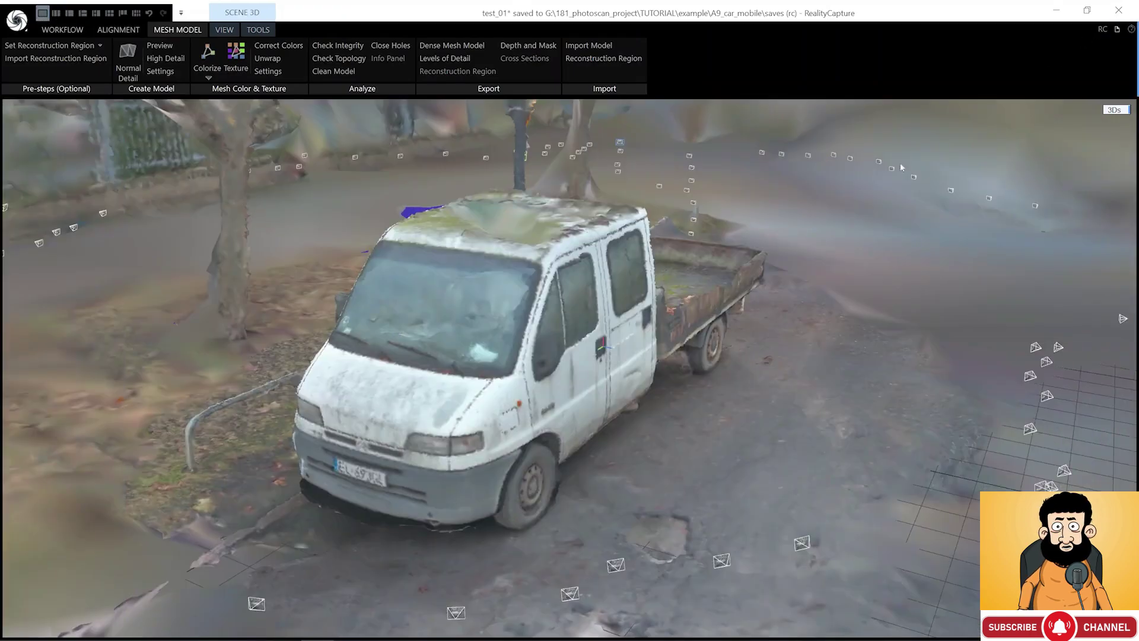
Examine the van's reconstructed 3D mesh in textured and solid shading, including the windshield, side windows and door surfaces
{"action": "right_click_drag", "start_coordinate": [459, 329], "coordinate": [445, 325]}
{"action": "left_click_drag", "start_coordinate": [456, 331], "coordinate": [472, 377]}
{"action": "right_click_drag", "start_coordinate": [473, 377], "coordinate": [479, 381]}
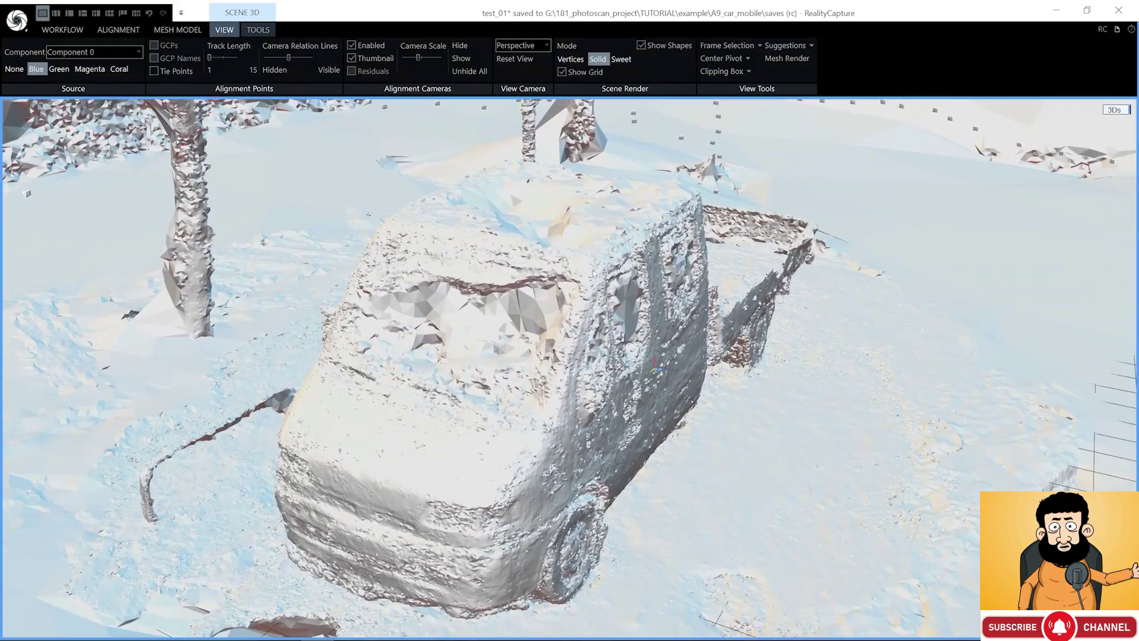
{"action": "right_click_drag", "start_coordinate": [593, 272], "coordinate": [597, 260]}
{"action": "scroll", "coordinate": [596, 260], "scroll_direction": "up", "scroll_amount": 6}
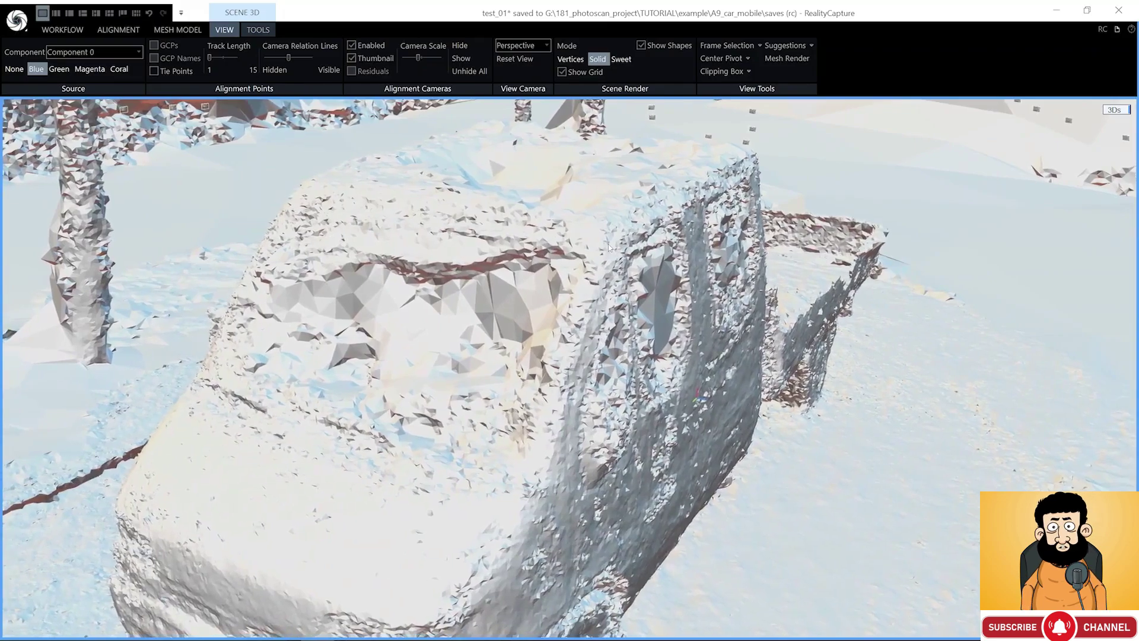
{"action": "scroll", "coordinate": [618, 245], "scroll_direction": "down", "scroll_amount": 5}
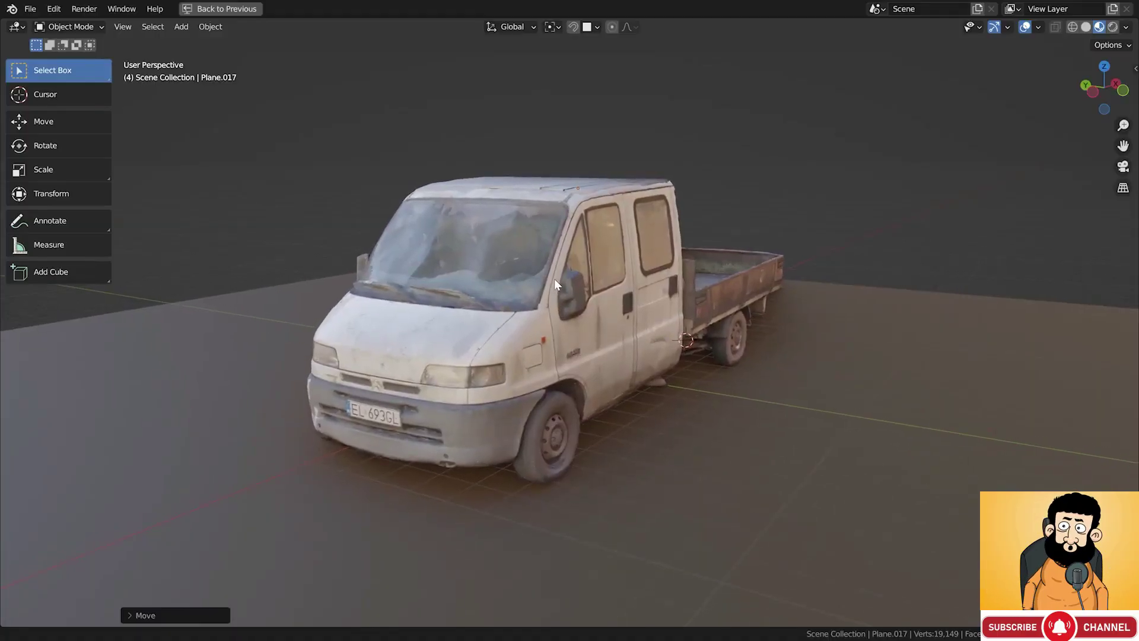
Switch to Blender and examine the finished textured van model and the scene with several parked vans from ground level
{"action": "mouse_move", "coordinate": [555, 279]}
{"action": "middle_mouse_down"}
{"action": "mouse_move", "coordinate": [561, 263]}
{"action": "mouse_move", "coordinate": [562, 301]}
{"action": "mouse_move", "coordinate": [573, 287]}
{"action": "mouse_move", "coordinate": [553, 282]}
{"action": "middle_mouse_up"}
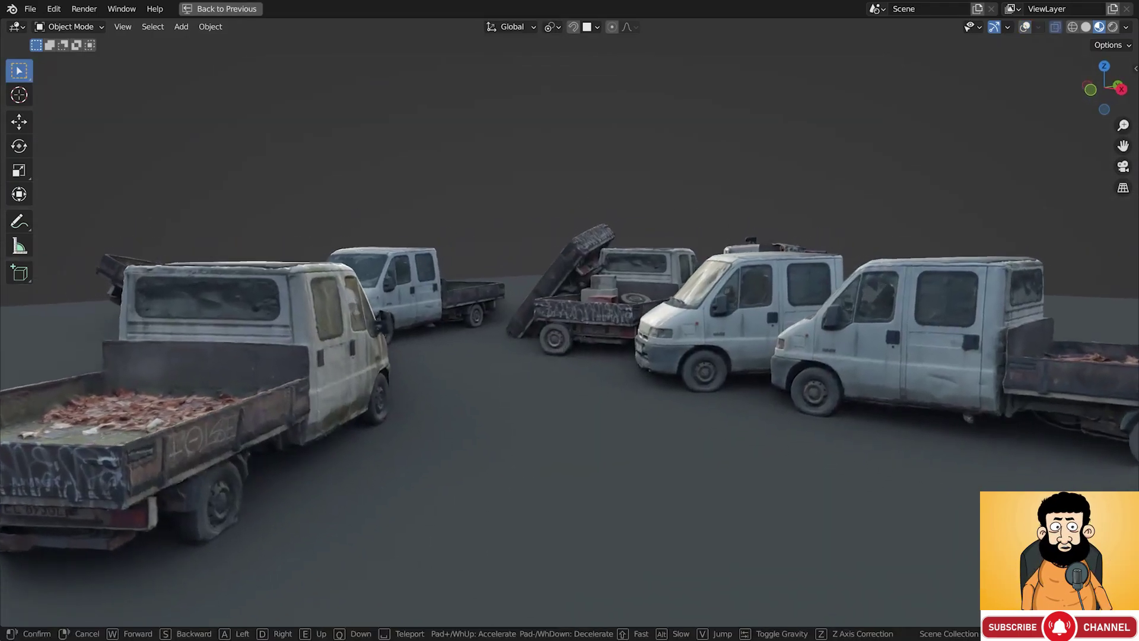
{"action": "key", "text": "w"}
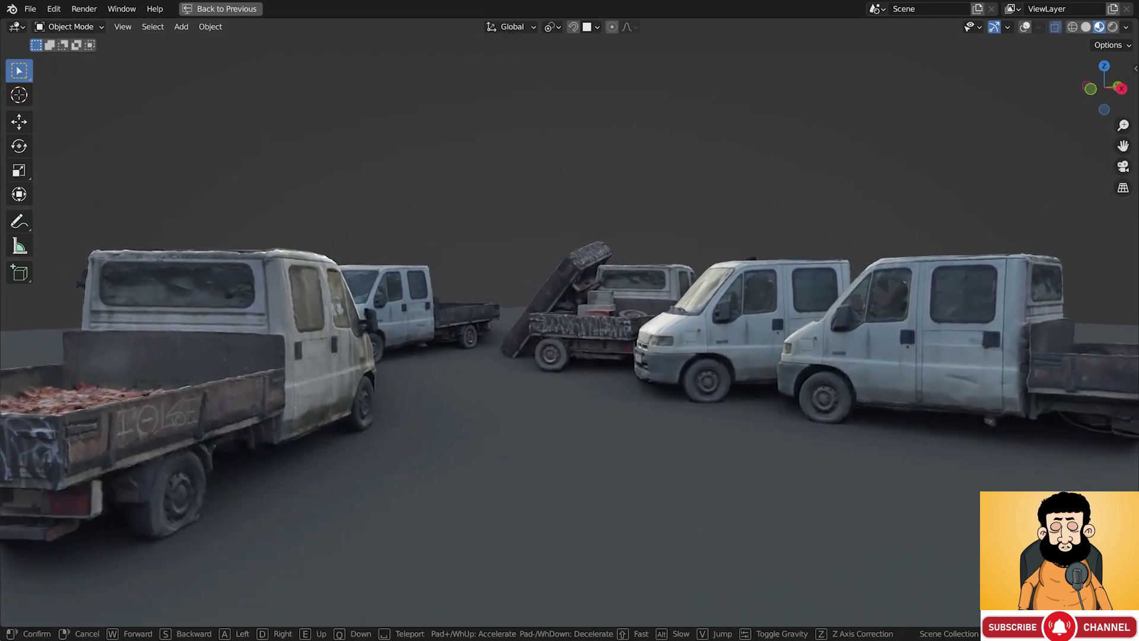
{"action": "key", "text": "w"}
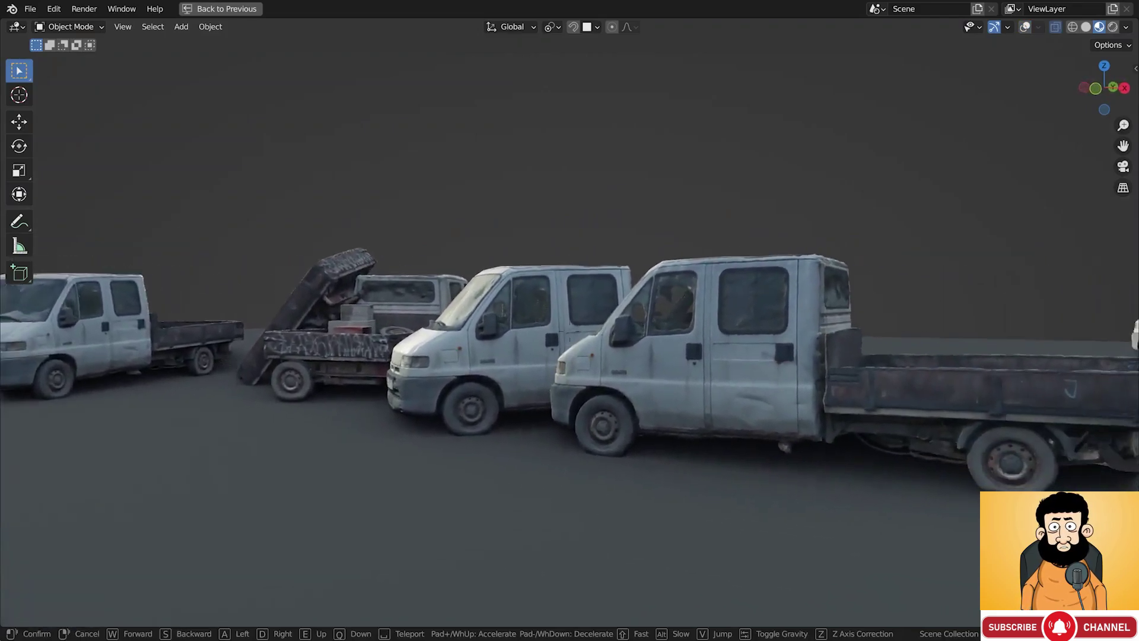
{"action": "key", "text": "w"}
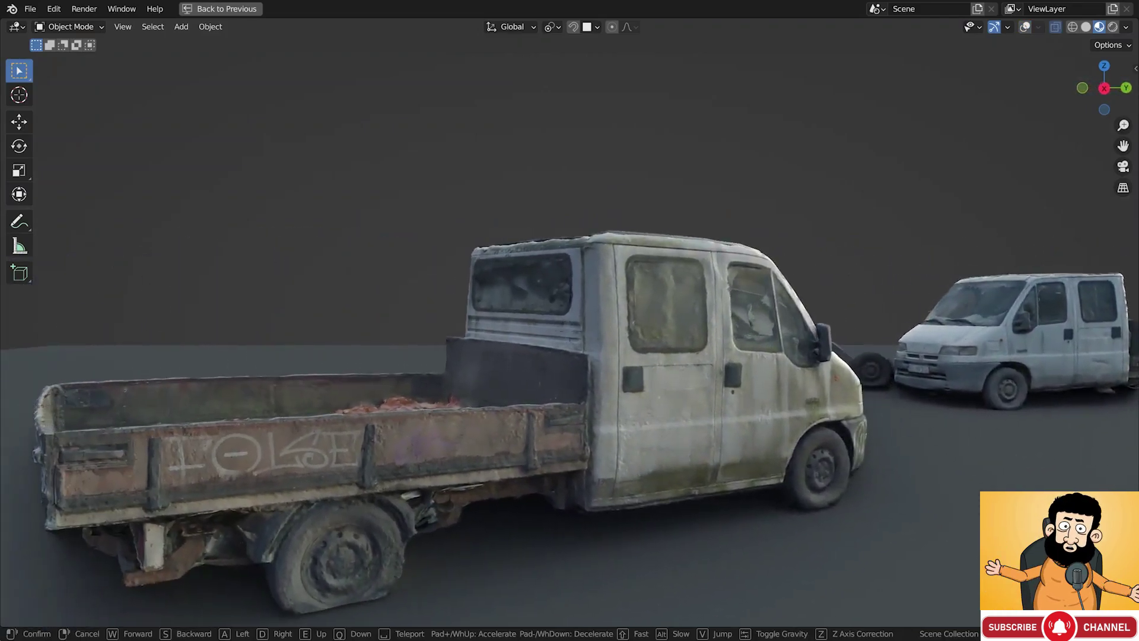
{"action": "key", "text": "w"}
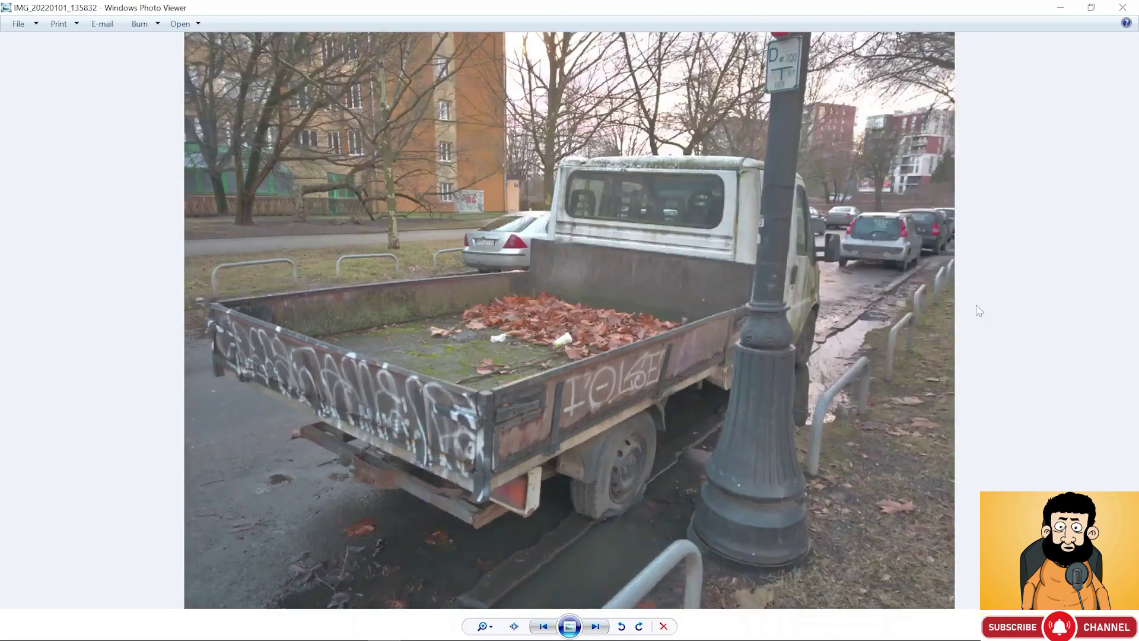
Switch to Windows Photo Viewer and look through the source photos of the van, starting from IMG_20220101_135832
{"action": "key", "text": "Right"}
{"action": "key", "text": "Right"}
{"action": "key", "text": "Right"}
{"action": "key", "text": "Right"}
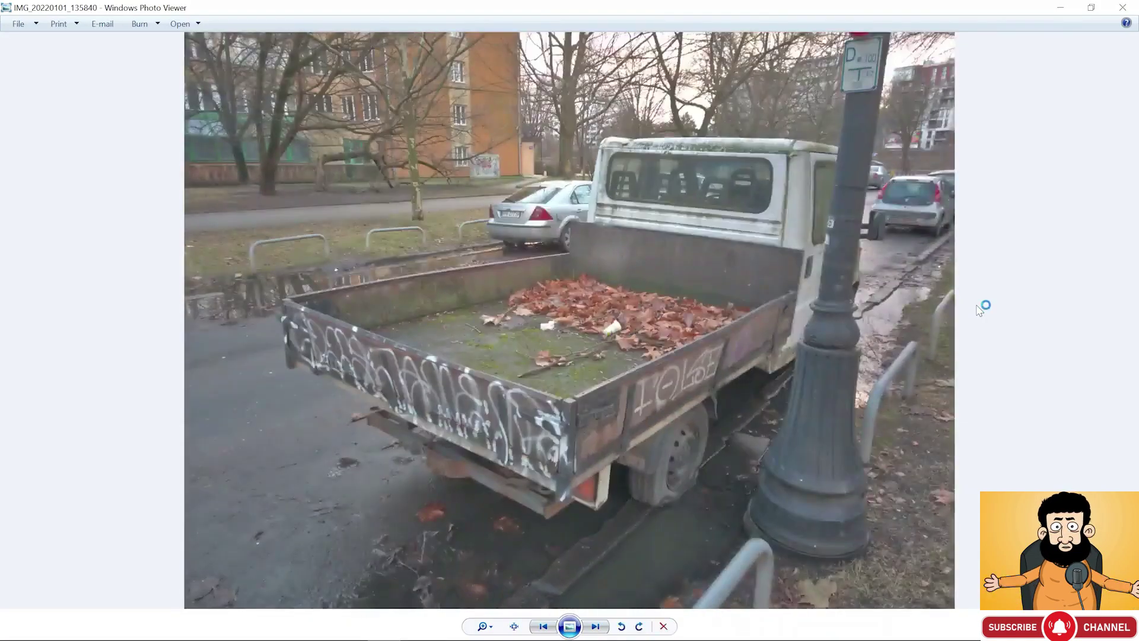
{"action": "key", "text": "Right"}
{"action": "key", "text": "Right"}
{"action": "key", "text": "Right"}
{"action": "key", "text": "Right"}
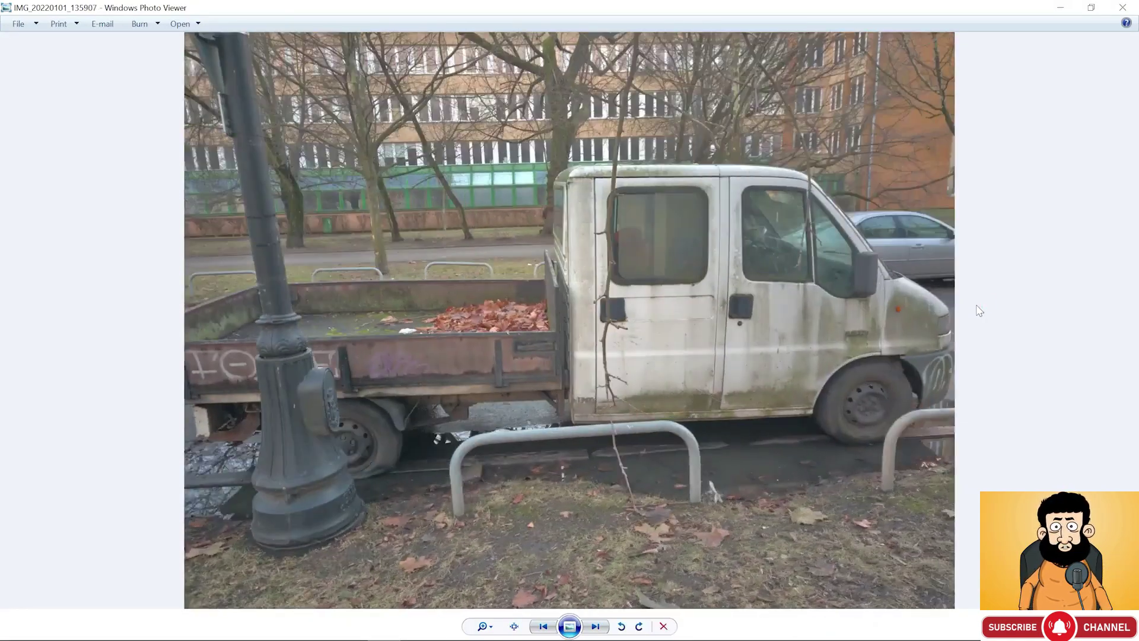
{"action": "key", "text": "Right"}
{"action": "key", "text": "Right"}
{"action": "key", "text": "Right"}
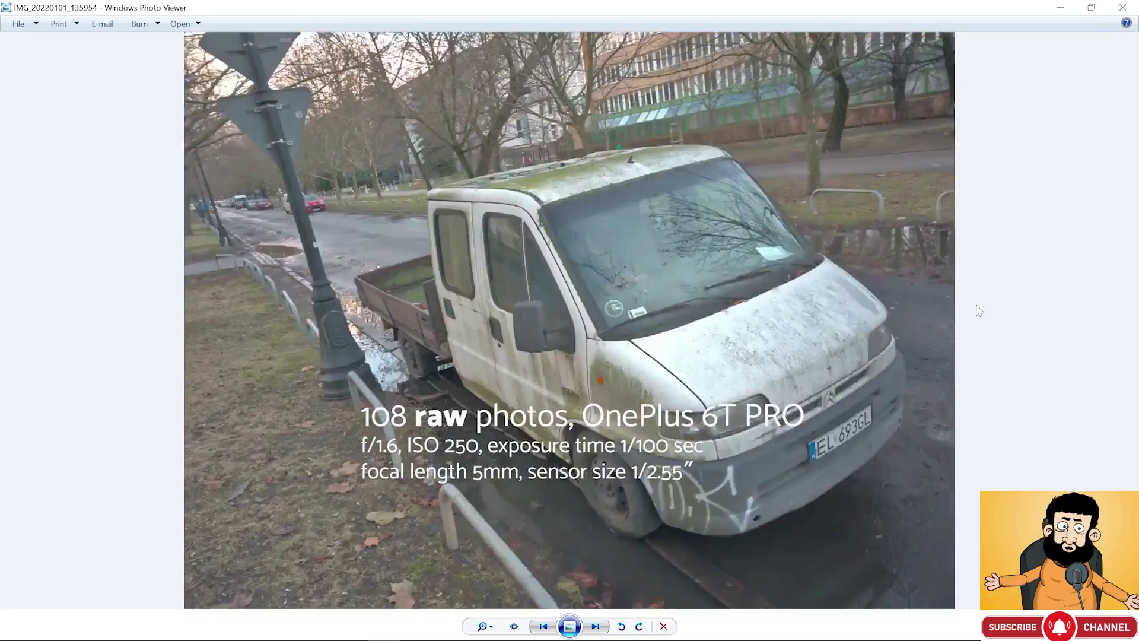
{"action": "key", "text": "Right"}
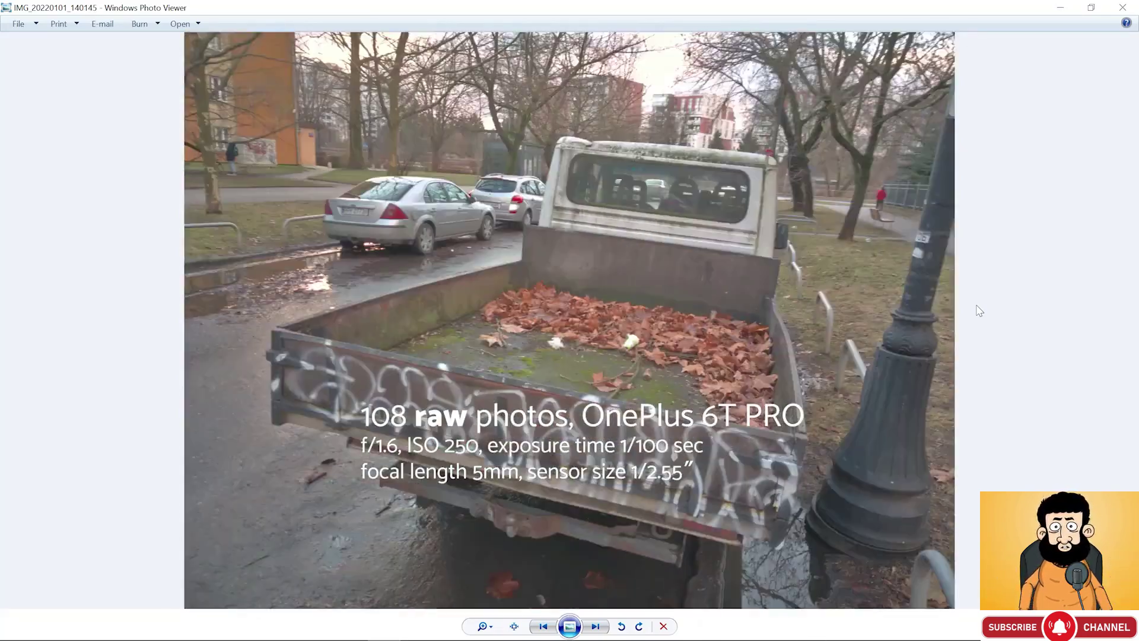
{"action": "key", "text": "Right"}
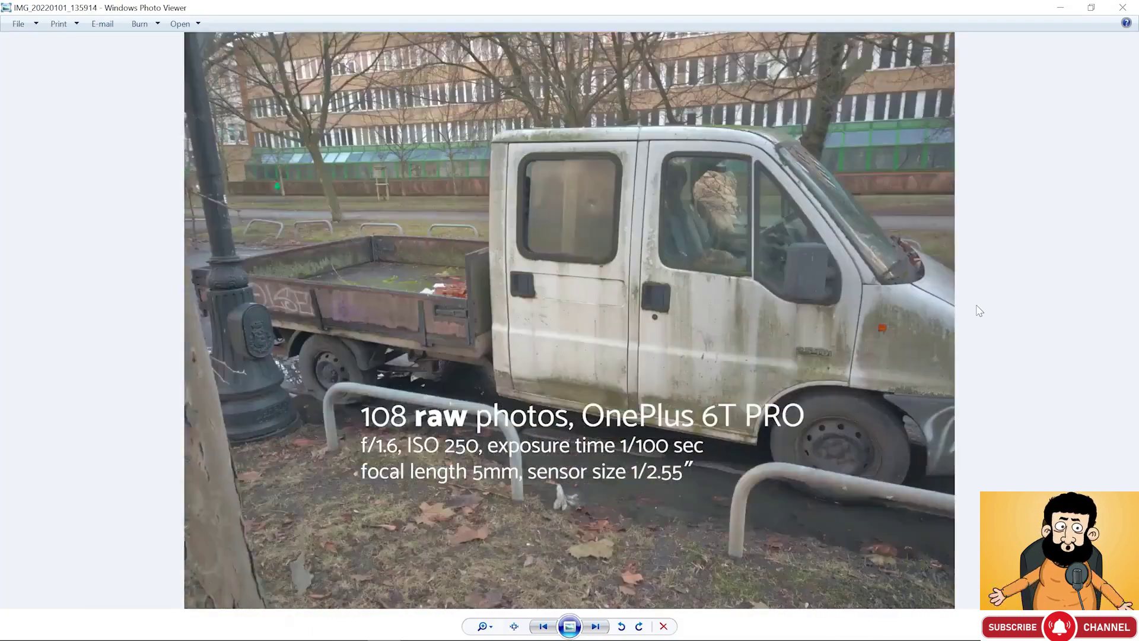
{"action": "key", "text": "Right"}
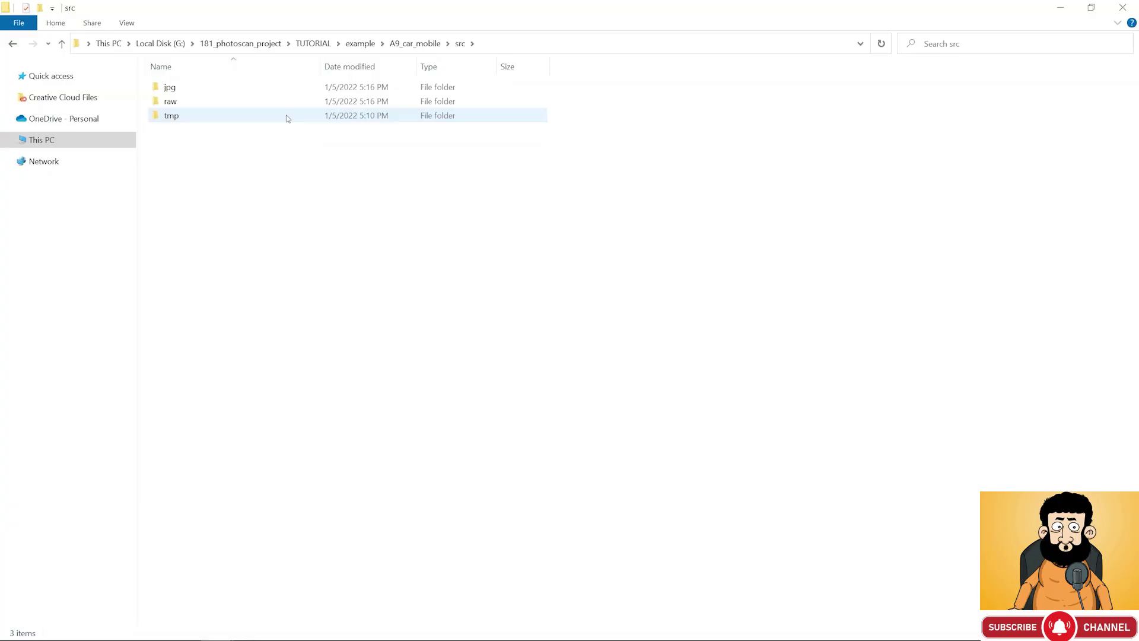
Open the jpg folder inside src and look through its van photos at full size, starting from IMG_20220101_135808
{"action": "left_click", "coordinate": [237, 102]}
{"action": "left_click", "coordinate": [224, 89]}
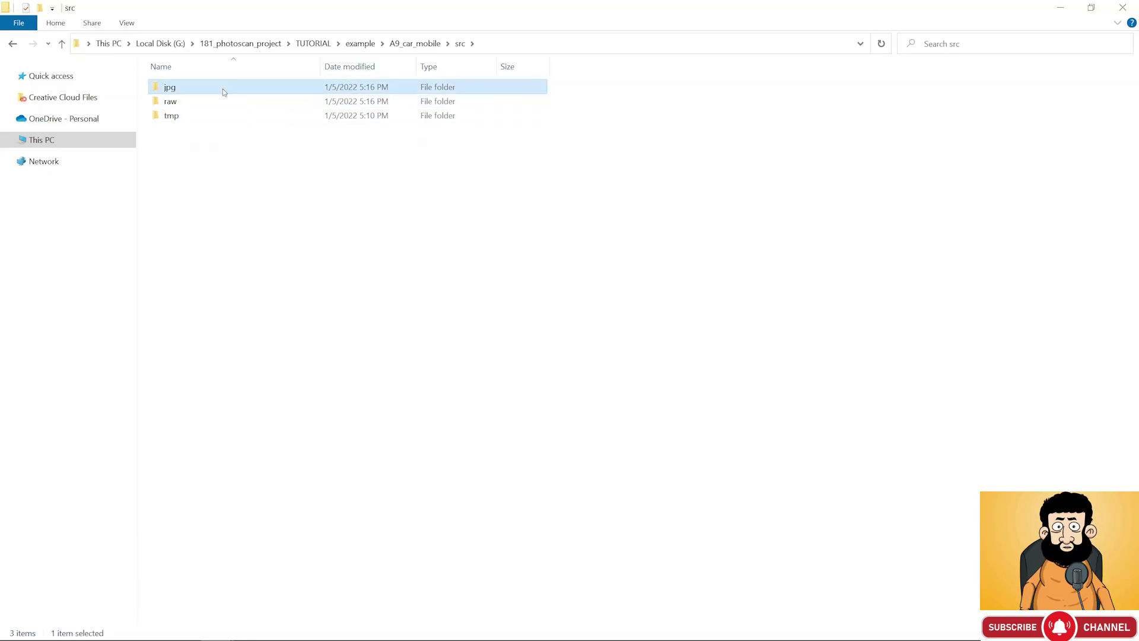
{"action": "double_click", "coordinate": [222, 88]}
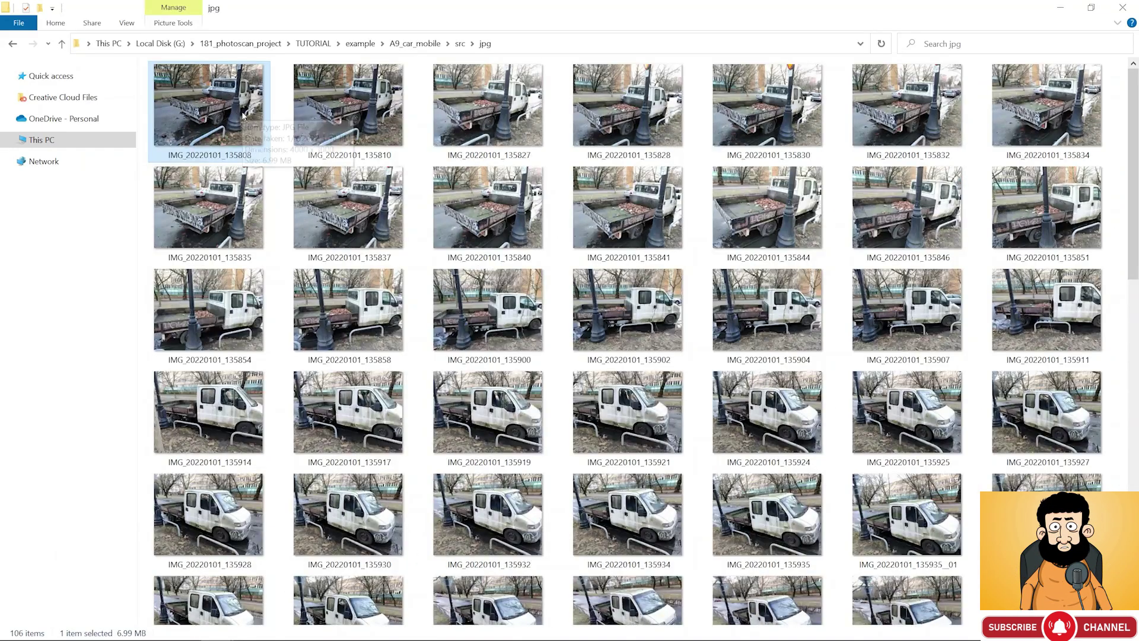
{"action": "double_click", "coordinate": [233, 112]}
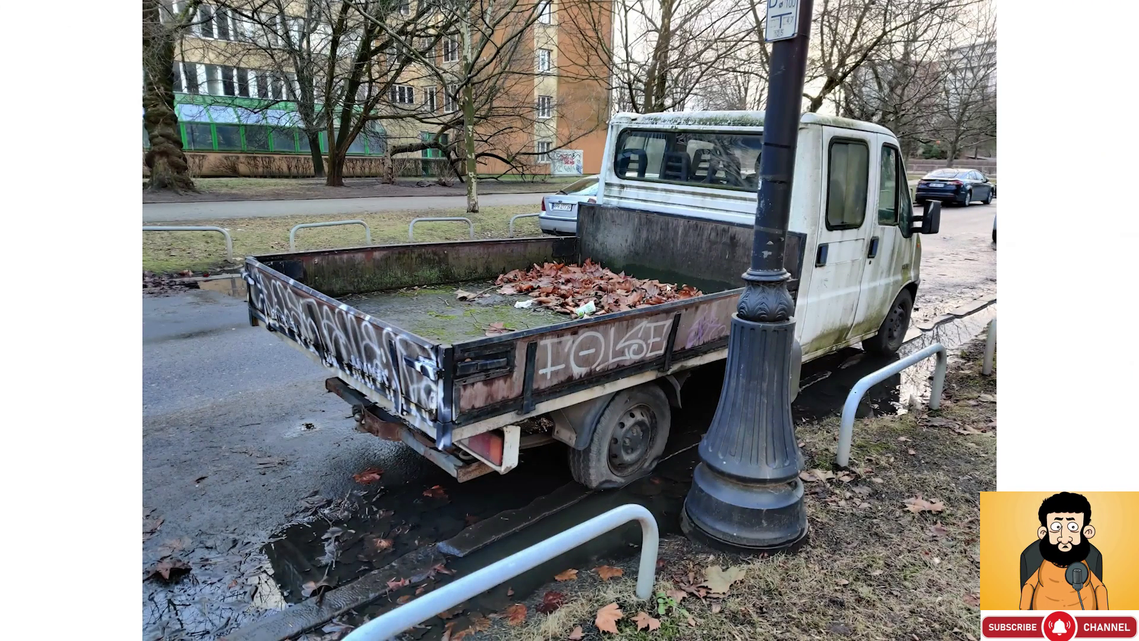
{"action": "key", "text": "Right"}
{"action": "key", "text": "Right"}
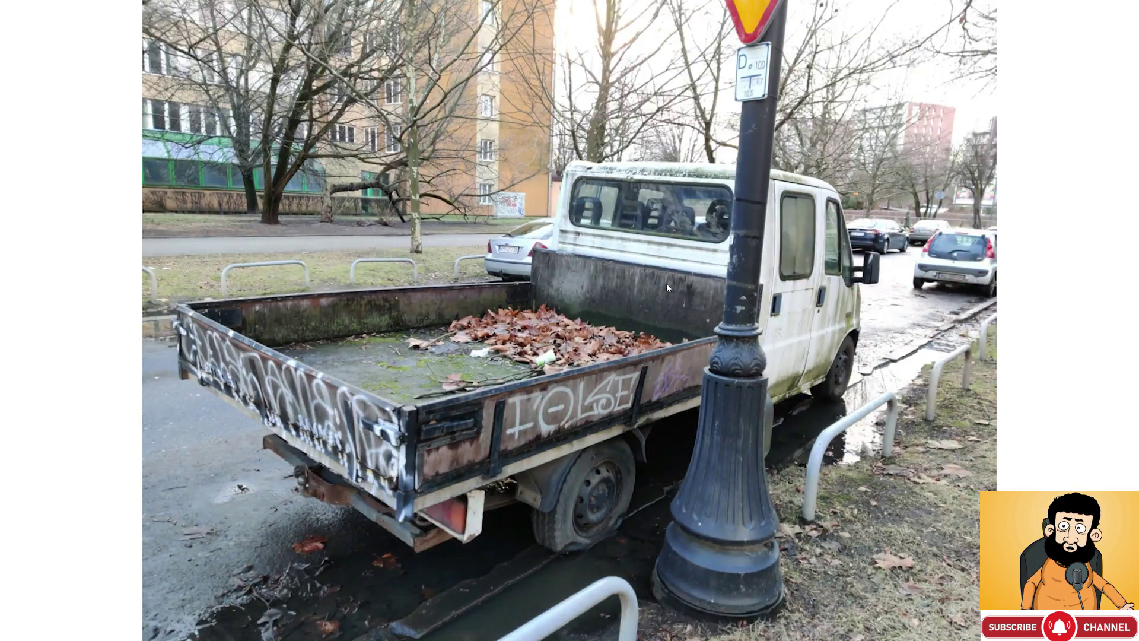
{"action": "key", "text": "Right"}
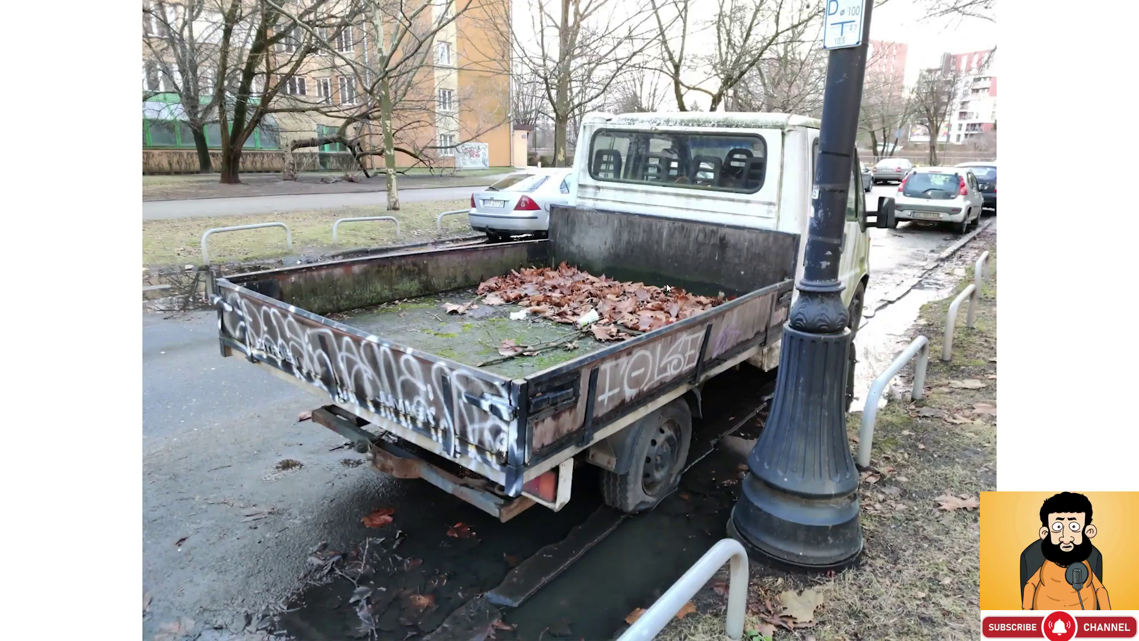
{"action": "key", "text": "Right"}
{"action": "key", "text": "Right"}
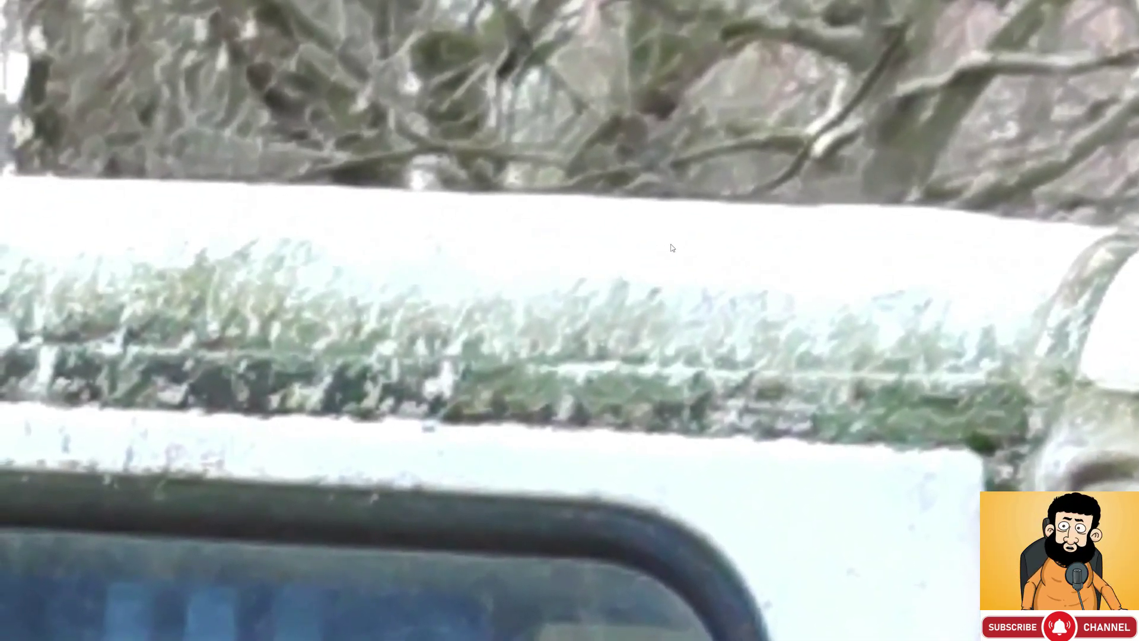
{"action": "key", "text": "Right"}
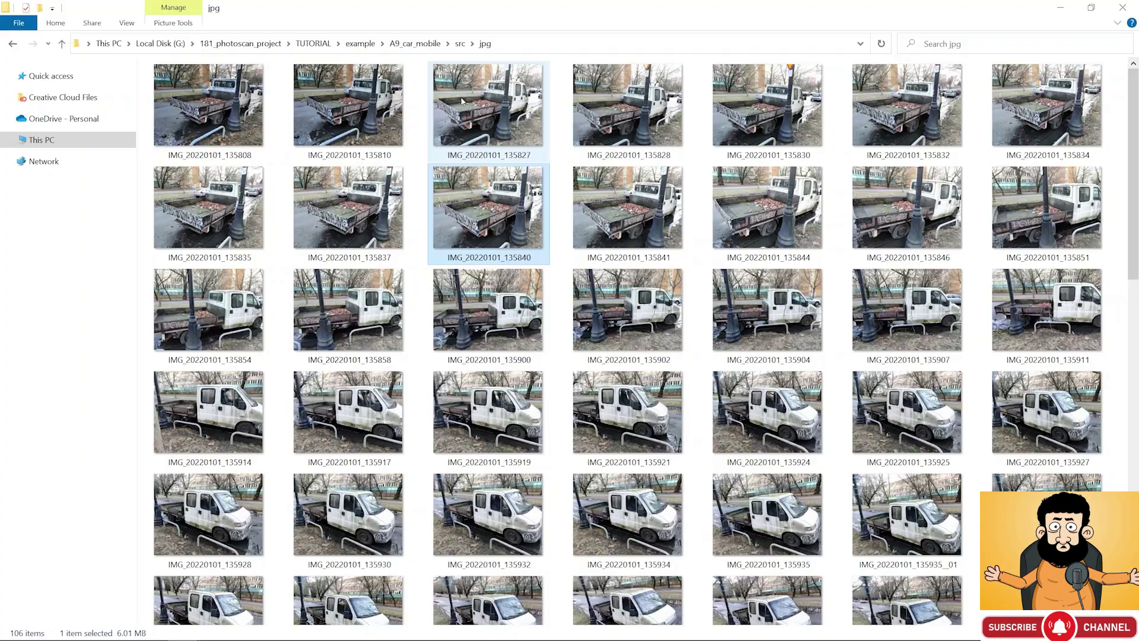
Go to the raw folder inside src and import all its DNG photos, starting from IMG_20220101_135827, into darktable
{"action": "left_click", "coordinate": [460, 44]}
{"action": "double_click", "coordinate": [297, 101]}
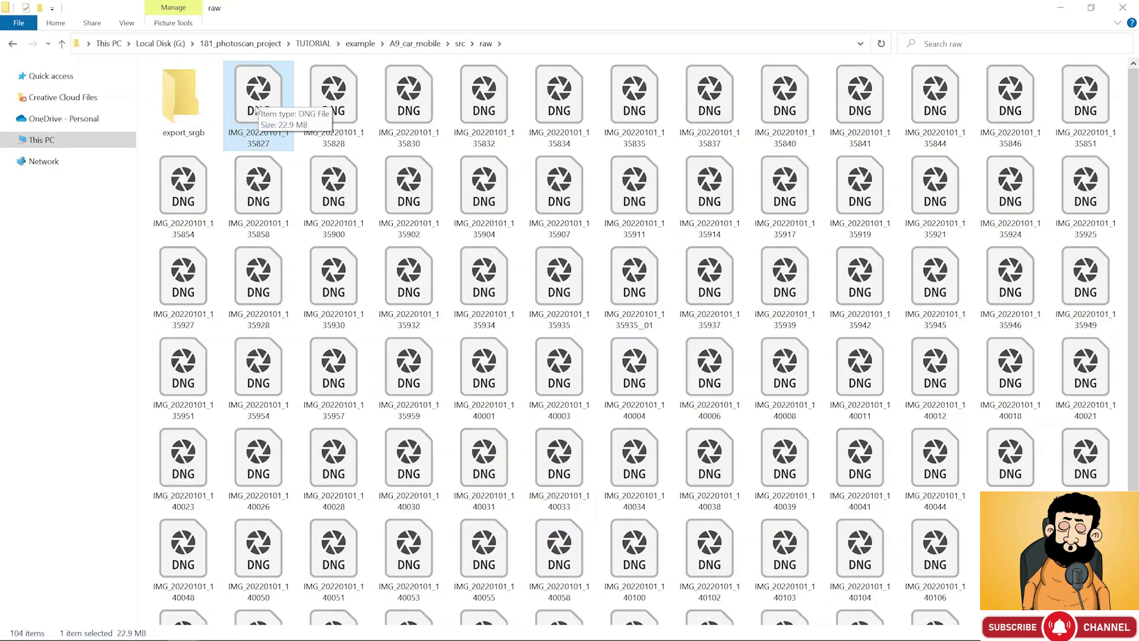
{"action": "double_click", "coordinate": [256, 110]}
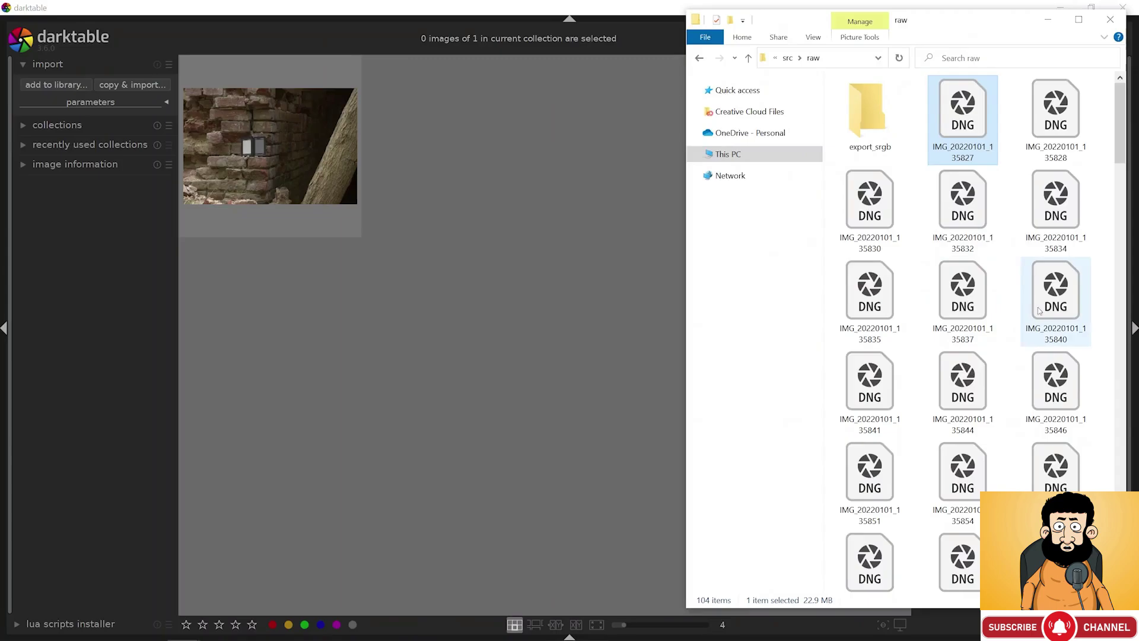
{"action": "left_click", "coordinate": [1031, 309], "text": "shift"}
{"action": "left_click", "coordinate": [1061, 481], "text": "shift"}
{"action": "scroll", "coordinate": [1060, 481], "scroll_direction": "down", "scroll_amount": 20}
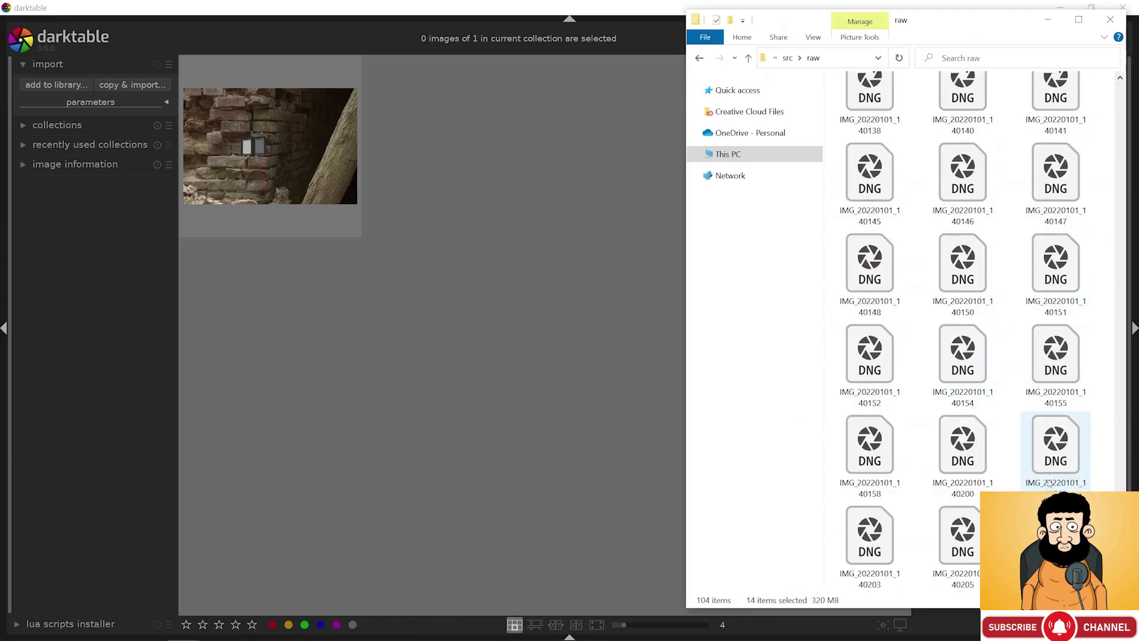
{"action": "left_click", "coordinate": [967, 555], "text": "shift"}
{"action": "left_click_drag", "start_coordinate": [973, 547], "coordinate": [573, 304]}
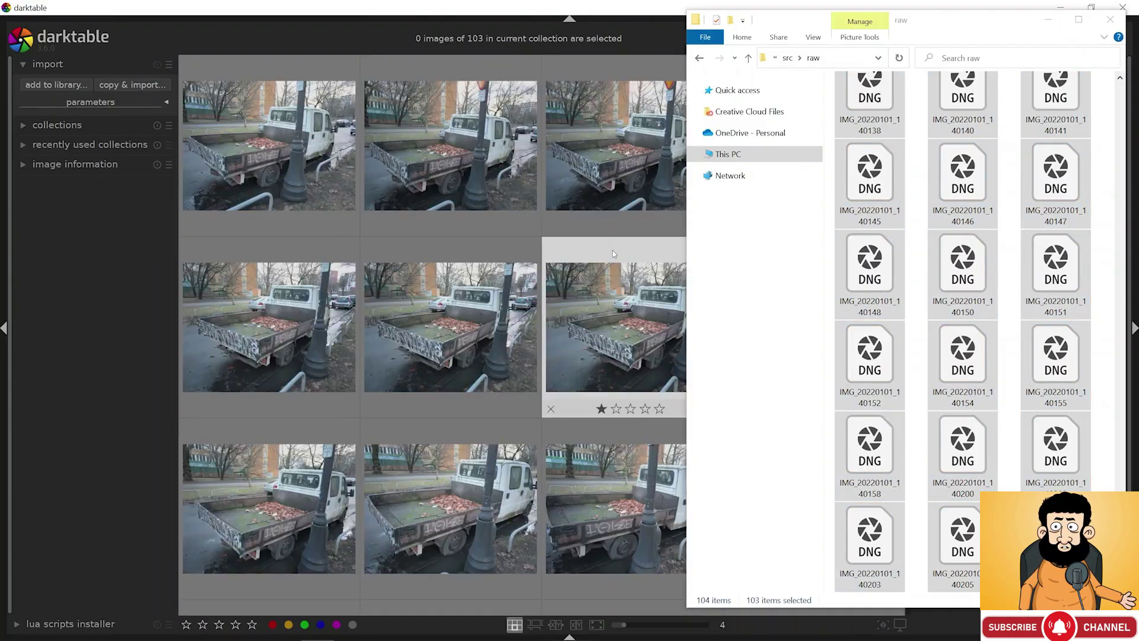
Examine the first imported photo's image information, including its camera maker, exposure data, width and height
{"action": "left_click", "coordinate": [612, 250]}
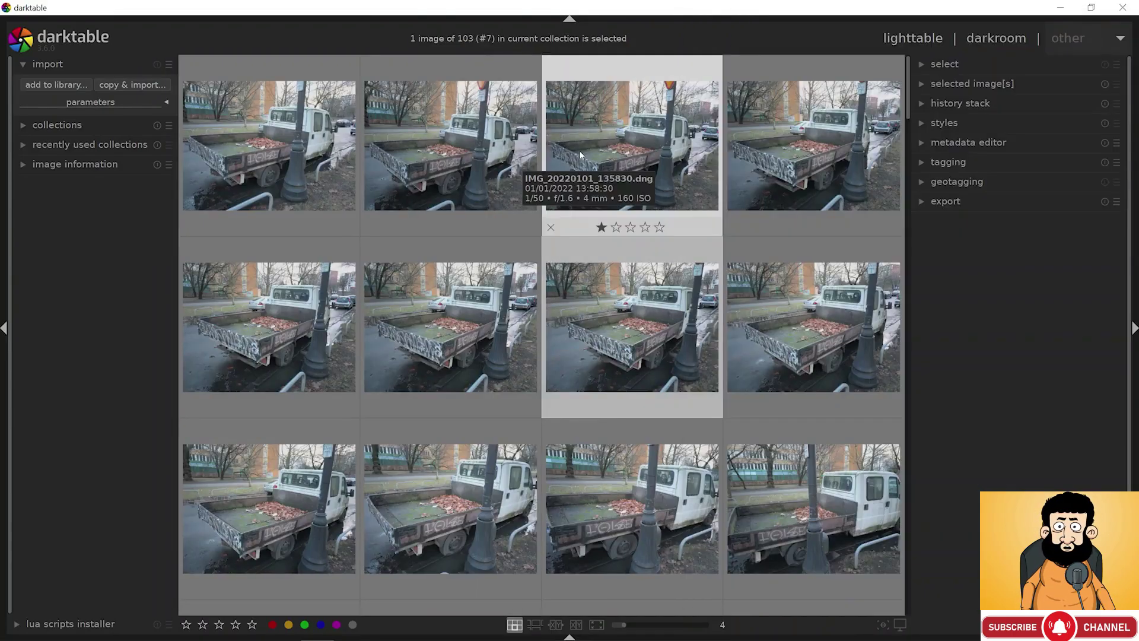
{"action": "left_click", "coordinate": [294, 134]}
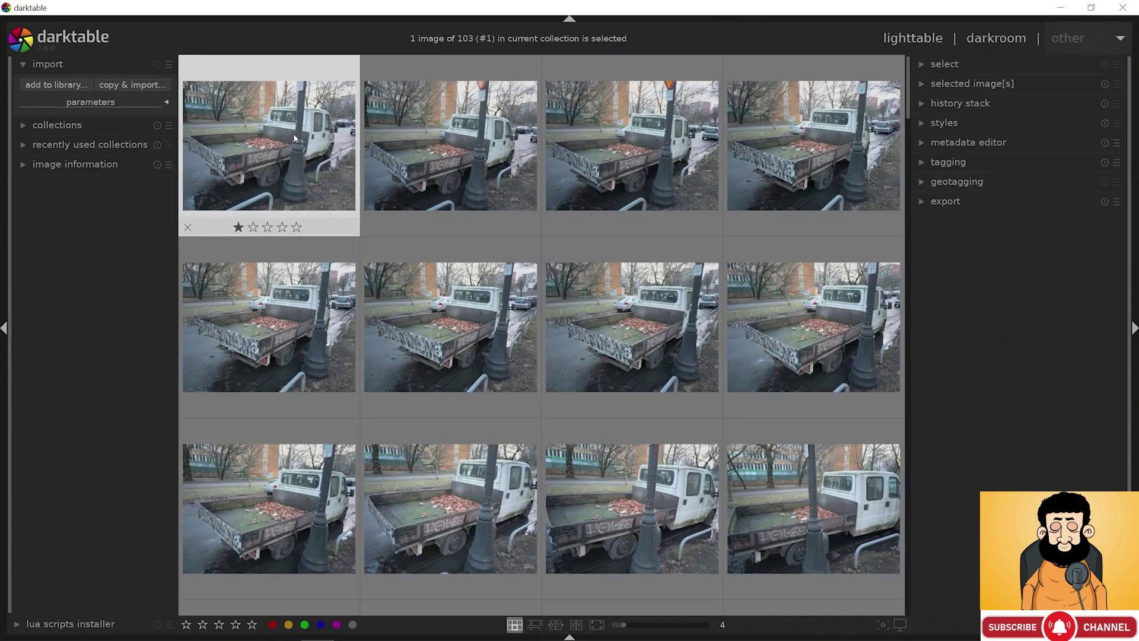
{"action": "left_click", "coordinate": [27, 169]}
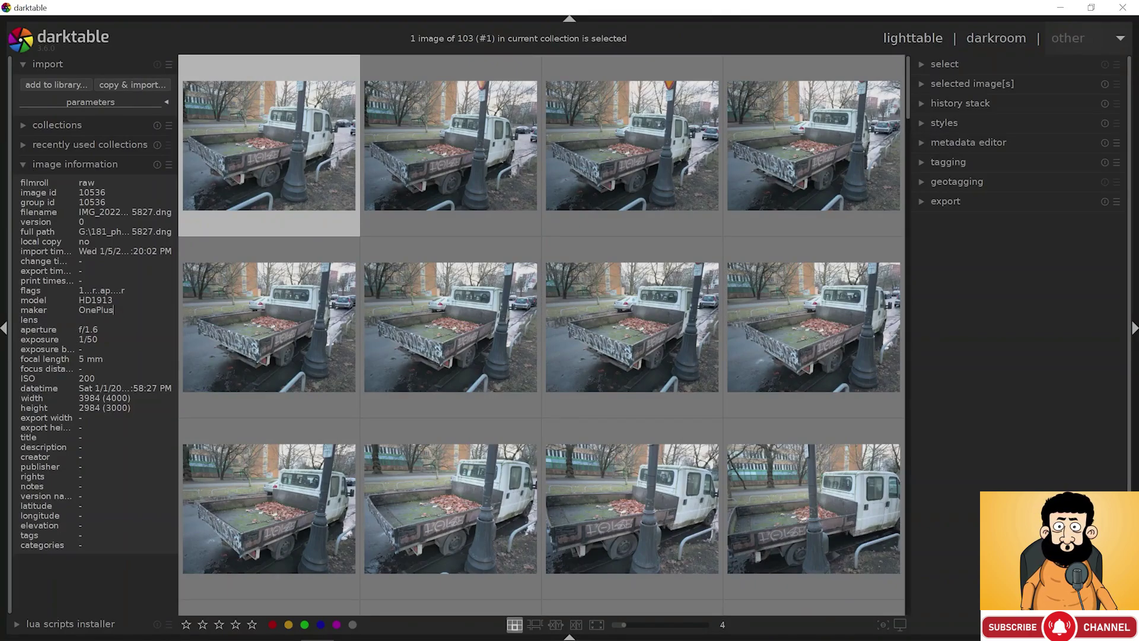
{"action": "double_click", "coordinate": [89, 399]}
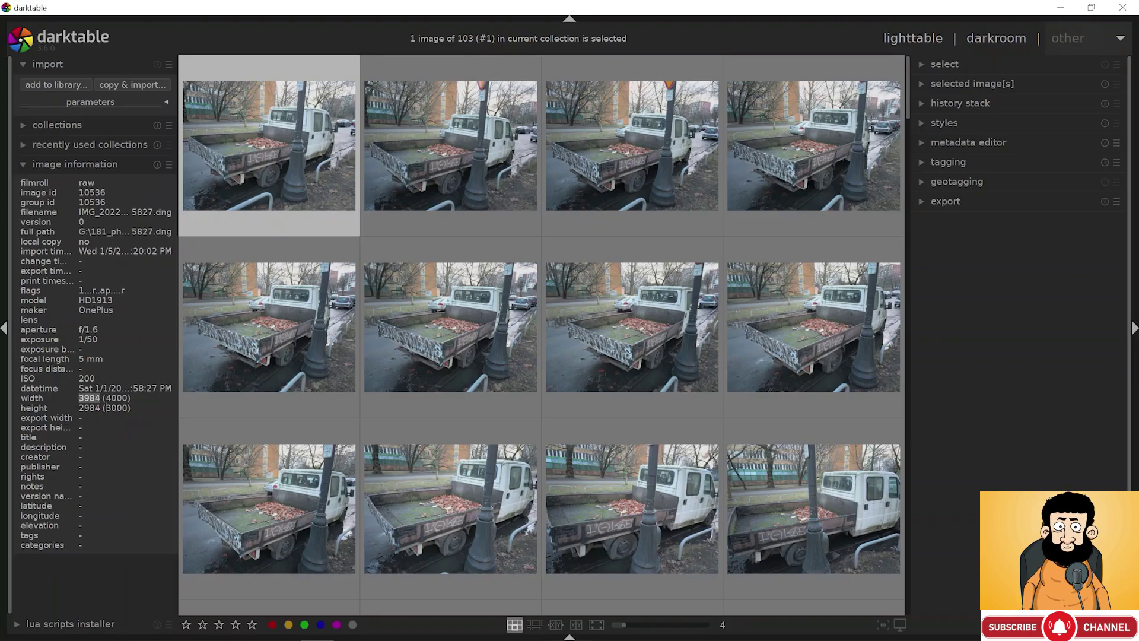
{"action": "left_click", "coordinate": [94, 166]}
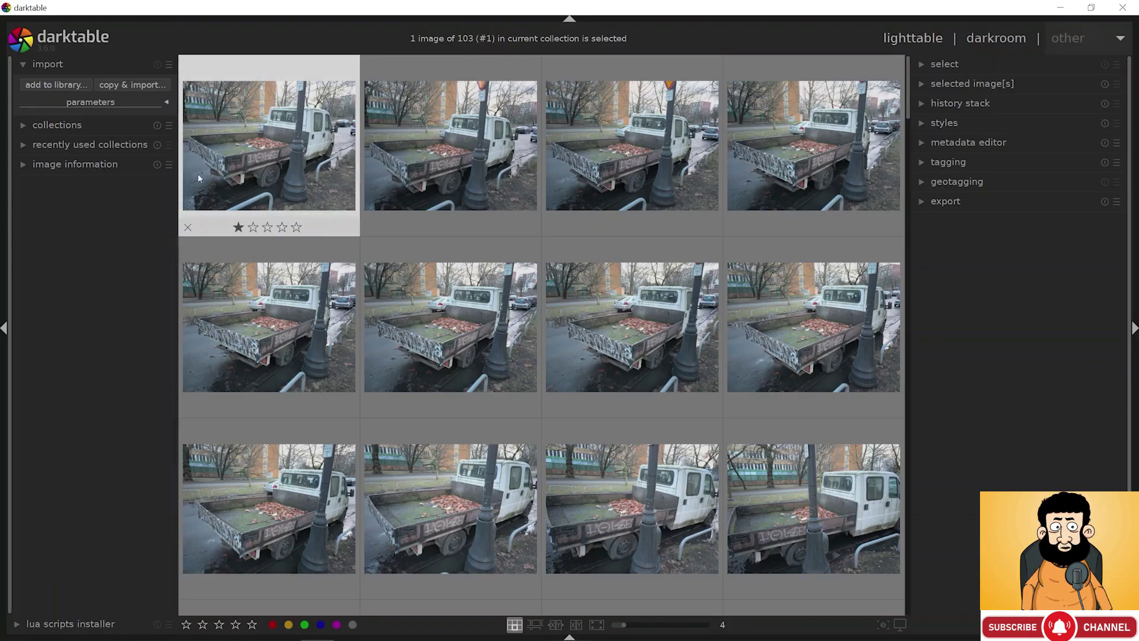
Open the first photo in the darkroom, inspect the van's cab at 100%, and return to the lighttable
{"action": "double_click", "coordinate": [301, 161]}
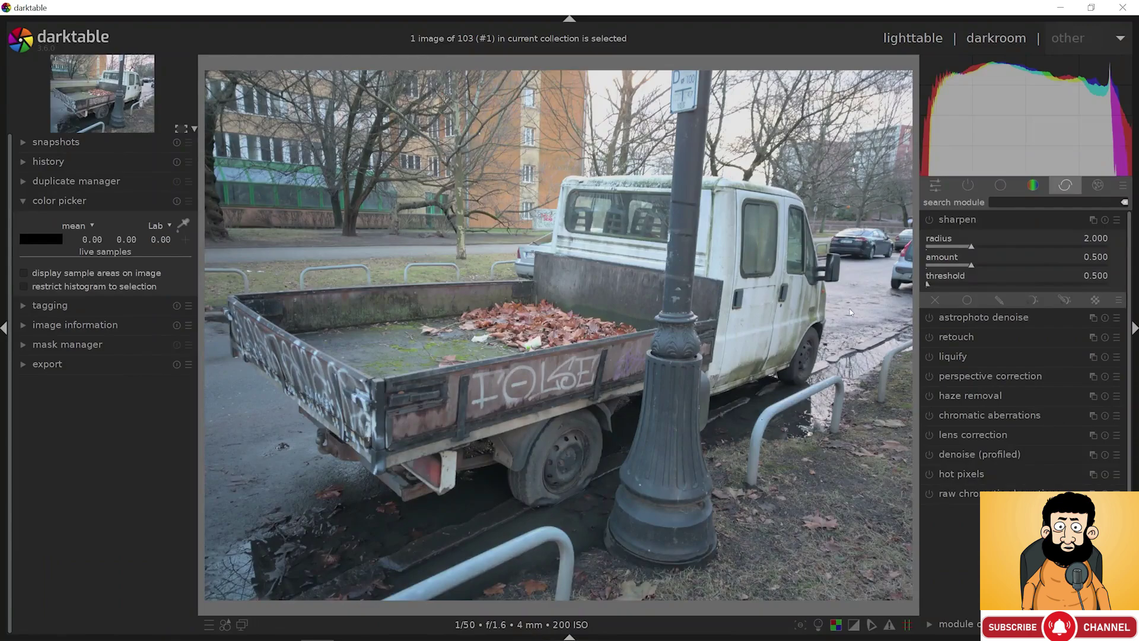
{"action": "scroll", "coordinate": [765, 291], "scroll_direction": "up", "scroll_amount": 2}
{"action": "scroll", "coordinate": [689, 154], "scroll_direction": "up", "scroll_amount": 3}
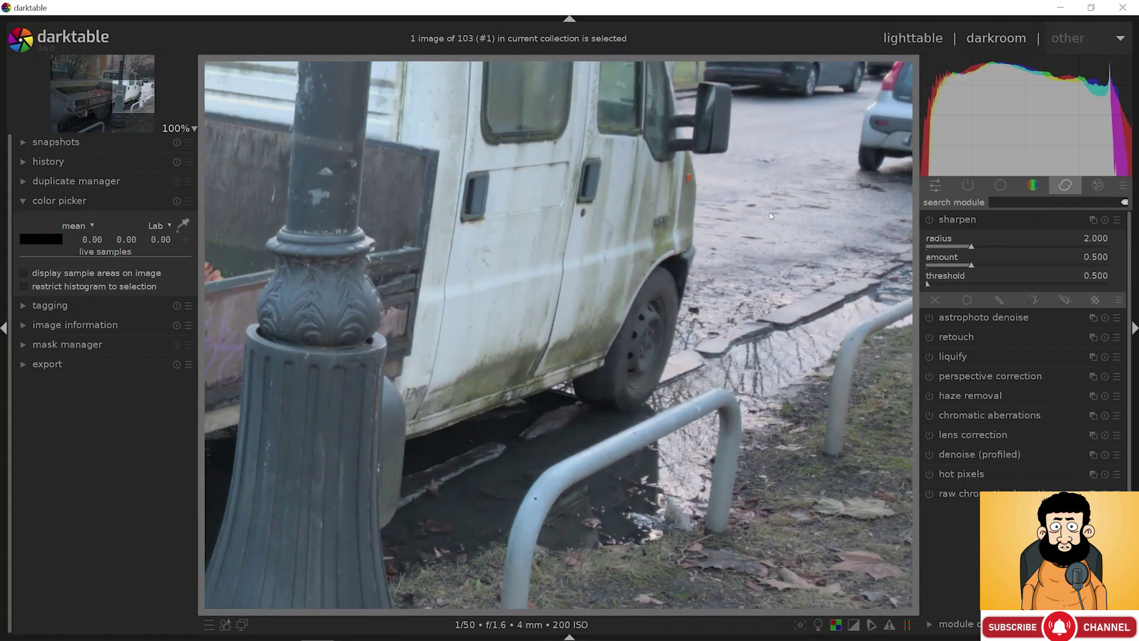
{"action": "left_click_drag", "start_coordinate": [770, 215], "coordinate": [795, 345]}
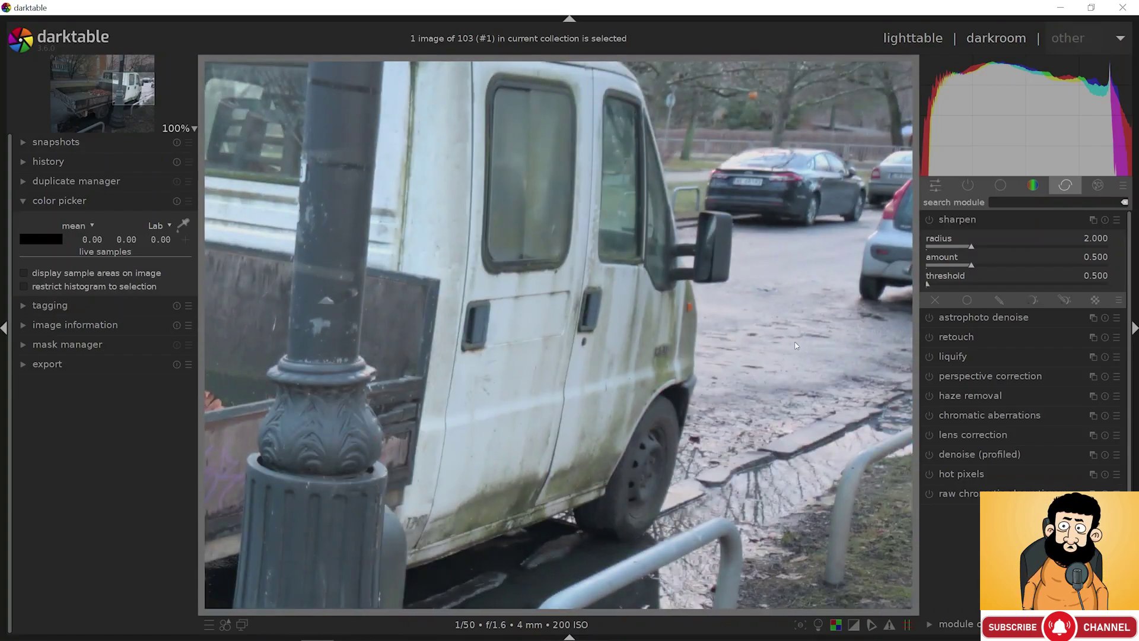
{"action": "scroll", "coordinate": [465, 186], "scroll_direction": "down", "scroll_amount": 3}
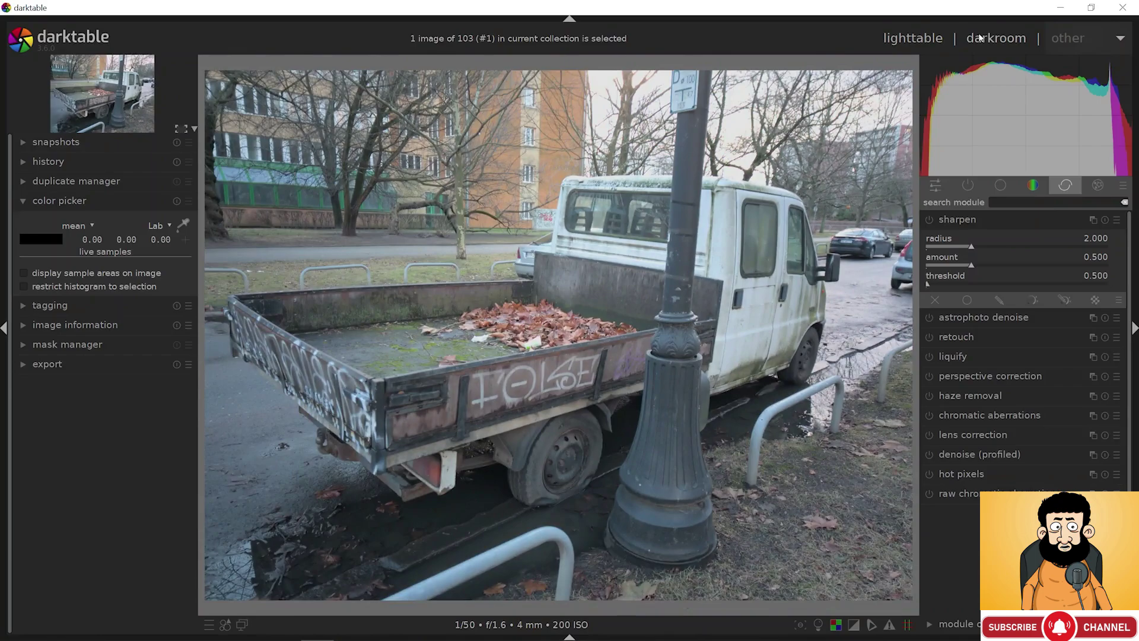
{"action": "left_click", "coordinate": [924, 42]}
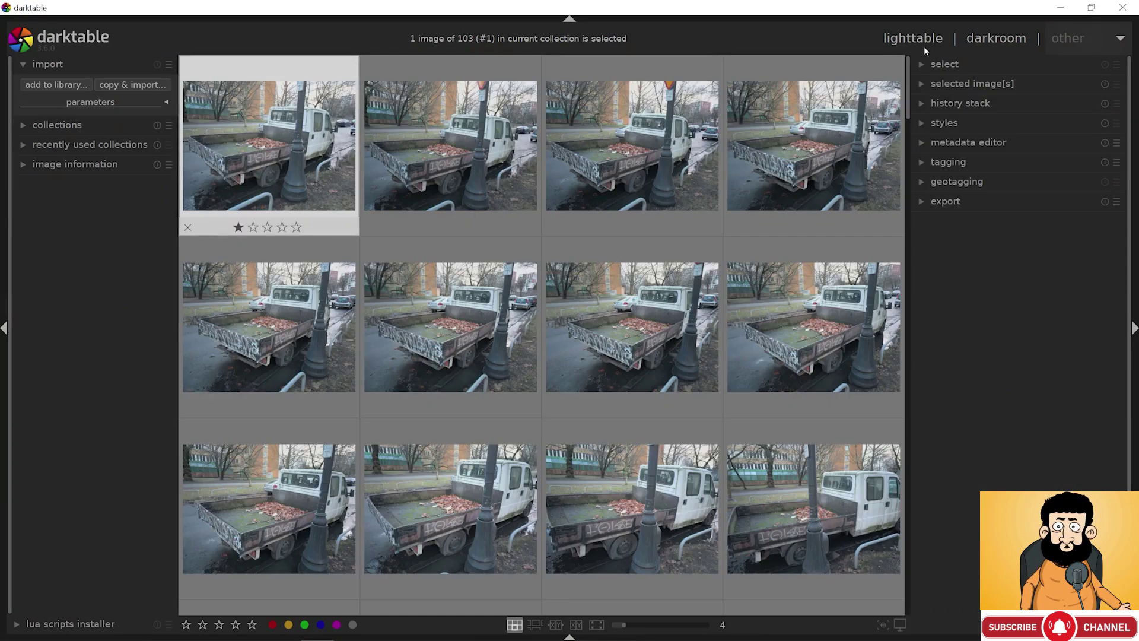
Open the first photo in the darkroom, switch the module set to all modules, and show the base group
{"action": "left_click", "coordinate": [1009, 43]}
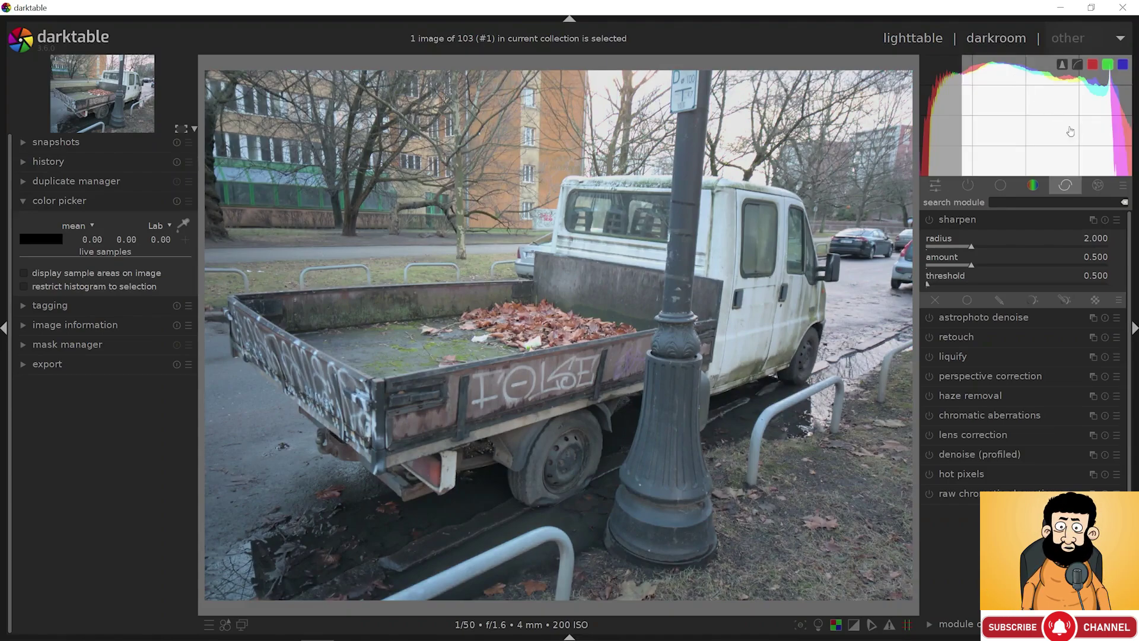
{"action": "left_click", "coordinate": [1123, 186]}
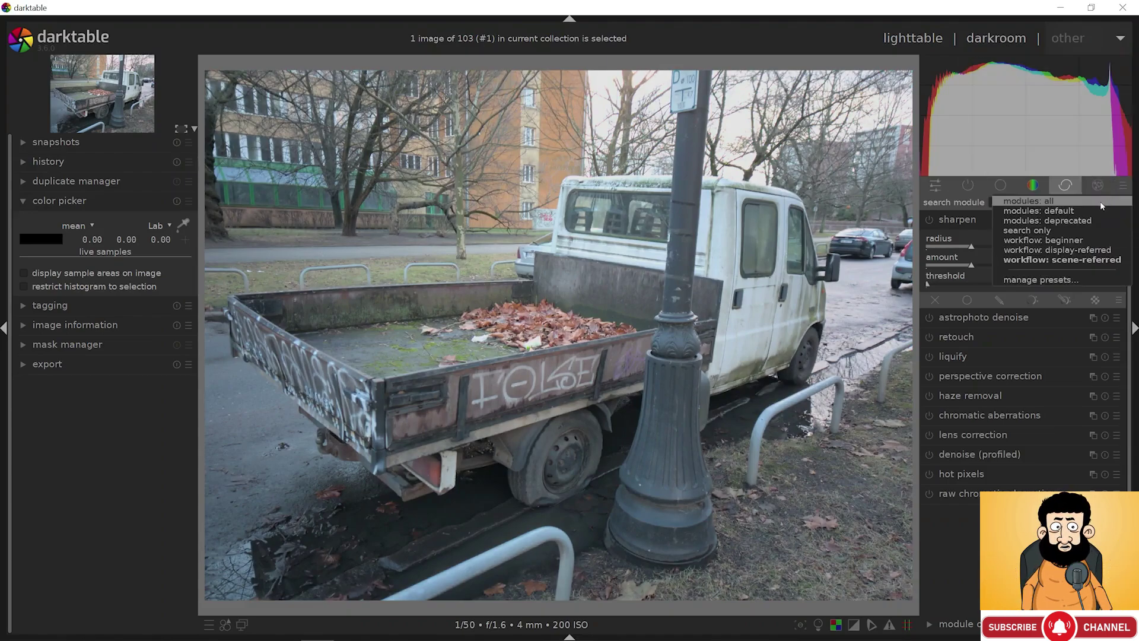
{"action": "left_click", "coordinate": [1088, 204]}
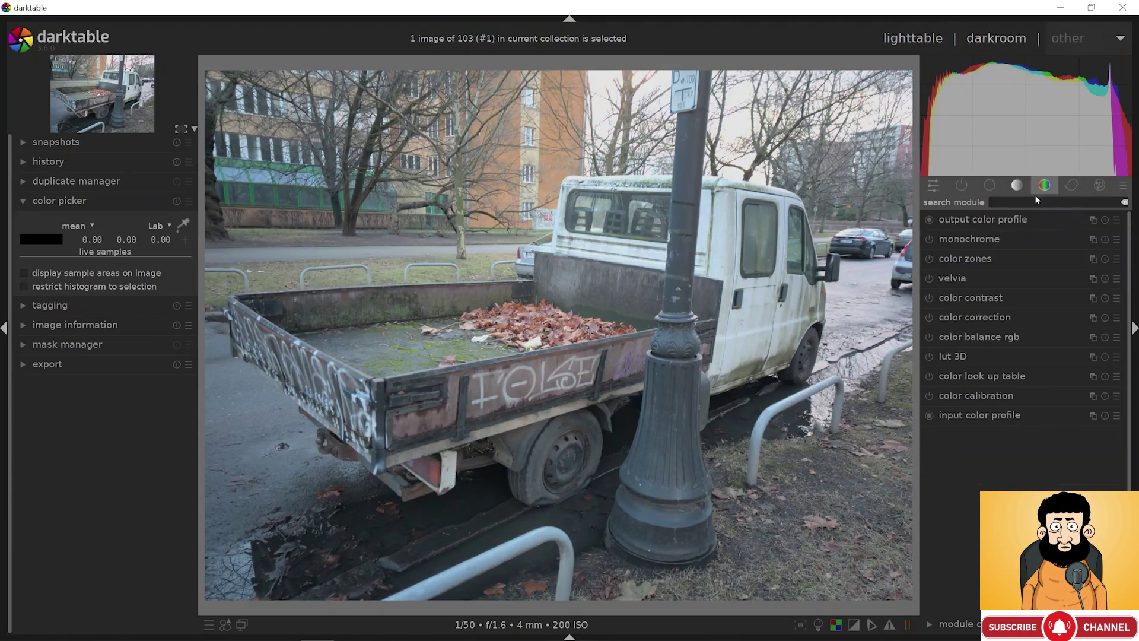
{"action": "left_click", "coordinate": [987, 185]}
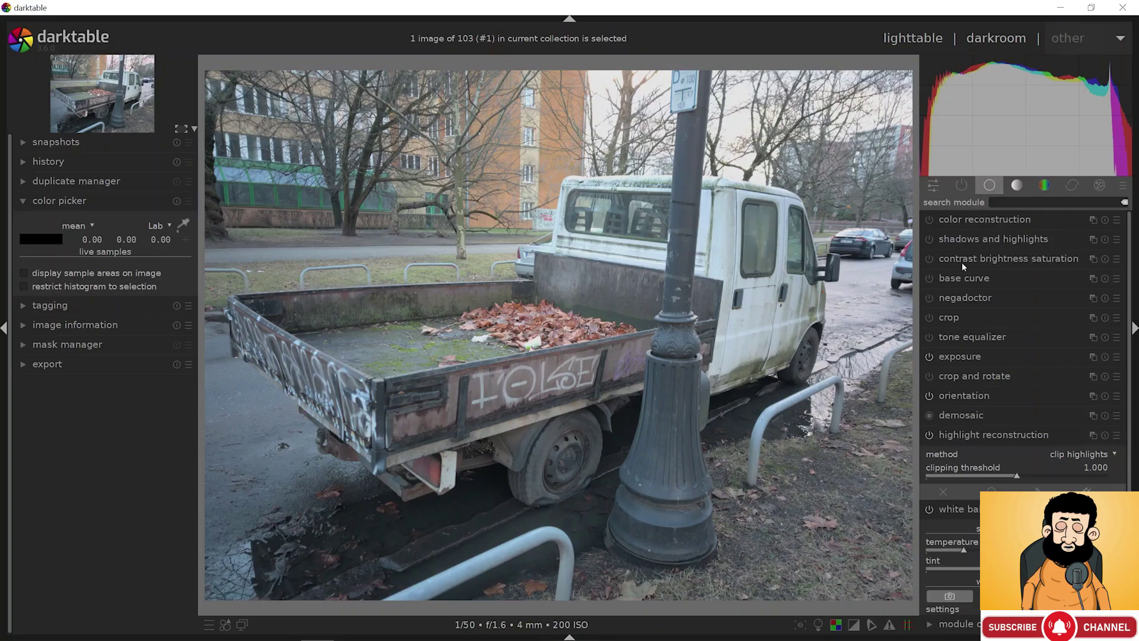
Try the samsung like preset in the base curve module, reset the curve, and close the module
{"action": "left_click", "coordinate": [962, 278]}
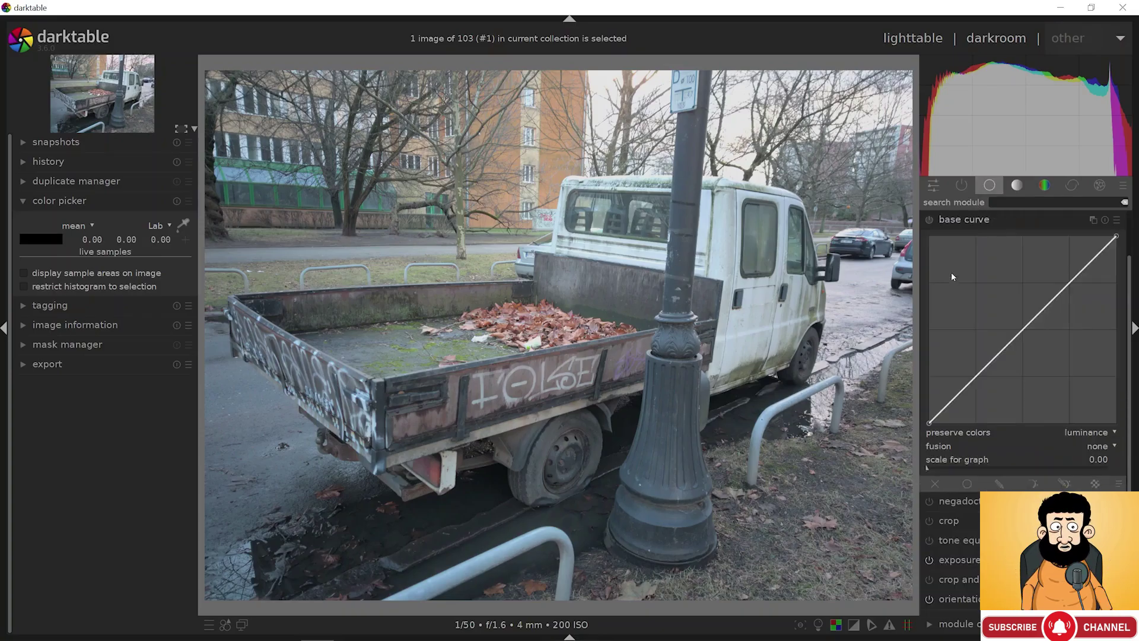
{"action": "left_click", "coordinate": [930, 221]}
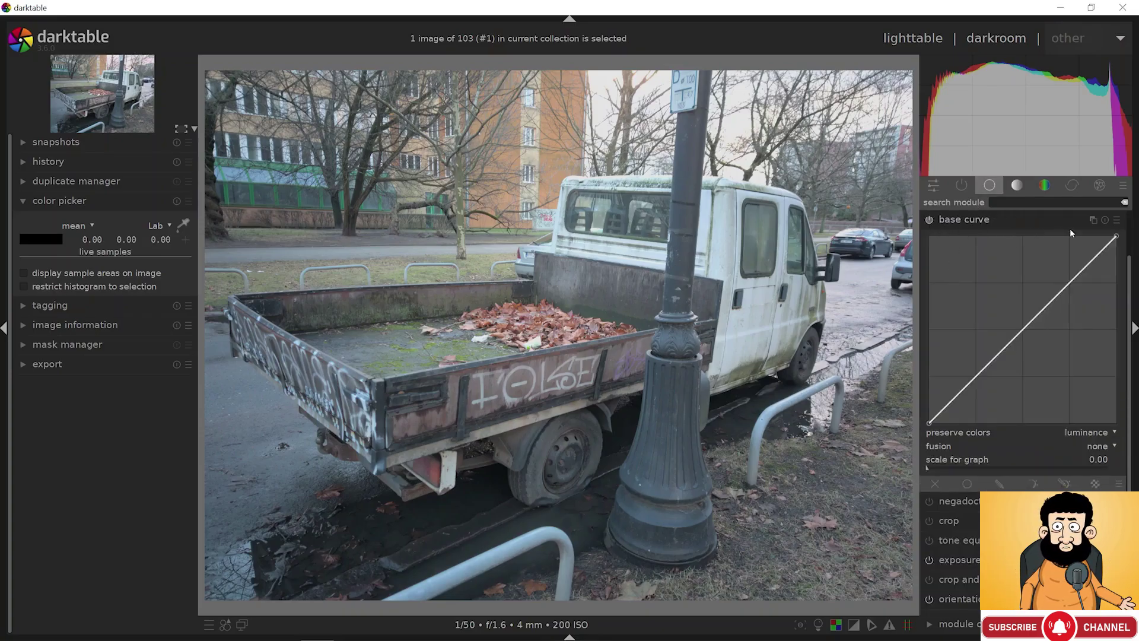
{"action": "left_click", "coordinate": [1116, 221]}
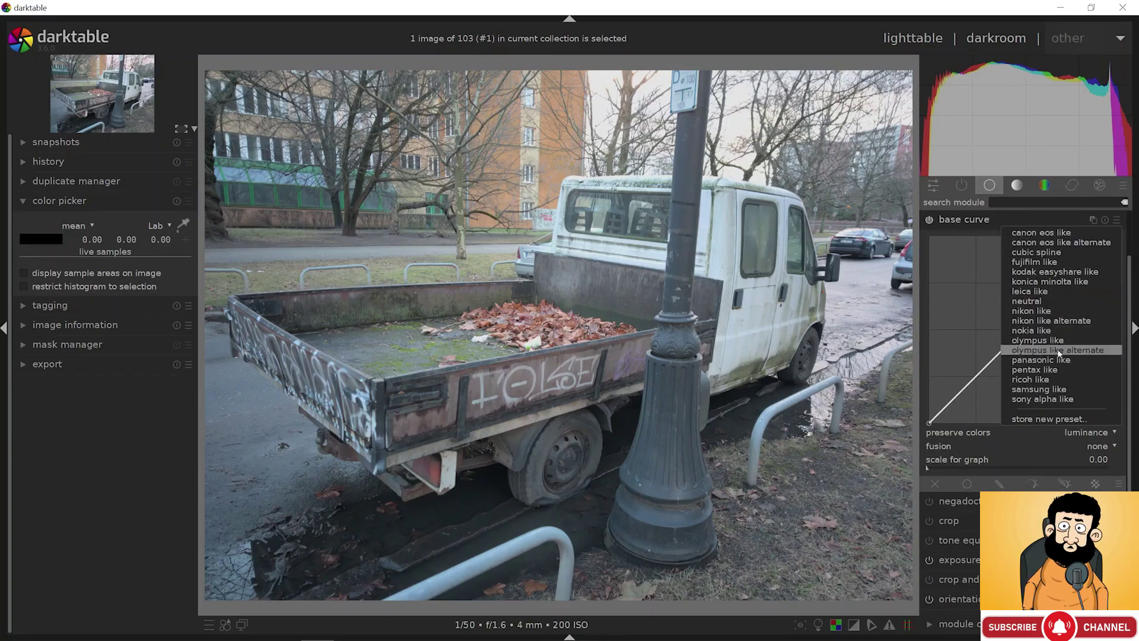
{"action": "left_click", "coordinate": [1044, 389]}
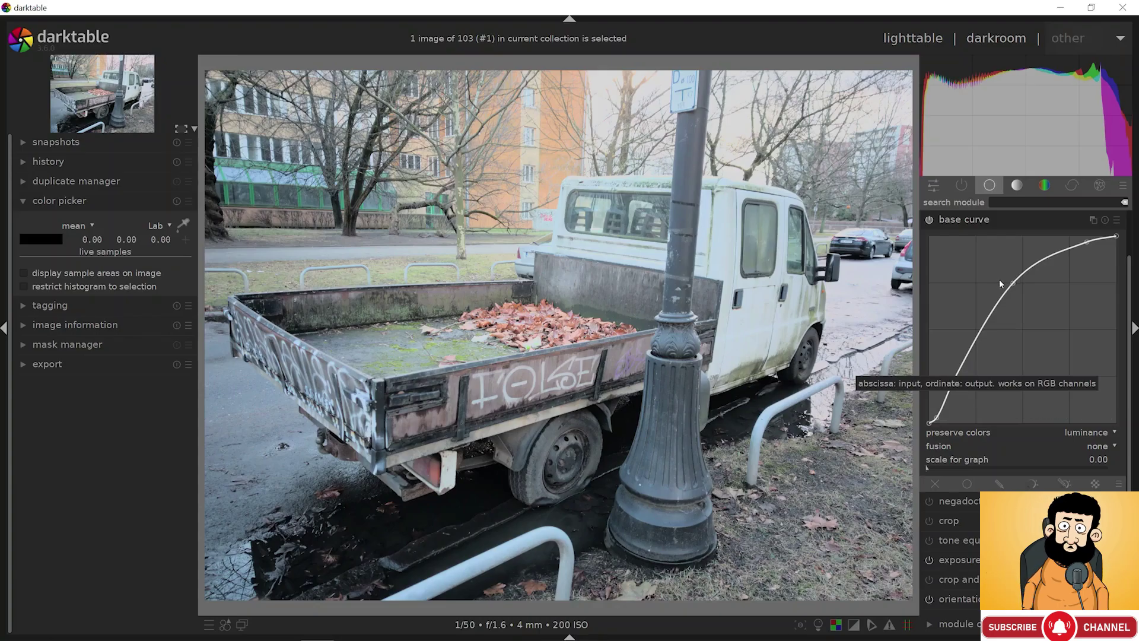
{"action": "left_click", "coordinate": [1103, 221]}
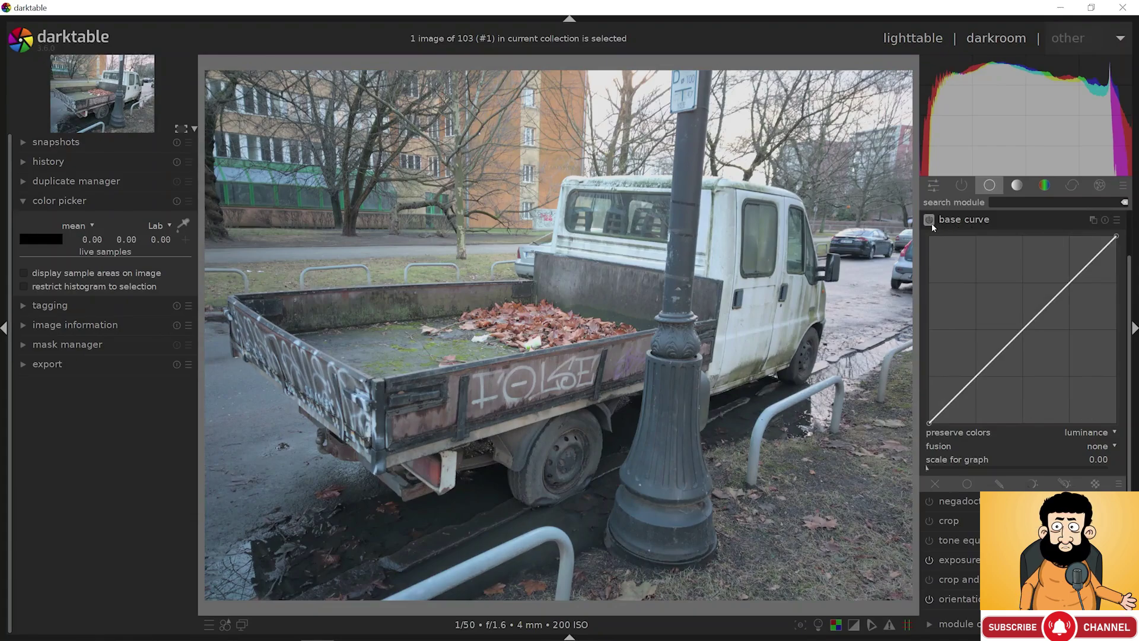
{"action": "left_click", "coordinate": [948, 223]}
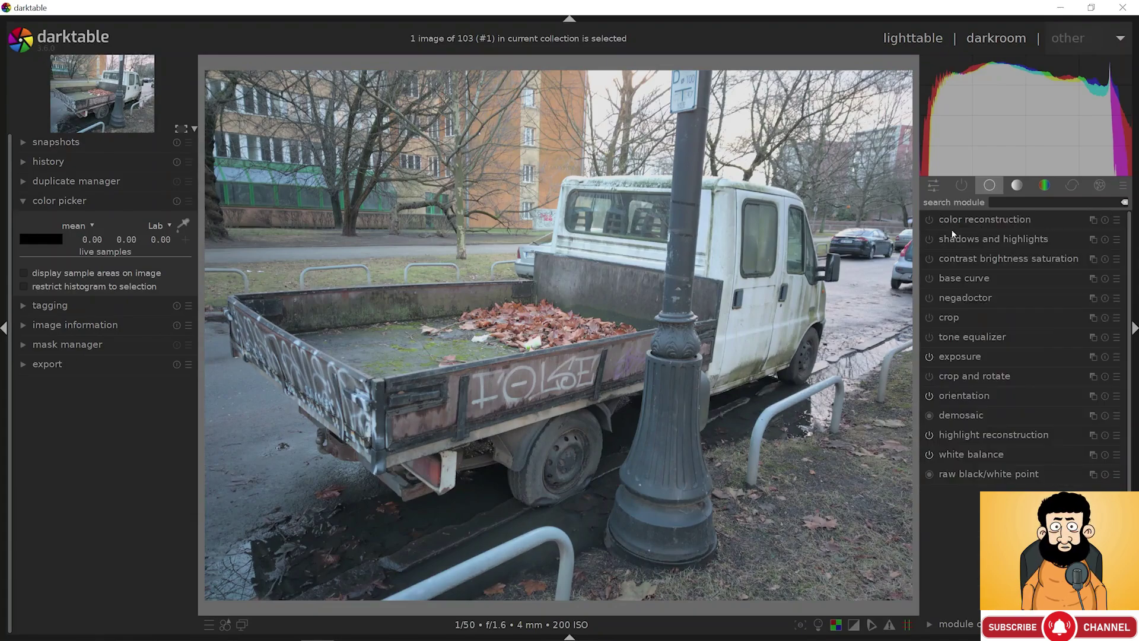
Switch the modules to the scene-referred workflow and turn off filmic rgb, comparing the photo with and without it
{"action": "left_click", "coordinate": [1121, 186]}
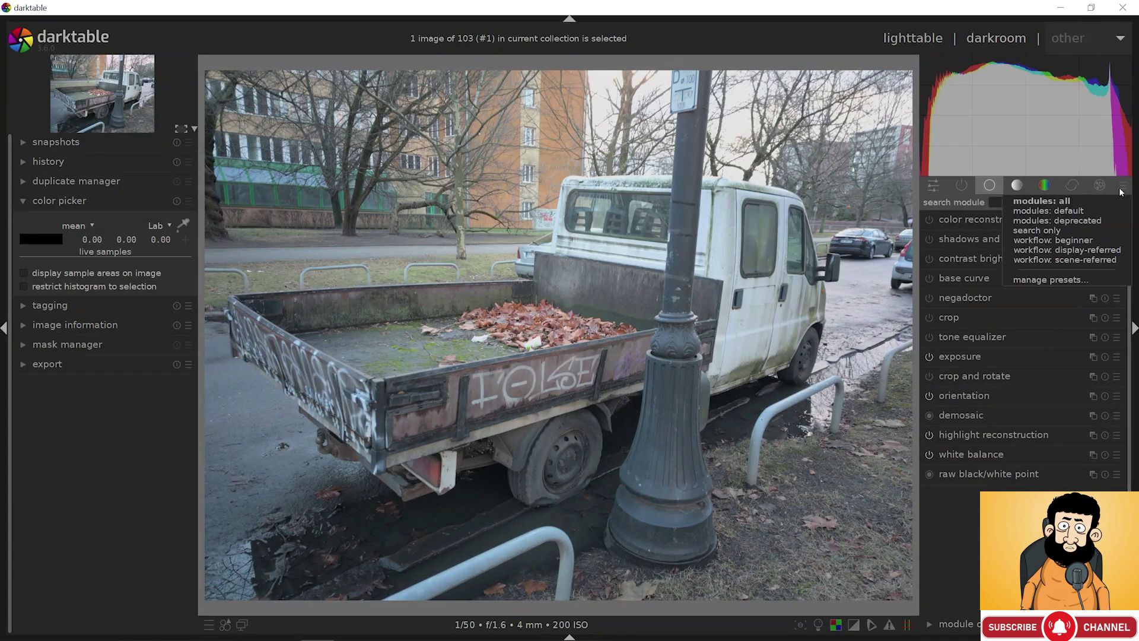
{"action": "left_click", "coordinate": [1101, 259]}
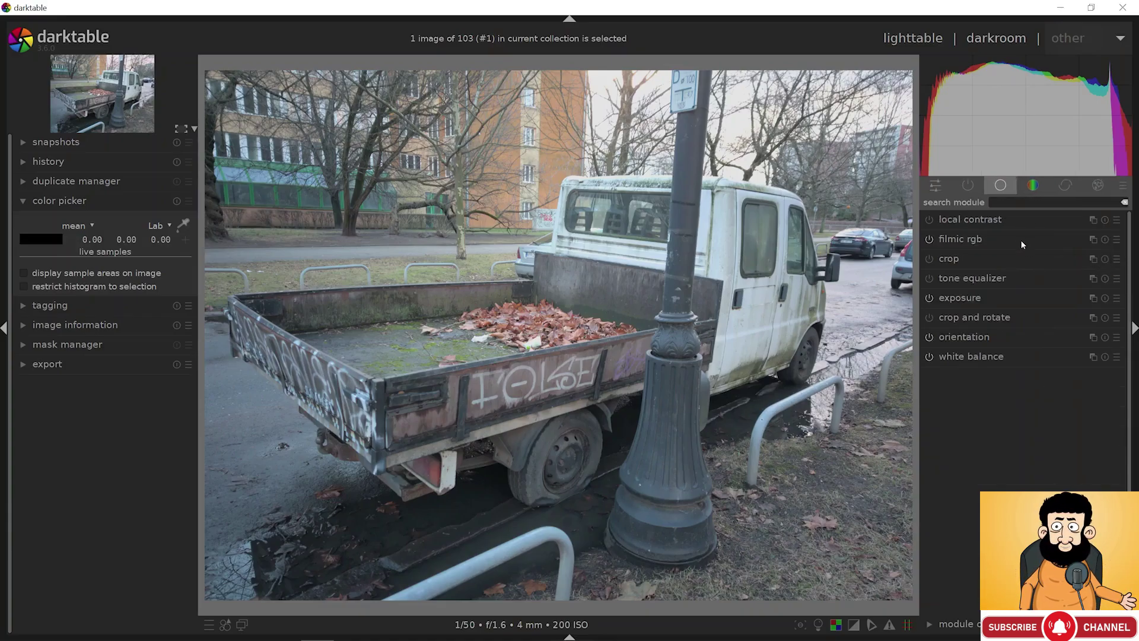
{"action": "left_click", "coordinate": [952, 240]}
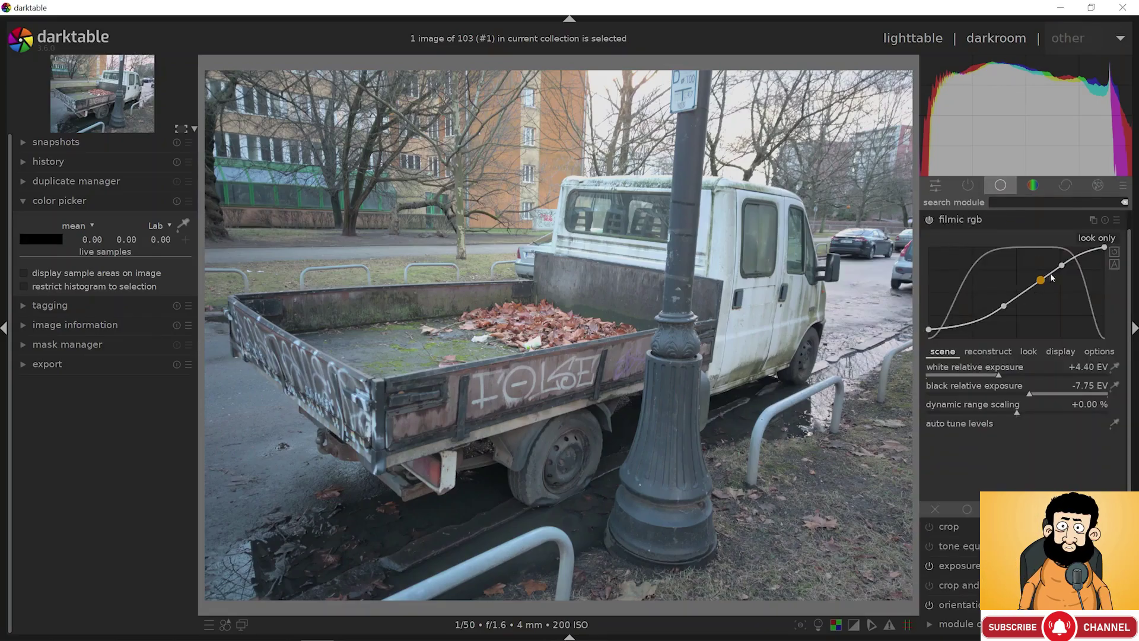
{"action": "left_click", "coordinate": [930, 219]}
{"action": "left_click", "coordinate": [930, 220]}
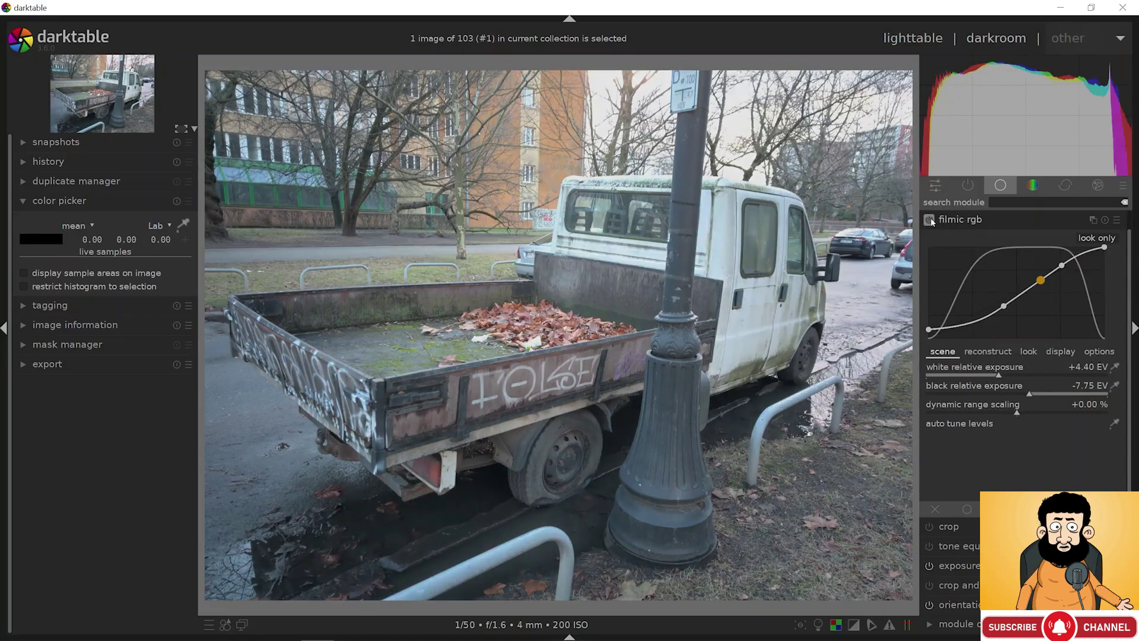
{"action": "left_click", "coordinate": [930, 220]}
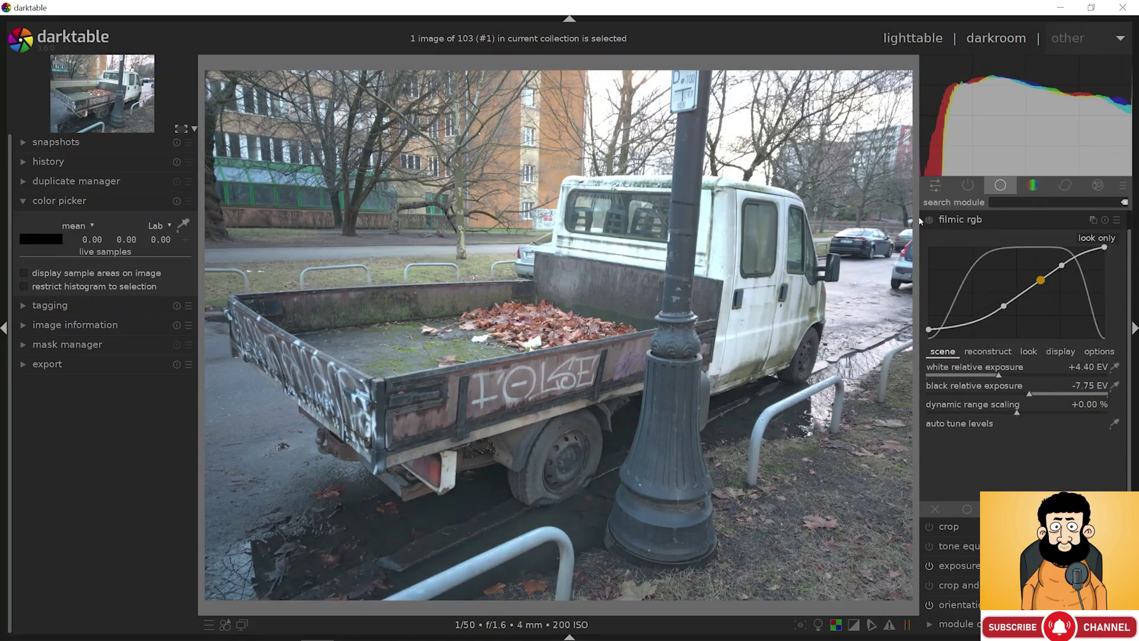
{"action": "left_click", "coordinate": [956, 220]}
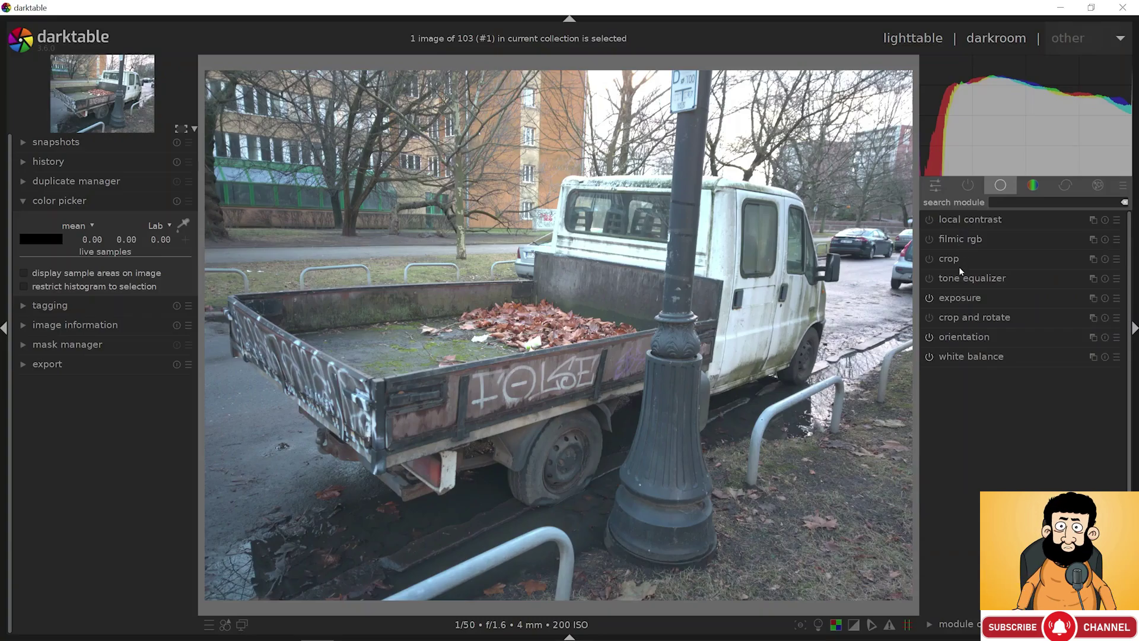
Try cooler and warmer colour temperatures in the white balance module, finishing at about 6532 K with the user modified setting
{"action": "left_click", "coordinate": [953, 358]}
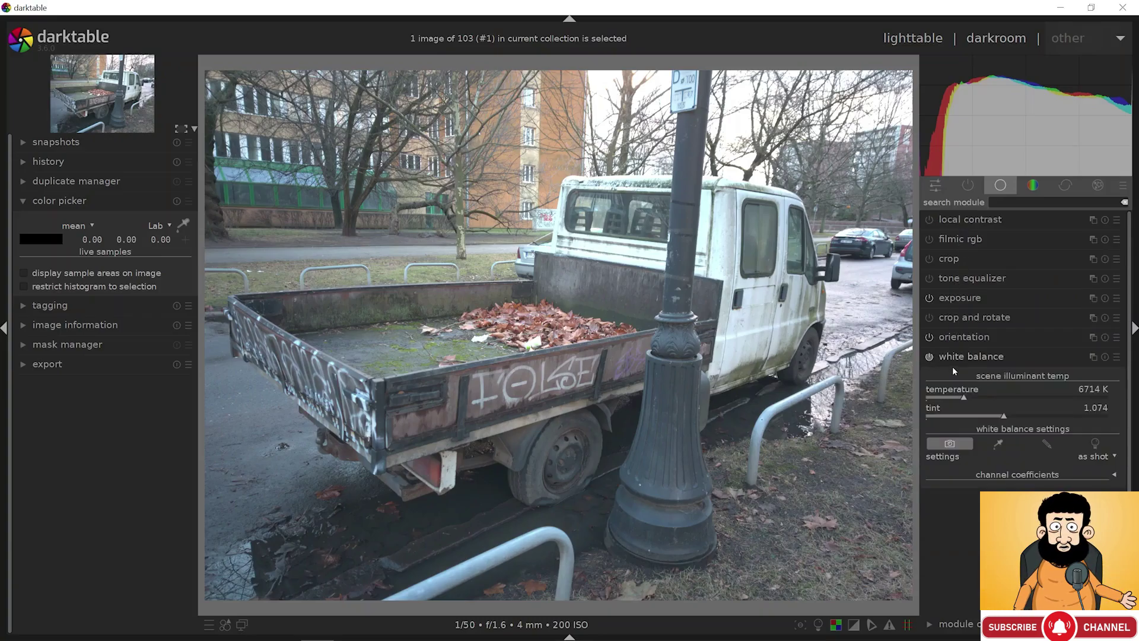
{"action": "scroll", "coordinate": [964, 396], "scroll_direction": "down", "scroll_amount": 2}
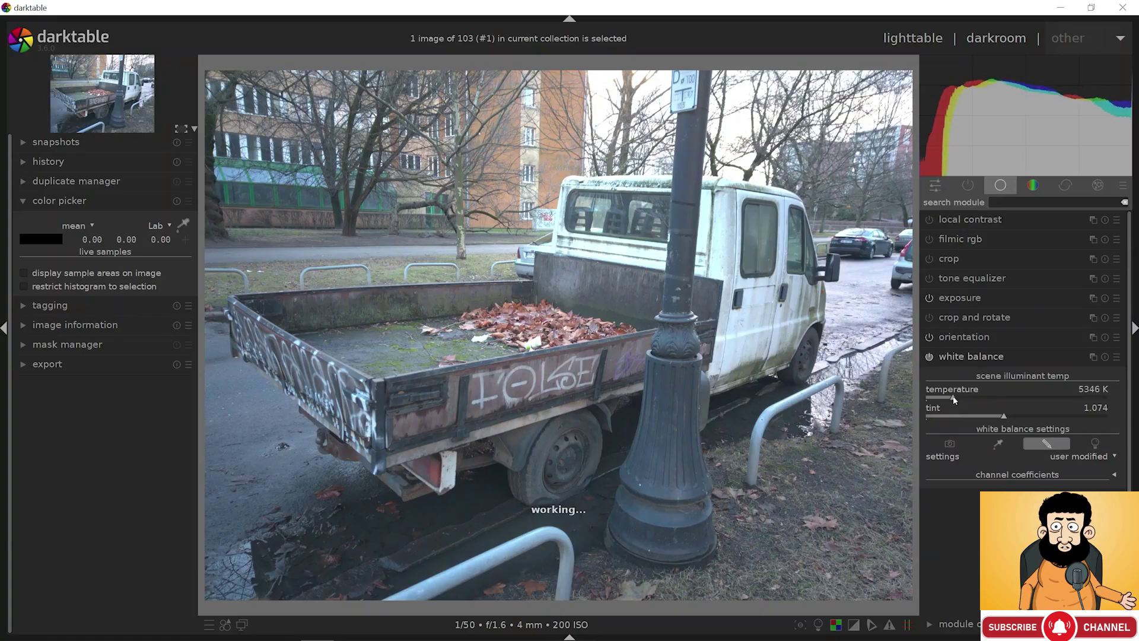
{"action": "scroll", "coordinate": [962, 399], "scroll_direction": "down", "scroll_amount": 6}
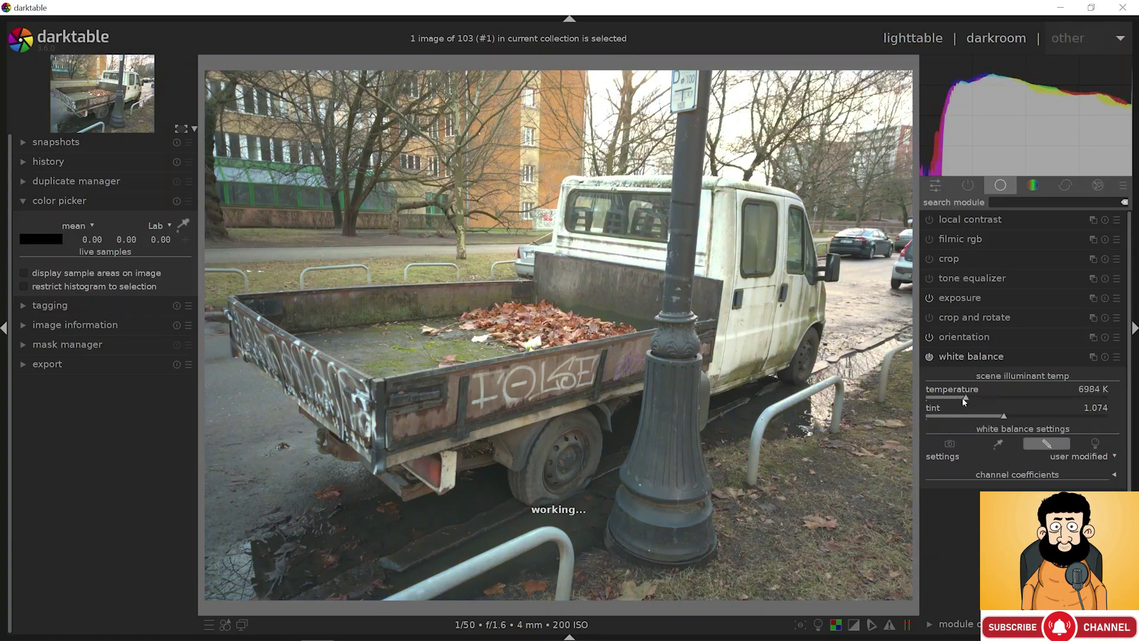
{"action": "left_click_drag", "start_coordinate": [959, 399], "coordinate": [962, 399]}
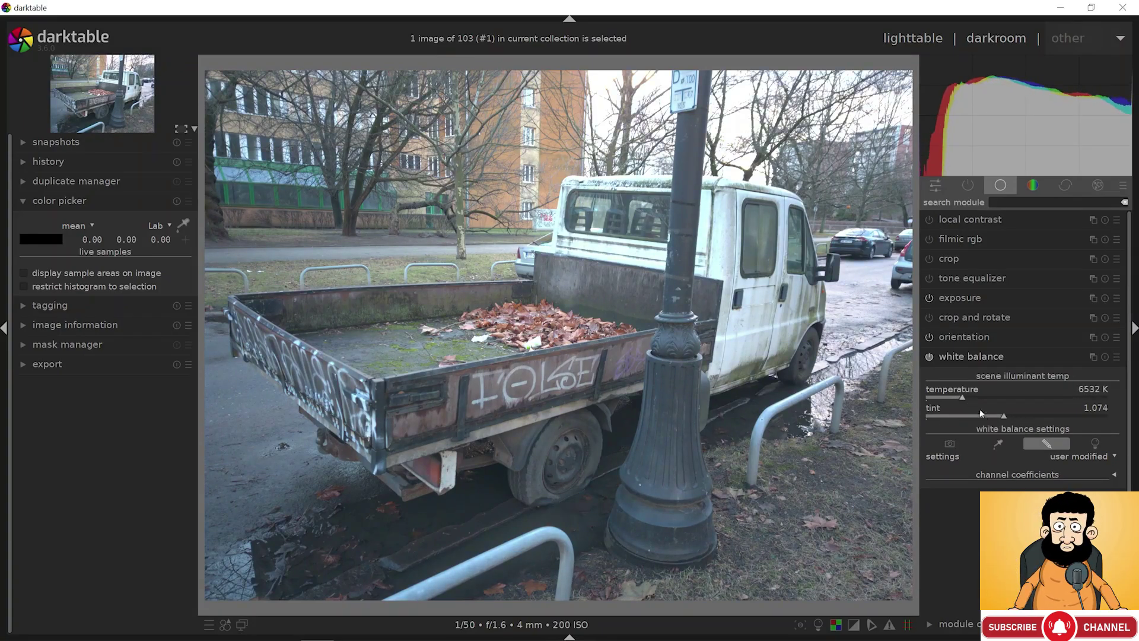
{"action": "left_click", "coordinate": [1077, 456]}
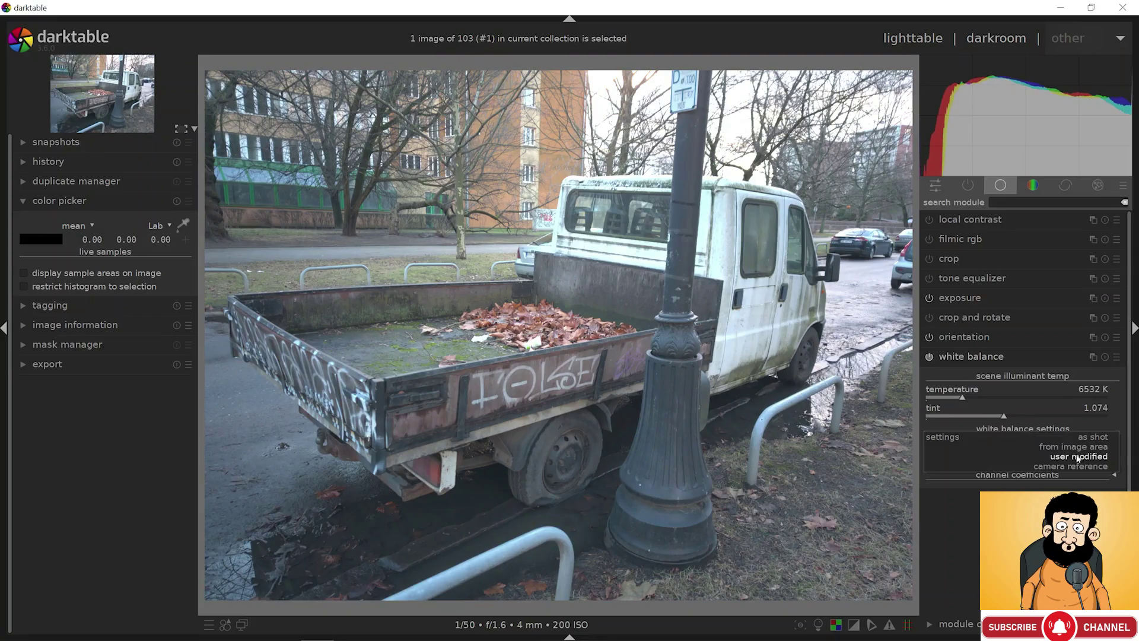
{"action": "left_click", "coordinate": [1077, 456]}
Set the white balance from an image area by sampling a small rectangle between the handles of the van's white doors
{"action": "left_click", "coordinate": [1001, 443]}
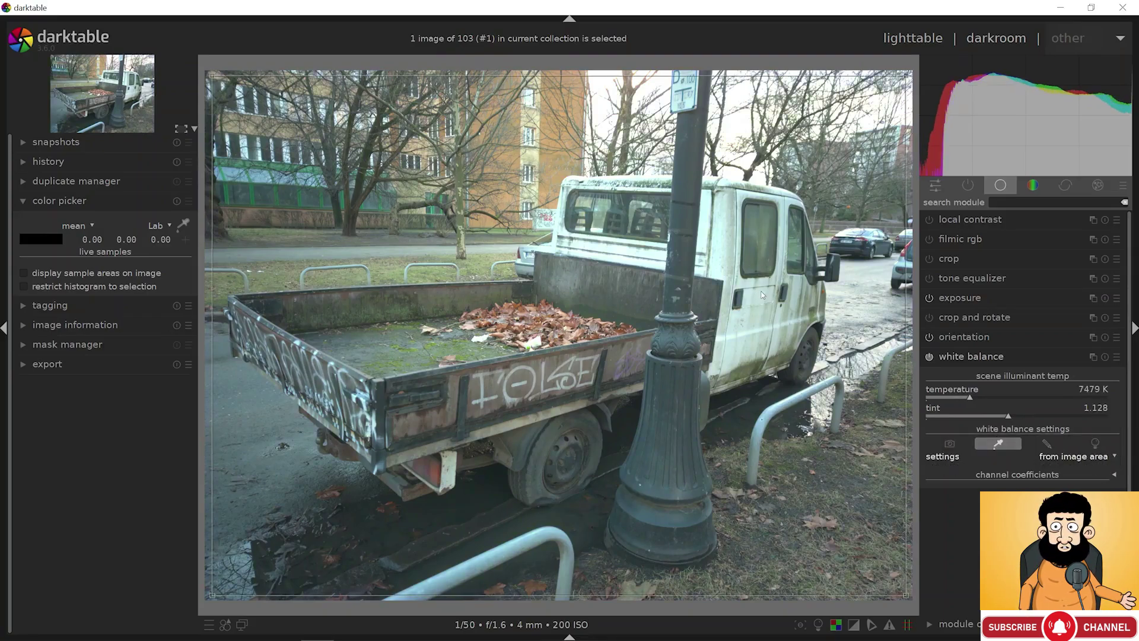
{"action": "scroll", "coordinate": [762, 294], "scroll_direction": "up", "scroll_amount": 4}
{"action": "left_click_drag", "start_coordinate": [731, 285], "coordinate": [773, 317]}
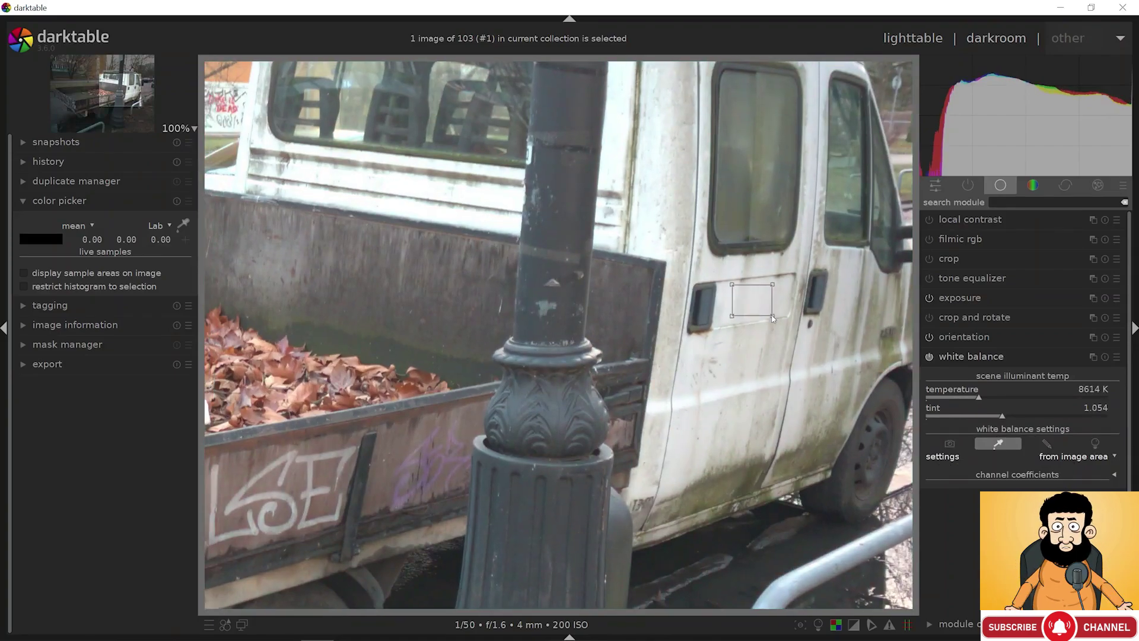
{"action": "scroll", "coordinate": [773, 318], "scroll_direction": "down", "scroll_amount": 4}
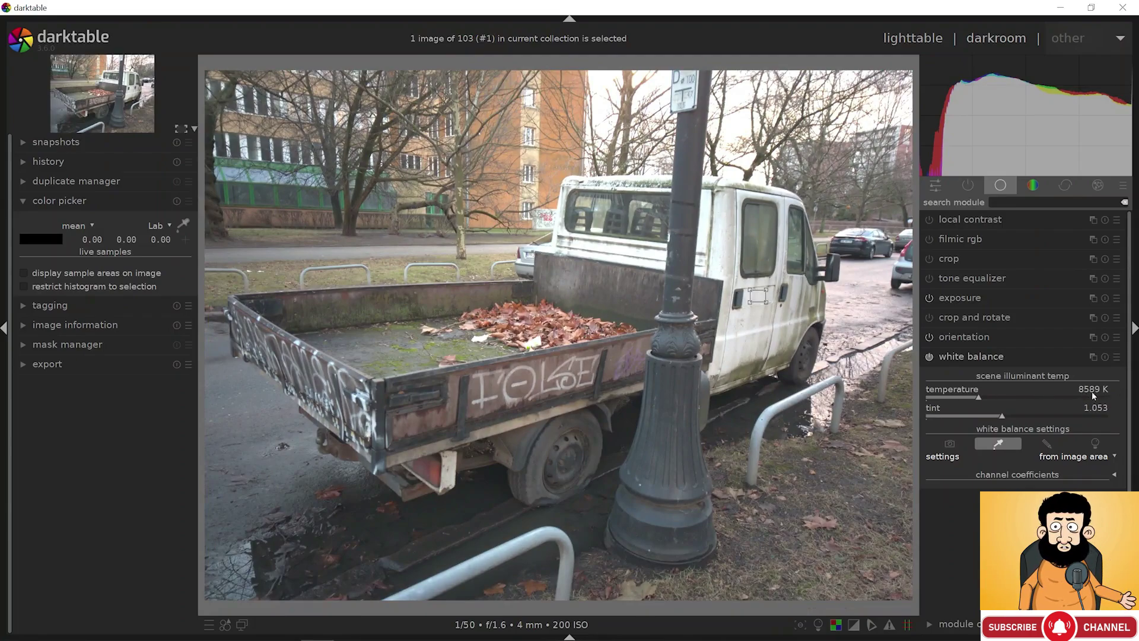
{"action": "left_click", "coordinate": [989, 357]}
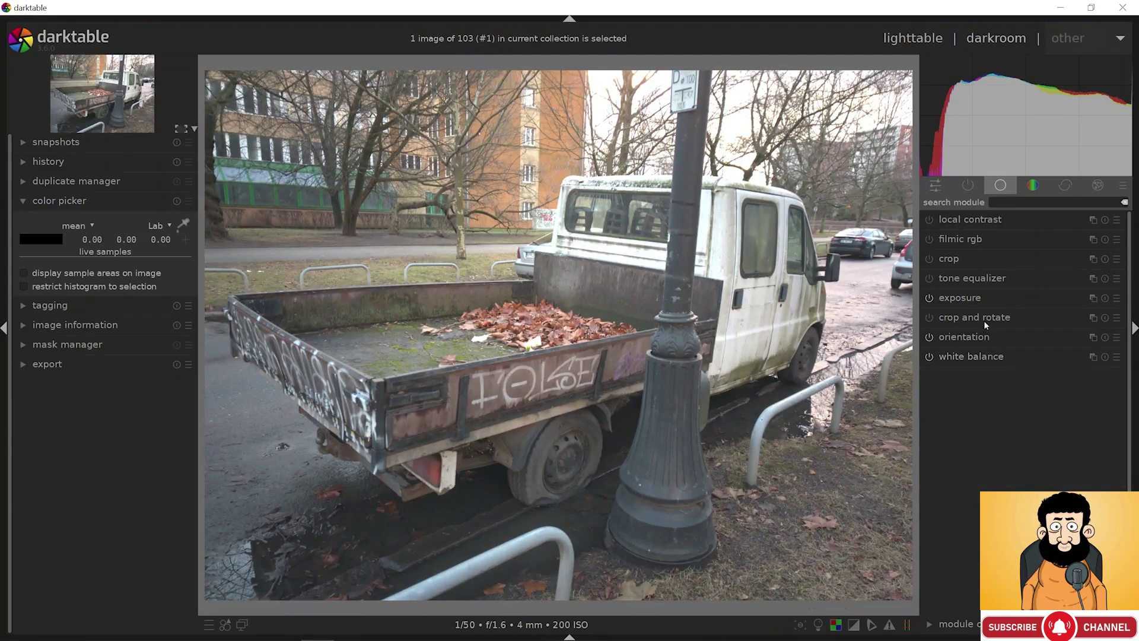
Try a lower exposure of 0.22 EV in the exposure module, and set it to about 0.51 EV
{"action": "left_click", "coordinate": [967, 296]}
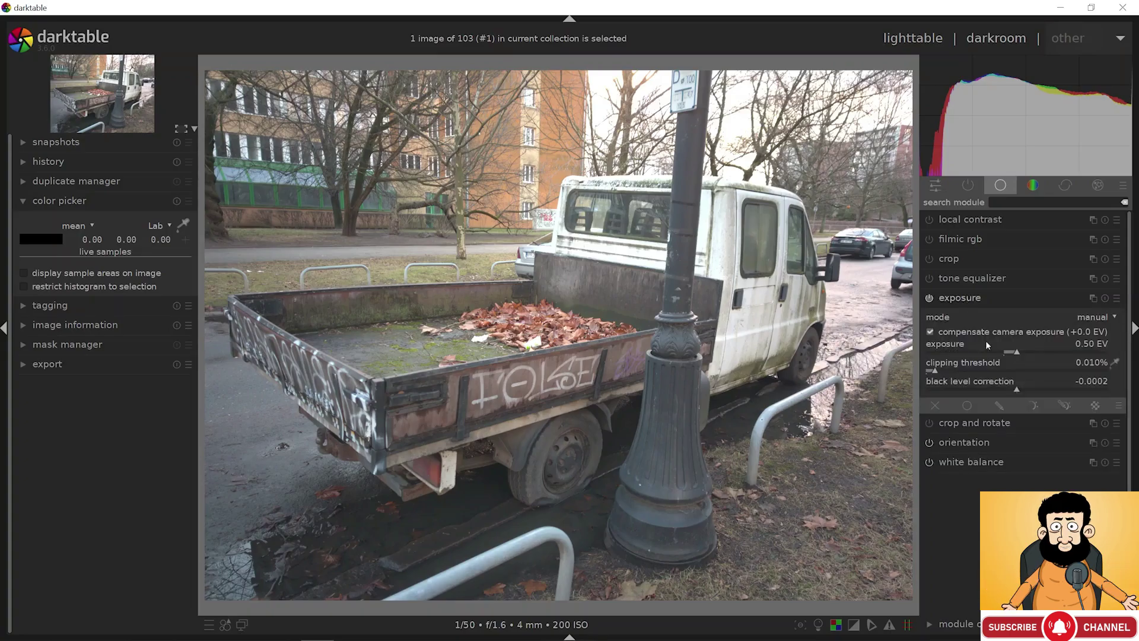
{"action": "mouse_move", "coordinate": [1015, 354]}
{"action": "left_mouse_down"}
{"action": "mouse_move", "coordinate": [993, 354]}
{"action": "mouse_move", "coordinate": [1034, 357]}
{"action": "mouse_move", "coordinate": [1009, 367]}
{"action": "left_mouse_up"}
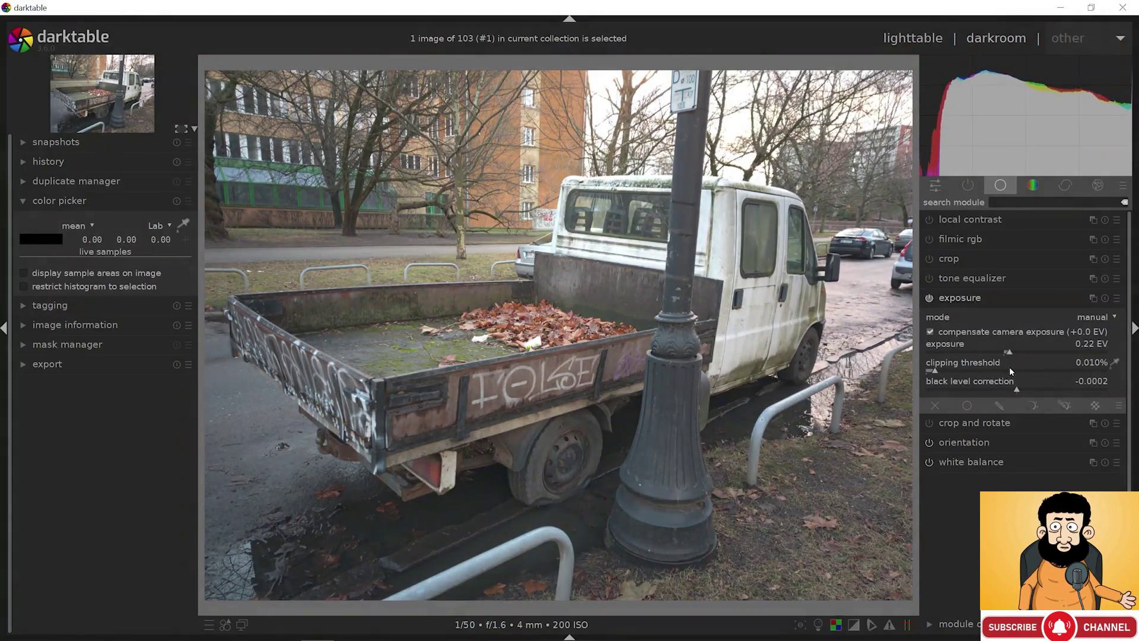
{"action": "left_click", "coordinate": [1014, 352]}
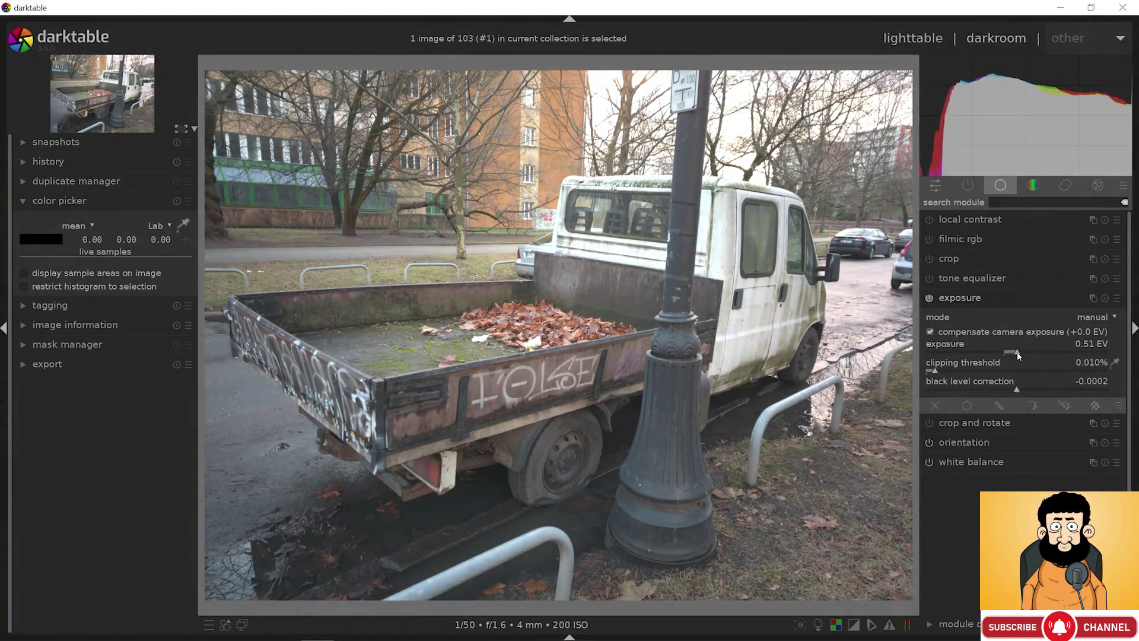
{"action": "left_click", "coordinate": [977, 298]}
Try lowering the +0 EV band in the tone equalizer, and reset the band to zero
{"action": "left_click", "coordinate": [944, 278]}
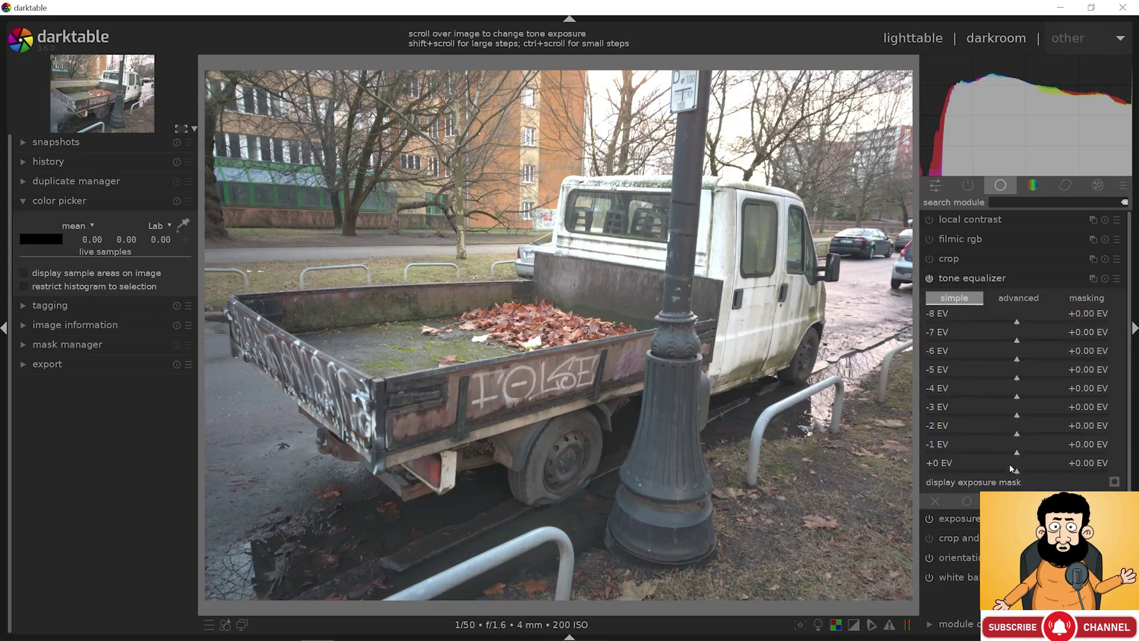
{"action": "left_click", "coordinate": [1016, 469]}
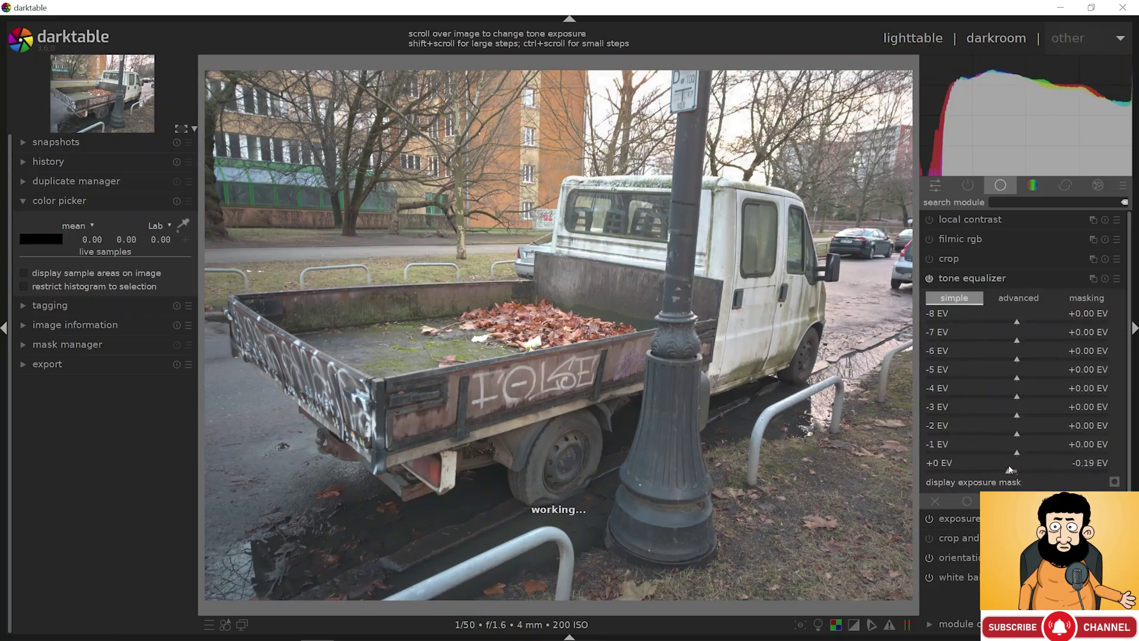
{"action": "mouse_move", "coordinate": [1016, 468]}
{"action": "left_mouse_down"}
{"action": "mouse_move", "coordinate": [981, 473]}
{"action": "mouse_move", "coordinate": [1012, 481]}
{"action": "left_mouse_up"}
{"action": "double_click", "coordinate": [1015, 472]}
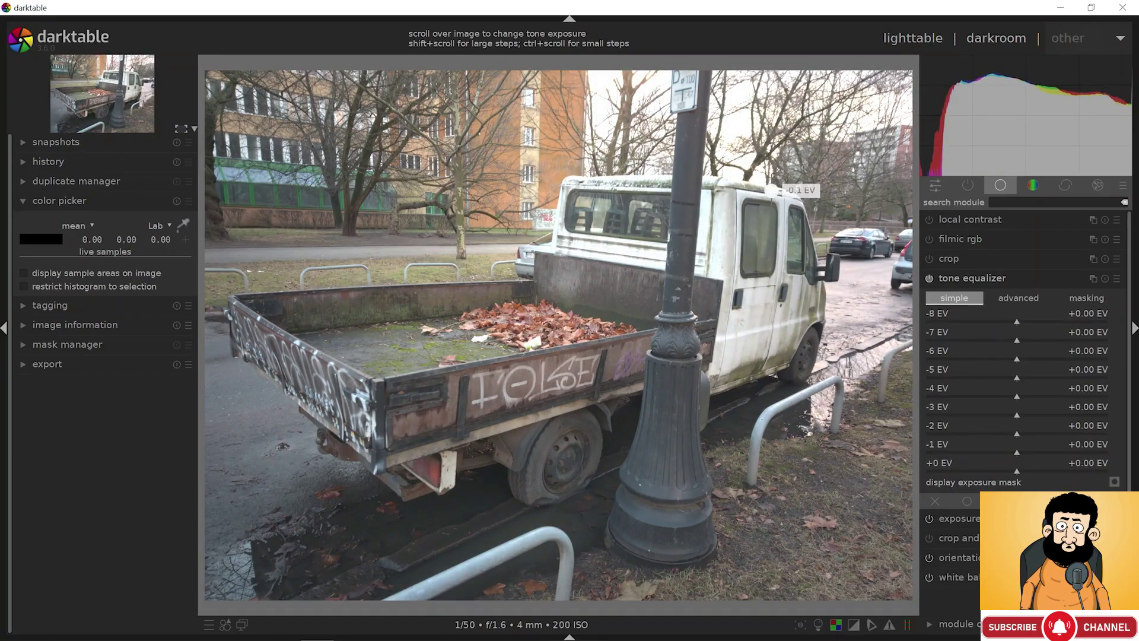
Adjust tones directly on the image, darkening +0 EV to about -0.94 EV and brightening -4 EV and -3 EV to about +0.61 and +0.68 EV
{"action": "scroll", "coordinate": [775, 187], "scroll_direction": "down", "scroll_amount": 2}
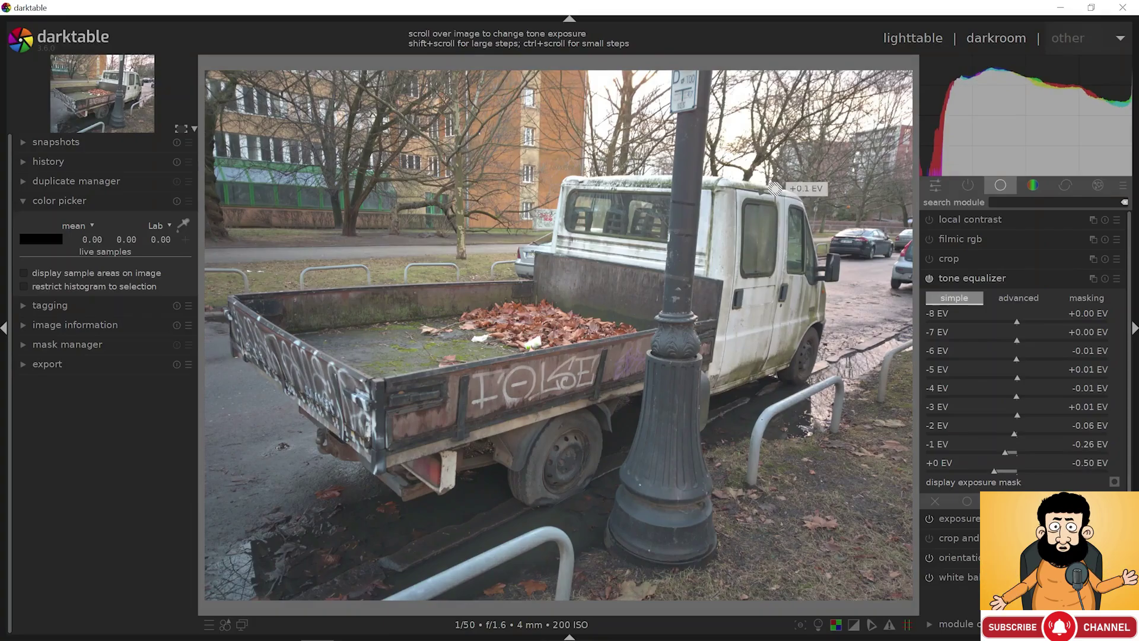
{"action": "scroll", "coordinate": [730, 224], "scroll_direction": "down", "scroll_amount": 2}
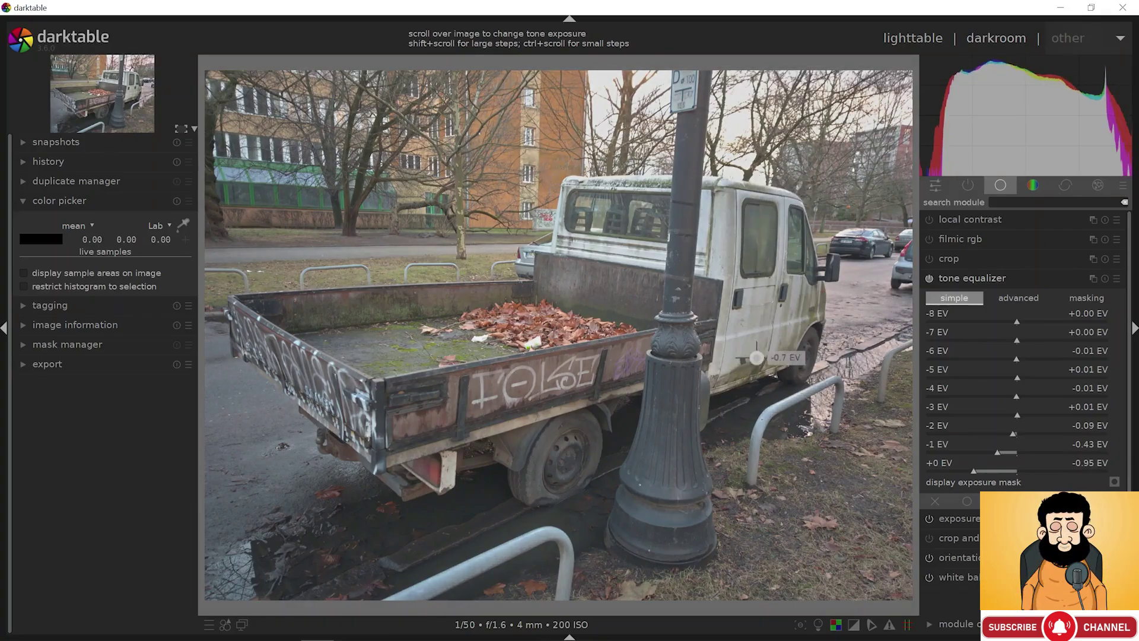
{"action": "scroll", "coordinate": [639, 394], "scroll_direction": "up", "scroll_amount": 2}
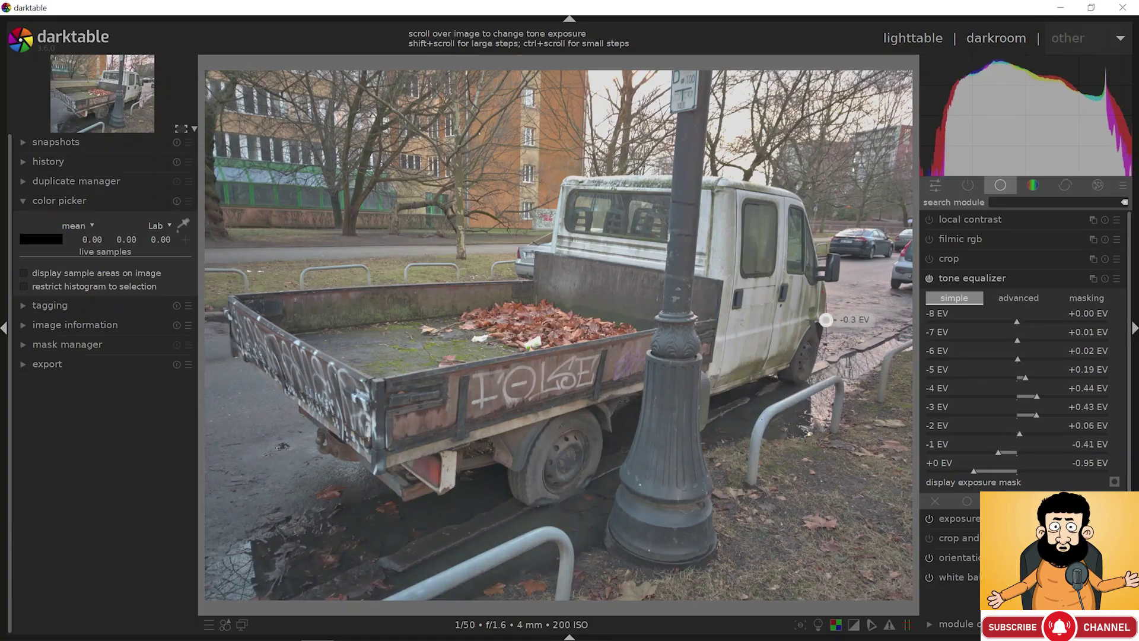
{"action": "scroll", "coordinate": [805, 327], "scroll_direction": "up", "scroll_amount": 2}
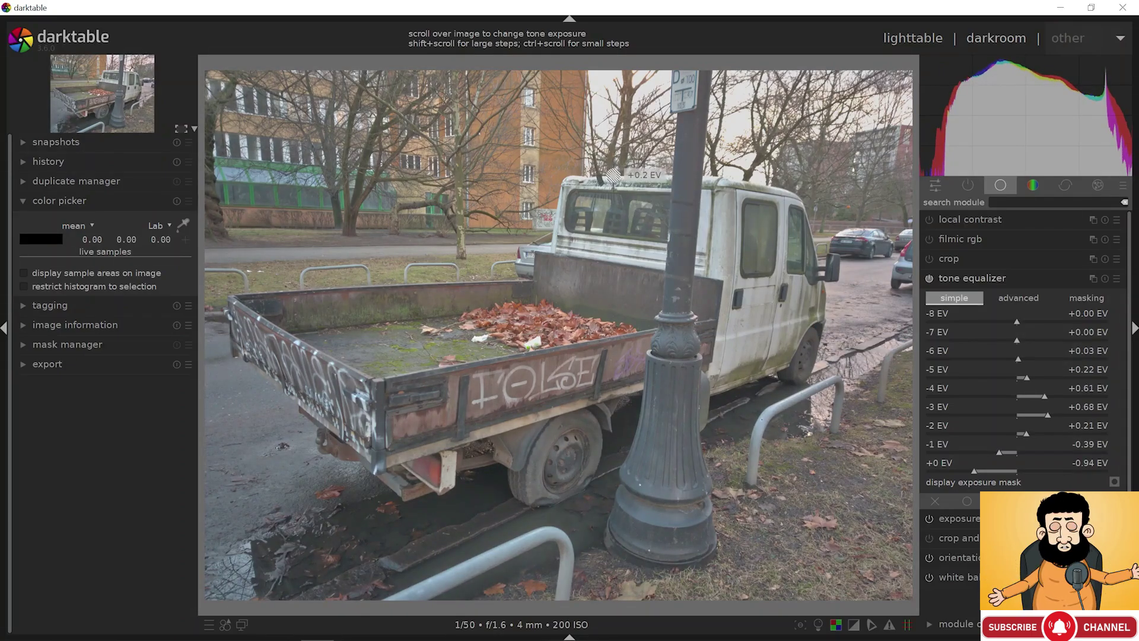
Set the tone equalizer's -4 EV band to +0.50 EV, and switch the module off and on to compare its effect
{"action": "left_click", "coordinate": [1040, 397]}
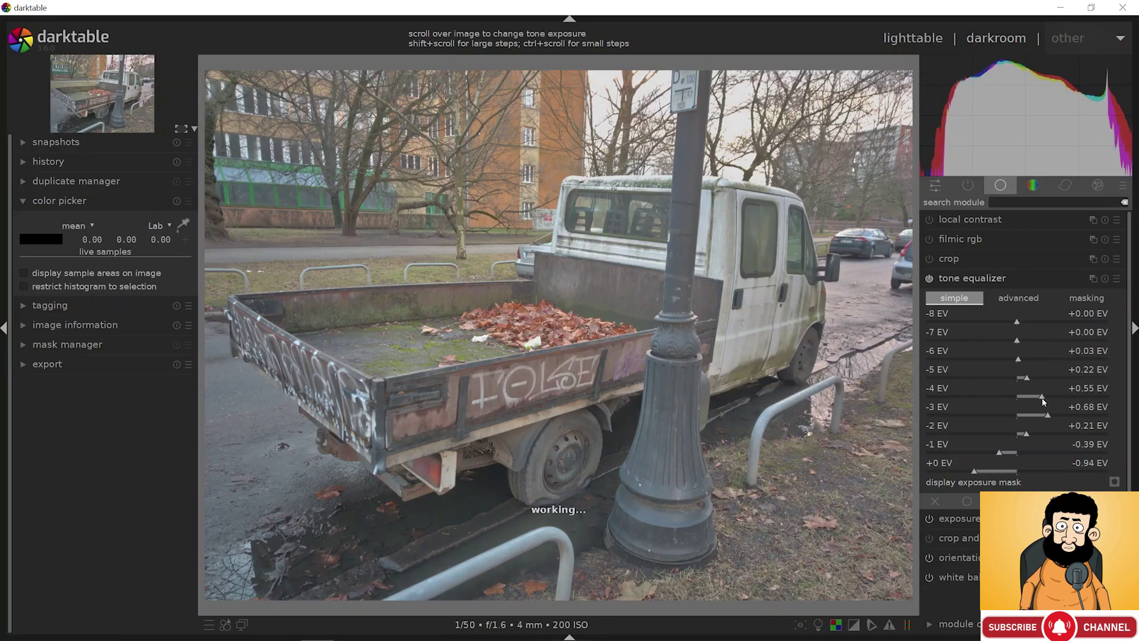
{"action": "left_click", "coordinate": [1040, 398]}
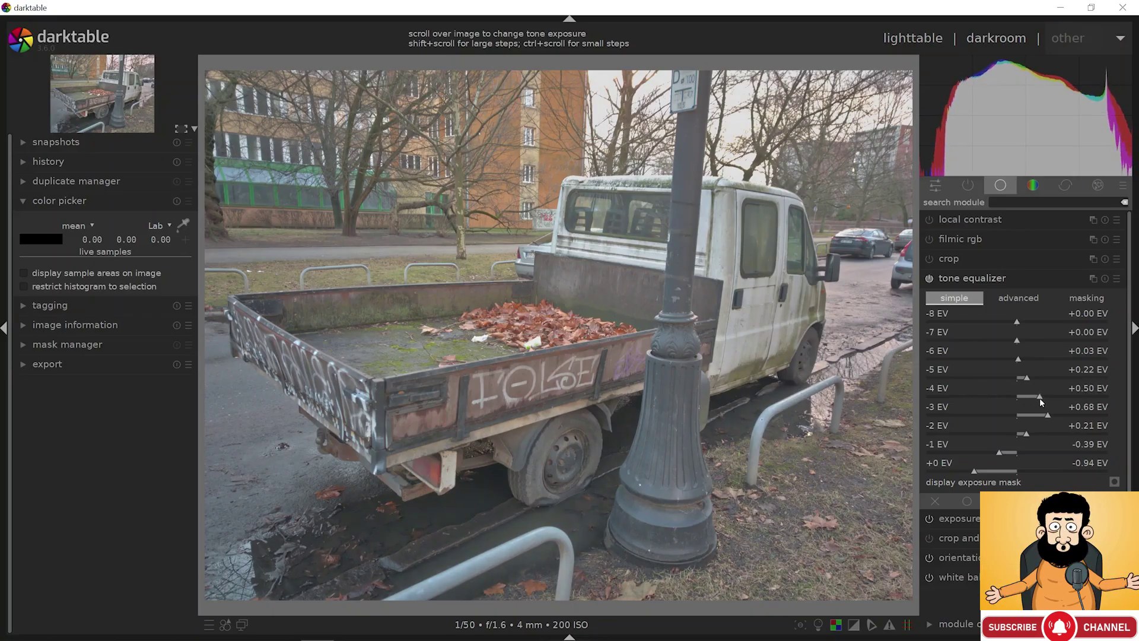
{"action": "left_click", "coordinate": [984, 277]}
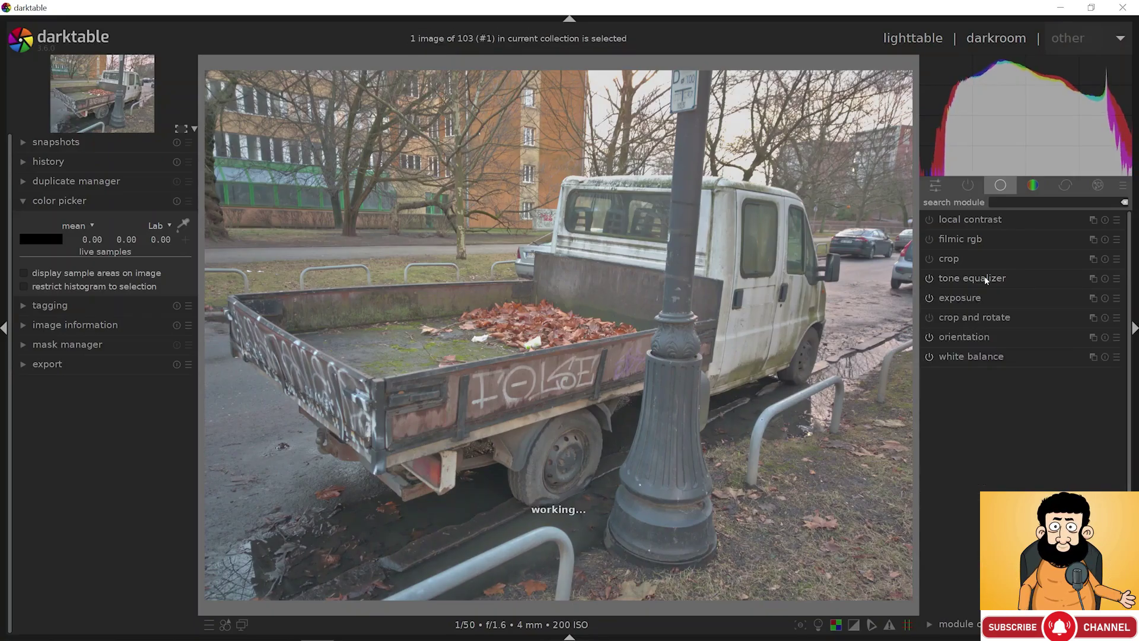
{"action": "left_click", "coordinate": [930, 278]}
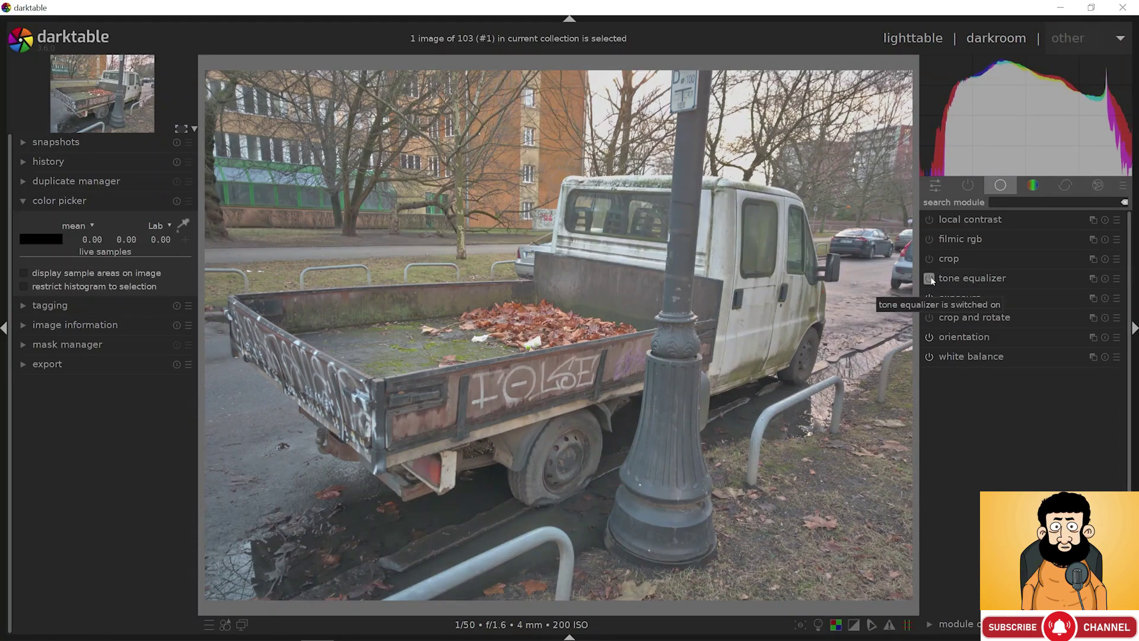
{"action": "left_click", "coordinate": [930, 278]}
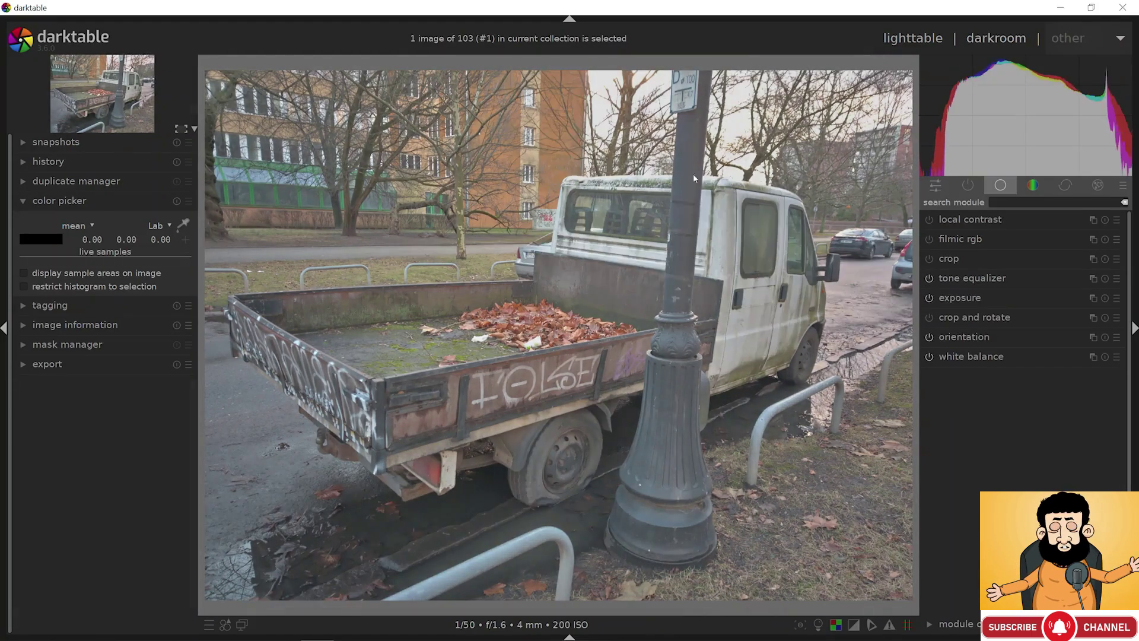
Switch the exposure module to automatic mode and set its target level to about -3.12 EV
{"action": "left_click", "coordinate": [963, 295]}
{"action": "left_click", "coordinate": [1092, 317]}
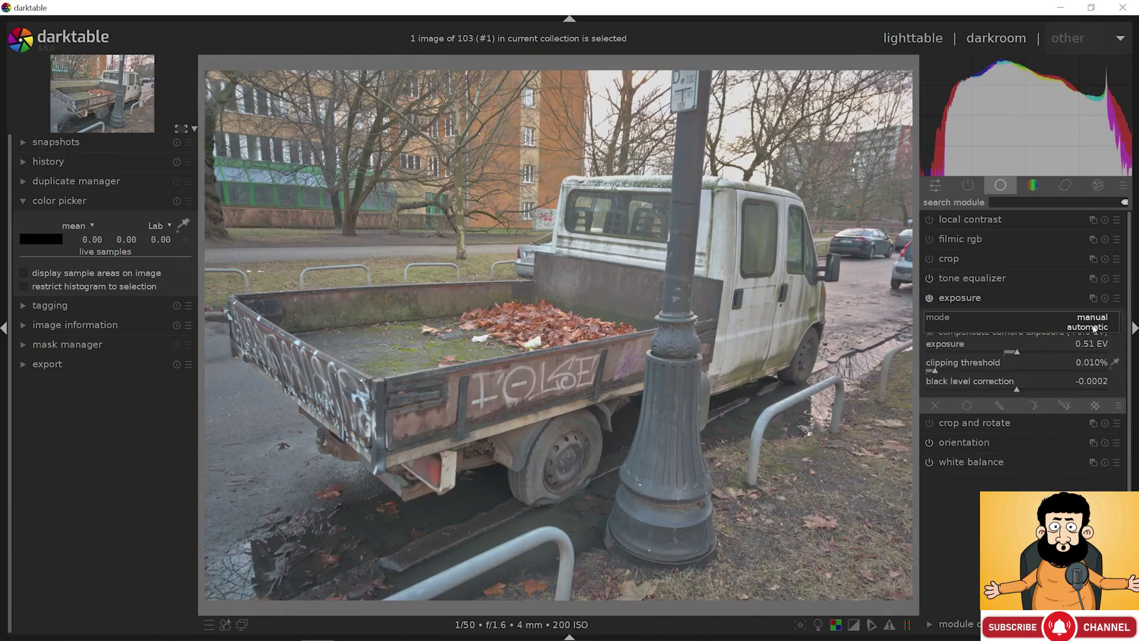
{"action": "left_click", "coordinate": [1095, 330]}
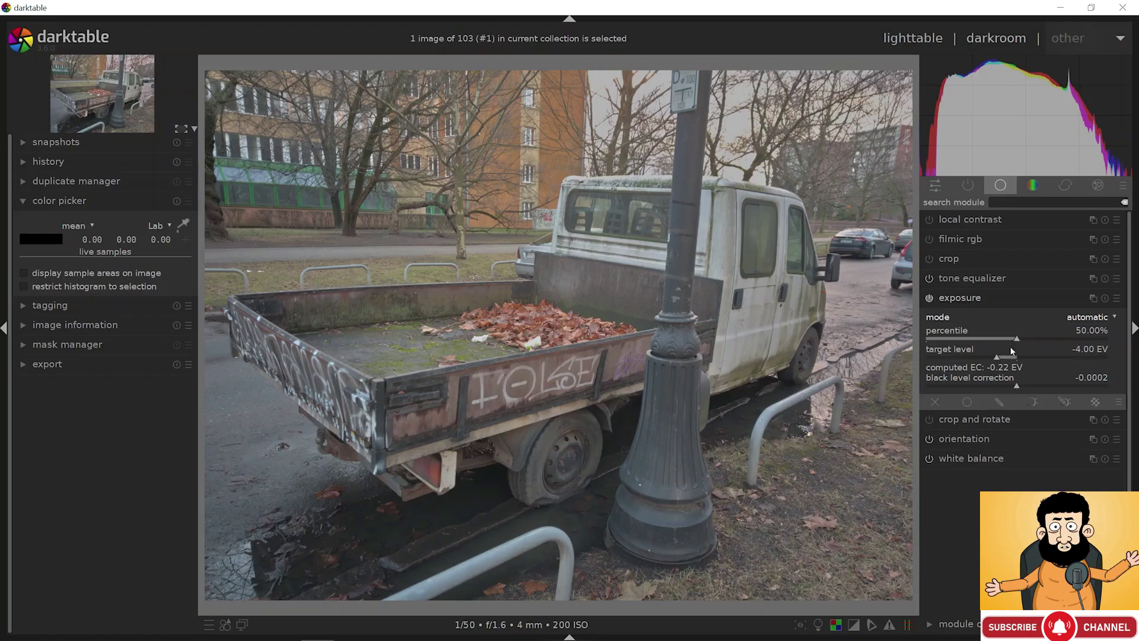
{"action": "left_click_drag", "start_coordinate": [999, 358], "coordinate": [1002, 358]}
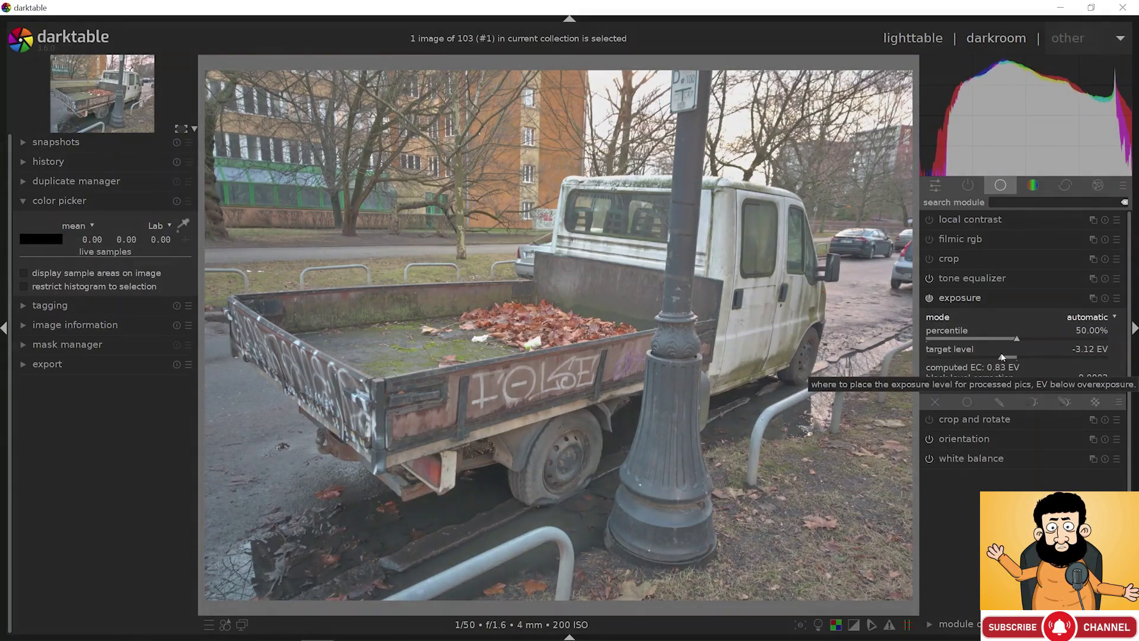
{"action": "left_click", "coordinate": [971, 298]}
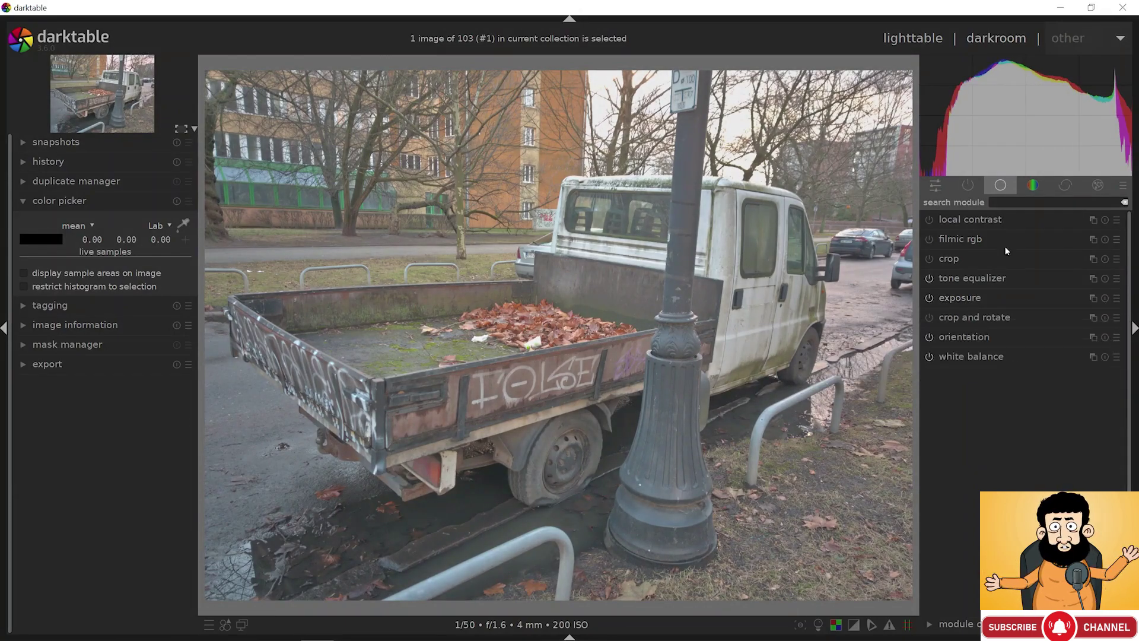
{"action": "left_click", "coordinate": [1036, 187]}
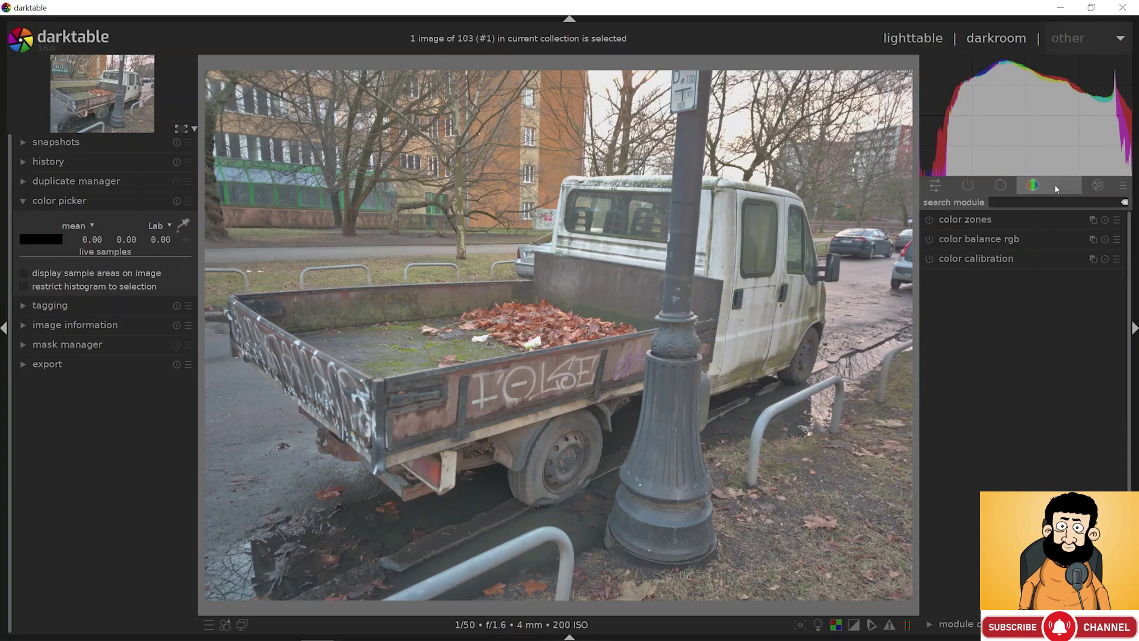
{"action": "left_click", "coordinate": [1066, 185]}
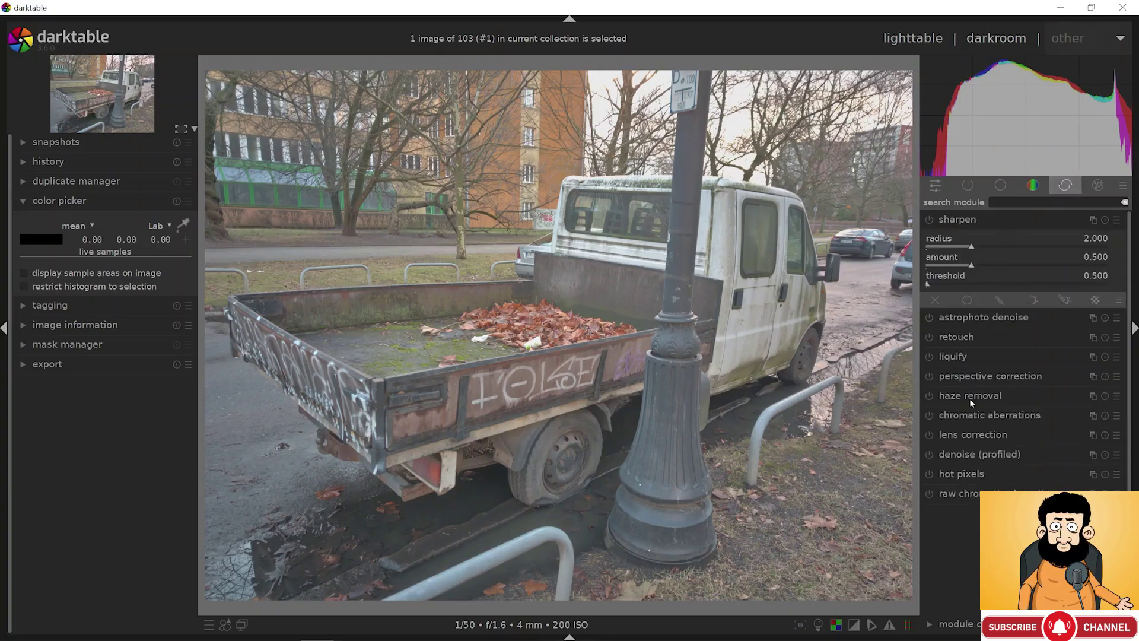
{"action": "left_click", "coordinate": [1001, 219]}
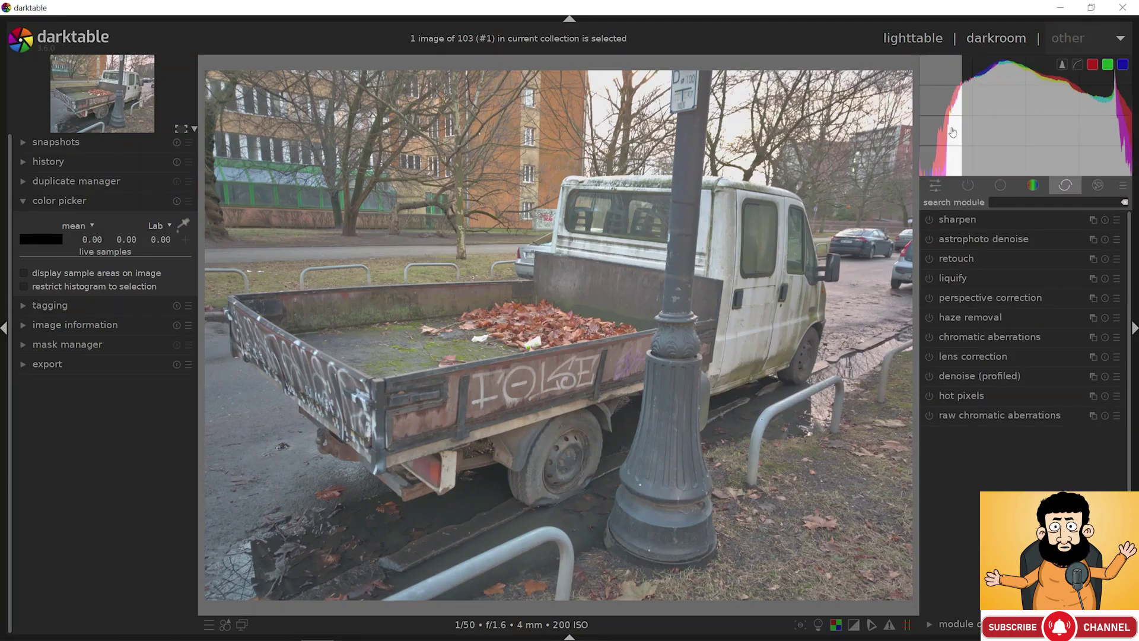
{"action": "left_click", "coordinate": [943, 187]}
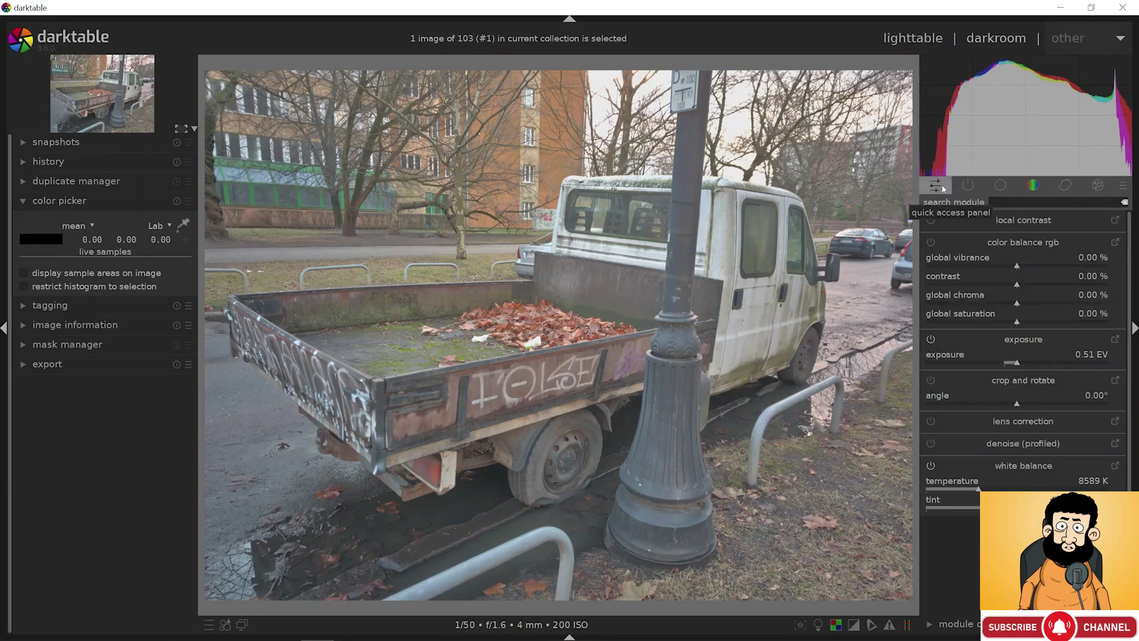
Try the reconstruct color method in the active highlight reconstruction module, and switch back to clip highlights
{"action": "left_click", "coordinate": [963, 188]}
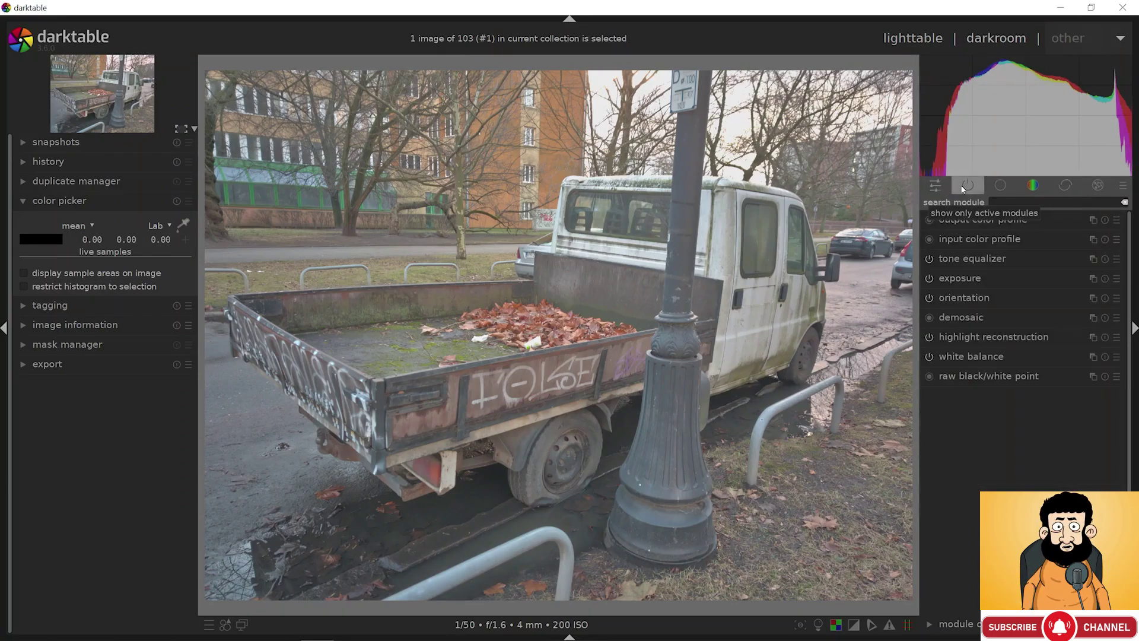
{"action": "left_click", "coordinate": [957, 338]}
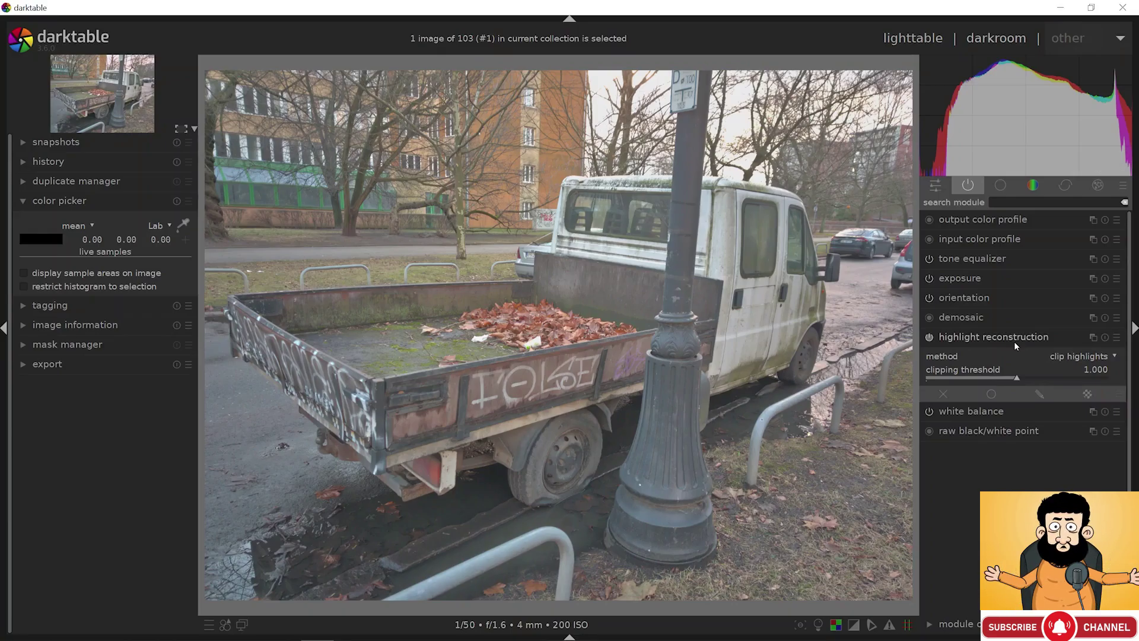
{"action": "left_click", "coordinate": [1066, 358]}
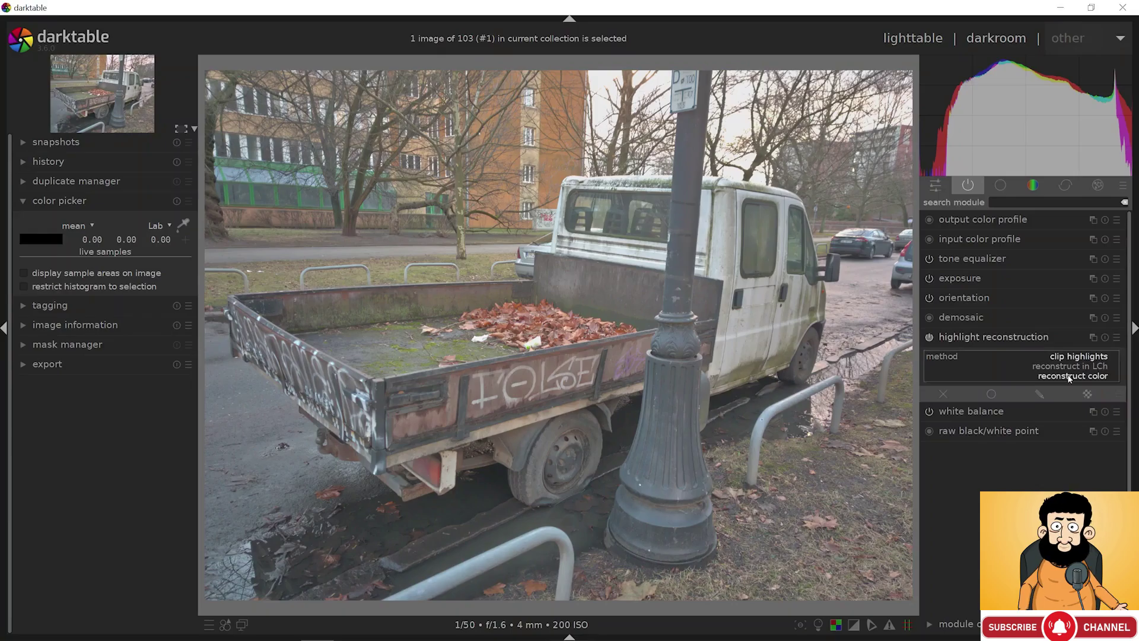
{"action": "left_click", "coordinate": [1070, 376]}
{"action": "left_click", "coordinate": [1077, 358]}
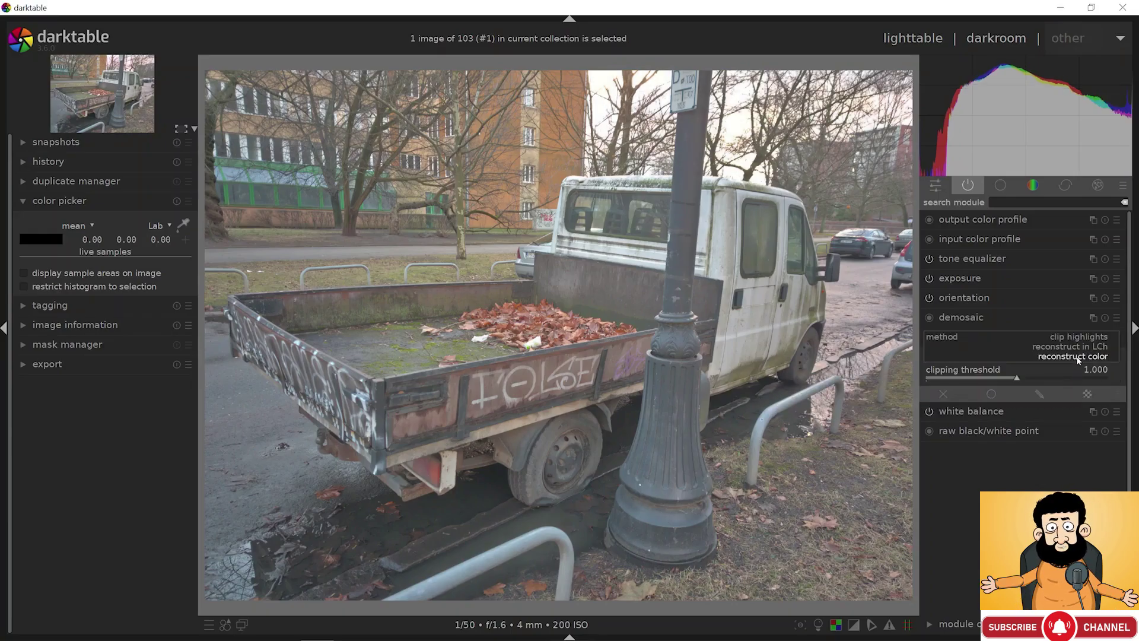
{"action": "left_click", "coordinate": [1062, 335]}
Compare clip highlights with reconstruct color around the van's cab roof, and set highlight reconstruction to reconstruct color
{"action": "scroll", "coordinate": [650, 172], "scroll_direction": "up", "scroll_amount": 4}
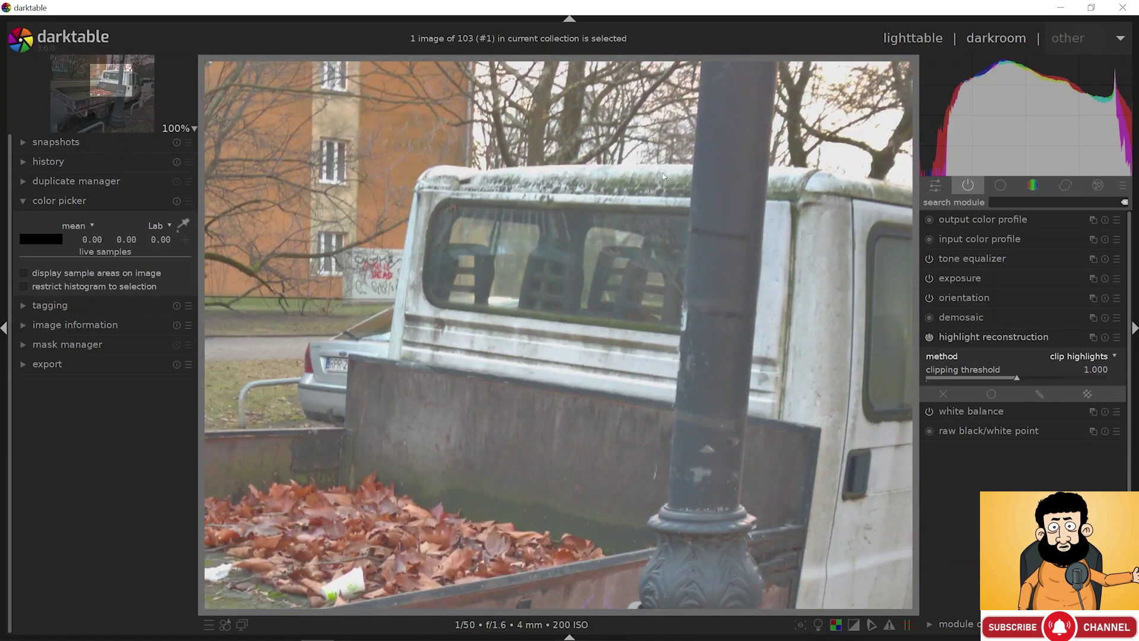
{"action": "left_click_drag", "start_coordinate": [663, 176], "coordinate": [621, 262]}
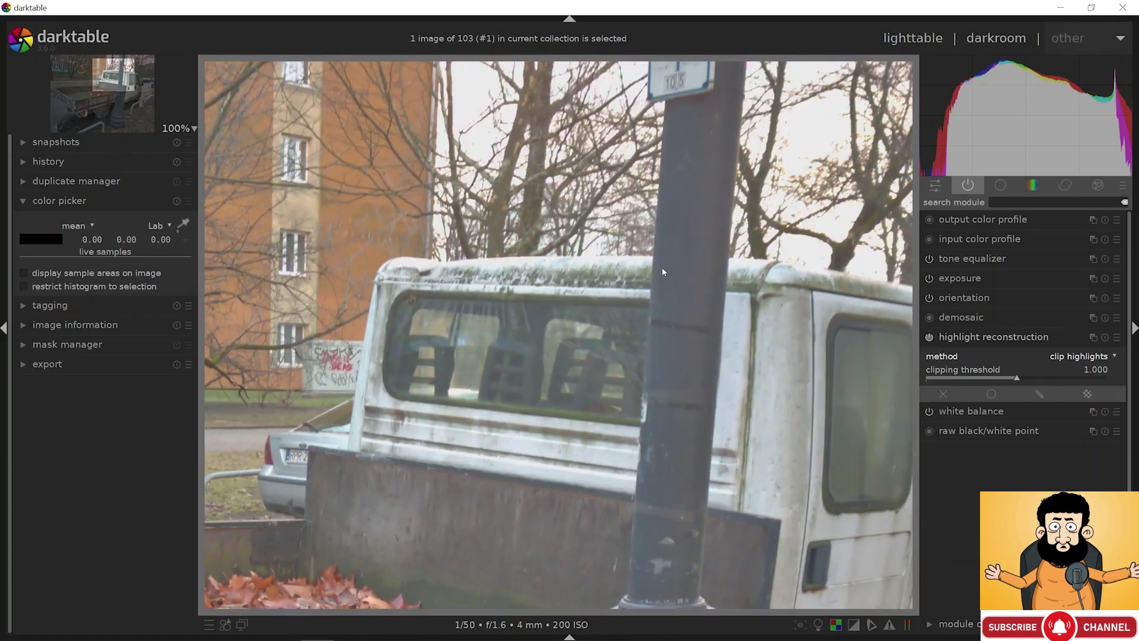
{"action": "left_click", "coordinate": [1056, 357]}
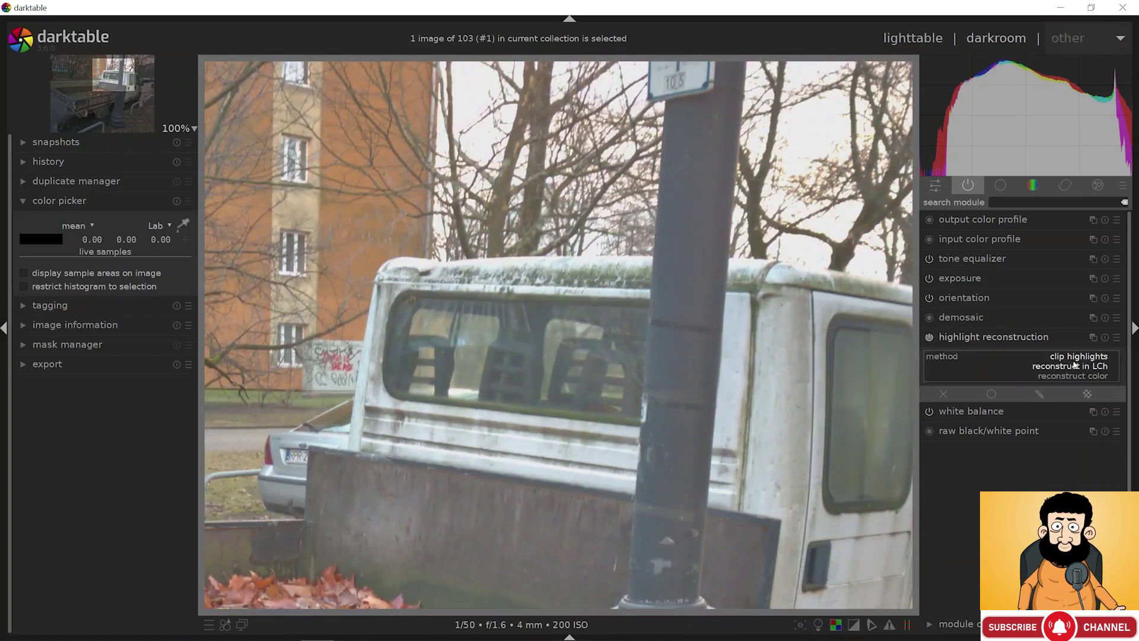
{"action": "left_click", "coordinate": [1072, 376]}
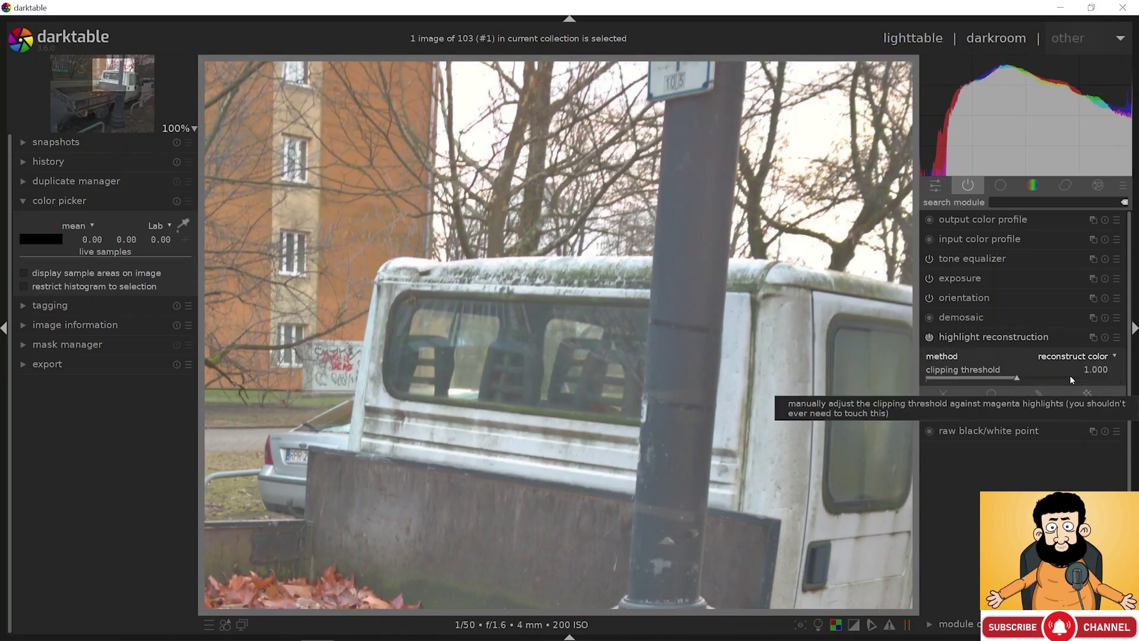
{"action": "left_click", "coordinate": [1071, 358]}
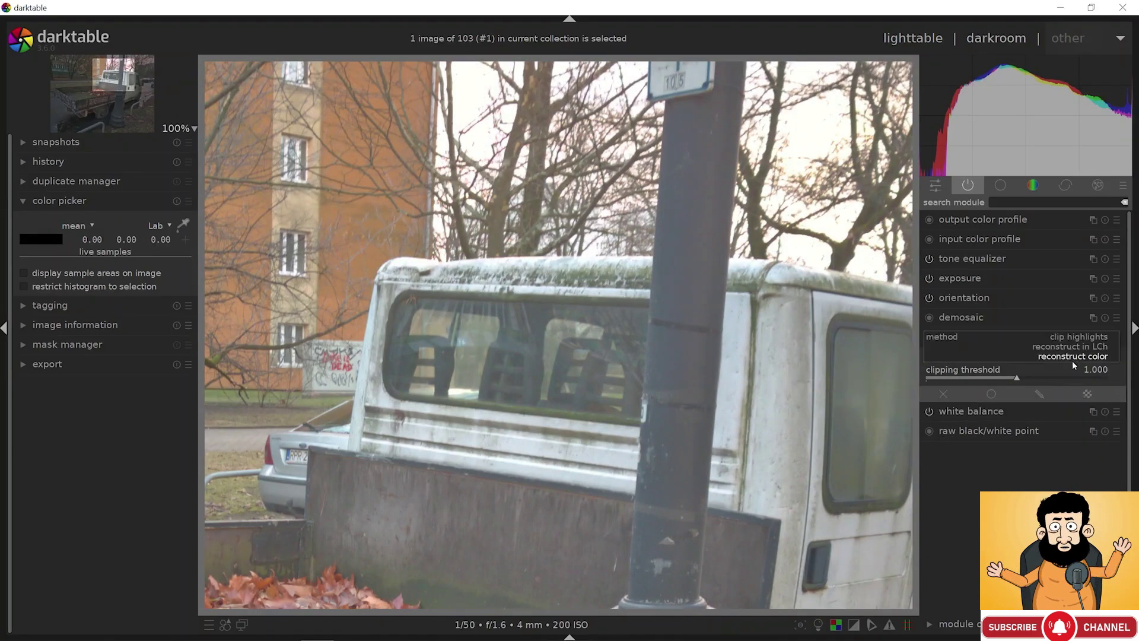
{"action": "left_click", "coordinate": [1078, 338]}
{"action": "left_click", "coordinate": [1073, 356]}
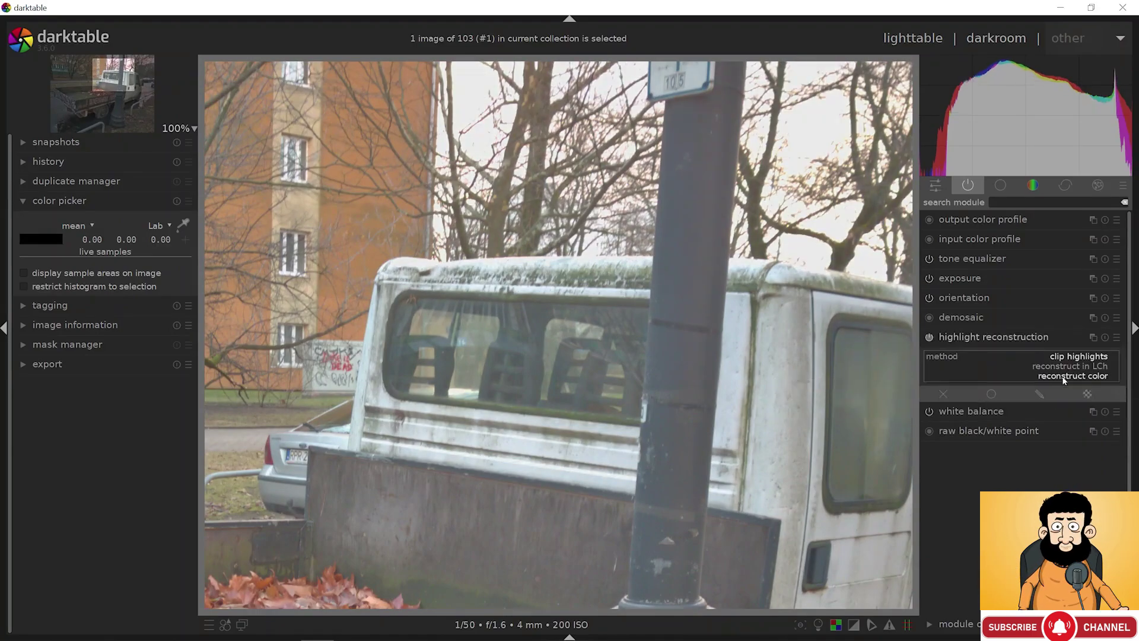
{"action": "left_click", "coordinate": [1067, 376]}
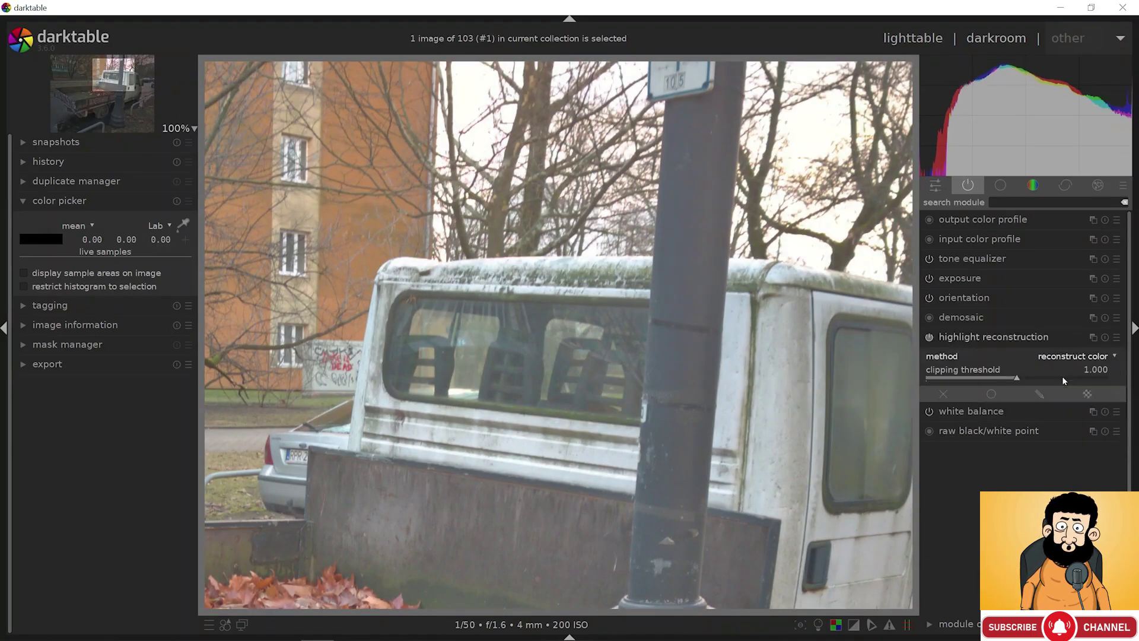
{"action": "left_click", "coordinate": [996, 339]}
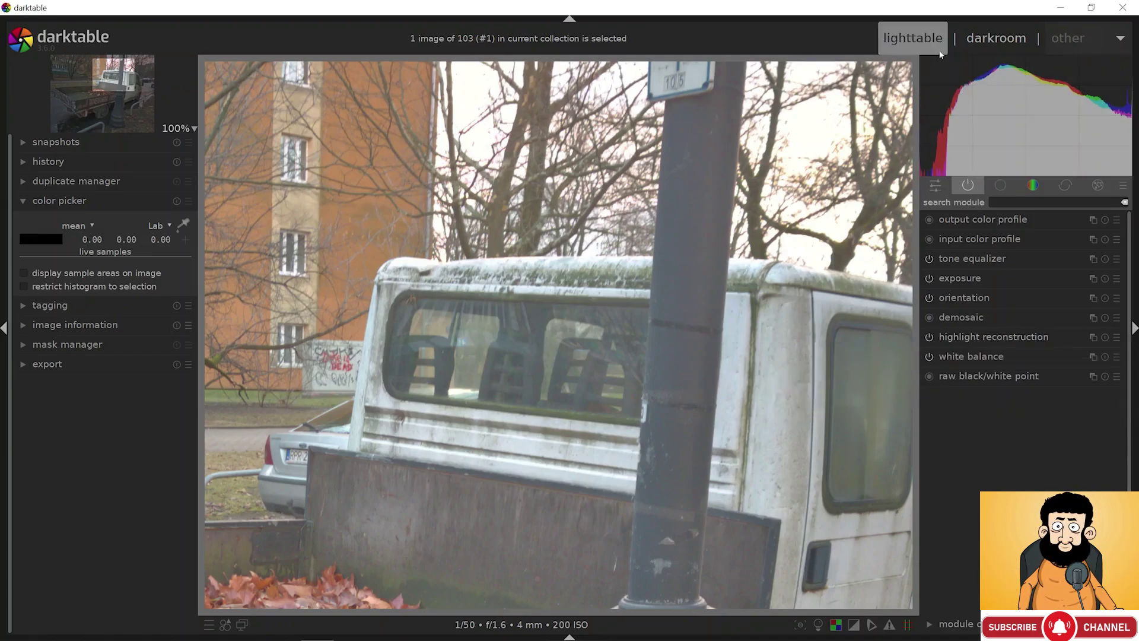
Return to the lighttable and selectively copy the edited first photo's history, adding white balance to the preselected parts
{"action": "left_click", "coordinate": [912, 38]}
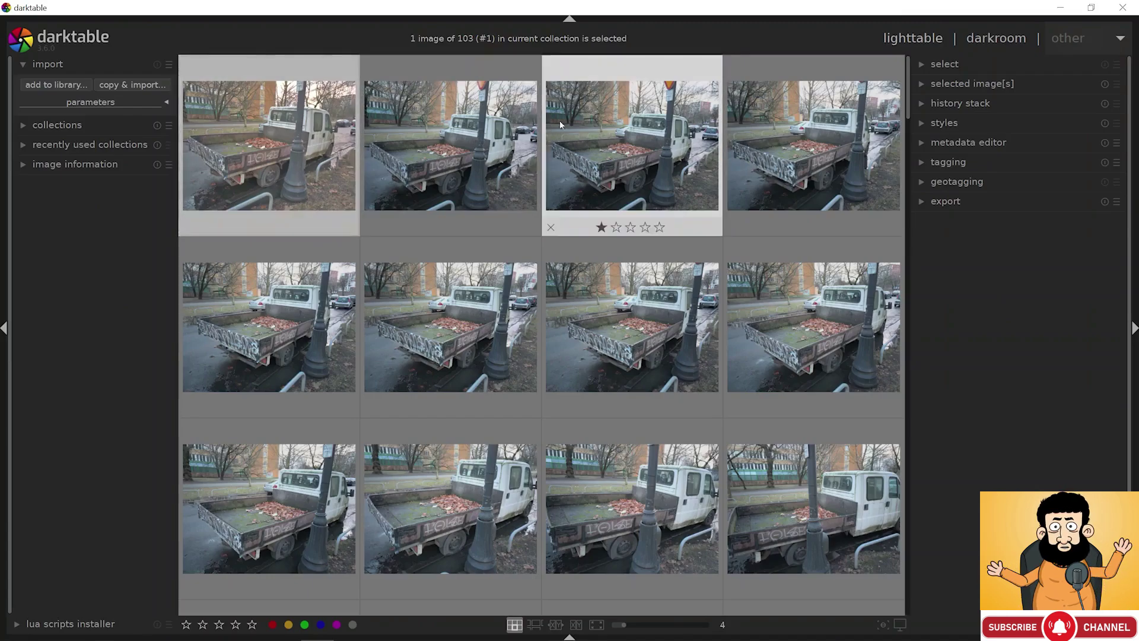
{"action": "left_click", "coordinate": [957, 104]}
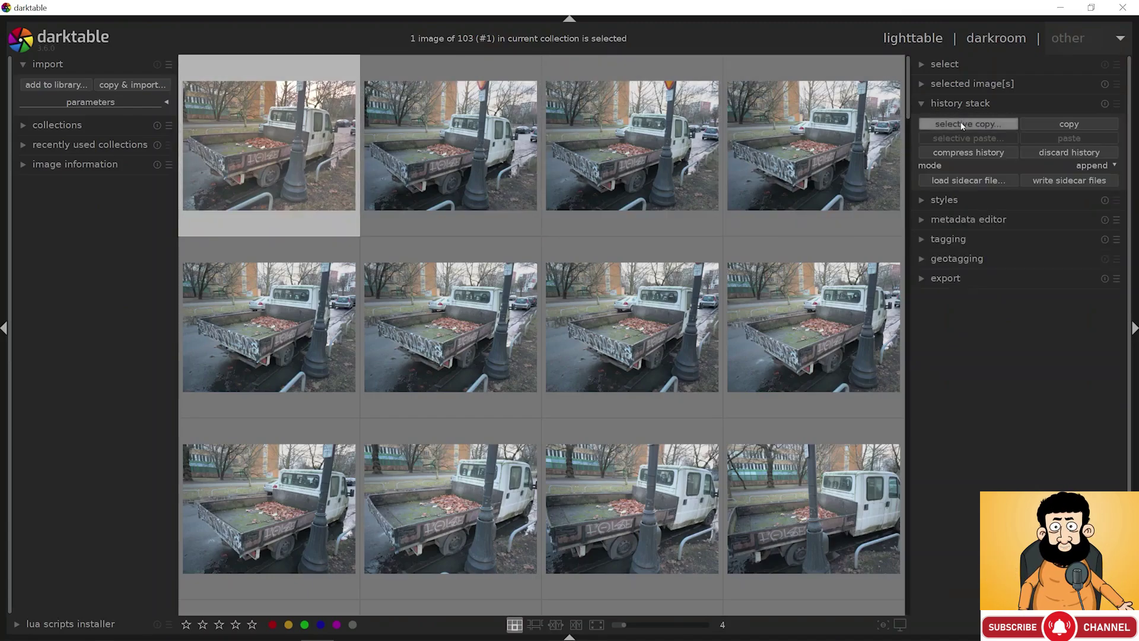
{"action": "left_click", "coordinate": [962, 126]}
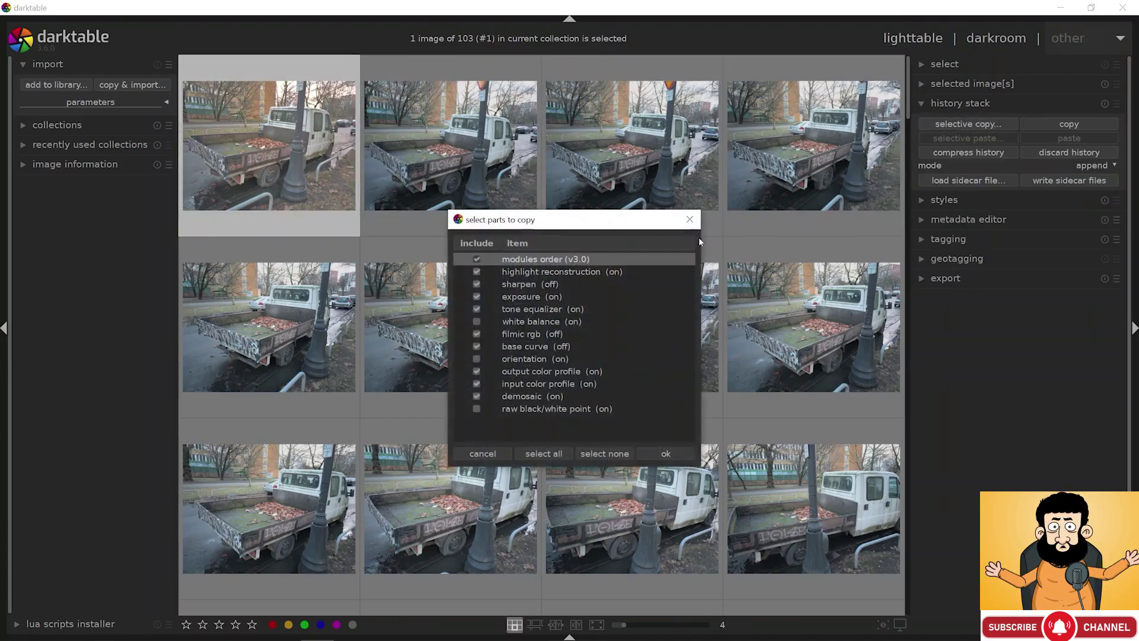
{"action": "left_click", "coordinate": [477, 321]}
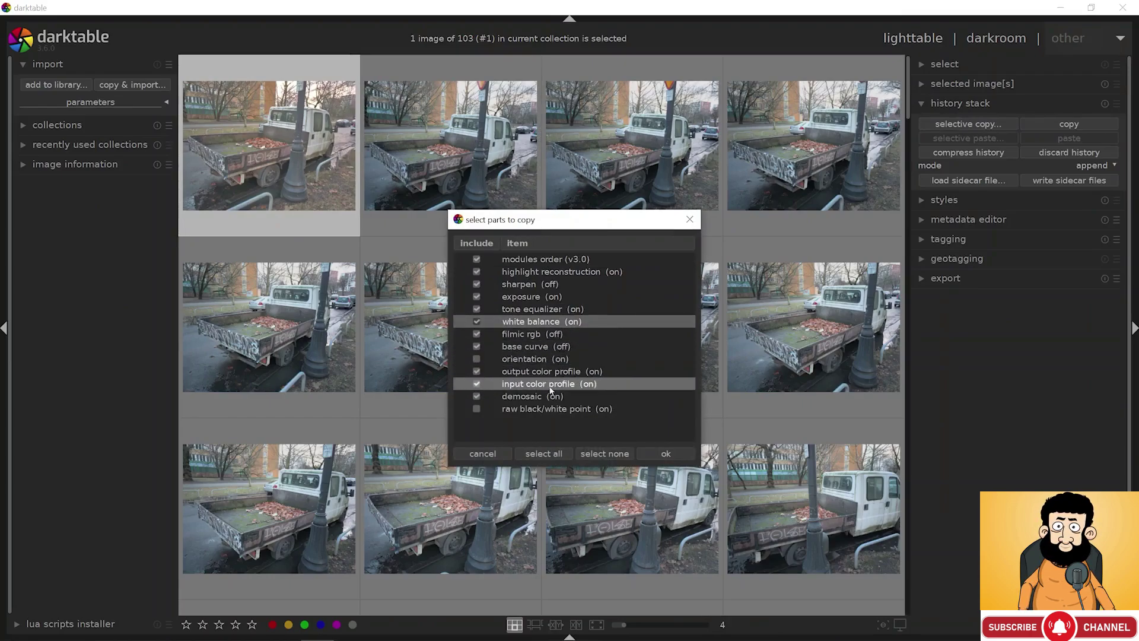
{"action": "left_click", "coordinate": [662, 453]}
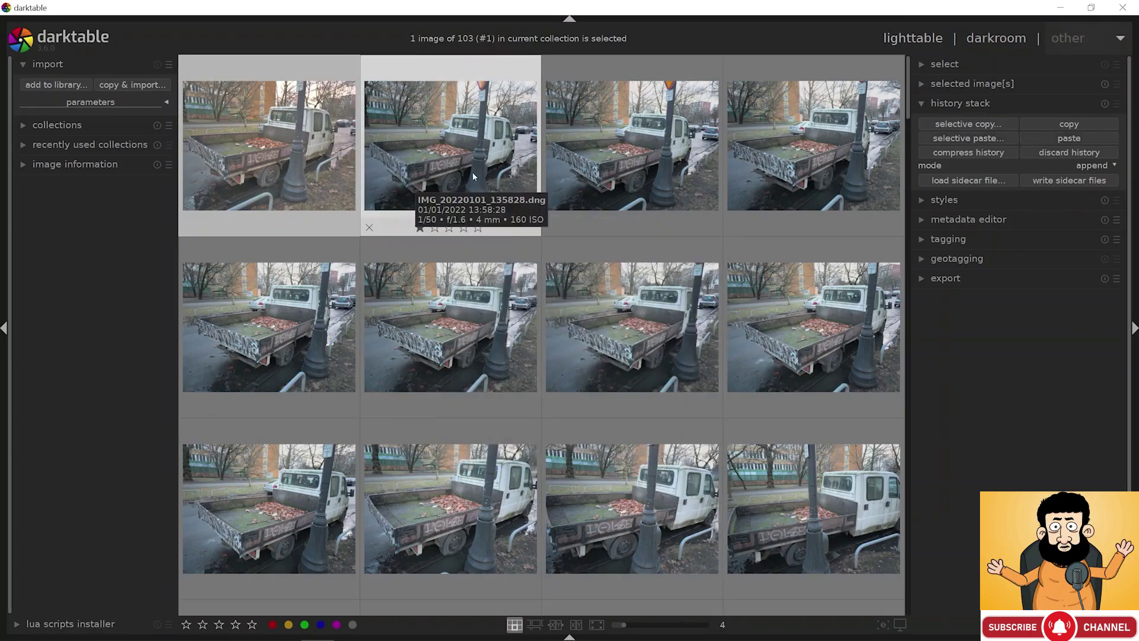
Select every photo in the collection and selectively paste the copied edits, keeping the preselected parts including exposure, tone equalizer and white balance
{"action": "left_click", "coordinate": [772, 309], "text": "shift"}
{"action": "left_click", "coordinate": [834, 513], "text": "shift"}
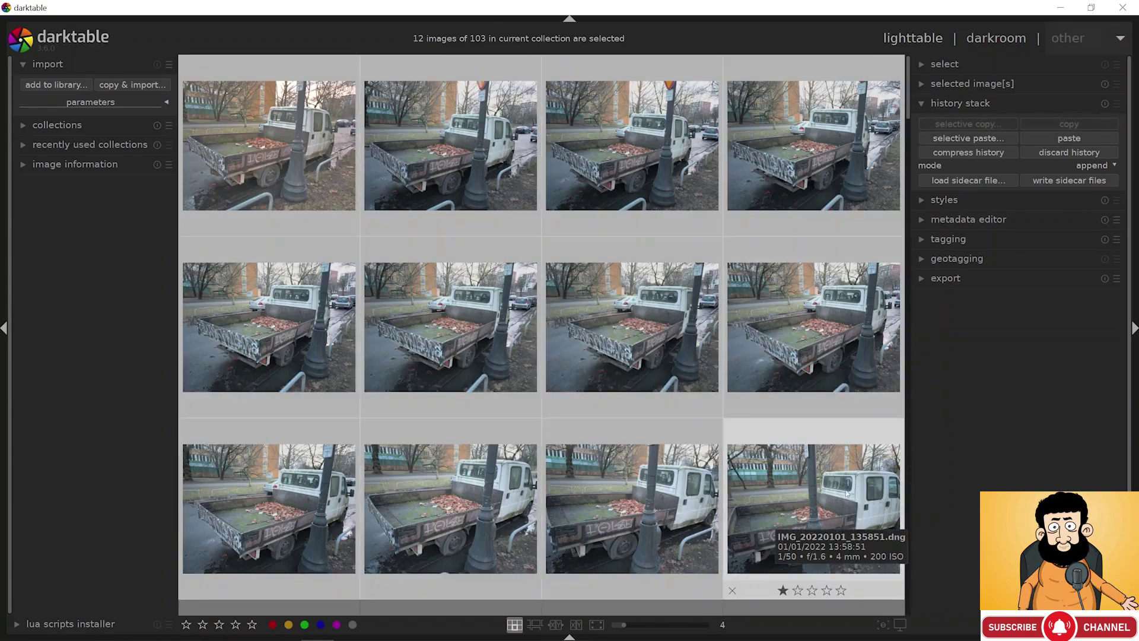
{"action": "key", "text": "ctrl+v"}
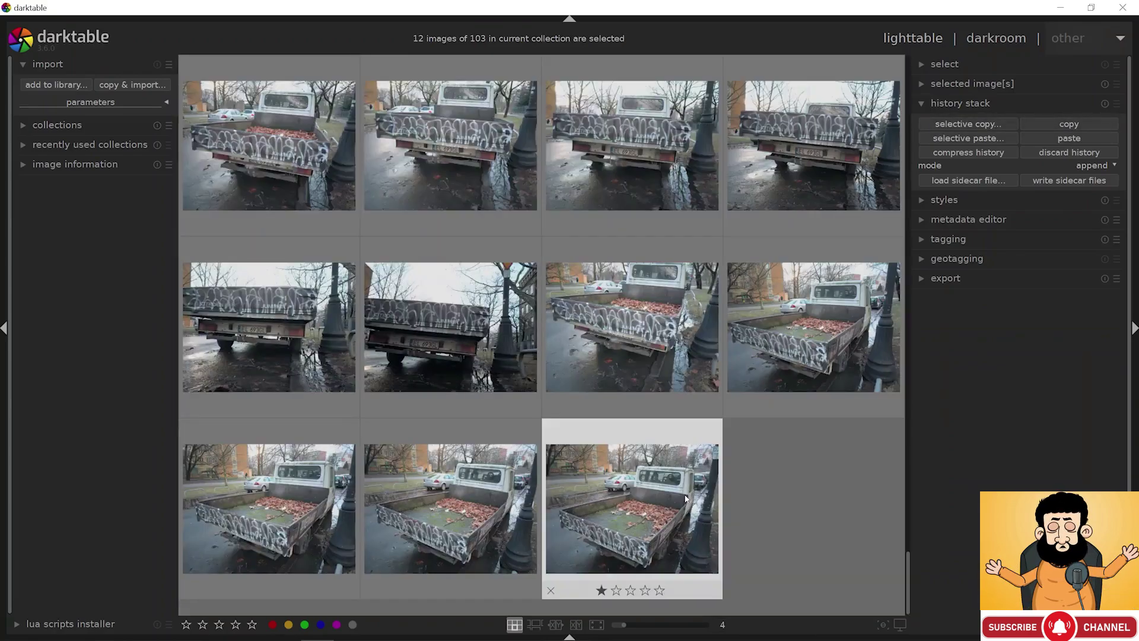
{"action": "key", "text": "ctrl+a"}
{"action": "left_click", "coordinate": [972, 138]}
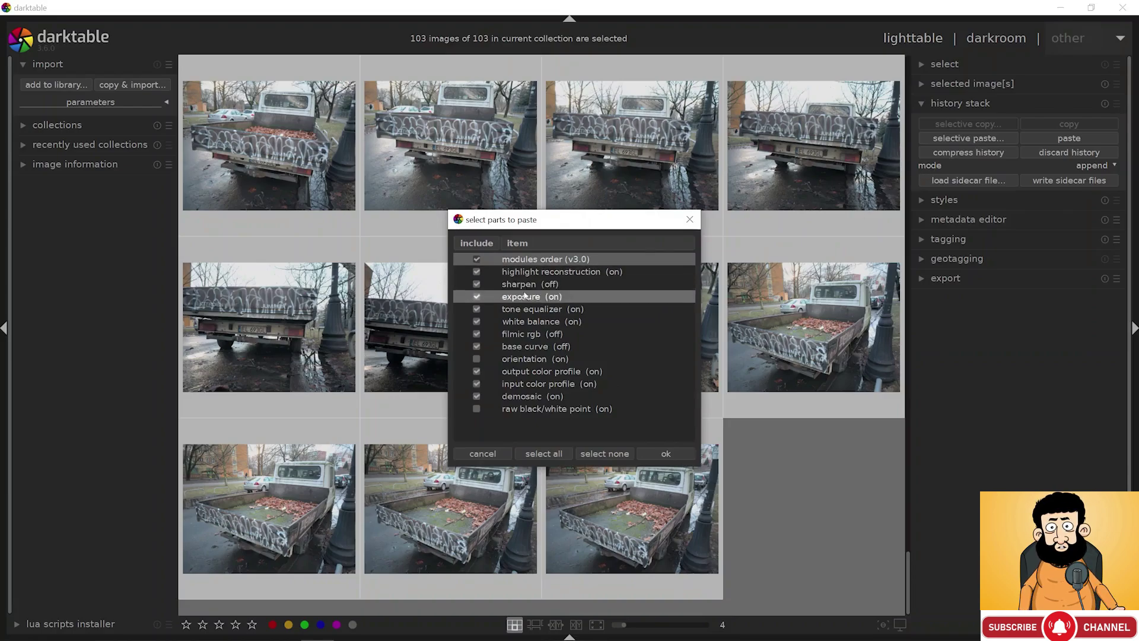
{"action": "left_click", "coordinate": [647, 454]}
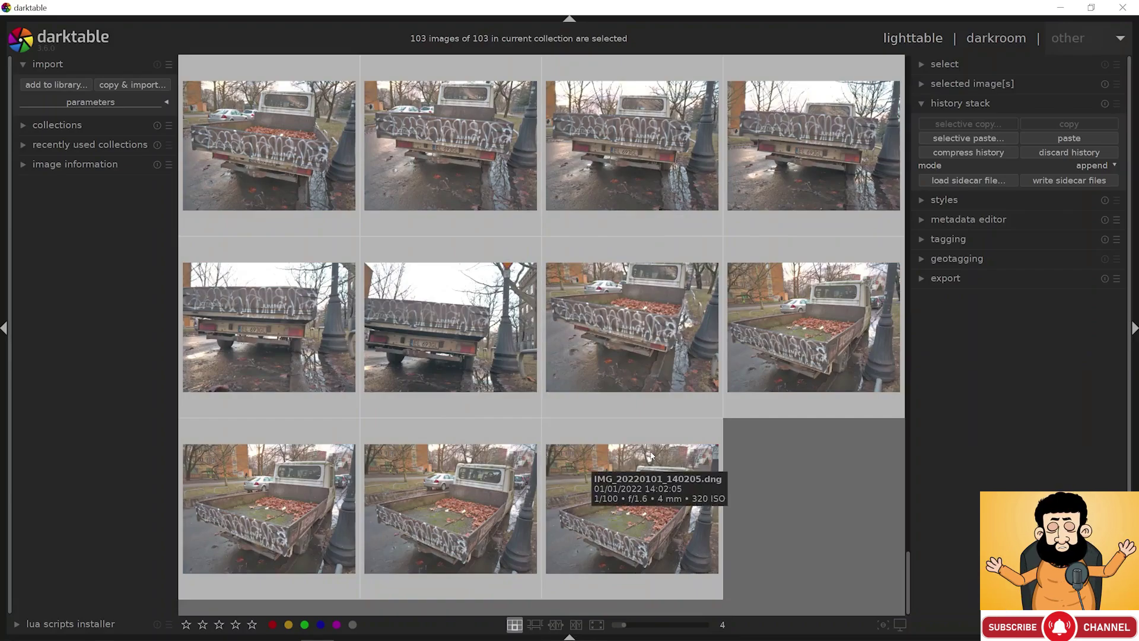
{"action": "scroll", "coordinate": [647, 362], "scroll_direction": "up", "scroll_amount": 3}
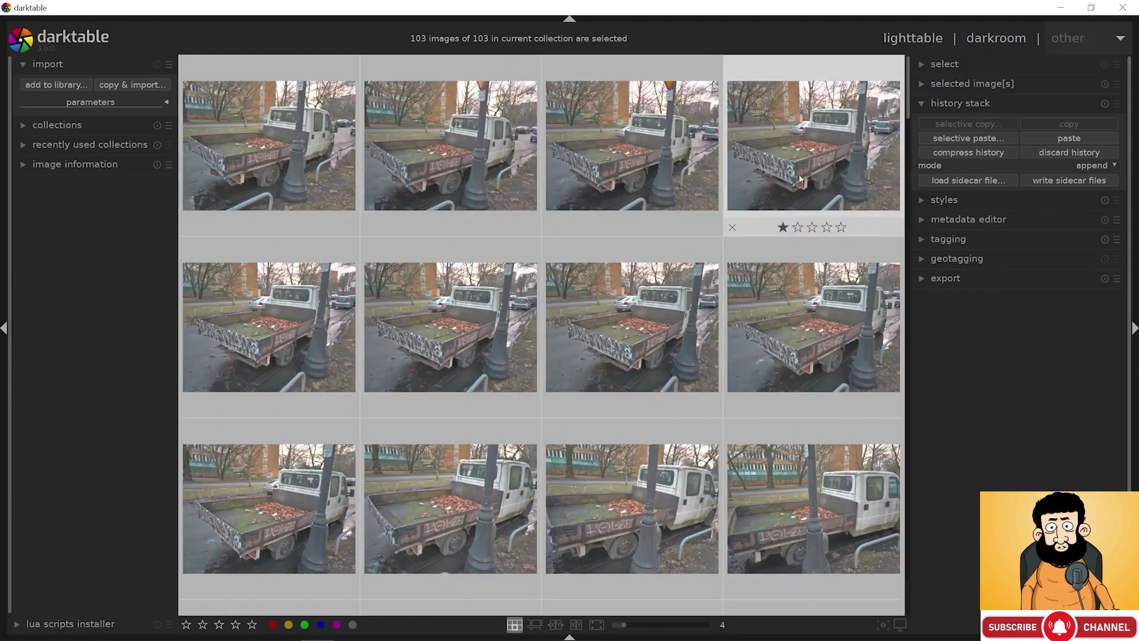
Configure the export of the selected photos as 8-bit TIFF with a width of 2000 px
{"action": "left_click", "coordinate": [970, 283]}
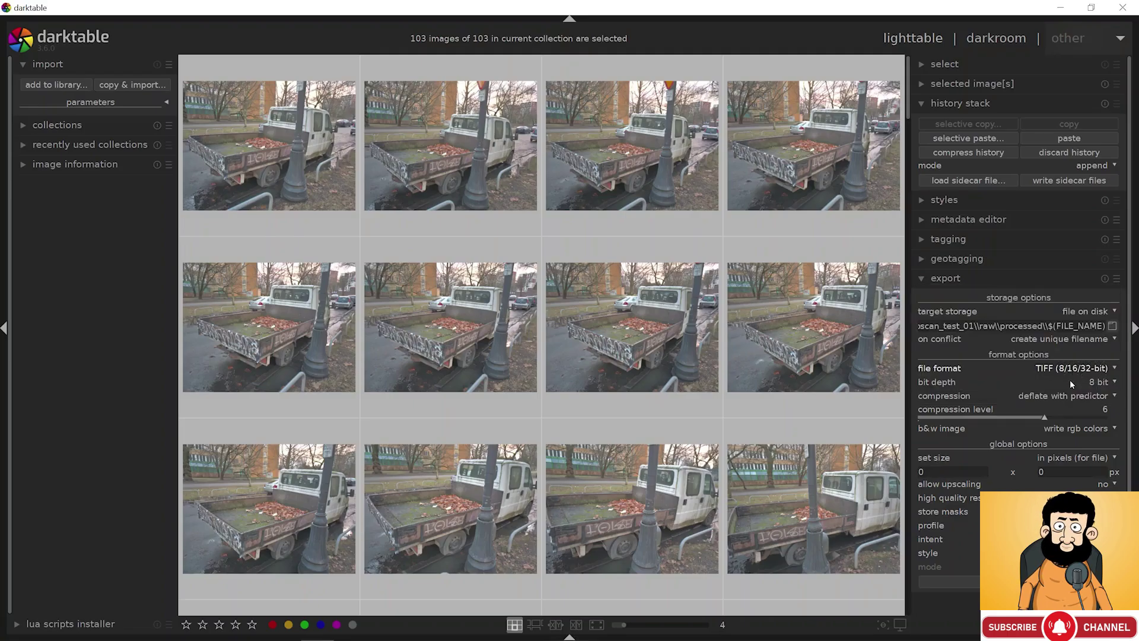
{"action": "left_click", "coordinate": [1097, 382]}
{"action": "left_click", "coordinate": [1097, 382]}
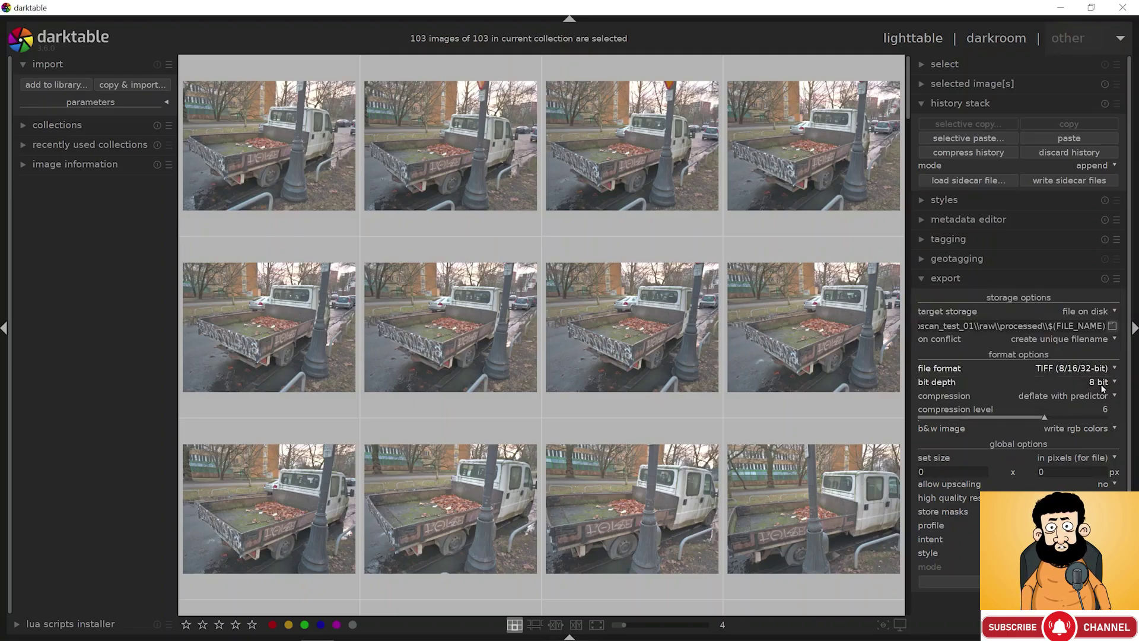
{"action": "type", "text": "2"}
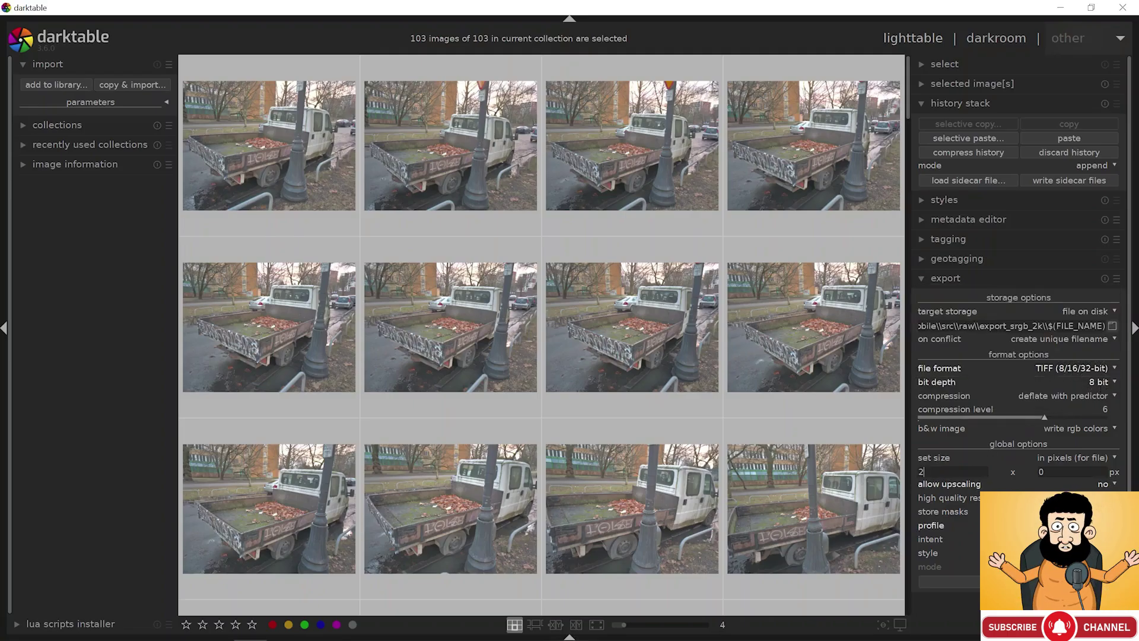
{"action": "type", "text": "000"}
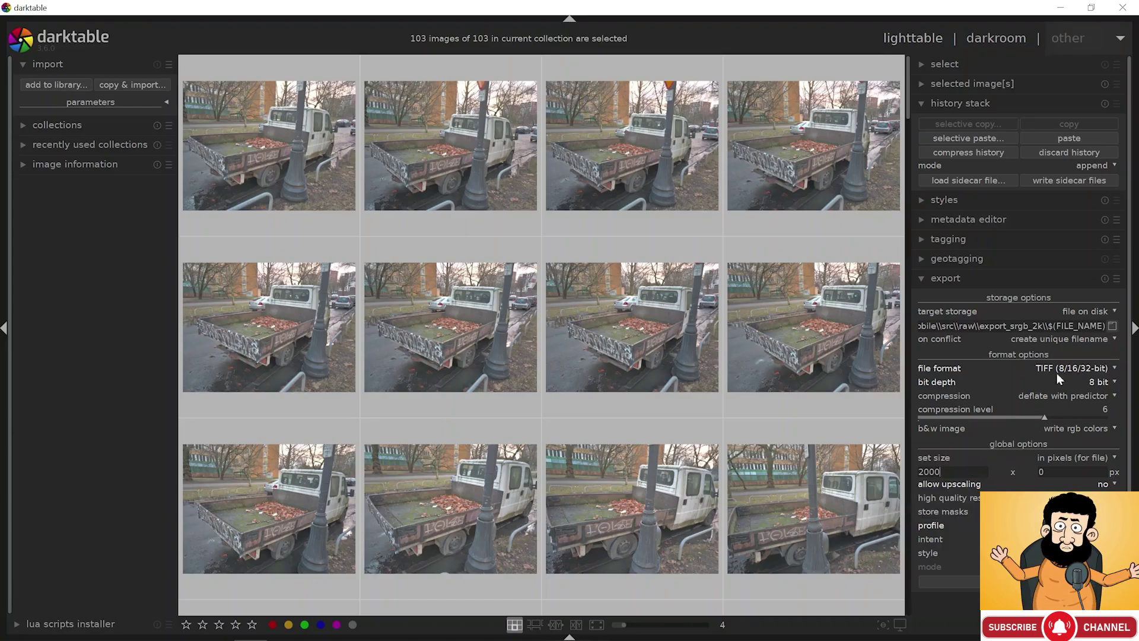
Choose the export_srgb_2k folder inside raw as the output destination and export all selected photos
{"action": "left_click", "coordinate": [1112, 326]}
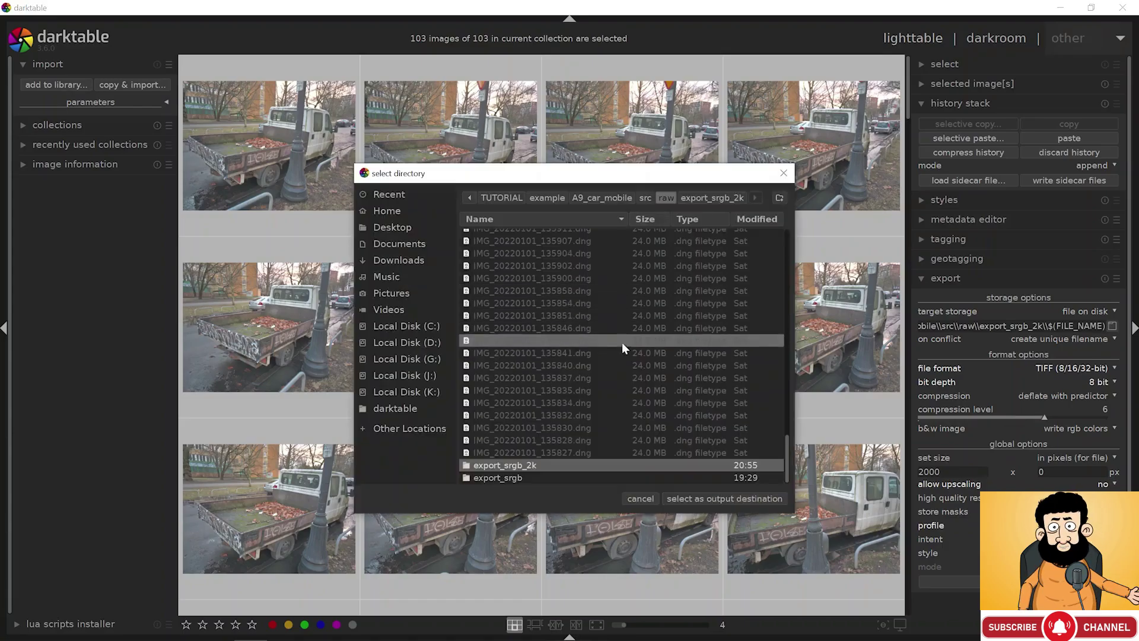
{"action": "double_click", "coordinate": [535, 465]}
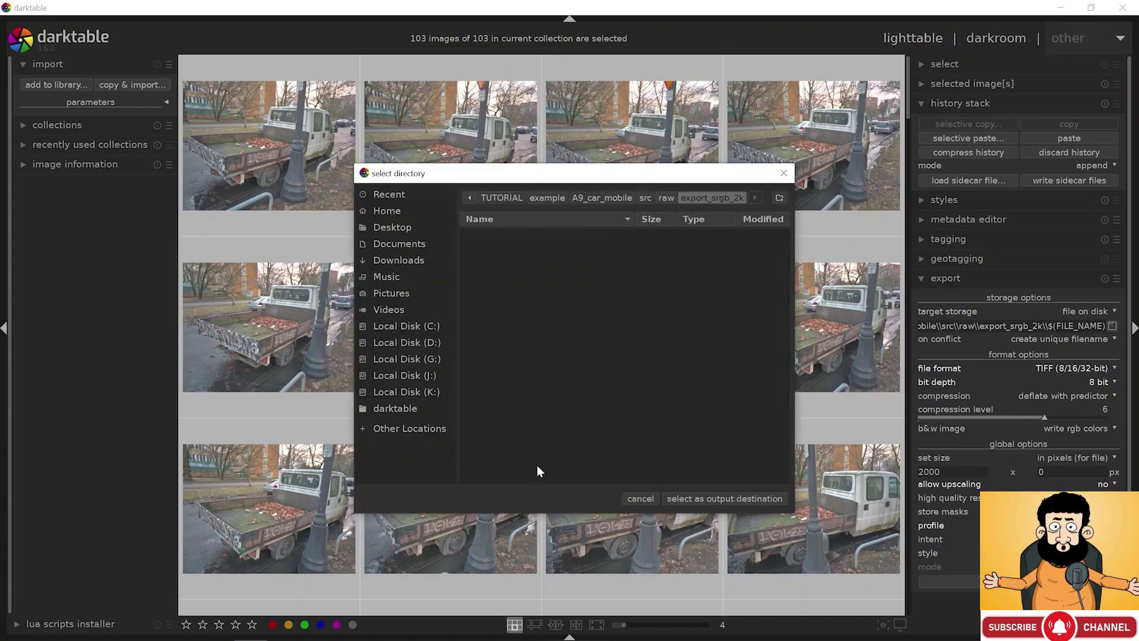
{"action": "left_click", "coordinate": [714, 500]}
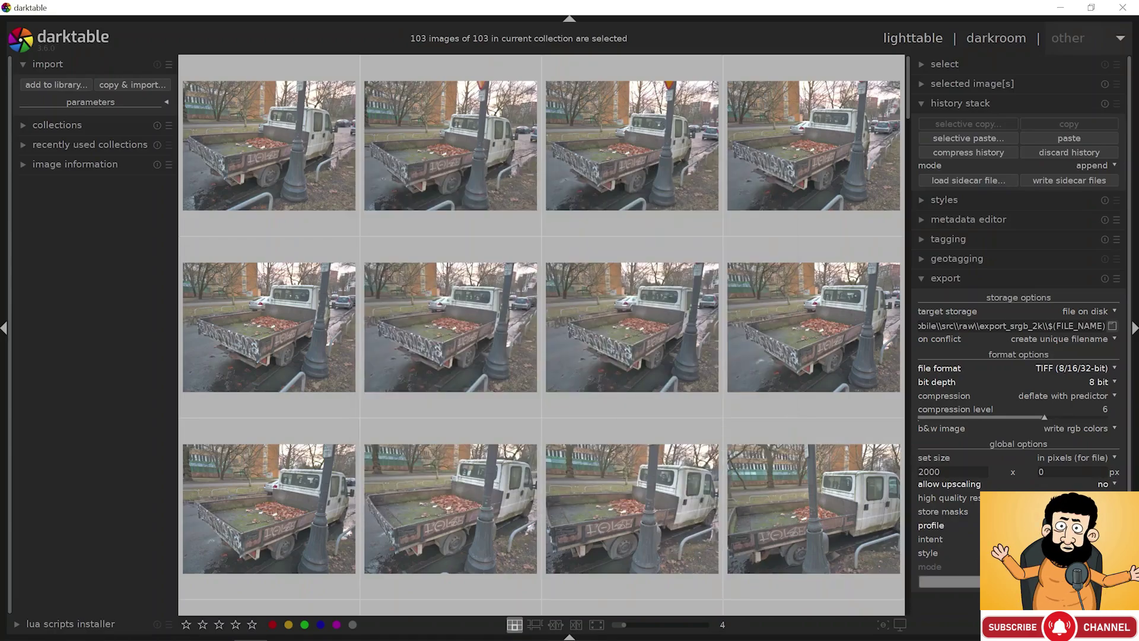
{"action": "left_click", "coordinate": [949, 581]}
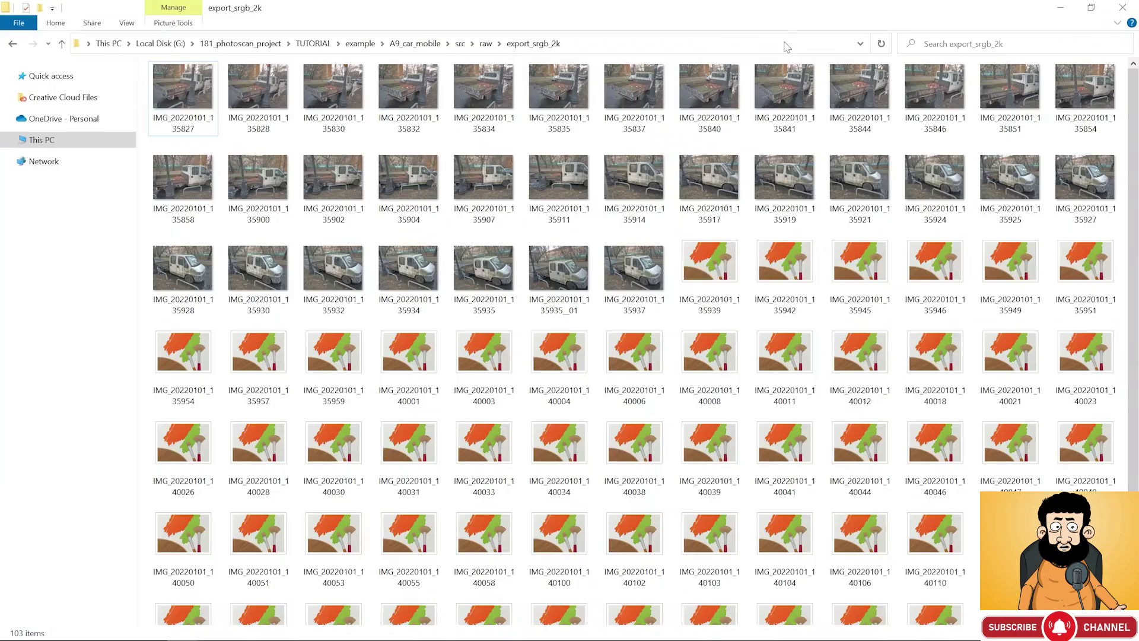
Open the first exported photo in Windows Photo Viewer and page through the series to examine the processed van photos
{"action": "key", "text": "Return"}
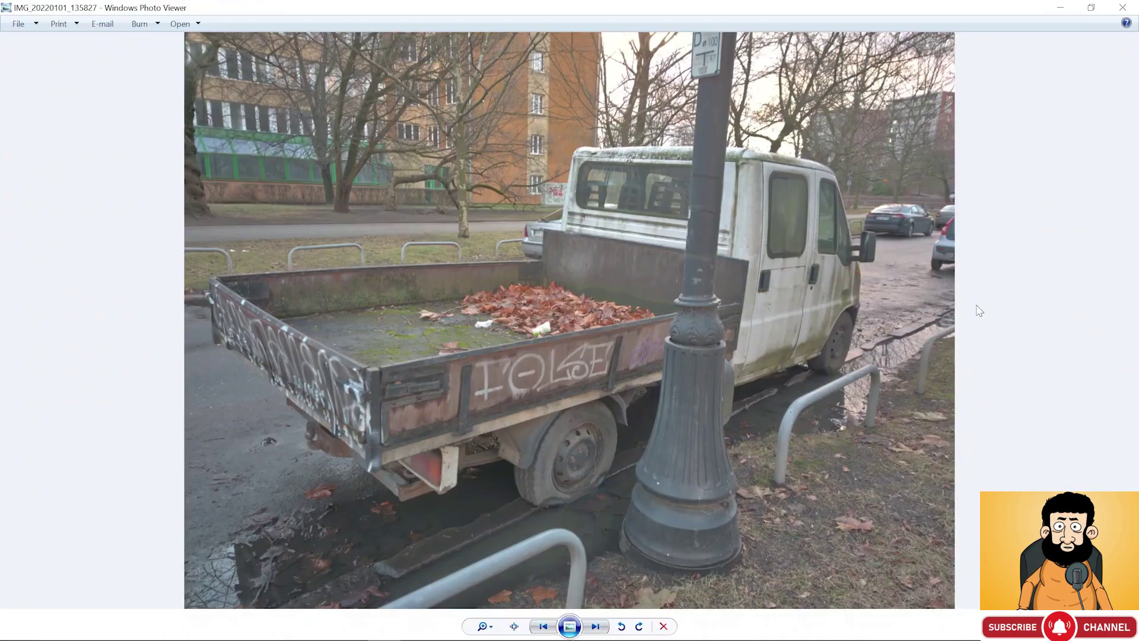
{"action": "key", "text": "Right"}
{"action": "key", "text": "Right"}
{"action": "key", "text": "Right"}
{"action": "key", "text": "Right"}
{"action": "key", "text": "Right"}
{"action": "key", "text": "Right"}
{"action": "key", "text": "Right"}
{"action": "key", "text": "Right"}
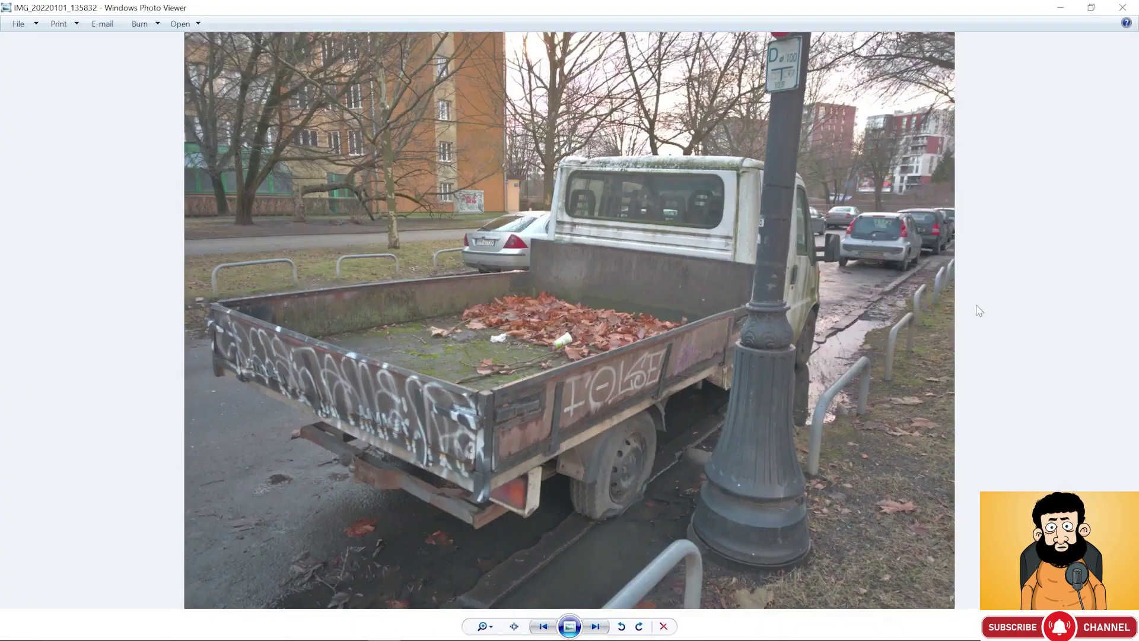
{"action": "key", "text": "Right"}
{"action": "key", "text": "Right"}
{"action": "key", "text": "Right"}
{"action": "key", "text": "Right"}
{"action": "key", "text": "Right"}
{"action": "key", "text": "Right"}
{"action": "key", "text": "Right"}
{"action": "key", "text": "Right"}
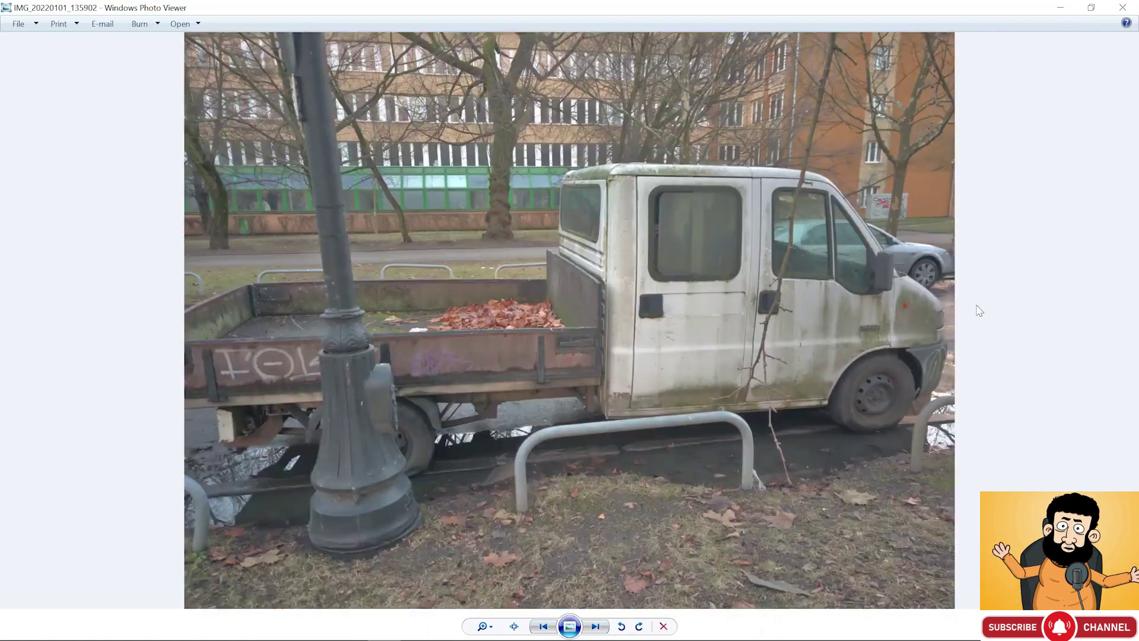
{"action": "key", "text": "Right"}
{"action": "key", "text": "Right"}
{"action": "key", "text": "Right"}
{"action": "key", "text": "Right"}
{"action": "key", "text": "Right"}
{"action": "key", "text": "Right"}
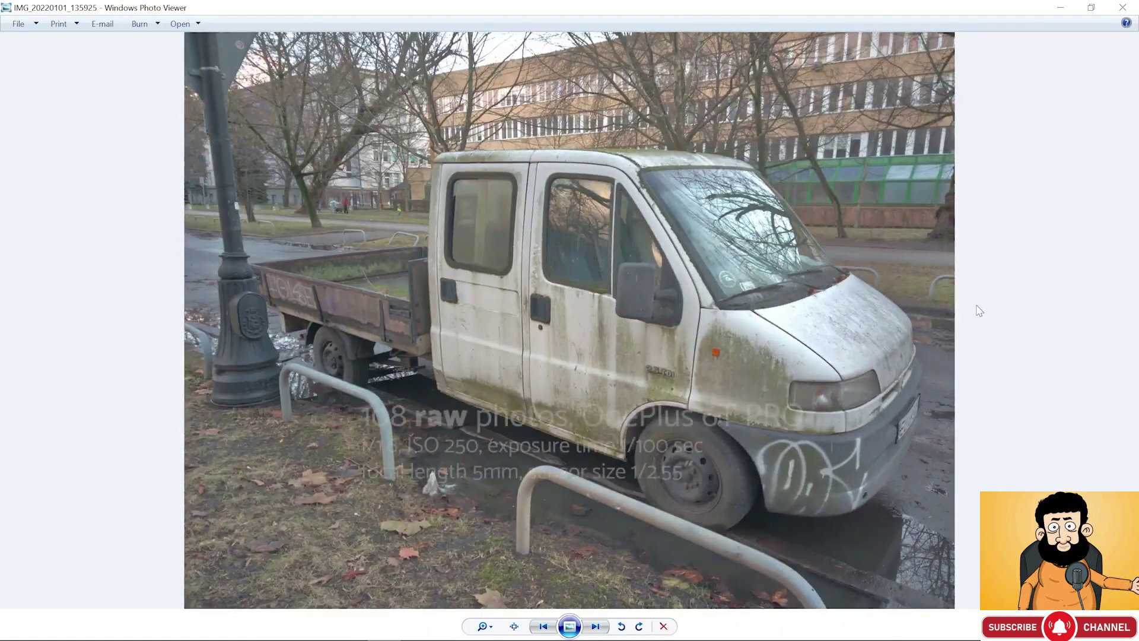
{"action": "key", "text": "Right"}
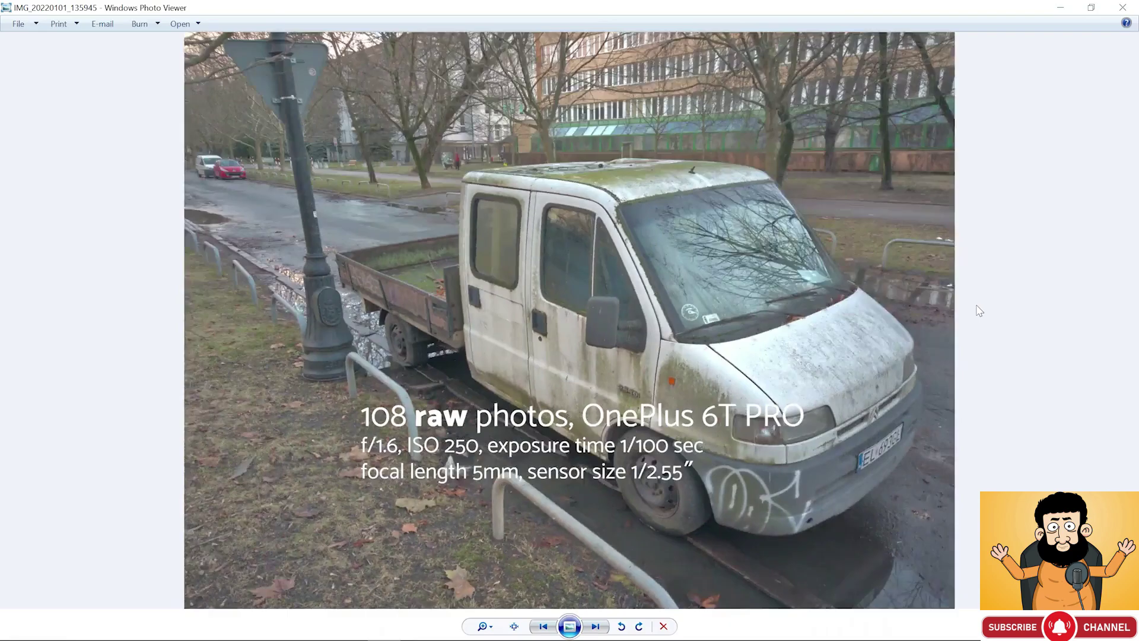
{"action": "key", "text": "Right"}
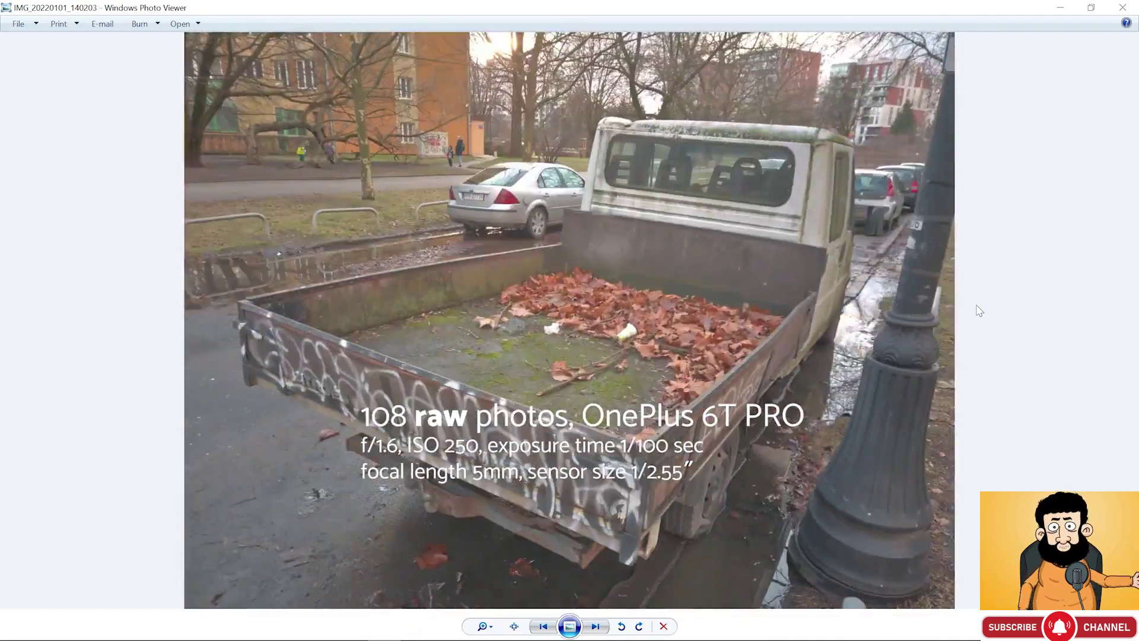
{"action": "key", "text": "Right"}
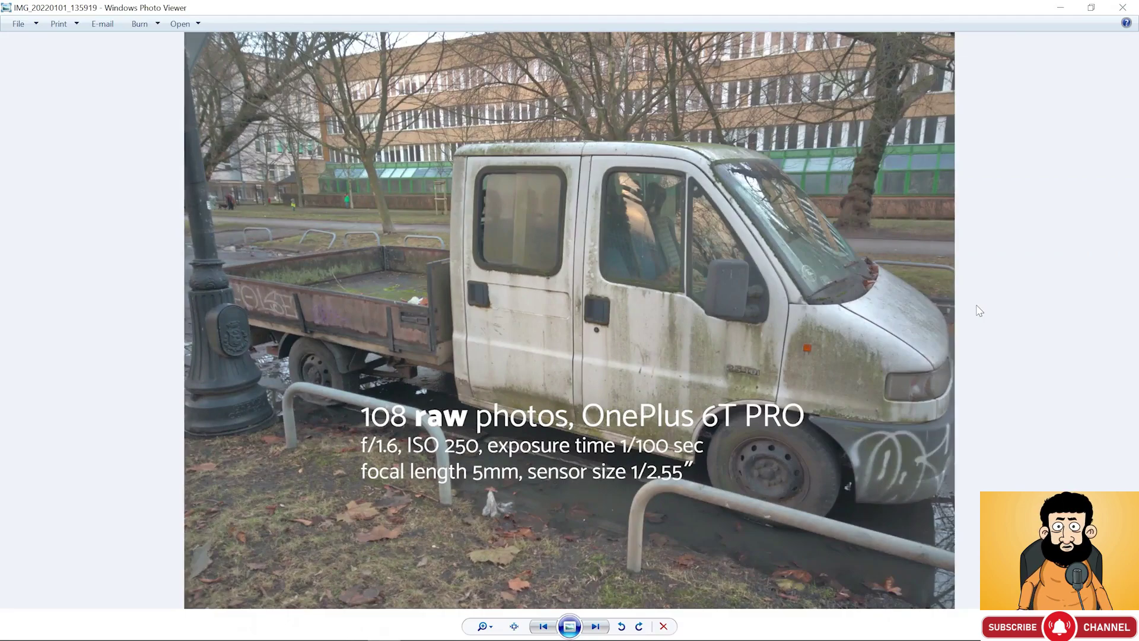
{"action": "key", "text": "Left"}
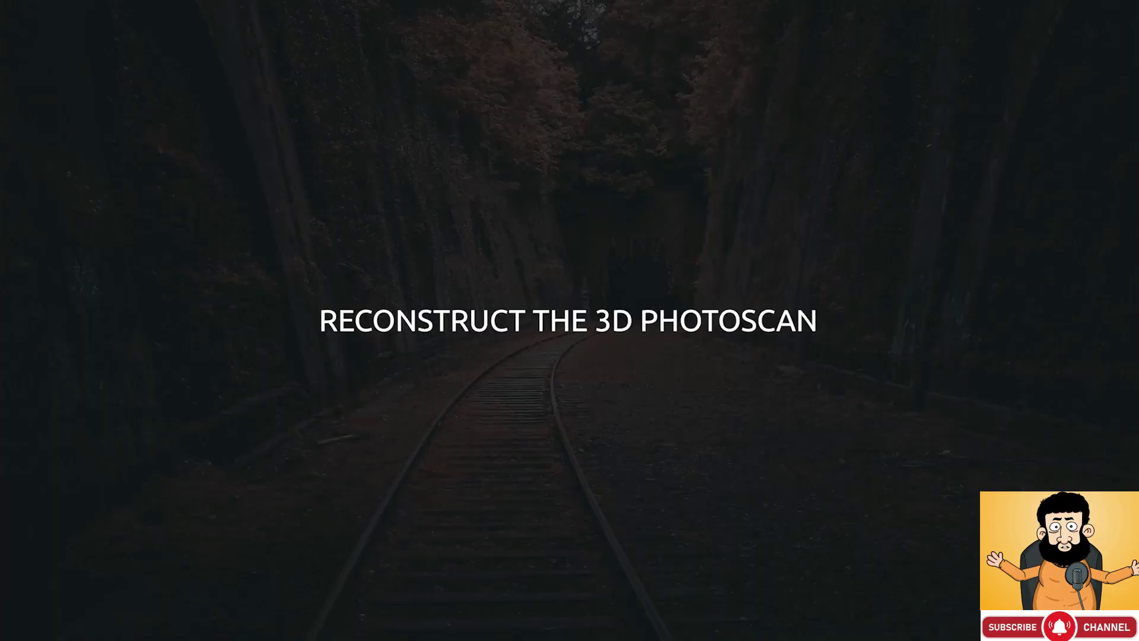
Select all exported photos in the export_srgb_2k folder and import them into the new RealityCapture project
{"action": "left_click_drag", "start_coordinate": [832, 74], "coordinate": [1094, 591]}
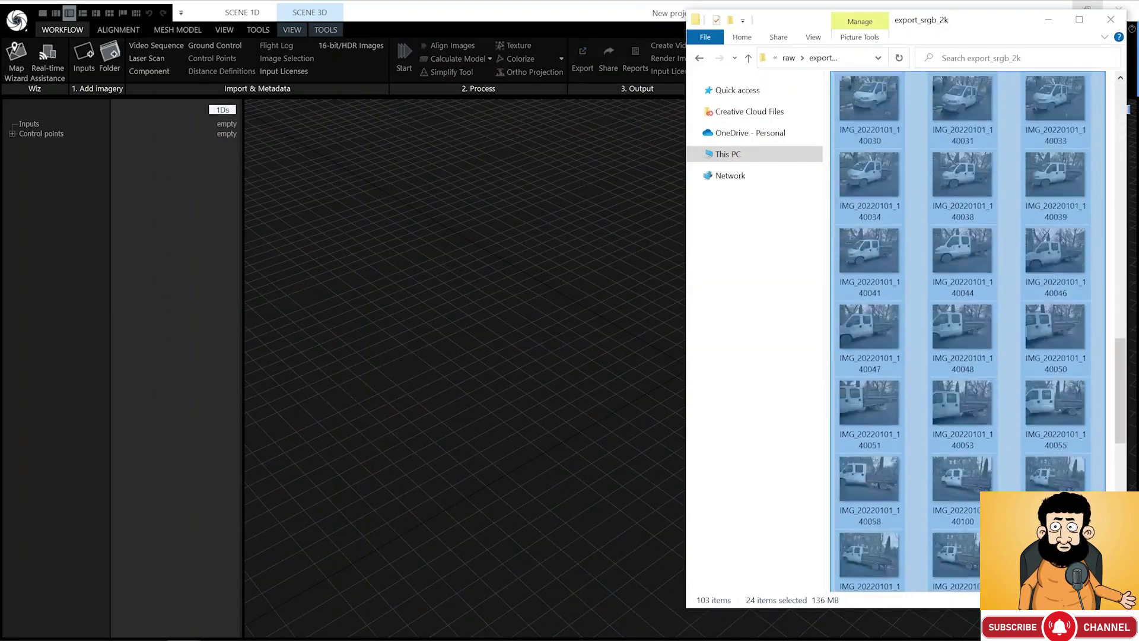
{"action": "left_click_drag", "start_coordinate": [869, 540], "coordinate": [330, 273]}
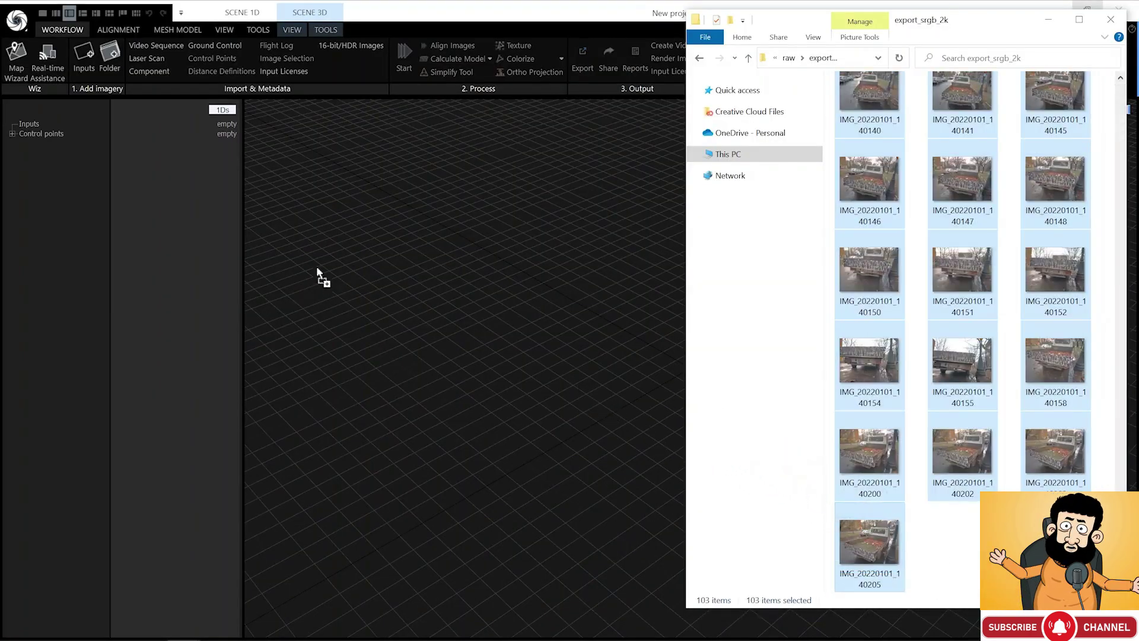
{"action": "left_click_drag", "start_coordinate": [58, 148], "coordinate": [71, 149]}
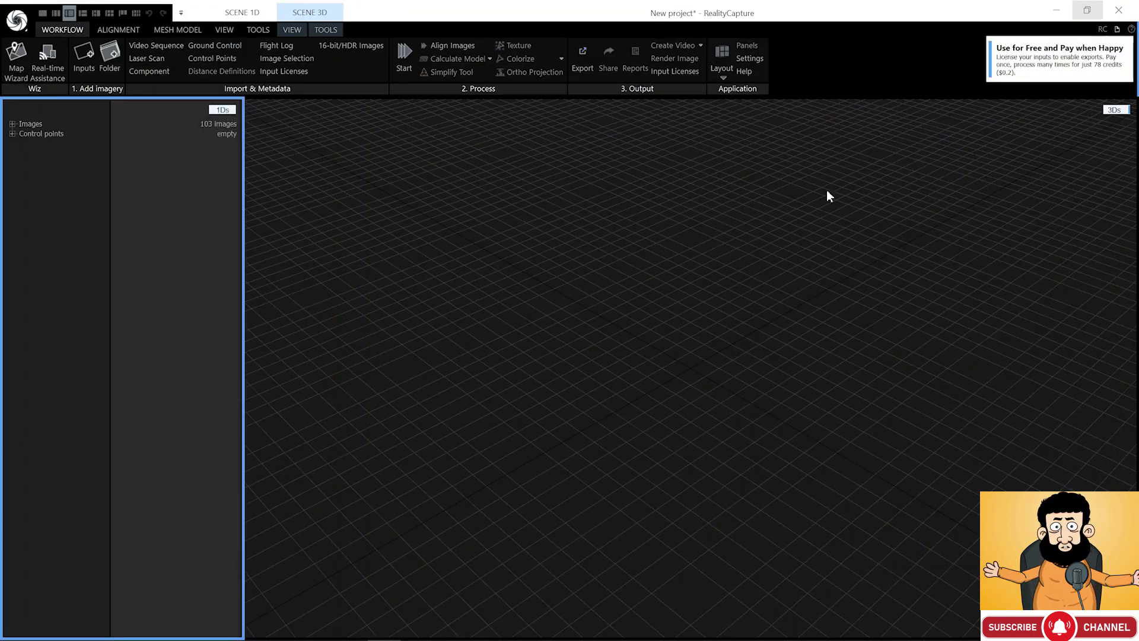
{"action": "mouse_move", "coordinate": [1022, 80]}
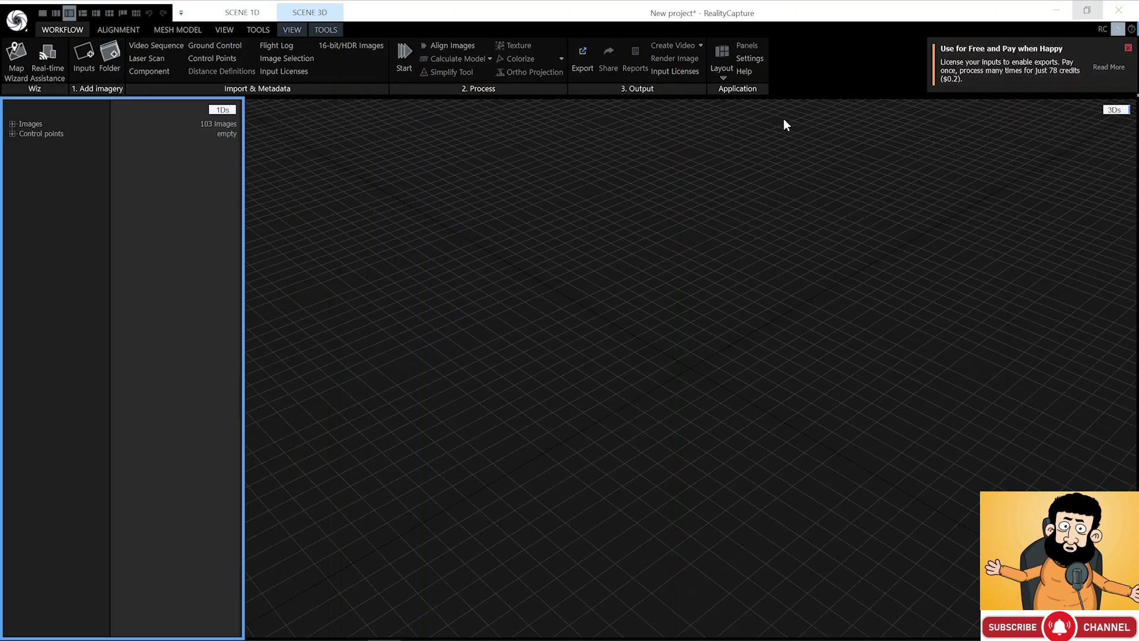
Inspect the first listed image's properties, including its pixel width, and close the details again
{"action": "left_click", "coordinate": [12, 125]}
{"action": "left_click", "coordinate": [35, 132]}
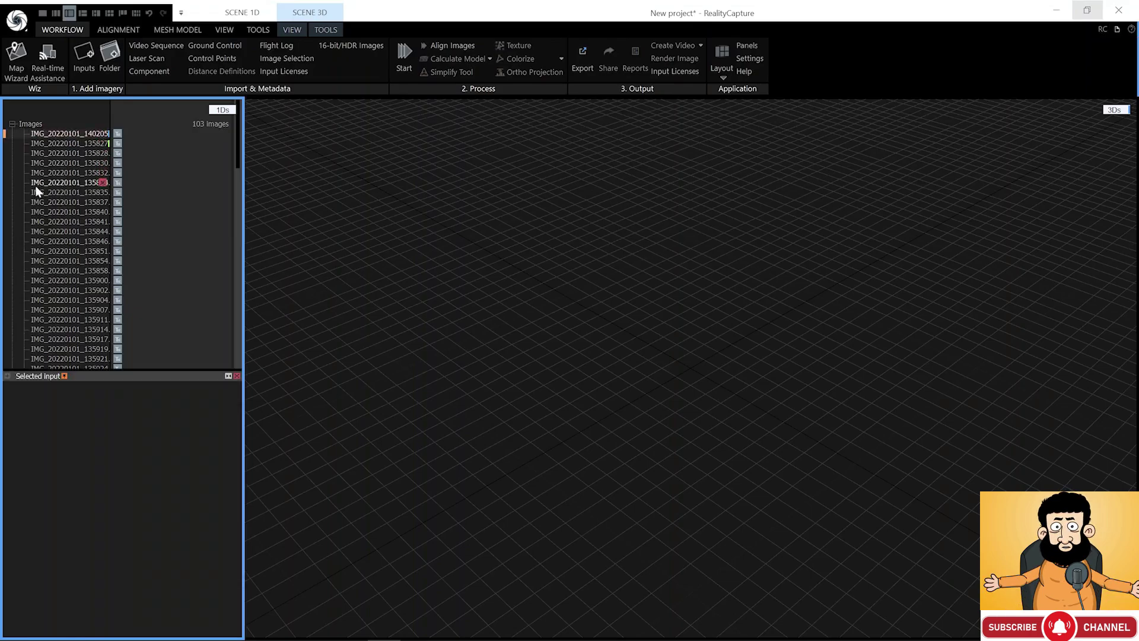
{"action": "left_click", "coordinate": [8, 376]}
{"action": "left_click", "coordinate": [147, 406]}
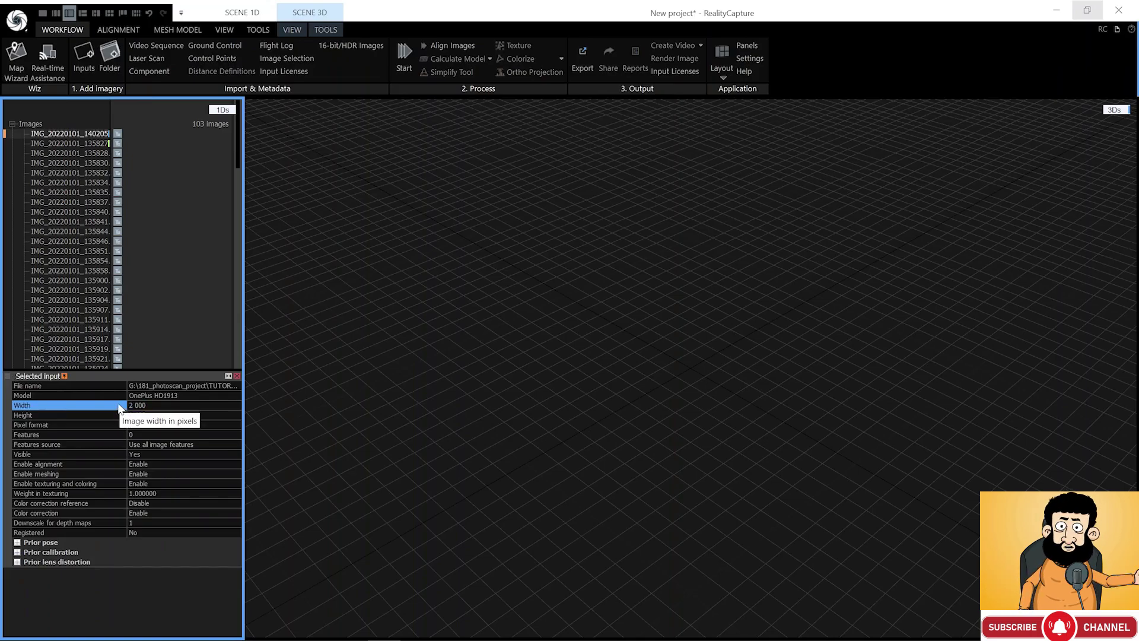
{"action": "left_click", "coordinate": [12, 123]}
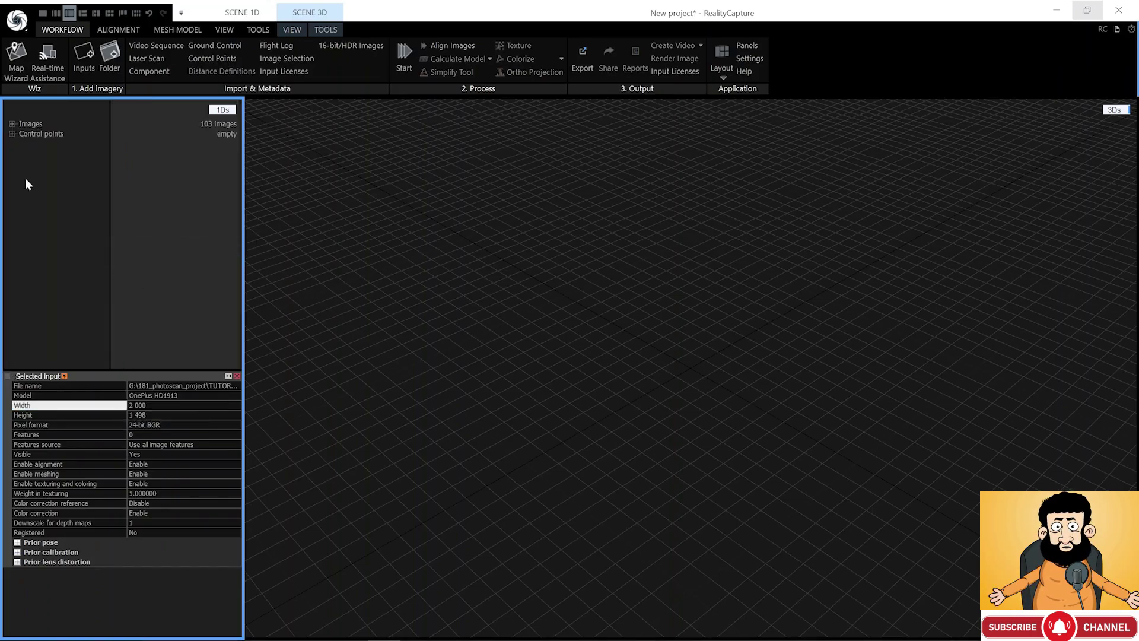
{"action": "left_click", "coordinate": [237, 376]}
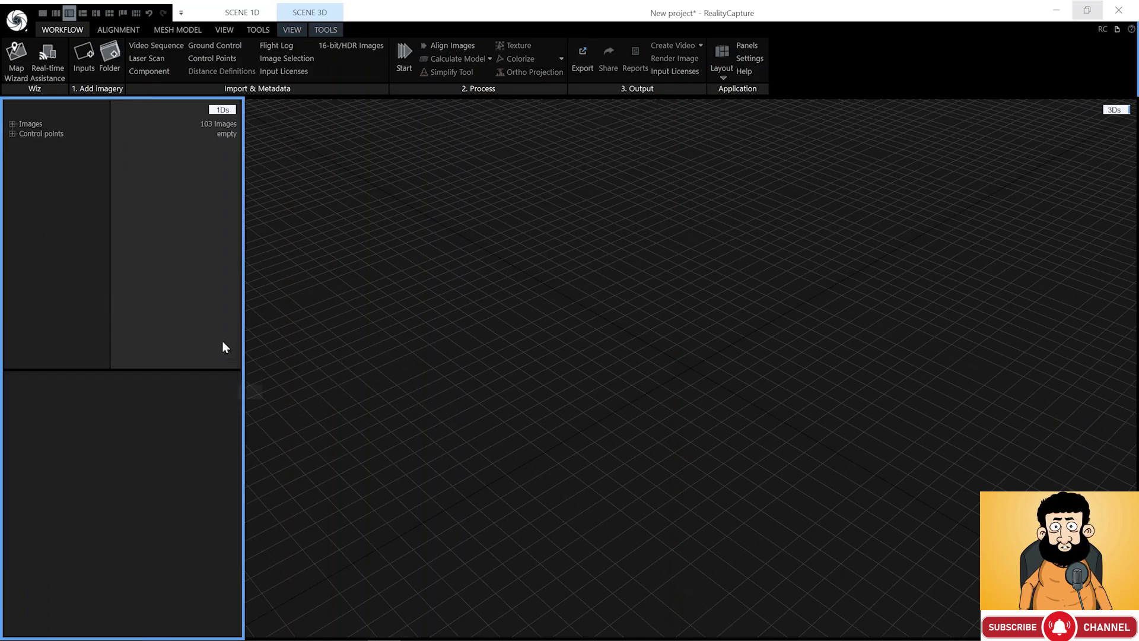
Open the alignment settings and choose Low for the image overlap
{"action": "left_click", "coordinate": [119, 30]}
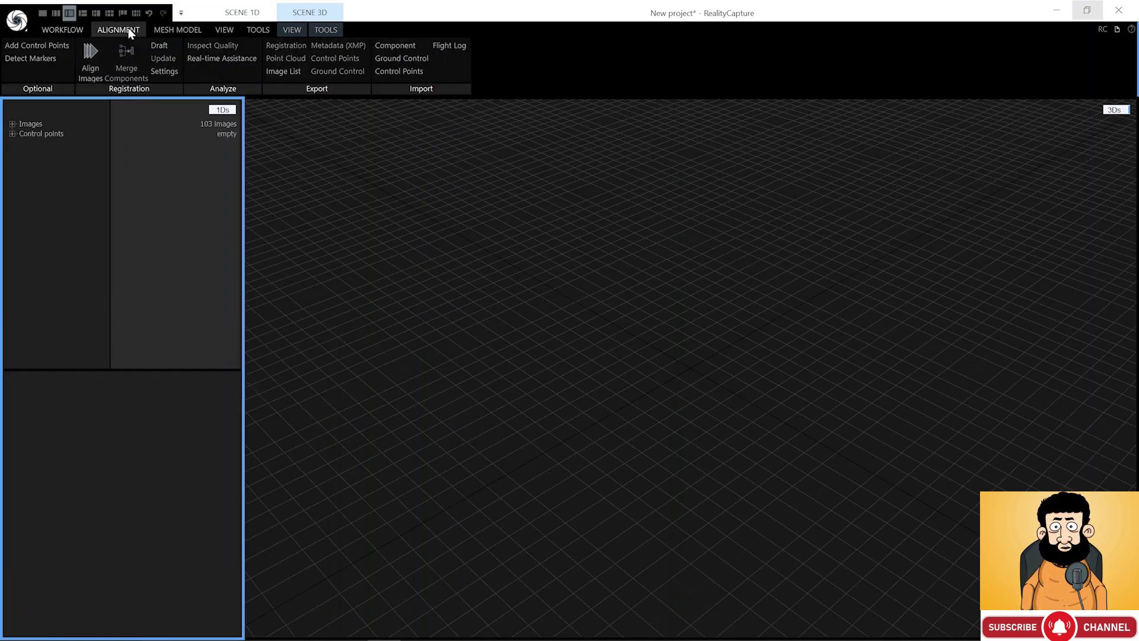
{"action": "left_click", "coordinate": [163, 72]}
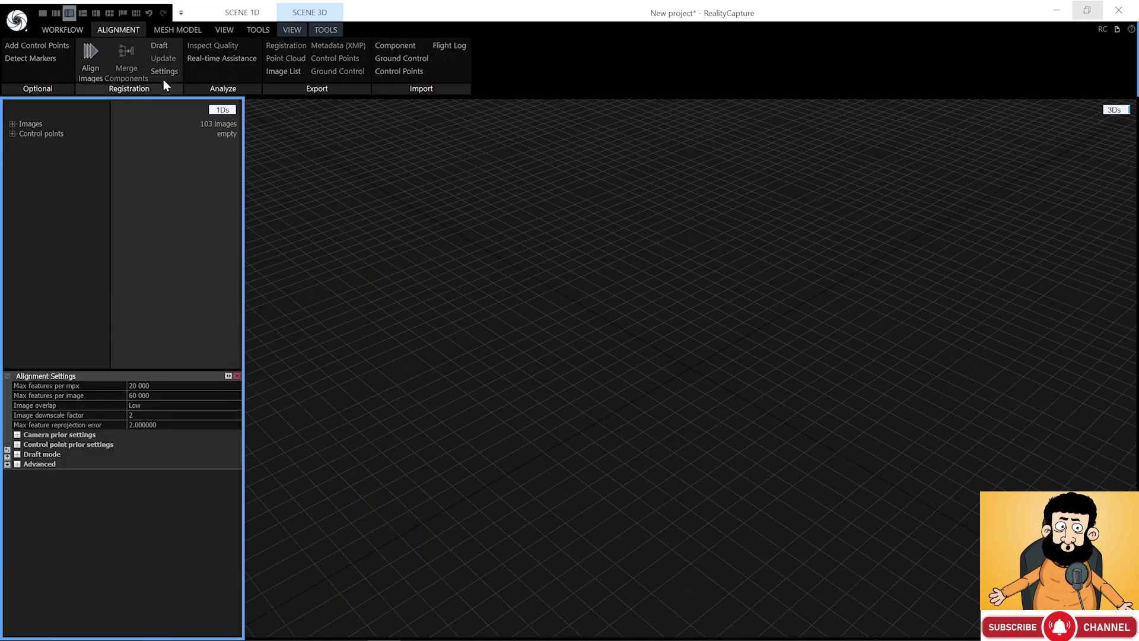
{"action": "left_click", "coordinate": [141, 403]}
{"action": "left_click", "coordinate": [237, 405]}
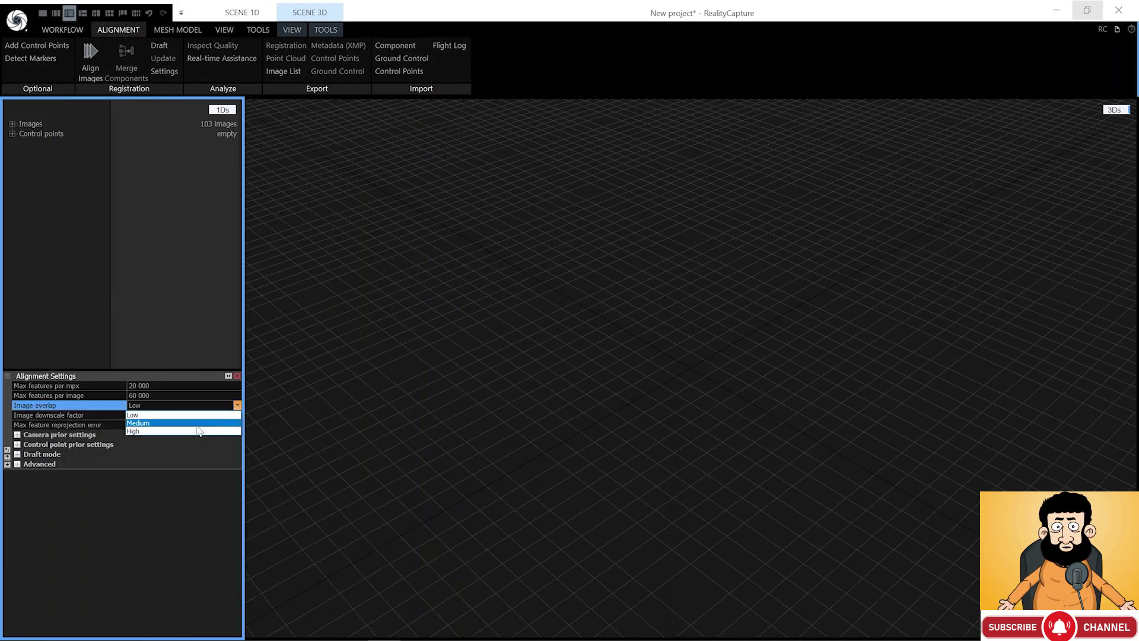
{"action": "left_click", "coordinate": [178, 414]}
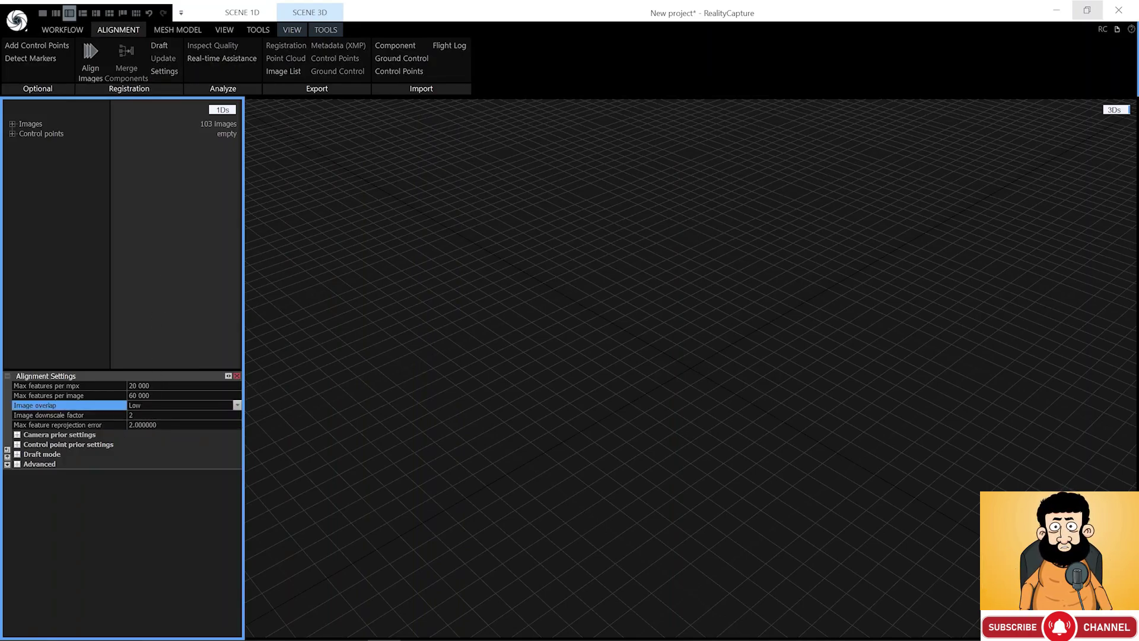
Set the image downscale factor to 1 and align the imported images
{"action": "left_click", "coordinate": [136, 415]}
{"action": "type", "text": "1"}
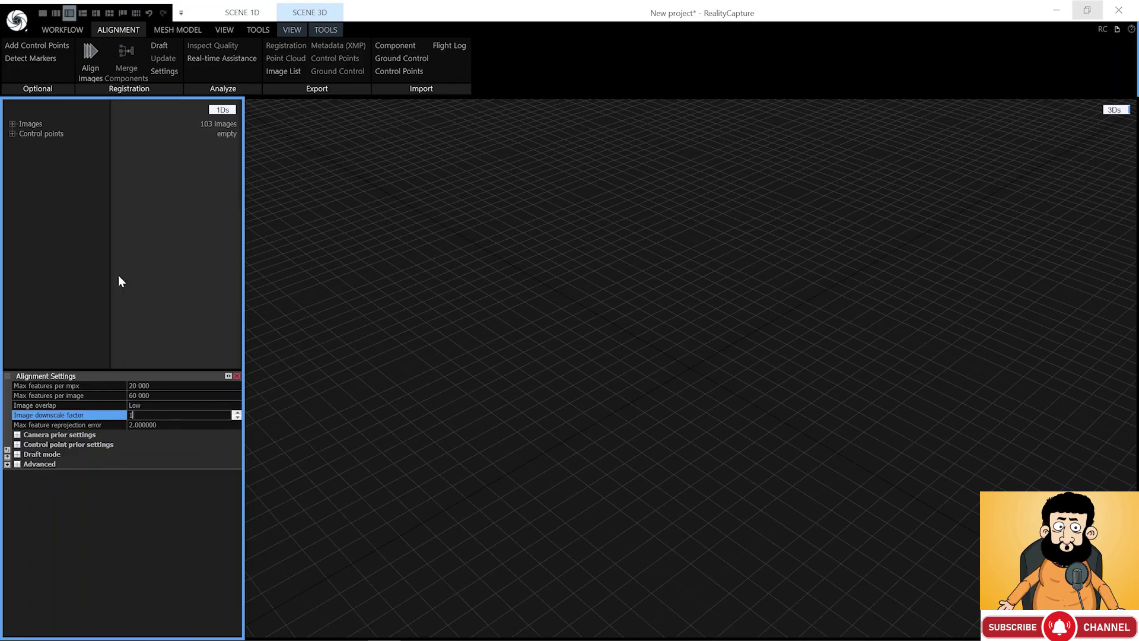
{"action": "left_click", "coordinate": [100, 69]}
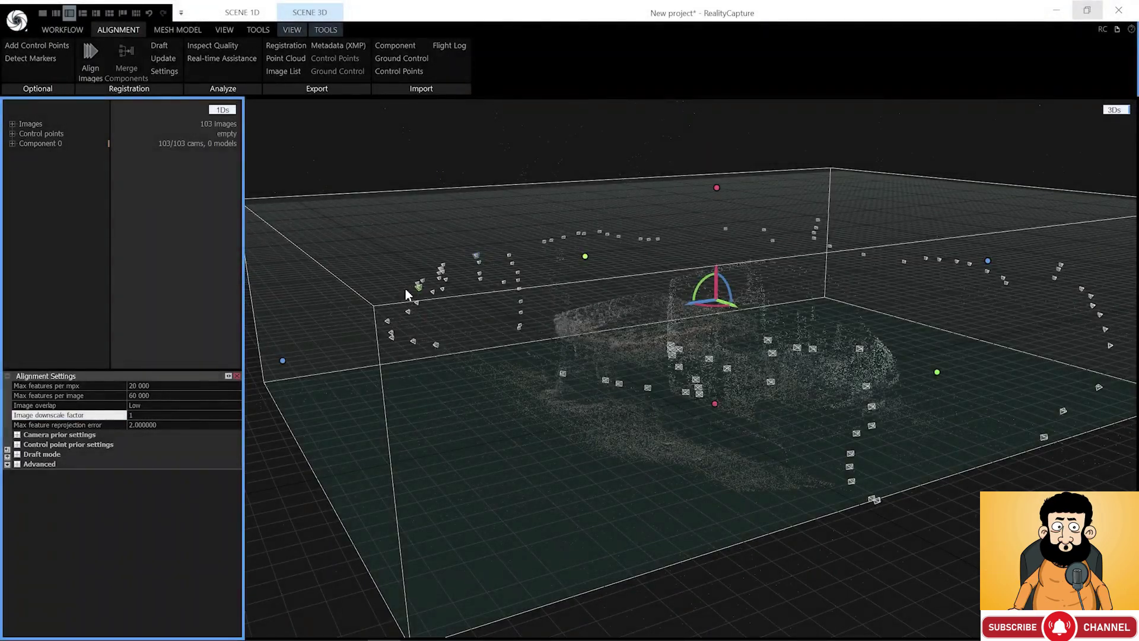
{"action": "scroll", "coordinate": [405, 288], "scroll_direction": "down", "scroll_amount": 3}
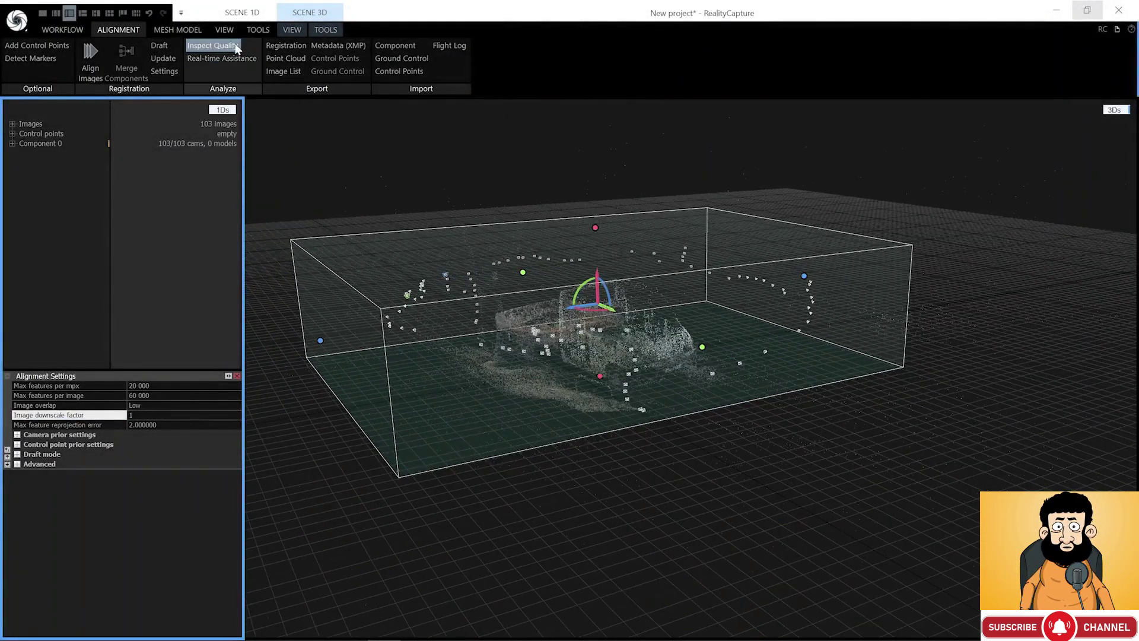
Clear the reconstruction region around the van's aligned point cloud
{"action": "left_click", "coordinate": [198, 33]}
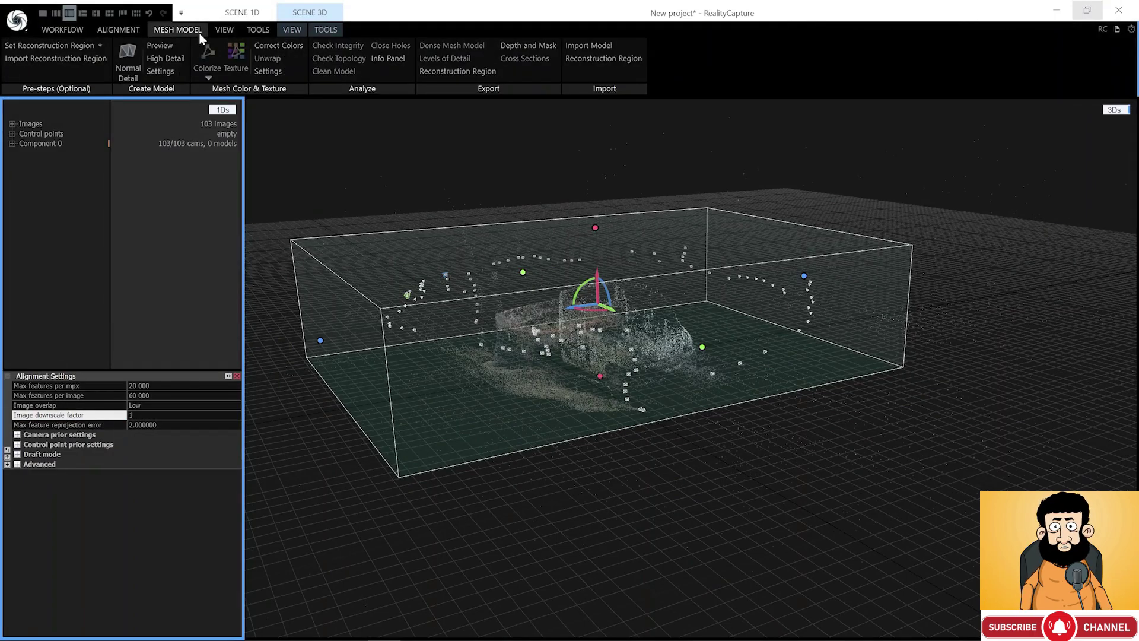
{"action": "left_click", "coordinate": [100, 46]}
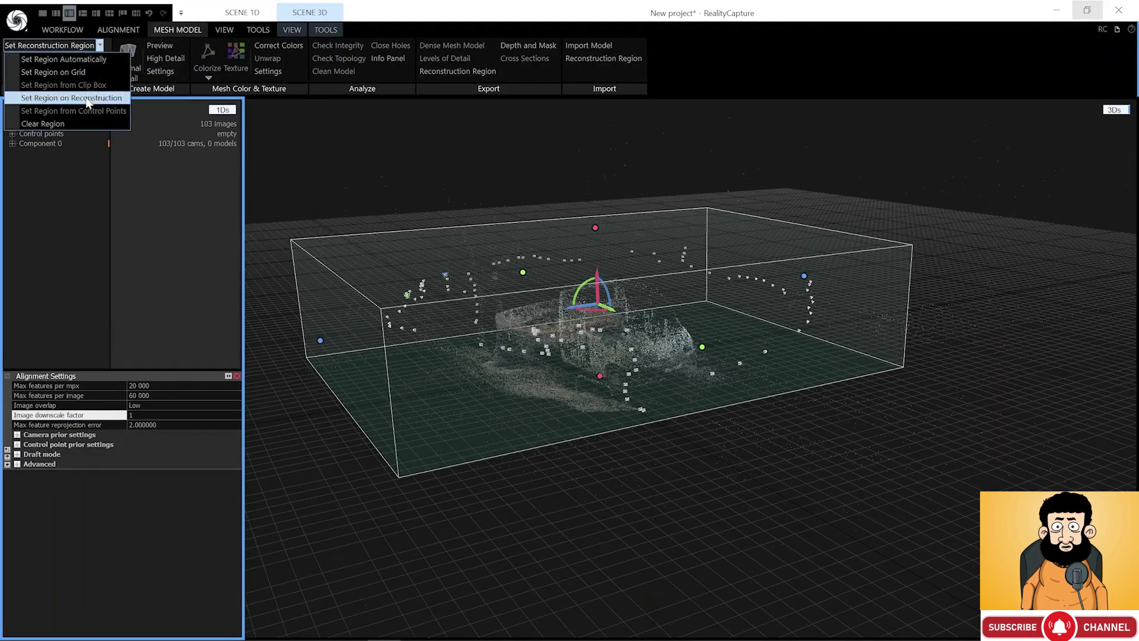
{"action": "left_click", "coordinate": [81, 122]}
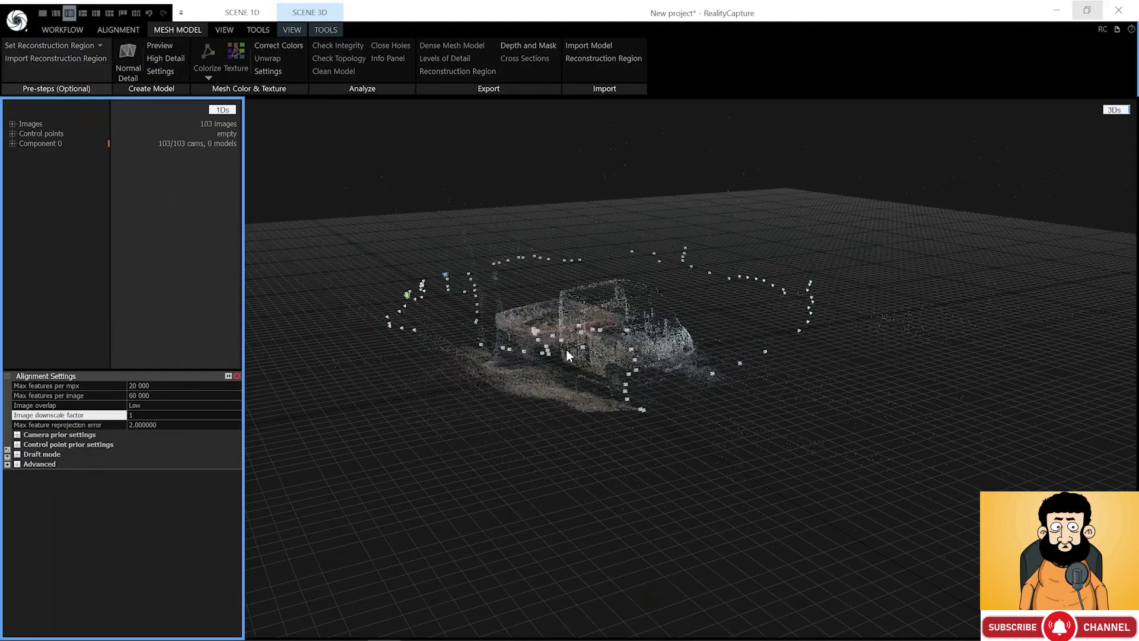
{"action": "scroll", "coordinate": [576, 355], "scroll_direction": "up", "scroll_amount": 4}
{"action": "right_click_drag", "start_coordinate": [579, 355], "coordinate": [574, 389]}
{"action": "scroll", "coordinate": [600, 359], "scroll_direction": "down", "scroll_amount": 1}
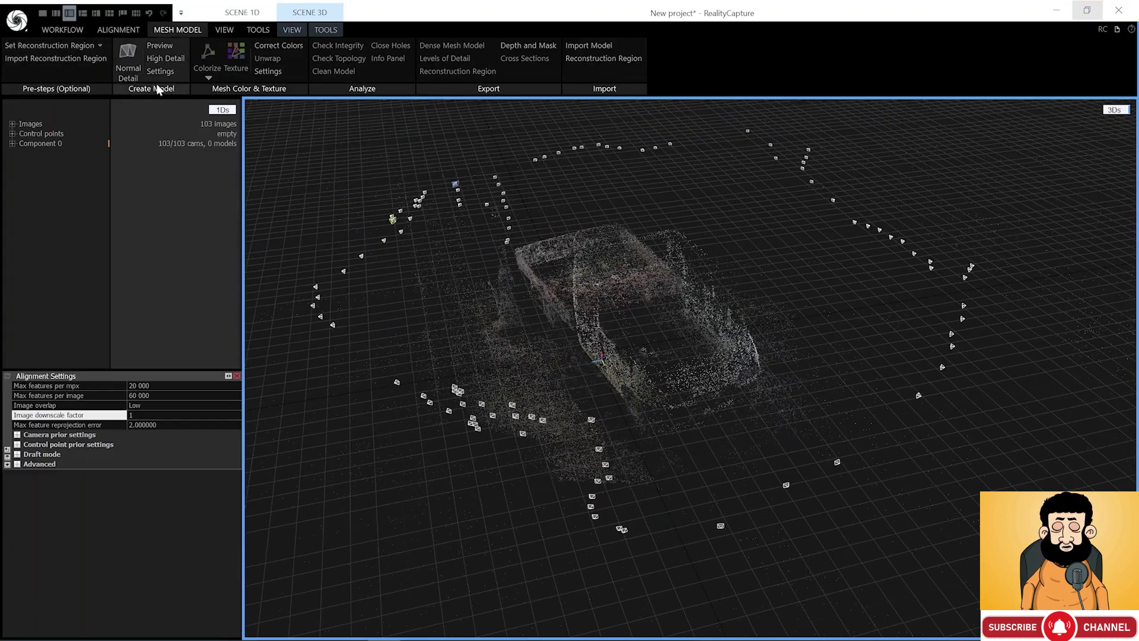
Start setting the ground plane and, in the Top view, rotate the scene until the van is parallel to the grid
{"action": "left_click", "coordinate": [320, 30]}
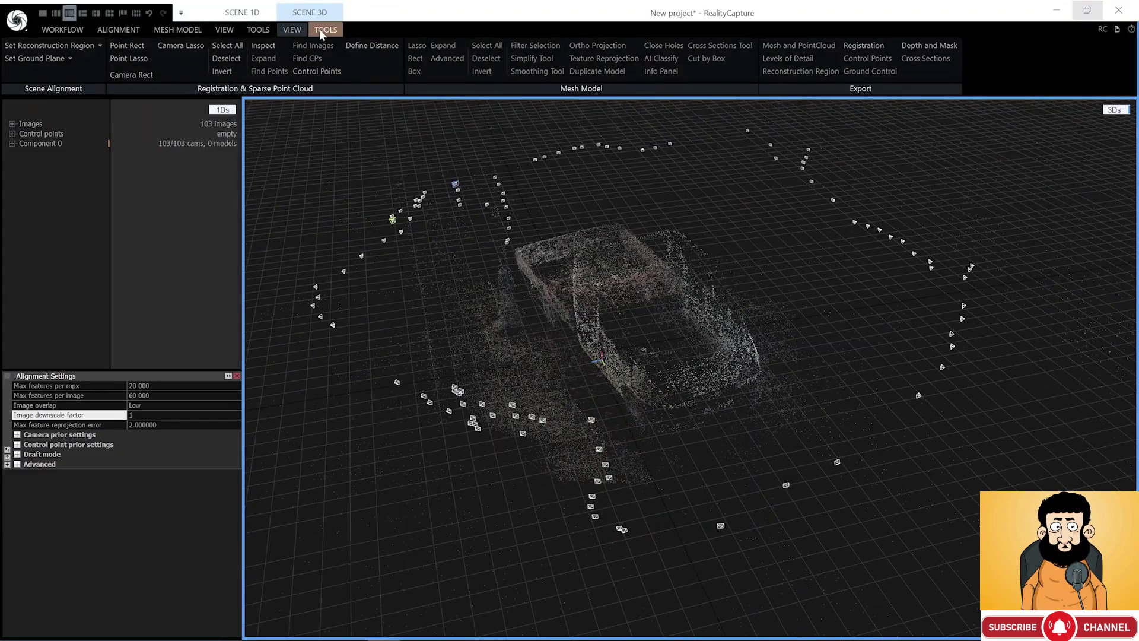
{"action": "left_click", "coordinate": [58, 60]}
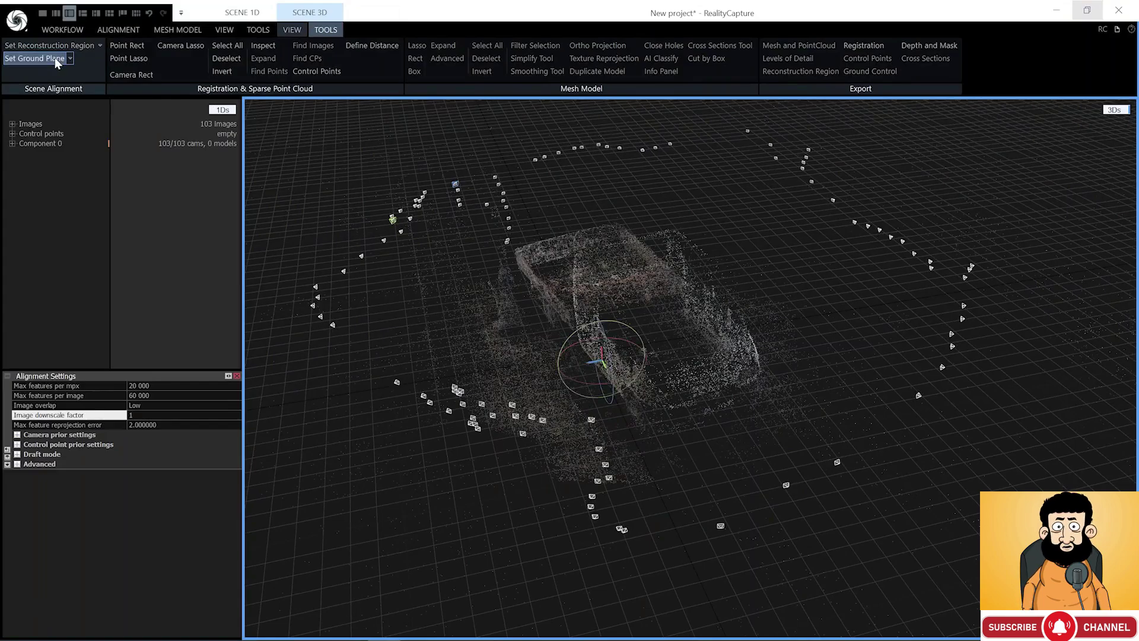
{"action": "left_click", "coordinate": [291, 30]}
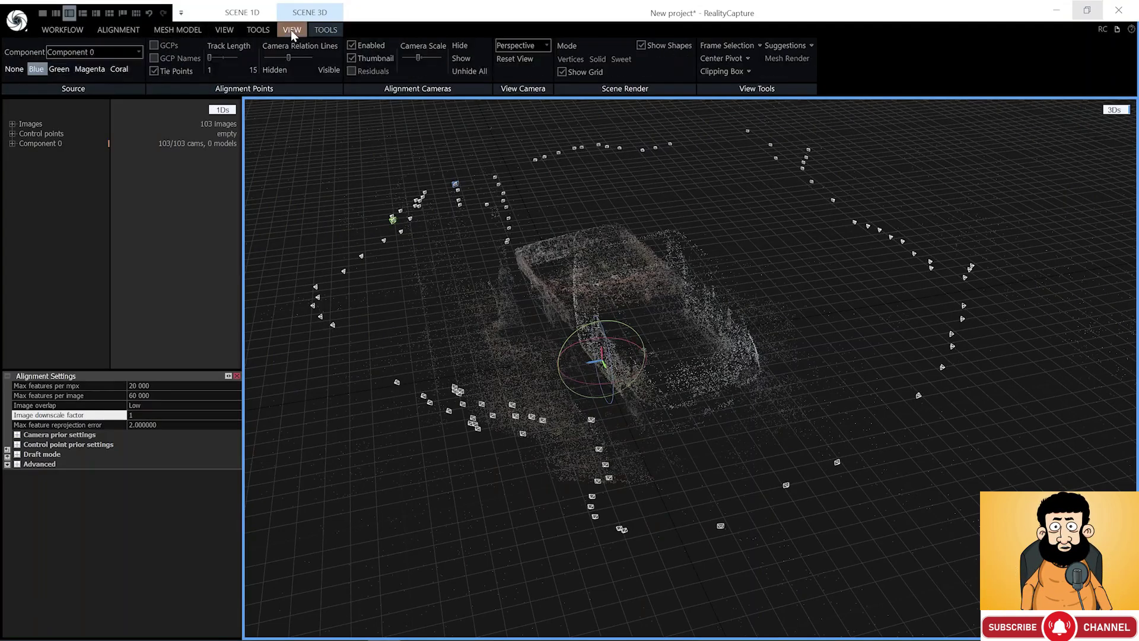
{"action": "left_click", "coordinate": [521, 46]}
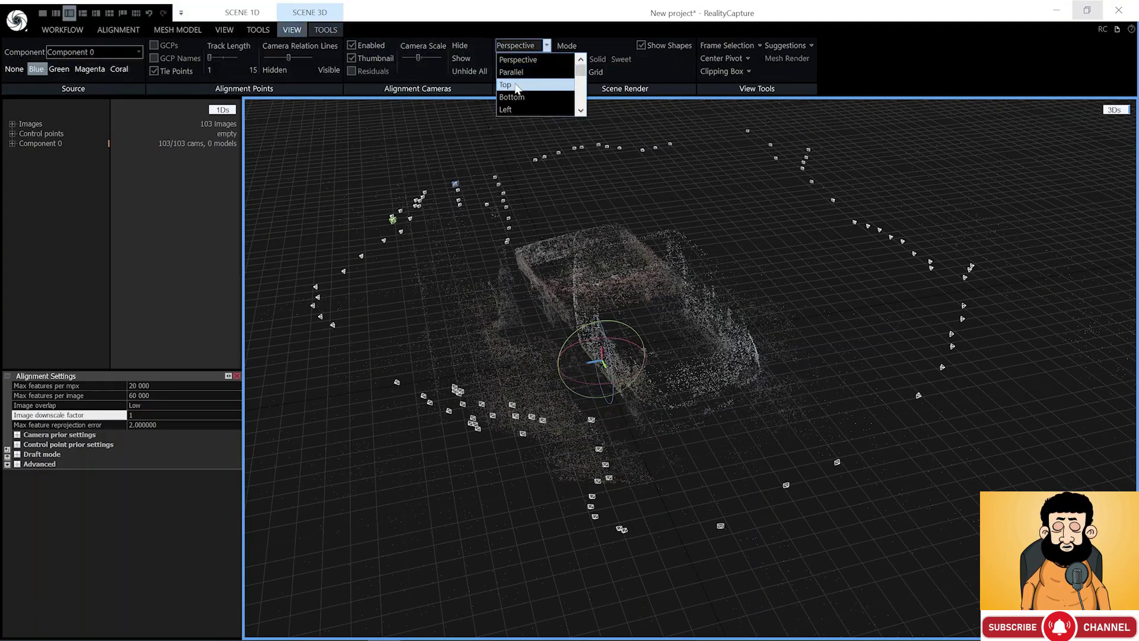
{"action": "left_click", "coordinate": [506, 85]}
{"action": "scroll", "coordinate": [588, 315], "scroll_direction": "up", "scroll_amount": 5}
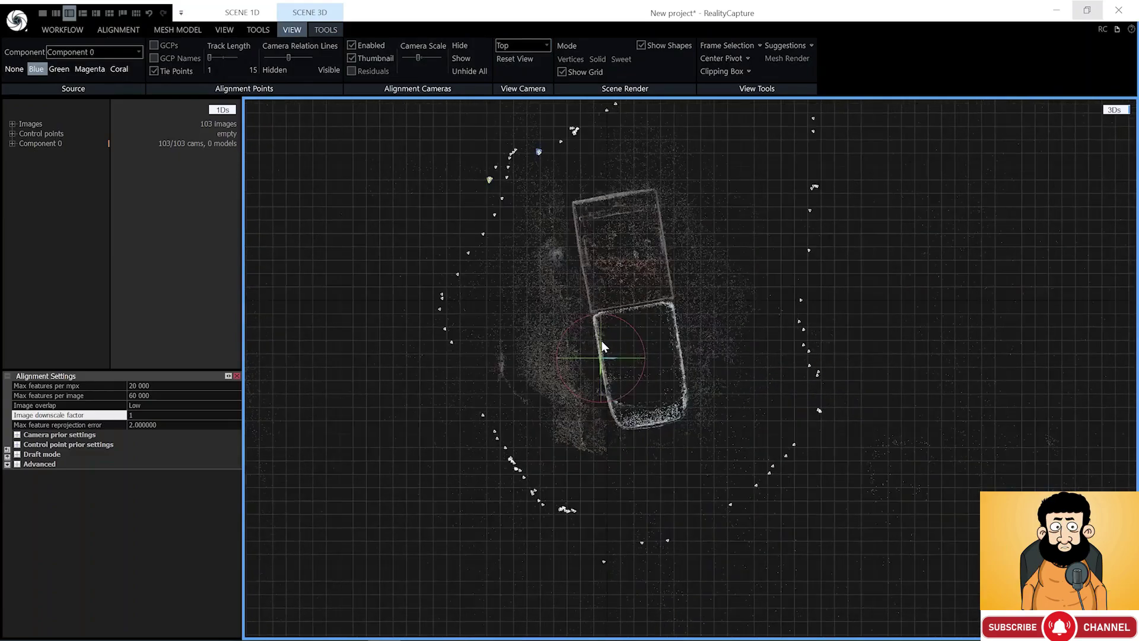
{"action": "left_click_drag", "start_coordinate": [610, 325], "coordinate": [620, 322]}
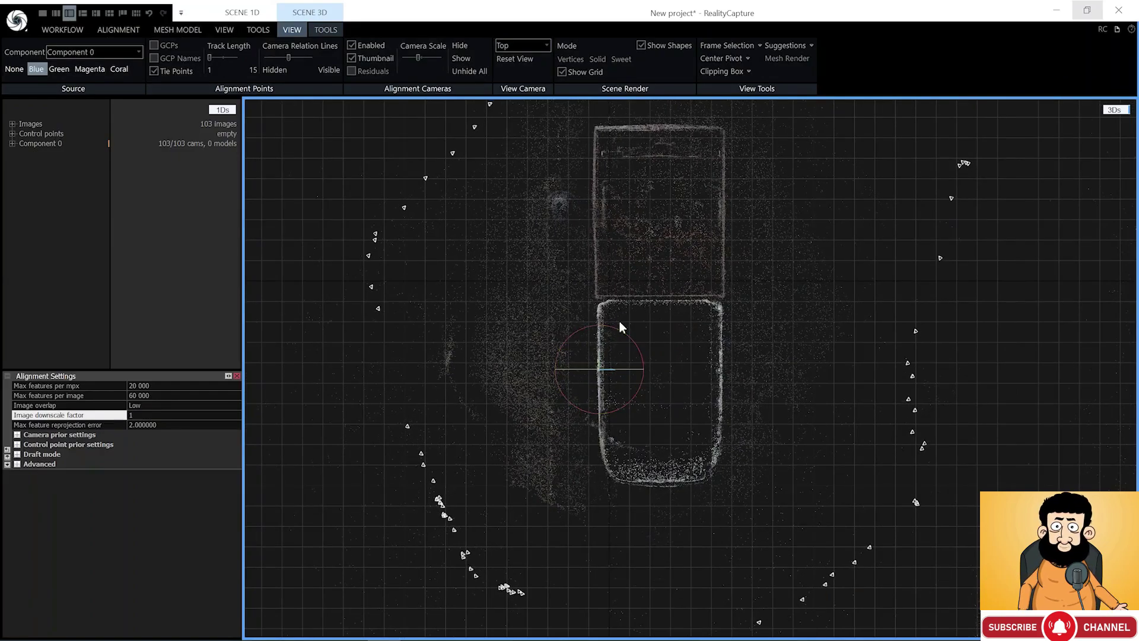
Switch to the Left view and level the ground under the van with the horizontal grid lines
{"action": "left_click", "coordinate": [517, 48]}
{"action": "left_click", "coordinate": [509, 84]}
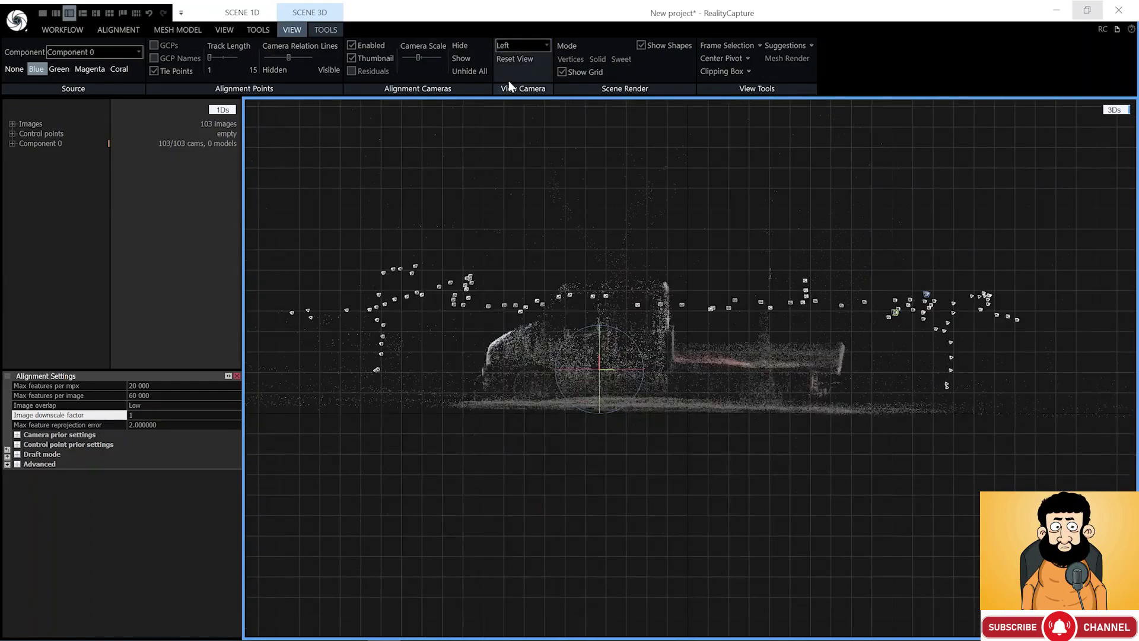
{"action": "scroll", "coordinate": [599, 386], "scroll_direction": "up", "scroll_amount": 3}
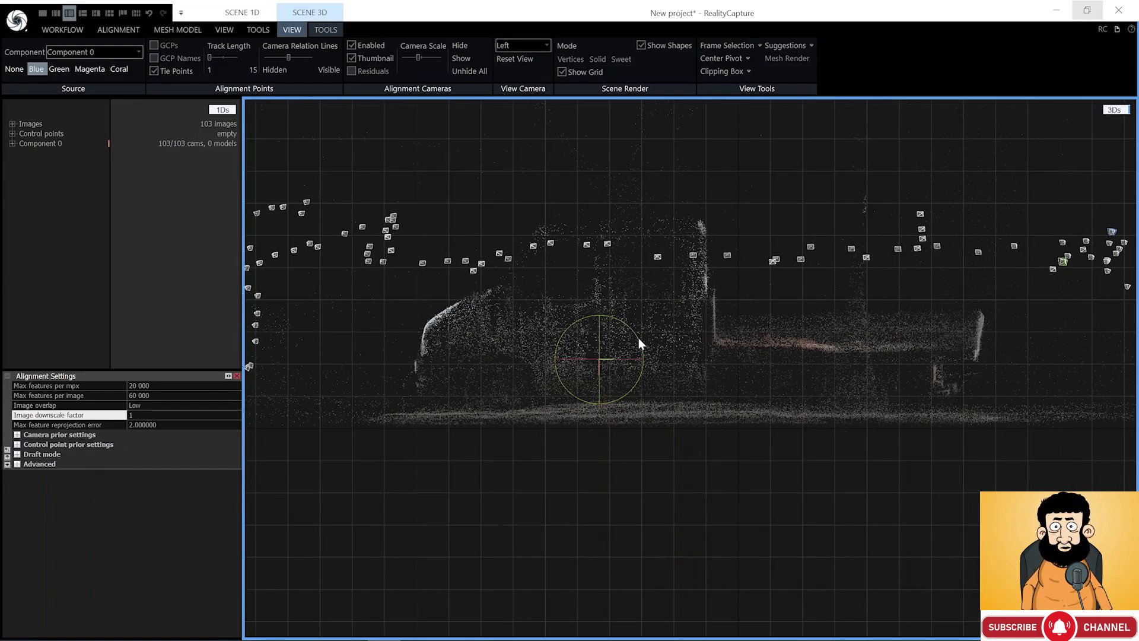
Switch to the Front view and rotate the scene until the van stands upright on level ground
{"action": "left_click", "coordinate": [522, 45]}
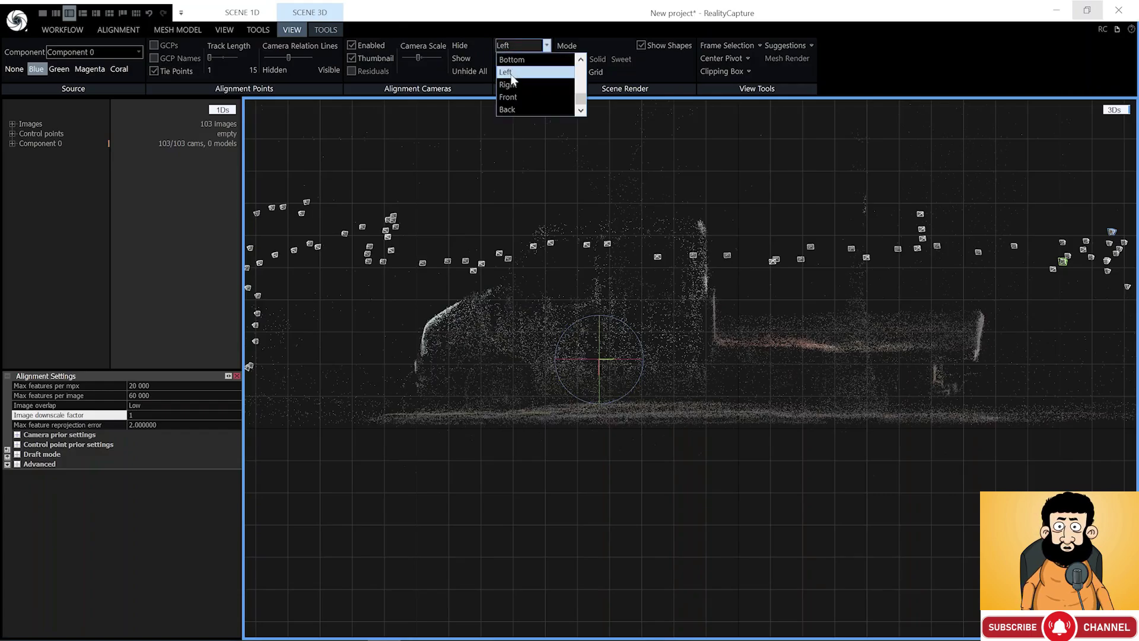
{"action": "left_click", "coordinate": [511, 97]}
{"action": "scroll", "coordinate": [418, 338], "scroll_direction": "up", "scroll_amount": 3}
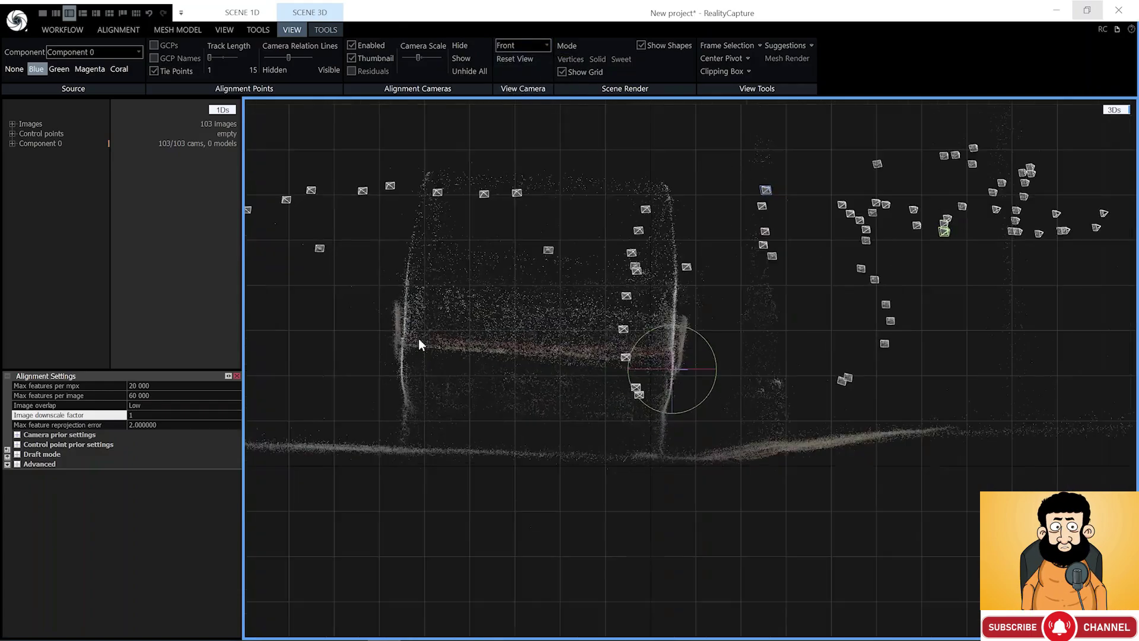
{"action": "scroll", "coordinate": [550, 334], "scroll_direction": "down", "scroll_amount": 5}
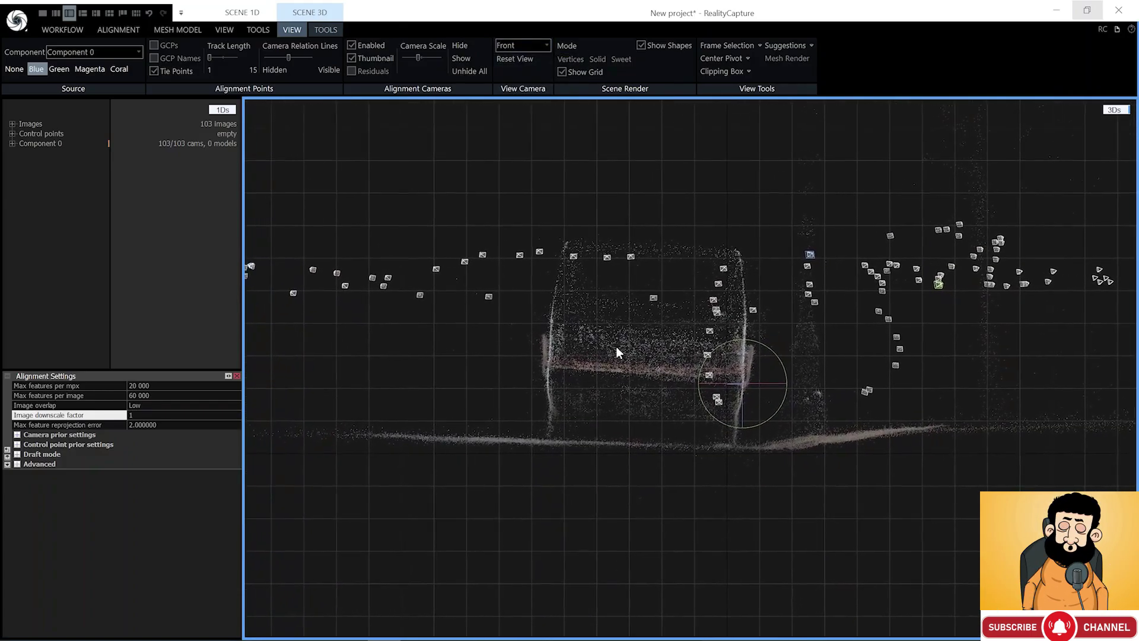
{"action": "right_click_drag", "start_coordinate": [705, 360], "coordinate": [707, 362]}
{"action": "left_click_drag", "start_coordinate": [707, 362], "coordinate": [705, 363]}
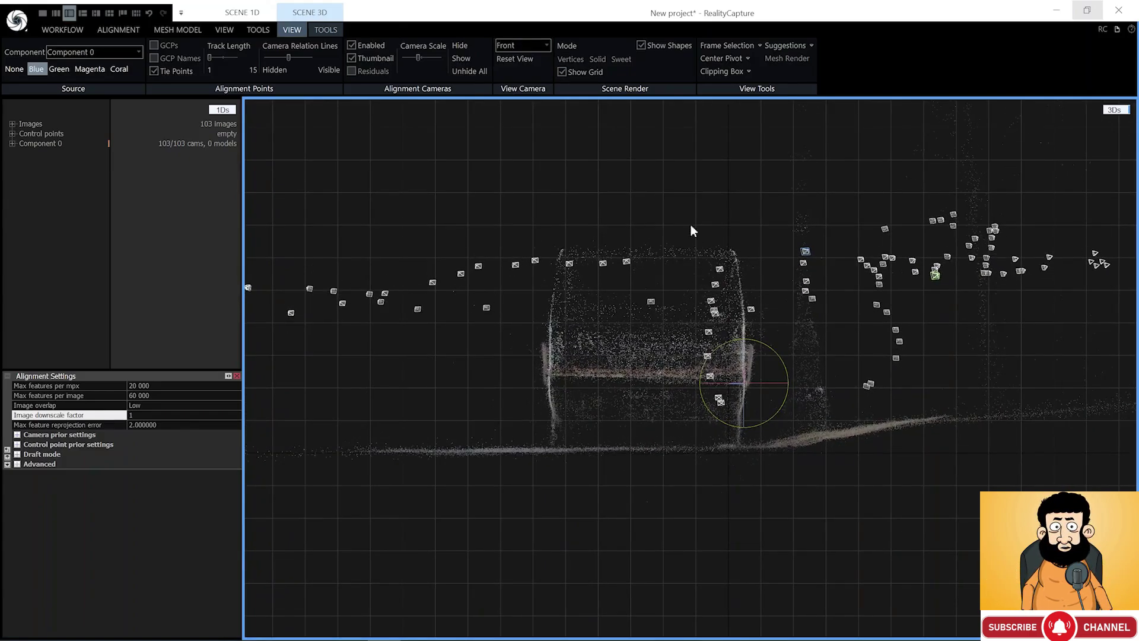
Return to the Perspective view and finish setting the ground plane
{"action": "left_click", "coordinate": [522, 45]}
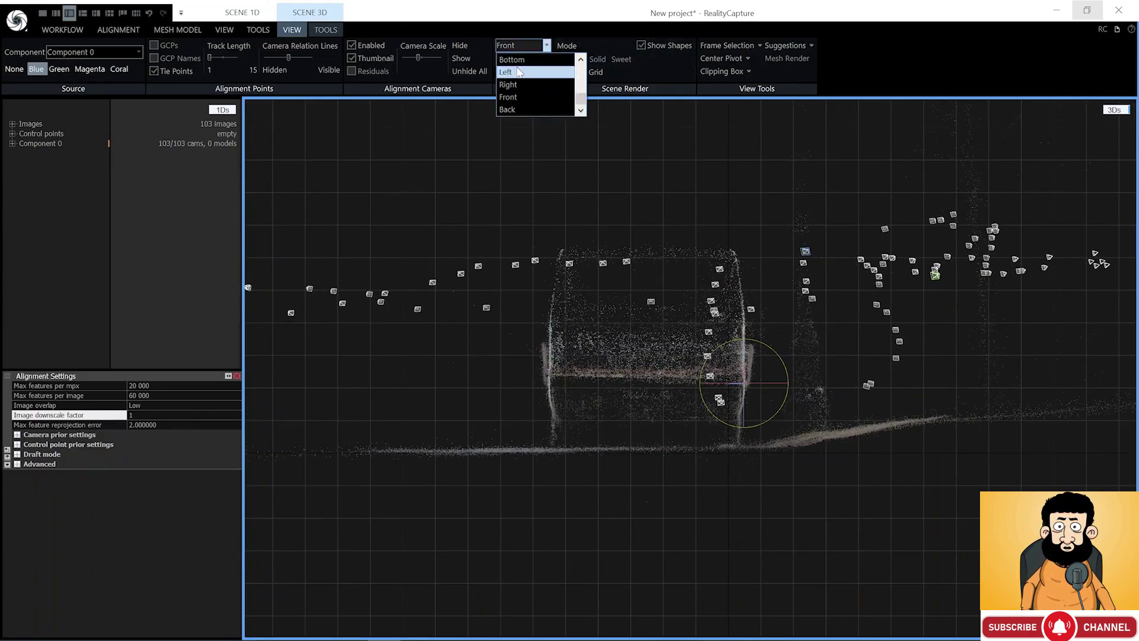
{"action": "left_click", "coordinate": [518, 64]}
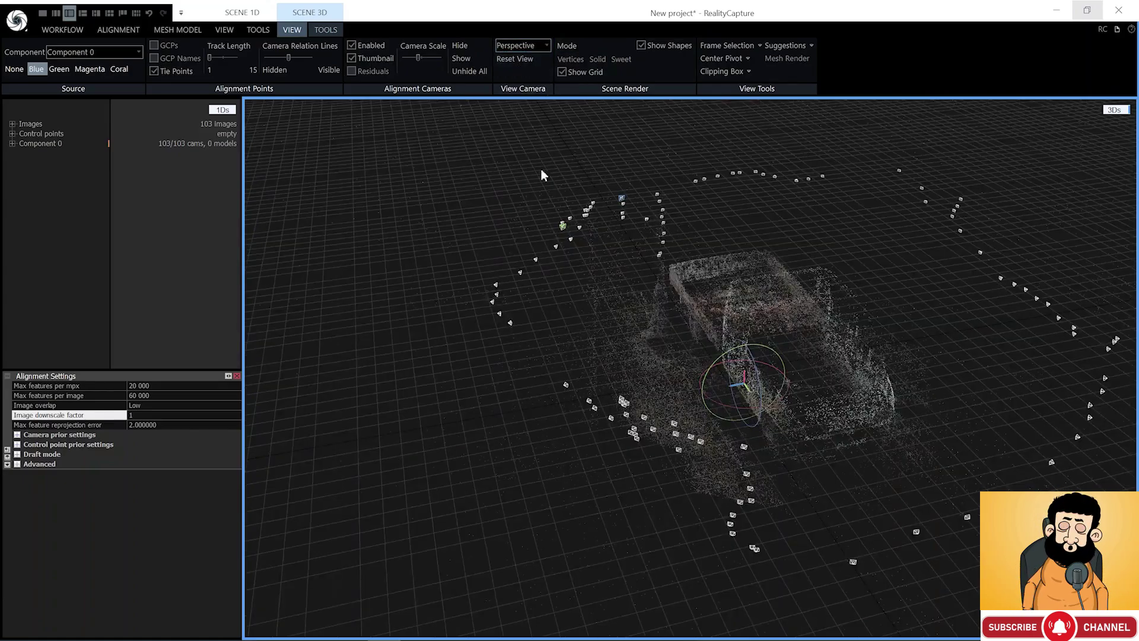
{"action": "left_click", "coordinate": [326, 31]}
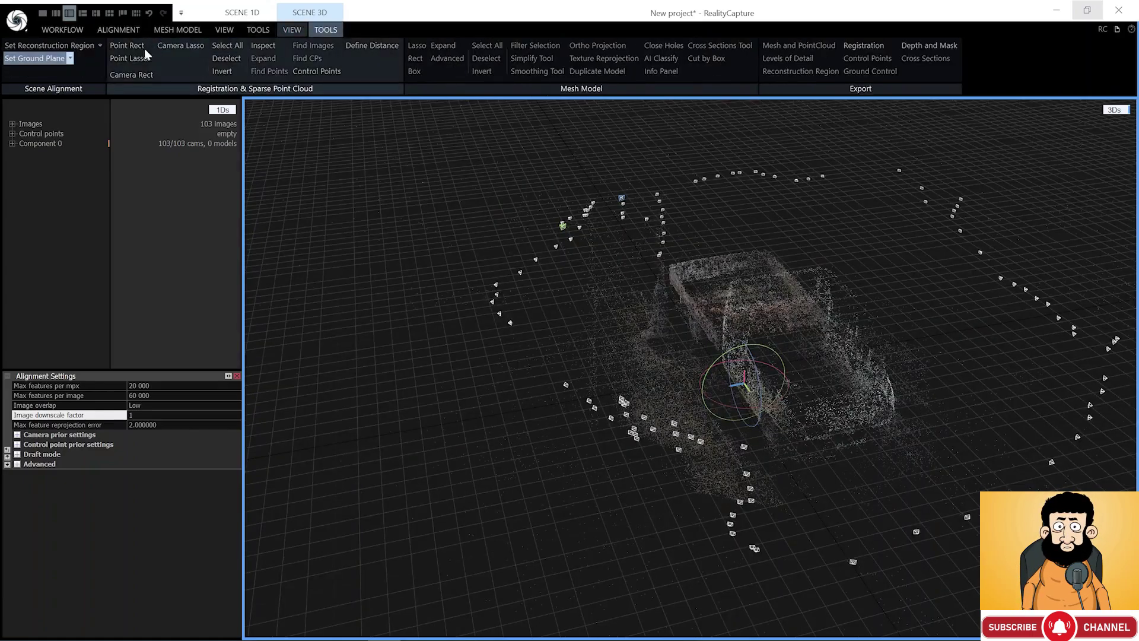
{"action": "left_click", "coordinate": [58, 60]}
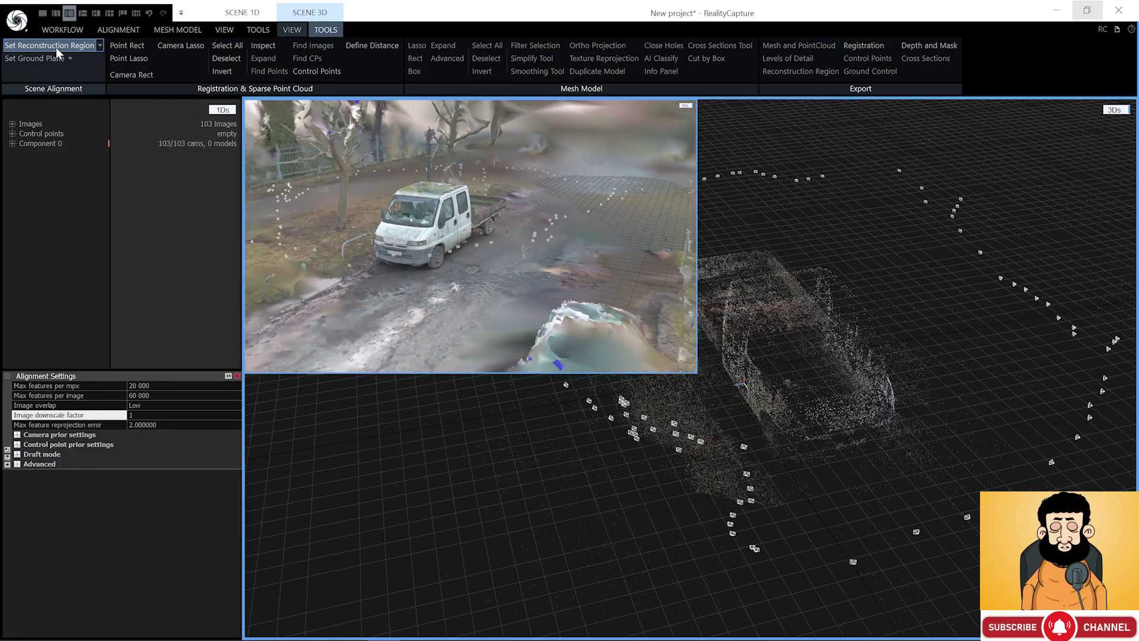
Set a reconstruction region and pull its distant side in close to the van
{"action": "left_click", "coordinate": [57, 50]}
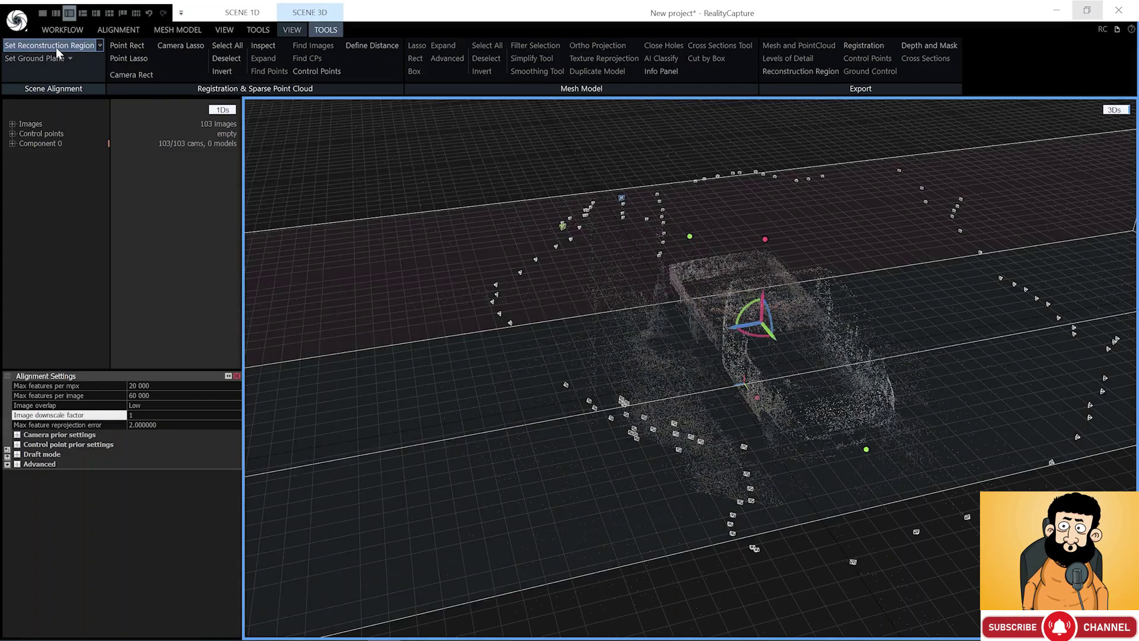
{"action": "scroll", "coordinate": [530, 338], "scroll_direction": "down", "scroll_amount": 3}
{"action": "left_click_drag", "start_coordinate": [530, 338], "coordinate": [622, 344]}
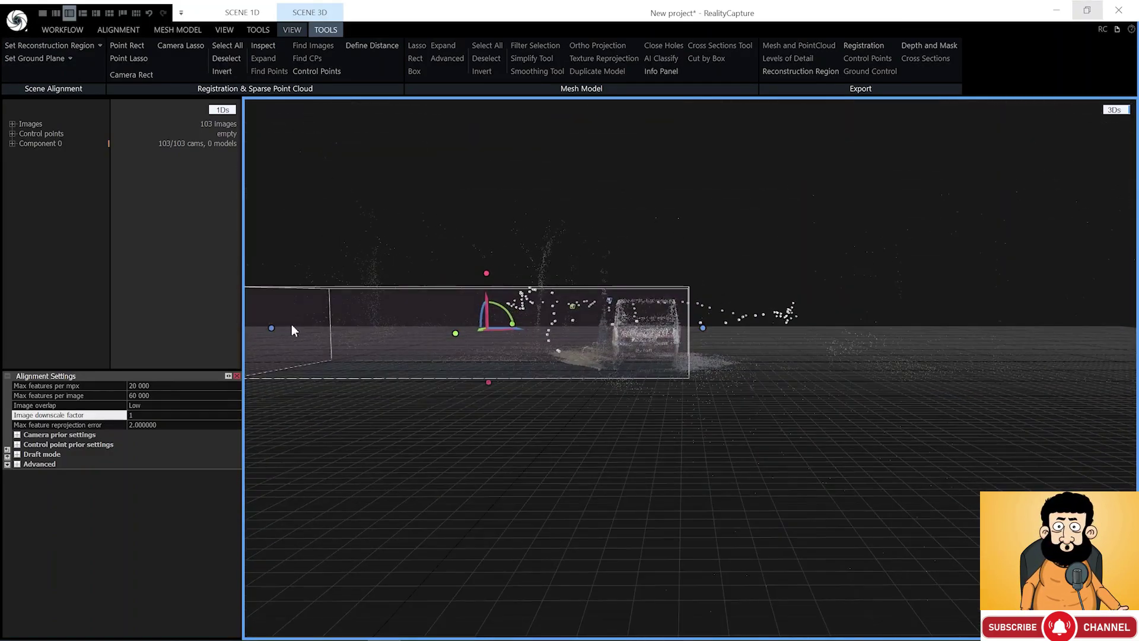
{"action": "left_click_drag", "start_coordinate": [272, 329], "coordinate": [729, 339]}
{"action": "scroll", "coordinate": [596, 329], "scroll_direction": "up", "scroll_amount": 3}
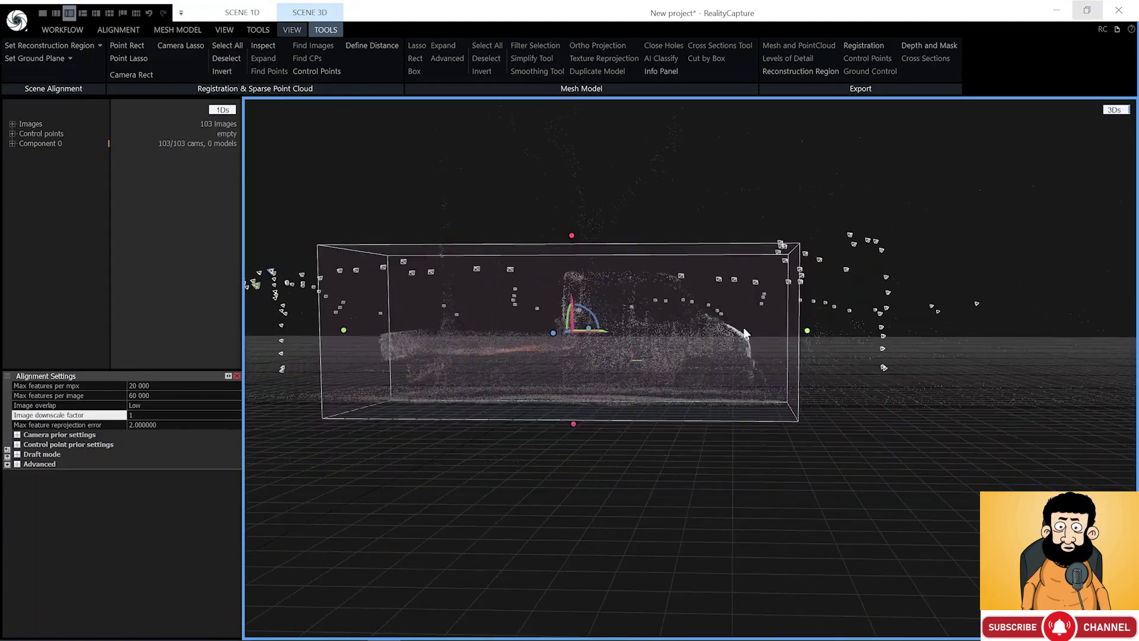
Adjust the front end, bottom and top of the reconstruction region so it closely encloses the van
{"action": "left_click_drag", "start_coordinate": [800, 334], "coordinate": [784, 333]}
{"action": "left_click_drag", "start_coordinate": [430, 347], "coordinate": [482, 403]}
{"action": "left_click_drag", "start_coordinate": [556, 432], "coordinate": [555, 439]}
{"action": "left_click_drag", "start_coordinate": [555, 238], "coordinate": [556, 233]}
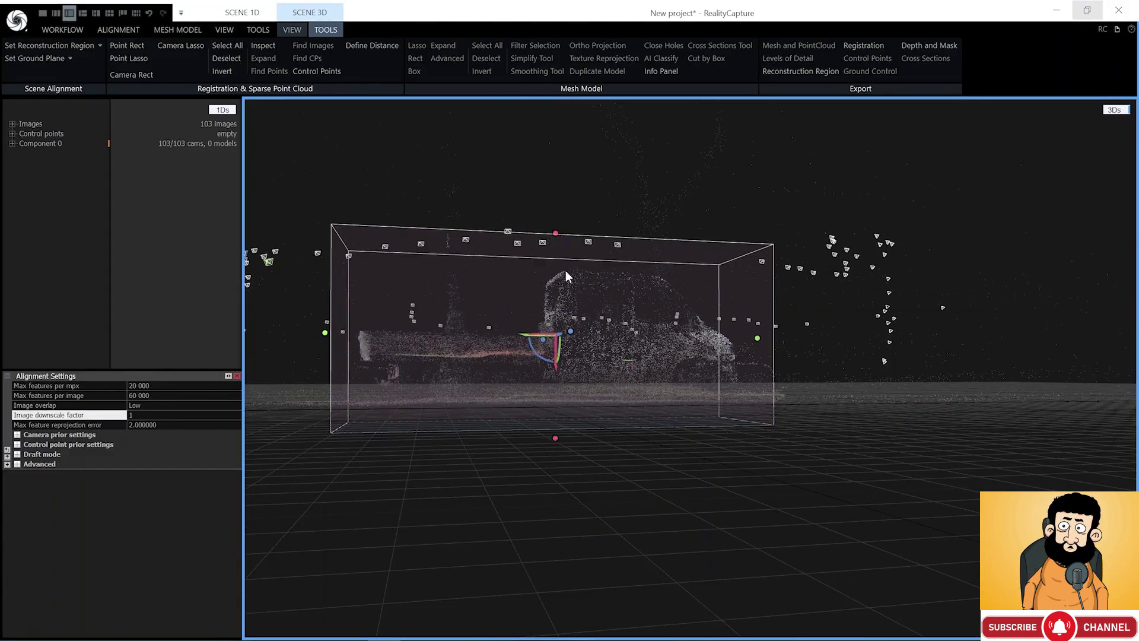
{"action": "left_click_drag", "start_coordinate": [564, 278], "coordinate": [497, 305]}
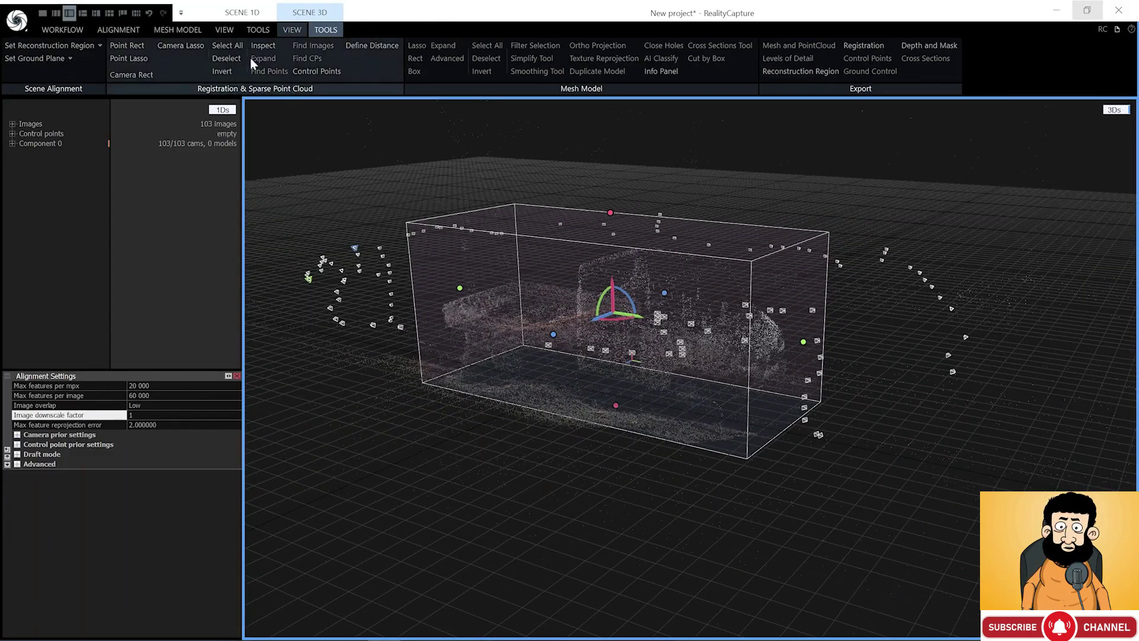
Set the normal model's image downscale to 1 in the reconstruction settings and calculate the model in Normal Detail
{"action": "left_click", "coordinate": [190, 31]}
{"action": "left_click", "coordinate": [162, 71]}
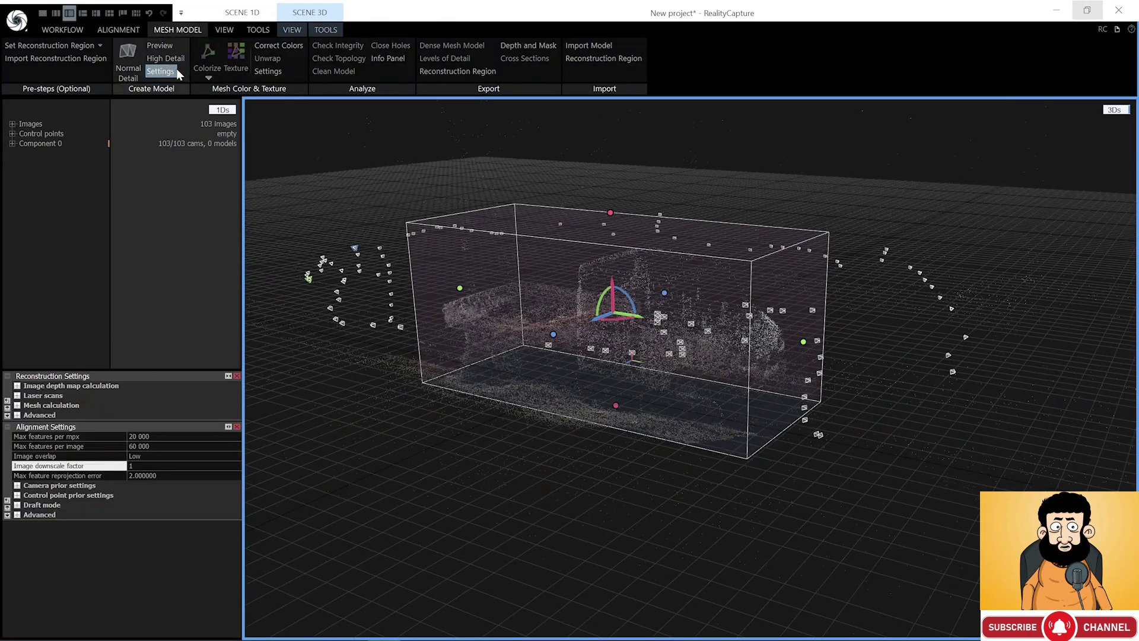
{"action": "left_click", "coordinate": [17, 386]}
{"action": "left_click", "coordinate": [27, 415]}
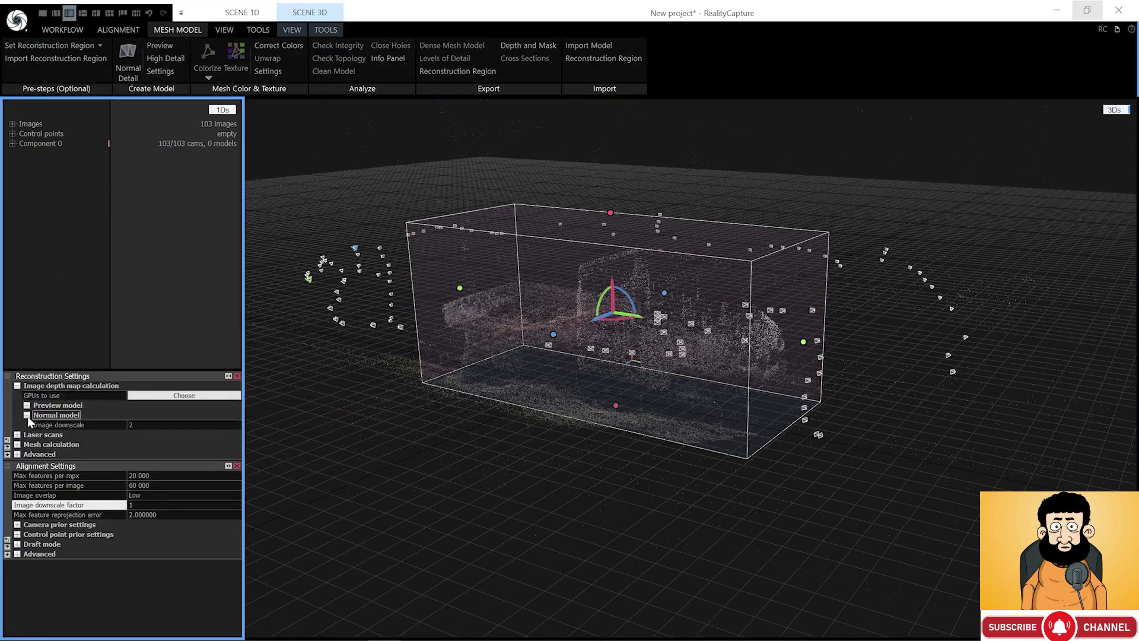
{"action": "left_click", "coordinate": [137, 425]}
{"action": "type", "text": "1"}
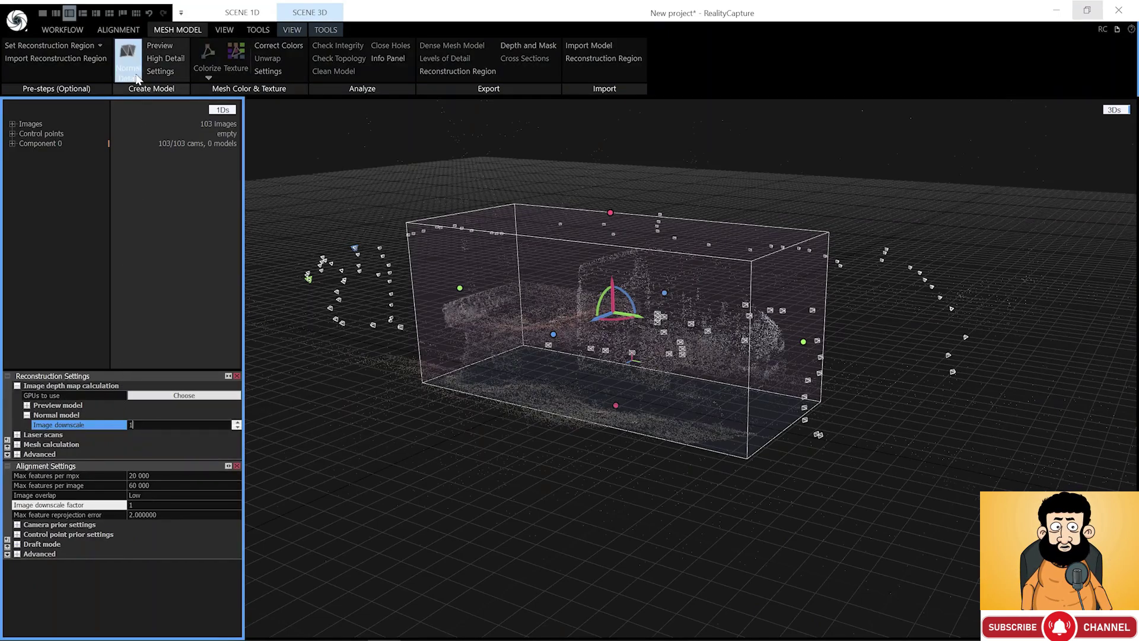
{"action": "left_click", "coordinate": [136, 79]}
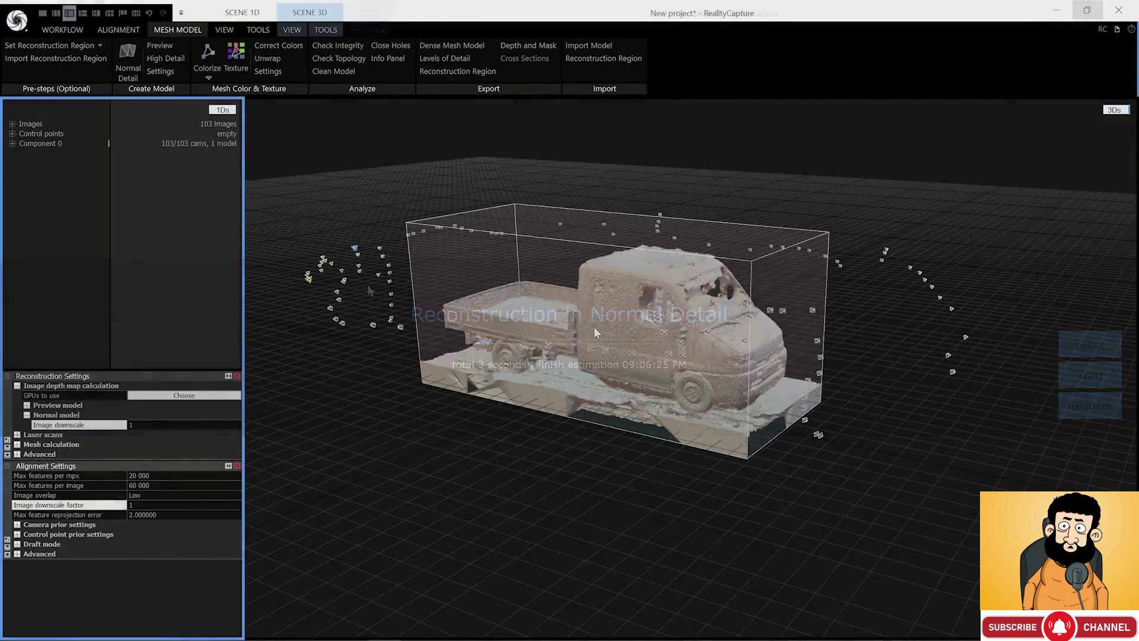
Turn off the display of the alignment cameras around the reconstructed van mesh
{"action": "scroll", "coordinate": [596, 332], "scroll_direction": "down", "scroll_amount": 5}
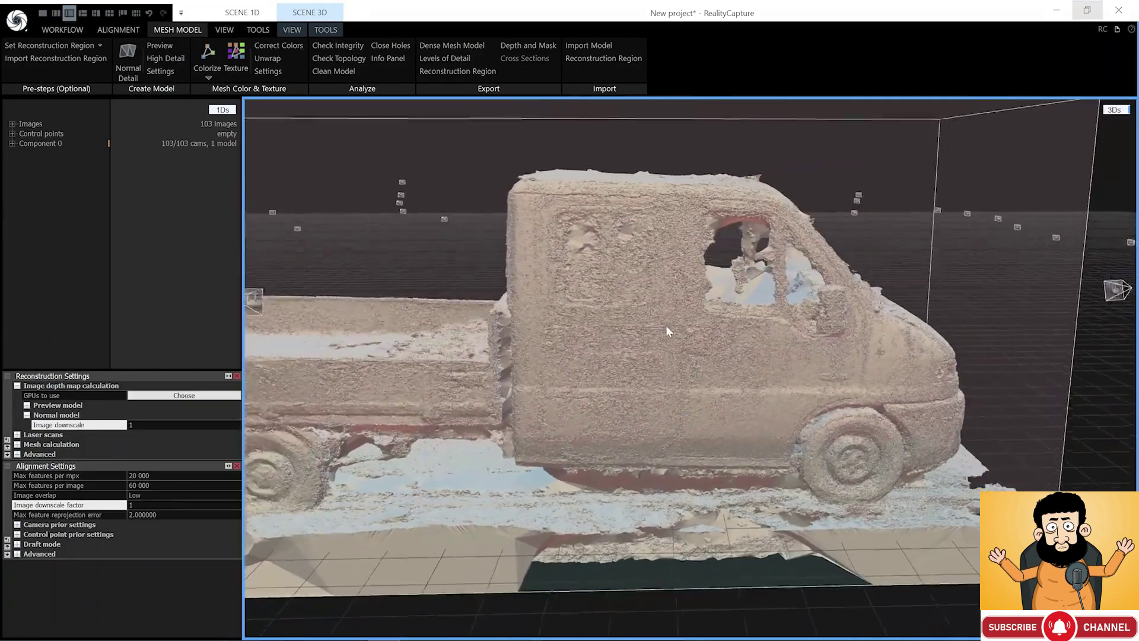
{"action": "left_click_drag", "start_coordinate": [665, 325], "coordinate": [607, 324]}
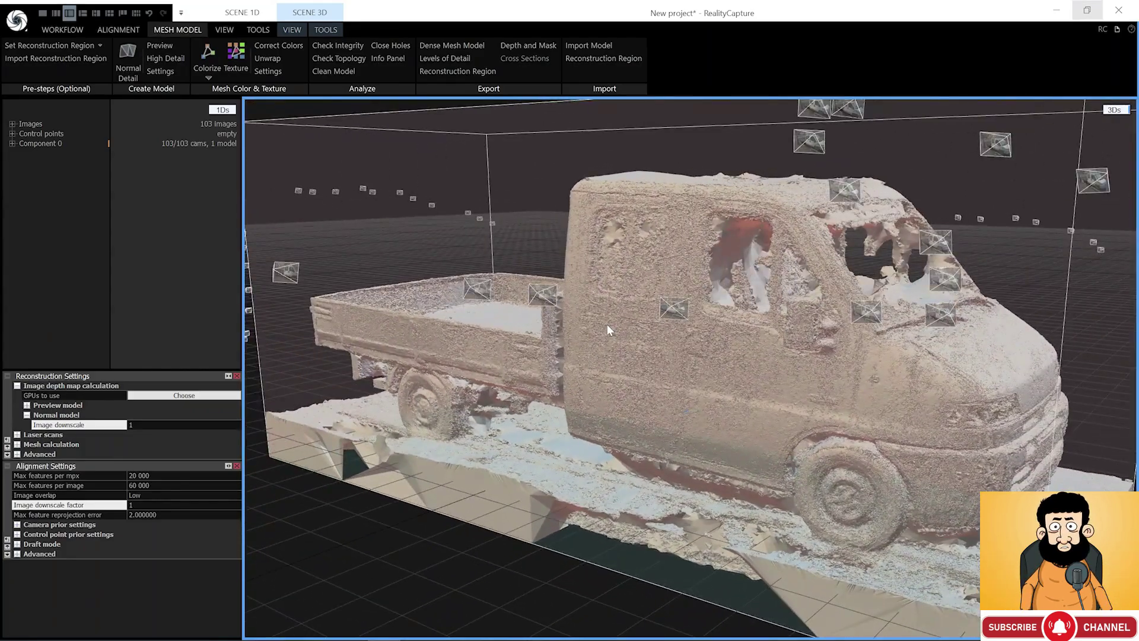
{"action": "left_click", "coordinate": [233, 30]}
{"action": "left_click", "coordinate": [291, 30]}
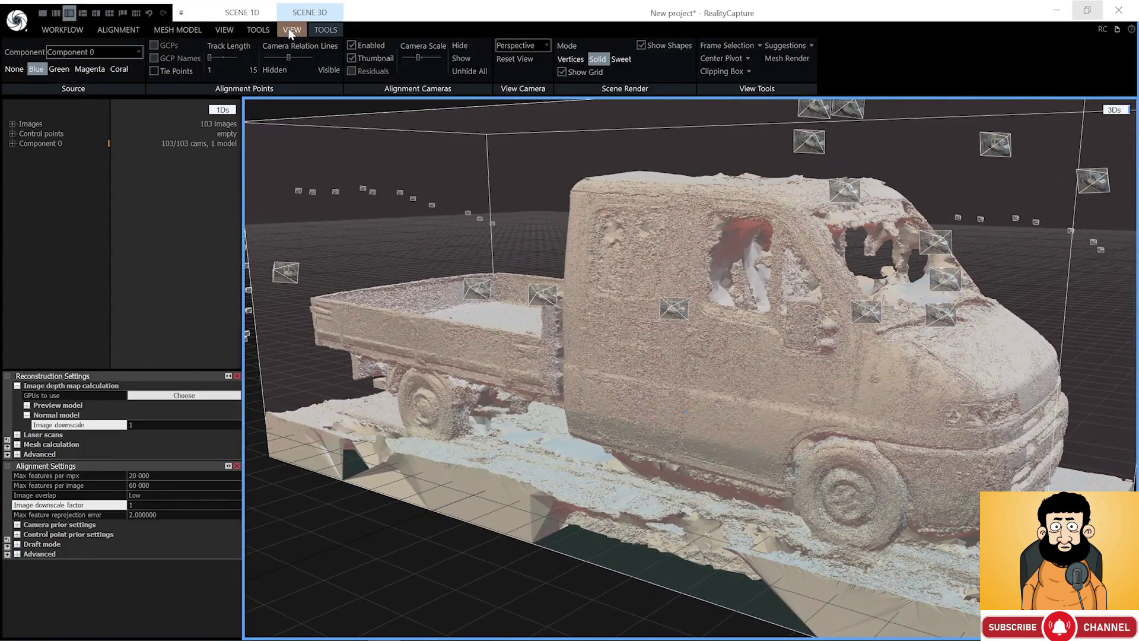
{"action": "left_click", "coordinate": [351, 45]}
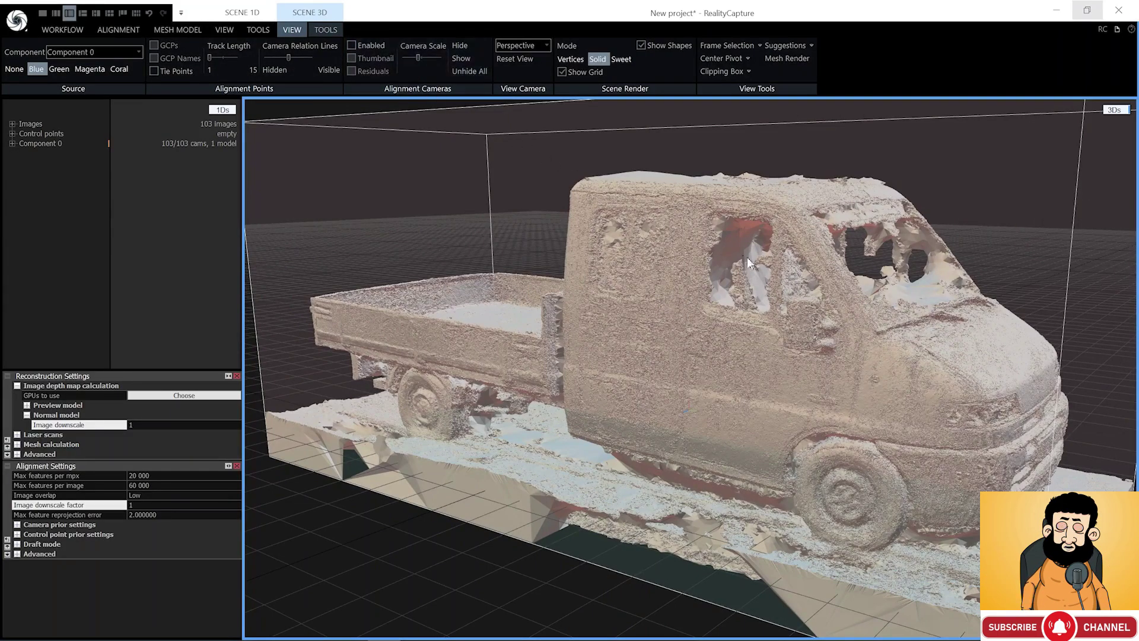
Examine the van mesh's roof, windows, doors and wheel areas for holes and surface noise
{"action": "scroll", "coordinate": [765, 265], "scroll_direction": "up", "scroll_amount": 8}
{"action": "right_click_drag", "start_coordinate": [696, 272], "coordinate": [612, 260]}
{"action": "scroll", "coordinate": [717, 283], "scroll_direction": "down", "scroll_amount": 3}
{"action": "right_click_drag", "start_coordinate": [716, 283], "coordinate": [589, 320]}
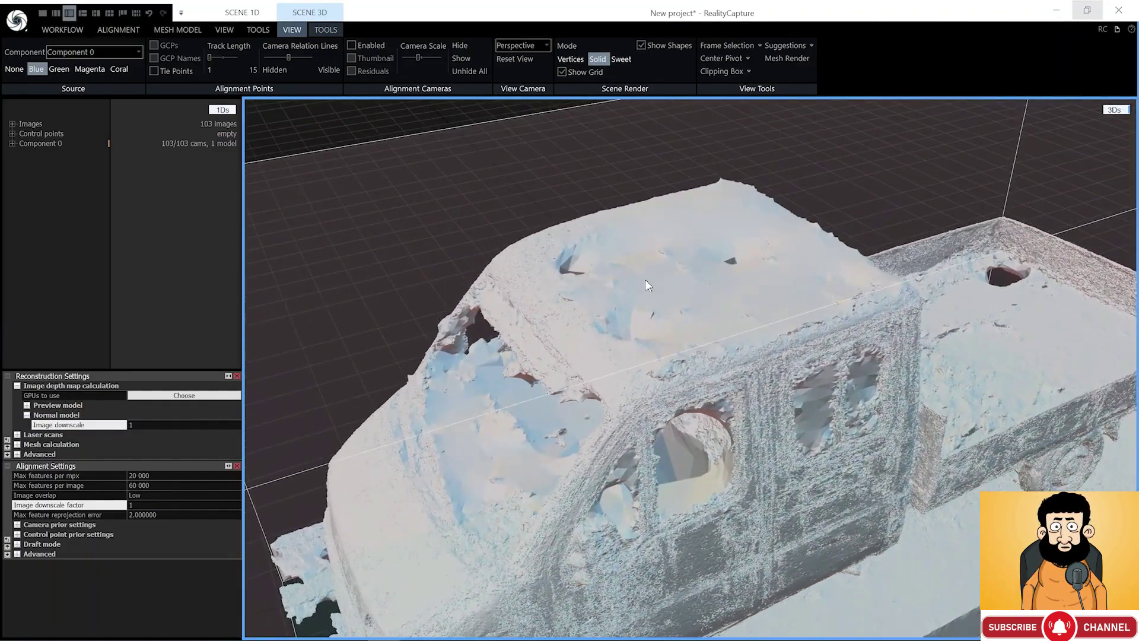
{"action": "right_click_drag", "start_coordinate": [755, 396], "coordinate": [771, 338]}
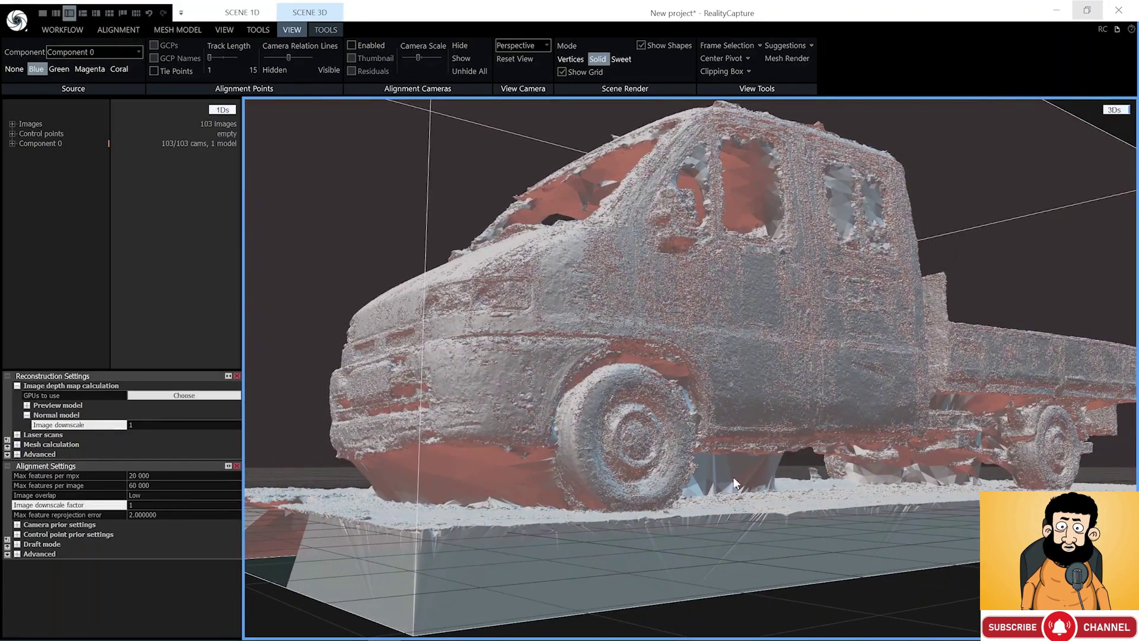
{"action": "scroll", "coordinate": [796, 403], "scroll_direction": "up", "scroll_amount": 5}
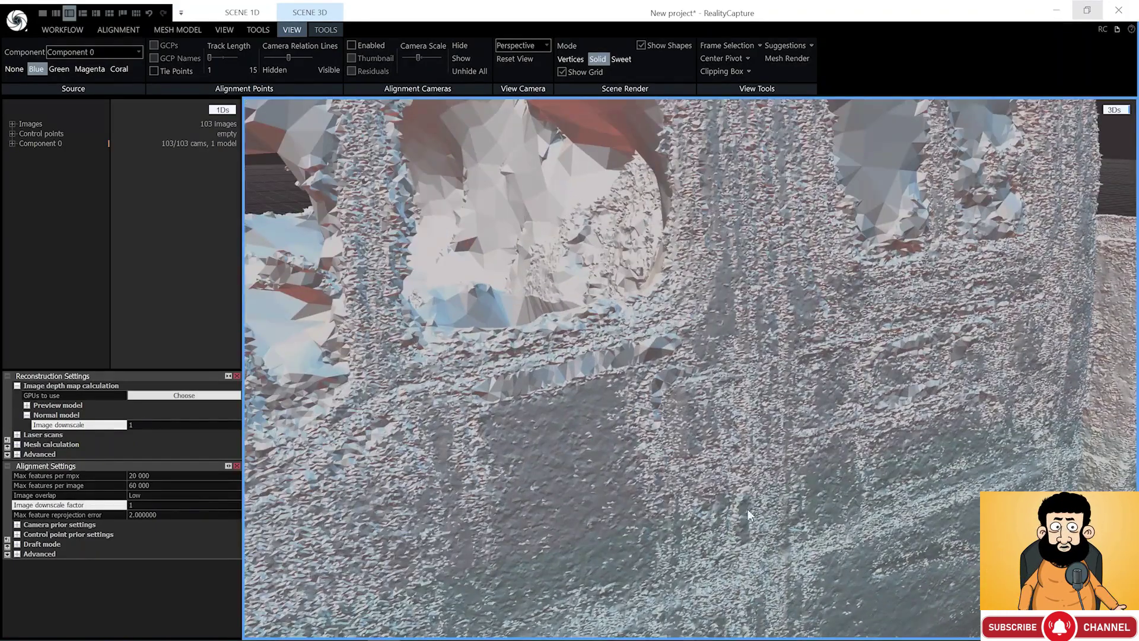
{"action": "scroll", "coordinate": [748, 444], "scroll_direction": "down", "scroll_amount": 5}
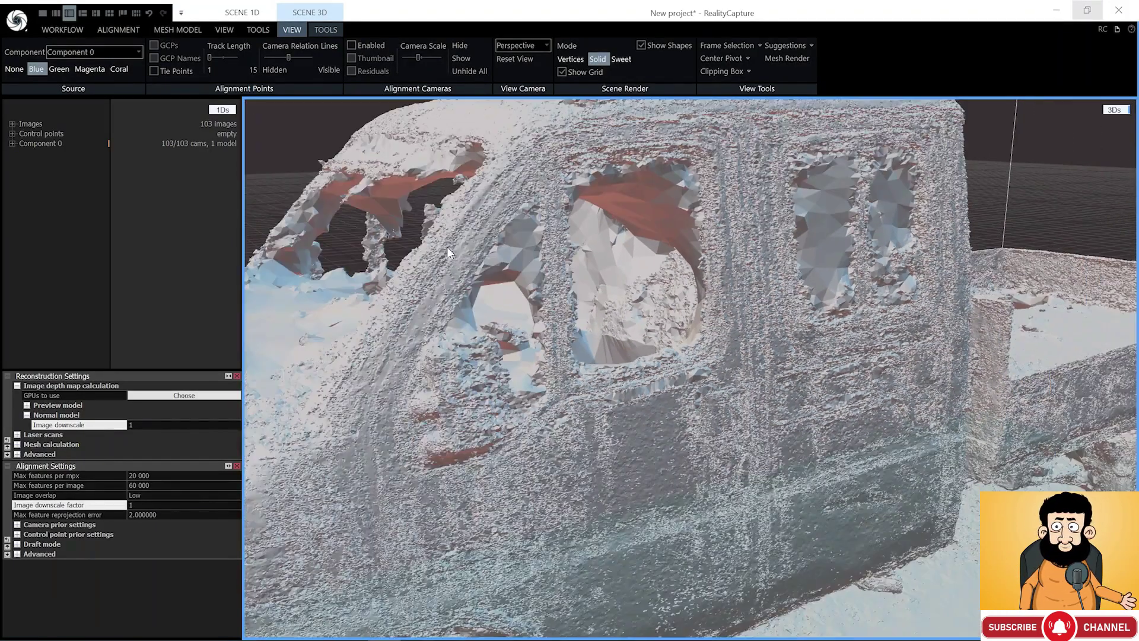
Open the Smoothing Tool for the van mesh and close the reconstruction and alignment settings
{"action": "left_click", "coordinate": [325, 29]}
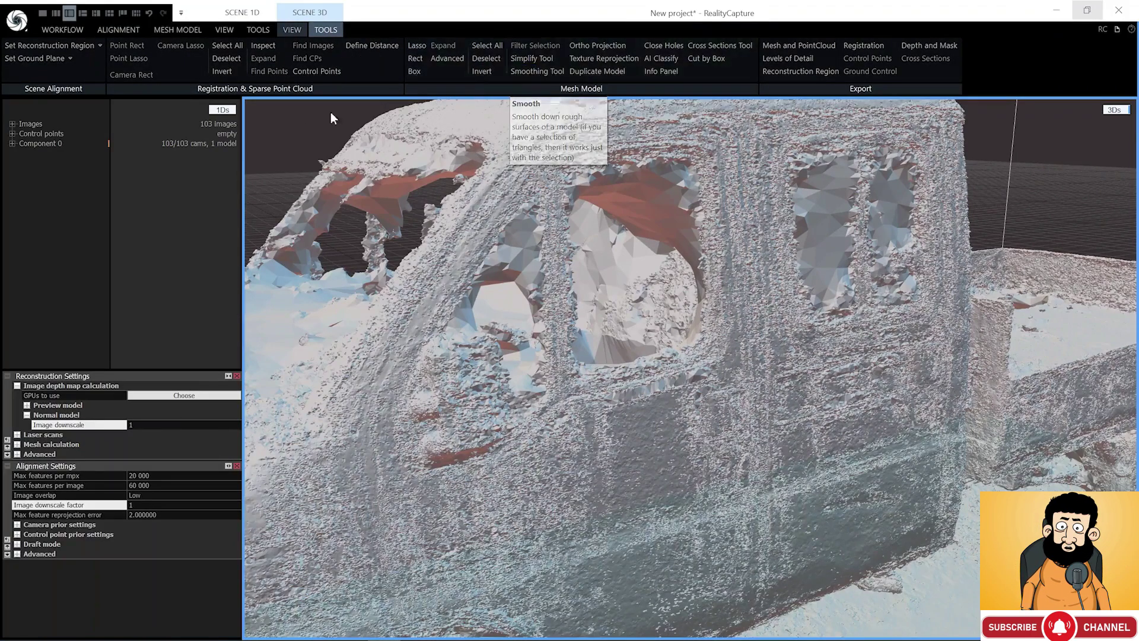
{"action": "left_click", "coordinate": [13, 144]}
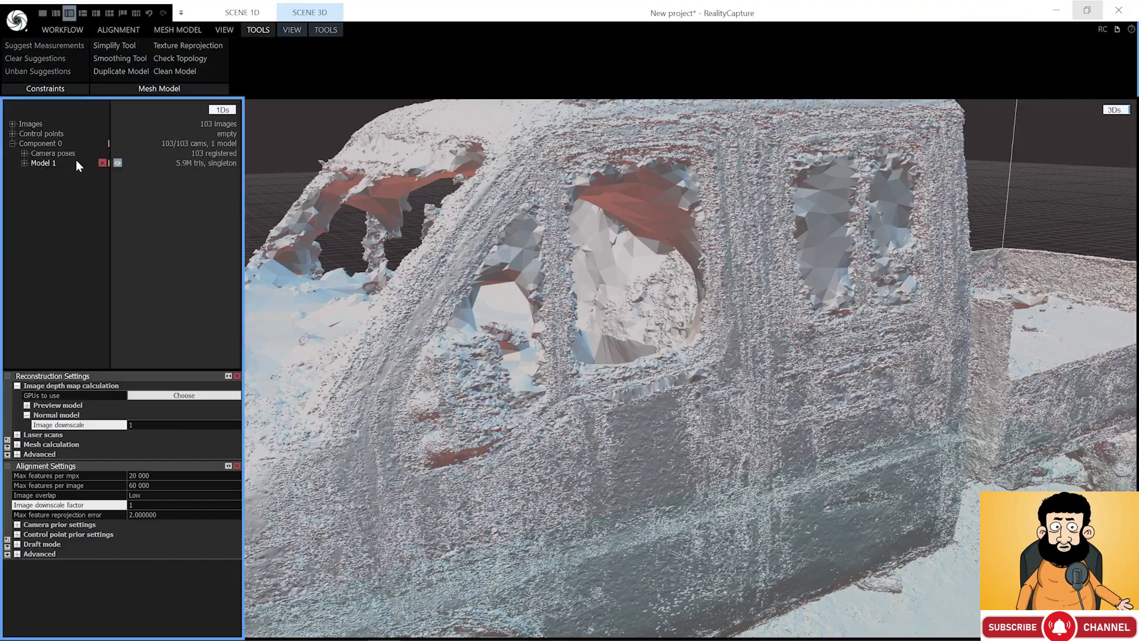
{"action": "left_click", "coordinate": [313, 34]}
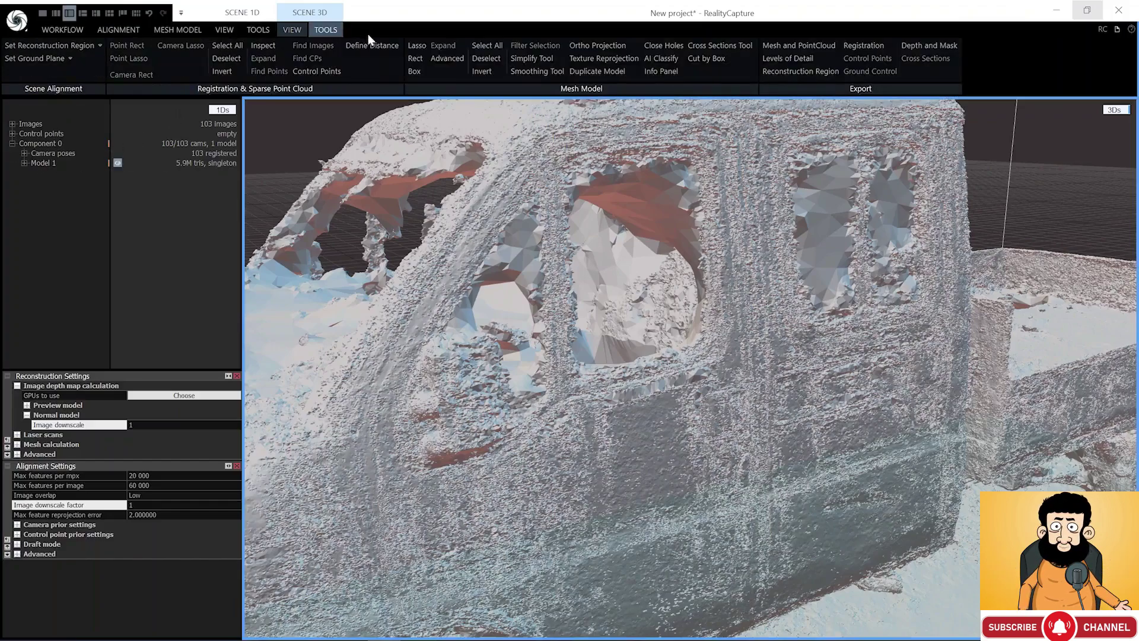
{"action": "left_click", "coordinate": [536, 72]}
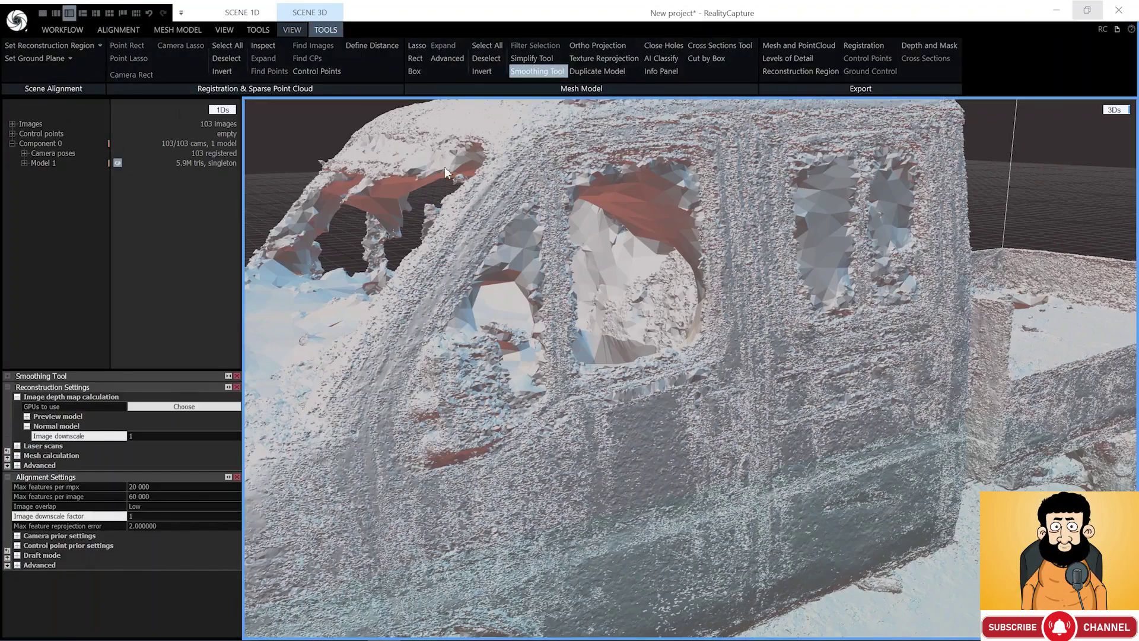
{"action": "left_click", "coordinate": [236, 387]}
{"action": "left_click", "coordinate": [237, 387]}
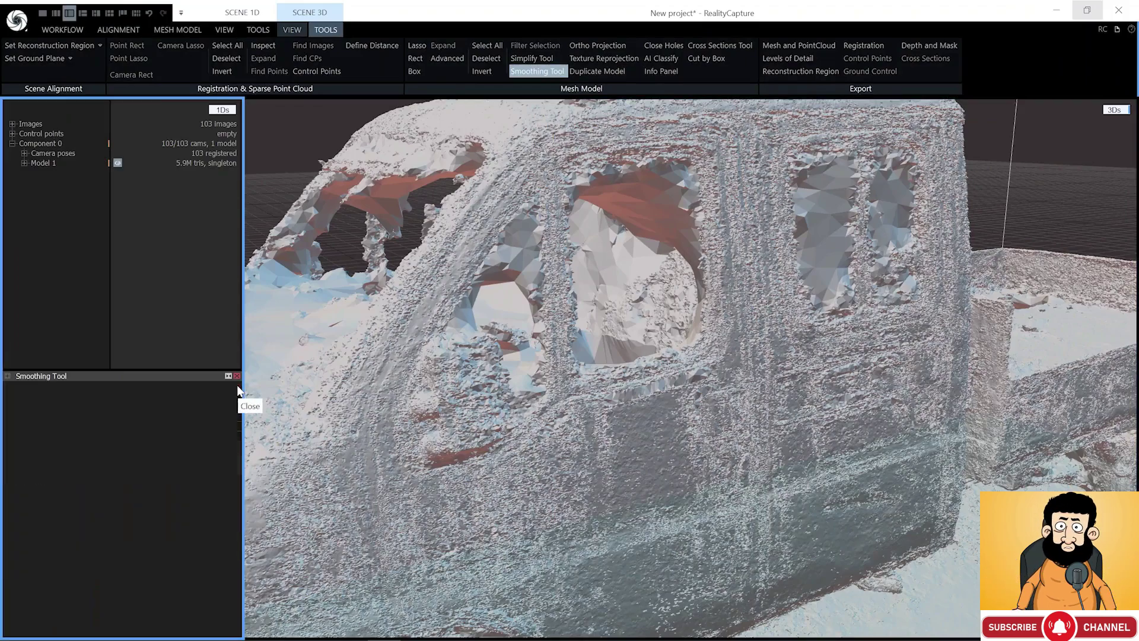
Smooth the whole van mesh with noise removal, style All, weight 0.5 and 5 iterations
{"action": "left_click", "coordinate": [8, 376]}
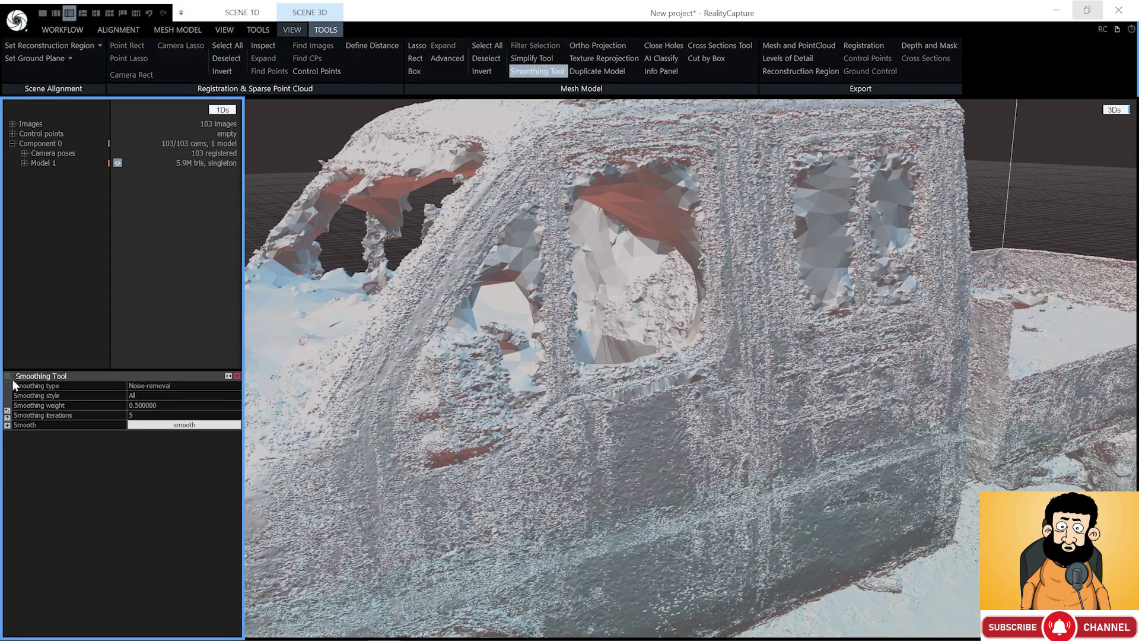
{"action": "left_click", "coordinate": [215, 387]}
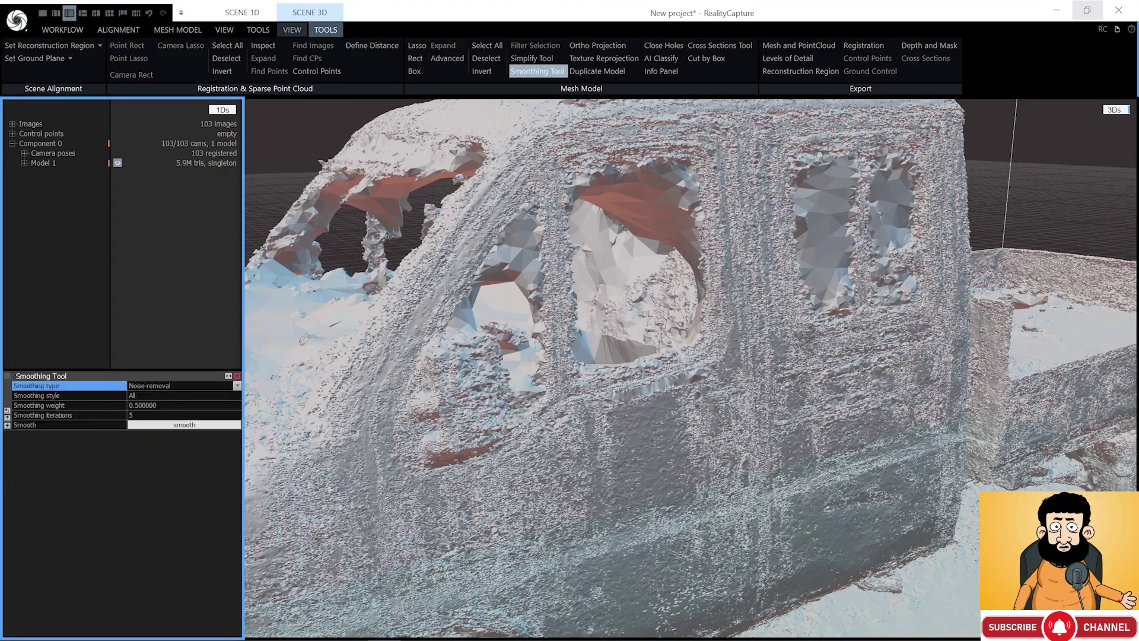
{"action": "left_click", "coordinate": [237, 386]}
{"action": "left_click", "coordinate": [230, 395]}
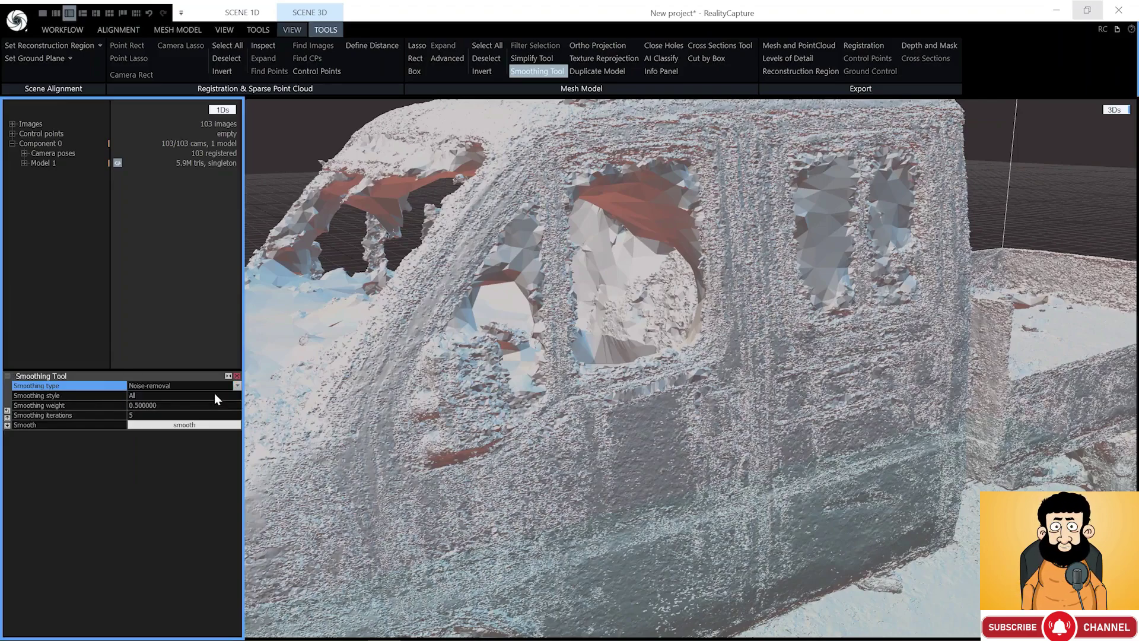
{"action": "left_click", "coordinate": [193, 414]}
{"action": "left_click", "coordinate": [190, 424]}
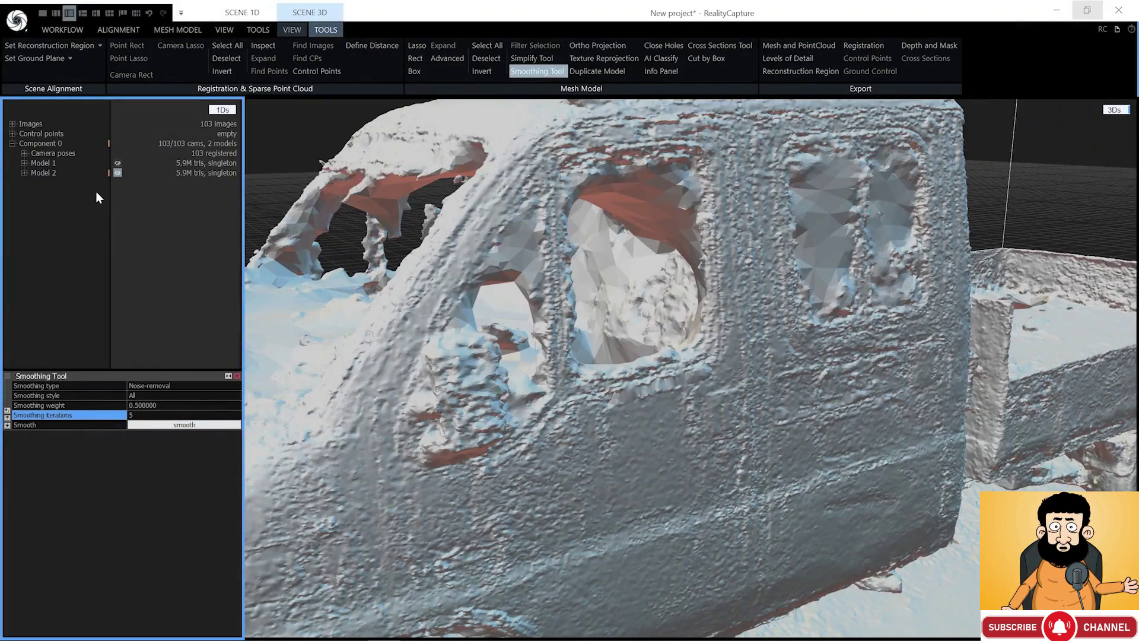
Compare the original van model with its smoothed copy and delete the smoothed copy
{"action": "left_click", "coordinate": [66, 164]}
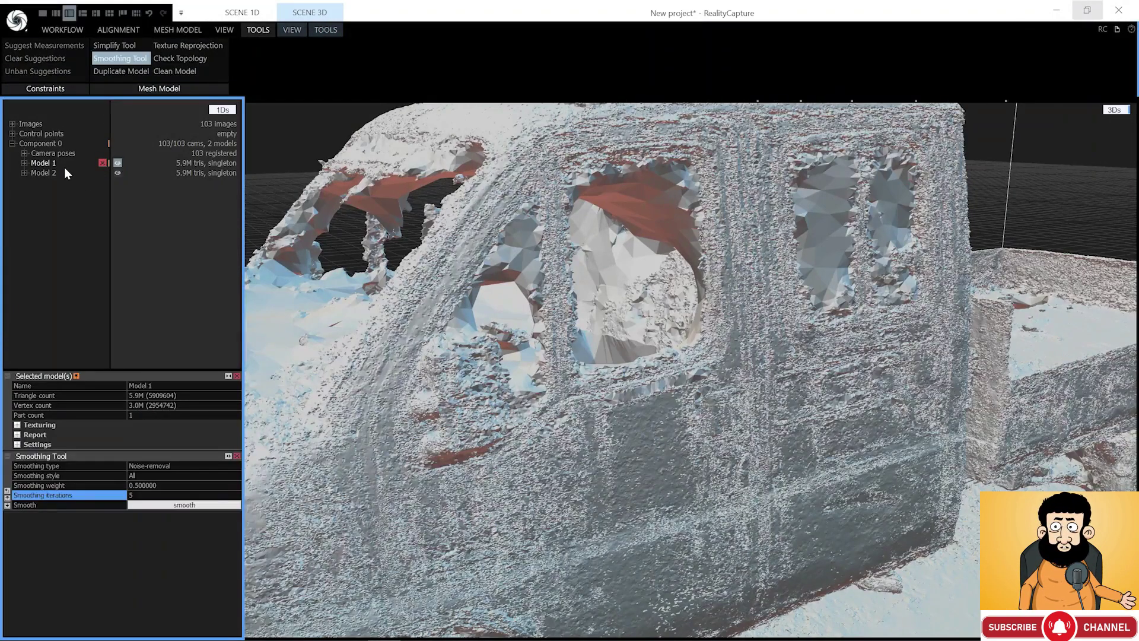
{"action": "left_click", "coordinate": [63, 172]}
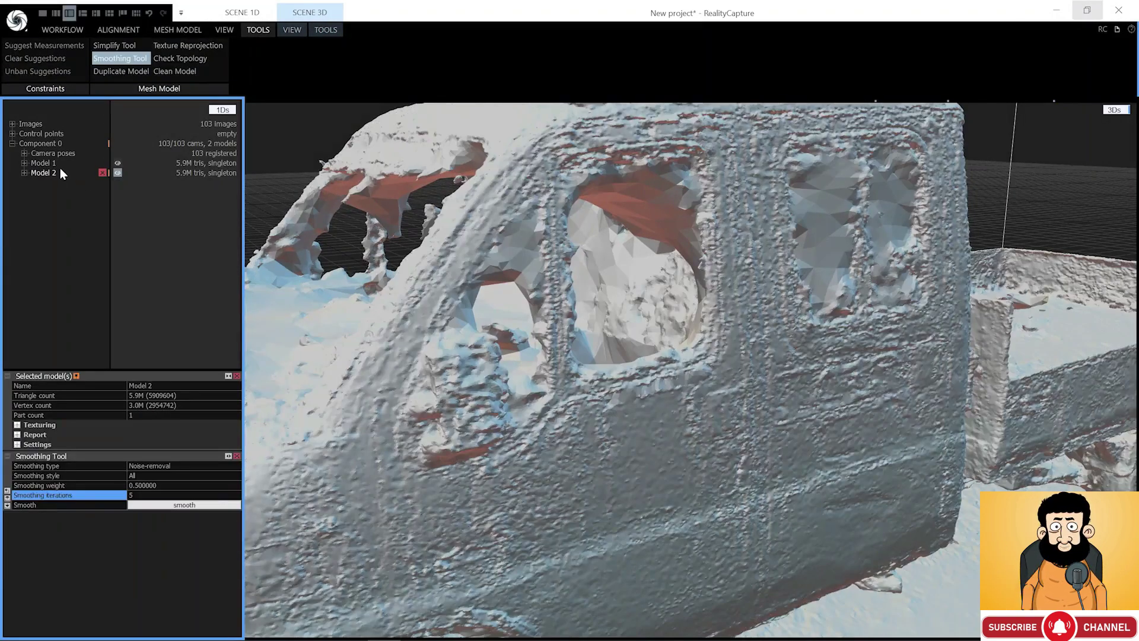
{"action": "left_click", "coordinate": [54, 163]}
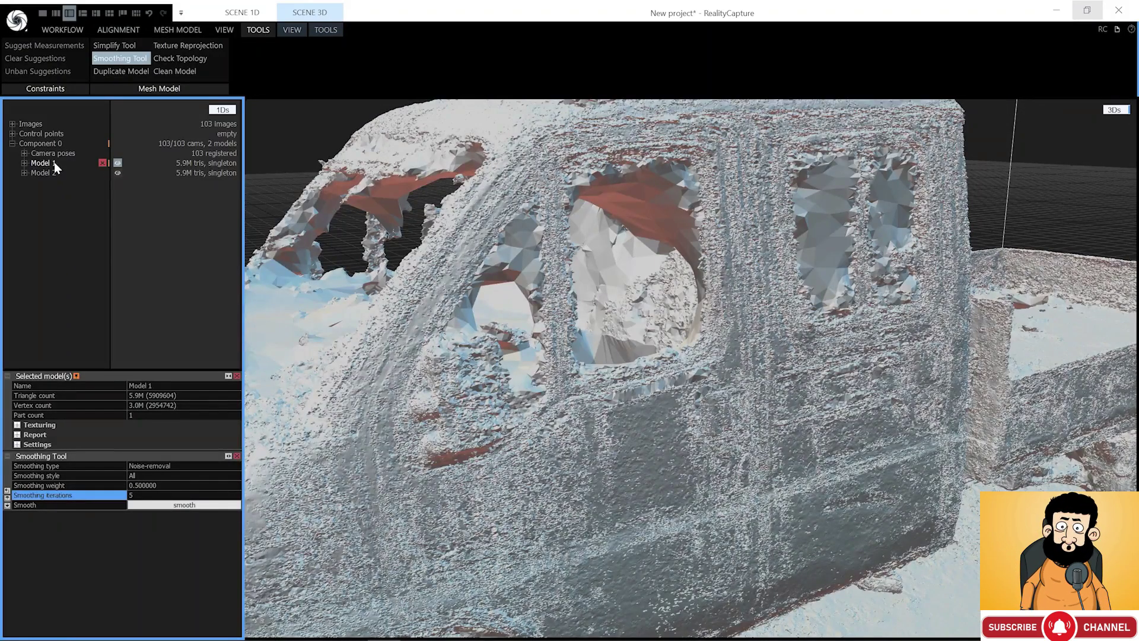
{"action": "left_click", "coordinate": [102, 173]}
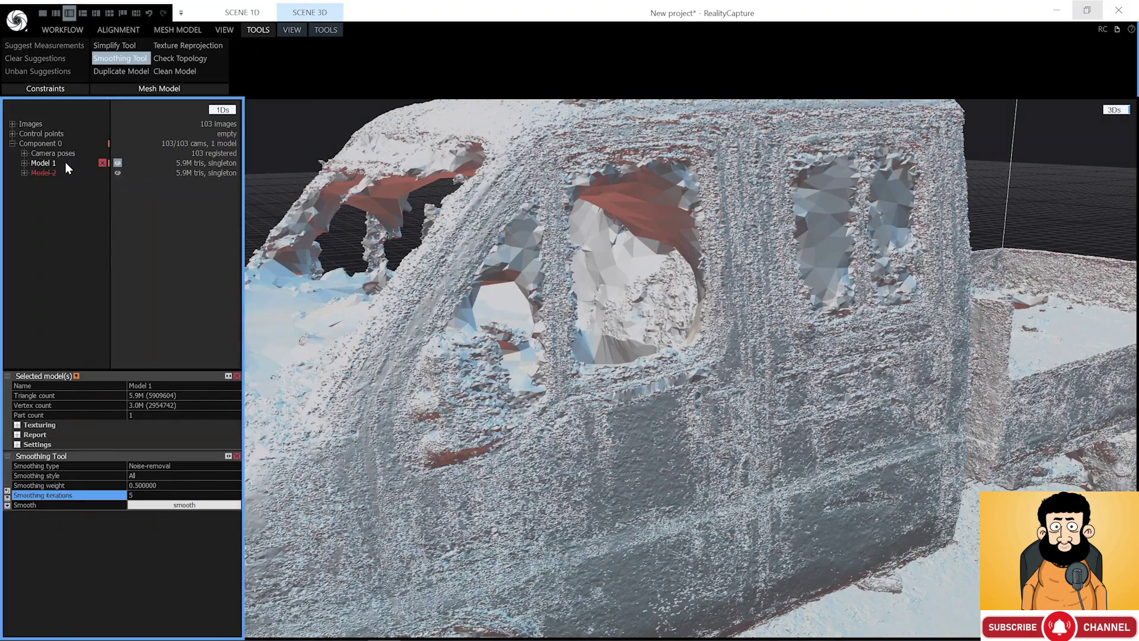
Rename the original van model to car_HP and close the Smoothing Tool
{"action": "left_click", "coordinate": [150, 386]}
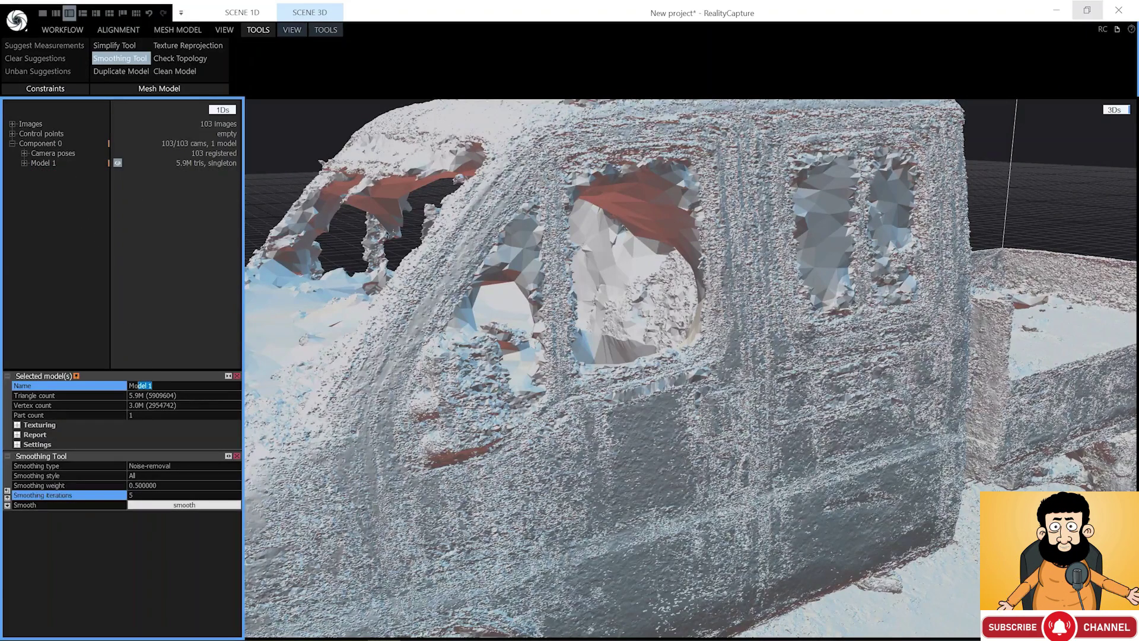
{"action": "type", "text": "car"}
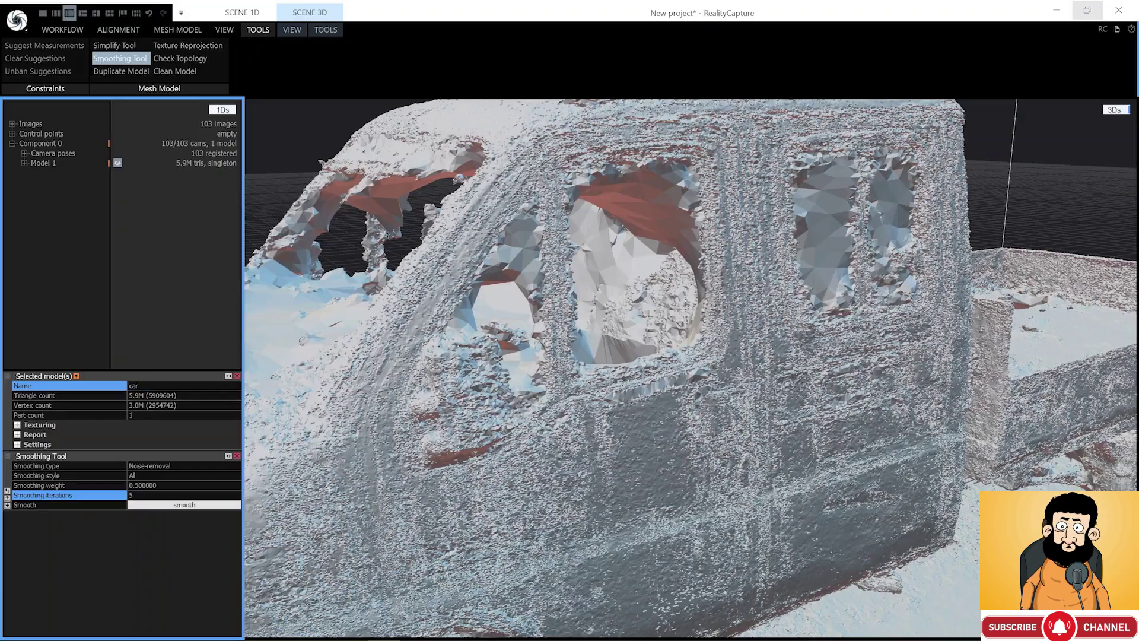
{"action": "key", "text": "Return"}
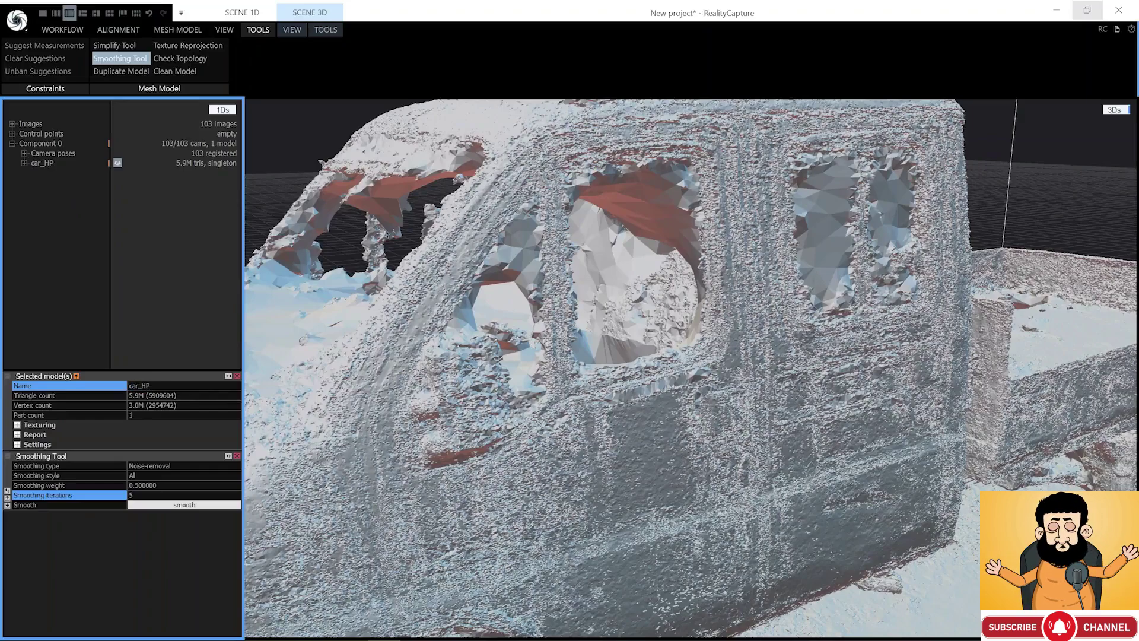
{"action": "left_click", "coordinate": [149, 59]}
Check the image downscale in the color and texture settings and colorize the car_HP model
{"action": "left_click", "coordinate": [172, 29]}
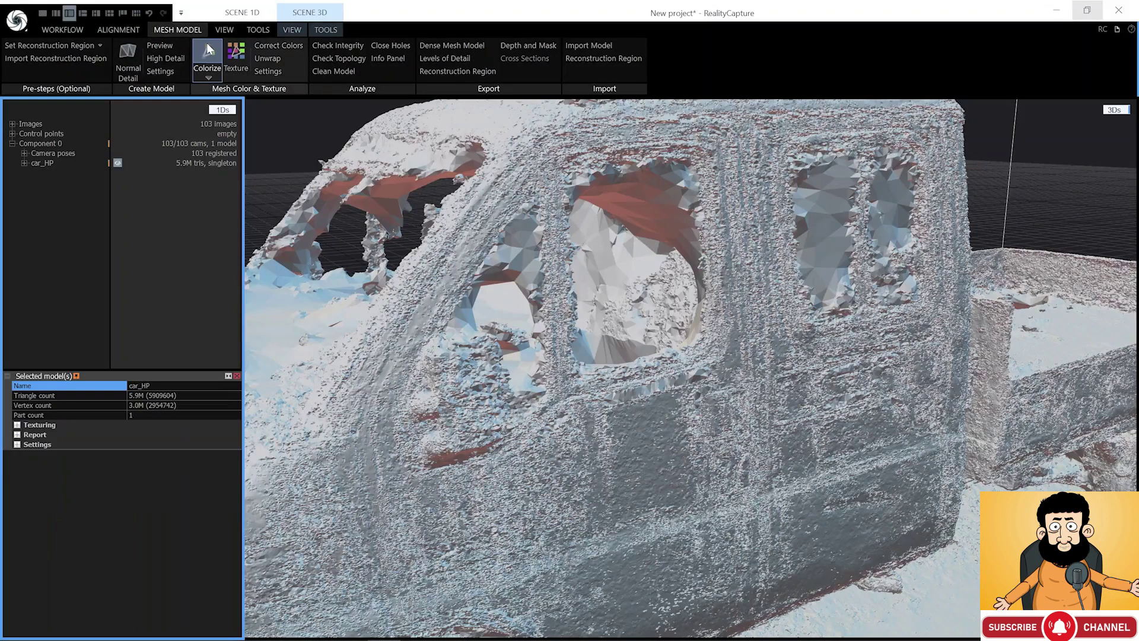
{"action": "left_click", "coordinate": [261, 71]}
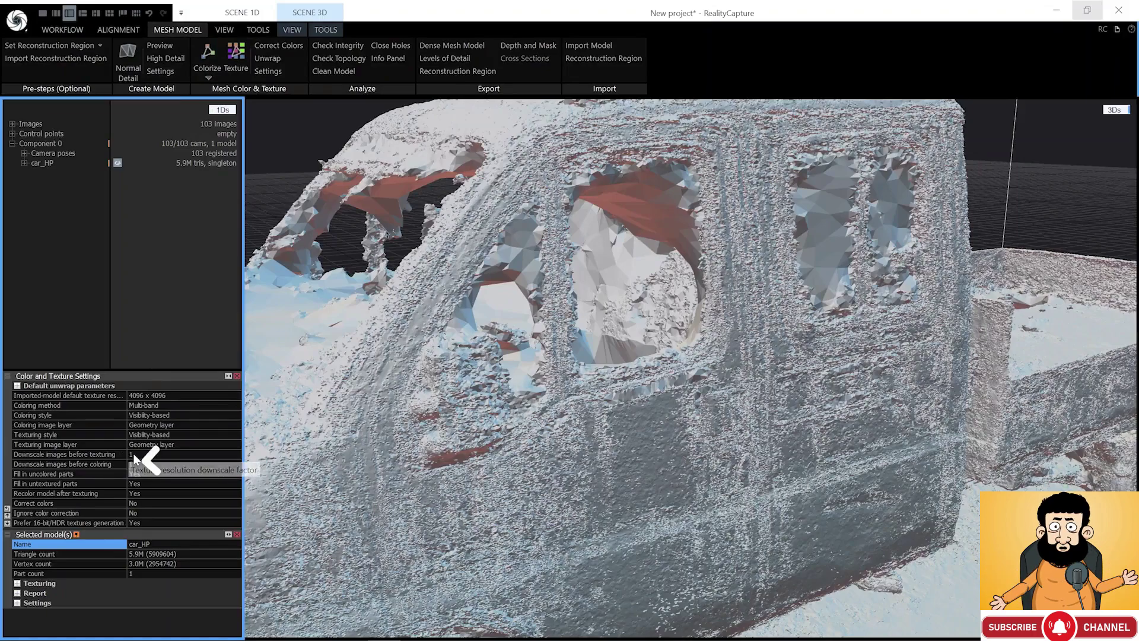
{"action": "left_click", "coordinate": [202, 63]}
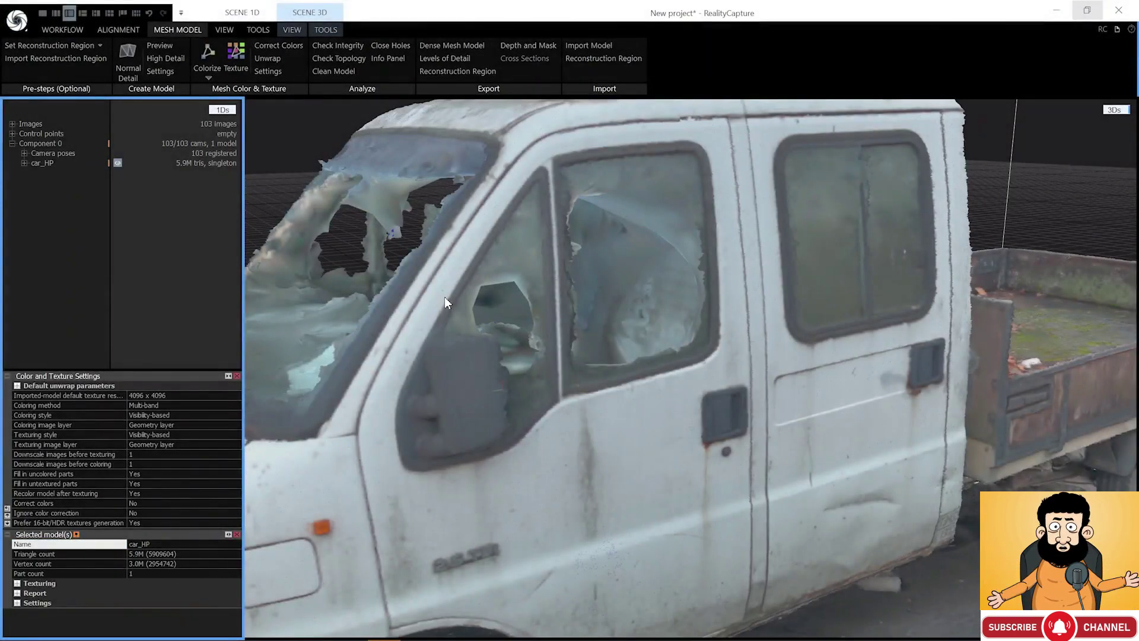
{"action": "scroll", "coordinate": [501, 309], "scroll_direction": "down", "scroll_amount": 5}
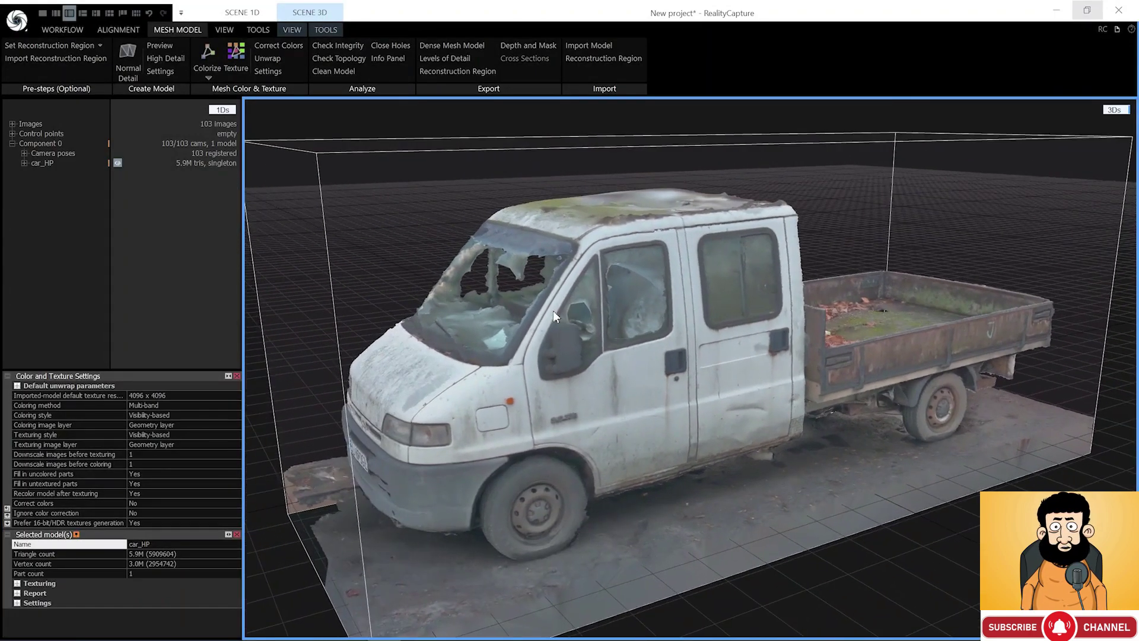
{"action": "left_click_drag", "start_coordinate": [553, 311], "coordinate": [573, 331]}
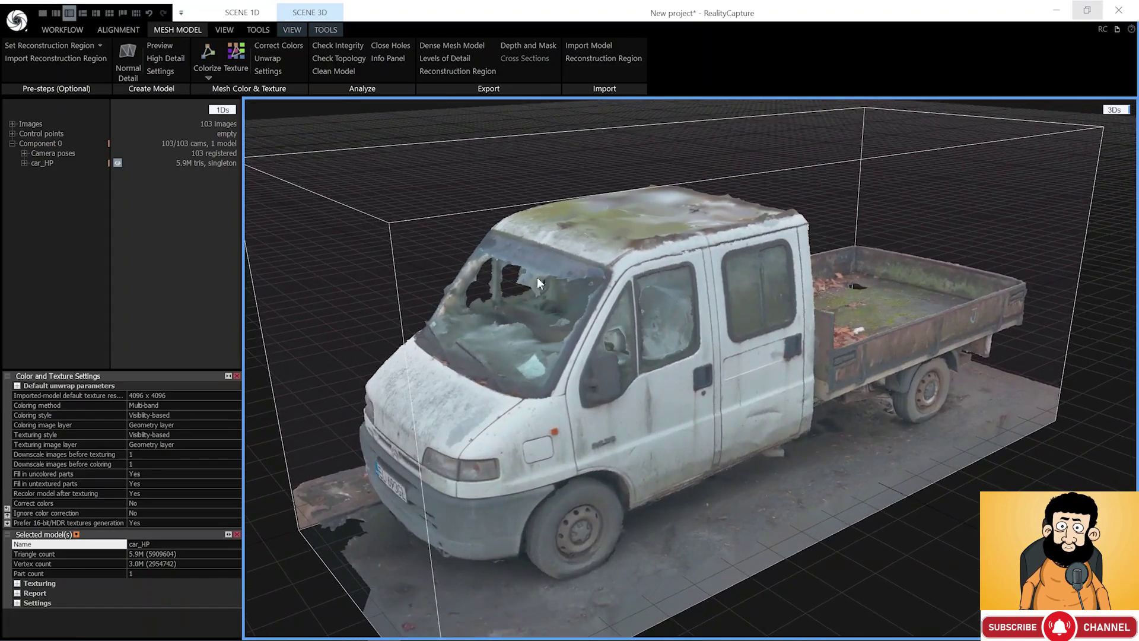
Simplify the car_HP model to an absolute target of 45 000 triangles
{"action": "left_click", "coordinate": [333, 27]}
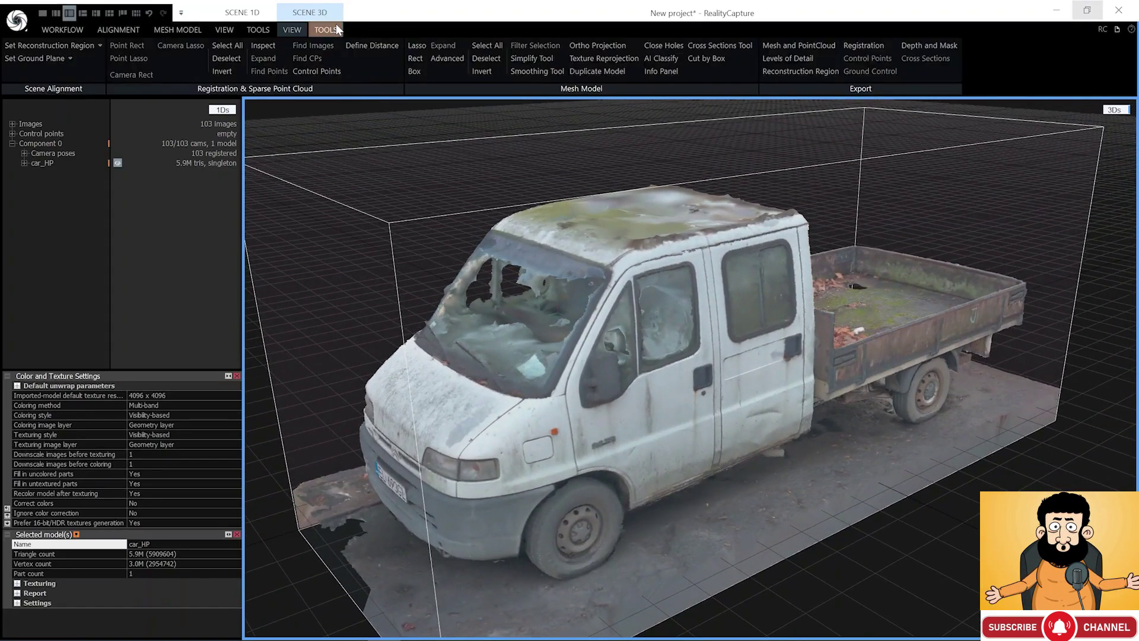
{"action": "left_click", "coordinate": [547, 60]}
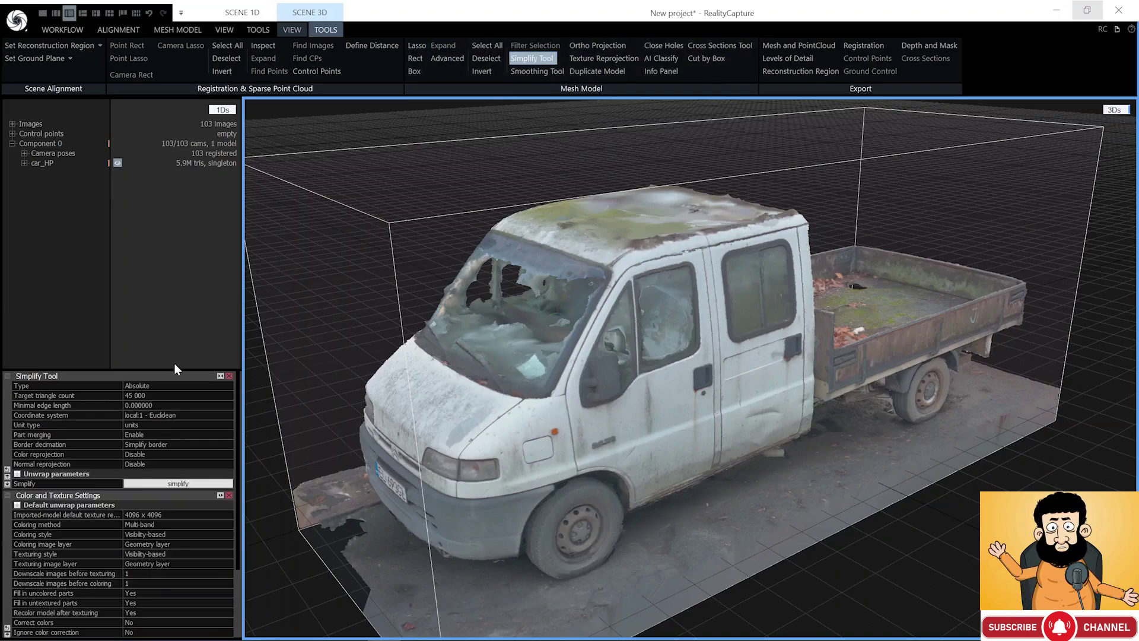
{"action": "left_click", "coordinate": [181, 484]}
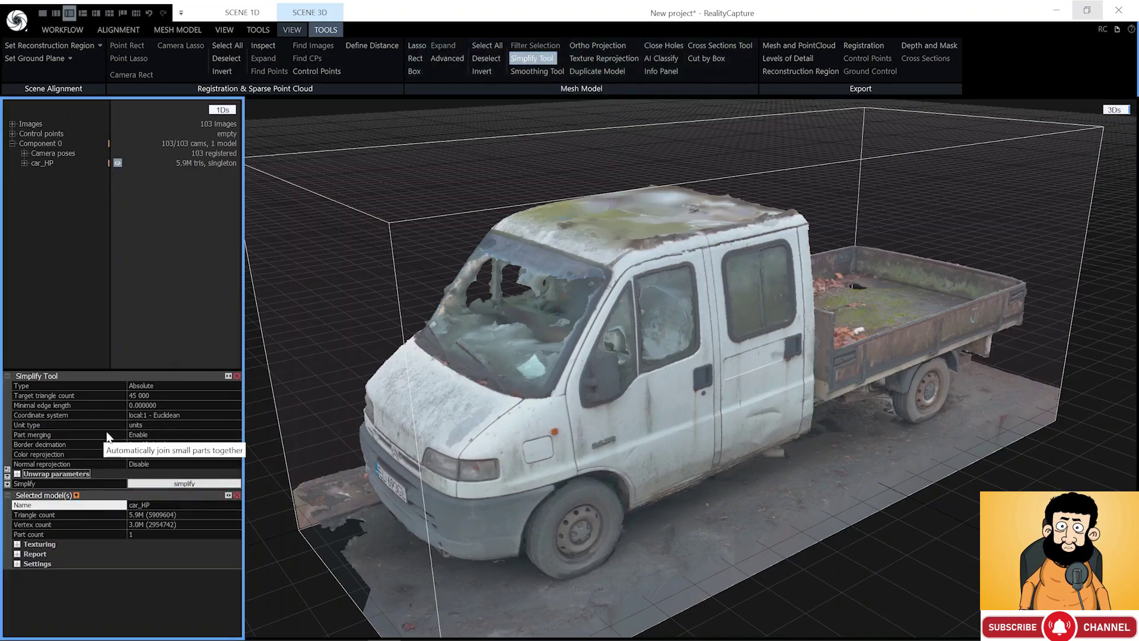
{"action": "left_click", "coordinate": [143, 394]}
{"action": "double_click", "coordinate": [146, 396]}
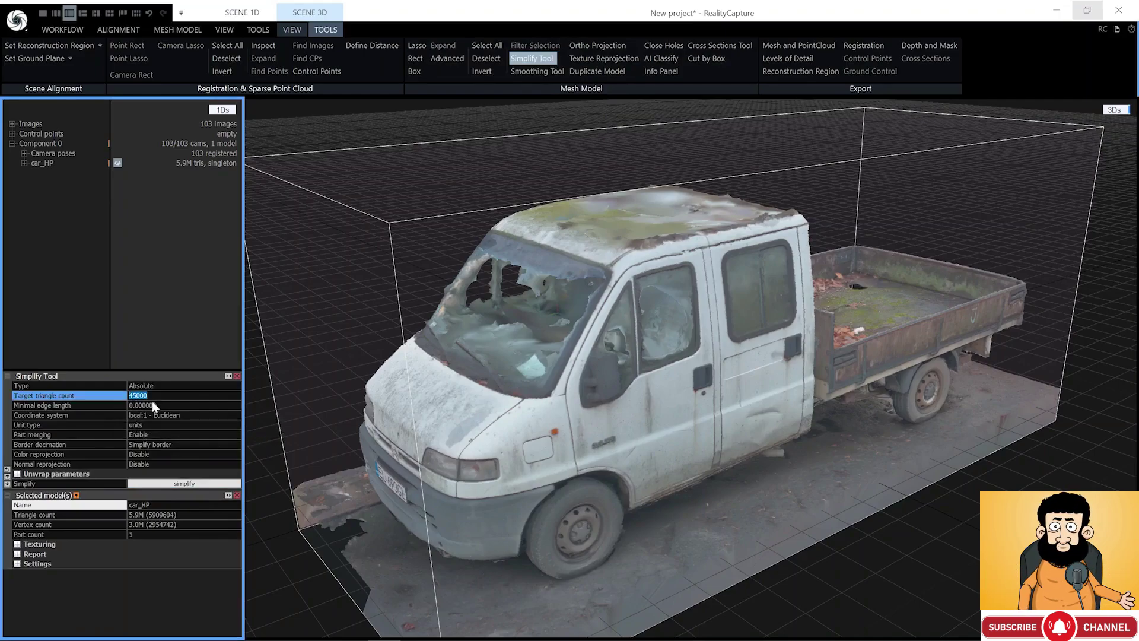
{"action": "left_click", "coordinate": [166, 482]}
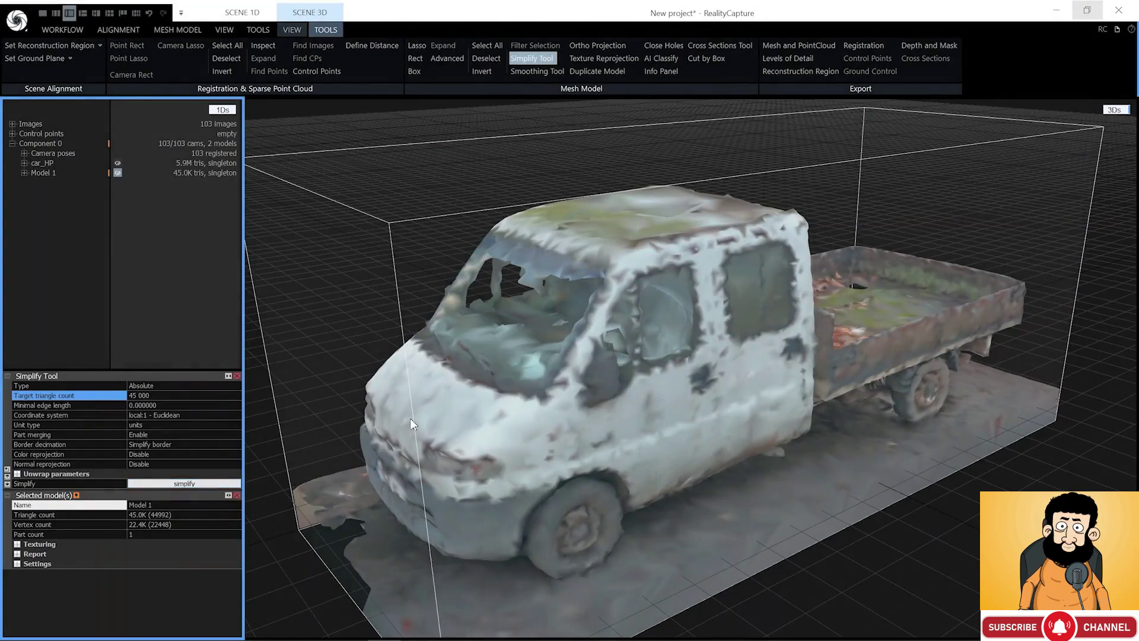
Open the Unwrap Tool's parameters for the simplified model and close the Simplify Tool and the selected-model properties
{"action": "left_click", "coordinate": [178, 30]}
{"action": "left_click", "coordinate": [265, 60]}
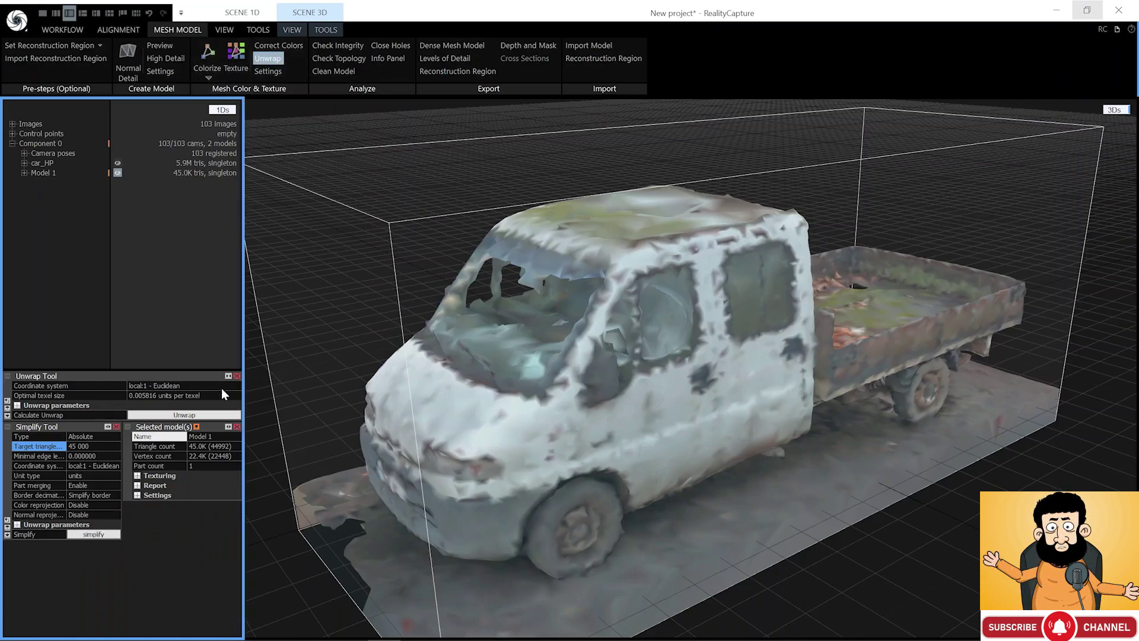
{"action": "left_click", "coordinate": [237, 427]}
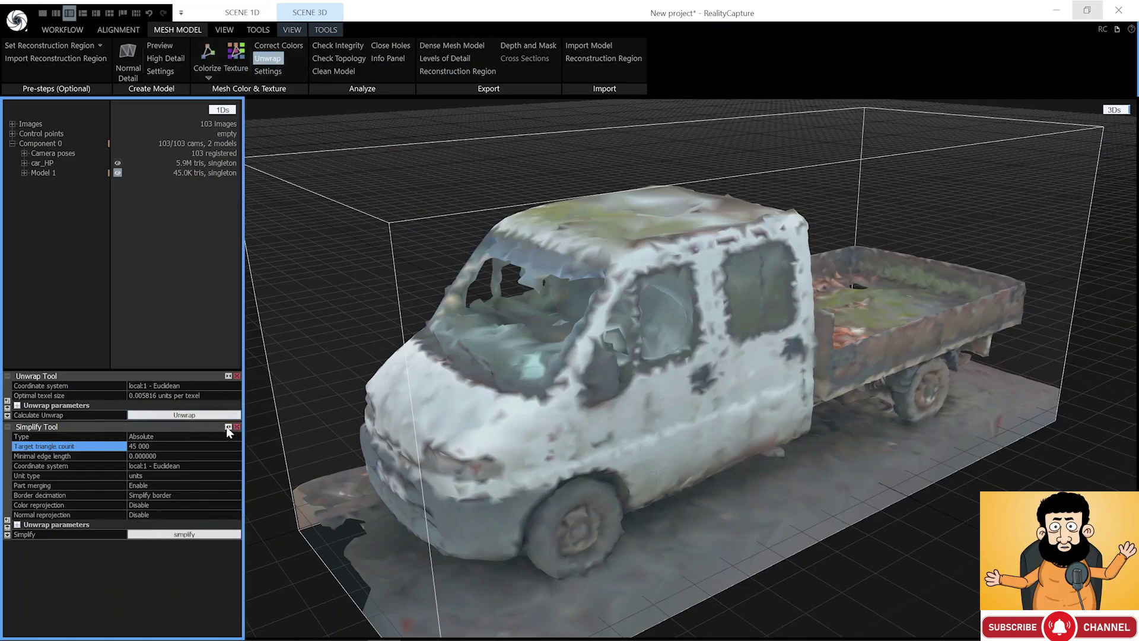
{"action": "left_click", "coordinate": [236, 426]}
{"action": "left_click", "coordinate": [17, 405]}
Unwrap the simplified model at 4096 x 4096 with a large triangle removal threshold of 100 and fill its textures with a checkerboard
{"action": "left_click", "coordinate": [178, 426]}
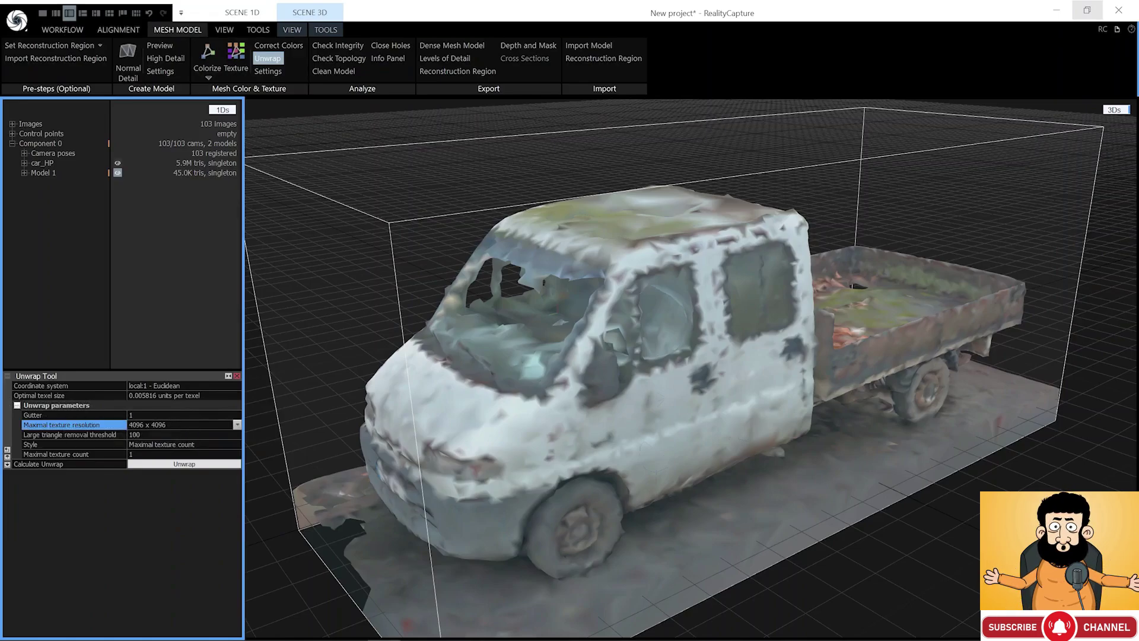
{"action": "left_click", "coordinate": [154, 436]}
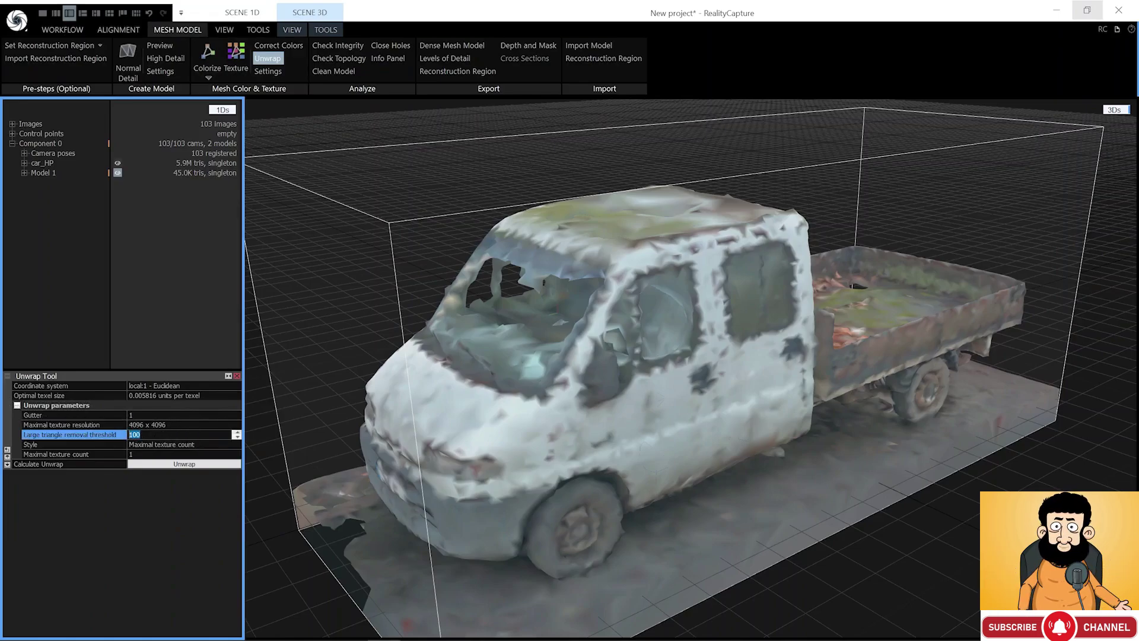
{"action": "type", "text": "10"}
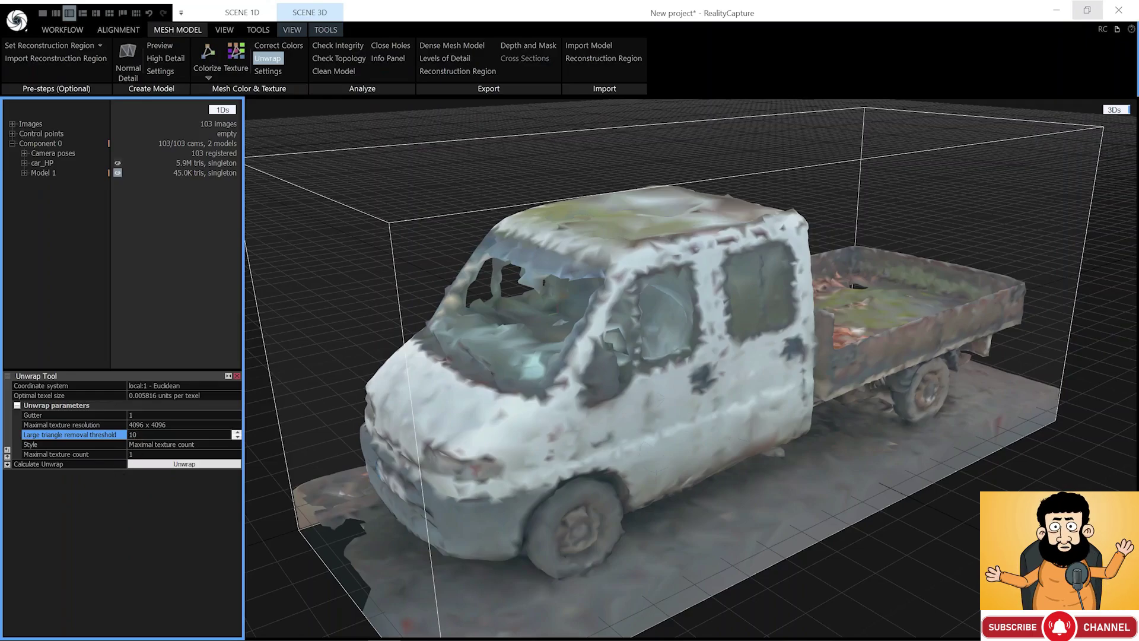
{"action": "type", "text": "0"}
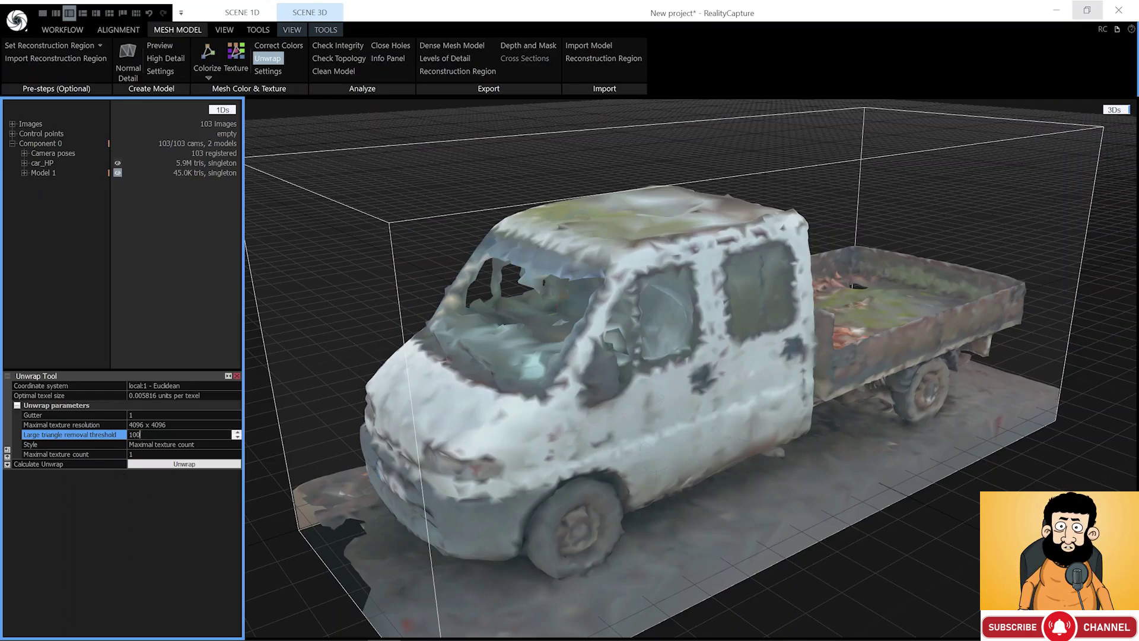
{"action": "left_click", "coordinate": [156, 465]}
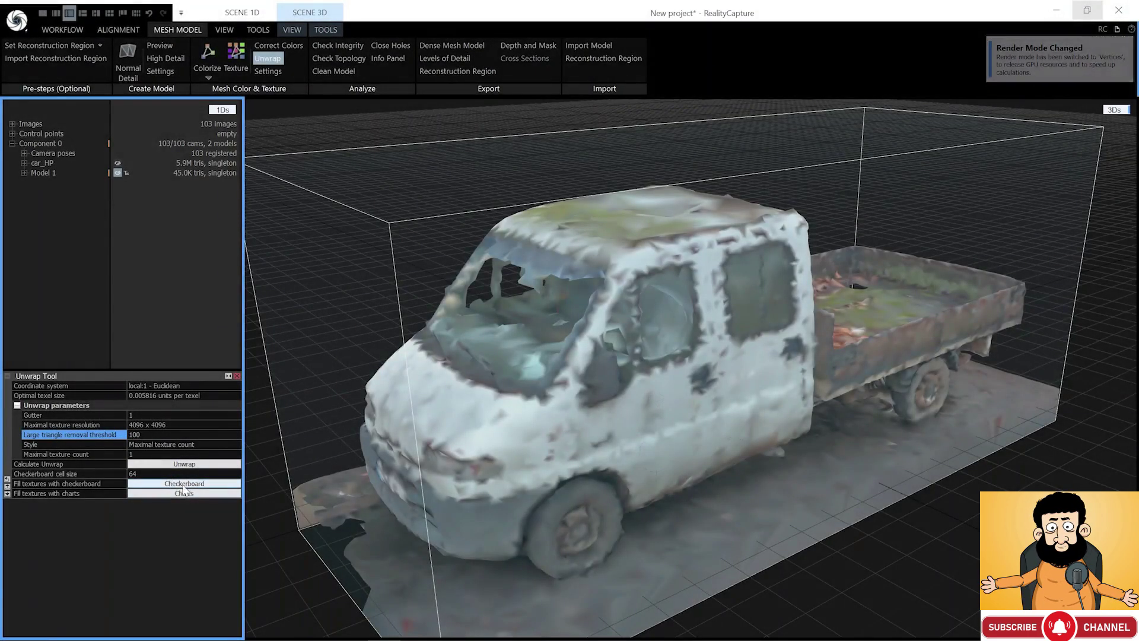
{"action": "left_click", "coordinate": [183, 484]}
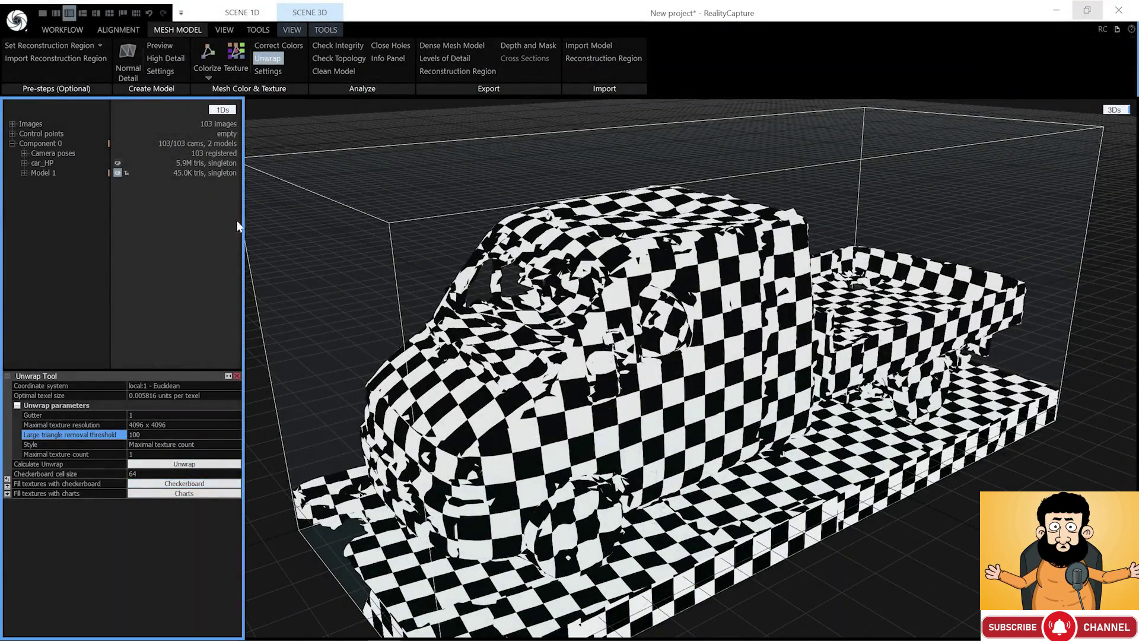
{"action": "left_click", "coordinate": [267, 59]}
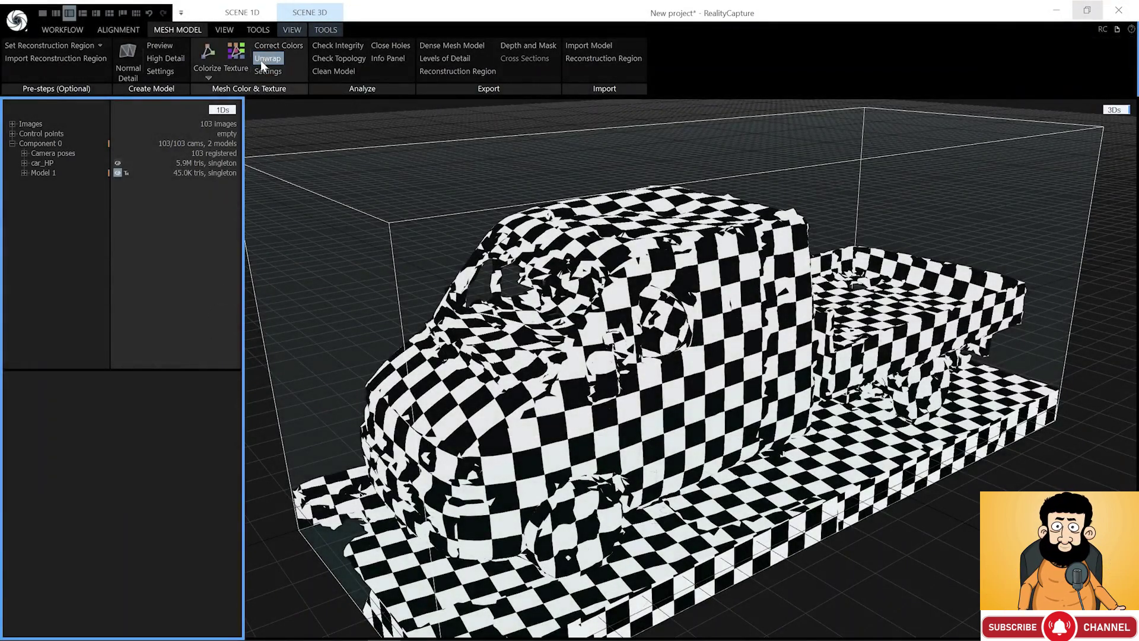
Check the color and texture settings, collapse the default unwrap parameters, and calculate the simplified model's texture
{"action": "left_click", "coordinate": [262, 72]}
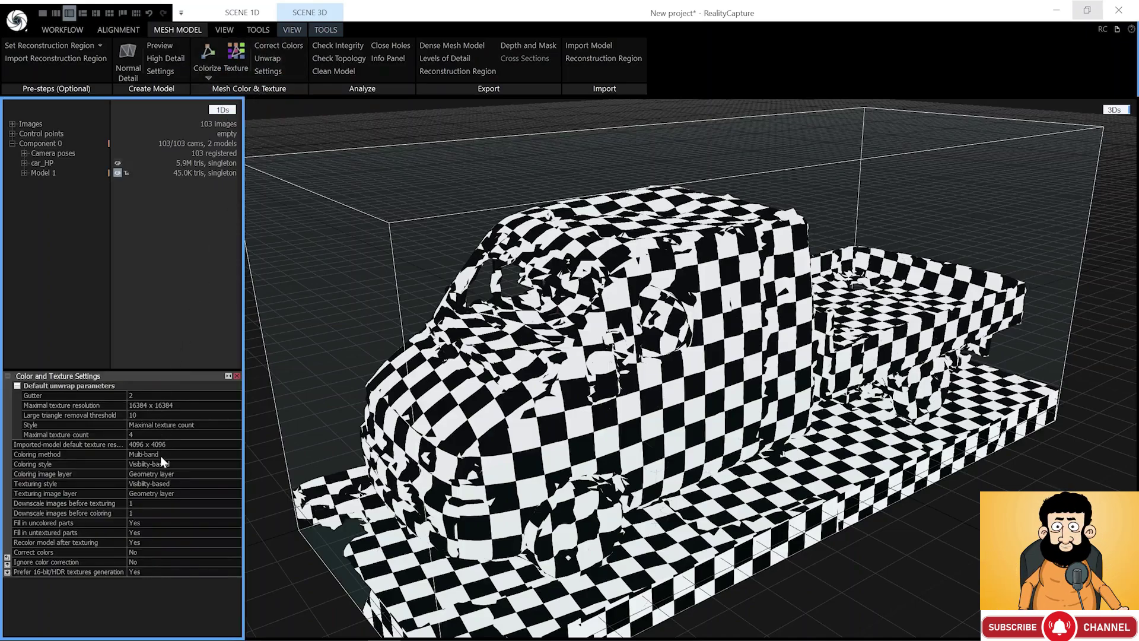
{"action": "left_click", "coordinate": [65, 385]}
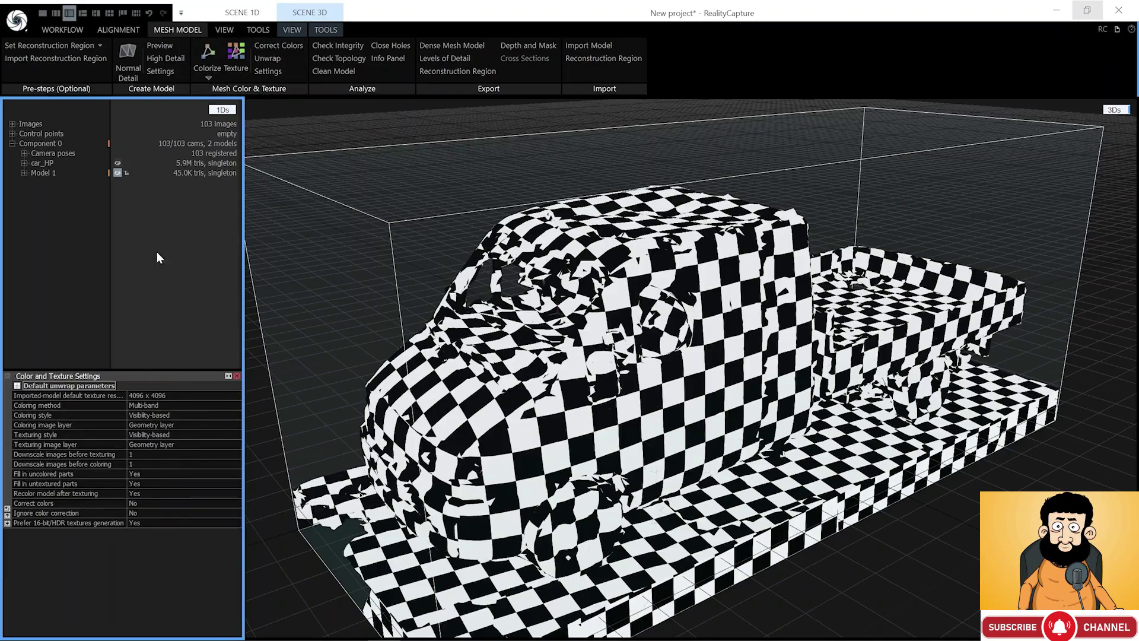
{"action": "left_click", "coordinate": [232, 54]}
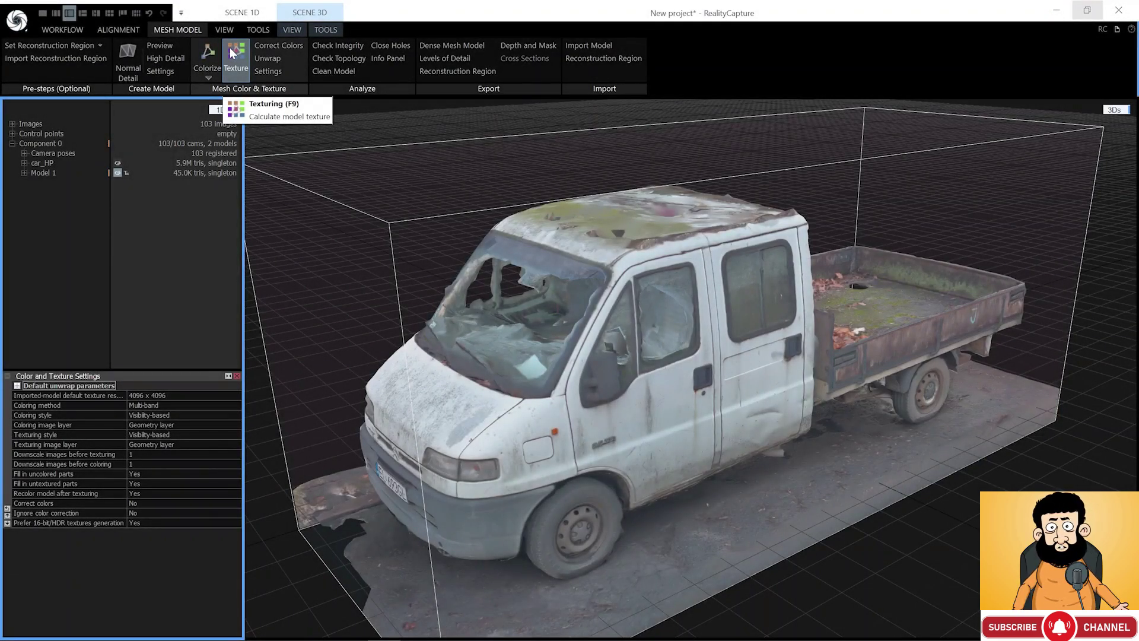
Rename the textured 45 000-triangle model to car_proxy
{"action": "left_click", "coordinate": [80, 172]}
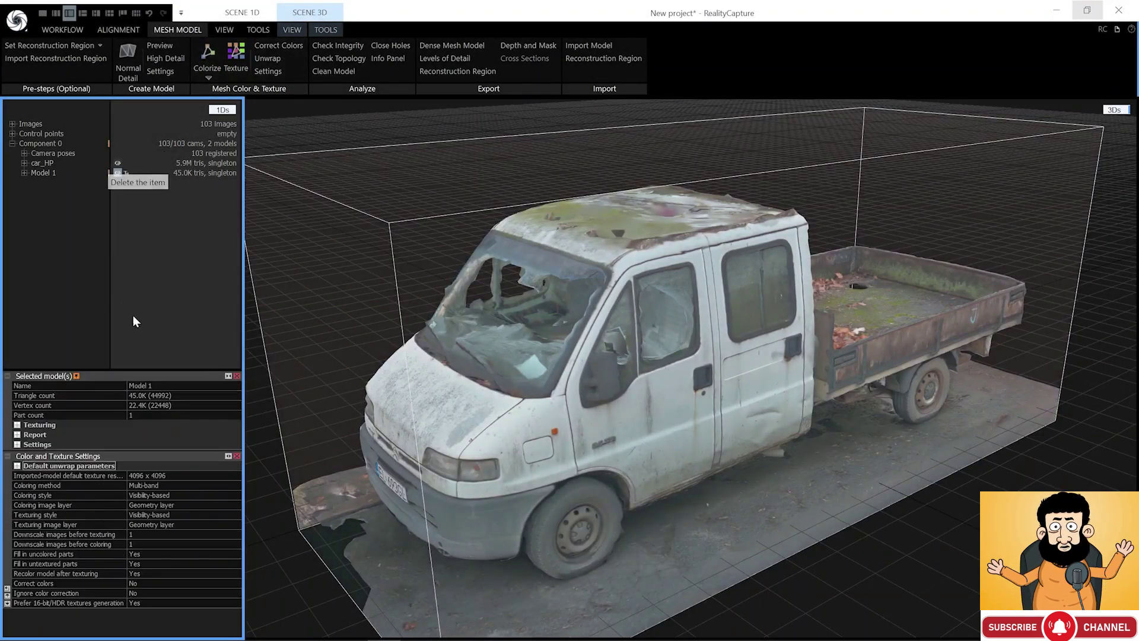
{"action": "left_click", "coordinate": [140, 385]}
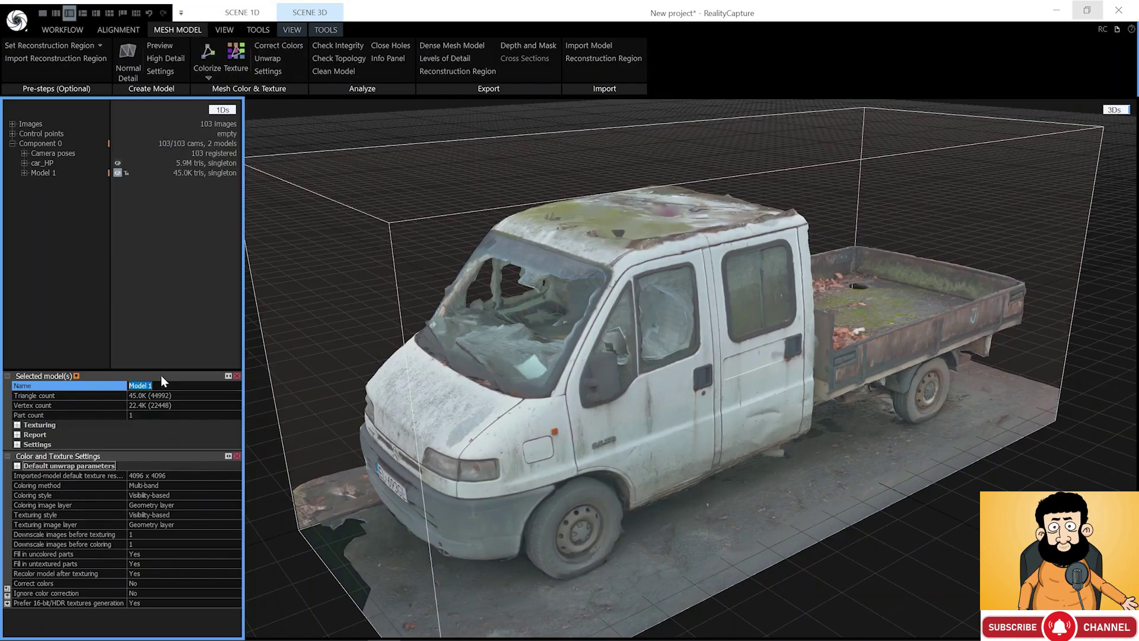
{"action": "type", "text": "car_proxy"}
{"action": "key", "text": "Return"}
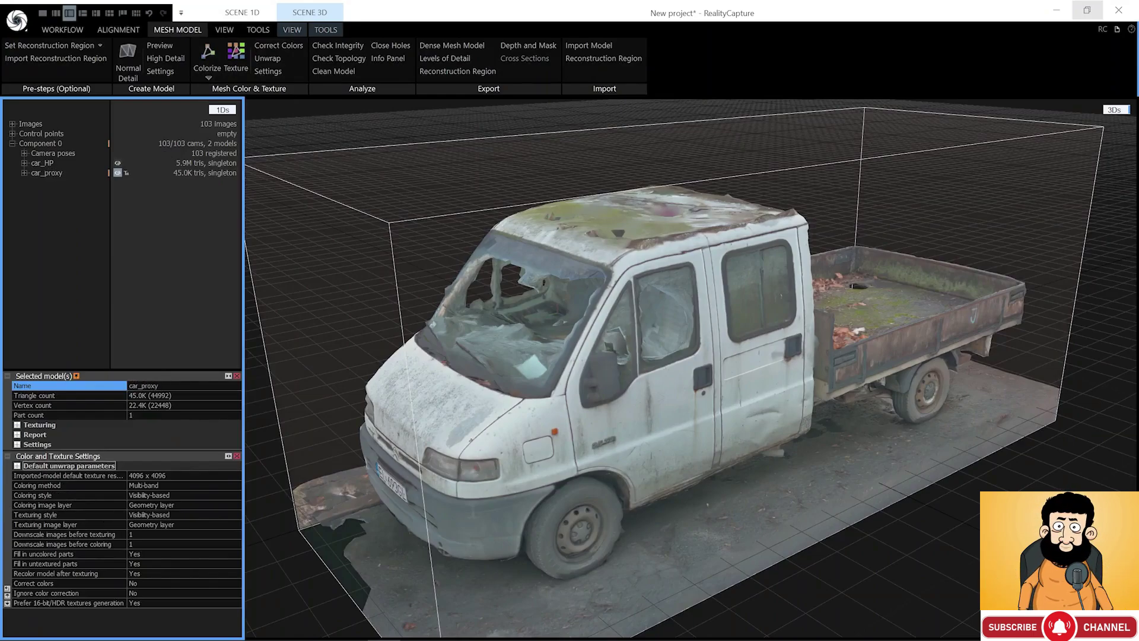
Compare the car_proxy model in the Solid and Sweet scene render modes
{"action": "left_click", "coordinate": [292, 29]}
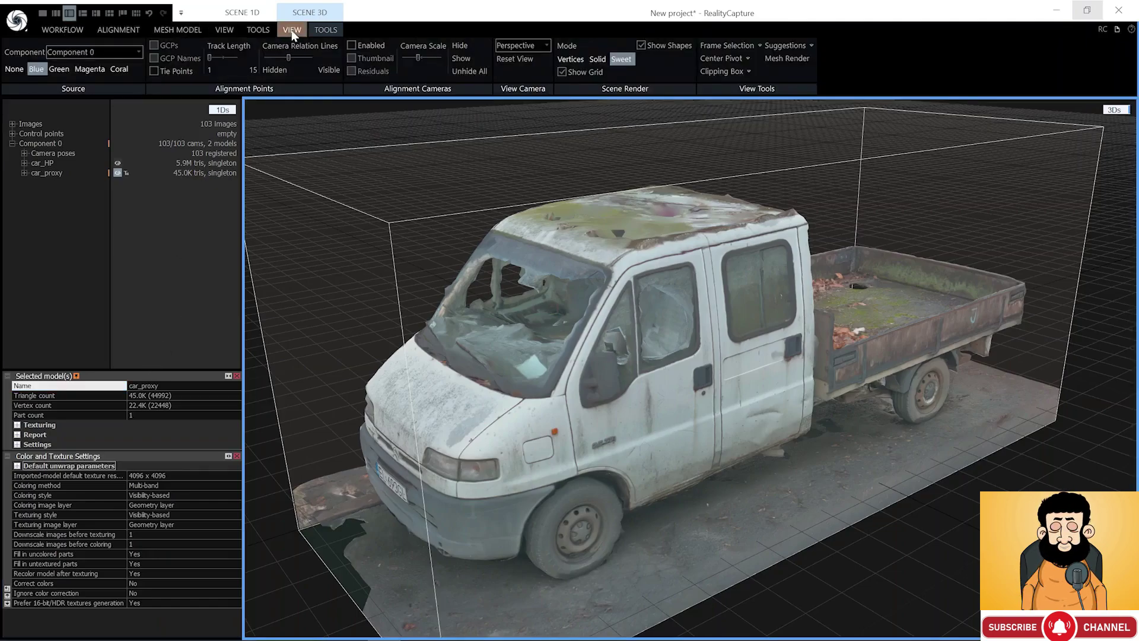
{"action": "left_click", "coordinate": [596, 60]}
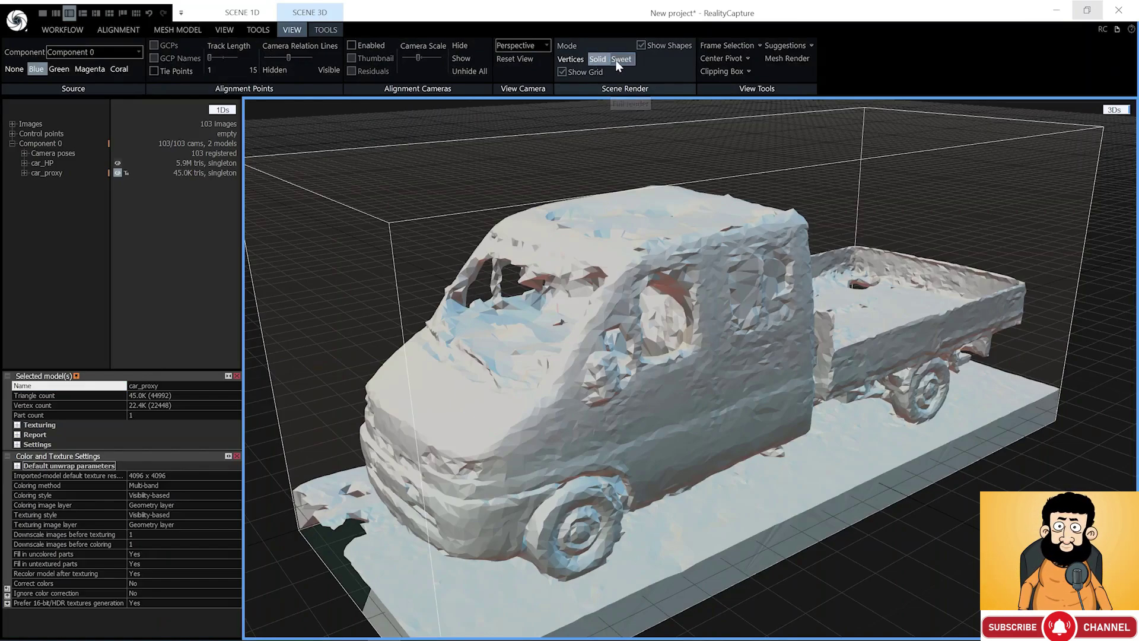
{"action": "left_click", "coordinate": [619, 60]}
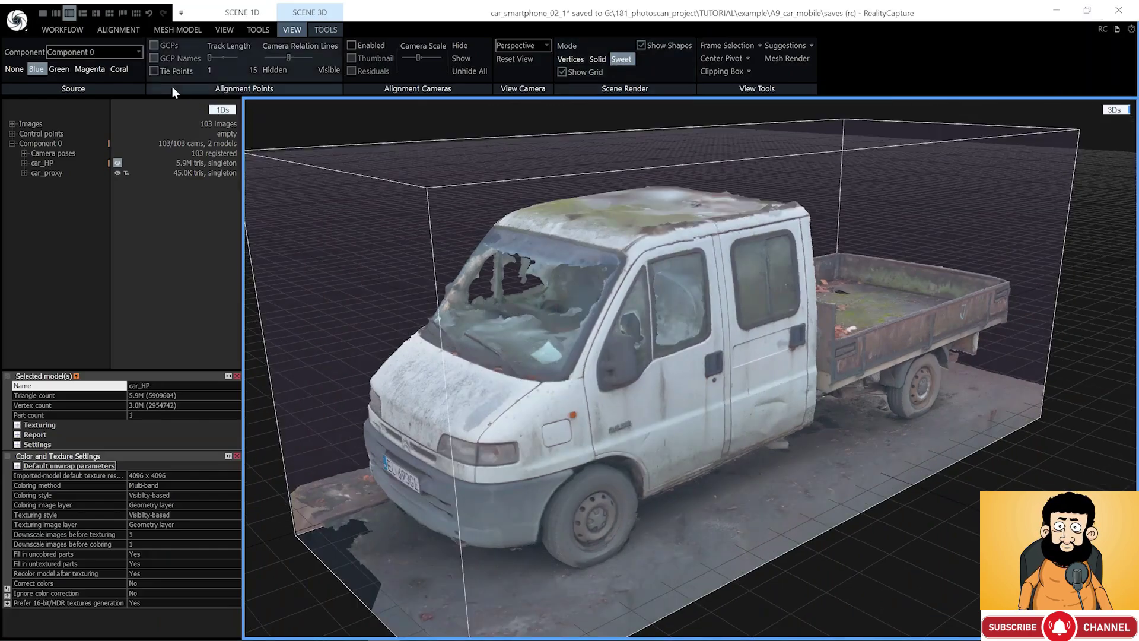
Save the project and choose Autodesk's FBX format for exporting the car_HP model
{"action": "left_click", "coordinate": [16, 24]}
{"action": "left_click", "coordinate": [37, 105]}
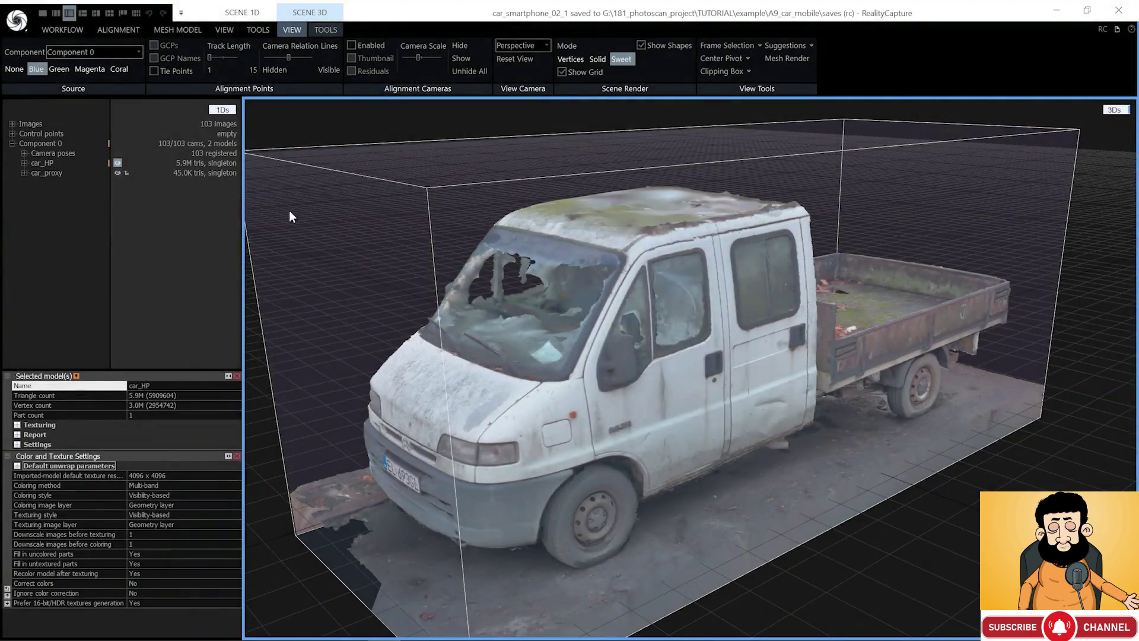
{"action": "left_click", "coordinate": [71, 29]}
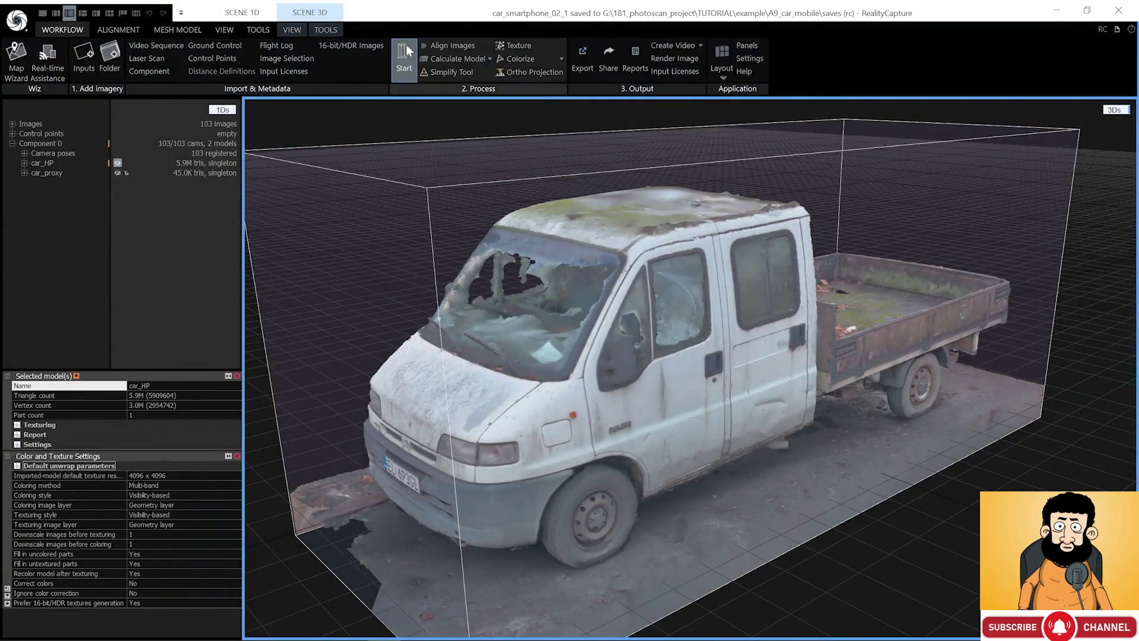
{"action": "left_click", "coordinate": [579, 61]}
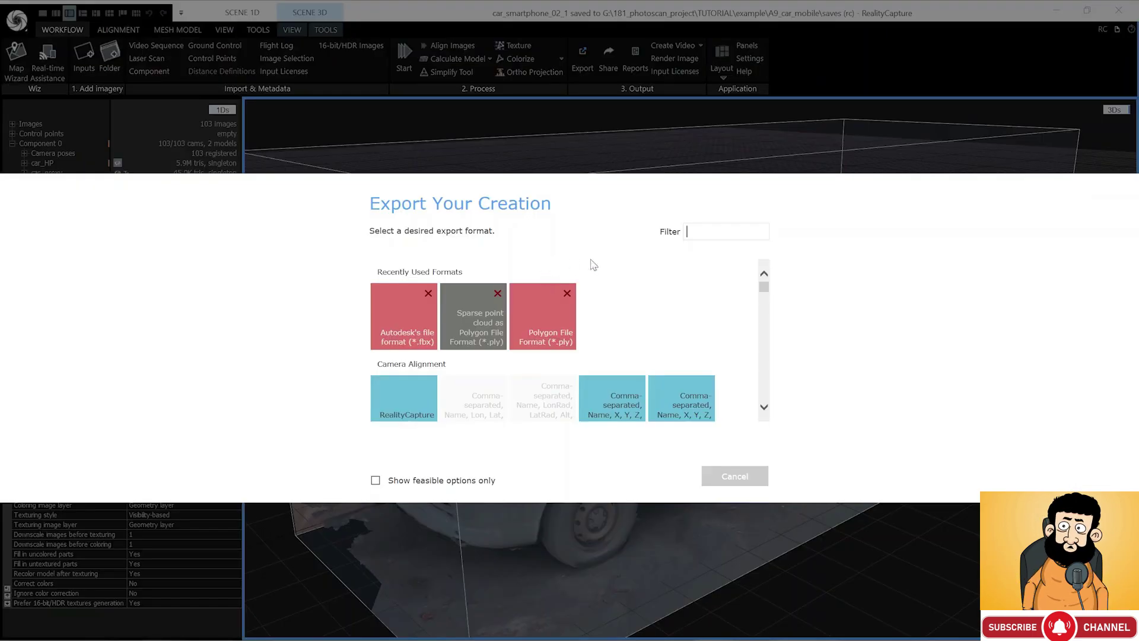
{"action": "mouse_move", "coordinate": [765, 288]}
{"action": "left_mouse_down"}
{"action": "mouse_move", "coordinate": [766, 309]}
{"action": "mouse_move", "coordinate": [768, 279]}
{"action": "left_mouse_up"}
{"action": "left_click", "coordinate": [750, 237]}
{"action": "type", "text": "fbx"}
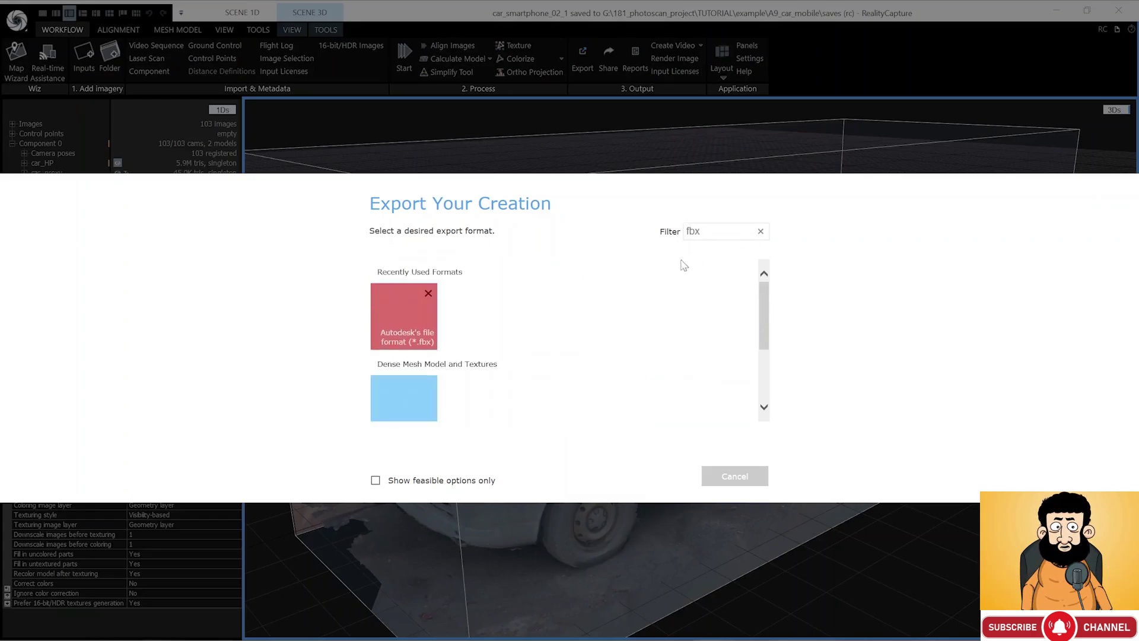
{"action": "left_click", "coordinate": [413, 338]}
Create a 01_highpoly folder inside the export folder and save the FBX there as car_highpoly_01
{"action": "type", "text": "01_highpoly"}
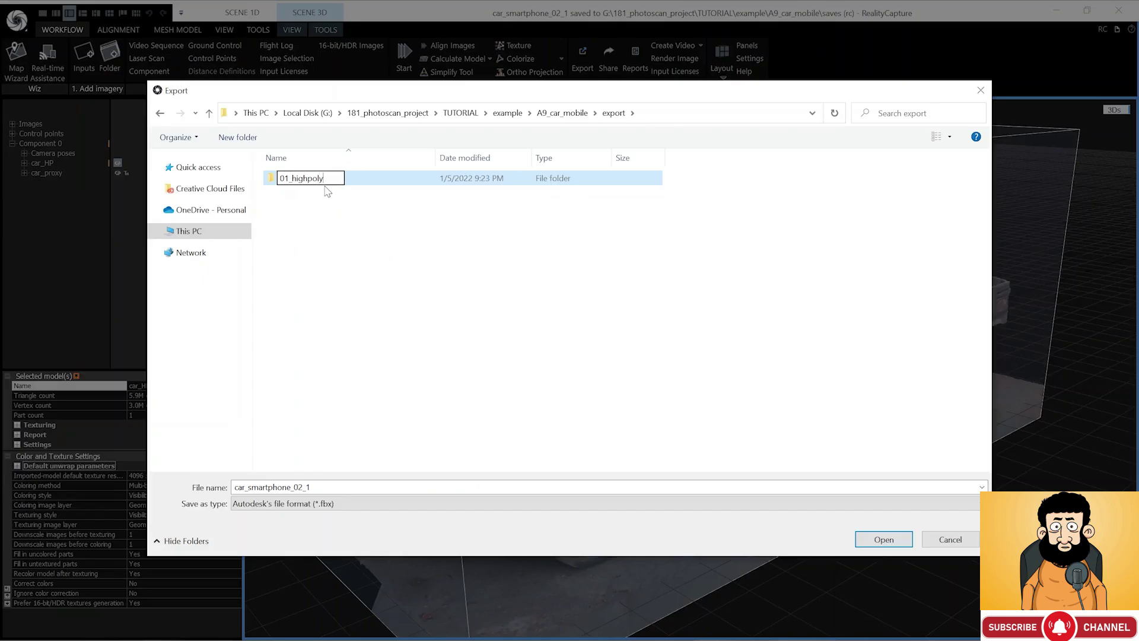
{"action": "key", "text": "Return"}
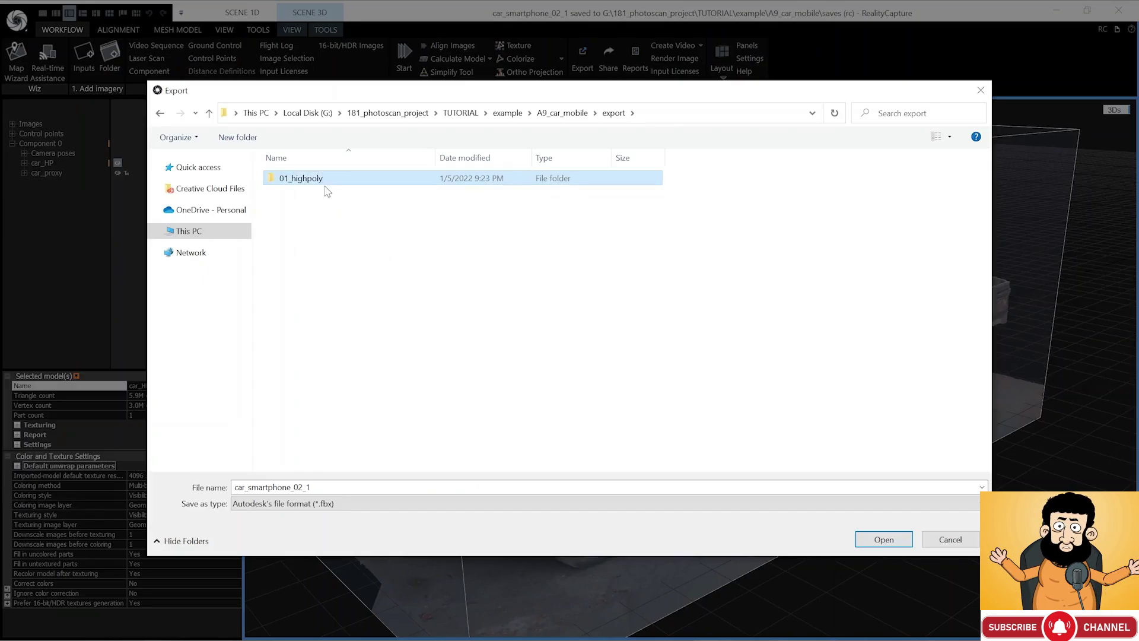
{"action": "double_click", "coordinate": [325, 187]}
{"action": "type", "text": "ca"}
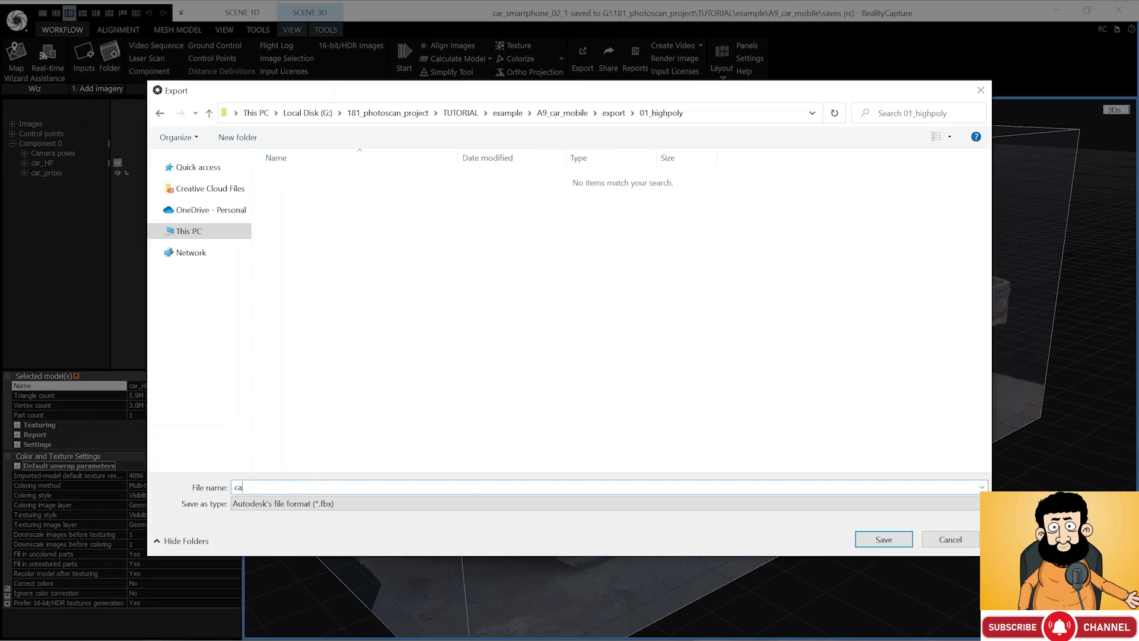
{"action": "type", "text": "r_highpoly_01"}
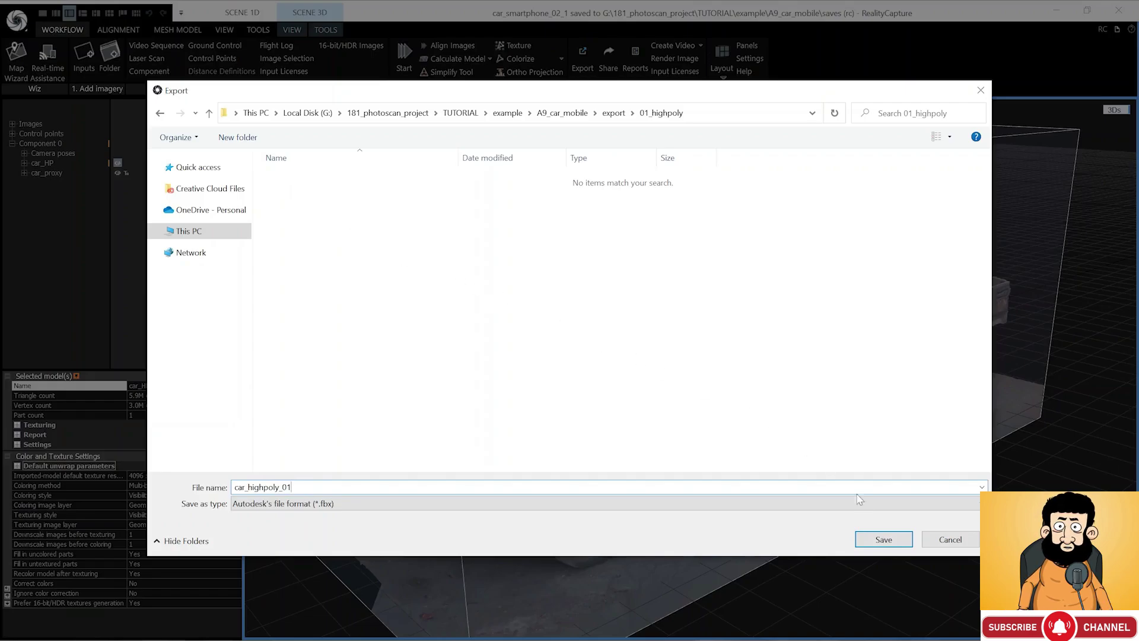
{"action": "left_click", "coordinate": [883, 537]}
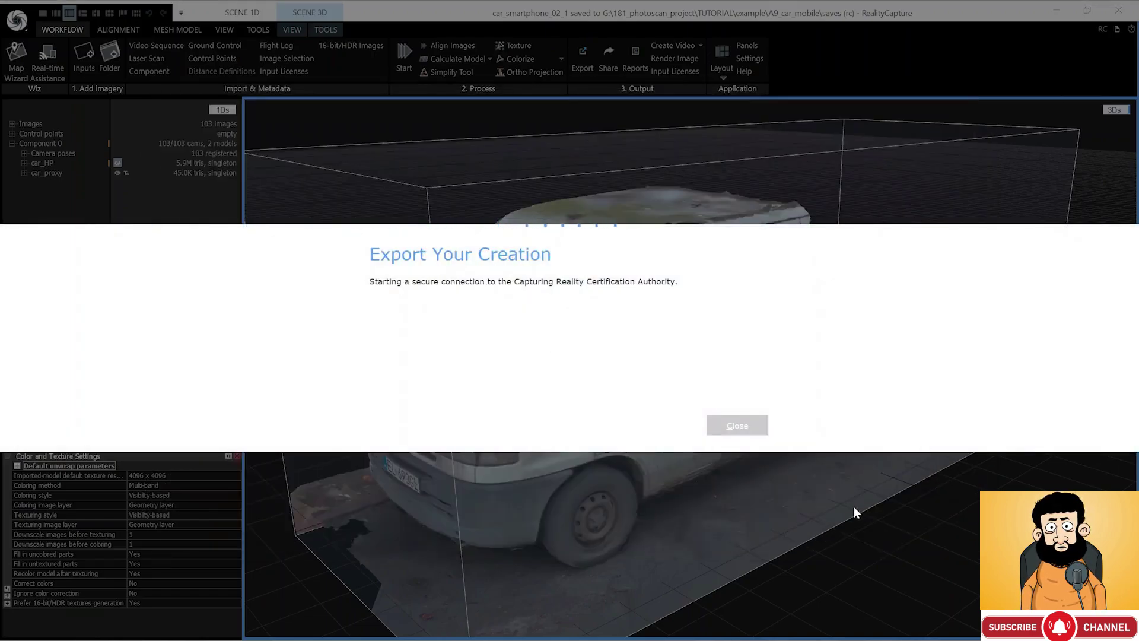
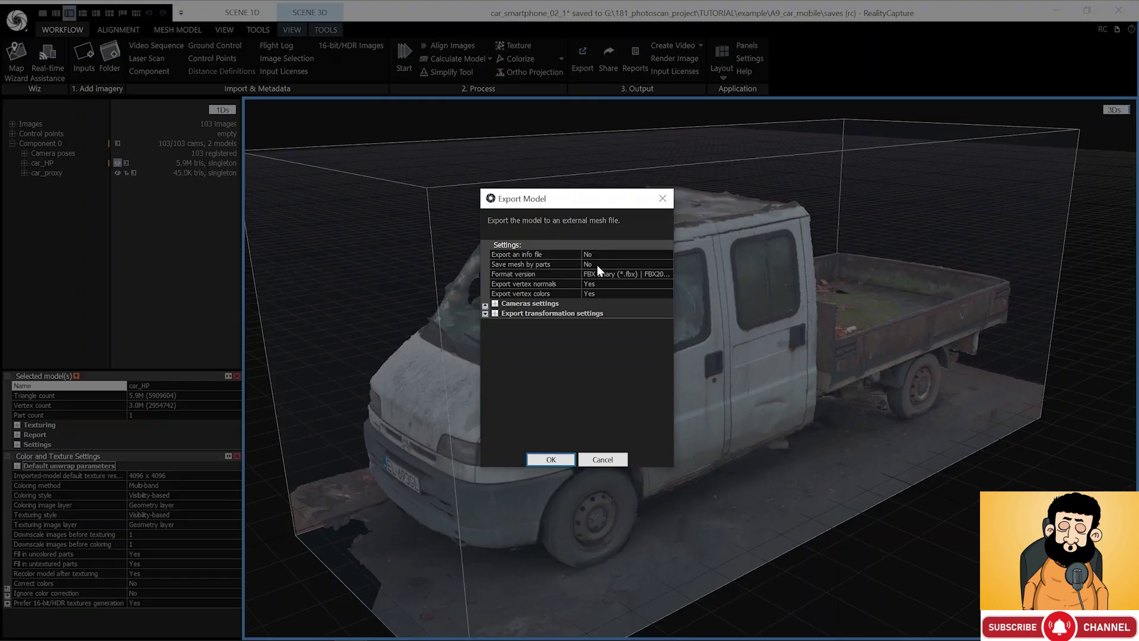
Export the car_HP model with saving the mesh by parts set to No and vertex colors set to Yes
{"action": "left_click", "coordinate": [597, 265]}
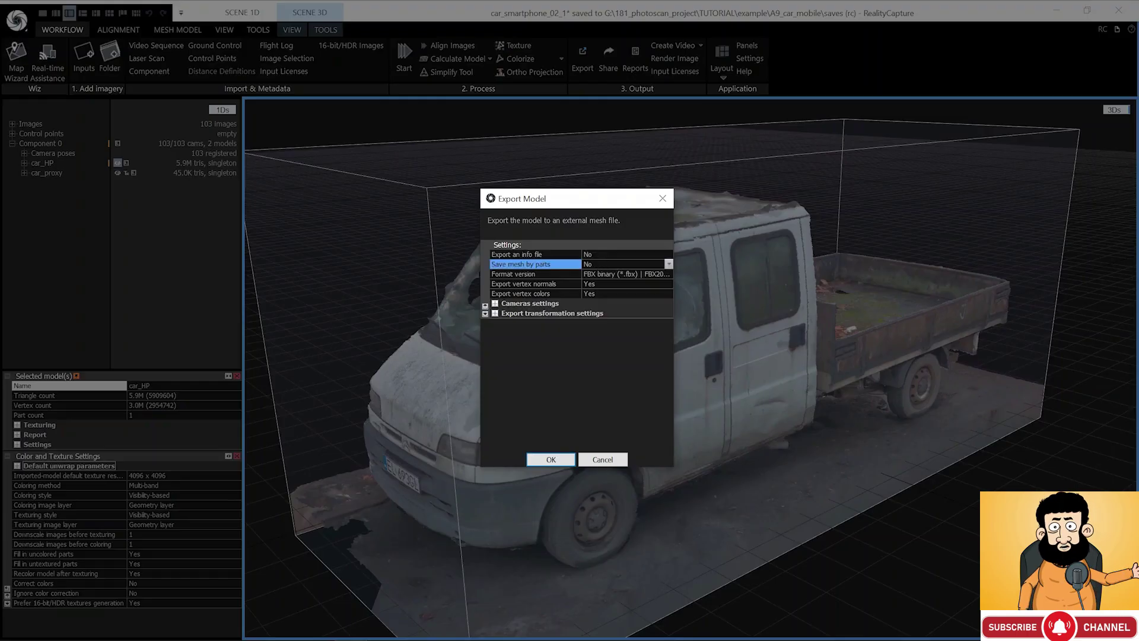
{"action": "left_click", "coordinate": [643, 264]}
{"action": "left_click", "coordinate": [643, 281]}
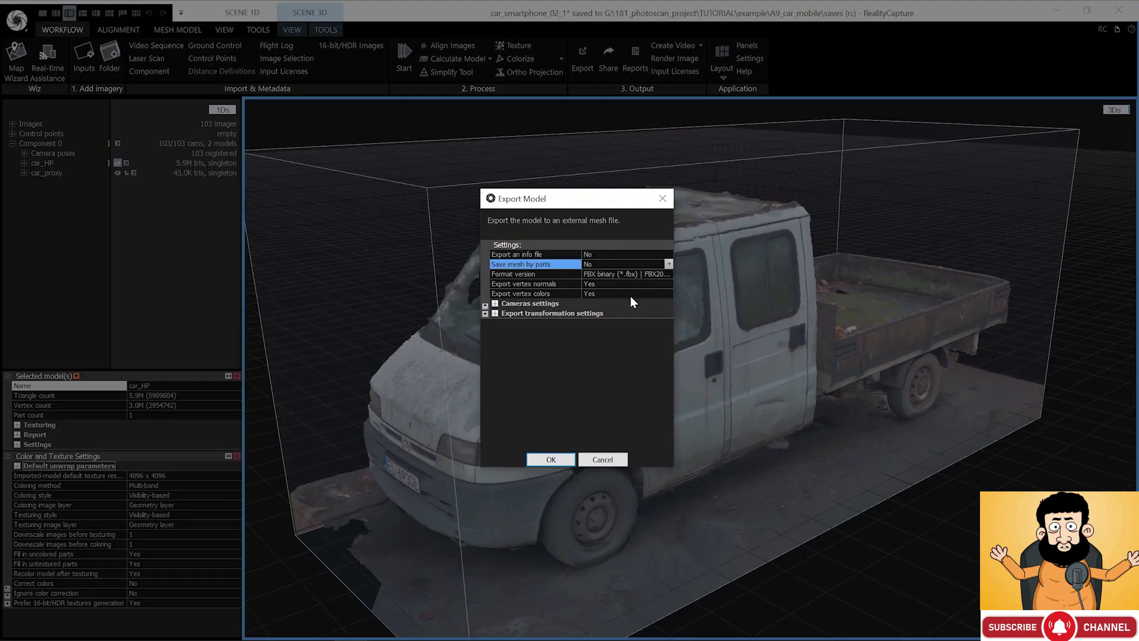
{"action": "left_click", "coordinate": [608, 293]}
{"action": "left_click", "coordinate": [641, 294]}
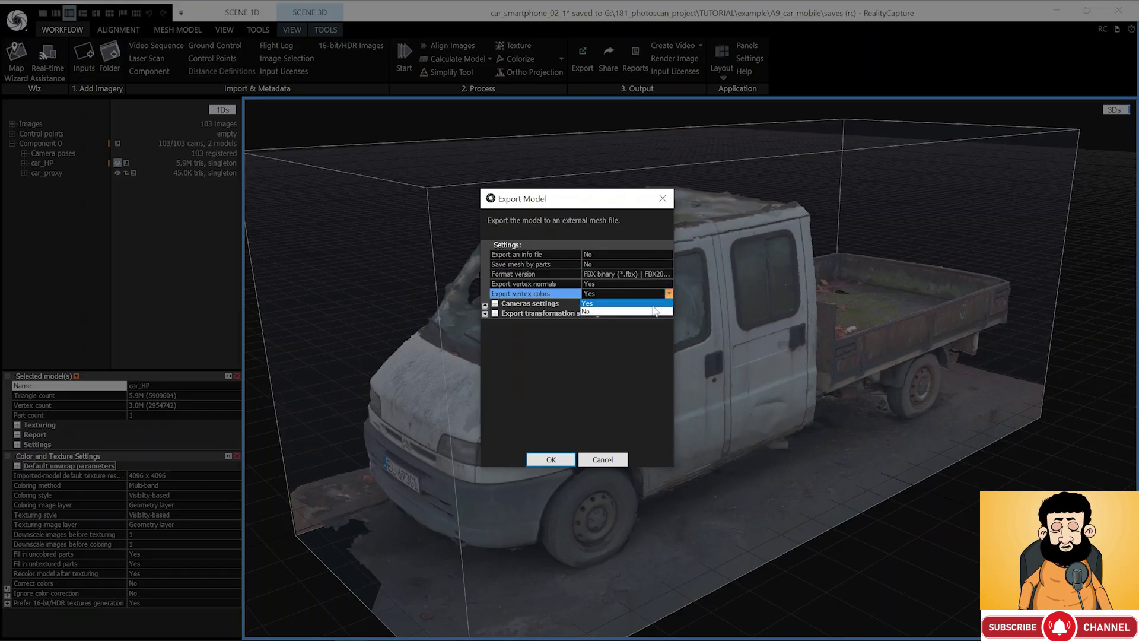
{"action": "left_click", "coordinate": [645, 305]}
{"action": "left_click", "coordinate": [567, 461]}
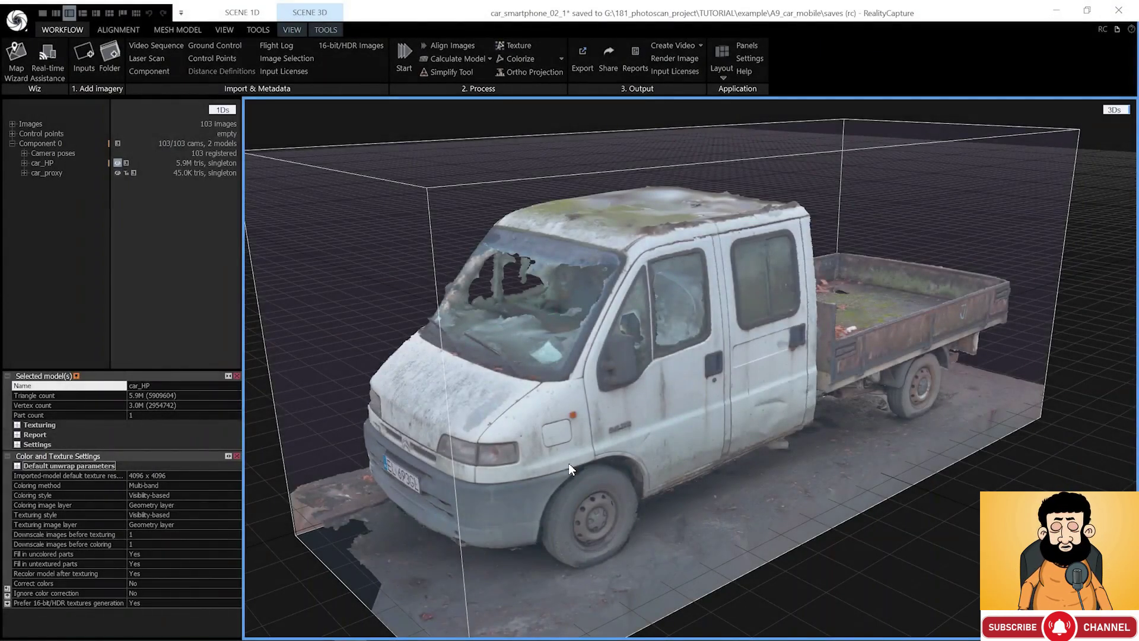
Set up an FBX export of the car_proxy model, saved as car_proxy_01 in a new 02_proxy folder
{"action": "left_click", "coordinate": [60, 173]}
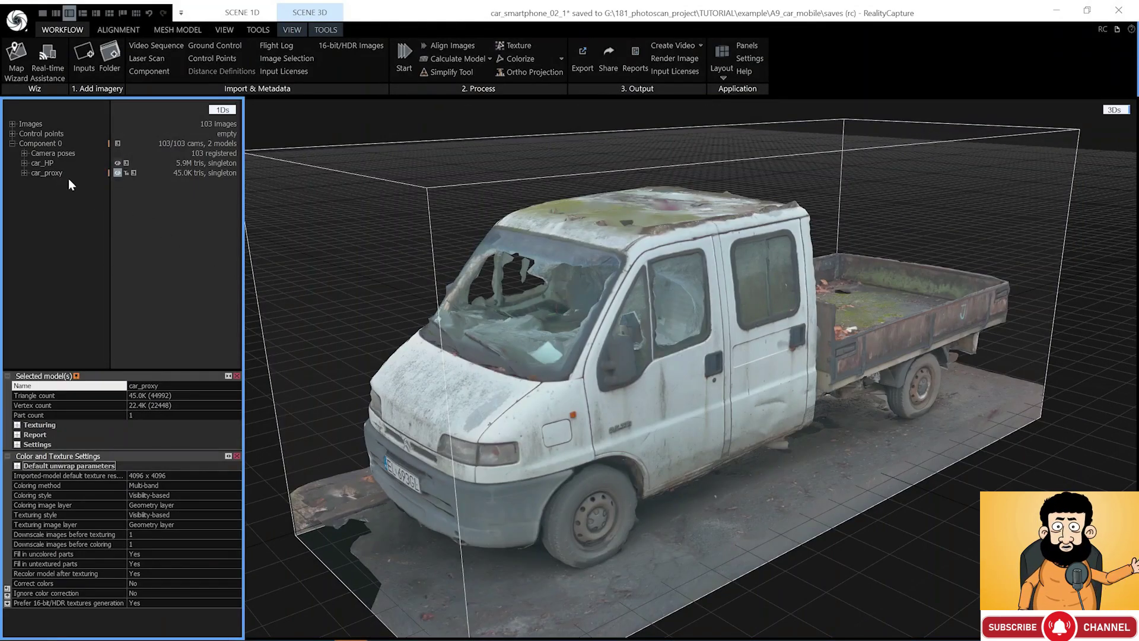
{"action": "left_click", "coordinate": [584, 70]}
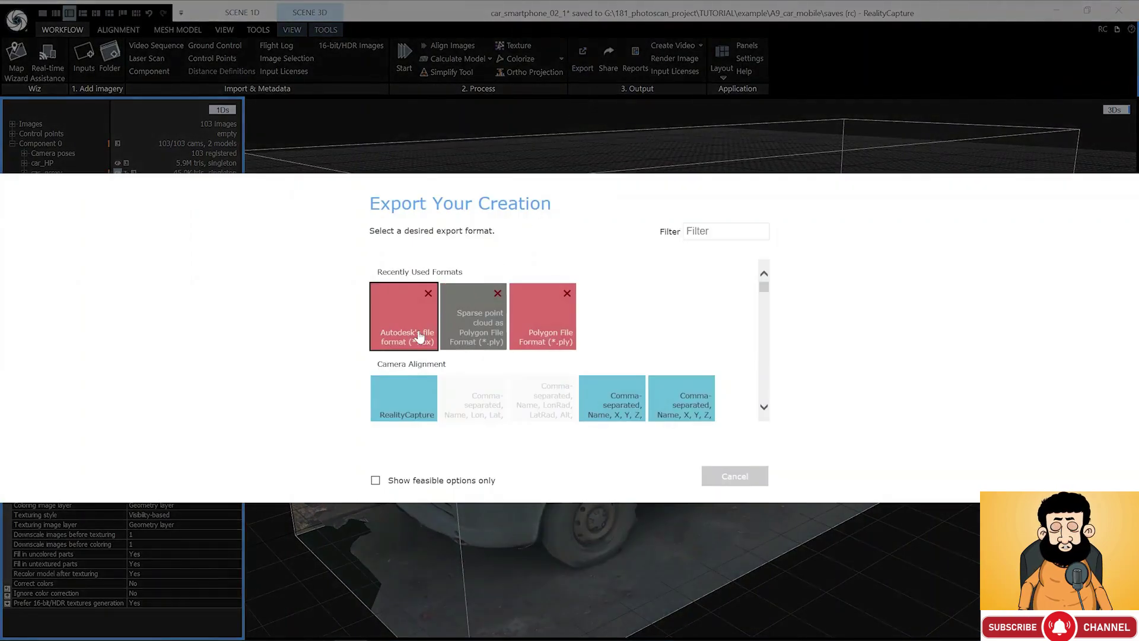
{"action": "left_click", "coordinate": [420, 337]}
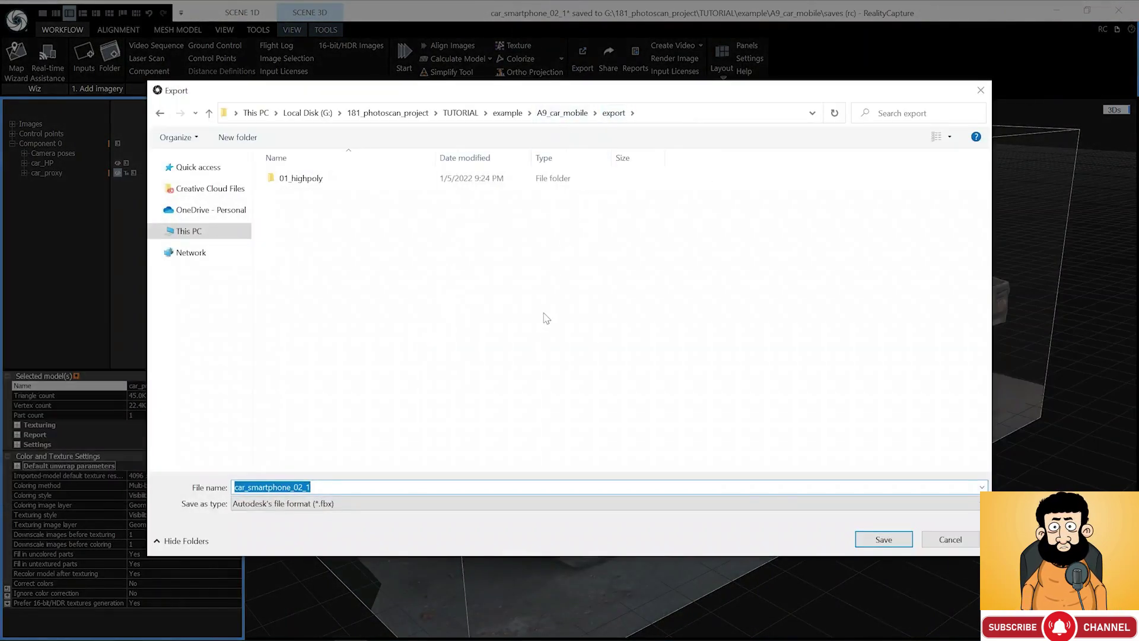
{"action": "key", "text": "ctrl+shift+n"}
{"action": "type", "text": "02_proxy"}
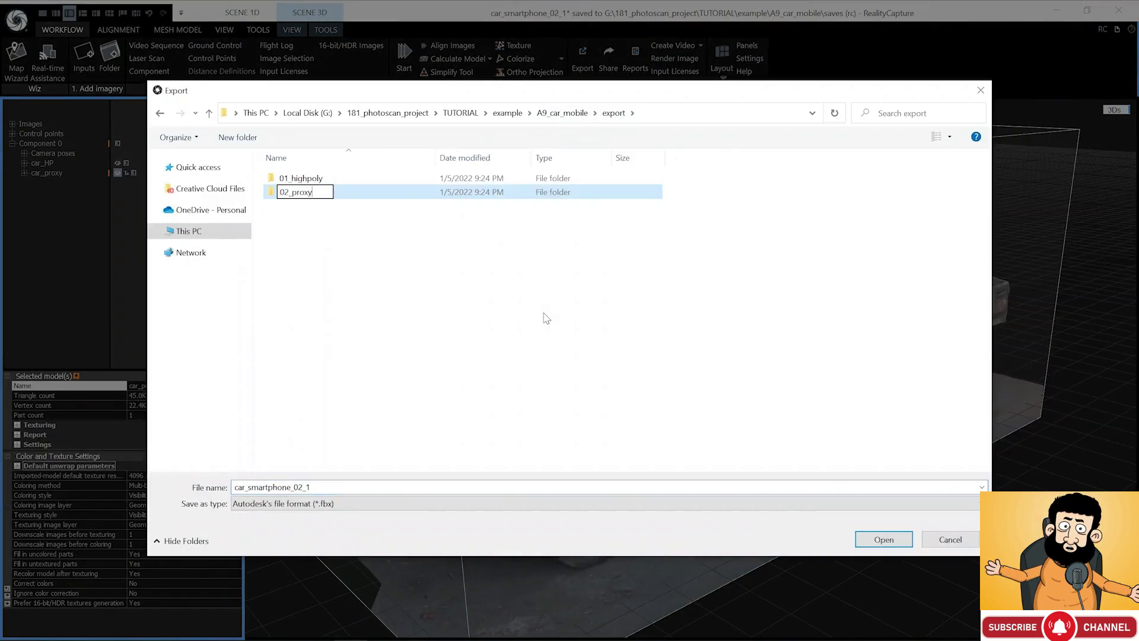
{"action": "key", "text": "Return"}
{"action": "key", "text": "Return"}
{"action": "type", "text": "car_proxy_01"}
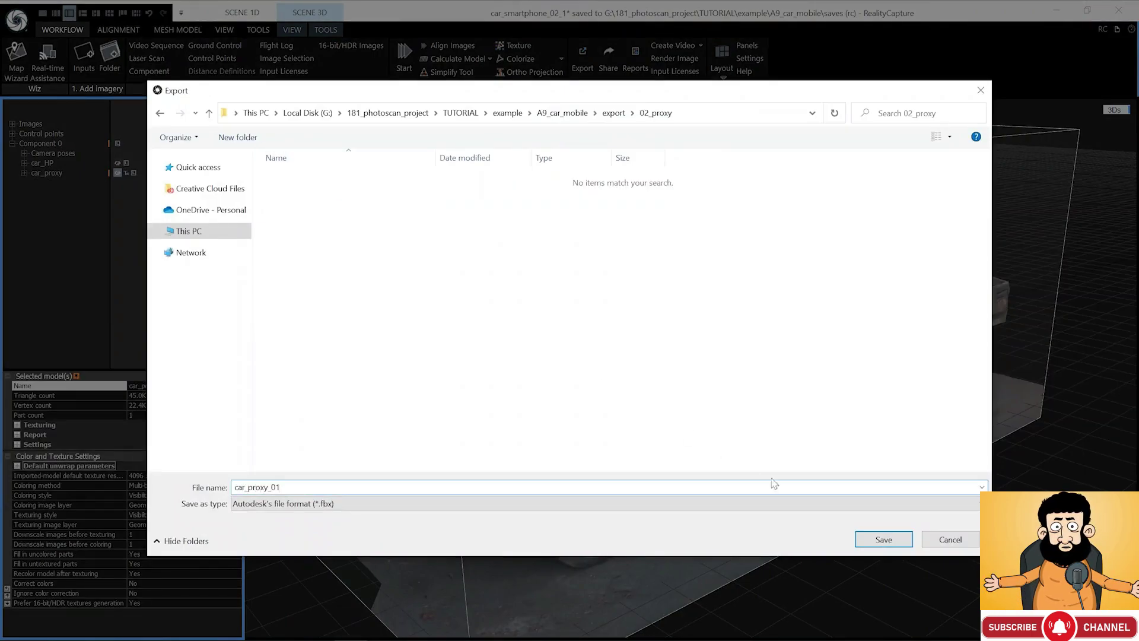
{"action": "left_click", "coordinate": [884, 538]}
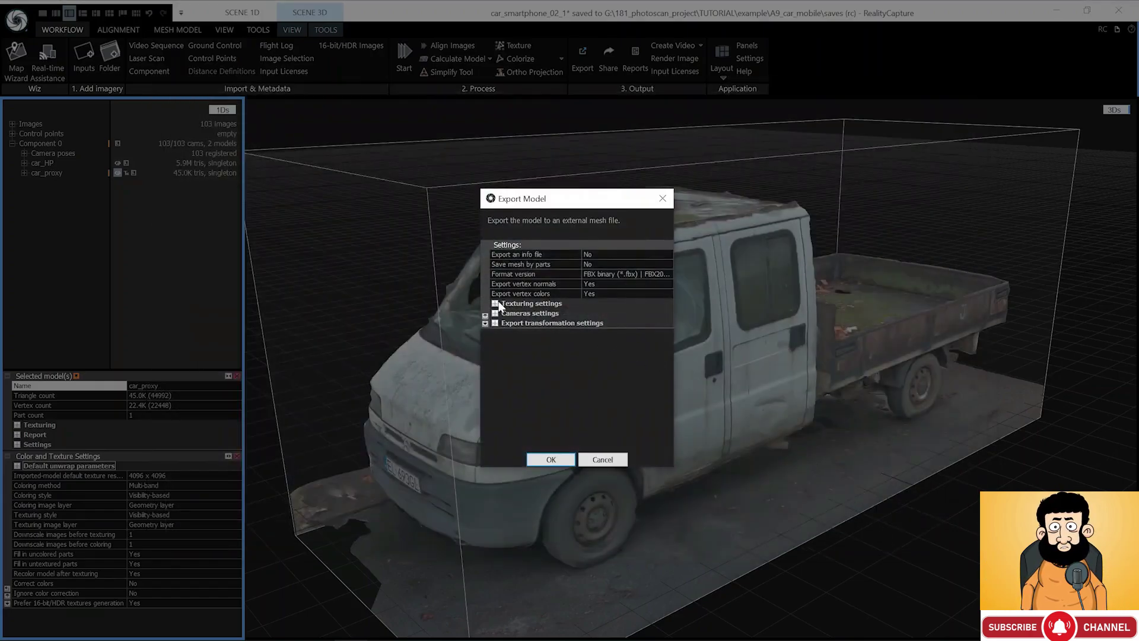
Export the car_proxy model to a single texture file with a maximal texture side of 4096
{"action": "left_click", "coordinate": [495, 303]}
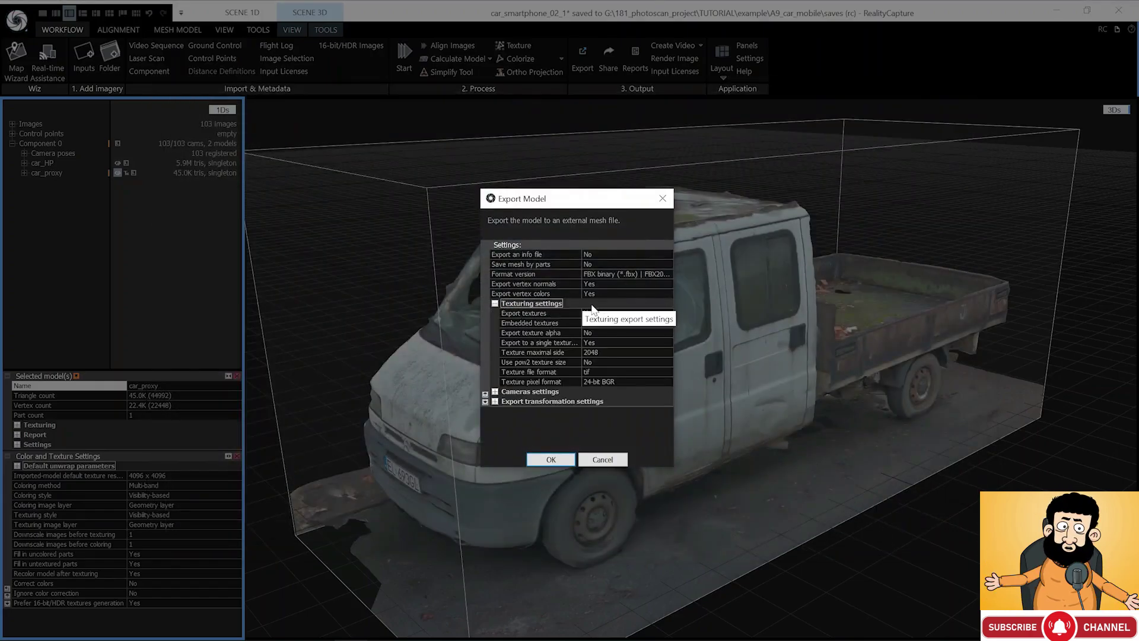
{"action": "left_click", "coordinate": [596, 343]}
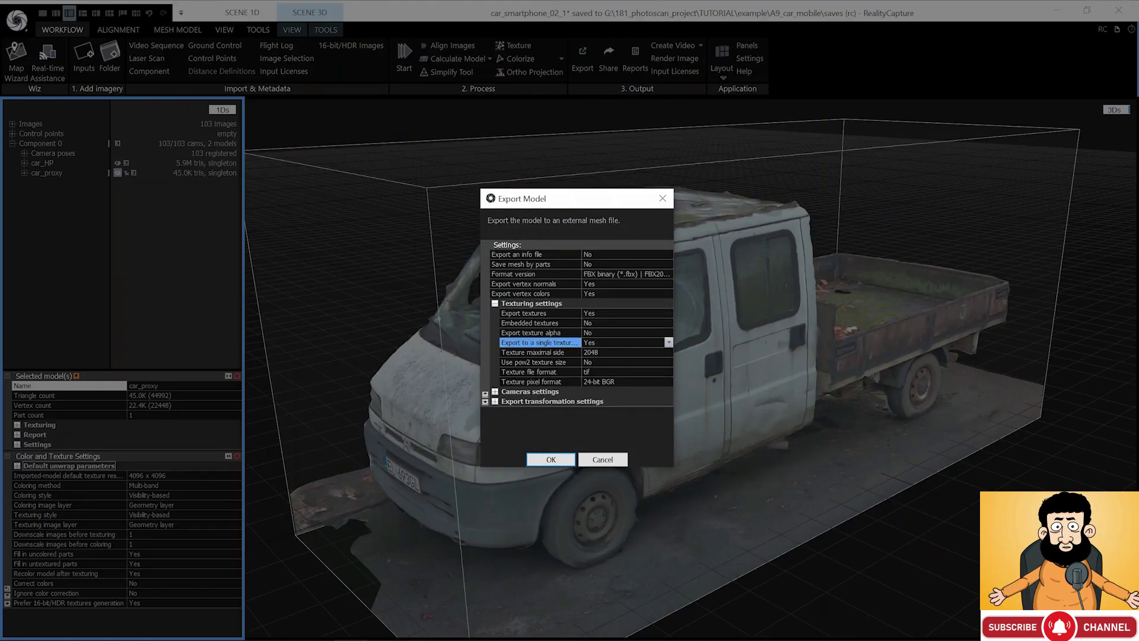
{"action": "left_click", "coordinate": [593, 353]}
{"action": "left_click", "coordinate": [593, 353]}
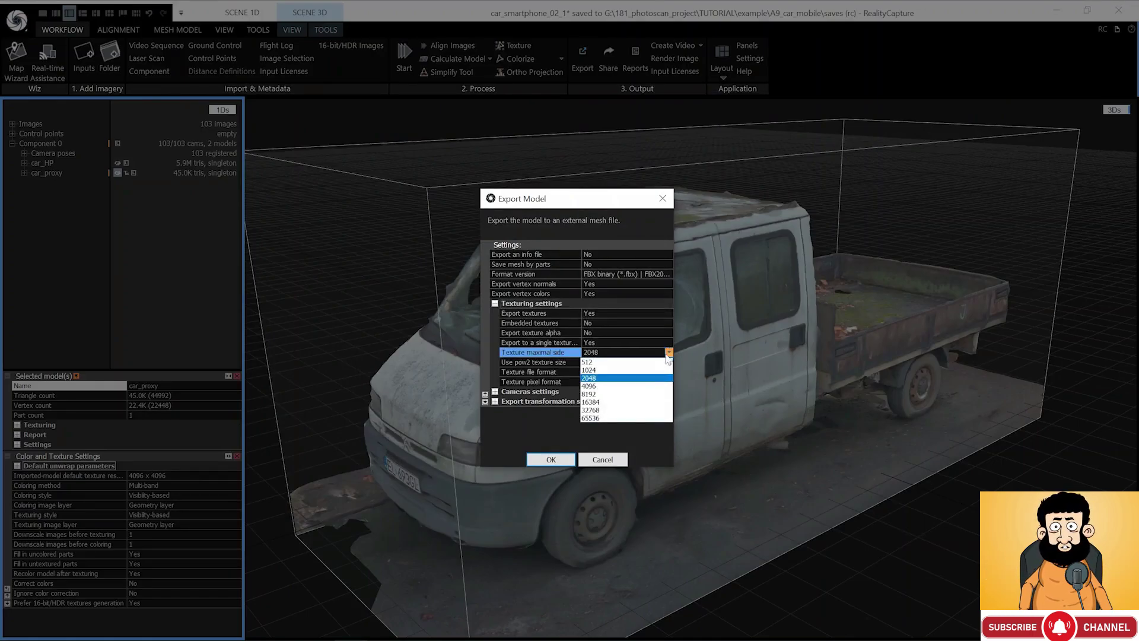
{"action": "left_click", "coordinate": [638, 389]}
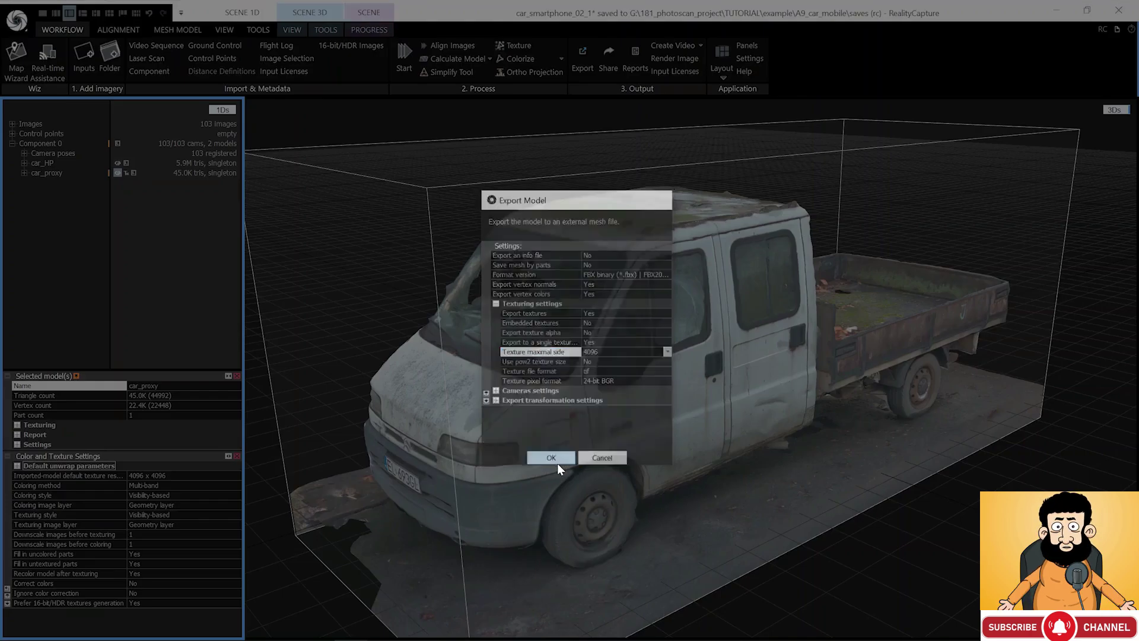
{"action": "left_click", "coordinate": [557, 463]}
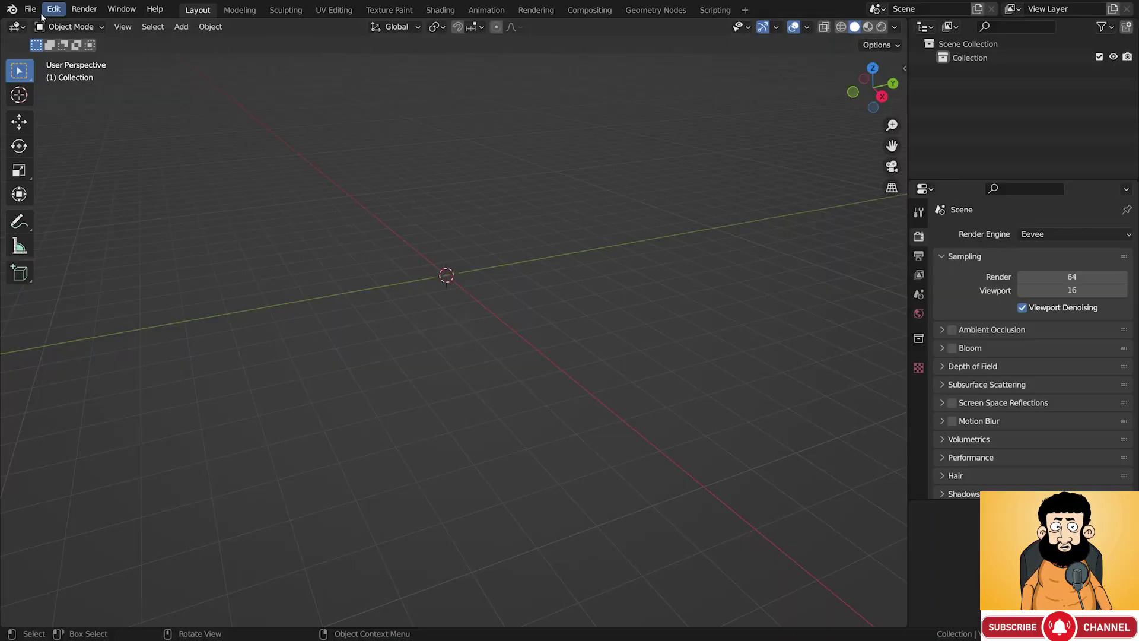
Import car_highpoly_01.fbx from the 01_highpoly folder in Blender
{"action": "left_click", "coordinate": [30, 8]}
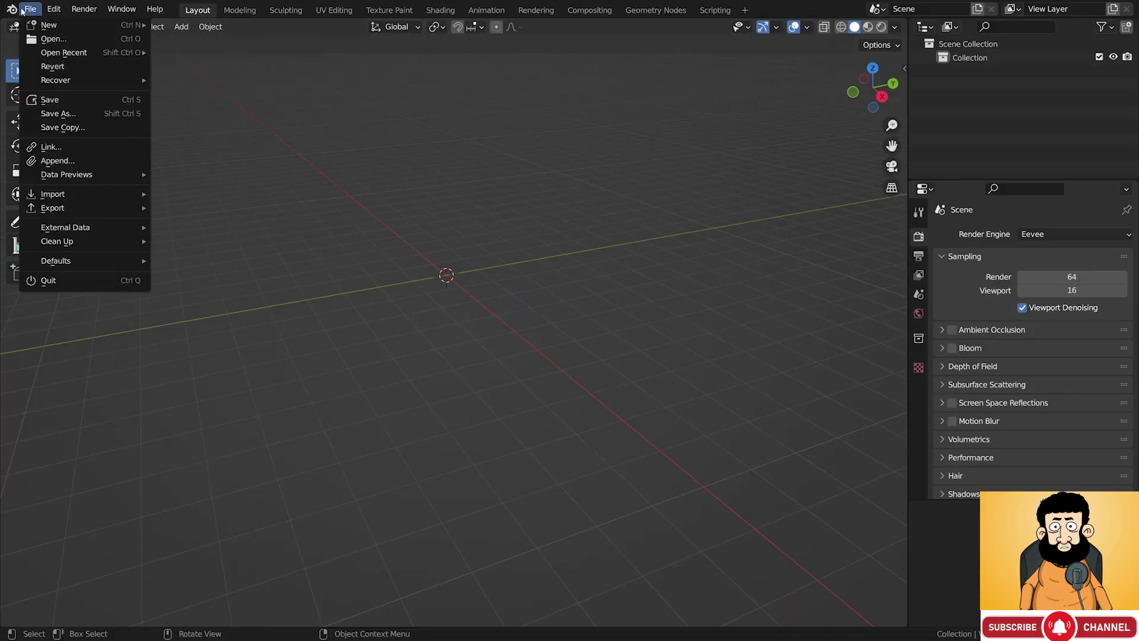
{"action": "mouse_move", "coordinate": [59, 194]}
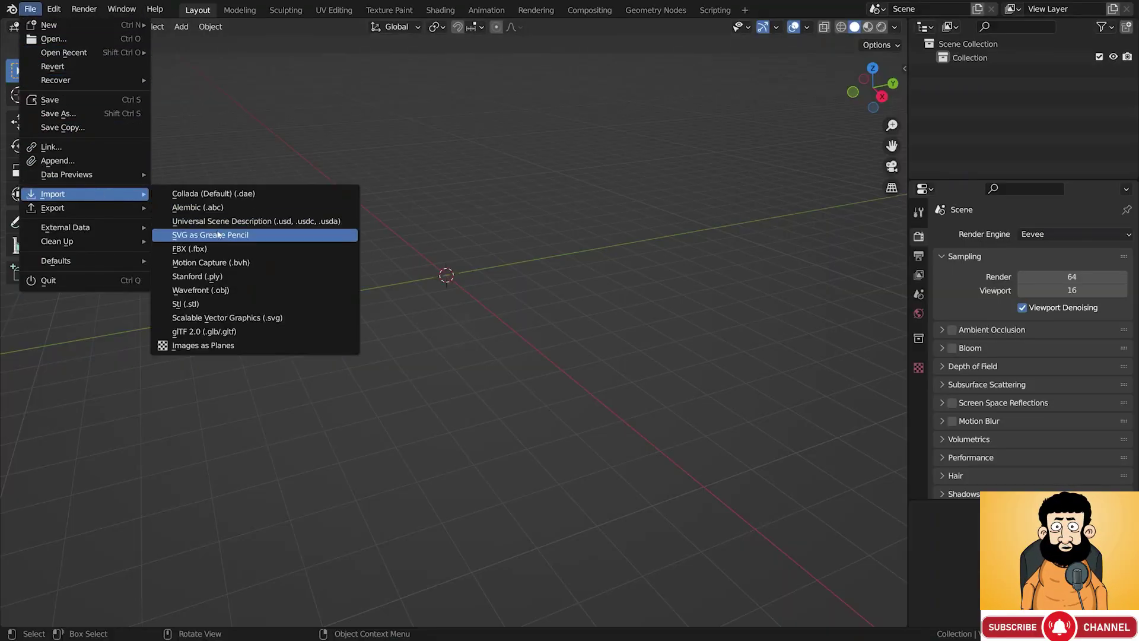
{"action": "left_click", "coordinate": [222, 254]}
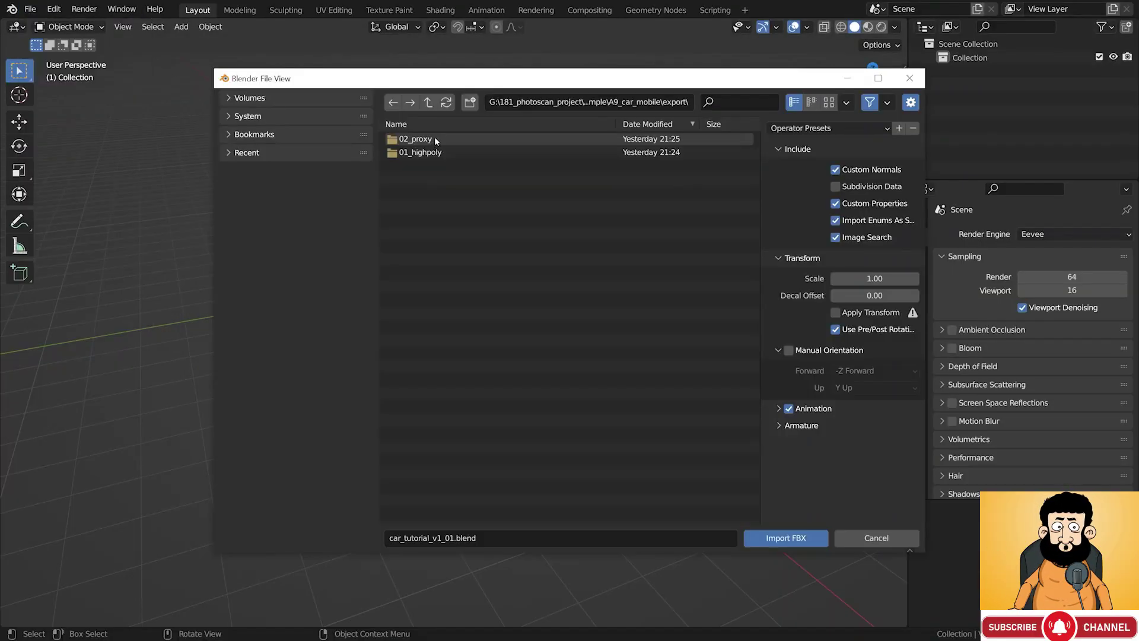
{"action": "left_click", "coordinate": [434, 139]}
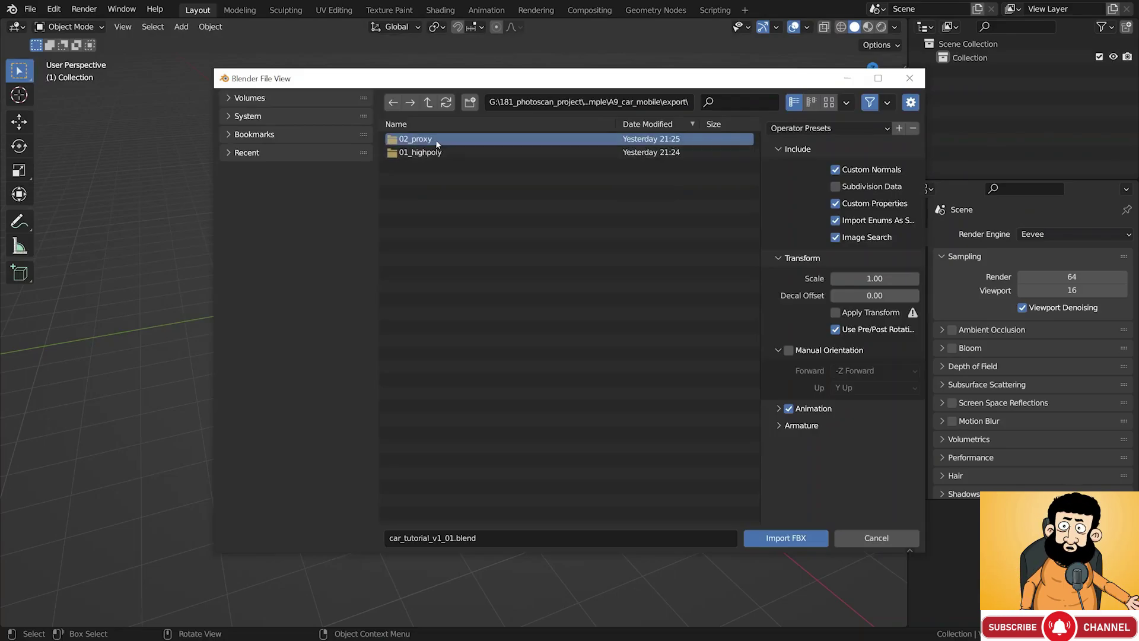
{"action": "left_click", "coordinate": [436, 153]}
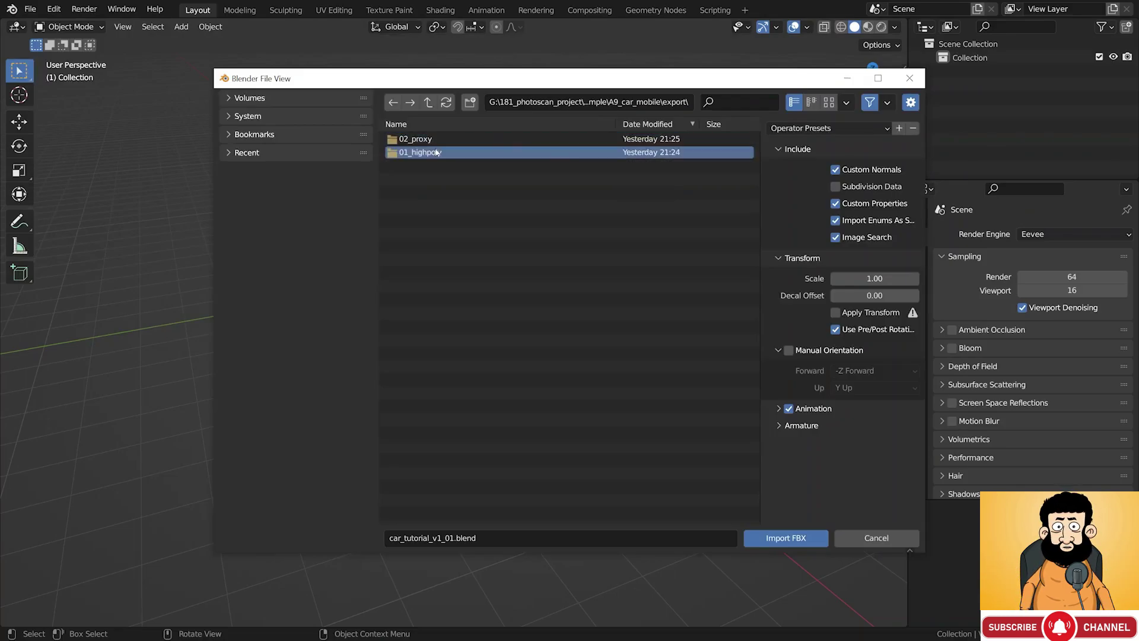
{"action": "double_click", "coordinate": [436, 152]}
{"action": "left_click", "coordinate": [441, 141]}
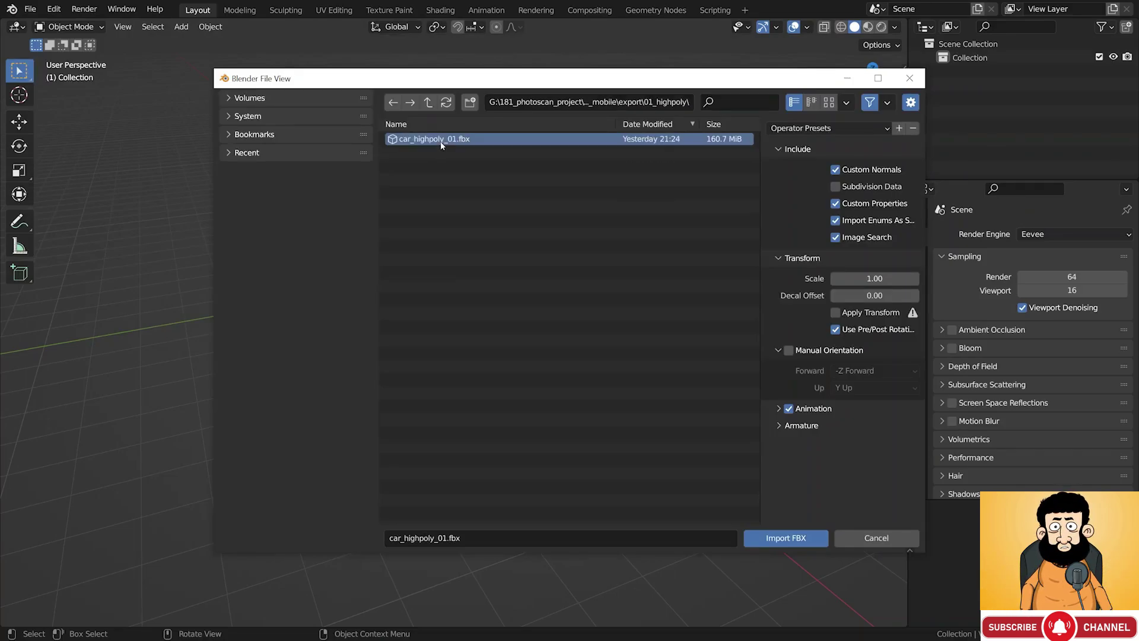
{"action": "left_click", "coordinate": [787, 537]}
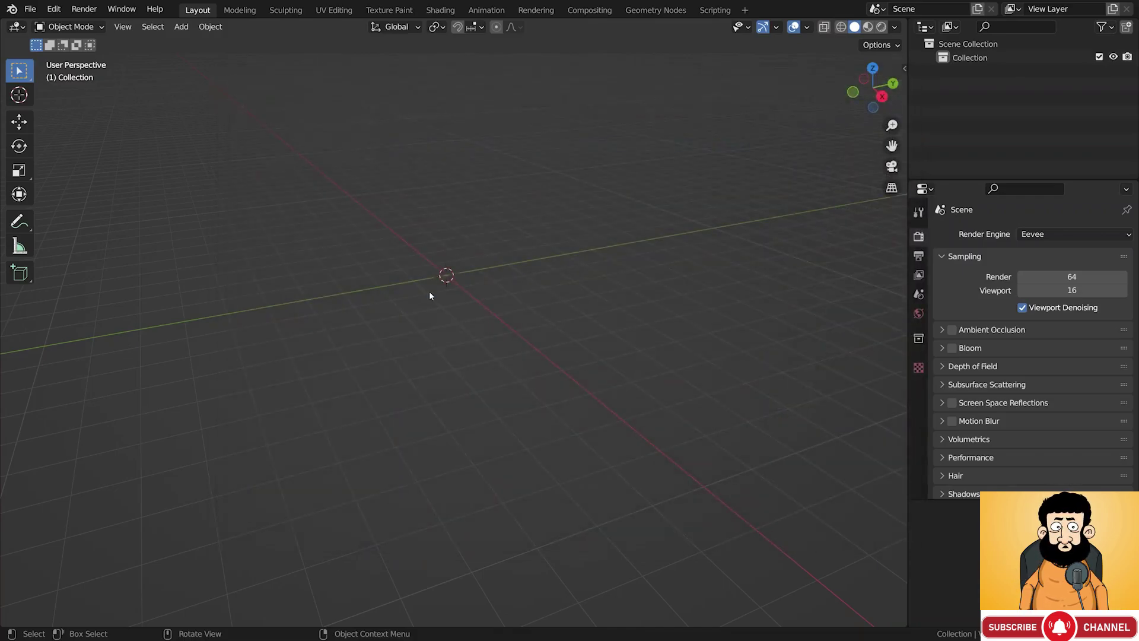
Set the solid viewport shading color to Vertex so the high-poly van displays its vertex colors
{"action": "middle_click_drag", "start_coordinate": [430, 291], "coordinate": [757, 303]}
{"action": "scroll", "coordinate": [551, 306], "scroll_direction": "down", "scroll_amount": 3}
{"action": "middle_click_drag", "start_coordinate": [551, 306], "coordinate": [614, 319]}
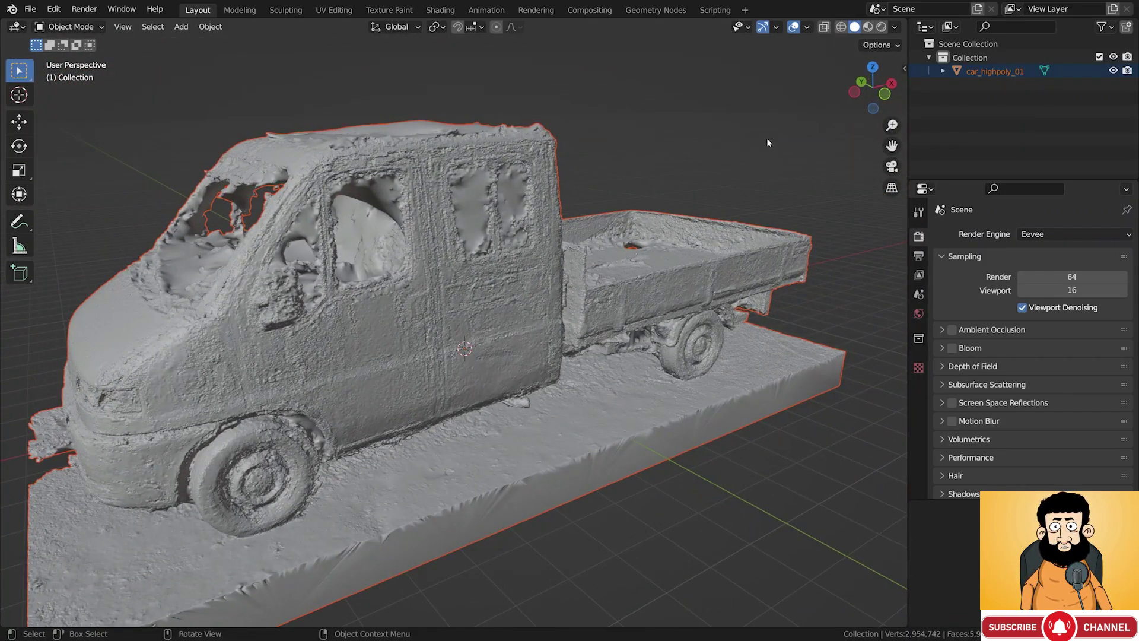
{"action": "left_click", "coordinate": [894, 26]}
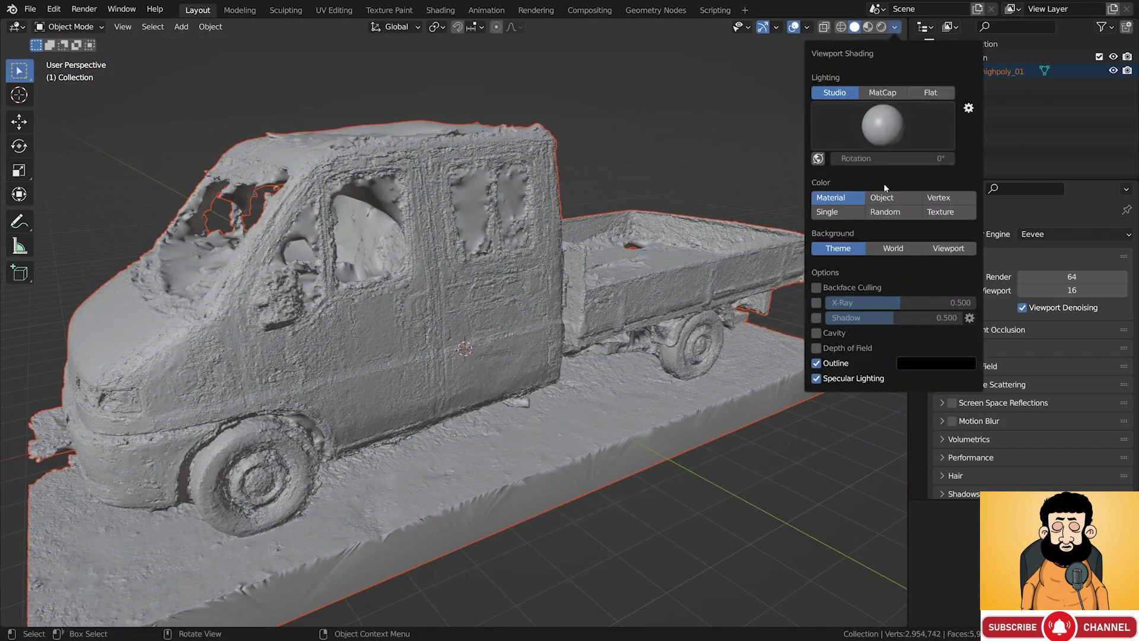
{"action": "left_click", "coordinate": [957, 202]}
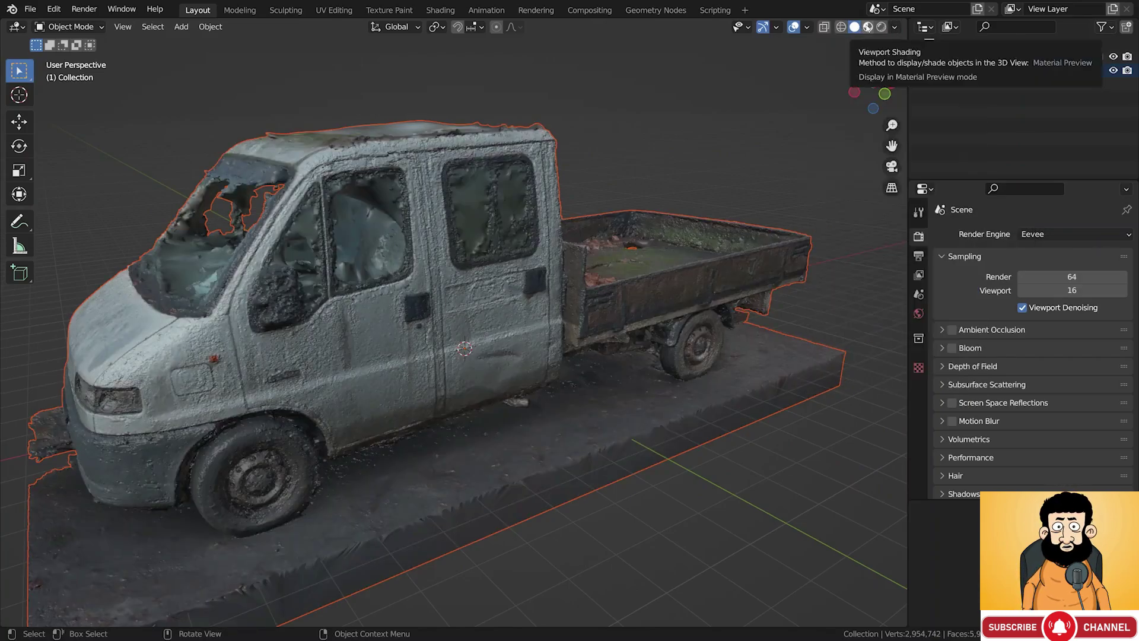
Switch to Material Preview shading and give the high-poly van a new material with Vertex Color as its base color
{"action": "left_click", "coordinate": [868, 27]}
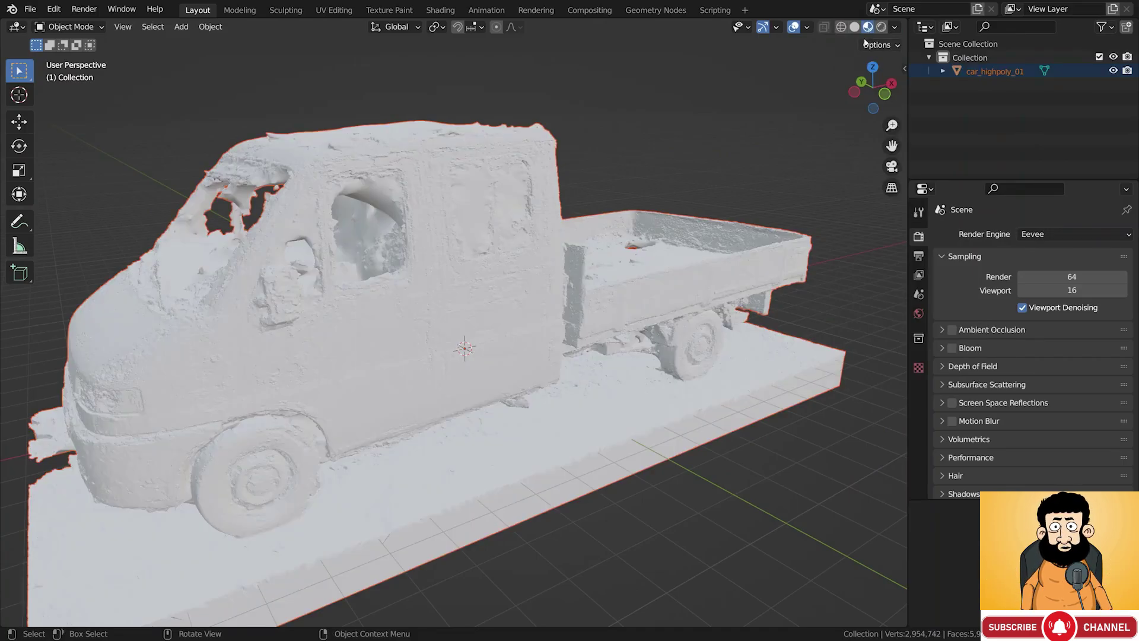
{"action": "left_click", "coordinate": [794, 256]}
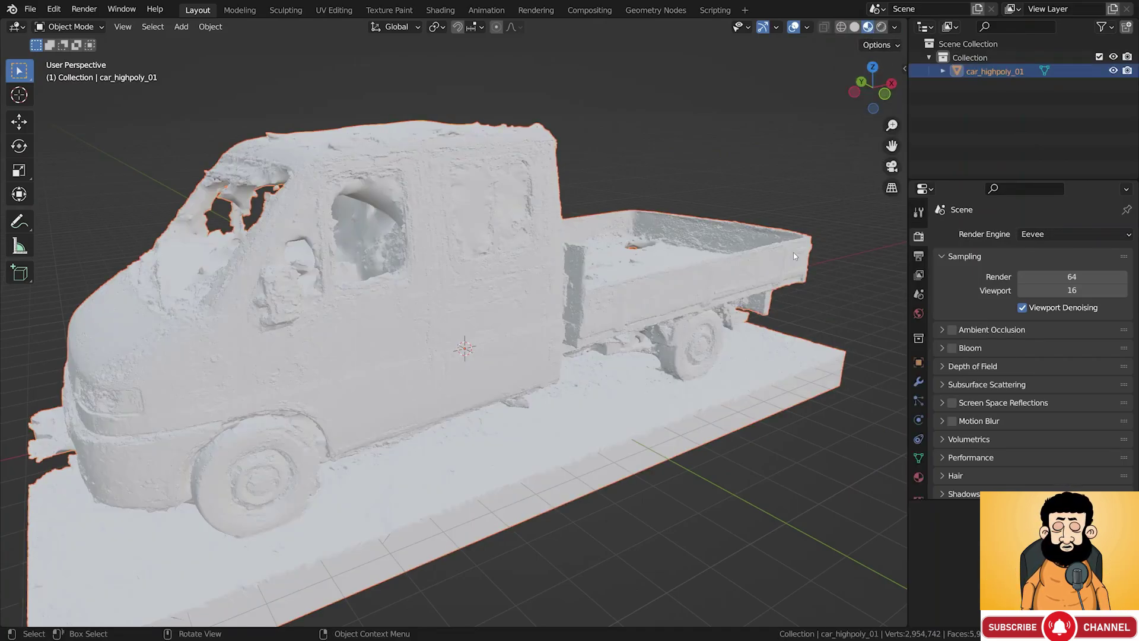
{"action": "left_click", "coordinate": [918, 477]}
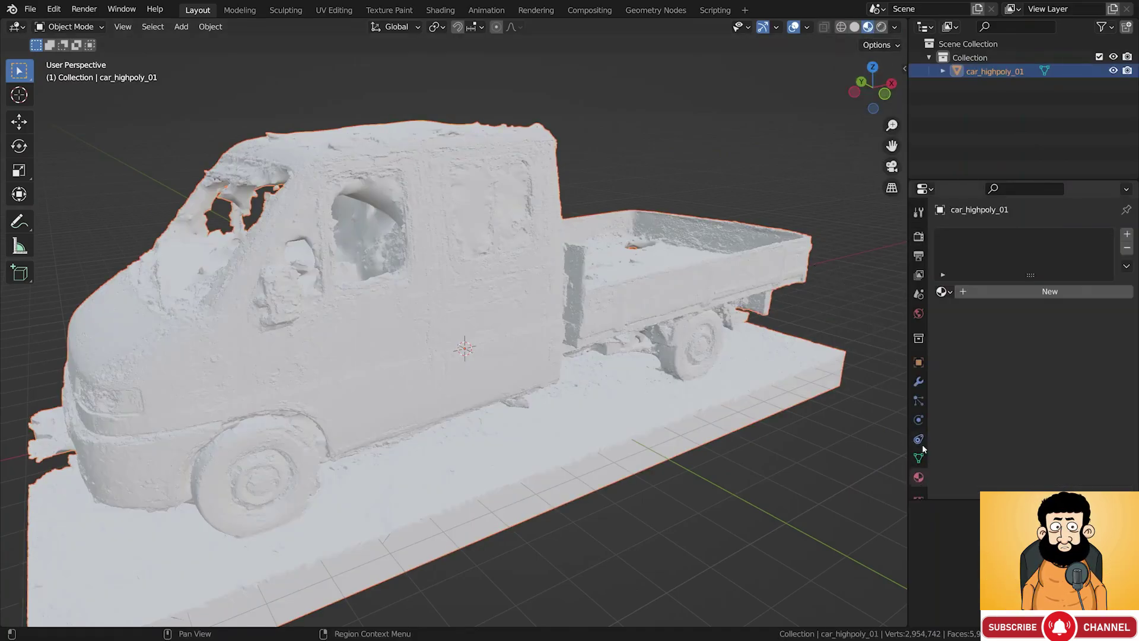
{"action": "left_click", "coordinate": [1005, 291]}
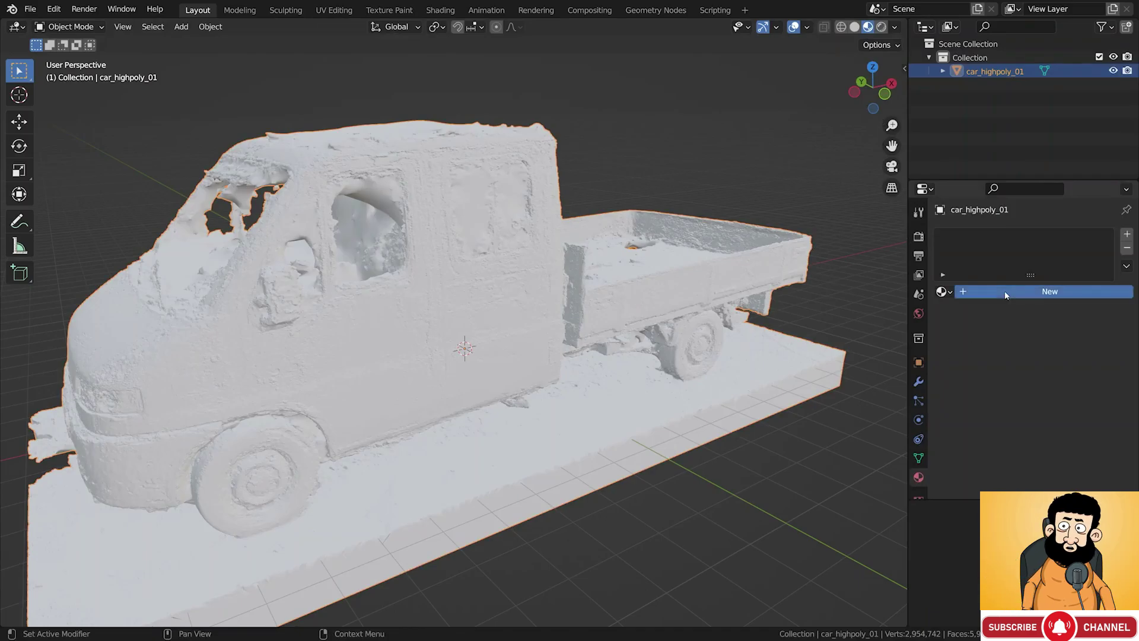
{"action": "left_click", "coordinate": [1029, 436]}
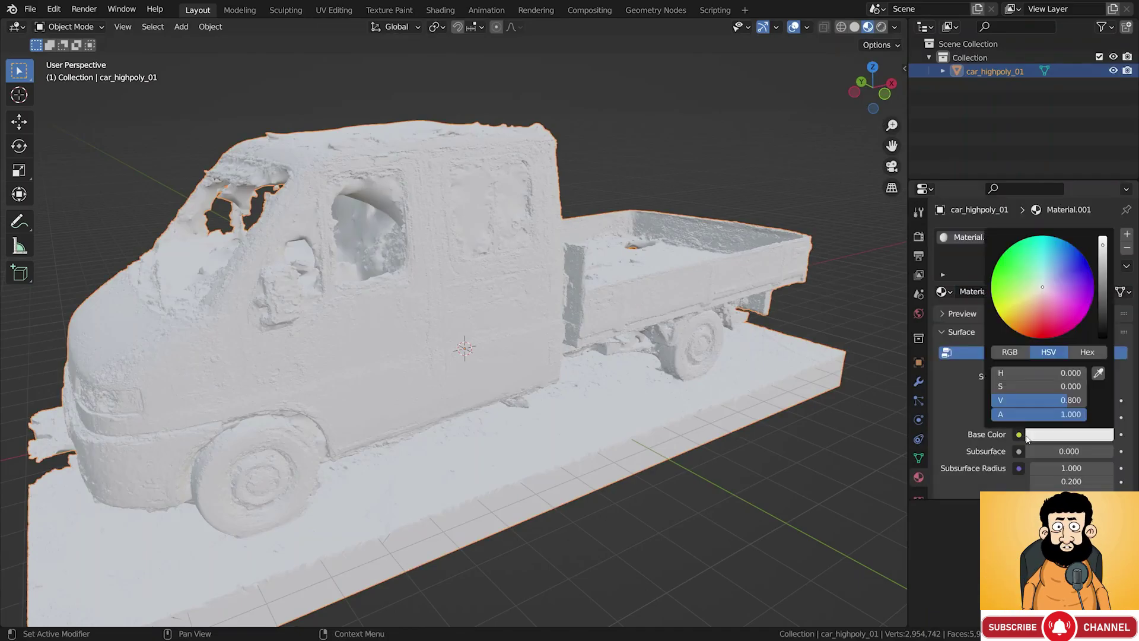
{"action": "left_click", "coordinate": [1019, 435]}
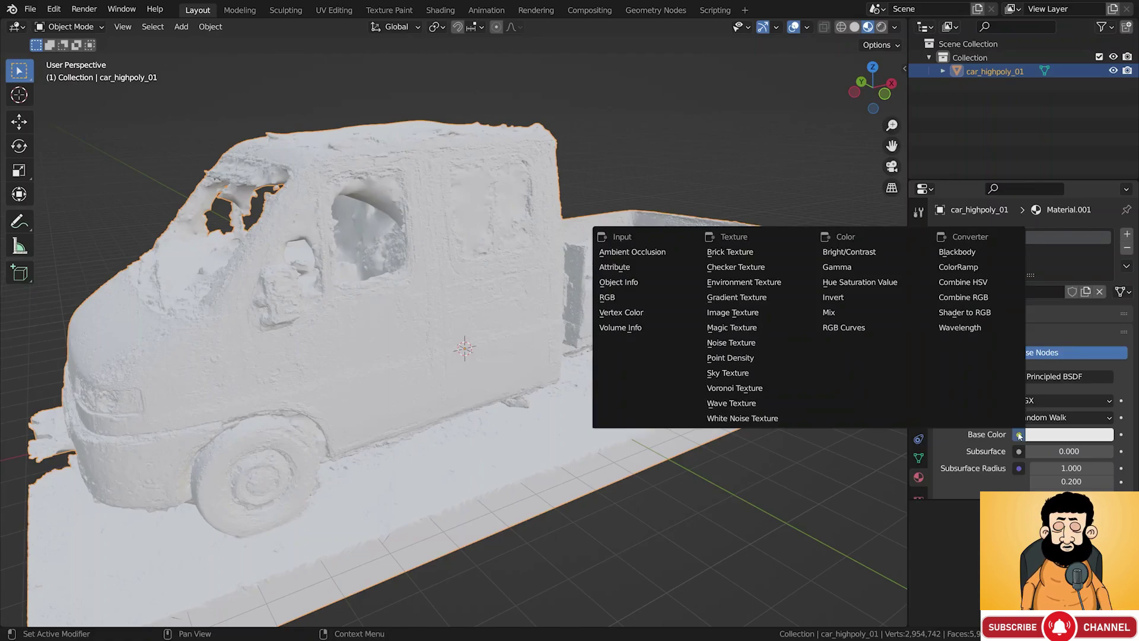
{"action": "left_click", "coordinate": [611, 314]}
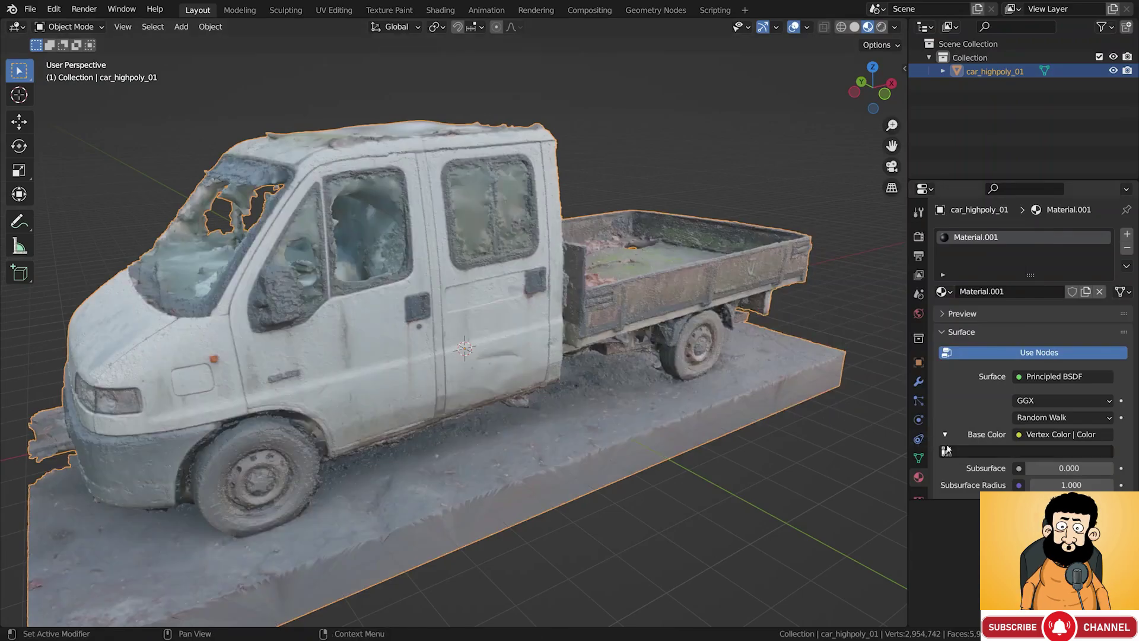
{"action": "left_click", "coordinate": [1030, 452]}
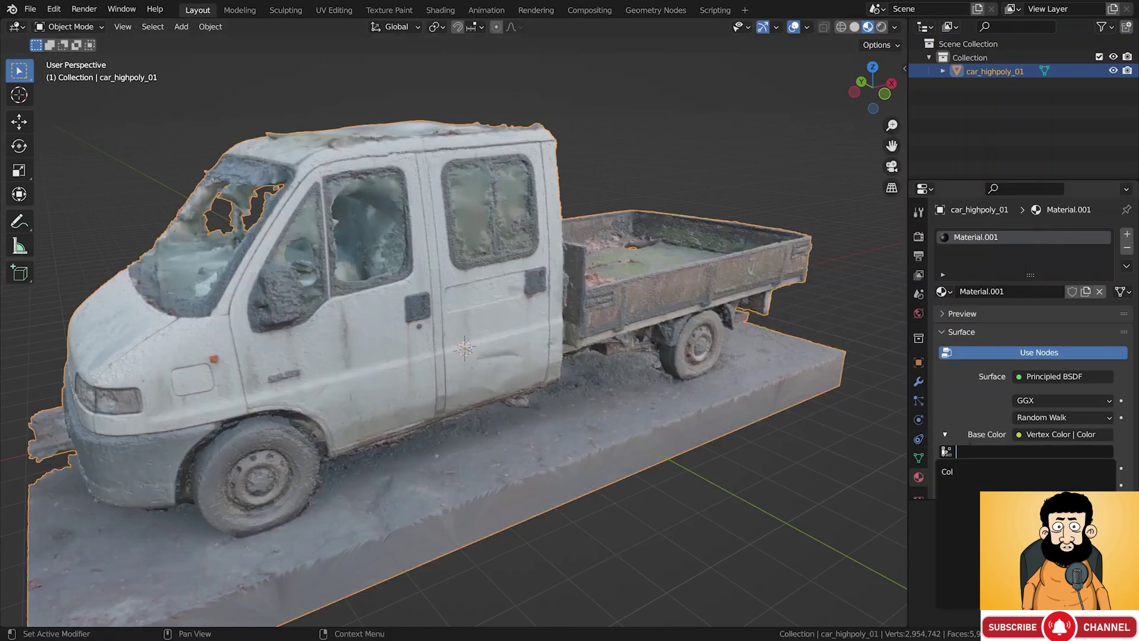
{"action": "left_click", "coordinate": [959, 434]}
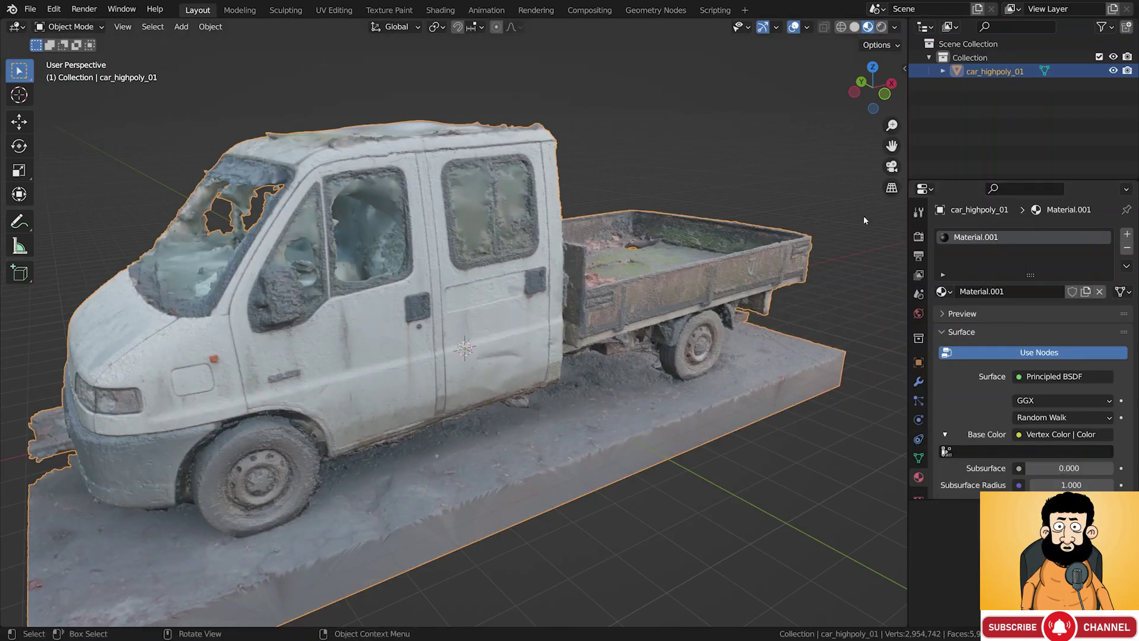
Add a new collection to the scene and rename the one holding the high-poly van as hp
{"action": "right_click", "coordinate": [997, 89]}
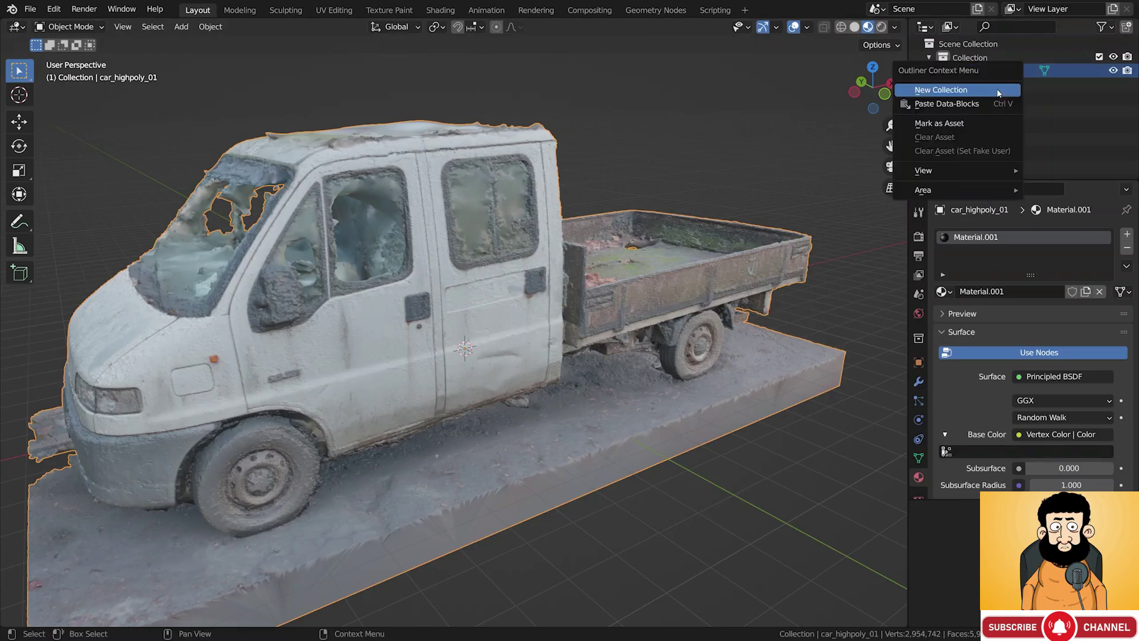
{"action": "left_click", "coordinate": [998, 91]}
{"action": "double_click", "coordinate": [979, 57]}
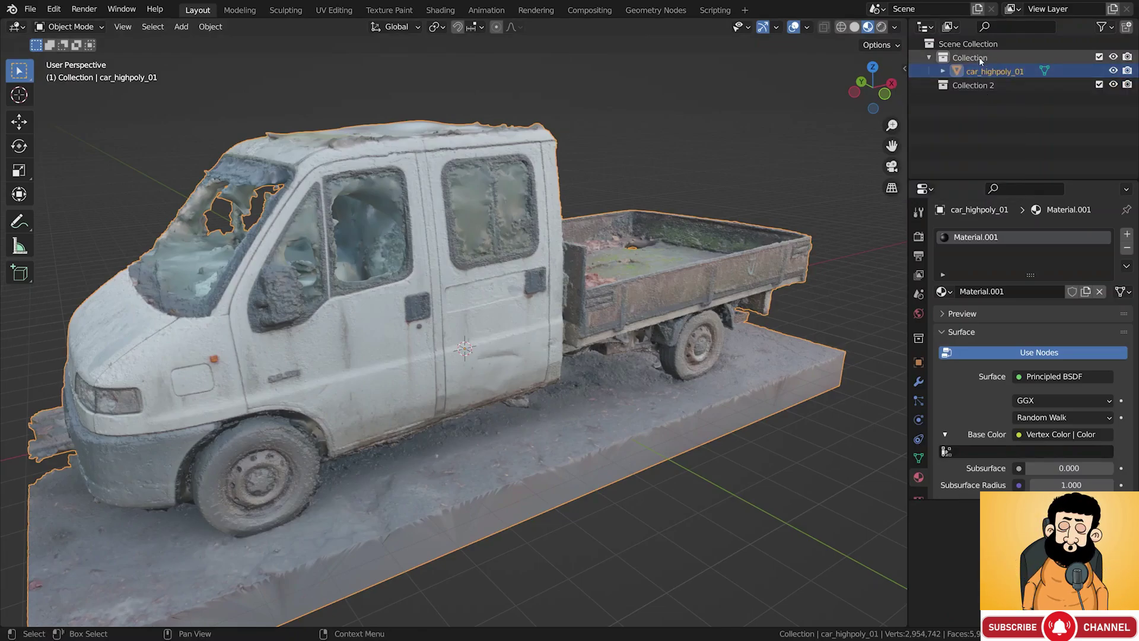
{"action": "type", "text": "hp"}
{"action": "key", "text": "Return"}
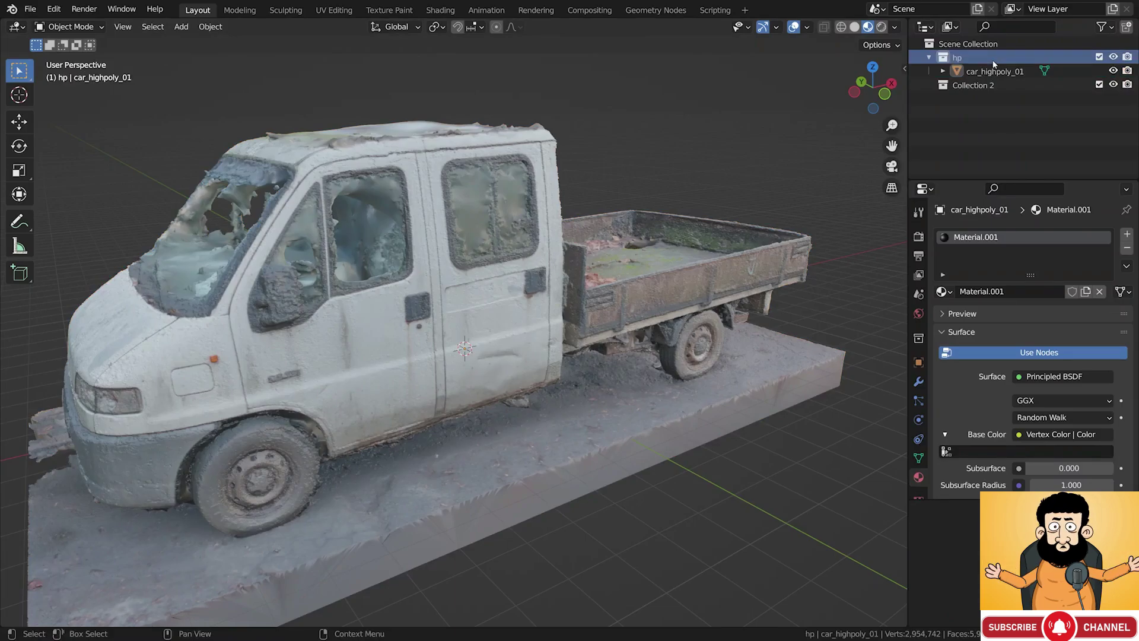
Rename the empty second collection as proxy and exclude the hp collection from the view layer
{"action": "left_click", "coordinate": [975, 87]}
{"action": "double_click", "coordinate": [975, 87]}
{"action": "type", "text": "proxy"}
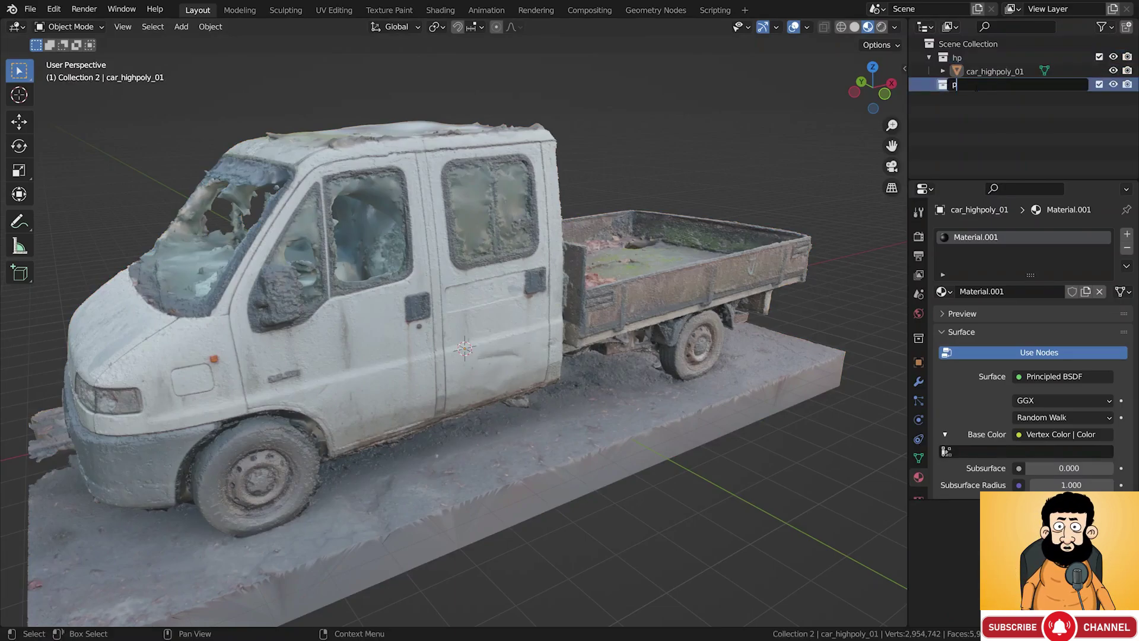
{"action": "key", "text": "Return"}
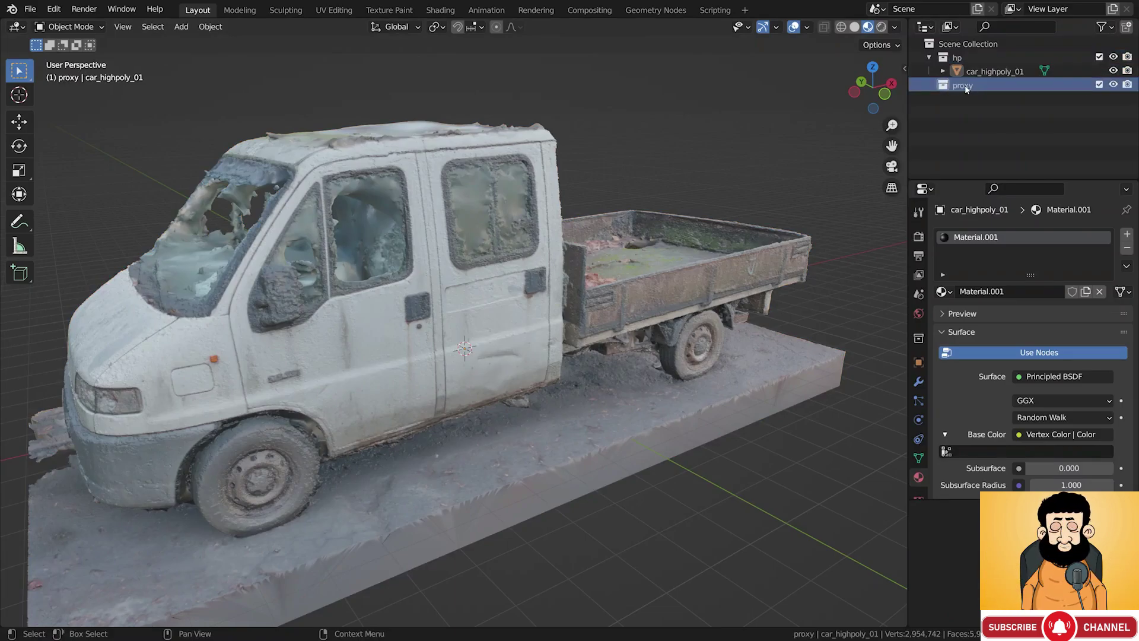
{"action": "left_click", "coordinate": [1099, 57]}
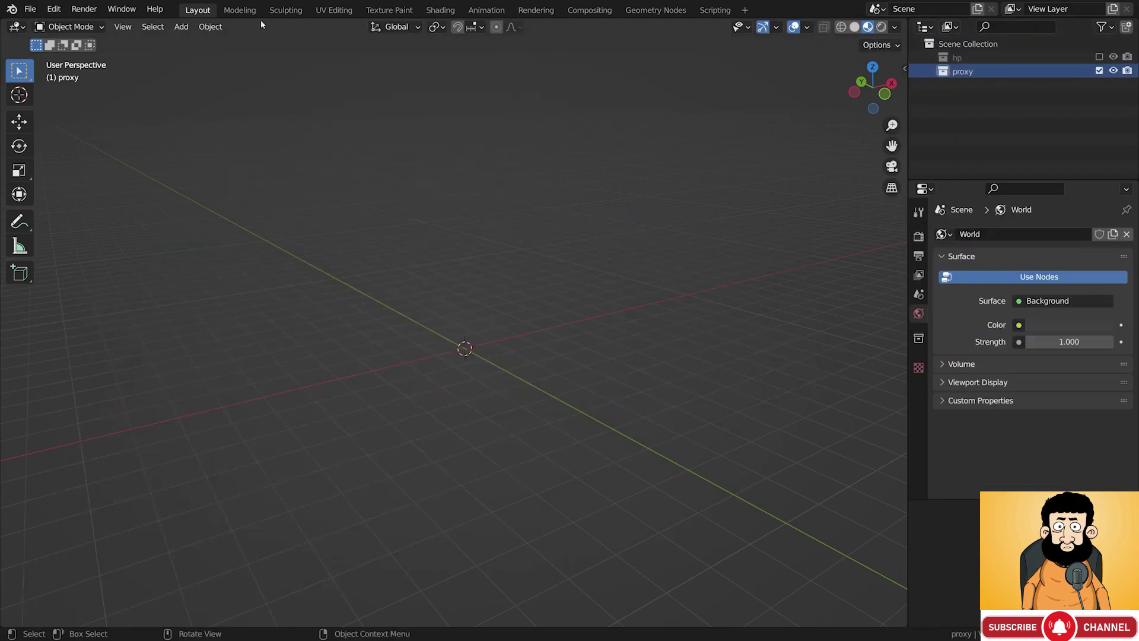
Import car_proxy_01.fbx from the 02_proxy folder into the proxy collection
{"action": "left_click", "coordinate": [30, 9]}
{"action": "mouse_move", "coordinate": [71, 196]}
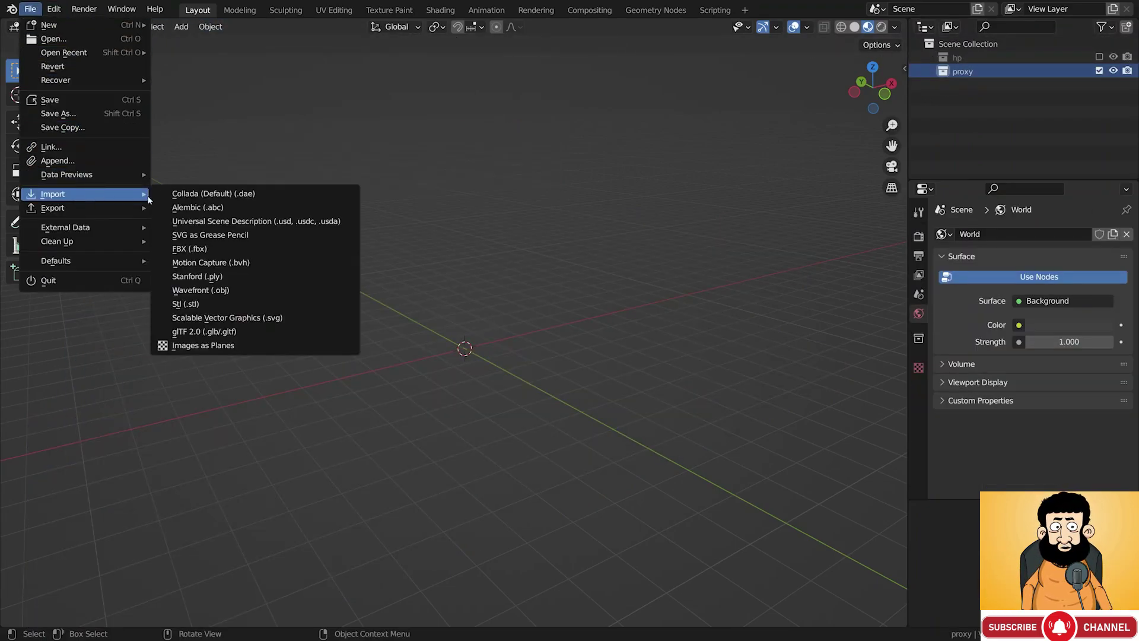
{"action": "left_click", "coordinate": [215, 250]}
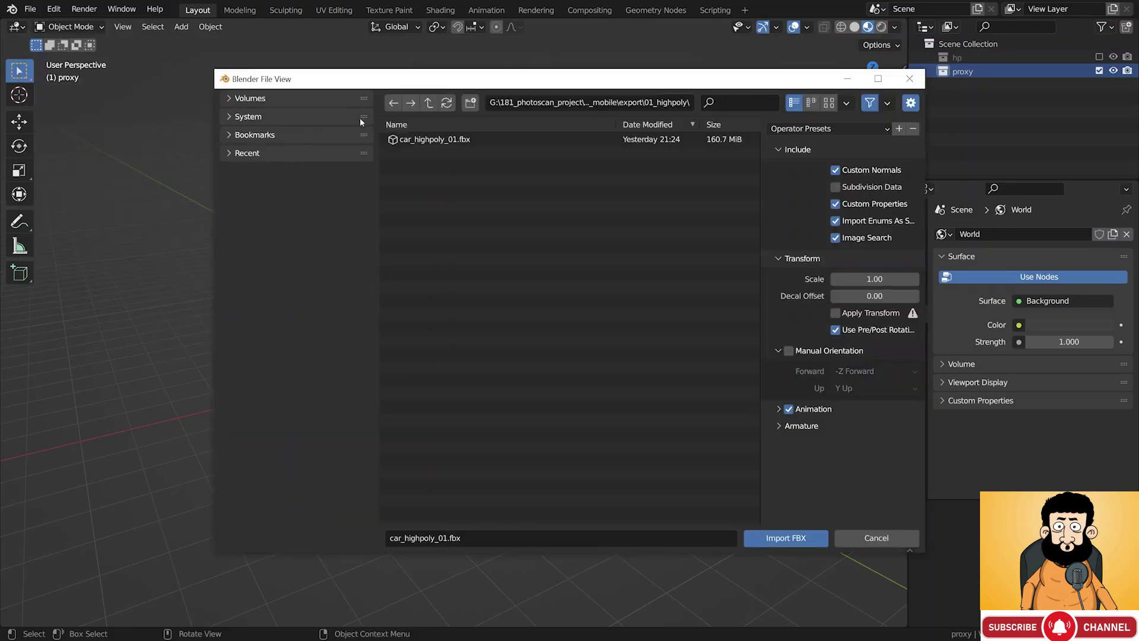
{"action": "left_click", "coordinate": [429, 102]}
{"action": "double_click", "coordinate": [411, 137]}
{"action": "left_click", "coordinate": [417, 140]}
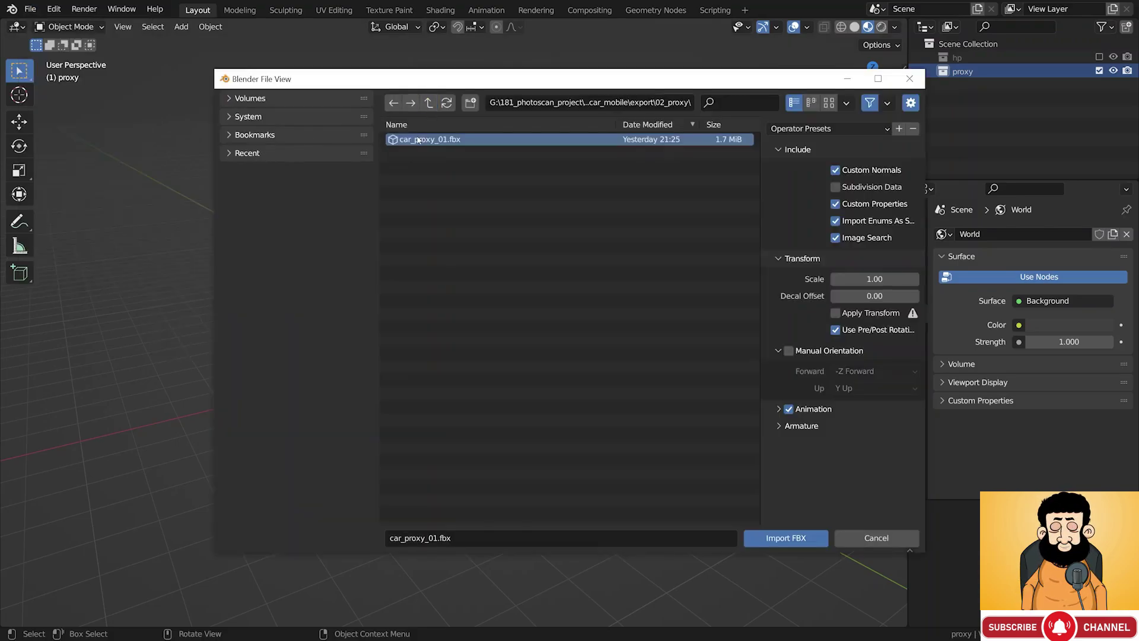
{"action": "left_click", "coordinate": [777, 539]}
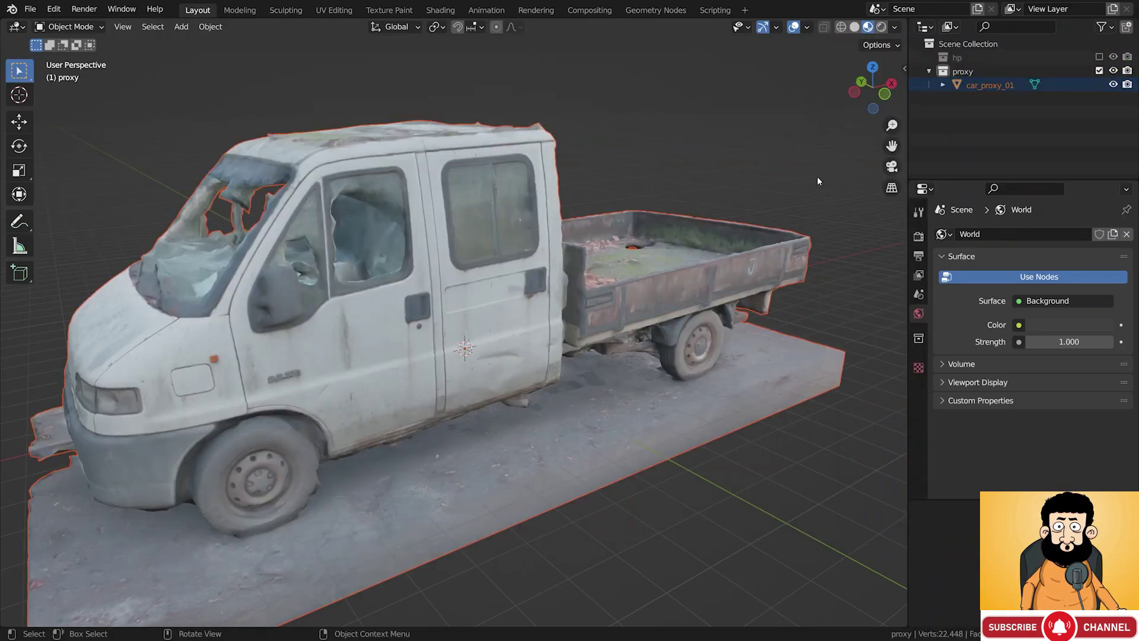
Select the proxy van and check the image texture assigned to its material's base color
{"action": "left_click", "coordinate": [795, 240]}
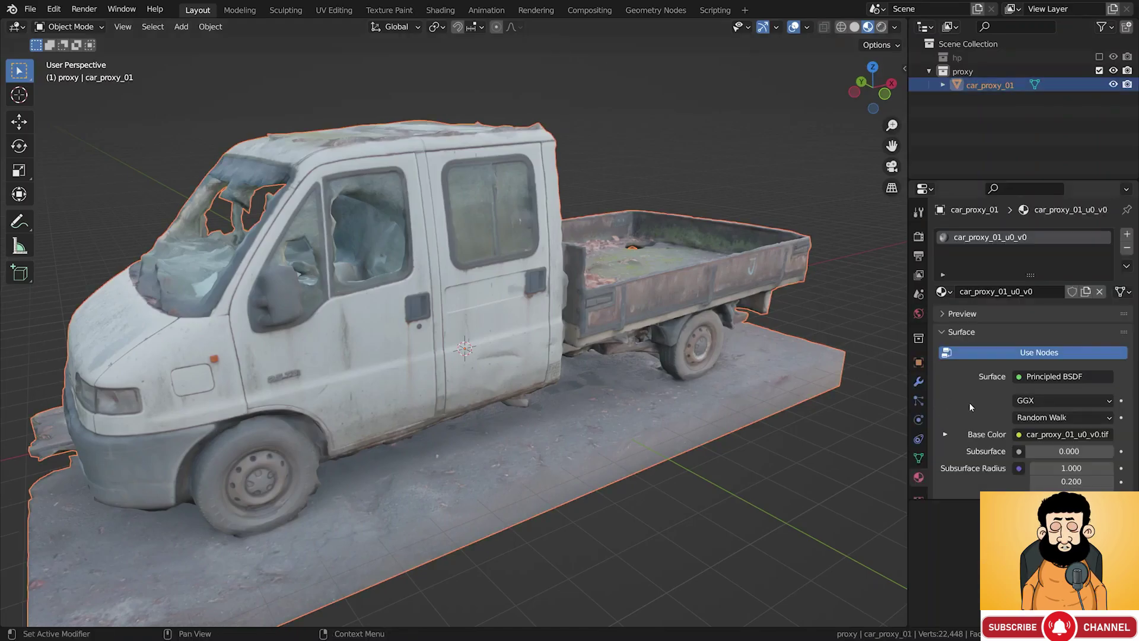
{"action": "left_click", "coordinate": [945, 434]}
{"action": "scroll", "coordinate": [1000, 415], "scroll_direction": "down", "scroll_amount": 2}
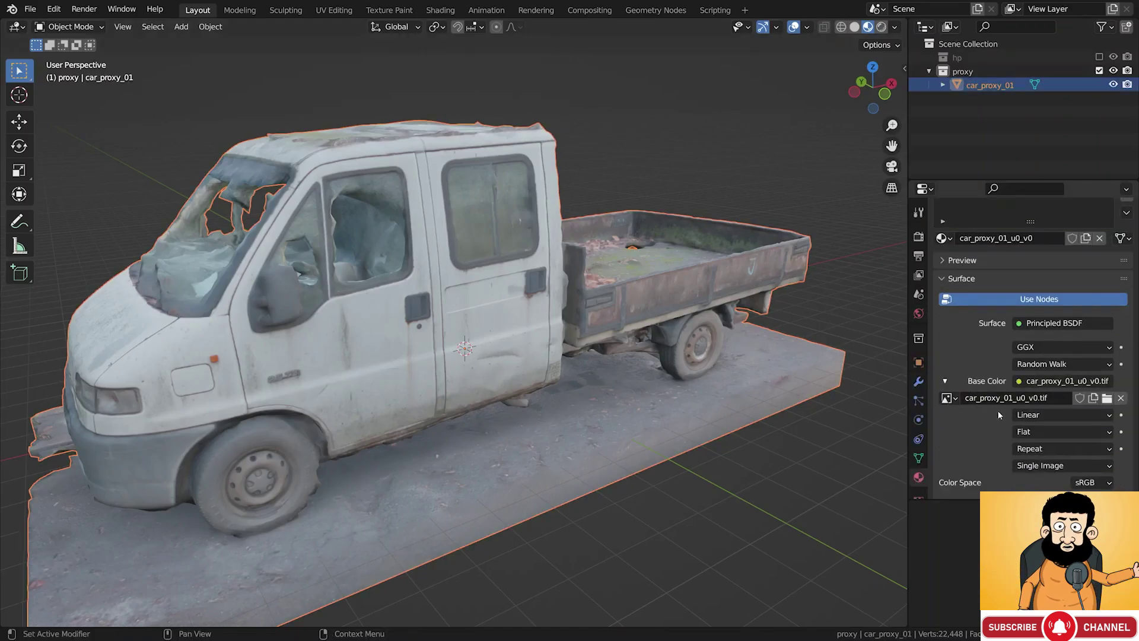
{"action": "left_click", "coordinate": [945, 381]}
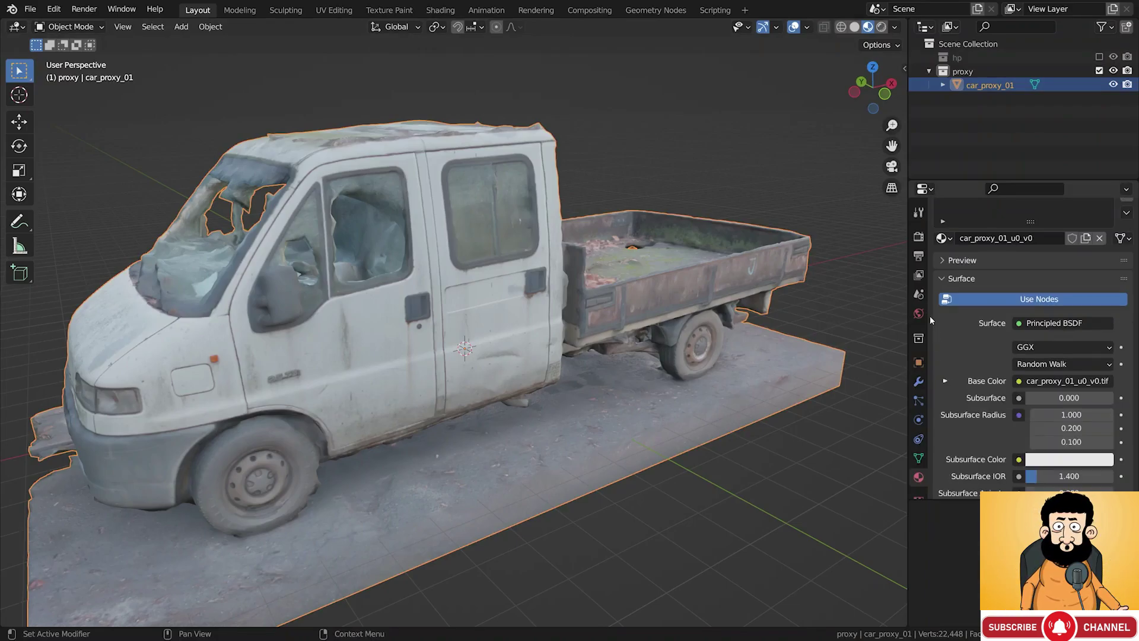
Open the proxy van's modifier settings and save the scene file car_tutorial_v1_02.blend
{"action": "left_click", "coordinate": [919, 382]}
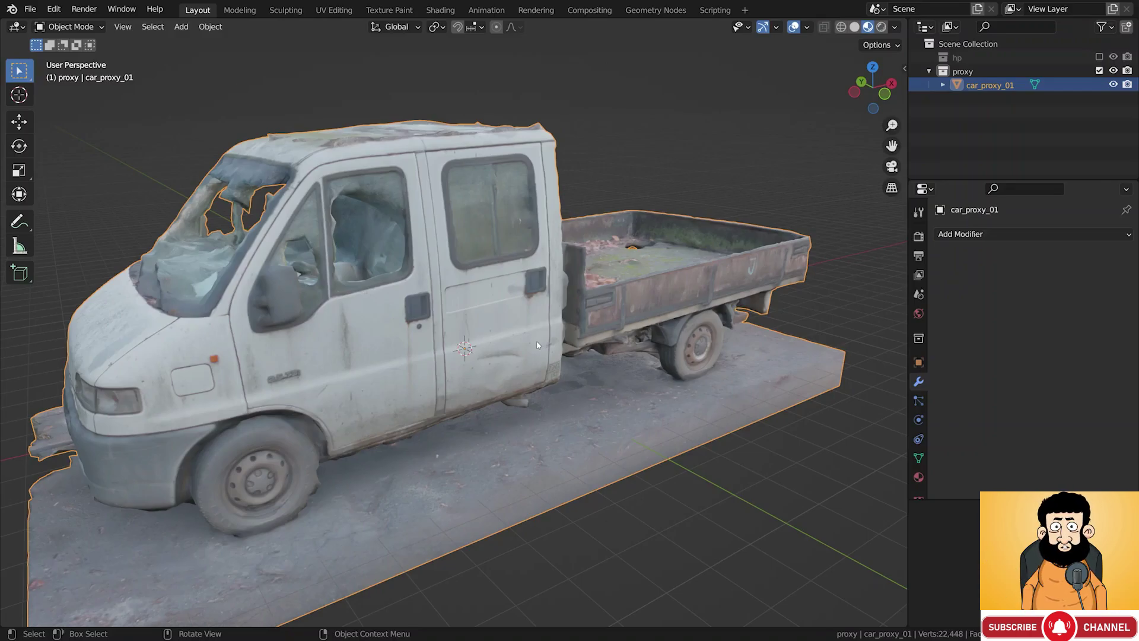
{"action": "middle_click_drag", "start_coordinate": [537, 345], "coordinate": [596, 318], "text": "shift"}
{"action": "key", "text": "ctrl+s"}
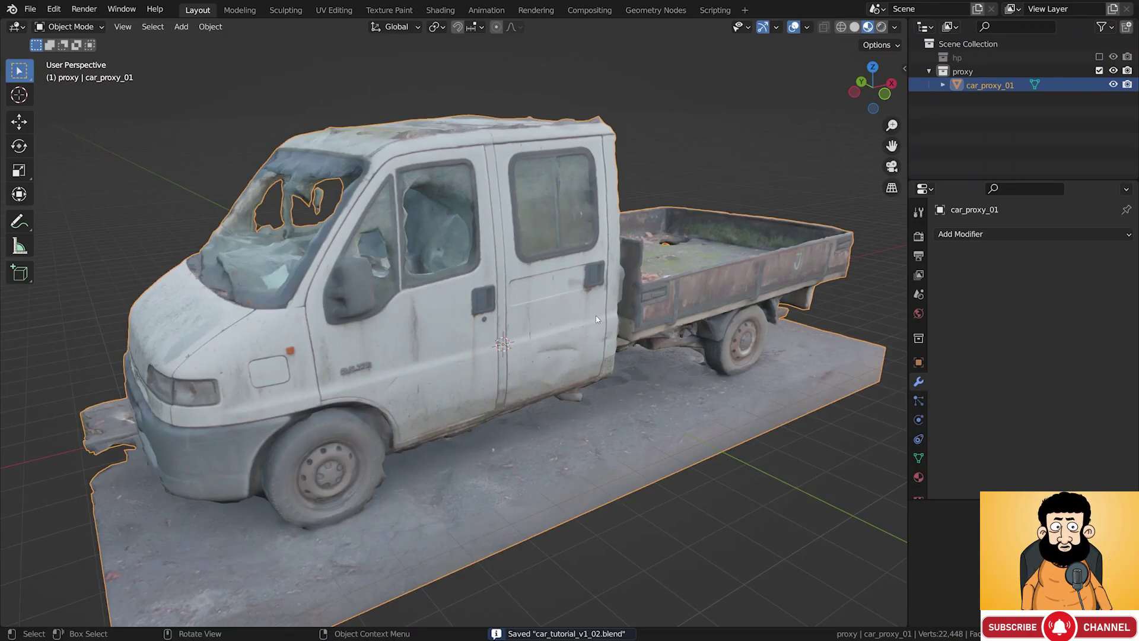
{"action": "key", "text": "r"}
{"action": "key", "text": "r"}
{"action": "key", "text": "s"}
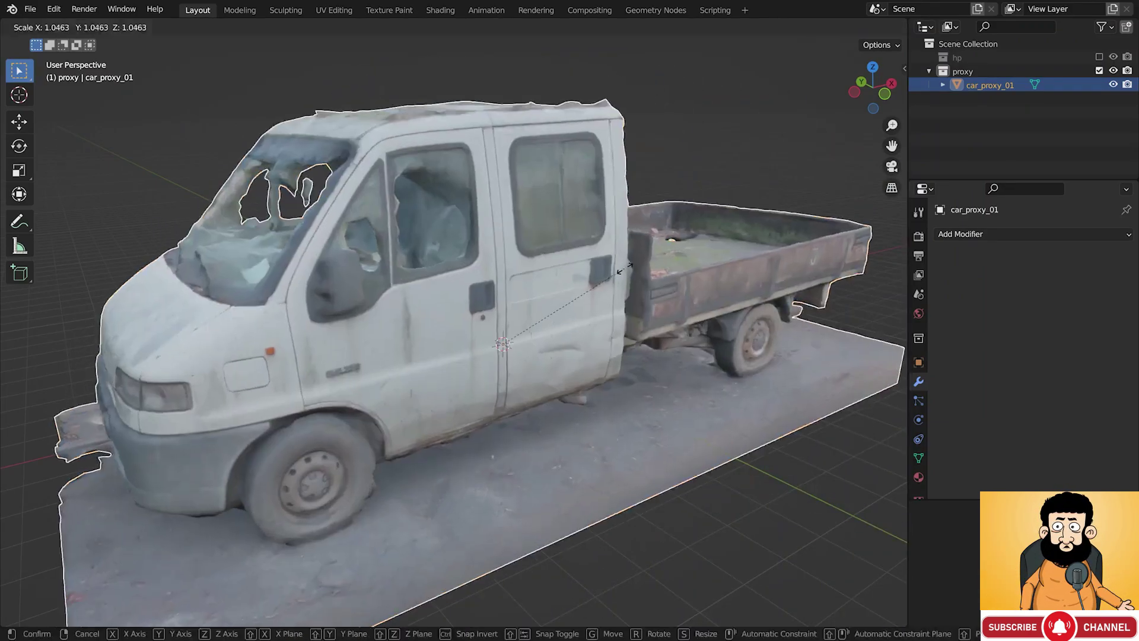
{"action": "right_click", "coordinate": [627, 279]}
Examine the proxy van's ground slab, underside, wheels, side windows, windshield and roof from several angles
{"action": "middle_click_drag", "start_coordinate": [573, 303], "coordinate": [503, 288], "text": "shift"}
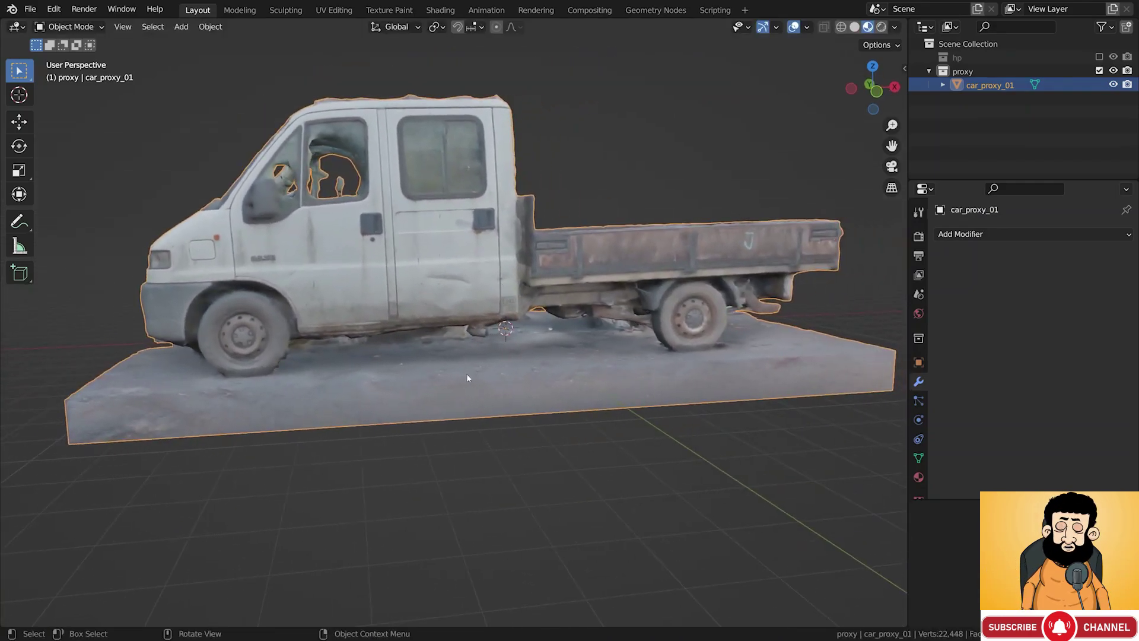
{"action": "left_click_drag", "start_coordinate": [142, 386], "coordinate": [652, 371]}
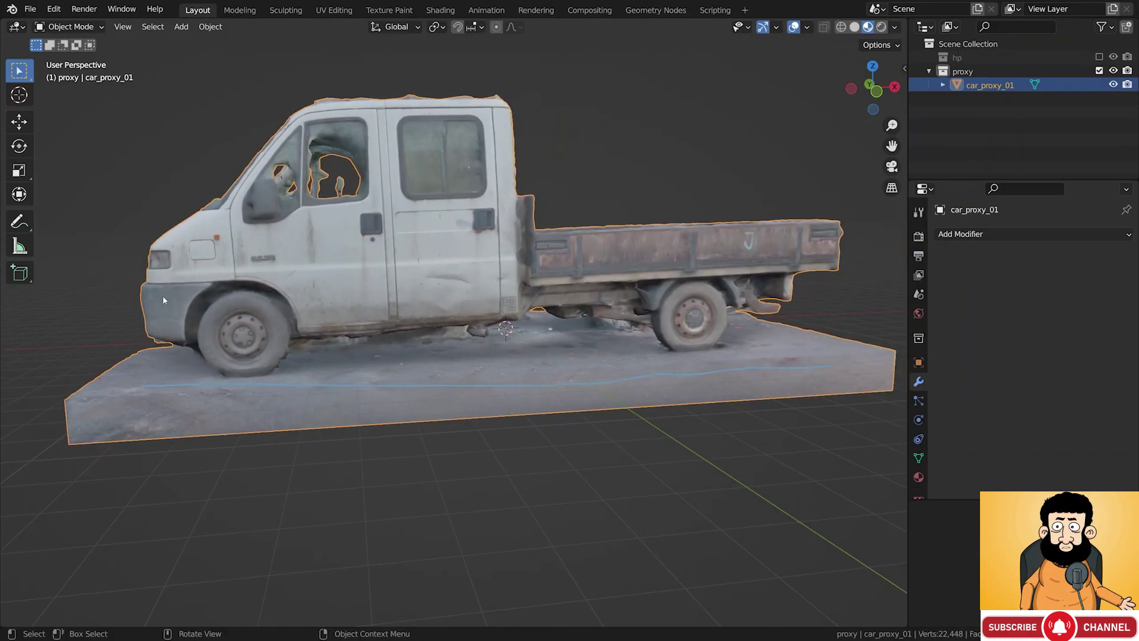
{"action": "middle_click_drag", "start_coordinate": [415, 335], "coordinate": [390, 338]}
{"action": "left_click_drag", "start_coordinate": [387, 322], "coordinate": [455, 321]}
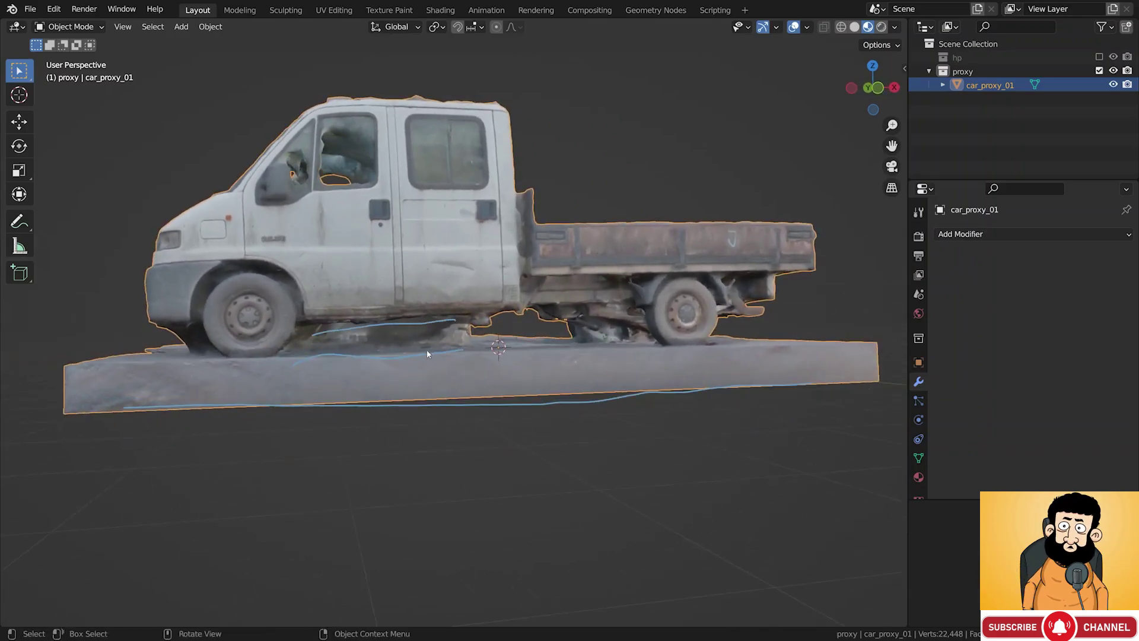
{"action": "left_click_drag", "start_coordinate": [638, 333], "coordinate": [629, 338]}
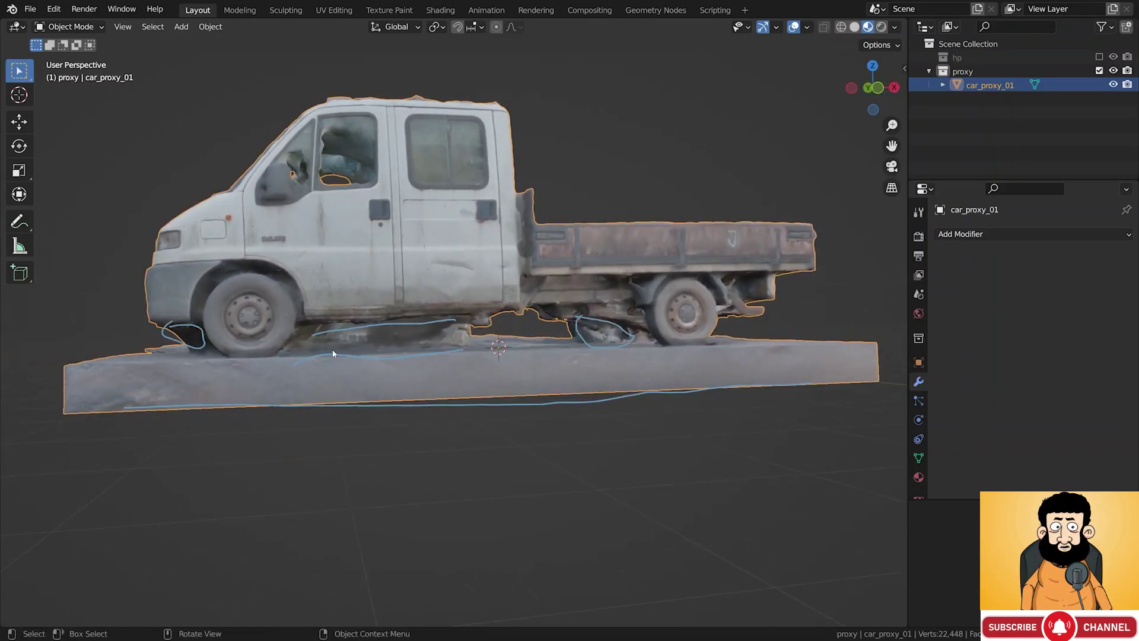
{"action": "mouse_move", "coordinate": [240, 270]}
{"action": "left_mouse_down"}
{"action": "mouse_move", "coordinate": [261, 268]}
{"action": "mouse_move", "coordinate": [285, 363]}
{"action": "mouse_move", "coordinate": [237, 268]}
{"action": "left_mouse_up"}
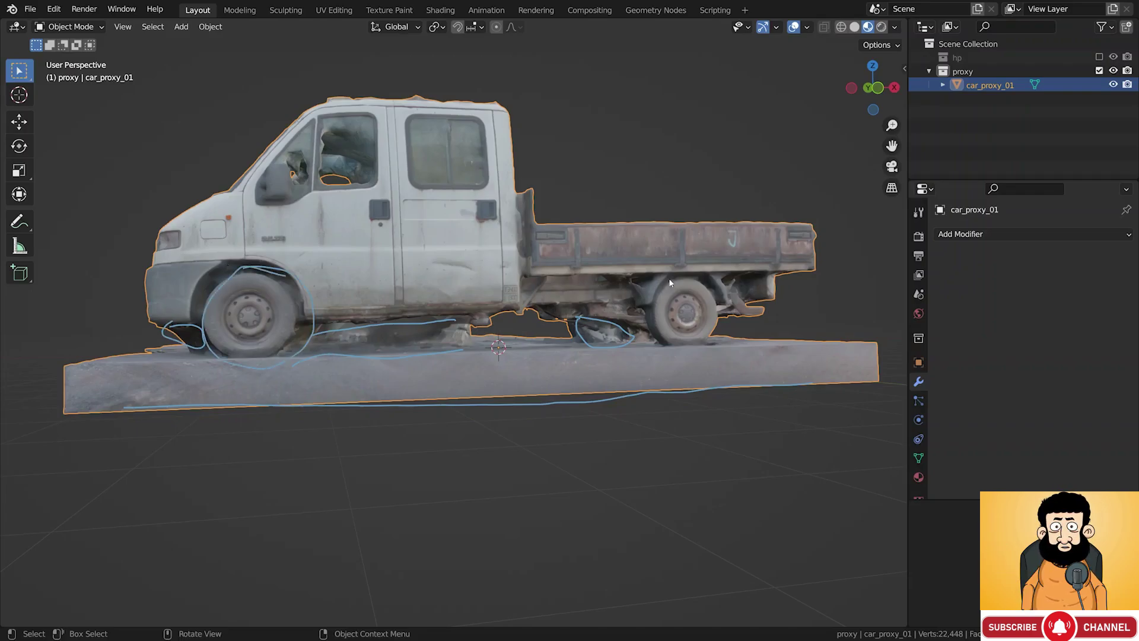
{"action": "left_click_drag", "start_coordinate": [473, 328], "coordinate": [459, 295]}
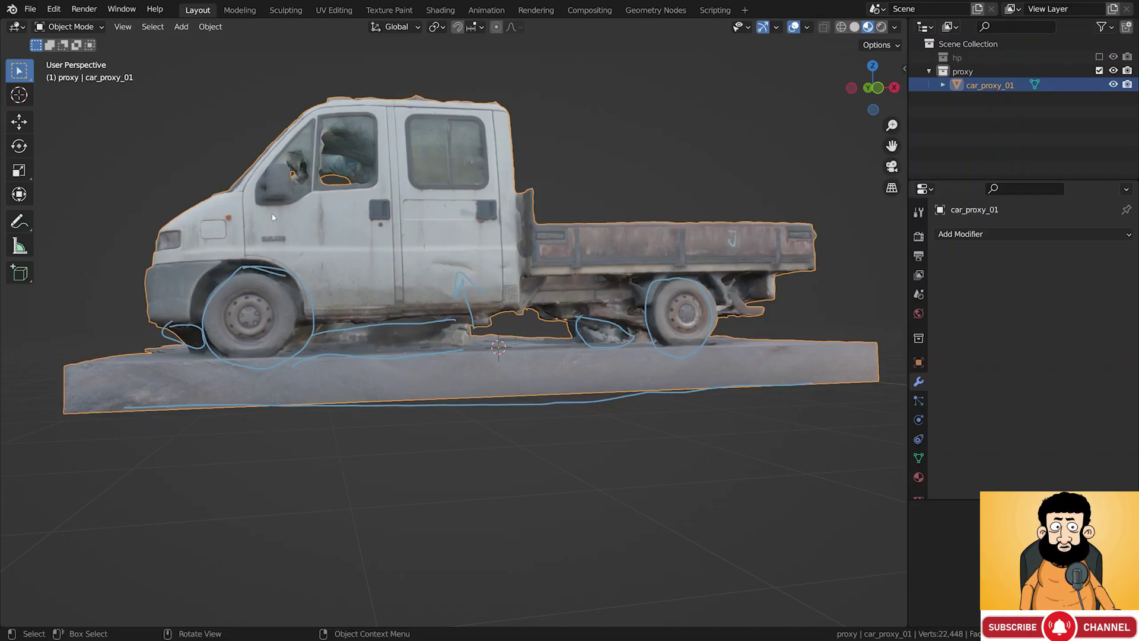
{"action": "mouse_move", "coordinate": [387, 109]}
{"action": "left_mouse_down"}
{"action": "mouse_move", "coordinate": [300, 221]}
{"action": "mouse_move", "coordinate": [240, 196]}
{"action": "left_mouse_up"}
{"action": "left_click_drag", "start_coordinate": [404, 116], "coordinate": [473, 111]}
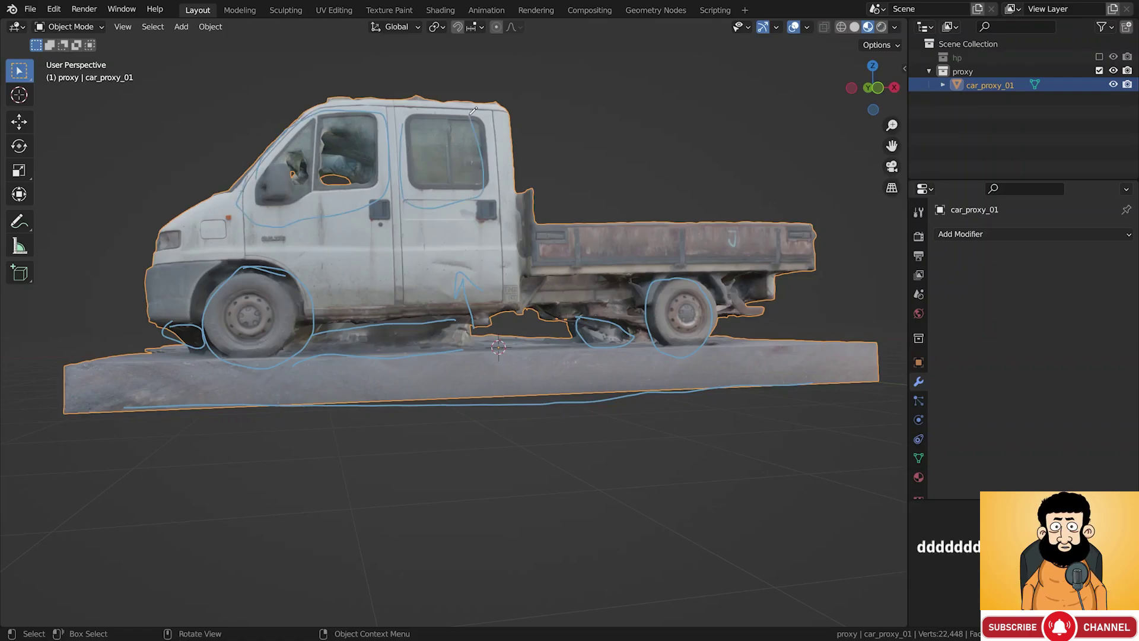
{"action": "key", "text": "ctrl+z"}
{"action": "key", "text": "ctrl+z"}
{"action": "key", "text": "ctrl+z"}
{"action": "key", "text": "ctrl+z"}
{"action": "key", "text": "ctrl+z"}
{"action": "key", "text": "ctrl+z"}
{"action": "key", "text": "ctrl+z"}
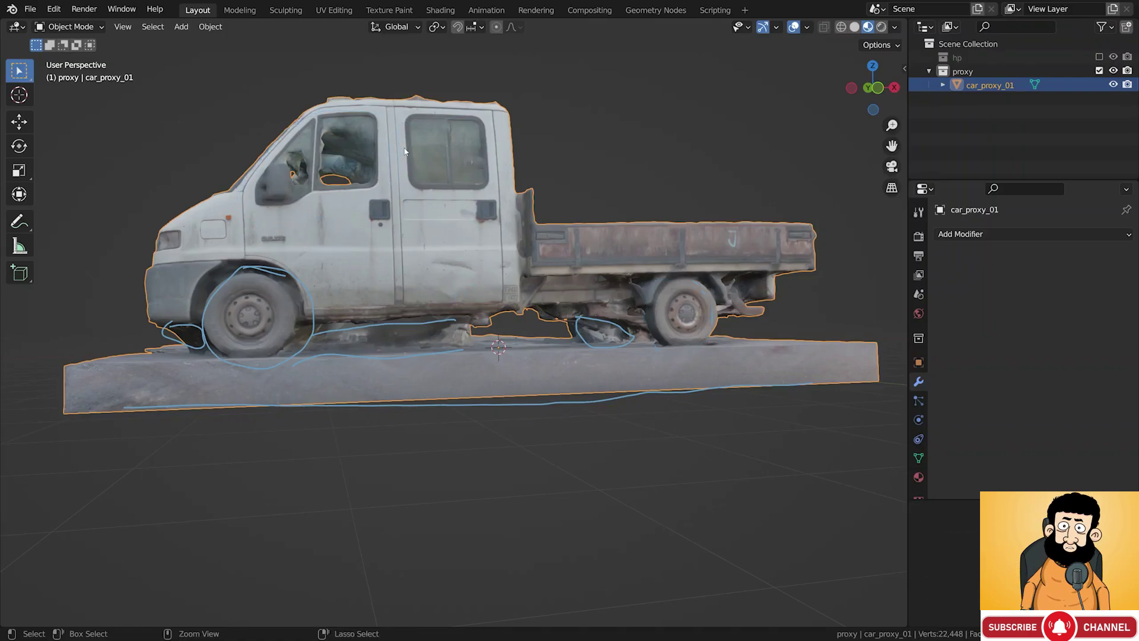
{"action": "key", "text": "ctrl+z"}
{"action": "key", "text": "ctrl+z"}
{"action": "middle_click_drag", "start_coordinate": [404, 151], "coordinate": [383, 187]}
{"action": "mouse_move", "coordinate": [318, 187]}
{"action": "left_mouse_down"}
{"action": "mouse_move", "coordinate": [369, 318]}
{"action": "mouse_move", "coordinate": [234, 213]}
{"action": "mouse_move", "coordinate": [253, 176]}
{"action": "mouse_move", "coordinate": [392, 197]}
{"action": "mouse_move", "coordinate": [469, 142]}
{"action": "mouse_move", "coordinate": [347, 148]}
{"action": "left_mouse_up"}
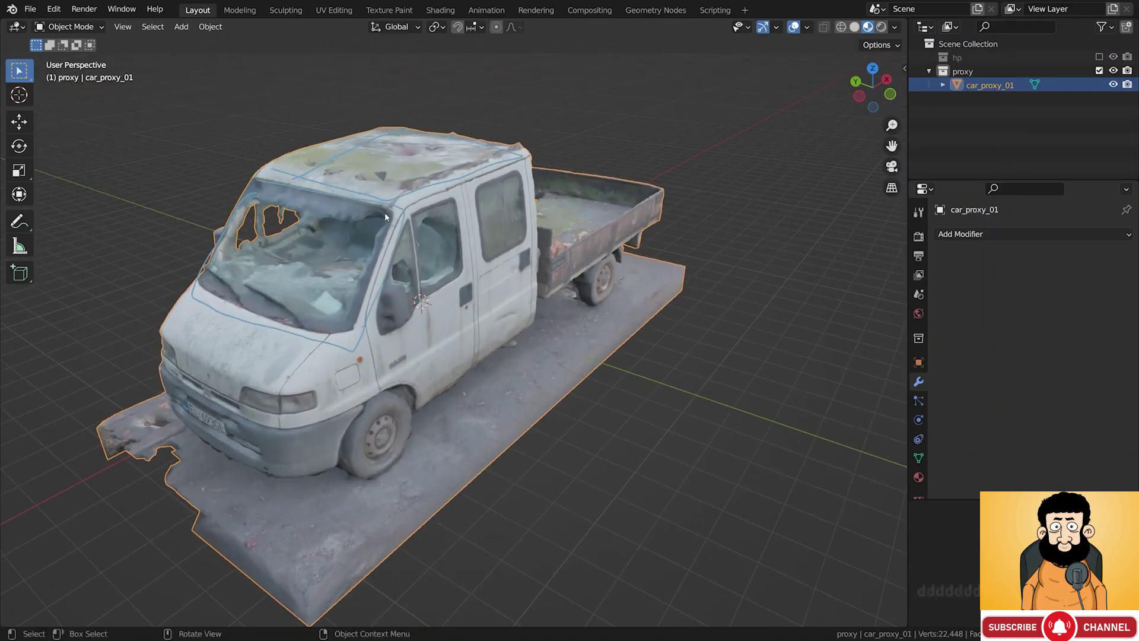
{"action": "middle_click_drag", "start_coordinate": [476, 194], "coordinate": [498, 213]}
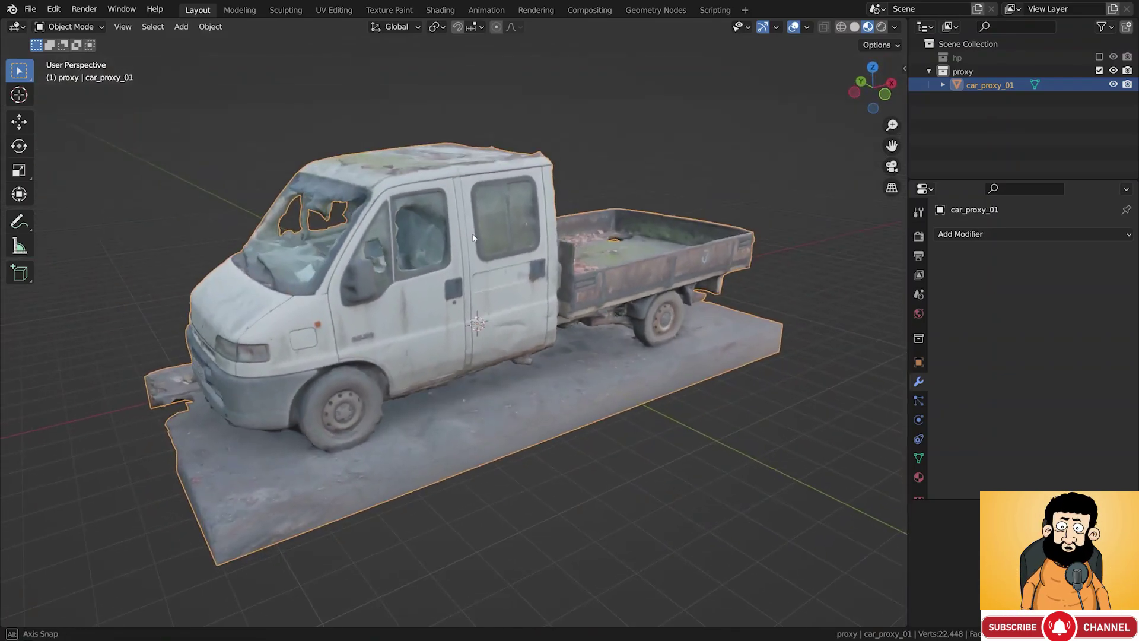
In Edit Mode with face selection, circle-select the ground slab's faces around the front wheel and delete them
{"action": "key", "text": "Tab"}
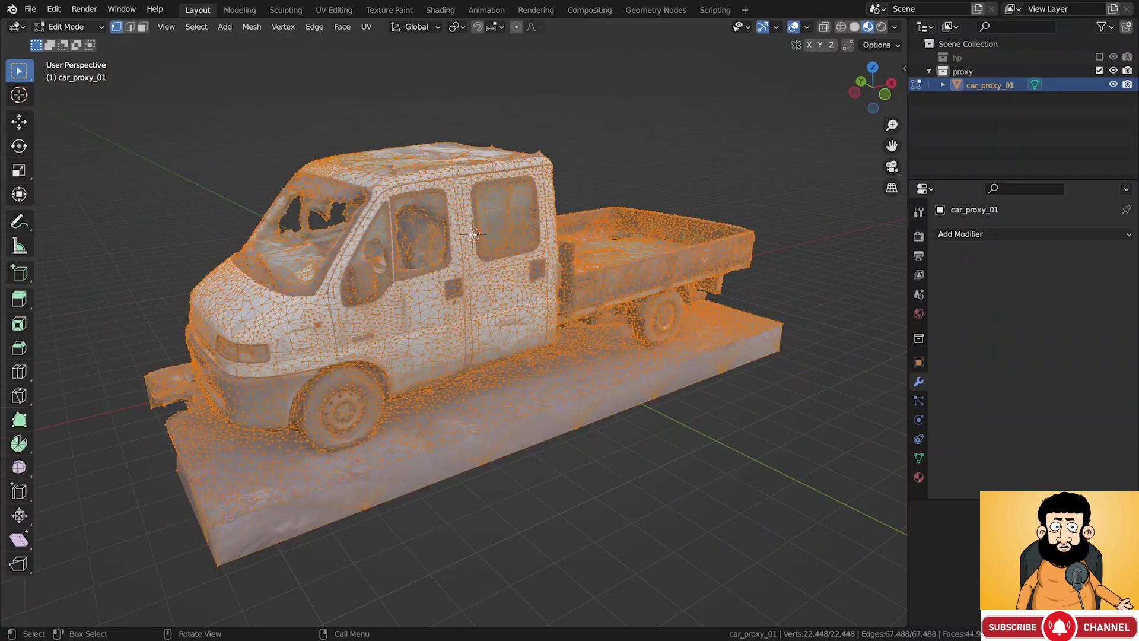
{"action": "left_click", "coordinate": [143, 26]}
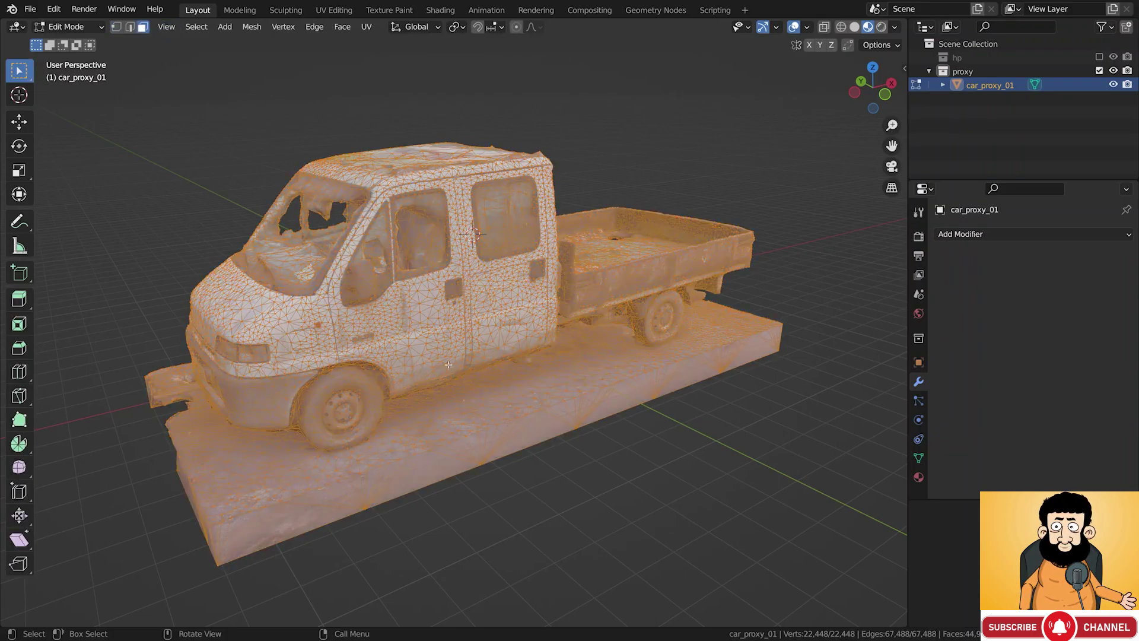
{"action": "key", "text": "alt+a"}
{"action": "left_click_drag", "start_coordinate": [578, 489], "coordinate": [465, 396]}
{"action": "middle_click_drag", "start_coordinate": [464, 409], "coordinate": [423, 418]}
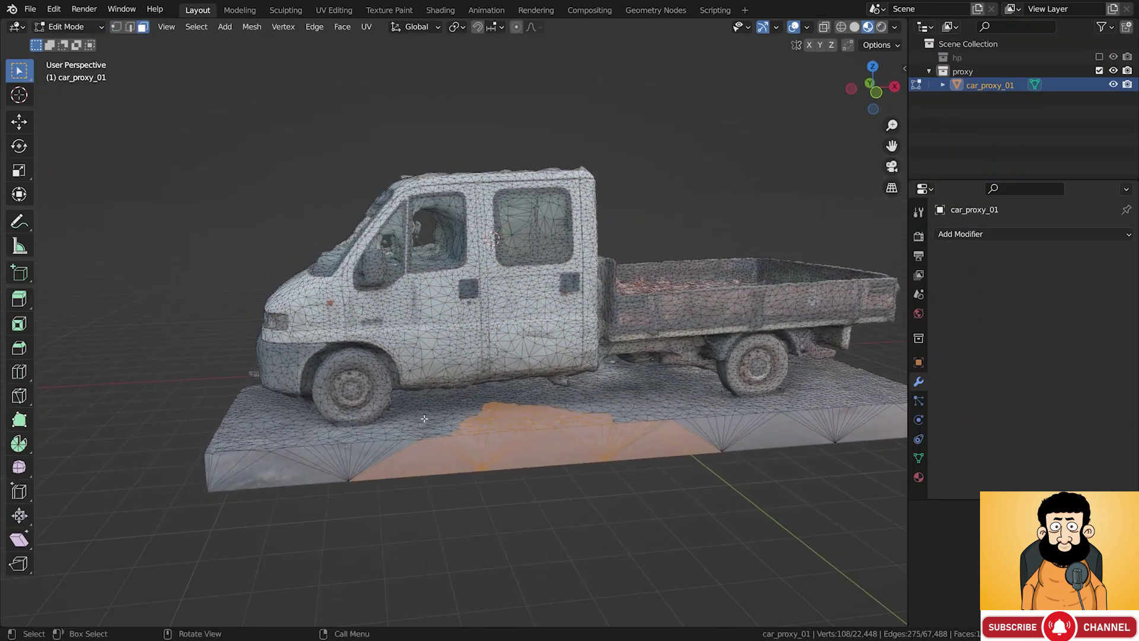
{"action": "scroll", "coordinate": [423, 418], "scroll_direction": "up", "scroll_amount": 4}
{"action": "key", "text": "c"}
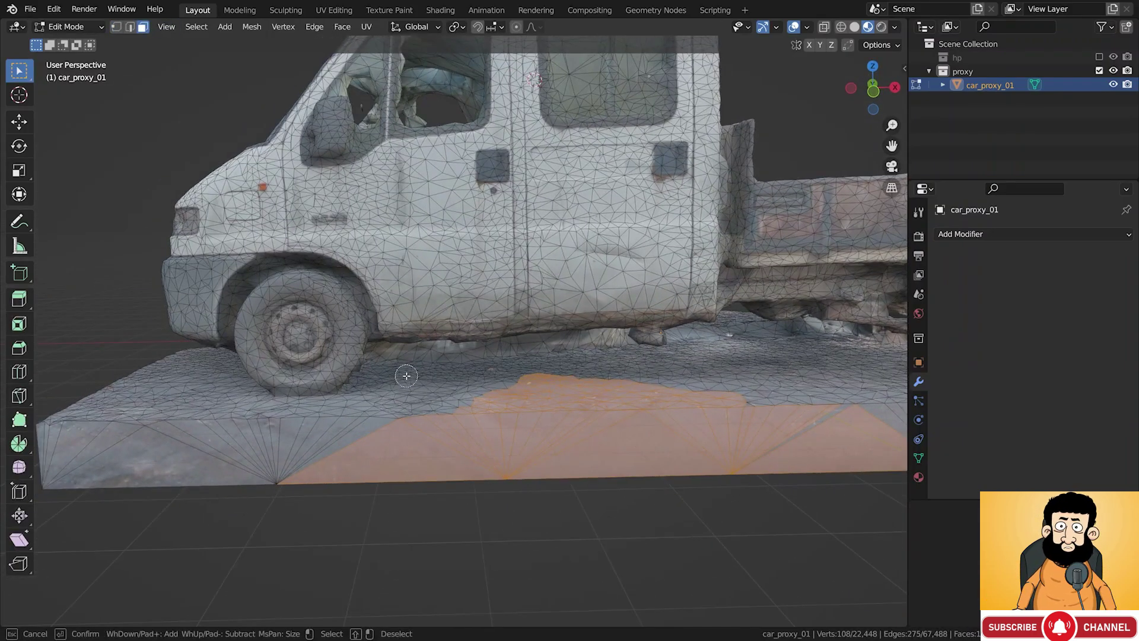
{"action": "mouse_move", "coordinate": [407, 376]}
{"action": "left_mouse_down"}
{"action": "mouse_move", "coordinate": [333, 427]}
{"action": "mouse_move", "coordinate": [368, 392]}
{"action": "mouse_move", "coordinate": [249, 445]}
{"action": "mouse_move", "coordinate": [273, 427]}
{"action": "mouse_move", "coordinate": [143, 409]}
{"action": "mouse_move", "coordinate": [59, 433]}
{"action": "mouse_move", "coordinate": [71, 412]}
{"action": "mouse_move", "coordinate": [119, 402]}
{"action": "mouse_move", "coordinate": [190, 365]}
{"action": "mouse_move", "coordinate": [232, 380]}
{"action": "mouse_move", "coordinate": [315, 442]}
{"action": "mouse_move", "coordinate": [437, 411]}
{"action": "left_mouse_up"}
{"action": "right_click", "coordinate": [448, 402]}
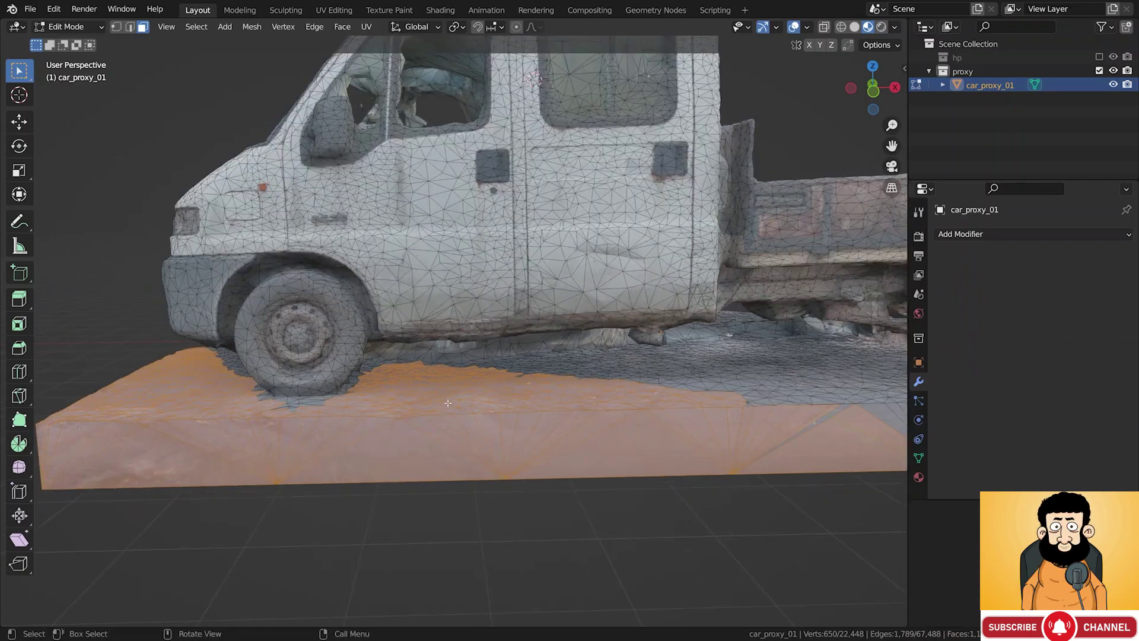
{"action": "key", "text": "x"}
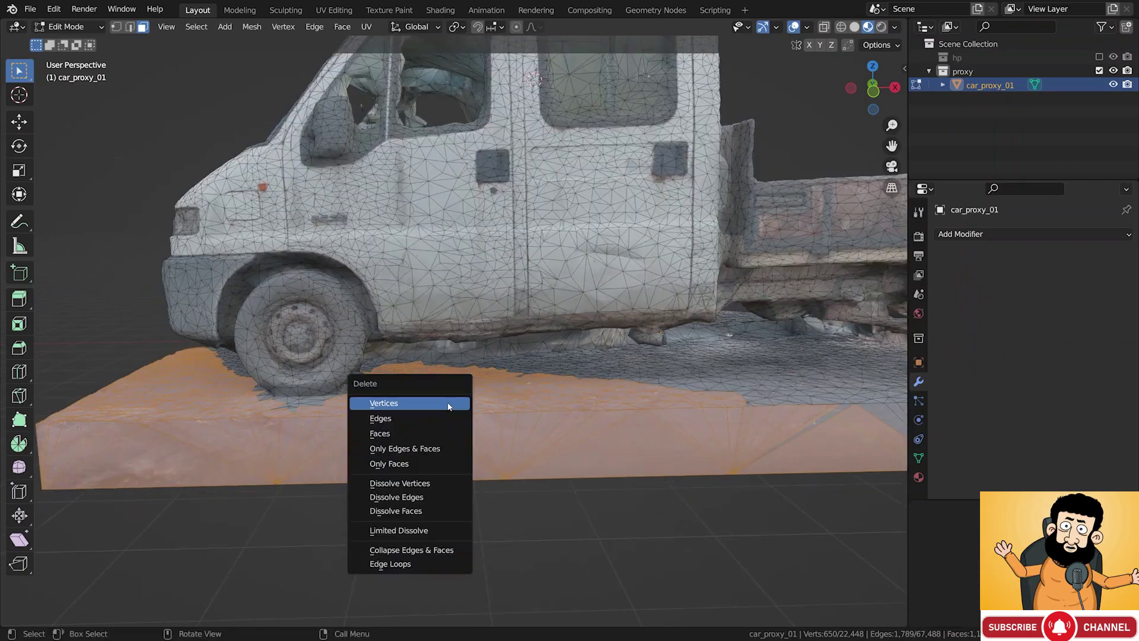
{"action": "left_click", "coordinate": [431, 435]}
Circle-select the large leftover slab faces in front of the front wheel, delete them and inspect the tyre's ground contact
{"action": "key", "text": "c"}
{"action": "mouse_move", "coordinate": [248, 460]}
{"action": "left_mouse_down"}
{"action": "mouse_move", "coordinate": [300, 456]}
{"action": "mouse_move", "coordinate": [178, 421]}
{"action": "left_mouse_up"}
{"action": "right_click", "coordinate": [184, 423]}
{"action": "scroll", "coordinate": [337, 436], "scroll_direction": "up", "scroll_amount": 1}
{"action": "key", "text": "x"}
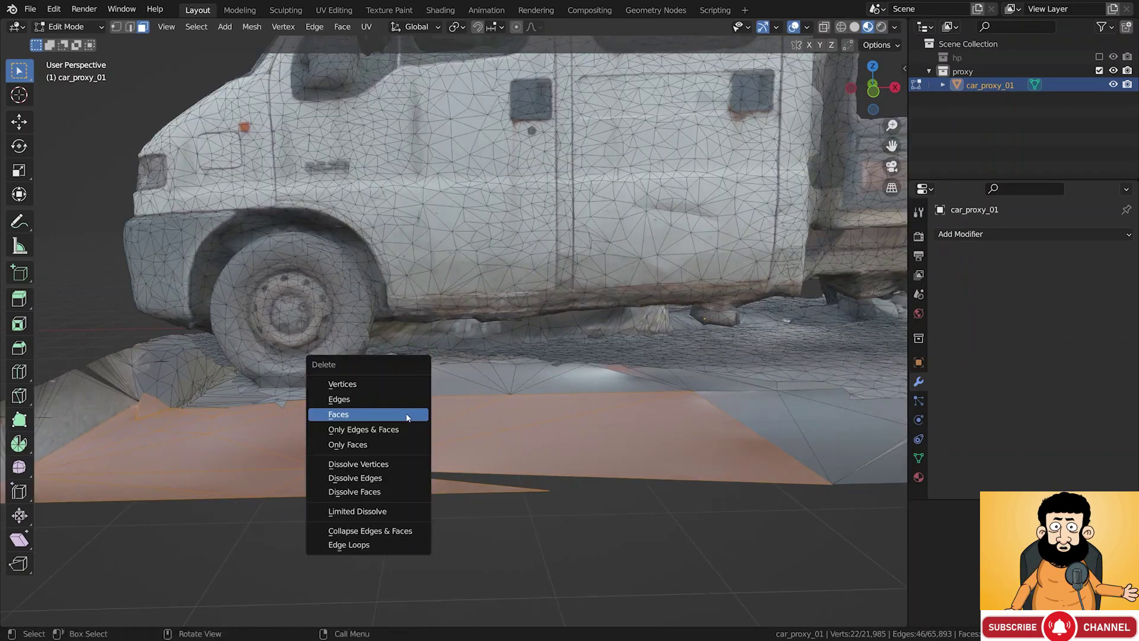
{"action": "left_click", "coordinate": [407, 418]}
{"action": "scroll", "coordinate": [305, 382], "scroll_direction": "up", "scroll_amount": 6}
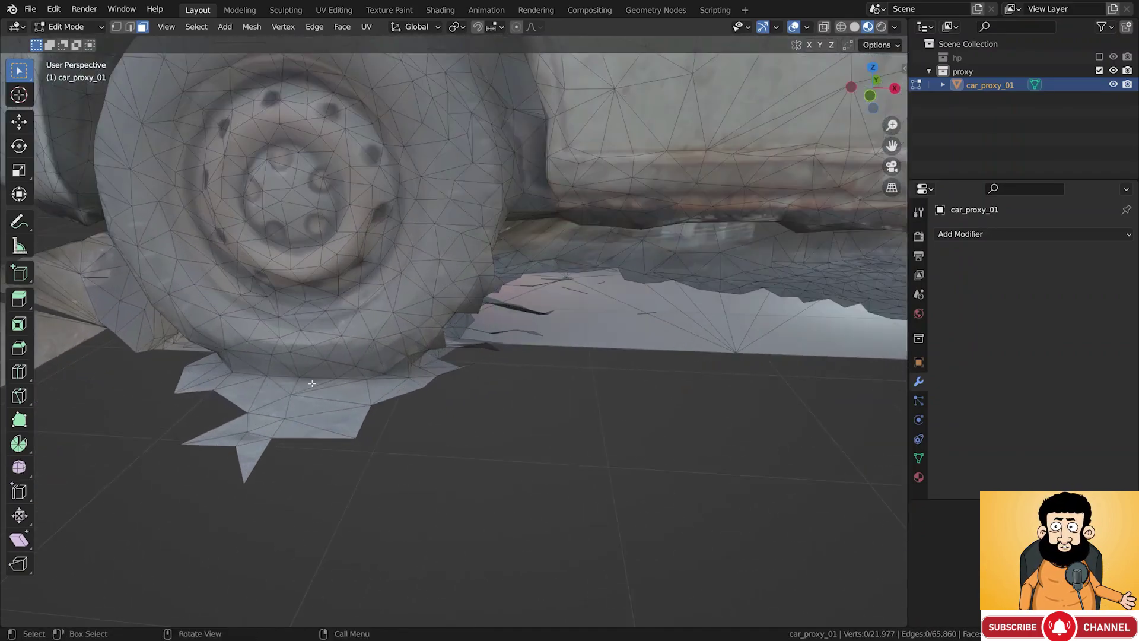
{"action": "mouse_move", "coordinate": [444, 321]}
{"action": "middle_mouse_down"}
{"action": "mouse_move", "coordinate": [436, 309]}
{"action": "mouse_move", "coordinate": [446, 333]}
{"action": "middle_mouse_up"}
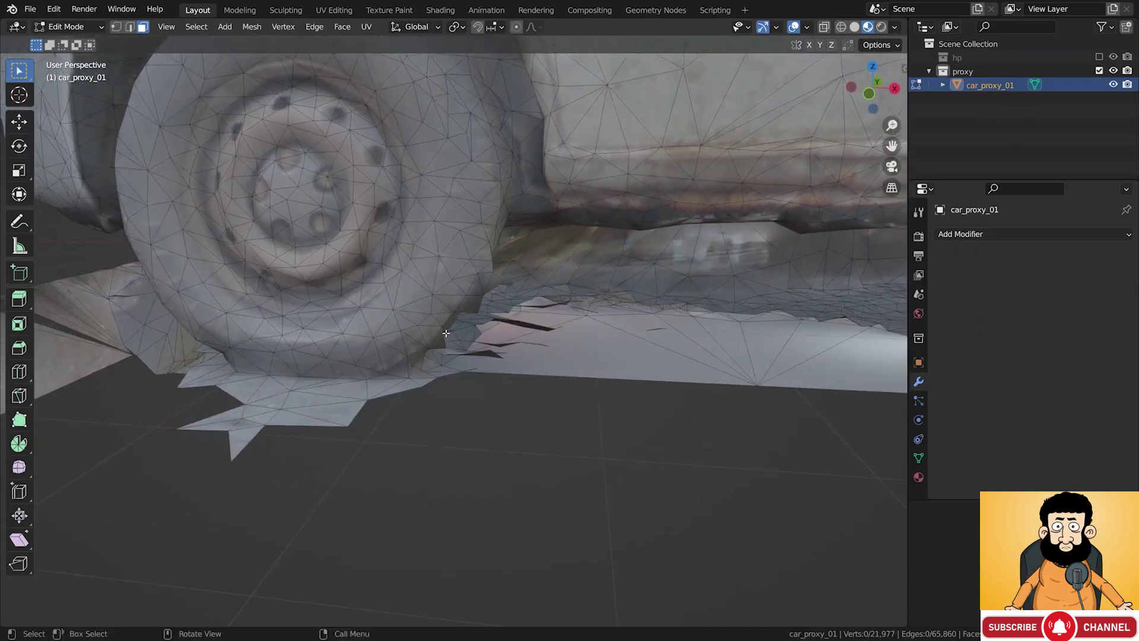
Undo the deletions of the ground faces around the front wheel
{"action": "scroll", "coordinate": [447, 333], "scroll_direction": "down", "scroll_amount": 8}
{"action": "key", "text": "ctrl+z"}
{"action": "key", "text": "ctrl+z"}
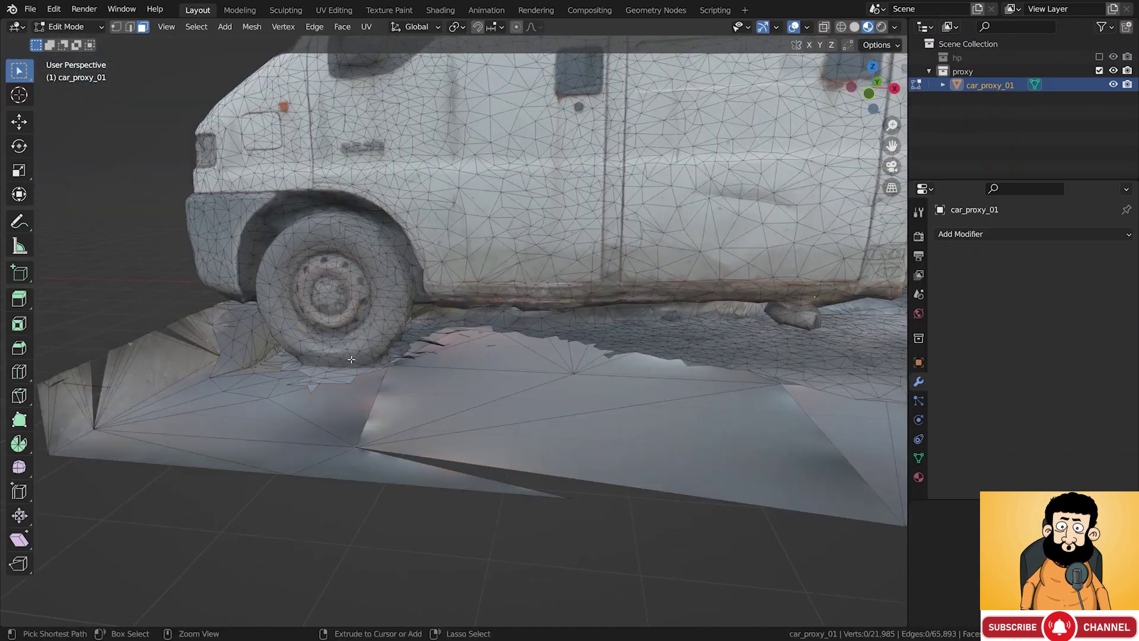
{"action": "key", "text": "ctrl+shift+z"}
{"action": "middle_click_drag", "start_coordinate": [351, 359], "coordinate": [498, 249]}
{"action": "scroll", "coordinate": [498, 250], "scroll_direction": "up", "scroll_amount": 3}
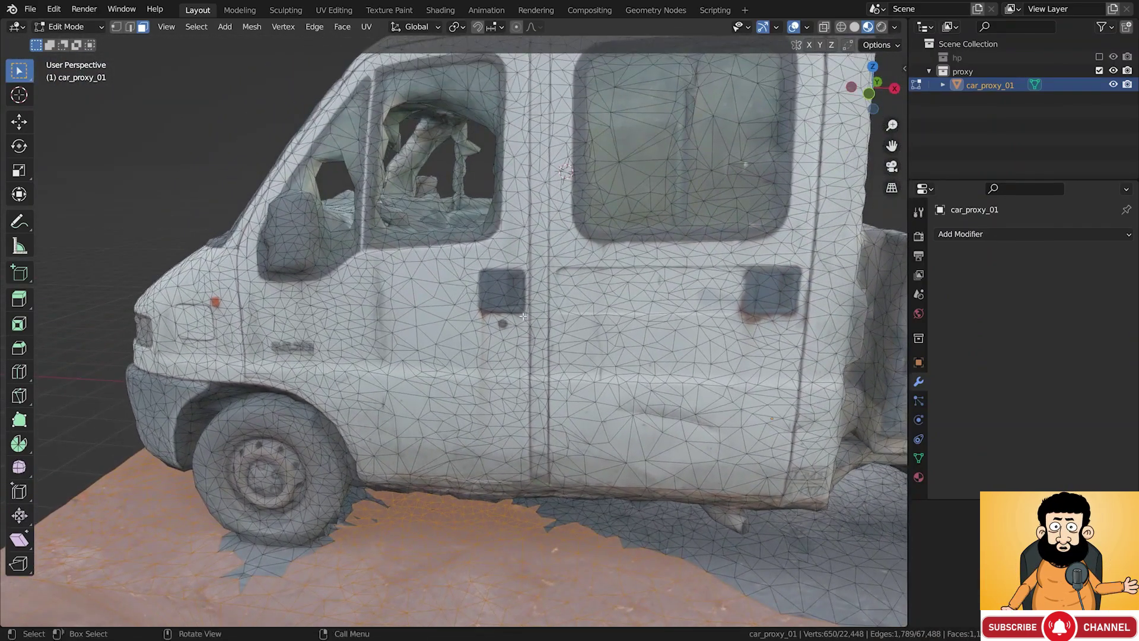
Select a few faces and a vertex along the door seam to examine the mesh there, and return to Object Mode
{"action": "scroll", "coordinate": [523, 311], "scroll_direction": "down", "scroll_amount": 2}
{"action": "scroll", "coordinate": [524, 311], "scroll_direction": "up", "scroll_amount": 8}
{"action": "key", "text": "alt+a"}
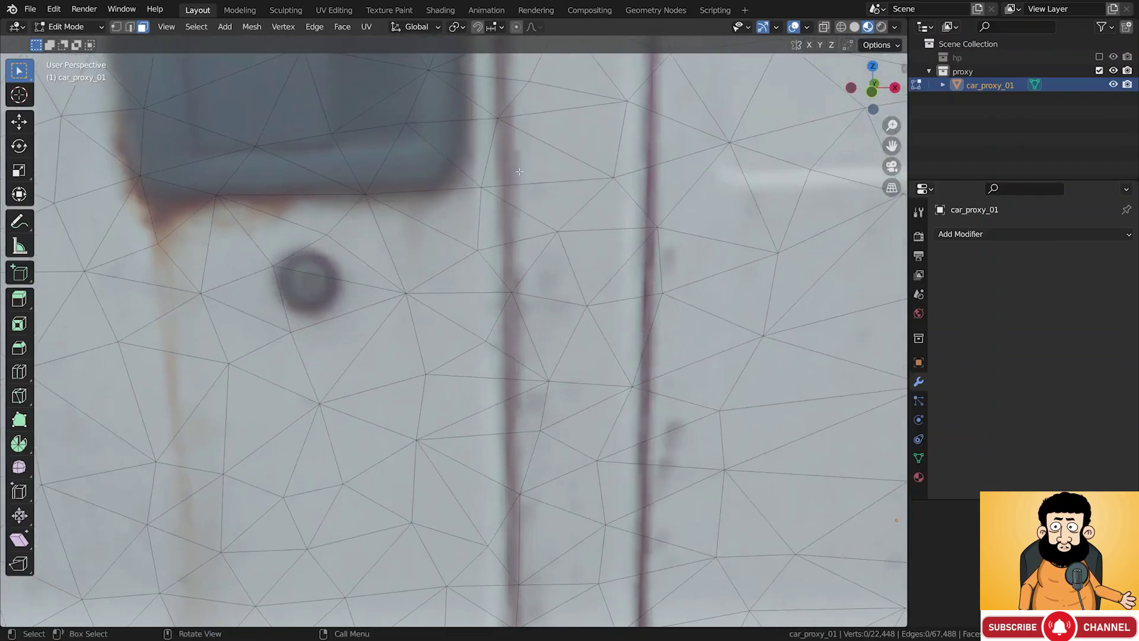
{"action": "key", "text": "c"}
{"action": "mouse_move", "coordinate": [547, 198]}
{"action": "left_mouse_down"}
{"action": "mouse_move", "coordinate": [534, 226]}
{"action": "mouse_move", "coordinate": [550, 253]}
{"action": "left_mouse_up"}
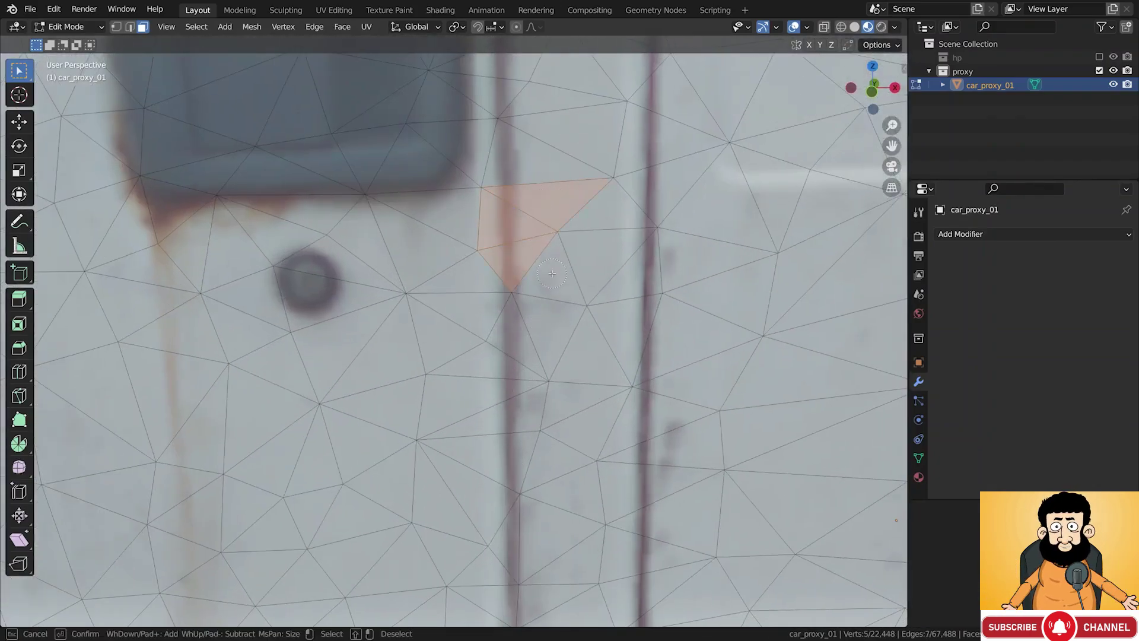
{"action": "key", "text": "Escape"}
{"action": "left_click", "coordinate": [512, 188]}
{"action": "key", "text": "1"}
{"action": "left_click", "coordinate": [482, 196]}
{"action": "scroll", "coordinate": [505, 249], "scroll_direction": "down", "scroll_amount": 8}
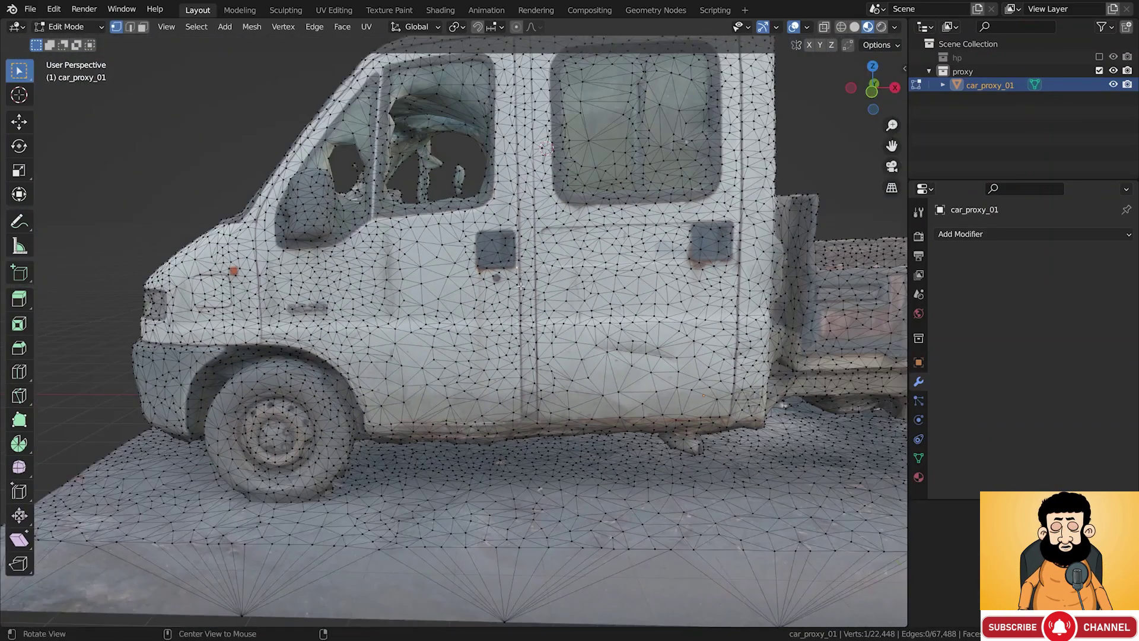
{"action": "middle_click_drag", "start_coordinate": [520, 286], "coordinate": [548, 290]}
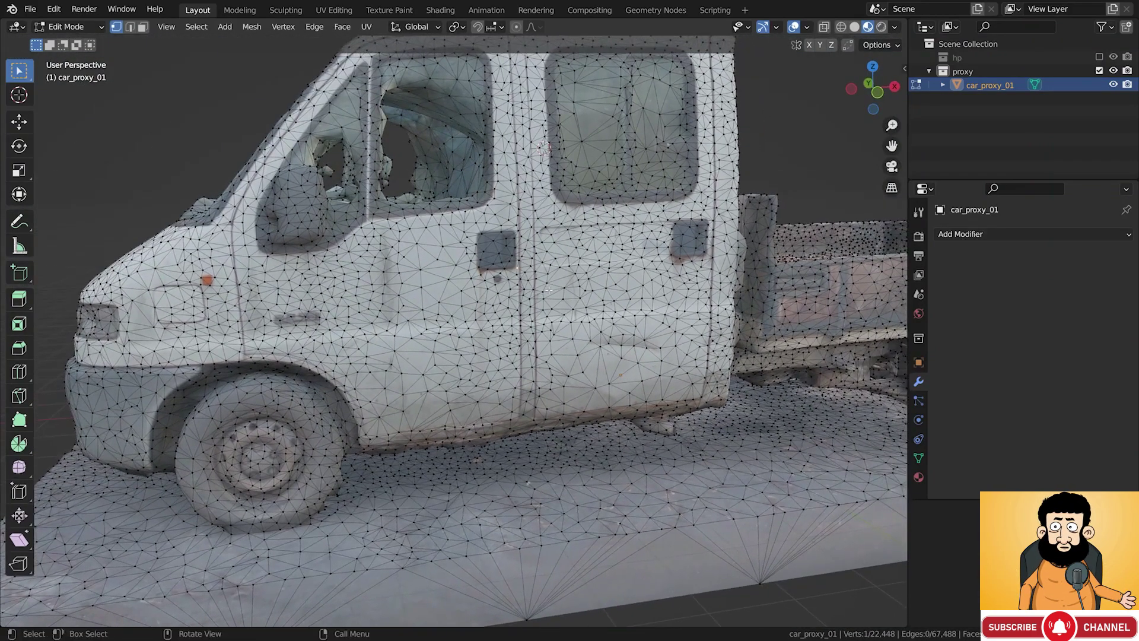
{"action": "scroll", "coordinate": [548, 289], "scroll_direction": "down", "scroll_amount": 4}
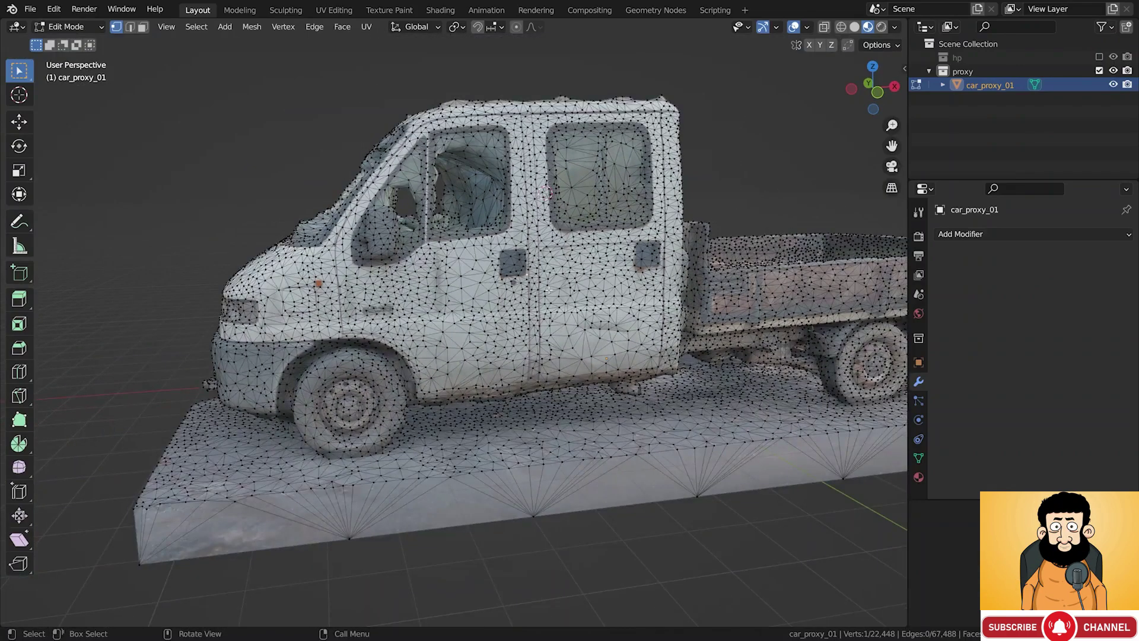
{"action": "key", "text": "Tab"}
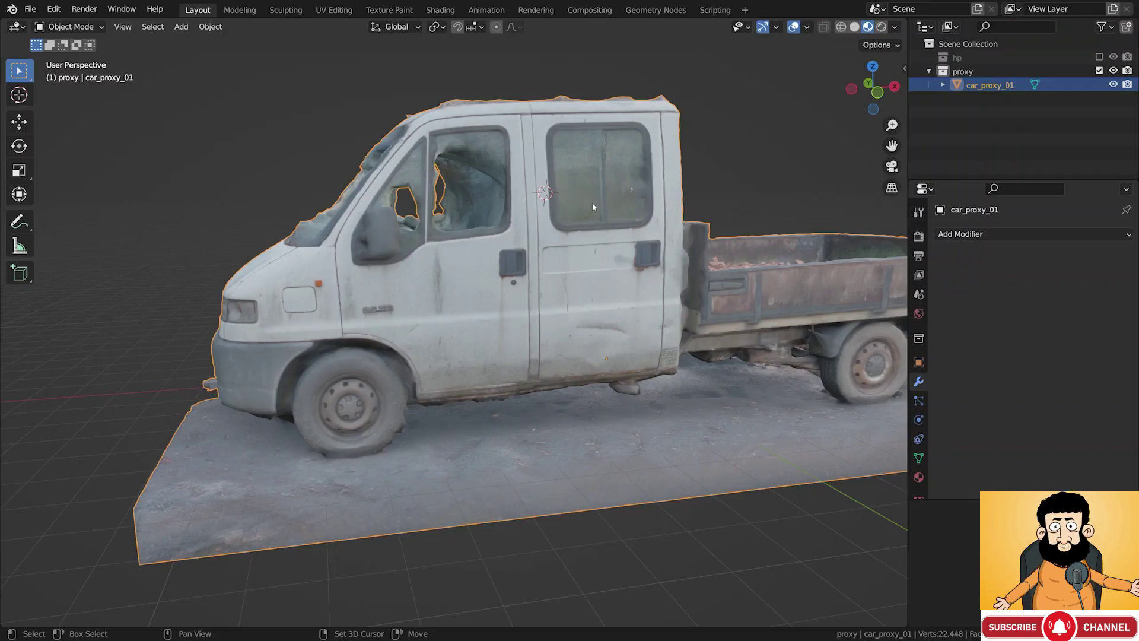
Add a cube and move it straight down along Z to the ground level beneath the van's cab
{"action": "key", "text": "shift+a"}
{"action": "mouse_move", "coordinate": [592, 204]}
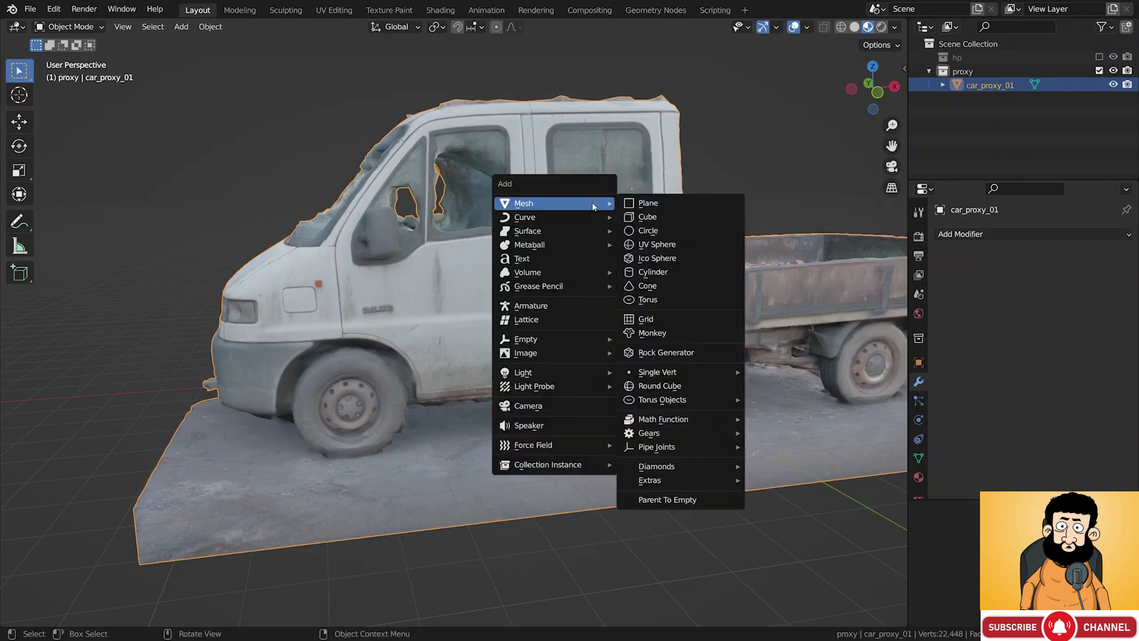
{"action": "left_click", "coordinate": [649, 217]}
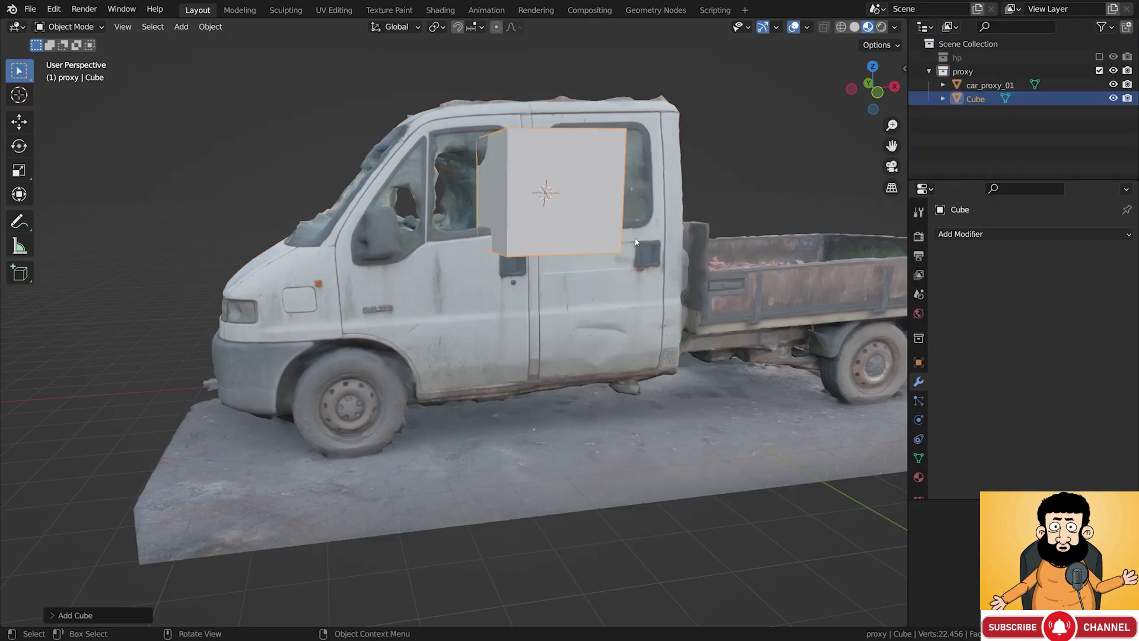
{"action": "key", "text": "g"}
{"action": "key", "text": "z"}
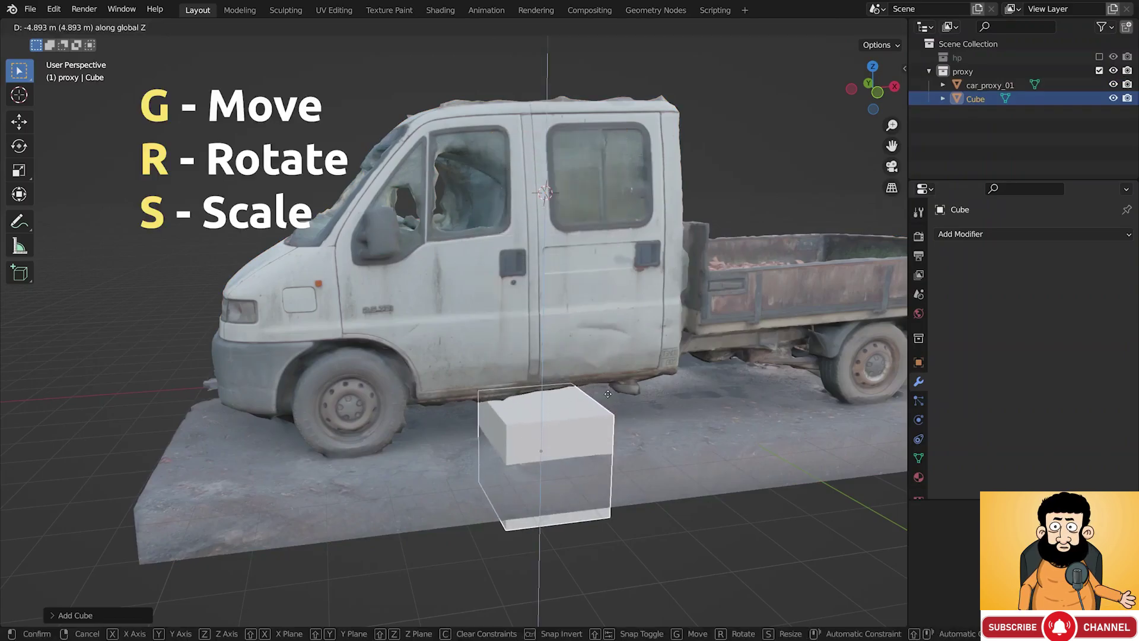
{"action": "left_click", "coordinate": [602, 416]}
Scale the cube in X and Y only, excluding Z, until it extends well beyond the van's ground slab
{"action": "scroll", "coordinate": [601, 414], "scroll_direction": "down", "scroll_amount": 3}
{"action": "middle_click_drag", "start_coordinate": [664, 416], "coordinate": [577, 419], "text": "shift"}
{"action": "key", "text": "s"}
{"action": "key", "text": "shift+z"}
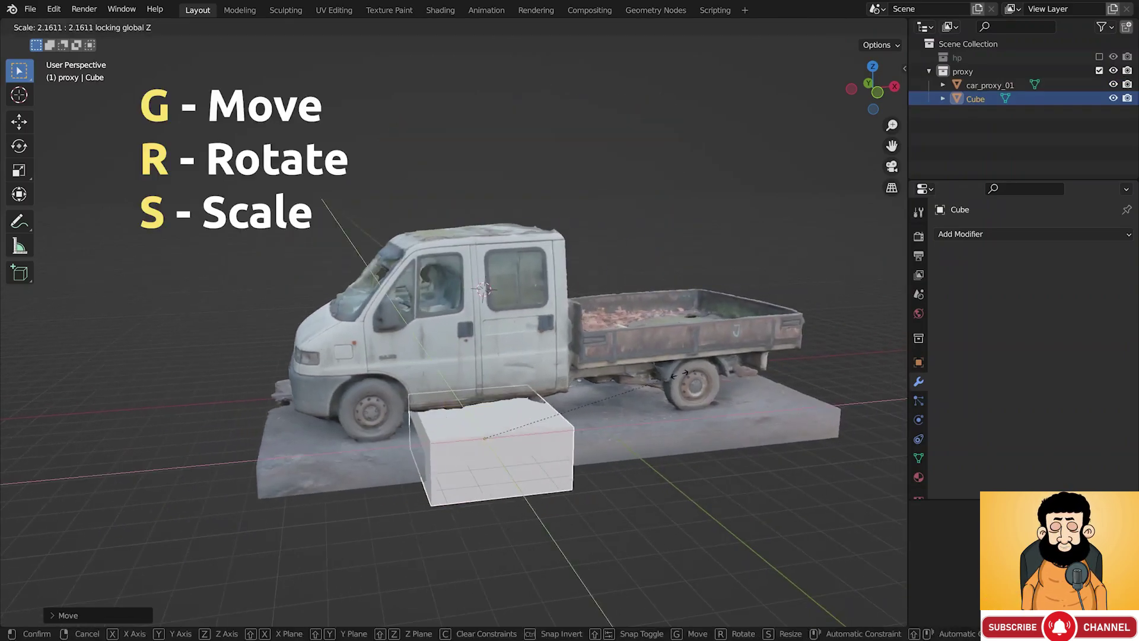
{"action": "left_click", "coordinate": [619, 259]}
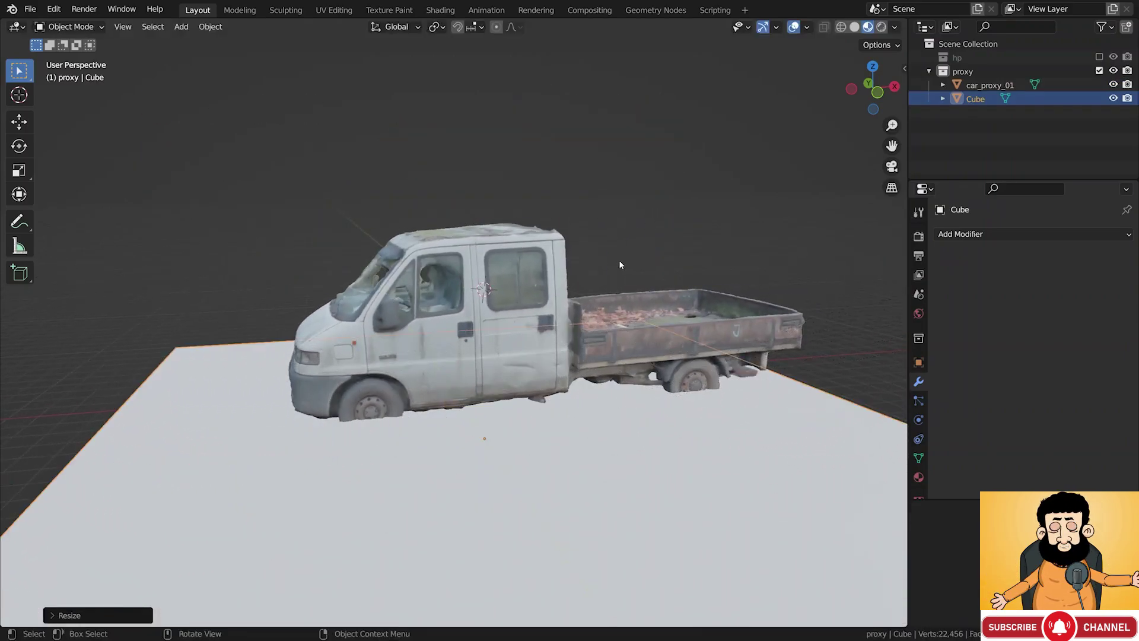
{"action": "middle_click_drag", "start_coordinate": [611, 326], "coordinate": [534, 288], "text": "shift"}
{"action": "key", "text": "s"}
{"action": "key", "text": "shift+z"}
{"action": "left_click", "coordinate": [690, 236]}
Adjust the cube's height along Z so its top face roughly meets the ground surface under the wheels
{"action": "key", "text": "g"}
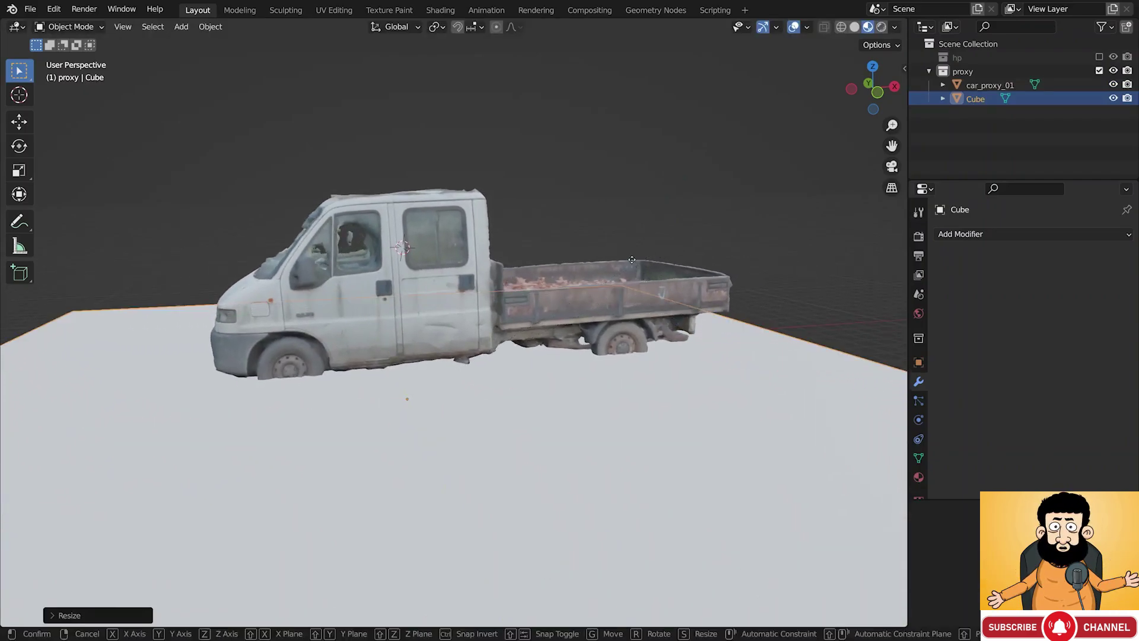
{"action": "key", "text": "z"}
{"action": "left_click", "coordinate": [640, 217]}
{"action": "middle_click_drag", "start_coordinate": [639, 217], "coordinate": [653, 255]}
{"action": "key", "text": "g"}
{"action": "key", "text": "z"}
{"action": "left_click", "coordinate": [505, 276]}
Tilt the cube to about 0.98° in X and -0.15° in Y, and adjust its height along Z to match the ground
{"action": "key", "text": "r"}
{"action": "key", "text": "x"}
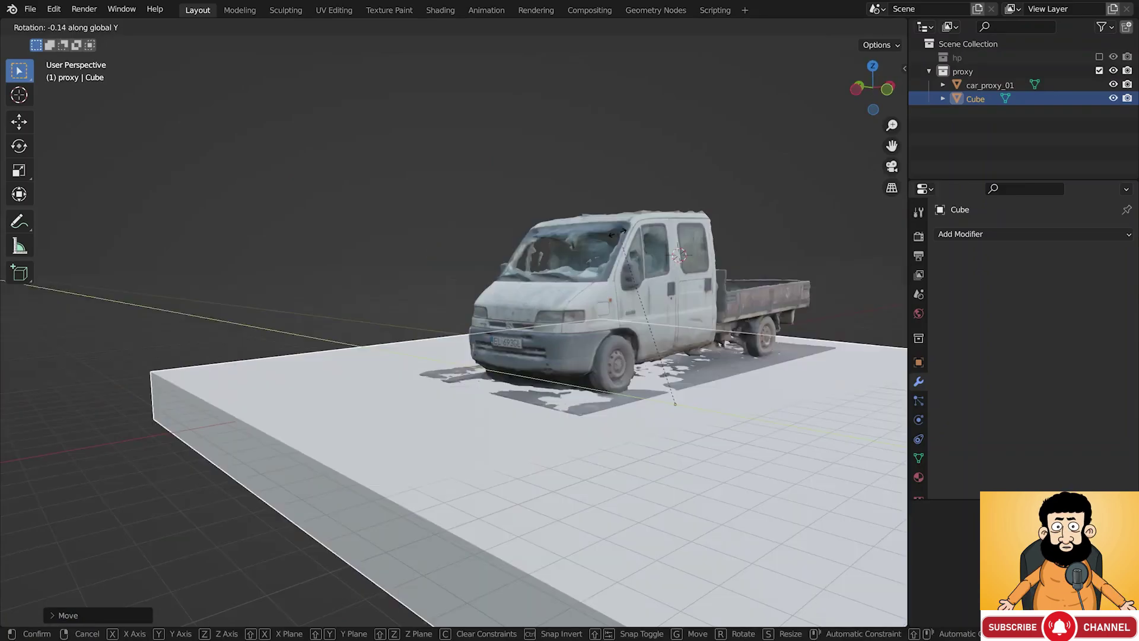
{"action": "left_click", "coordinate": [617, 233]}
{"action": "key", "text": "g"}
{"action": "key", "text": "z"}
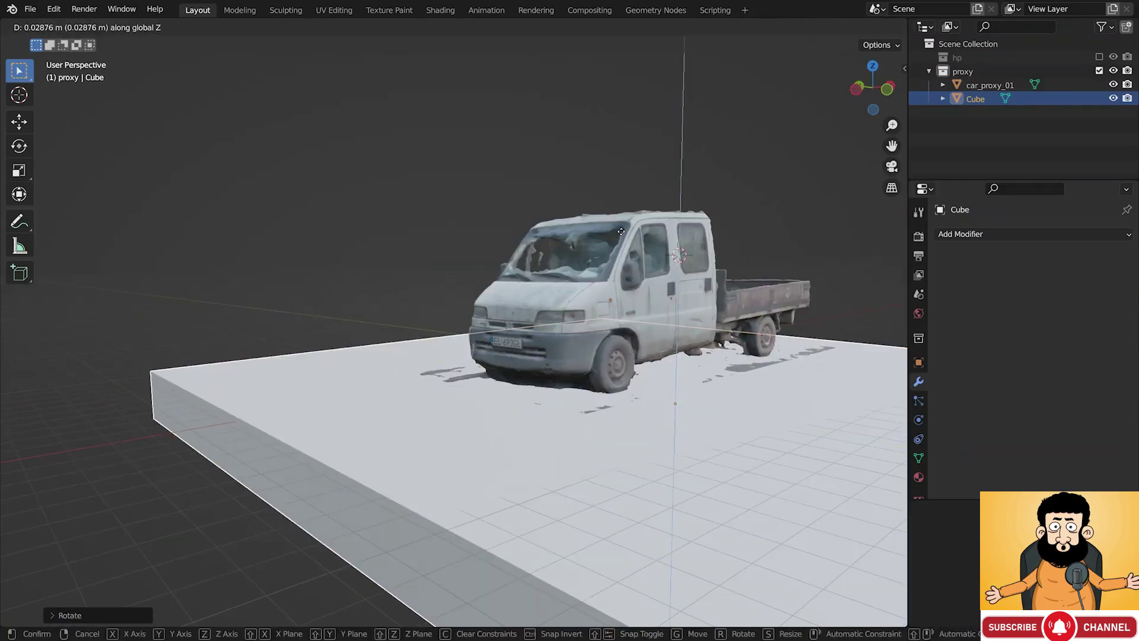
{"action": "left_click", "coordinate": [617, 233]}
{"action": "middle_click_drag", "start_coordinate": [617, 233], "coordinate": [677, 306]}
Add a Boolean modifier in Difference mode to the van proxy with the cube as its operand object
{"action": "left_click", "coordinate": [690, 309]}
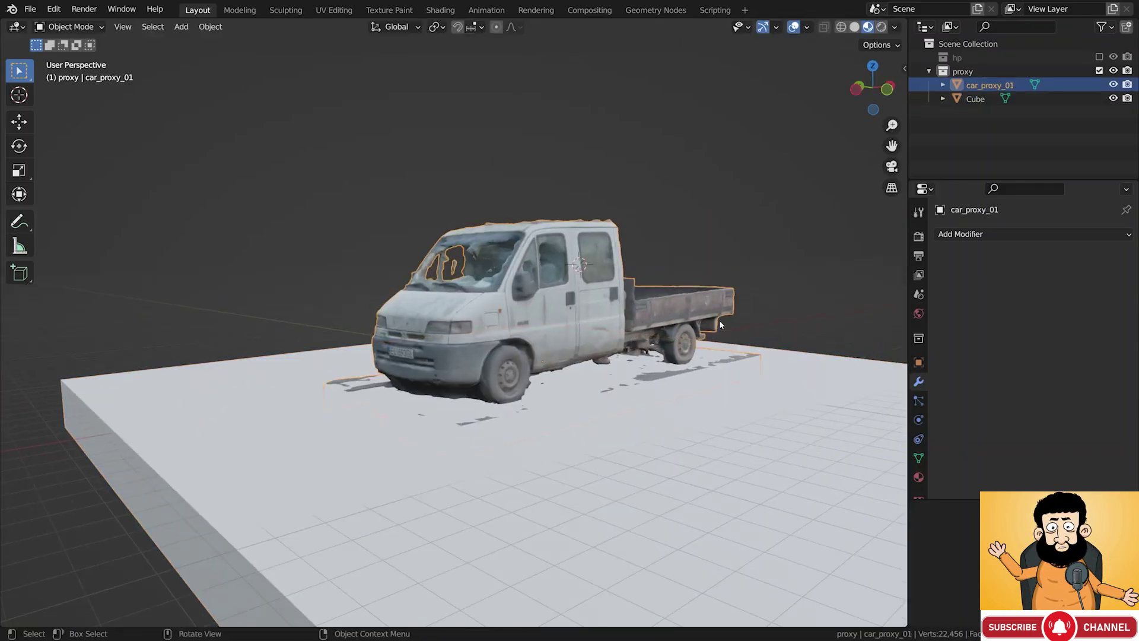
{"action": "left_click", "coordinate": [985, 235]}
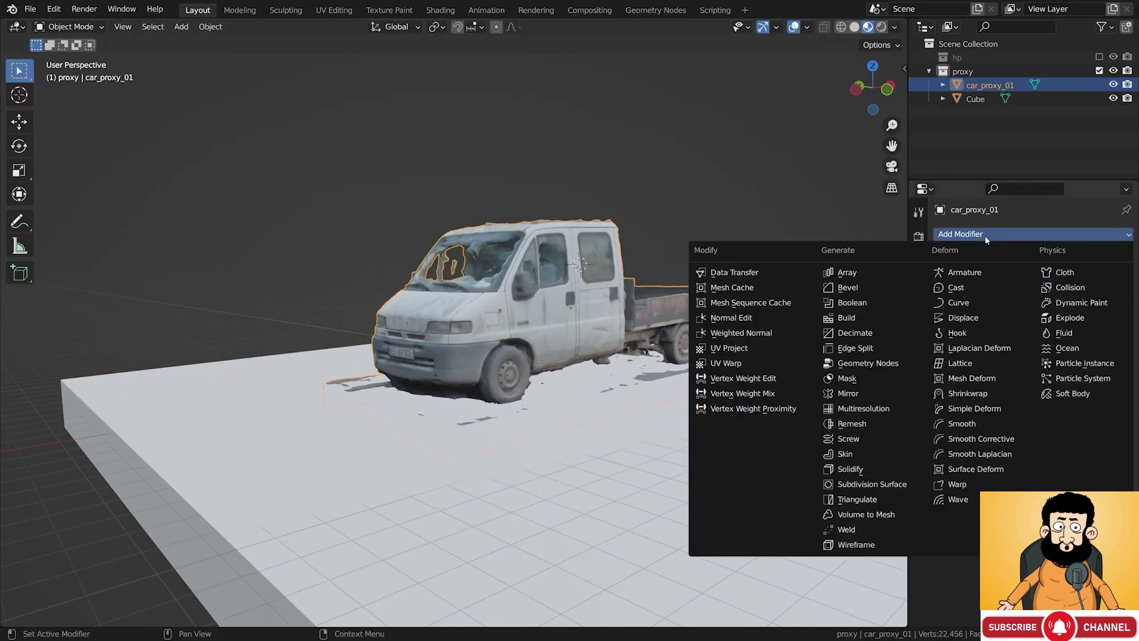
{"action": "left_click", "coordinate": [878, 303]}
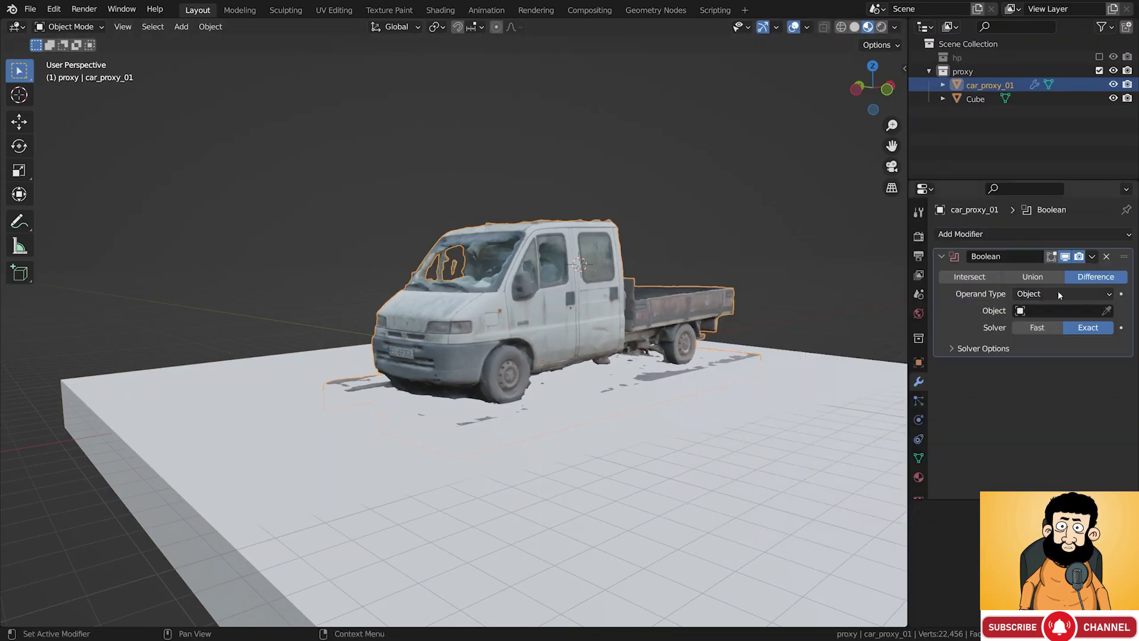
{"action": "left_click", "coordinate": [1107, 311]}
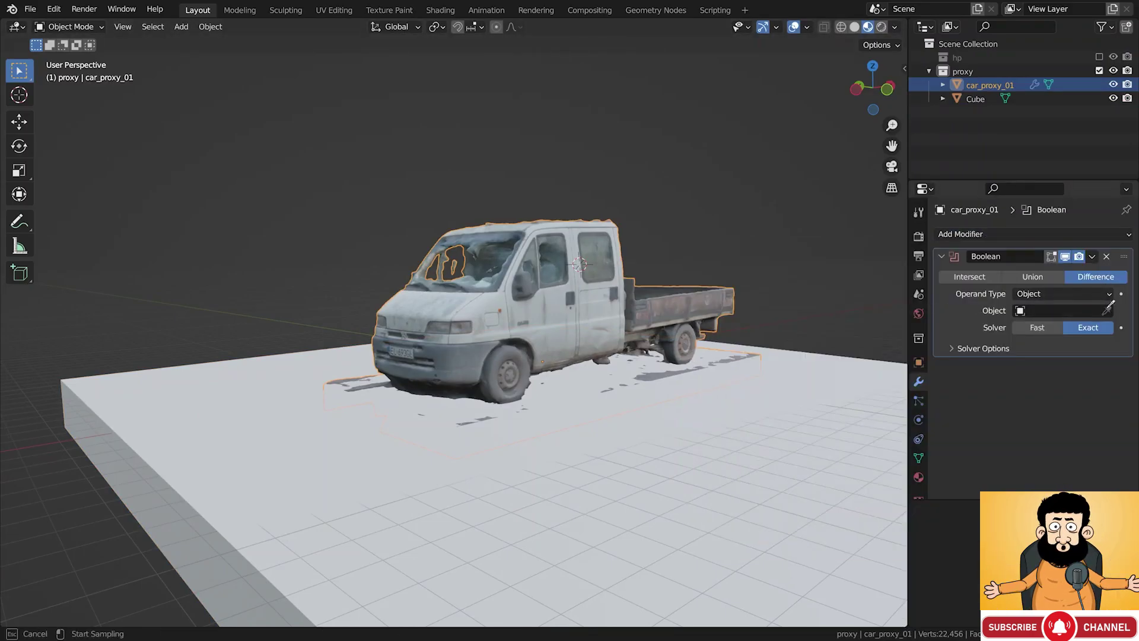
{"action": "left_click", "coordinate": [814, 357]}
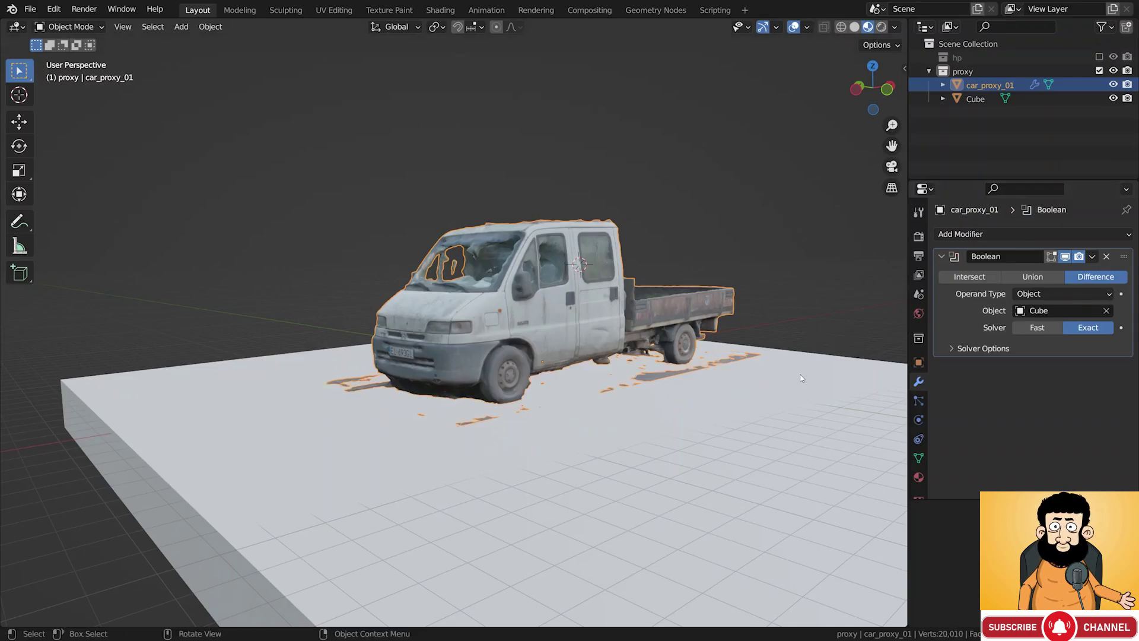
Set the cube's viewport display to Bounds
{"action": "left_click", "coordinate": [811, 362]}
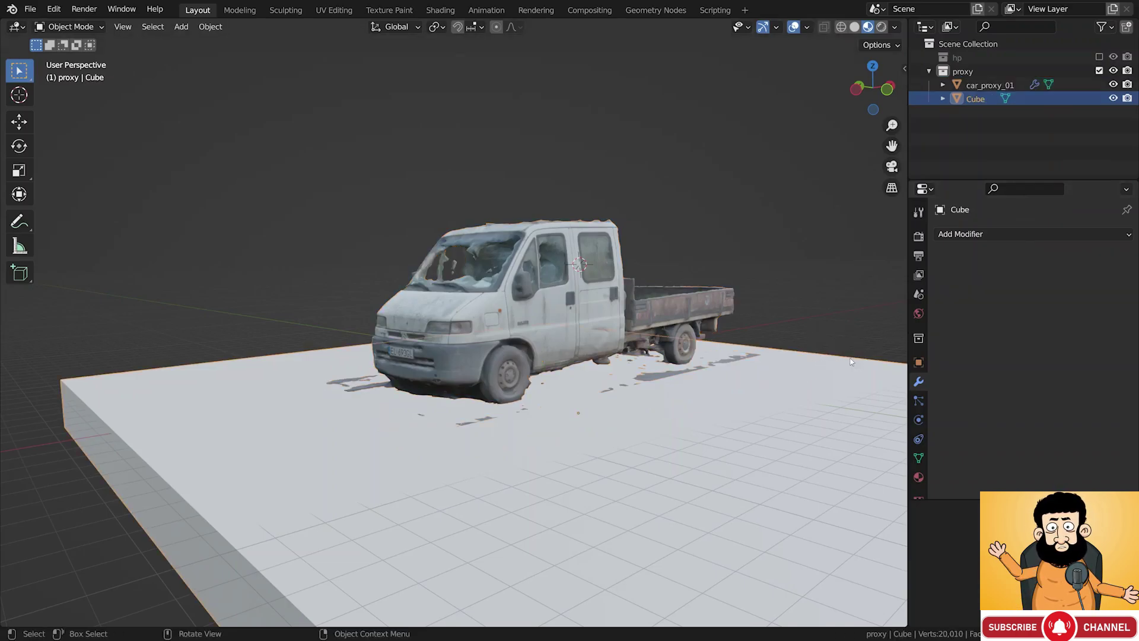
{"action": "left_click", "coordinate": [915, 363]}
{"action": "scroll", "coordinate": [973, 415], "scroll_direction": "down", "scroll_amount": 4}
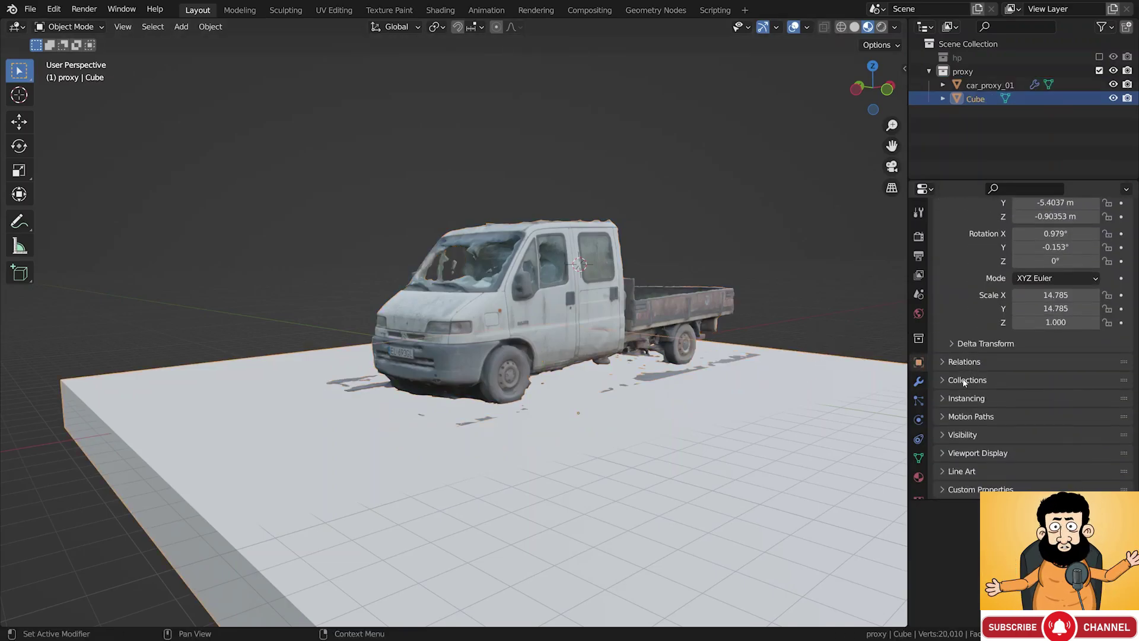
{"action": "left_click", "coordinate": [976, 435]}
{"action": "scroll", "coordinate": [974, 432], "scroll_direction": "down", "scroll_amount": 3}
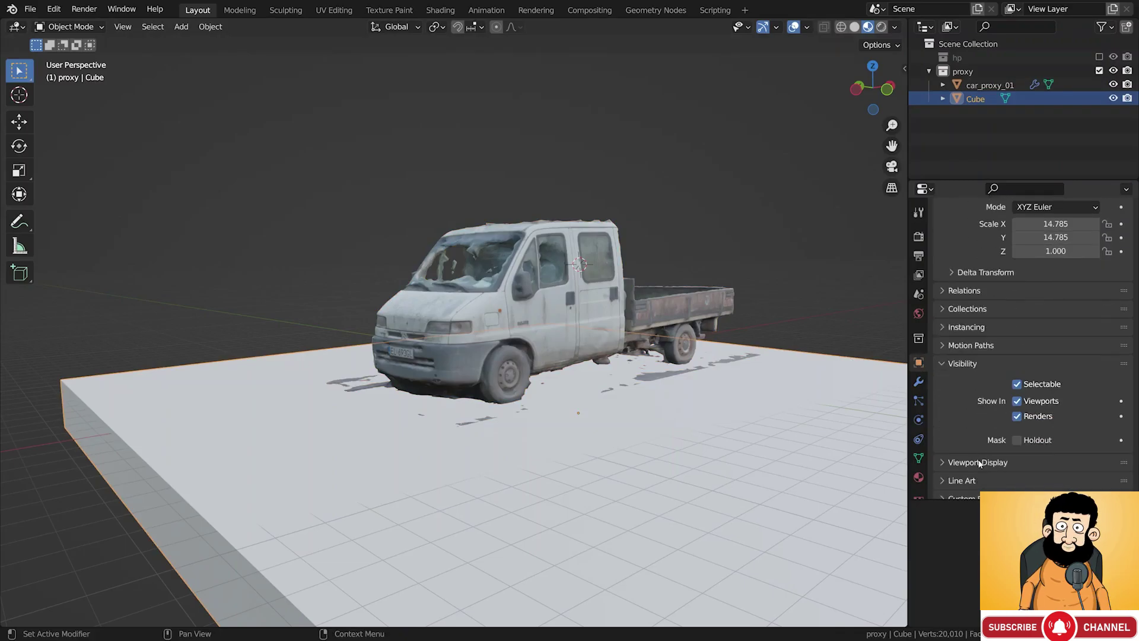
{"action": "left_click", "coordinate": [979, 467]}
{"action": "scroll", "coordinate": [979, 464], "scroll_direction": "down", "scroll_amount": 2}
{"action": "scroll", "coordinate": [980, 464], "scroll_direction": "down", "scroll_amount": 4}
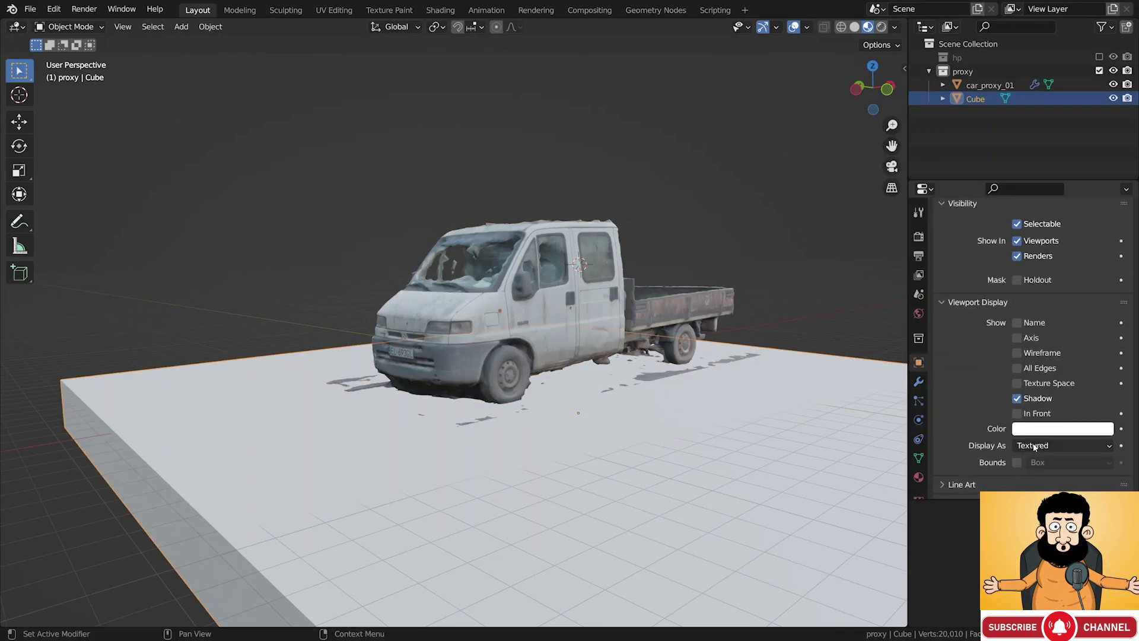
{"action": "left_click", "coordinate": [1038, 446]}
{"action": "left_click", "coordinate": [1036, 461]}
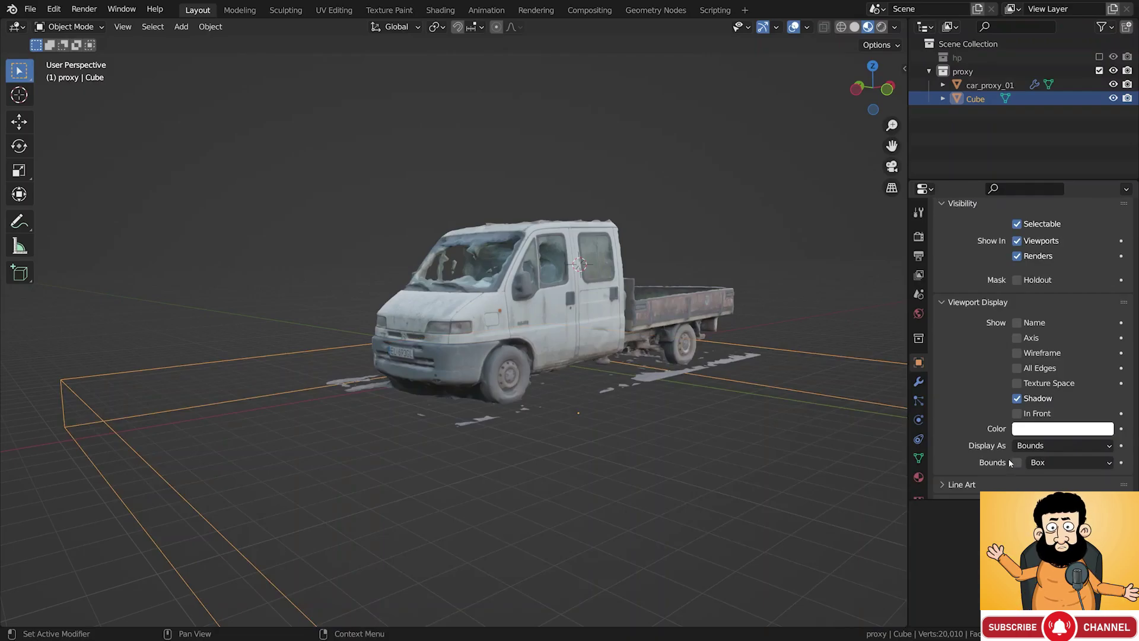
Return the cube's viewport display to Textured and remove the Boolean modifier from the van proxy
{"action": "left_click", "coordinate": [1026, 446]}
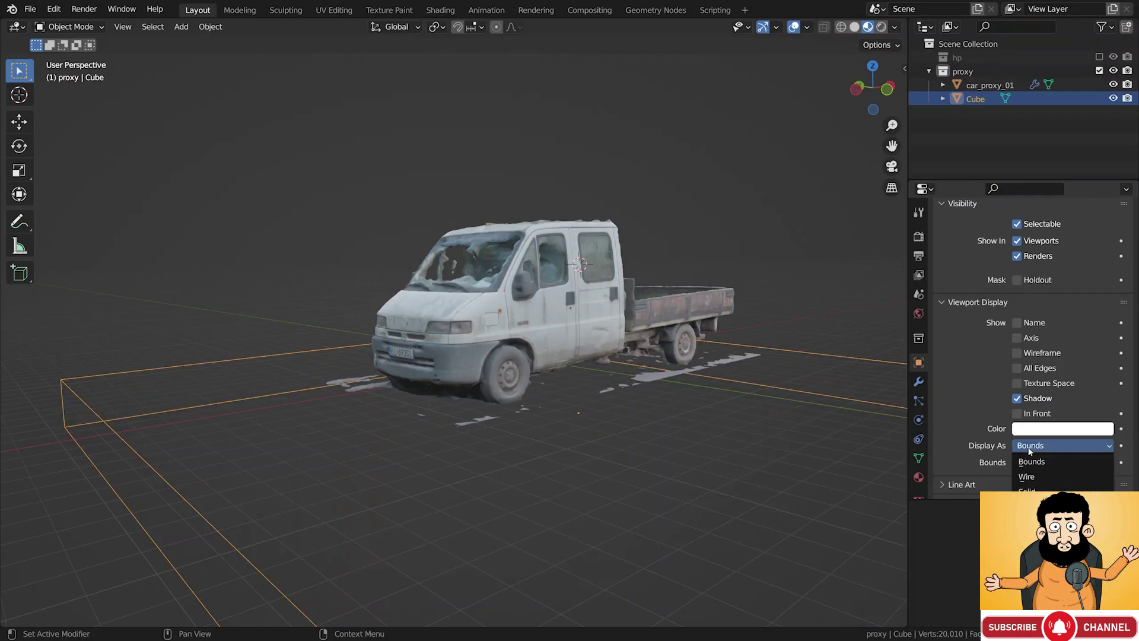
{"action": "left_click", "coordinate": [1031, 507]}
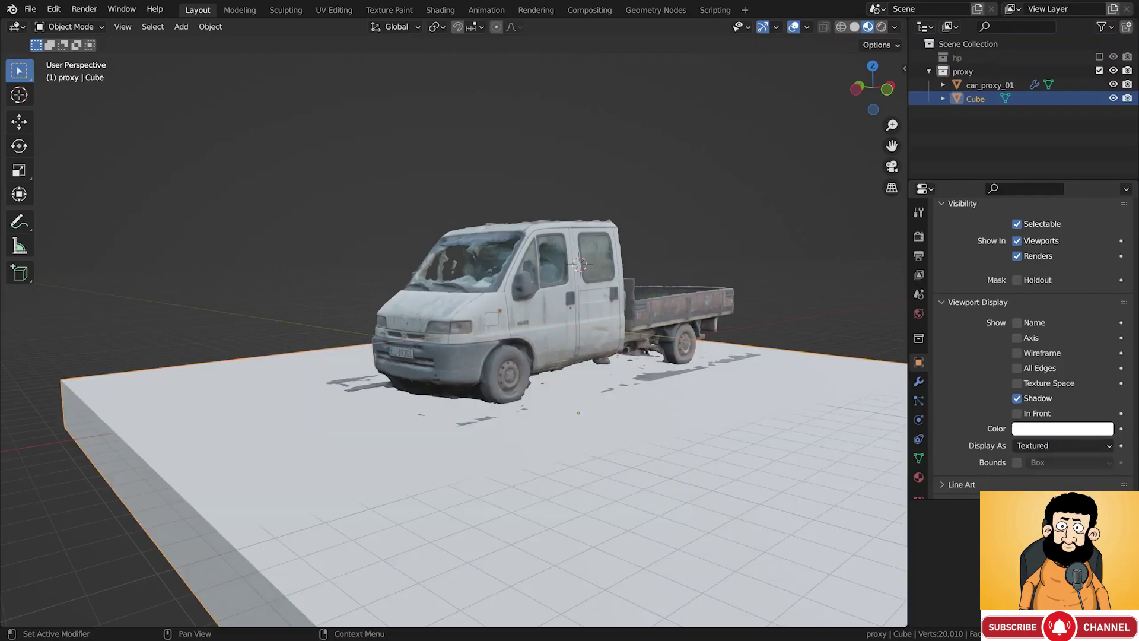
{"action": "left_click", "coordinate": [990, 85]}
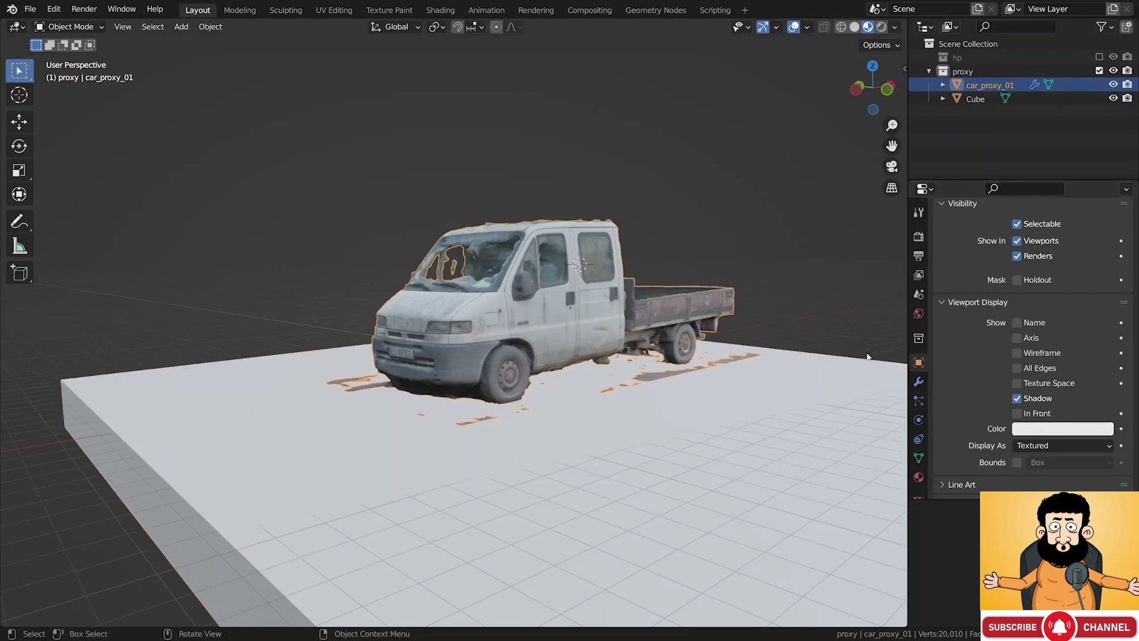
{"action": "left_click", "coordinate": [919, 381]}
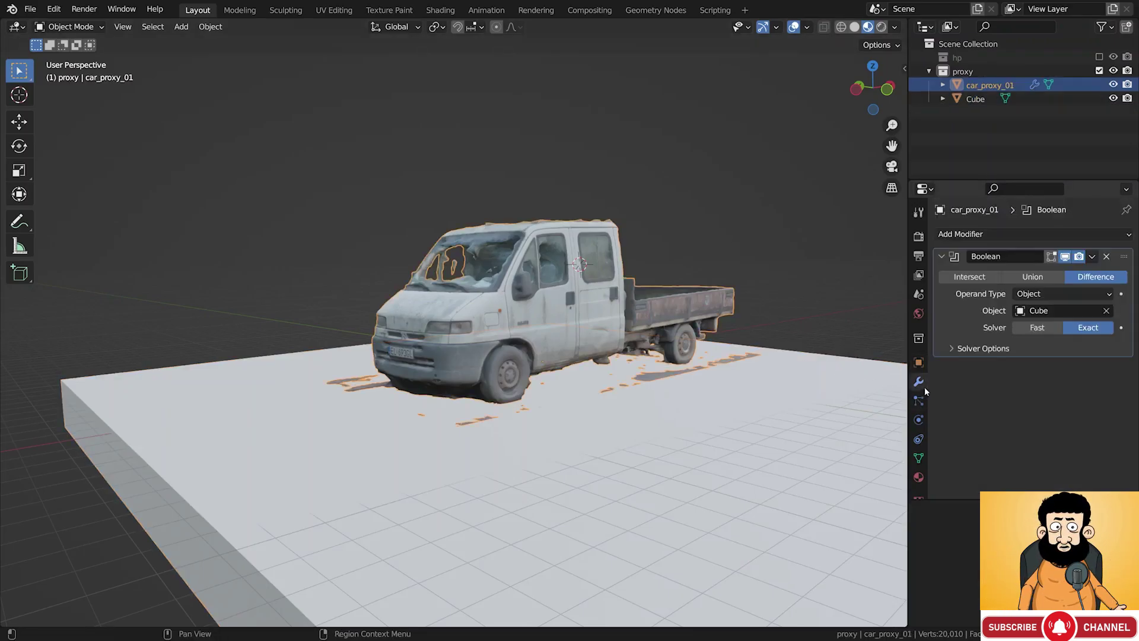
{"action": "left_click", "coordinate": [1106, 256]}
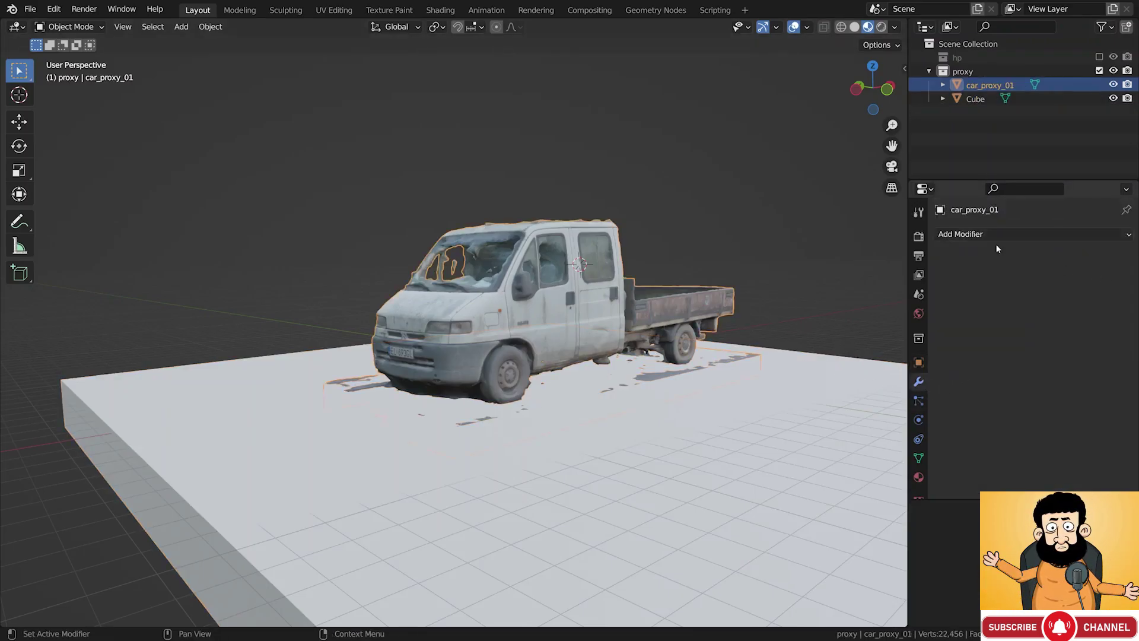
Find the Bool Tool add-on in the preferences with the search "bool", review its shortcuts, and close the preferences
{"action": "left_click", "coordinate": [53, 9]}
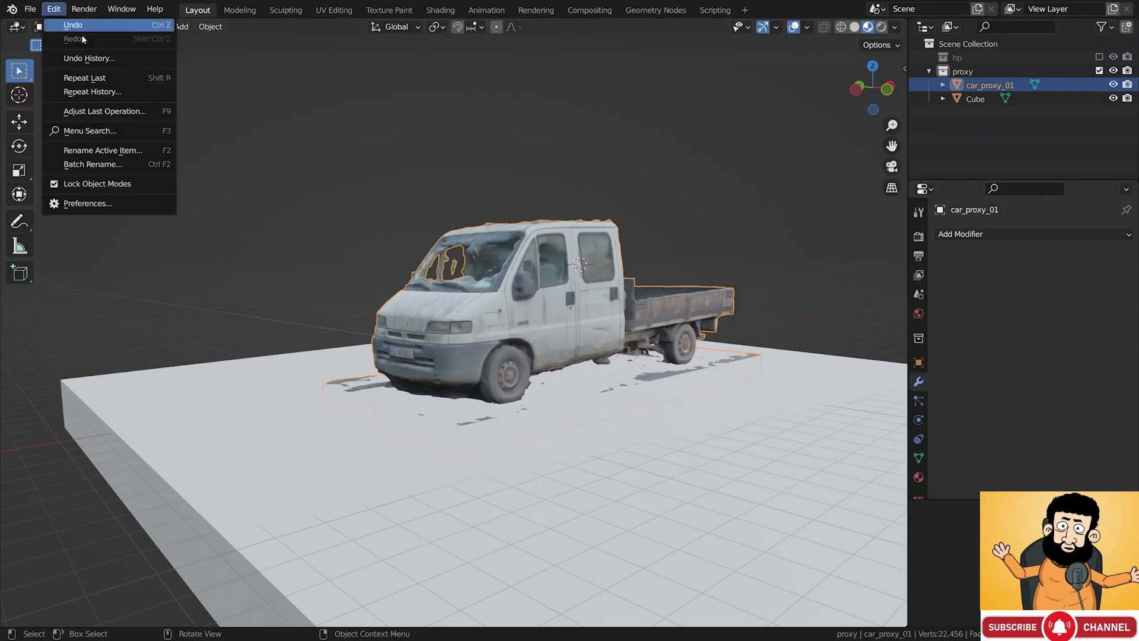
{"action": "left_click", "coordinate": [135, 204]}
{"action": "left_click_drag", "start_coordinate": [226, 21], "coordinate": [530, 131]}
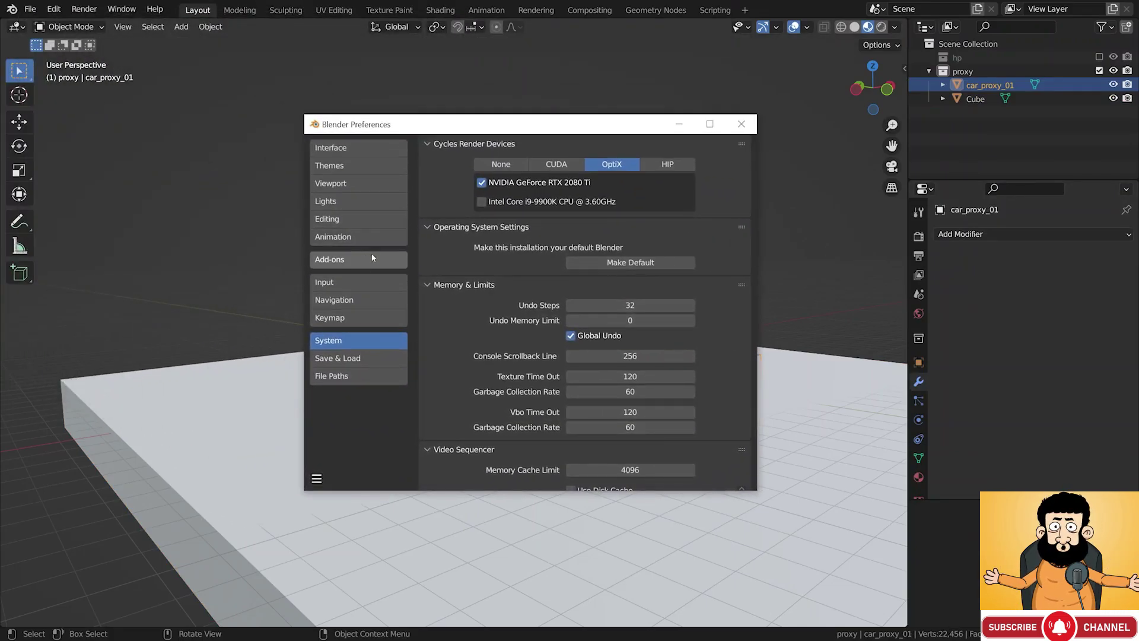
{"action": "left_click", "coordinate": [351, 254]}
{"action": "left_click", "coordinate": [697, 163]}
{"action": "type", "text": "bool"}
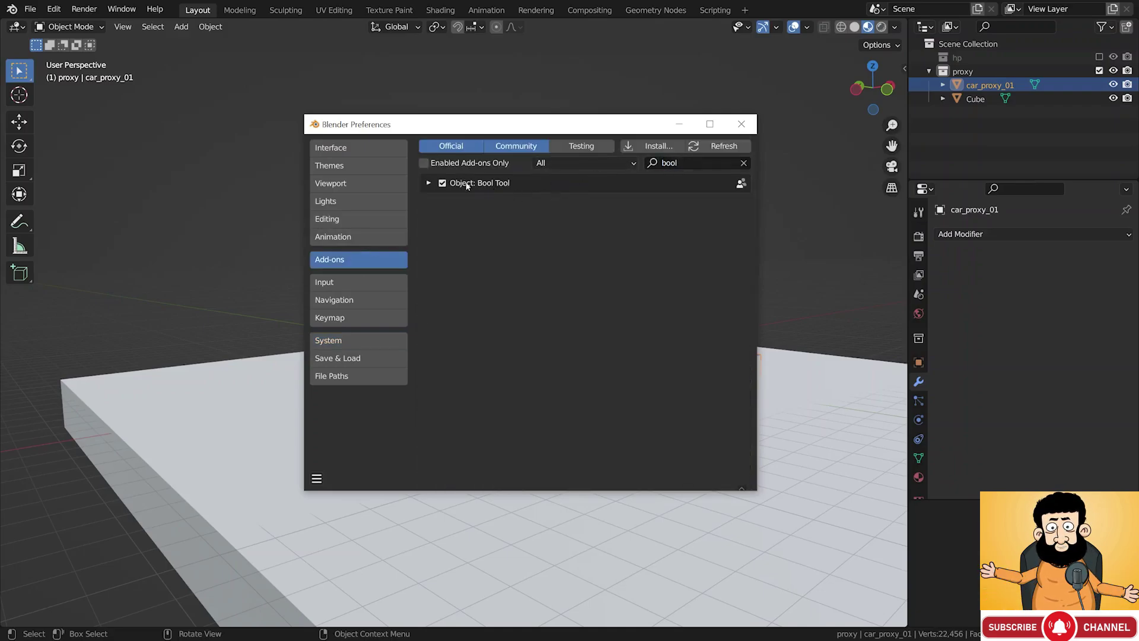
{"action": "left_click", "coordinate": [427, 183]}
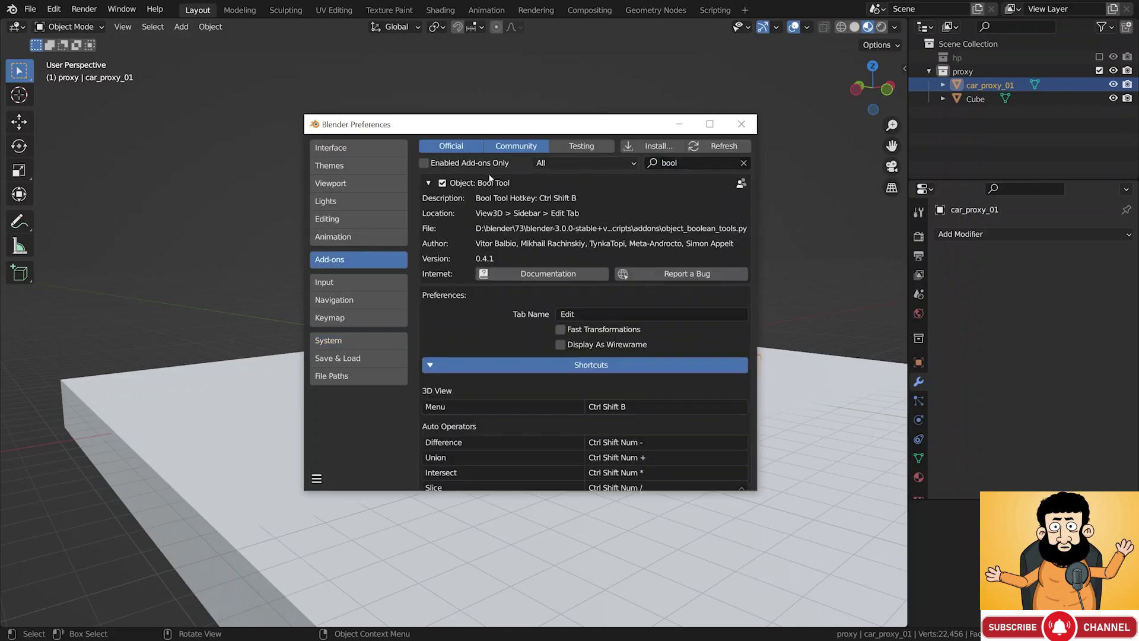
{"action": "scroll", "coordinate": [546, 321], "scroll_direction": "down", "scroll_amount": 2}
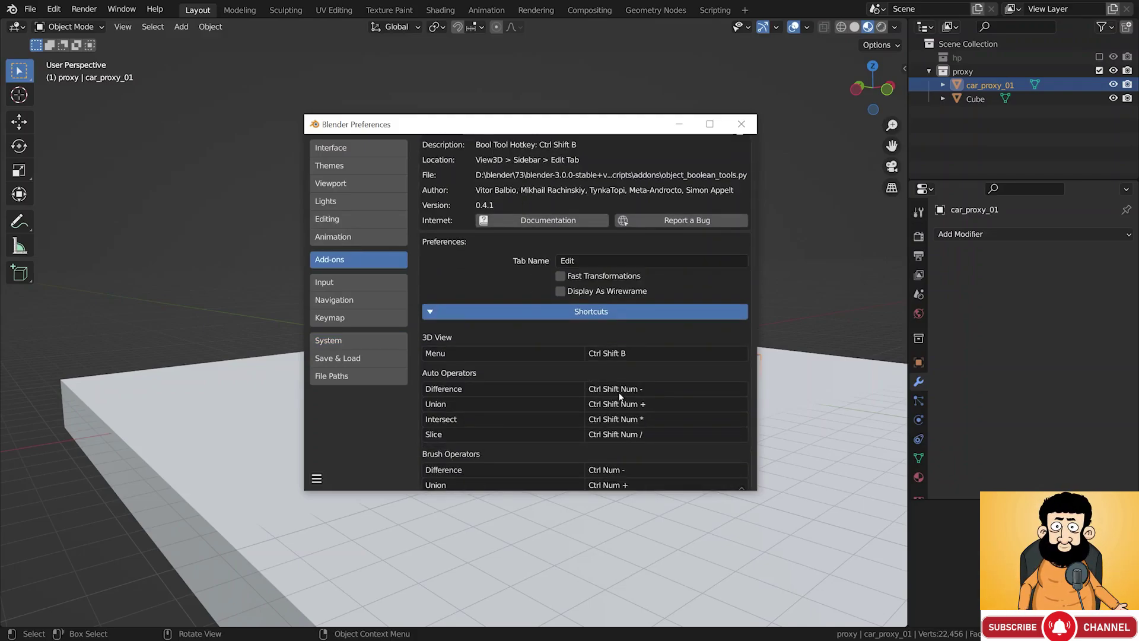
{"action": "left_click", "coordinate": [742, 124]}
Subtract the cube from the van proxy with Bool Tool's brush Difference, keeping the van as the active object
{"action": "left_click", "coordinate": [701, 309], "text": "shift"}
{"action": "left_click", "coordinate": [762, 349]}
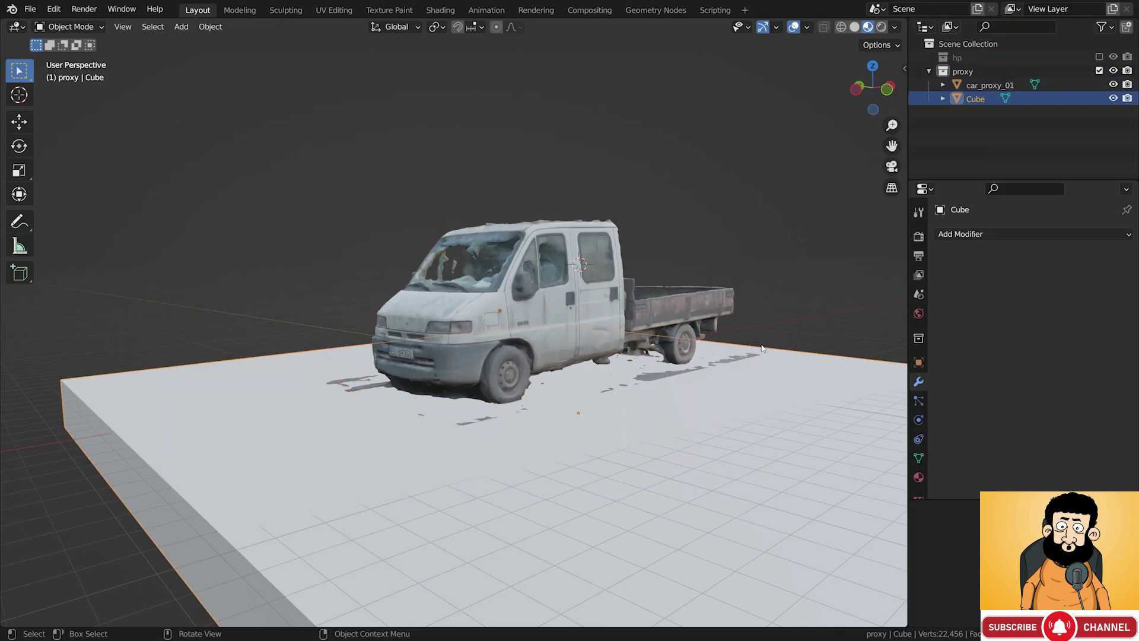
{"action": "left_click", "coordinate": [721, 302], "text": "shift"}
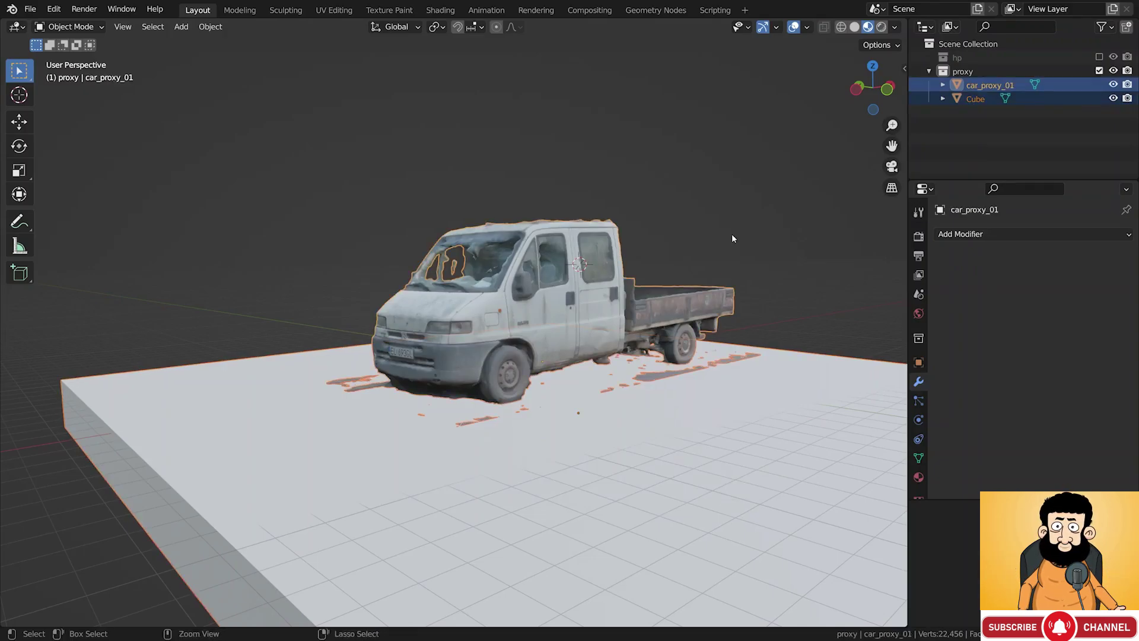
{"action": "key", "text": "ctrl+minus"}
{"action": "left_click", "coordinate": [678, 294]}
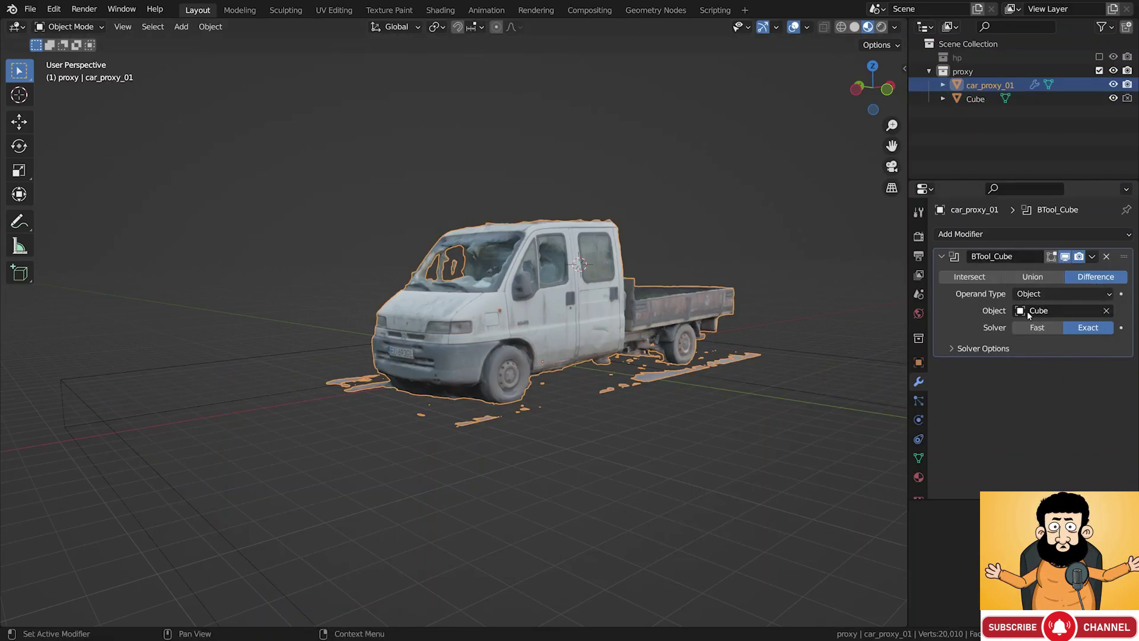
Lower the cutter cube along Z by about 0.09 m to adjust where it cuts the ground under the van
{"action": "left_click", "coordinate": [801, 353]}
{"action": "middle_click_drag", "start_coordinate": [796, 355], "coordinate": [720, 301], "text": "shift"}
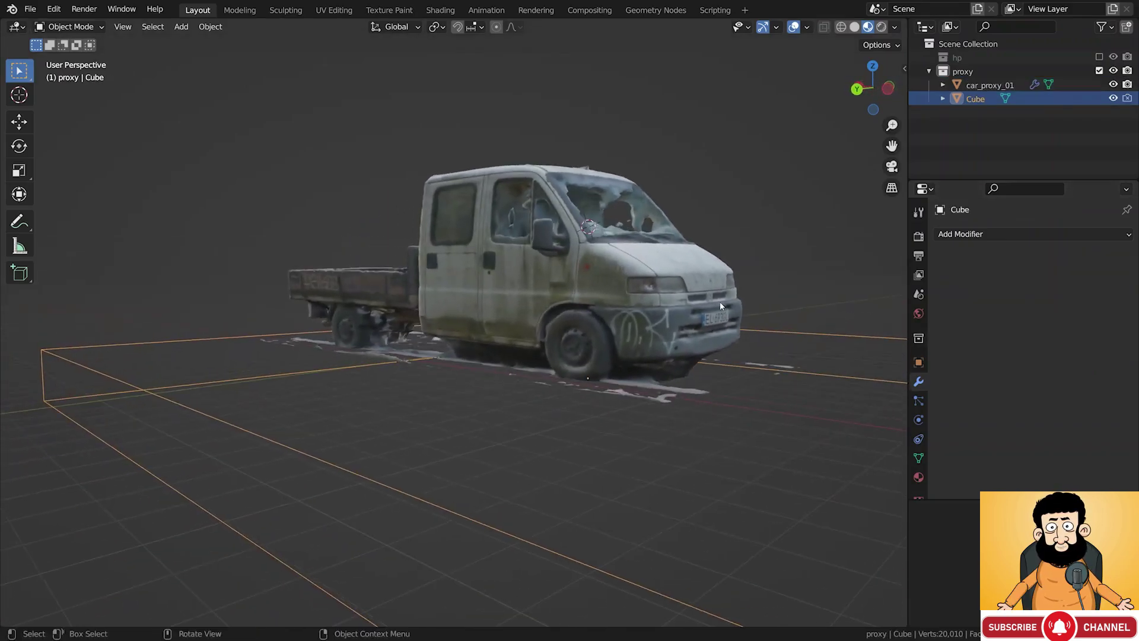
{"action": "key", "text": "g"}
{"action": "key", "text": "z"}
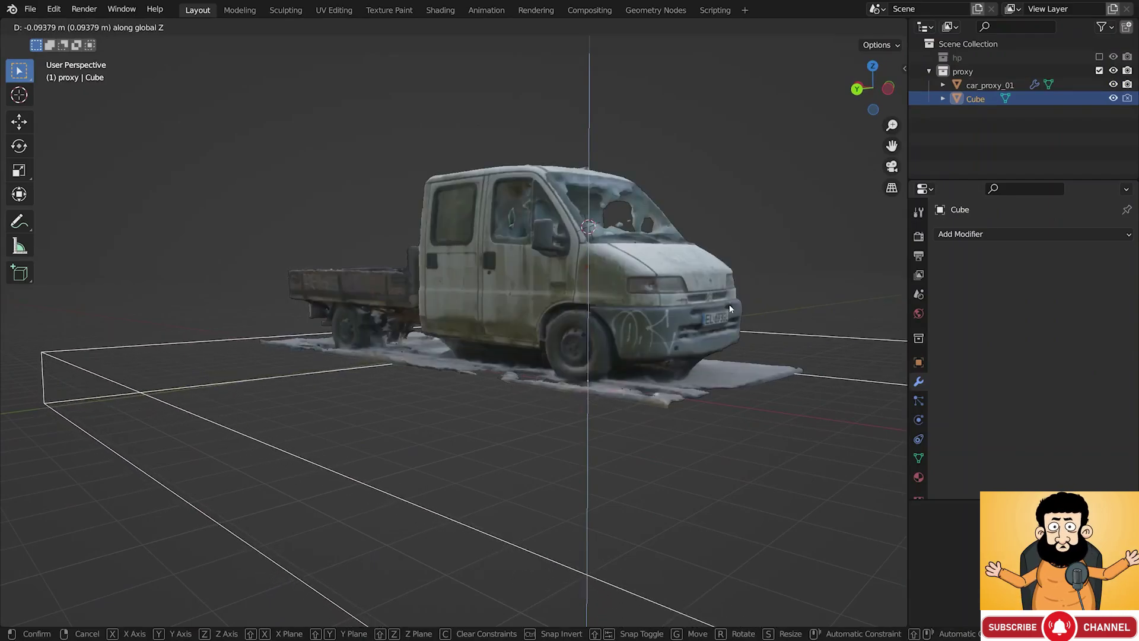
Adjust the cutting cube's height along the global Z axis so its top meets the ground level at the truck's wheels
{"action": "left_click", "coordinate": [730, 309]}
{"action": "scroll", "coordinate": [647, 327], "scroll_direction": "up", "scroll_amount": 1}
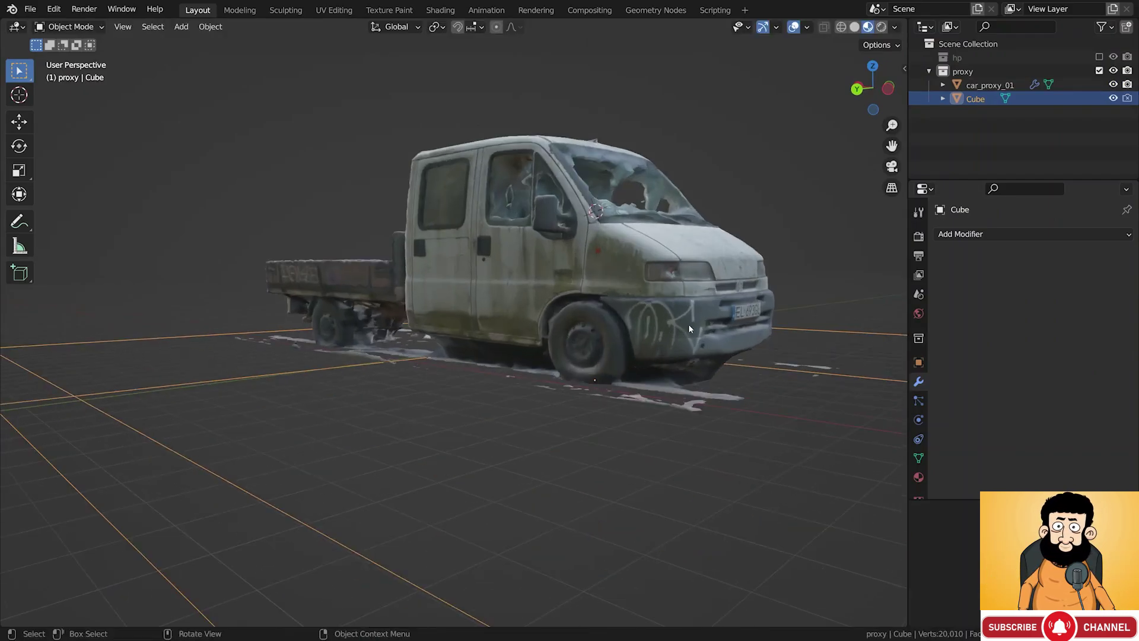
{"action": "key", "text": "g"}
{"action": "key", "text": "z"}
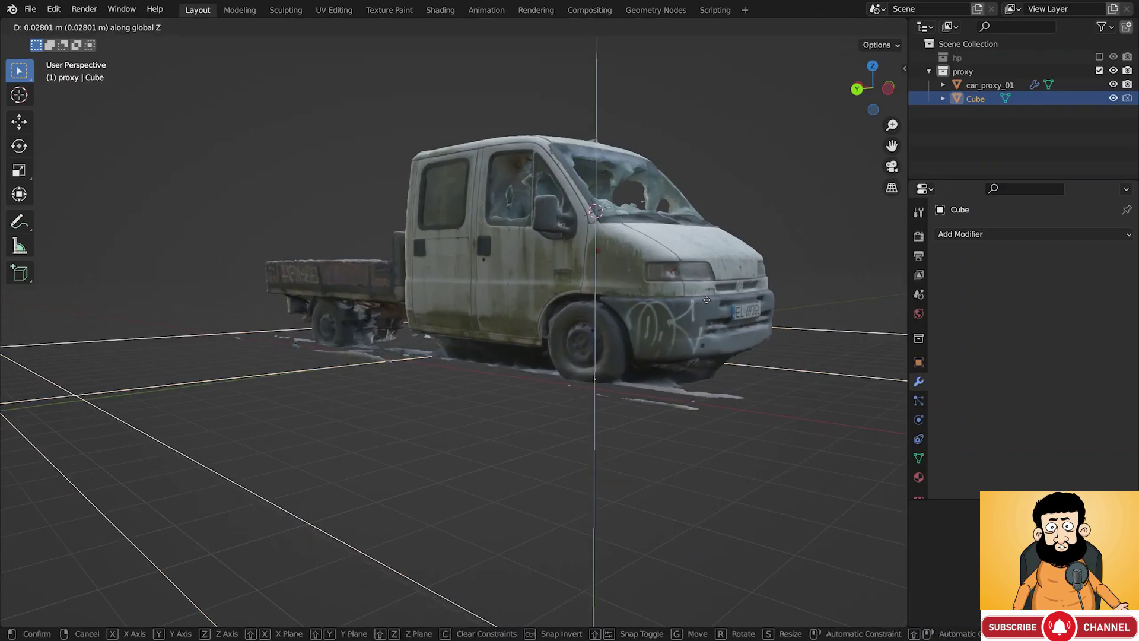
{"action": "left_click", "coordinate": [703, 309]}
Compare car_proxy_01 with and without the BTool_Cube Boolean modifier, and apply the modifier
{"action": "left_click", "coordinate": [703, 308]}
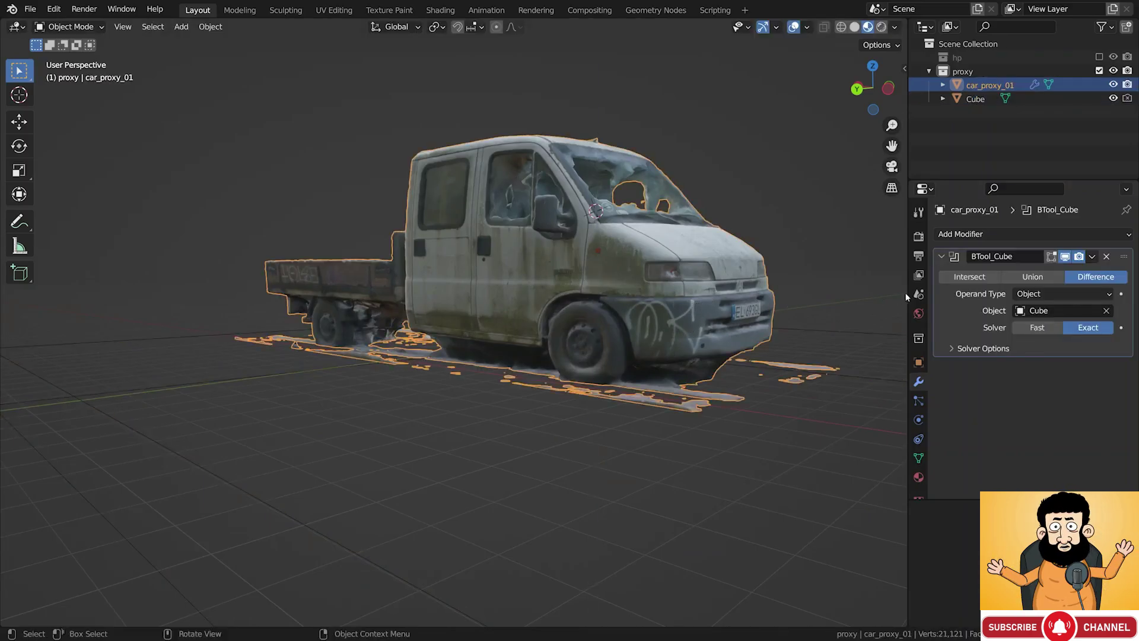
{"action": "left_click", "coordinate": [1067, 257]}
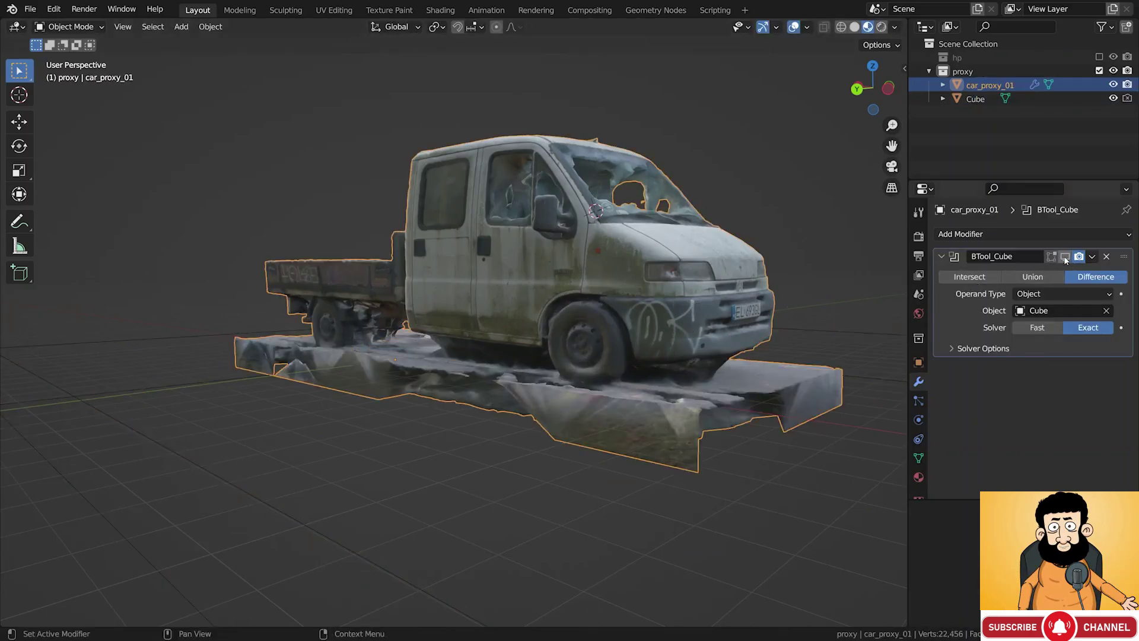
{"action": "left_click", "coordinate": [1066, 257]}
{"action": "left_click", "coordinate": [1092, 257]}
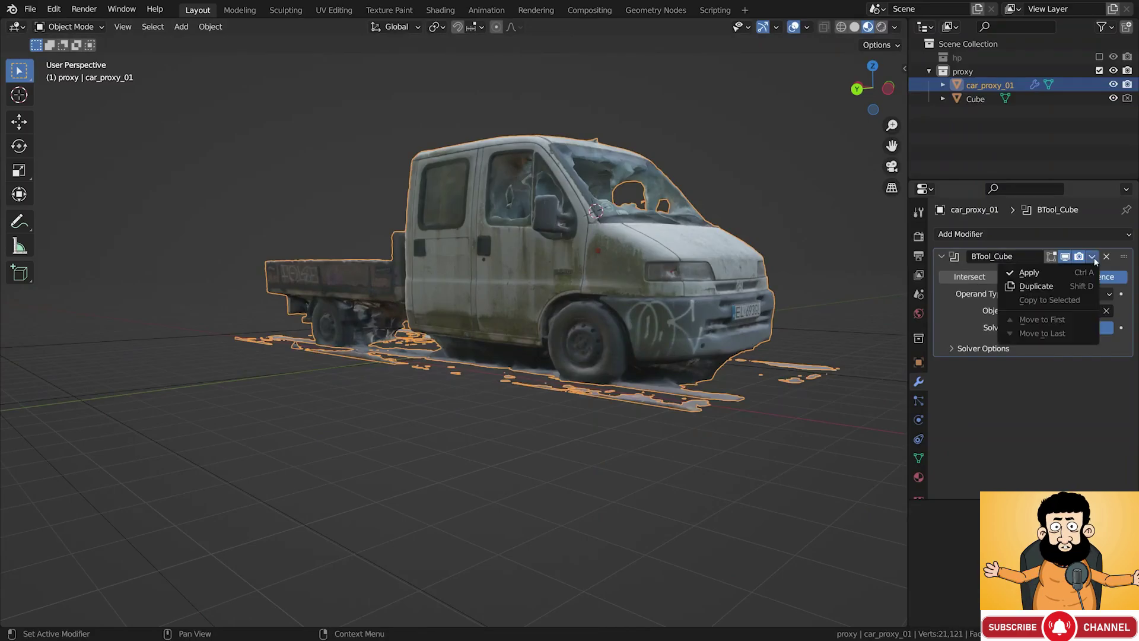
{"action": "left_click", "coordinate": [1062, 276]}
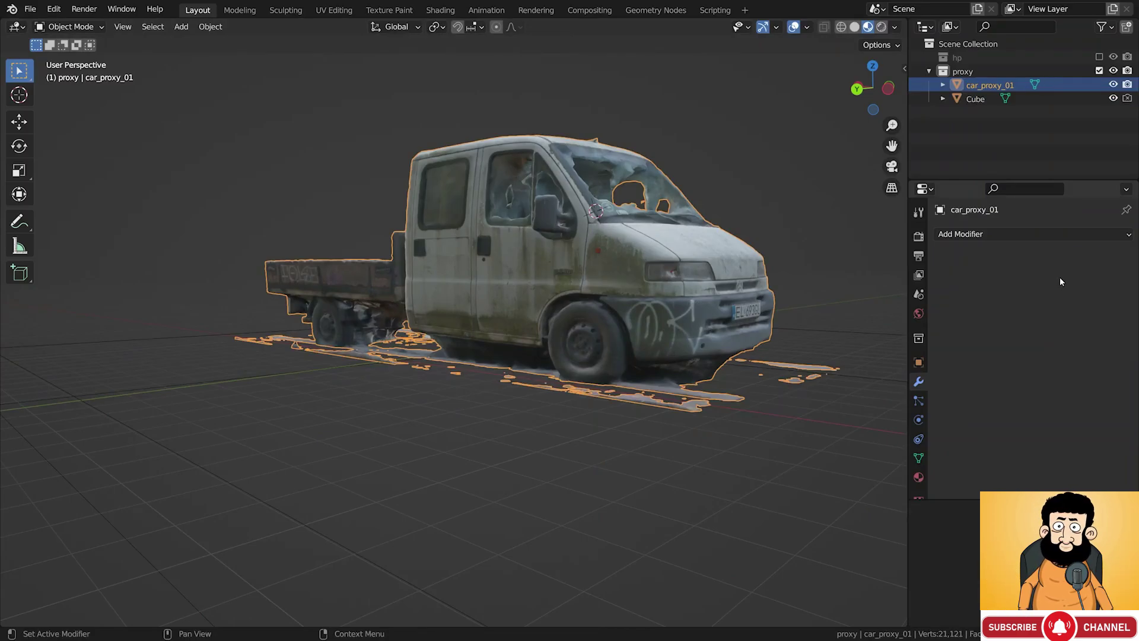
In Edit Mode, circle-select the loose ground fragments beside the truck's front wheel
{"action": "middle_click_drag", "start_coordinate": [622, 401], "coordinate": [641, 409]}
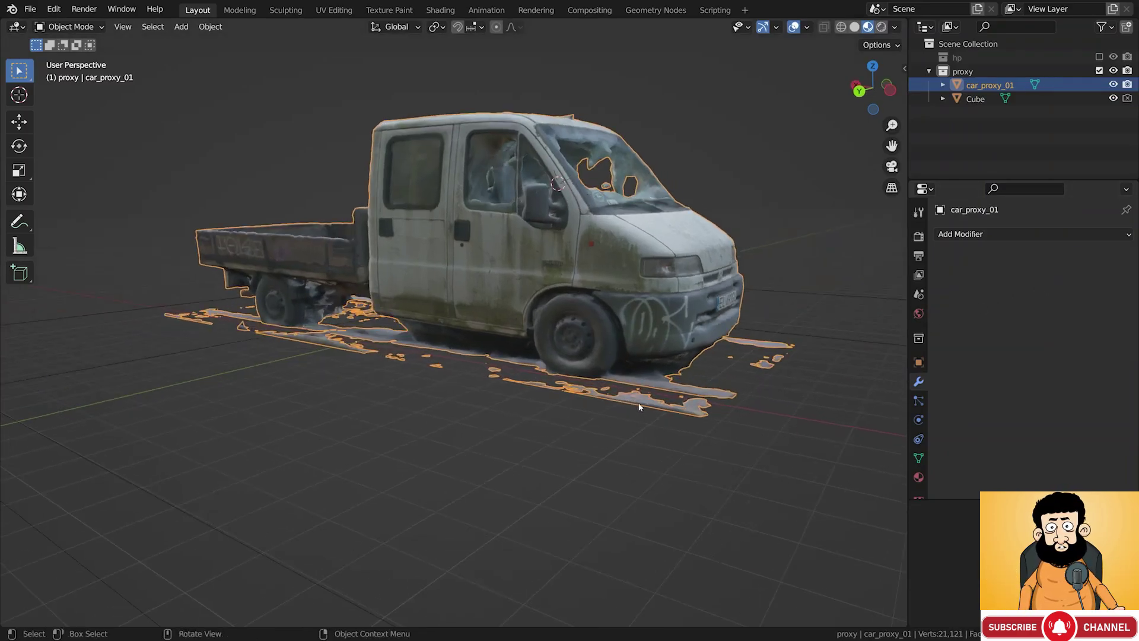
{"action": "key", "text": "Tab"}
{"action": "scroll", "coordinate": [544, 381], "scroll_direction": "up", "scroll_amount": 6}
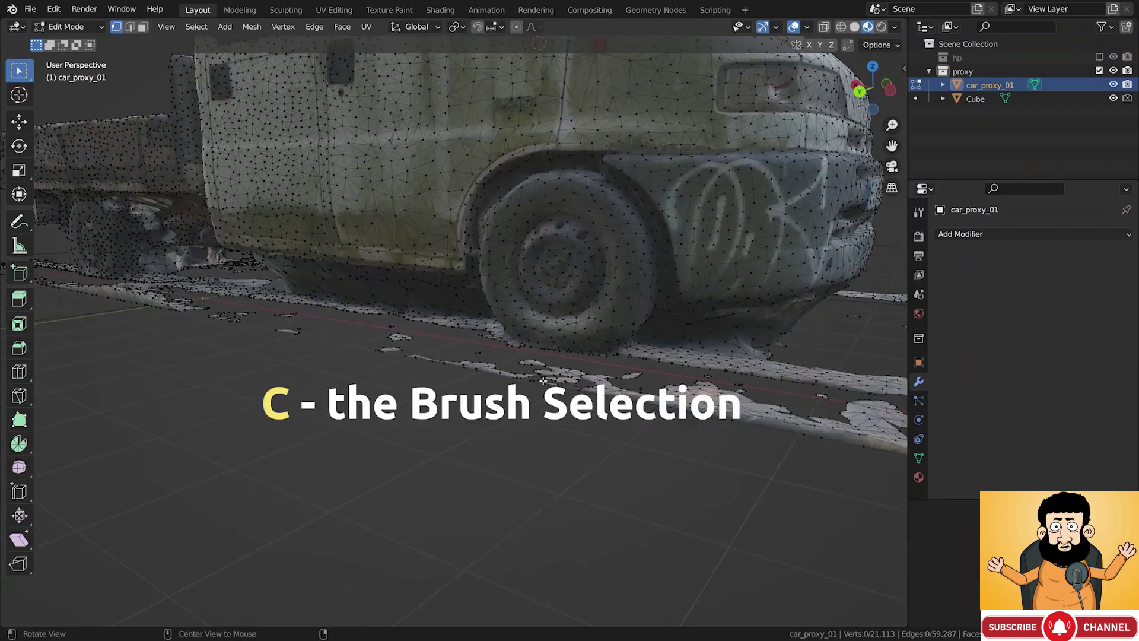
{"action": "middle_click_drag", "start_coordinate": [545, 381], "coordinate": [537, 359]}
{"action": "key", "text": "c"}
{"action": "left_click_drag", "start_coordinate": [564, 357], "coordinate": [522, 345]}
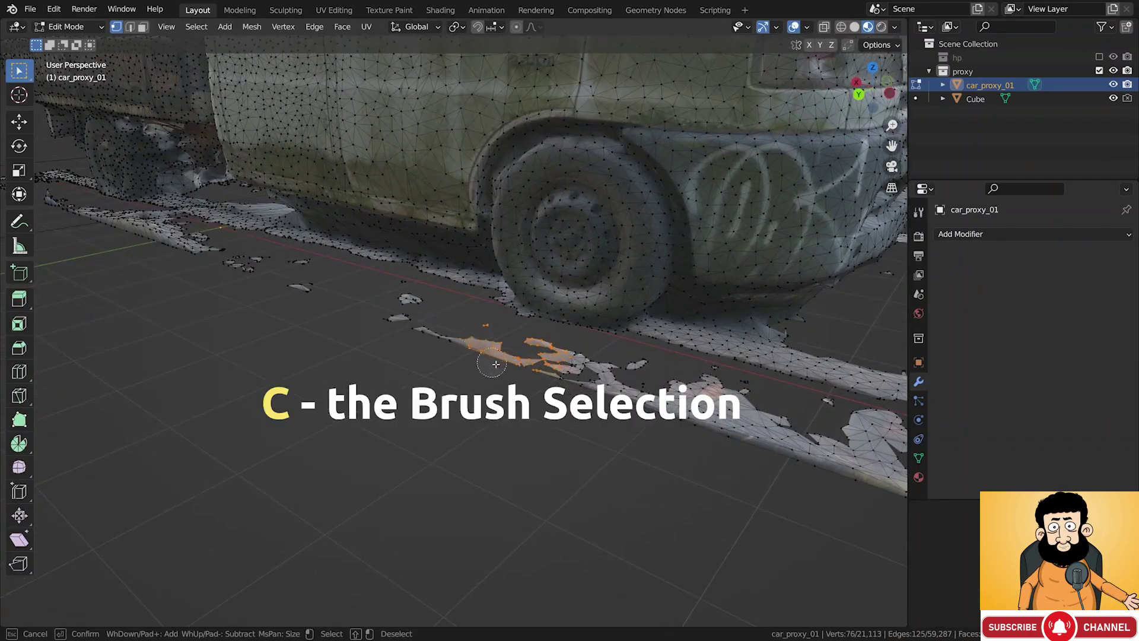
{"action": "key", "text": "Escape"}
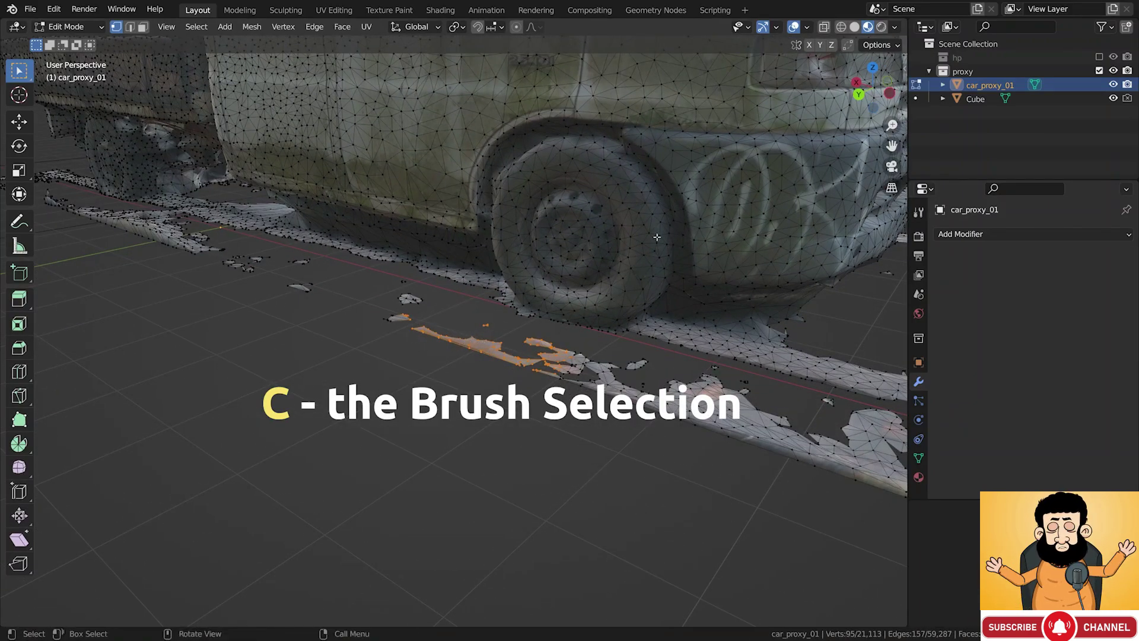
Turn on X-ray and extend the circle selection over the ground fragments along the truck's side
{"action": "left_click", "coordinate": [826, 28]}
{"action": "left_click", "coordinate": [826, 28]}
{"action": "left_click", "coordinate": [826, 28]}
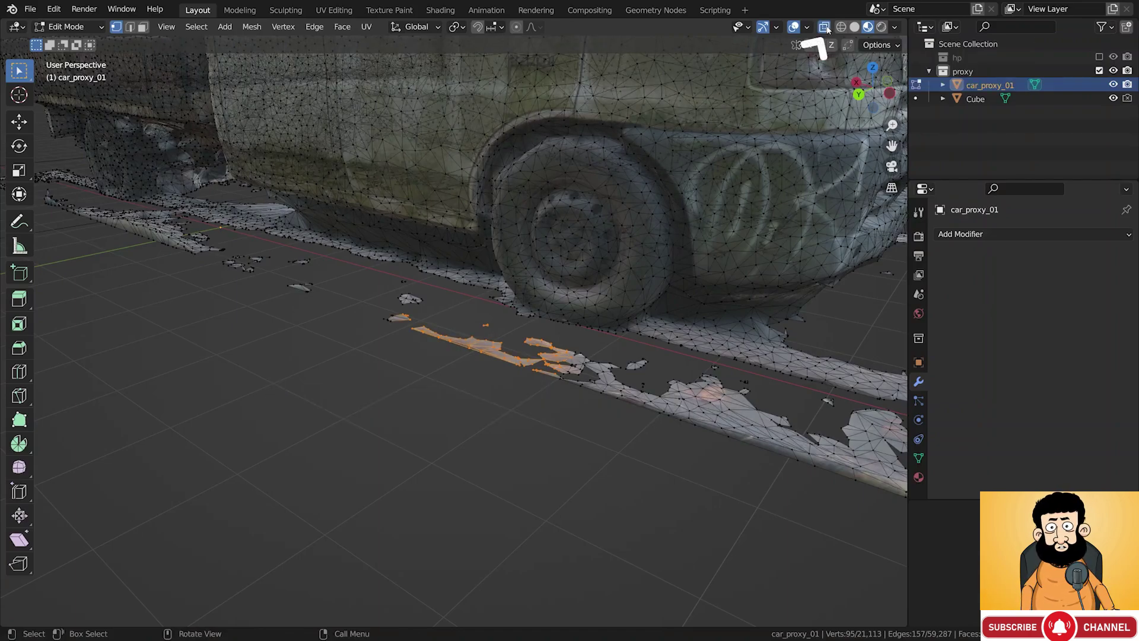
{"action": "key", "text": "c"}
{"action": "left_click_drag", "start_coordinate": [549, 359], "coordinate": [588, 360]}
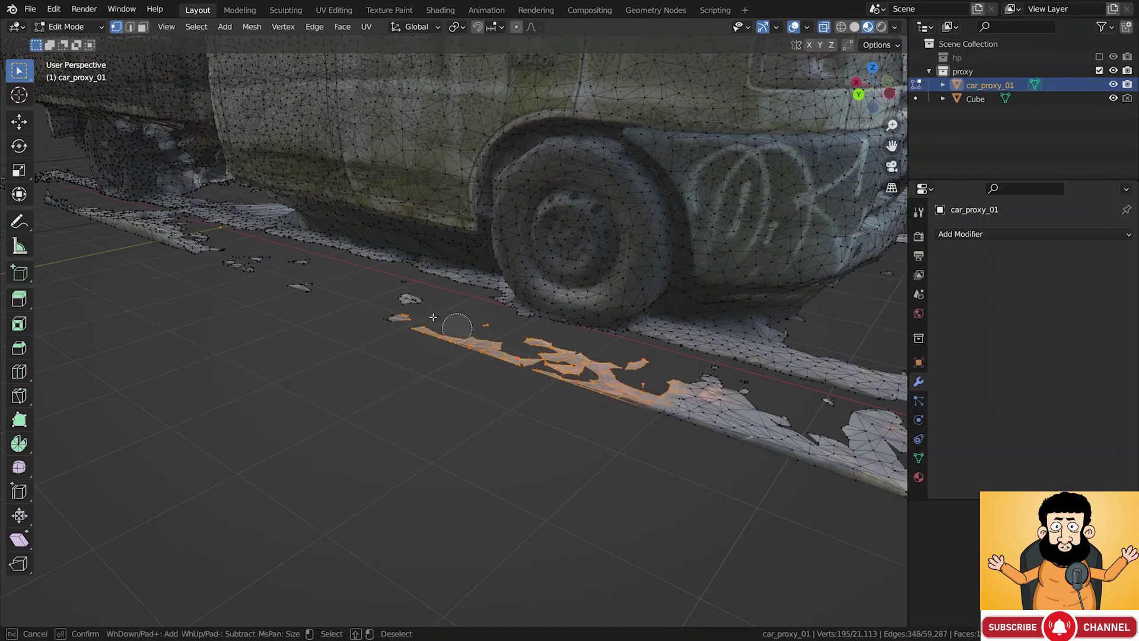
{"action": "left_click_drag", "start_coordinate": [297, 285], "coordinate": [76, 214]}
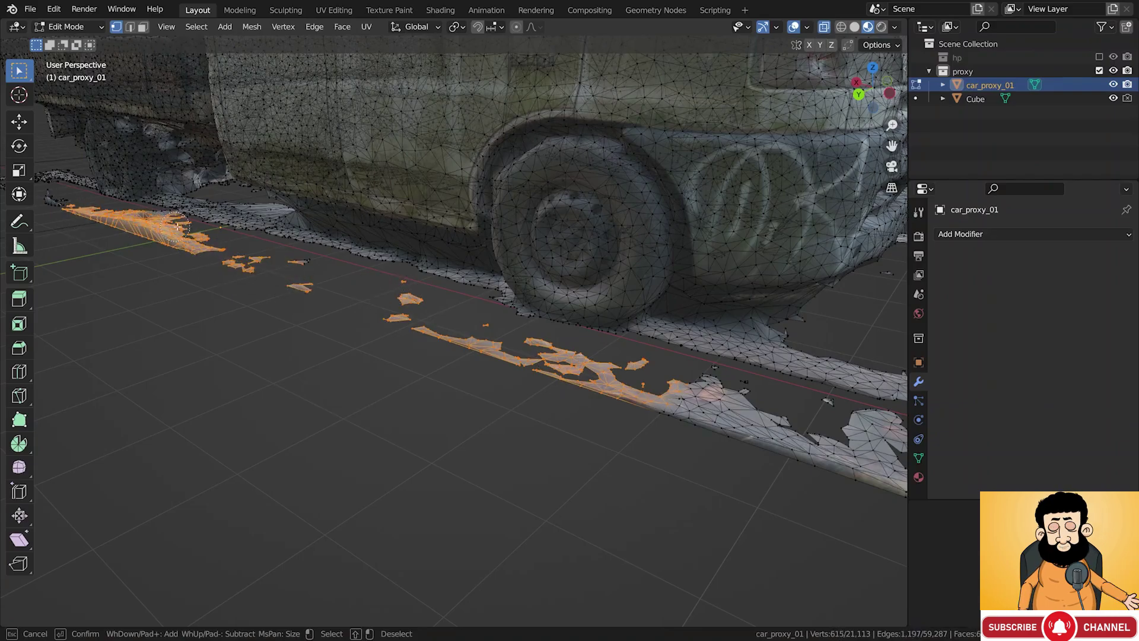
{"action": "mouse_move", "coordinate": [673, 388]}
{"action": "left_mouse_down"}
{"action": "mouse_move", "coordinate": [830, 420]}
{"action": "mouse_move", "coordinate": [671, 383]}
{"action": "mouse_move", "coordinate": [766, 431]}
{"action": "left_mouse_up"}
{"action": "key", "text": "Escape"}
Add the ground strips around and in front of the front bumper to the circle selection
{"action": "middle_click_drag", "start_coordinate": [765, 431], "coordinate": [577, 378], "text": "shift"}
{"action": "key", "text": "c"}
{"action": "mouse_move", "coordinate": [415, 392]}
{"action": "left_mouse_down"}
{"action": "mouse_move", "coordinate": [648, 414]}
{"action": "mouse_move", "coordinate": [649, 378]}
{"action": "mouse_move", "coordinate": [598, 345]}
{"action": "mouse_move", "coordinate": [751, 356]}
{"action": "left_mouse_up"}
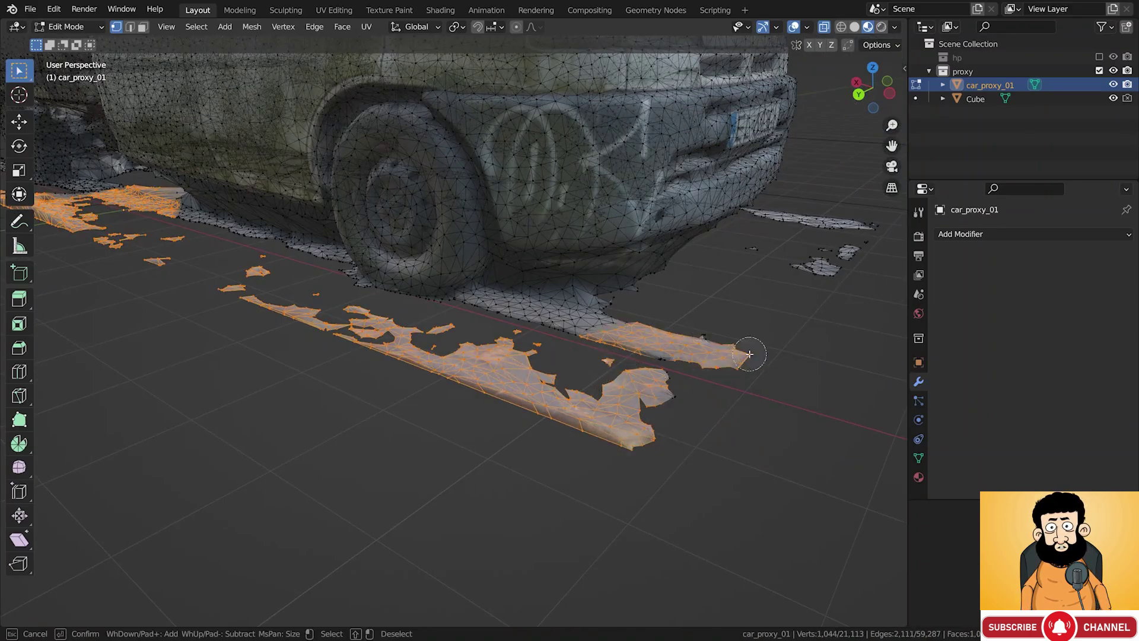
{"action": "key", "text": "Escape"}
{"action": "scroll", "coordinate": [751, 356], "scroll_direction": "up", "scroll_amount": 1}
{"action": "key", "text": "c"}
{"action": "left_click_drag", "start_coordinate": [600, 318], "coordinate": [466, 308]}
{"action": "left_click_drag", "start_coordinate": [831, 255], "coordinate": [824, 196]}
{"action": "key", "text": "Escape"}
{"action": "key", "text": "alt+z"}
Add the ground patches beside the rear wheel to the circle selection and delete all the selected vertices
{"action": "middle_click_drag", "start_coordinate": [827, 206], "coordinate": [353, 284]}
{"action": "key", "text": "c"}
{"action": "mouse_move", "coordinate": [375, 302]}
{"action": "left_mouse_down"}
{"action": "mouse_move", "coordinate": [219, 257]}
{"action": "mouse_move", "coordinate": [437, 224]}
{"action": "mouse_move", "coordinate": [386, 273]}
{"action": "mouse_move", "coordinate": [470, 286]}
{"action": "left_mouse_up"}
{"action": "key", "text": "Escape"}
{"action": "scroll", "coordinate": [205, 260], "scroll_direction": "up", "scroll_amount": 4}
{"action": "key", "text": "c"}
{"action": "key", "text": "Escape"}
{"action": "middle_click_drag", "start_coordinate": [795, 285], "coordinate": [466, 288], "text": "shift"}
{"action": "key", "text": "c"}
{"action": "mouse_move", "coordinate": [458, 291]}
{"action": "left_mouse_down"}
{"action": "mouse_move", "coordinate": [473, 271]}
{"action": "mouse_move", "coordinate": [614, 244]}
{"action": "left_mouse_up"}
{"action": "mouse_move", "coordinate": [647, 282]}
{"action": "left_mouse_down"}
{"action": "mouse_move", "coordinate": [688, 255]}
{"action": "mouse_move", "coordinate": [738, 269]}
{"action": "left_mouse_up"}
{"action": "key", "text": "Escape"}
{"action": "key", "text": "x"}
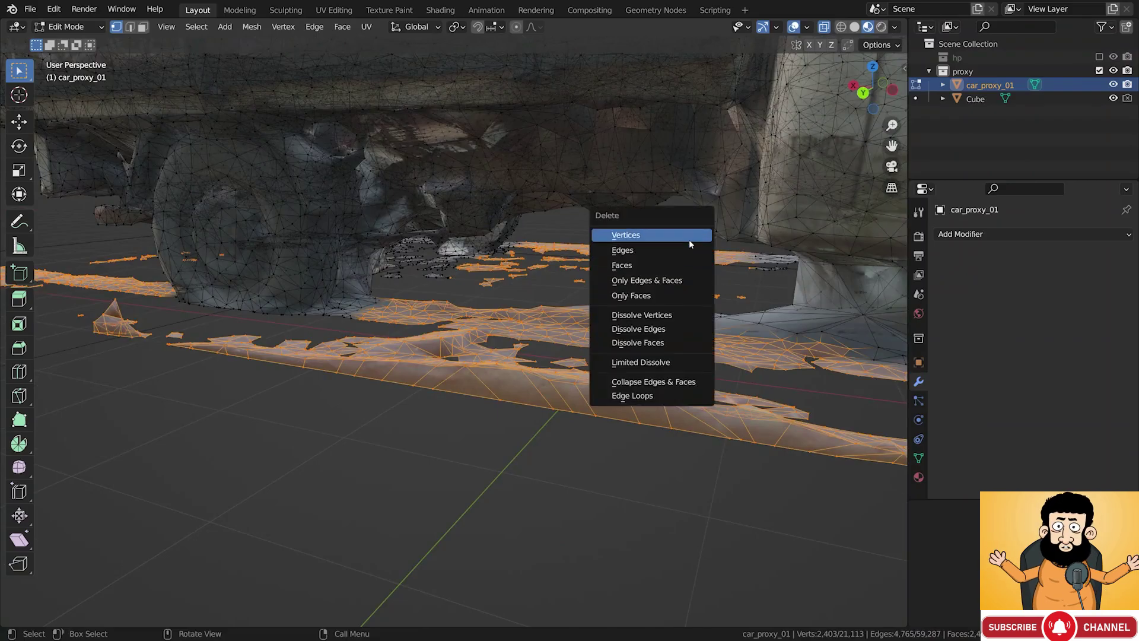
{"action": "left_click", "coordinate": [688, 240]}
Circle-select more leftover ground geometry between the rear wheel and the cab and delete it
{"action": "key", "text": "c"}
{"action": "left_click_drag", "start_coordinate": [597, 312], "coordinate": [732, 322]}
{"action": "key", "text": "Escape"}
{"action": "key", "text": "x"}
{"action": "left_click", "coordinate": [732, 322]}
In Object Mode, place the 3D cursor on the ground behind the rear wheel, add a cube there and enlarge it in X and Y only
{"action": "middle_click_drag", "start_coordinate": [735, 323], "coordinate": [422, 372]}
{"action": "key", "text": "Tab"}
{"action": "right_click_drag", "start_coordinate": [423, 372], "coordinate": [420, 381], "text": "shift"}
{"action": "key", "text": "shift+a"}
{"action": "mouse_move", "coordinate": [475, 281]}
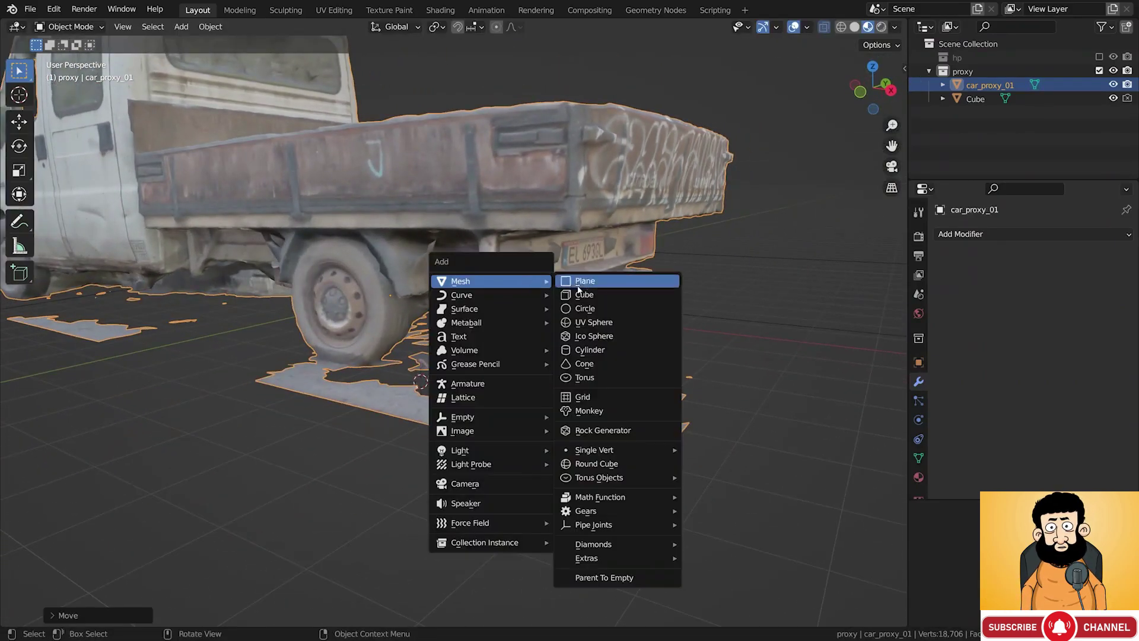
{"action": "left_click", "coordinate": [594, 294]}
{"action": "key", "text": "s"}
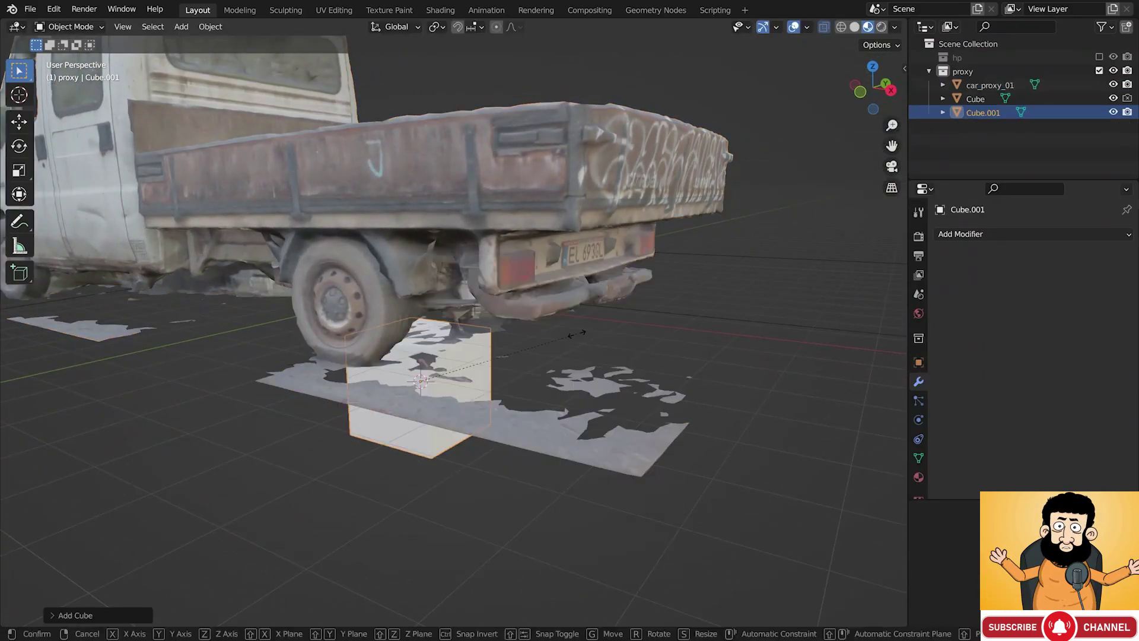
{"action": "scroll", "coordinate": [592, 290], "scroll_direction": "down", "scroll_amount": 4}
{"action": "key", "text": "shift+z"}
{"action": "left_click", "coordinate": [495, 354]}
Move the new cube along the global Z axis so its top lies at the bottom of the rear wheel
{"action": "scroll", "coordinate": [415, 350], "scroll_direction": "up", "scroll_amount": 4}
{"action": "key", "text": "g"}
{"action": "key", "text": "z"}
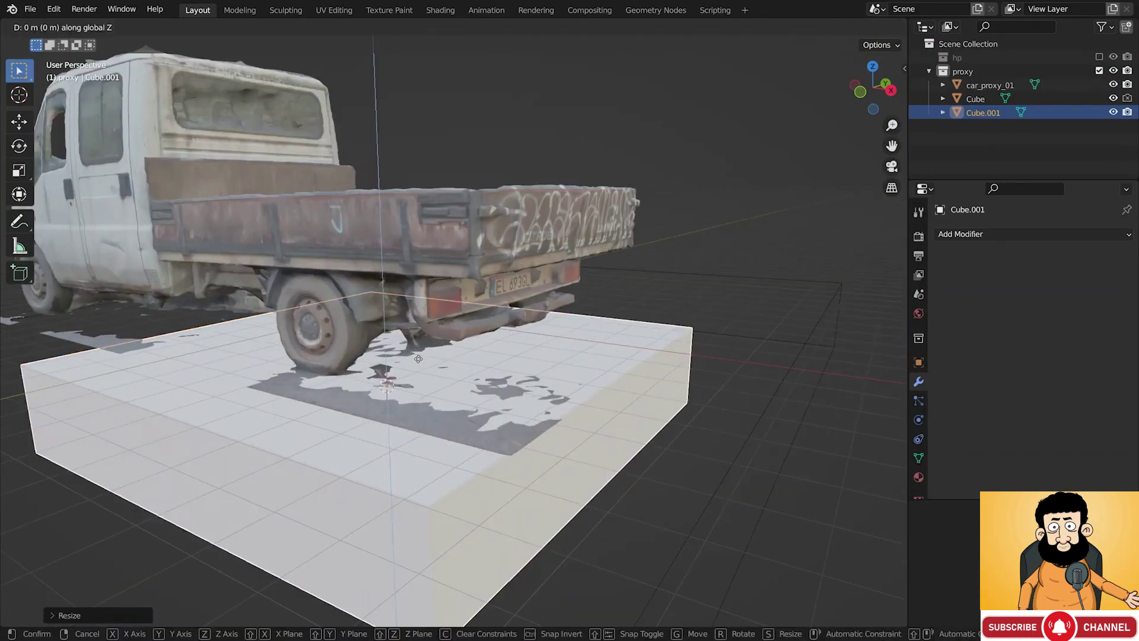
{"action": "left_click", "coordinate": [413, 348]}
{"action": "middle_click_drag", "start_coordinate": [413, 349], "coordinate": [381, 330]}
{"action": "key", "text": "g"}
{"action": "key", "text": "z"}
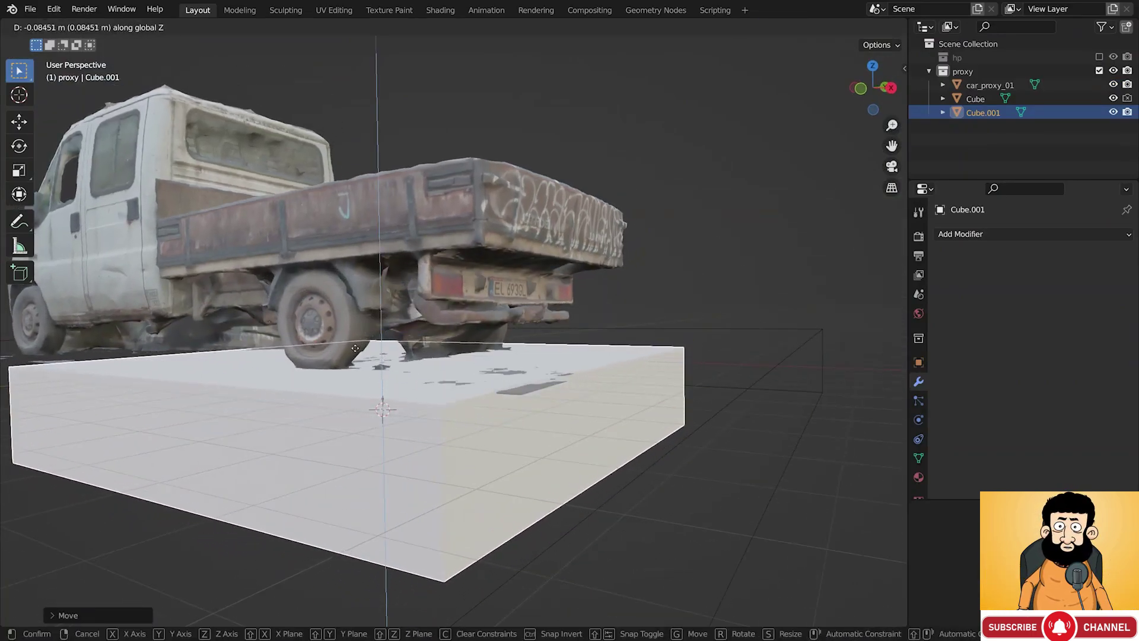
{"action": "left_click", "coordinate": [366, 339]}
Subtract the new cube from car_proxy_01 with a Bool Tool Difference brush
{"action": "middle_click_drag", "start_coordinate": [424, 330], "coordinate": [421, 334]}
{"action": "scroll", "coordinate": [424, 337], "scroll_direction": "down", "scroll_amount": 2}
{"action": "left_click", "coordinate": [545, 392]}
{"action": "left_click", "coordinate": [546, 374]}
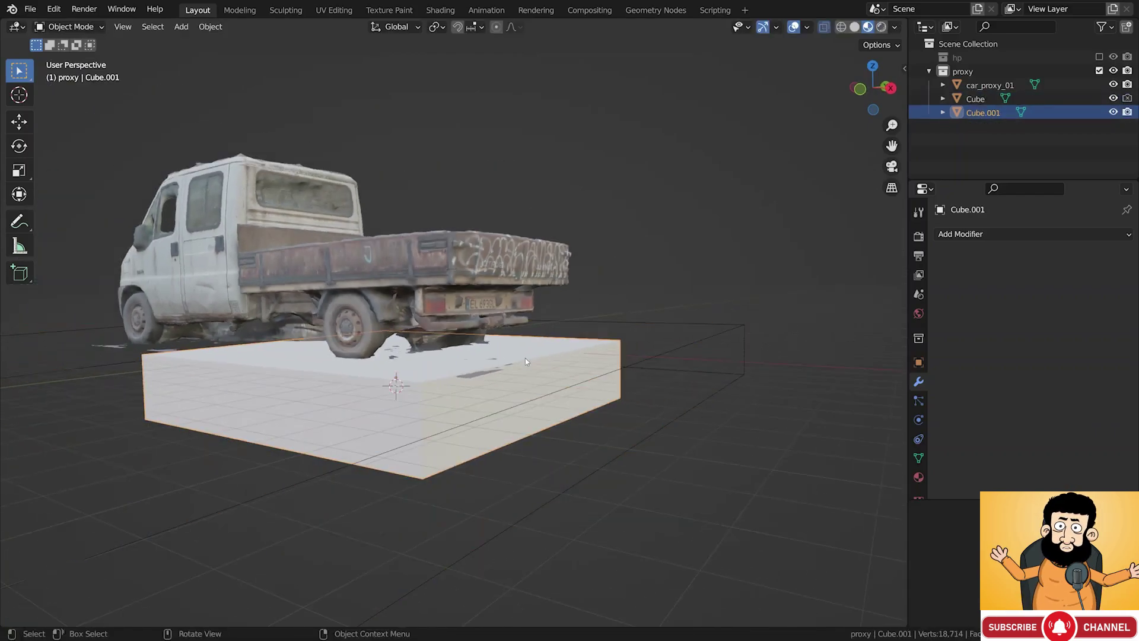
{"action": "left_click", "coordinate": [521, 296], "text": "shift"}
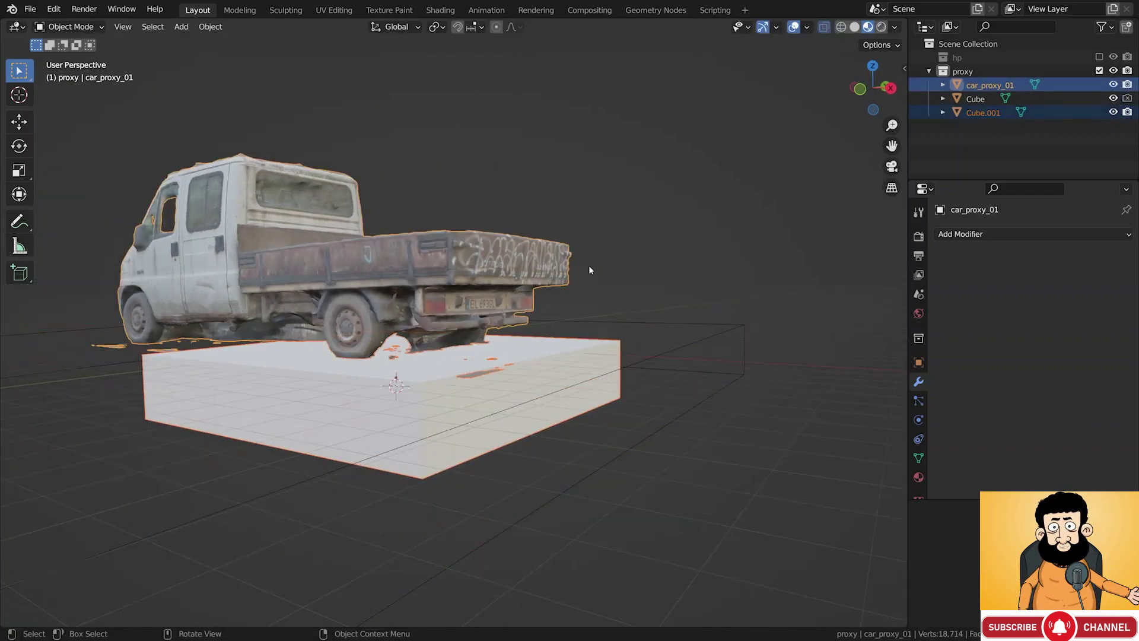
{"action": "key", "text": "ctrl+shift+KP_Subtract"}
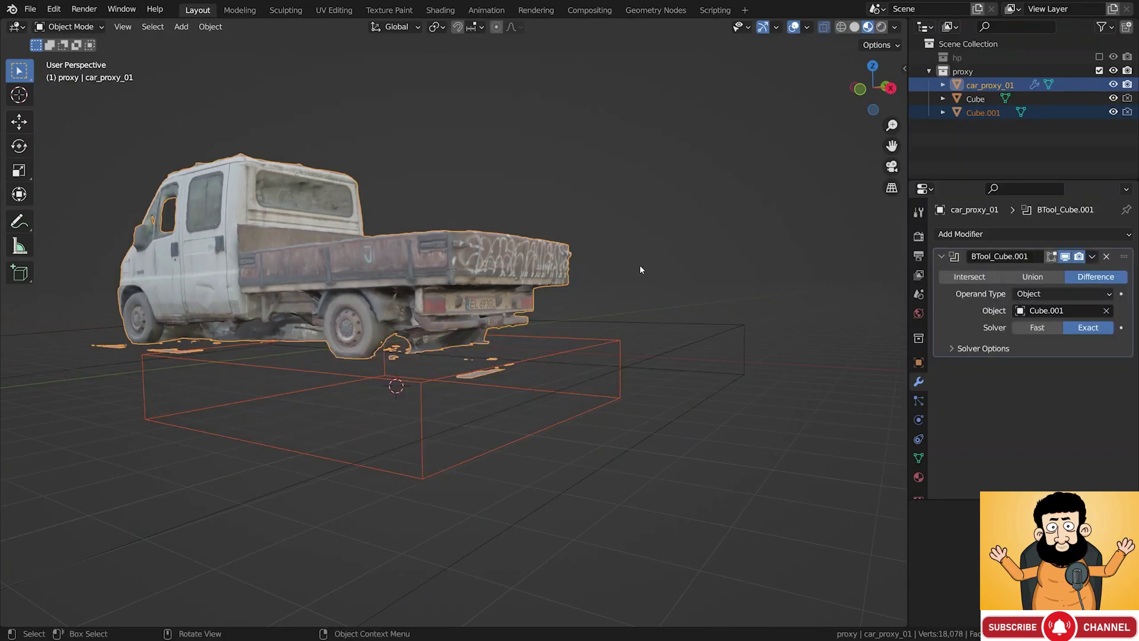
Fine-tune the height of the Cube.001 cutter along the global Z axis beneath the rear wheel
{"action": "left_click", "coordinate": [598, 340]}
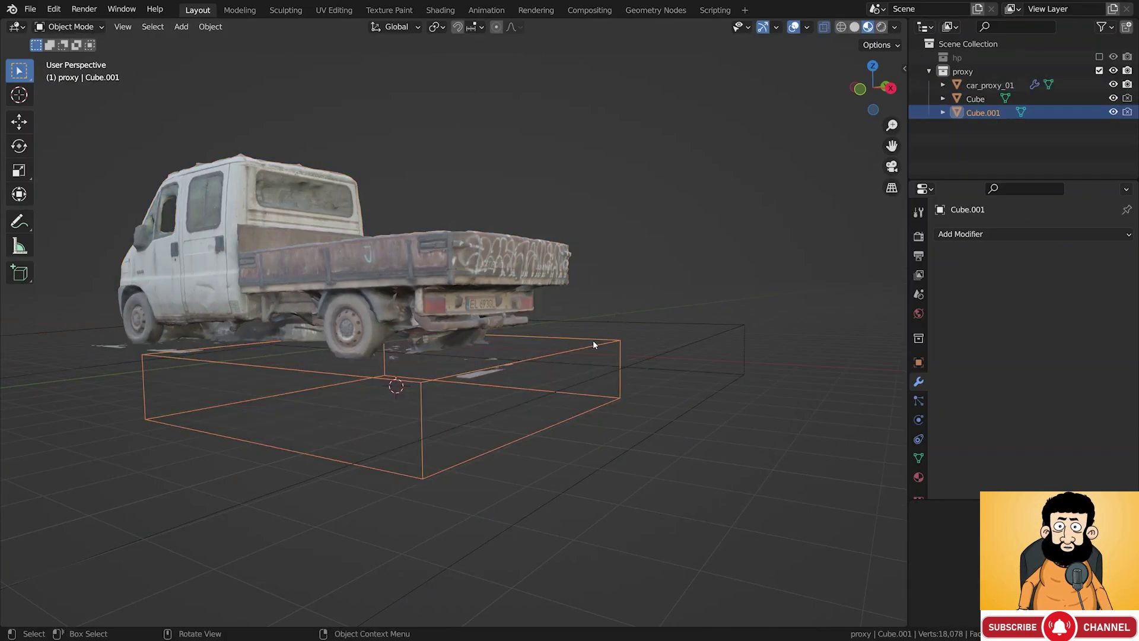
{"action": "key", "text": "g"}
{"action": "key", "text": "z"}
{"action": "left_click", "coordinate": [599, 341]}
{"action": "key", "text": "g"}
{"action": "key", "text": "z"}
{"action": "left_click", "coordinate": [606, 346]}
Slide the rear end face of Cube.001 outward with clamping off so the cutter covers the remaining ground patch
{"action": "middle_click_drag", "start_coordinate": [605, 346], "coordinate": [558, 400]}
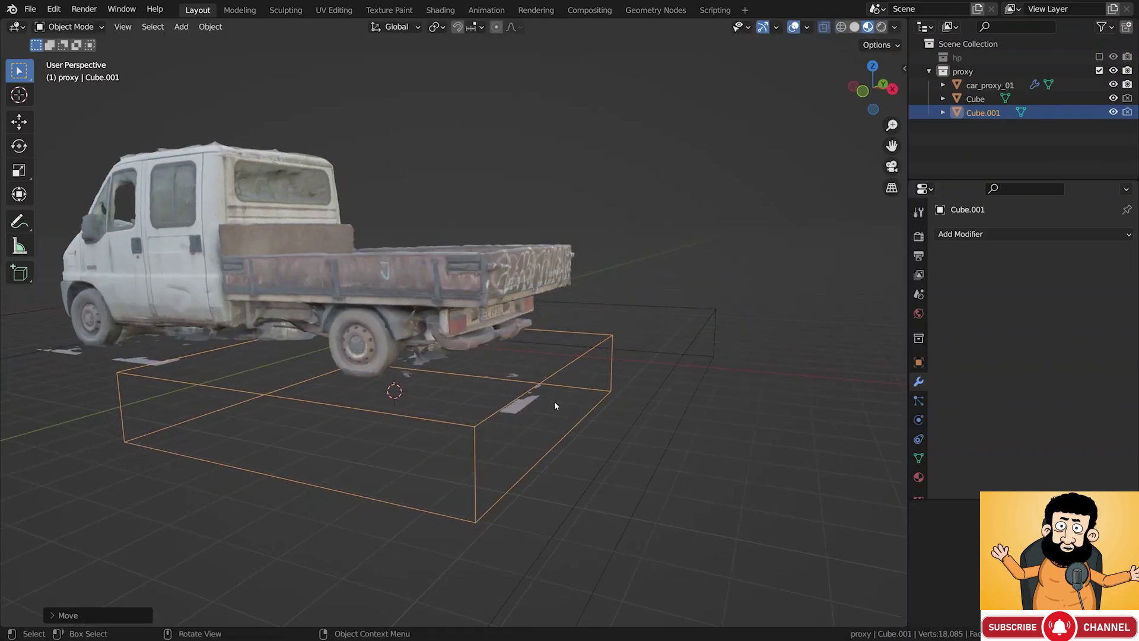
{"action": "key", "text": "Tab"}
{"action": "key", "text": "alt+a"}
{"action": "left_click", "coordinate": [568, 401]}
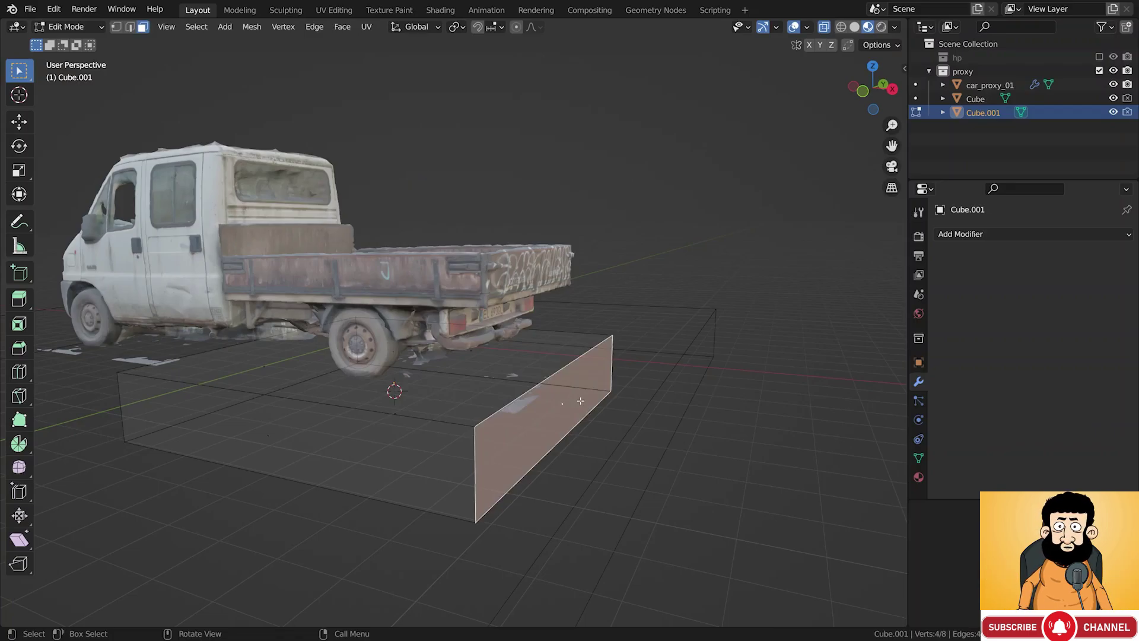
{"action": "key", "text": "g"}
{"action": "key", "text": "g"}
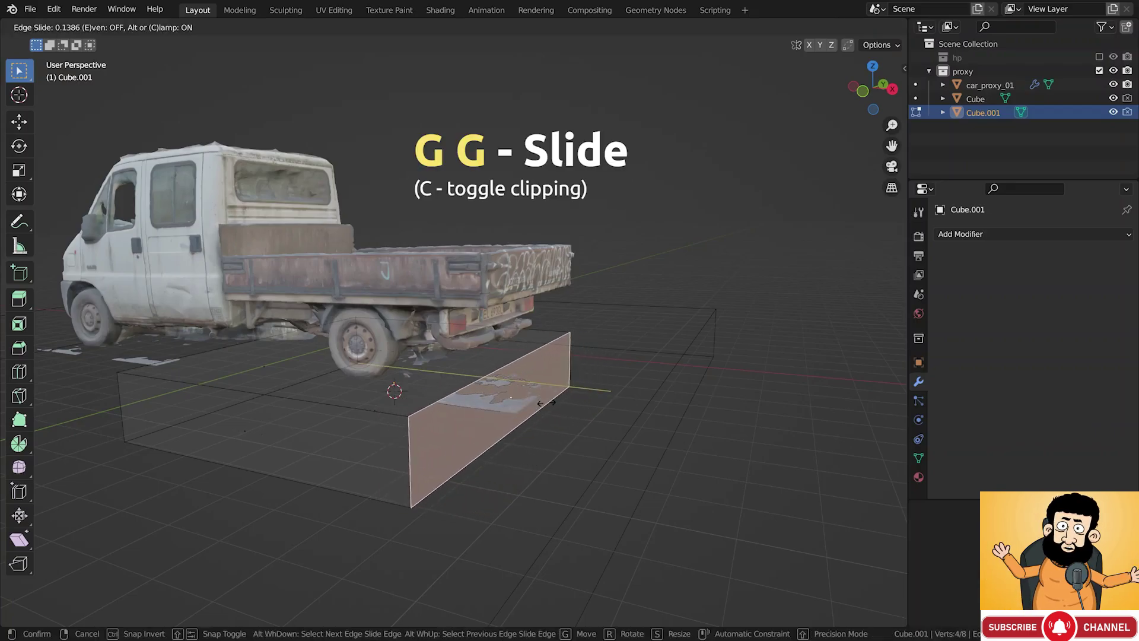
{"action": "key", "text": "c"}
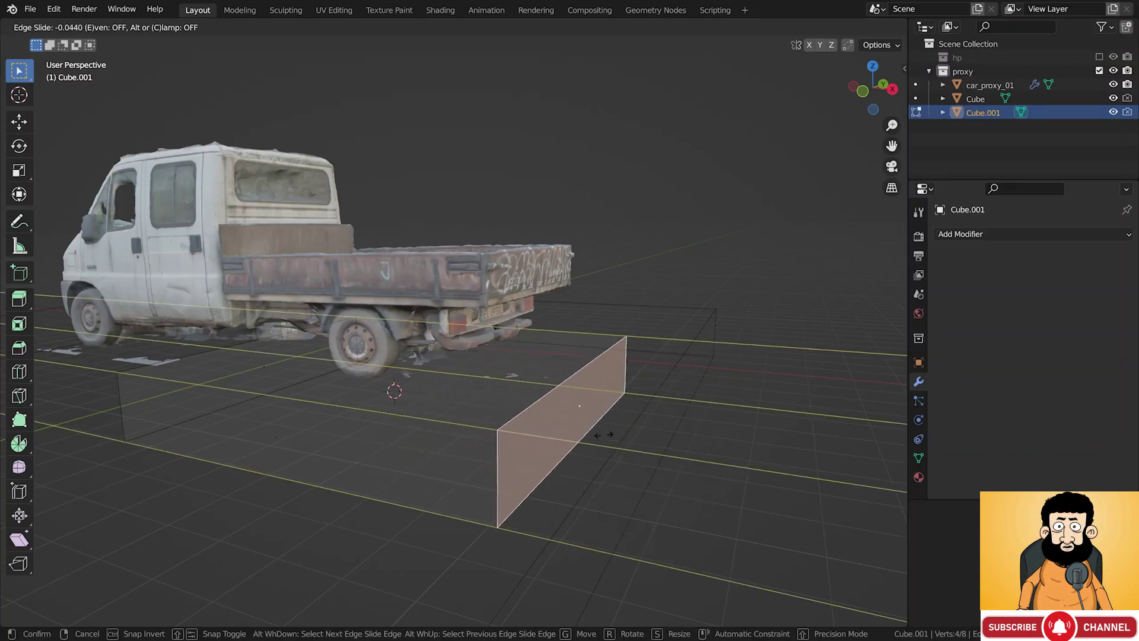
{"action": "left_click", "coordinate": [541, 410]}
{"action": "key", "text": "Tab"}
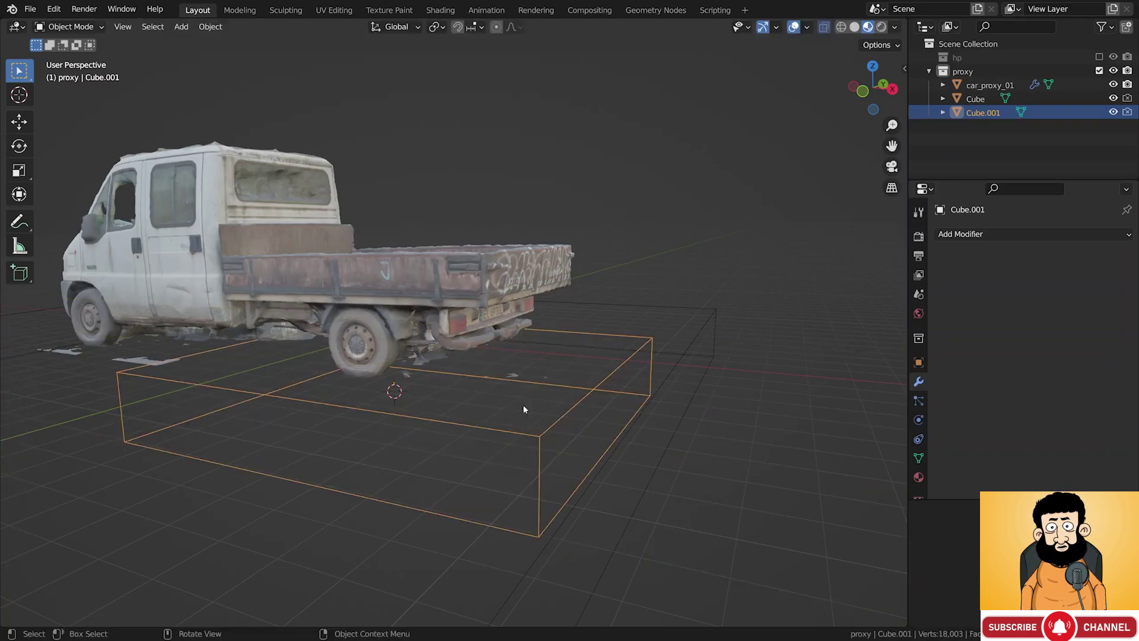
Apply the BTool_Cube.001 Boolean modifier on car_proxy_01
{"action": "middle_click_drag", "start_coordinate": [358, 378], "coordinate": [379, 383], "text": "shift"}
{"action": "left_click", "coordinate": [391, 362]}
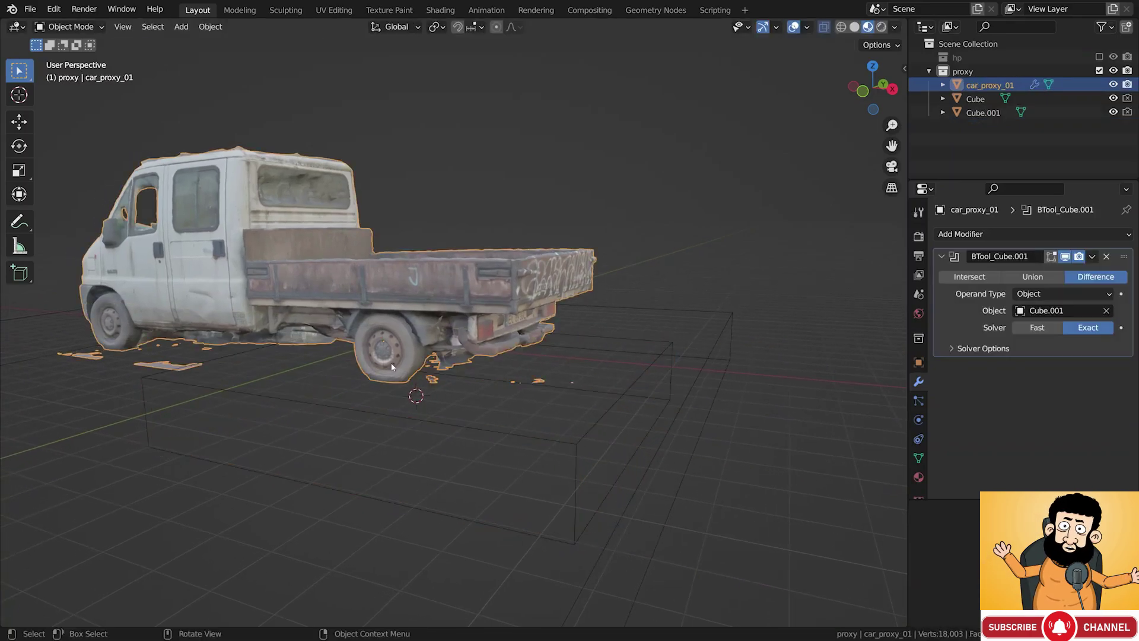
{"action": "left_click", "coordinate": [1092, 256]}
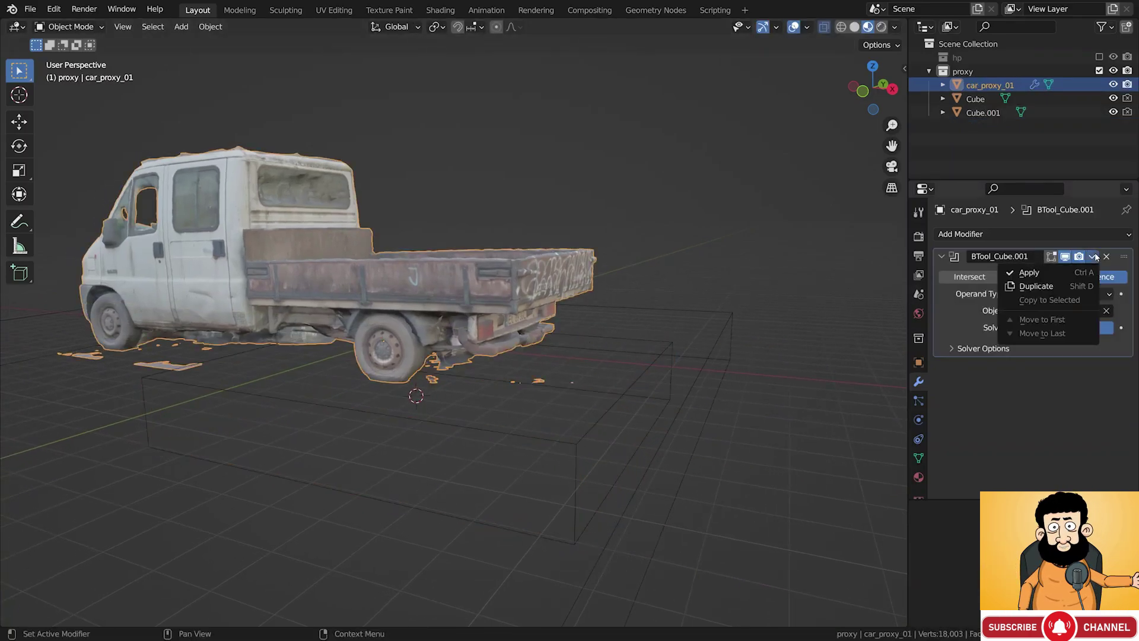
{"action": "left_click", "coordinate": [1032, 272]}
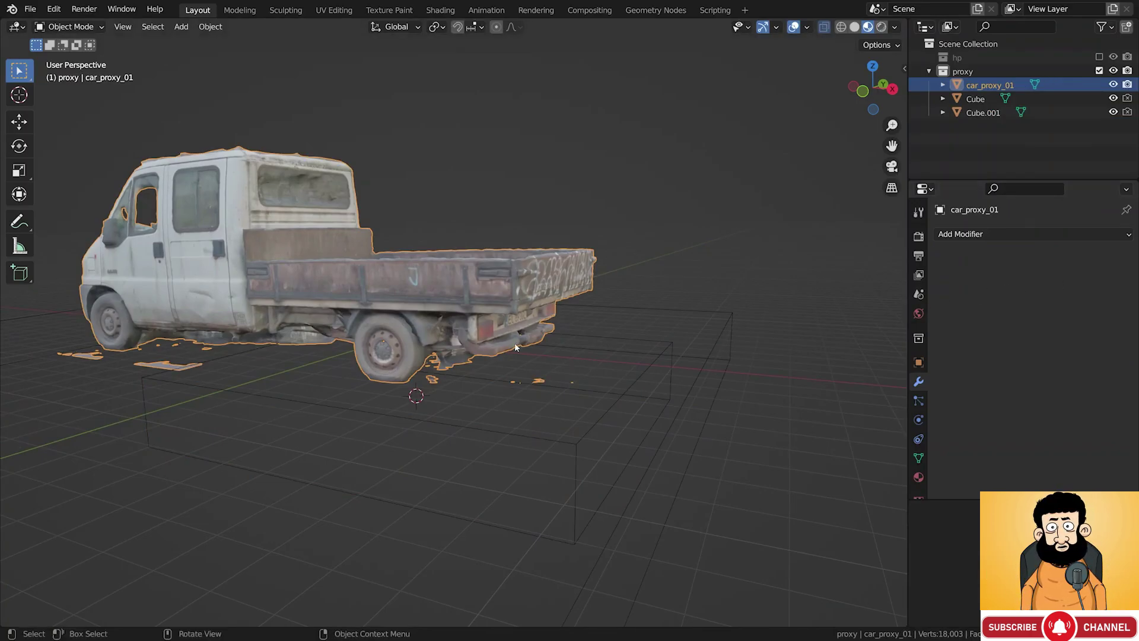
Delete both cutter cubes, Cube and Cube.001
{"action": "left_click", "coordinate": [566, 337]}
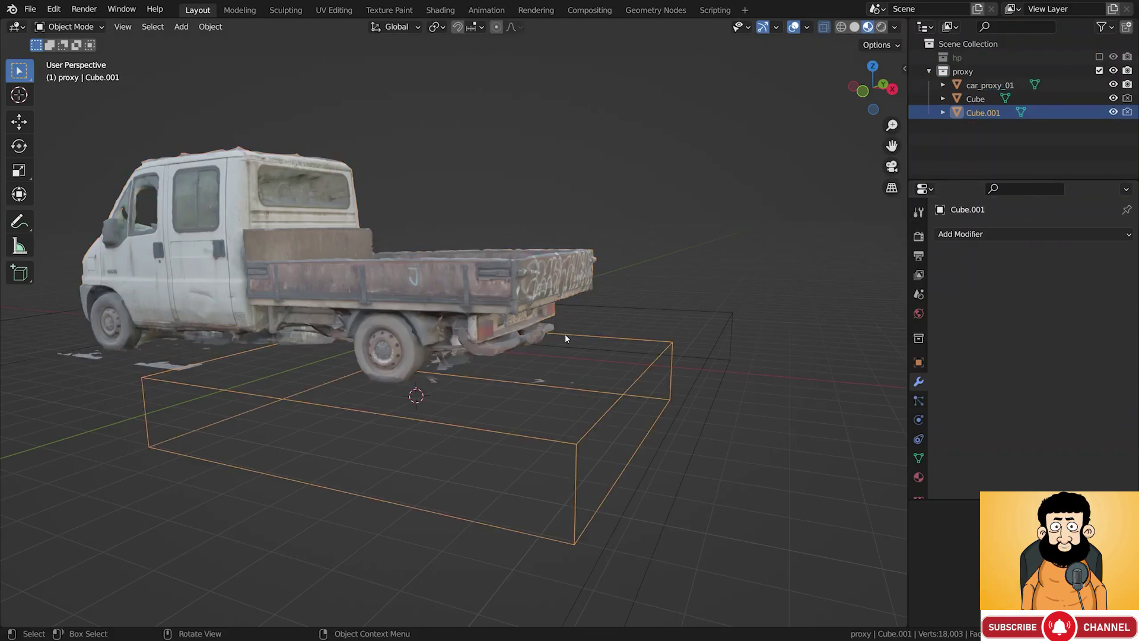
{"action": "left_click", "coordinate": [599, 307], "text": "shift"}
{"action": "key", "text": "x"}
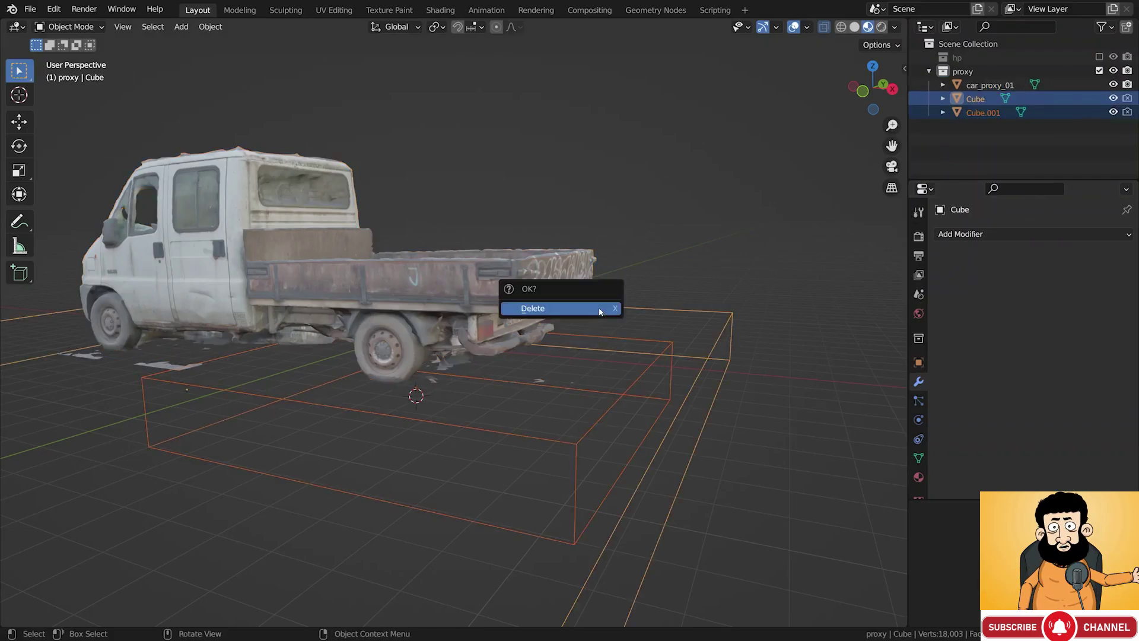
{"action": "left_click", "coordinate": [600, 311]}
Edit car_proxy_01 and circle-select the small leftover ground fragments around and behind the rear wheel
{"action": "left_click", "coordinate": [545, 335]}
{"action": "key", "text": "Tab"}
{"action": "scroll", "coordinate": [518, 386], "scroll_direction": "up", "scroll_amount": 5}
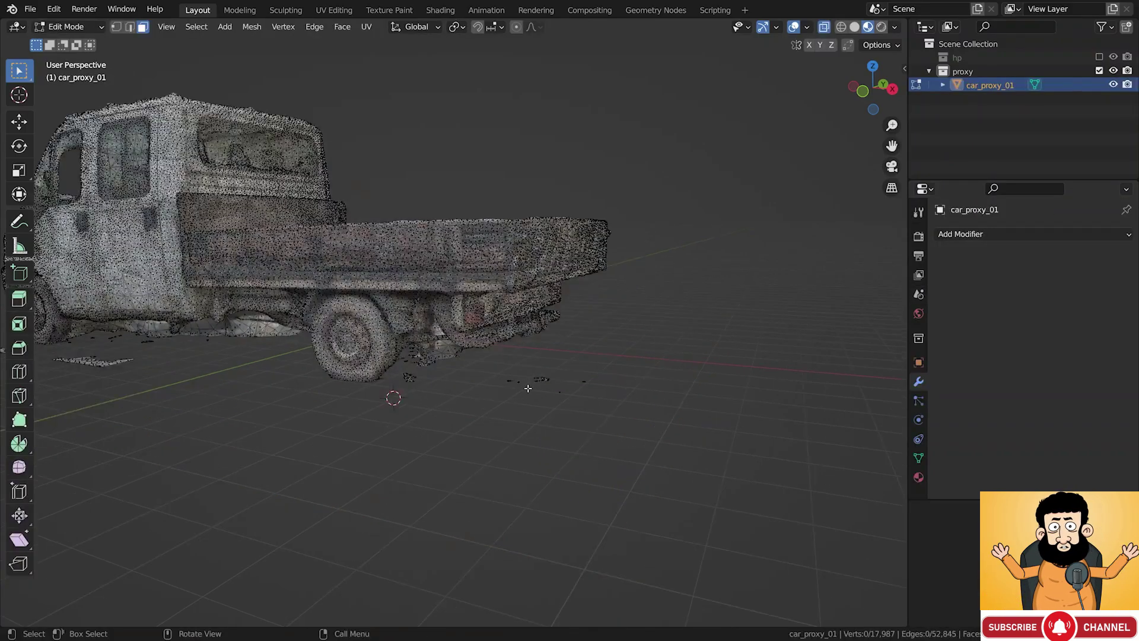
{"action": "key", "text": "c"}
{"action": "mouse_move", "coordinate": [496, 378]}
{"action": "left_mouse_down"}
{"action": "mouse_move", "coordinate": [570, 371]}
{"action": "mouse_move", "coordinate": [521, 390]}
{"action": "left_mouse_up"}
{"action": "left_click_drag", "start_coordinate": [360, 371], "coordinate": [342, 381]}
{"action": "key", "text": "Escape"}
Circle-select the large leftover ground patches beside the front wheel of car_proxy_01
{"action": "middle_click_drag", "start_coordinate": [342, 381], "coordinate": [778, 387]}
{"action": "key", "text": "c"}
{"action": "left_click_drag", "start_coordinate": [474, 360], "coordinate": [138, 338]}
{"action": "key", "text": "Escape"}
{"action": "scroll", "coordinate": [290, 336], "scroll_direction": "up", "scroll_amount": 2}
{"action": "key", "text": "c"}
{"action": "key", "text": "Escape"}
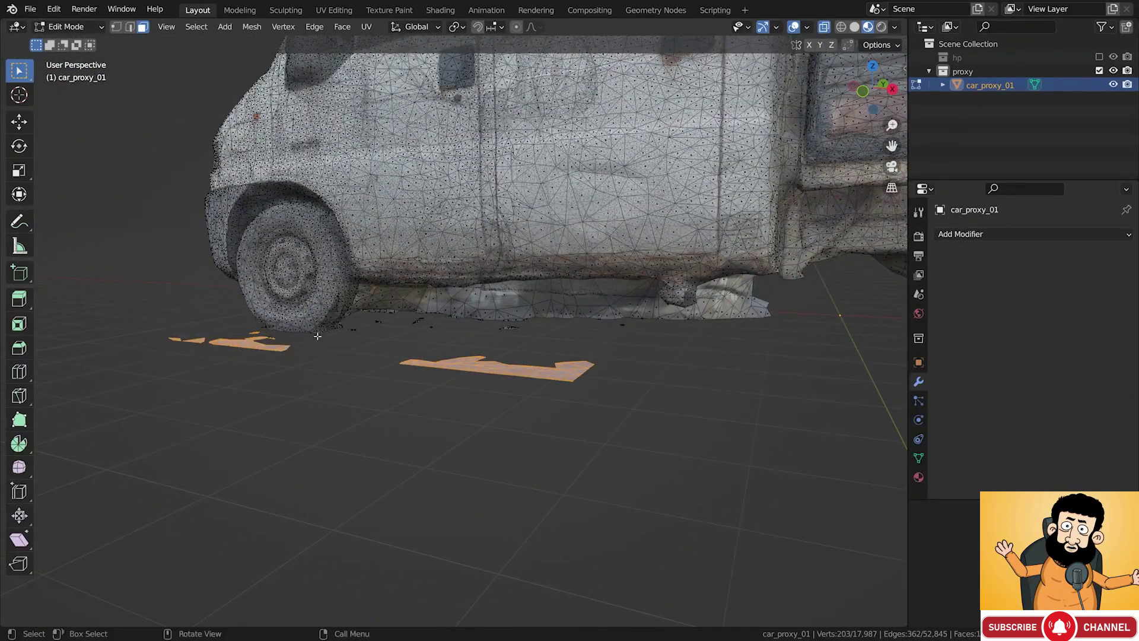
Add the small fragments below the cab sill to the selection, delete the selected vertices and leave mesh editing
{"action": "scroll", "coordinate": [315, 332], "scroll_direction": "up", "scroll_amount": 3}
{"action": "key", "text": "c"}
{"action": "left_click_drag", "start_coordinate": [446, 332], "coordinate": [839, 346]}
{"action": "middle_click_drag", "start_coordinate": [839, 346], "coordinate": [624, 326], "text": "shift"}
{"action": "left_click", "coordinate": [624, 327]}
{"action": "key", "text": "Escape"}
{"action": "scroll", "coordinate": [626, 323], "scroll_direction": "down", "scroll_amount": 2}
{"action": "key", "text": "x"}
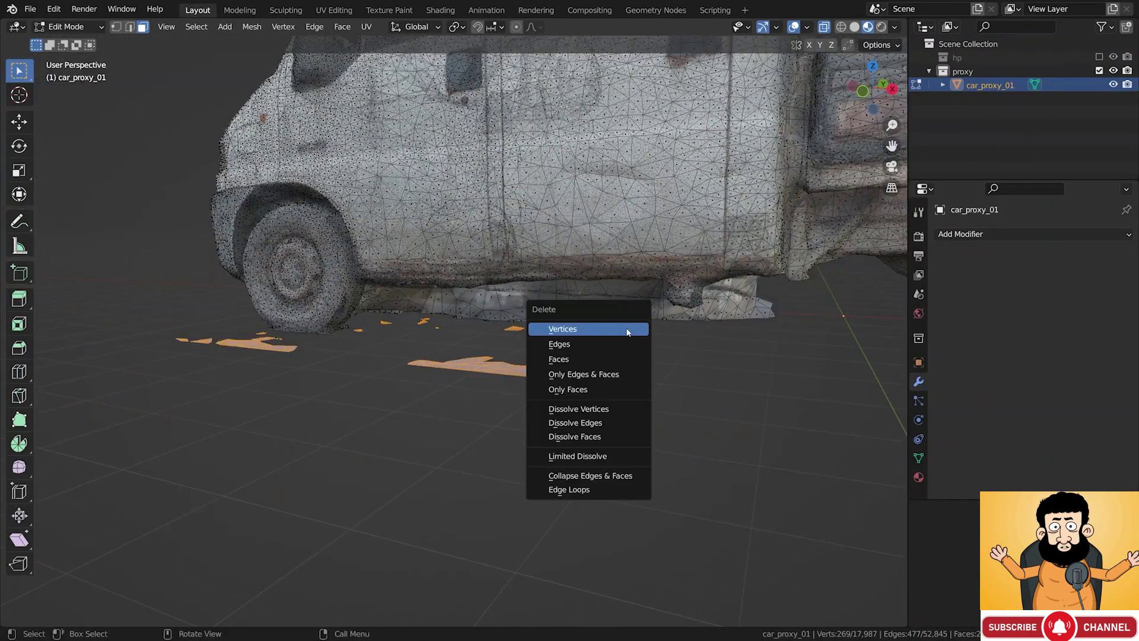
{"action": "left_click", "coordinate": [628, 332]}
{"action": "scroll", "coordinate": [623, 326], "scroll_direction": "down", "scroll_amount": 4}
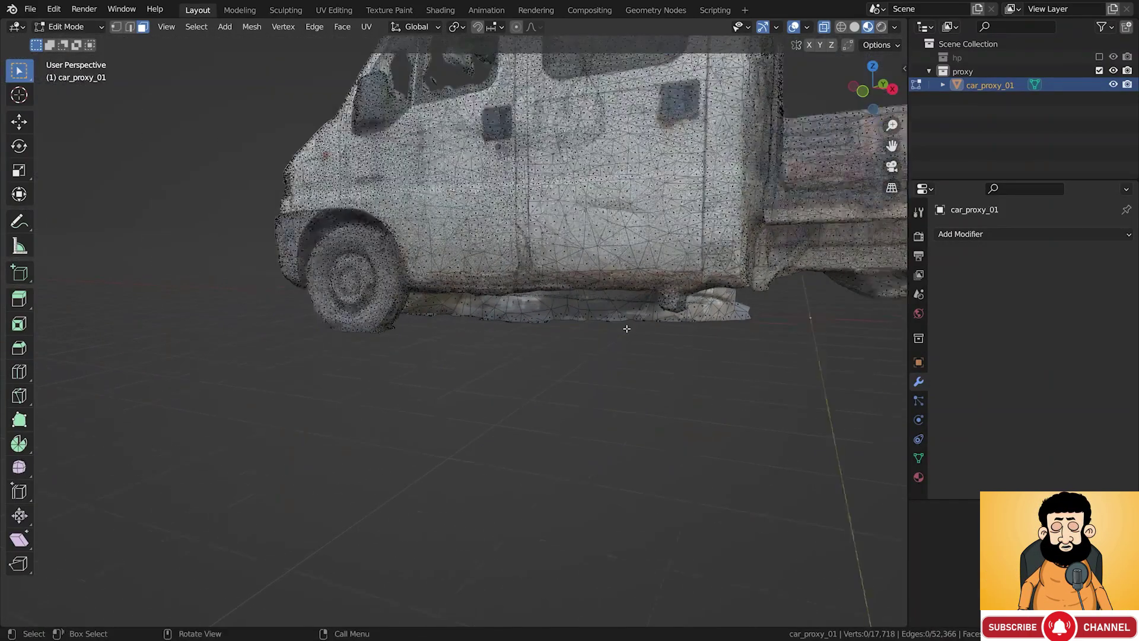
{"action": "key", "text": "Tab"}
Place the 3D cursor under the truck's front bumper and add a cube there
{"action": "middle_click_drag", "start_coordinate": [521, 346], "coordinate": [819, 344]}
{"action": "scroll", "coordinate": [661, 353], "scroll_direction": "up", "scroll_amount": 2}
{"action": "scroll", "coordinate": [661, 352], "scroll_direction": "up", "scroll_amount": 3}
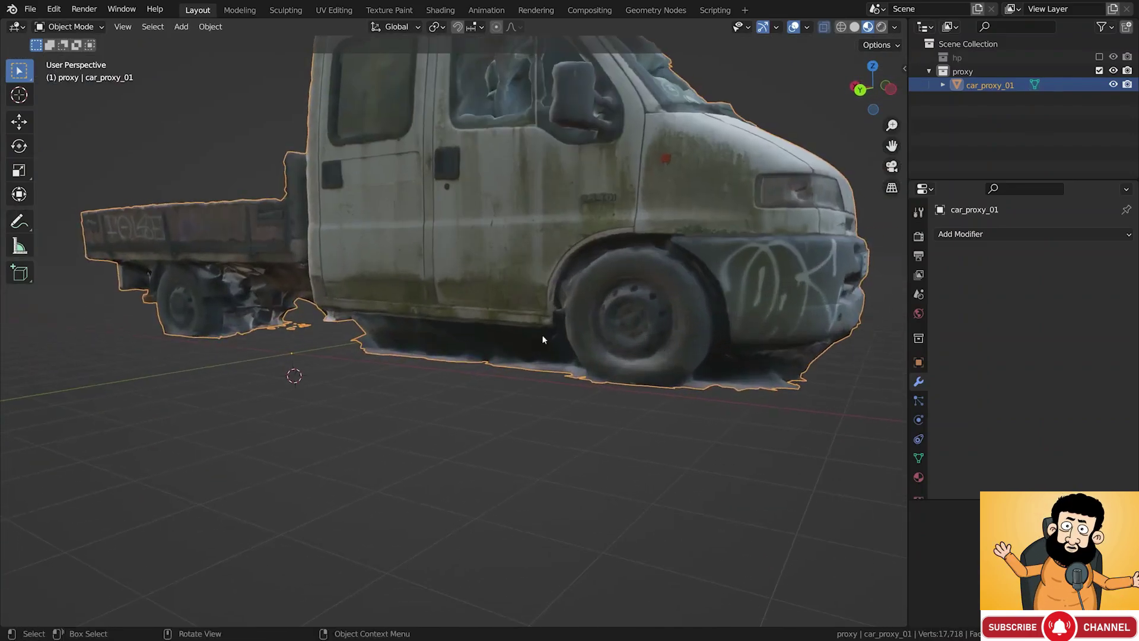
{"action": "mouse_move", "coordinate": [737, 383]}
{"action": "middle_mouse_down"}
{"action": "mouse_move", "coordinate": [631, 376]}
{"action": "mouse_move", "coordinate": [717, 368]}
{"action": "mouse_move", "coordinate": [687, 357]}
{"action": "mouse_move", "coordinate": [426, 341]}
{"action": "mouse_move", "coordinate": [356, 359]}
{"action": "middle_mouse_up"}
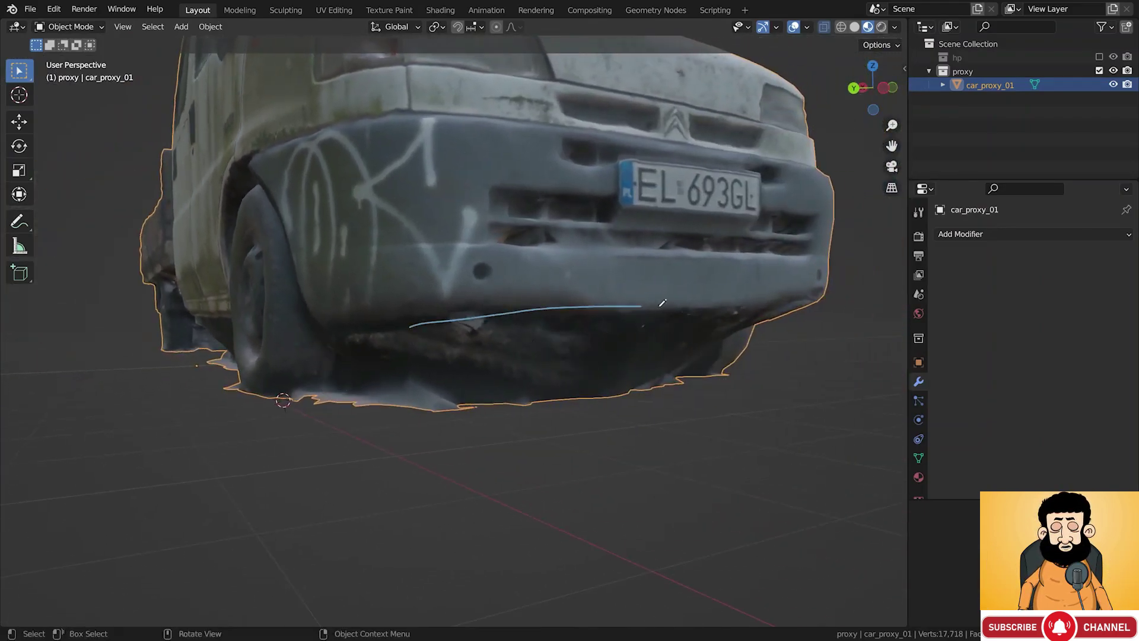
{"action": "right_click_drag", "start_coordinate": [659, 358], "coordinate": [583, 354], "text": "ctrl"}
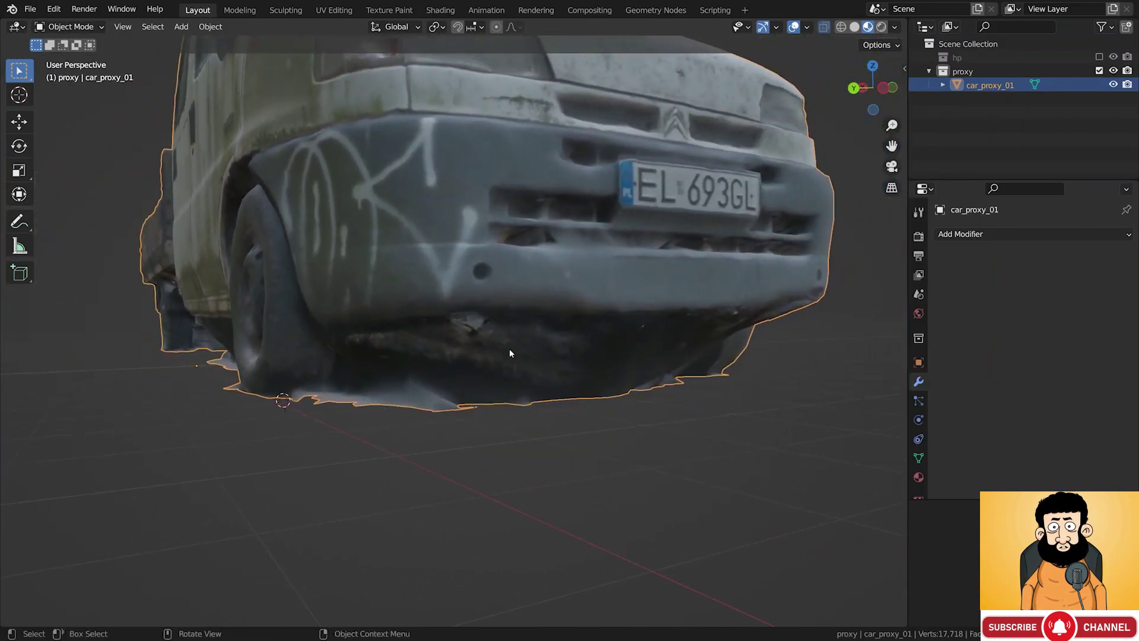
{"action": "right_click_drag", "start_coordinate": [509, 350], "coordinate": [488, 348], "text": "shift"}
{"action": "key", "text": "shift+a"}
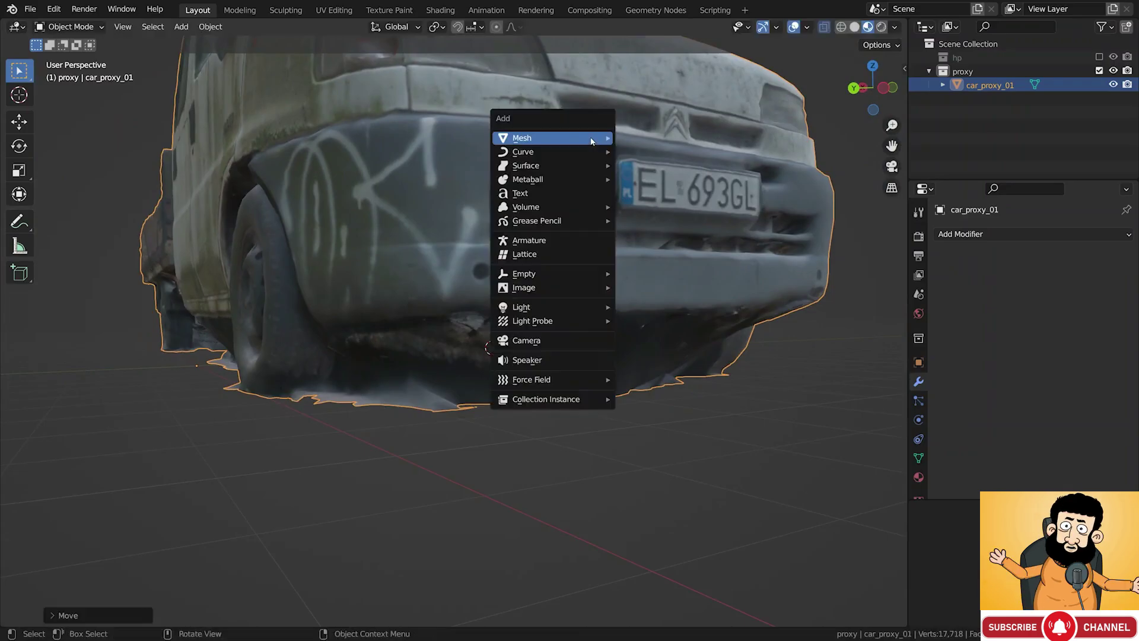
{"action": "mouse_move", "coordinate": [522, 137]}
{"action": "left_click", "coordinate": [647, 152]}
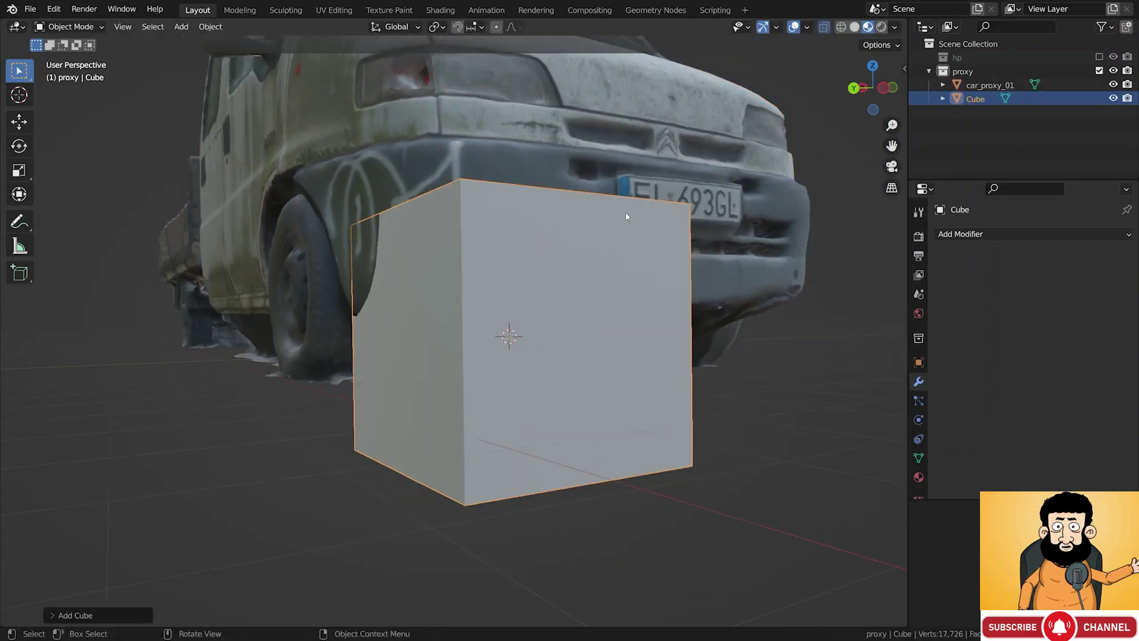
Lower the cube along Z below the front bumper and shift it along Y toward the truck's centre
{"action": "key", "text": "g"}
{"action": "key", "text": "z"}
{"action": "left_click", "coordinate": [617, 319]}
{"action": "middle_click_drag", "start_coordinate": [617, 321], "coordinate": [594, 334]}
{"action": "key", "text": "g"}
{"action": "key", "text": "y"}
{"action": "left_click", "coordinate": [701, 318]}
Stretch the cube along Y and reposition it under the front bumper
{"action": "middle_click_drag", "start_coordinate": [701, 318], "coordinate": [615, 287]}
{"action": "scroll", "coordinate": [615, 286], "scroll_direction": "down", "scroll_amount": 5}
{"action": "key", "text": "s"}
{"action": "key", "text": "y"}
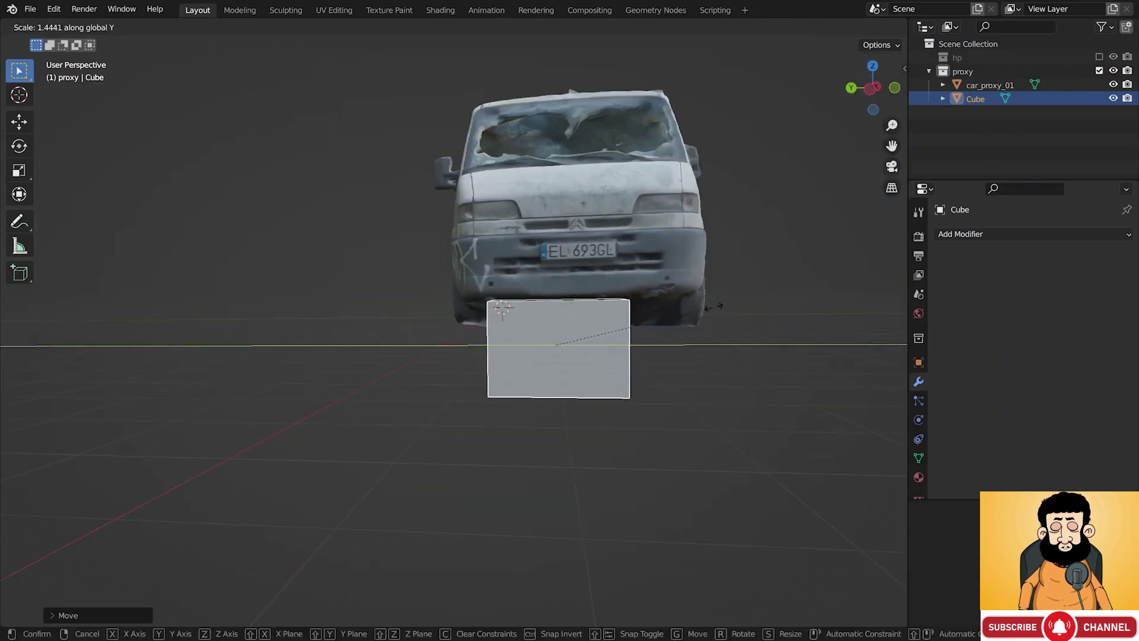
{"action": "left_click", "coordinate": [783, 307]}
{"action": "key", "text": "g"}
{"action": "left_click", "coordinate": [798, 303]}
Fine-tune the cube's Y width and position so it spans the gap between the front wheels
{"action": "middle_click_drag", "start_coordinate": [797, 302], "coordinate": [673, 299]}
{"action": "key", "text": "s"}
{"action": "key", "text": "y"}
{"action": "left_click", "coordinate": [687, 297]}
{"action": "key", "text": "g"}
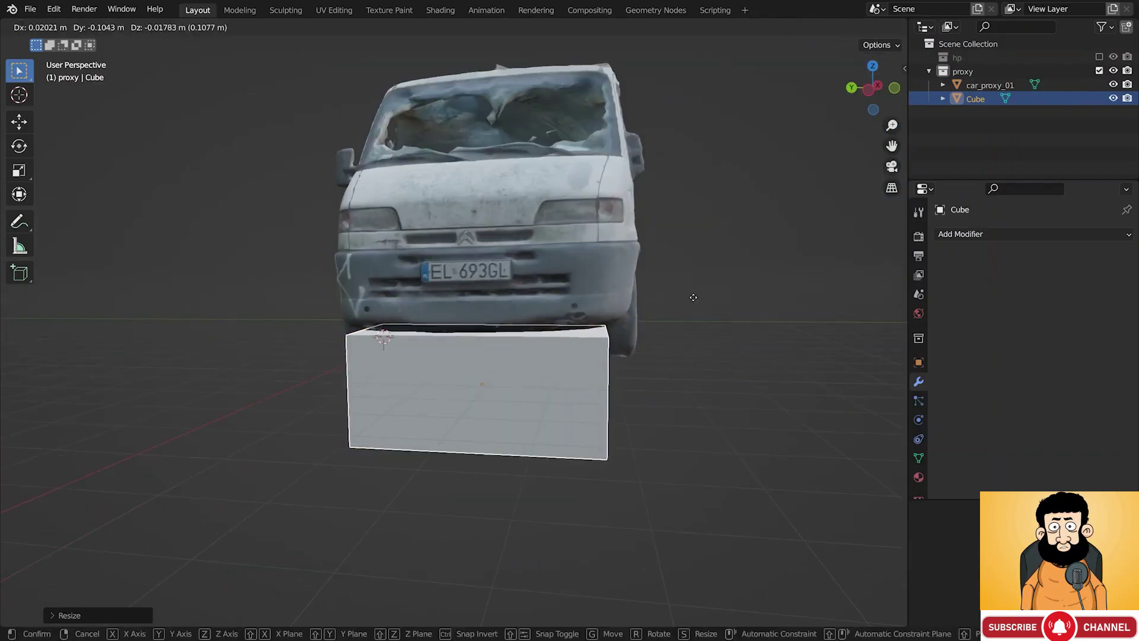
{"action": "left_click", "coordinate": [692, 294]}
{"action": "middle_click_drag", "start_coordinate": [602, 292], "coordinate": [637, 287]}
{"action": "key", "text": "s"}
{"action": "key", "text": "y"}
{"action": "left_click", "coordinate": [629, 288]}
{"action": "key", "text": "g"}
{"action": "left_click", "coordinate": [623, 288]}
Subtract the cube from car_proxy_01 with a Boolean Difference and set its solver to Fast
{"action": "left_click", "coordinate": [638, 291], "text": "shift"}
{"action": "key", "text": "ctrl+minus"}
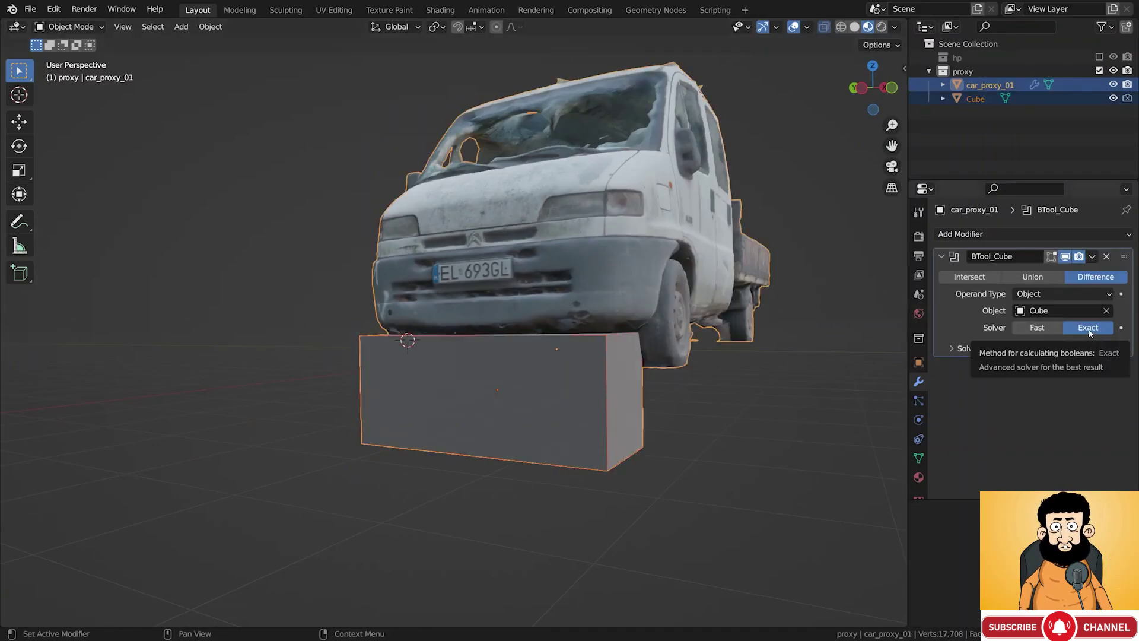
{"action": "left_click", "coordinate": [1052, 327]}
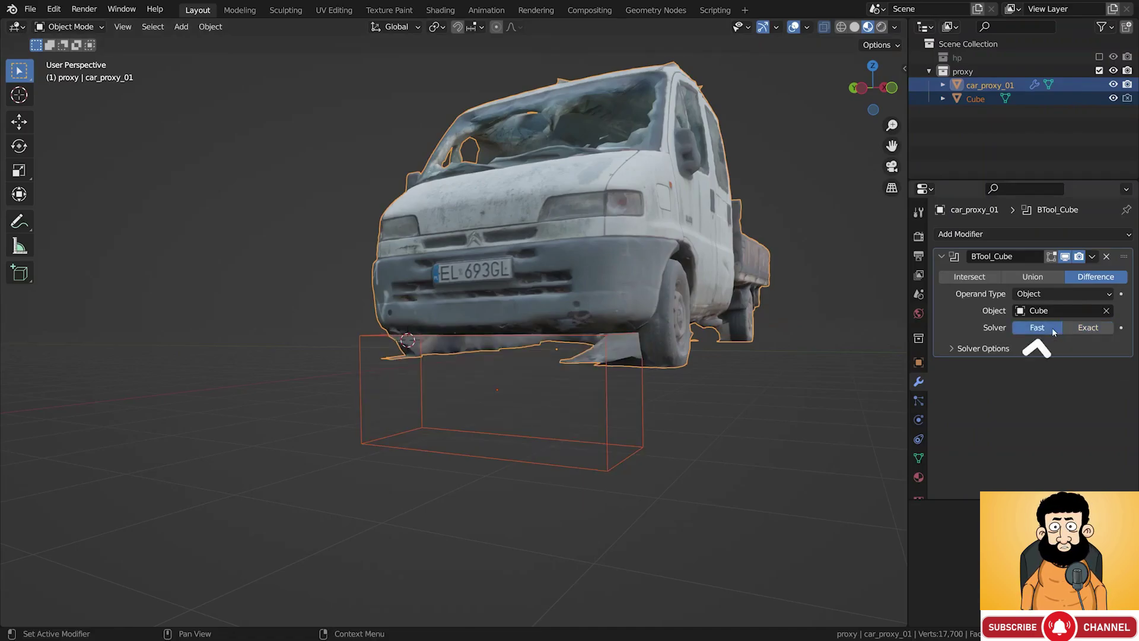
Try the Exact solver with Hole Tolerant on and off, and return the Boolean to Fast
{"action": "left_click", "coordinate": [1074, 329]}
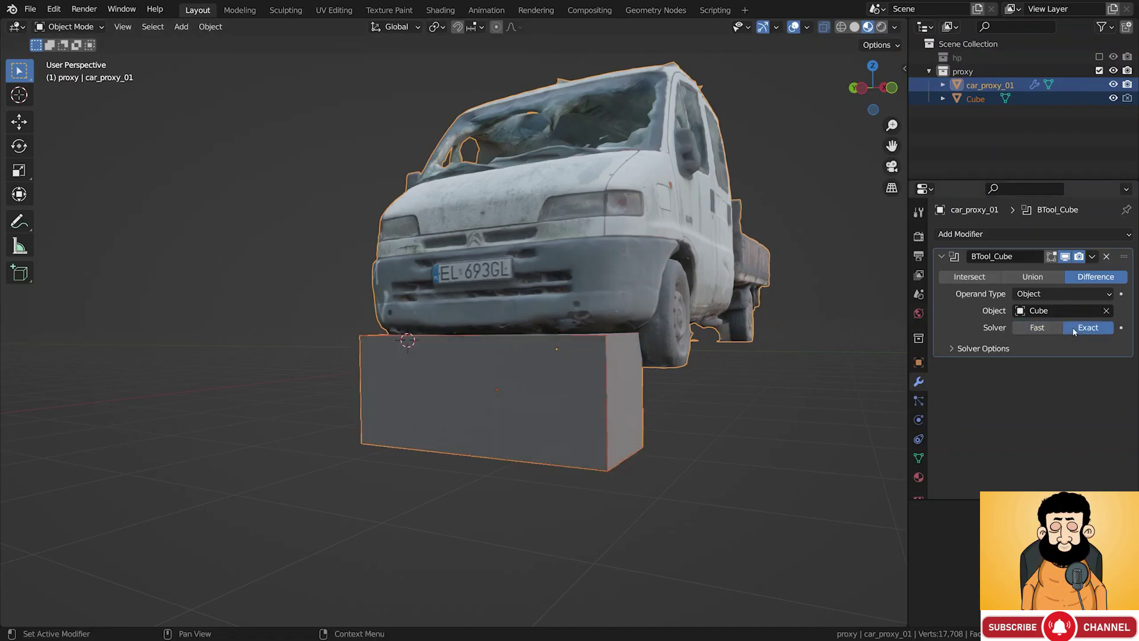
{"action": "left_click", "coordinate": [1003, 349]}
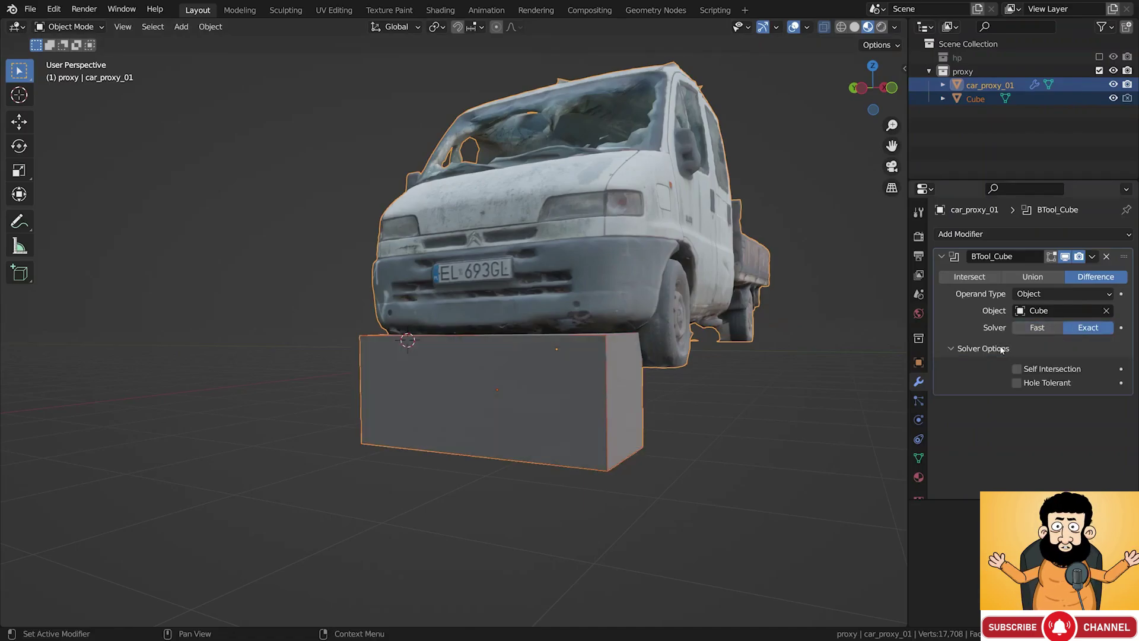
{"action": "left_click", "coordinate": [1017, 383]}
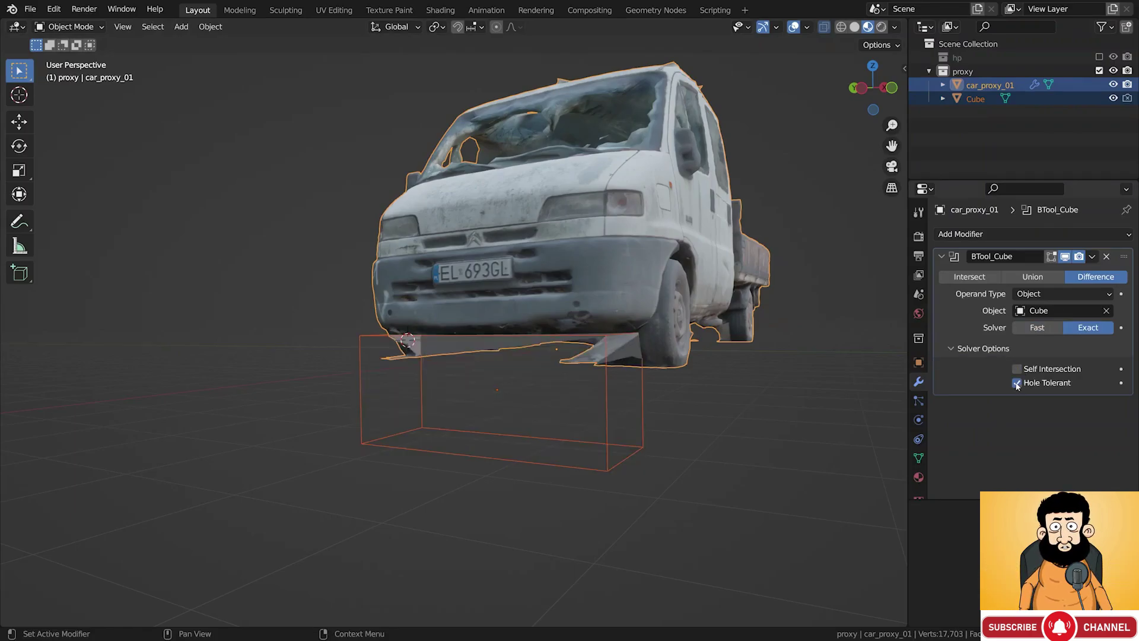
{"action": "left_click", "coordinate": [1018, 384]}
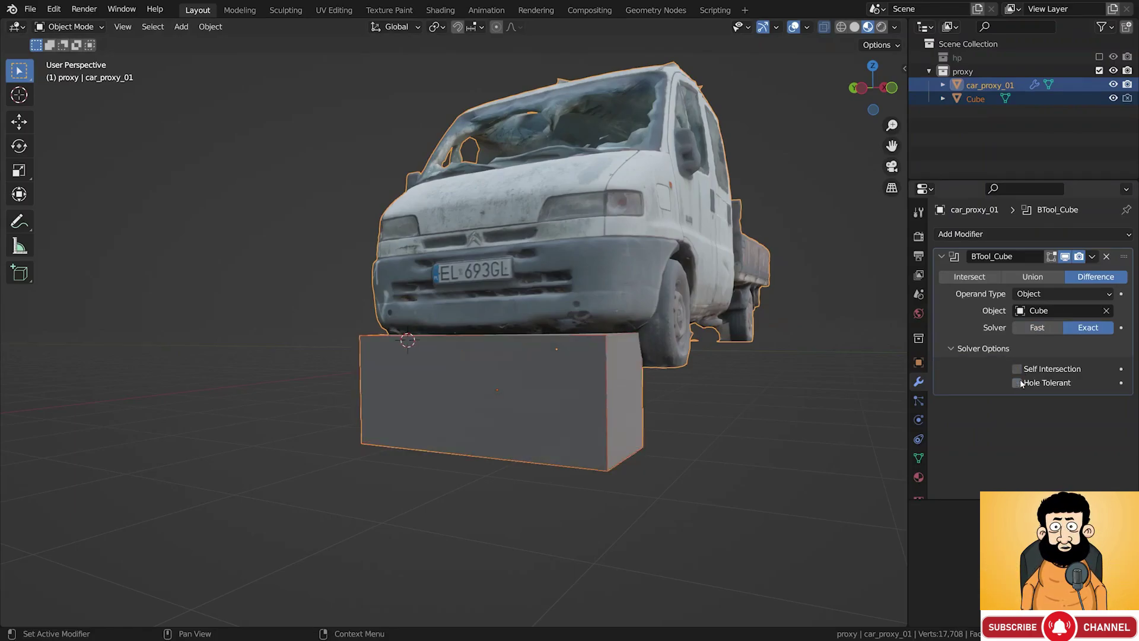
{"action": "left_click", "coordinate": [1046, 326]}
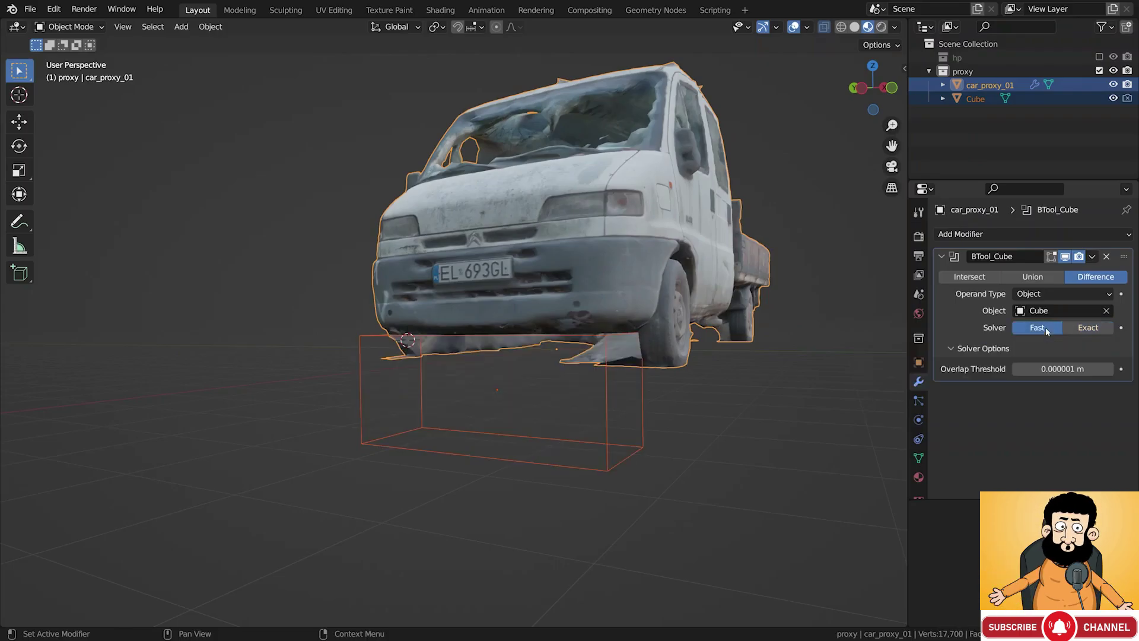
Edit the cutter cube and slide its rear face with clamping off to extend it behind the front wheel
{"action": "left_click", "coordinate": [643, 398]}
{"action": "middle_click_drag", "start_coordinate": [643, 399], "coordinate": [577, 425]}
{"action": "key", "text": "Tab"}
{"action": "key", "text": "3"}
{"action": "left_click", "coordinate": [615, 415]}
{"action": "key", "text": "g"}
{"action": "key", "text": "g"}
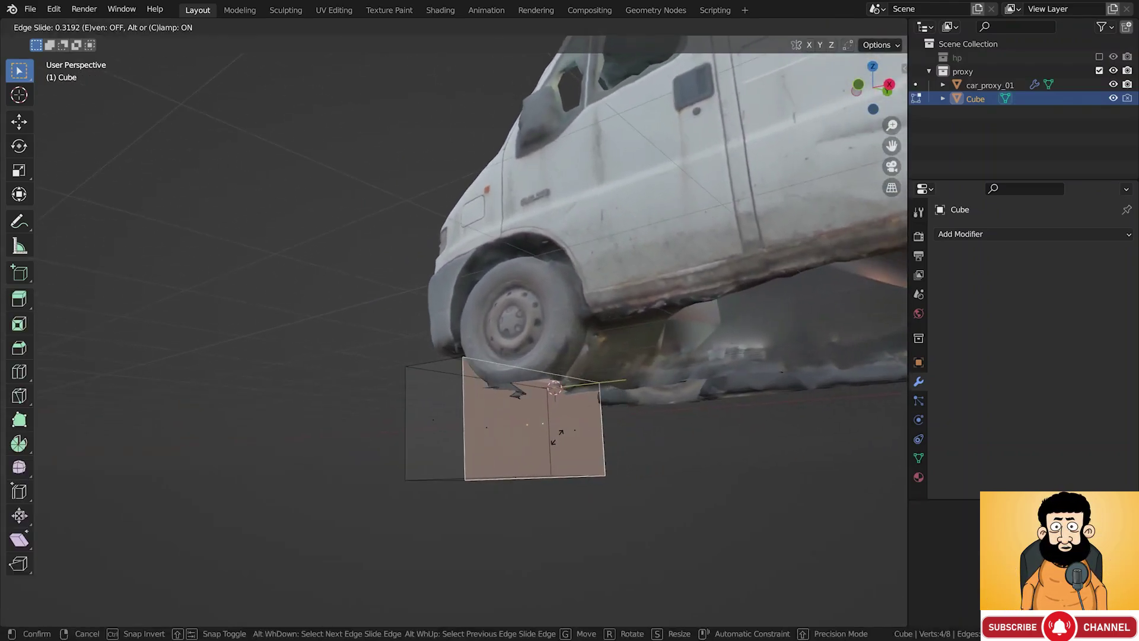
{"action": "key", "text": "c"}
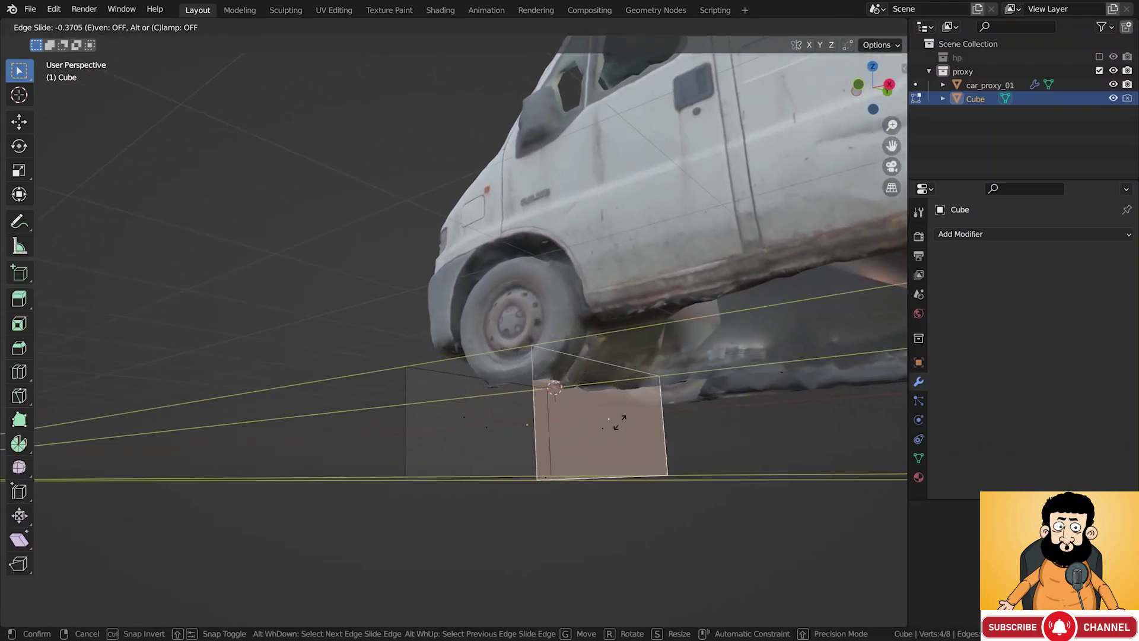
{"action": "left_click", "coordinate": [759, 418]}
{"action": "middle_click_drag", "start_coordinate": [760, 419], "coordinate": [572, 394]}
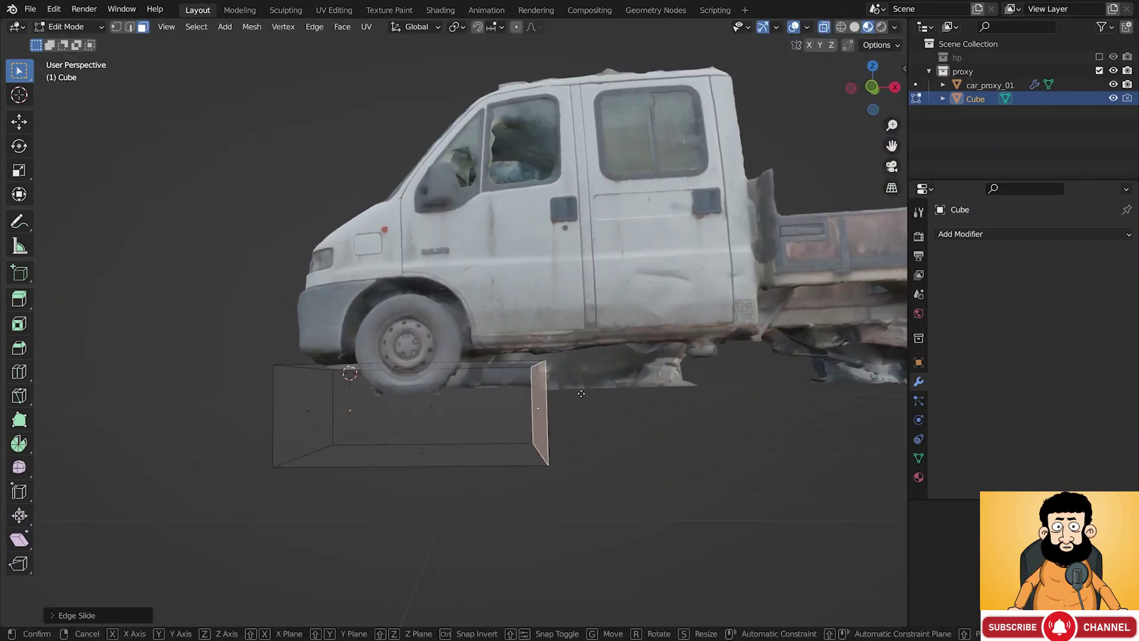
Slide the same face farther back with clamping off to the rear of the cab, and leave mesh editing
{"action": "key", "text": "g"}
{"action": "key", "text": "g"}
{"action": "key", "text": "c"}
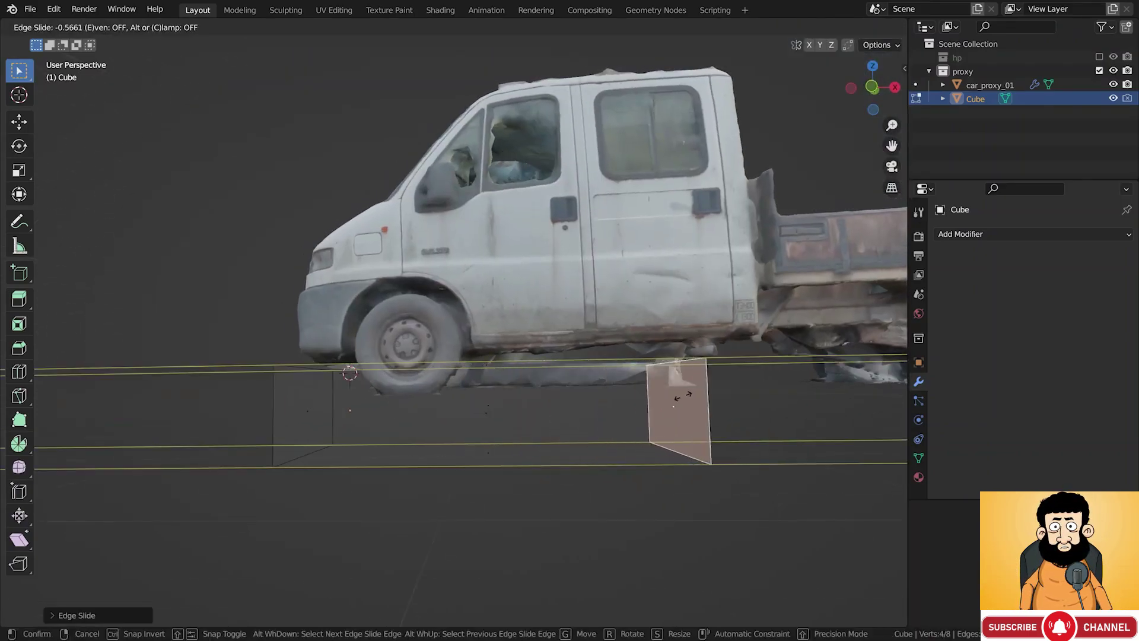
{"action": "left_click", "coordinate": [700, 393]}
{"action": "key", "text": "Tab"}
{"action": "middle_click_drag", "start_coordinate": [703, 393], "coordinate": [717, 392]}
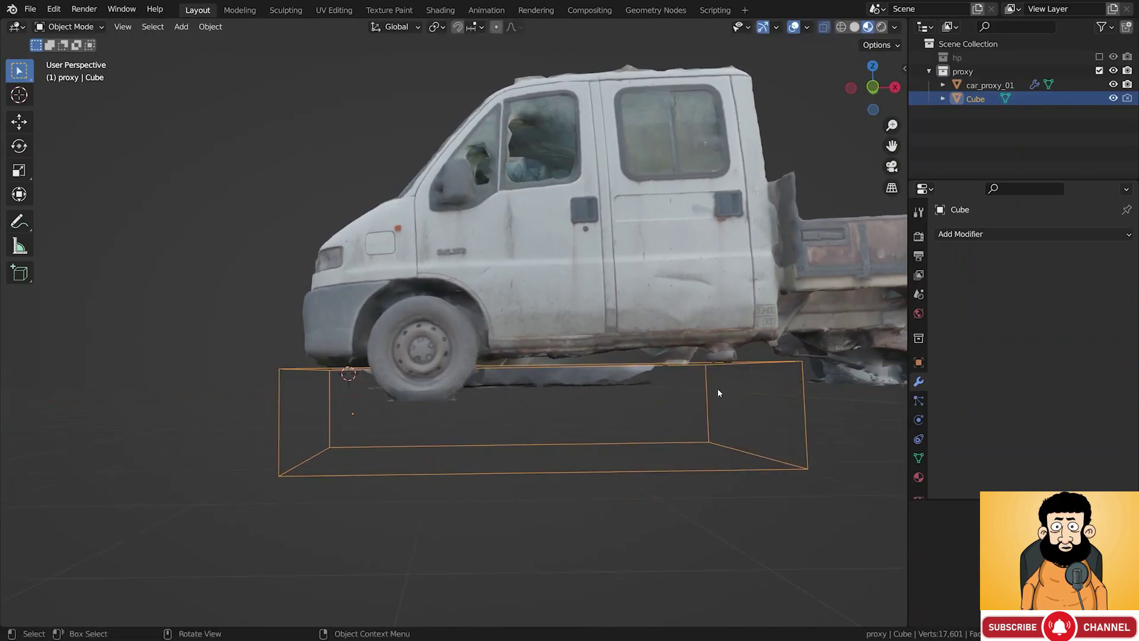
Apply the BTool_Cube Boolean modifier on car_proxy_01
{"action": "mouse_move", "coordinate": [718, 318]}
{"action": "middle_mouse_down"}
{"action": "mouse_move", "coordinate": [894, 307]}
{"action": "mouse_move", "coordinate": [798, 332]}
{"action": "mouse_move", "coordinate": [706, 326]}
{"action": "middle_mouse_up"}
{"action": "left_click", "coordinate": [718, 307]}
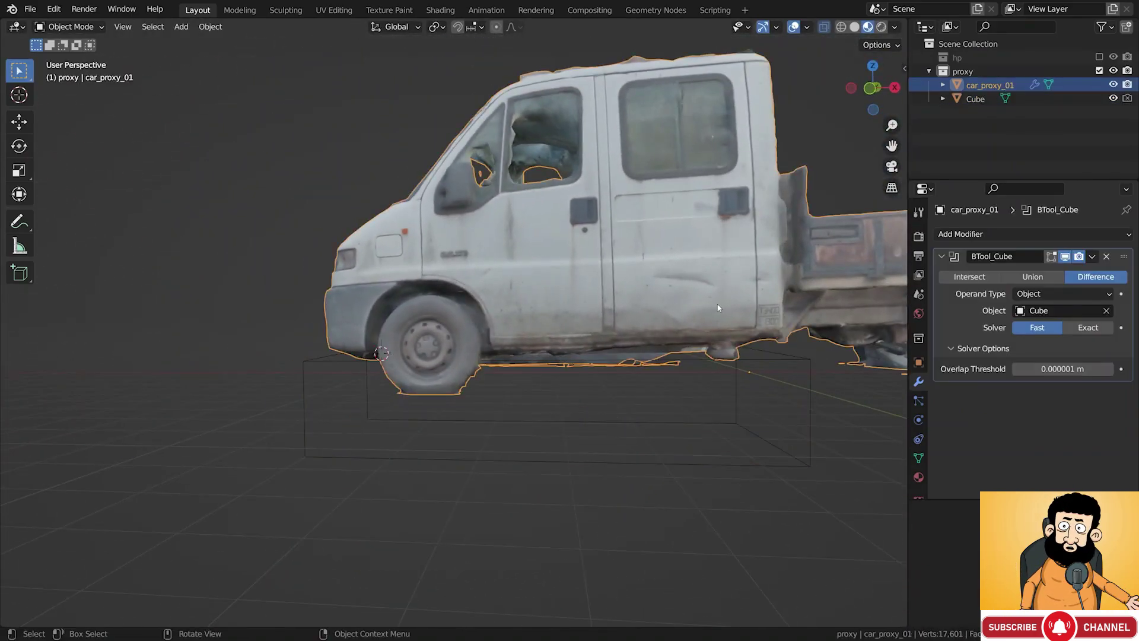
{"action": "left_click", "coordinate": [1092, 257]}
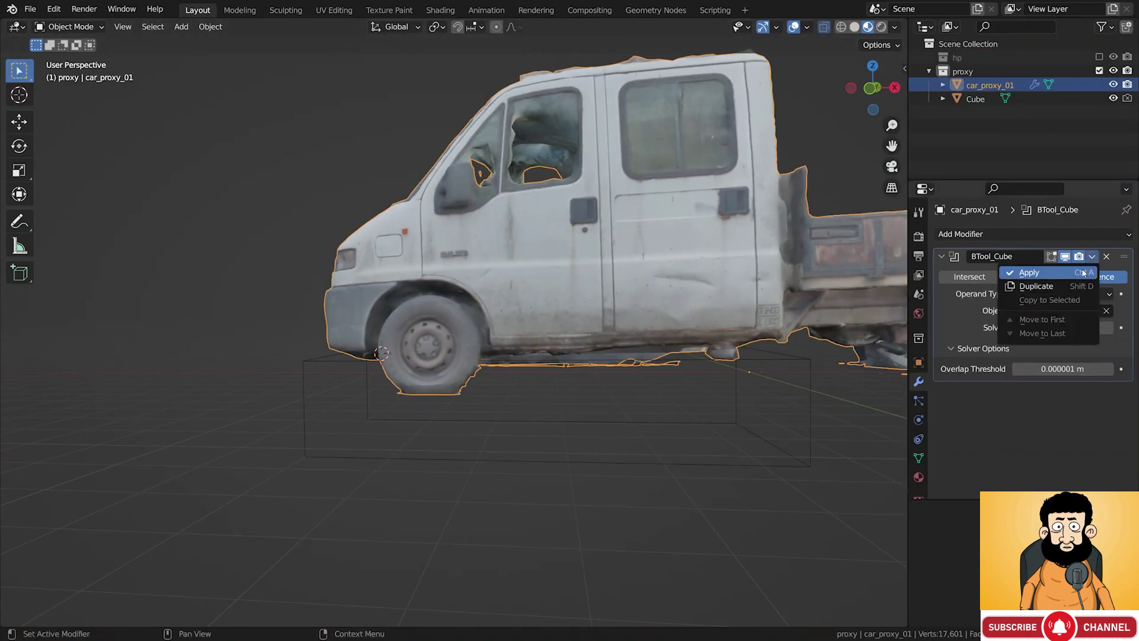
{"action": "left_click", "coordinate": [1083, 272]}
Delete the cutter cube under the cab
{"action": "left_click", "coordinate": [811, 372]}
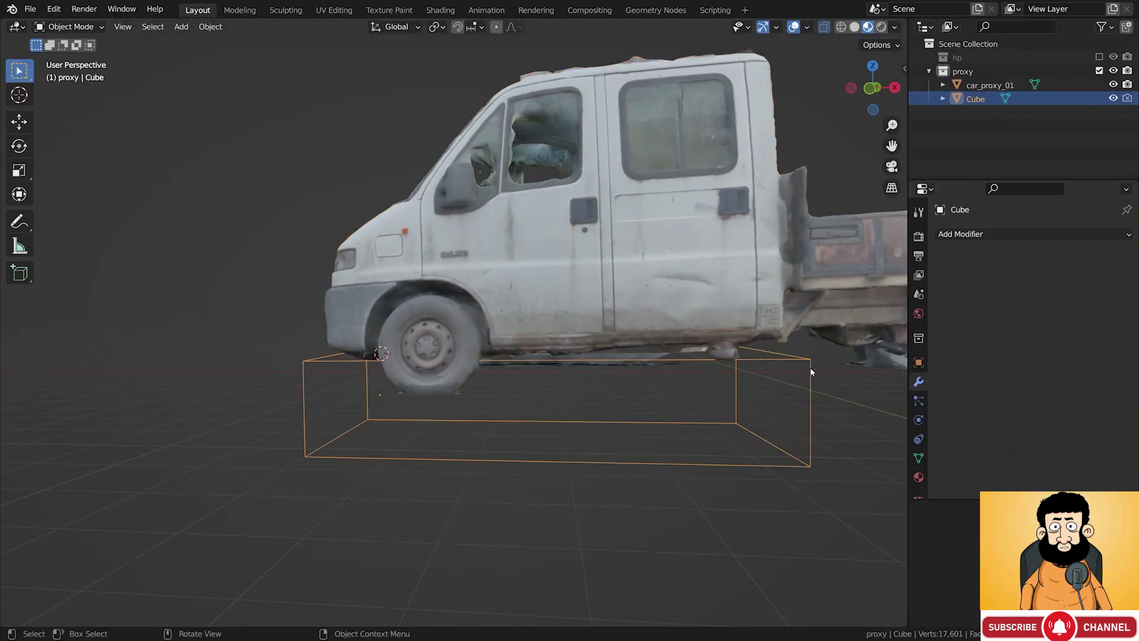
{"action": "key", "text": "x"}
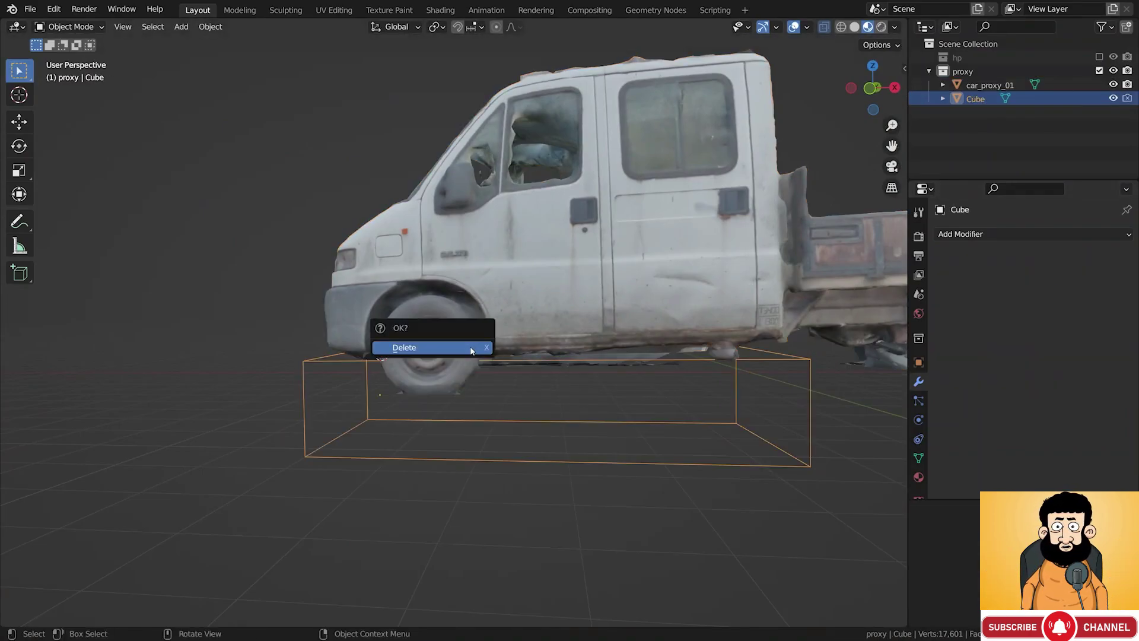
{"action": "left_click", "coordinate": [470, 346]}
Add a new cube at the 3D cursor on the truck's other side and move it below the cab sill
{"action": "middle_click_drag", "start_coordinate": [470, 346], "coordinate": [439, 414]}
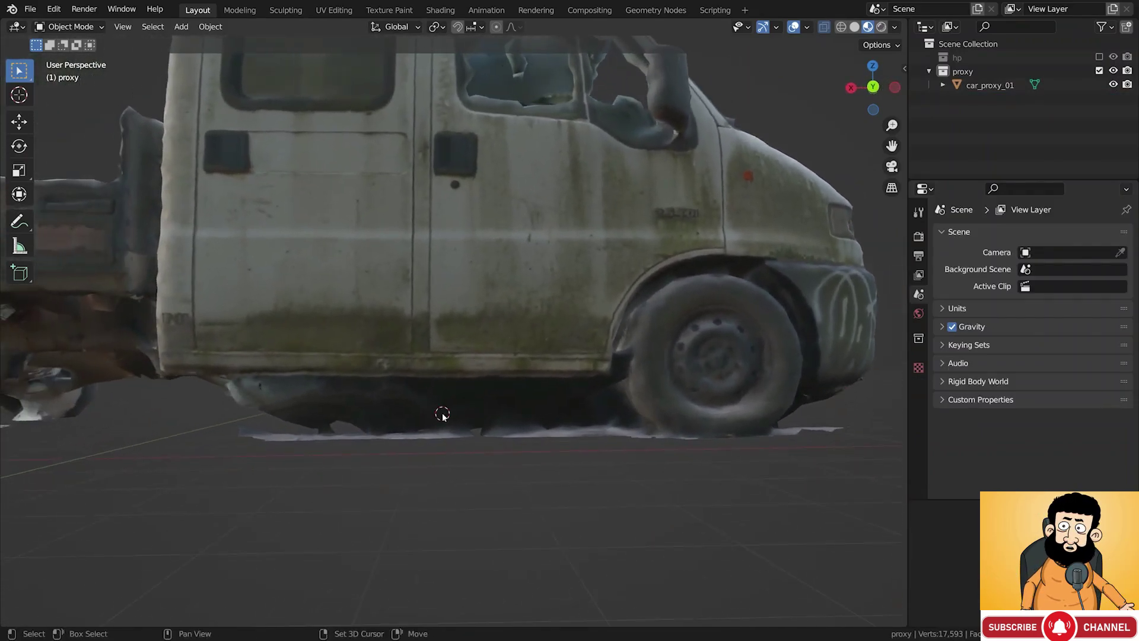
{"action": "key", "text": "shift+a"}
{"action": "mouse_move", "coordinate": [451, 287]}
{"action": "left_click", "coordinate": [562, 305]}
{"action": "key", "text": "g"}
{"action": "left_click", "coordinate": [531, 366]}
Rotate the cube to follow the sill, stretch it along its local X axis and adjust its overall size
{"action": "key", "text": "r"}
{"action": "left_click", "coordinate": [546, 360]}
{"action": "key", "text": "s"}
{"action": "key", "text": "x"}
{"action": "key", "text": "x"}
{"action": "left_click", "coordinate": [774, 369]}
{"action": "mouse_move", "coordinate": [706, 374]}
{"action": "middle_mouse_down"}
{"action": "mouse_move", "coordinate": [670, 378]}
{"action": "mouse_move", "coordinate": [693, 372]}
{"action": "middle_mouse_up"}
{"action": "key", "text": "s"}
{"action": "left_click", "coordinate": [712, 373]}
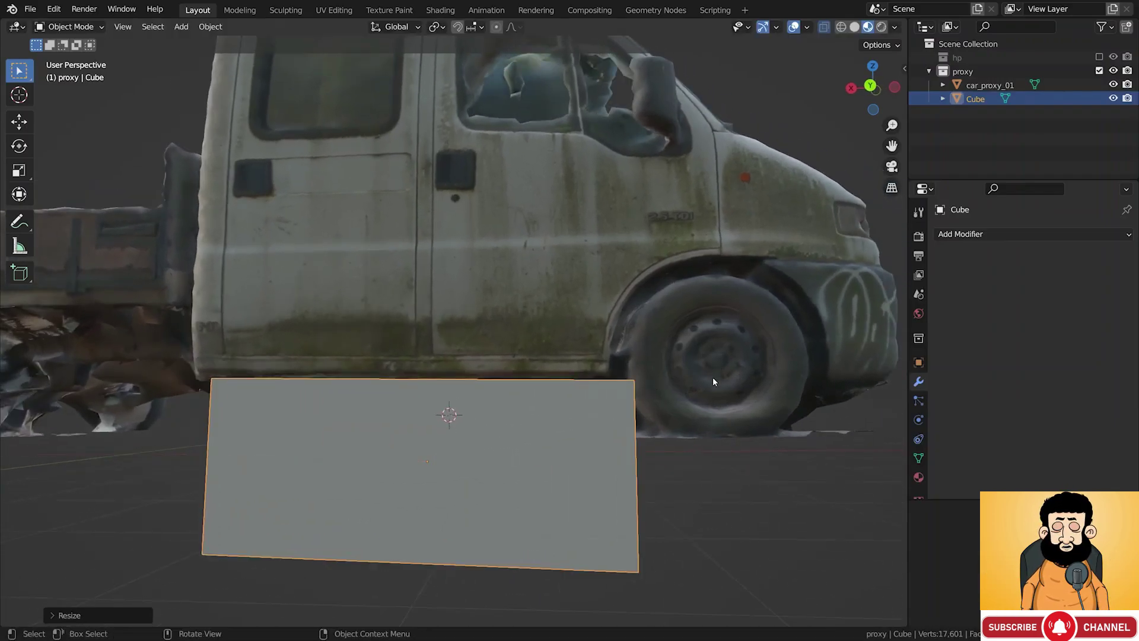
Subtract the cube from car_proxy_01 with a Boolean Difference to remove the ground below the sill
{"action": "left_click", "coordinate": [712, 379], "text": "shift"}
{"action": "left_click", "coordinate": [633, 422]}
{"action": "mouse_move", "coordinate": [632, 422]}
{"action": "middle_mouse_down"}
{"action": "mouse_move", "coordinate": [689, 411]}
{"action": "mouse_move", "coordinate": [621, 434]}
{"action": "mouse_move", "coordinate": [646, 433]}
{"action": "middle_mouse_up"}
{"action": "left_click", "coordinate": [627, 445]}
{"action": "scroll", "coordinate": [644, 442], "scroll_direction": "down", "scroll_amount": 5}
{"action": "left_click", "coordinate": [664, 394]}
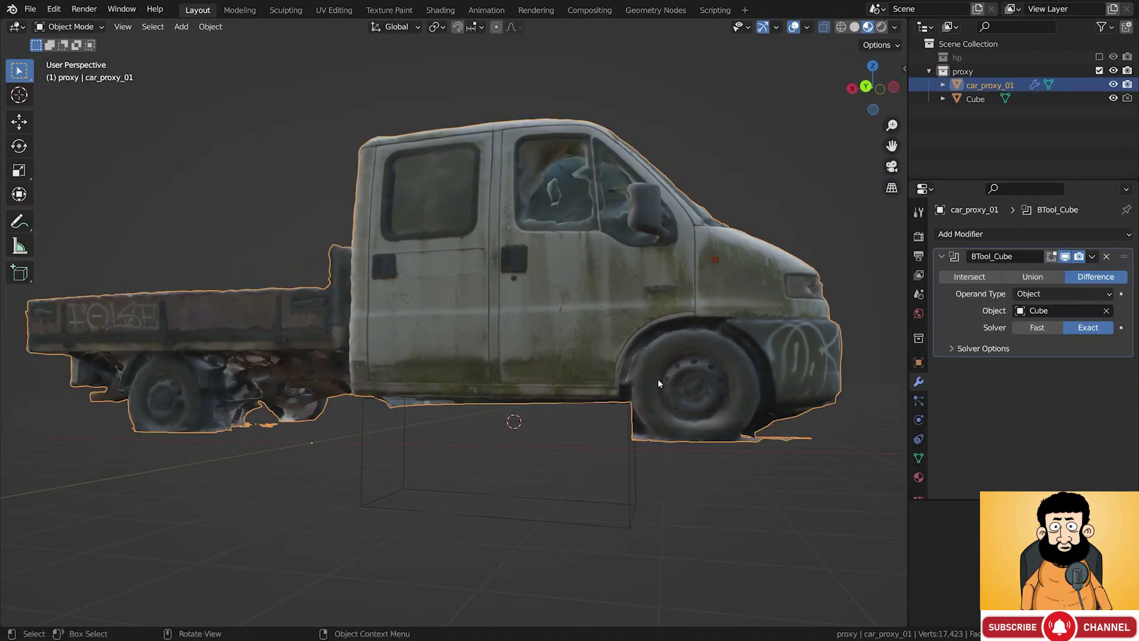
Convert car_proxy_01 to a mesh to bake in the Boolean cut
{"action": "right_click", "coordinate": [467, 334]}
{"action": "mouse_move", "coordinate": [496, 368]}
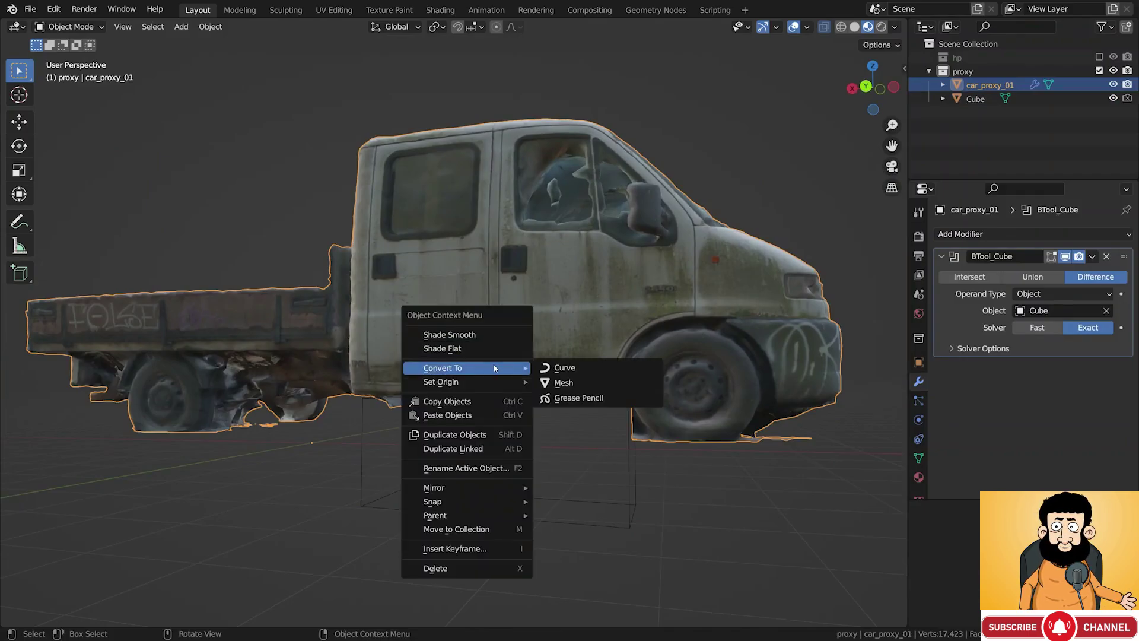
{"action": "left_click", "coordinate": [563, 385]}
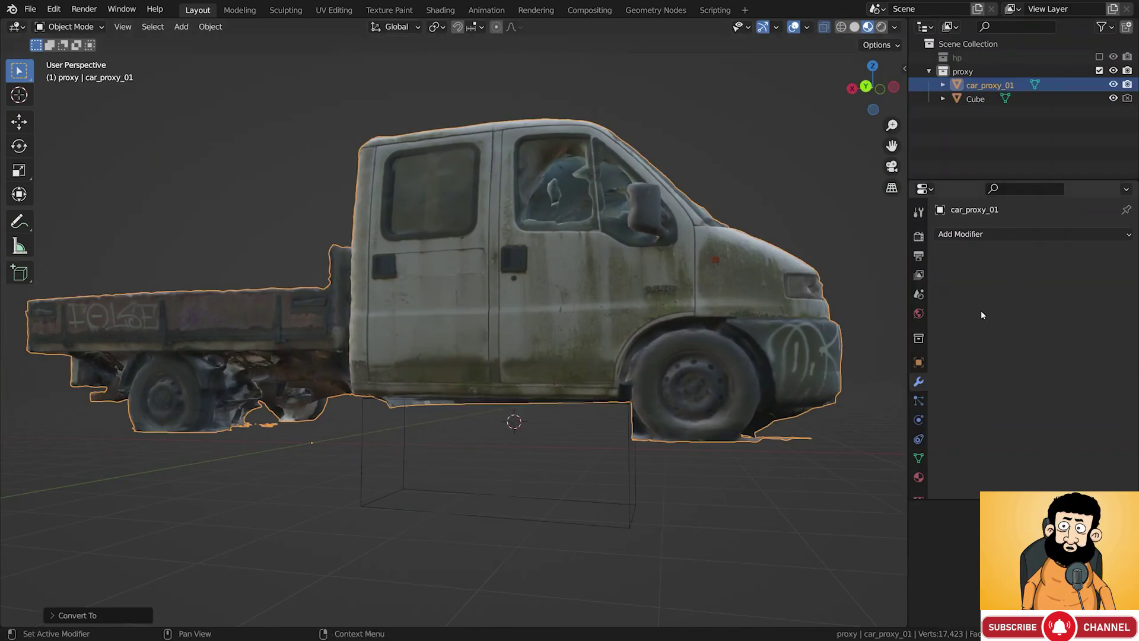
Shrink the cutter cube slightly, tilt it and move it against the ground remnant behind the front wheel
{"action": "left_click", "coordinate": [628, 454]}
{"action": "key", "text": "s"}
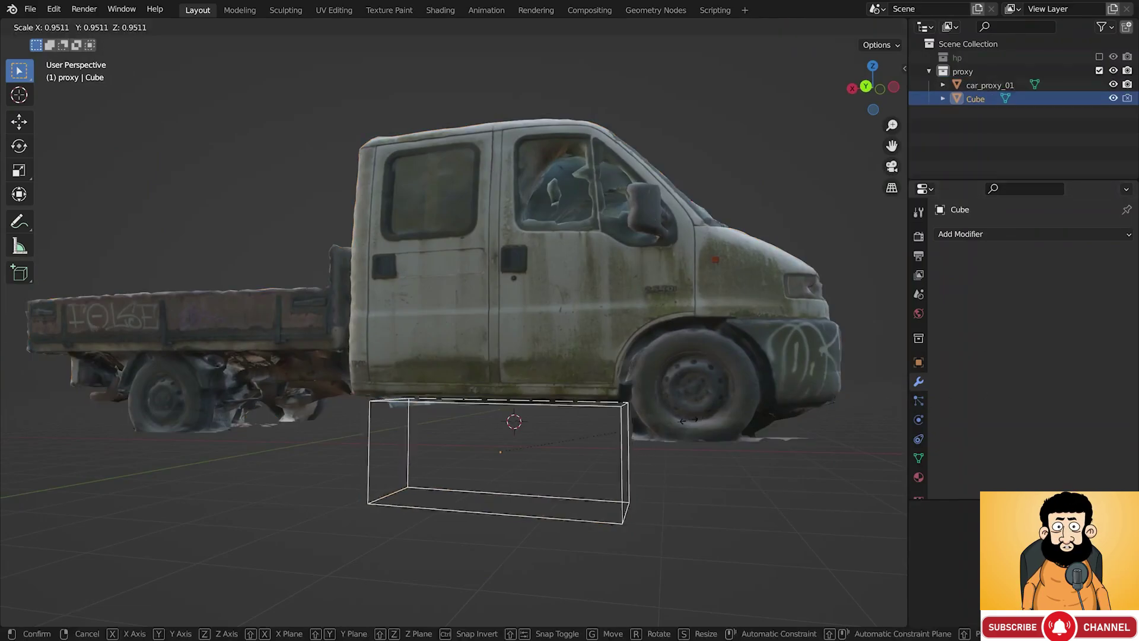
{"action": "key", "text": "Return"}
{"action": "key", "text": "g"}
{"action": "left_click", "coordinate": [652, 436]}
Subtract the tilted cube from car_proxy_01 with a Boolean Difference to trim the ground behind the front wheel
{"action": "scroll", "coordinate": [653, 433], "scroll_direction": "up", "scroll_amount": 6}
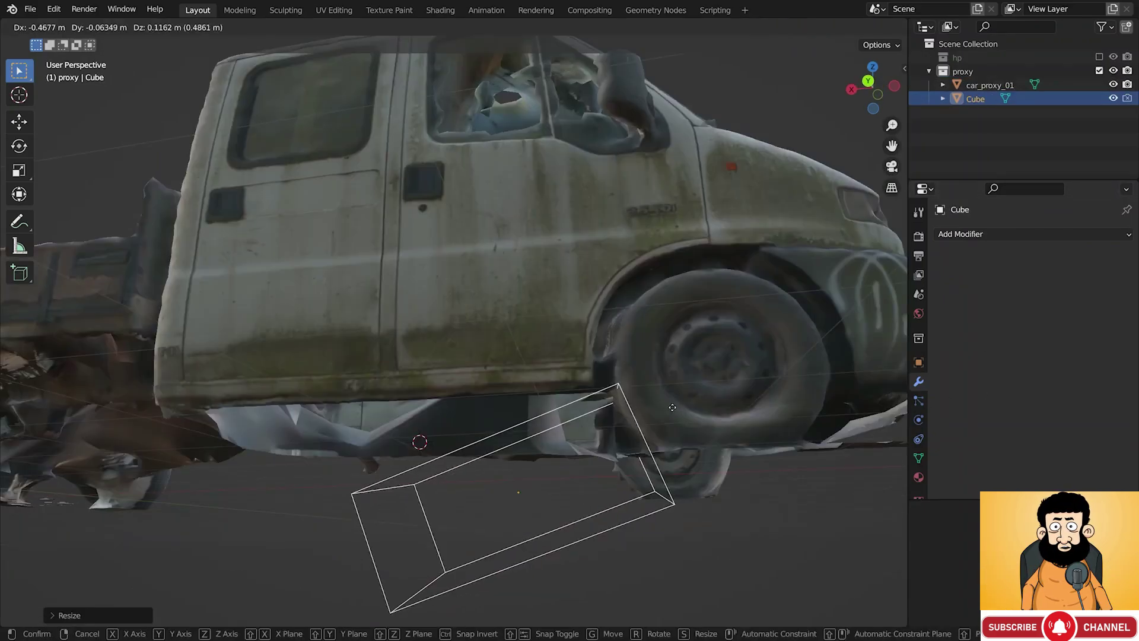
{"action": "left_click", "coordinate": [682, 433], "text": "shift"}
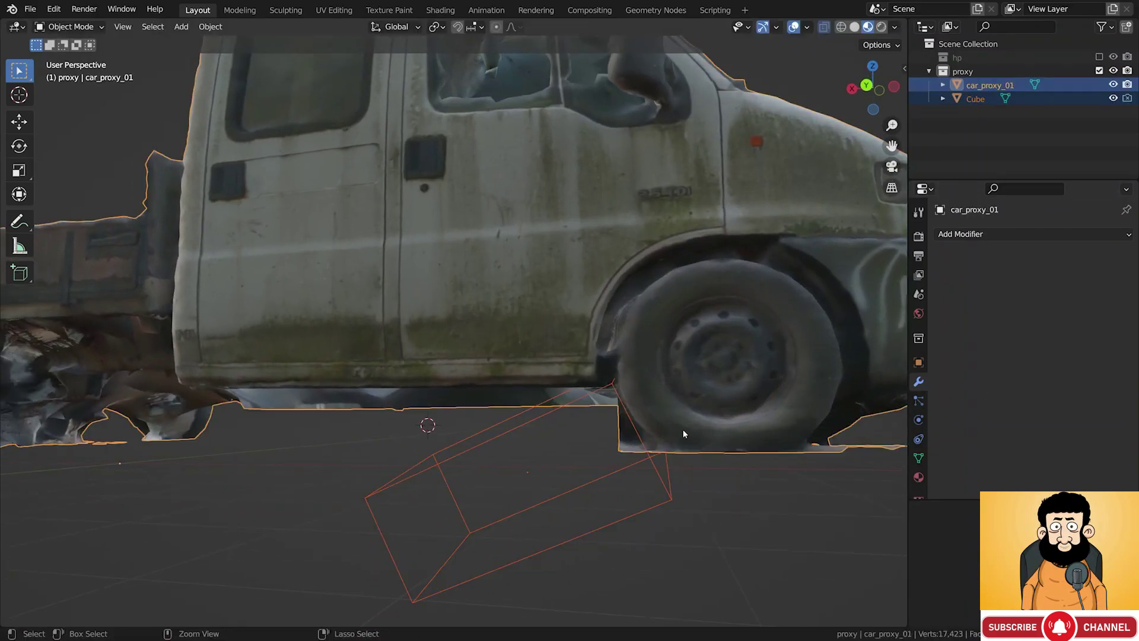
{"action": "key", "text": "ctrl+KP_Subtract"}
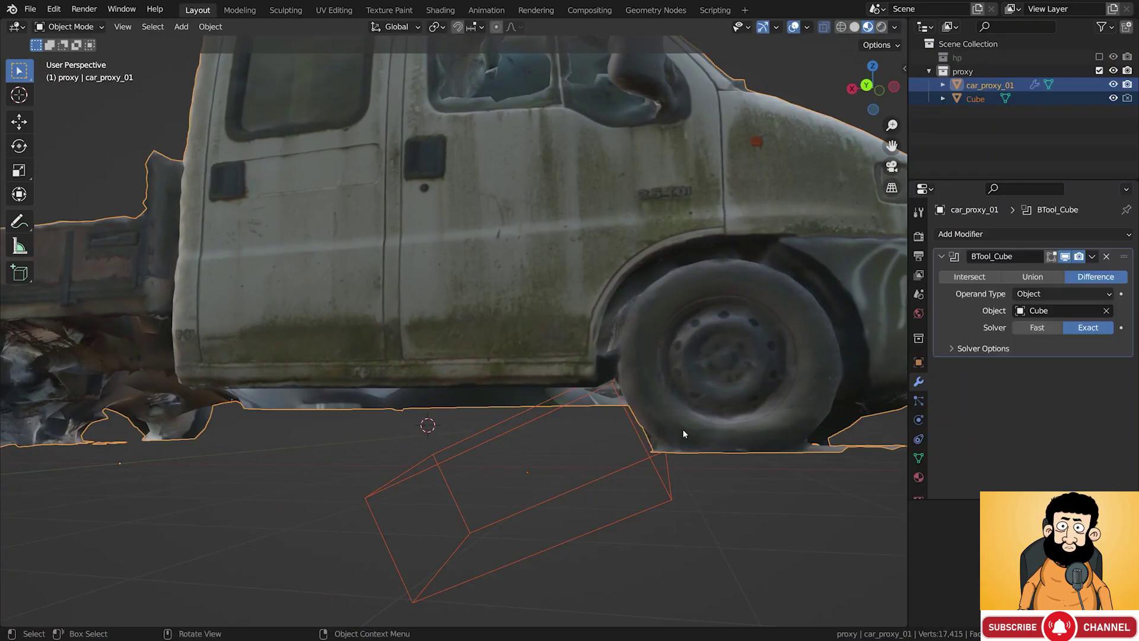
Move the tilted cutter cube closer against the front tyre so it trims more of the ground remnant under the sill
{"action": "left_click", "coordinate": [650, 444]}
{"action": "key", "text": "g"}
{"action": "left_click", "coordinate": [641, 442]}
{"action": "middle_click_drag", "start_coordinate": [641, 442], "coordinate": [692, 438]}
{"action": "key", "text": "g"}
{"action": "left_click", "coordinate": [656, 438]}
Convert car_proxy_01 to a mesh to bake in the cut behind the front wheel, and delete the cutter cube
{"action": "left_click", "coordinate": [706, 411]}
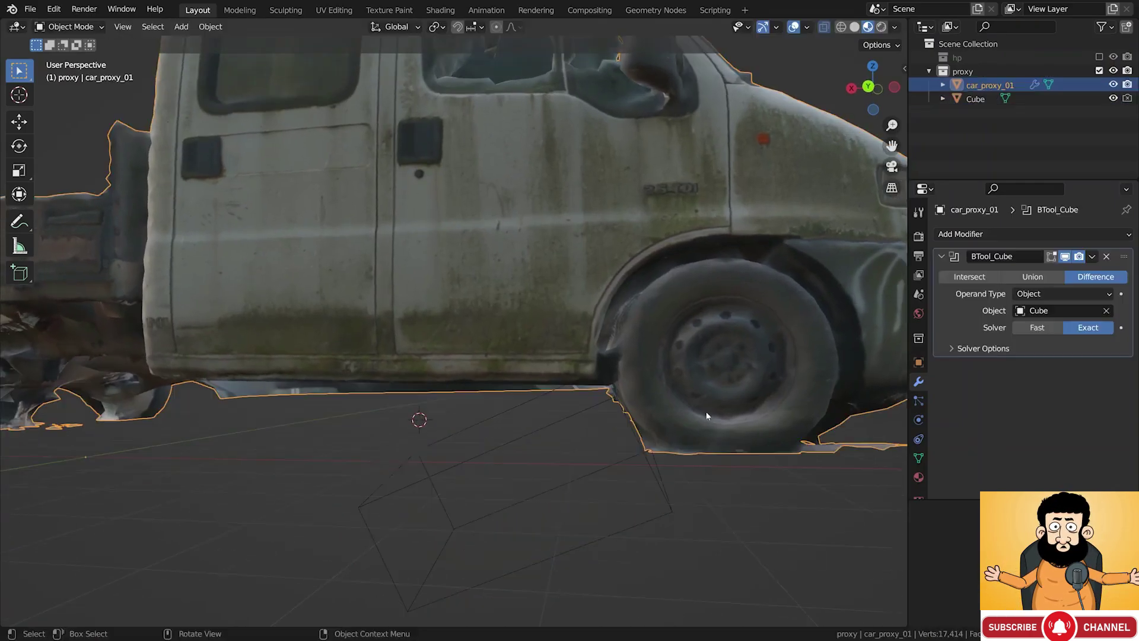
{"action": "right_click", "coordinate": [717, 377]}
{"action": "mouse_move", "coordinate": [656, 331]}
{"action": "left_click", "coordinate": [777, 351]}
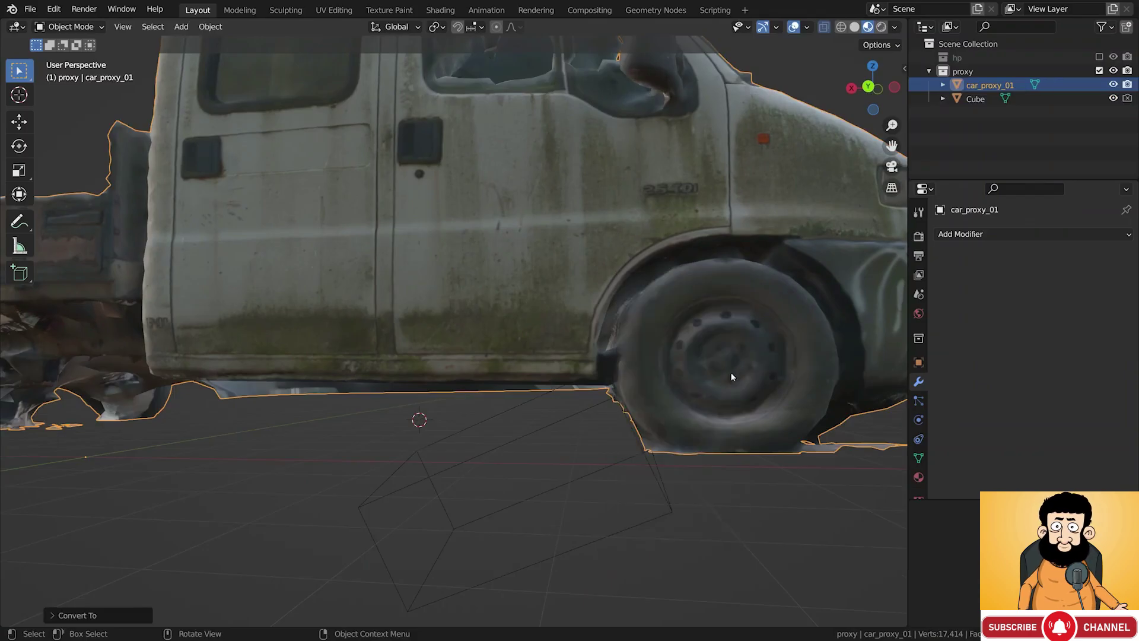
{"action": "left_click", "coordinate": [640, 451]}
{"action": "key", "text": "x"}
{"action": "left_click", "coordinate": [638, 449]}
{"action": "mouse_move", "coordinate": [637, 449]}
{"action": "middle_mouse_down"}
{"action": "mouse_move", "coordinate": [666, 415]}
{"action": "mouse_move", "coordinate": [628, 449]}
{"action": "middle_mouse_up"}
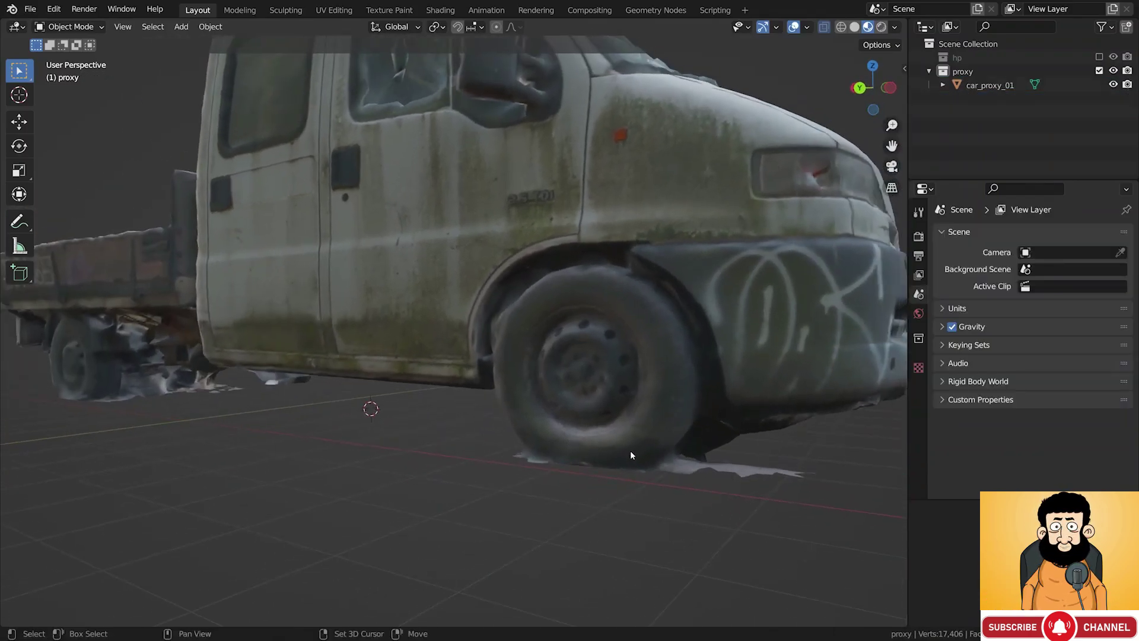
Place the 3D cursor at the base of the front tyre, add a cube there, flatten it along Z and lower it beneath the wheel
{"action": "right_click", "coordinate": [628, 449], "text": "shift"}
{"action": "key", "text": "shift+a"}
{"action": "mouse_move", "coordinate": [677, 362]}
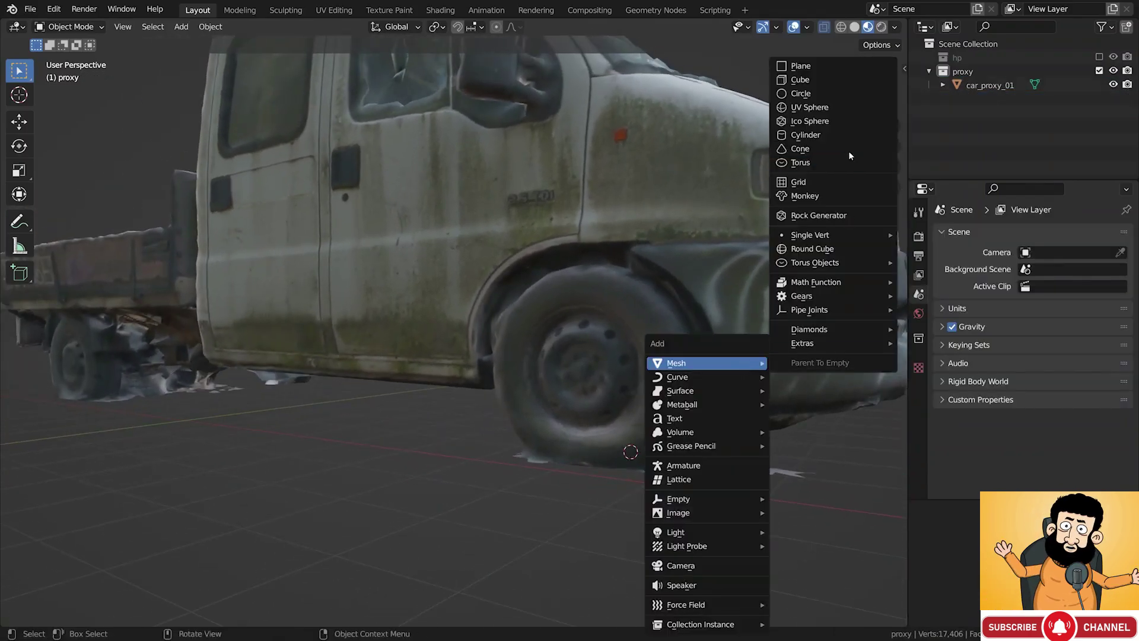
{"action": "left_click", "coordinate": [849, 77]}
{"action": "key", "text": "s"}
{"action": "key", "text": "z"}
{"action": "key", "text": "z"}
{"action": "left_click", "coordinate": [664, 482]}
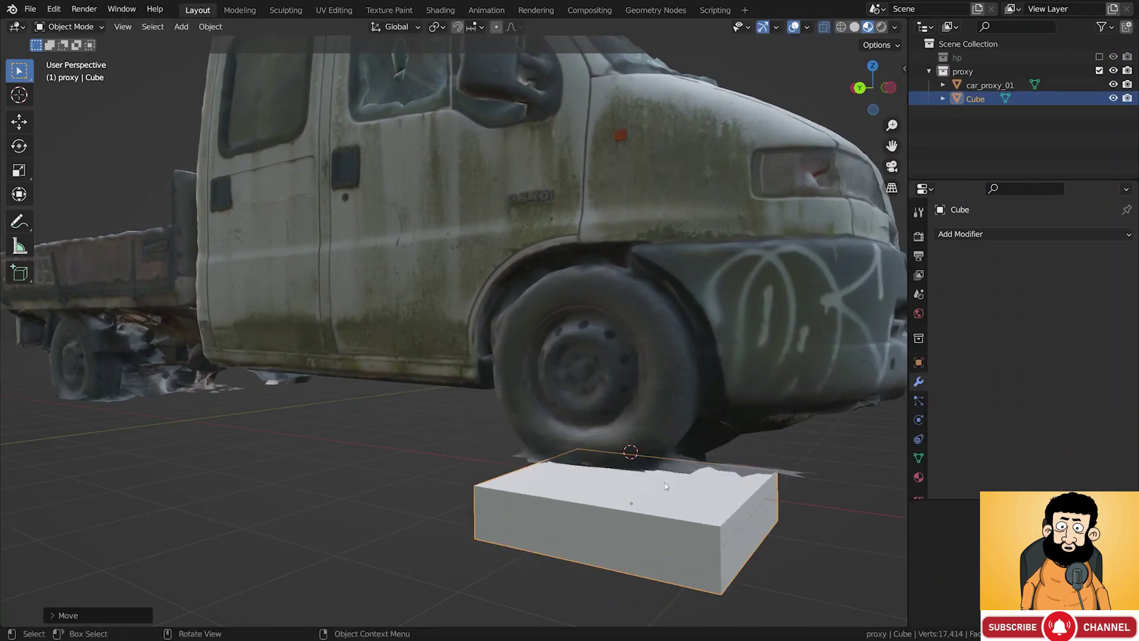
Widen the flat cube in X and Y and position it to cover all the ground remnants under the front tyre
{"action": "key", "text": "s"}
{"action": "key", "text": "shift+z"}
{"action": "left_click", "coordinate": [728, 463]}
{"action": "key", "text": "g"}
{"action": "left_click", "coordinate": [711, 445]}
Subtract the flat cube from car_proxy_01 with a Boolean Difference using the Fast solver
{"action": "left_click", "coordinate": [713, 408], "text": "shift"}
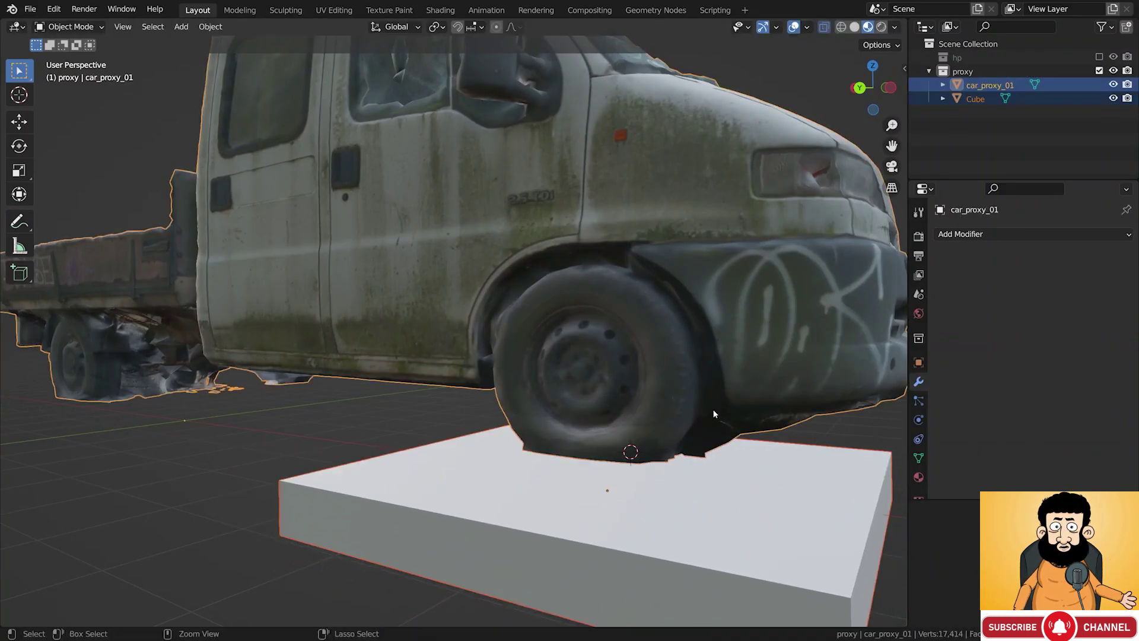
{"action": "key", "text": "ctrl+shift+KP_Subtract"}
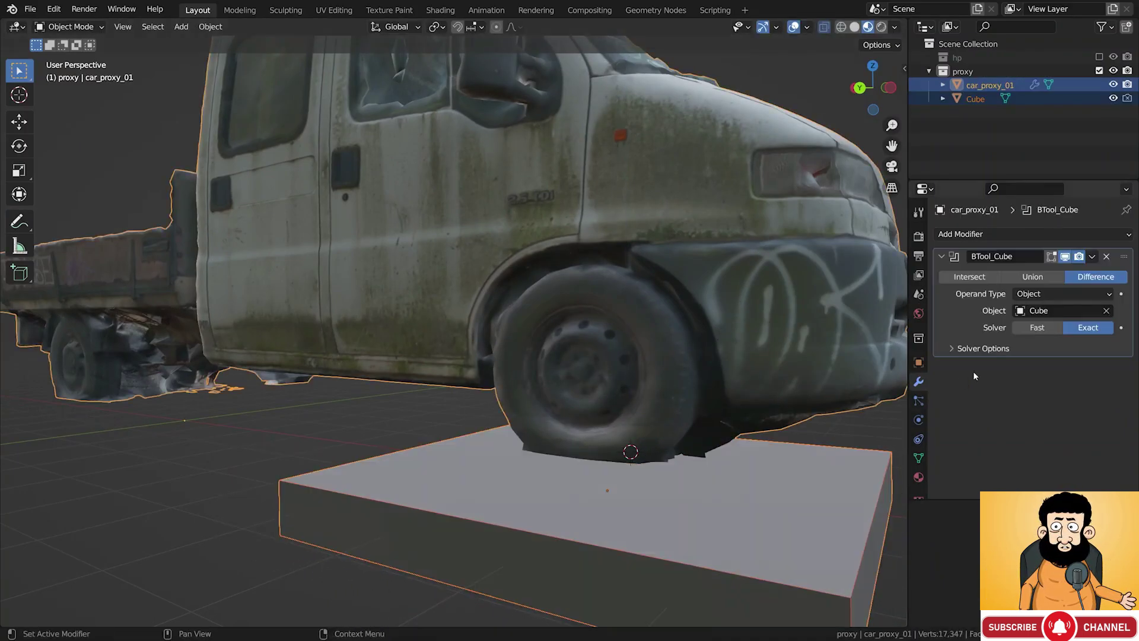
{"action": "left_click", "coordinate": [1037, 328]}
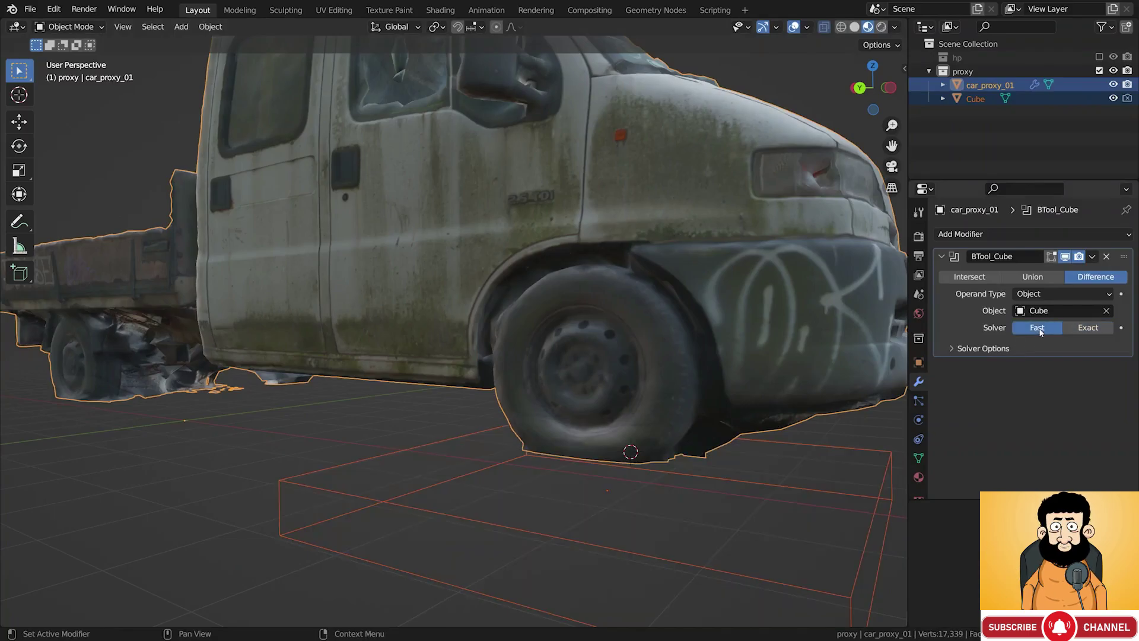
Convert car_proxy_01 to a mesh to apply the cut under the front tyre, and remove the flat cutter cube
{"action": "right_click", "coordinate": [688, 356]}
{"action": "mouse_move", "coordinate": [730, 357]}
{"action": "left_click", "coordinate": [786, 371]}
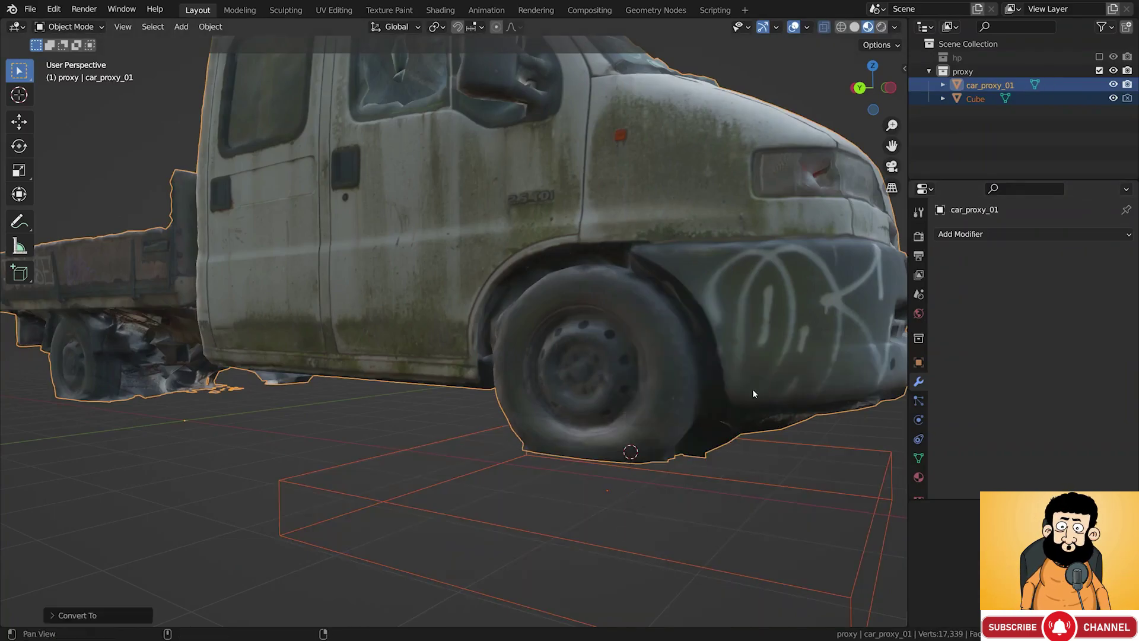
{"action": "middle_click_drag", "start_coordinate": [752, 389], "coordinate": [732, 388]}
{"action": "left_click", "coordinate": [695, 422]}
{"action": "key", "text": "x"}
{"action": "left_click", "coordinate": [694, 426]}
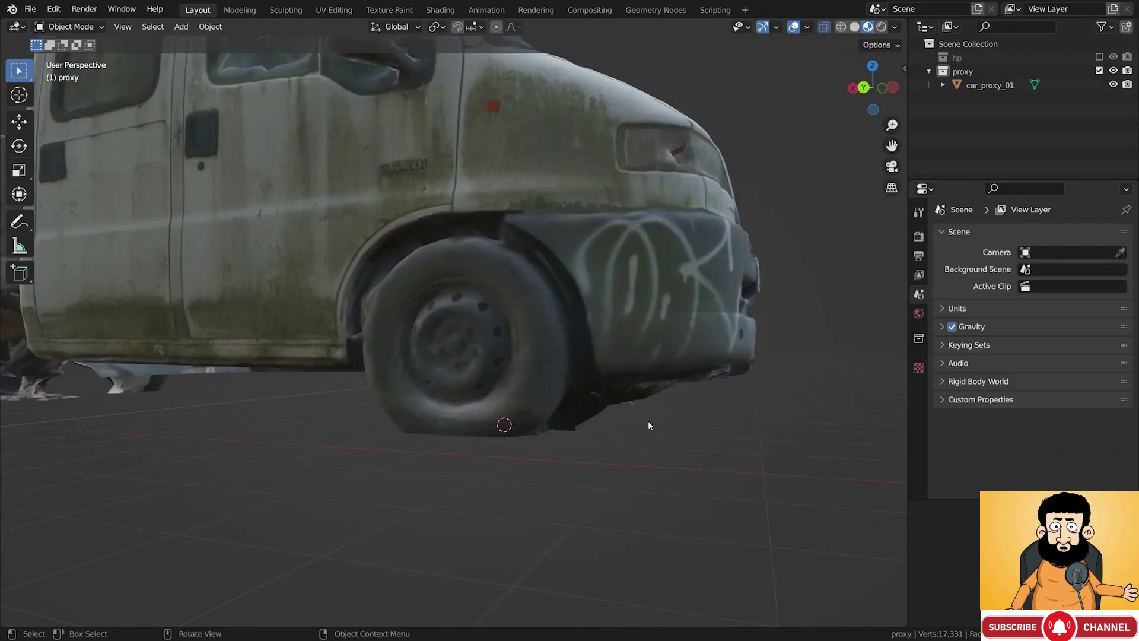
Open car_proxy_01 in Edit Mode at the front tyre and turn off X-ray so hidden faces are not selected
{"action": "left_click", "coordinate": [586, 418]}
{"action": "key", "text": "Tab"}
{"action": "scroll", "coordinate": [586, 414], "scroll_direction": "up", "scroll_amount": 5}
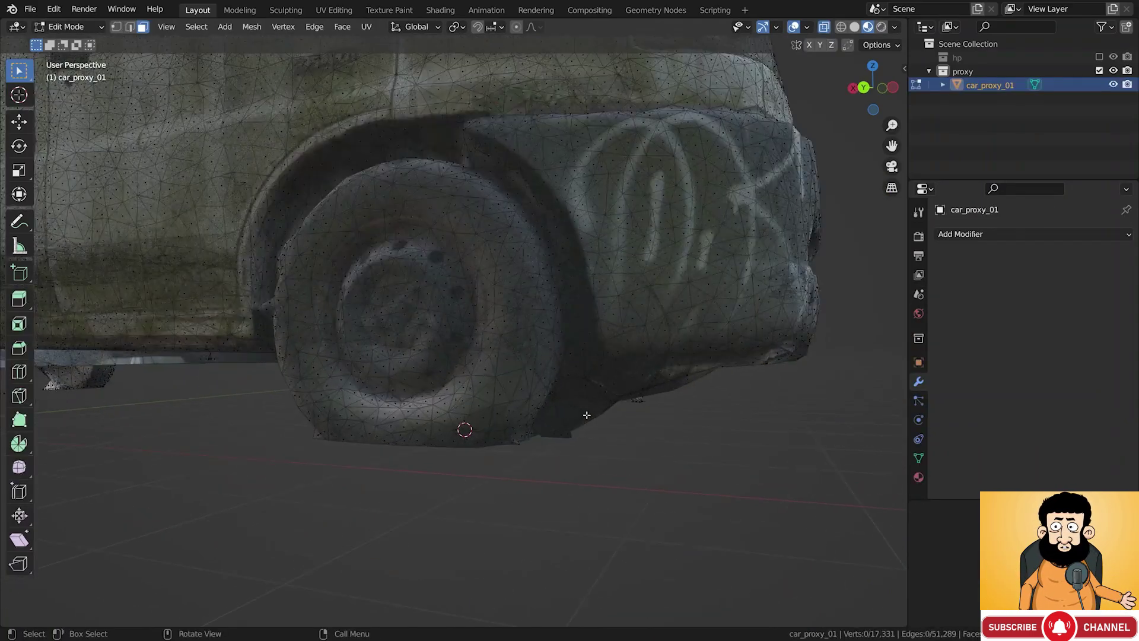
{"action": "mouse_move", "coordinate": [586, 414]}
{"action": "middle_mouse_down"}
{"action": "mouse_move", "coordinate": [546, 401]}
{"action": "mouse_move", "coordinate": [564, 437]}
{"action": "middle_mouse_up"}
{"action": "key", "text": "c"}
{"action": "mouse_move", "coordinate": [552, 446]}
{"action": "left_mouse_down"}
{"action": "mouse_move", "coordinate": [554, 415]}
{"action": "mouse_move", "coordinate": [539, 452]}
{"action": "left_mouse_up"}
{"action": "right_click", "coordinate": [540, 453]}
{"action": "middle_click_drag", "start_coordinate": [539, 452], "coordinate": [597, 418]}
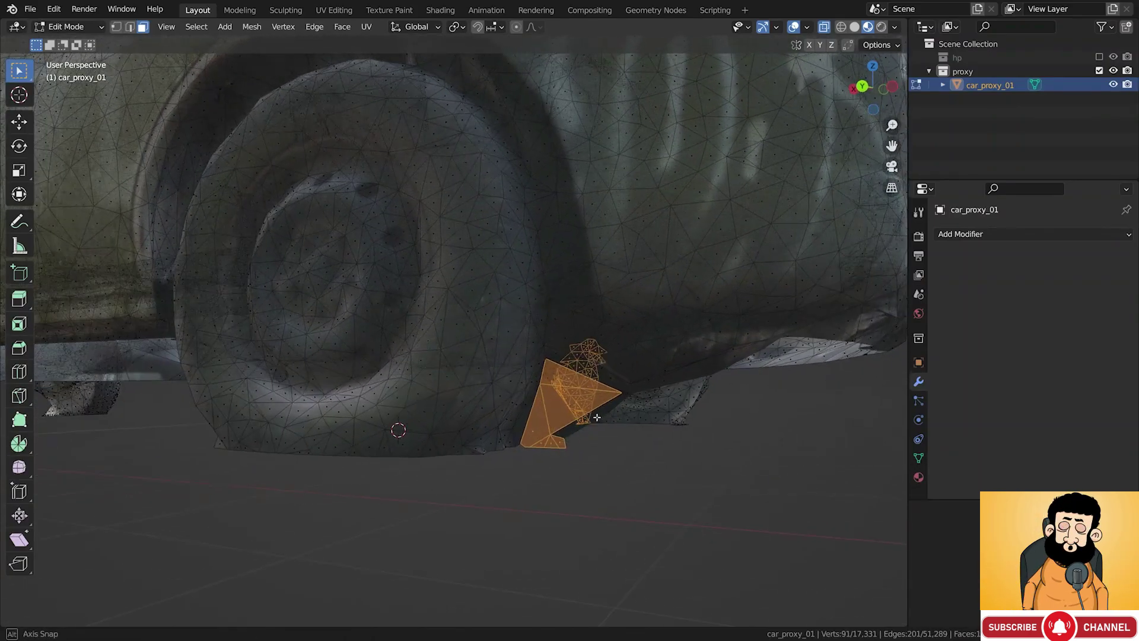
{"action": "left_click", "coordinate": [823, 29]}
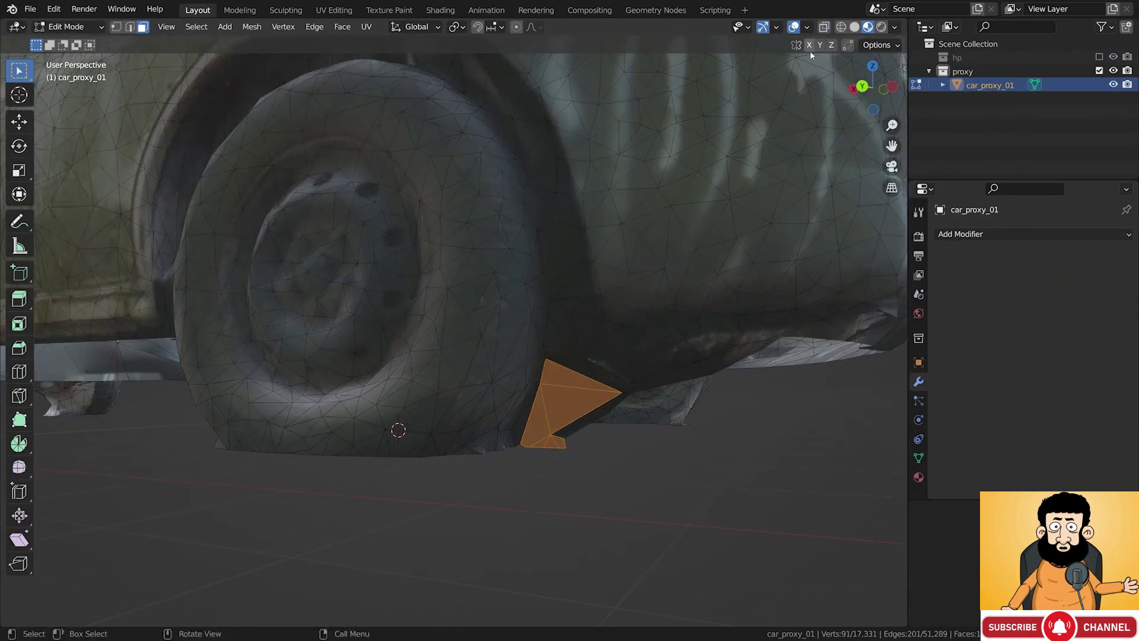
Clear the selection, circle-select the visible ground faces between the front tyre and the bumper, and delete them
{"action": "key", "text": "alt+a"}
{"action": "key", "text": "c"}
{"action": "left_click_drag", "start_coordinate": [558, 422], "coordinate": [564, 386]}
{"action": "right_click", "coordinate": [564, 386]}
{"action": "mouse_move", "coordinate": [564, 386]}
{"action": "middle_mouse_down"}
{"action": "mouse_move", "coordinate": [588, 444]}
{"action": "mouse_move", "coordinate": [589, 410]}
{"action": "mouse_move", "coordinate": [613, 390]}
{"action": "mouse_move", "coordinate": [602, 390]}
{"action": "middle_mouse_up"}
{"action": "scroll", "coordinate": [588, 444], "scroll_direction": "down", "scroll_amount": 3}
{"action": "key", "text": "x"}
{"action": "left_click", "coordinate": [648, 445]}
Select the remaining leftover faces beside the front tyre and delete them
{"action": "key", "text": "c"}
{"action": "left_click", "coordinate": [620, 449]}
{"action": "right_click", "coordinate": [620, 449]}
{"action": "middle_click_drag", "start_coordinate": [620, 449], "coordinate": [586, 459]}
{"action": "left_click", "coordinate": [598, 459], "text": "shift"}
{"action": "scroll", "coordinate": [663, 427], "scroll_direction": "down", "scroll_amount": 5}
{"action": "key", "text": "x"}
{"action": "left_click", "coordinate": [611, 446]}
Switch to vertex selection and delete the stray vertices hanging below the bumper next to the front tyre
{"action": "key", "text": "1"}
{"action": "left_click_drag", "start_coordinate": [589, 468], "coordinate": [587, 471]}
{"action": "key", "text": "x"}
{"action": "left_click", "coordinate": [588, 473]}
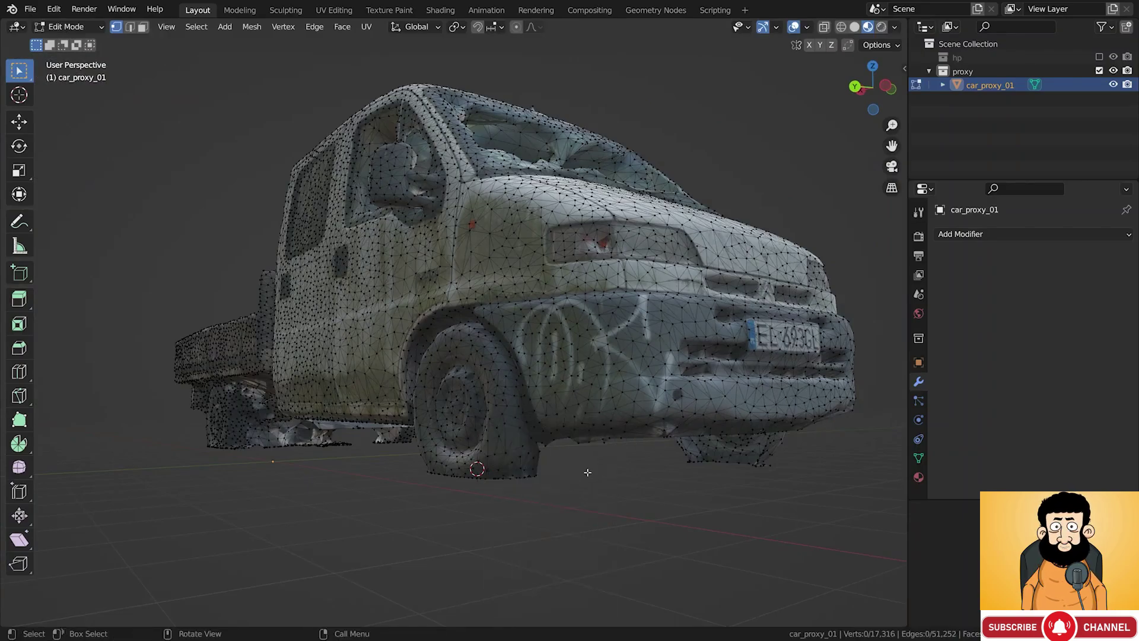
Slide a vertex beside the front tyre under the bumper to smooth the outline, and return to Object Mode
{"action": "left_click", "coordinate": [552, 445]}
{"action": "key", "text": "shift+v"}
{"action": "left_click", "coordinate": [575, 438]}
{"action": "middle_click_drag", "start_coordinate": [575, 439], "coordinate": [549, 426]}
{"action": "key", "text": "Tab"}
{"action": "left_click", "coordinate": [585, 467]}
Open car_proxy_01 in Edit Mode at the opposite front wheel, circle-select the ground vertices behind the tyre and delete them
{"action": "scroll", "coordinate": [587, 463], "scroll_direction": "down", "scroll_amount": 4}
{"action": "middle_click_drag", "start_coordinate": [657, 428], "coordinate": [492, 473]}
{"action": "scroll", "coordinate": [447, 474], "scroll_direction": "up", "scroll_amount": 5}
{"action": "left_click", "coordinate": [492, 473]}
{"action": "key", "text": "Tab"}
{"action": "scroll", "coordinate": [493, 482], "scroll_direction": "up", "scroll_amount": 5}
{"action": "key", "text": "c"}
{"action": "left_click_drag", "start_coordinate": [493, 487], "coordinate": [504, 473]}
{"action": "key", "text": "Escape"}
{"action": "key", "text": "x"}
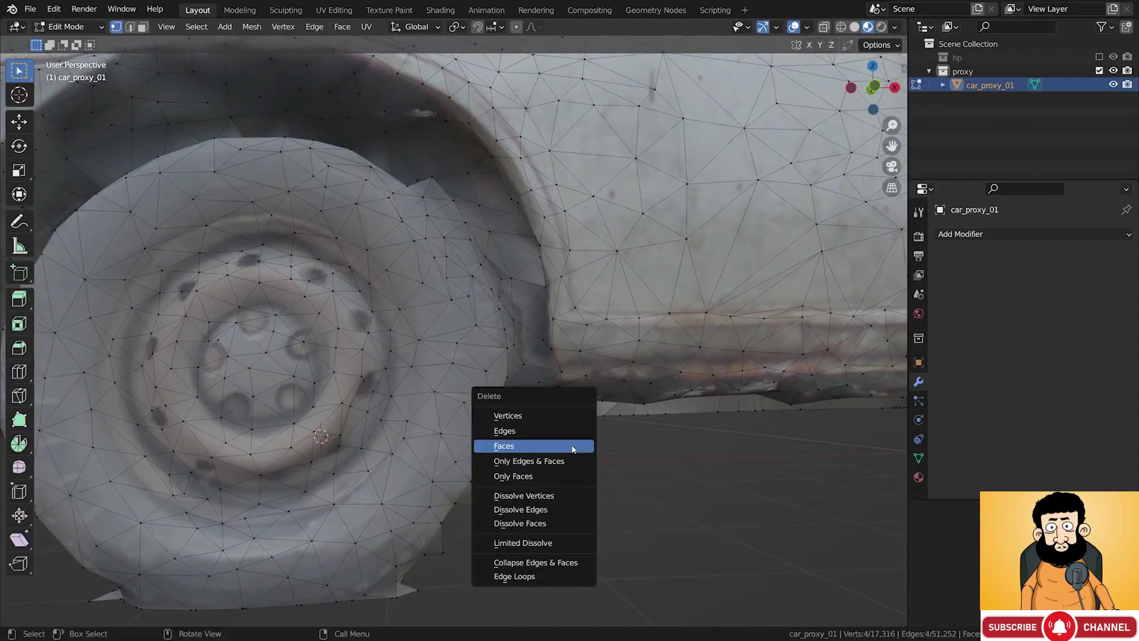
{"action": "left_click", "coordinate": [578, 412]}
Delete further stray ground geometry around the base of this front tyre
{"action": "middle_click_drag", "start_coordinate": [444, 586], "coordinate": [523, 509], "text": "shift"}
{"action": "key", "text": "x"}
{"action": "left_click", "coordinate": [638, 479]}
{"action": "scroll", "coordinate": [623, 478], "scroll_direction": "down", "scroll_amount": 2}
{"action": "middle_click_drag", "start_coordinate": [590, 469], "coordinate": [686, 386]}
{"action": "key", "text": "x"}
{"action": "left_click", "coordinate": [633, 490]}
Delete the last stray geometry beside the tyre, fill the gap with a face and return to Object Mode
{"action": "scroll", "coordinate": [550, 487], "scroll_direction": "up", "scroll_amount": 2}
{"action": "scroll", "coordinate": [550, 487], "scroll_direction": "up", "scroll_amount": 1}
{"action": "key", "text": "x"}
{"action": "left_click", "coordinate": [552, 474]}
{"action": "key", "text": "f"}
{"action": "middle_click_drag", "start_coordinate": [688, 428], "coordinate": [675, 402]}
{"action": "mouse_move", "coordinate": [612, 508]}
{"action": "middle_mouse_down"}
{"action": "mouse_move", "coordinate": [687, 528]}
{"action": "mouse_move", "coordinate": [636, 474]}
{"action": "mouse_move", "coordinate": [585, 488]}
{"action": "mouse_move", "coordinate": [600, 497]}
{"action": "middle_mouse_up"}
{"action": "key", "text": "Tab"}
Add a cube at this front wheel, flatten it along Z and lower it to the base of the tyre
{"action": "key", "text": "shift+a"}
{"action": "mouse_move", "coordinate": [564, 367]}
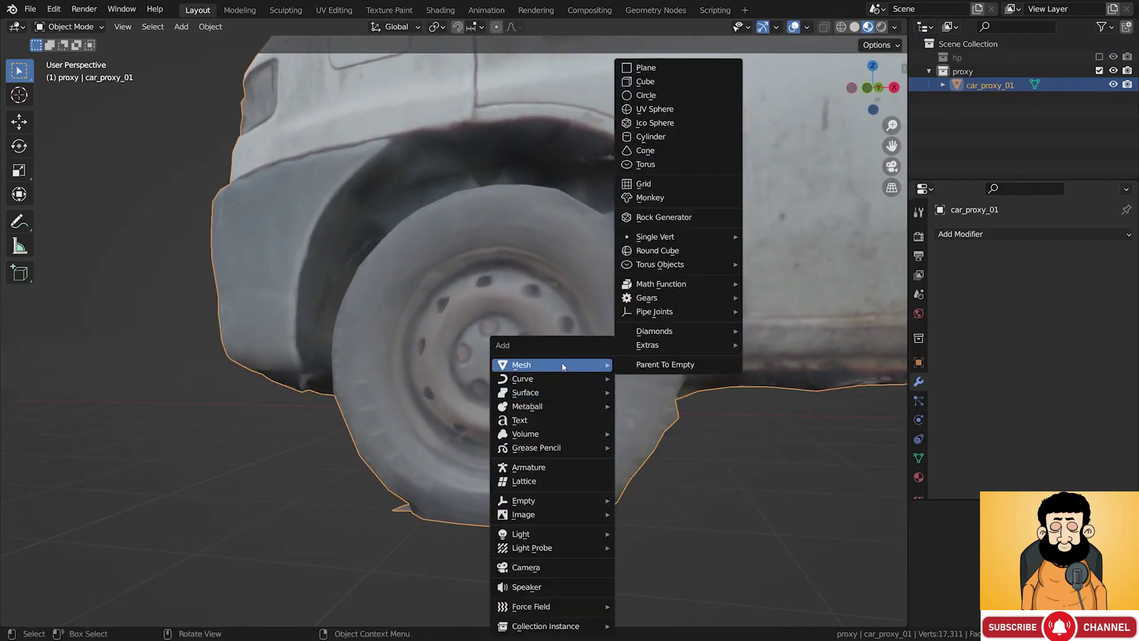
{"action": "left_click", "coordinate": [645, 81]}
{"action": "key", "text": "s"}
{"action": "key", "text": "z"}
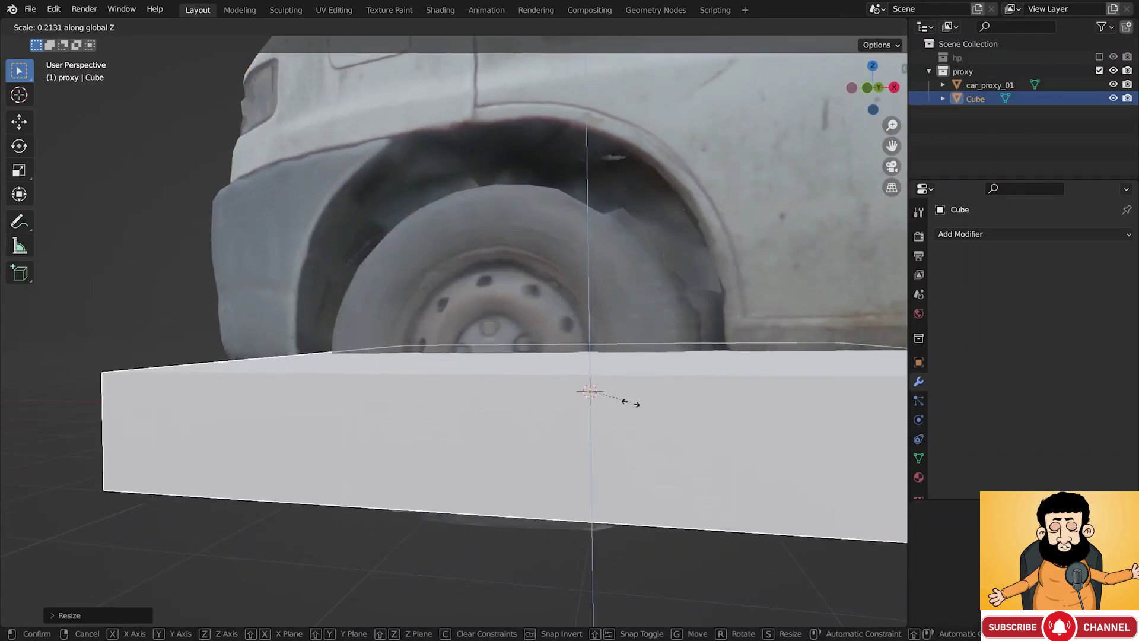
{"action": "left_click", "coordinate": [632, 403]}
{"action": "key", "text": "g"}
{"action": "key", "text": "z"}
{"action": "left_click", "coordinate": [620, 472]}
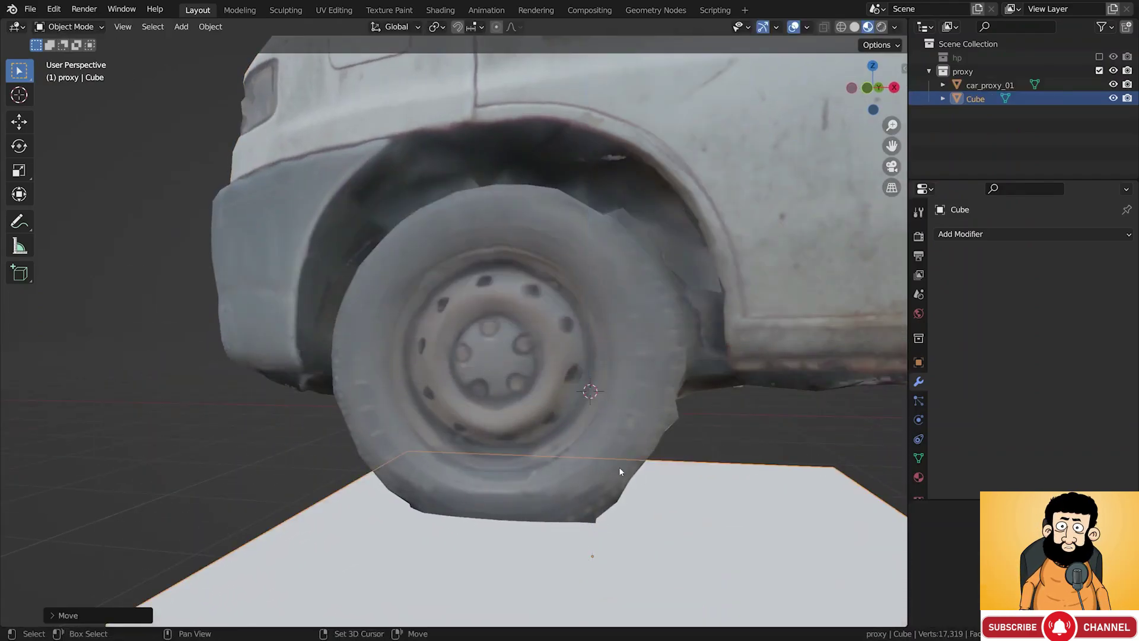
Subtract the cube from car_proxy_01 with a Boolean Difference and convert the result to a mesh
{"action": "left_click", "coordinate": [620, 472], "text": "shift"}
{"action": "key", "text": "ctrl+KP_Subtract"}
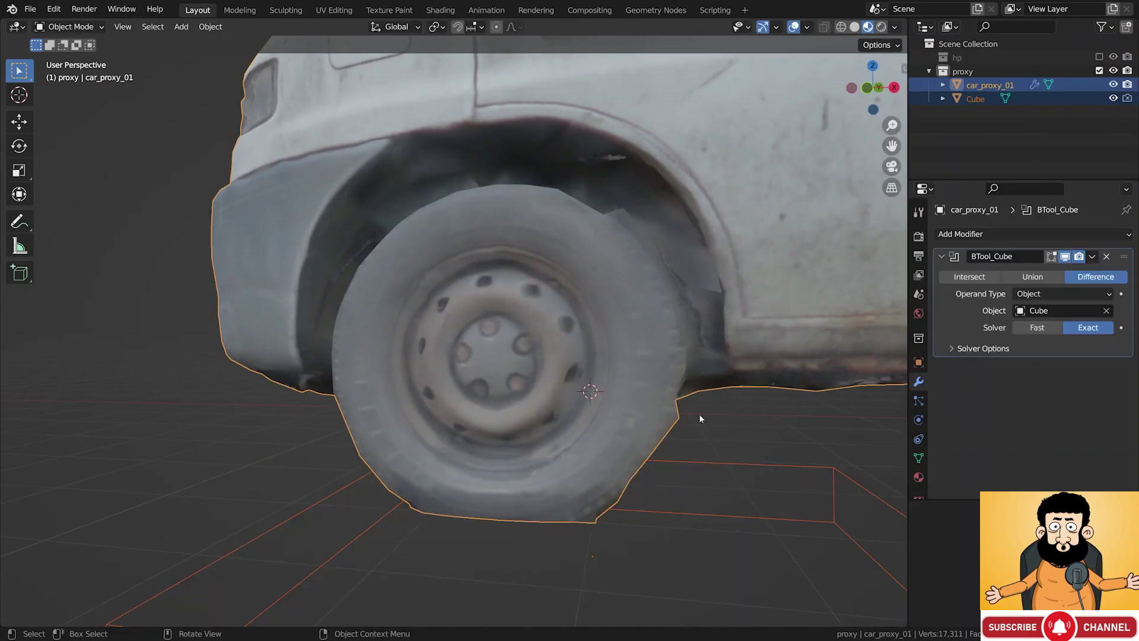
{"action": "right_click", "coordinate": [682, 408]}
{"action": "mouse_move", "coordinate": [681, 408]}
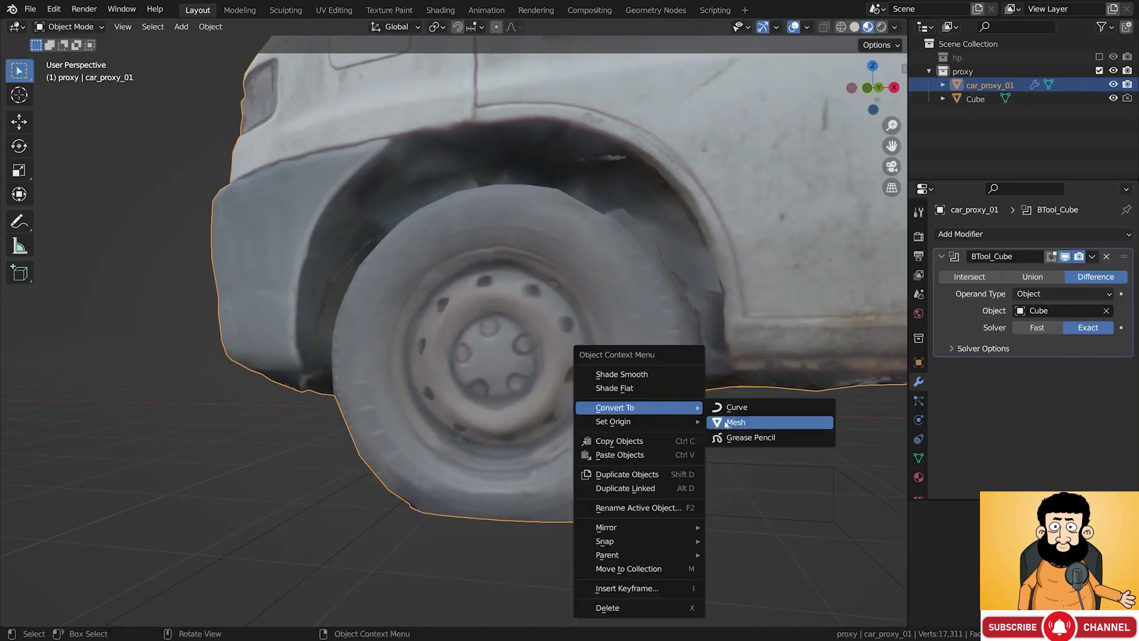
{"action": "left_click", "coordinate": [726, 423]}
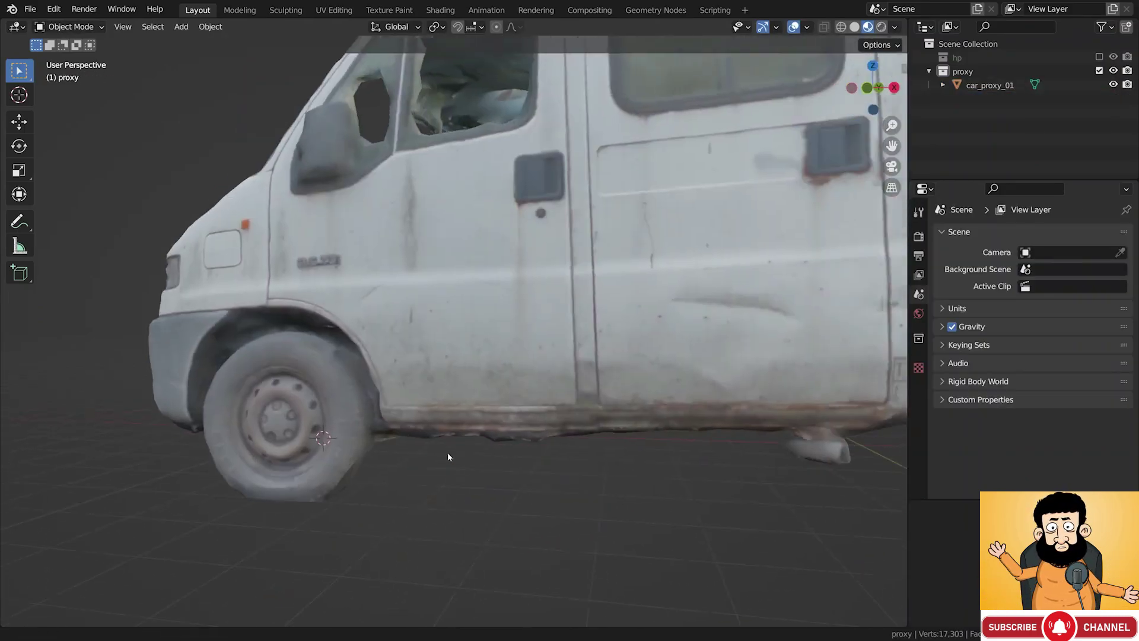
Add a cube under the truck's rear end, scale it down and move it to the ground remnant between the rear wheels
{"action": "middle_click_drag", "start_coordinate": [448, 457], "coordinate": [583, 377], "text": "ctrl"}
{"action": "key", "text": "shift+a"}
{"action": "mouse_move", "coordinate": [574, 253]}
{"action": "left_click", "coordinate": [634, 265]}
{"action": "key", "text": "s"}
{"action": "left_click", "coordinate": [623, 331]}
{"action": "key", "text": "g"}
{"action": "left_click", "coordinate": [501, 374]}
Scale the cube along X, place it beside the inner side of the rear wheel and subtract it from car_proxy_01 with Boolean Difference
{"action": "key", "text": "s"}
{"action": "key", "text": "x"}
{"action": "left_click", "coordinate": [534, 369]}
{"action": "left_click_drag", "start_coordinate": [533, 369], "coordinate": [441, 357], "text": "alt"}
{"action": "key", "text": "g"}
{"action": "left_click", "coordinate": [439, 358]}
{"action": "left_click", "coordinate": [500, 304], "text": "shift"}
{"action": "key", "text": "ctrl+KP_Subtract"}
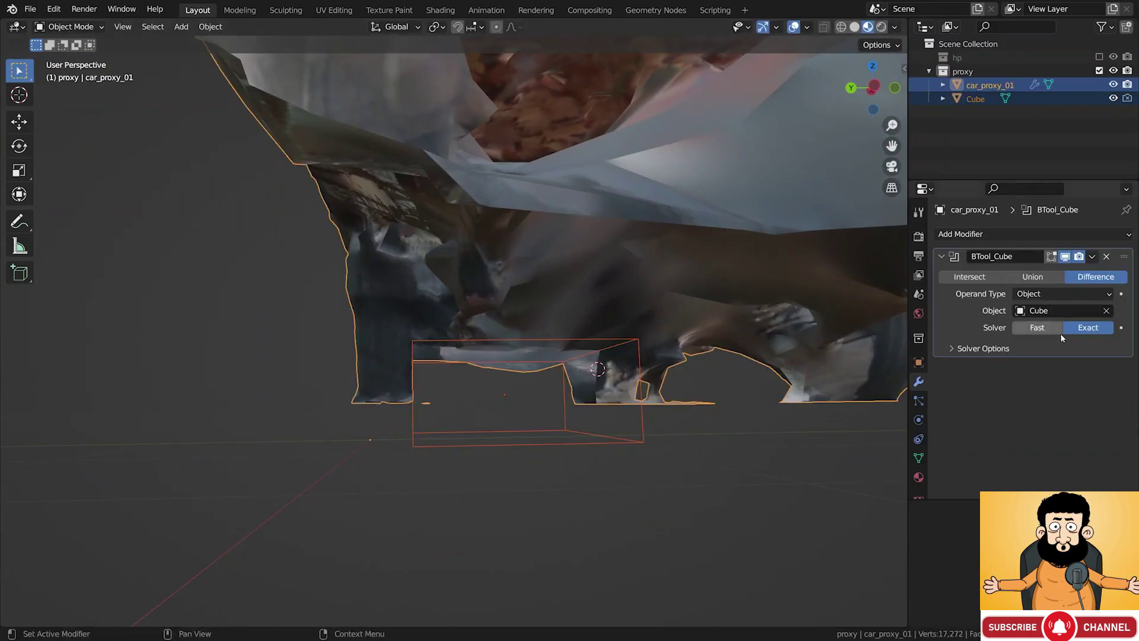
{"action": "middle_click_drag", "start_coordinate": [697, 362], "coordinate": [503, 372], "text": "shift"}
Edge-slide one end of the cutter cube in Edit Mode to extend it across to the opposite rear wheel
{"action": "left_click", "coordinate": [460, 411]}
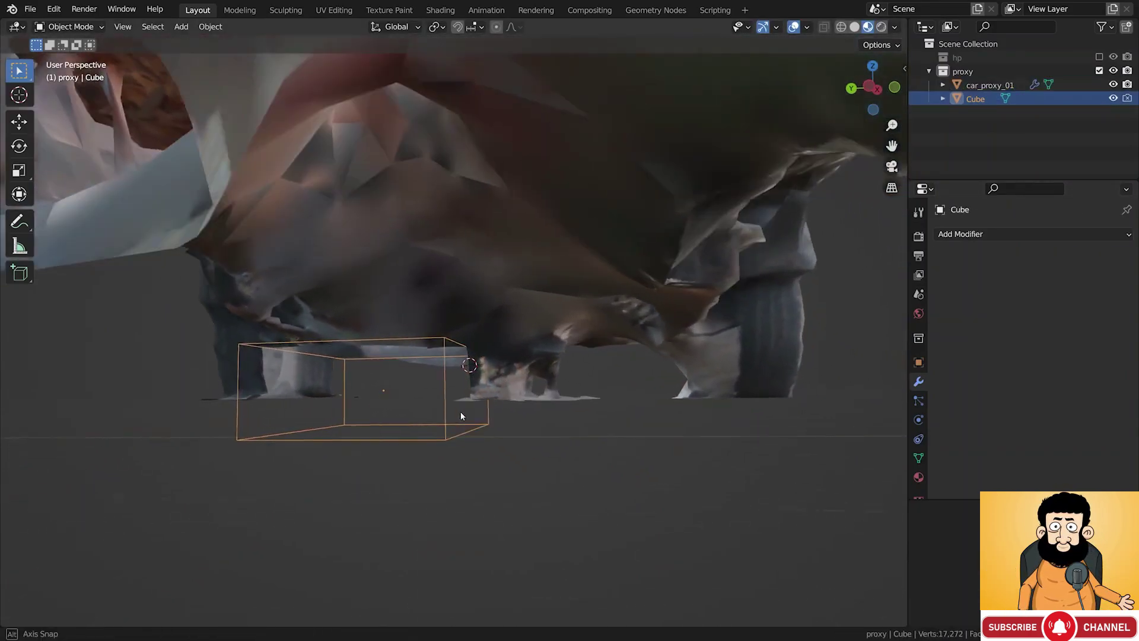
{"action": "key", "text": "Tab"}
{"action": "left_click", "coordinate": [466, 396]}
{"action": "key", "text": "g"}
{"action": "key", "text": "g"}
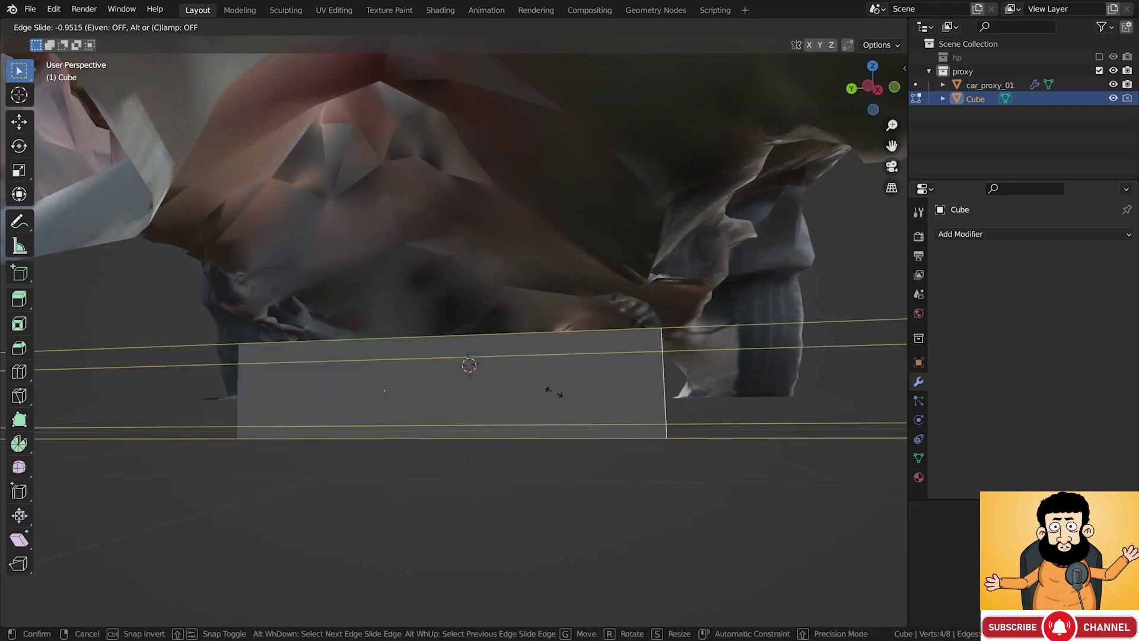
{"action": "left_click", "coordinate": [586, 388]}
{"action": "middle_click_drag", "start_coordinate": [586, 388], "coordinate": [671, 355]}
{"action": "mouse_move", "coordinate": [696, 311]}
{"action": "middle_mouse_down"}
{"action": "mouse_move", "coordinate": [687, 293]}
{"action": "mouse_move", "coordinate": [683, 305]}
{"action": "middle_mouse_up"}
{"action": "key", "text": "Tab"}
Convert car_proxy_01 to a mesh to bake in the cut between the rear wheels, and delete the cutter cube
{"action": "left_click", "coordinate": [715, 310]}
{"action": "right_click", "coordinate": [714, 312]}
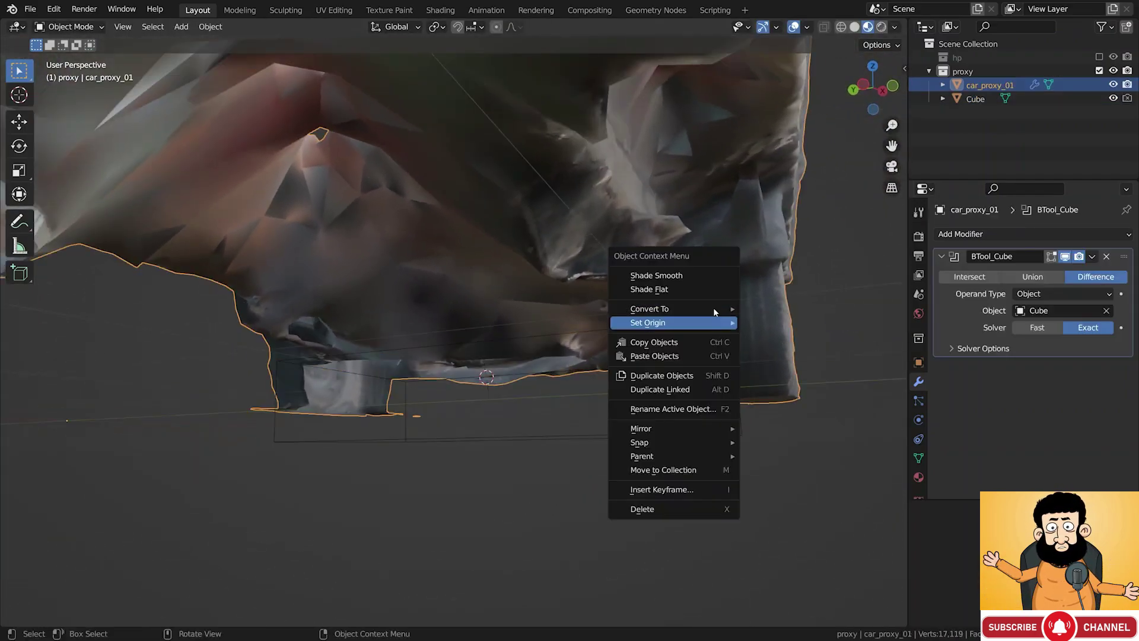
{"action": "mouse_move", "coordinate": [727, 308]}
{"action": "left_click", "coordinate": [766, 327]}
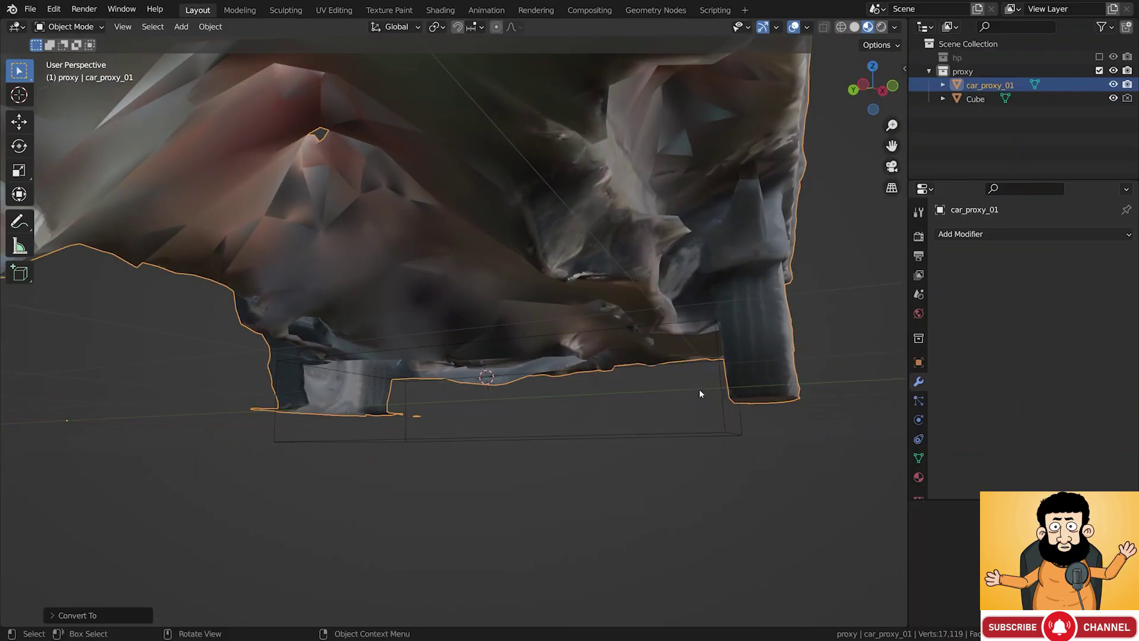
{"action": "left_click", "coordinate": [685, 434]}
{"action": "key", "text": "Delete"}
Add a cube at the rear wheel with ground remnants, enlarge it in X and Y, and lower it about 1.14 m beneath the tyre
{"action": "middle_click_drag", "start_coordinate": [588, 354], "coordinate": [526, 365]}
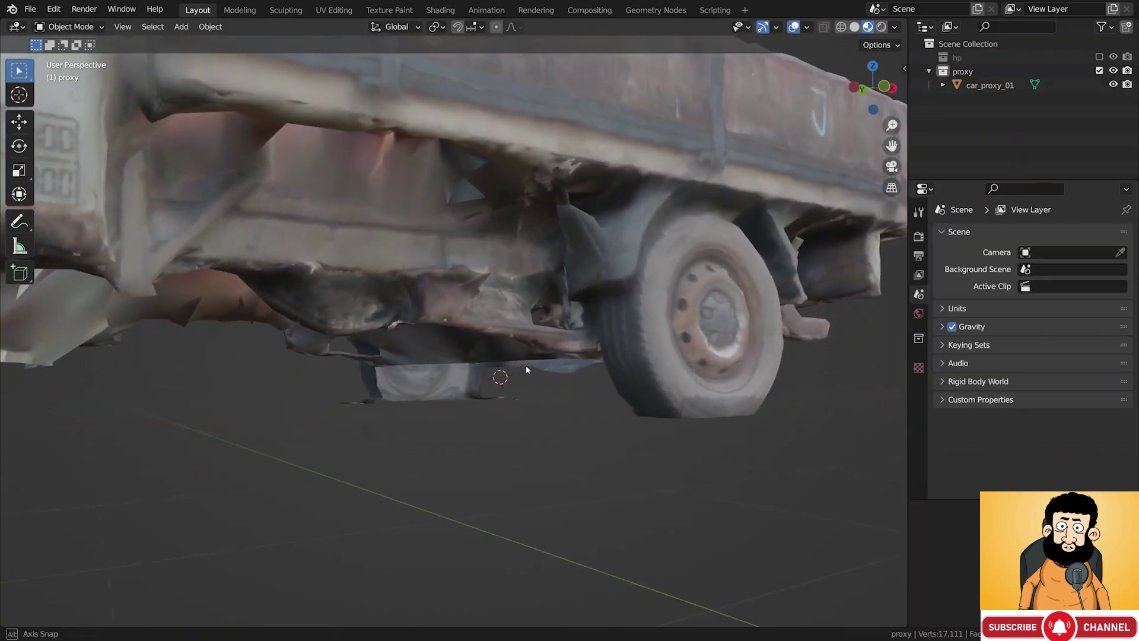
{"action": "middle_click_drag", "start_coordinate": [446, 400], "coordinate": [500, 392]}
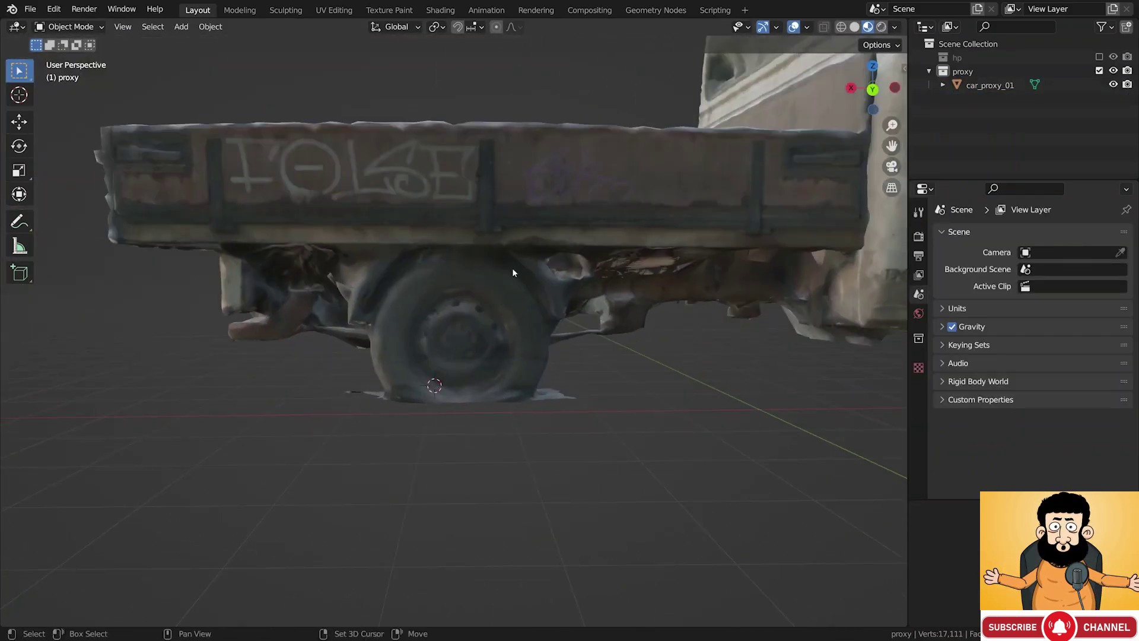
{"action": "key", "text": "shift+a"}
{"action": "mouse_move", "coordinate": [512, 266]}
{"action": "left_click", "coordinate": [585, 286]}
{"action": "key", "text": "s"}
{"action": "key", "text": "shift+z"}
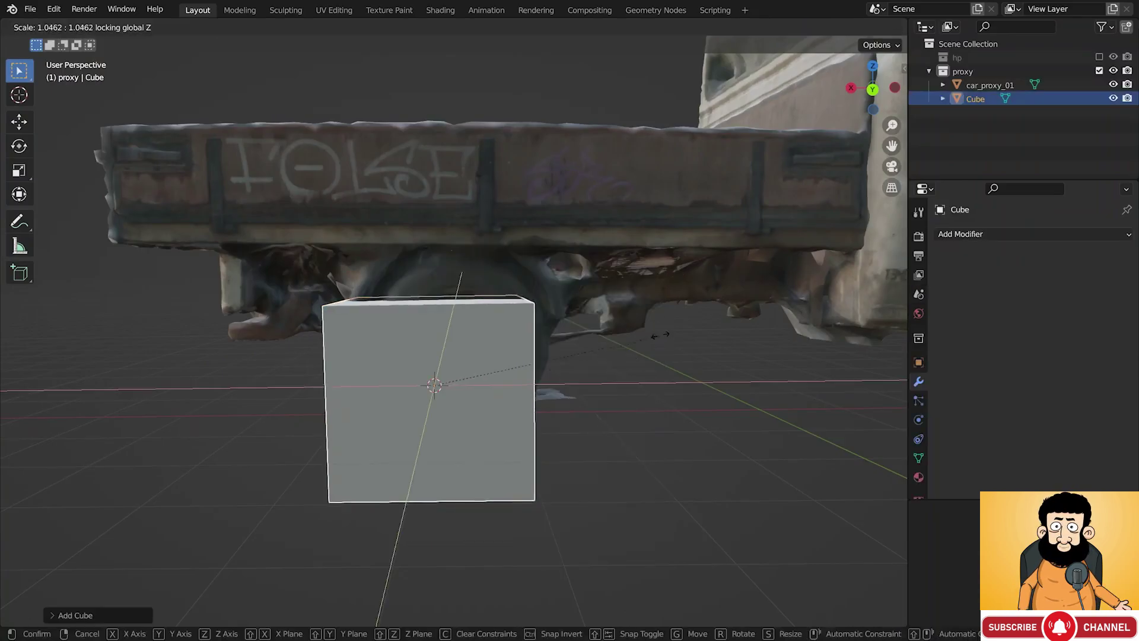
{"action": "left_click", "coordinate": [857, 232]}
{"action": "key", "text": "g"}
{"action": "key", "text": "z"}
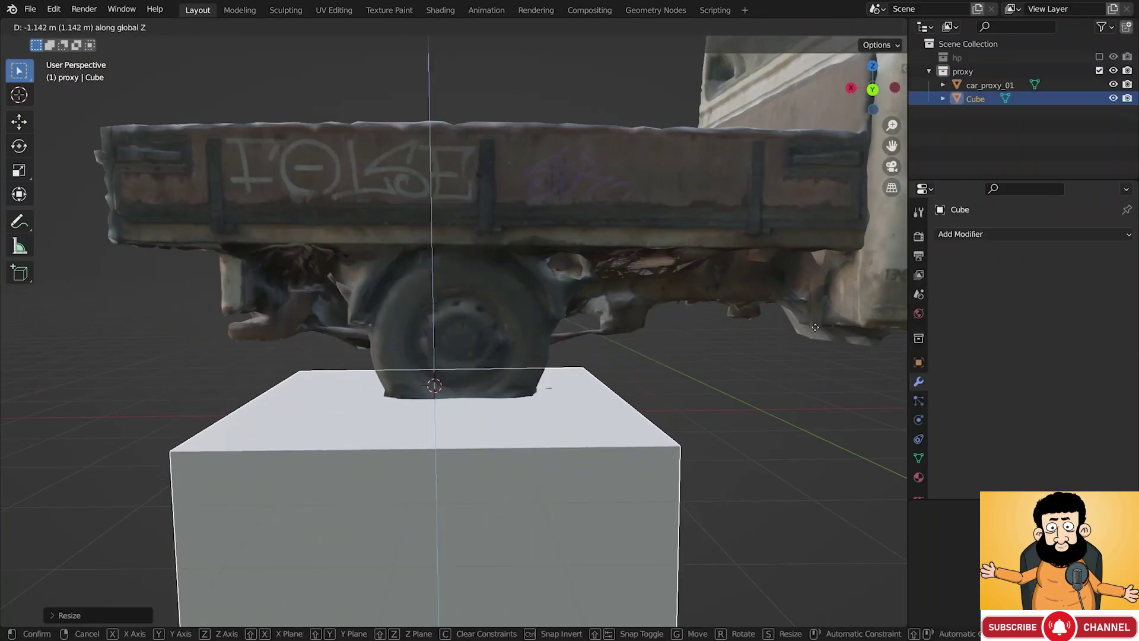
{"action": "left_click", "coordinate": [816, 327]}
Subtract the cube under the rear tyre from car_proxy_01 with Boolean Difference and convert the truck to a mesh
{"action": "left_click", "coordinate": [531, 350], "text": "shift"}
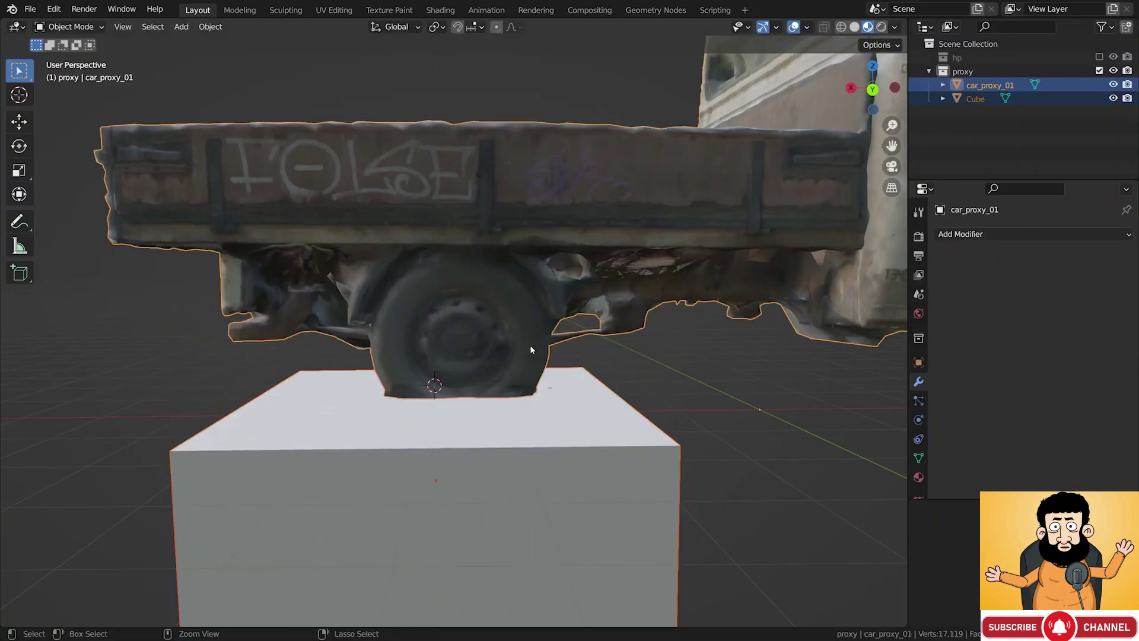
{"action": "key", "text": "ctrl+minus"}
{"action": "right_click", "coordinate": [531, 350]}
{"action": "mouse_move", "coordinate": [534, 345]}
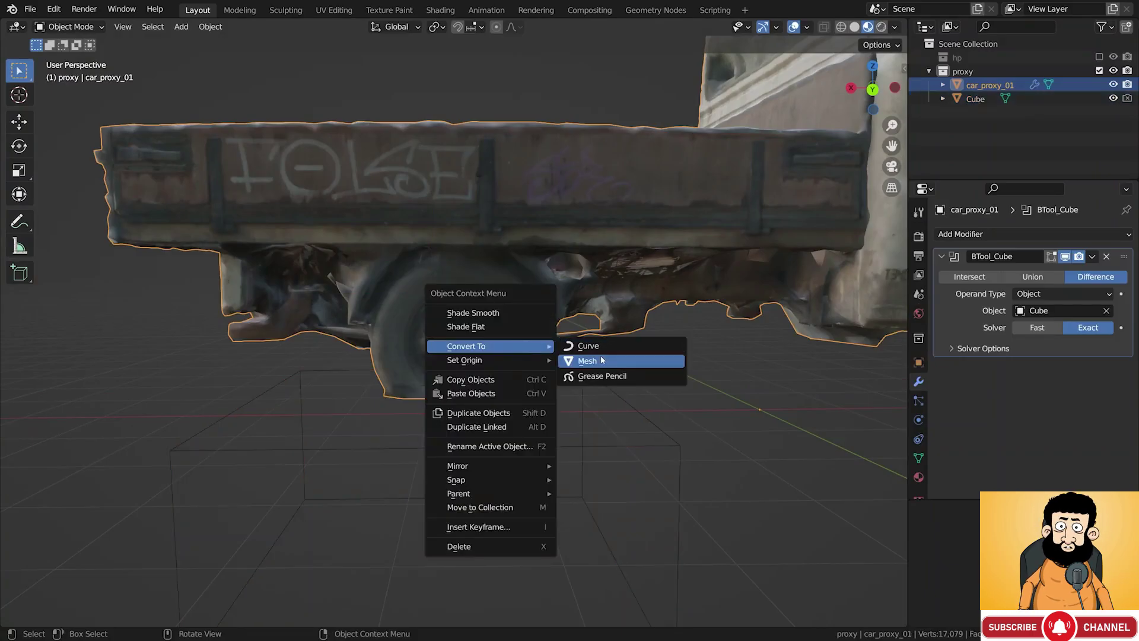
{"action": "left_click", "coordinate": [600, 360]}
Delete the cutter cube below the rear wheel
{"action": "left_click", "coordinate": [620, 403]}
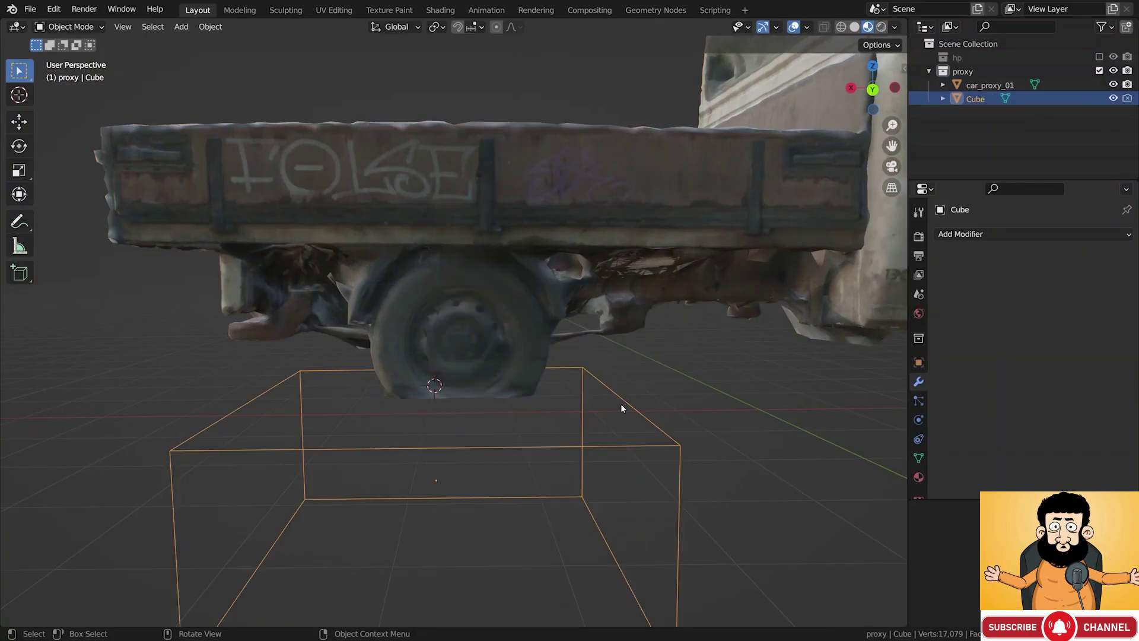
{"action": "key", "text": "x"}
{"action": "left_click", "coordinate": [561, 405]}
Add a plane at the 3D cursor beneath the truck bed, beside the cab-facing side of the rear wheel
{"action": "middle_click_drag", "start_coordinate": [592, 333], "coordinate": [461, 357], "text": "shift"}
{"action": "mouse_move", "coordinate": [460, 356]}
{"action": "middle_mouse_down"}
{"action": "mouse_move", "coordinate": [434, 365]}
{"action": "mouse_move", "coordinate": [456, 358]}
{"action": "middle_mouse_up"}
{"action": "scroll", "coordinate": [451, 360], "scroll_direction": "up", "scroll_amount": 2}
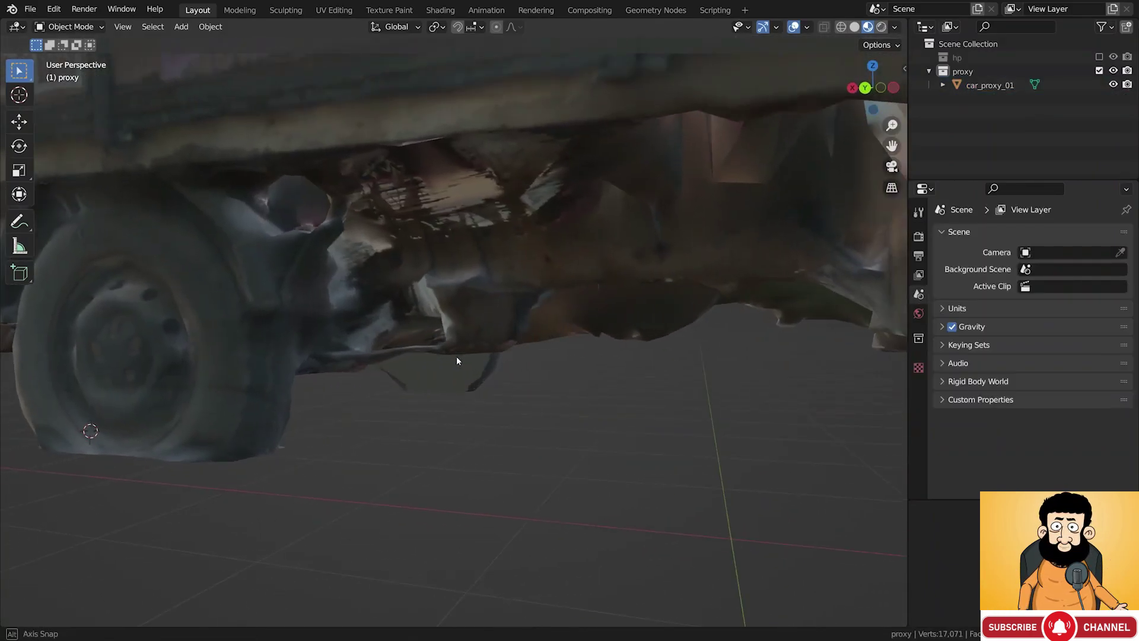
{"action": "scroll", "coordinate": [493, 214], "scroll_direction": "down", "scroll_amount": 3}
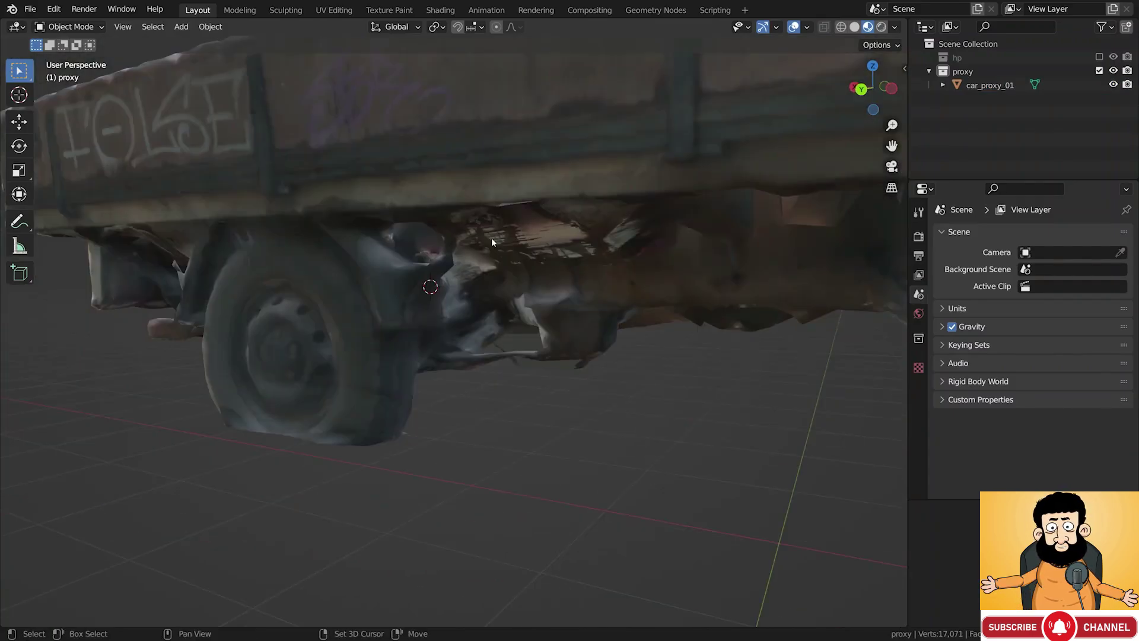
{"action": "key", "text": "shift+a"}
{"action": "mouse_move", "coordinate": [491, 238]}
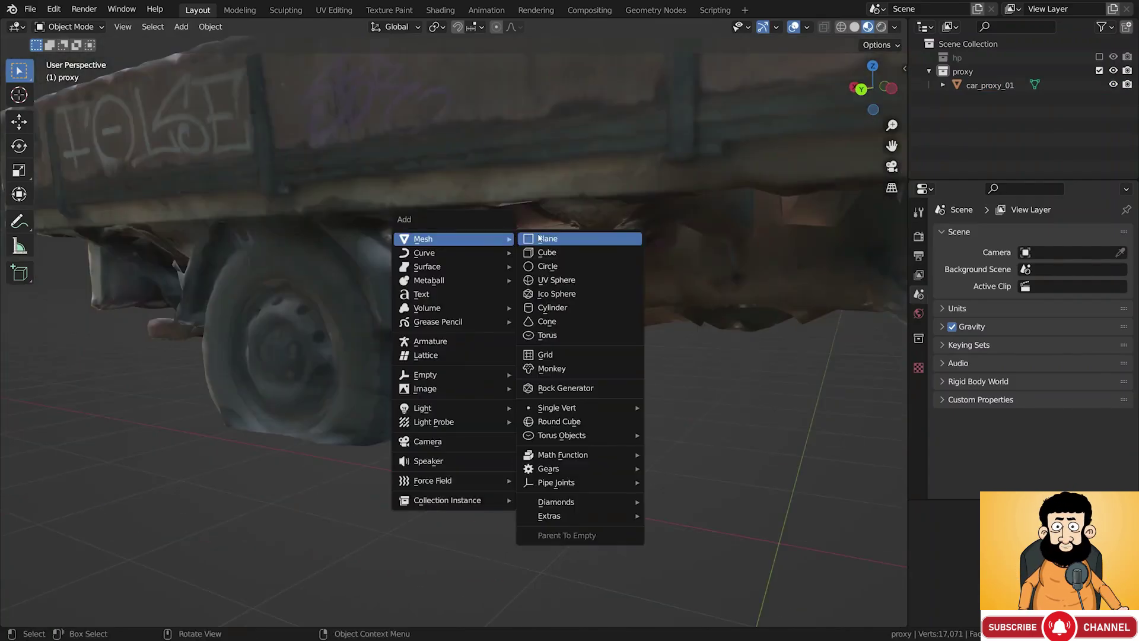
{"action": "left_click", "coordinate": [539, 239]}
{"action": "middle_click_drag", "start_coordinate": [531, 245], "coordinate": [494, 284]}
Delete three of the plane's four vertices in Edit Mode so only a single vertex is left
{"action": "key", "text": "Tab"}
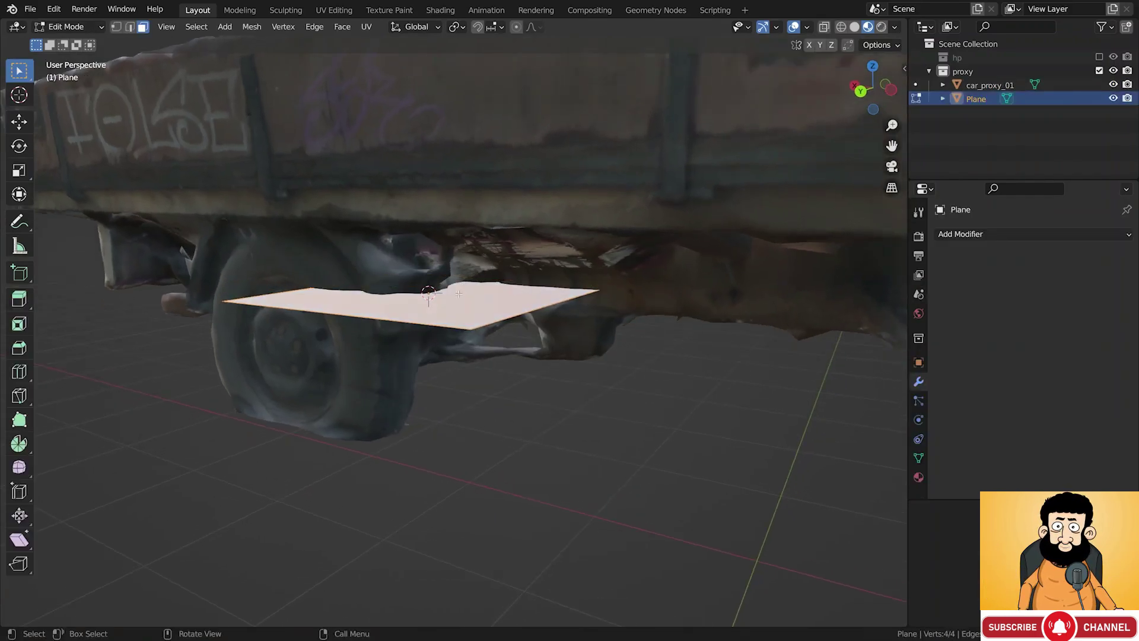
{"action": "key", "text": "g"}
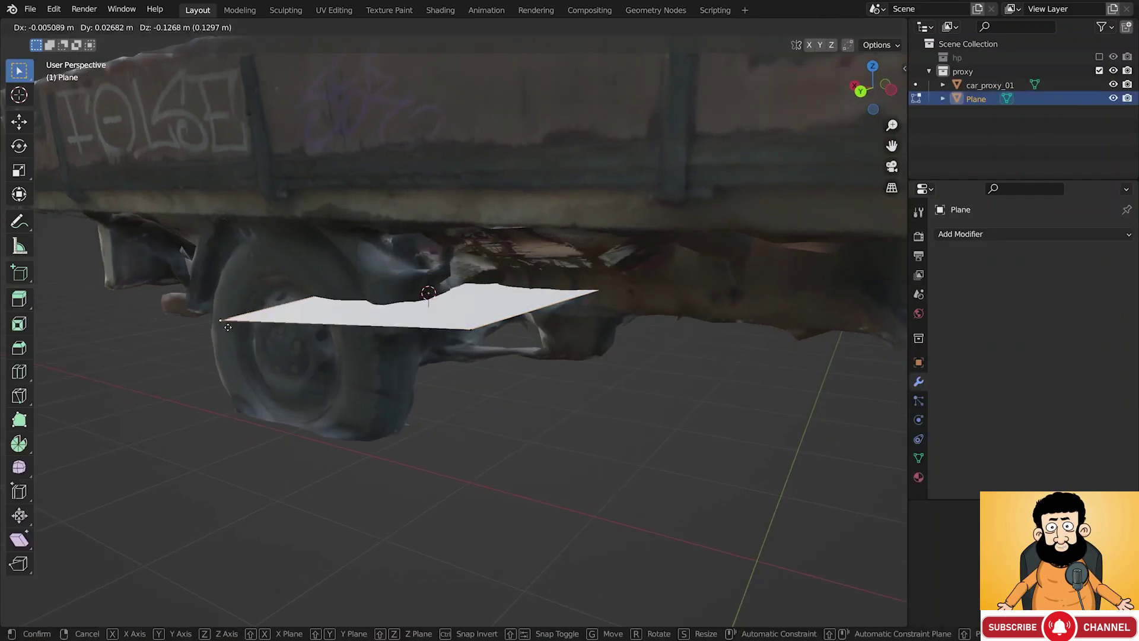
{"action": "right_click", "coordinate": [260, 315]}
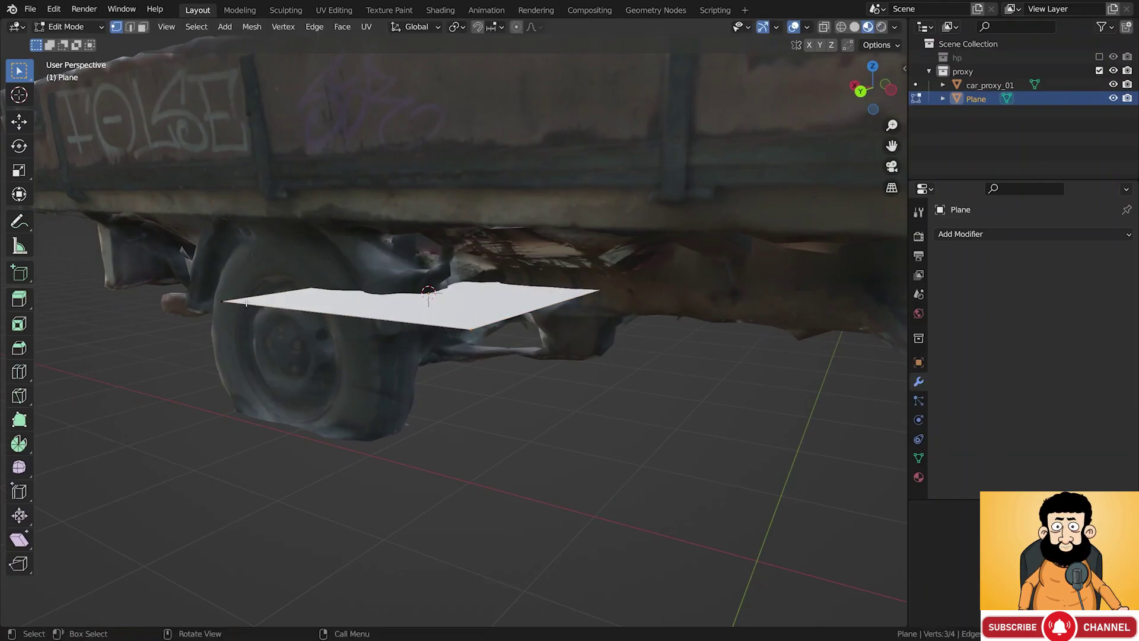
{"action": "key", "text": "x"}
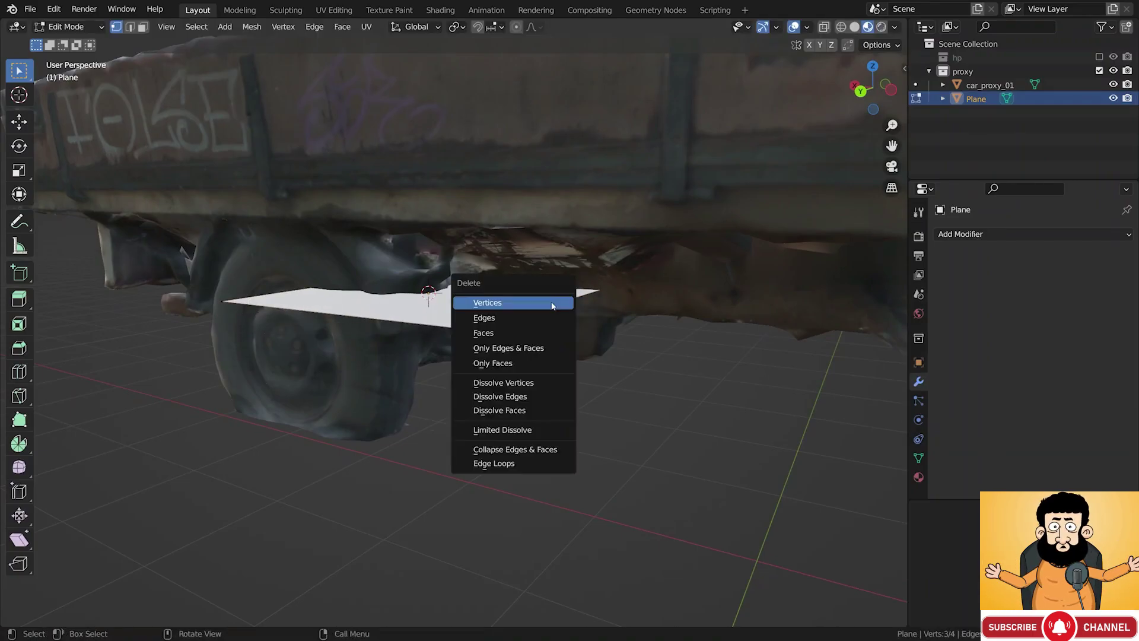
{"action": "left_click", "coordinate": [553, 304]}
Move the single vertex next to the rear mudguard on the cab-facing side of the wheel
{"action": "left_click_drag", "start_coordinate": [178, 282], "coordinate": [241, 340]}
{"action": "key", "text": "g"}
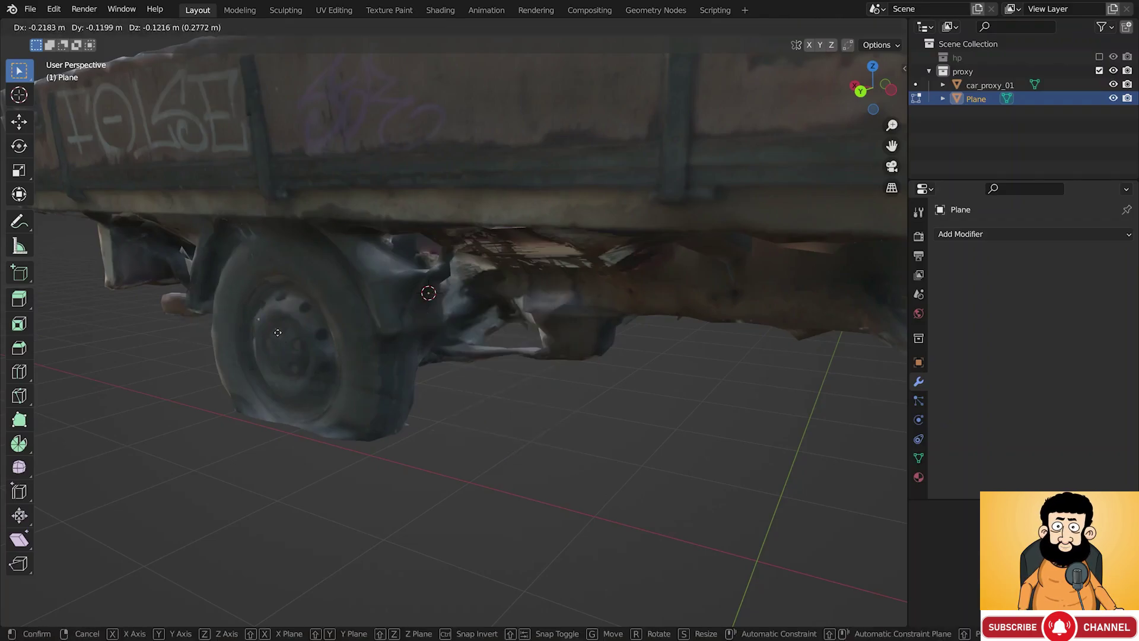
{"action": "left_click", "coordinate": [402, 333]}
{"action": "mouse_move", "coordinate": [401, 333]}
{"action": "middle_mouse_down"}
{"action": "mouse_move", "coordinate": [430, 287]}
{"action": "mouse_move", "coordinate": [394, 340]}
{"action": "middle_mouse_up"}
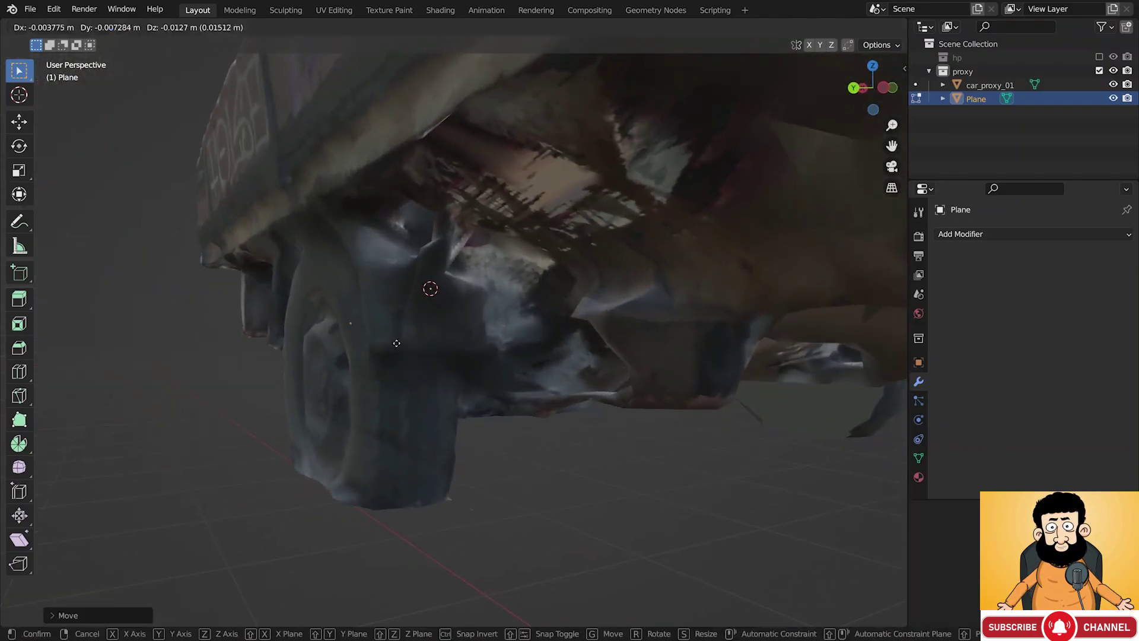
{"action": "middle_click_drag", "start_coordinate": [476, 294], "coordinate": [506, 283]}
{"action": "key", "text": "g"}
{"action": "left_click", "coordinate": [459, 317]}
{"action": "mouse_move", "coordinate": [385, 314]}
{"action": "middle_mouse_down"}
{"action": "mouse_move", "coordinate": [318, 311]}
{"action": "mouse_move", "coordinate": [377, 355]}
{"action": "mouse_move", "coordinate": [415, 331]}
{"action": "mouse_move", "coordinate": [350, 308]}
{"action": "mouse_move", "coordinate": [404, 323]}
{"action": "middle_mouse_up"}
{"action": "key", "text": "g"}
{"action": "left_click", "coordinate": [410, 296]}
Extrude the vertex upward from the mudguard into the first segments of a strut, adjusting each new point's position
{"action": "key", "text": "e"}
{"action": "left_click", "coordinate": [436, 274]}
{"action": "key", "text": "g"}
{"action": "left_click", "coordinate": [437, 279]}
{"action": "middle_click_drag", "start_coordinate": [437, 279], "coordinate": [536, 245]}
{"action": "key", "text": "e"}
{"action": "left_click", "coordinate": [442, 282]}
{"action": "key", "text": "g"}
{"action": "left_click", "coordinate": [487, 243]}
Extend the vertex chain with further extrusions up to the underside of the truck bed and adjust its end point
{"action": "left_click", "coordinate": [534, 246]}
{"action": "key", "text": "e"}
{"action": "left_click", "coordinate": [517, 244]}
{"action": "key", "text": "e"}
{"action": "left_click", "coordinate": [524, 185]}
{"action": "middle_click_drag", "start_coordinate": [524, 185], "coordinate": [554, 247]}
{"action": "key", "text": "g"}
{"action": "left_click", "coordinate": [506, 232]}
Return to Object Mode with textured Material Preview shading and add a Skin modifier to the vertex chain
{"action": "key", "text": "Tab"}
{"action": "key", "text": "alt+z"}
{"action": "left_click", "coordinate": [854, 28]}
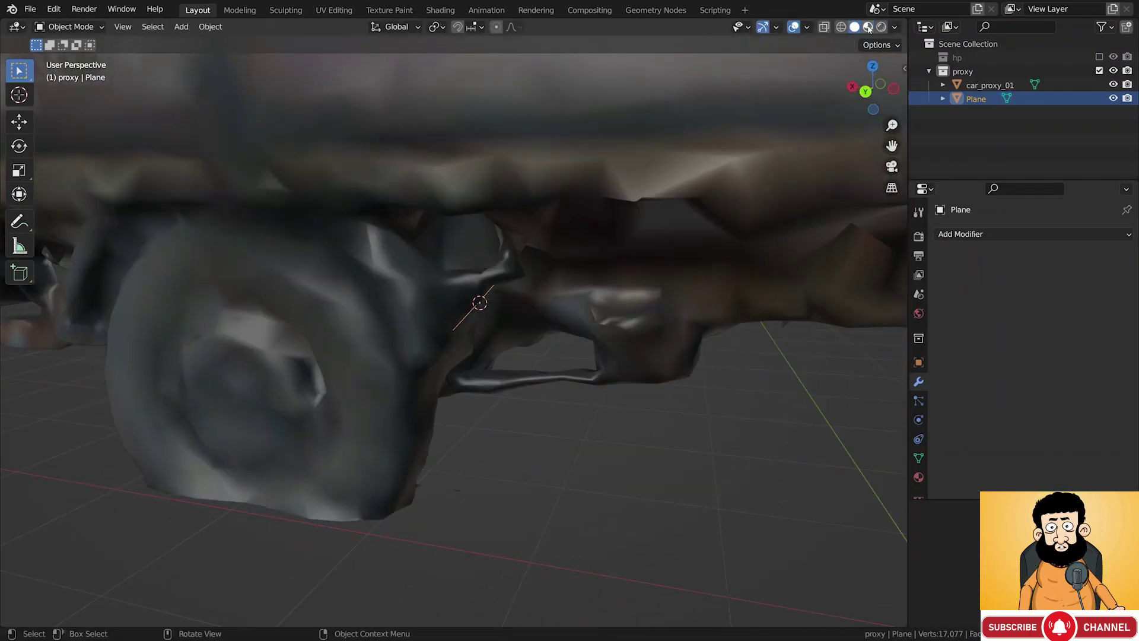
{"action": "left_click", "coordinate": [868, 27]}
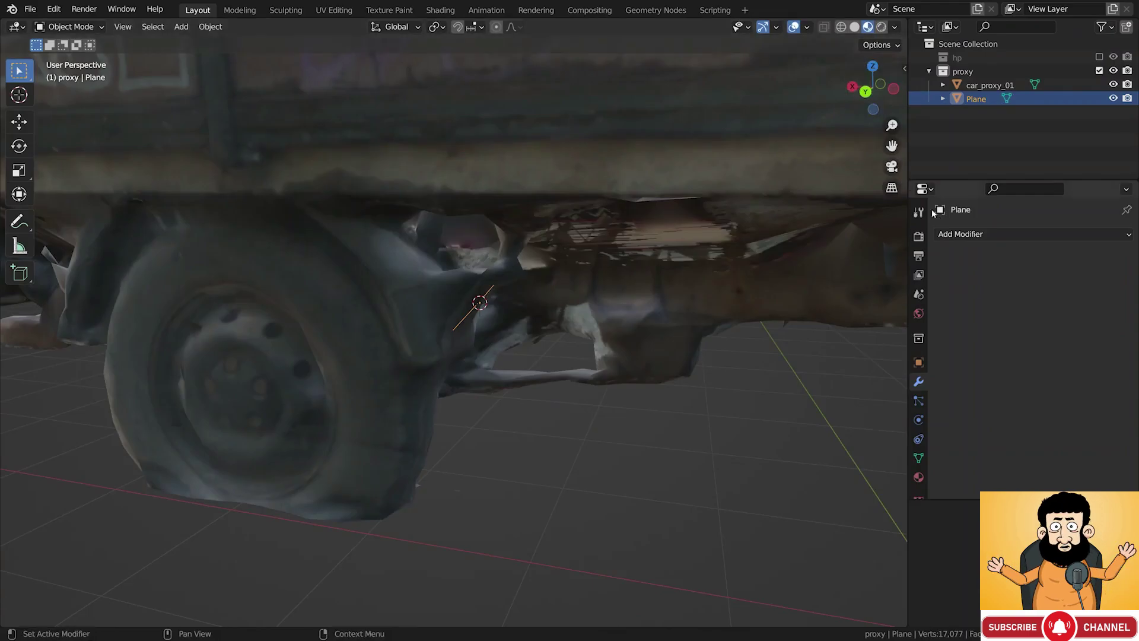
{"action": "left_click", "coordinate": [964, 235]}
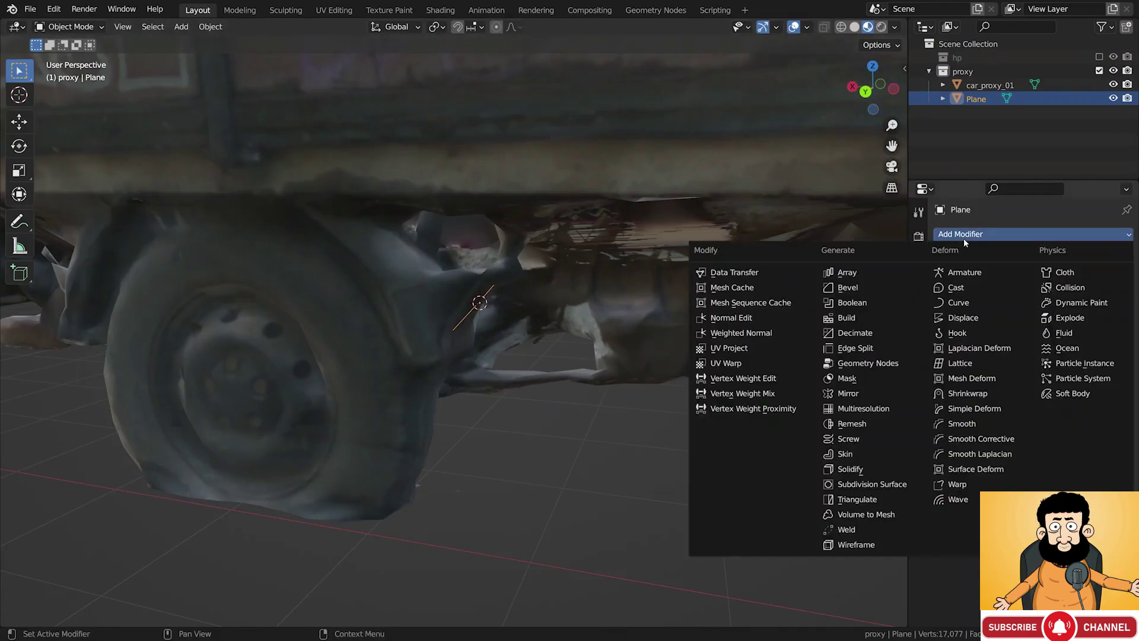
{"action": "left_click", "coordinate": [878, 454]}
{"action": "middle_click_drag", "start_coordinate": [552, 285], "coordinate": [527, 272]}
Select all vertices of the chain and shrink their skin radius to about 0.14, with a second reduction to about 0.75
{"action": "key", "text": "Tab"}
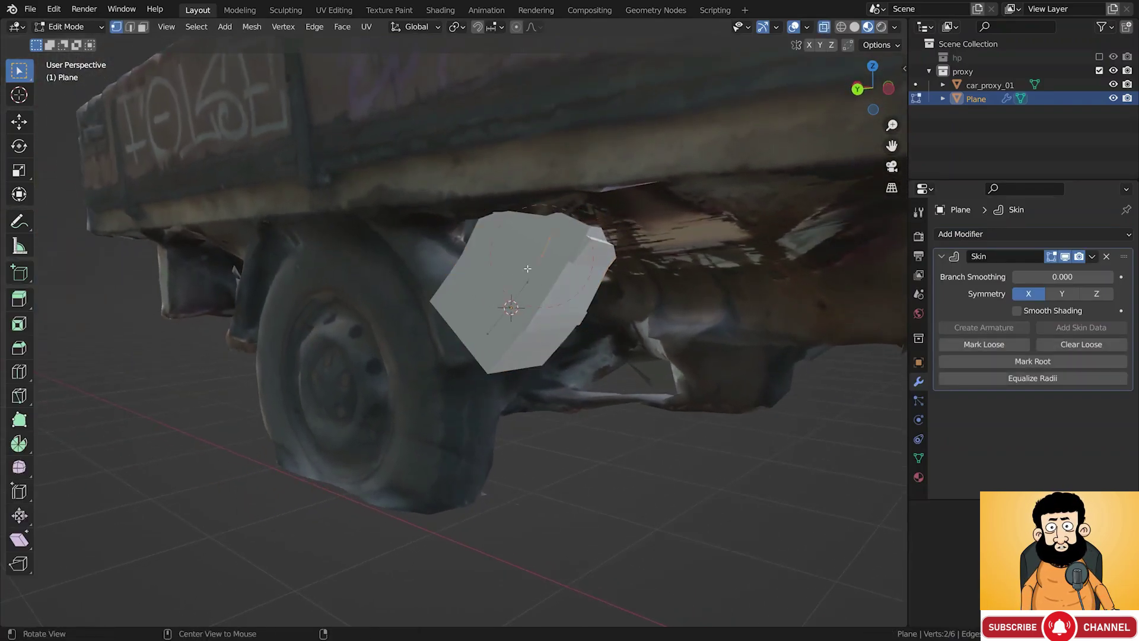
{"action": "left_click_drag", "start_coordinate": [428, 150], "coordinate": [649, 376]}
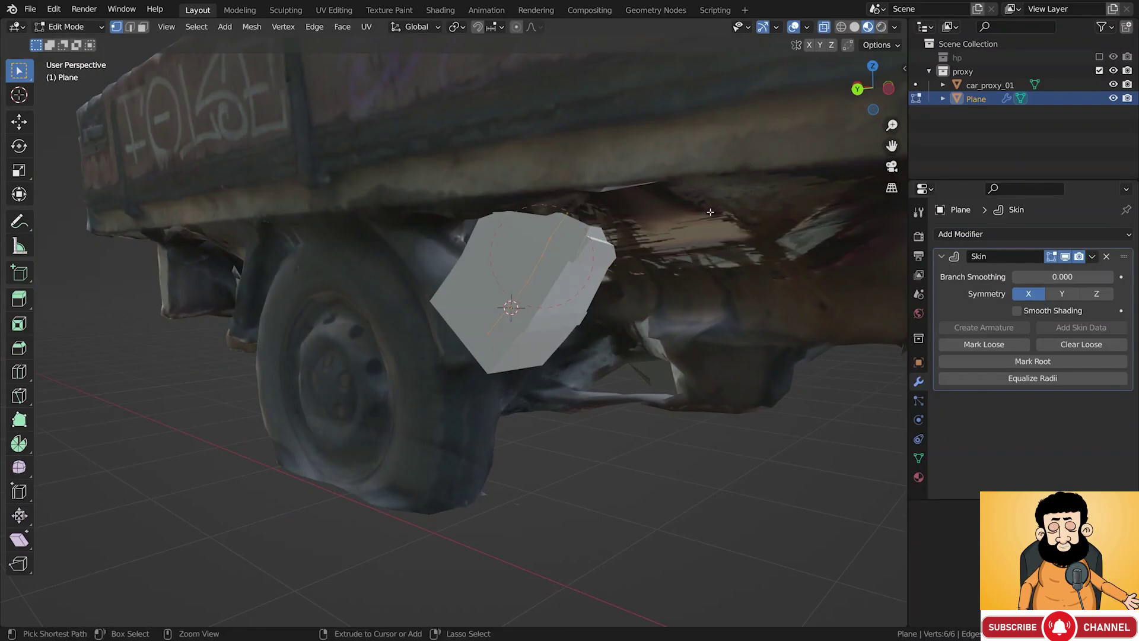
{"action": "key", "text": "ctrl+a"}
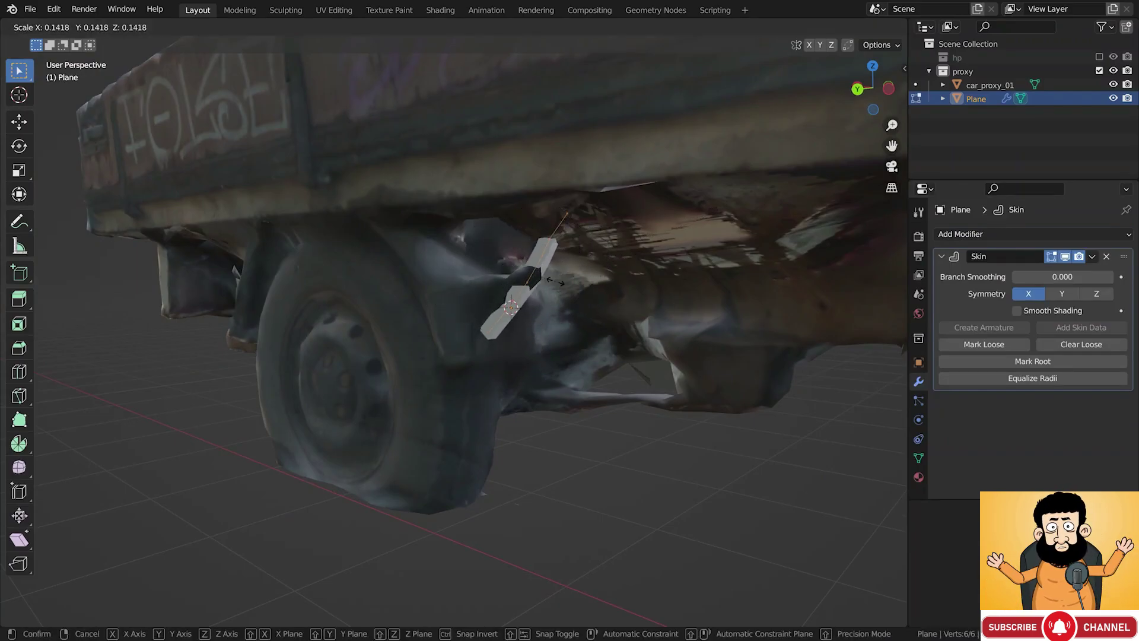
{"action": "left_click", "coordinate": [554, 281]}
{"action": "key", "text": "ctrl+a"}
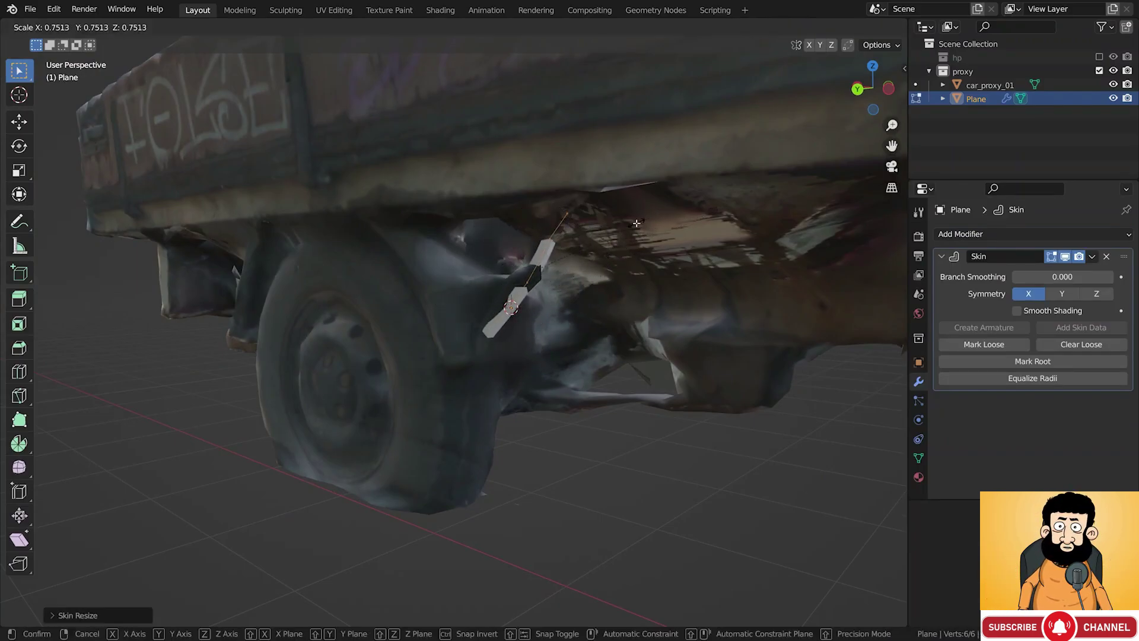
{"action": "left_click", "coordinate": [636, 223]}
{"action": "key", "text": "Tab"}
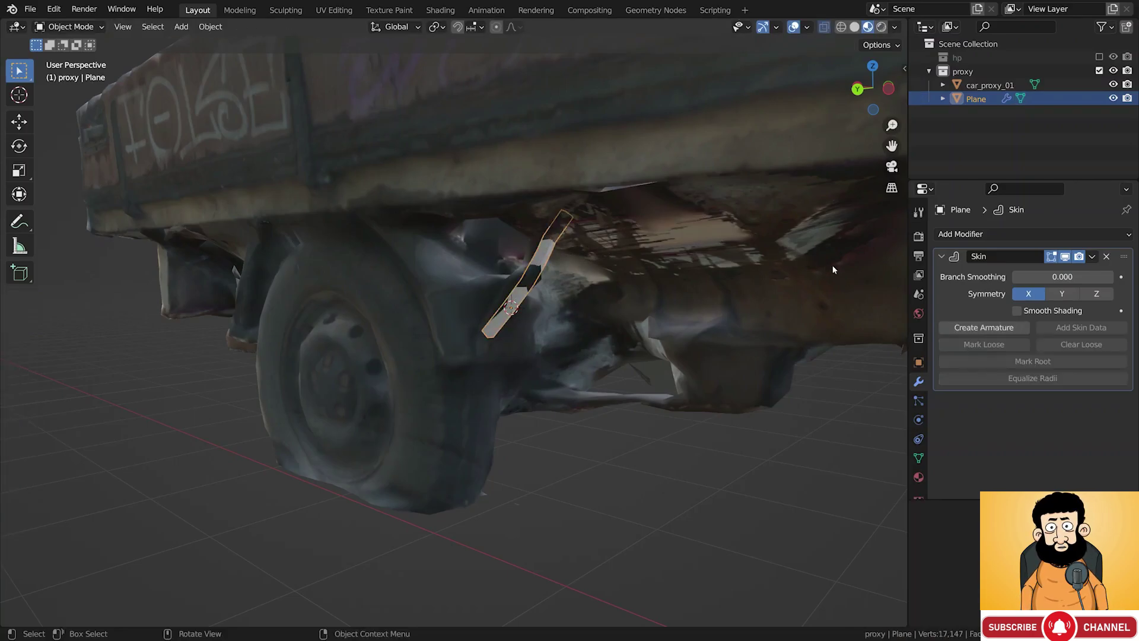
Enable Smooth Shading on the Skin modifier and shift the strut and its points horizontally to fit against the mudguard
{"action": "middle_click_drag", "start_coordinate": [600, 255], "coordinate": [656, 288]}
{"action": "key", "text": "g"}
{"action": "key", "text": "shift+z"}
{"action": "left_click", "coordinate": [590, 253]}
{"action": "key", "text": "g"}
{"action": "left_click", "coordinate": [620, 286]}
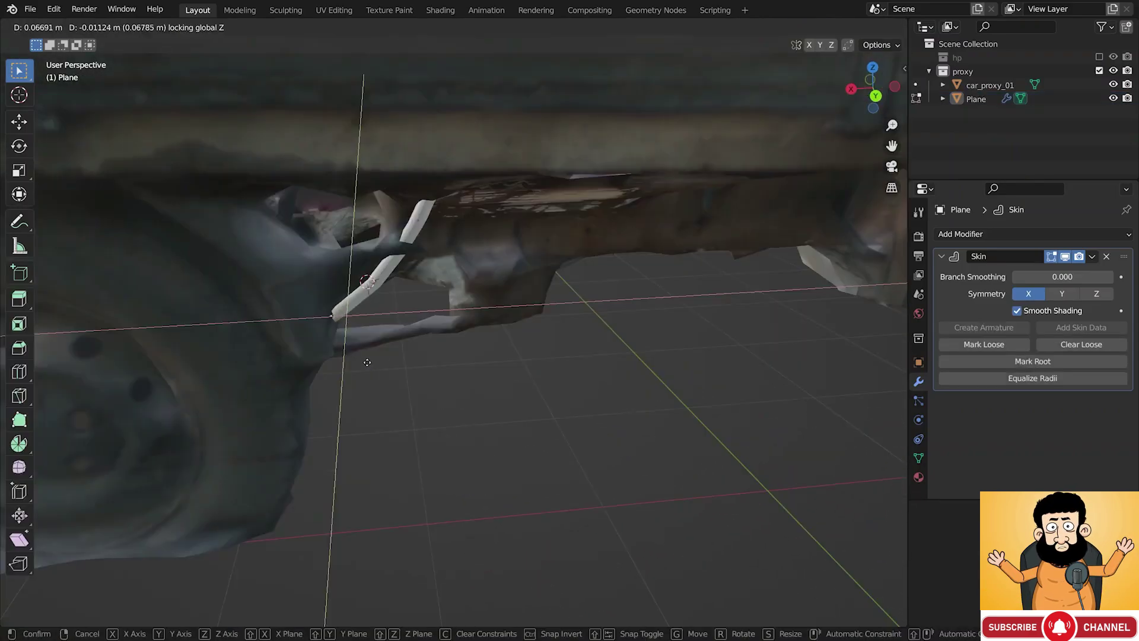
{"action": "left_click", "coordinate": [366, 361]}
{"action": "middle_click_drag", "start_coordinate": [366, 361], "coordinate": [263, 265]}
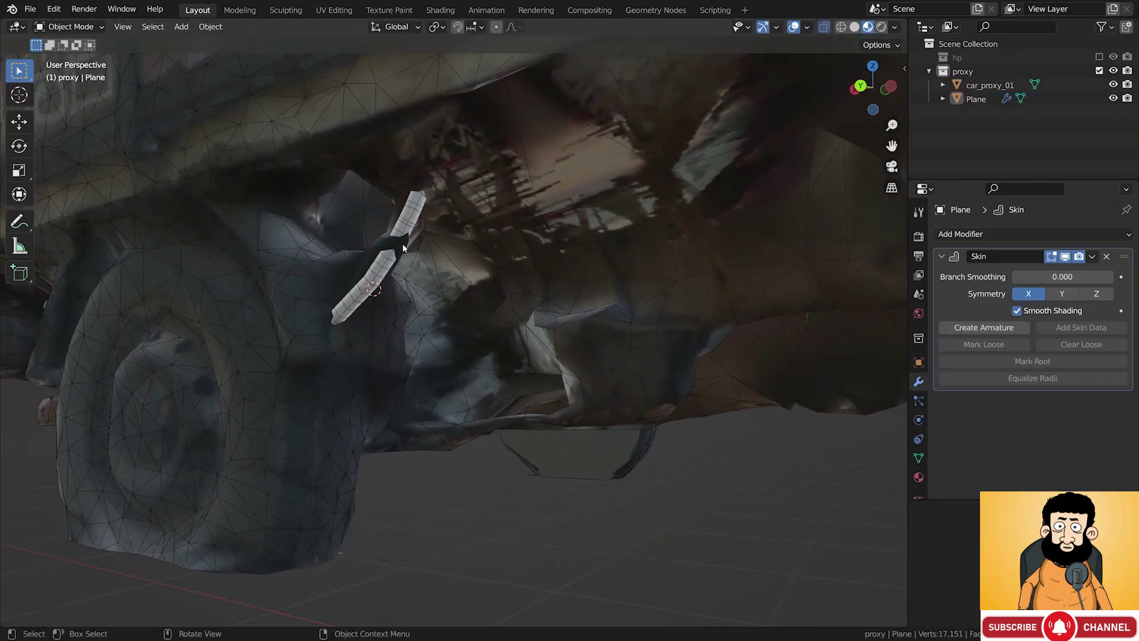
{"action": "key", "text": "Tab"}
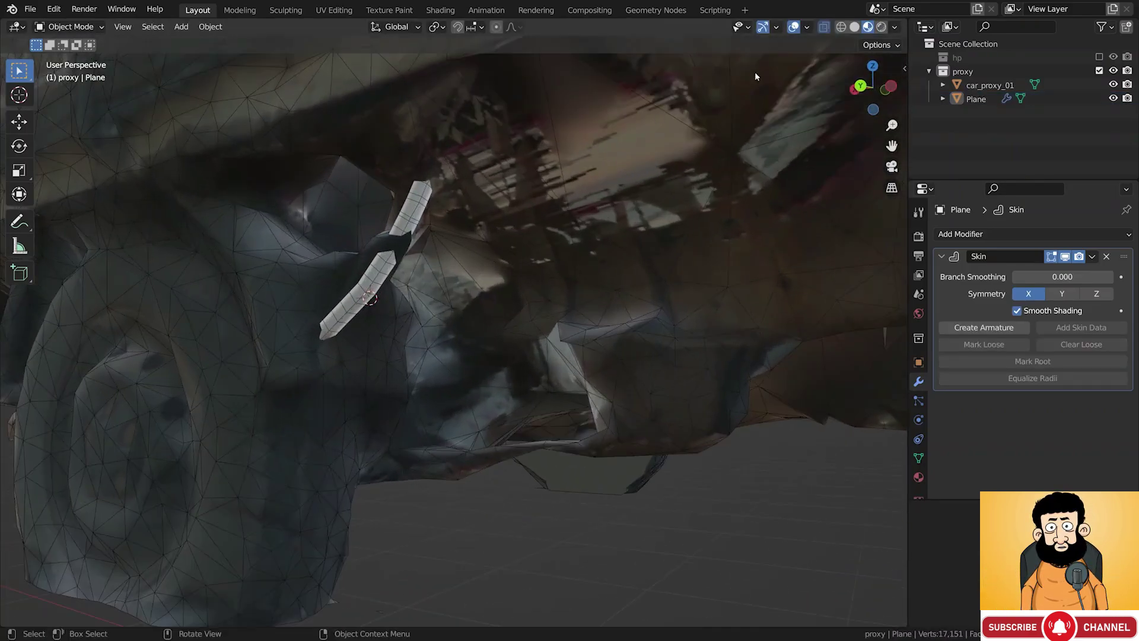
Toggle the Wireframe overlay in the viewport and look at its context options
{"action": "left_click", "coordinate": [807, 27]}
{"action": "left_click", "coordinate": [722, 274]}
{"action": "left_click", "coordinate": [722, 274]}
{"action": "right_click", "coordinate": [722, 273]}
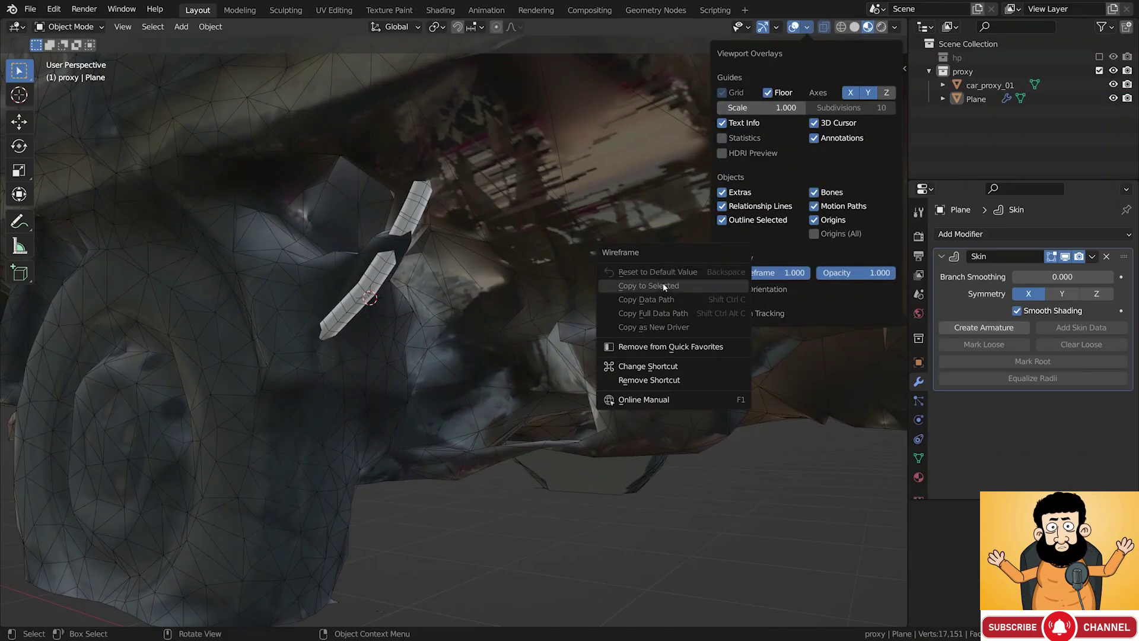
{"action": "left_click", "coordinate": [745, 240]}
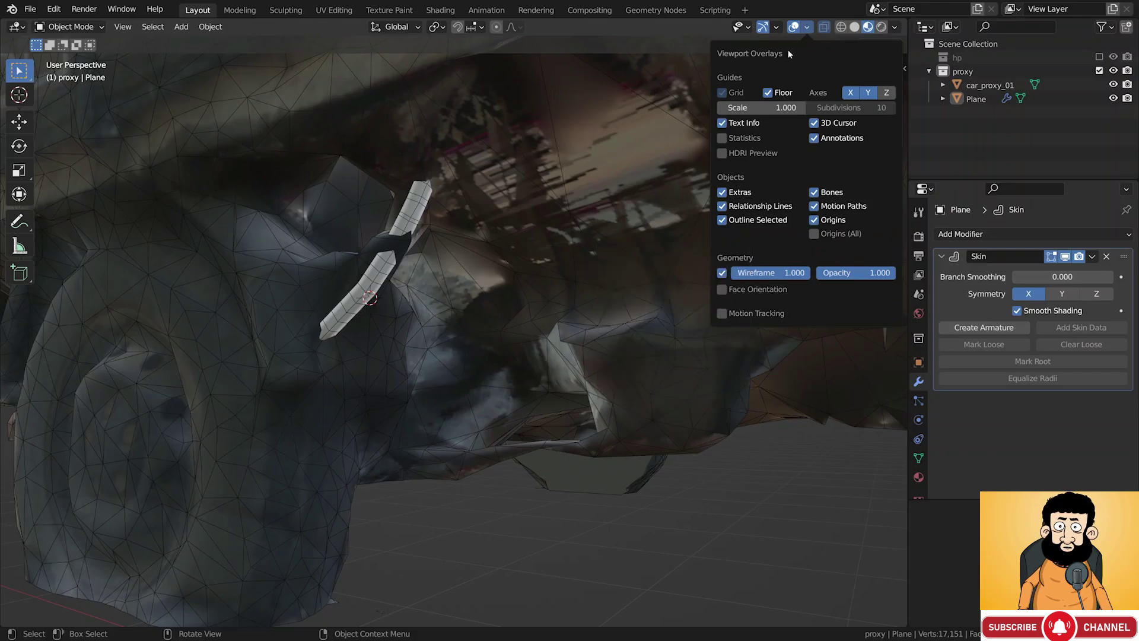
{"action": "left_click", "coordinate": [803, 28]}
Duplicate the skinned strut and place the copy outside the truck as a backup
{"action": "left_click", "coordinate": [417, 212]}
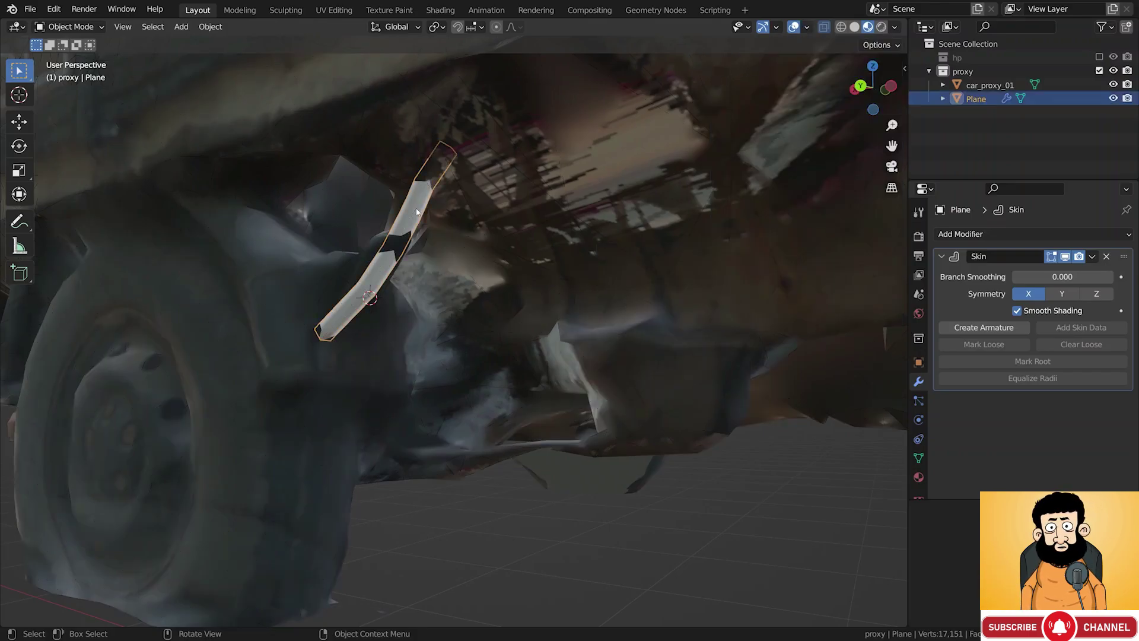
{"action": "scroll", "coordinate": [424, 213], "scroll_direction": "down", "scroll_amount": 5}
{"action": "key", "text": "shift+d"}
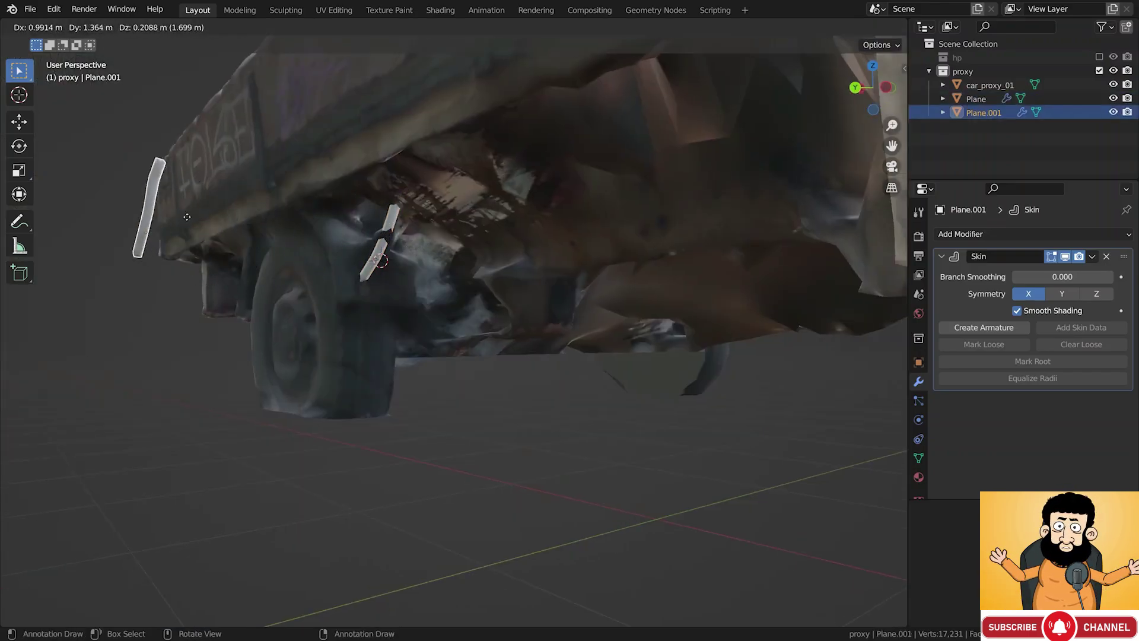
{"action": "left_click", "coordinate": [95, 216]}
{"action": "scroll", "coordinate": [344, 249], "scroll_direction": "up", "scroll_amount": 5}
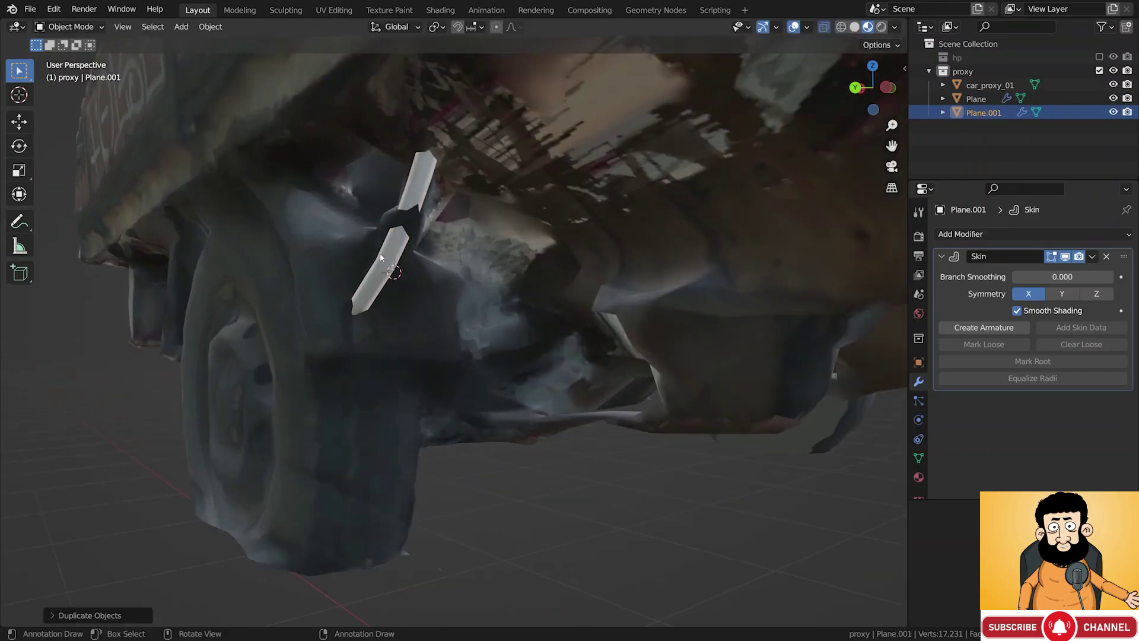
Apply the Skin modifier on the original strut beside the rear wheel
{"action": "left_click", "coordinate": [405, 244]}
{"action": "middle_click_drag", "start_coordinate": [405, 243], "coordinate": [529, 253]}
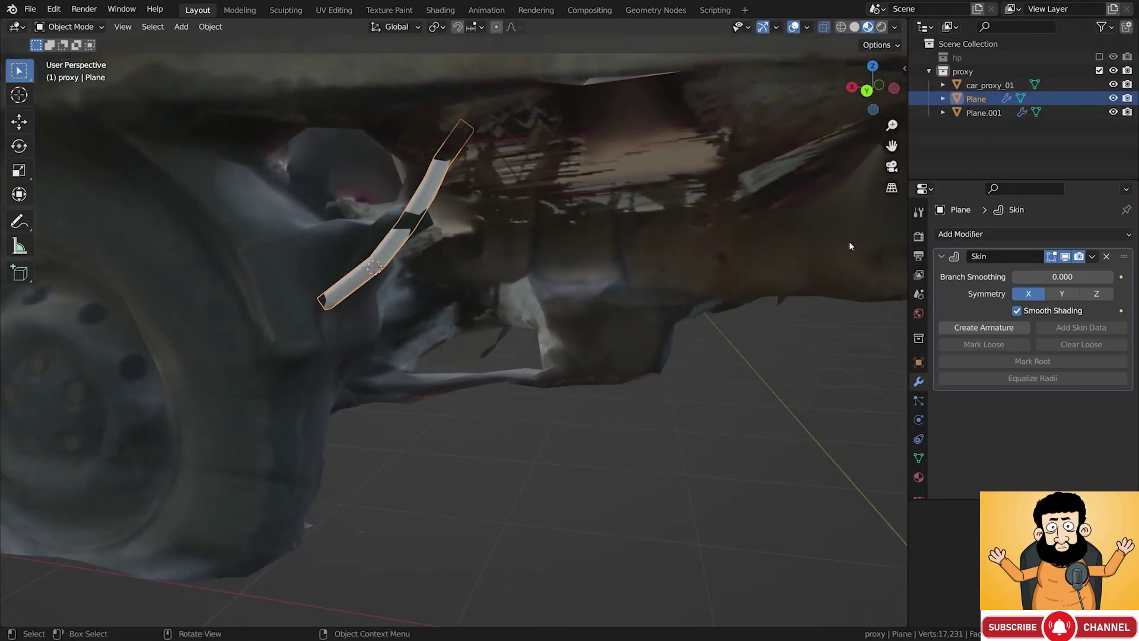
{"action": "left_click", "coordinate": [1092, 257]}
{"action": "left_click", "coordinate": [1078, 271]}
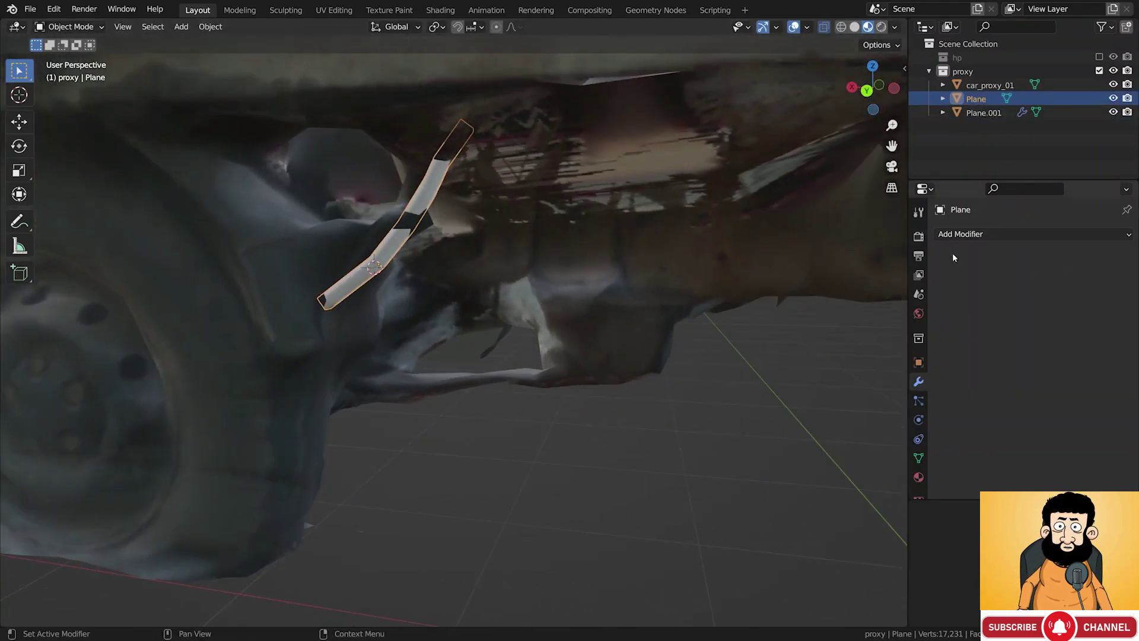
Extrude the ring of faces around the strut's middle, fatten it outward by about 0.05 m and rescale it into a thicker collar
{"action": "middle_click_drag", "start_coordinate": [422, 230], "coordinate": [439, 219]}
{"action": "key", "text": "Tab"}
{"action": "scroll", "coordinate": [413, 218], "scroll_direction": "up", "scroll_amount": 2}
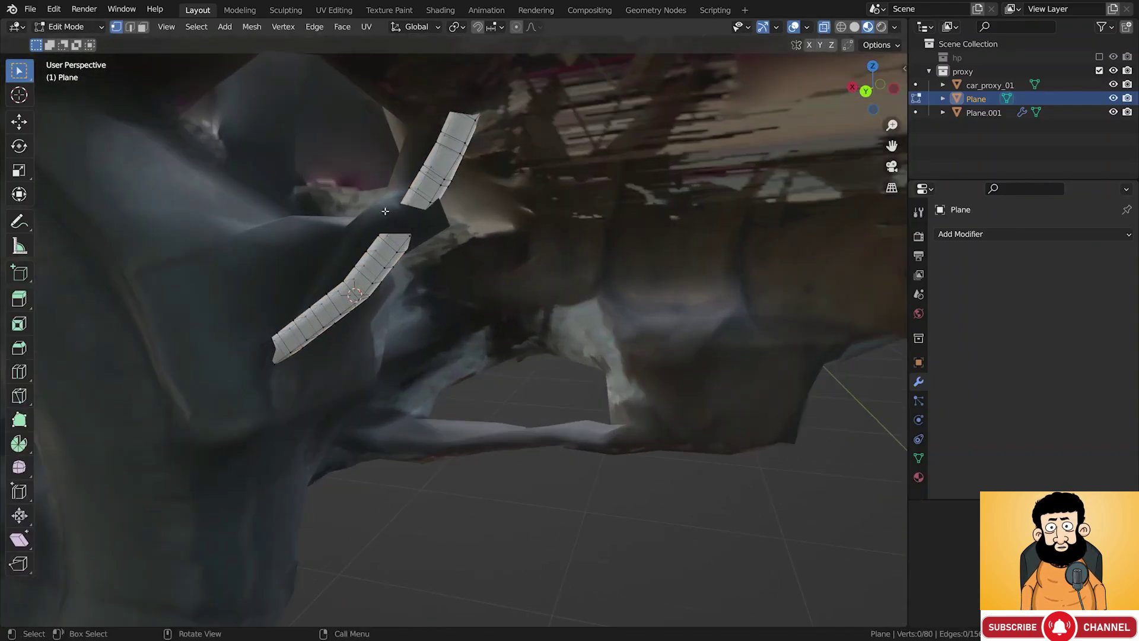
{"action": "scroll", "coordinate": [401, 244], "scroll_direction": "up", "scroll_amount": 1}
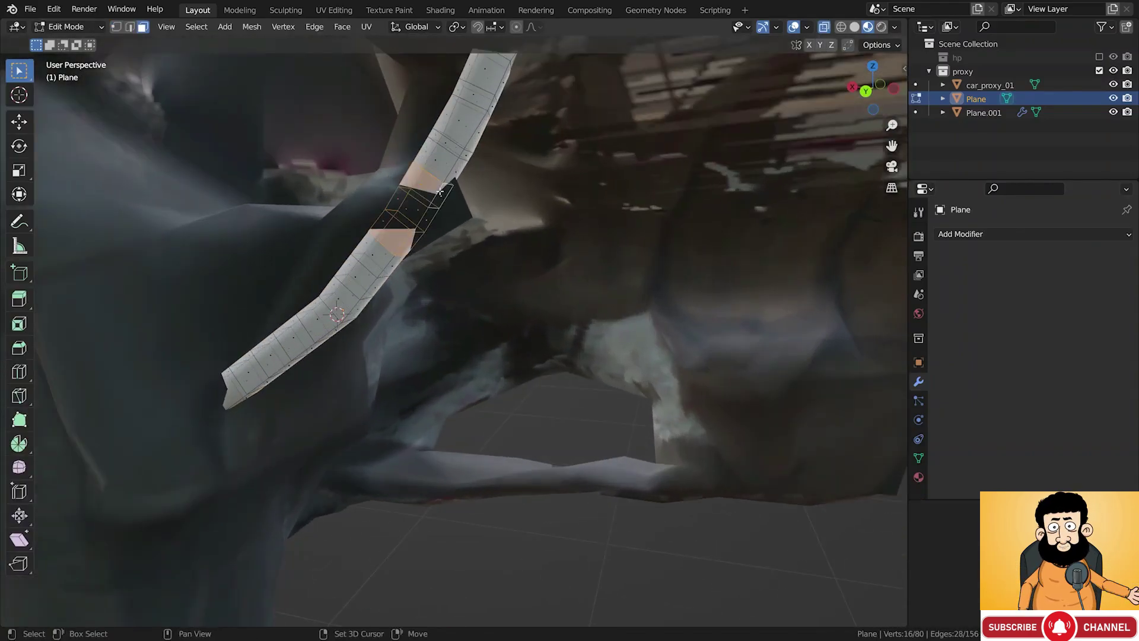
{"action": "scroll", "coordinate": [440, 191], "scroll_direction": "down", "scroll_amount": 2}
{"action": "key", "text": "e"}
{"action": "right_click", "coordinate": [440, 191]}
{"action": "key", "text": "alt+s"}
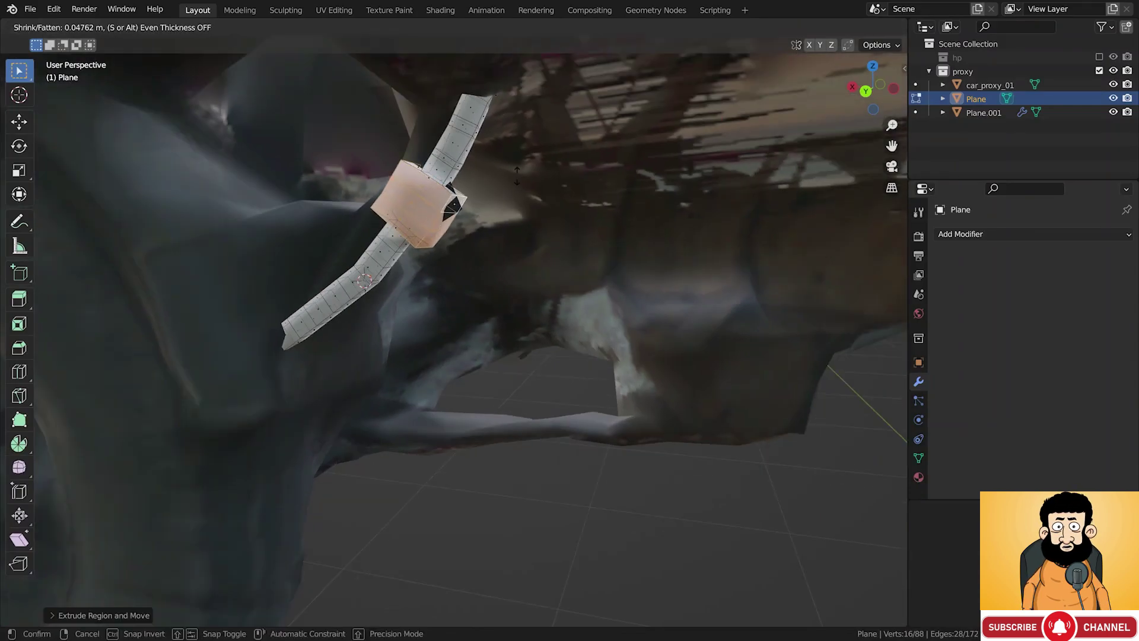
{"action": "left_click", "coordinate": [513, 178]}
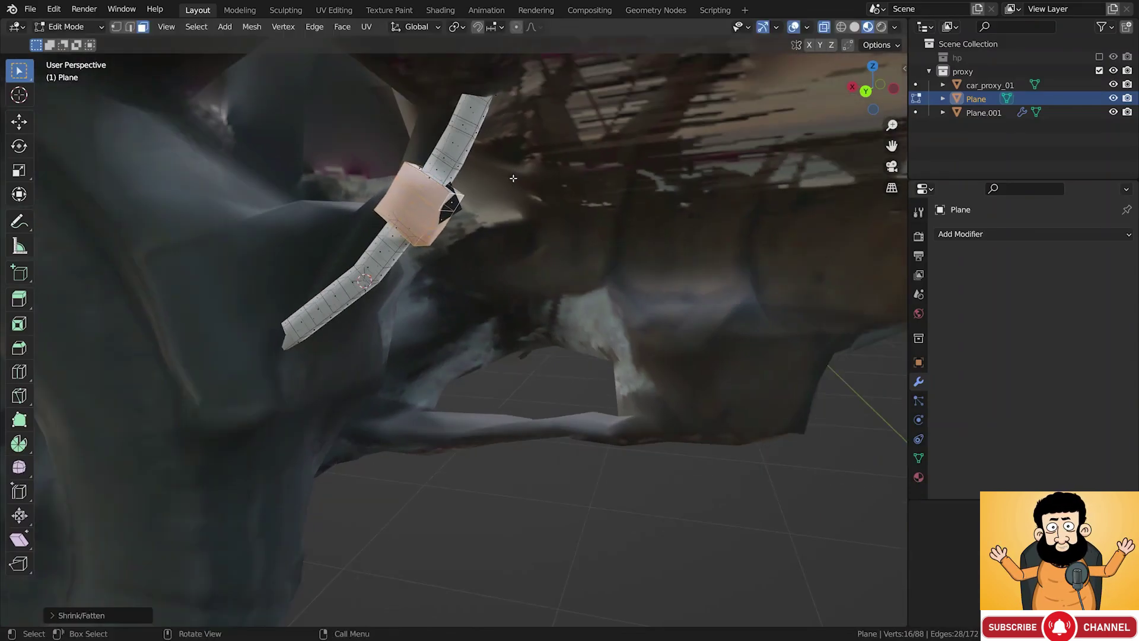
{"action": "key", "text": "s"}
{"action": "left_click", "coordinate": [509, 185]}
{"action": "key", "text": "Tab"}
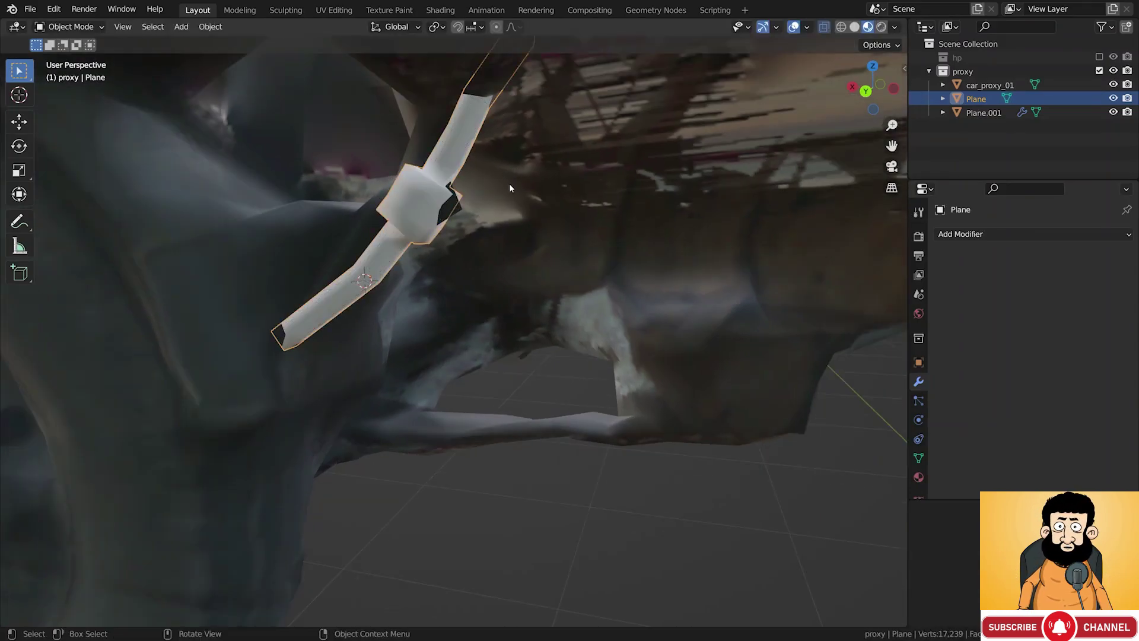
Reposition the collar faces on the strut beside the rear wheel and finish editing its mesh
{"action": "scroll", "coordinate": [509, 184], "scroll_direction": "down", "scroll_amount": 5}
{"action": "middle_click_drag", "start_coordinate": [507, 201], "coordinate": [522, 196]}
{"action": "key", "text": "g"}
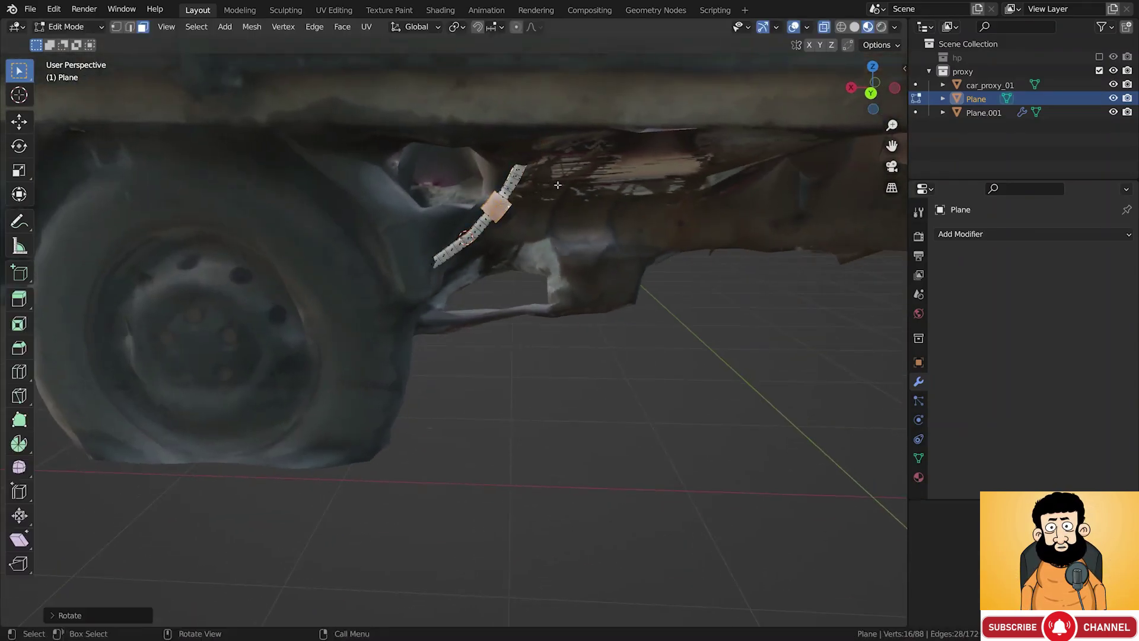
{"action": "left_click", "coordinate": [561, 184]}
{"action": "scroll", "coordinate": [425, 204], "scroll_direction": "down", "scroll_amount": 6}
{"action": "middle_click_drag", "start_coordinate": [424, 205], "coordinate": [398, 246]}
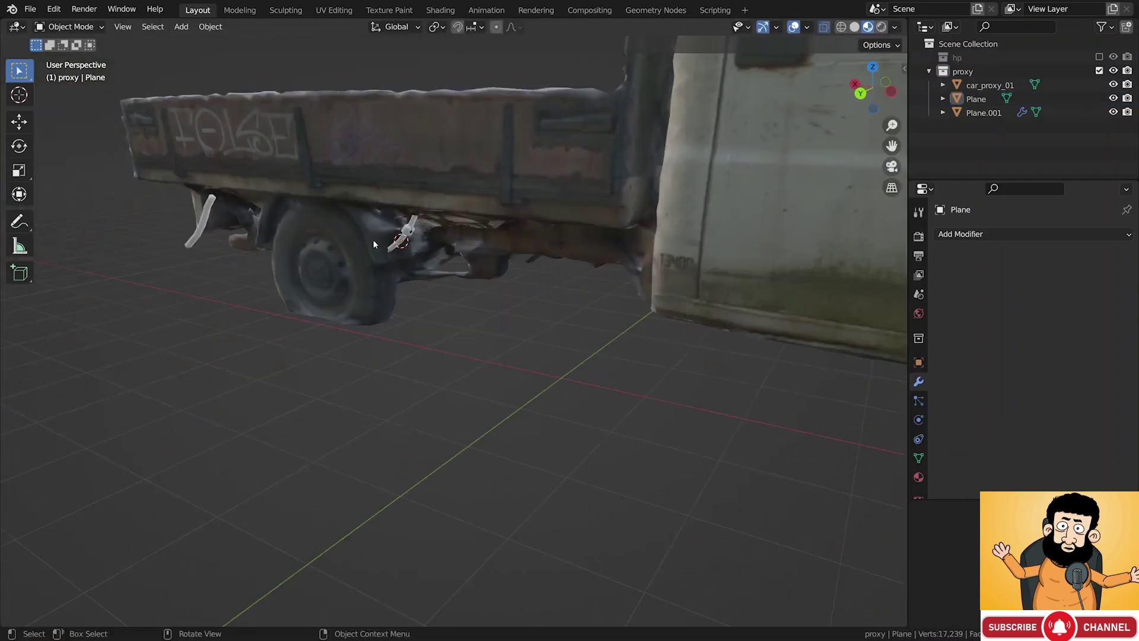
Duplicate the backup strut outside the truck and place the copy below the collared strut, in front of the rear wheel
{"action": "left_click", "coordinate": [202, 221]}
{"action": "key", "text": "shift+d"}
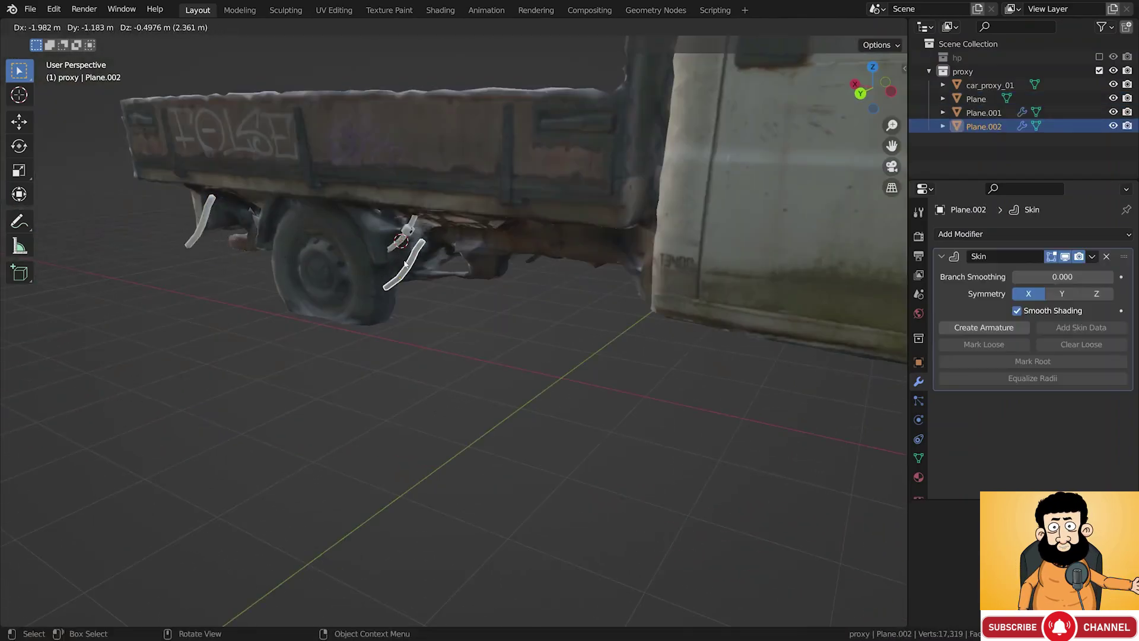
{"action": "scroll", "coordinate": [419, 276], "scroll_direction": "up", "scroll_amount": 3}
{"action": "left_click", "coordinate": [439, 267]}
{"action": "scroll", "coordinate": [462, 258], "scroll_direction": "up", "scroll_amount": 3}
Rotate the new strut to nearly horizontal, then adjust its height along Z and its size to fit the underbody
{"action": "key", "text": "r"}
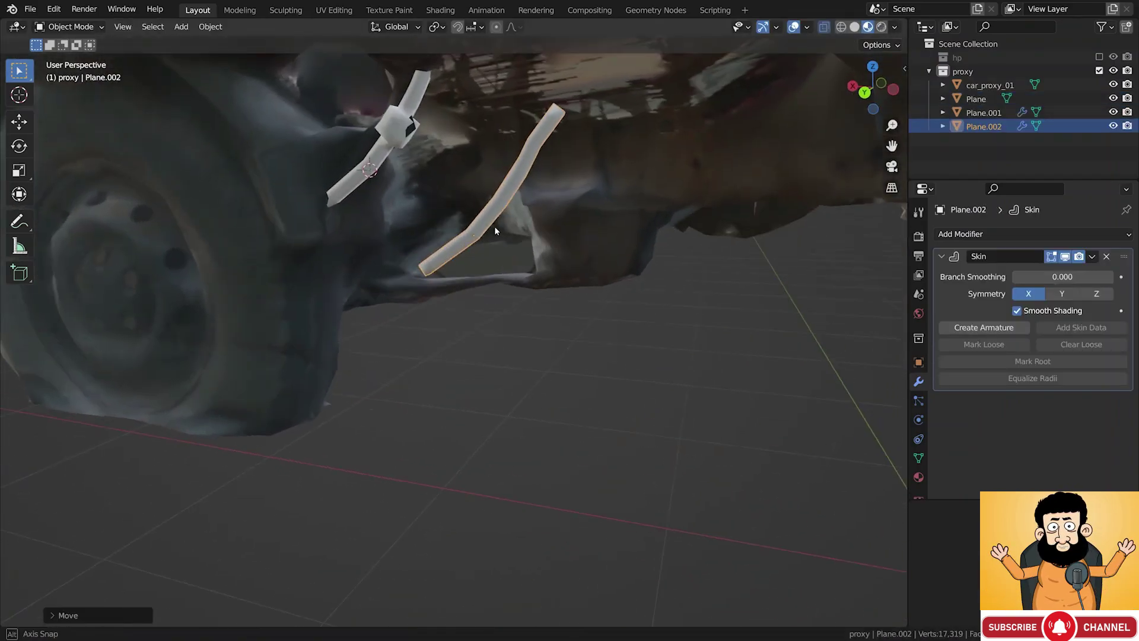
{"action": "left_click", "coordinate": [617, 261]}
{"action": "key", "text": "g"}
{"action": "key", "text": "z"}
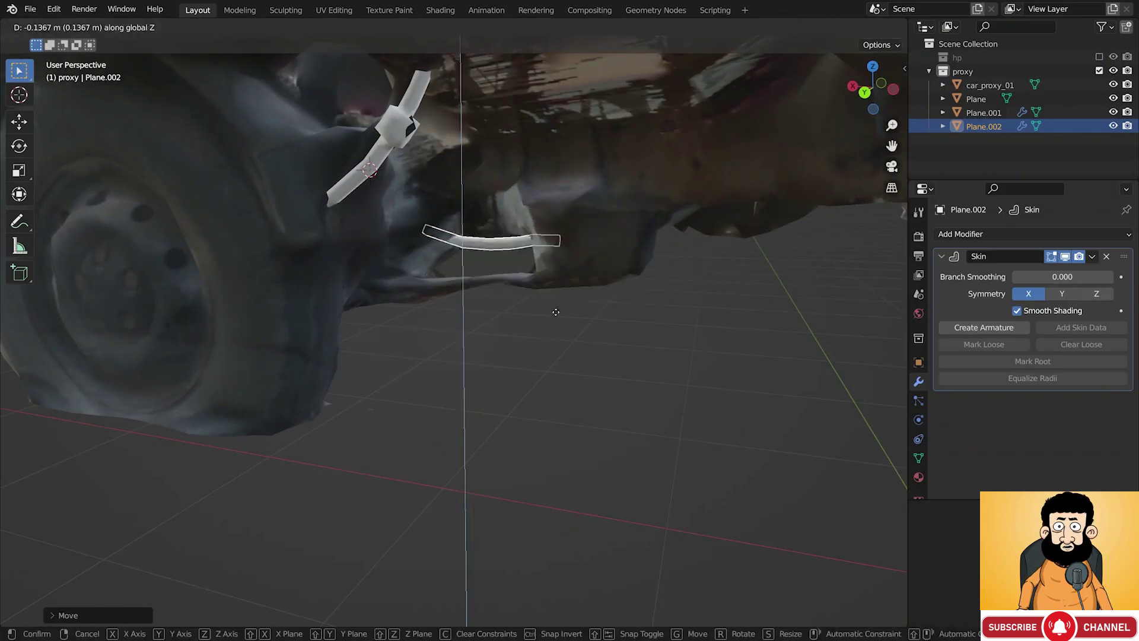
{"action": "left_click", "coordinate": [553, 347]}
{"action": "middle_click_drag", "start_coordinate": [554, 347], "coordinate": [536, 335]}
{"action": "key", "text": "g"}
{"action": "key", "text": "z"}
{"action": "left_click", "coordinate": [537, 297]}
{"action": "middle_click_drag", "start_coordinate": [537, 297], "coordinate": [556, 276]}
{"action": "key", "text": "s"}
{"action": "left_click", "coordinate": [567, 294]}
Duplicate the horizontal strut just above itself and reduce the skin thickness of all the copy's vertices
{"action": "key", "text": "shift+d"}
{"action": "left_click", "coordinate": [560, 271]}
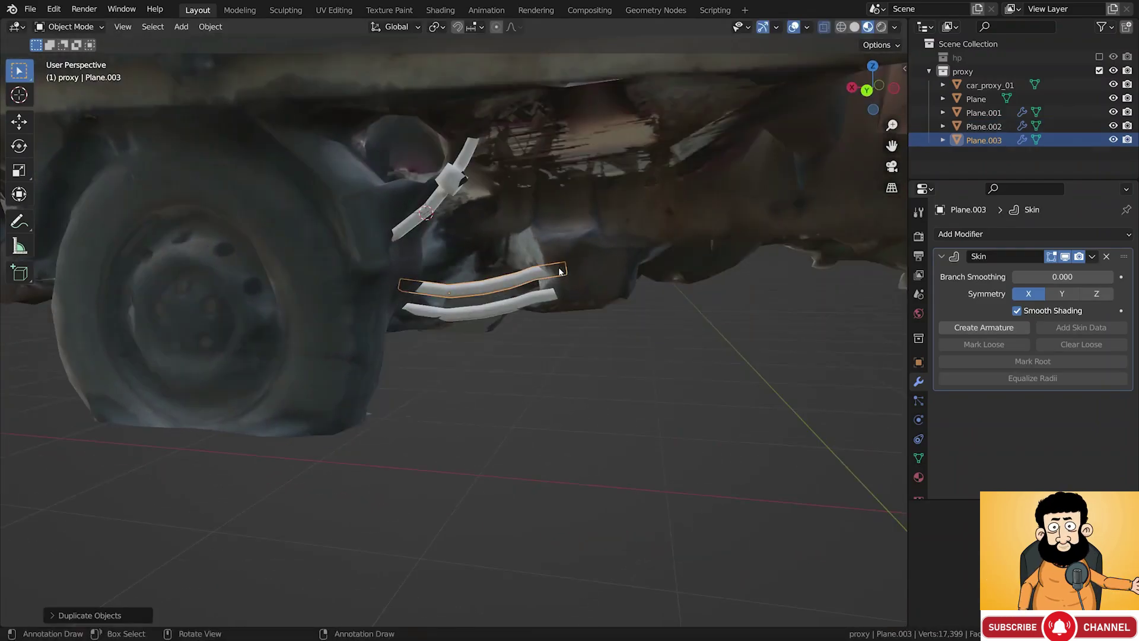
{"action": "key", "text": "Tab"}
{"action": "left_click_drag", "start_coordinate": [646, 190], "coordinate": [346, 351]}
{"action": "left_click_drag", "start_coordinate": [651, 186], "coordinate": [317, 322]}
{"action": "key", "text": "ctrl+a"}
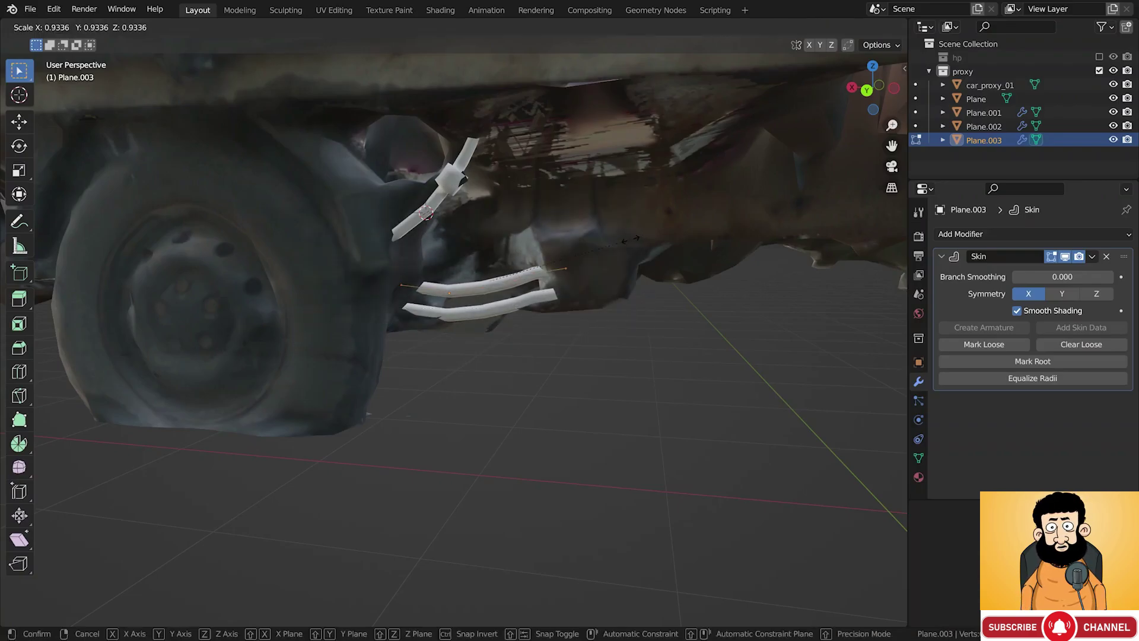
{"action": "left_click", "coordinate": [579, 274]}
{"action": "key", "text": "Tab"}
Duplicate both horizontal struts together and place the copies horizontally across on the truck's opposite side, in front of that rear wheel
{"action": "scroll", "coordinate": [534, 297], "scroll_direction": "down", "scroll_amount": 5}
{"action": "left_click", "coordinate": [474, 324], "text": "shift"}
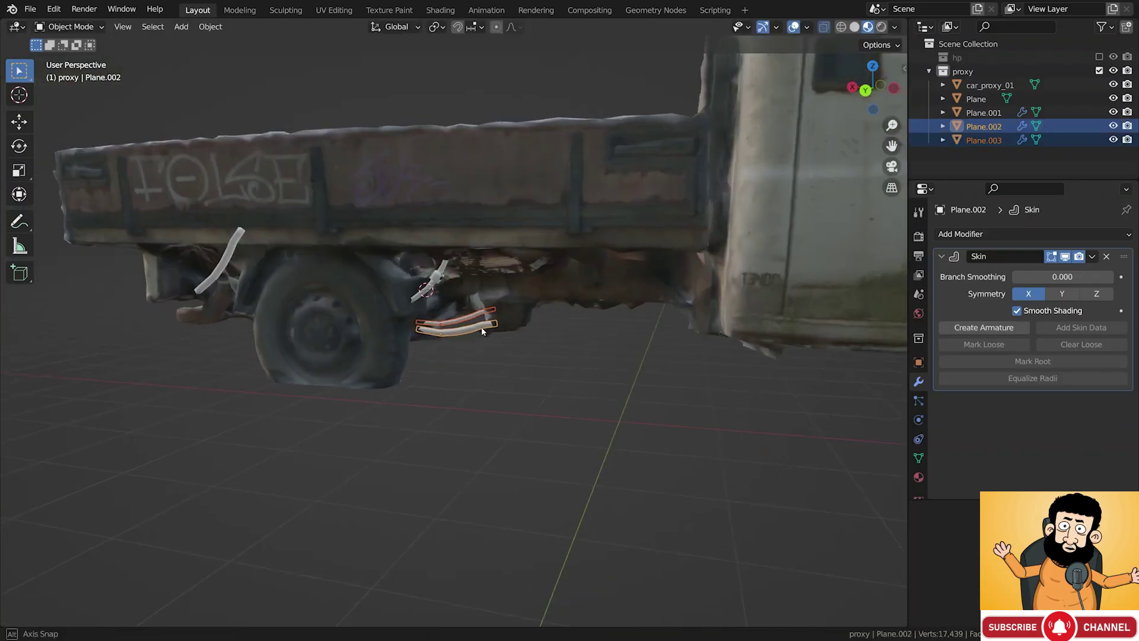
{"action": "scroll", "coordinate": [463, 326], "scroll_direction": "up", "scroll_amount": 3}
{"action": "middle_click_drag", "start_coordinate": [436, 323], "coordinate": [296, 333]}
{"action": "key", "text": "shift+d"}
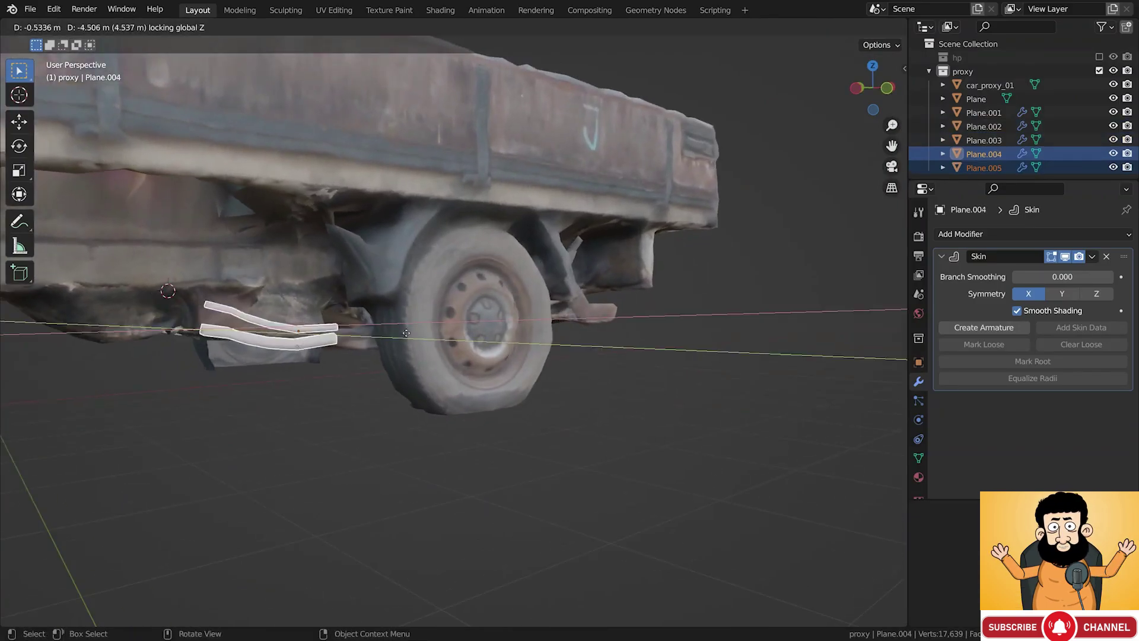
{"action": "left_click", "coordinate": [437, 325]}
{"action": "middle_click_drag", "start_coordinate": [436, 325], "coordinate": [317, 354]}
{"action": "key", "text": "g"}
{"action": "key", "text": "shift+z"}
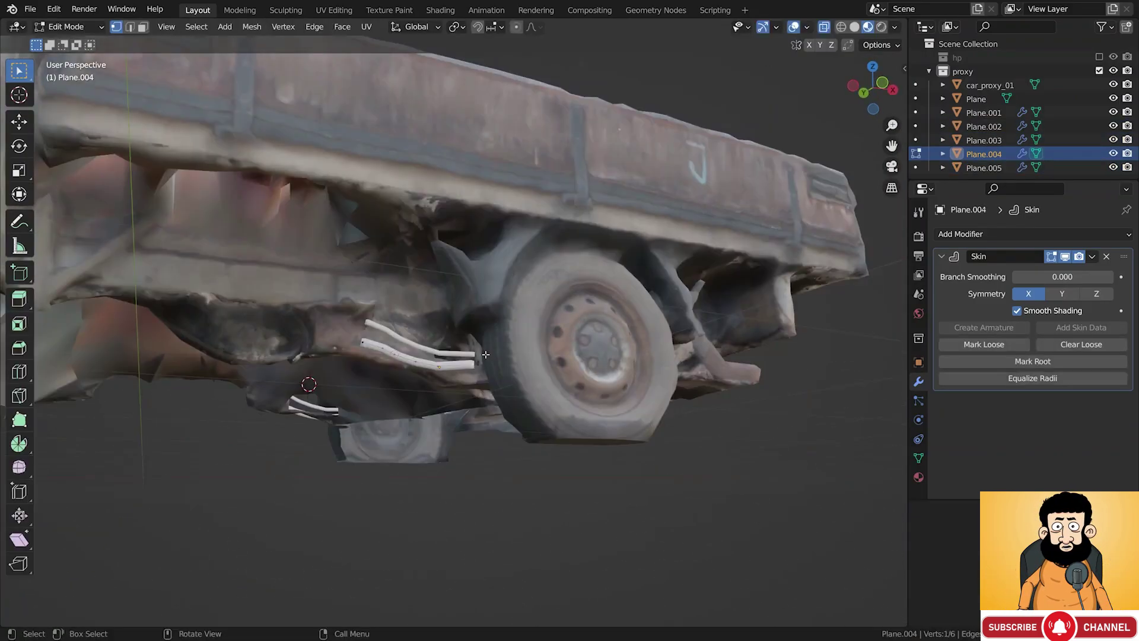
Extend the thicker copied strut with extruded segments that bend under the chassis and adjust its vertex placement
{"action": "key", "text": "e"}
{"action": "left_click", "coordinate": [510, 356]}
{"action": "middle_click_drag", "start_coordinate": [509, 356], "coordinate": [451, 351]}
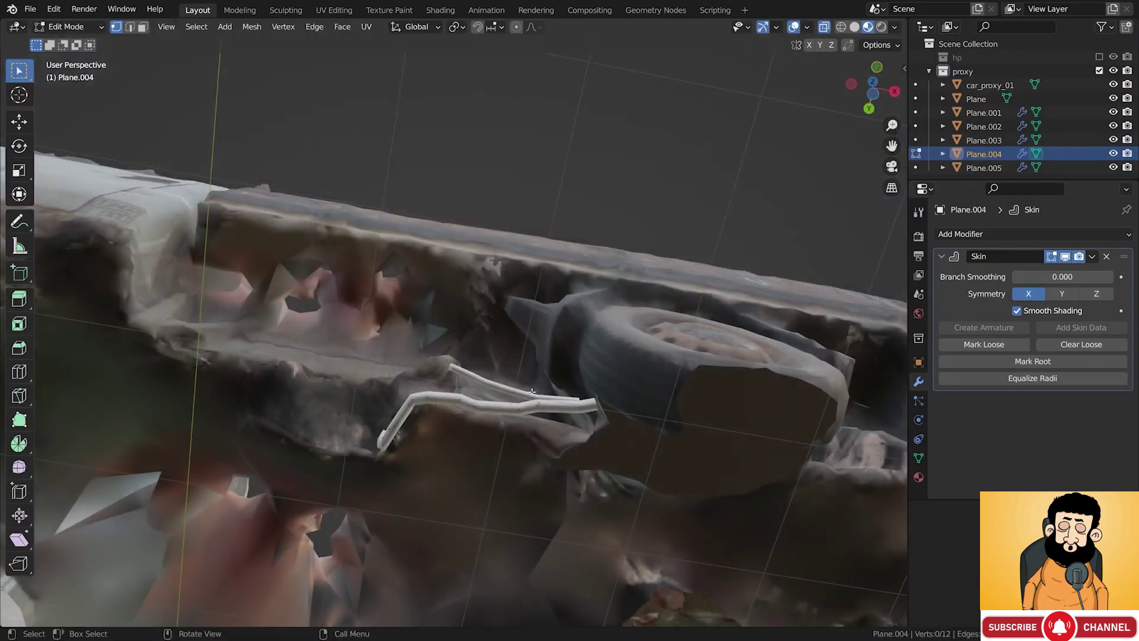
{"action": "key", "text": "g"}
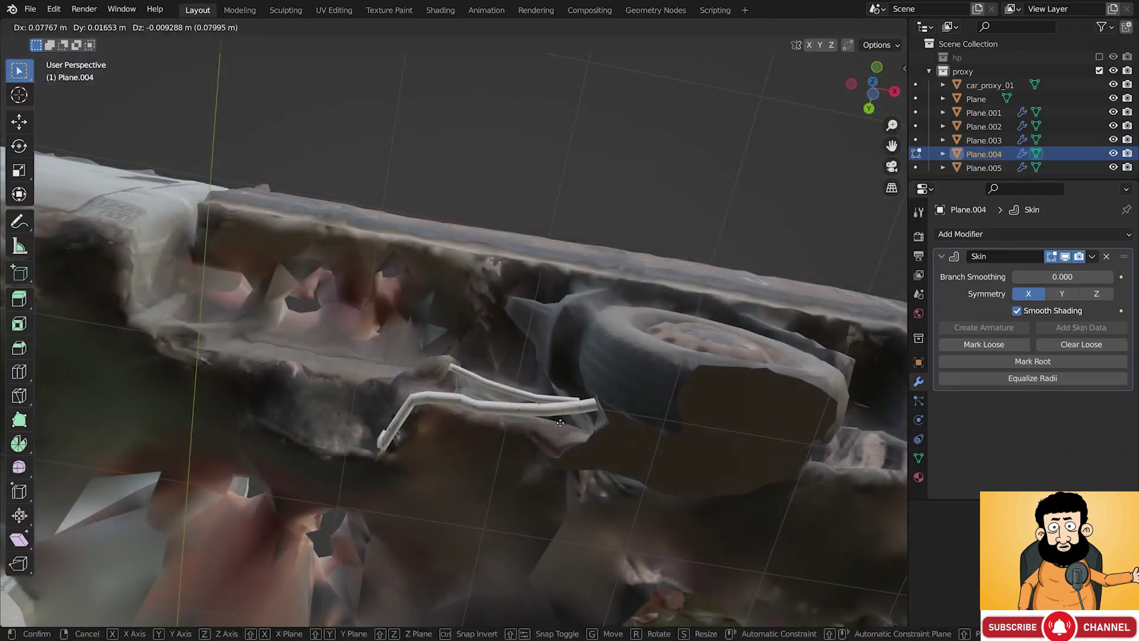
{"action": "left_click", "coordinate": [570, 426]}
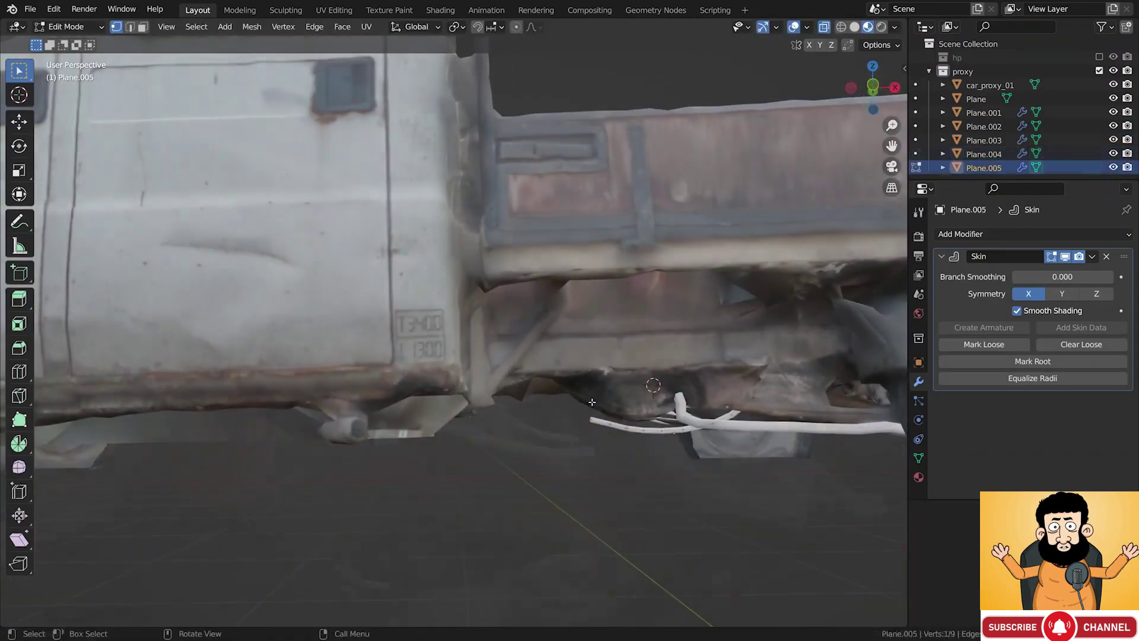
Extrude the thinner copied strut's front end in successive segments curving up toward the back of the cab
{"action": "key", "text": "e"}
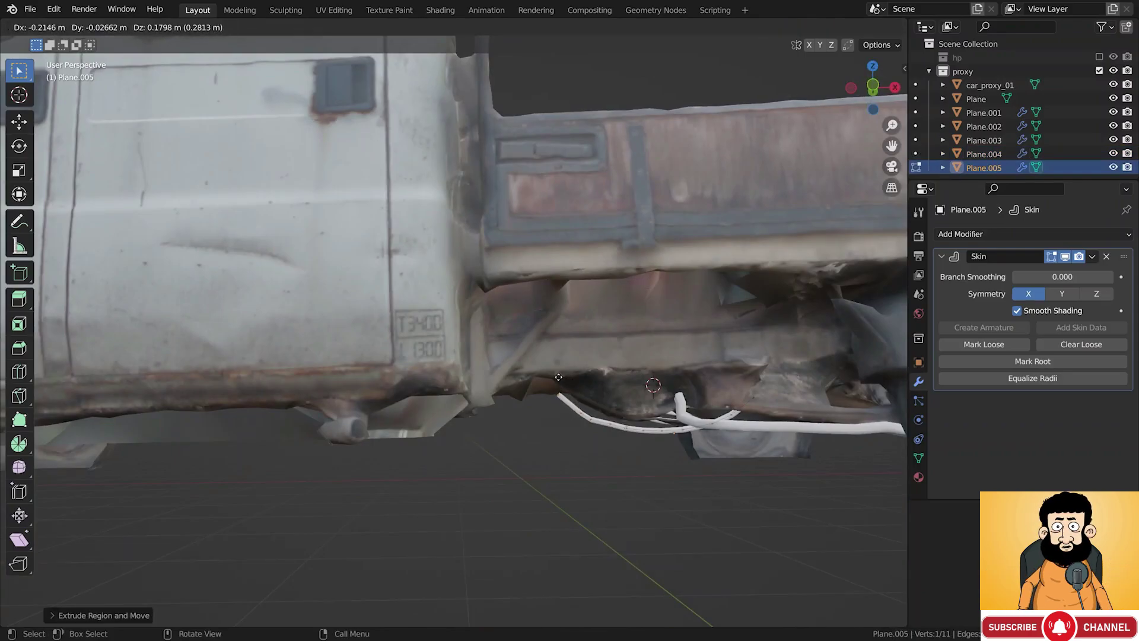
{"action": "left_click", "coordinate": [562, 387]}
{"action": "key", "text": "e"}
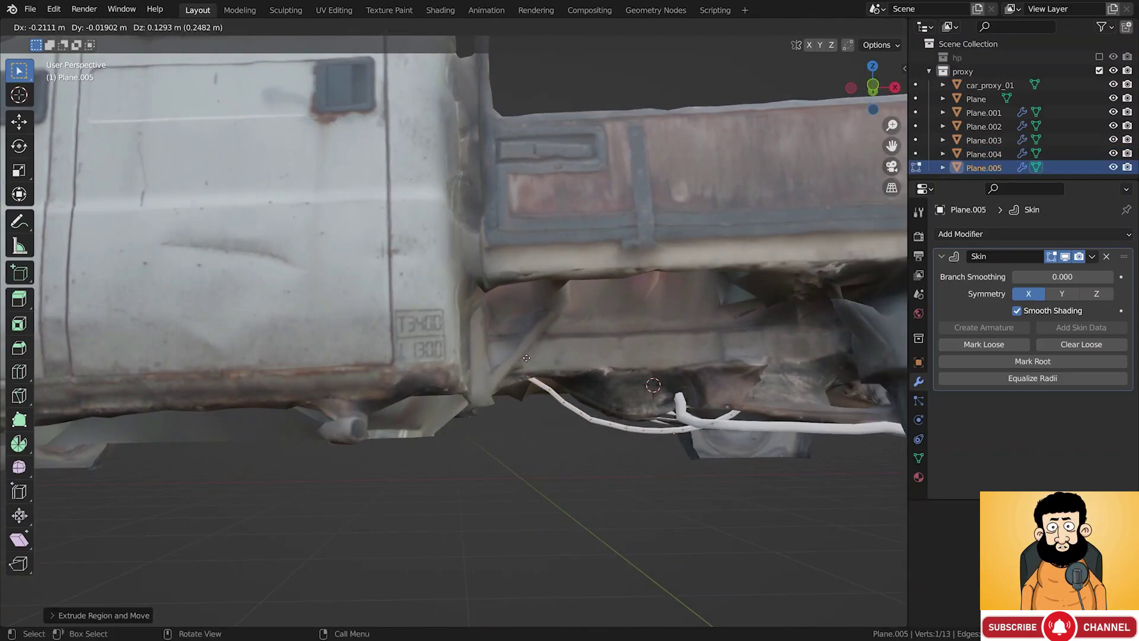
{"action": "left_click", "coordinate": [526, 358]}
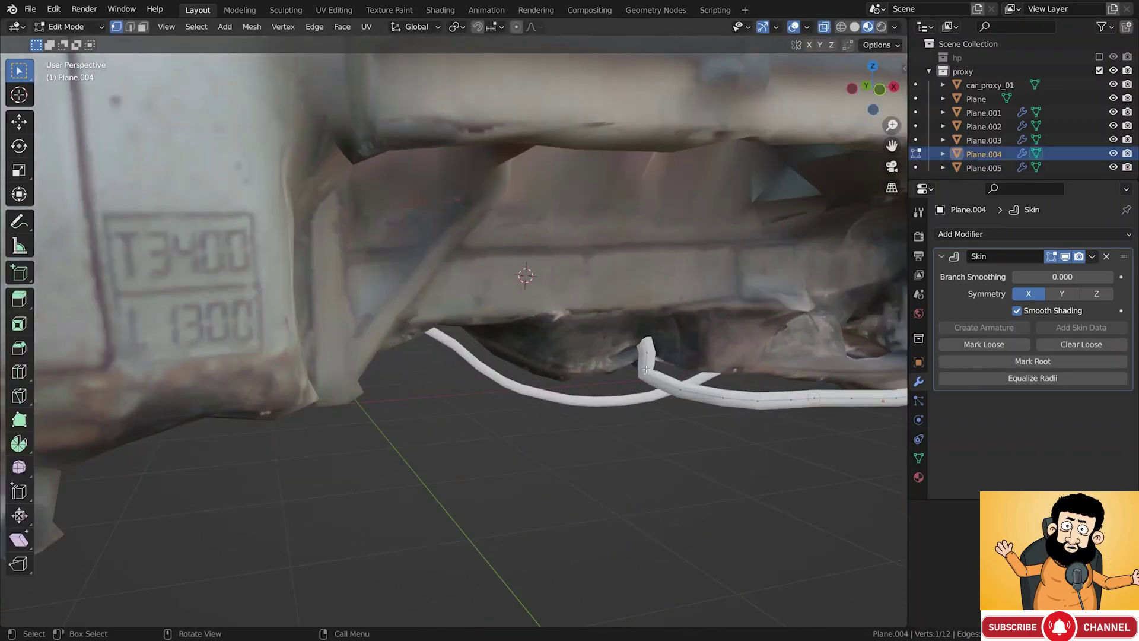
{"action": "key", "text": "Tab"}
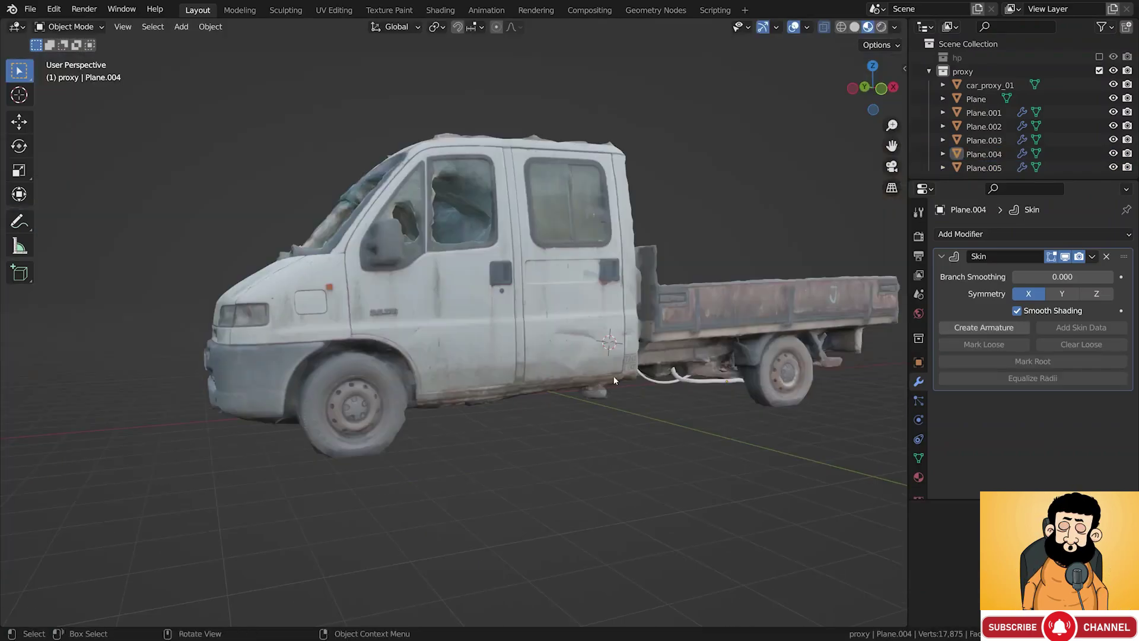
Add a cylinder mesh at the stub below the cab and set its vertices to 8
{"action": "scroll", "coordinate": [614, 380], "scroll_direction": "up", "scroll_amount": 6}
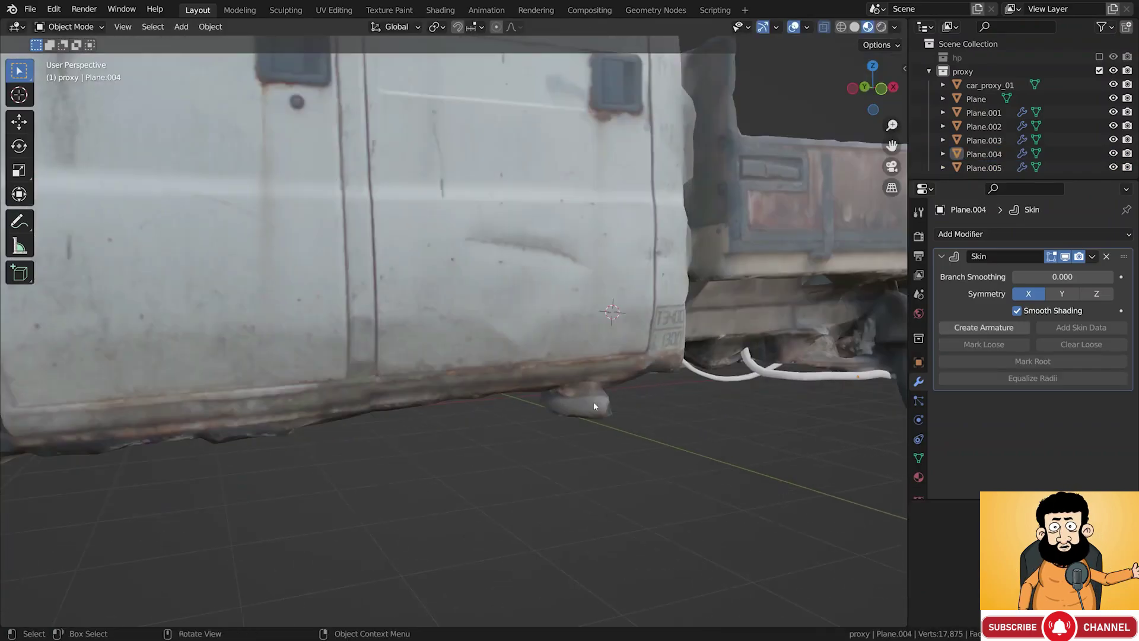
{"action": "key", "text": "shift+a"}
{"action": "mouse_move", "coordinate": [598, 369]}
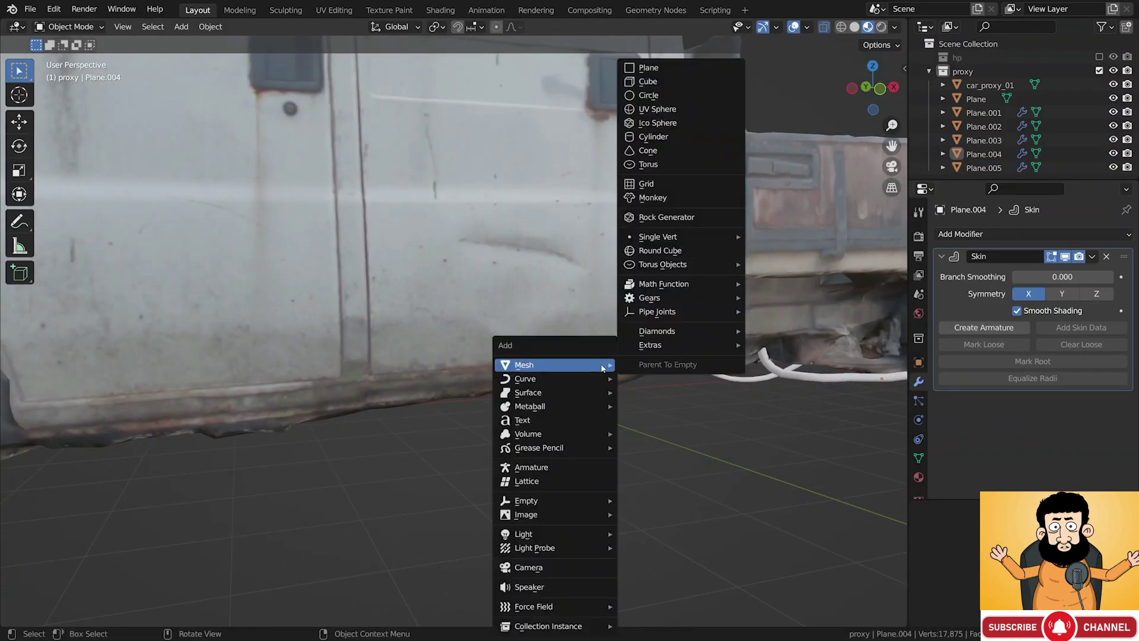
{"action": "left_click", "coordinate": [665, 143]}
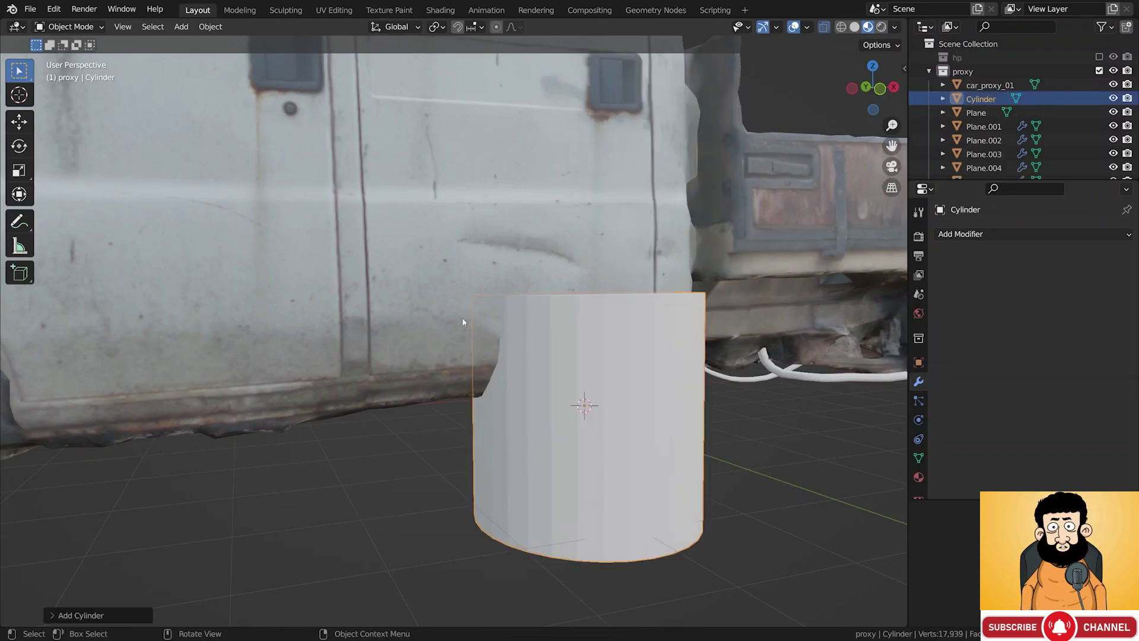
{"action": "left_click", "coordinate": [88, 615]}
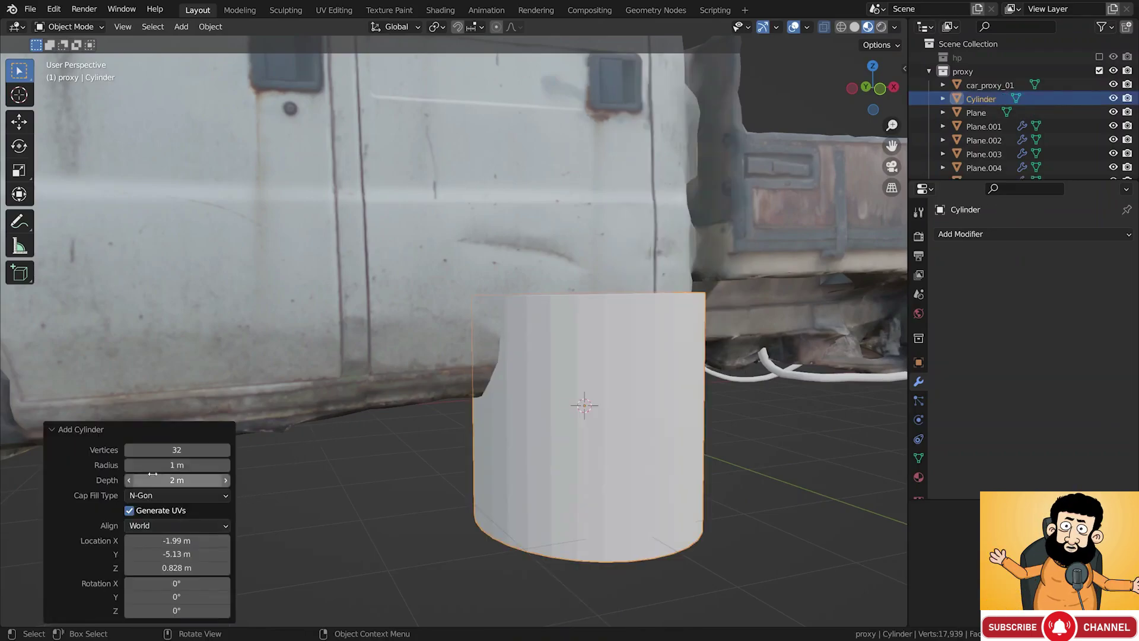
{"action": "left_click_drag", "start_coordinate": [154, 450], "coordinate": [207, 461]}
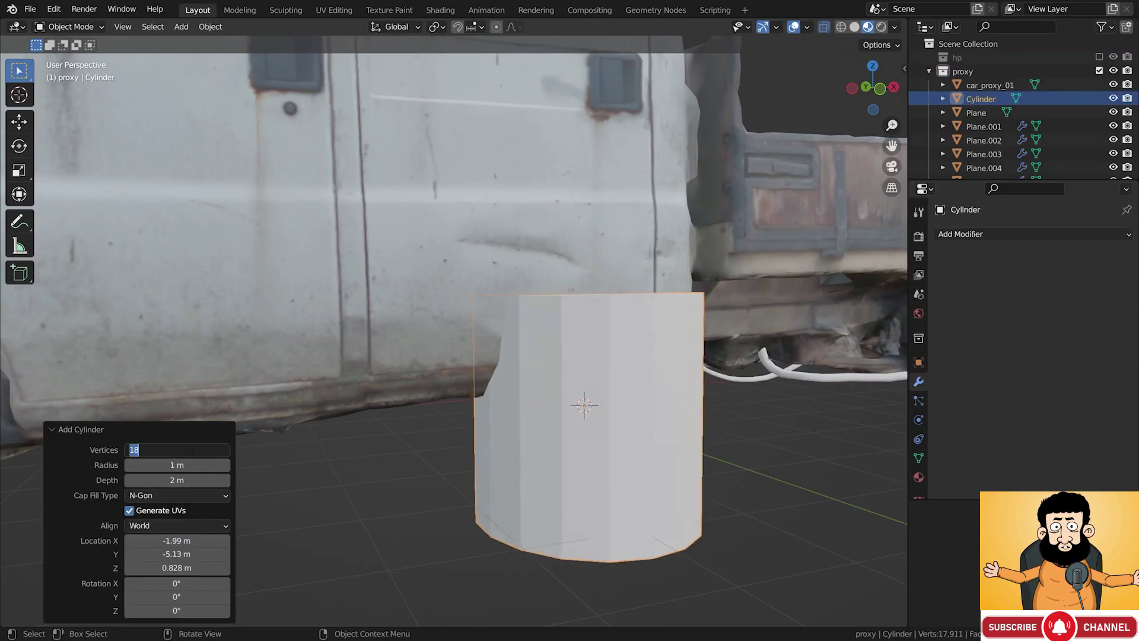
{"action": "type", "text": "8"}
{"action": "key", "text": "Return"}
{"action": "left_click", "coordinate": [607, 412]}
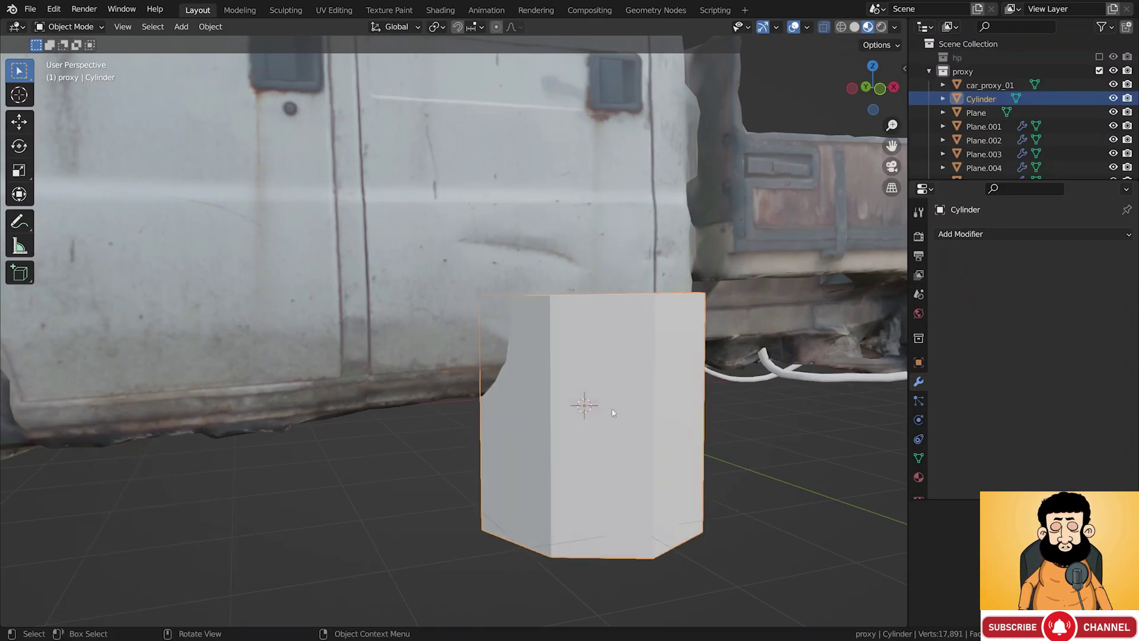
Scale the cylinder down to the stub's thickness and resize it along its local Z axis
{"action": "key", "text": "s"}
{"action": "left_click", "coordinate": [618, 386]}
{"action": "scroll", "coordinate": [620, 386], "scroll_direction": "up", "scroll_amount": 3}
{"action": "key", "text": "s"}
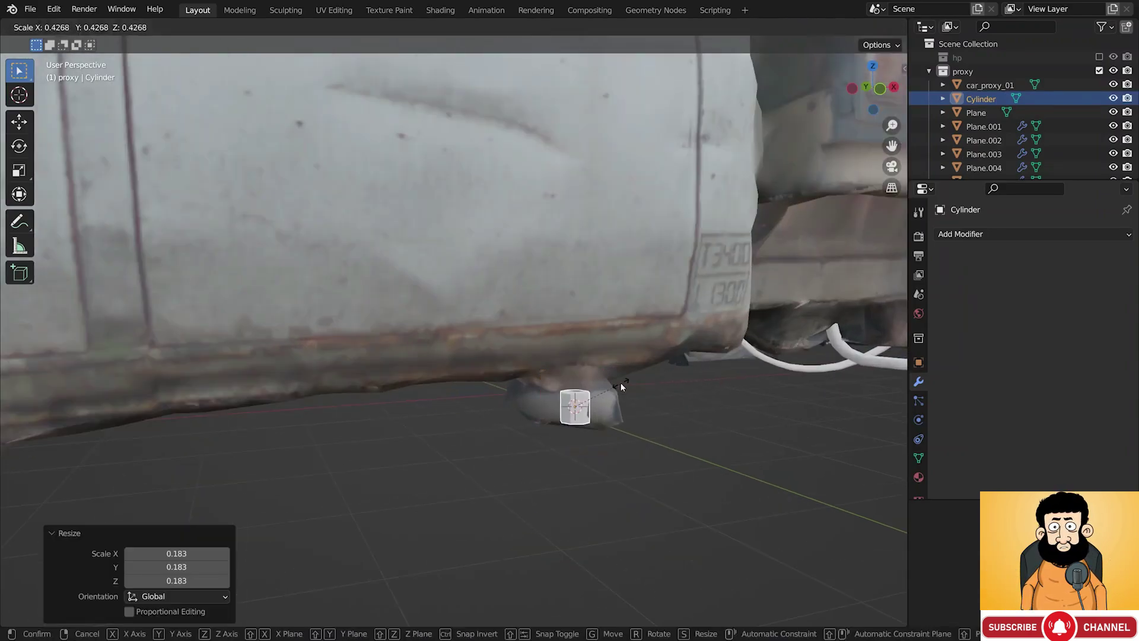
{"action": "left_click", "coordinate": [640, 446]}
{"action": "key", "text": "s"}
{"action": "key", "text": "z"}
{"action": "key", "text": "z"}
{"action": "left_click", "coordinate": [790, 415]}
Rotate the cylinder by -33.7° around the global Z axis and move it onto the scanned stub under the cab
{"action": "middle_click_drag", "start_coordinate": [593, 398], "coordinate": [525, 405]}
{"action": "key", "text": "r"}
{"action": "key", "text": "z"}
{"action": "left_click", "coordinate": [639, 395]}
{"action": "key", "text": "g"}
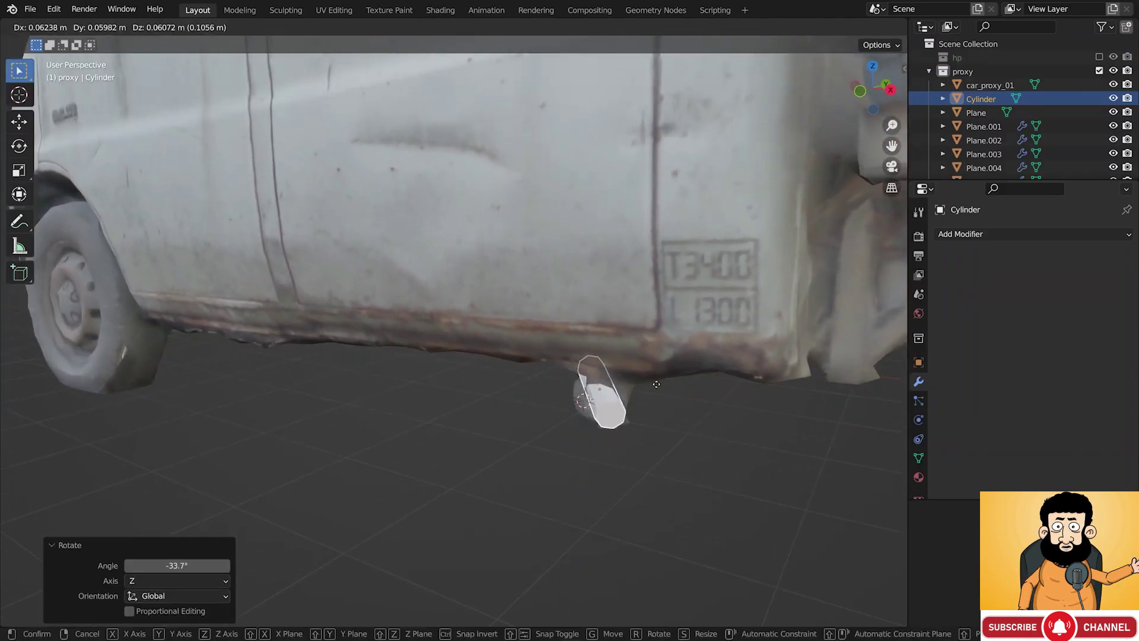
Extrude the cylinder's outer end face by about 0.055 m and inset the new face
{"action": "left_click", "coordinate": [418, 481]}
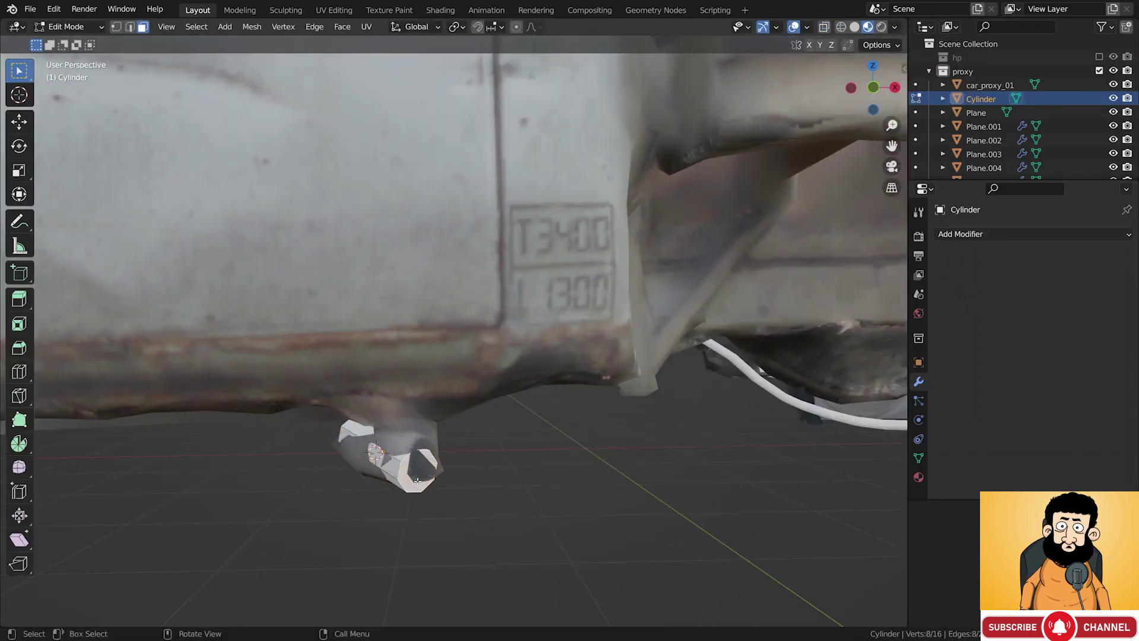
{"action": "key", "text": "e"}
{"action": "left_click", "coordinate": [466, 455]}
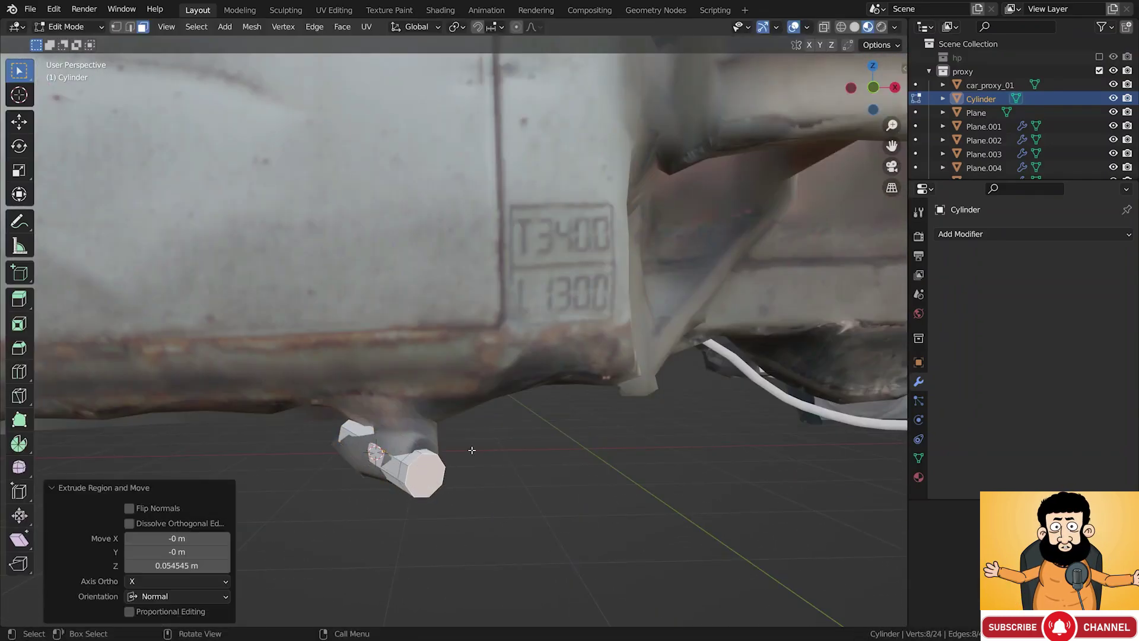
{"action": "key", "text": "i"}
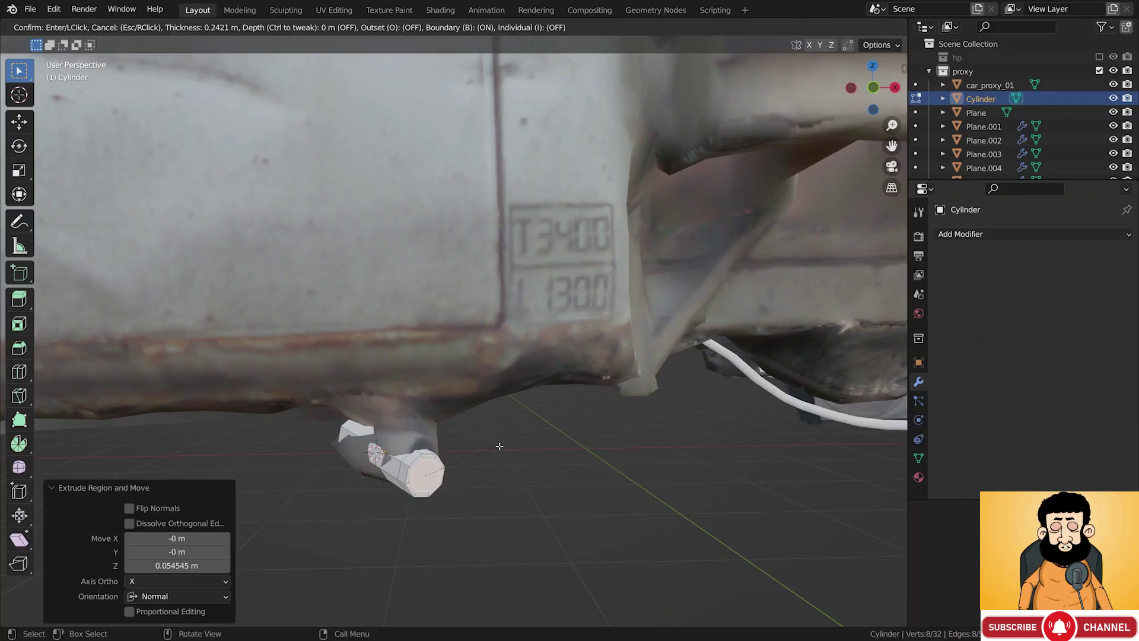
{"action": "left_click", "coordinate": [453, 468]}
Extrude the inset end face by about 0.03 m, rescale it and finish editing the cylinder
{"action": "scroll", "coordinate": [451, 470], "scroll_direction": "up", "scroll_amount": 2}
{"action": "key", "text": "e"}
{"action": "left_click", "coordinate": [456, 472]}
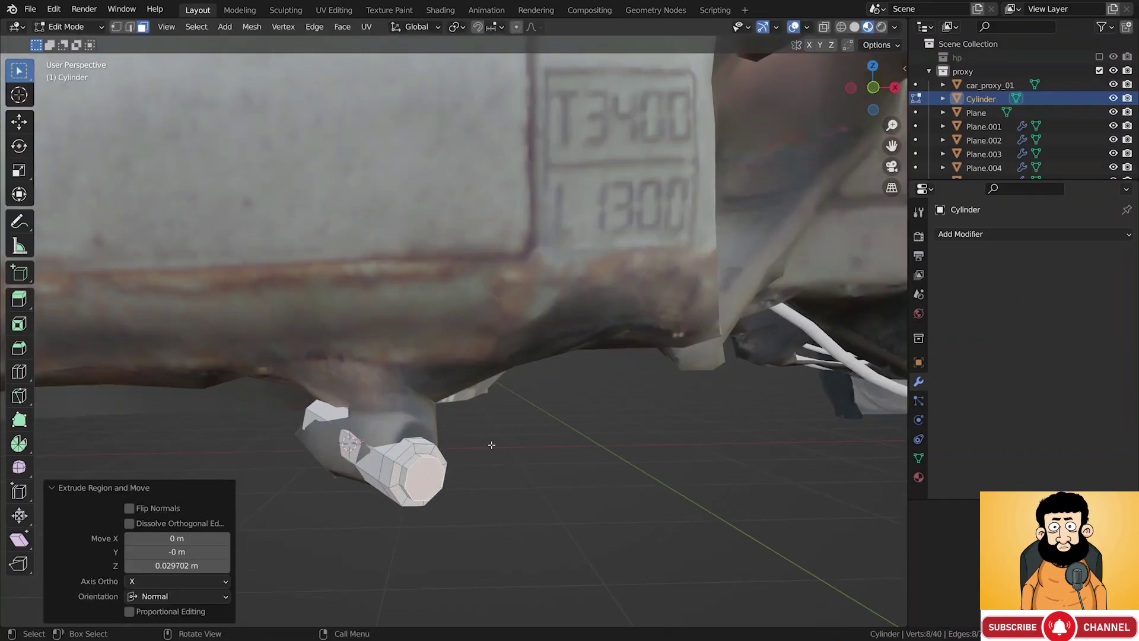
{"action": "key", "text": "s"}
{"action": "left_click", "coordinate": [469, 457]}
{"action": "scroll", "coordinate": [465, 458], "scroll_direction": "down", "scroll_amount": 3}
{"action": "middle_click_drag", "start_coordinate": [465, 458], "coordinate": [535, 458]}
{"action": "key", "text": "g"}
{"action": "key", "text": "z"}
{"action": "key", "text": "Escape"}
{"action": "key", "text": "Tab"}
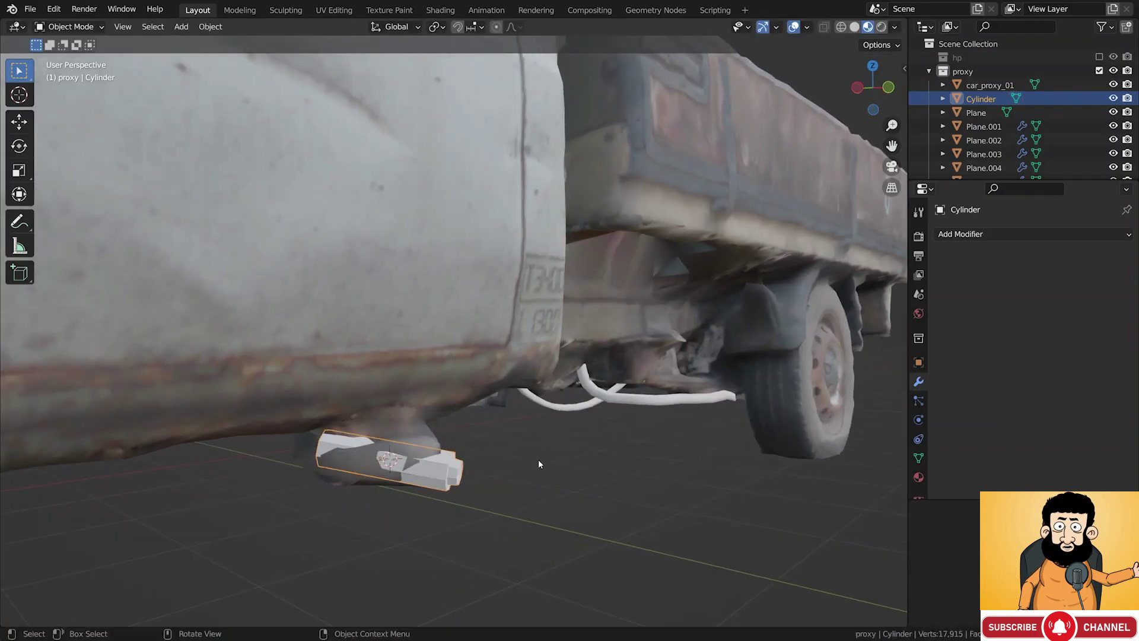
Apply smooth shading to the cylinder under the cab and rescale the whole object
{"action": "right_click", "coordinate": [539, 459]}
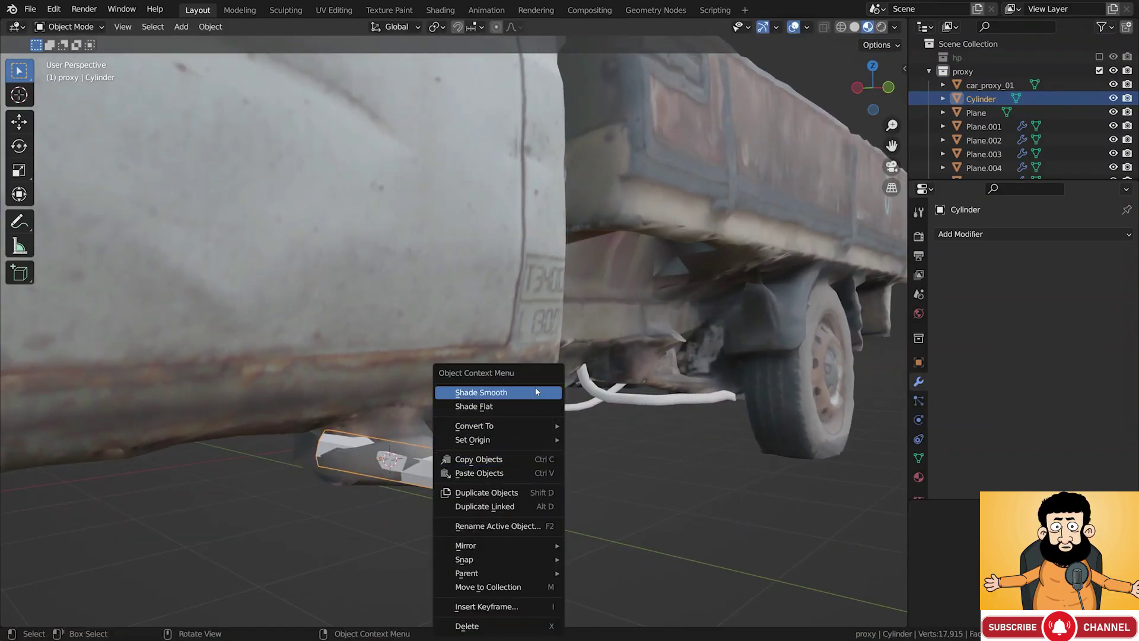
{"action": "left_click", "coordinate": [536, 392]}
{"action": "middle_click_drag", "start_coordinate": [419, 411], "coordinate": [360, 417]}
{"action": "key", "text": "s"}
{"action": "left_click", "coordinate": [445, 427]}
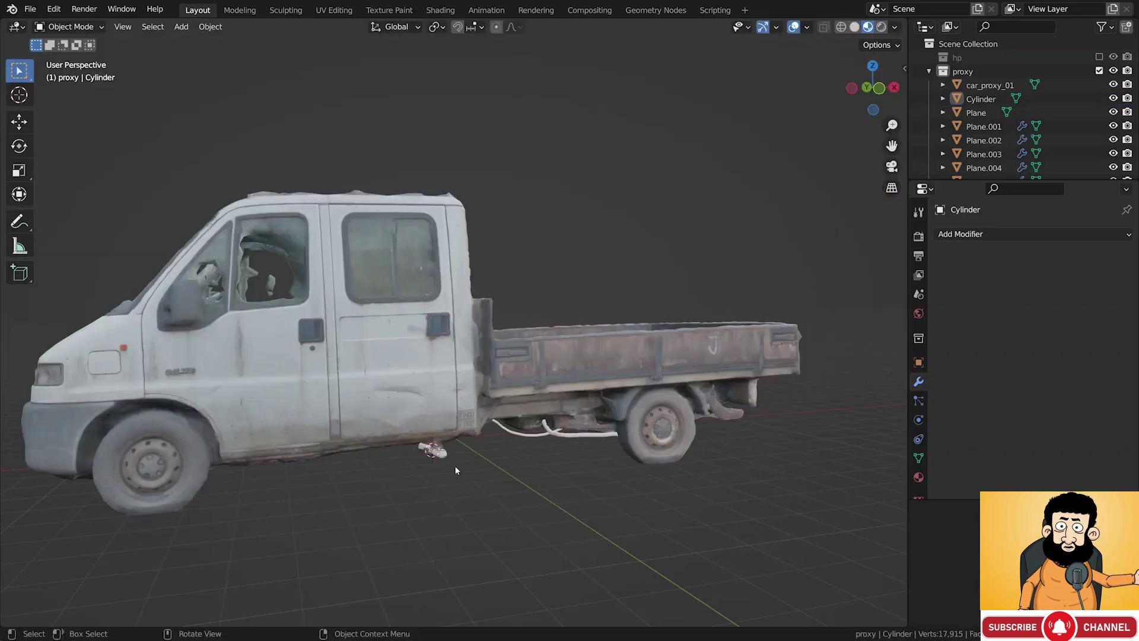
Add a second eight-sided cylinder at the hub of the front wheel
{"action": "middle_click_drag", "start_coordinate": [455, 465], "coordinate": [372, 426]}
{"action": "scroll", "coordinate": [236, 463], "scroll_direction": "up", "scroll_amount": 4}
{"action": "middle_click_drag", "start_coordinate": [236, 463], "coordinate": [379, 425]}
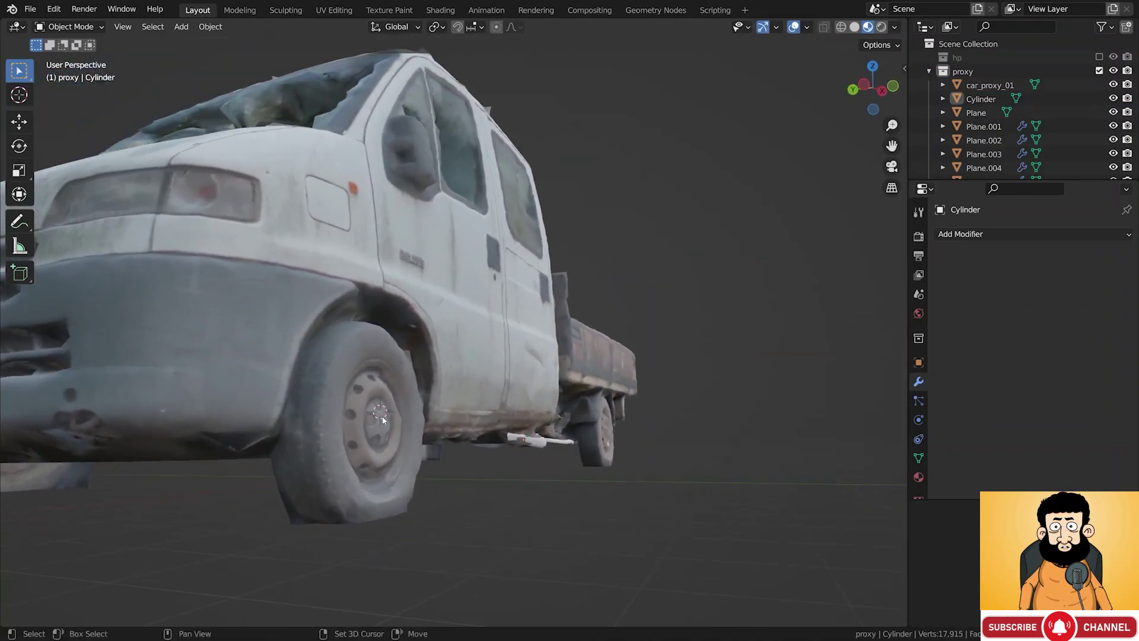
{"action": "key", "text": "shift+a"}
{"action": "mouse_move", "coordinate": [451, 297]}
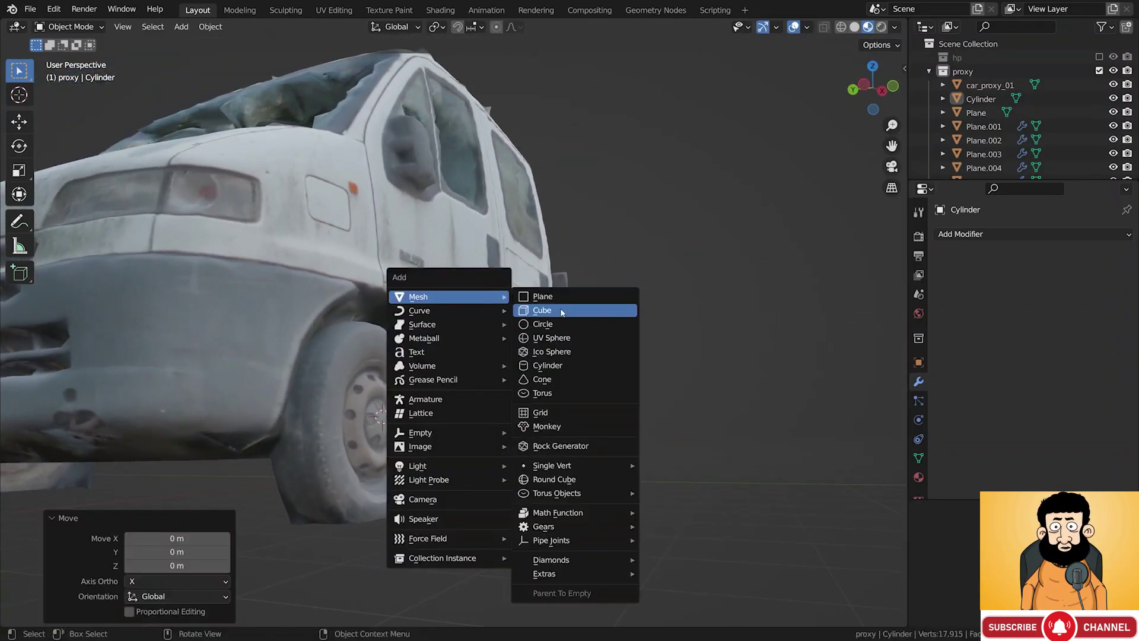
{"action": "left_click", "coordinate": [569, 365]}
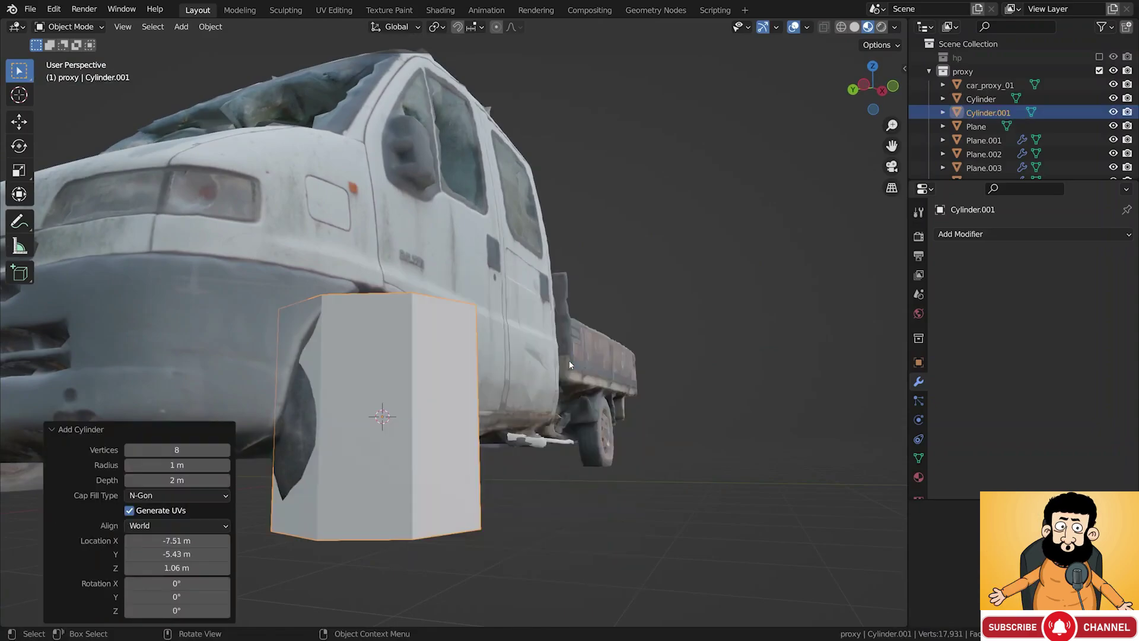
Set the new wheel cylinder's vertex count to 24
{"action": "left_click", "coordinate": [188, 450]}
{"action": "type", "text": "24"}
{"action": "key", "text": "Return"}
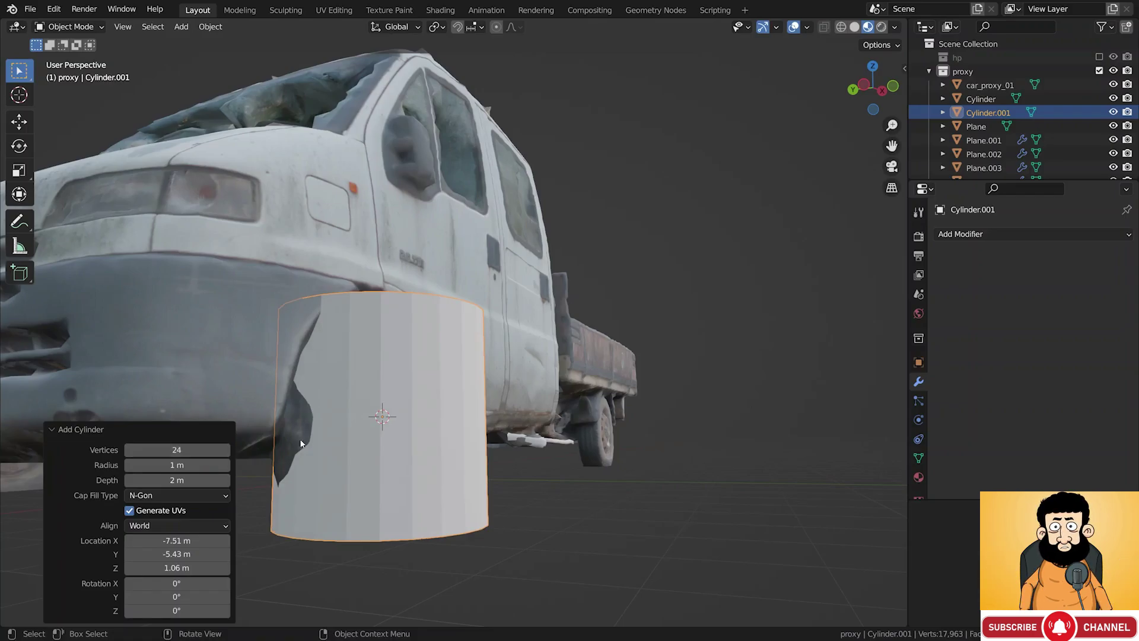
{"action": "left_click", "coordinate": [465, 396]}
{"action": "left_click", "coordinate": [465, 378]}
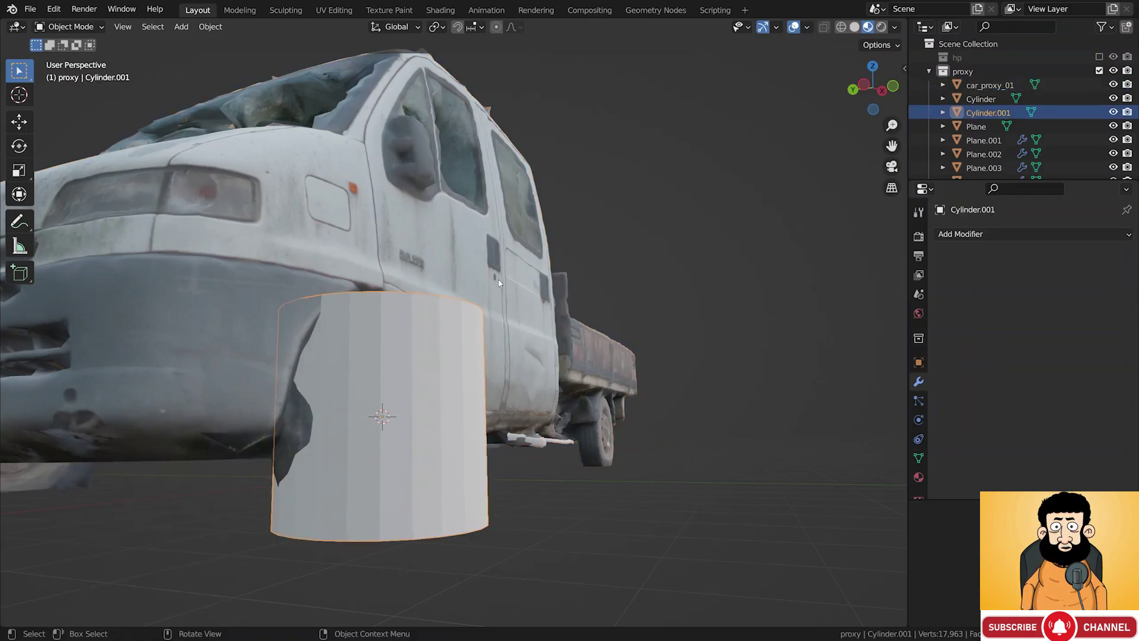
Rotate the cylinder 90° about the X axis so its flat end faces outward like the wheel
{"action": "key", "text": "r"}
{"action": "key", "text": "x"}
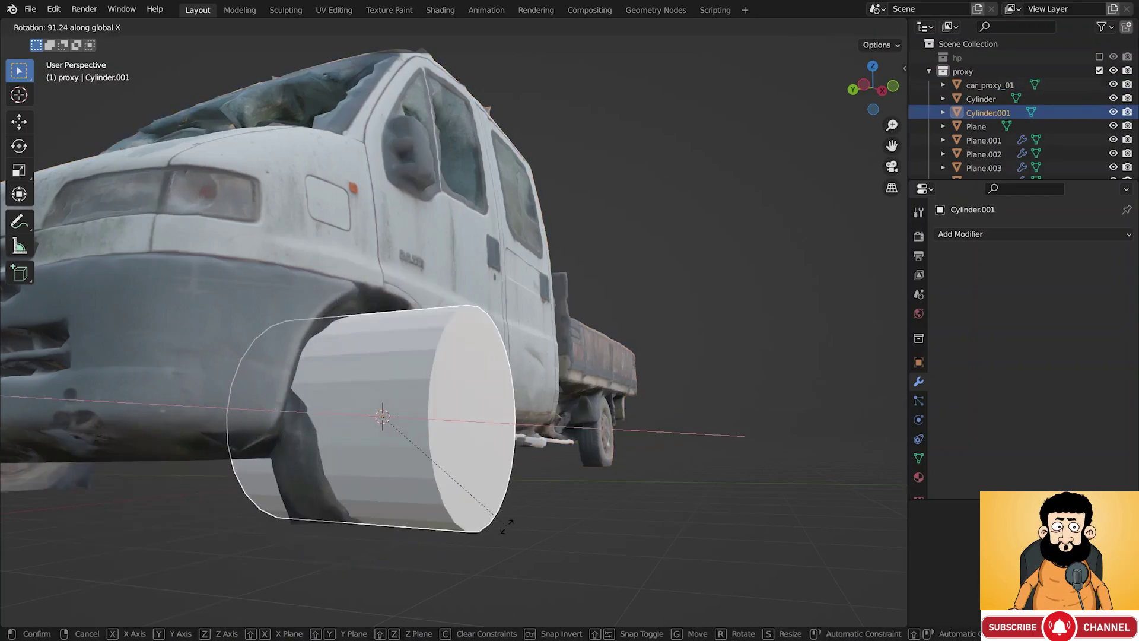
{"action": "type", "text": "90"}
{"action": "key", "text": "Return"}
{"action": "middle_click_drag", "start_coordinate": [547, 366], "coordinate": [504, 385]}
Flatten the cylinder along its local Z axis to about the tyre's width and move it onto the front wheel
{"action": "key", "text": "s"}
{"action": "key", "text": "z"}
{"action": "key", "text": "z"}
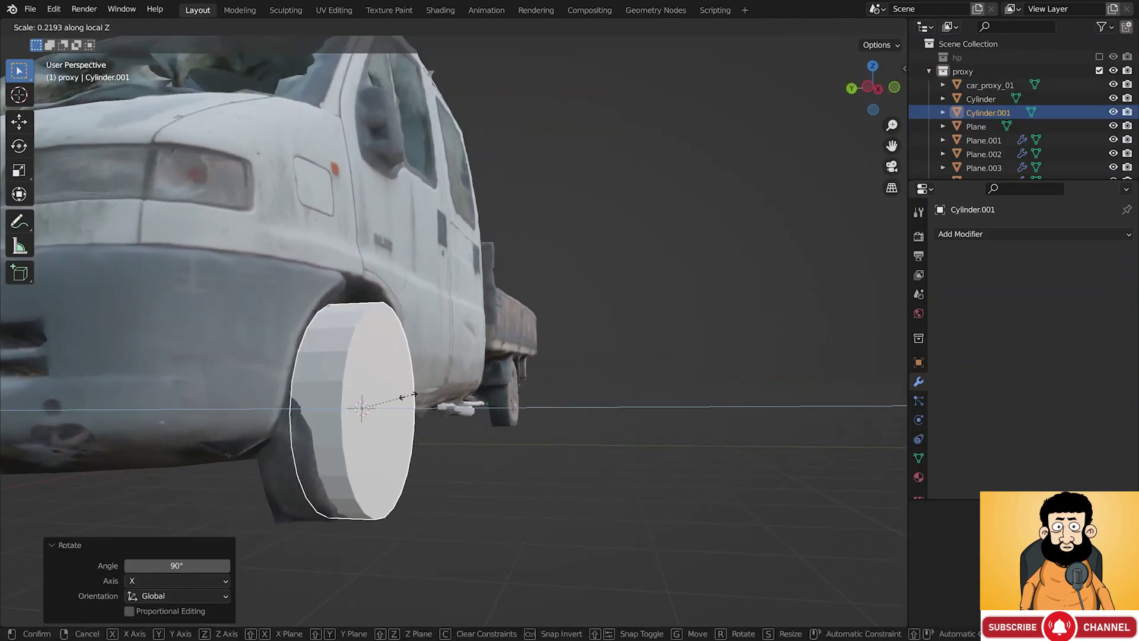
{"action": "left_click", "coordinate": [403, 397]}
{"action": "middle_click_drag", "start_coordinate": [403, 396], "coordinate": [429, 383]}
{"action": "key", "text": "g"}
{"action": "left_click", "coordinate": [385, 383]}
{"action": "key", "text": "s"}
{"action": "key", "text": "z"}
{"action": "key", "text": "z"}
{"action": "left_click", "coordinate": [380, 389]}
Move and scale the flattened cylinder to match the front tyre's centre and diameter
{"action": "left_click_drag", "start_coordinate": [380, 392], "coordinate": [515, 402], "text": "alt"}
{"action": "key", "text": "g"}
{"action": "left_click", "coordinate": [371, 458]}
{"action": "key", "text": "g"}
{"action": "left_click", "coordinate": [536, 378]}
{"action": "key", "text": "s"}
{"action": "left_click", "coordinate": [533, 378]}
{"action": "key", "text": "g"}
{"action": "left_click", "coordinate": [534, 381]}
Push the cylinder's outer end face inward along local Z by about 0.17 m, inside the tyre
{"action": "key", "text": "Tab"}
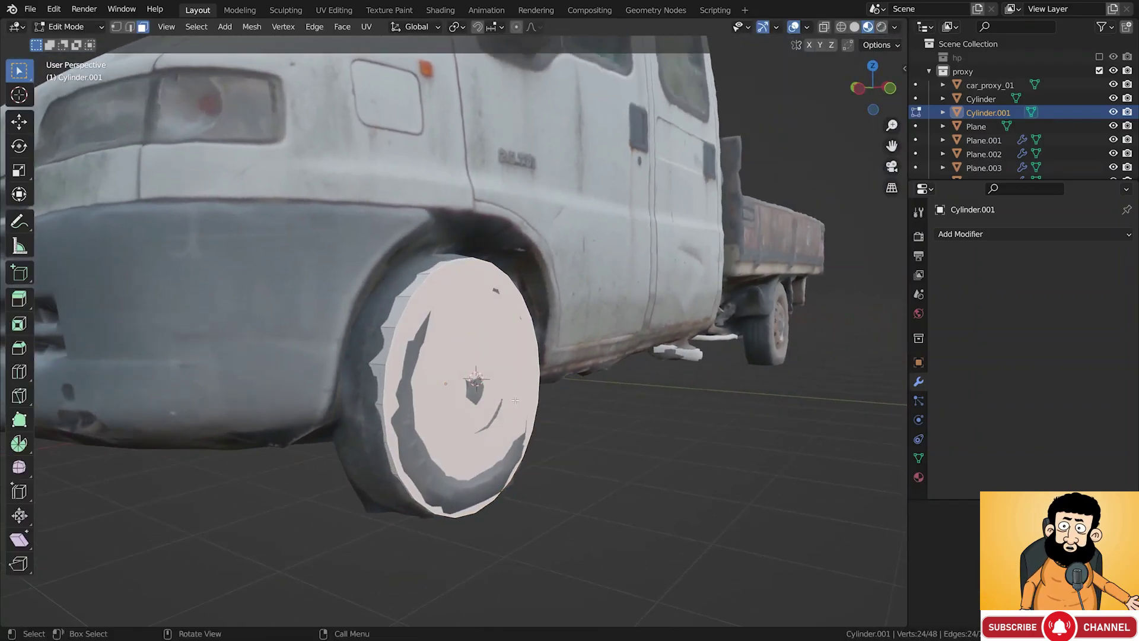
{"action": "key", "text": "g"}
{"action": "key", "text": "z"}
{"action": "key", "text": "z"}
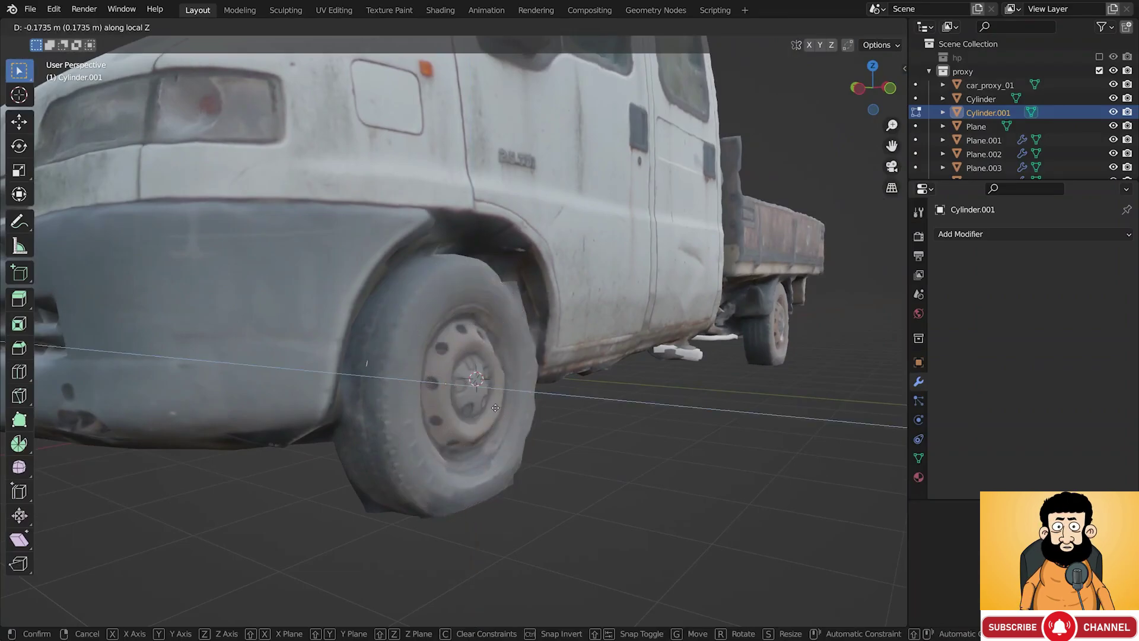
{"action": "left_click", "coordinate": [498, 408]}
Select the geometry protruding below the front tyre and move it closer to the tyre's flat underside
{"action": "left_click_drag", "start_coordinate": [498, 408], "coordinate": [534, 523], "text": "alt"}
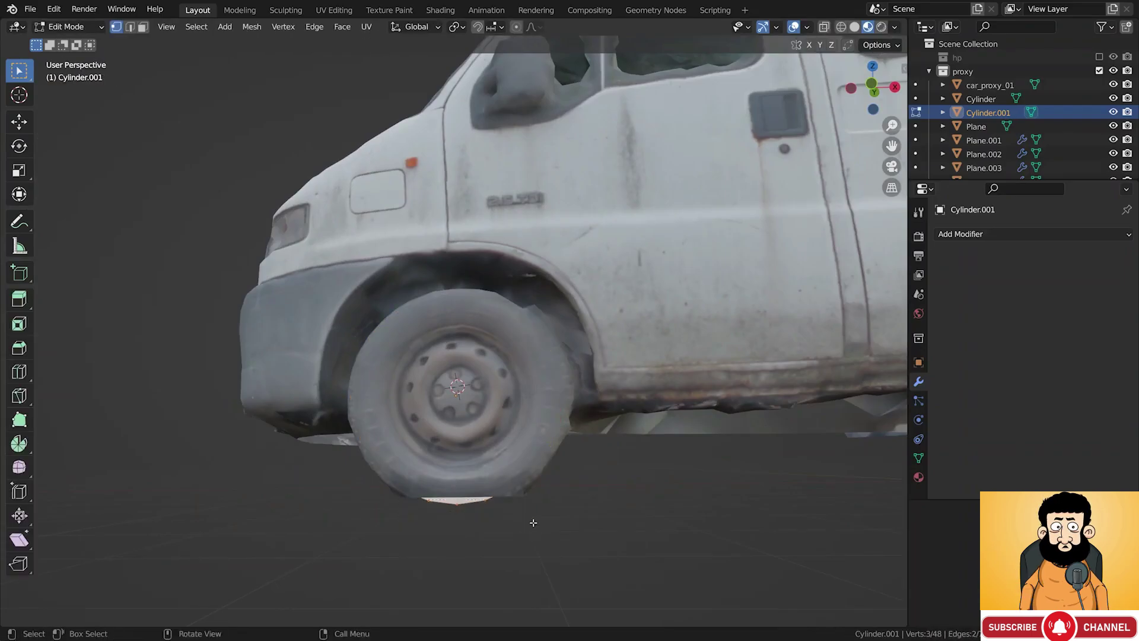
{"action": "key", "text": "alt+z"}
{"action": "left_click_drag", "start_coordinate": [419, 497], "coordinate": [506, 465], "text": "alt"}
{"action": "key", "text": "3"}
{"action": "key", "text": "g"}
{"action": "left_click", "coordinate": [470, 512]}
{"action": "key", "text": "1"}
{"action": "key", "text": "g"}
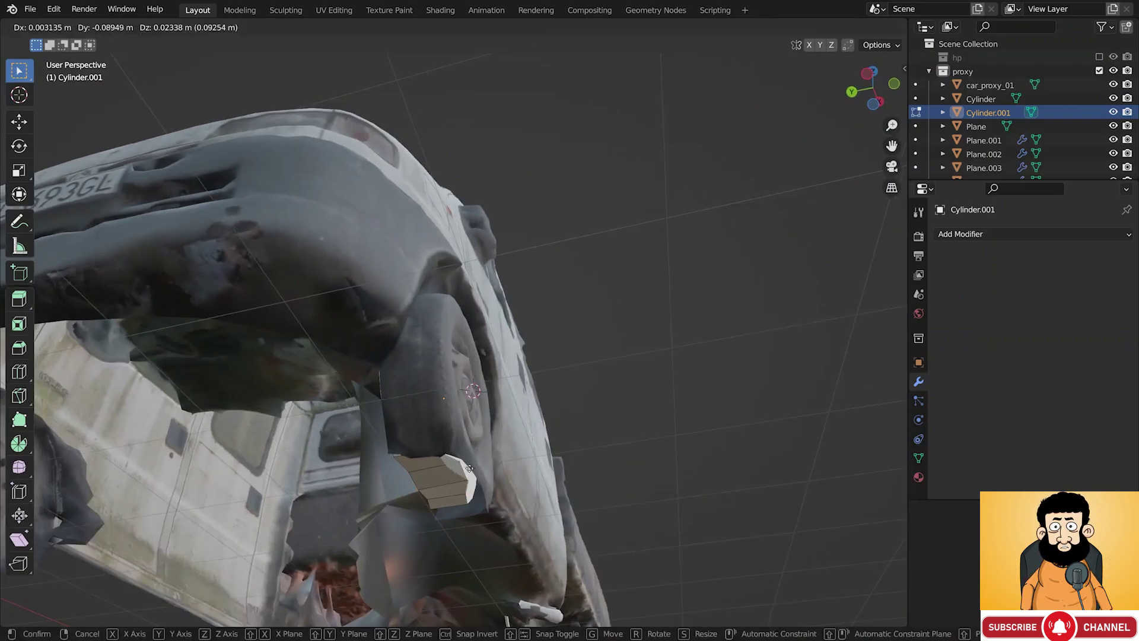
{"action": "left_click", "coordinate": [472, 497]}
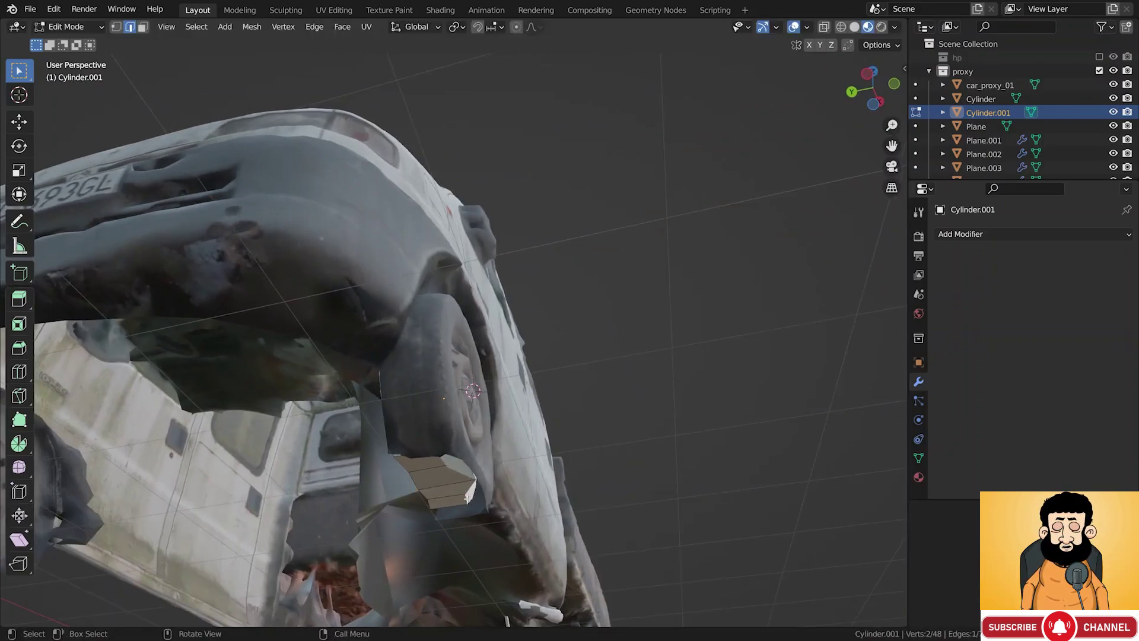
Shift two elements on the cylinder's underside along the Z axis to fit the bottom of the front tyre
{"action": "middle_click_drag", "start_coordinate": [467, 495], "coordinate": [339, 544]}
{"action": "left_click", "coordinate": [403, 481]}
{"action": "key", "text": "g"}
{"action": "key", "text": "z"}
{"action": "left_click", "coordinate": [401, 500]}
{"action": "left_click", "coordinate": [346, 486]}
{"action": "key", "text": "g"}
{"action": "key", "text": "z"}
{"action": "left_click", "coordinate": [346, 502]}
Reposition the selected underside elements and nearby rim vertices of the cylinder to follow the front tyre's lower edge
{"action": "left_click", "coordinate": [396, 480], "text": "shift"}
{"action": "middle_click_drag", "start_coordinate": [398, 482], "coordinate": [423, 430]}
{"action": "key", "text": "g"}
{"action": "left_click", "coordinate": [426, 409]}
{"action": "left_click", "coordinate": [327, 477]}
{"action": "key", "text": "g"}
{"action": "left_click", "coordinate": [317, 453]}
{"action": "middle_click_drag", "start_coordinate": [318, 453], "coordinate": [354, 467]}
{"action": "left_click", "coordinate": [359, 470]}
{"action": "key", "text": "g"}
{"action": "left_click", "coordinate": [358, 458]}
{"action": "left_click", "coordinate": [400, 448]}
{"action": "key", "text": "g"}
{"action": "left_click", "coordinate": [393, 435]}
Move the remaining lower rim vertices of the cylinder one by one to close the gap beneath the front tyre
{"action": "middle_click_drag", "start_coordinate": [392, 434], "coordinate": [343, 335]}
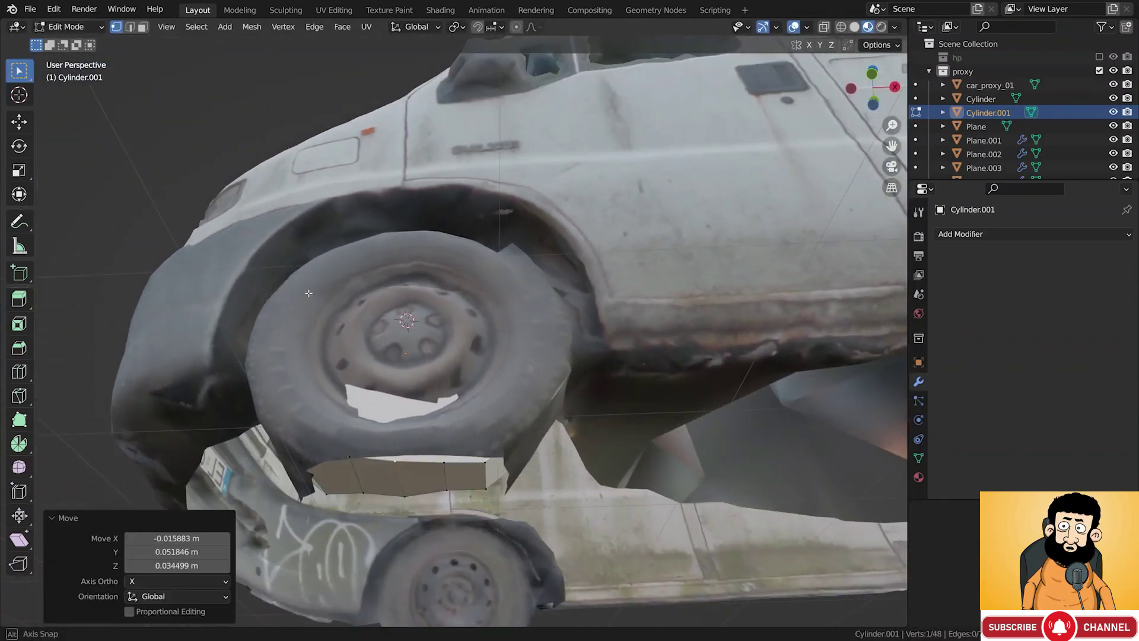
{"action": "middle_click_drag", "start_coordinate": [386, 480], "coordinate": [396, 428]}
{"action": "key", "text": "g"}
{"action": "left_click", "coordinate": [417, 430]}
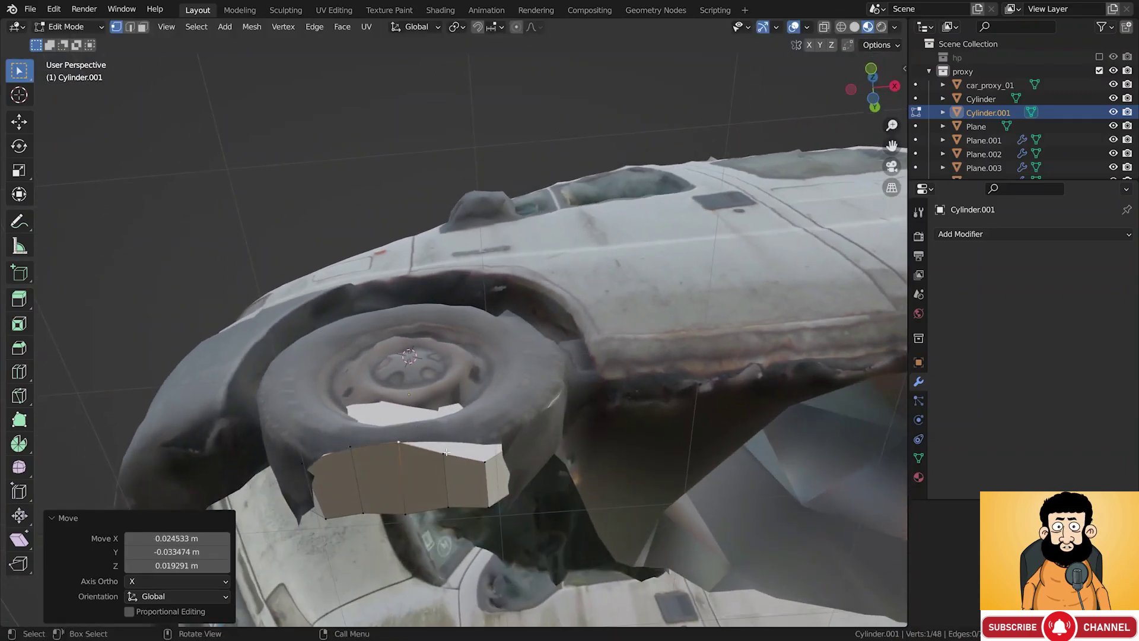
{"action": "left_click", "coordinate": [445, 454]}
{"action": "key", "text": "g"}
{"action": "left_click", "coordinate": [455, 445]}
{"action": "left_click", "coordinate": [490, 463]}
{"action": "key", "text": "g"}
{"action": "left_click", "coordinate": [507, 447]}
{"action": "key", "text": "g"}
{"action": "left_click", "coordinate": [502, 424]}
Adjust one more bottom vertex of the cylinder from the side so it meets the front tyre's contact edge
{"action": "middle_click_drag", "start_coordinate": [507, 447], "coordinate": [478, 577]}
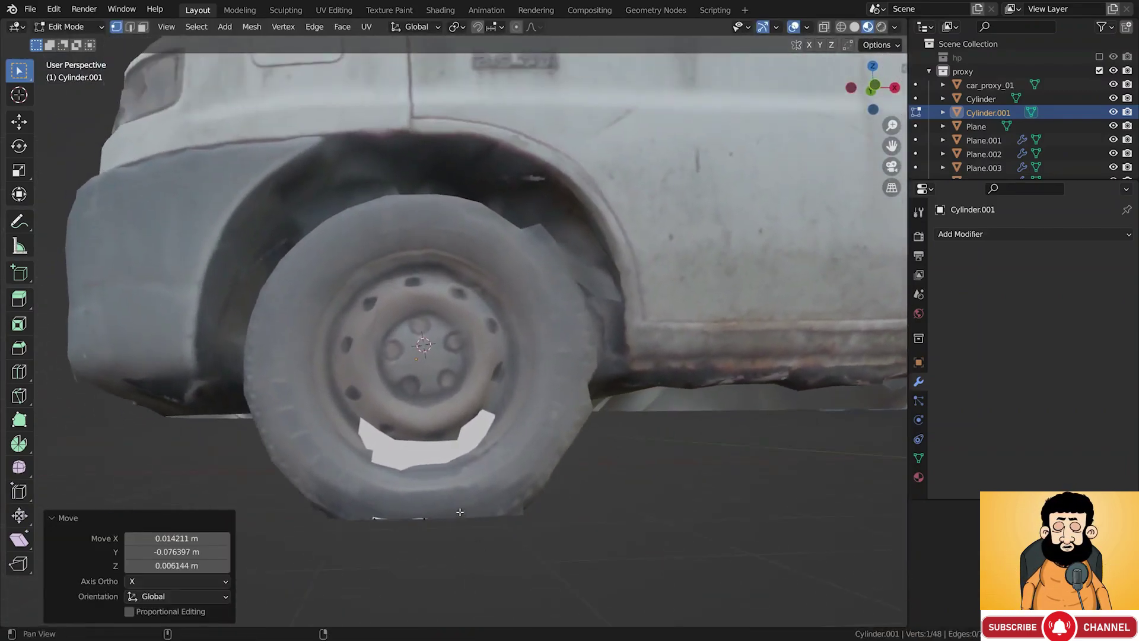
{"action": "middle_click_drag", "start_coordinate": [328, 478], "coordinate": [366, 516]}
{"action": "left_click", "coordinate": [378, 524]}
{"action": "key", "text": "g"}
{"action": "left_click", "coordinate": [455, 531]}
Select the cylinder's outer cap face and delete it
{"action": "scroll", "coordinate": [460, 484], "scroll_direction": "down", "scroll_amount": 5}
{"action": "left_click_drag", "start_coordinate": [455, 531], "coordinate": [492, 457], "text": "alt"}
{"action": "left_click", "coordinate": [477, 452]}
{"action": "key", "text": "g"}
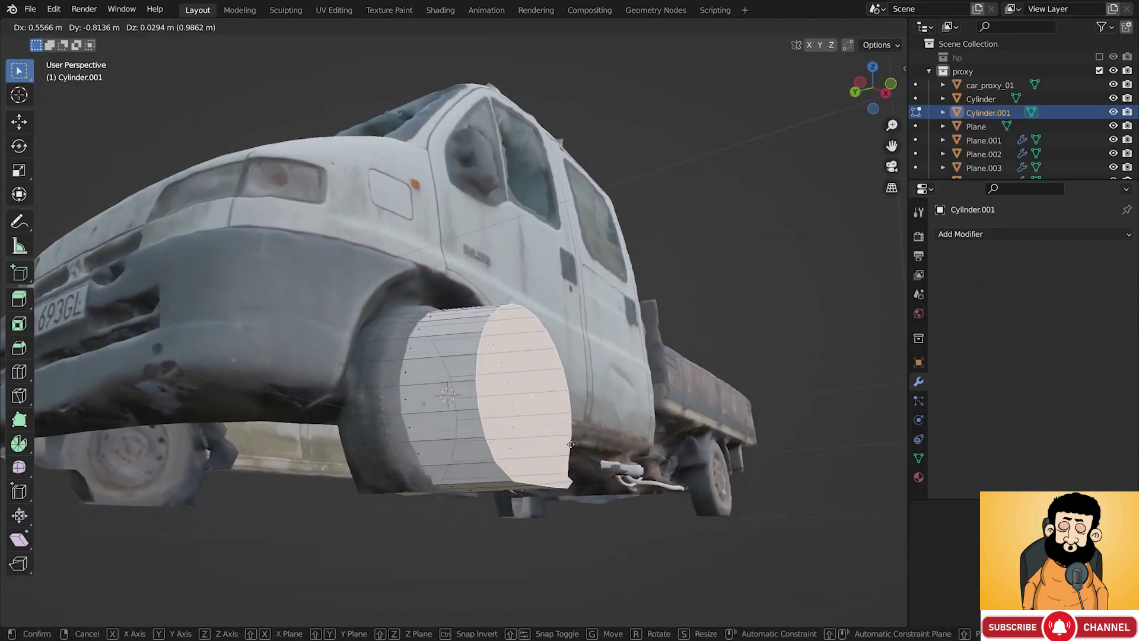
{"action": "left_click", "coordinate": [543, 392]}
{"action": "key", "text": "x"}
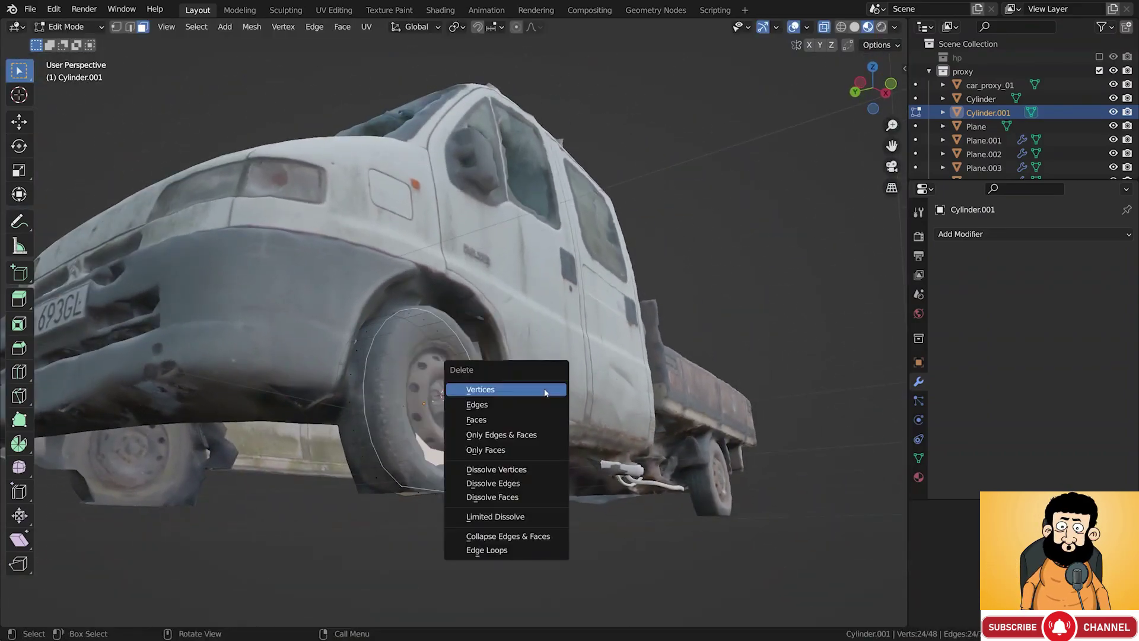
{"action": "left_click", "coordinate": [522, 421]}
Finish editing the front wheel cylinder and apply smooth shading to it
{"action": "key", "text": "Tab"}
{"action": "middle_click_drag", "start_coordinate": [451, 424], "coordinate": [598, 435]}
{"action": "right_click", "coordinate": [688, 384]}
{"action": "left_click", "coordinate": [689, 383]}
Duplicate the front wheel cylinder and move the copy about 5.13 m along Y to the opposite front wheel
{"action": "middle_click_drag", "start_coordinate": [501, 381], "coordinate": [639, 452]}
{"action": "left_click", "coordinate": [552, 493]}
{"action": "key", "text": "alt+a"}
{"action": "scroll", "coordinate": [552, 493], "scroll_direction": "down", "scroll_amount": 3}
{"action": "left_click", "coordinate": [540, 451]}
{"action": "middle_click_drag", "start_coordinate": [539, 449], "coordinate": [787, 386]}
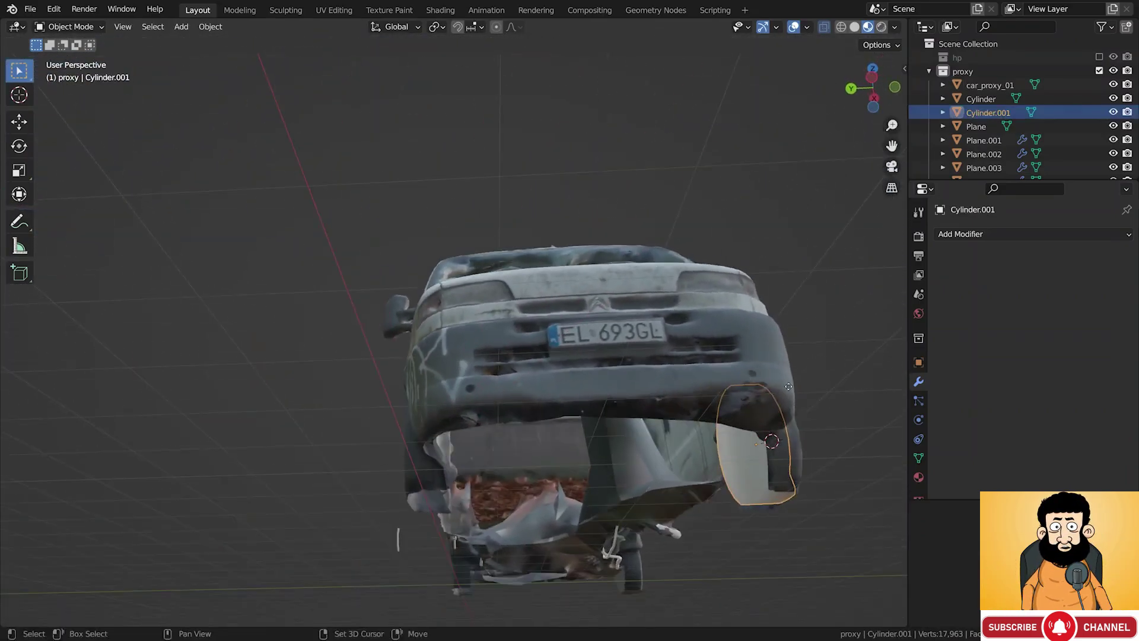
{"action": "key", "text": "shift+d"}
{"action": "key", "text": "y"}
{"action": "left_click", "coordinate": [468, 420]}
Rotate the duplicated cylinder about the Z axis to turn it around for the opposite front wheel
{"action": "scroll", "coordinate": [467, 420], "scroll_direction": "up", "scroll_amount": 3}
{"action": "key", "text": "r"}
{"action": "key", "text": "z"}
{"action": "middle_click_drag", "start_coordinate": [503, 343], "coordinate": [536, 302]}
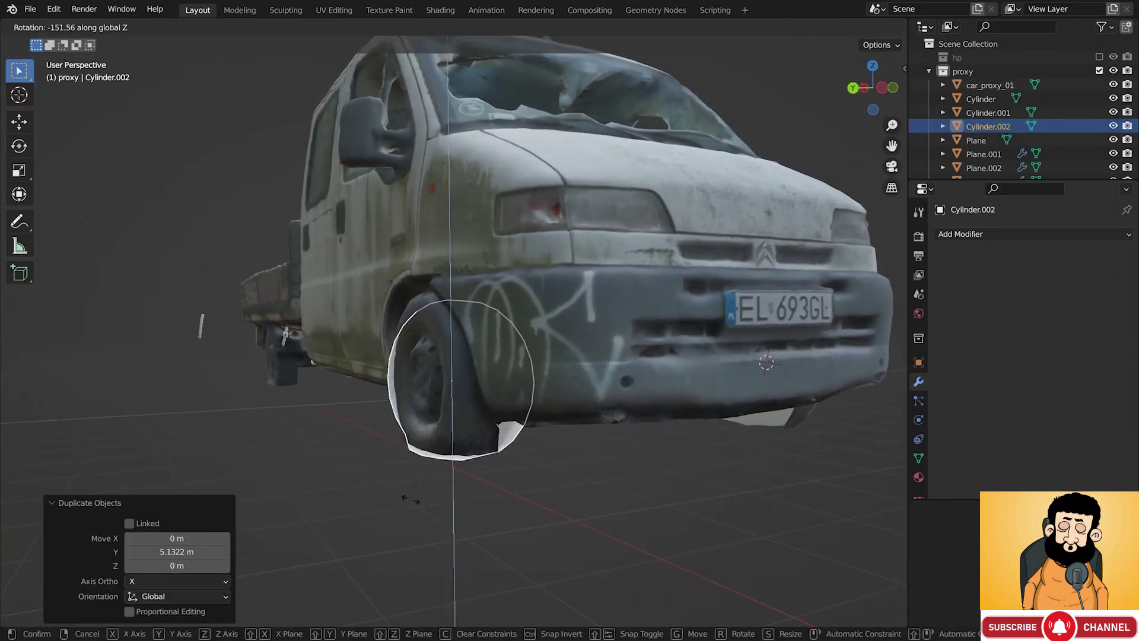
{"action": "left_click", "coordinate": [515, 415]}
{"action": "left_click", "coordinate": [520, 384]}
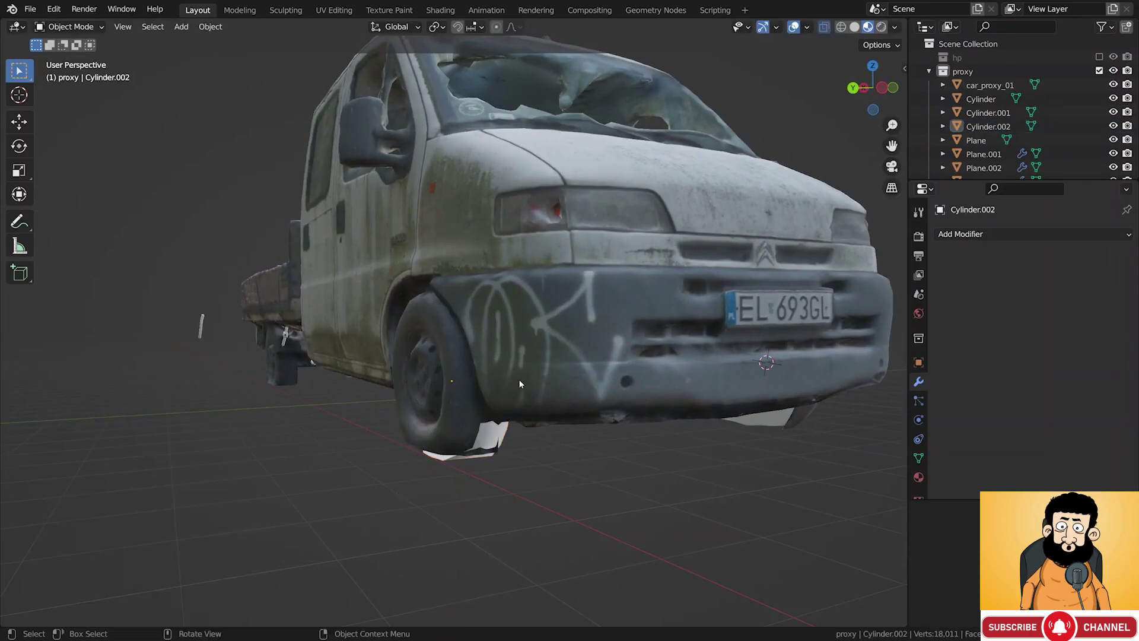
Move the duplicate about 0.33 m along Y, then fine-tune its horizontal position inside the opposite front tyre
{"action": "left_click", "coordinate": [497, 447]}
{"action": "key", "text": "g"}
{"action": "key", "text": "y"}
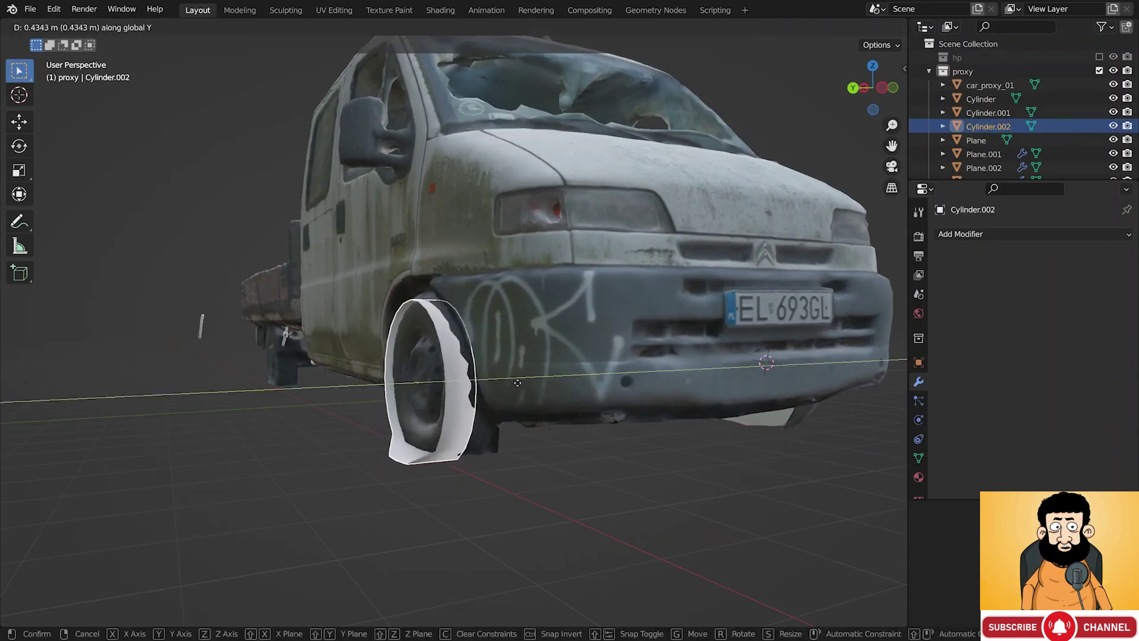
{"action": "left_click", "coordinate": [525, 377]}
{"action": "middle_click_drag", "start_coordinate": [524, 377], "coordinate": [525, 395]}
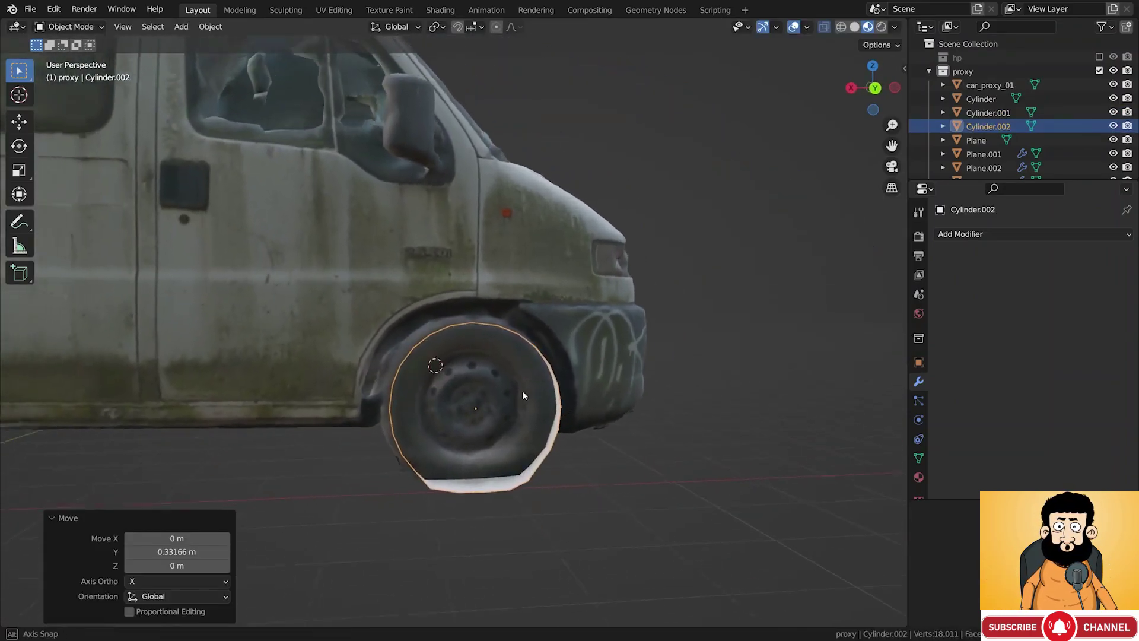
{"action": "key", "text": "g"}
{"action": "key", "text": "shift+z"}
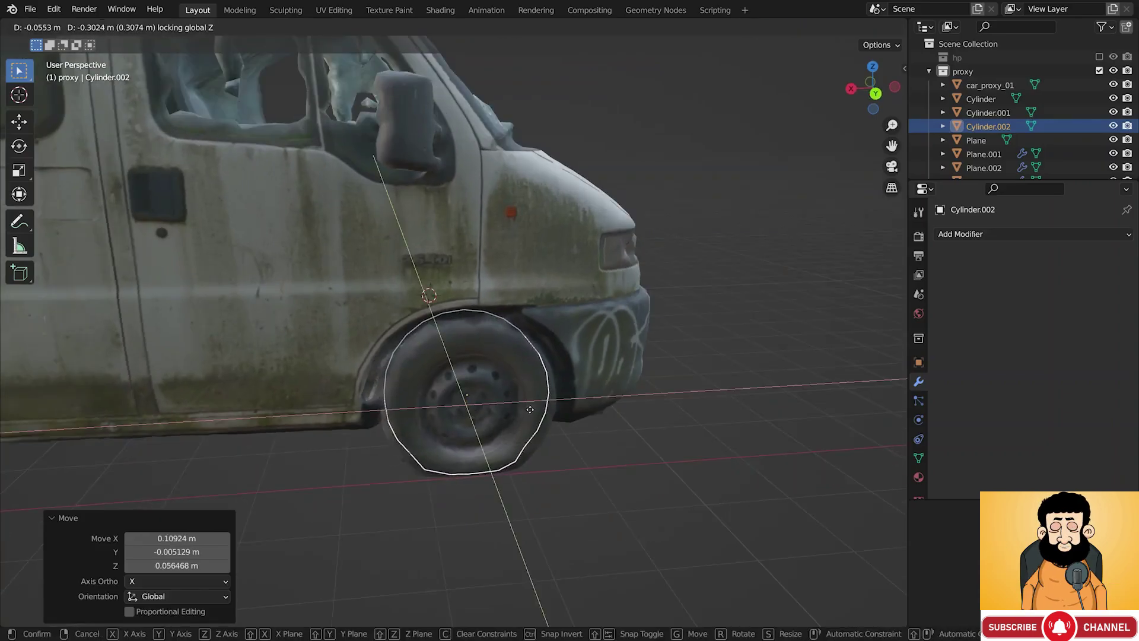
{"action": "left_click", "coordinate": [529, 410]}
Edit the duplicated cylinder and move its lower rim vertices to fit the opposite front tyre
{"action": "key", "text": "Tab"}
{"action": "middle_click_drag", "start_coordinate": [529, 410], "coordinate": [581, 395]}
{"action": "key", "text": "g"}
{"action": "left_click", "coordinate": [555, 407]}
{"action": "key", "text": "g"}
{"action": "left_click", "coordinate": [528, 439]}
{"action": "key", "text": "g"}
{"action": "left_click", "coordinate": [500, 474]}
{"action": "key", "text": "g"}
{"action": "left_click", "coordinate": [493, 517]}
{"action": "middle_click_drag", "start_coordinate": [493, 517], "coordinate": [514, 529]}
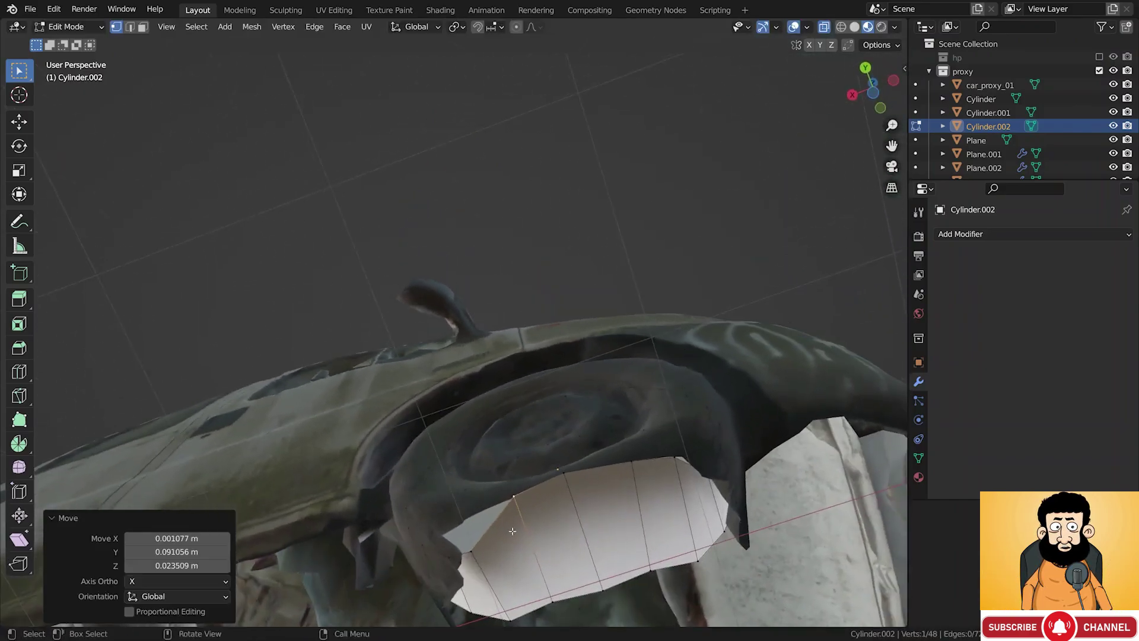
Shift the duplicate's bottom vertices horizontally with Z locked to tuck them under the tyre, and finish editing it
{"action": "key", "text": "g"}
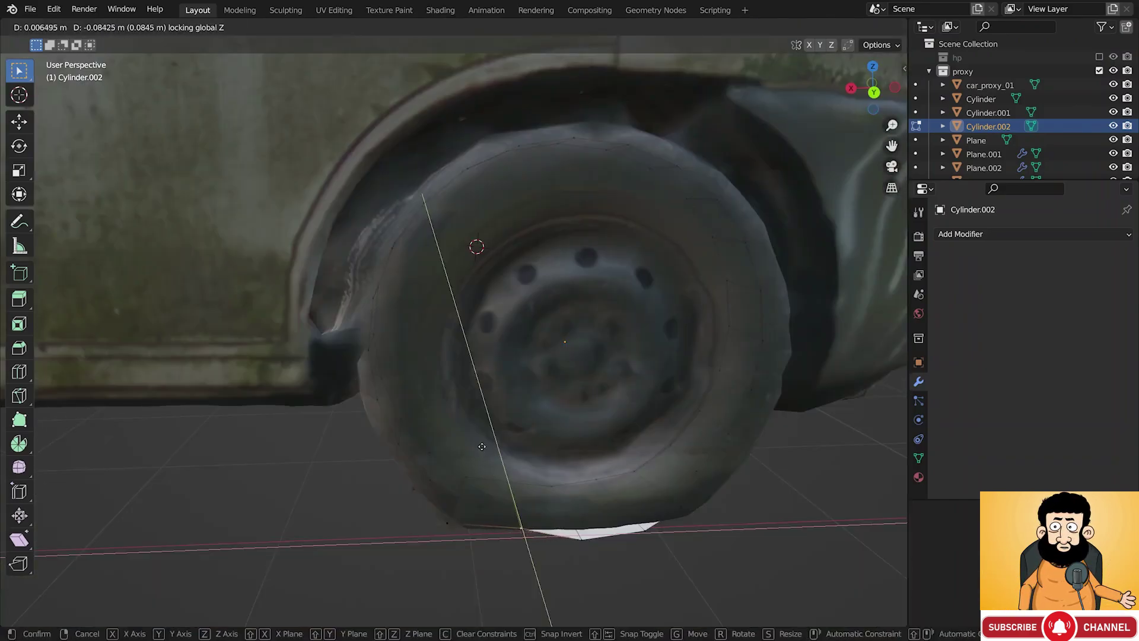
{"action": "left_click", "coordinate": [576, 529]}
{"action": "key", "text": "g"}
{"action": "key", "text": "shift+z"}
{"action": "left_click", "coordinate": [547, 444]}
{"action": "key", "text": "g"}
{"action": "key", "text": "shift+z"}
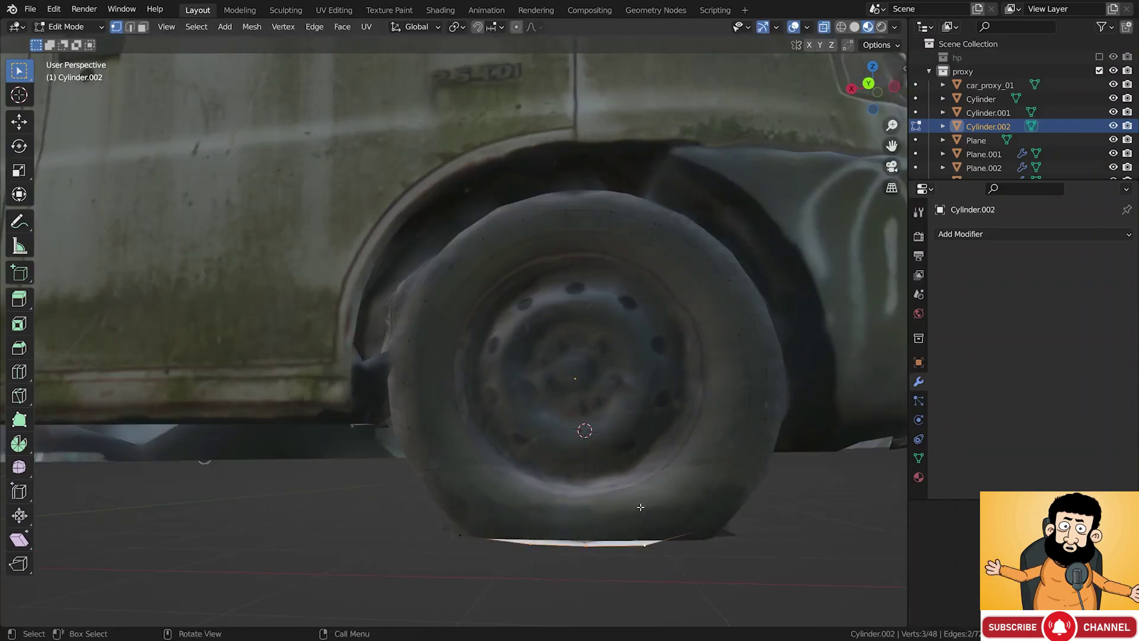
{"action": "key", "text": "g"}
{"action": "key", "text": "shift+z"}
{"action": "left_click", "coordinate": [583, 427]}
{"action": "key", "text": "Tab"}
{"action": "middle_click_drag", "start_coordinate": [582, 427], "coordinate": [547, 486]}
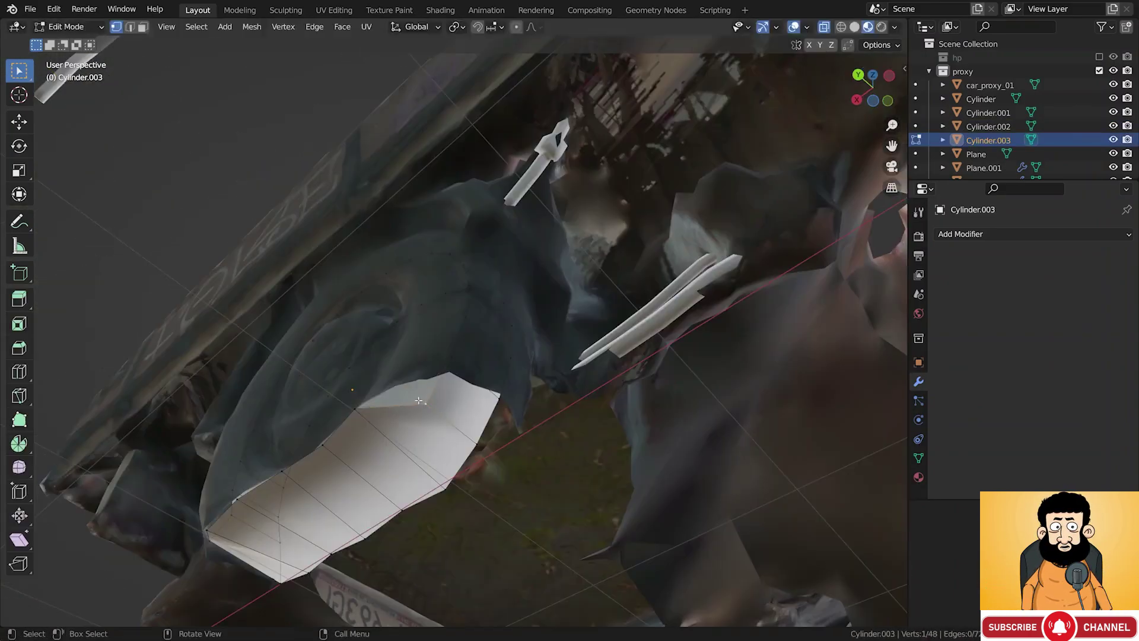
Move the lower rim vertices of the rear wheel's cylinder copy to fit the tyre, and finish editing it
{"action": "key", "text": "g"}
{"action": "left_click", "coordinate": [413, 386]}
{"action": "mouse_move", "coordinate": [413, 386]}
{"action": "left_mouse_down", "text": "alt"}
{"action": "mouse_move", "coordinate": [395, 379]}
{"action": "mouse_move", "coordinate": [412, 363]}
{"action": "left_mouse_up", "text": "alt"}
{"action": "key", "text": "g"}
{"action": "left_click", "coordinate": [404, 367]}
{"action": "key", "text": "g"}
{"action": "key", "text": "z"}
{"action": "left_click", "coordinate": [398, 379]}
{"action": "key", "text": "g"}
{"action": "left_click", "coordinate": [422, 356]}
{"action": "left_click", "coordinate": [424, 352]}
{"action": "key", "text": "g"}
{"action": "left_click", "coordinate": [436, 352]}
{"action": "key", "text": "Tab"}
Make one last mesh adjustment to the wheel cylinder, leave Edit Mode and view the whole truck
{"action": "middle_click_drag", "start_coordinate": [439, 361], "coordinate": [614, 503]}
{"action": "key", "text": "Tab"}
{"action": "key", "text": "g"}
{"action": "left_click", "coordinate": [422, 496]}
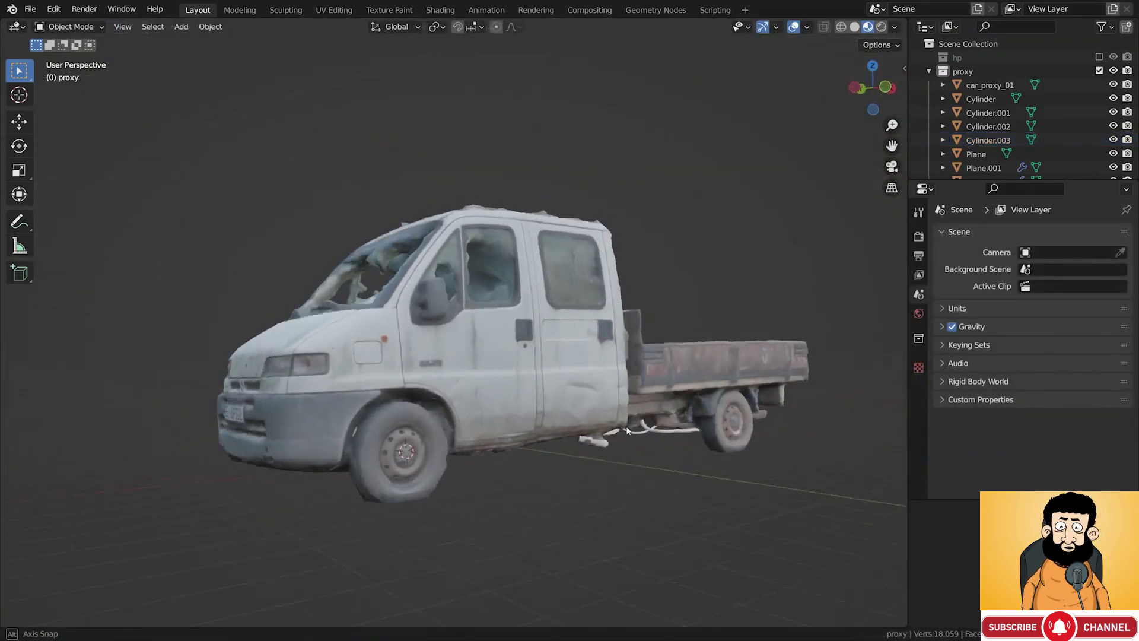
{"action": "middle_click_drag", "start_coordinate": [628, 430], "coordinate": [628, 446]}
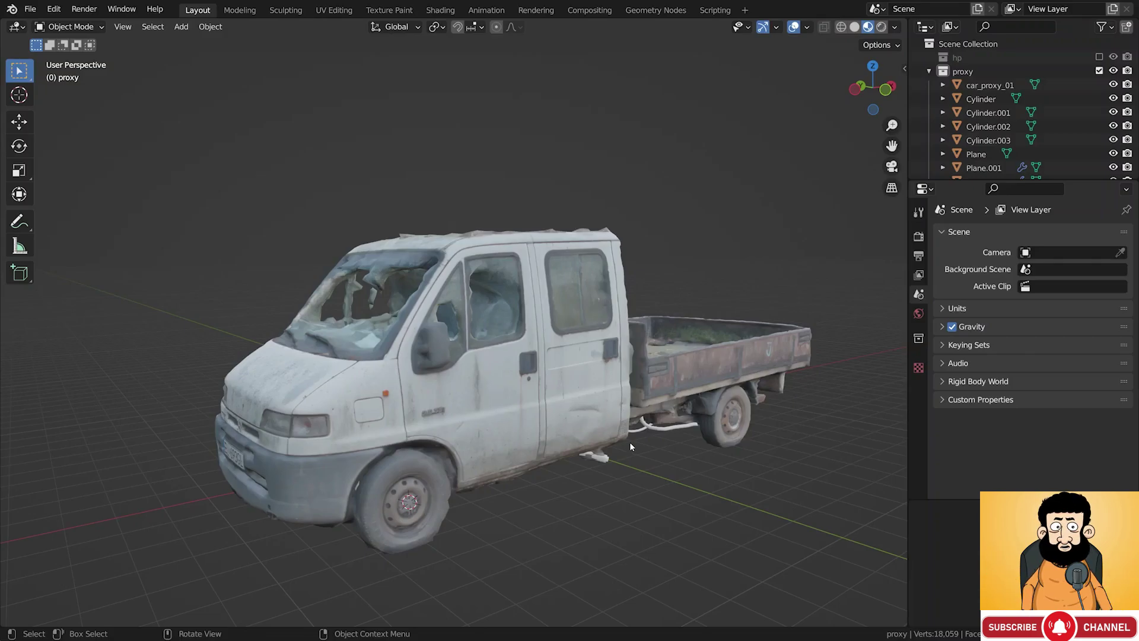
Switch to an orthographic view facing the window of the truck's rear side door
{"action": "middle_click_drag", "start_coordinate": [631, 446], "coordinate": [466, 363]}
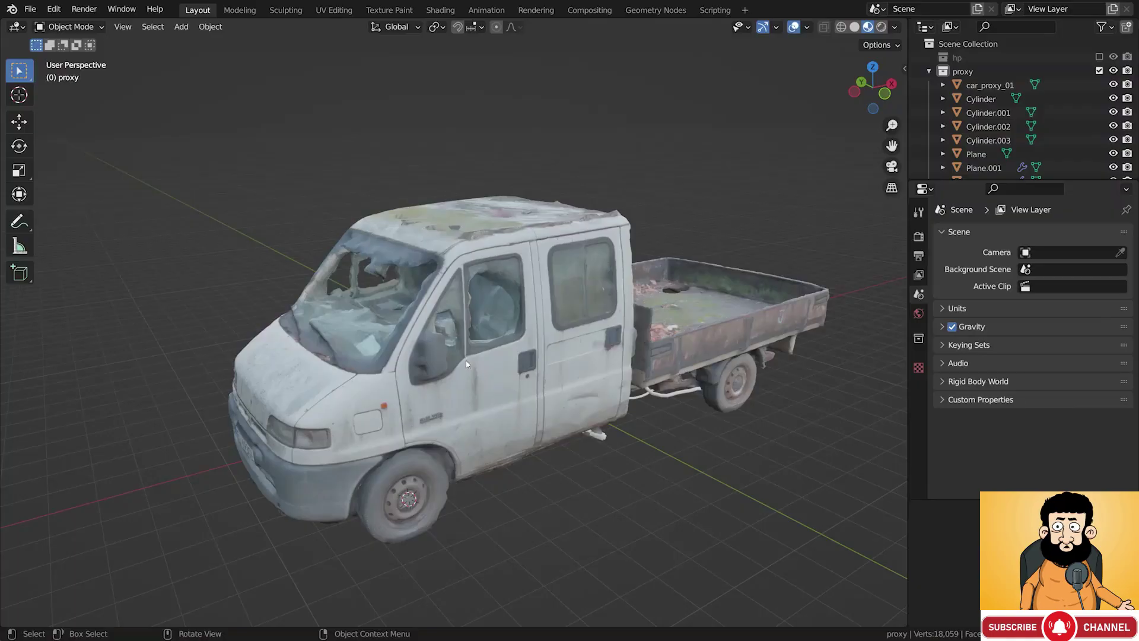
{"action": "scroll", "coordinate": [601, 289], "scroll_direction": "up", "scroll_amount": 5}
{"action": "middle_click_drag", "start_coordinate": [595, 308], "coordinate": [504, 341]}
{"action": "left_click", "coordinate": [134, 29]}
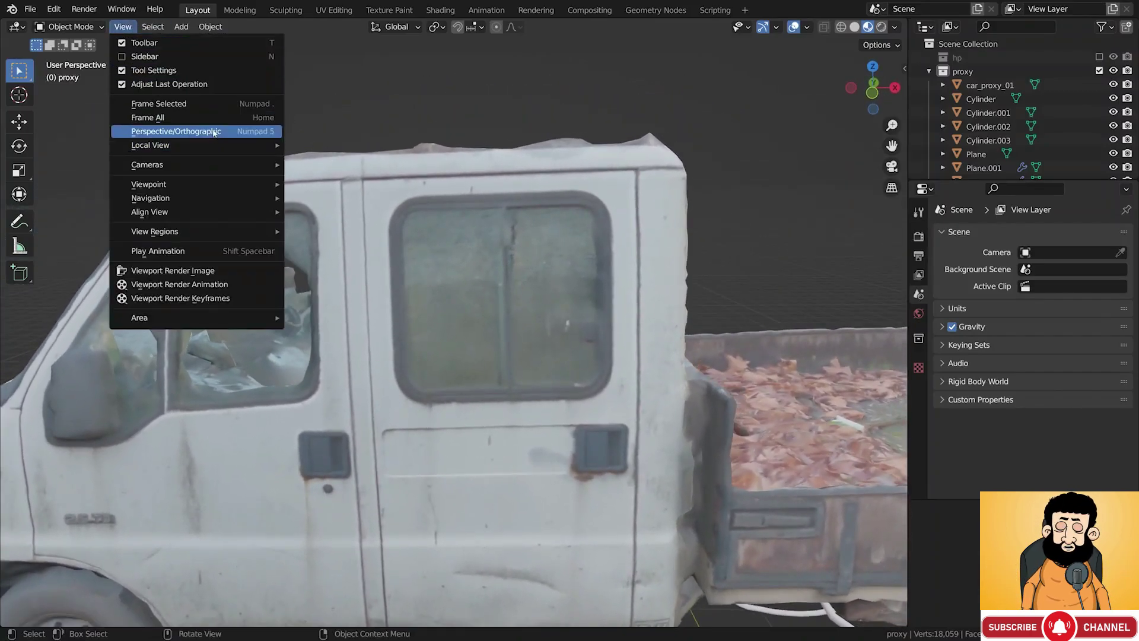
{"action": "left_click", "coordinate": [233, 133]}
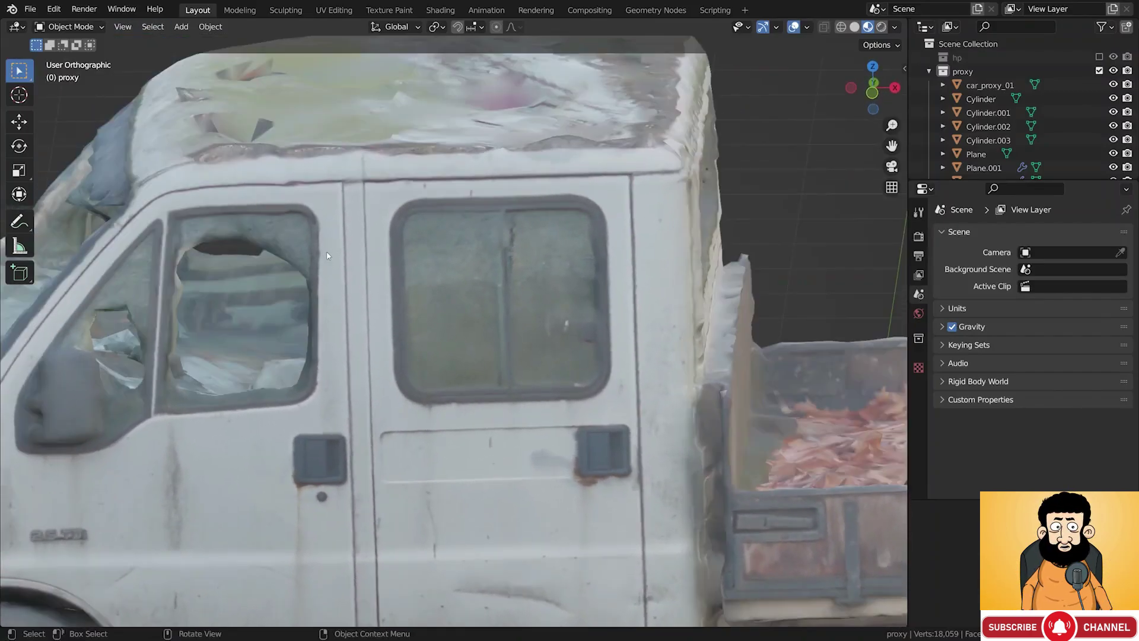
{"action": "key", "text": "KP_5"}
{"action": "key", "text": "KP_5"}
{"action": "mouse_move", "coordinate": [327, 252]}
{"action": "middle_mouse_down"}
{"action": "mouse_move", "coordinate": [337, 243]}
{"action": "mouse_move", "coordinate": [320, 231]}
{"action": "middle_mouse_up"}
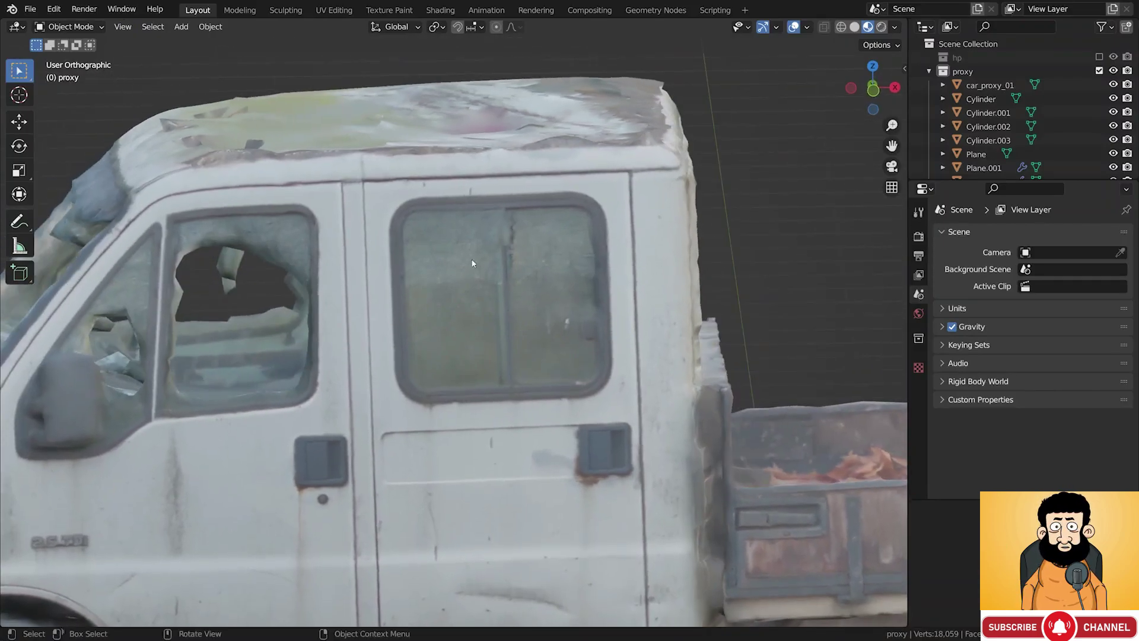
Add a mesh plane and delete three of its four vertices, leaving a single vertex to trace with
{"action": "key", "text": "g"}
{"action": "left_click", "coordinate": [509, 196]}
{"action": "key", "text": "shift+a"}
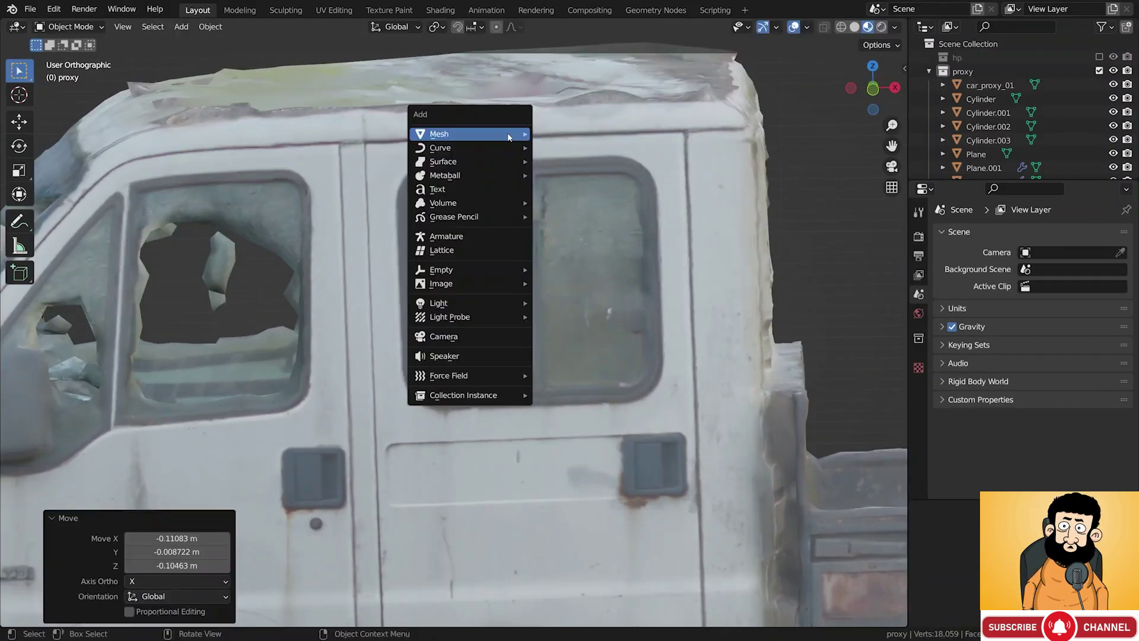
{"action": "mouse_move", "coordinate": [508, 138]}
{"action": "left_click", "coordinate": [564, 133]}
{"action": "key", "text": "Tab"}
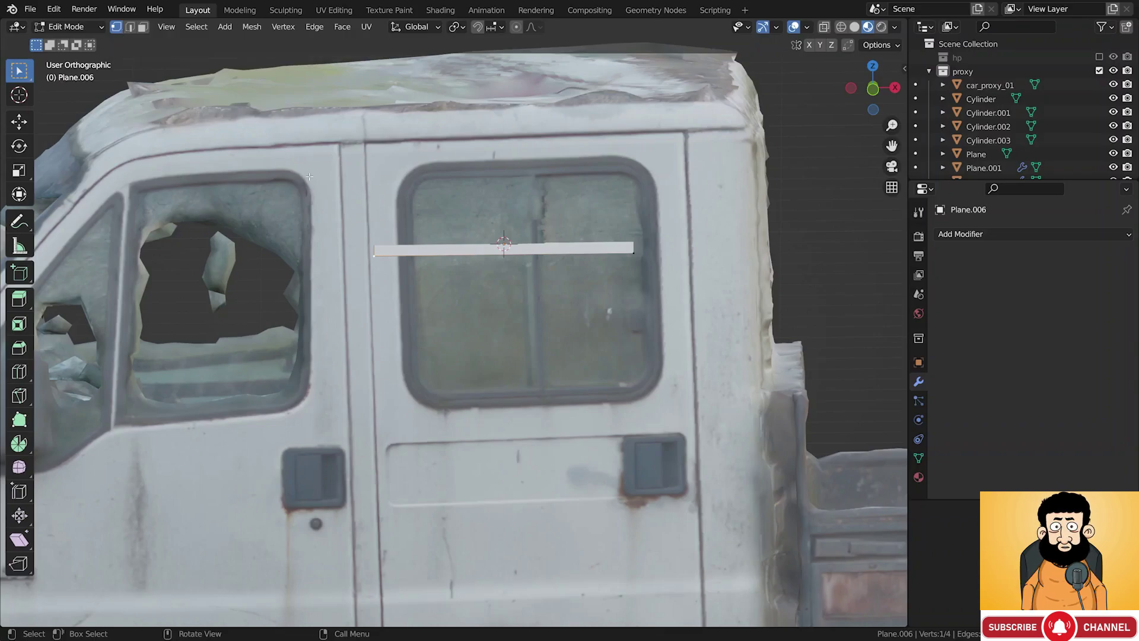
{"action": "key", "text": "ctrl+KP_Add"}
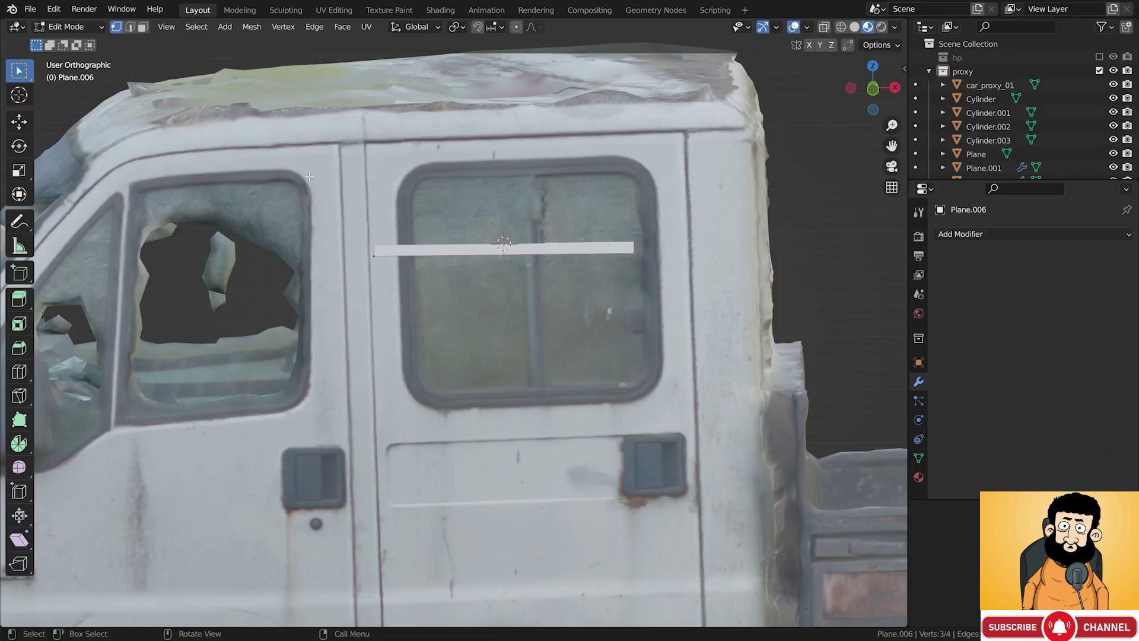
{"action": "key", "text": "x"}
{"action": "left_click", "coordinate": [284, 144]}
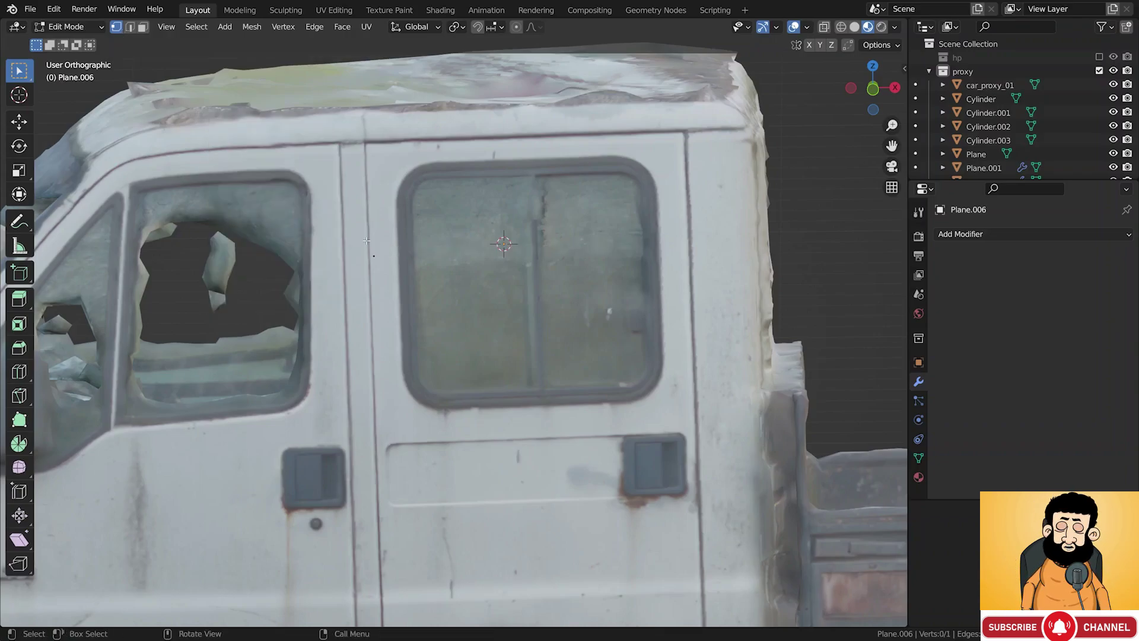
Move the remaining vertex onto the inner front edge of the rear door window
{"action": "key", "text": "g"}
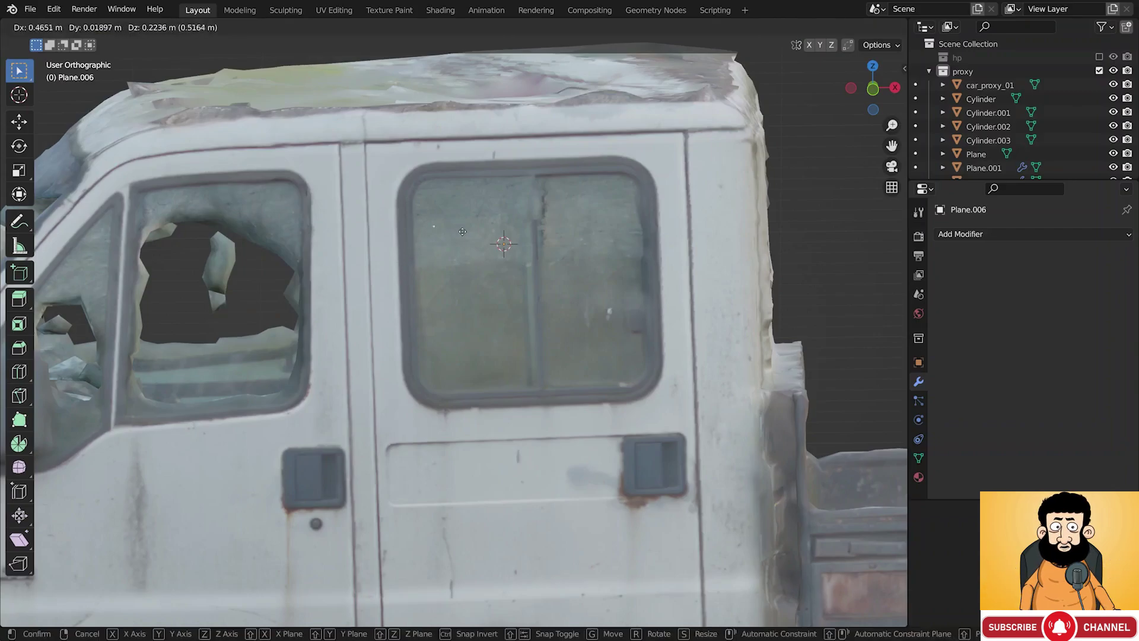
{"action": "right_click", "coordinate": [457, 212]}
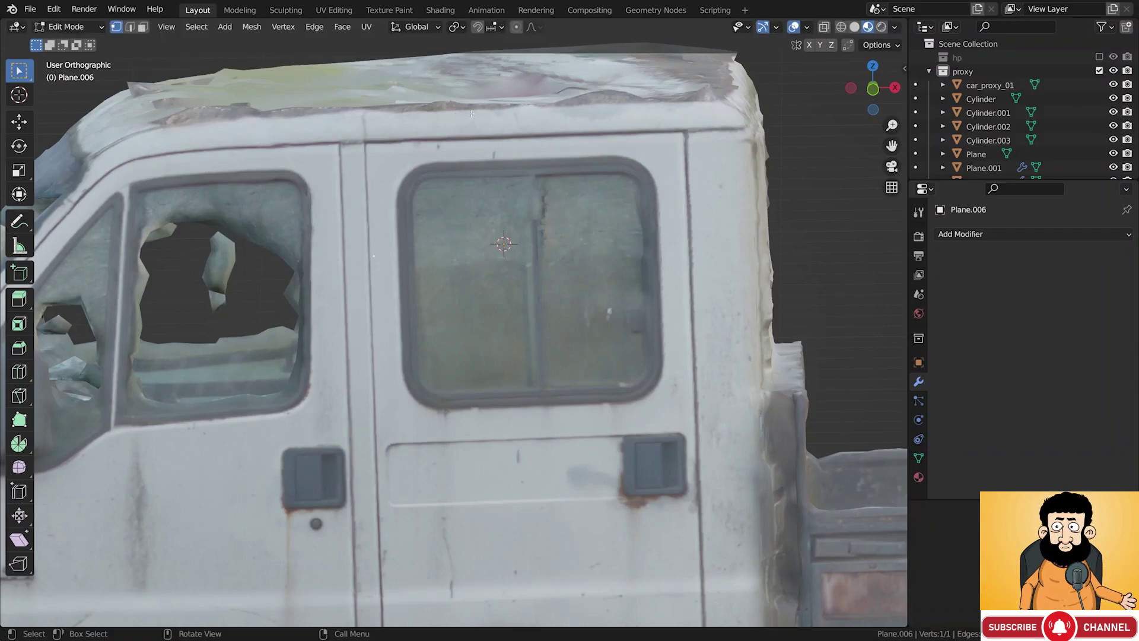
{"action": "key", "text": "g"}
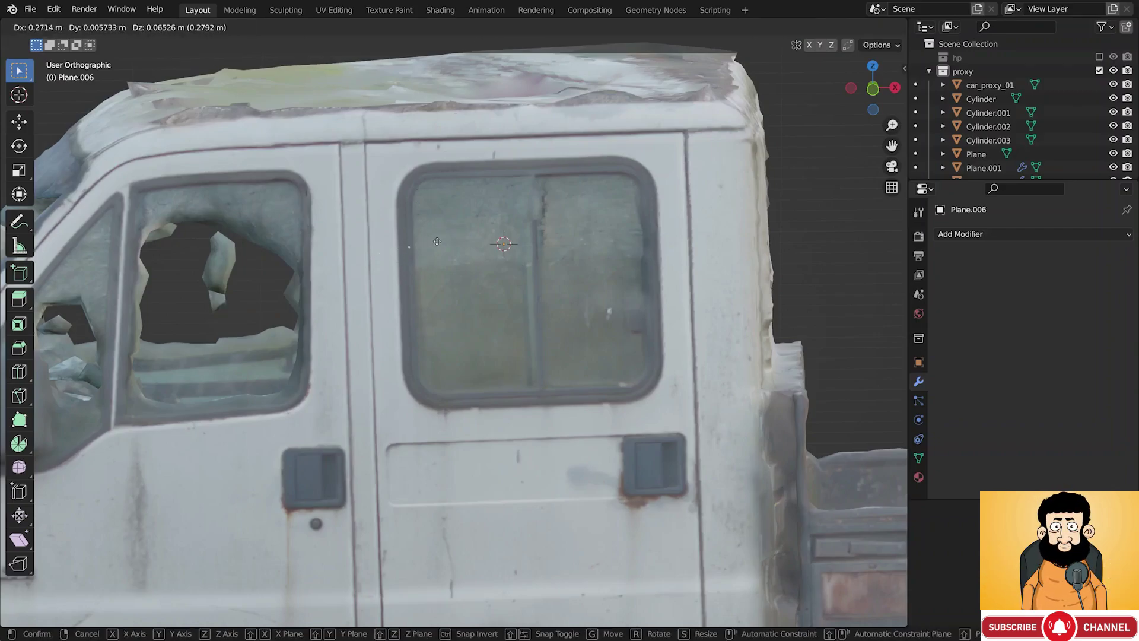
{"action": "left_click", "coordinate": [404, 255]}
{"action": "scroll", "coordinate": [390, 371], "scroll_direction": "up", "scroll_amount": 8}
Extrude the vertex up the window's front edge and around its upper front corner in short segments
{"action": "key", "text": "e"}
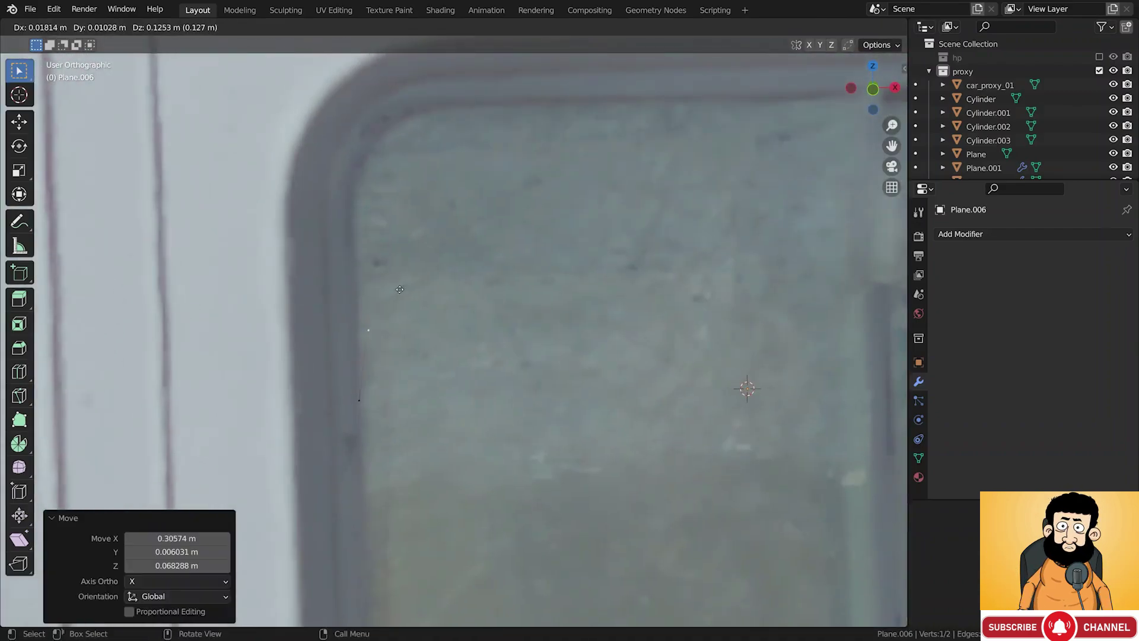
{"action": "left_click", "coordinate": [387, 240]}
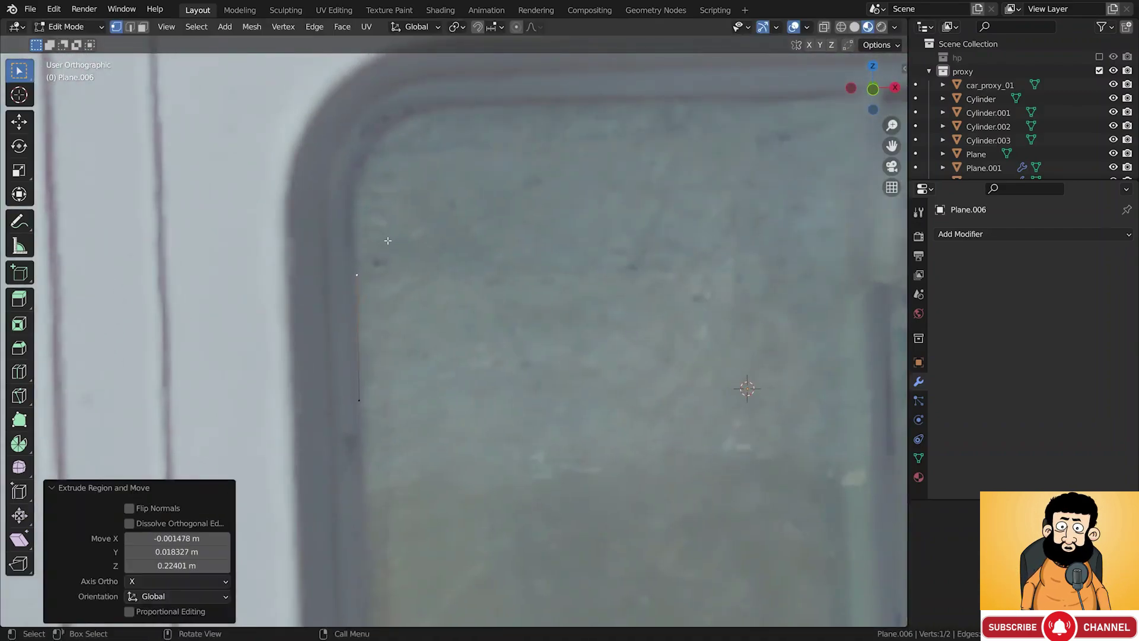
{"action": "scroll", "coordinate": [382, 258], "scroll_direction": "down", "scroll_amount": 2}
{"action": "key", "text": "e"}
{"action": "left_click", "coordinate": [379, 218]}
{"action": "key", "text": "e"}
{"action": "left_click", "coordinate": [384, 200]}
{"action": "key", "text": "e"}
{"action": "left_click", "coordinate": [389, 189]}
{"action": "key", "text": "e"}
{"action": "left_click", "coordinate": [415, 160]}
{"action": "key", "text": "e"}
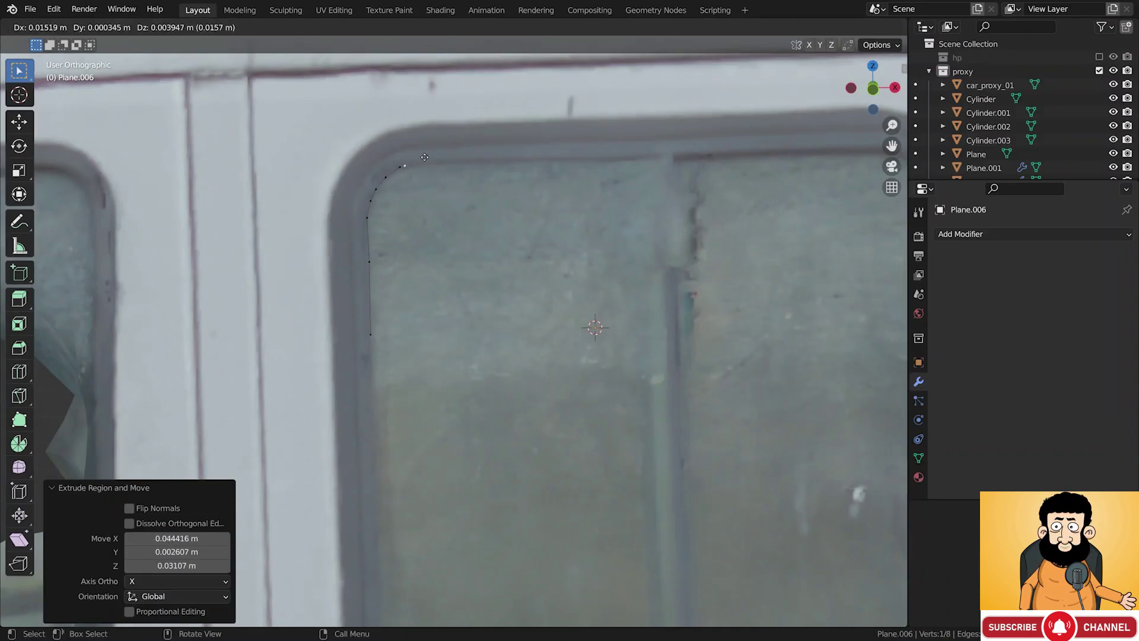
{"action": "left_click", "coordinate": [425, 159]}
Extend the traced outline along the window's top edge, around the upper rear corner and down the rear edge
{"action": "key", "text": "e"}
{"action": "scroll", "coordinate": [424, 159], "scroll_direction": "down", "scroll_amount": 3}
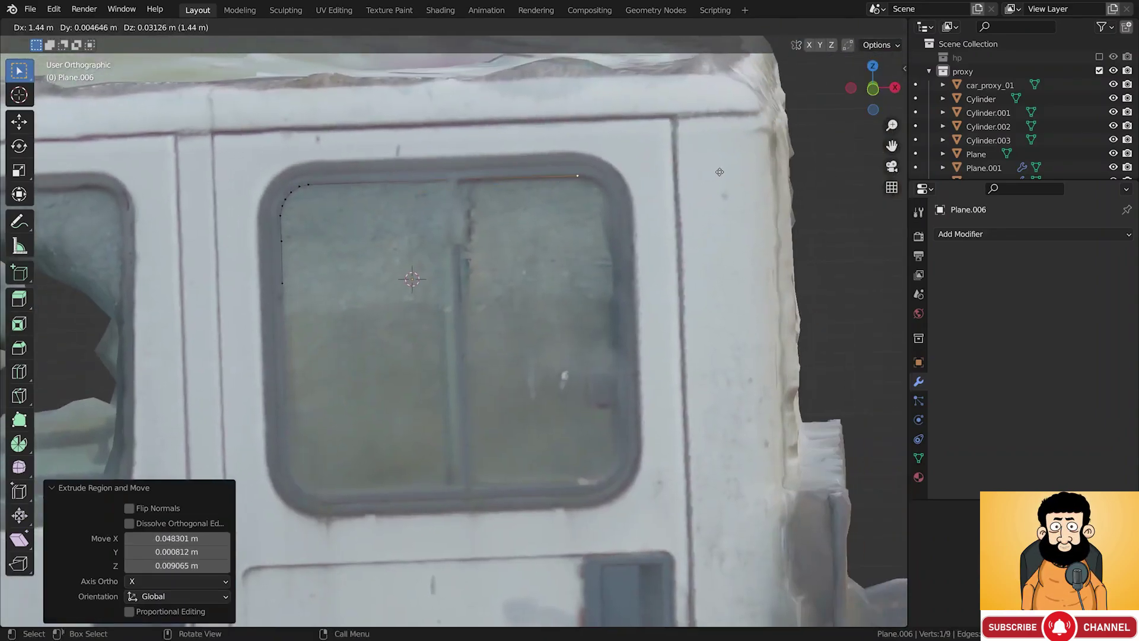
{"action": "scroll", "coordinate": [720, 172], "scroll_direction": "up", "scroll_amount": 4}
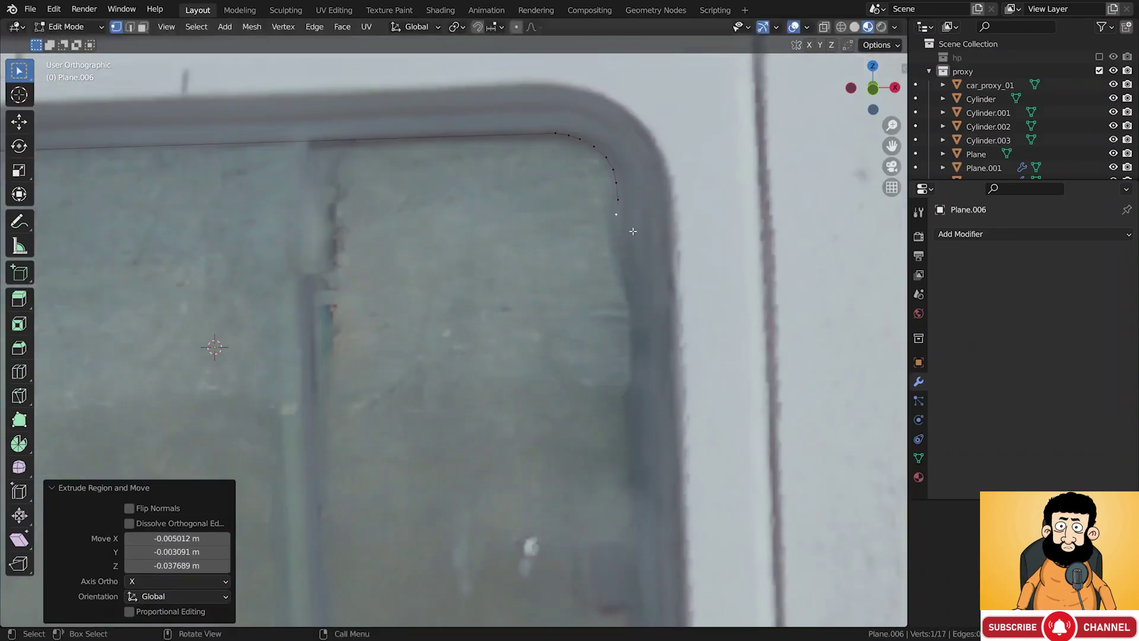
{"action": "key", "text": "e"}
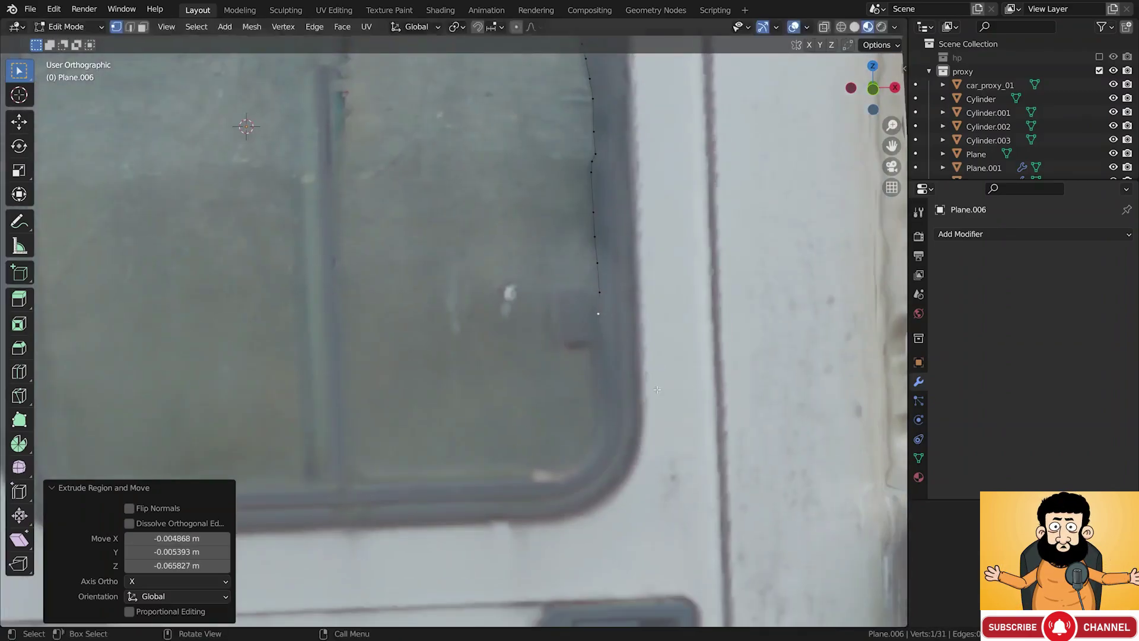
Extrude further vertices down the window's rear edge and around its lower rear corner
{"action": "key", "text": "e"}
{"action": "left_click", "coordinate": [655, 415]}
{"action": "key", "text": "e"}
{"action": "left_click", "coordinate": [648, 410]}
{"action": "key", "text": "e"}
{"action": "left_click", "coordinate": [642, 409]}
{"action": "key", "text": "e"}
{"action": "left_click", "coordinate": [642, 435]}
Extend the outline along the window's bottom edge to the lower front corner, adjusting a vertex at the lower rear corner
{"action": "key", "text": "e"}
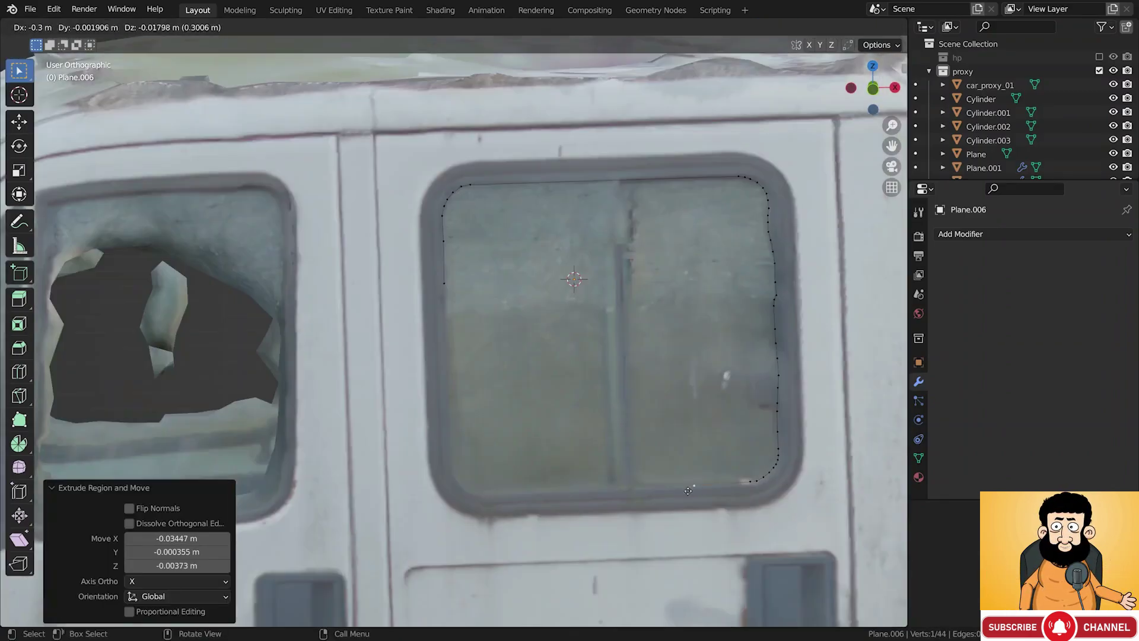
{"action": "left_click", "coordinate": [642, 493]}
{"action": "scroll", "coordinate": [642, 493], "scroll_direction": "up", "scroll_amount": 3}
{"action": "left_click", "coordinate": [823, 473]}
{"action": "key", "text": "g"}
{"action": "left_click", "coordinate": [830, 480]}
{"action": "key", "text": "e"}
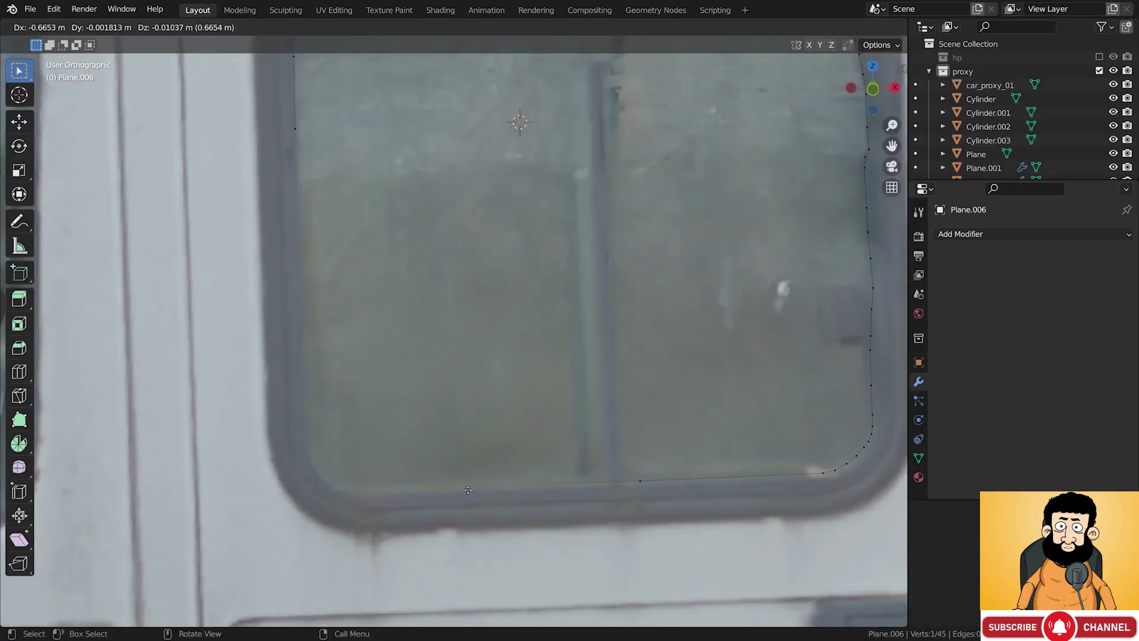
{"action": "left_click", "coordinate": [396, 492]}
Extrude the outline around the window's lower front corner and up its front edge towards the starting vertex
{"action": "key", "text": "e"}
{"action": "left_click", "coordinate": [373, 492]}
{"action": "key", "text": "e"}
{"action": "left_click", "coordinate": [350, 489]}
{"action": "key", "text": "e"}
{"action": "left_click", "coordinate": [333, 483]}
{"action": "key", "text": "e"}
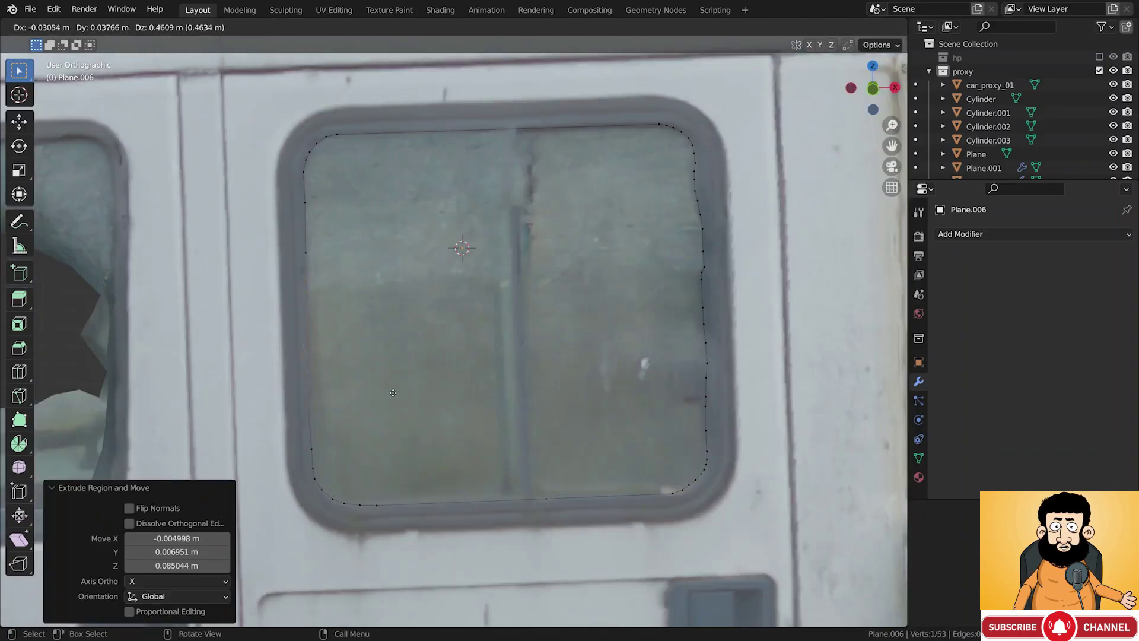
{"action": "right_click", "coordinate": [389, 375]}
Close the window outline by joining its two end vertices, and finish editing the mesh
{"action": "left_click", "coordinate": [369, 241], "text": "shift"}
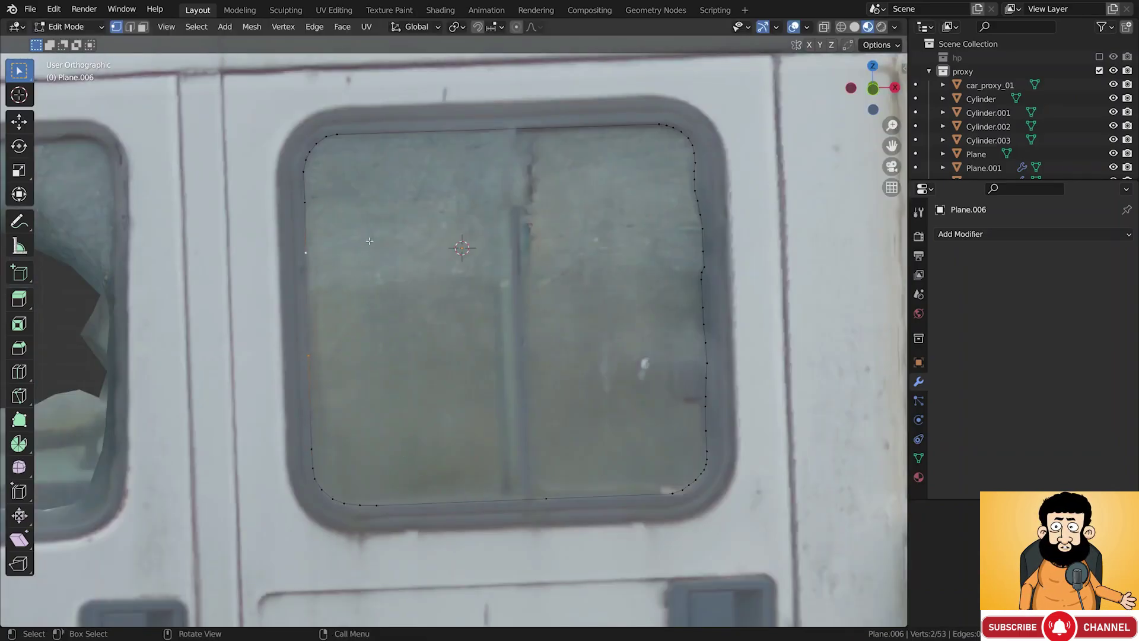
{"action": "key", "text": "a"}
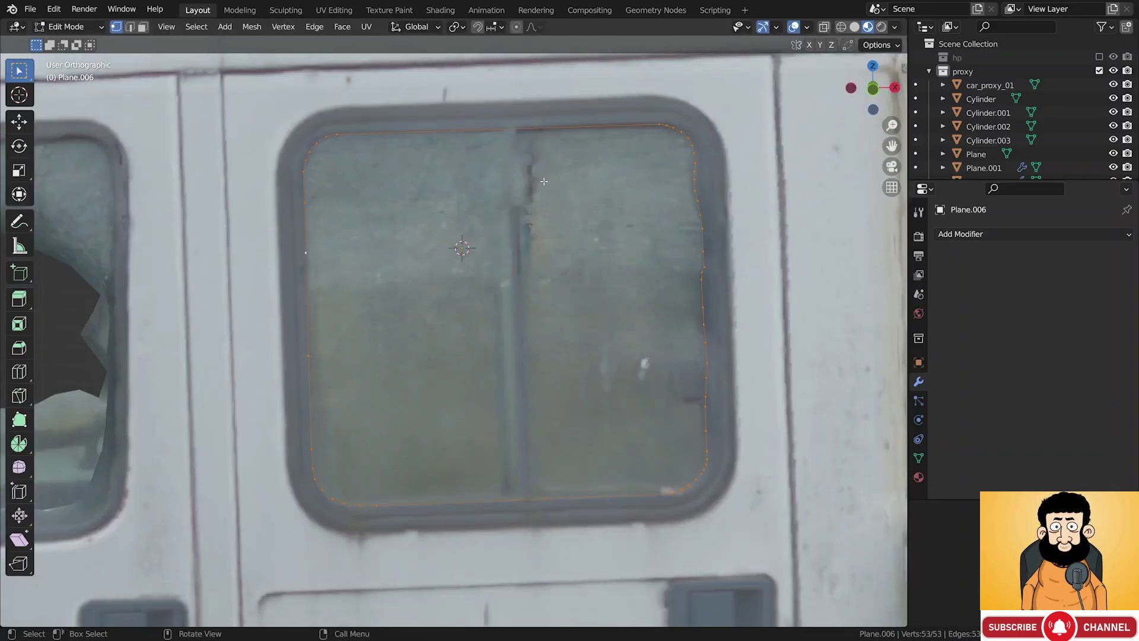
{"action": "middle_click_drag", "start_coordinate": [544, 181], "coordinate": [493, 217], "text": "shift"}
{"action": "scroll", "coordinate": [444, 351], "scroll_direction": "down", "scroll_amount": 2}
{"action": "key", "text": "Tab"}
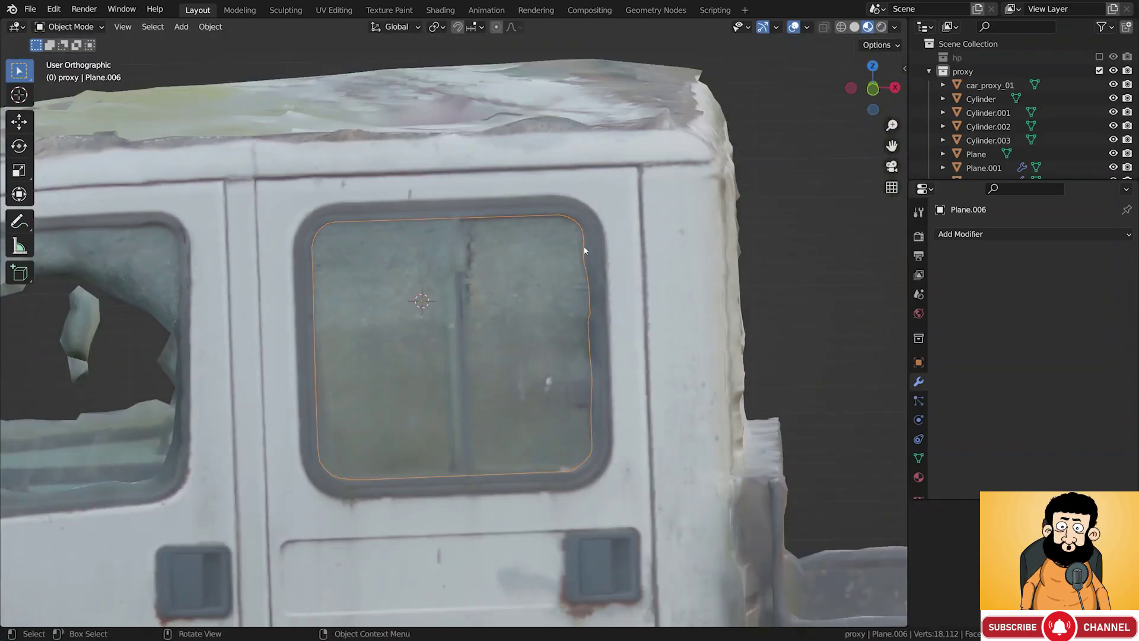
Rename the window outline object as project_01
{"action": "scroll", "coordinate": [987, 130], "scroll_direction": "down", "scroll_amount": 4}
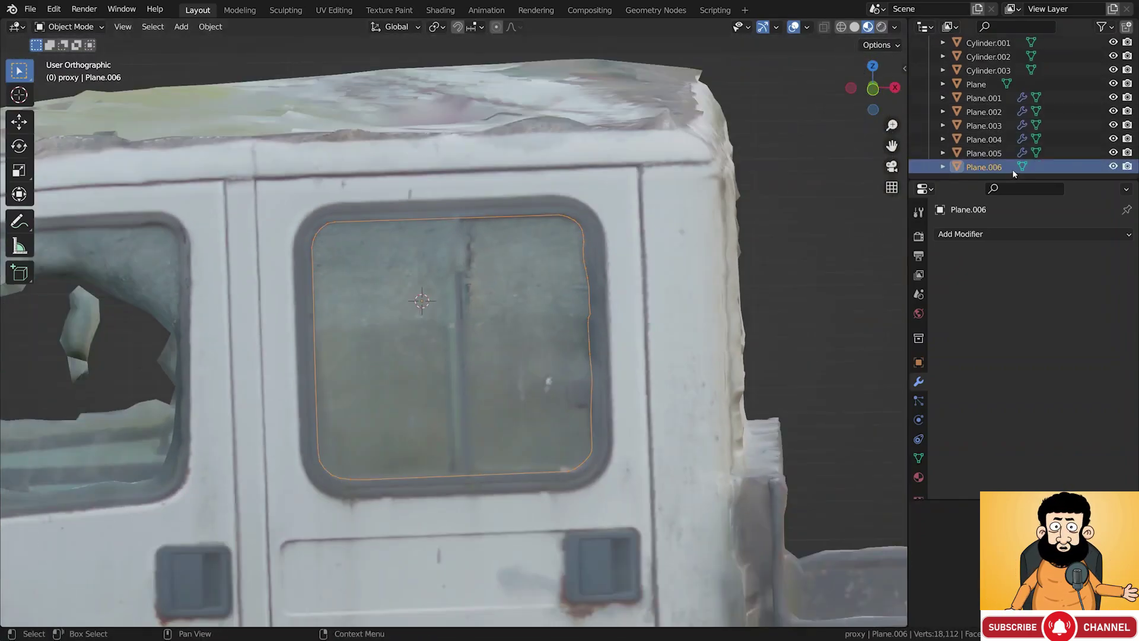
{"action": "double_click", "coordinate": [985, 168]}
{"action": "type", "text": "project_01"}
{"action": "key", "text": "Return"}
Enlarge the object list, put car_proxy_01 into Edit Mode and add project_01 to the selection as the cutting outline
{"action": "scroll", "coordinate": [1003, 172], "scroll_direction": "up", "scroll_amount": 4}
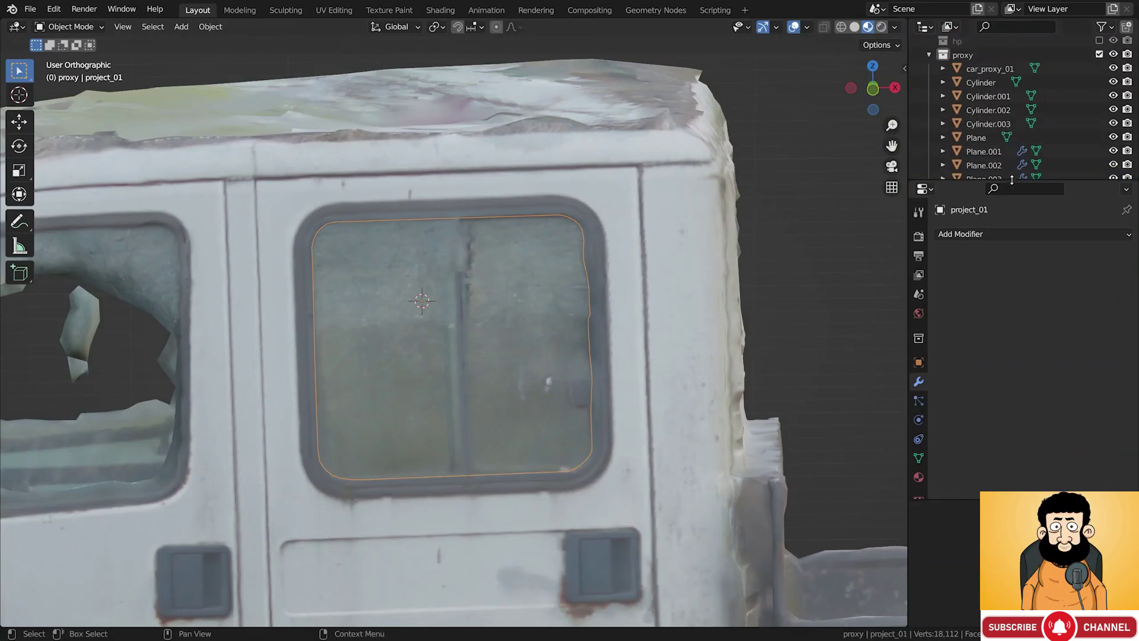
{"action": "left_click_drag", "start_coordinate": [1010, 180], "coordinate": [1009, 244]}
{"action": "left_click", "coordinate": [980, 86]}
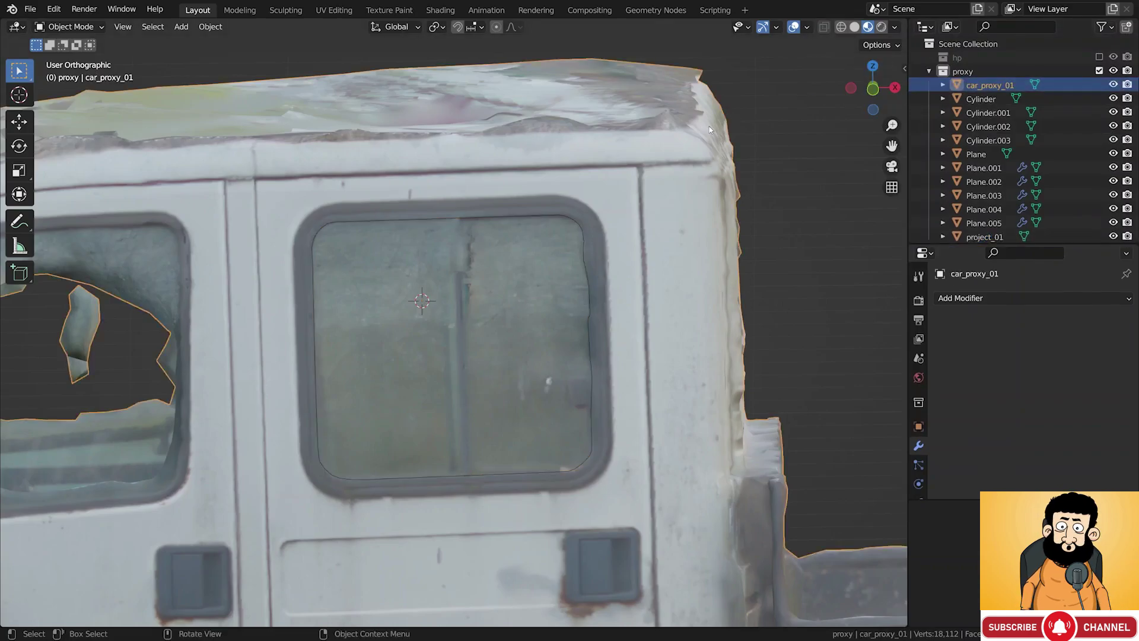
{"action": "key", "text": "Tab"}
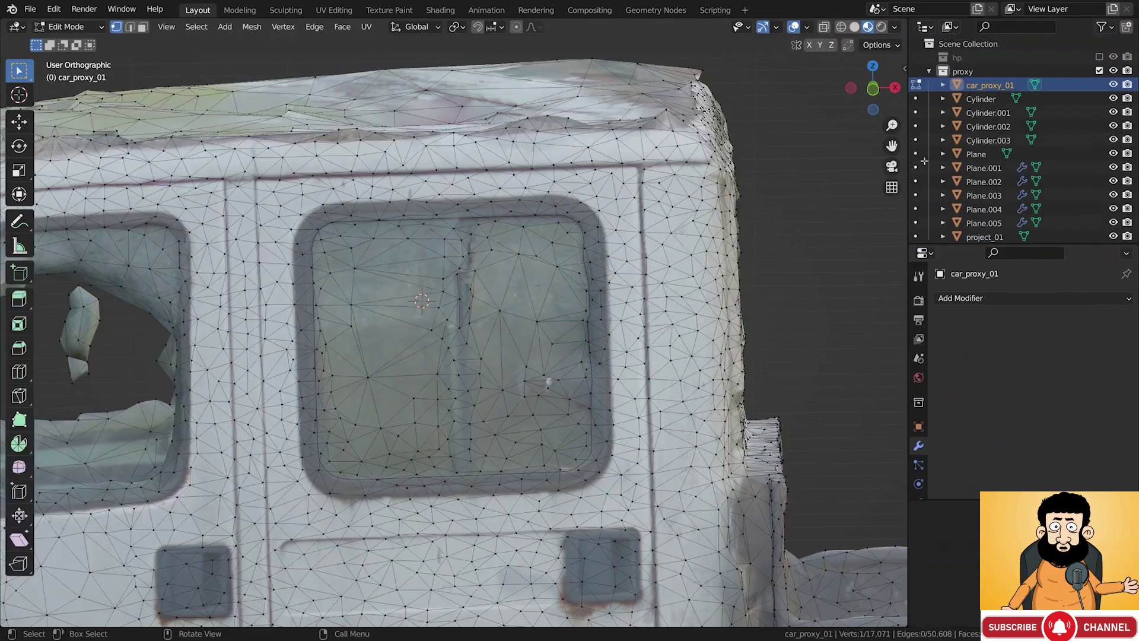
{"action": "scroll", "coordinate": [984, 123], "scroll_direction": "down", "scroll_amount": 1}
{"action": "left_click", "coordinate": [999, 233], "text": "ctrl"}
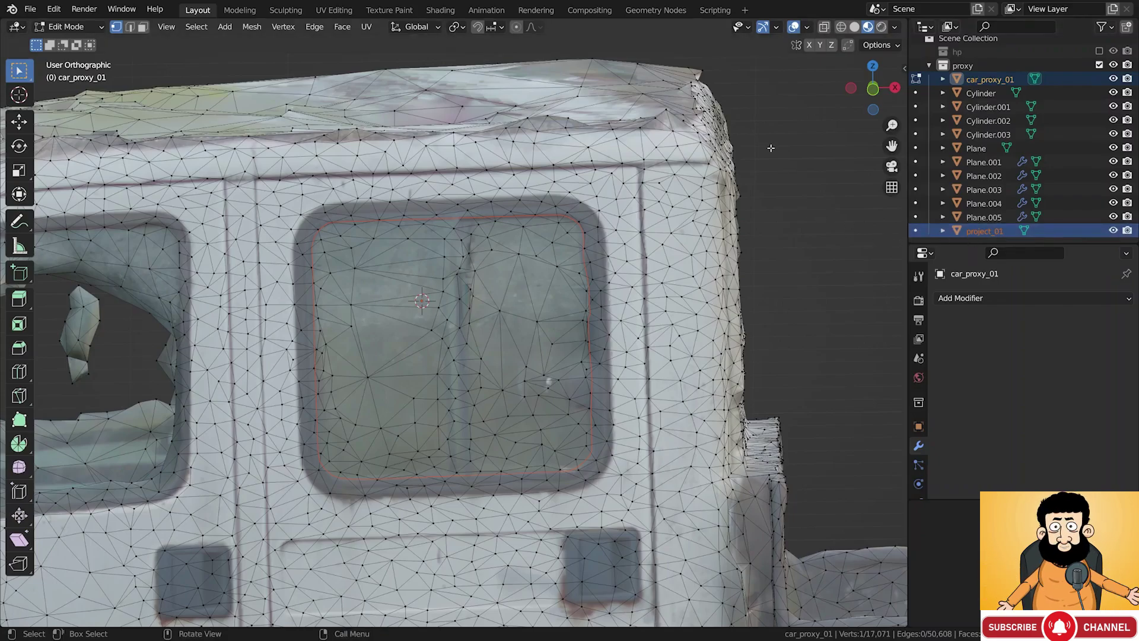
Cut the window outline into car_proxy_01 with Knife Project
{"action": "left_click", "coordinate": [342, 27]}
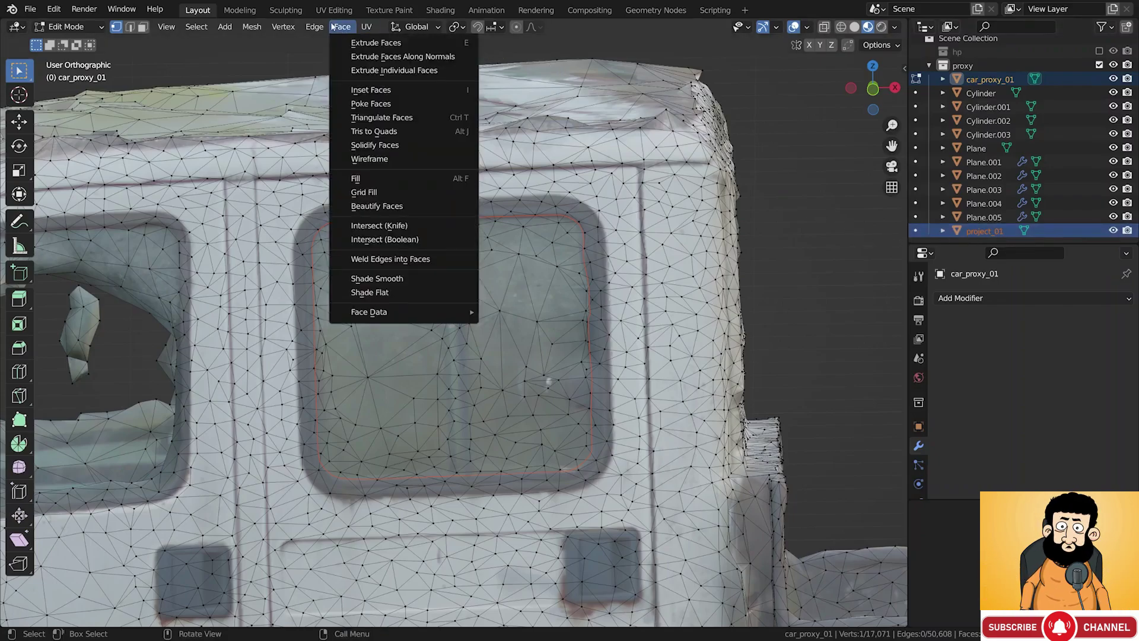
{"action": "mouse_move", "coordinate": [262, 30]}
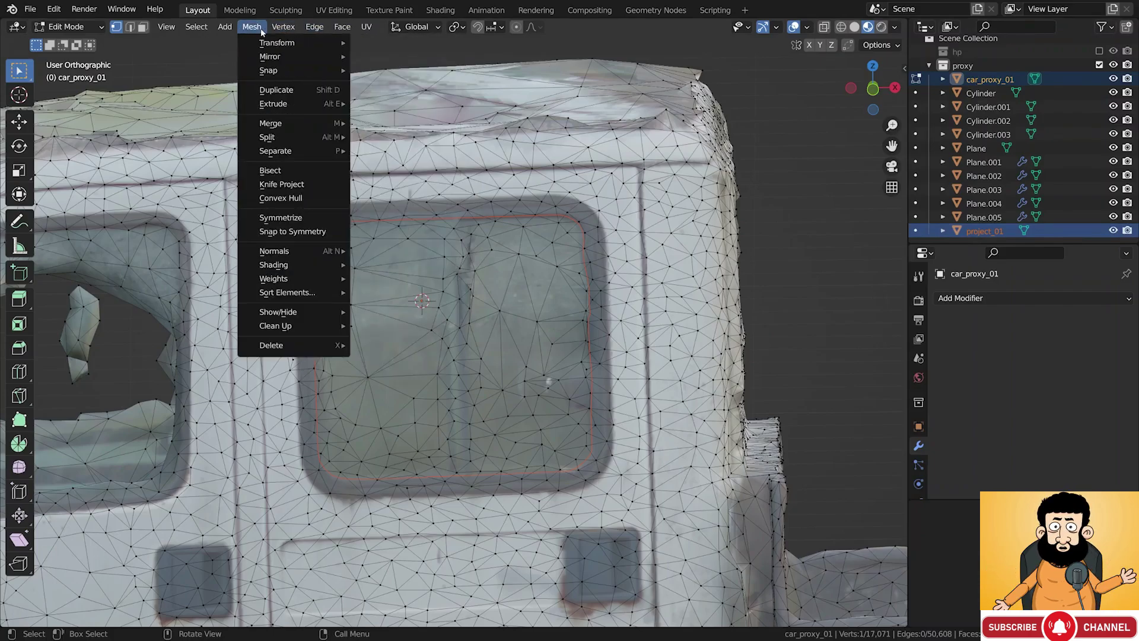
{"action": "left_click", "coordinate": [311, 184]}
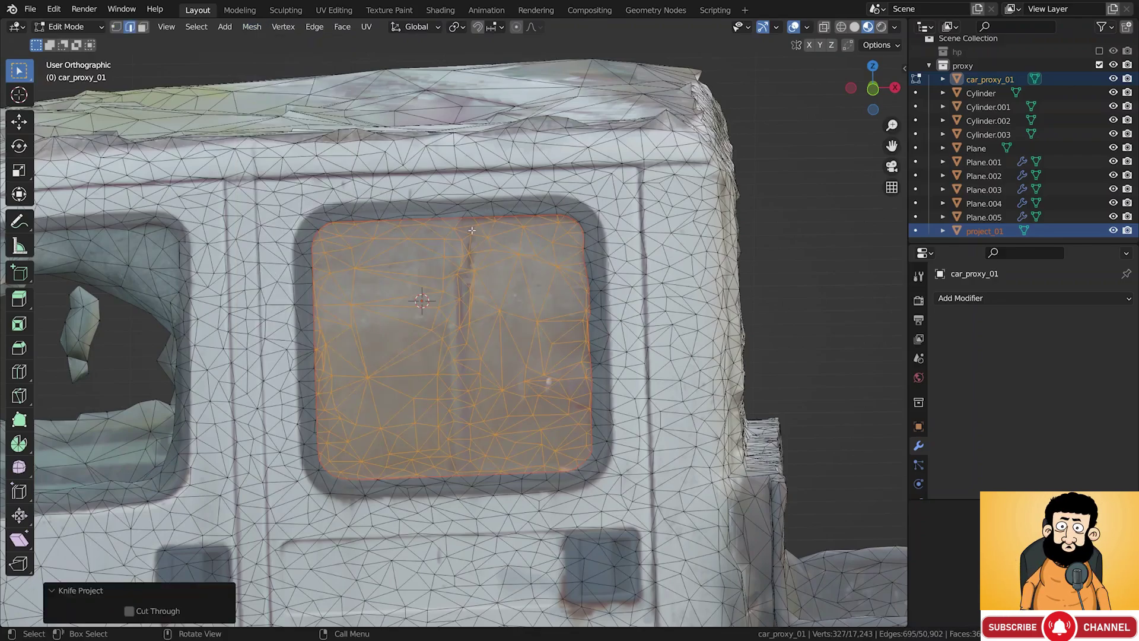
Switch to face selection and hide the project_01 outline
{"action": "left_click", "coordinate": [143, 29]}
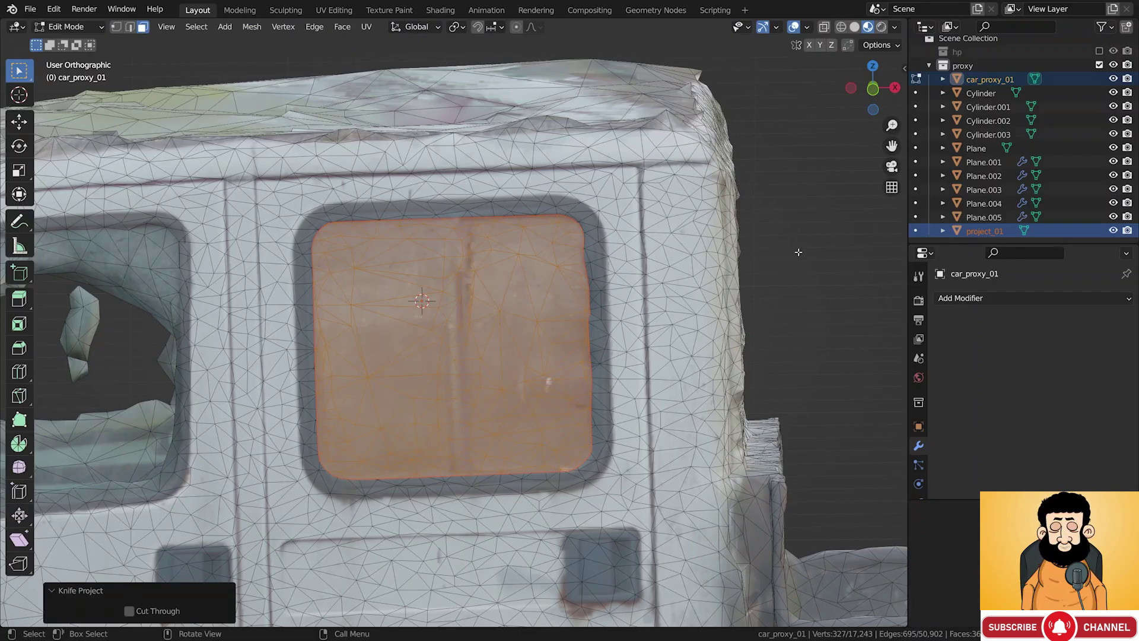
{"action": "left_click", "coordinate": [1116, 231]}
{"action": "left_click", "coordinate": [1115, 231]}
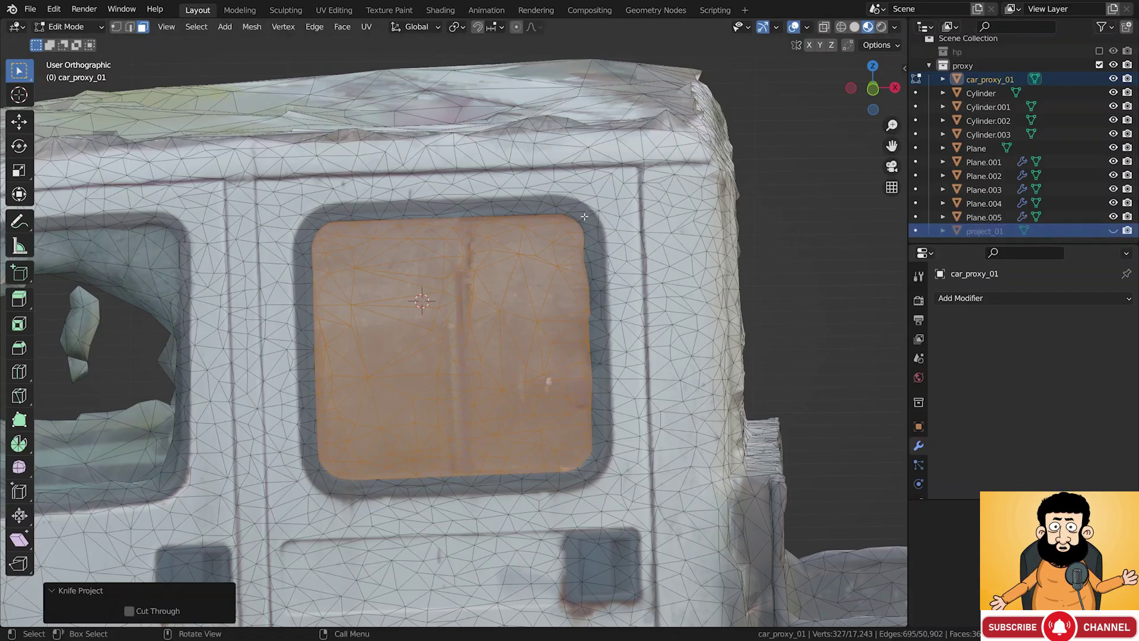
Separate the selected rear door window faces of car_proxy_01 into their own object and return to Object Mode
{"action": "right_click", "coordinate": [689, 192]}
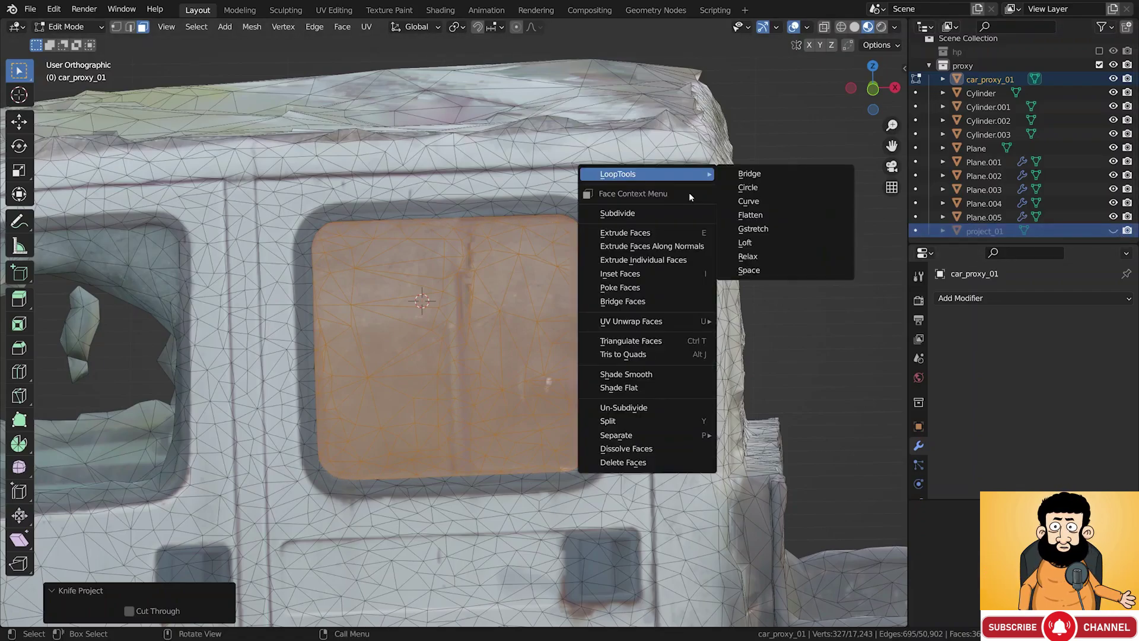
{"action": "mouse_move", "coordinate": [696, 437]}
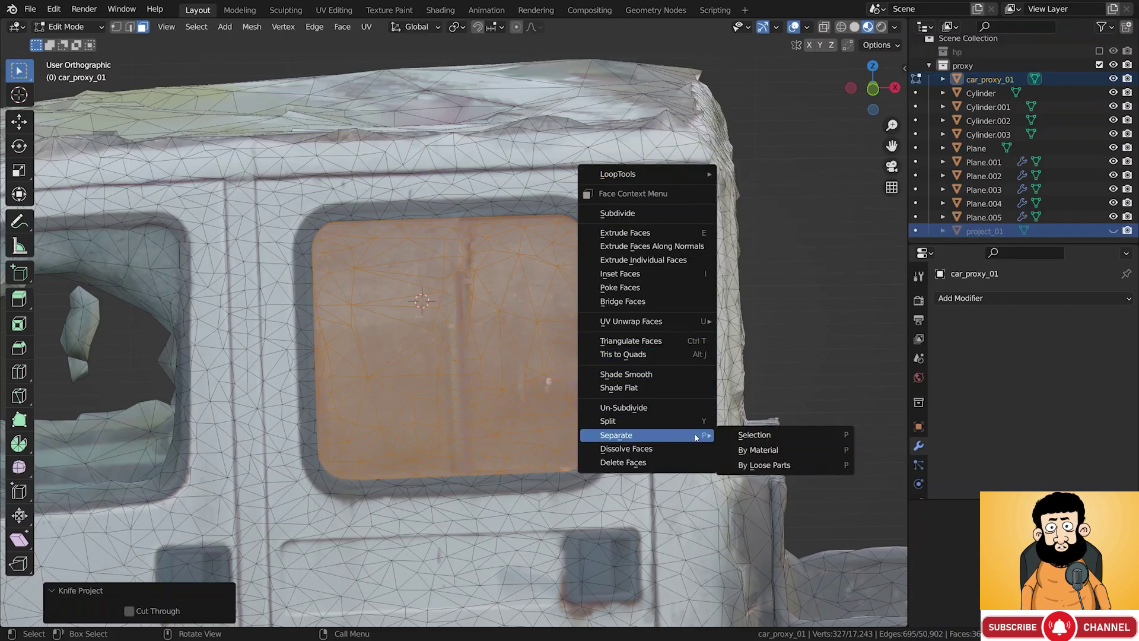
{"action": "left_click", "coordinate": [753, 434]}
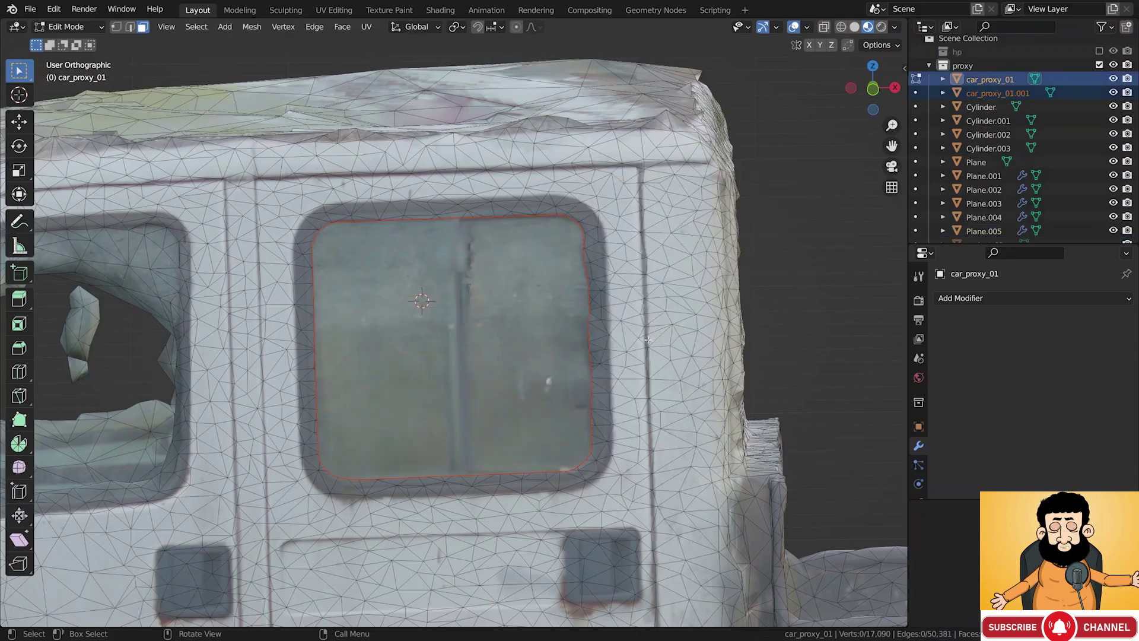
{"action": "key", "text": "Tab"}
Try to move the separated window pane out of its opening and check its corner mesh
{"action": "left_click", "coordinate": [394, 286]}
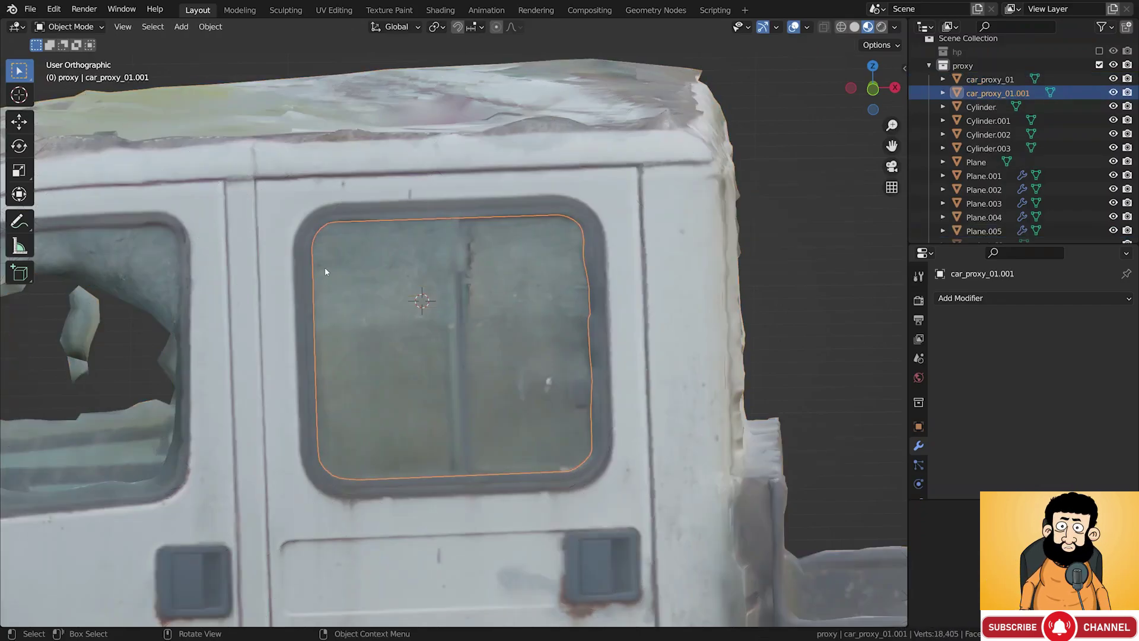
{"action": "key", "text": "g"}
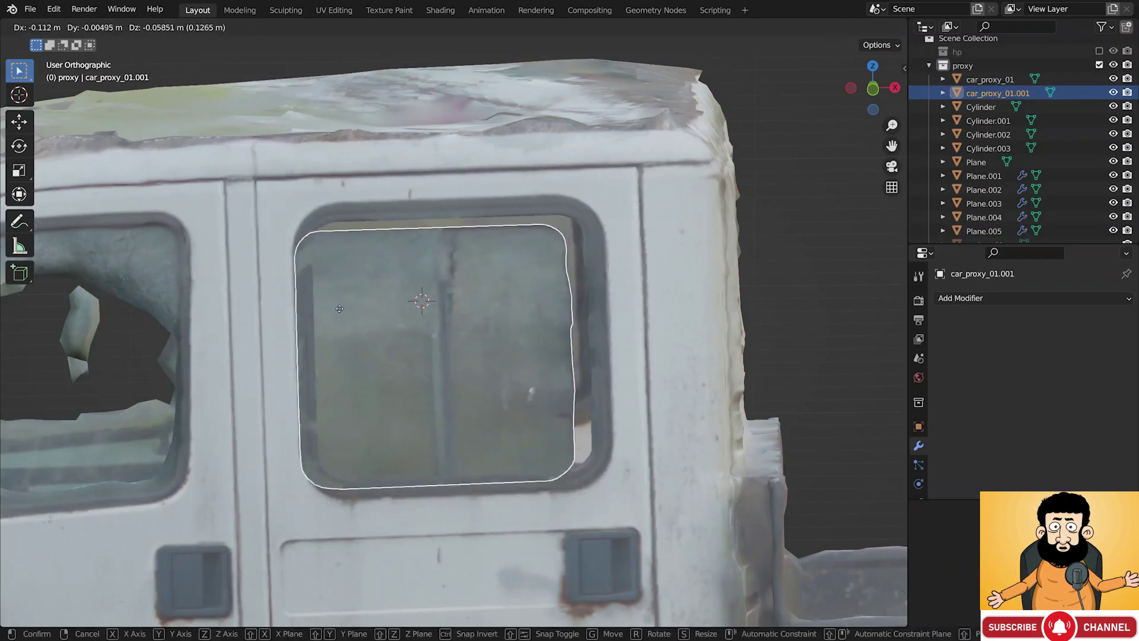
{"action": "left_click", "coordinate": [354, 310]}
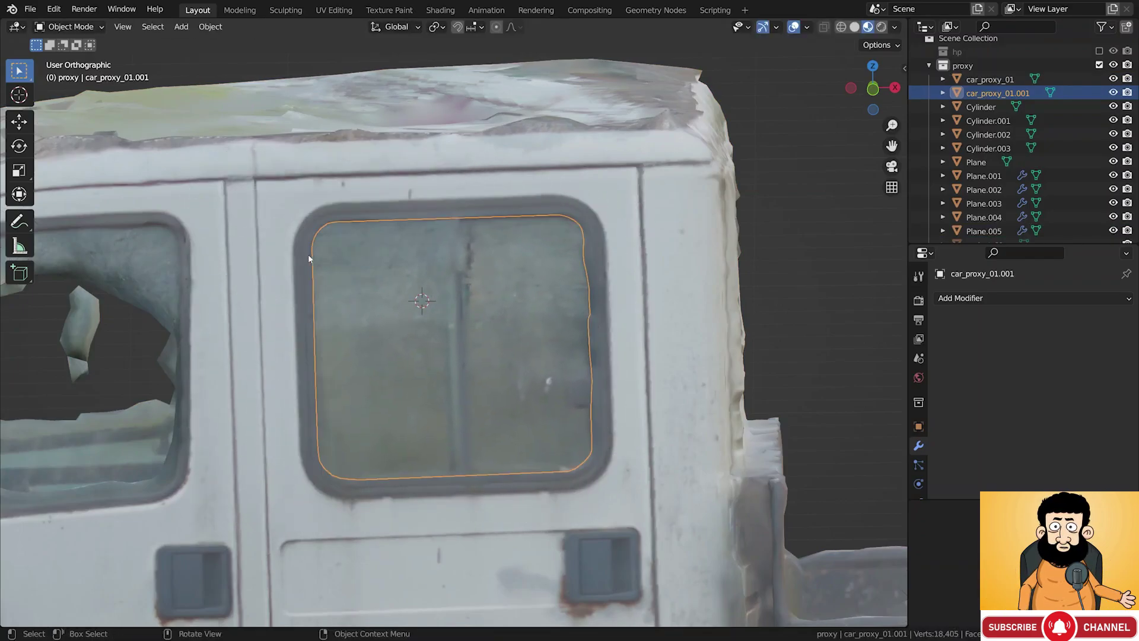
{"action": "scroll", "coordinate": [306, 259], "scroll_direction": "up", "scroll_amount": 5}
{"action": "scroll", "coordinate": [294, 226], "scroll_direction": "up", "scroll_amount": 3}
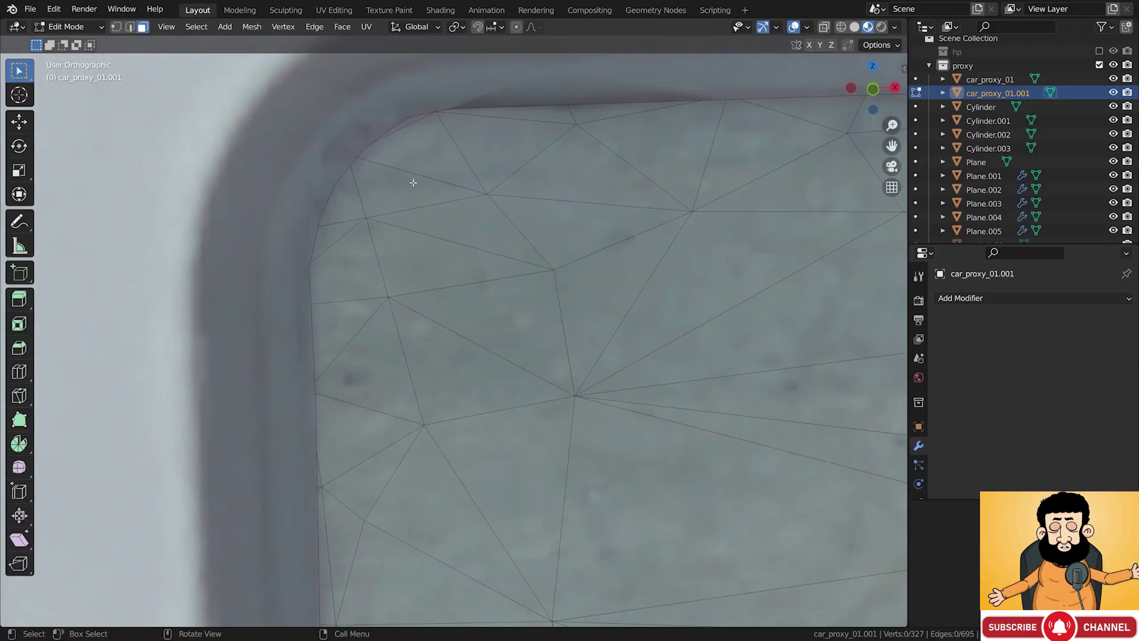
{"action": "scroll", "coordinate": [420, 173], "scroll_direction": "down", "scroll_amount": 5}
{"action": "key", "text": "Tab"}
Shift the separated window pane horizontally about 0.14 m along Y, behind the rear door frame
{"action": "middle_click_drag", "start_coordinate": [510, 184], "coordinate": [569, 214]}
{"action": "key", "text": "g"}
{"action": "key", "text": "z"}
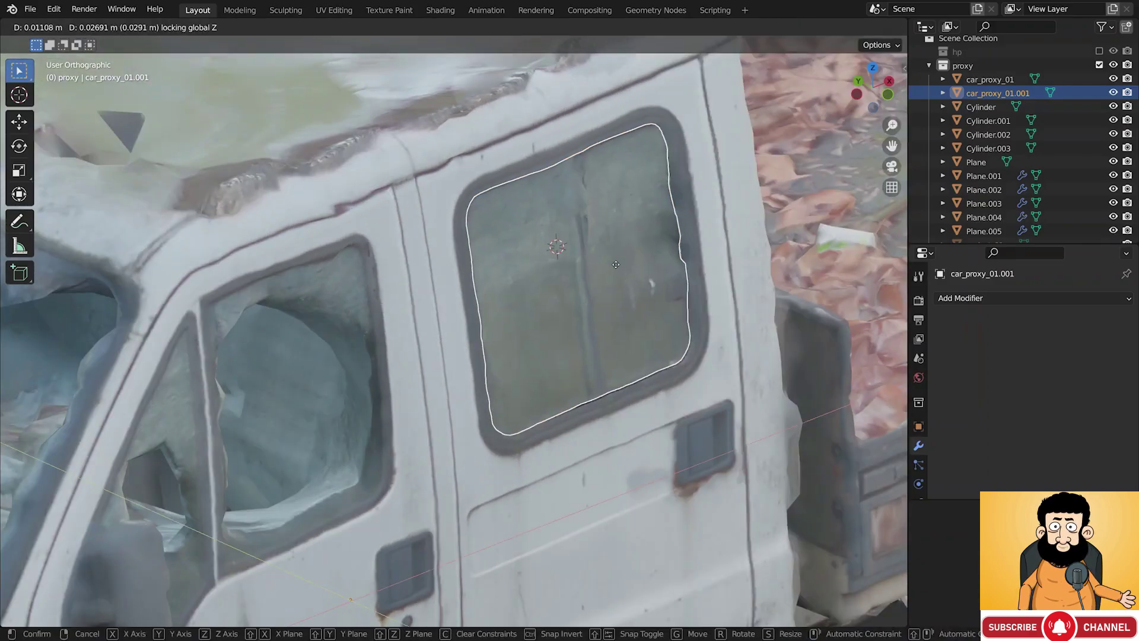
{"action": "left_click", "coordinate": [506, 203]}
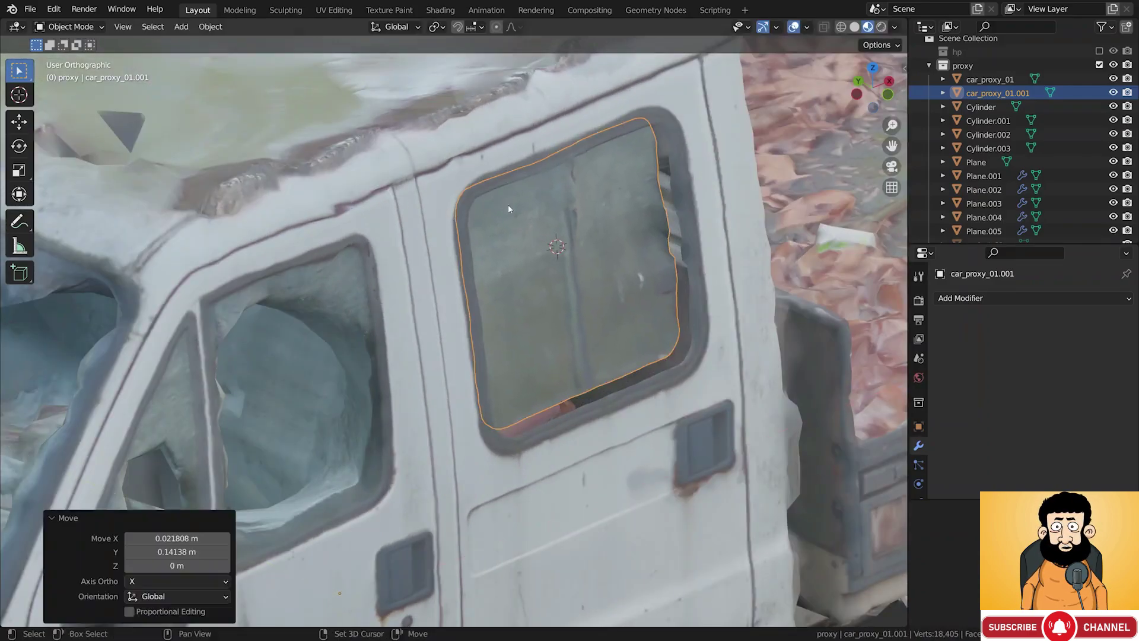
Set the window pane's origin to its geometry and scale the pane up by about 1.15
{"action": "right_click", "coordinate": [667, 210]}
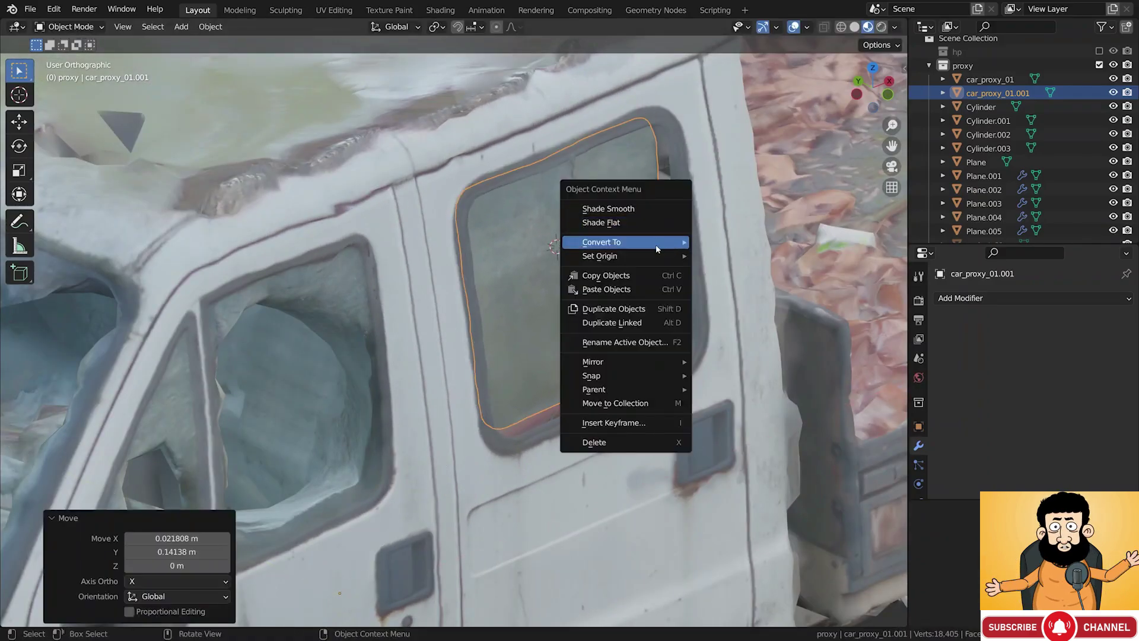
{"action": "mouse_move", "coordinate": [652, 255]}
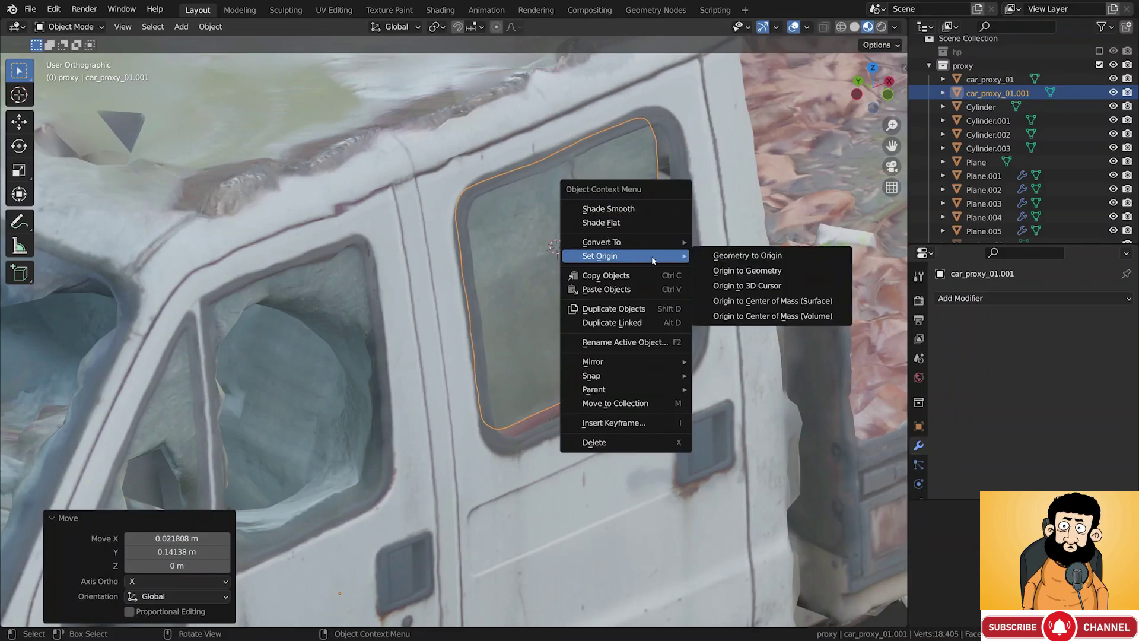
{"action": "left_click", "coordinate": [721, 271]}
{"action": "key", "text": "s"}
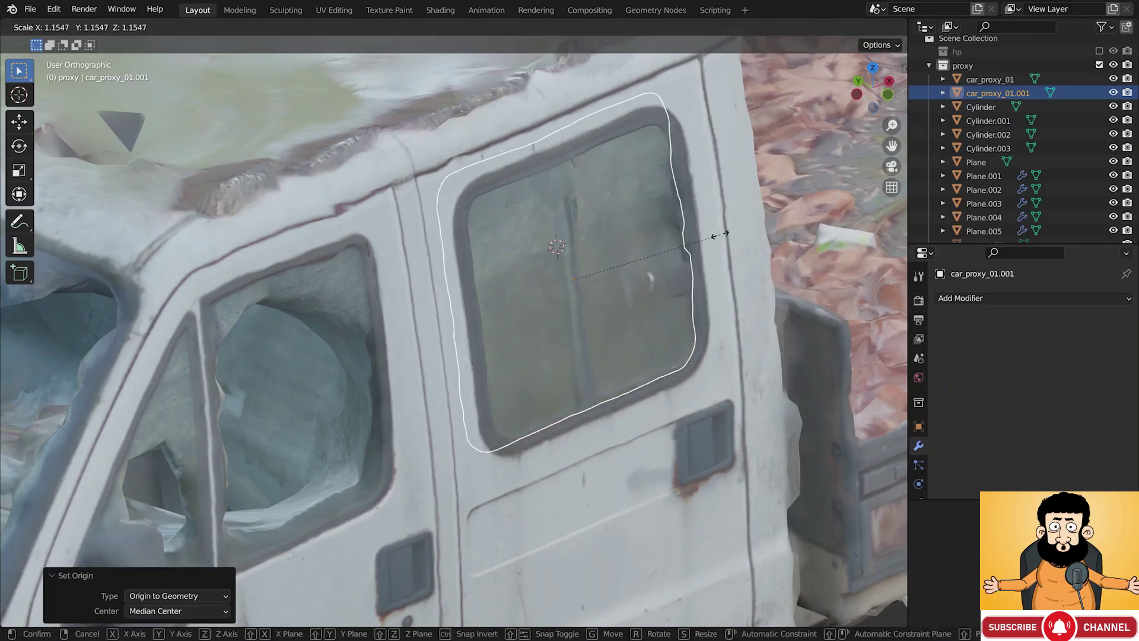
{"action": "left_click", "coordinate": [724, 229]}
{"action": "middle_click_drag", "start_coordinate": [725, 229], "coordinate": [646, 238]}
Refine the window pane's scale and horizontal position so it overlaps the rear door opening from behind
{"action": "key", "text": "s"}
{"action": "left_click", "coordinate": [731, 228]}
{"action": "scroll", "coordinate": [633, 243], "scroll_direction": "down", "scroll_amount": 3}
{"action": "key", "text": "s"}
{"action": "key", "text": "shift+z"}
{"action": "left_click", "coordinate": [671, 255]}
{"action": "key", "text": "alt+a"}
{"action": "left_click", "coordinate": [666, 250]}
{"action": "key", "text": "g"}
{"action": "key", "text": "shift+z"}
{"action": "left_click", "coordinate": [657, 248]}
{"action": "key", "text": "alt+a"}
{"action": "scroll", "coordinate": [1022, 203], "scroll_direction": "down", "scroll_amount": 1}
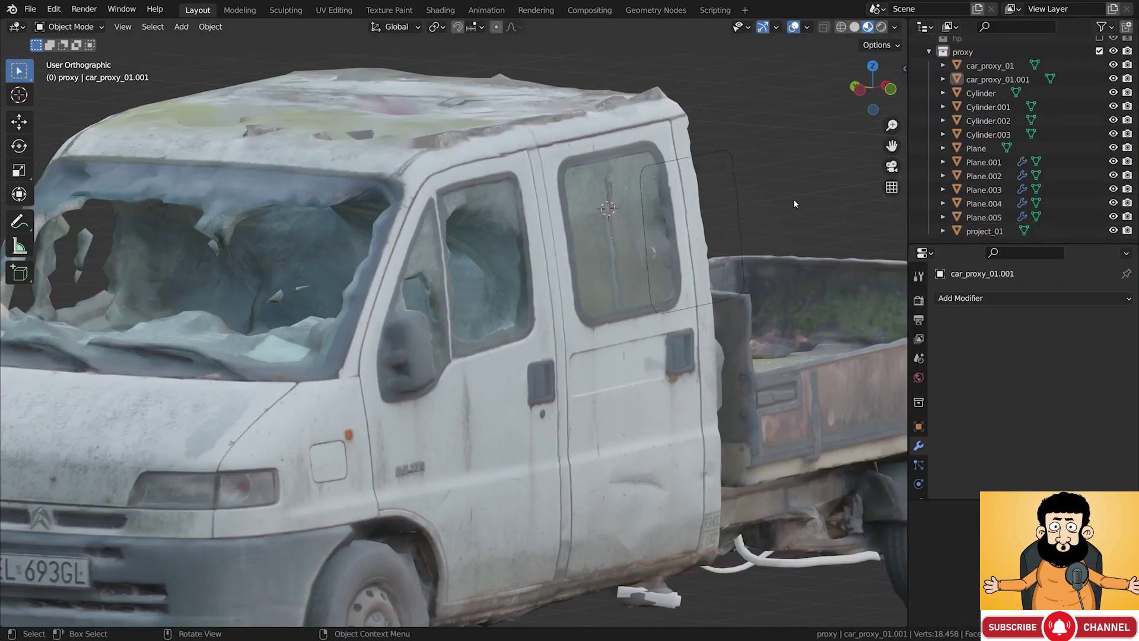
Fill the project_01 outline with a face in Edit Mode
{"action": "left_click", "coordinate": [740, 204]}
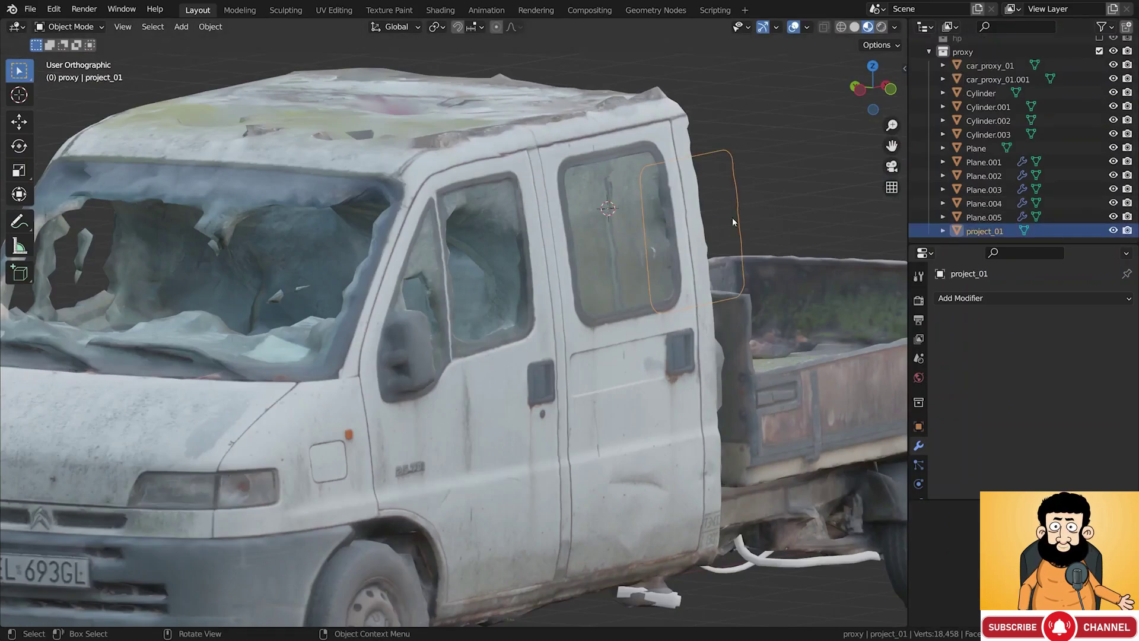
{"action": "middle_click_drag", "start_coordinate": [739, 200], "coordinate": [712, 213]}
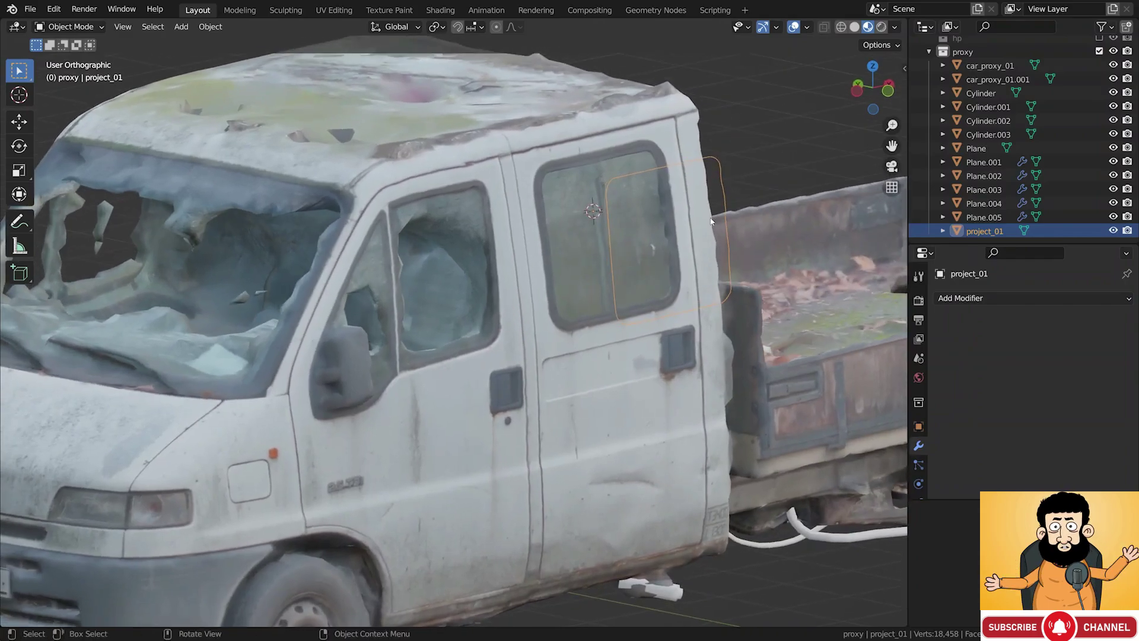
{"action": "key", "text": "Tab"}
{"action": "scroll", "coordinate": [711, 222], "scroll_direction": "up", "scroll_amount": 4}
{"action": "middle_click_drag", "start_coordinate": [701, 219], "coordinate": [650, 190]}
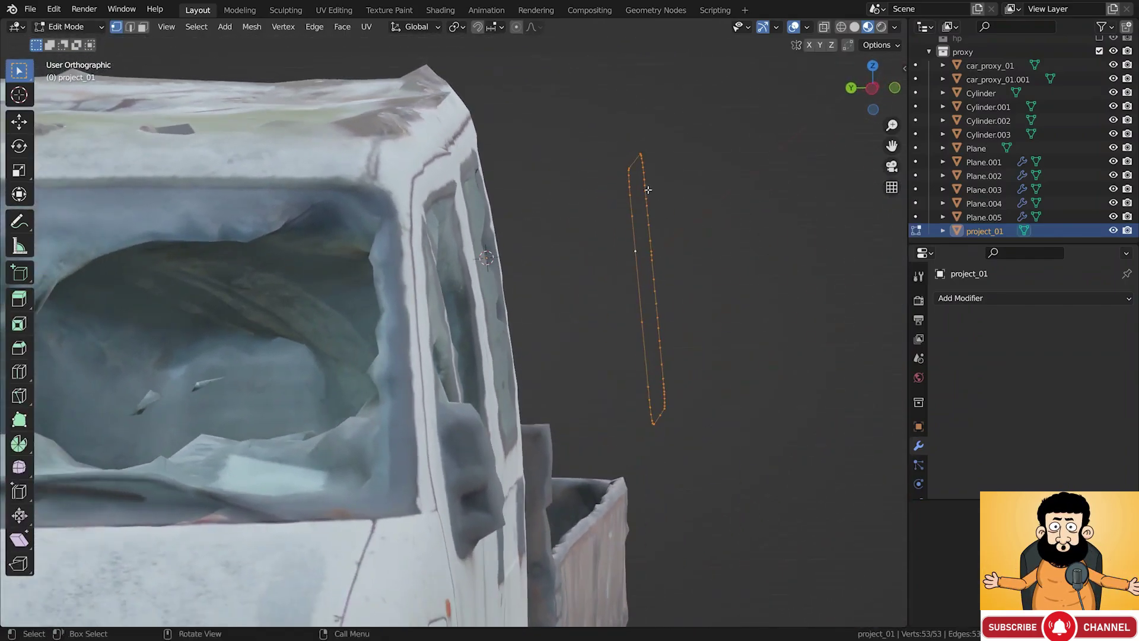
{"action": "middle_click_drag", "start_coordinate": [718, 256], "coordinate": [582, 298]}
{"action": "key", "text": "Tab"}
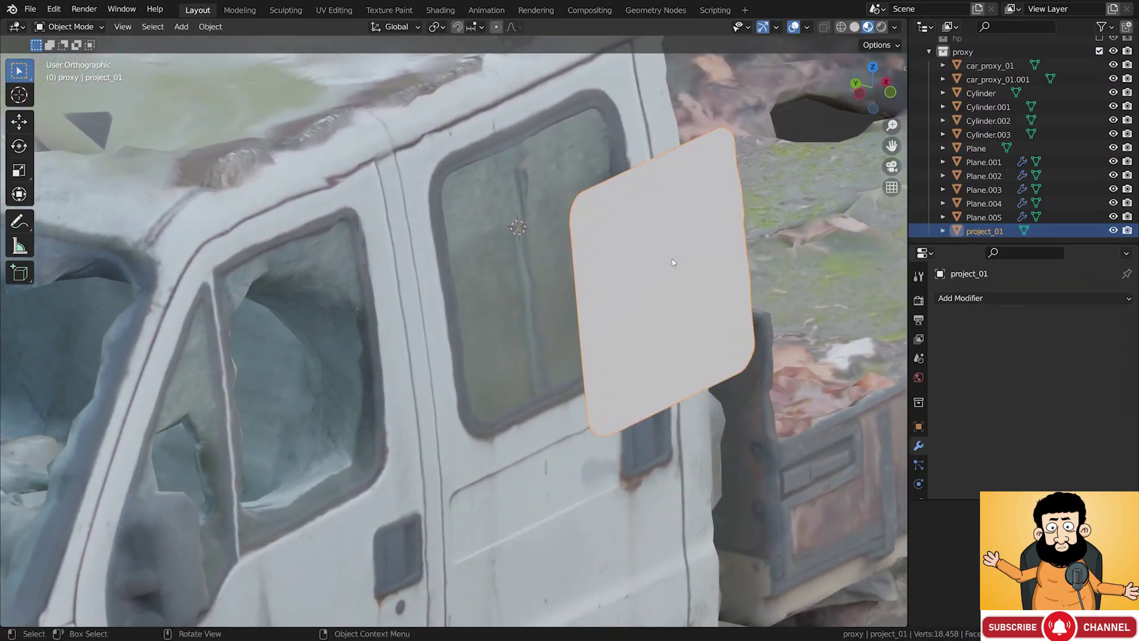
Move the filled project_01 plane into the rear door window opening
{"action": "key", "text": "g"}
{"action": "left_click", "coordinate": [723, 284]}
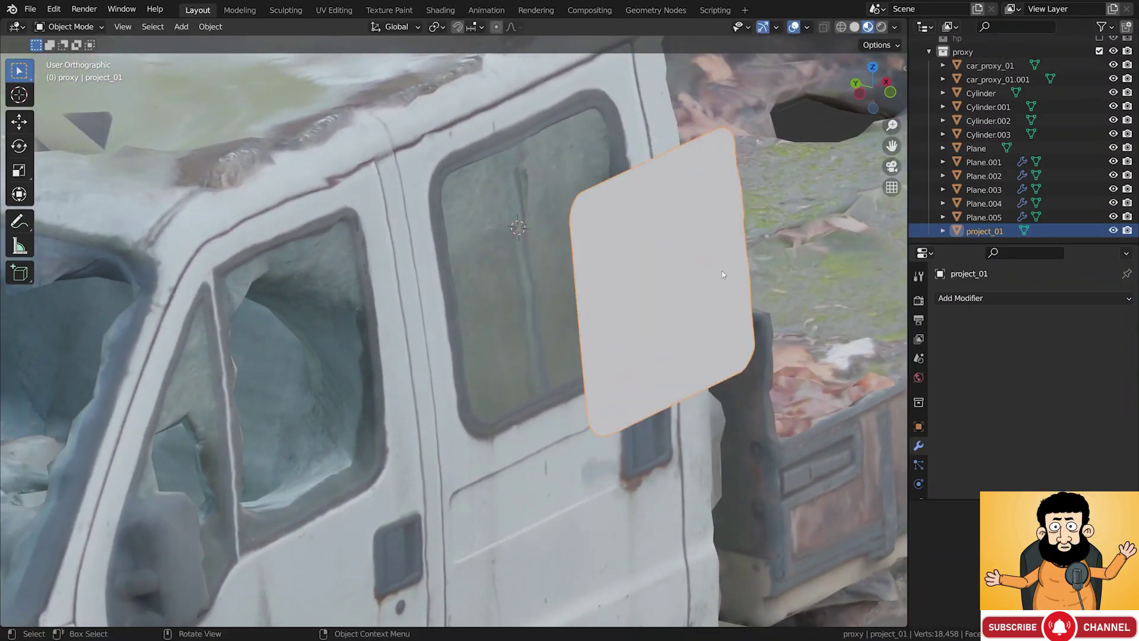
{"action": "middle_click_drag", "start_coordinate": [724, 283], "coordinate": [653, 315]}
{"action": "key", "text": "g"}
{"action": "left_click", "coordinate": [507, 276]}
{"action": "middle_click_drag", "start_coordinate": [507, 275], "coordinate": [645, 165]}
{"action": "key", "text": "g"}
{"action": "left_click", "coordinate": [487, 248]}
{"action": "key", "text": "g"}
{"action": "key", "text": "shift+z"}
{"action": "left_click", "coordinate": [529, 241]}
{"action": "key", "text": "r"}
{"action": "key", "text": "y"}
{"action": "key", "text": "x"}
{"action": "right_click", "coordinate": [603, 156]}
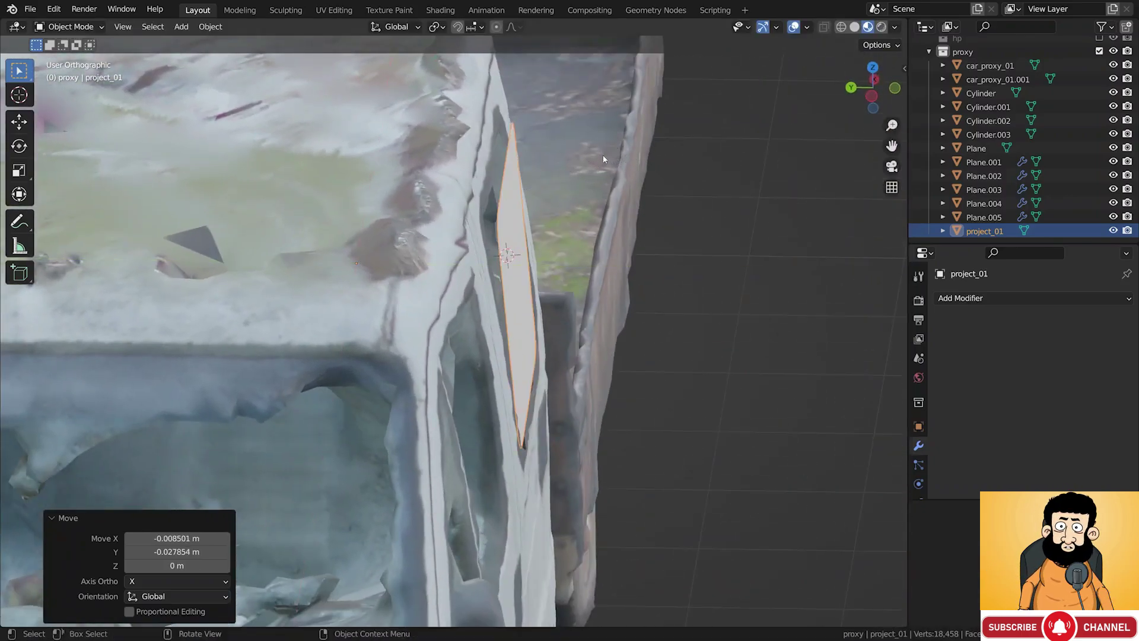
Set project_01's origin to its geometry and rotate it about -3.7° around the X axis to match the door
{"action": "right_click", "coordinate": [600, 158]}
{"action": "mouse_move", "coordinate": [601, 159]}
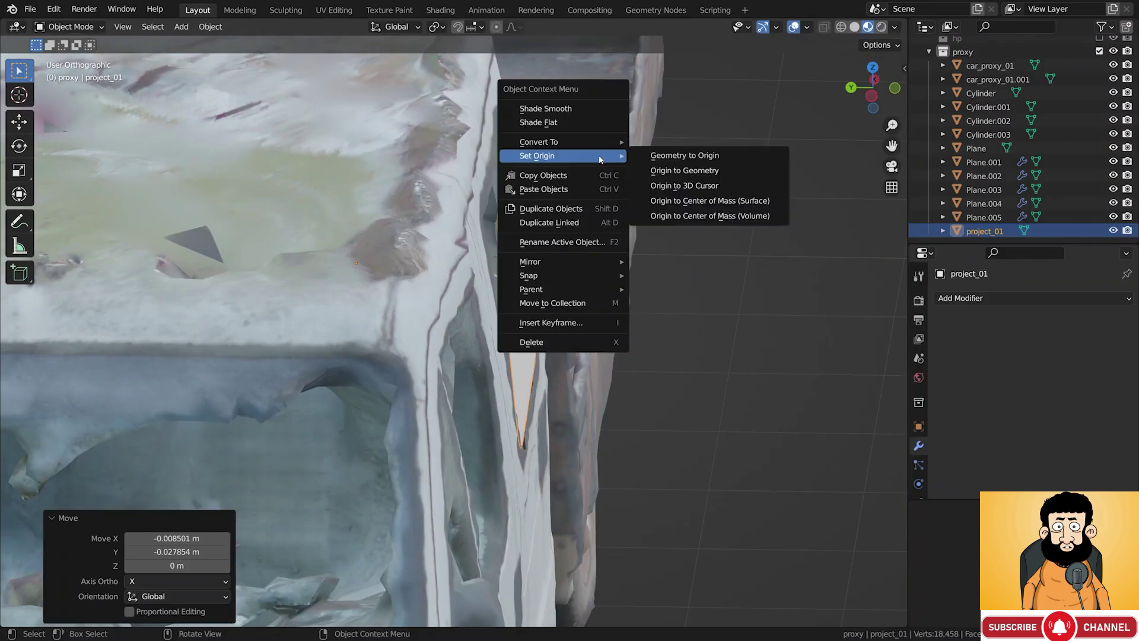
{"action": "left_click", "coordinate": [651, 172]}
{"action": "key", "text": "r"}
{"action": "key", "text": "x"}
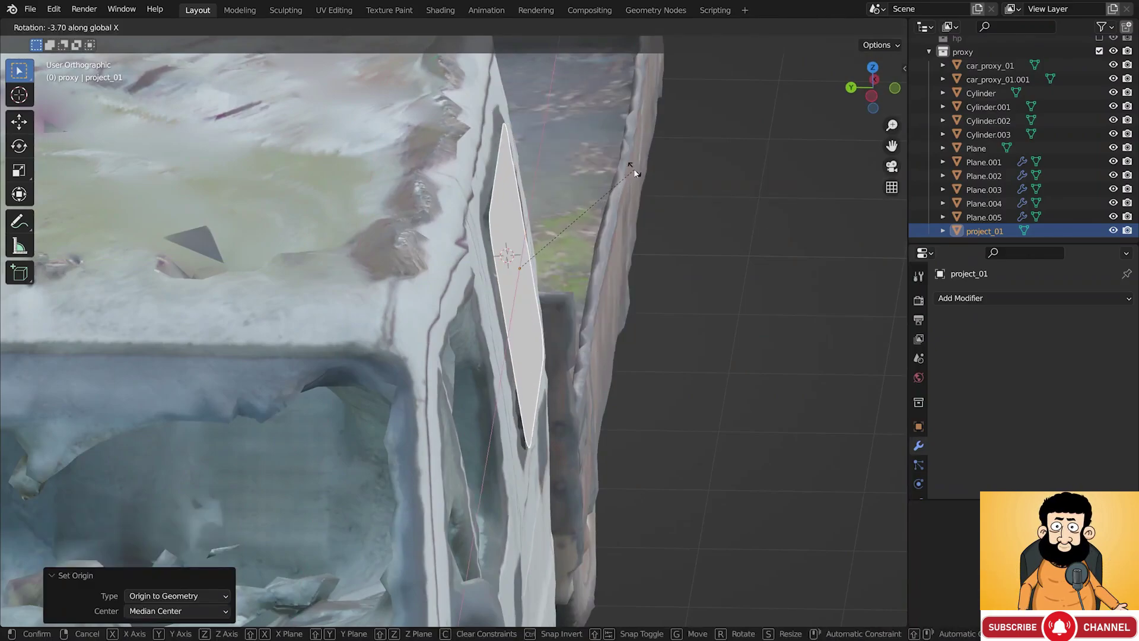
{"action": "left_click", "coordinate": [635, 172]}
Reposition and scale the filled project_01 plane to fit the rear door window opening
{"action": "key", "text": "g"}
{"action": "left_click", "coordinate": [629, 176]}
{"action": "middle_click_drag", "start_coordinate": [629, 176], "coordinate": [552, 199]}
{"action": "middle_click_drag", "start_coordinate": [635, 261], "coordinate": [511, 228], "text": "shift"}
{"action": "middle_click_drag", "start_coordinate": [511, 227], "coordinate": [504, 222]}
{"action": "key", "text": "s"}
{"action": "left_click", "coordinate": [616, 204]}
{"action": "middle_click_drag", "start_coordinate": [616, 203], "coordinate": [604, 211]}
{"action": "key", "text": "alt+a"}
Select a window layer in the rear door and adjust its horizontal depth in the opening
{"action": "middle_click_drag", "start_coordinate": [604, 211], "coordinate": [578, 254]}
{"action": "left_click", "coordinate": [589, 236]}
{"action": "key", "text": "g"}
{"action": "key", "text": "shift+z"}
{"action": "left_click", "coordinate": [540, 221]}
{"action": "key", "text": "alt+a"}
Place the 3D cursor at the upper edge of the front door window and add a mesh plane there
{"action": "scroll", "coordinate": [578, 253], "scroll_direction": "down", "scroll_amount": 8}
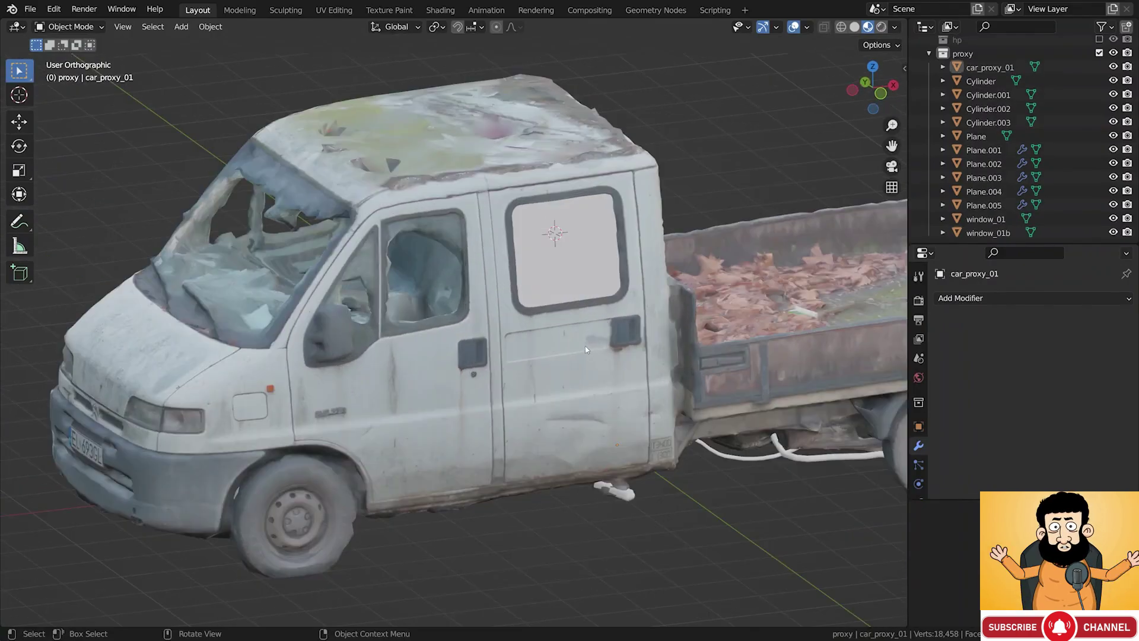
{"action": "middle_click_drag", "start_coordinate": [586, 351], "coordinate": [433, 254]}
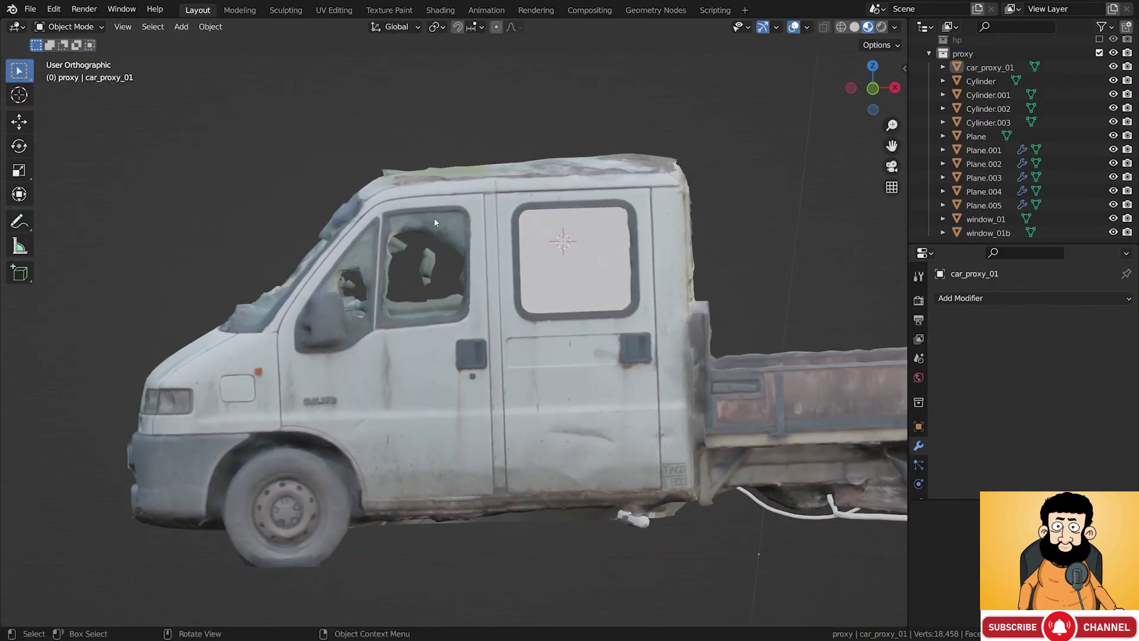
{"action": "key", "text": "KP_5"}
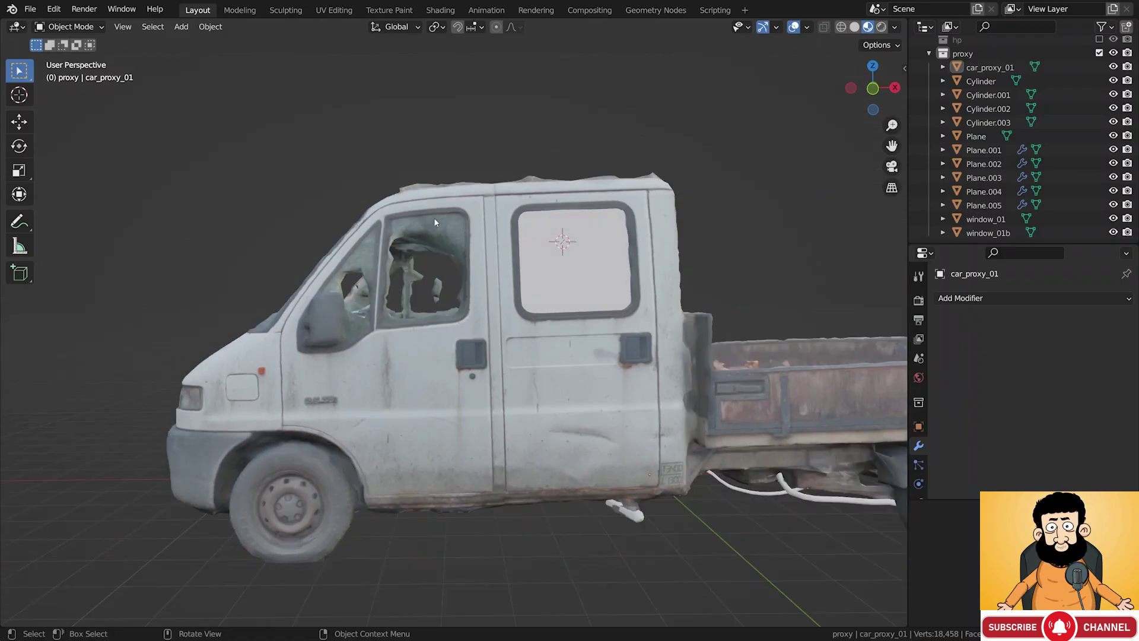
{"action": "key", "text": "KP_5"}
{"action": "scroll", "coordinate": [433, 214], "scroll_direction": "up", "scroll_amount": 3}
{"action": "right_click", "coordinate": [427, 191], "text": "shift"}
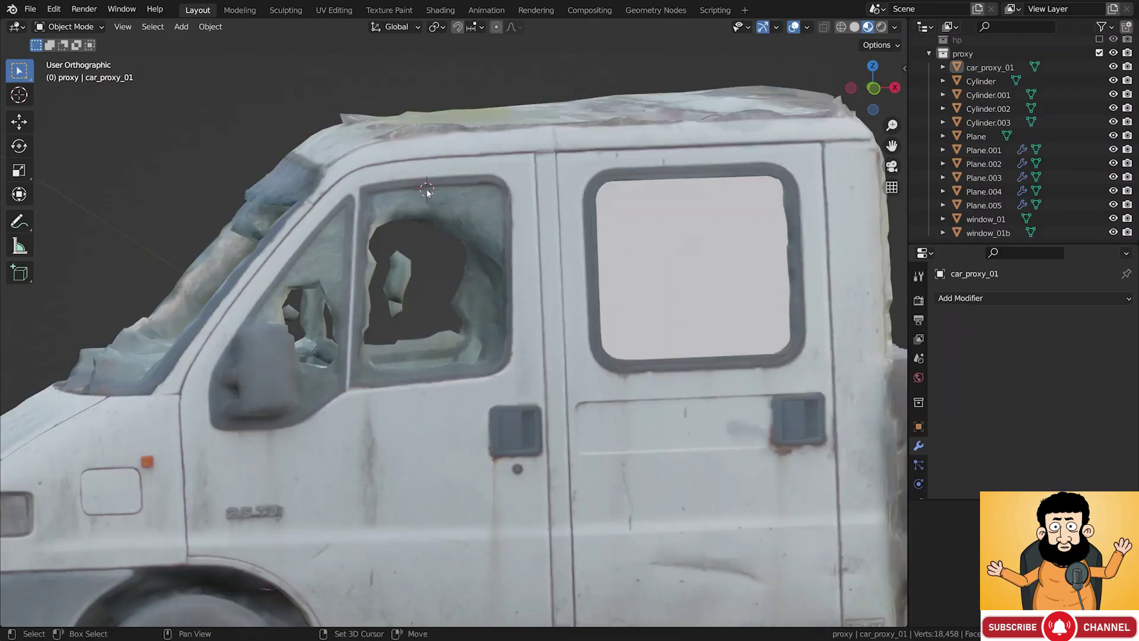
{"action": "key", "text": "shift+a"}
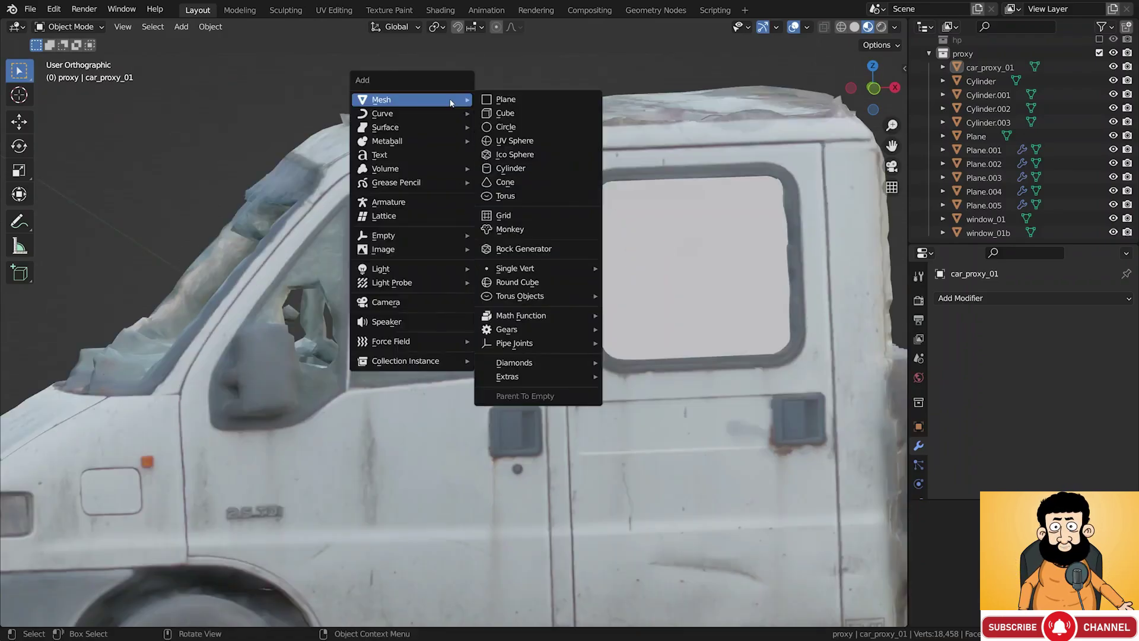
{"action": "left_click", "coordinate": [486, 101]}
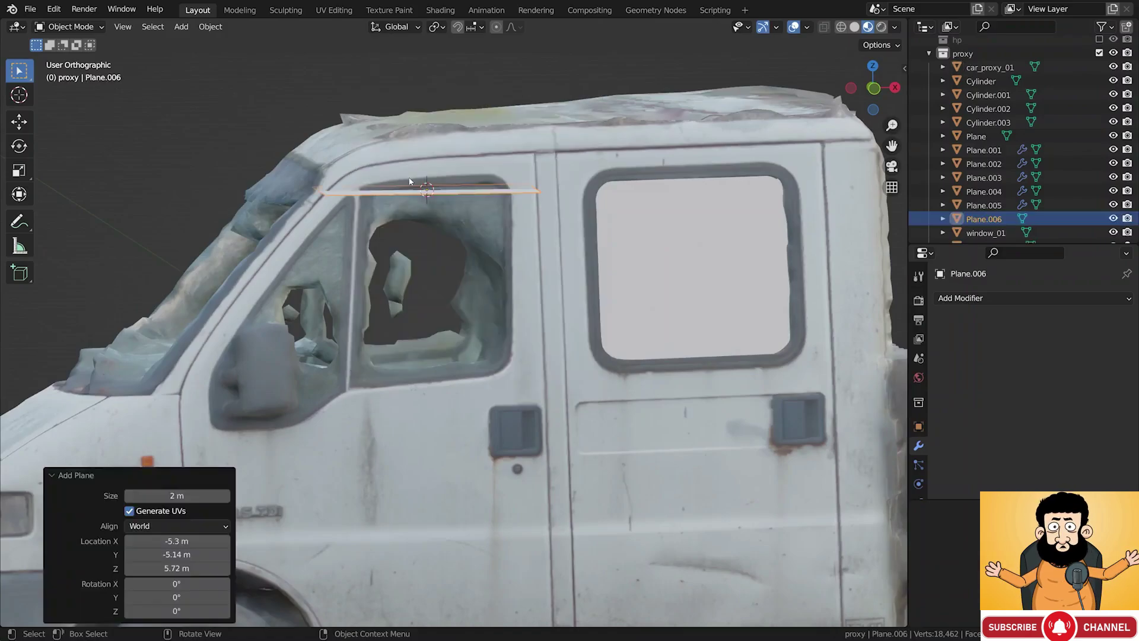
Reduce the new plane to a single vertex by deleting its other three vertices
{"action": "key", "text": "Tab"}
{"action": "key", "text": "g"}
{"action": "left_click", "coordinate": [337, 236]}
{"action": "key", "text": "ctrl+i"}
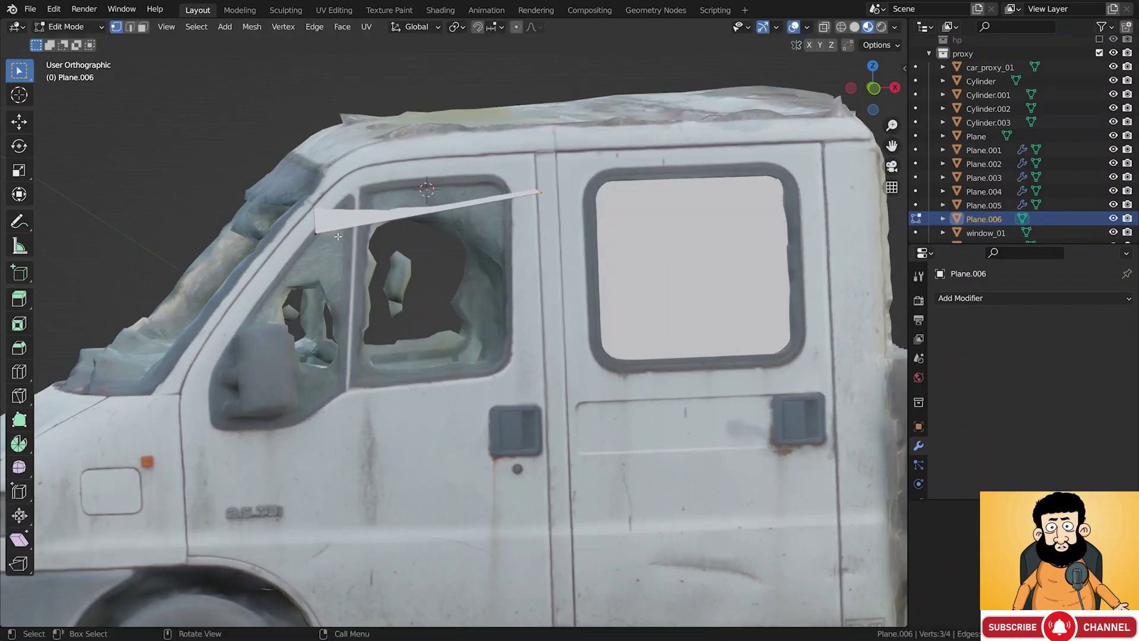
{"action": "key", "text": "x"}
{"action": "left_click", "coordinate": [339, 240]}
Move the remaining vertex to the upper front corner of the front door's main window
{"action": "key", "text": "g"}
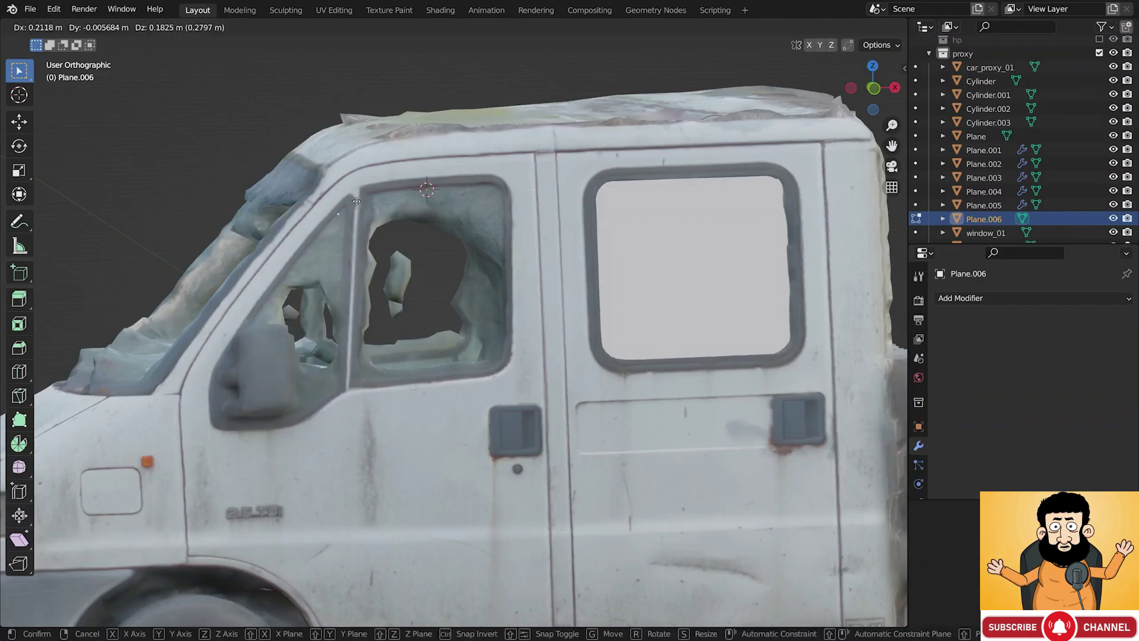
{"action": "left_click", "coordinate": [392, 184]}
{"action": "scroll", "coordinate": [394, 185], "scroll_direction": "up", "scroll_amount": 2}
{"action": "scroll", "coordinate": [393, 185], "scroll_direction": "up", "scroll_amount": 1}
{"action": "key", "text": "g"}
{"action": "left_click", "coordinate": [384, 210]}
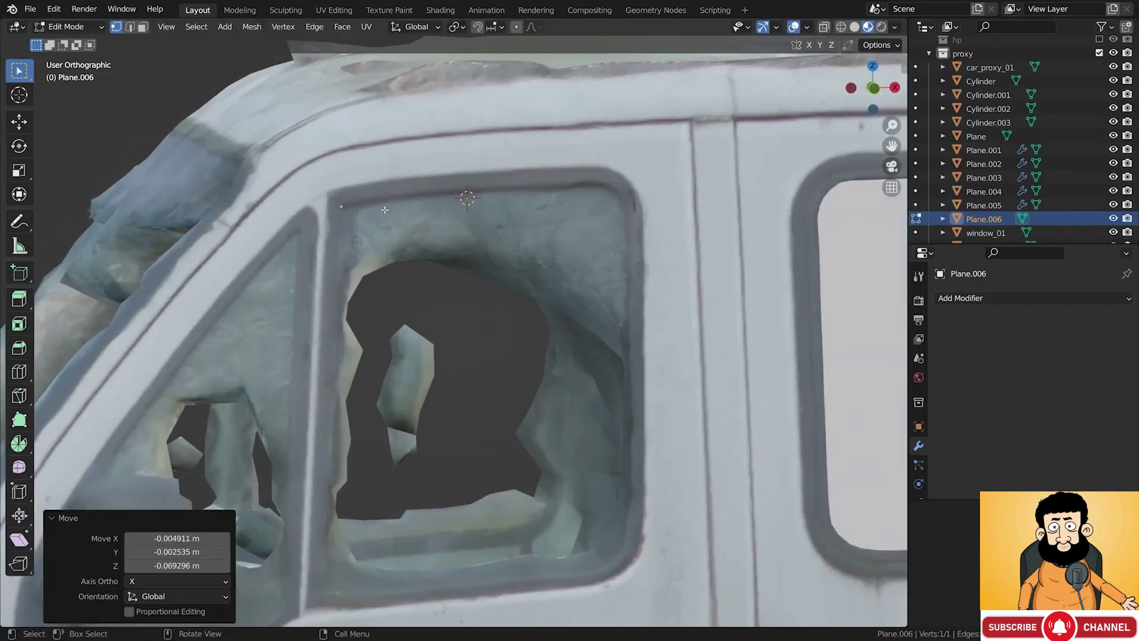
{"action": "key", "text": "g"}
{"action": "left_click", "coordinate": [385, 214]}
Extrude the vertex chain around the window's upper front corner and along its upper edge
{"action": "scroll", "coordinate": [376, 205], "scroll_direction": "up", "scroll_amount": 3}
{"action": "key", "text": "e"}
{"action": "left_click", "coordinate": [350, 202]}
{"action": "key", "text": "e"}
{"action": "left_click", "coordinate": [391, 194]}
{"action": "key", "text": "e"}
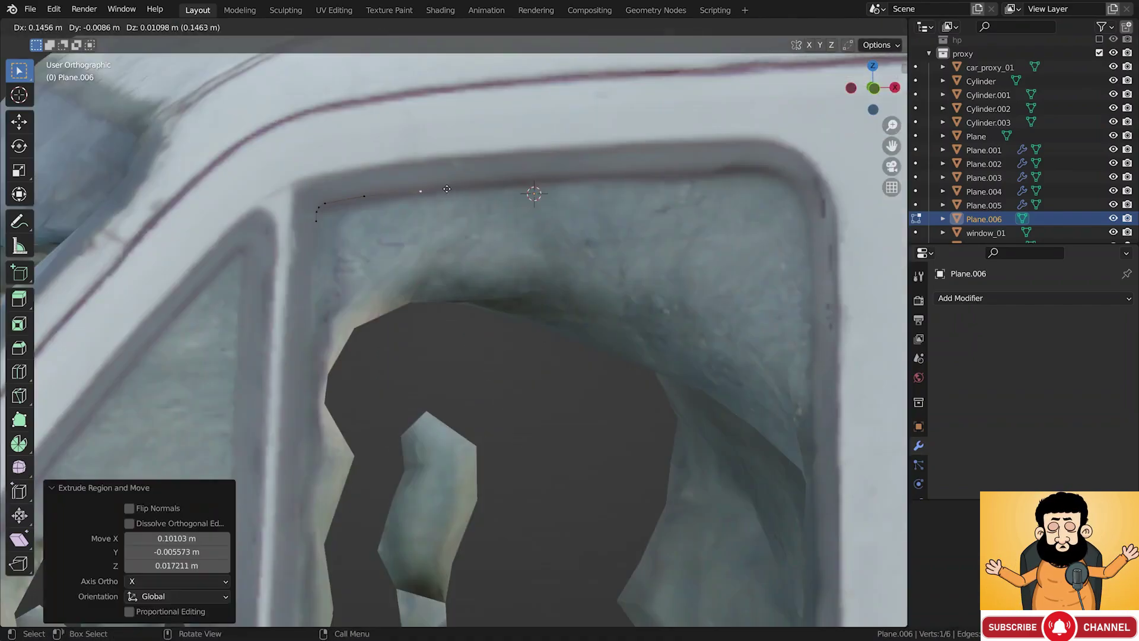
{"action": "left_click", "coordinate": [780, 167]}
{"action": "middle_click_drag", "start_coordinate": [759, 168], "coordinate": [683, 173], "text": "shift"}
{"action": "key", "text": "e"}
{"action": "left_click", "coordinate": [724, 170]}
Extrude short segments around the upper rear corner of the front door window
{"action": "key", "text": "e"}
{"action": "left_click", "coordinate": [738, 171]}
{"action": "key", "text": "e"}
{"action": "left_click", "coordinate": [746, 173]}
{"action": "left_click", "coordinate": [781, 193]}
{"action": "key", "text": "e"}
{"action": "left_click", "coordinate": [792, 217]}
{"action": "key", "text": "e"}
{"action": "left_click", "coordinate": [798, 247]}
Extrude the outline vertices down the rear edge of the front door window
{"action": "middle_click_drag", "start_coordinate": [789, 309], "coordinate": [778, 164], "text": "shift"}
{"action": "key", "text": "e"}
{"action": "left_click", "coordinate": [763, 345]}
{"action": "left_click", "coordinate": [767, 447]}
{"action": "key", "text": "e"}
{"action": "left_click", "coordinate": [766, 456]}
{"action": "key", "text": "e"}
{"action": "left_click", "coordinate": [766, 468]}
{"action": "middle_click_drag", "start_coordinate": [766, 490], "coordinate": [761, 327], "text": "shift"}
{"action": "key", "text": "e"}
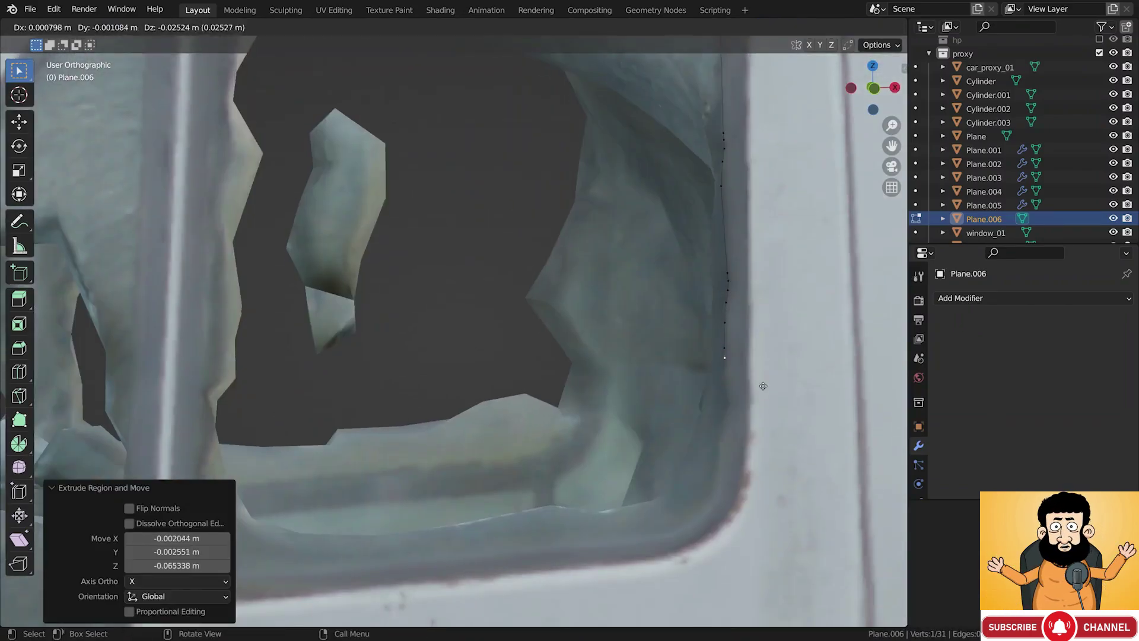
{"action": "left_click", "coordinate": [761, 446]}
Trace the window's lower rear corner by extruding short outline segments around it
{"action": "key", "text": "e"}
{"action": "left_click", "coordinate": [762, 473]}
{"action": "key", "text": "e"}
{"action": "left_click", "coordinate": [768, 491]}
{"action": "middle_click_drag", "start_coordinate": [775, 488], "coordinate": [792, 389], "text": "shift"}
{"action": "key", "text": "e"}
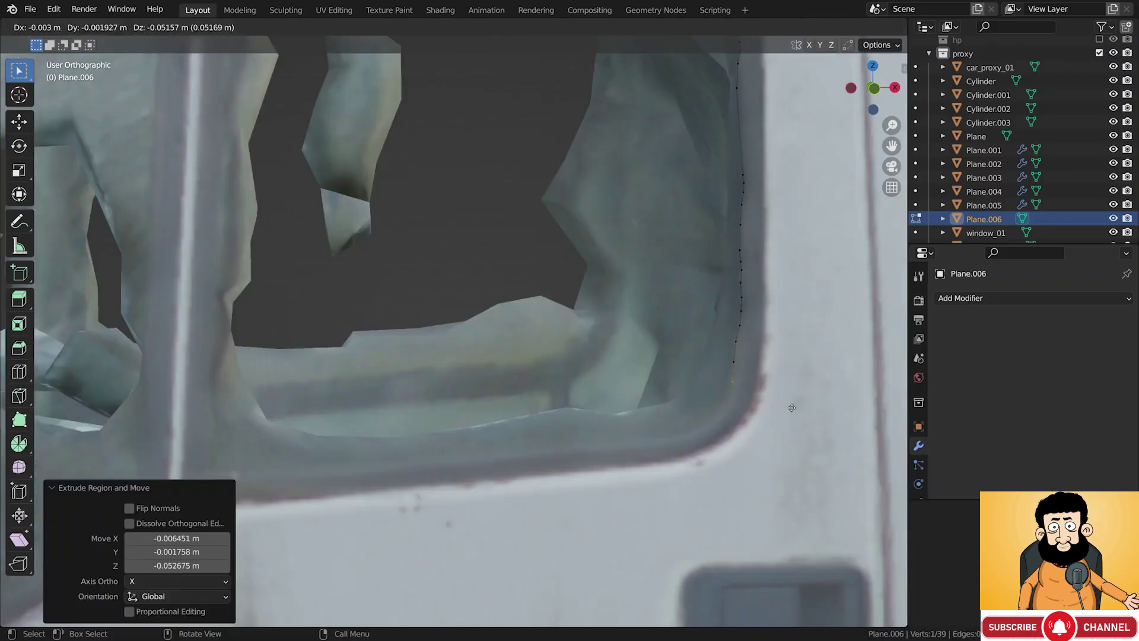
{"action": "left_click", "coordinate": [750, 456]}
{"action": "key", "text": "e"}
{"action": "left_click", "coordinate": [743, 458]}
Extend the outline along the window's lower edge toward the front corner
{"action": "key", "text": "e"}
{"action": "left_click", "coordinate": [612, 472]}
{"action": "key", "text": "e"}
{"action": "left_click", "coordinate": [467, 485]}
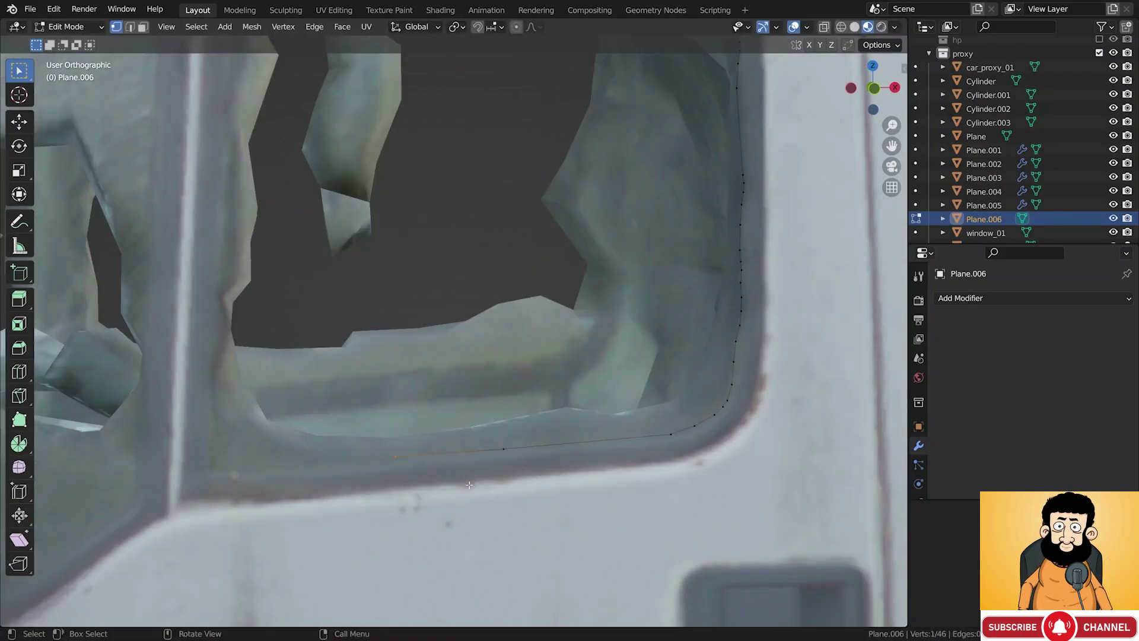
{"action": "key", "text": "e"}
{"action": "left_click", "coordinate": [348, 495]}
Extrude short outline segments around the lower front corner of the front door window
{"action": "key", "text": "e"}
{"action": "left_click", "coordinate": [313, 487]}
{"action": "key", "text": "e"}
{"action": "left_click", "coordinate": [294, 473]}
{"action": "key", "text": "e"}
{"action": "left_click", "coordinate": [287, 469]}
{"action": "left_click", "coordinate": [284, 426]}
Extrude outline vertices from the lower front corner up the front edge of the front door window
{"action": "key", "text": "e"}
{"action": "left_click", "coordinate": [286, 403]}
{"action": "key", "text": "e"}
{"action": "left_click", "coordinate": [290, 354]}
{"action": "key", "text": "e"}
{"action": "left_click", "coordinate": [290, 245]}
{"action": "scroll", "coordinate": [290, 244], "scroll_direction": "down", "scroll_amount": 4}
{"action": "scroll", "coordinate": [354, 355], "scroll_direction": "up", "scroll_amount": 2}
Extend the outline to the window's upper front corner and adjust its last vertex to meet the starting point
{"action": "key", "text": "e"}
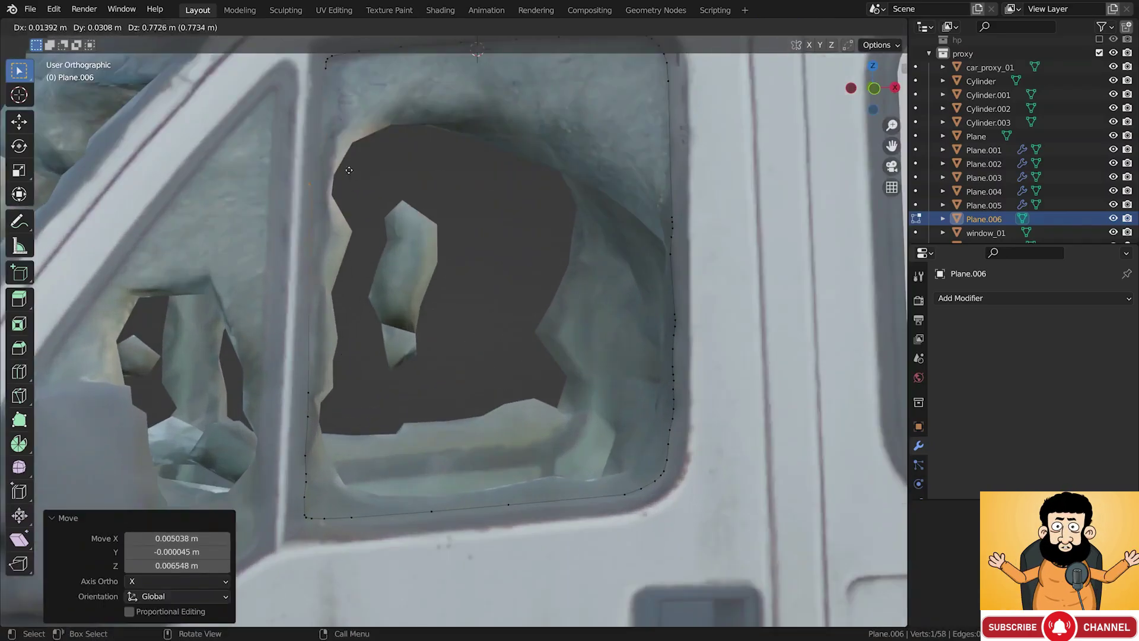
{"action": "left_click", "coordinate": [368, 59]}
{"action": "middle_click_drag", "start_coordinate": [368, 59], "coordinate": [375, 149], "text": "shift"}
{"action": "left_click", "coordinate": [340, 168]}
{"action": "scroll", "coordinate": [344, 157], "scroll_direction": "up", "scroll_amount": 2}
{"action": "key", "text": "g"}
{"action": "left_click", "coordinate": [344, 158]}
Select the whole traced outline and fill it with a face to form the front door window pane
{"action": "scroll", "coordinate": [347, 178], "scroll_direction": "down", "scroll_amount": 3}
{"action": "key", "text": "a"}
{"action": "scroll", "coordinate": [349, 193], "scroll_direction": "up", "scroll_amount": 2}
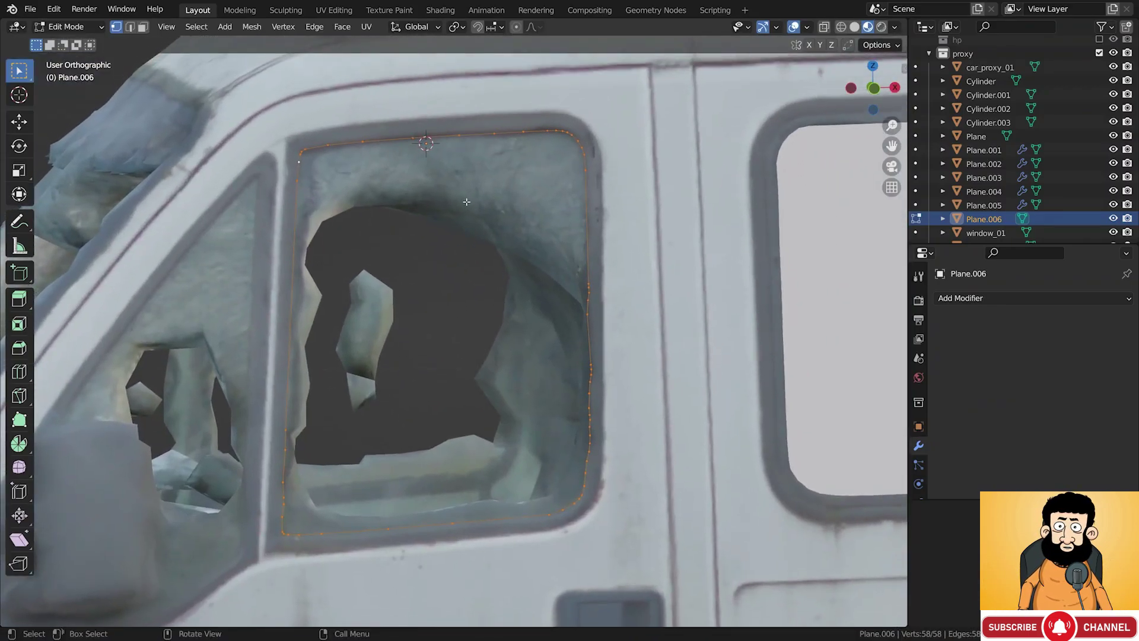
{"action": "scroll", "coordinate": [467, 202], "scroll_direction": "down", "scroll_amount": 3}
{"action": "middle_click_drag", "start_coordinate": [467, 202], "coordinate": [455, 315]}
{"action": "key", "text": "f"}
{"action": "key", "text": "Tab"}
{"action": "left_click", "coordinate": [500, 280]}
{"action": "left_click", "coordinate": [500, 280]}
{"action": "scroll", "coordinate": [500, 280], "scroll_direction": "down", "scroll_amount": 4}
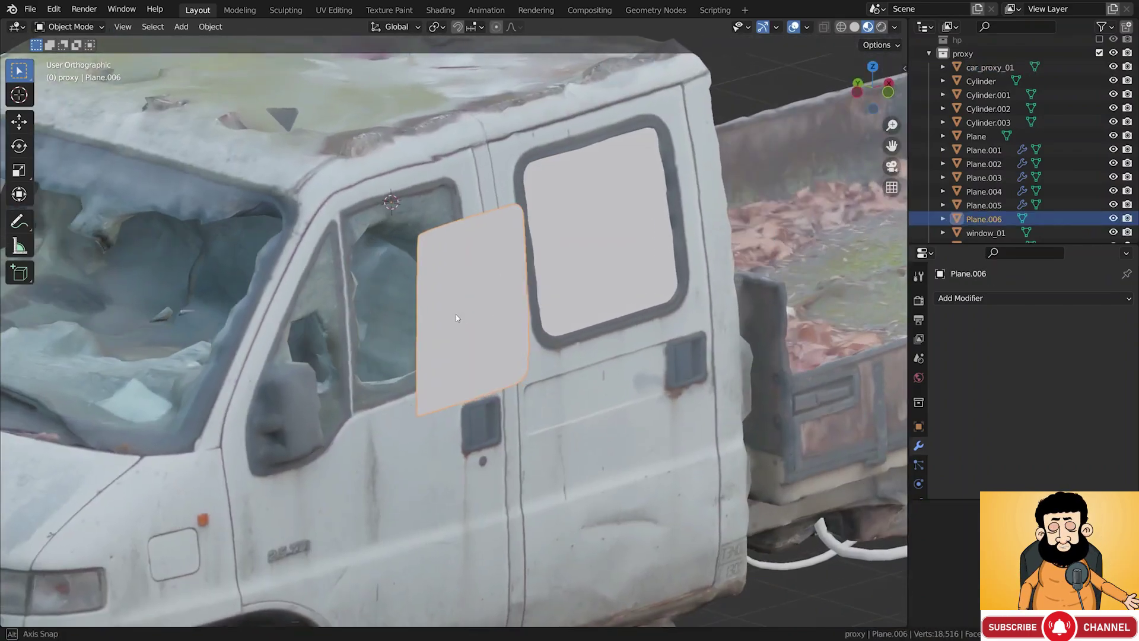
Create a custom transform orientation from the new pane's face
{"action": "key", "text": "Tab"}
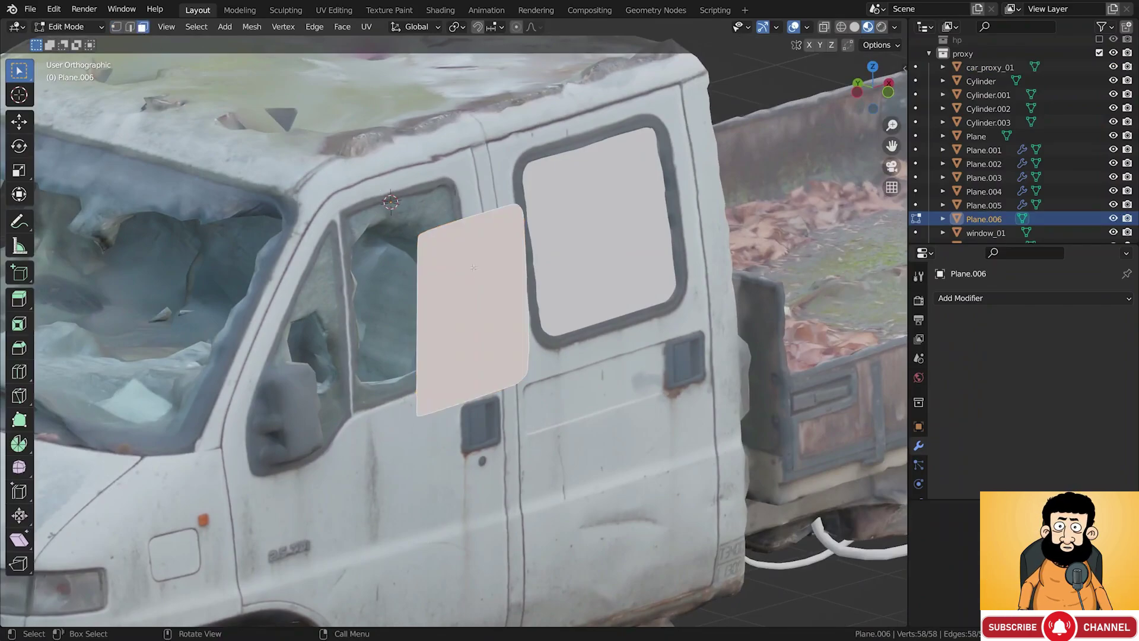
{"action": "left_click", "coordinate": [417, 27]}
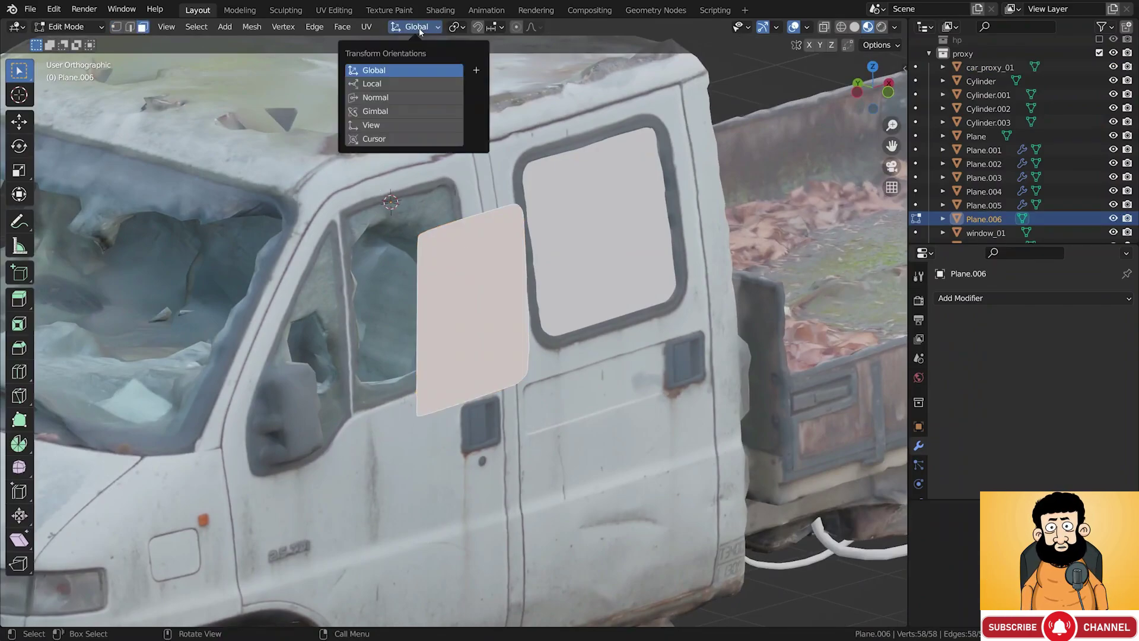
{"action": "left_click", "coordinate": [477, 71]}
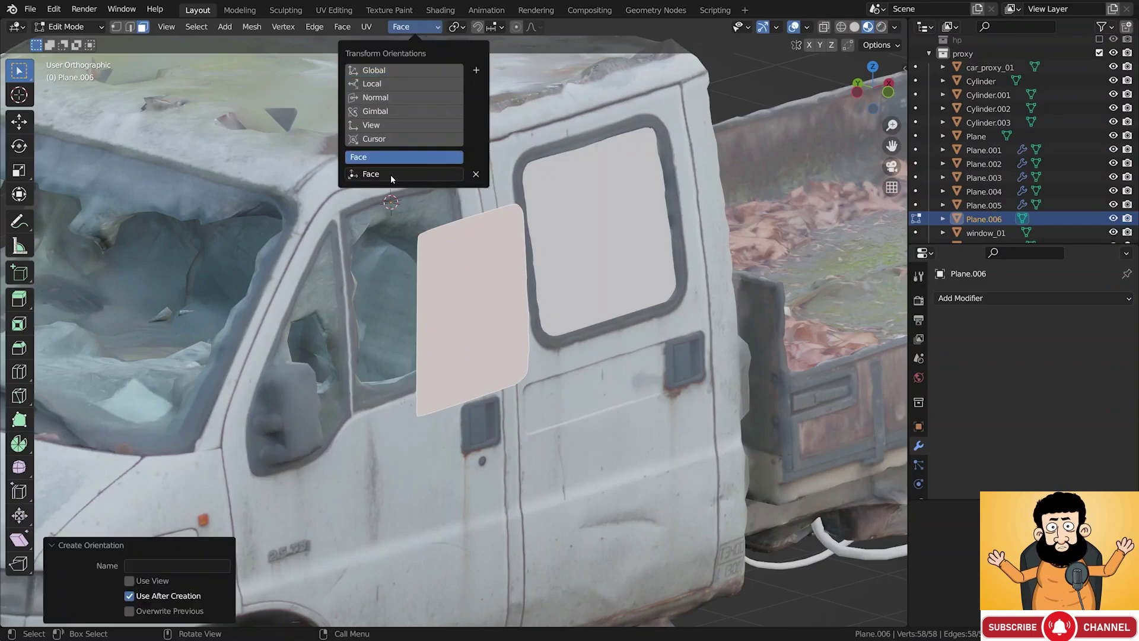
Try moving the pane along the Z axis of the custom face orientation
{"action": "middle_click_drag", "start_coordinate": [476, 297], "coordinate": [510, 307]}
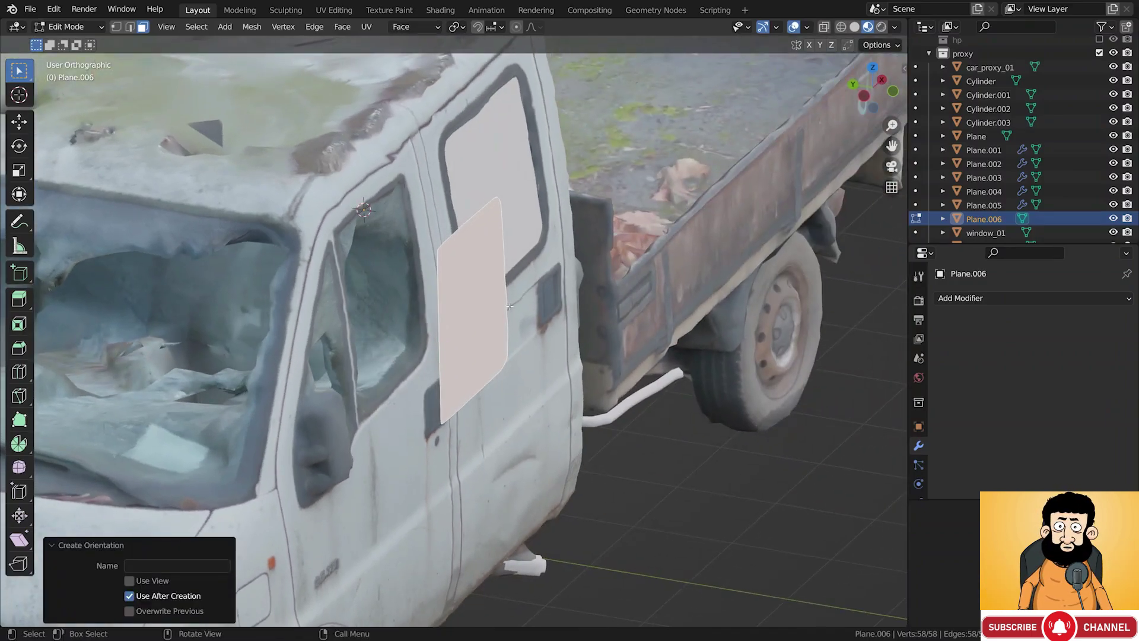
{"action": "key", "text": "g"}
{"action": "key", "text": "y"}
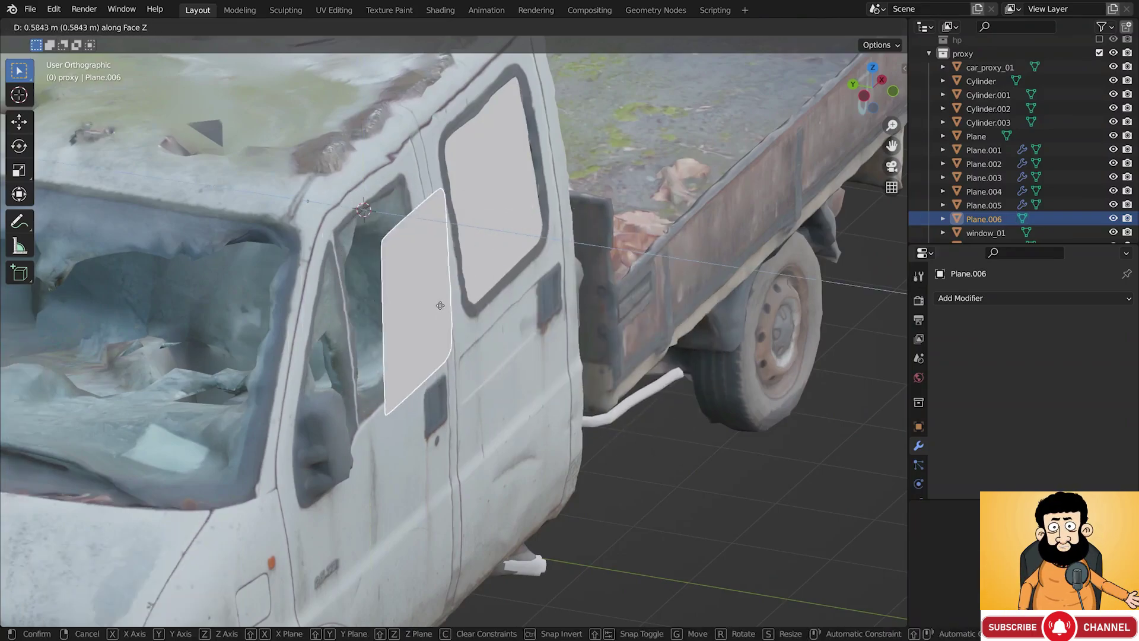
{"action": "left_click", "coordinate": [498, 309]}
{"action": "middle_click_drag", "start_coordinate": [499, 309], "coordinate": [500, 309]}
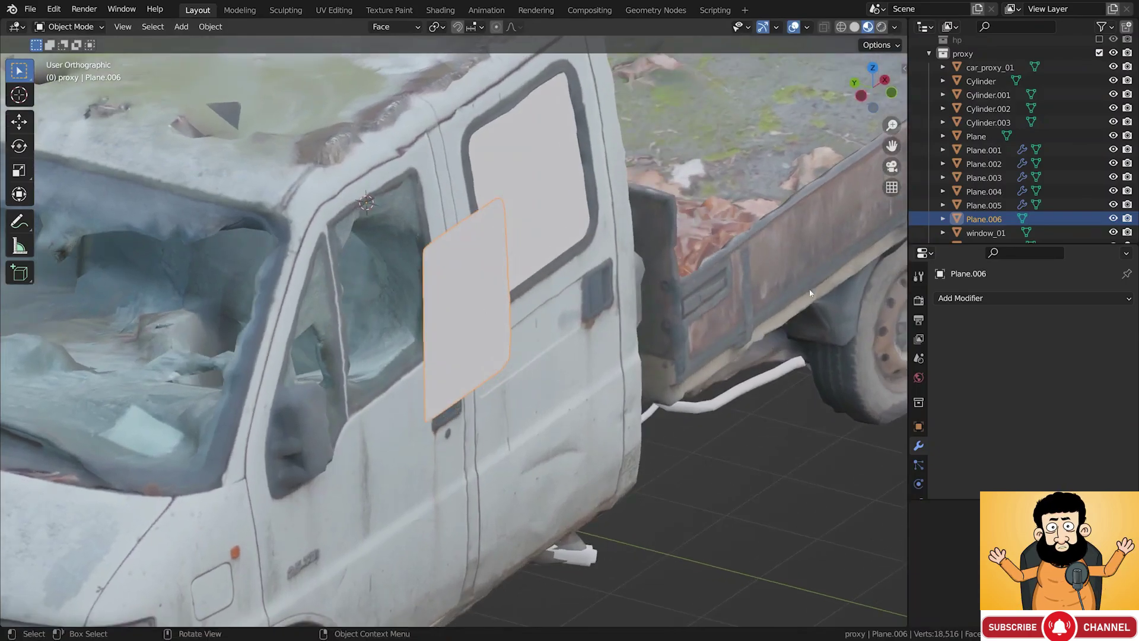
Thicken the pane with a 1.24 m Solidify modifier and move it about 2.07 m along face Z into the front door
{"action": "left_click", "coordinate": [962, 298]}
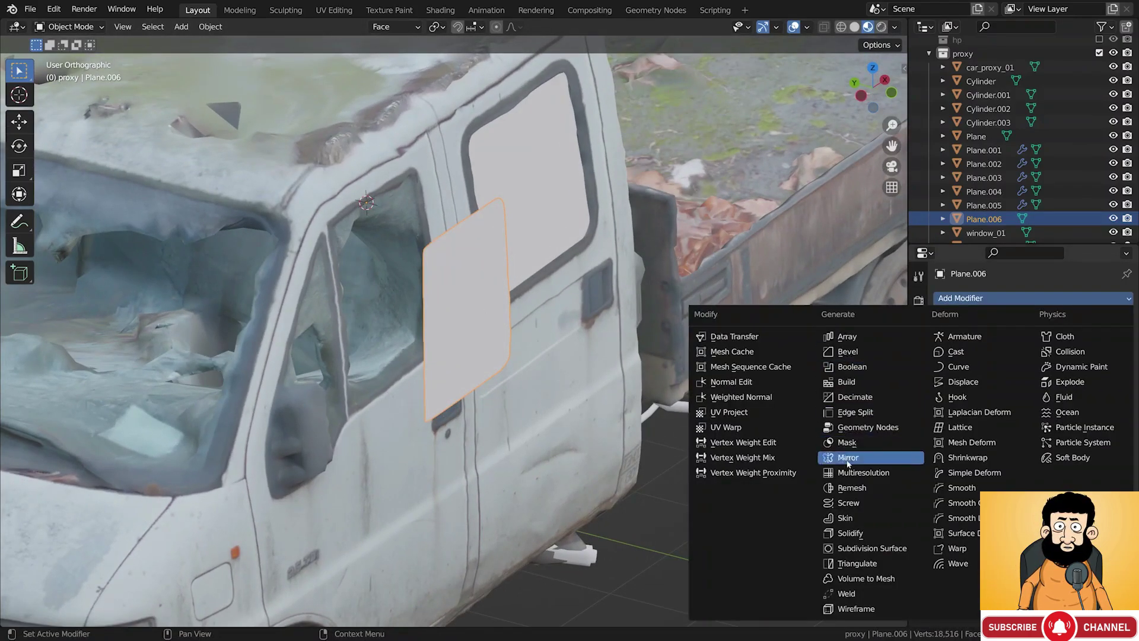
{"action": "left_click", "coordinate": [857, 533]}
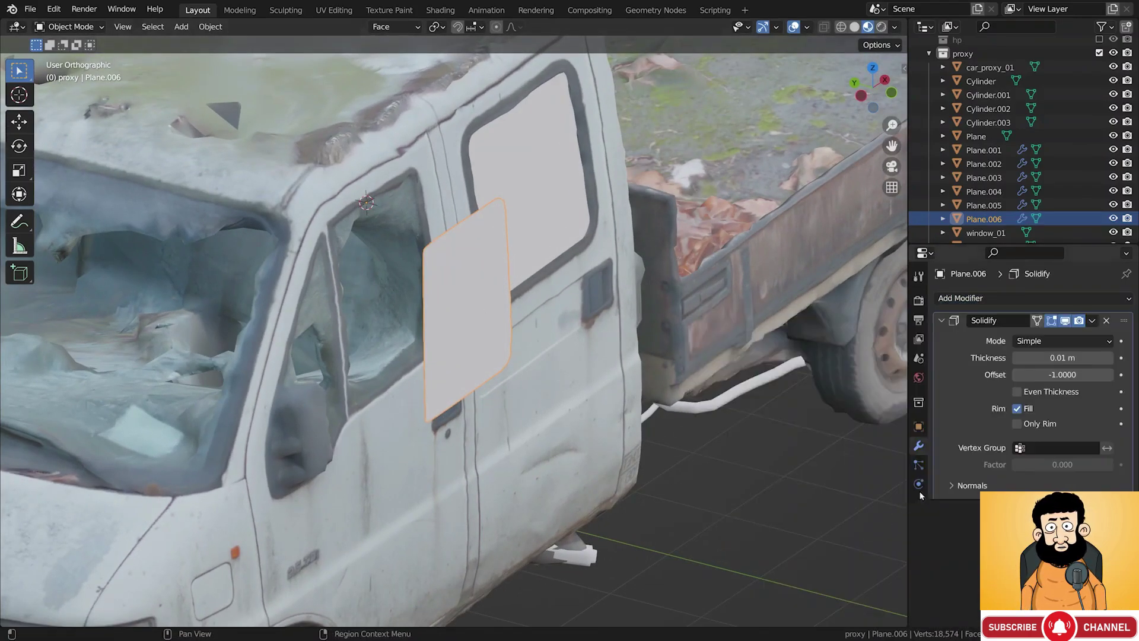
{"action": "left_click_drag", "start_coordinate": [1047, 357], "coordinate": [1110, 358]}
{"action": "key", "text": "g"}
{"action": "key", "text": "x"}
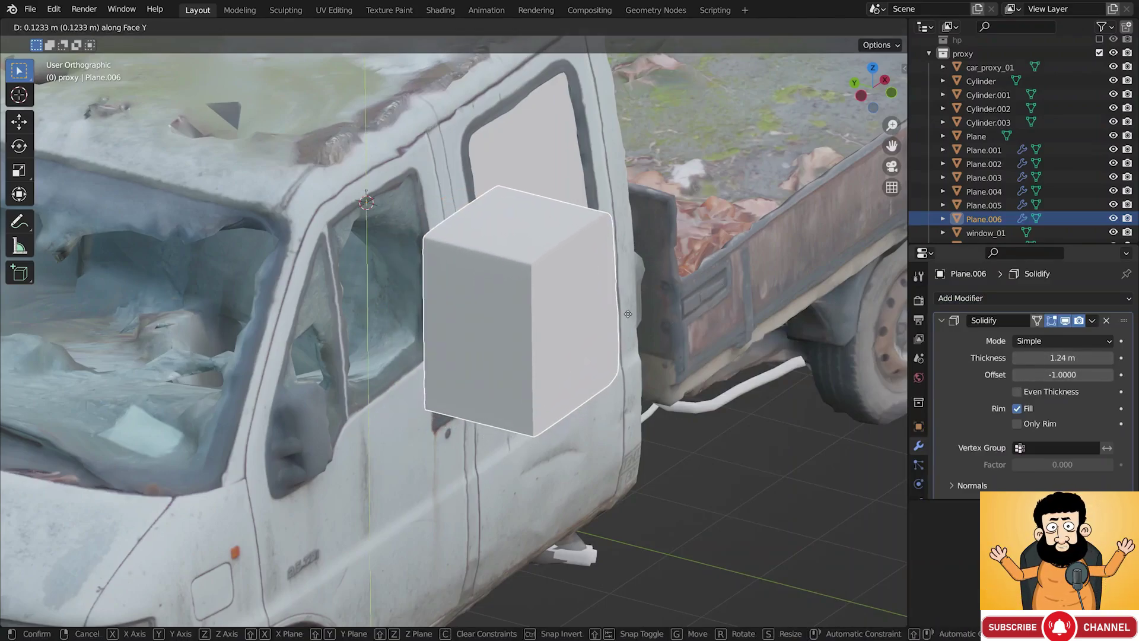
{"action": "key", "text": "z"}
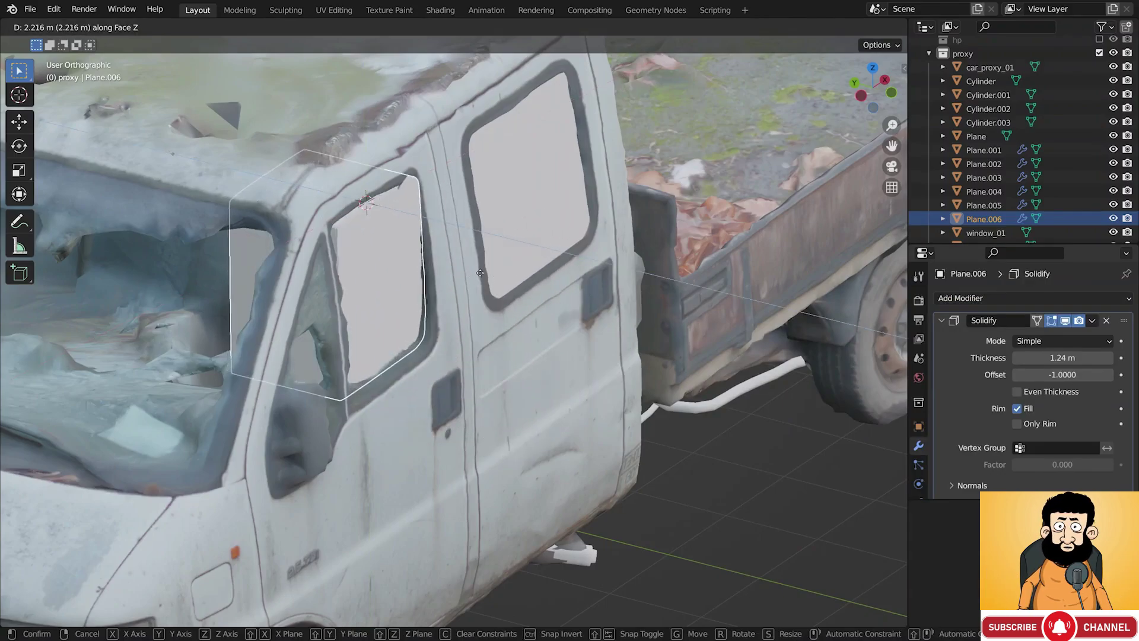
{"action": "left_click", "coordinate": [496, 268]}
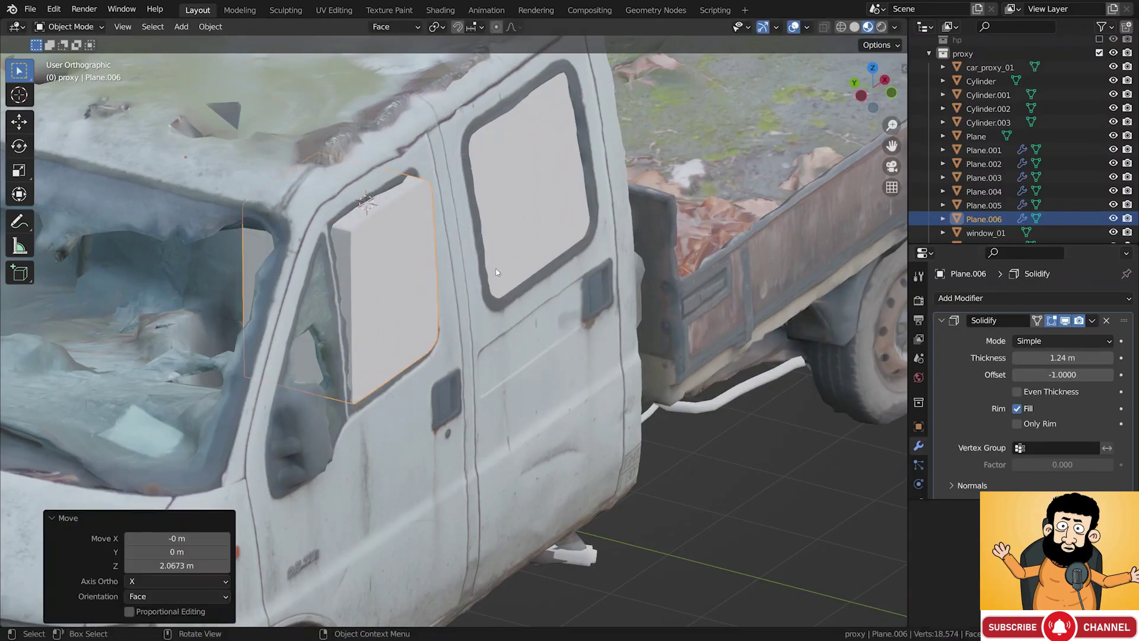
Duplicate the solid pane about 3.24 m outward along face Z and remove the copy's Solidify modifier
{"action": "scroll", "coordinate": [496, 272], "scroll_direction": "down", "scroll_amount": 2}
{"action": "key", "text": "shift+d"}
{"action": "key", "text": "y"}
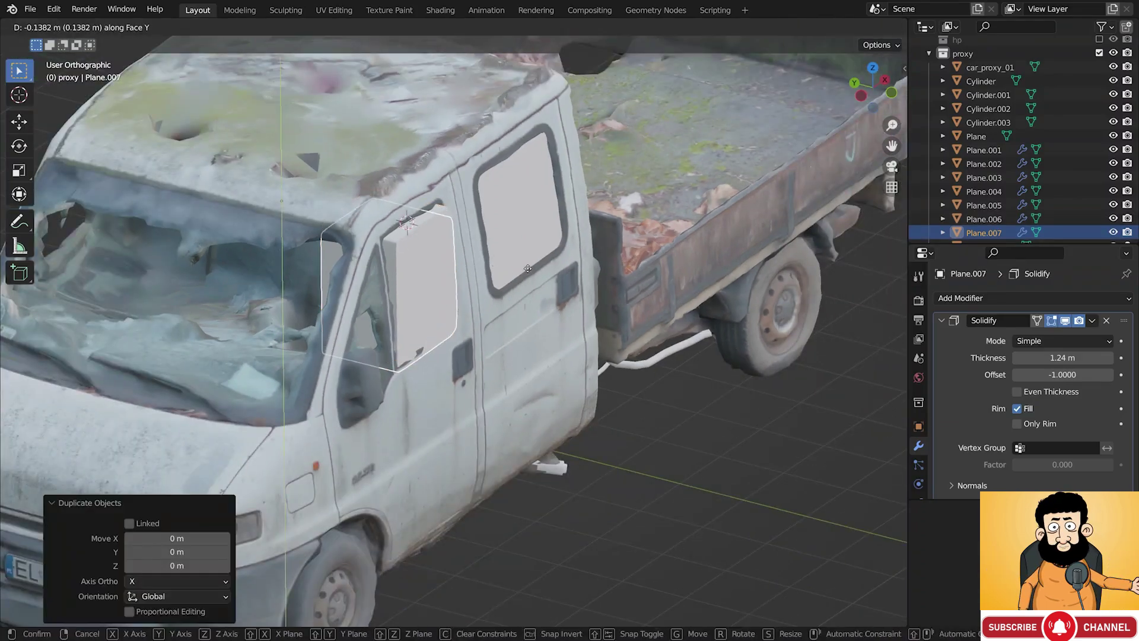
{"action": "key", "text": "z"}
{"action": "left_click", "coordinate": [693, 309]}
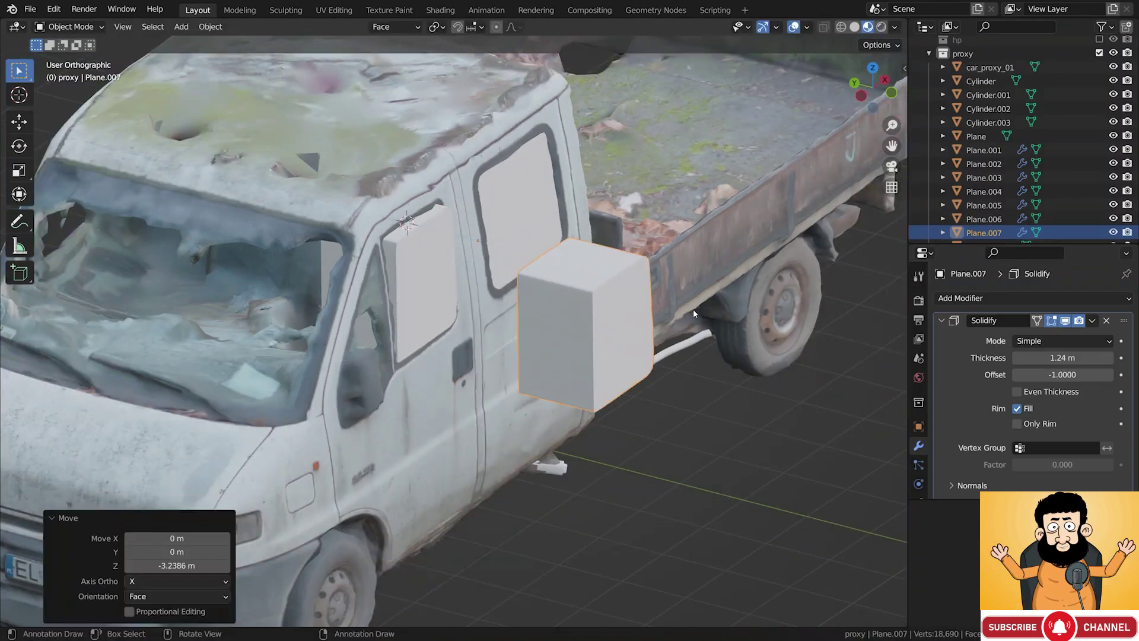
{"action": "left_click", "coordinate": [1106, 321]}
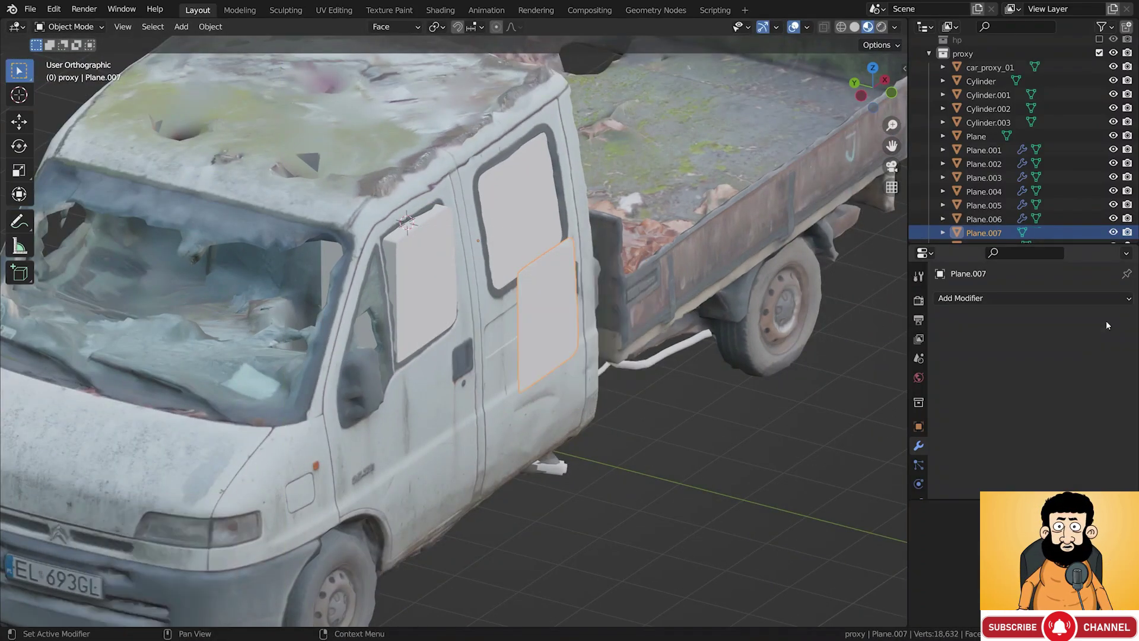
{"action": "left_click", "coordinate": [575, 305]}
{"action": "left_click", "coordinate": [563, 278]}
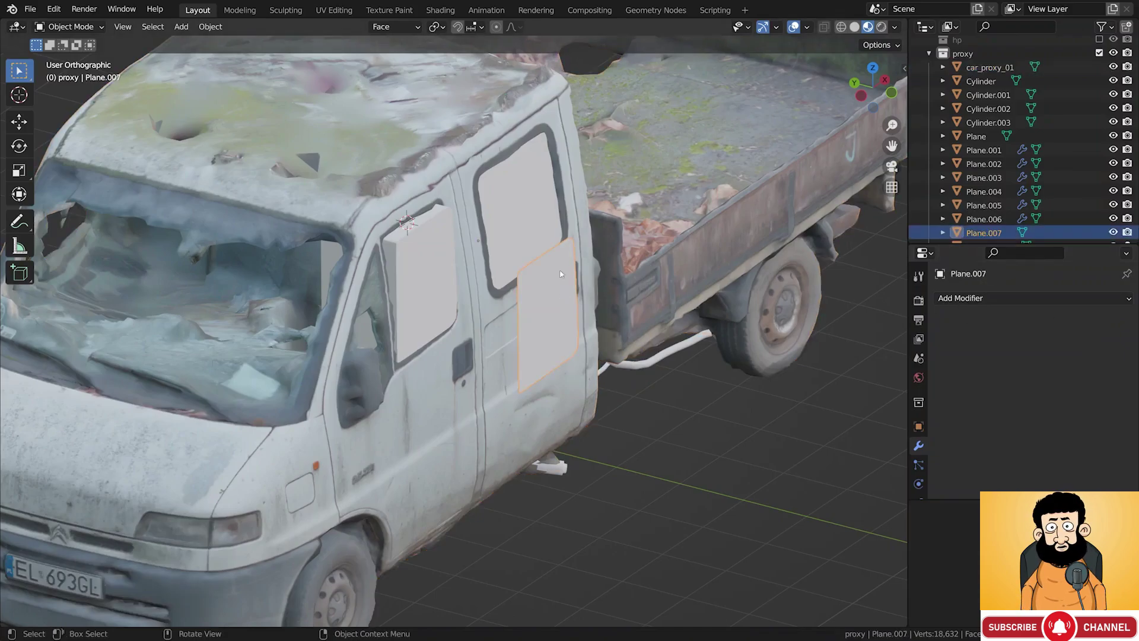
Cut the front door window opening by applying a Boolean difference of the solid pane to the truck body
{"action": "left_click", "coordinate": [408, 259]}
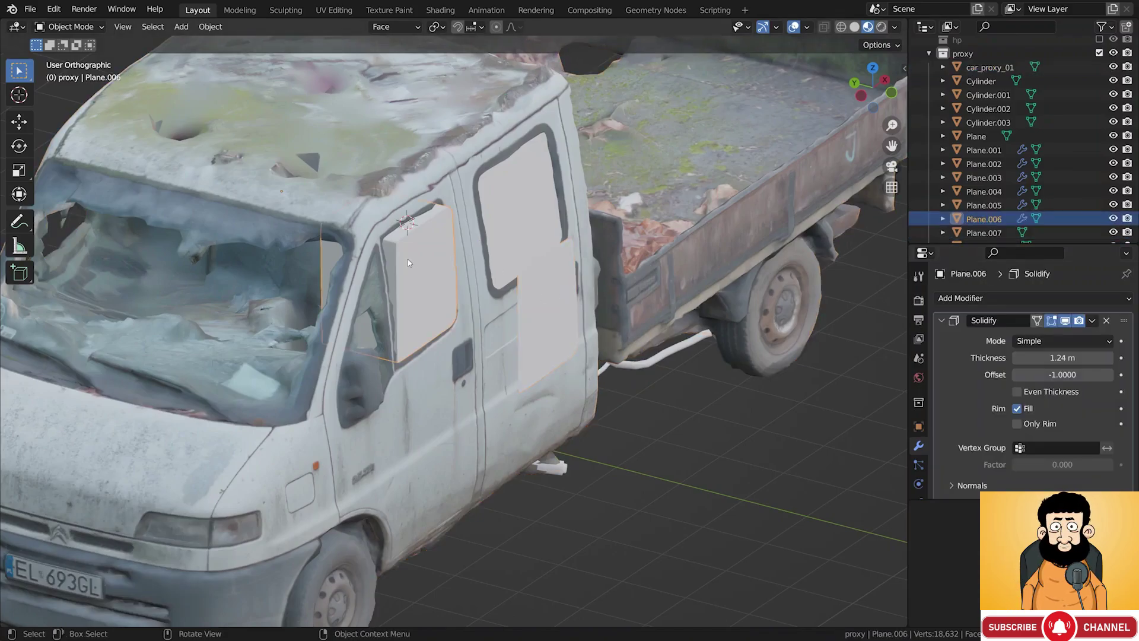
{"action": "left_click", "coordinate": [471, 301], "text": "shift"}
{"action": "key", "text": "ctrl+minus"}
{"action": "middle_click_drag", "start_coordinate": [471, 300], "coordinate": [419, 280]}
{"action": "left_click", "coordinate": [498, 272]}
{"action": "middle_click_drag", "start_coordinate": [498, 270], "coordinate": [588, 248], "text": "shift"}
{"action": "scroll", "coordinate": [579, 249], "scroll_direction": "up", "scroll_amount": 3}
Reposition the window cutter along face Z and set its Solidify thickness to 3.28 m
{"action": "key", "text": "alt+a"}
{"action": "left_click", "coordinate": [588, 248]}
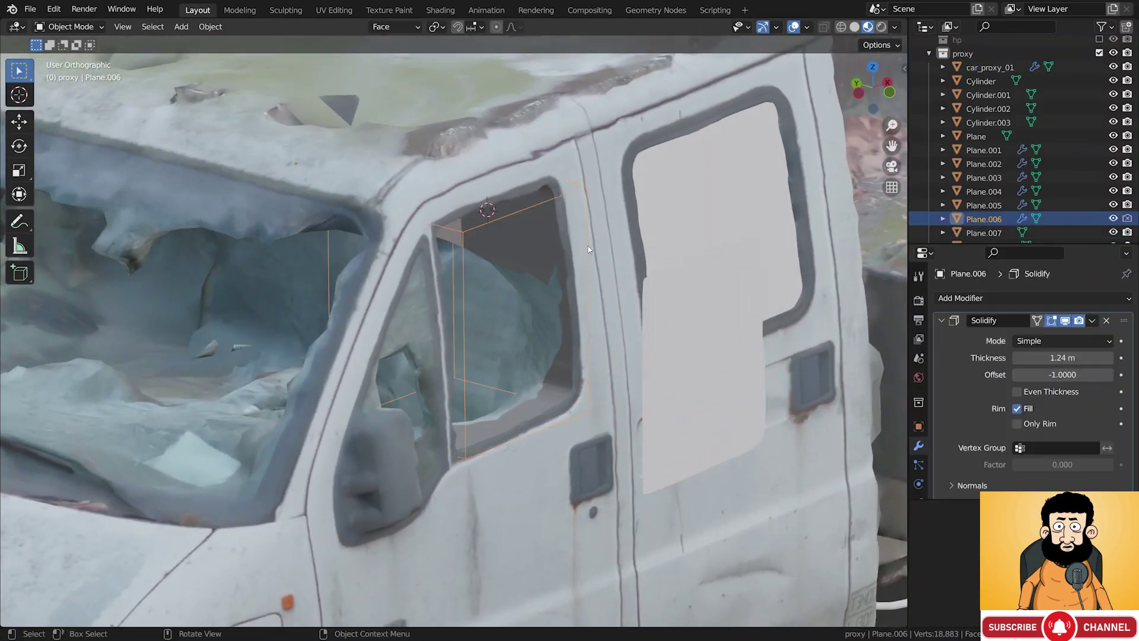
{"action": "key", "text": "g"}
{"action": "key", "text": "z"}
{"action": "key", "text": "z"}
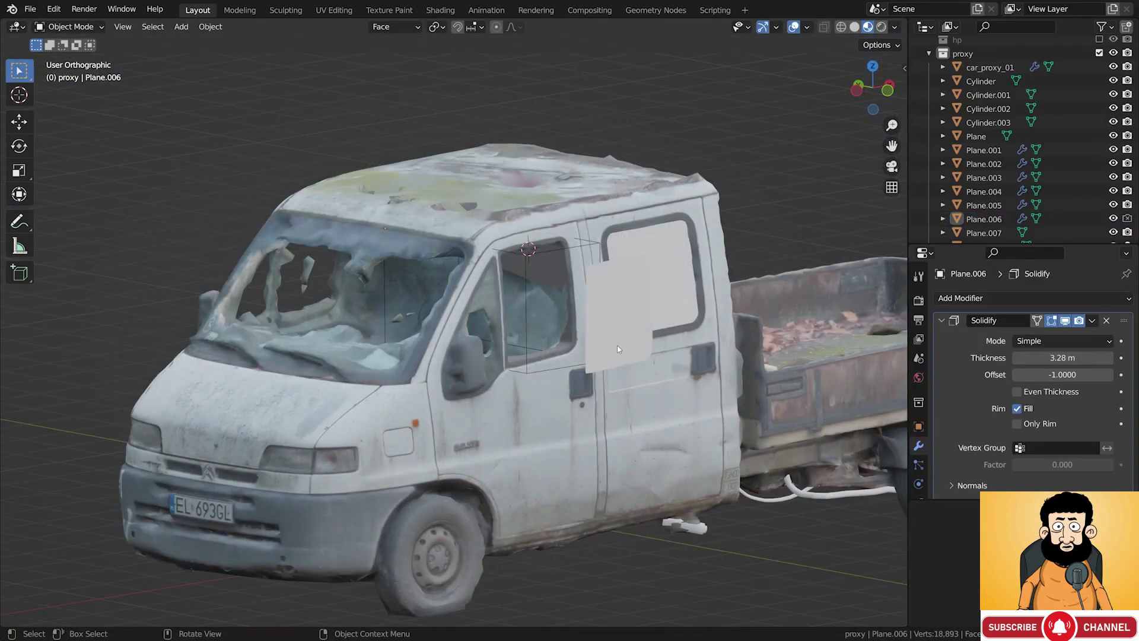
Move the thin pane copy about 2.06 m along face Z into the front door window frame
{"action": "left_click", "coordinate": [618, 349]}
{"action": "key", "text": "g"}
{"action": "key", "text": "z"}
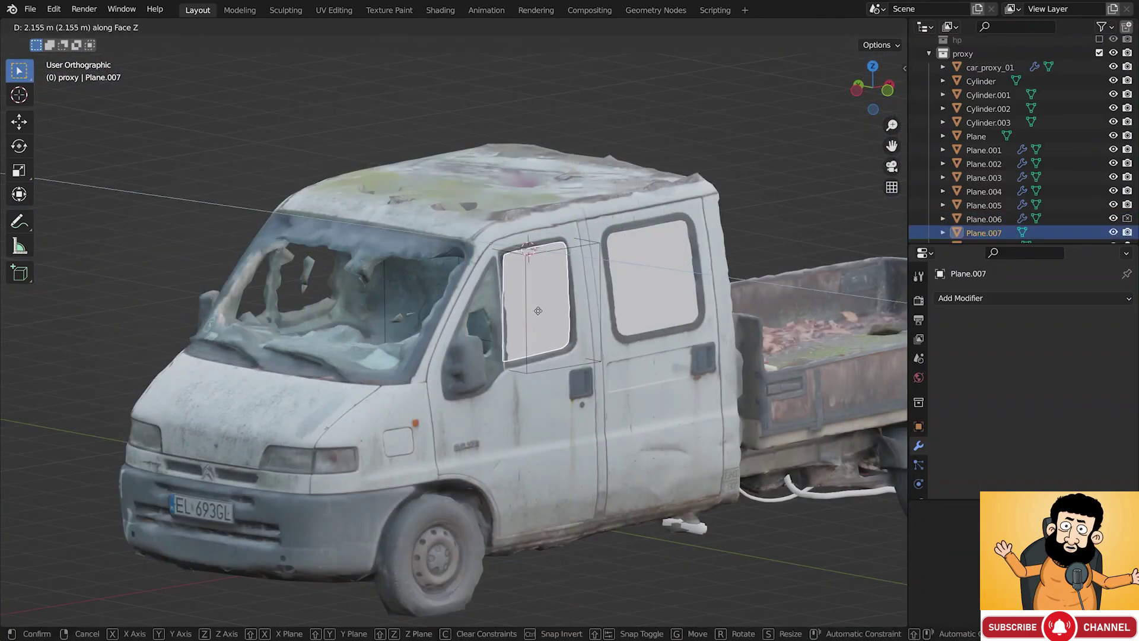
{"action": "left_click", "coordinate": [539, 308]}
{"action": "scroll", "coordinate": [540, 308], "scroll_direction": "up", "scroll_amount": 3}
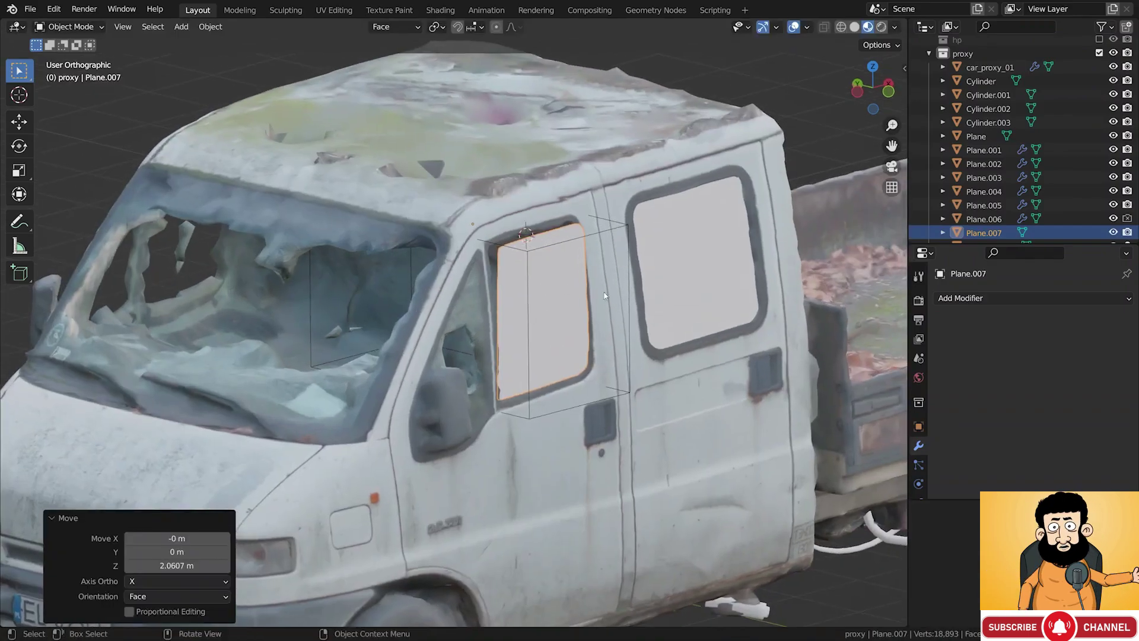
Set the pane's origin to its geometry and tilt it 7.95° around the face X axis
{"action": "right_click", "coordinate": [593, 294]}
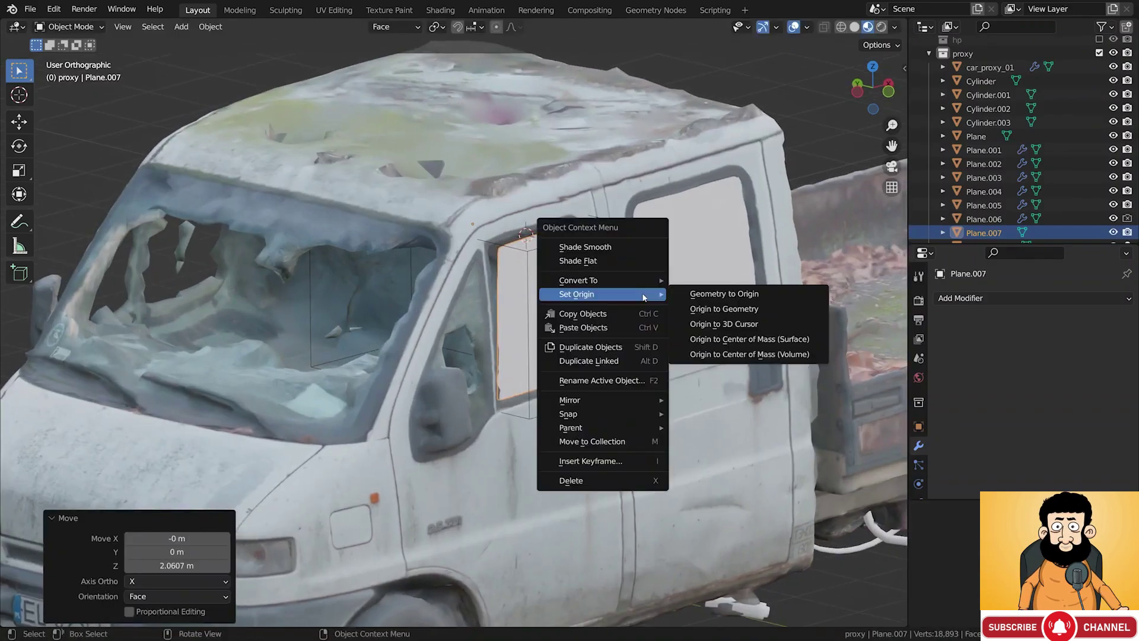
{"action": "left_click", "coordinate": [709, 309]}
{"action": "key", "text": "r"}
{"action": "key", "text": "x"}
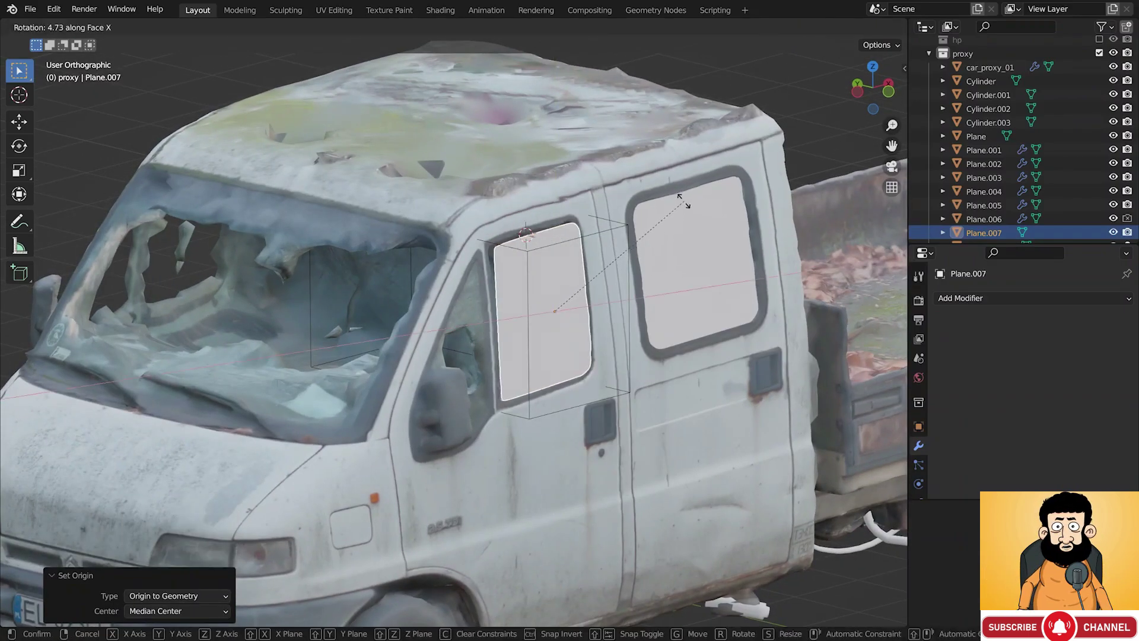
{"action": "left_click", "coordinate": [672, 203]}
Fine-tune the pane's position and its tilt around face X so it sits flush in the door frame
{"action": "middle_click_drag", "start_coordinate": [672, 204], "coordinate": [602, 266]}
{"action": "key", "text": "z"}
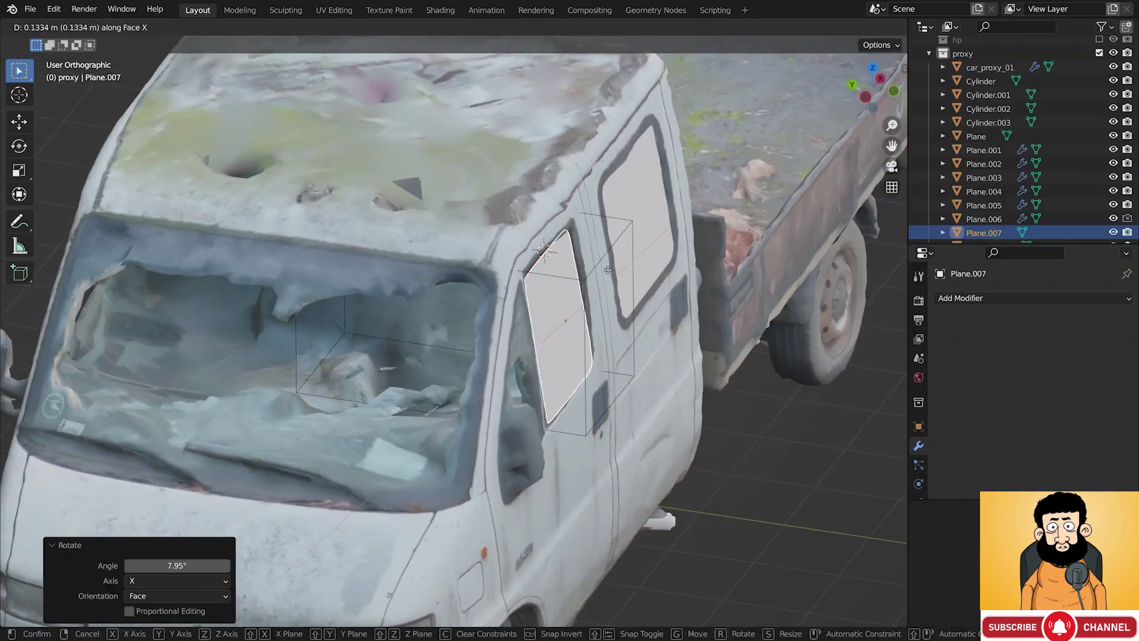
{"action": "left_click", "coordinate": [627, 213]}
{"action": "key", "text": "r"}
{"action": "key", "text": "x"}
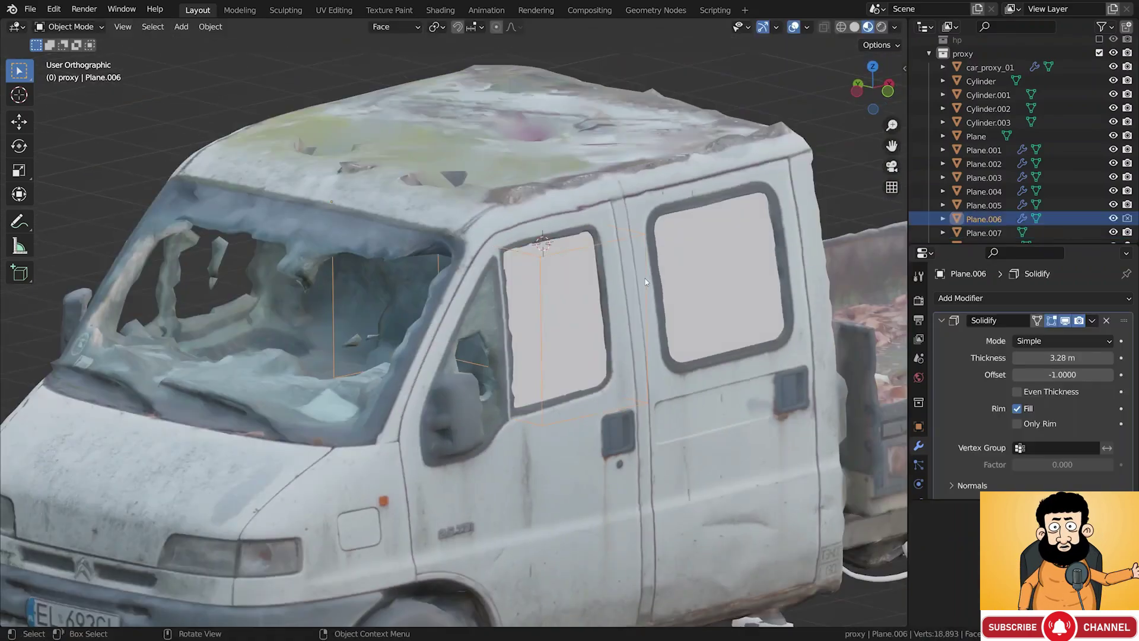
Pull the window cutter about 3.4 m back along face Z, out of the truck's front door
{"action": "key", "text": "g"}
{"action": "key", "text": "z"}
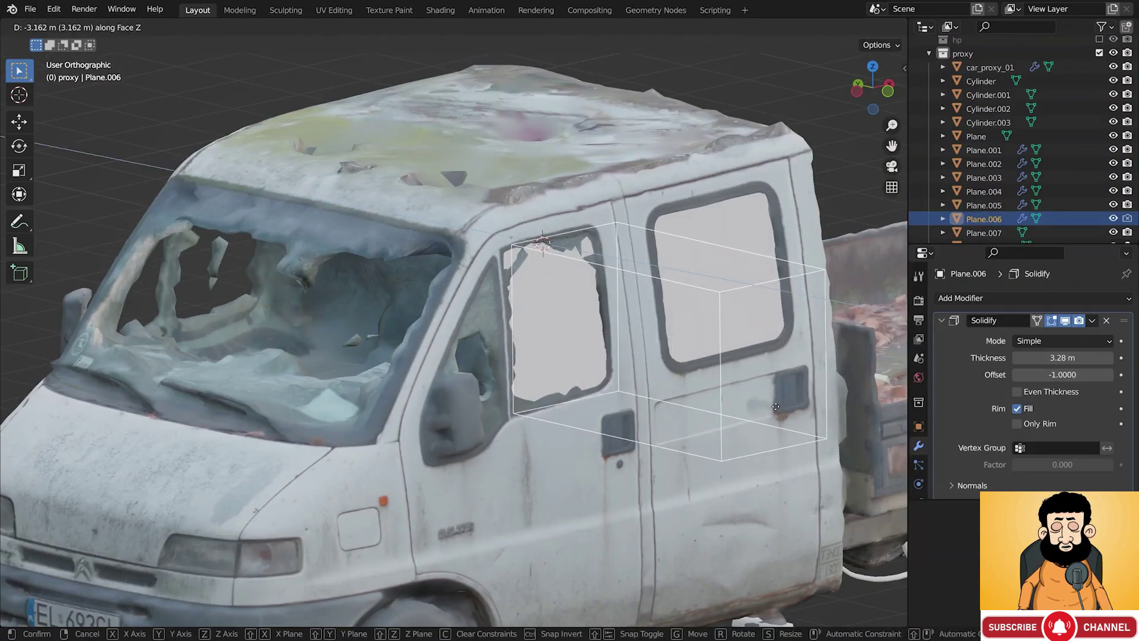
{"action": "left_click", "coordinate": [819, 409]}
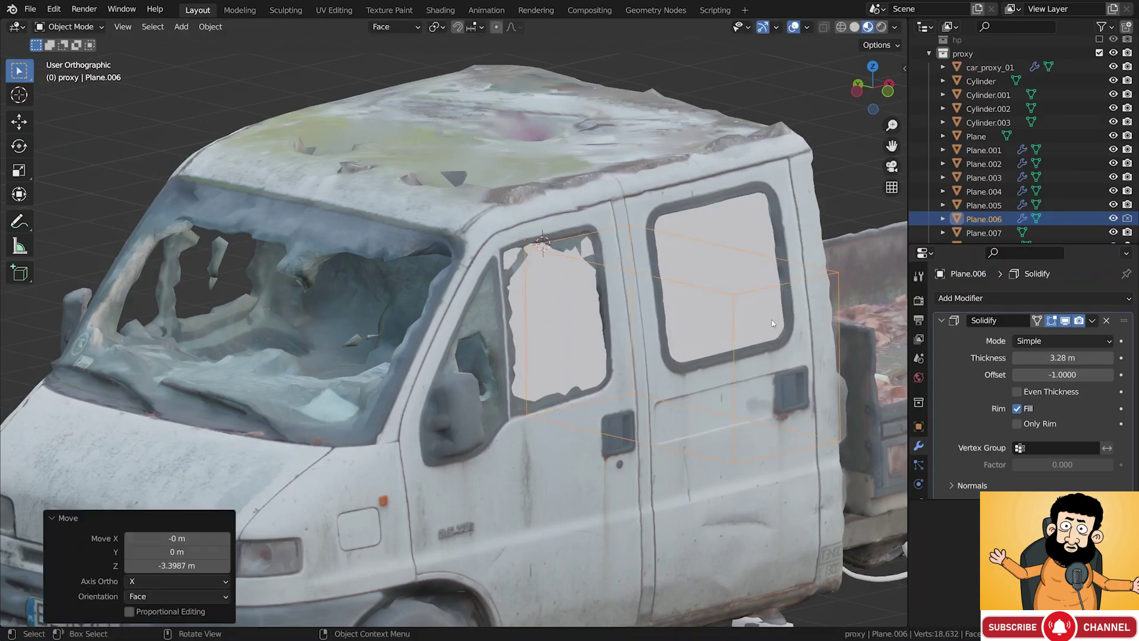
Delete the window cutter and remove the leftover Boolean modifier from the truck body
{"action": "key", "text": "x"}
{"action": "left_click", "coordinate": [773, 320]}
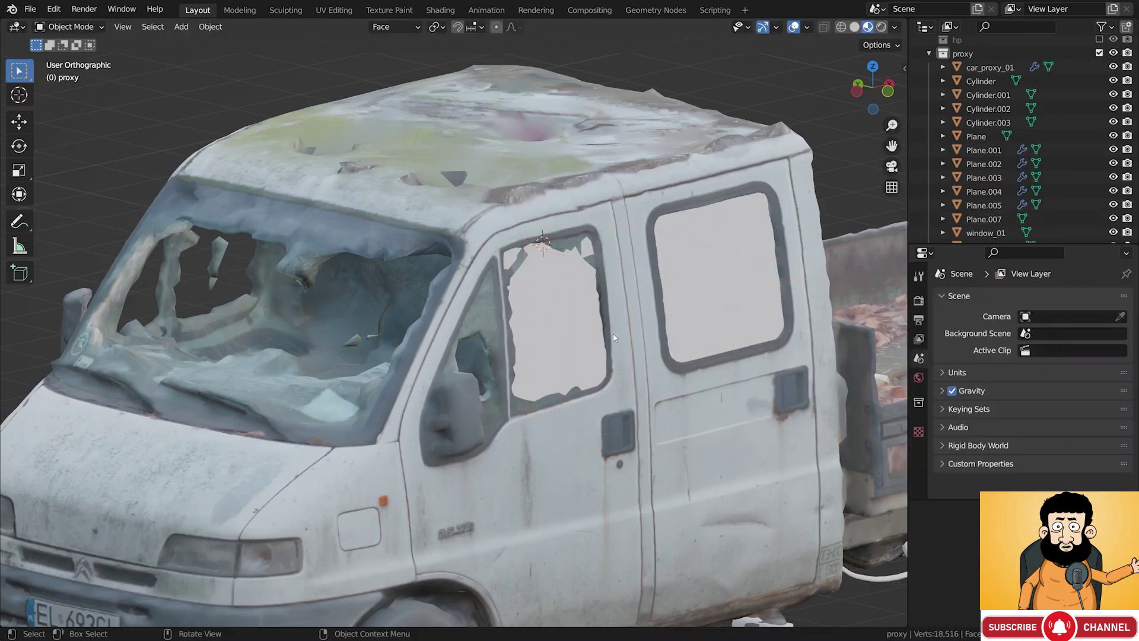
{"action": "left_click", "coordinate": [614, 337]}
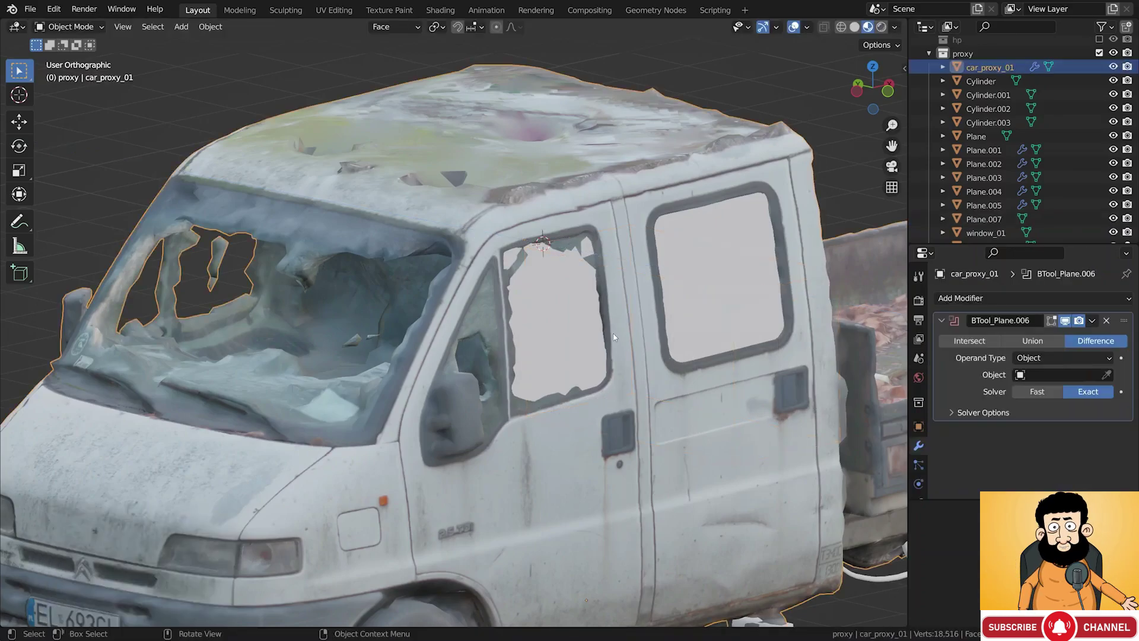
{"action": "left_click", "coordinate": [1107, 321]}
Move the front door pane slightly outward along face Z so it covers the scanned glass
{"action": "left_click", "coordinate": [578, 312]}
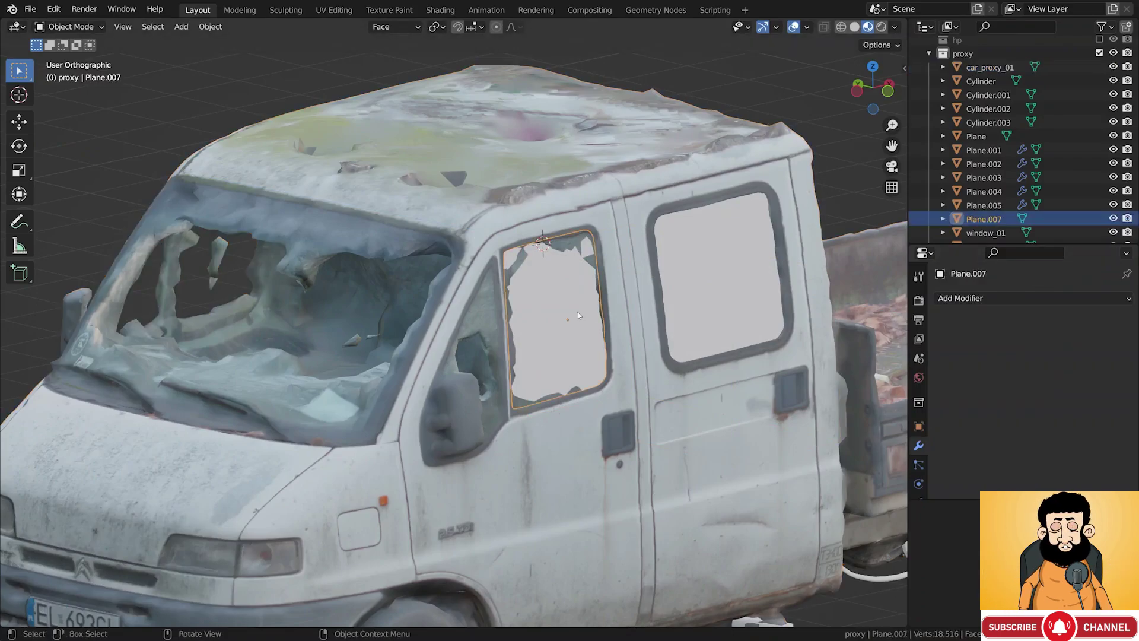
{"action": "key", "text": "g"}
{"action": "key", "text": "z"}
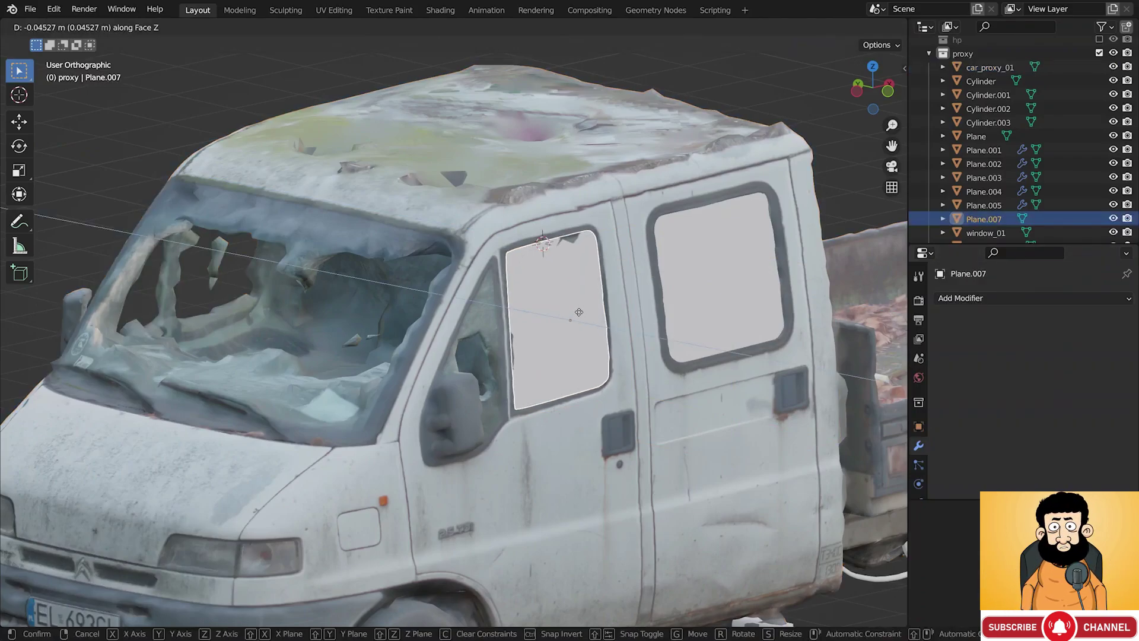
{"action": "left_click", "coordinate": [568, 313]}
{"action": "key", "text": "alt+a"}
Move the truck body vertices that poke through the upper edge of the front door pane back behind it
{"action": "middle_click_drag", "start_coordinate": [570, 314], "coordinate": [577, 290]}
{"action": "scroll", "coordinate": [577, 289], "scroll_direction": "up", "scroll_amount": 5}
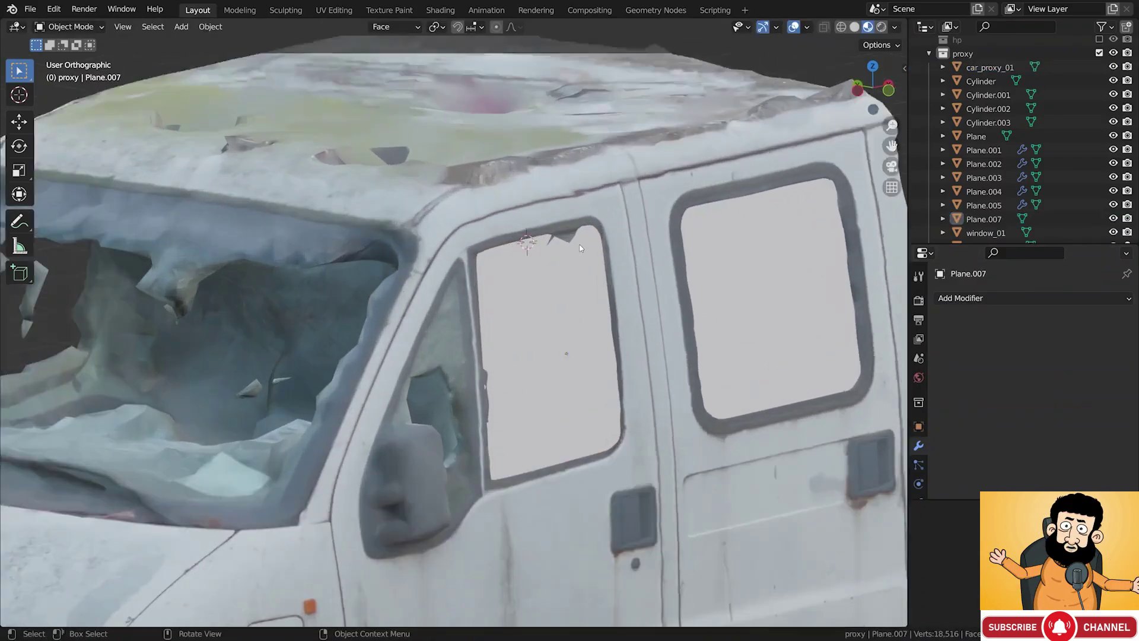
{"action": "left_click", "coordinate": [566, 240]}
{"action": "key", "text": "Tab"}
{"action": "middle_click_drag", "start_coordinate": [571, 243], "coordinate": [564, 229]}
{"action": "scroll", "coordinate": [569, 232], "scroll_direction": "up", "scroll_amount": 5}
{"action": "key", "text": "g"}
{"action": "left_click", "coordinate": [546, 277]}
{"action": "key", "text": "g"}
{"action": "left_click", "coordinate": [586, 249]}
{"action": "key", "text": "g"}
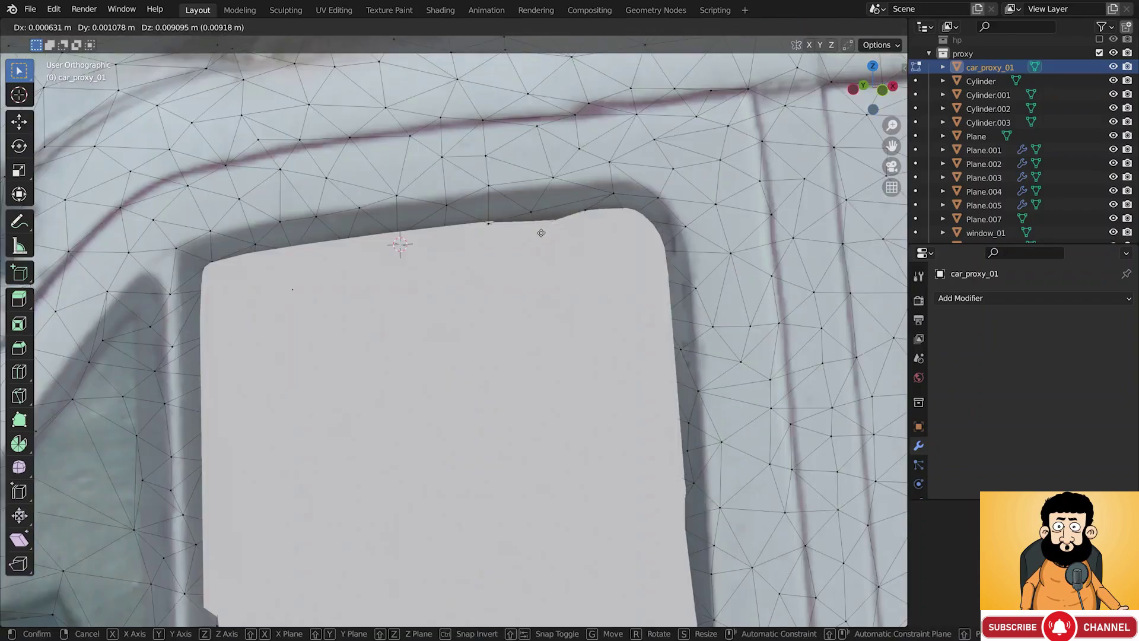
{"action": "left_click", "coordinate": [542, 233]}
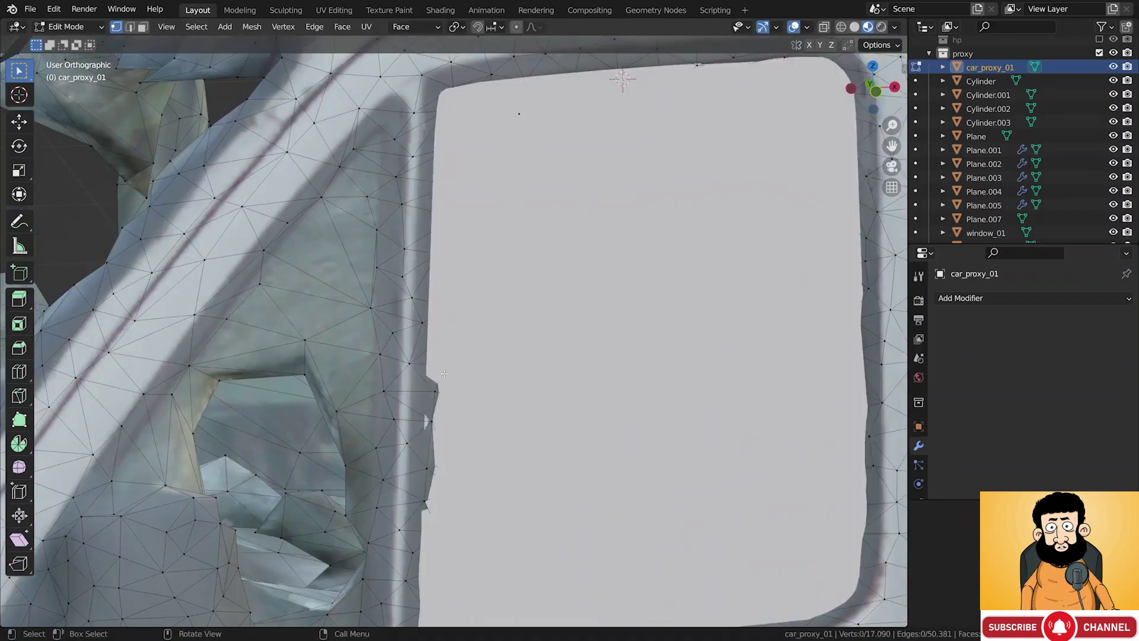
Select the stray truck body vertices along the front door pane's forward edge and push them behind the pane
{"action": "key", "text": "c"}
{"action": "key", "text": "Escape"}
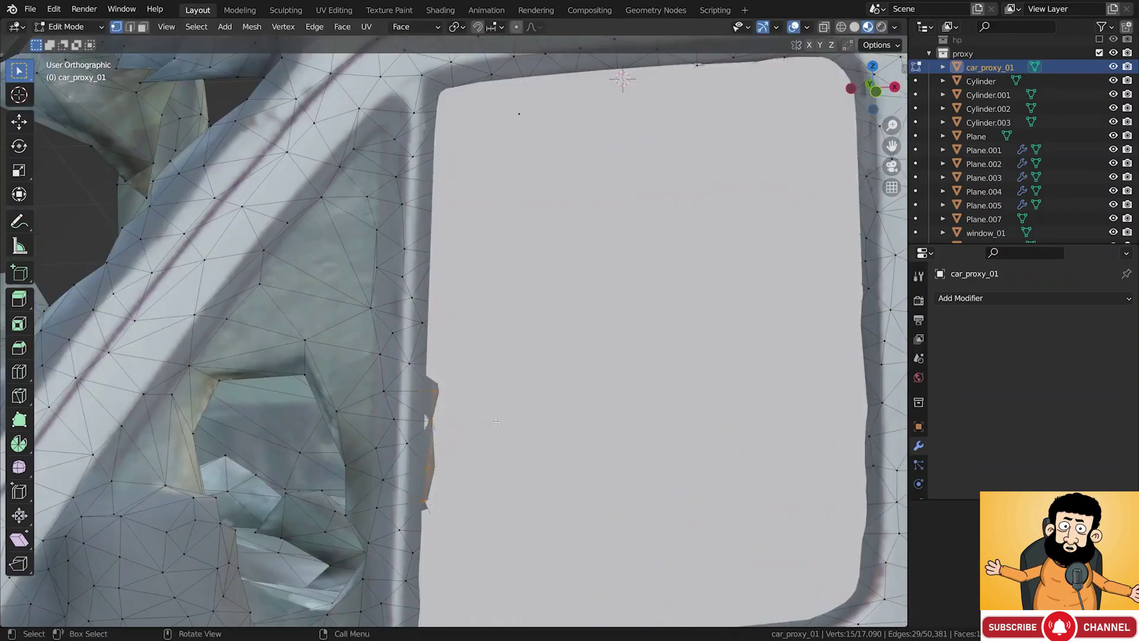
{"action": "key", "text": "Tab"}
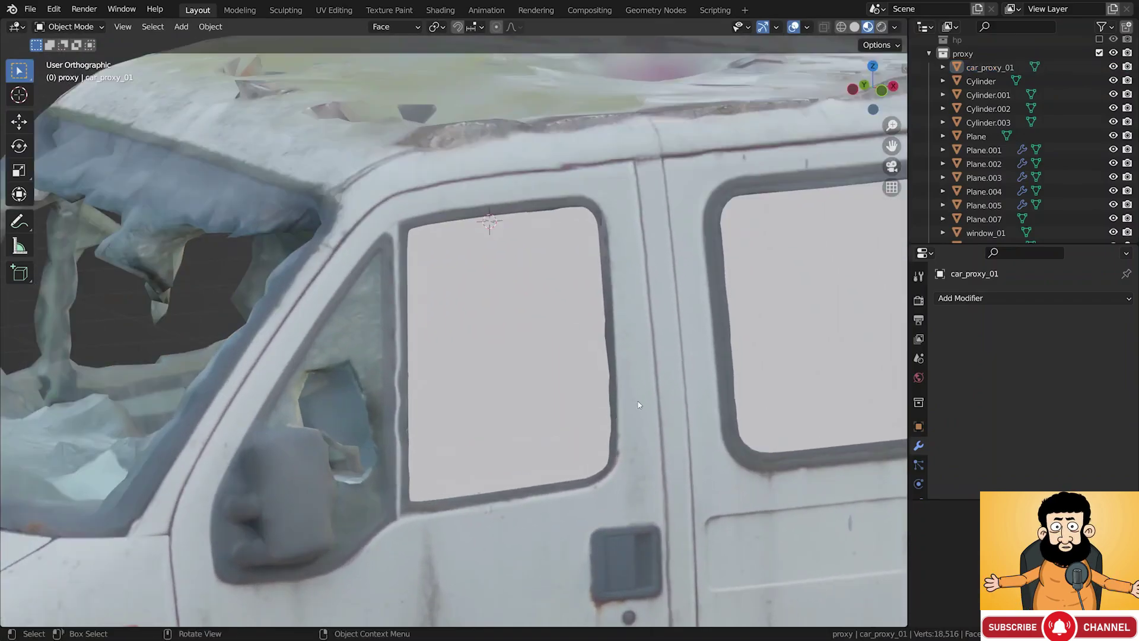
{"action": "left_click", "coordinate": [553, 351]}
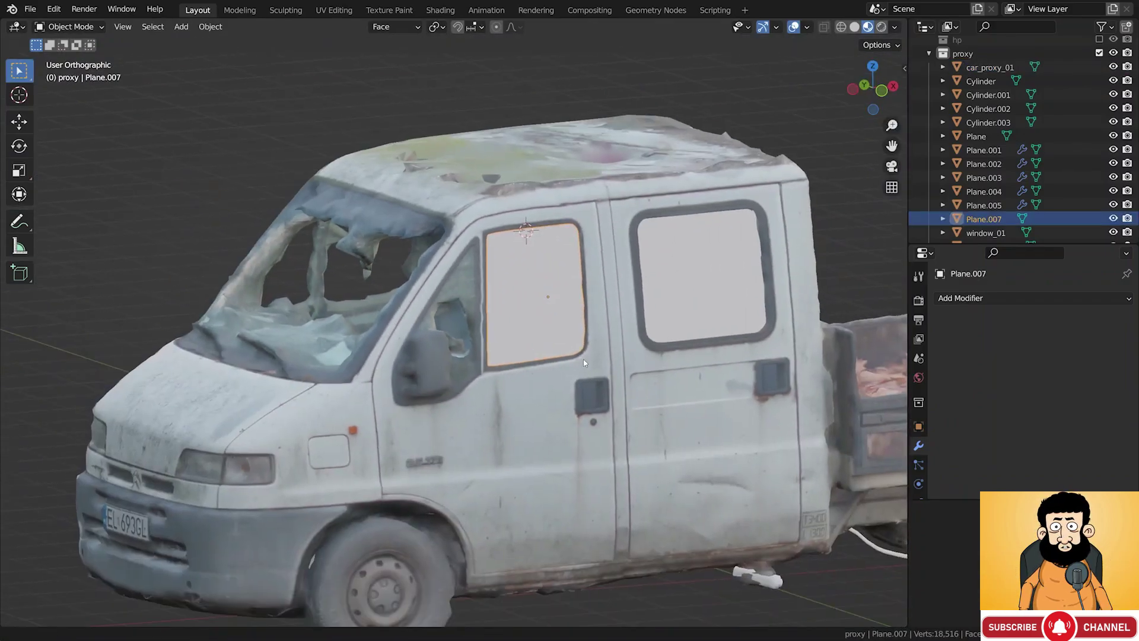
{"action": "left_click", "coordinate": [584, 362]}
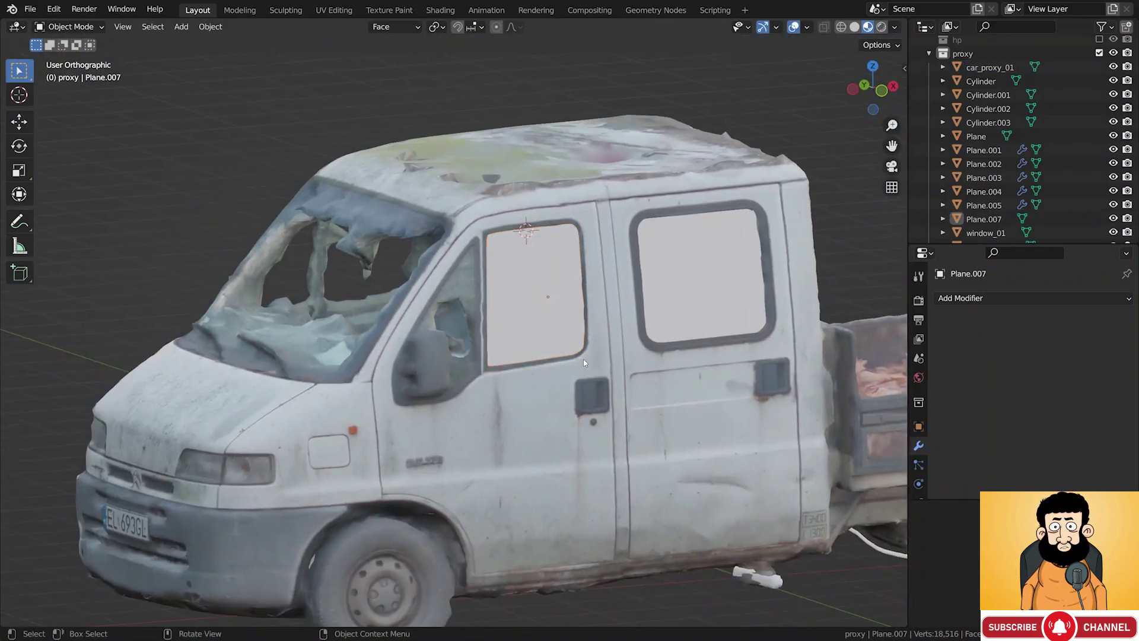
{"action": "left_click", "coordinate": [541, 322]}
{"action": "left_click", "coordinate": [541, 322]}
{"action": "left_click", "coordinate": [542, 323]}
{"action": "key", "text": "g"}
{"action": "right_click", "coordinate": [588, 323]}
Add a plane at the triangular front quarter window, reduce it to a single vertex and move it near the window's sloped edge
{"action": "left_click_drag", "start_coordinate": [588, 323], "coordinate": [561, 320], "text": "alt"}
{"action": "scroll", "coordinate": [457, 279], "scroll_direction": "up", "scroll_amount": 2}
{"action": "left_click_drag", "start_coordinate": [472, 259], "coordinate": [525, 229], "text": "alt+shift"}
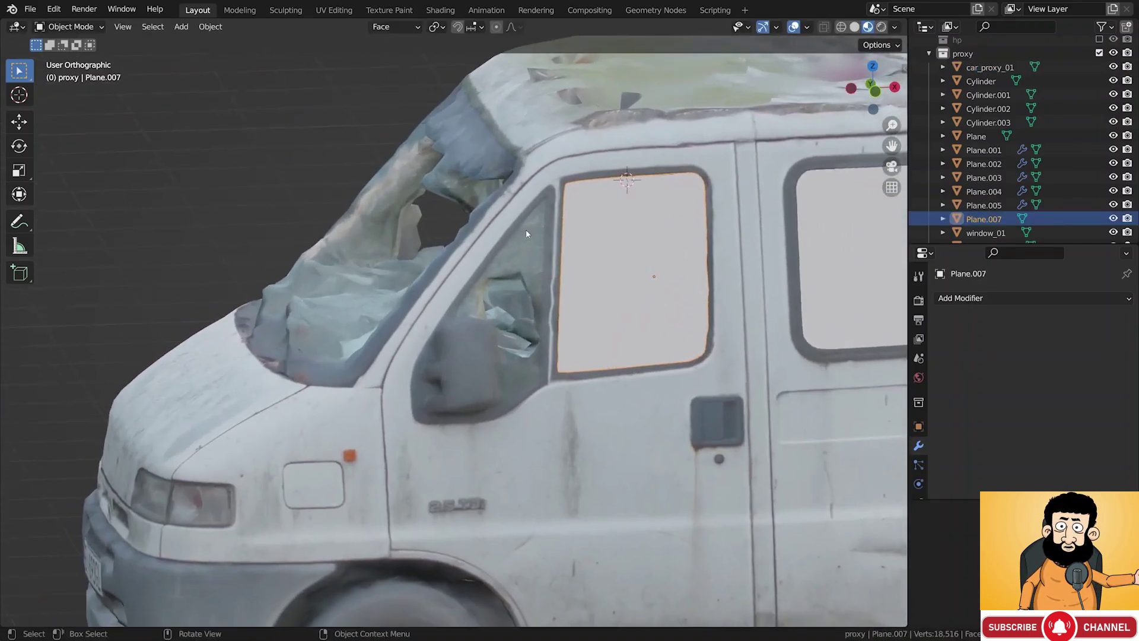
{"action": "scroll", "coordinate": [517, 233], "scroll_direction": "up", "scroll_amount": 1}
{"action": "key", "text": "shift+a"}
{"action": "mouse_move", "coordinate": [522, 169]}
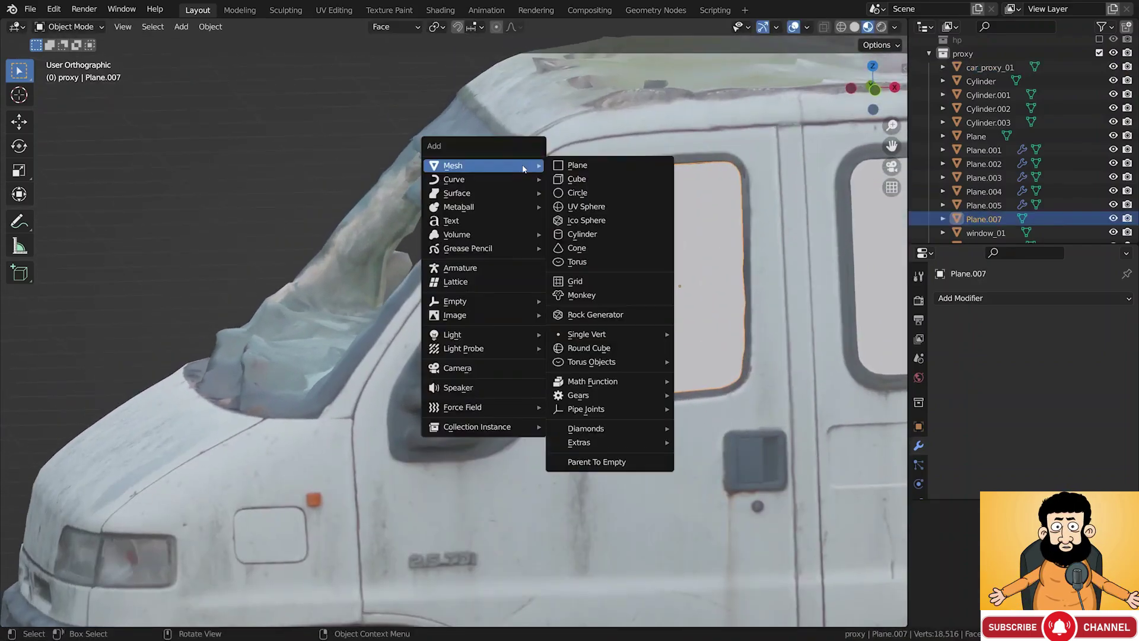
{"action": "left_click", "coordinate": [572, 165]}
{"action": "key", "text": "Tab"}
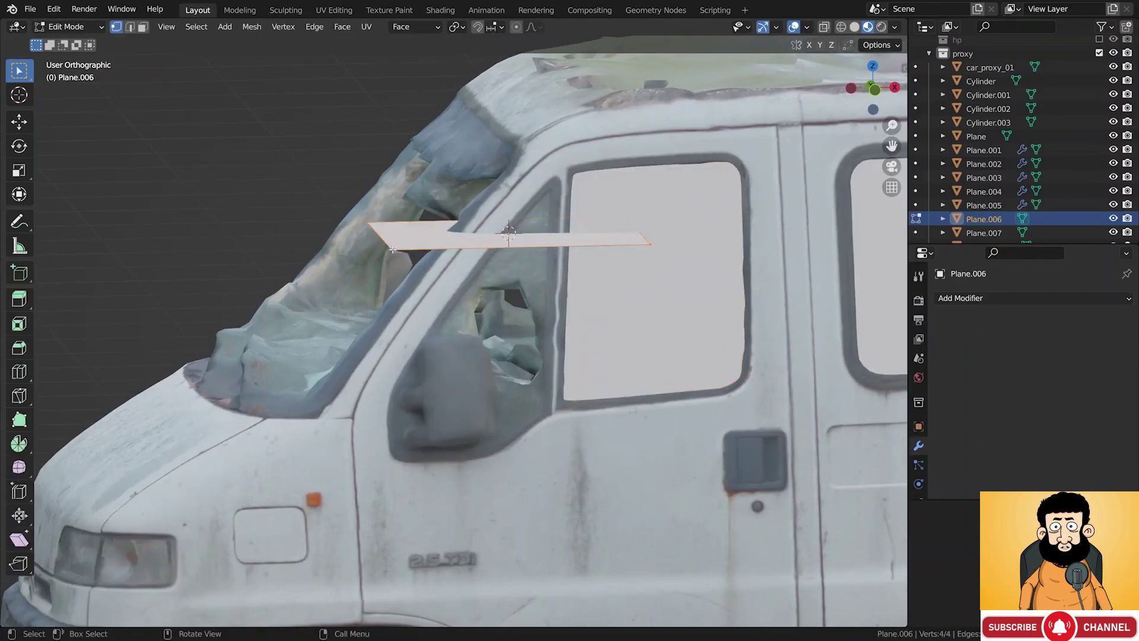
{"action": "left_click", "coordinate": [414, 244], "text": "ctrl"}
{"action": "key", "text": "x"}
{"action": "left_click", "coordinate": [414, 244]}
{"action": "key", "text": "g"}
{"action": "left_click", "coordinate": [526, 271]}
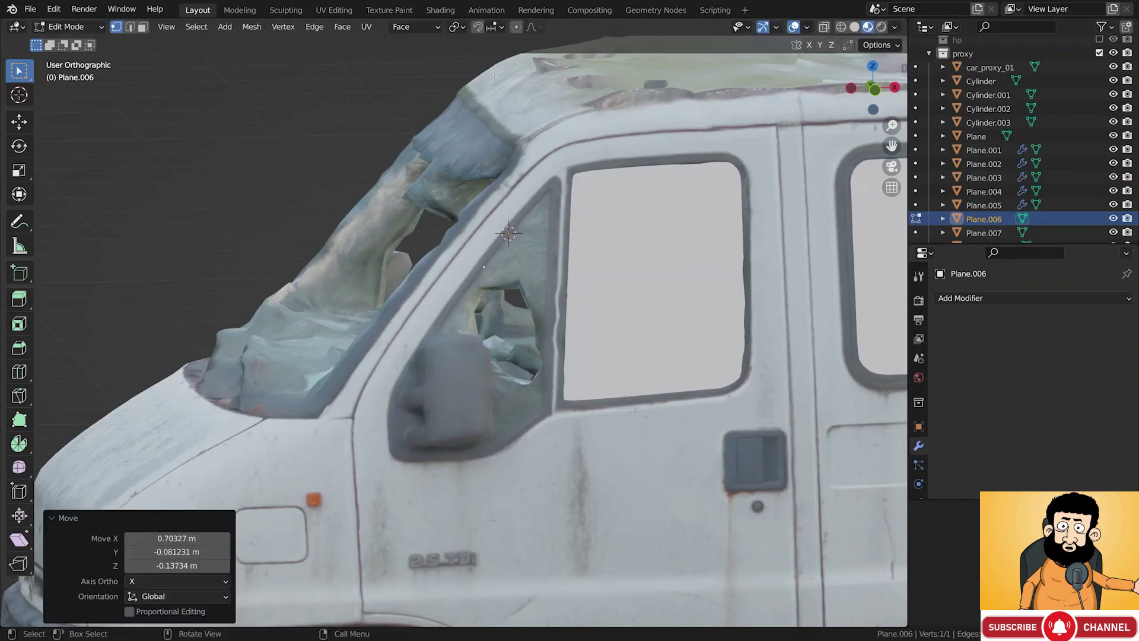
Turn on snapping to Face and place the starting vertex on the sloped front edge of the quarter window
{"action": "left_click", "coordinate": [493, 27]}
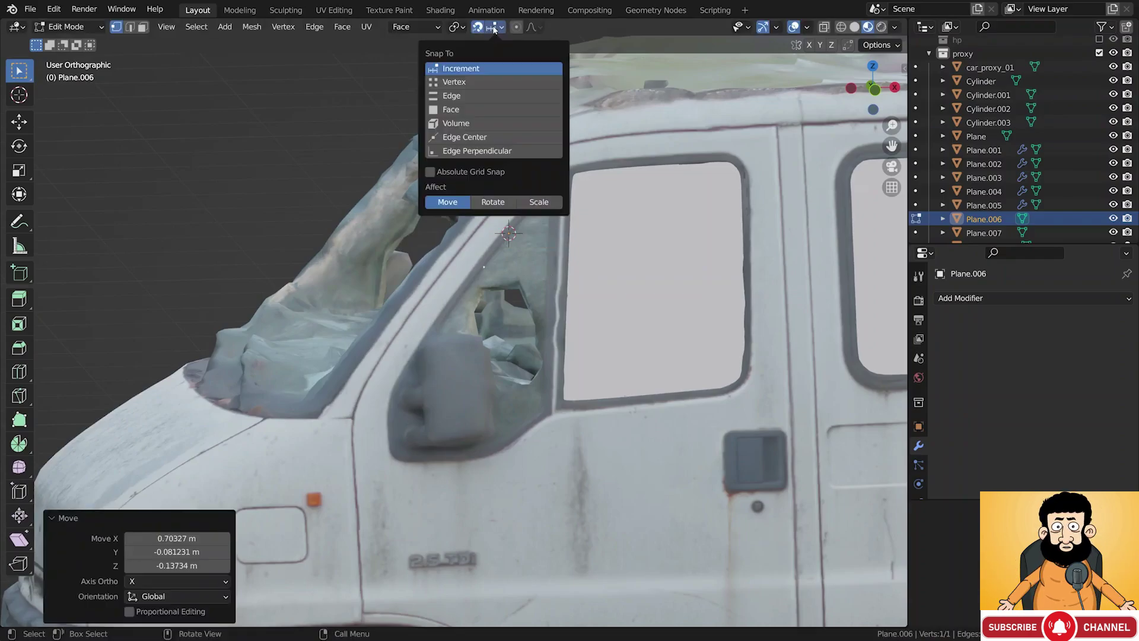
{"action": "left_click", "coordinate": [471, 110]}
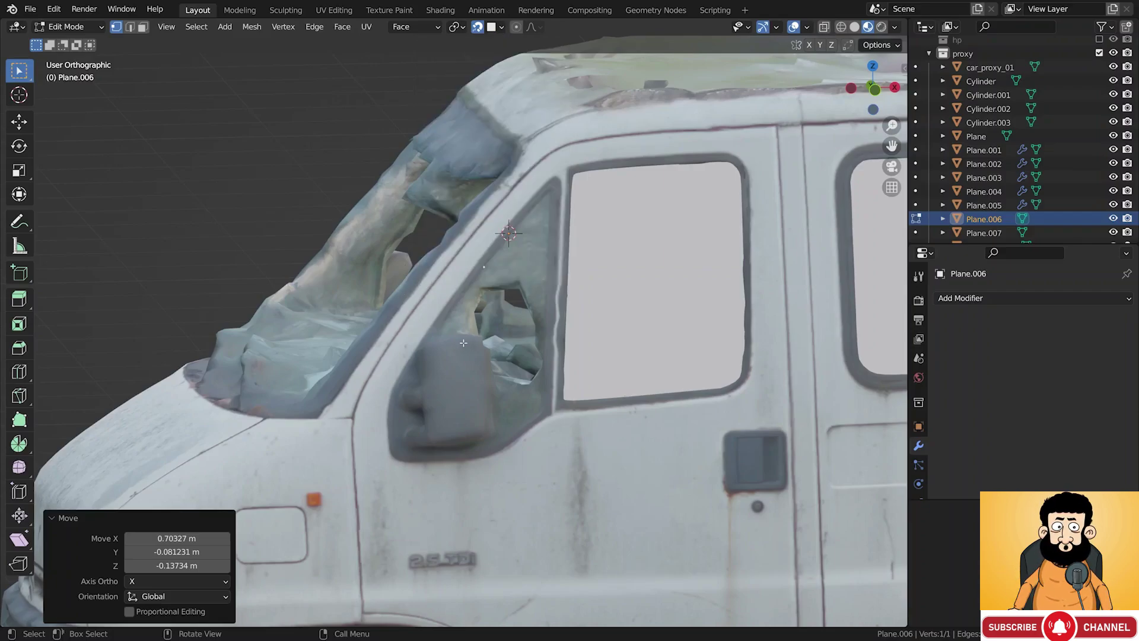
{"action": "scroll", "coordinate": [487, 284], "scroll_direction": "up", "scroll_amount": 2}
{"action": "key", "text": "g"}
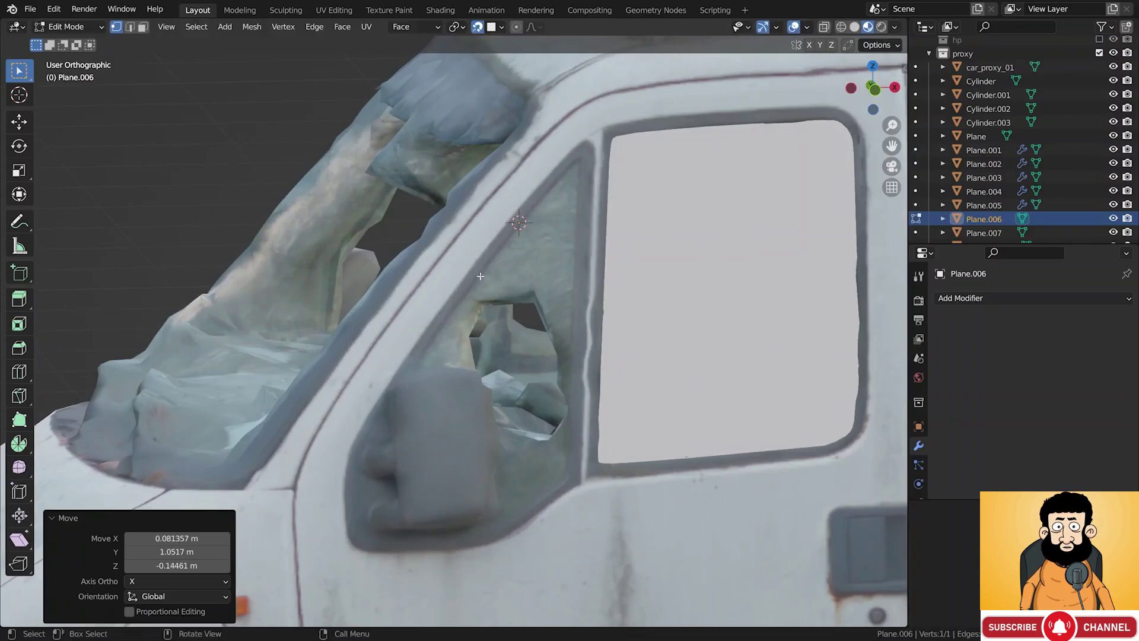
{"action": "left_click", "coordinate": [480, 277]}
{"action": "scroll", "coordinate": [480, 277], "scroll_direction": "up", "scroll_amount": 2}
{"action": "key", "text": "g"}
{"action": "left_click", "coordinate": [474, 291]}
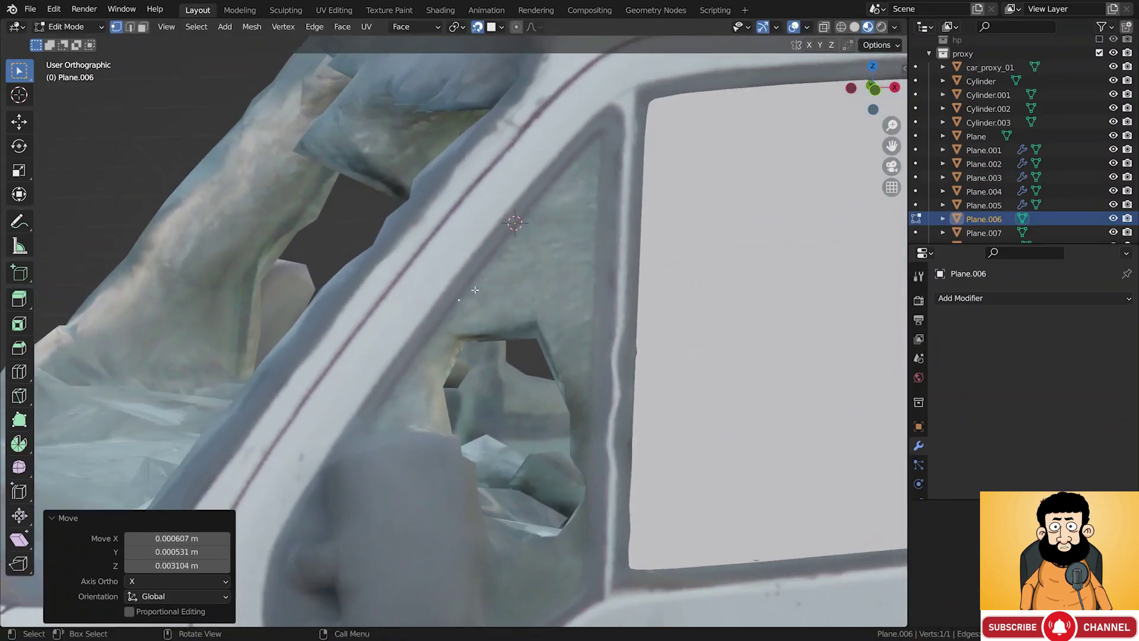
Trace the quarter window's sloped front edge up to its top corner by extruding successive vertices
{"action": "key", "text": "e"}
{"action": "left_click", "coordinate": [482, 270]}
{"action": "key", "text": "e"}
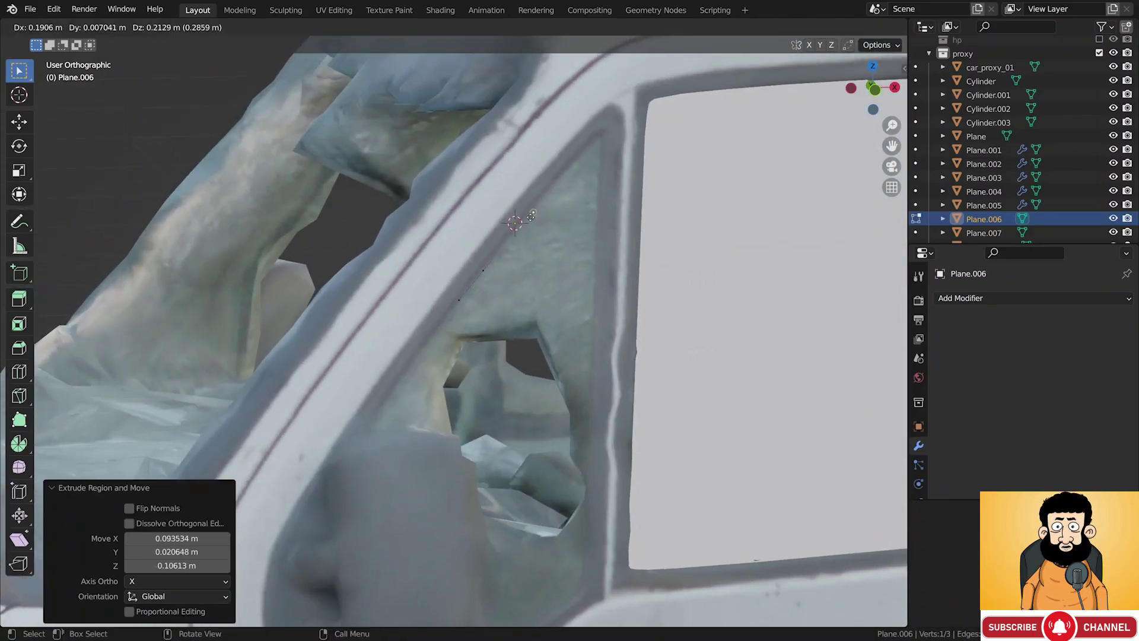
{"action": "left_click", "coordinate": [529, 211]}
{"action": "key", "text": "e"}
{"action": "left_click", "coordinate": [566, 169]}
{"action": "key", "text": "e"}
{"action": "left_click", "coordinate": [587, 146]}
{"action": "scroll", "coordinate": [589, 146], "scroll_direction": "up", "scroll_amount": 4}
{"action": "key", "text": "e"}
{"action": "left_click", "coordinate": [592, 144]}
{"action": "key", "text": "e"}
{"action": "left_click", "coordinate": [601, 139]}
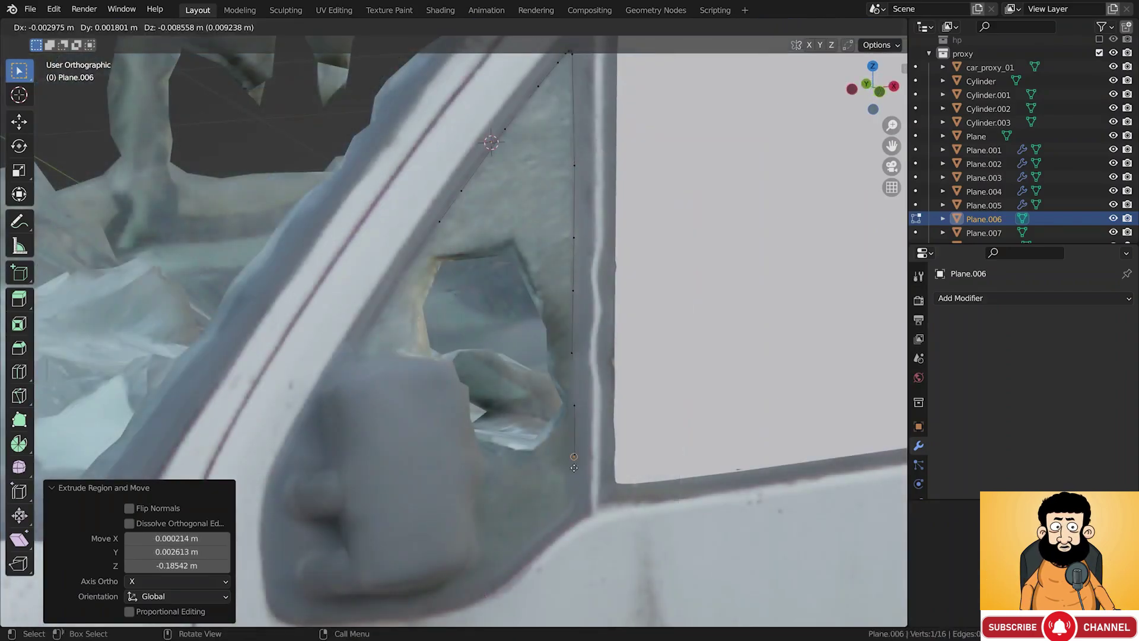
Extrude the outline down the quarter window's rear edge and around its lower rear corner
{"action": "left_click", "coordinate": [573, 490]}
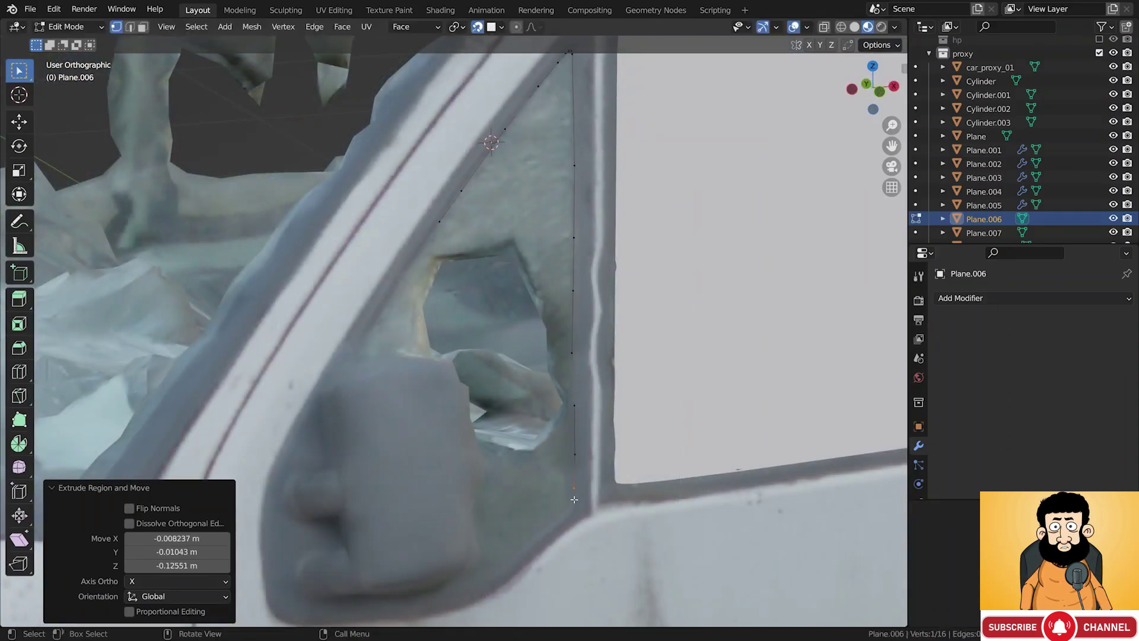
{"action": "key", "text": "e"}
{"action": "left_click", "coordinate": [571, 499]}
{"action": "middle_click_drag", "start_coordinate": [571, 500], "coordinate": [605, 425], "text": "shift"}
{"action": "key", "text": "e"}
{"action": "left_click", "coordinate": [601, 435]}
{"action": "key", "text": "e"}
{"action": "left_click", "coordinate": [590, 451]}
{"action": "key", "text": "g"}
{"action": "left_click", "coordinate": [657, 356]}
{"action": "key", "text": "e"}
Extrude the outline along the quarter window's lower edge to the side mirror and turn it back around the mirror's base
{"action": "left_click", "coordinate": [552, 427]}
{"action": "key", "text": "e"}
{"action": "left_click", "coordinate": [528, 444]}
{"action": "middle_click_drag", "start_coordinate": [527, 446], "coordinate": [447, 453]}
{"action": "key", "text": "e"}
{"action": "left_click", "coordinate": [456, 455]}
{"action": "key", "text": "e"}
{"action": "left_click", "coordinate": [445, 445]}
{"action": "key", "text": "g"}
{"action": "left_click", "coordinate": [445, 441]}
{"action": "key", "text": "e"}
{"action": "left_click", "coordinate": [461, 435]}
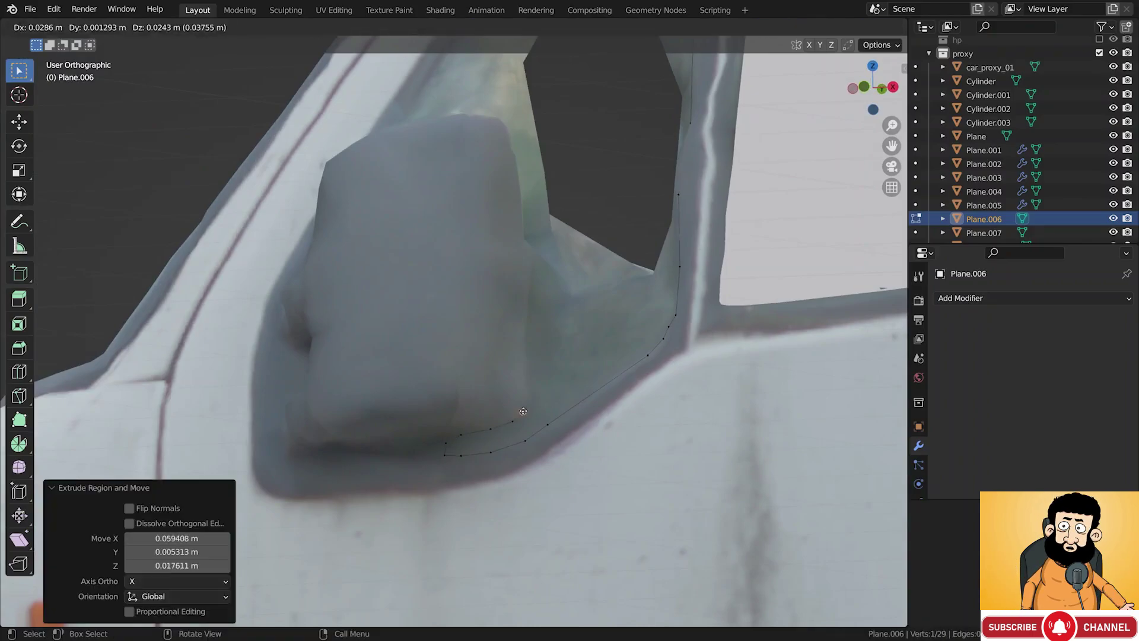
{"action": "left_click", "coordinate": [522, 412]}
Extrude the outline upward along the rear side of the side mirror, adjusting vertices to follow its contour
{"action": "left_click_drag", "start_coordinate": [521, 412], "coordinate": [496, 445], "text": "alt"}
{"action": "key", "text": "e"}
{"action": "left_click", "coordinate": [484, 387]}
{"action": "left_click_drag", "start_coordinate": [484, 386], "coordinate": [490, 395], "text": "alt"}
{"action": "key", "text": "e"}
{"action": "left_click", "coordinate": [486, 376]}
{"action": "key", "text": "e"}
{"action": "scroll", "coordinate": [488, 395], "scroll_direction": "down", "scroll_amount": 2}
{"action": "key", "text": "e"}
{"action": "left_click", "coordinate": [469, 347]}
{"action": "left_click_drag", "start_coordinate": [469, 347], "coordinate": [458, 360], "text": "alt"}
{"action": "key", "text": "e"}
{"action": "key", "text": "g"}
{"action": "left_click", "coordinate": [425, 279]}
Trace the outline across the top of the side mirror and close it at the starting vertex on the sloped edge
{"action": "left_click_drag", "start_coordinate": [425, 279], "coordinate": [349, 344], "text": "alt"}
{"action": "key", "text": "g"}
{"action": "left_click", "coordinate": [436, 274]}
{"action": "key", "text": "g"}
{"action": "left_click", "coordinate": [446, 269]}
{"action": "key", "text": "e"}
{"action": "left_click", "coordinate": [386, 299]}
{"action": "key", "text": "e"}
{"action": "left_click", "coordinate": [415, 262]}
{"action": "left_click", "coordinate": [437, 230], "text": "shift"}
{"action": "scroll", "coordinate": [446, 243], "scroll_direction": "down", "scroll_amount": 1}
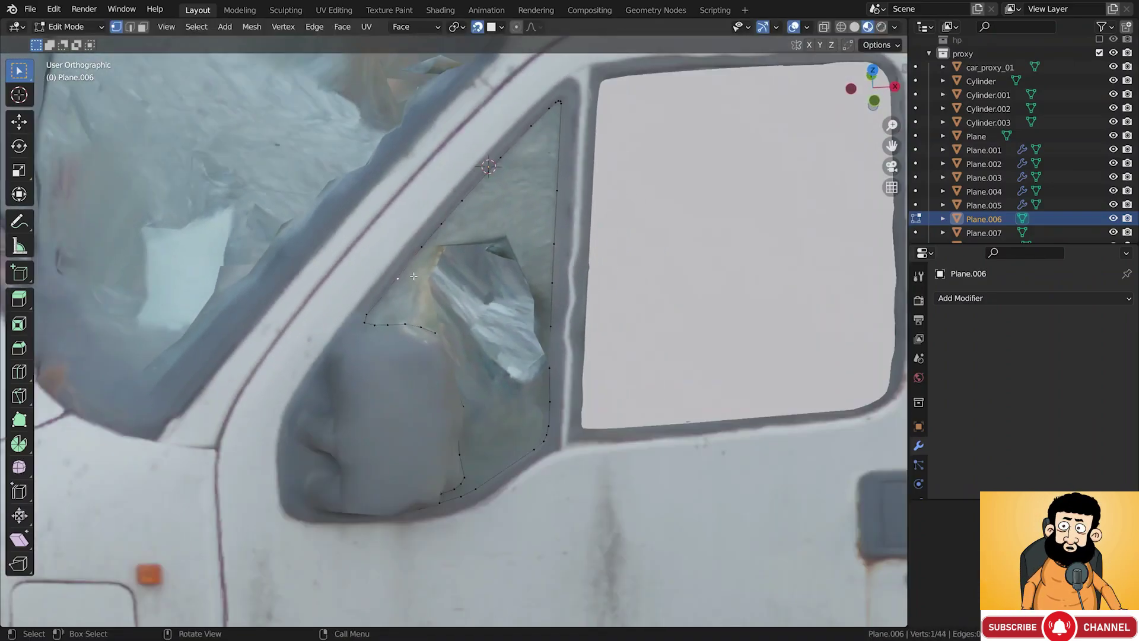
{"action": "key", "text": "g"}
{"action": "left_click", "coordinate": [397, 278]}
Adjust the depth of the traced quarter window outline against the door frame and select all its vertices
{"action": "left_click_drag", "start_coordinate": [397, 278], "coordinate": [591, 235], "text": "alt"}
{"action": "middle_click_drag", "start_coordinate": [592, 235], "coordinate": [522, 217]}
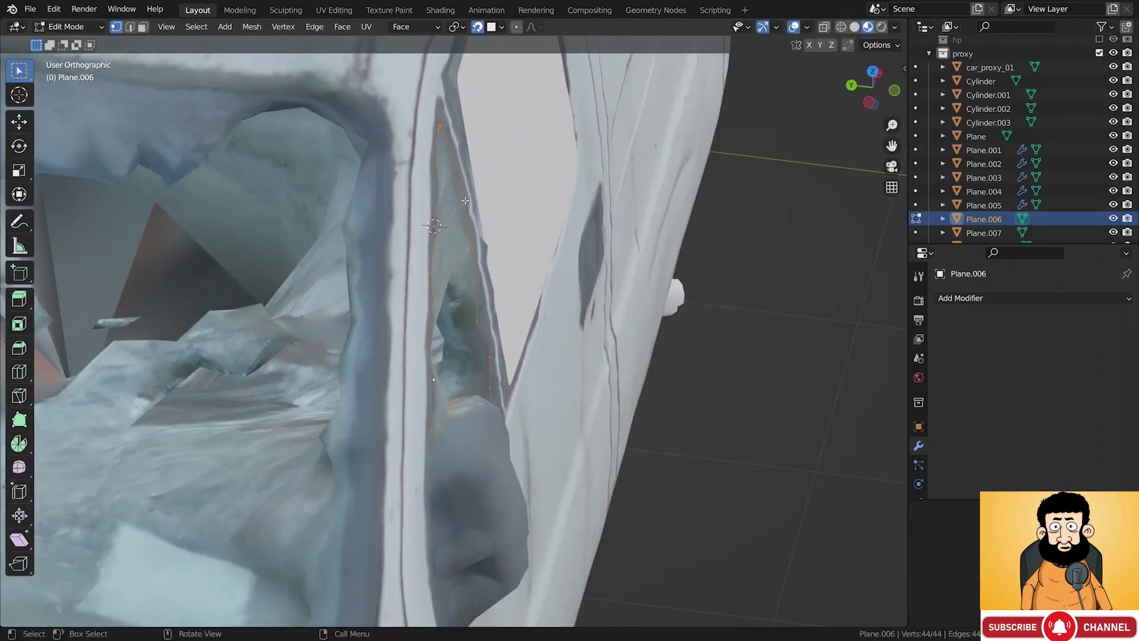
{"action": "key", "text": "g"}
{"action": "left_click", "coordinate": [459, 203]}
{"action": "middle_click_drag", "start_coordinate": [473, 250], "coordinate": [492, 377]}
{"action": "key", "text": "g"}
{"action": "left_click", "coordinate": [494, 382]}
{"action": "left_click_drag", "start_coordinate": [494, 382], "coordinate": [427, 304], "text": "alt"}
{"action": "scroll", "coordinate": [429, 303], "scroll_direction": "down", "scroll_amount": 3}
{"action": "key", "text": "a"}
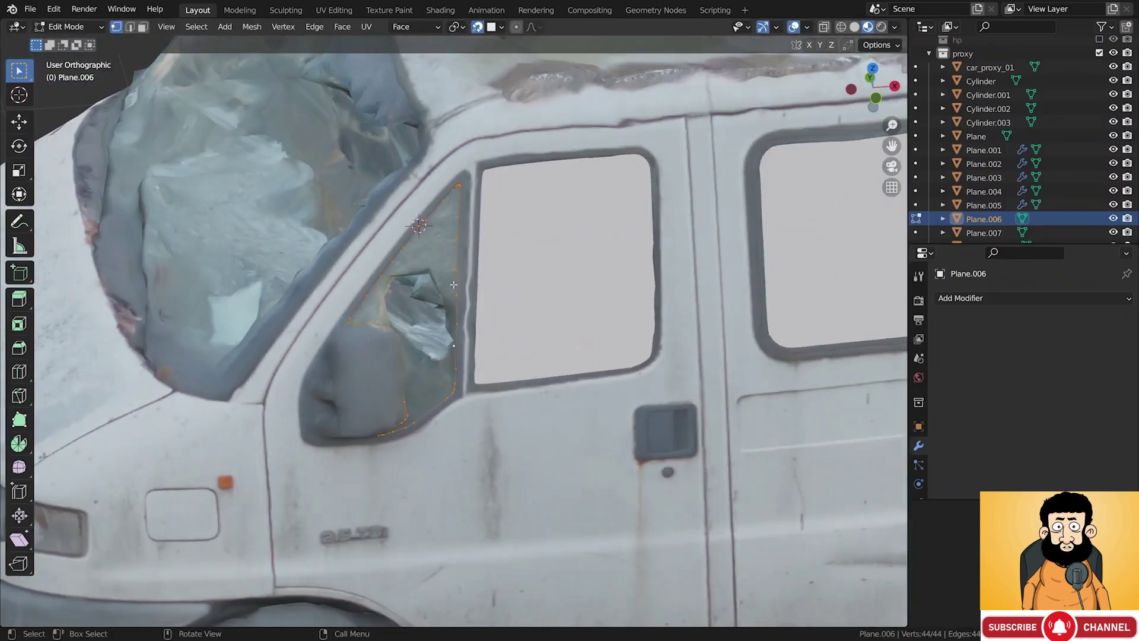
Fill the quarter window outline with faces and shade the resulting pane smooth
{"action": "key", "text": "alt+f"}
{"action": "mouse_move", "coordinate": [569, 244]}
{"action": "middle_mouse_down"}
{"action": "mouse_move", "coordinate": [480, 268]}
{"action": "mouse_move", "coordinate": [431, 308]}
{"action": "mouse_move", "coordinate": [570, 261]}
{"action": "middle_mouse_up"}
{"action": "key", "text": "Tab"}
{"action": "right_click", "coordinate": [575, 256]}
{"action": "mouse_move", "coordinate": [581, 258]}
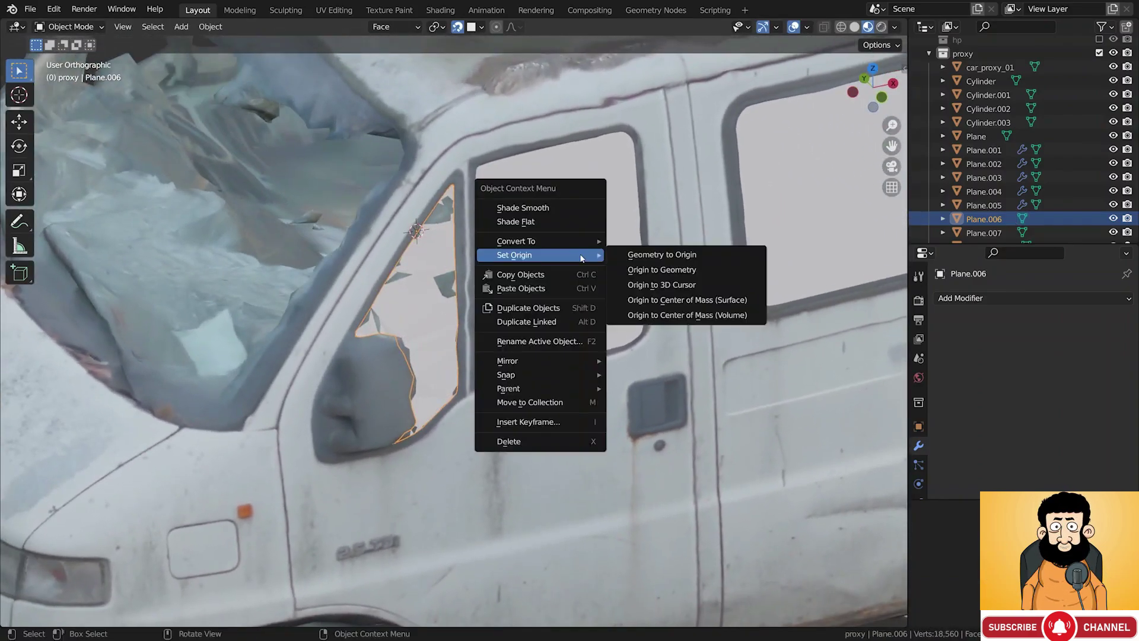
{"action": "left_click", "coordinate": [593, 208]}
{"action": "middle_click_drag", "start_coordinate": [592, 216], "coordinate": [443, 286]}
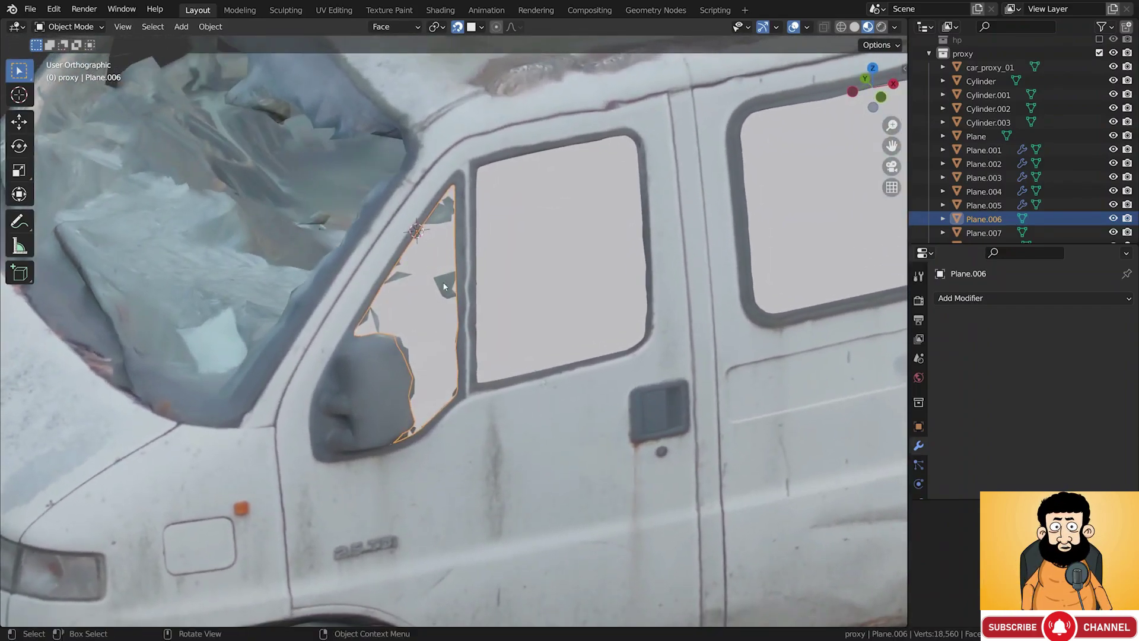
Push the truck body vertices that poke through the middle of the quarter window pane behind it
{"action": "left_click", "coordinate": [444, 286]}
{"action": "scroll", "coordinate": [443, 286], "scroll_direction": "up", "scroll_amount": 3}
{"action": "key", "text": "Tab"}
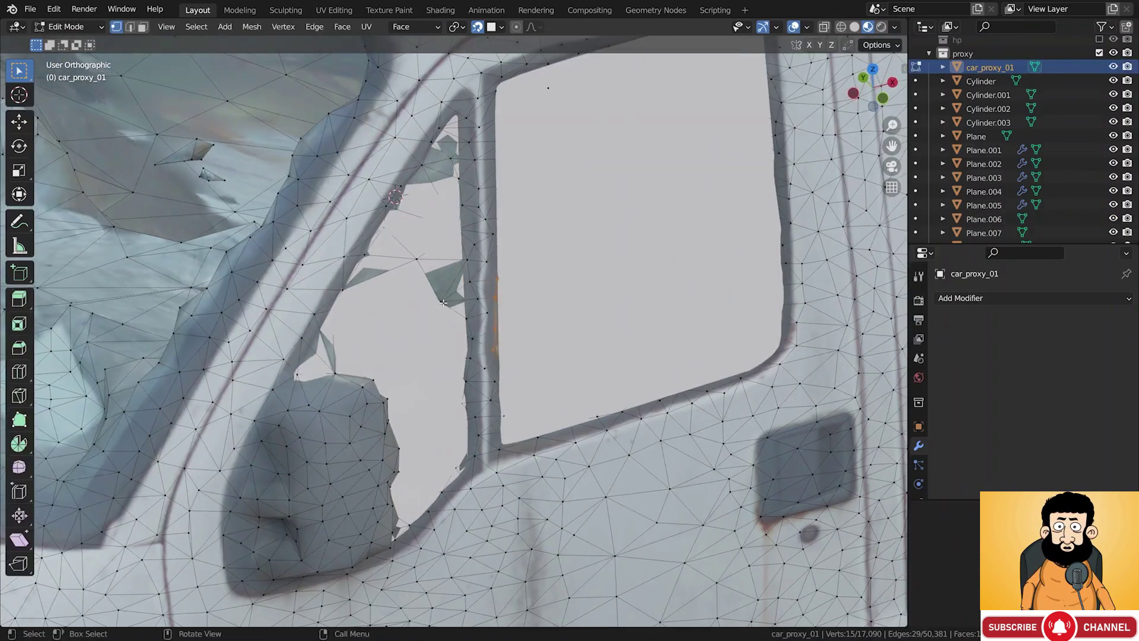
{"action": "key", "text": "g"}
{"action": "key", "text": "shift+z"}
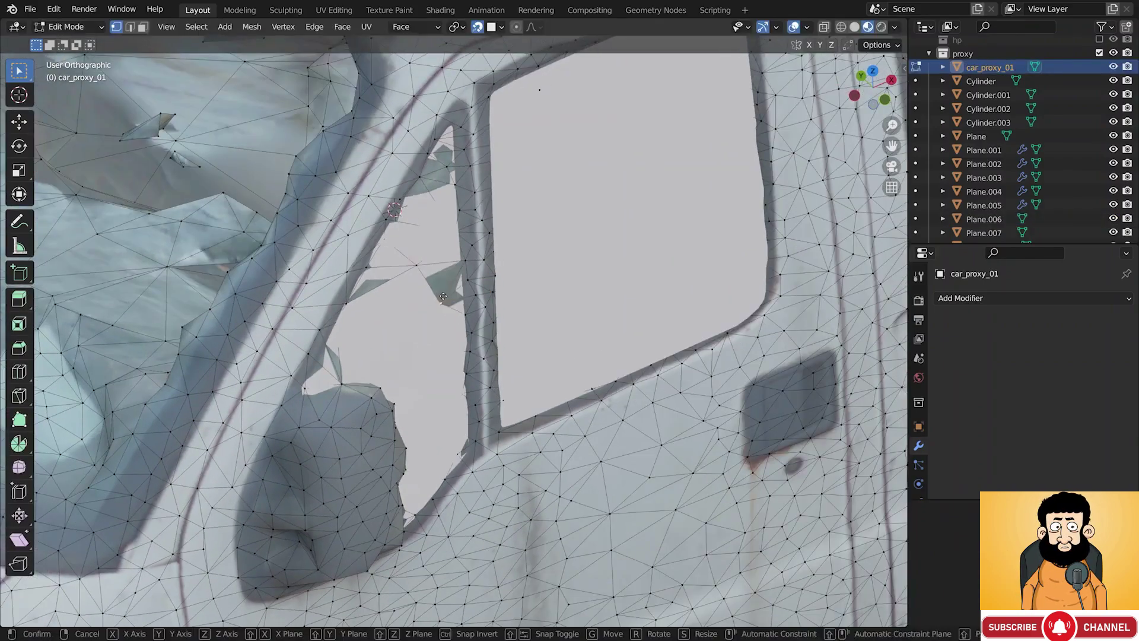
{"action": "left_click", "coordinate": [443, 285]}
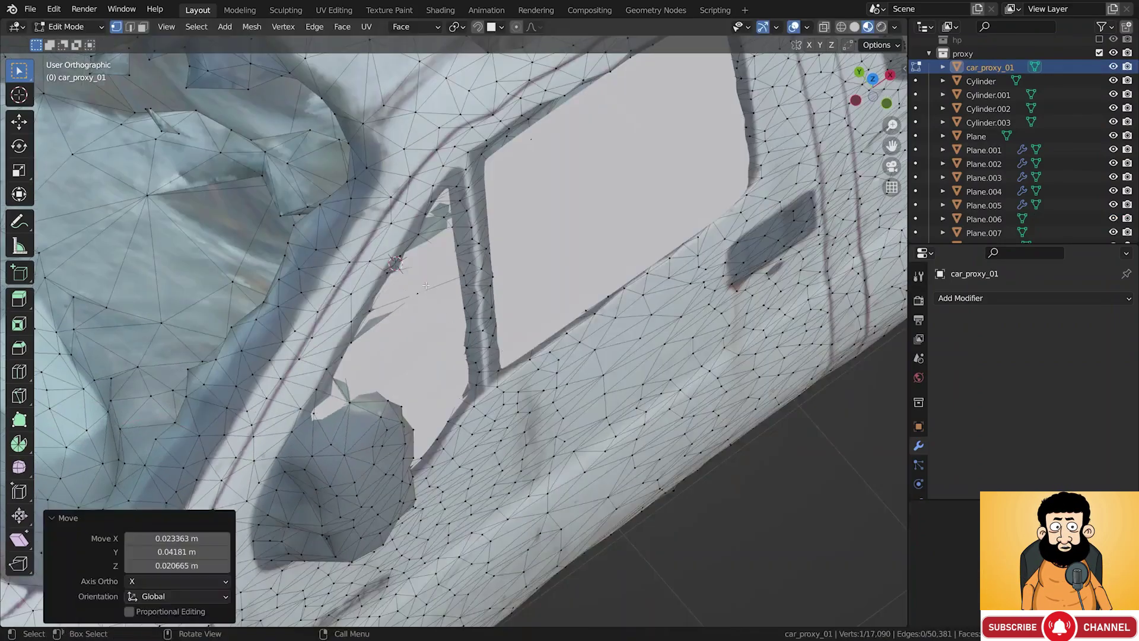
{"action": "key", "text": "g"}
{"action": "left_click", "coordinate": [431, 269]}
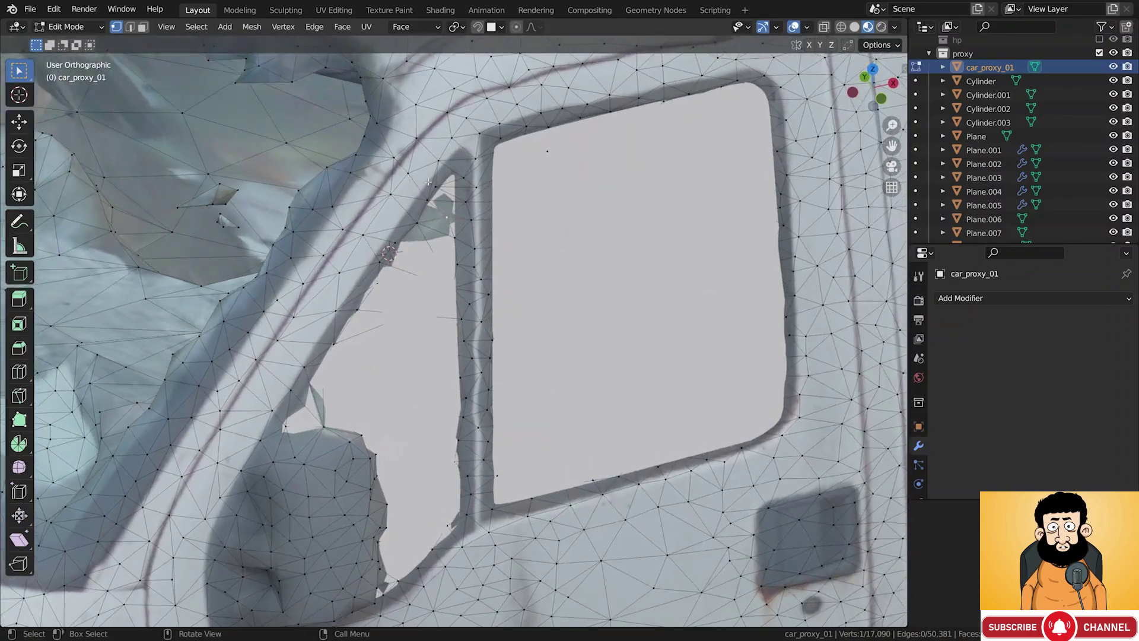
Nudge the quarter pane's upper vertices and move the remaining body vertices so the scanned glass stays hidden behind the pane
{"action": "scroll", "coordinate": [446, 276], "scroll_direction": "up", "scroll_amount": 5}
{"action": "key", "text": "g"}
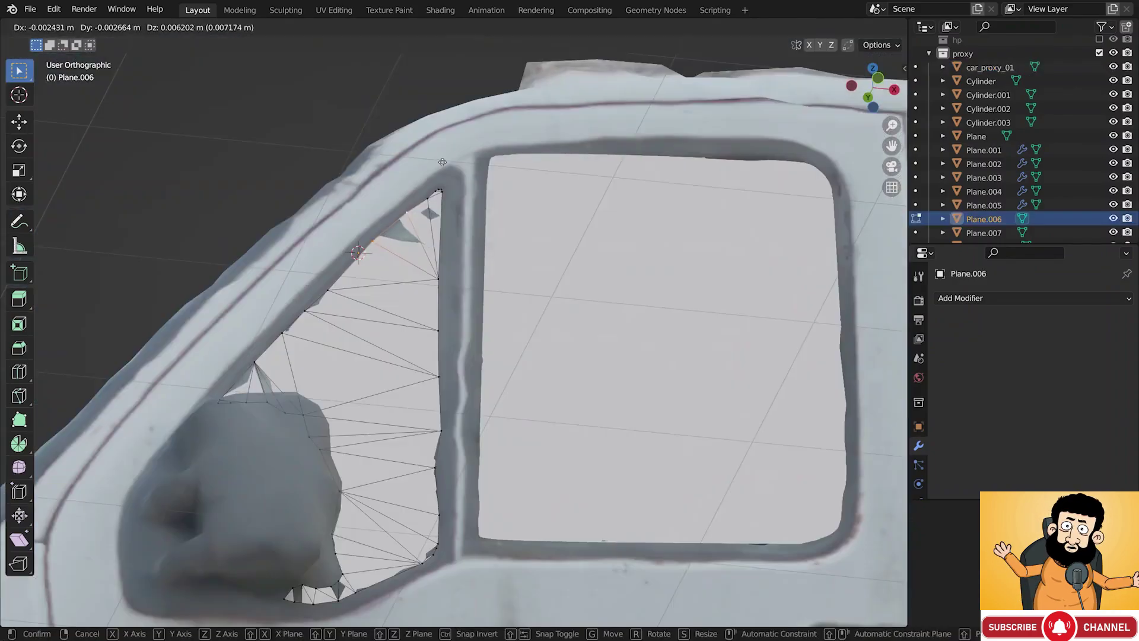
{"action": "key", "text": "Return"}
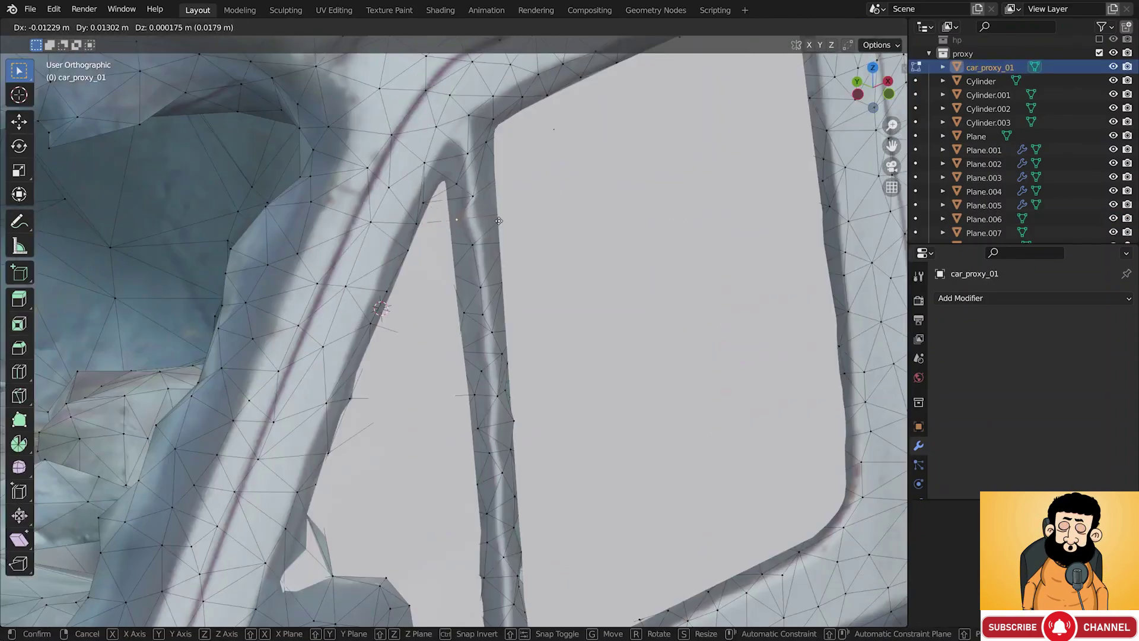
{"action": "left_click", "coordinate": [499, 221]}
{"action": "middle_click_drag", "start_coordinate": [499, 221], "coordinate": [446, 227]}
{"action": "middle_click_drag", "start_coordinate": [380, 463], "coordinate": [468, 296], "text": "shift"}
{"action": "left_click", "coordinate": [452, 322]}
{"action": "key", "text": "g"}
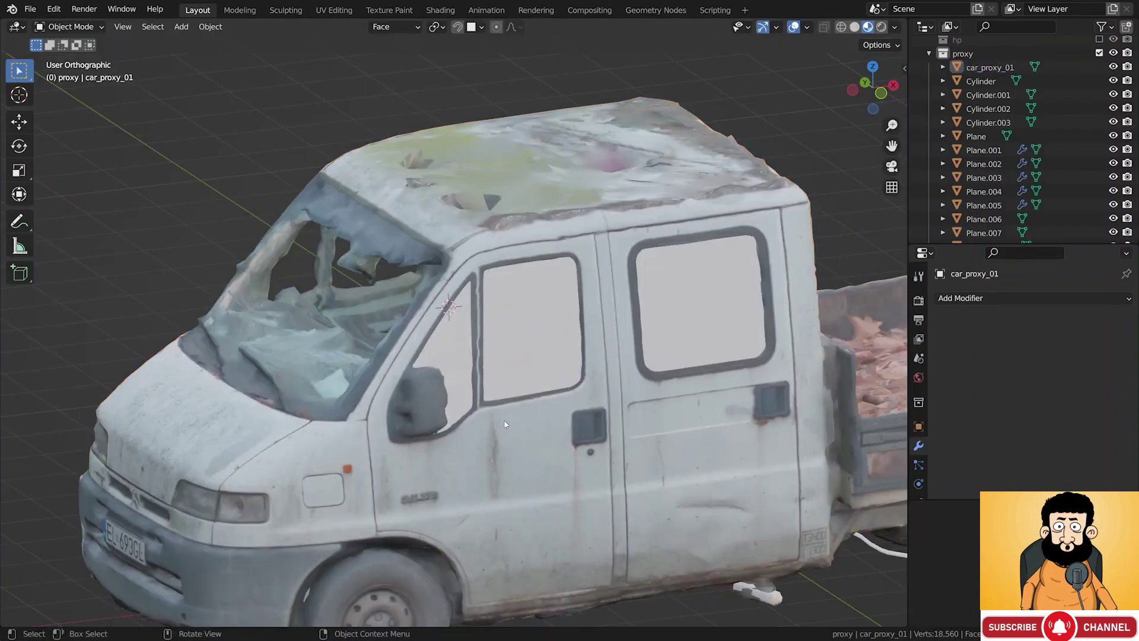
Rename the front door window pane to window_02
{"action": "middle_click_drag", "start_coordinate": [505, 424], "coordinate": [517, 354], "text": "shift"}
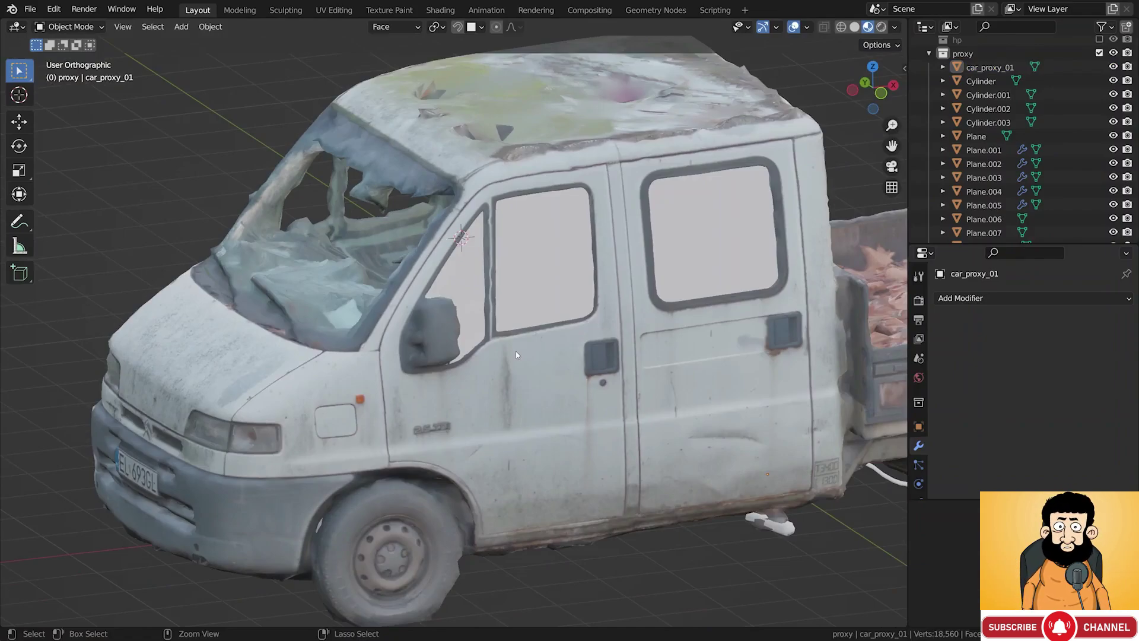
{"action": "left_click", "coordinate": [558, 262]}
{"action": "double_click", "coordinate": [984, 203]}
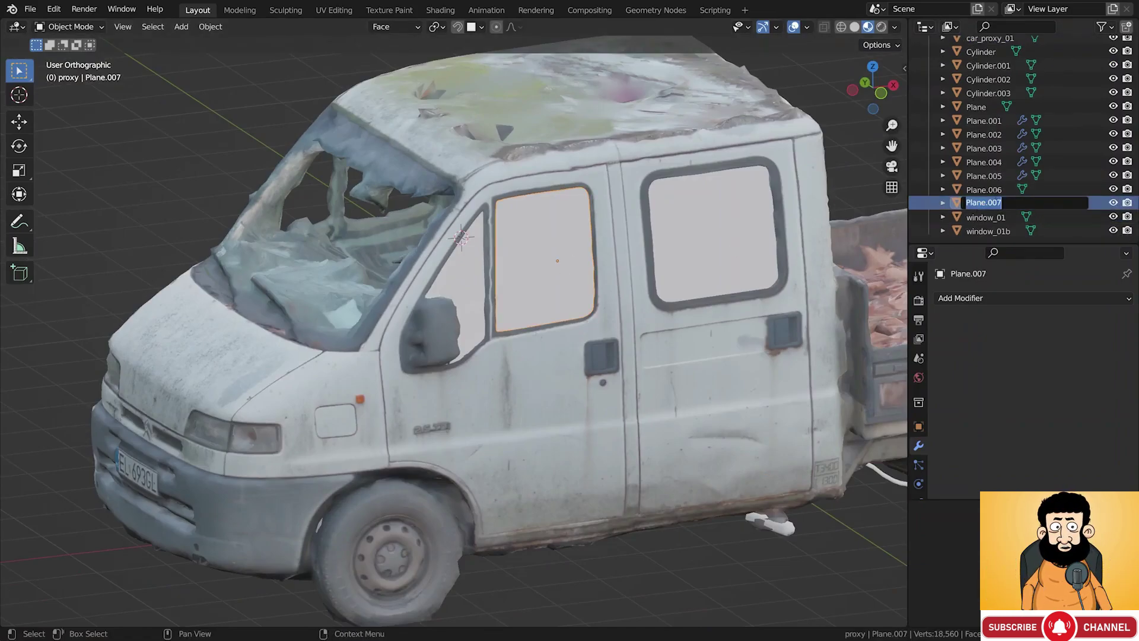
{"action": "type", "text": "window_02"}
{"action": "key", "text": "Return"}
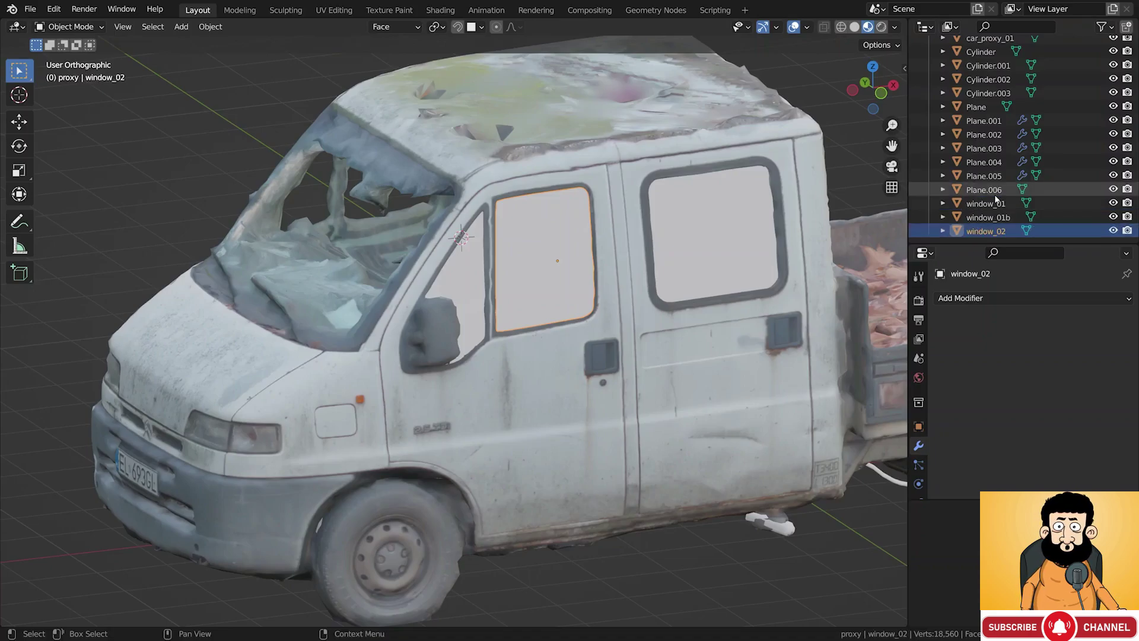
Rename the quarter window pane beside the side mirror to window_04
{"action": "left_click", "coordinate": [475, 297]}
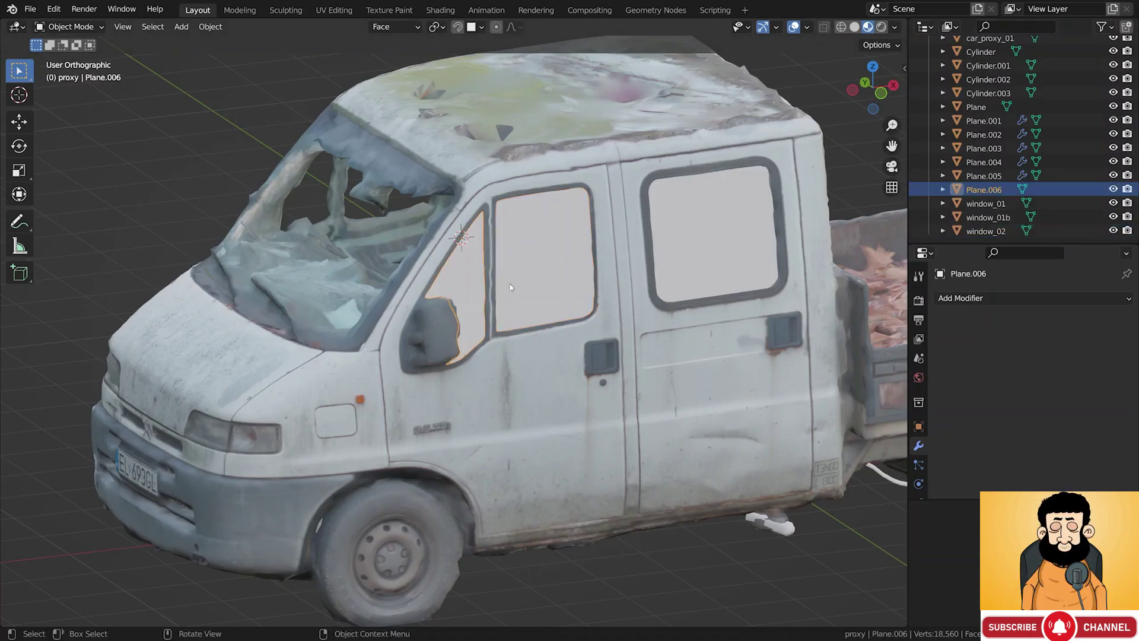
{"action": "double_click", "coordinate": [988, 190]}
{"action": "type", "text": "window_04"}
{"action": "key", "text": "Return"}
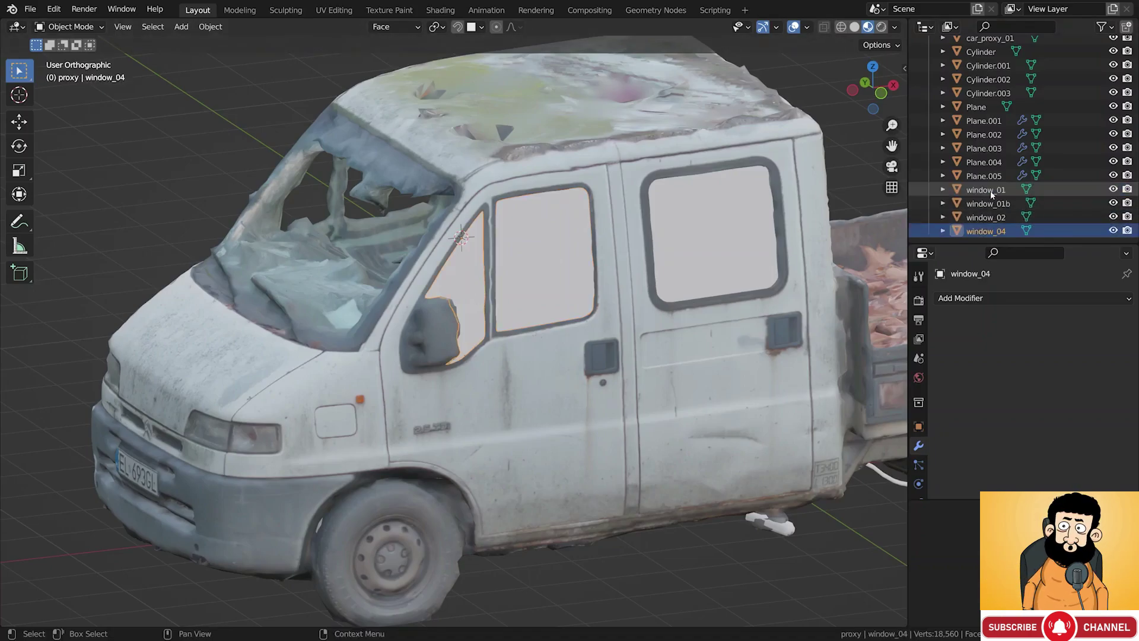
Add a plane at the windshield's upper edge and delete three of its vertices, keeping a single starting vertex
{"action": "middle_click_drag", "start_coordinate": [569, 256], "coordinate": [525, 255]}
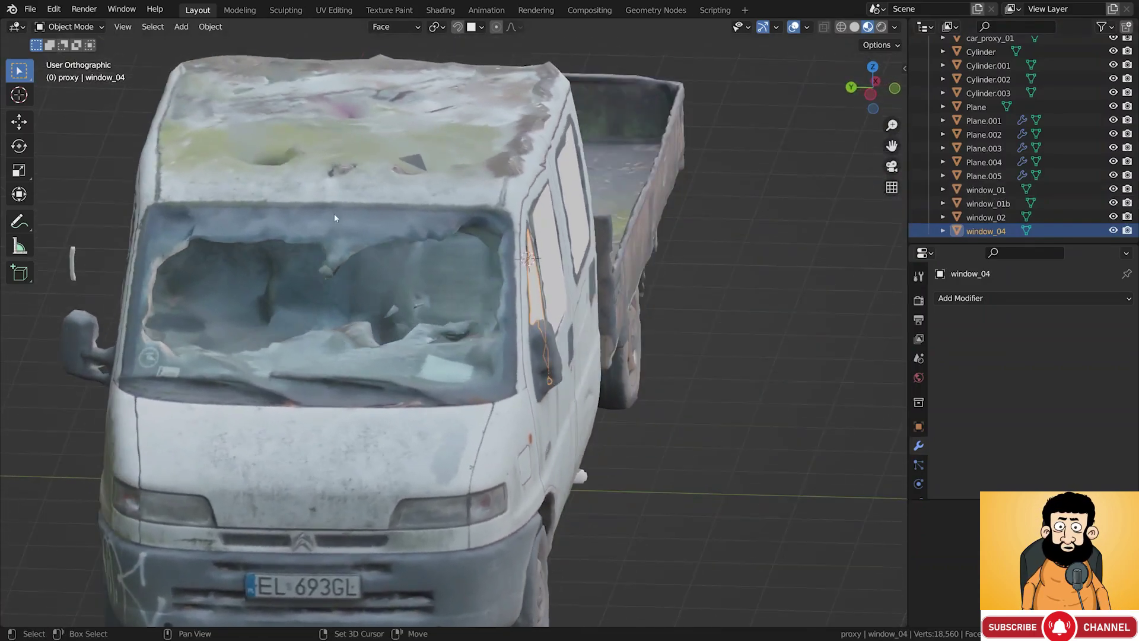
{"action": "middle_click_drag", "start_coordinate": [343, 145], "coordinate": [435, 114]}
{"action": "key", "text": "shift+a"}
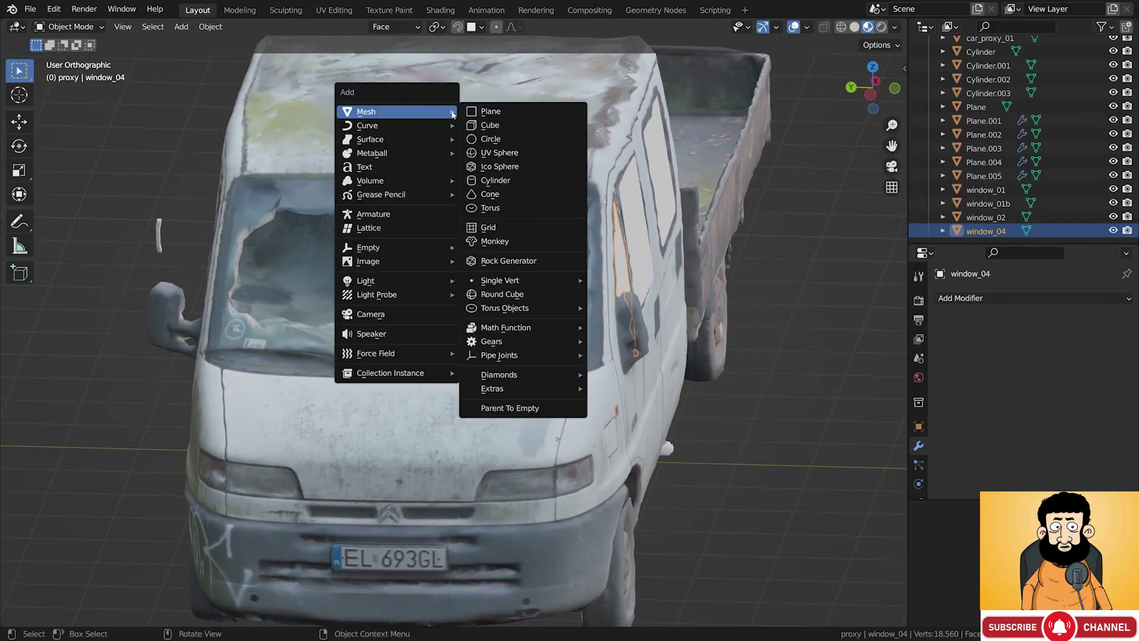
{"action": "left_click", "coordinate": [472, 113]}
{"action": "key", "text": "Tab"}
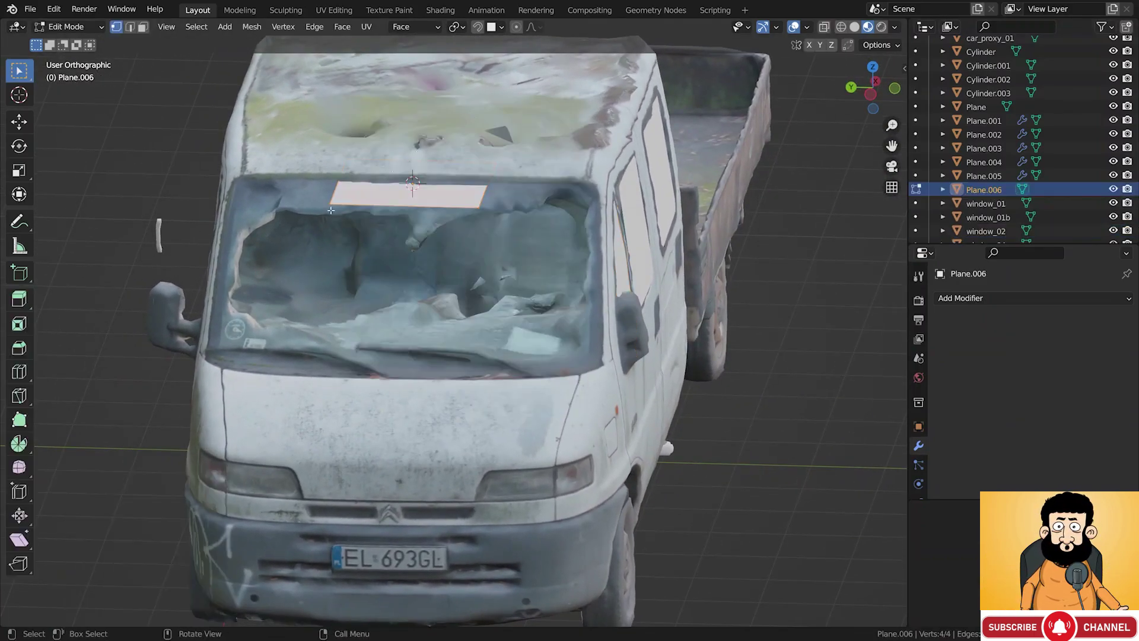
{"action": "key", "text": "x"}
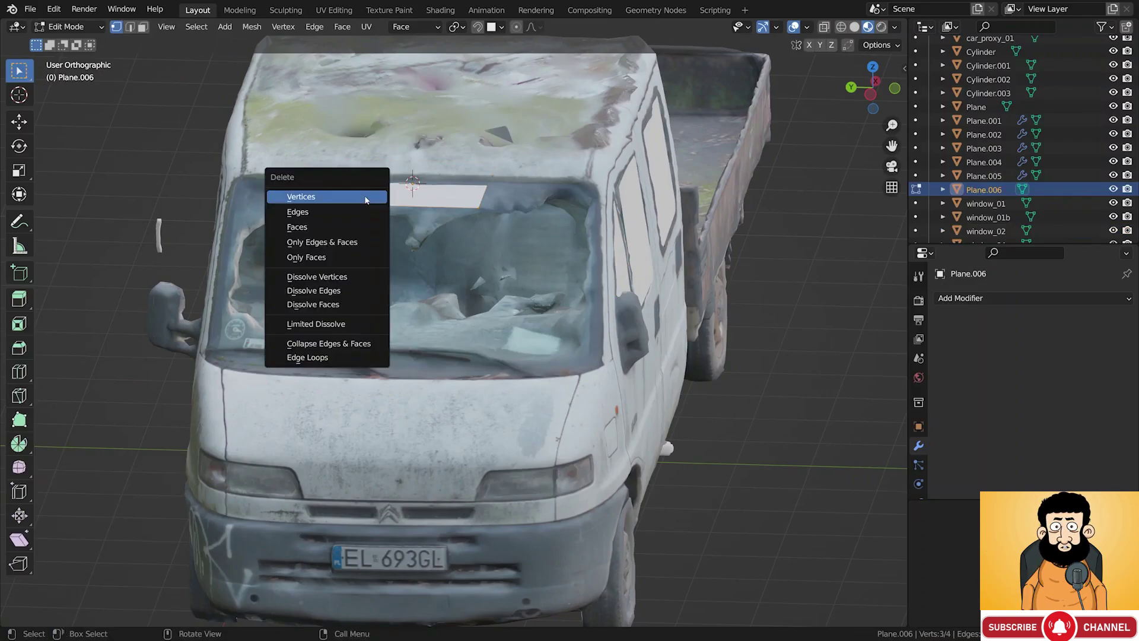
{"action": "left_click", "coordinate": [366, 198]}
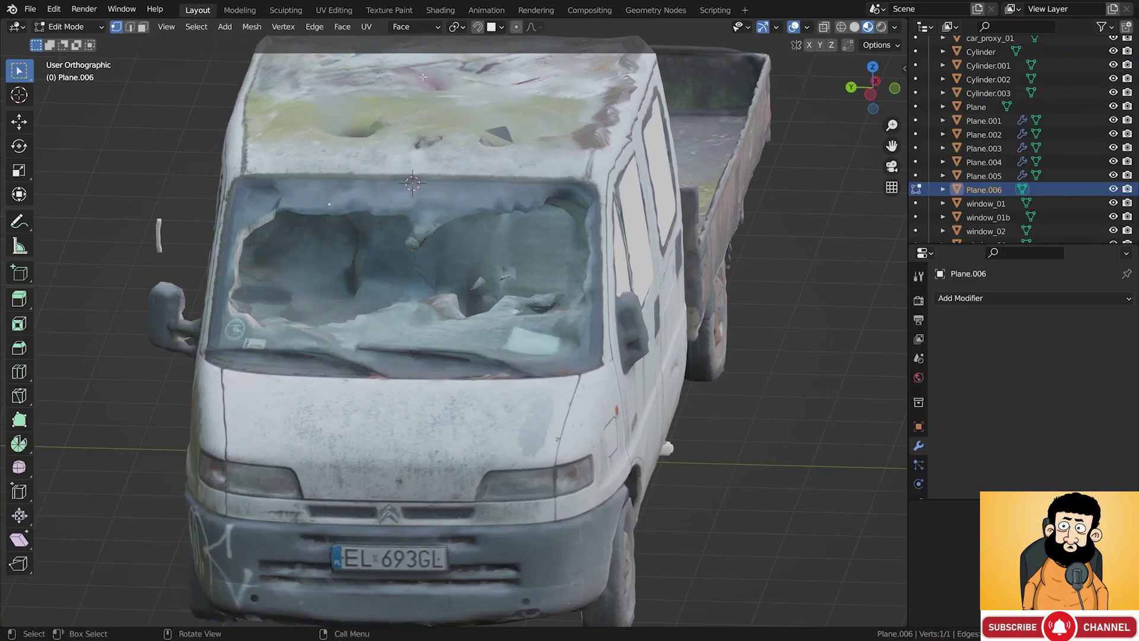
Turn on snapping for tracing the windshield outline from the single vertex
{"action": "left_click", "coordinate": [466, 30]}
{"action": "left_click", "coordinate": [479, 30]}
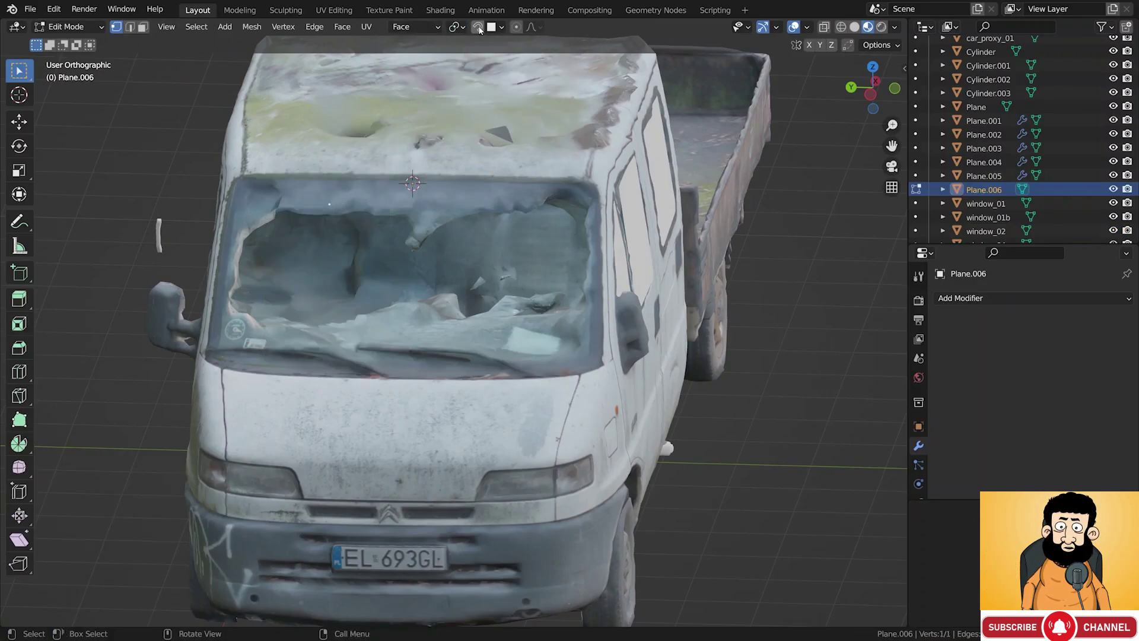
Enable snapping to faces and place the starting vertex on the upper-left corner of the van's windshield frame
{"action": "left_click", "coordinate": [489, 29]}
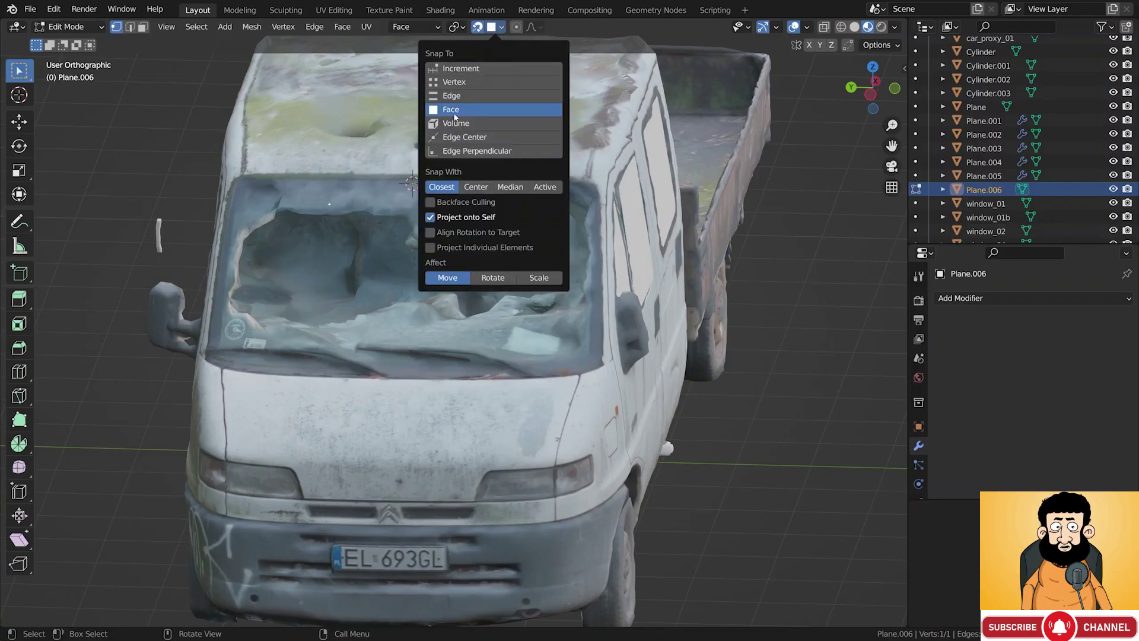
{"action": "scroll", "coordinate": [409, 181], "scroll_direction": "up", "scroll_amount": 2}
{"action": "key", "text": "g"}
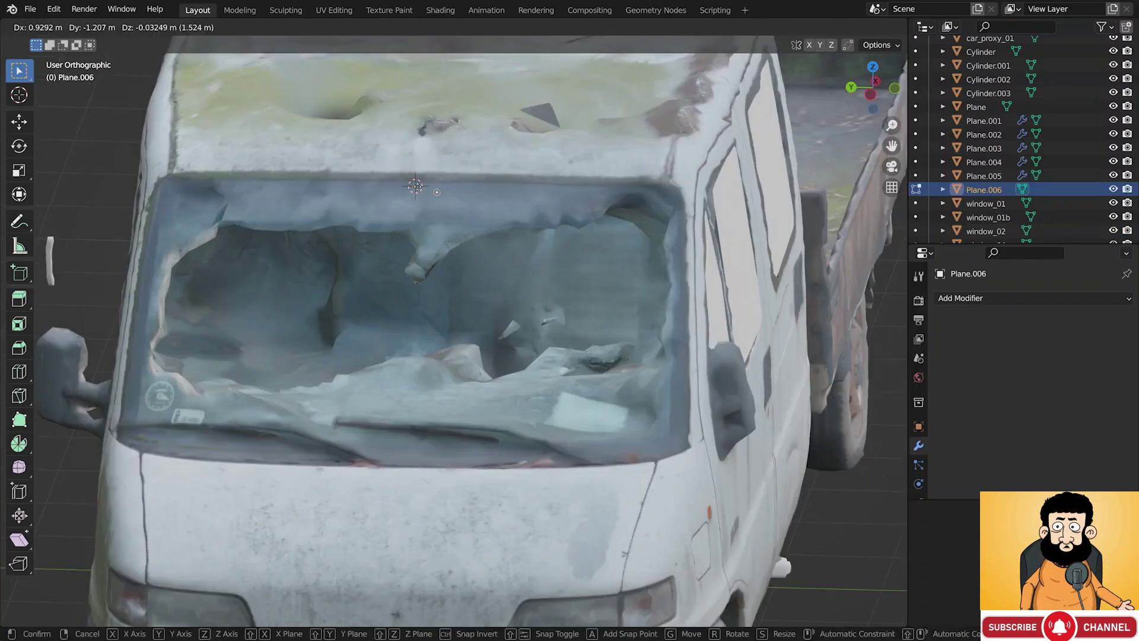
{"action": "left_click", "coordinate": [203, 178]}
{"action": "scroll", "coordinate": [238, 207], "scroll_direction": "up", "scroll_amount": 4}
{"action": "key", "text": "g"}
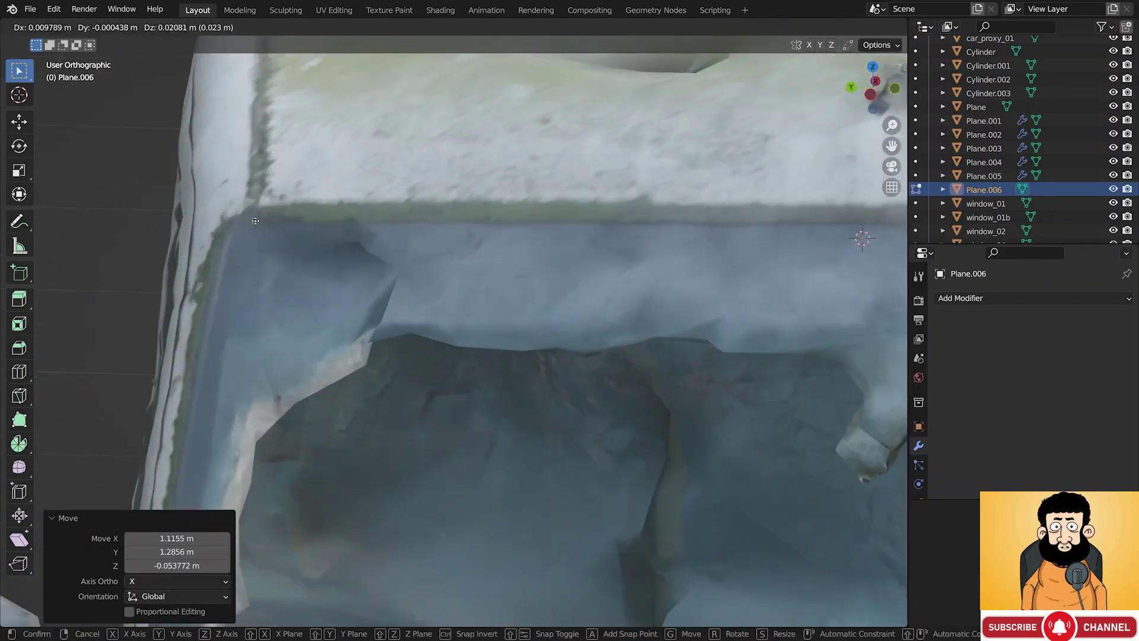
{"action": "left_click", "coordinate": [254, 220]}
Extrude a chain of vertices along the windshield's upper edge, from the left corner to the right corner
{"action": "key", "text": "e"}
{"action": "left_click", "coordinate": [297, 221]}
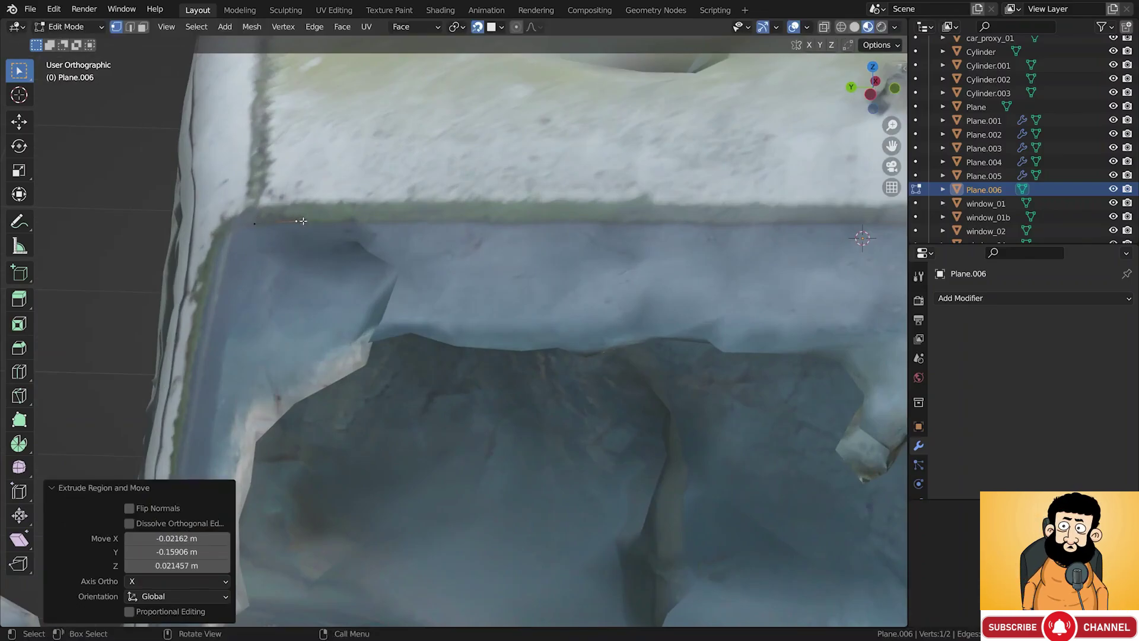
{"action": "left_click", "coordinate": [364, 221]}
{"action": "key", "text": "e"}
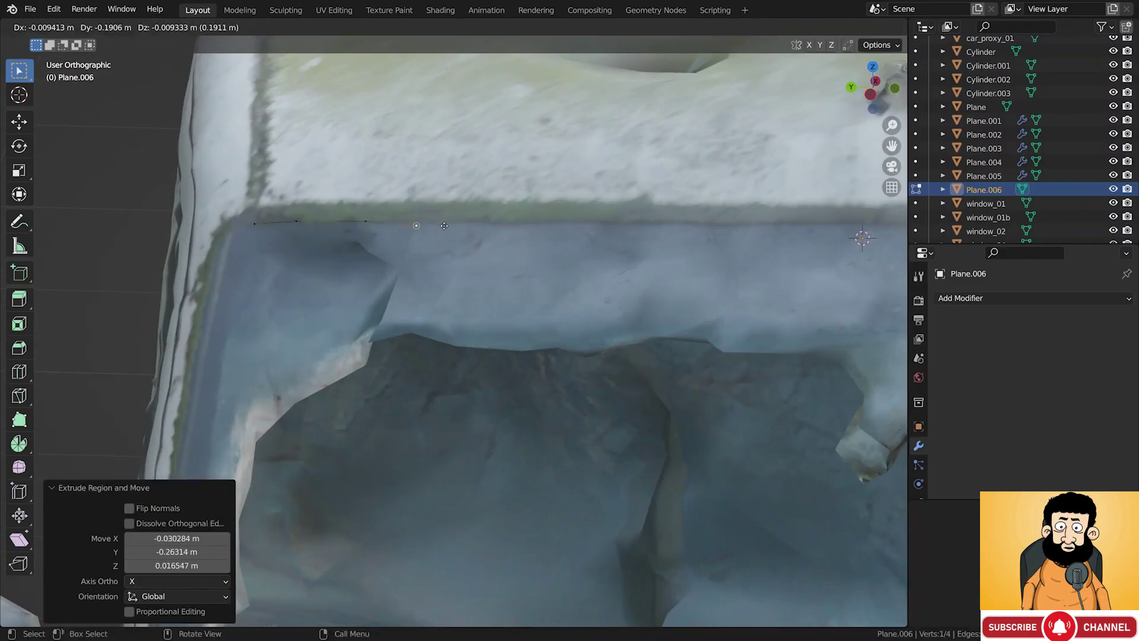
{"action": "left_click", "coordinate": [445, 222]}
{"action": "middle_click_drag", "start_coordinate": [463, 224], "coordinate": [366, 229], "text": "shift"}
{"action": "key", "text": "e"}
{"action": "left_click", "coordinate": [417, 228]}
{"action": "key", "text": "e"}
{"action": "left_click", "coordinate": [475, 226]}
{"action": "middle_click_drag", "start_coordinate": [505, 229], "coordinate": [371, 230], "text": "shift"}
{"action": "key", "text": "e"}
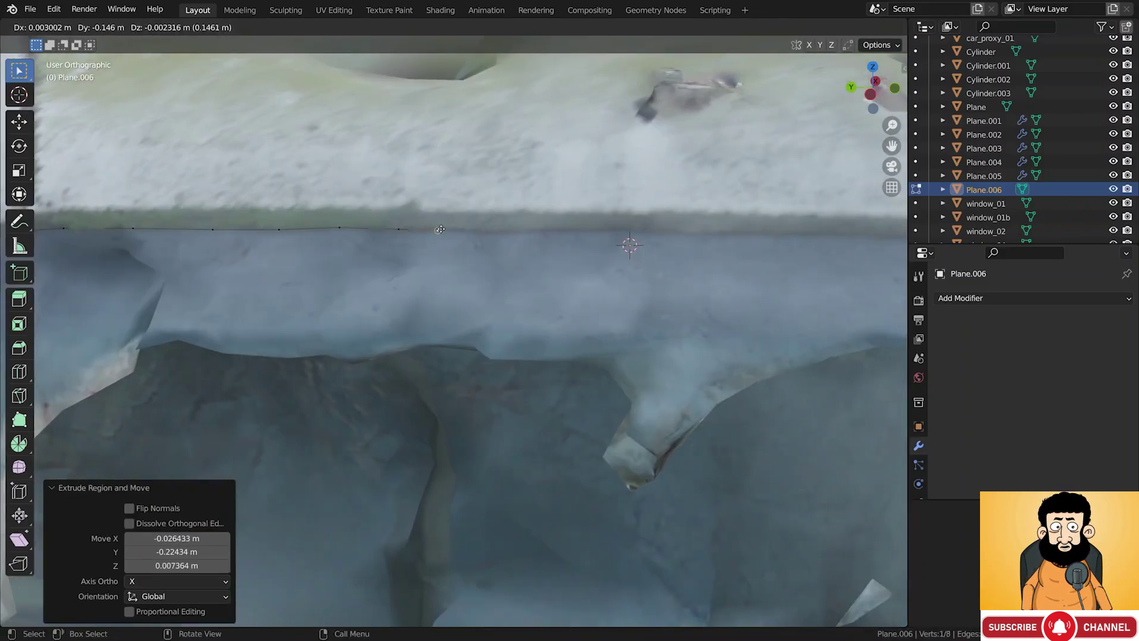
{"action": "middle_click_drag", "start_coordinate": [470, 244], "coordinate": [316, 249], "text": "shift"}
{"action": "key", "text": "e"}
{"action": "left_click", "coordinate": [315, 240]}
{"action": "key", "text": "e"}
{"action": "left_click", "coordinate": [397, 238]}
{"action": "key", "text": "e"}
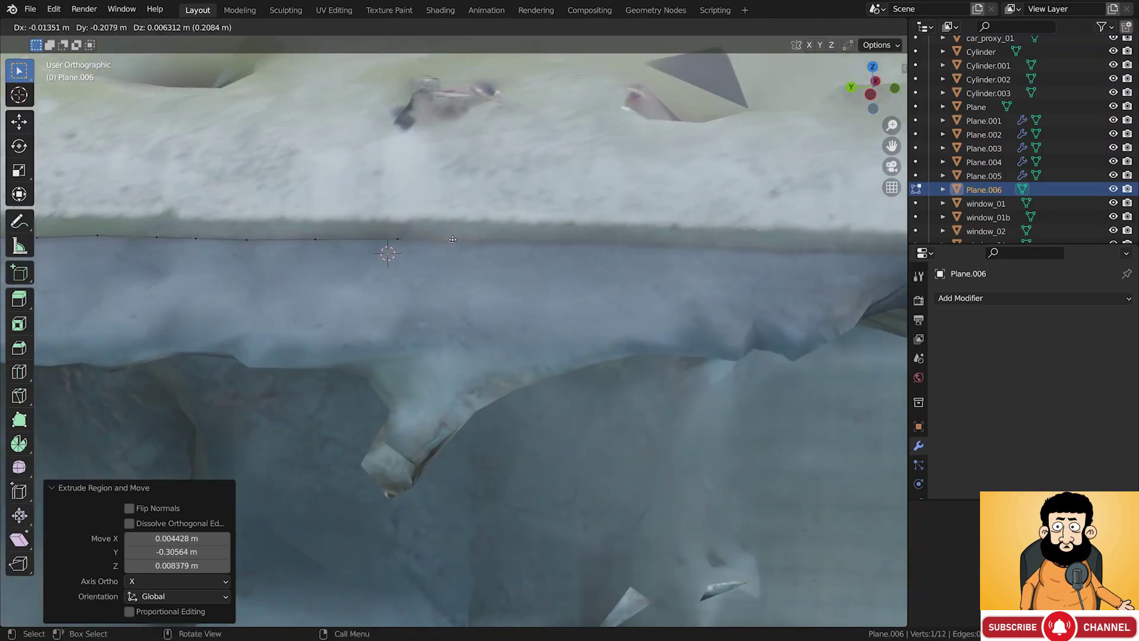
{"action": "left_click", "coordinate": [540, 241]}
{"action": "key", "text": "e"}
{"action": "middle_click_drag", "start_coordinate": [563, 244], "coordinate": [418, 240], "text": "shift"}
{"action": "left_click", "coordinate": [519, 241]}
{"action": "key", "text": "e"}
{"action": "left_click", "coordinate": [476, 243]}
{"action": "key", "text": "e"}
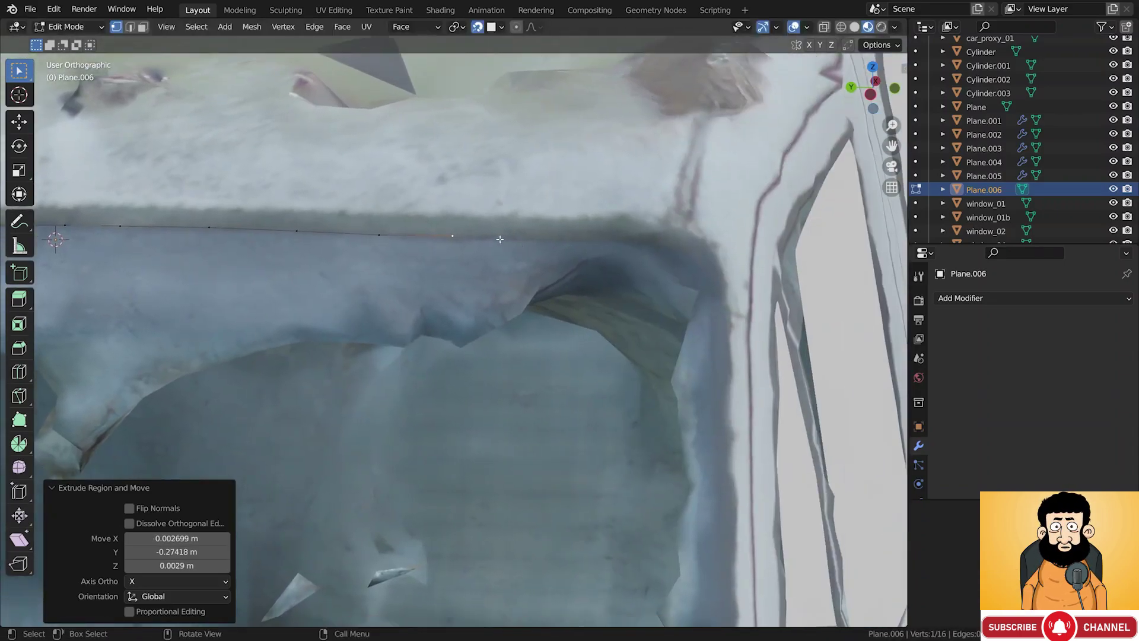
{"action": "left_click", "coordinate": [585, 238]}
{"action": "middle_click_drag", "start_coordinate": [593, 240], "coordinate": [517, 237], "text": "shift"}
Continue the extruded vertex chain around the upper-right corner and down the windshield's right side
{"action": "key", "text": "e"}
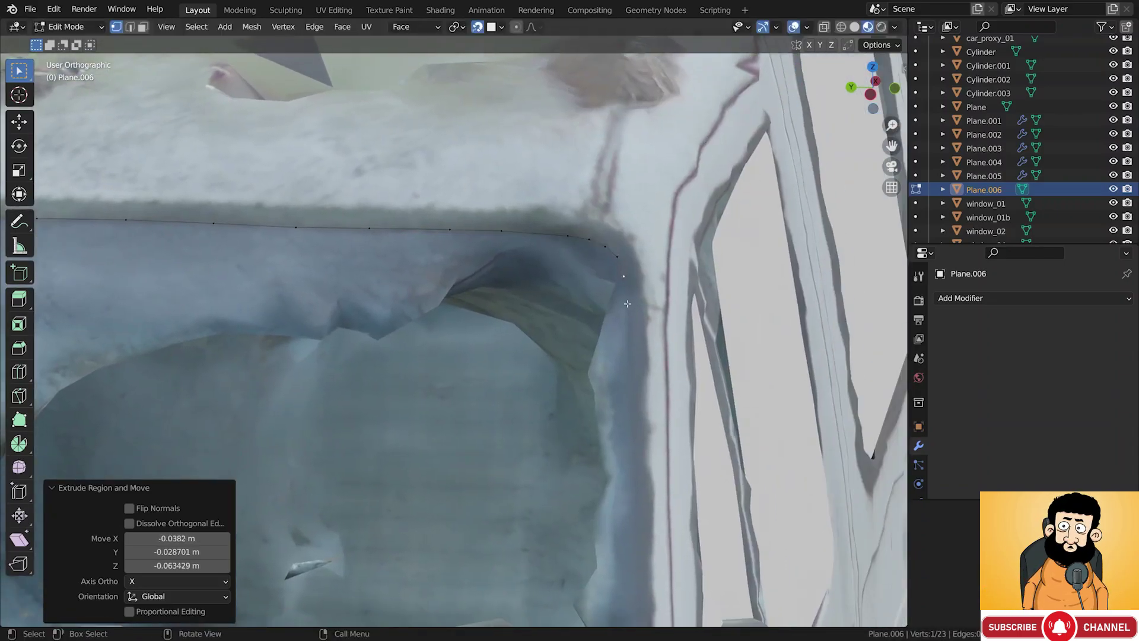
{"action": "key", "text": "e"}
{"action": "left_click", "coordinate": [628, 333]}
{"action": "middle_click_drag", "start_coordinate": [629, 334], "coordinate": [599, 199], "text": "shift"}
{"action": "key", "text": "e"}
{"action": "left_click", "coordinate": [604, 315]}
{"action": "middle_click_drag", "start_coordinate": [604, 314], "coordinate": [611, 248], "text": "shift"}
{"action": "key", "text": "e"}
{"action": "left_click", "coordinate": [613, 361]}
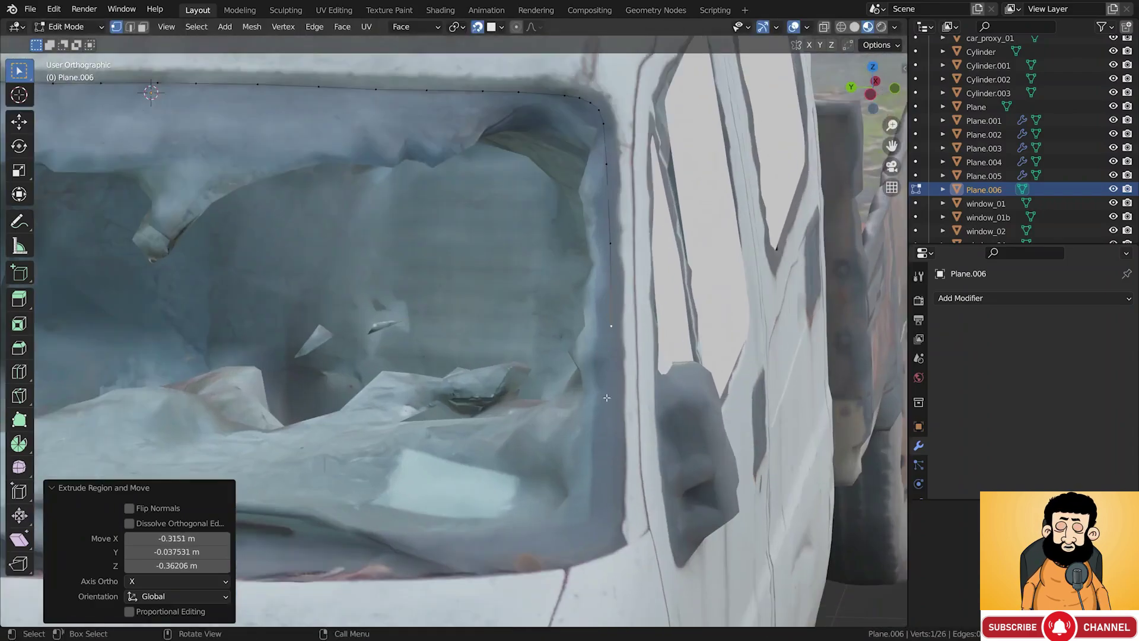
{"action": "left_click", "coordinate": [614, 511]}
Extrude the vertex chain around the lower-right corner and along the windshield's lower edge to the lower-left corner
{"action": "middle_click_drag", "start_coordinate": [614, 511], "coordinate": [742, 443], "text": "shift"}
{"action": "key", "text": "e"}
{"action": "left_click", "coordinate": [693, 476]}
{"action": "key", "text": "e"}
{"action": "left_click", "coordinate": [607, 477]}
{"action": "middle_click_drag", "start_coordinate": [606, 477], "coordinate": [745, 509], "text": "shift"}
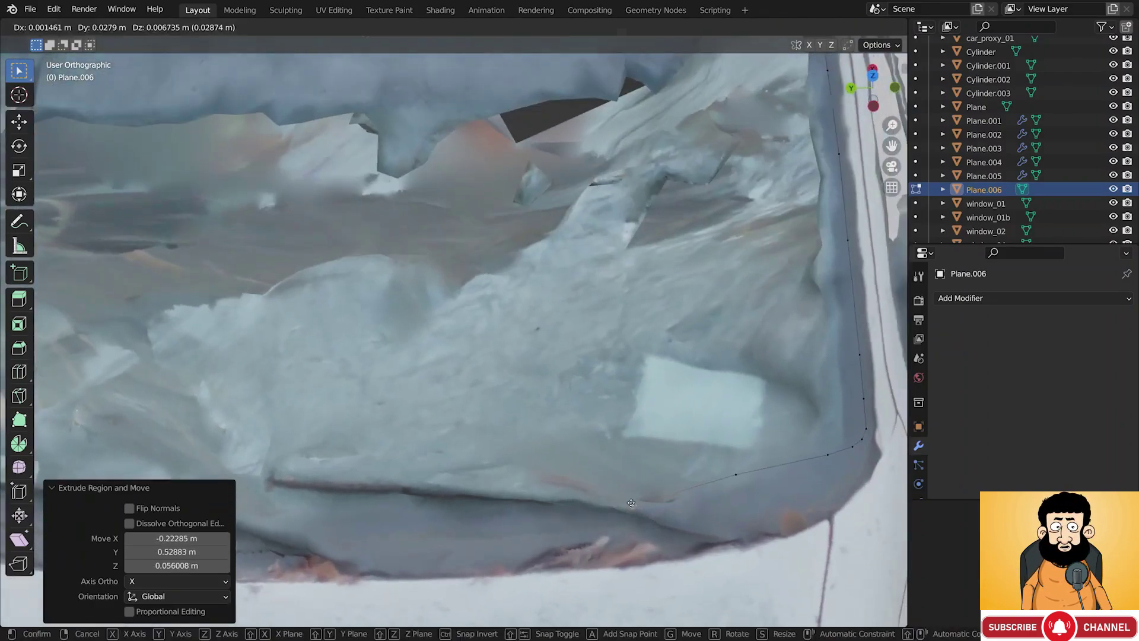
{"action": "scroll", "coordinate": [715, 495], "scroll_direction": "down", "scroll_amount": 3}
{"action": "left_click_drag", "start_coordinate": [716, 494], "coordinate": [712, 478], "text": "alt"}
{"action": "key", "text": "e"}
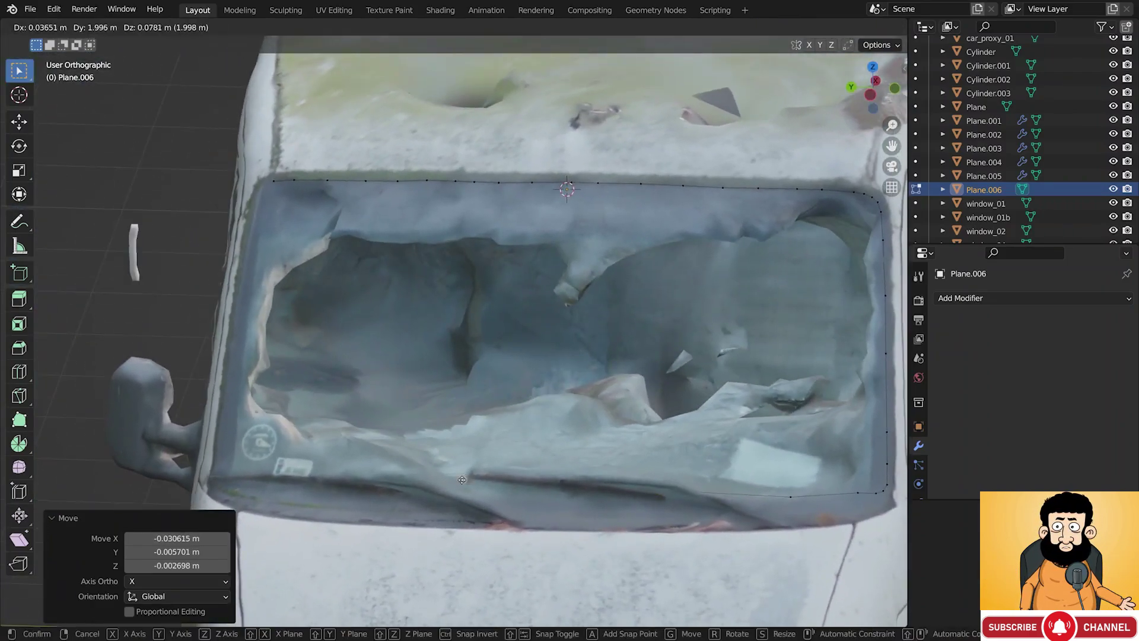
{"action": "left_click", "coordinate": [463, 479]}
{"action": "middle_click_drag", "start_coordinate": [463, 479], "coordinate": [534, 475]}
{"action": "left_click", "coordinate": [230, 465]}
Extrude the vertex chain up the windshield's left side toward the starting corner
{"action": "scroll", "coordinate": [230, 465], "scroll_direction": "down", "scroll_amount": 2}
{"action": "scroll", "coordinate": [554, 493], "scroll_direction": "up", "scroll_amount": 1}
{"action": "scroll", "coordinate": [440, 380], "scroll_direction": "up", "scroll_amount": 3}
{"action": "key", "text": "e"}
{"action": "left_click", "coordinate": [327, 365]}
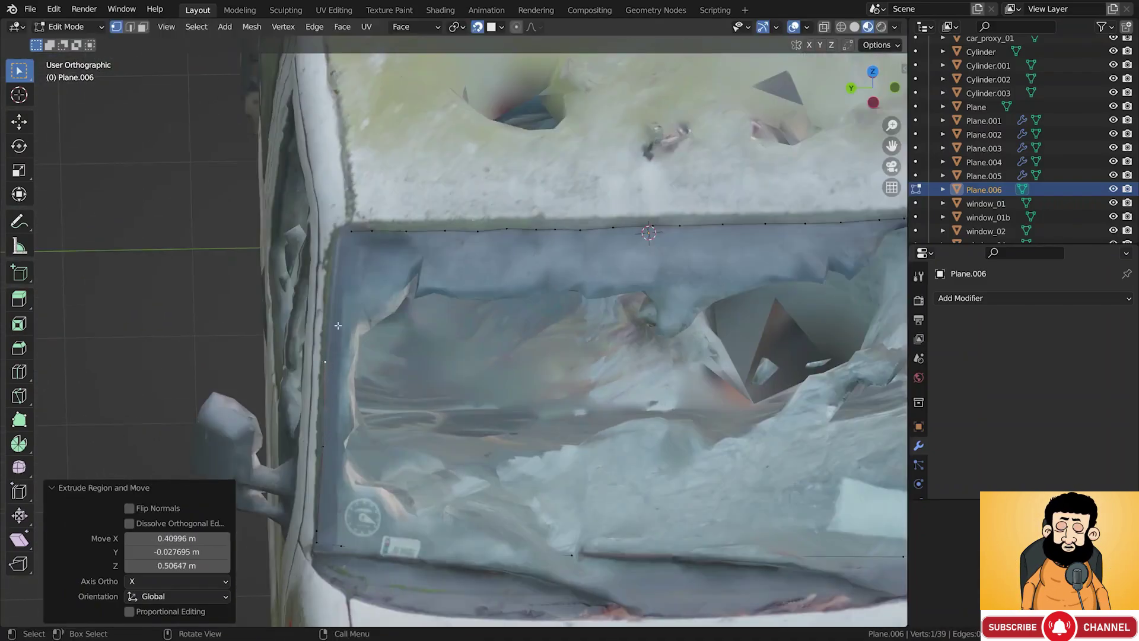
{"action": "scroll", "coordinate": [327, 365], "scroll_direction": "up", "scroll_amount": 2}
{"action": "key", "text": "e"}
{"action": "left_click", "coordinate": [331, 379]}
{"action": "key", "text": "e"}
{"action": "left_click", "coordinate": [327, 311]}
{"action": "key", "text": "e"}
{"action": "left_click", "coordinate": [331, 245]}
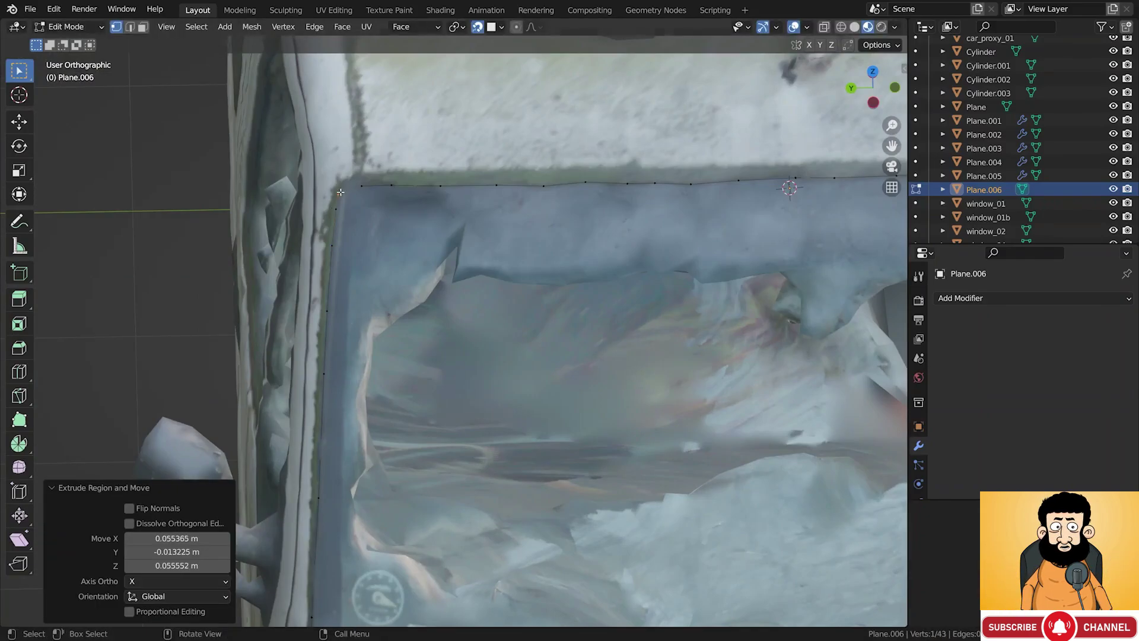
Close the windshield outline by joining the last vertex to the first one, and select the whole loop
{"action": "scroll", "coordinate": [340, 192], "scroll_direction": "up", "scroll_amount": 2}
{"action": "key", "text": "e"}
{"action": "left_click", "coordinate": [380, 163], "text": "shift"}
{"action": "scroll", "coordinate": [415, 208], "scroll_direction": "down", "scroll_amount": 8}
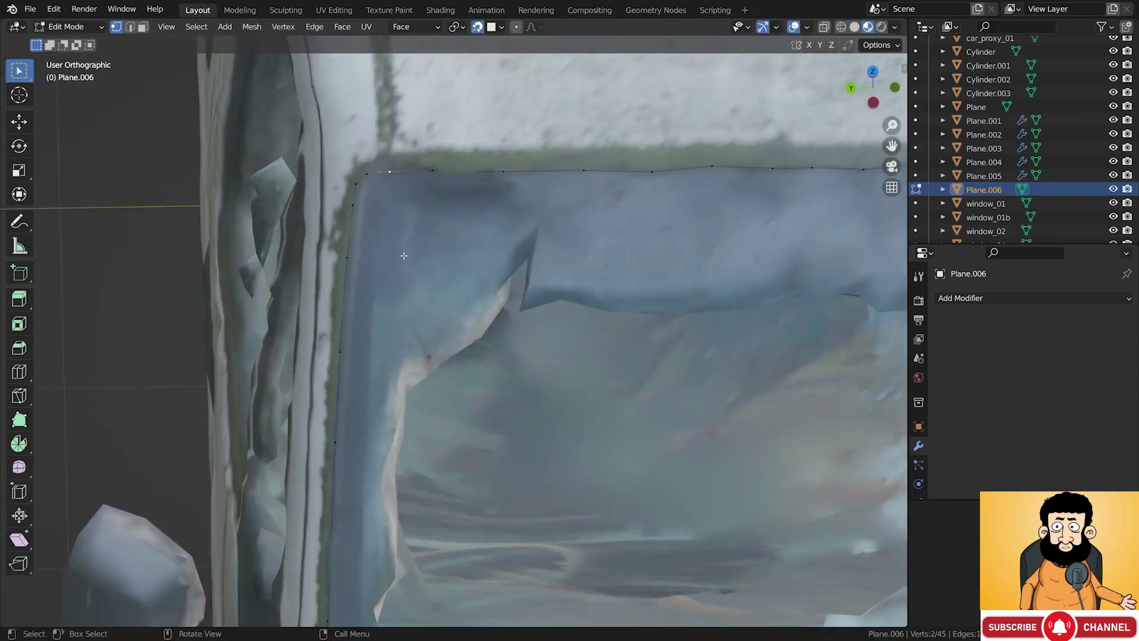
{"action": "key", "text": "a"}
{"action": "scroll", "coordinate": [511, 332], "scroll_direction": "up", "scroll_amount": 3}
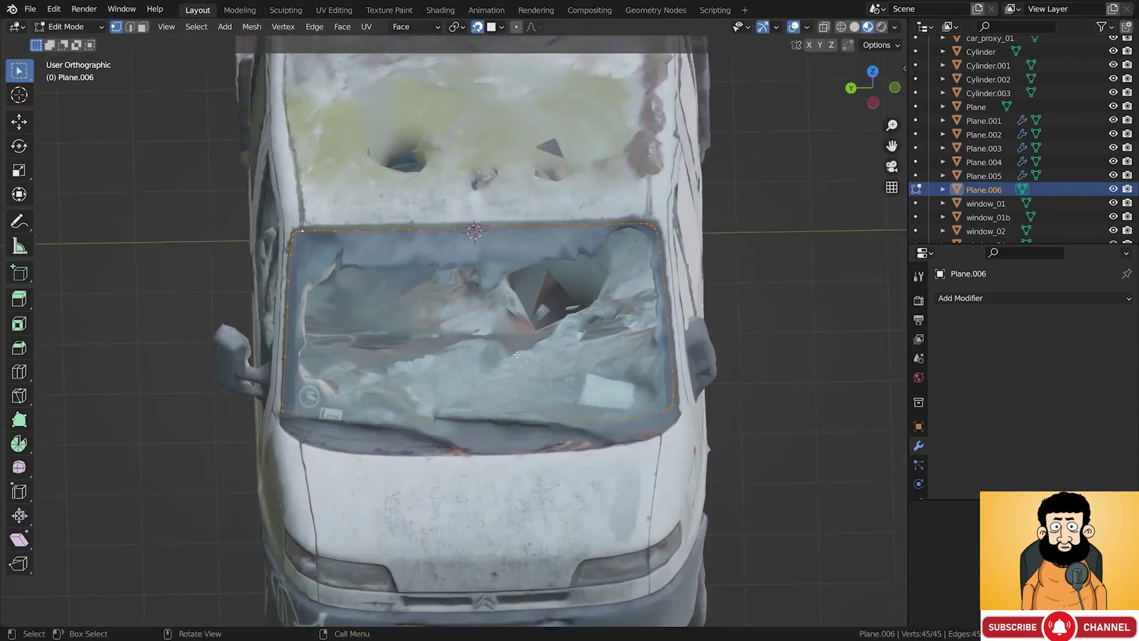
Reposition individual vertices on the lower edge of the outline with snapping off so they follow the windshield's bottom border
{"action": "middle_click_drag", "start_coordinate": [488, 227], "coordinate": [497, 177]}
{"action": "left_click", "coordinate": [417, 316]}
{"action": "key", "text": "g"}
{"action": "left_click", "coordinate": [404, 322]}
{"action": "middle_click_drag", "start_coordinate": [409, 325], "coordinate": [485, 341]}
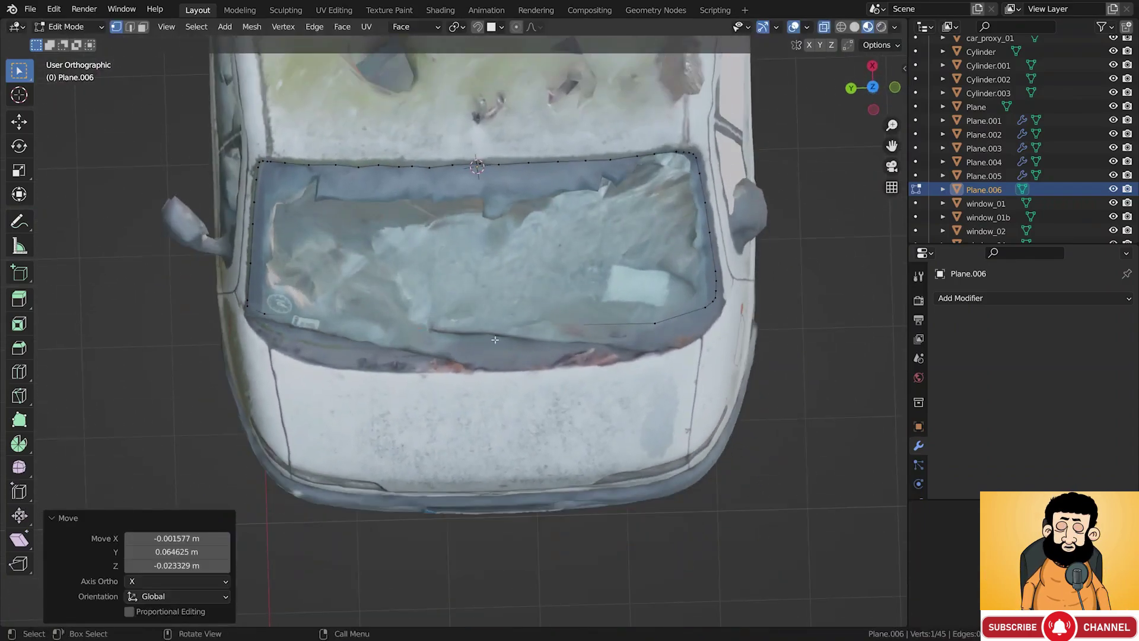
{"action": "key", "text": "g"}
{"action": "left_click", "coordinate": [494, 303]}
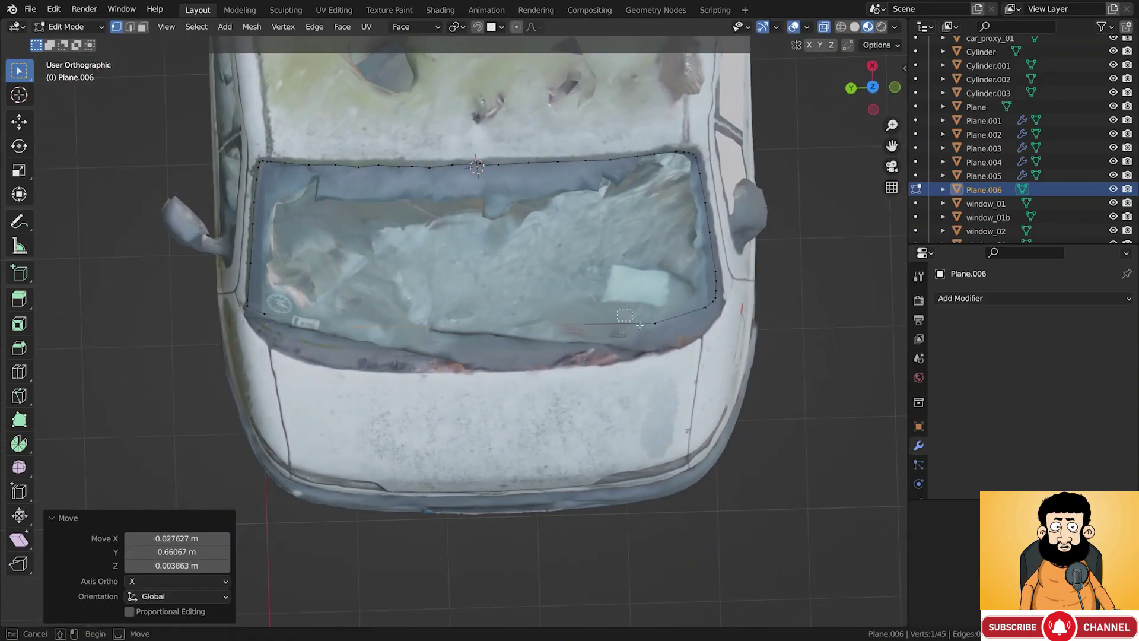
{"action": "left_click", "coordinate": [655, 325]}
{"action": "left_click_drag", "start_coordinate": [409, 314], "coordinate": [379, 339]}
{"action": "key", "text": "g"}
{"action": "left_click", "coordinate": [380, 339]}
{"action": "middle_click_drag", "start_coordinate": [380, 339], "coordinate": [429, 186]}
{"action": "key", "text": "g"}
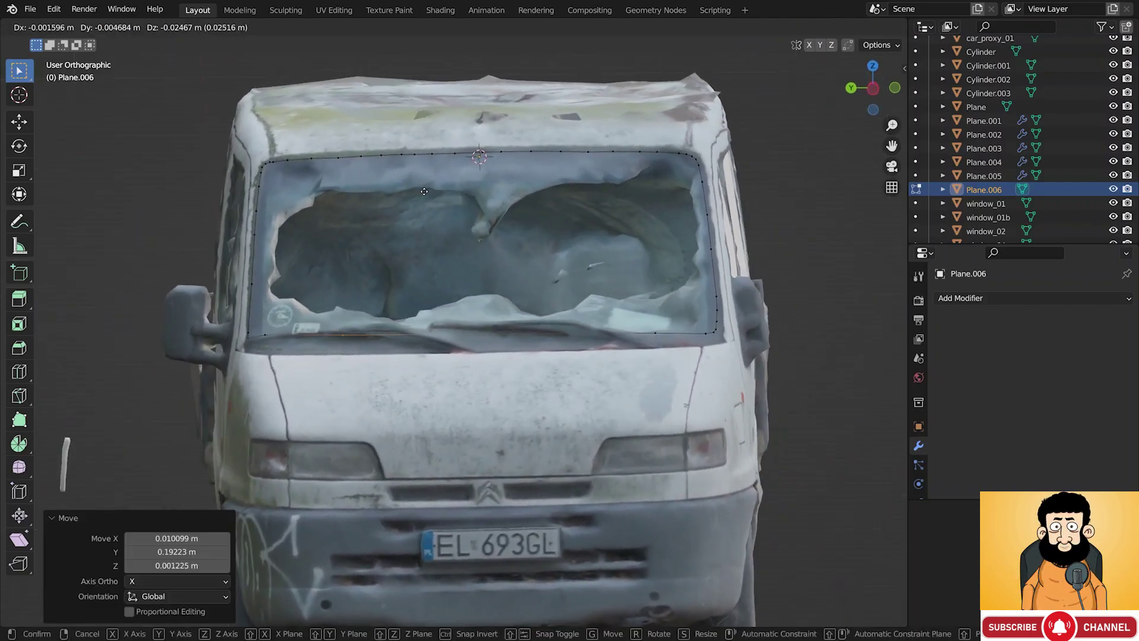
{"action": "left_click", "coordinate": [434, 187]}
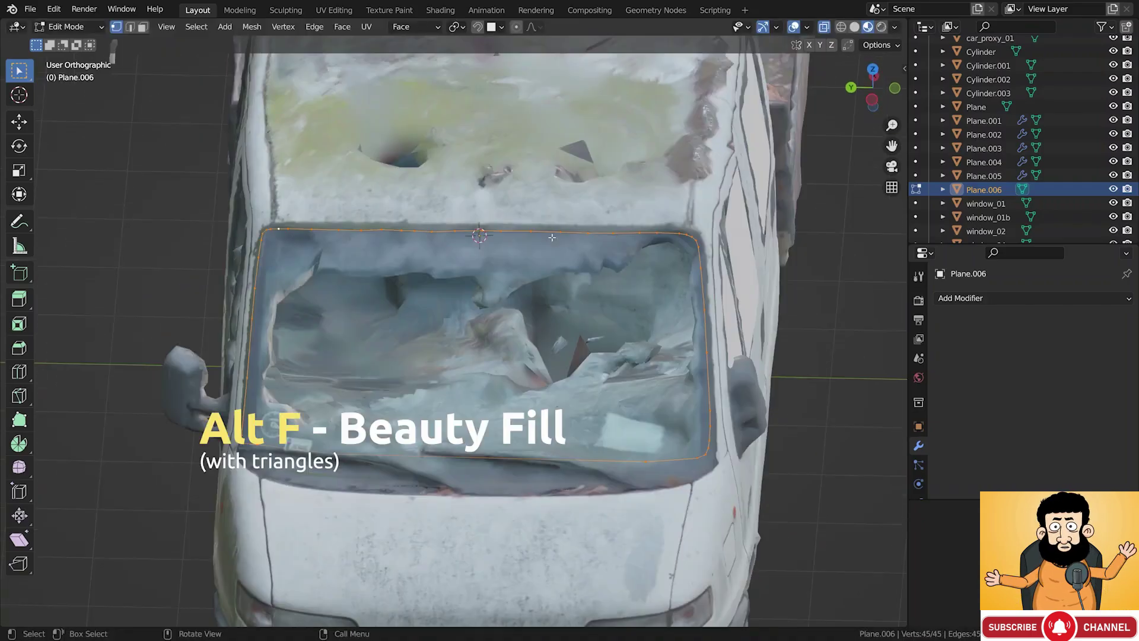
Try a triangulated beauty fill on the windshield outline, undo it, and fill the outline with a single n-gon
{"action": "key", "text": "alt+f"}
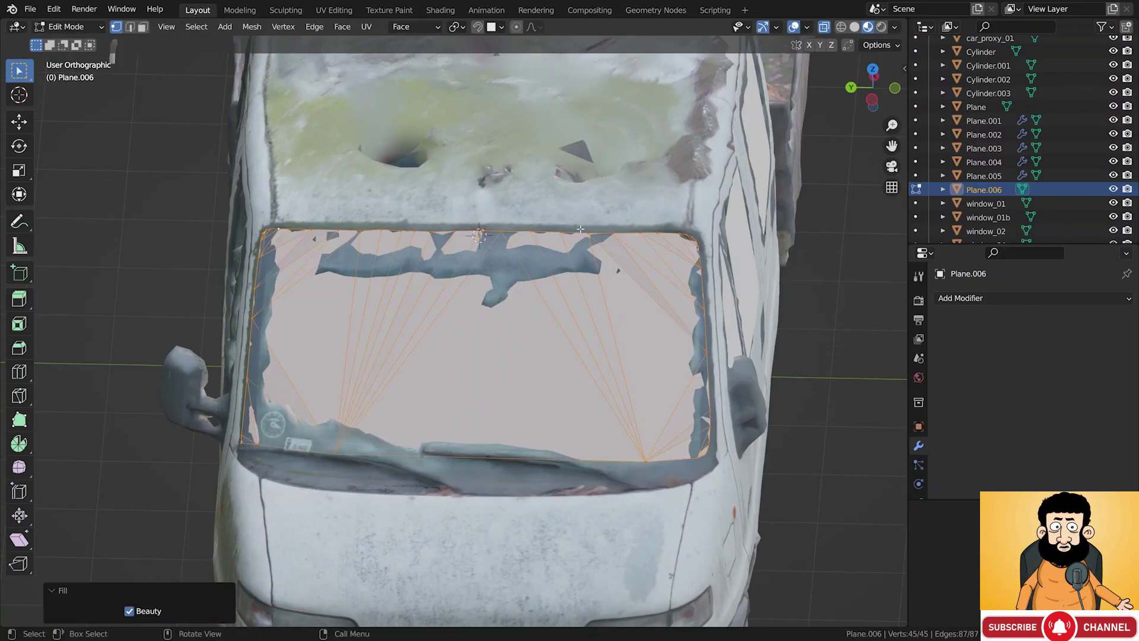
{"action": "key", "text": "ctrl+z"}
{"action": "key", "text": "f"}
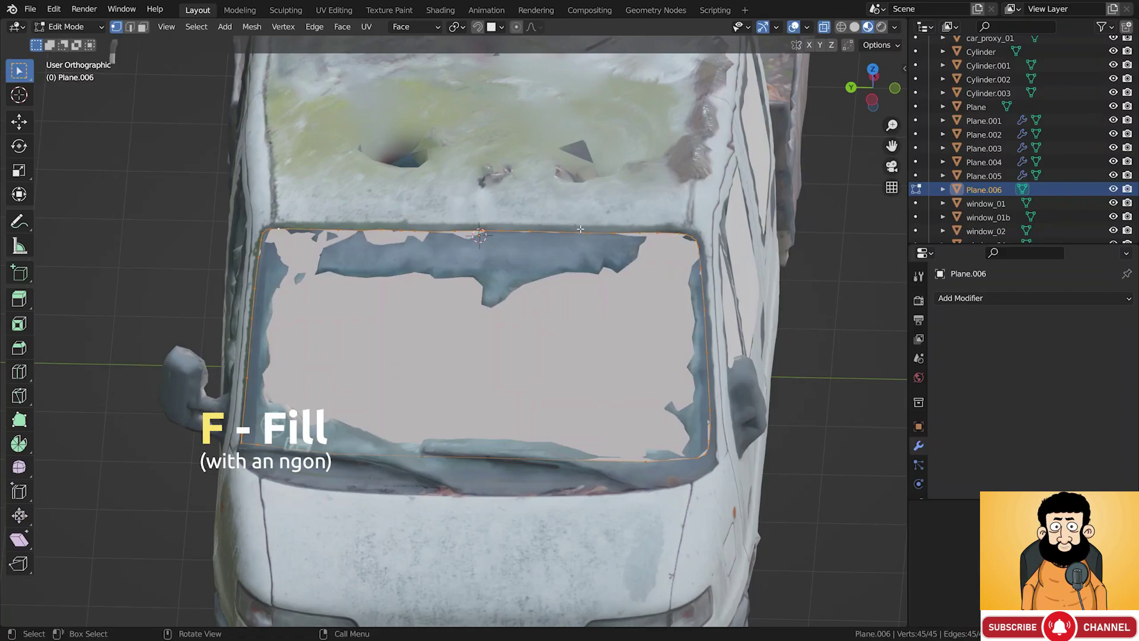
{"action": "middle_click_drag", "start_coordinate": [580, 229], "coordinate": [532, 234]}
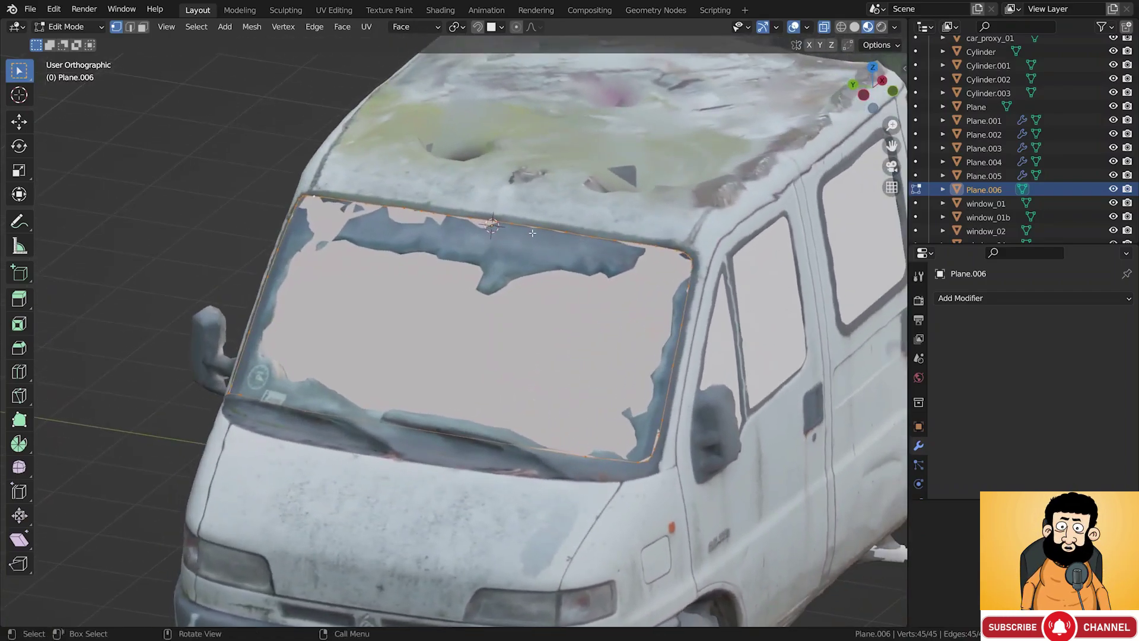
Leave Edit Mode and rename the windshield object Plane.006 to window_05
{"action": "key", "text": "Tab"}
{"action": "scroll", "coordinate": [571, 287], "scroll_direction": "down", "scroll_amount": 4}
{"action": "middle_click_drag", "start_coordinate": [572, 287], "coordinate": [599, 279]}
{"action": "double_click", "coordinate": [984, 189]}
{"action": "scroll", "coordinate": [1009, 148], "scroll_direction": "down", "scroll_amount": 1}
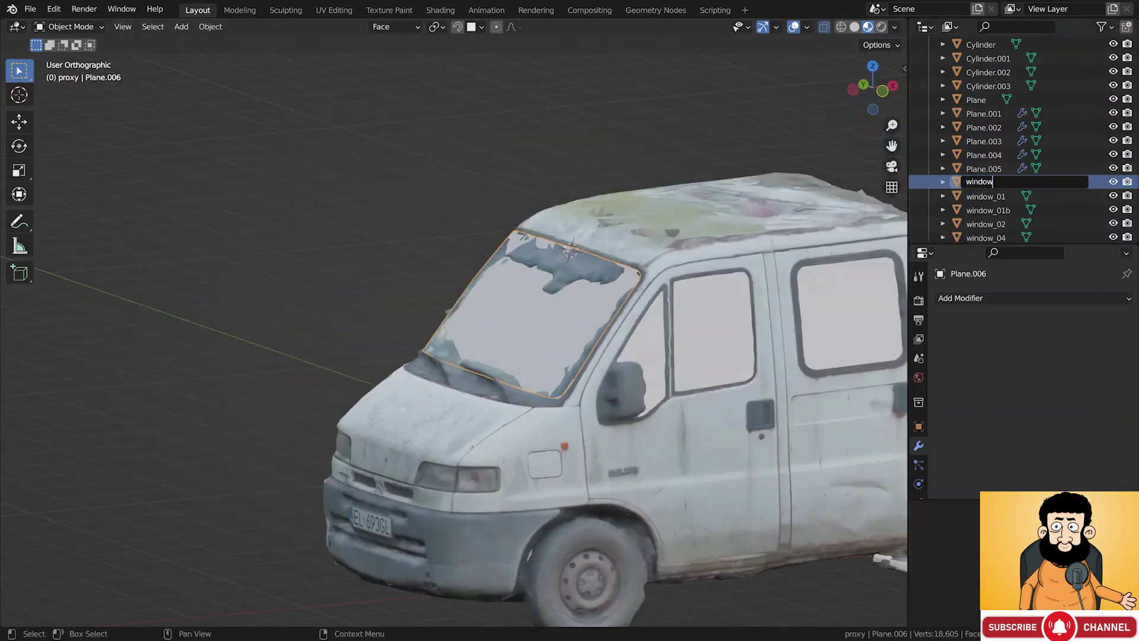
{"action": "type", "text": "window_05"}
{"action": "key", "text": "Return"}
Duplicate window_05 in place and delete the custom Face transform orientation
{"action": "middle_click_drag", "start_coordinate": [605, 284], "coordinate": [584, 272]}
{"action": "key", "text": "shift+d"}
{"action": "key", "text": "z"}
{"action": "key", "text": "Escape"}
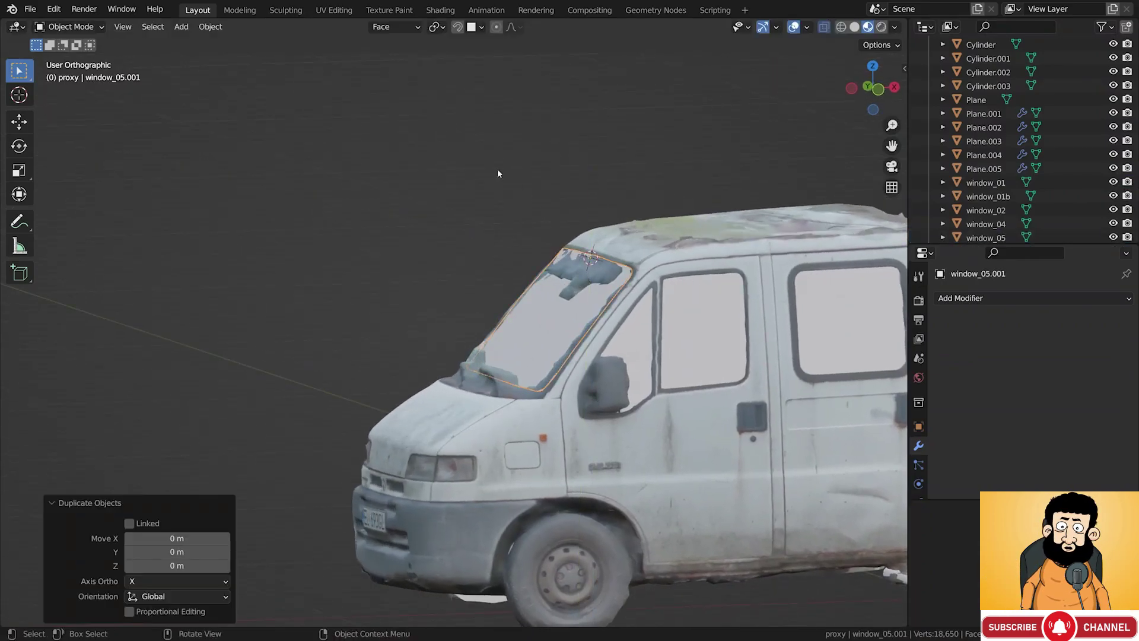
{"action": "left_click", "coordinate": [384, 27]}
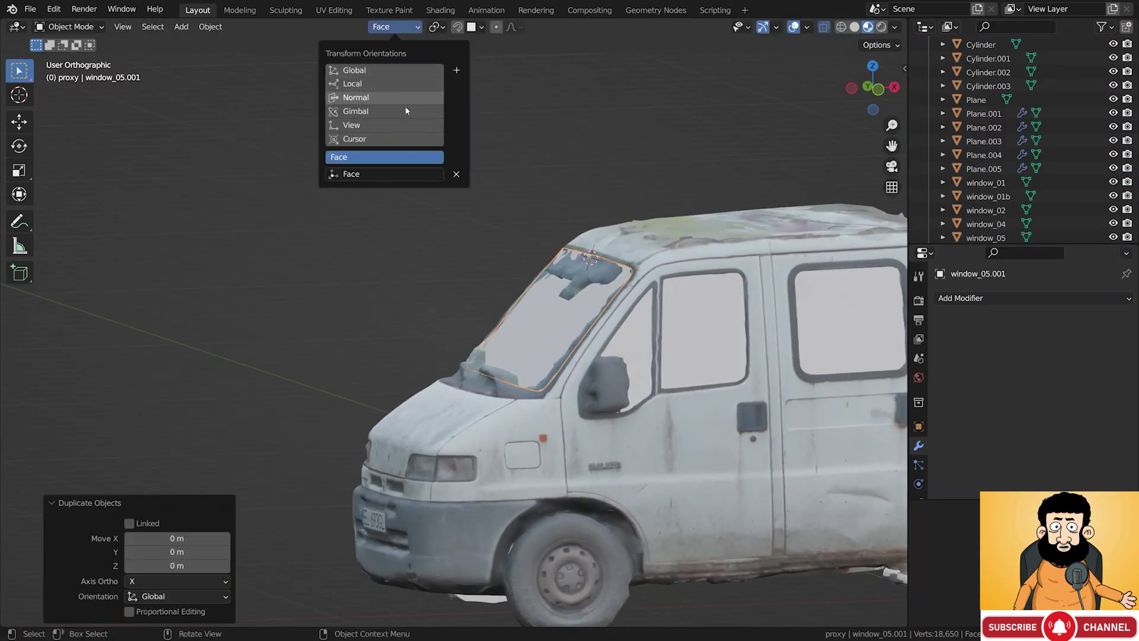
{"action": "left_click", "coordinate": [456, 174]}
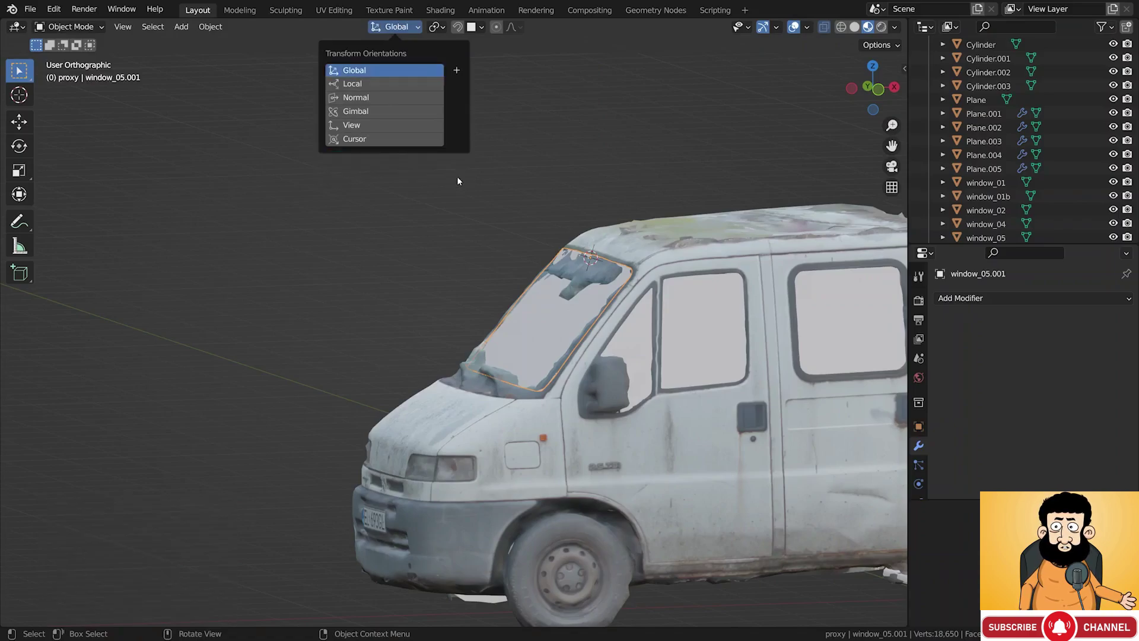
{"action": "left_click", "coordinate": [574, 313]}
{"action": "left_click", "coordinate": [601, 309]}
{"action": "key", "text": "g"}
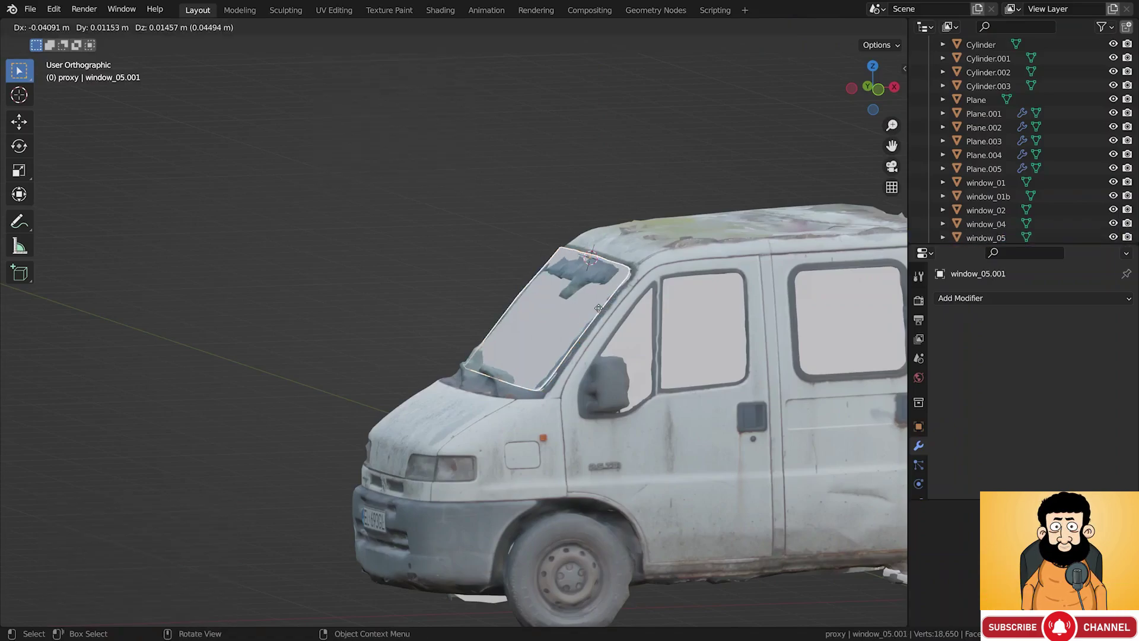
{"action": "right_click", "coordinate": [581, 293]}
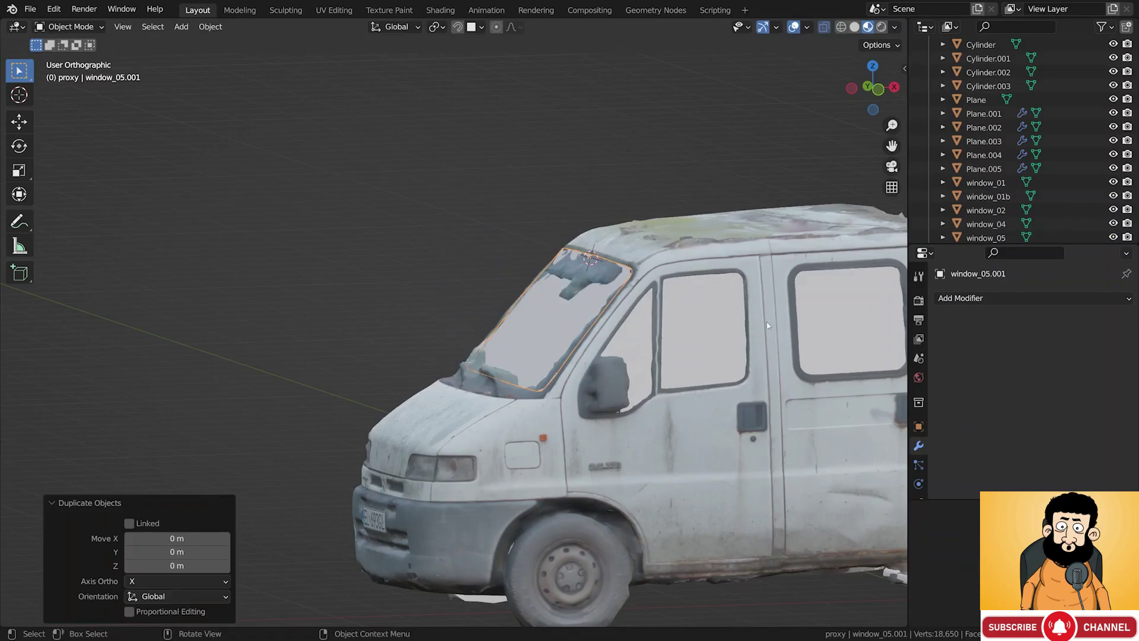
Add a Solidify modifier to the duplicated windshield pane and set its thickness to -0.85 m
{"action": "left_click", "coordinate": [961, 298]}
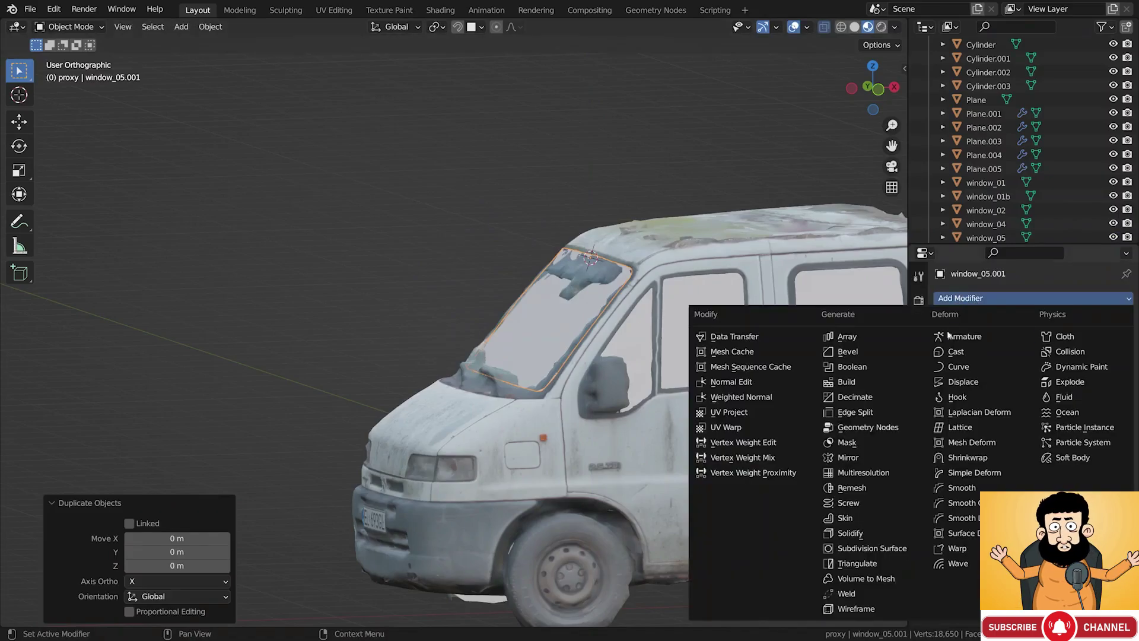
{"action": "left_click", "coordinate": [902, 532]}
{"action": "mouse_move", "coordinate": [1047, 358]}
{"action": "left_mouse_down"}
{"action": "mouse_move", "coordinate": [985, 358]}
{"action": "mouse_move", "coordinate": [1043, 357]}
{"action": "left_mouse_up"}
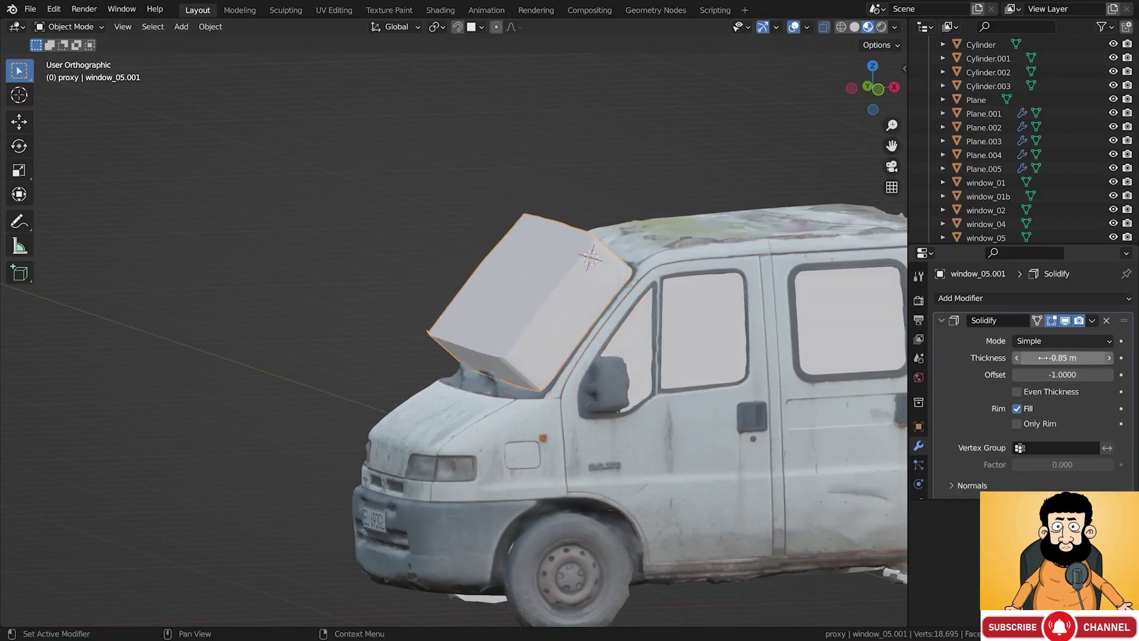
Shift the solidified windshield block about 0.05 m back and 0.05 m down so it intersects the van body
{"action": "middle_click_drag", "start_coordinate": [582, 320], "coordinate": [543, 313]}
{"action": "key", "text": "g"}
{"action": "key", "text": "x"}
{"action": "left_click", "coordinate": [662, 312]}
Cut the windshield opening out of car_proxy_01 with a Boolean difference using the solidified block
{"action": "middle_click_drag", "start_coordinate": [662, 312], "coordinate": [653, 319]}
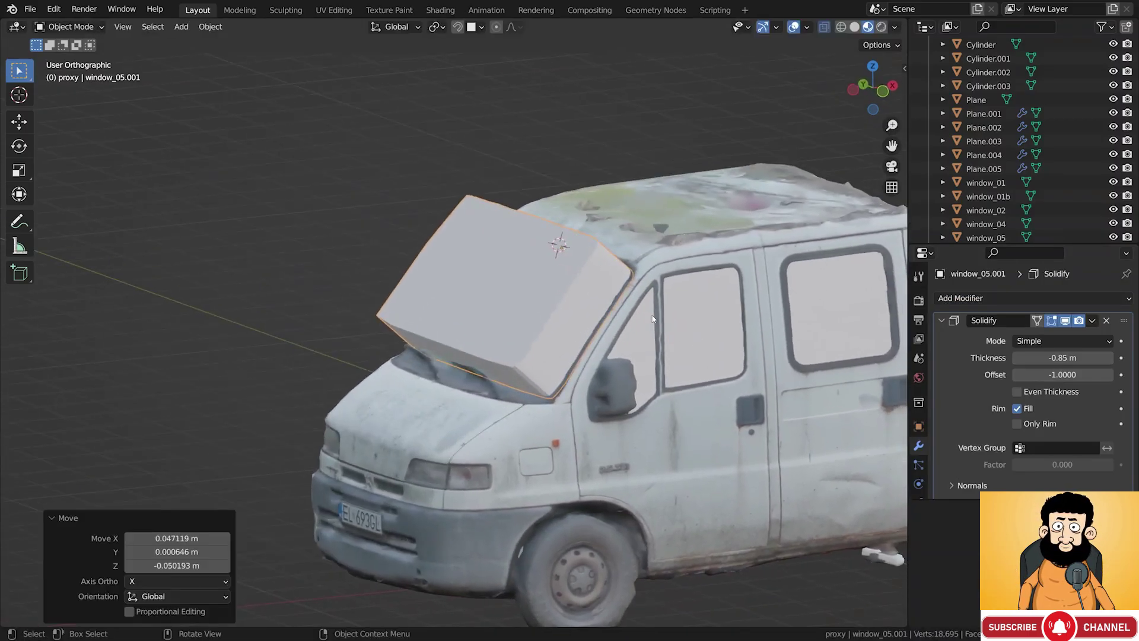
{"action": "left_click", "coordinate": [678, 257], "text": "shift"}
{"action": "key", "text": "ctrl+KP_Subtract"}
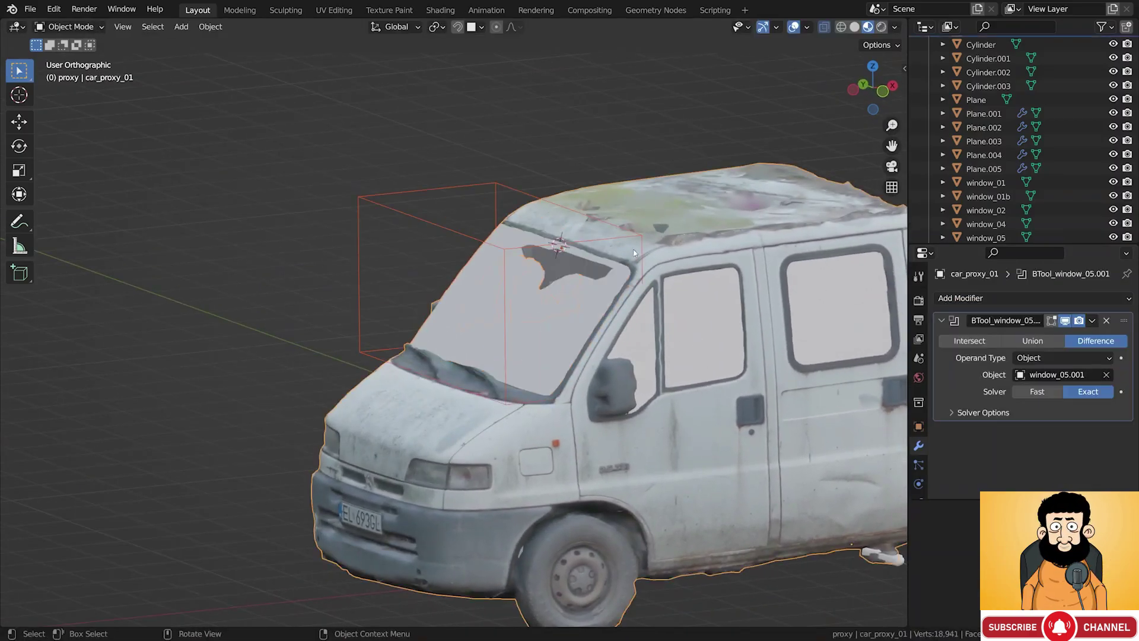
Inspect the van's windshield opening by temporarily shifting the window_05 pane away from the body
{"action": "left_click", "coordinate": [614, 277]}
{"action": "key", "text": "g"}
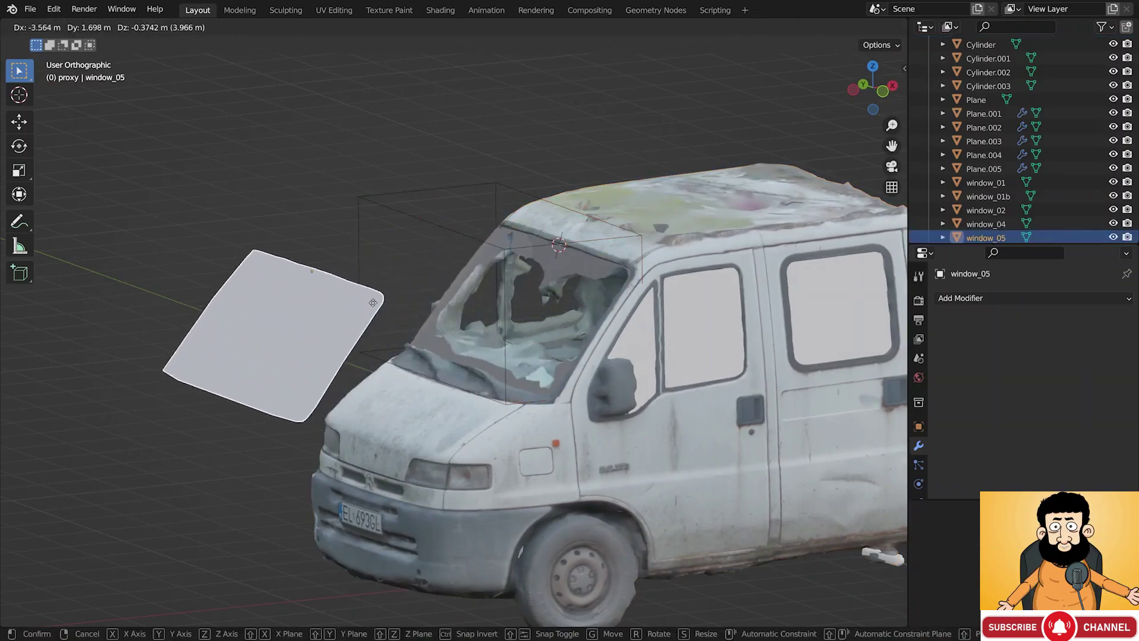
{"action": "right_click", "coordinate": [539, 283]}
{"action": "key", "text": "g"}
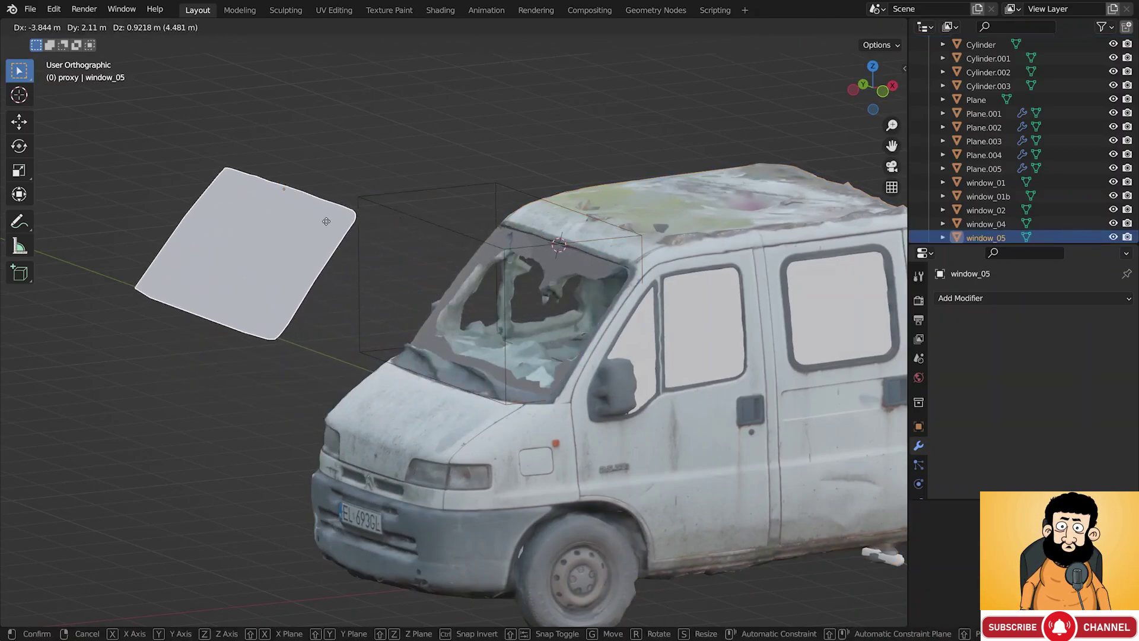
{"action": "right_click", "coordinate": [326, 221]}
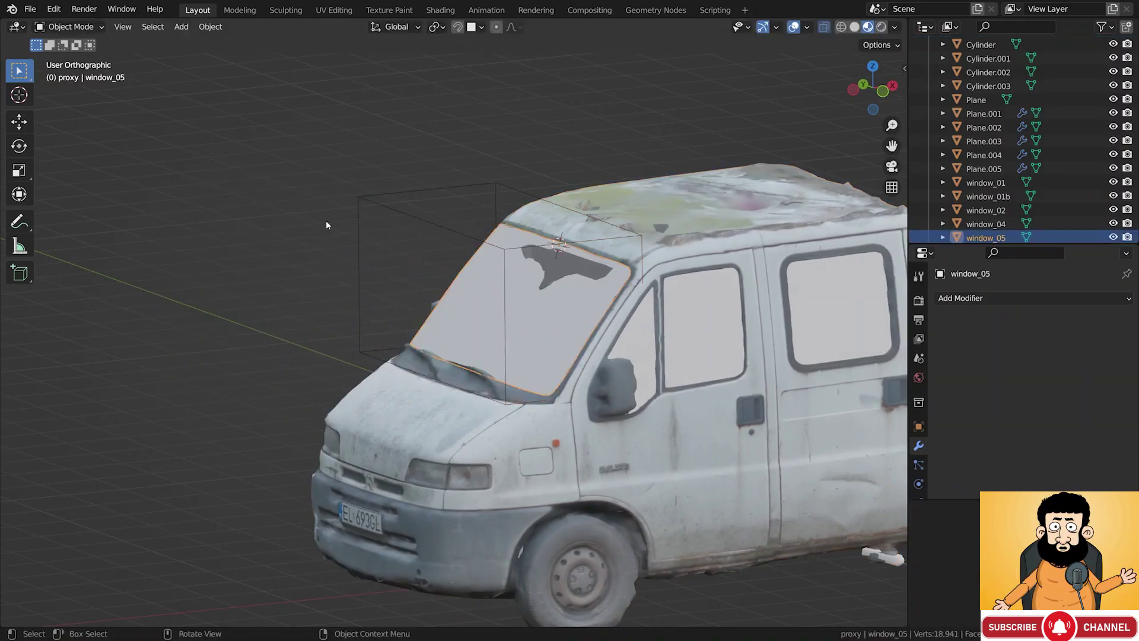
{"action": "left_click", "coordinate": [590, 245]}
{"action": "middle_click_drag", "start_coordinate": [590, 245], "coordinate": [601, 251]}
{"action": "key", "text": "g"}
{"action": "right_click", "coordinate": [603, 254]}
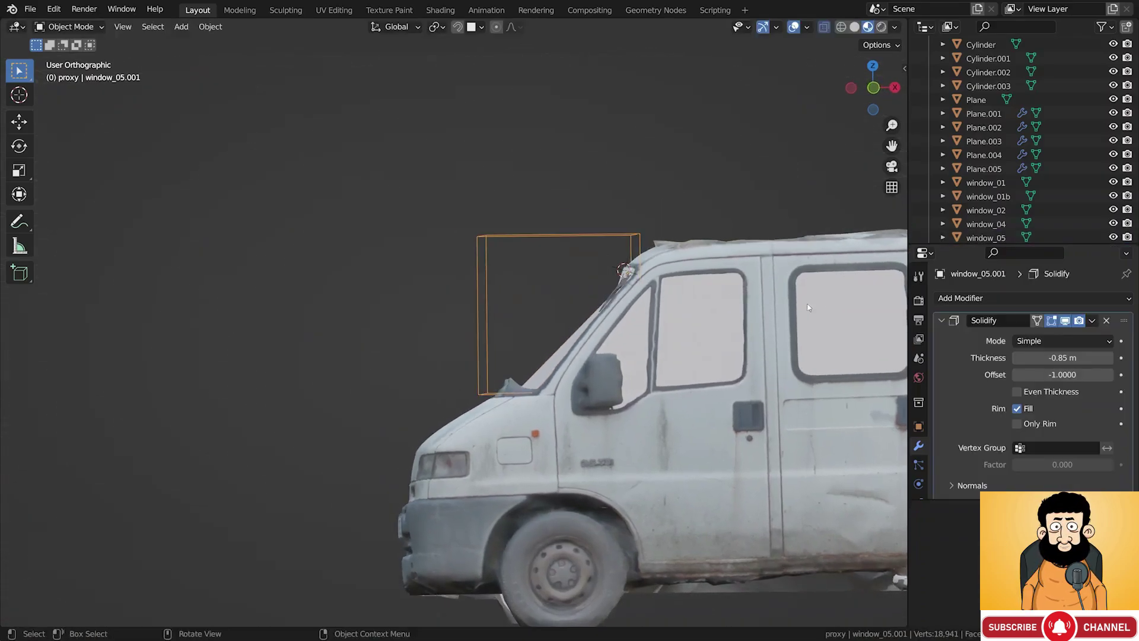
{"action": "mouse_move", "coordinate": [1062, 358]}
{"action": "left_mouse_down"}
{"action": "mouse_move", "coordinate": [1087, 358]}
{"action": "mouse_move", "coordinate": [1051, 352]}
{"action": "left_mouse_up"}
{"action": "key", "text": "ctrl+z"}
Set the viewport display of the cutter block window_05.001 to Wire
{"action": "middle_click_drag", "start_coordinate": [613, 281], "coordinate": [649, 283]}
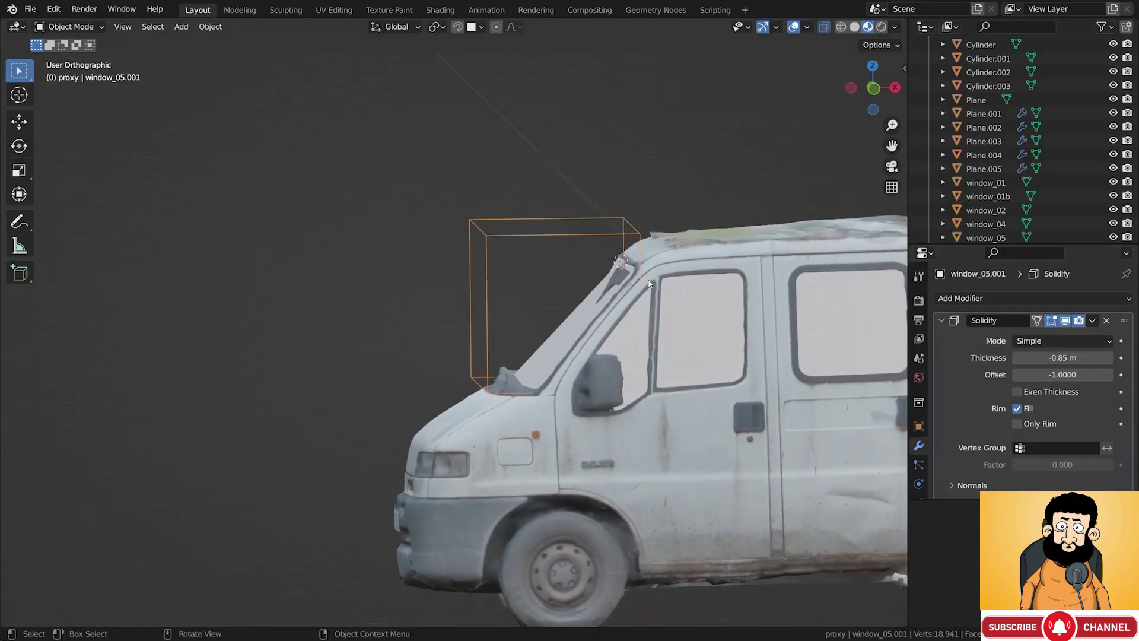
{"action": "left_click", "coordinate": [919, 426]}
{"action": "scroll", "coordinate": [970, 432], "scroll_direction": "down", "scroll_amount": 7}
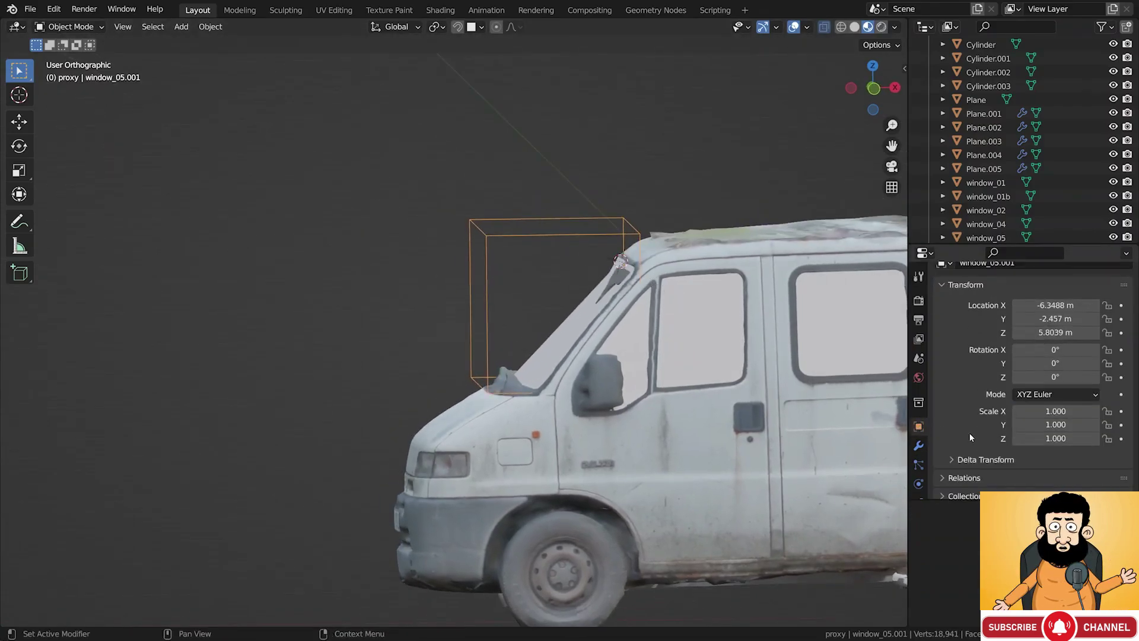
{"action": "scroll", "coordinate": [970, 433], "scroll_direction": "down", "scroll_amount": 6}
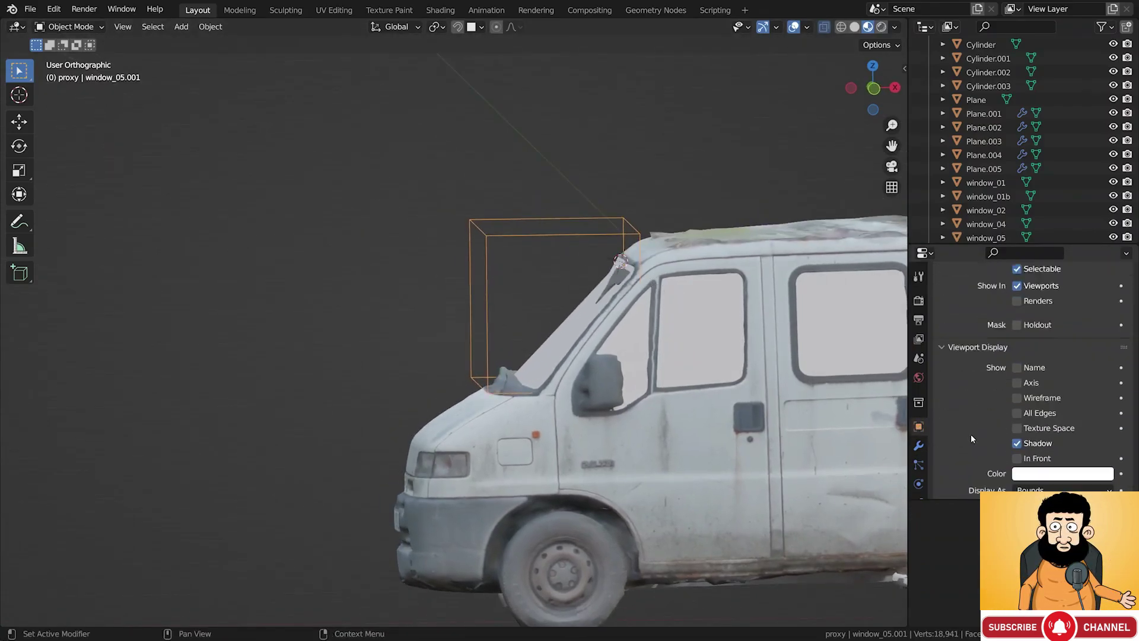
{"action": "left_click", "coordinate": [1025, 455]}
{"action": "left_click", "coordinate": [1035, 485]}
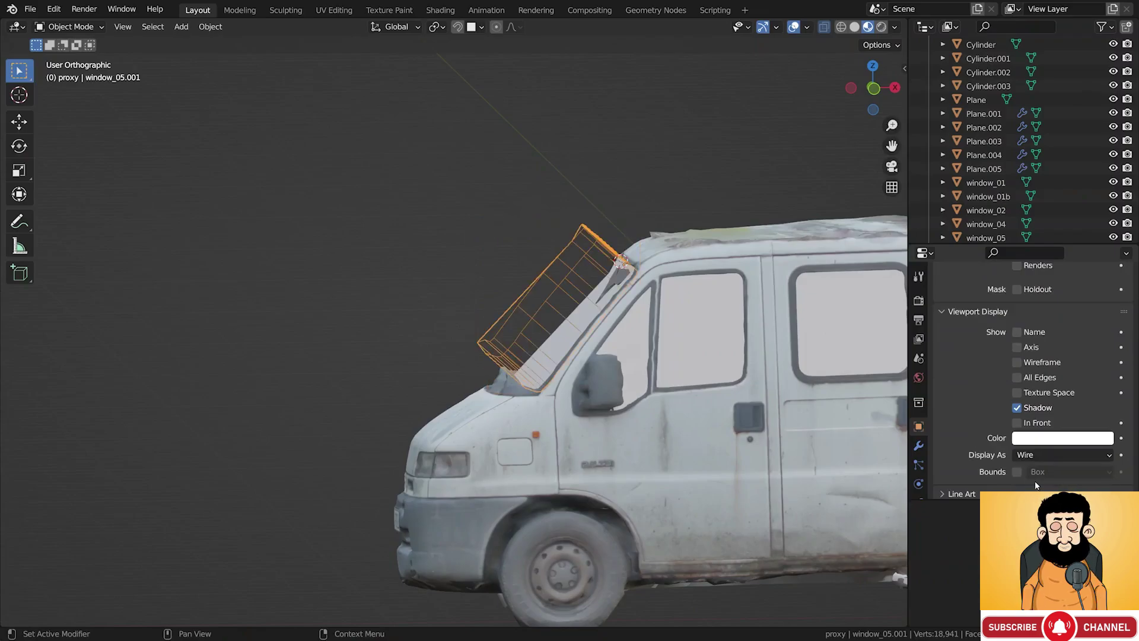
Move the wireframe cutter block about 0.05 m along X and -0.04 m along Z, deeper into the windshield area
{"action": "scroll", "coordinate": [634, 320], "scroll_direction": "up", "scroll_amount": 3}
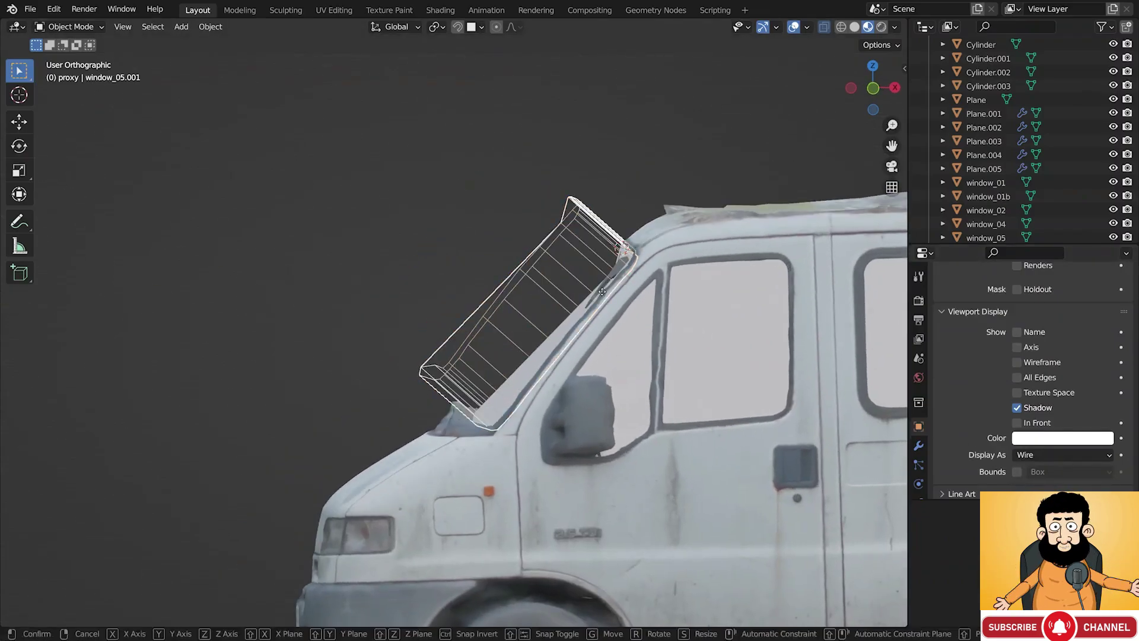
{"action": "key", "text": "g"}
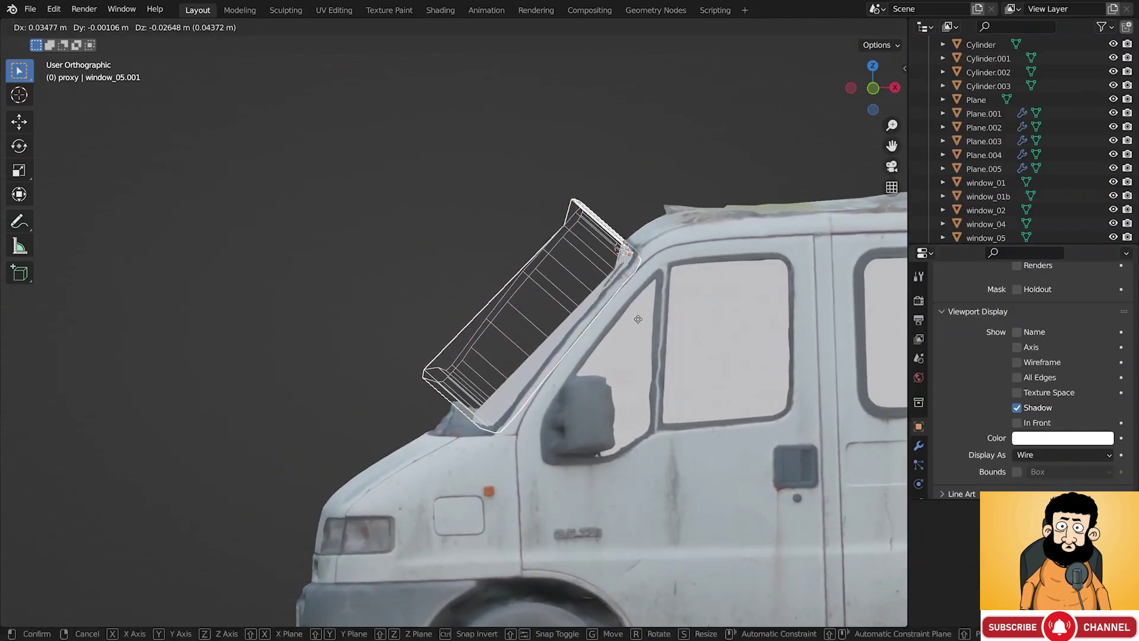
{"action": "left_click", "coordinate": [644, 322]}
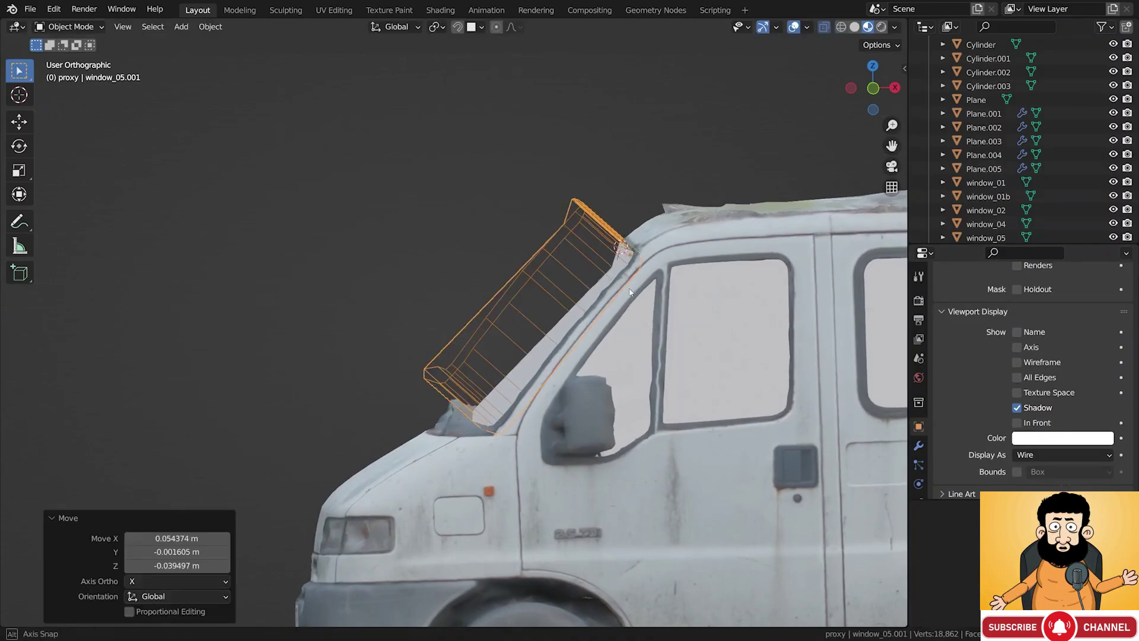
Scale the cutter block slightly from the front so its outline fits the windshield frame
{"action": "middle_click_drag", "start_coordinate": [644, 323], "coordinate": [675, 310]}
{"action": "scroll", "coordinate": [675, 311], "scroll_direction": "down", "scroll_amount": 2}
{"action": "middle_click_drag", "start_coordinate": [567, 289], "coordinate": [653, 288]}
{"action": "key", "text": "alt+a"}
{"action": "left_click", "coordinate": [658, 287]}
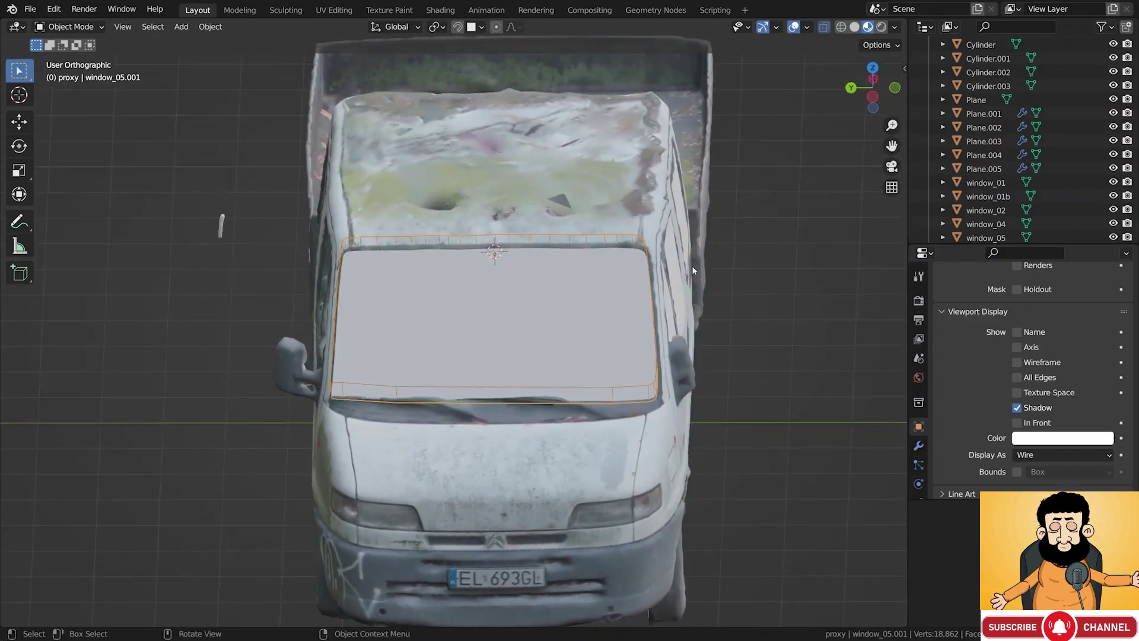
{"action": "key", "text": "s"}
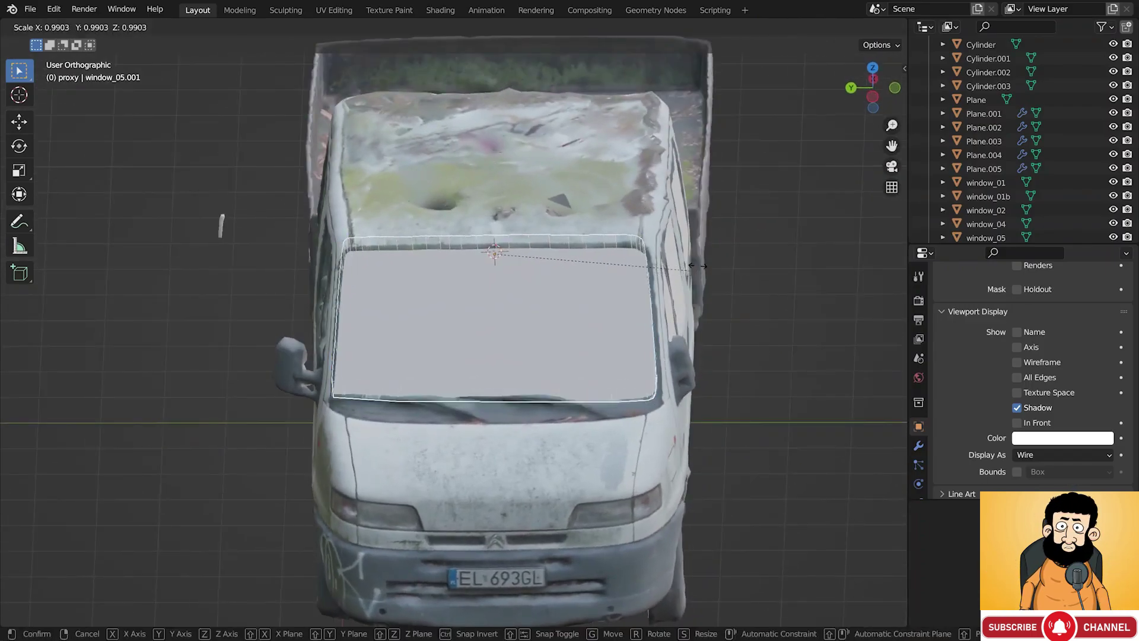
{"action": "left_click", "coordinate": [706, 264]}
{"action": "middle_click_drag", "start_coordinate": [706, 264], "coordinate": [676, 214]}
{"action": "key", "text": "s"}
{"action": "left_click", "coordinate": [716, 262]}
Apply the Boolean modifier on car_proxy_01 and delete the cutter block window_05.001
{"action": "left_click", "coordinate": [676, 214]}
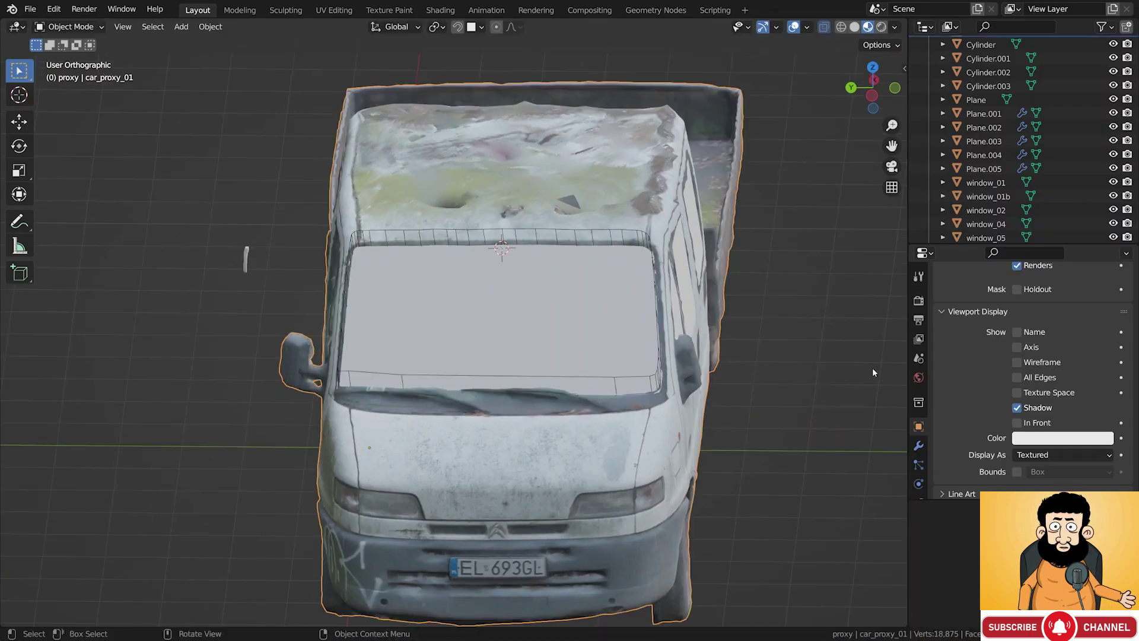
{"action": "left_click", "coordinate": [918, 446]}
{"action": "left_click", "coordinate": [1091, 321]}
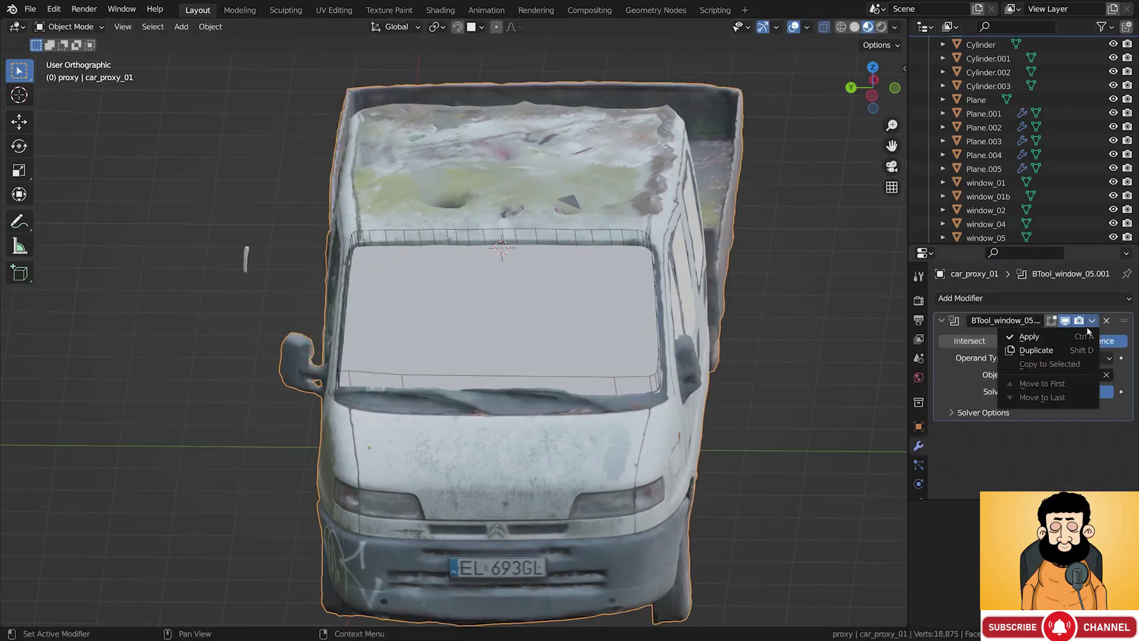
{"action": "left_click", "coordinate": [1073, 336]}
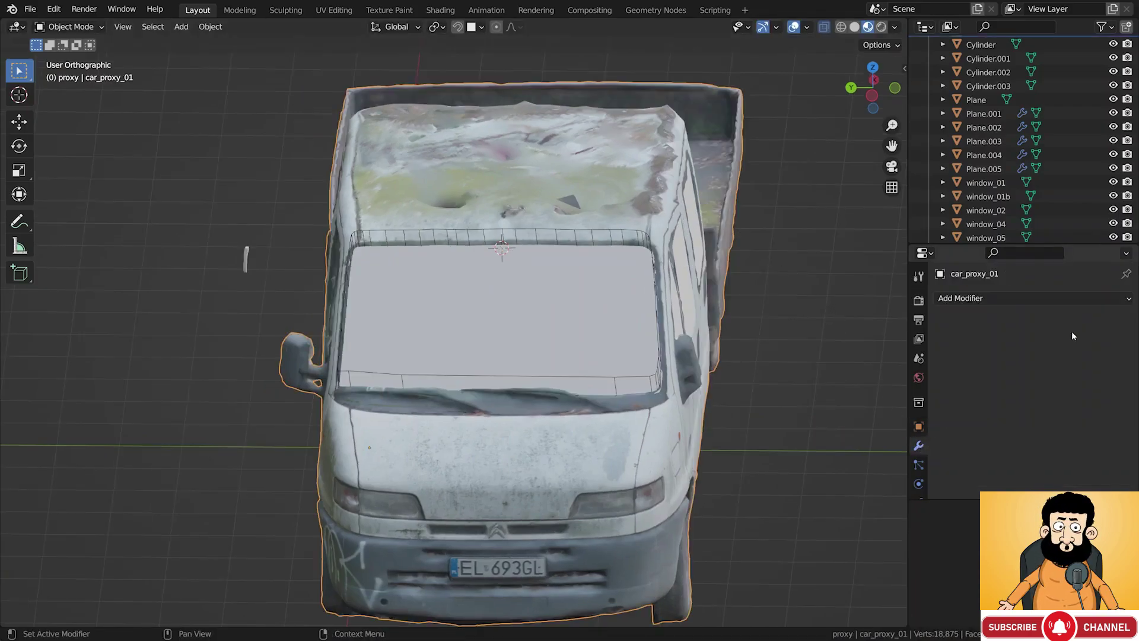
{"action": "left_click", "coordinate": [650, 240]}
{"action": "key", "text": "x"}
{"action": "left_click", "coordinate": [688, 230]}
{"action": "middle_click_drag", "start_coordinate": [688, 230], "coordinate": [521, 243]}
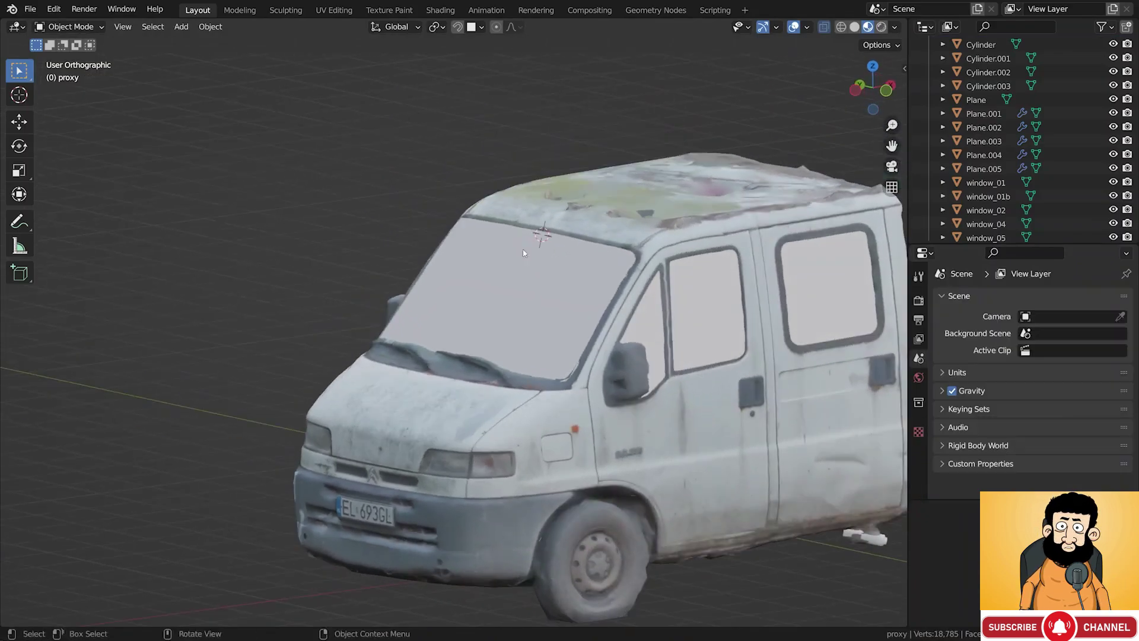
Check the finished windshield cut by temporarily moving the window_05 pane off the van
{"action": "left_click", "coordinate": [522, 244]}
{"action": "key", "text": "g"}
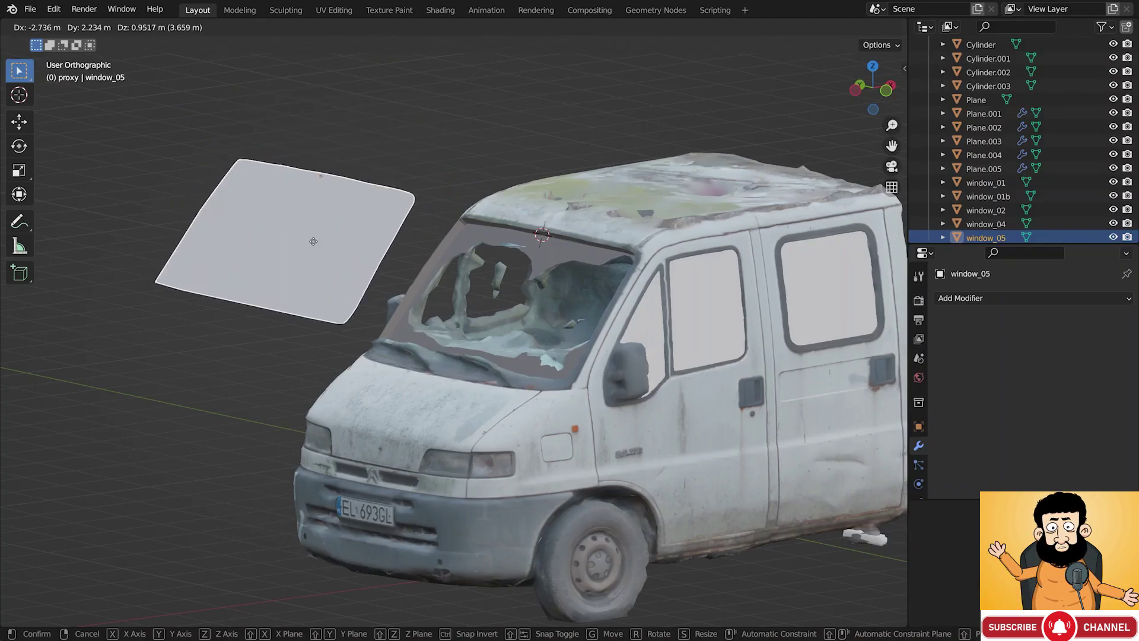
{"action": "right_click", "coordinate": [368, 260]}
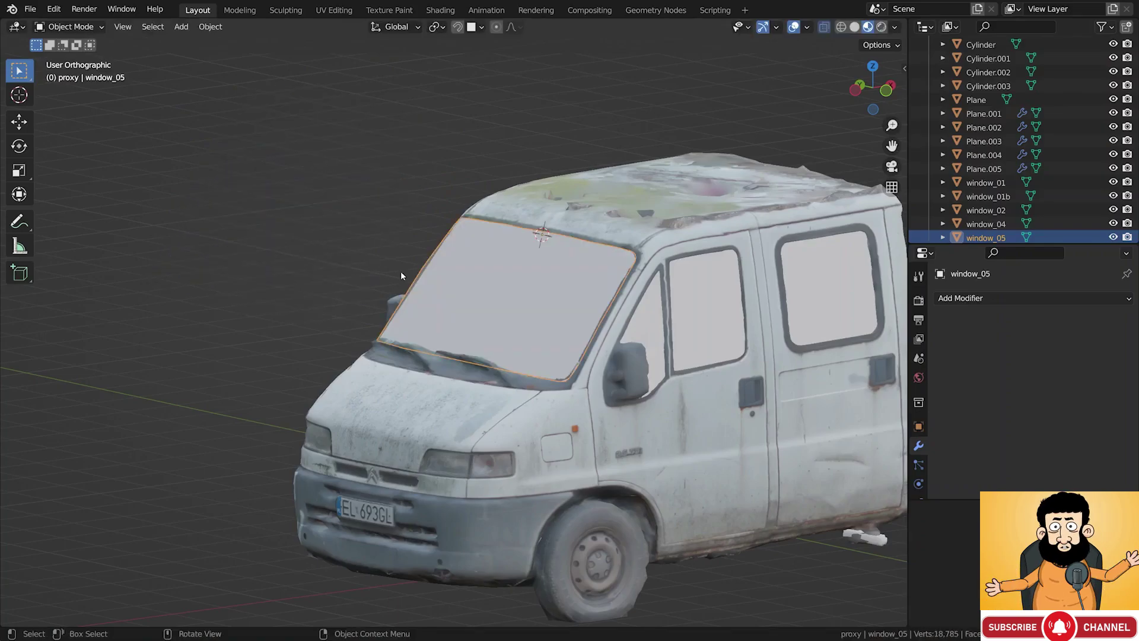
Add a 2 m plane at the rear side window on the van's uncut side and rotate it upright about X
{"action": "middle_click_drag", "start_coordinate": [436, 287], "coordinate": [500, 365]}
{"action": "scroll", "coordinate": [258, 274], "scroll_direction": "up", "scroll_amount": 2}
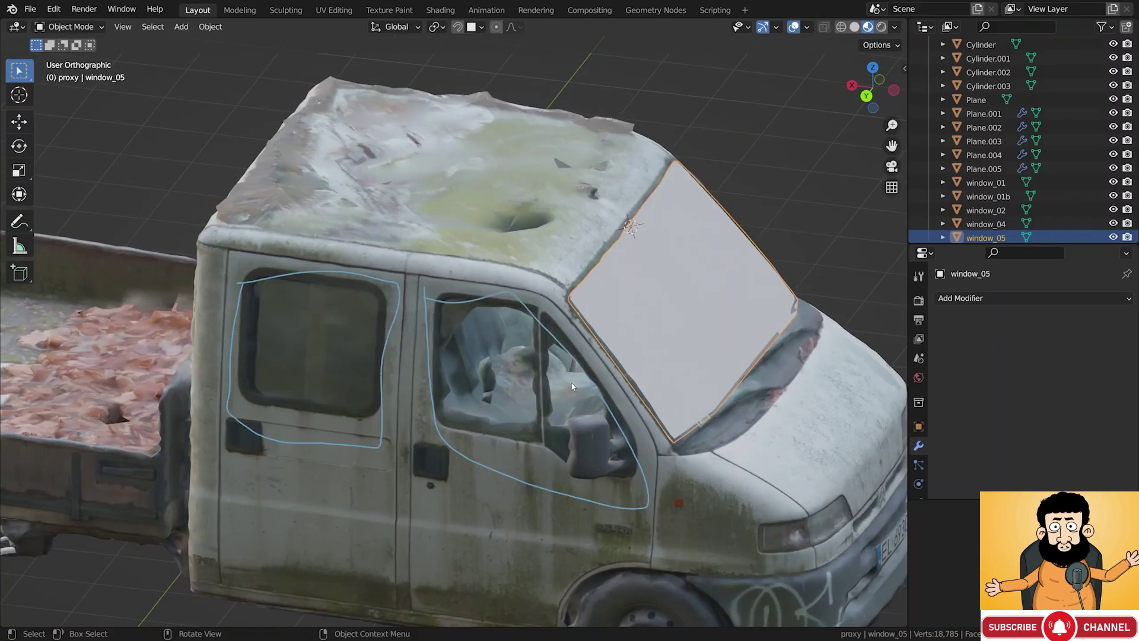
{"action": "key", "text": "shift+a"}
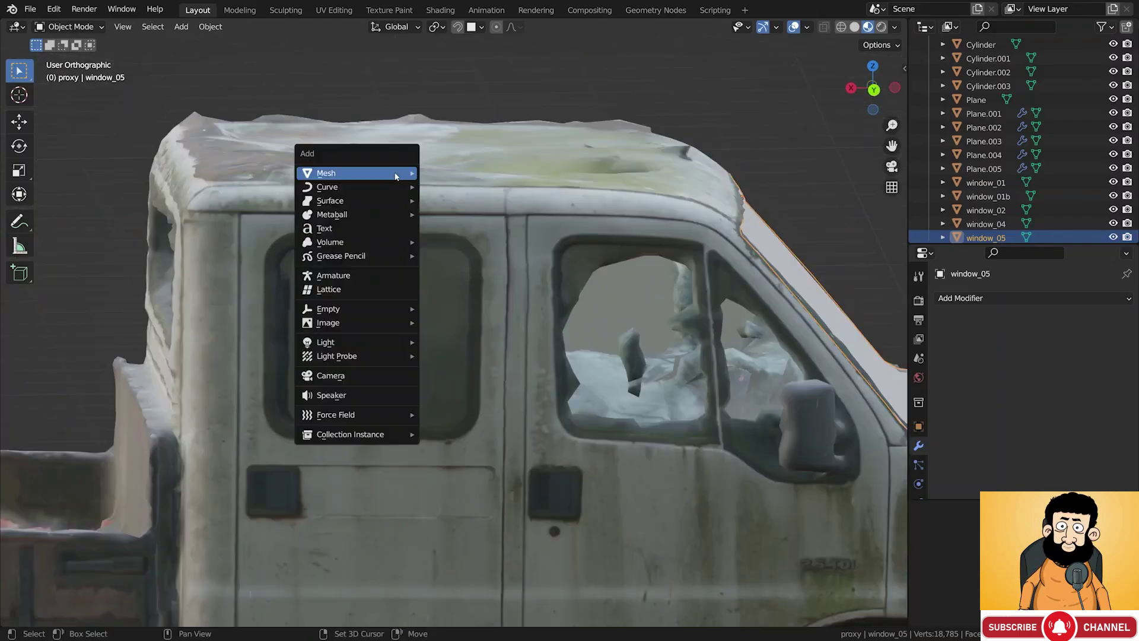
{"action": "mouse_move", "coordinate": [409, 173]}
{"action": "left_click", "coordinate": [445, 172]}
{"action": "key", "text": "r"}
{"action": "key", "text": "x"}
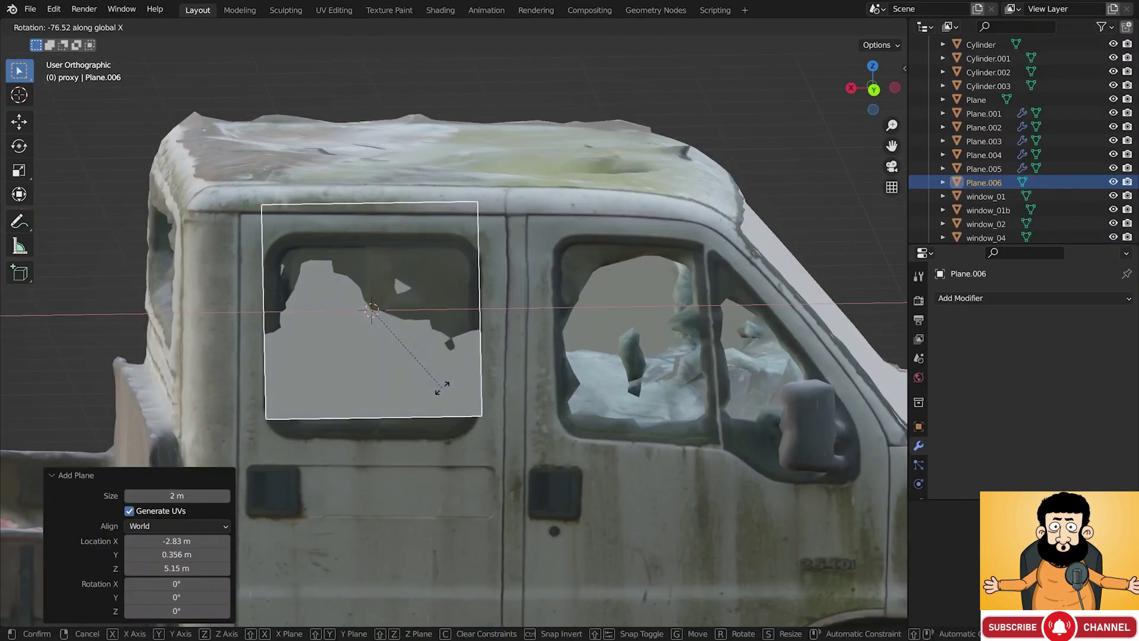
{"action": "left_click", "coordinate": [540, 221]}
Fine-tune the new plane's rotation so it lies parallel to the van's side around the rear window
{"action": "key", "text": "r"}
{"action": "left_click", "coordinate": [528, 216]}
{"action": "key", "text": "r"}
{"action": "key", "text": "r"}
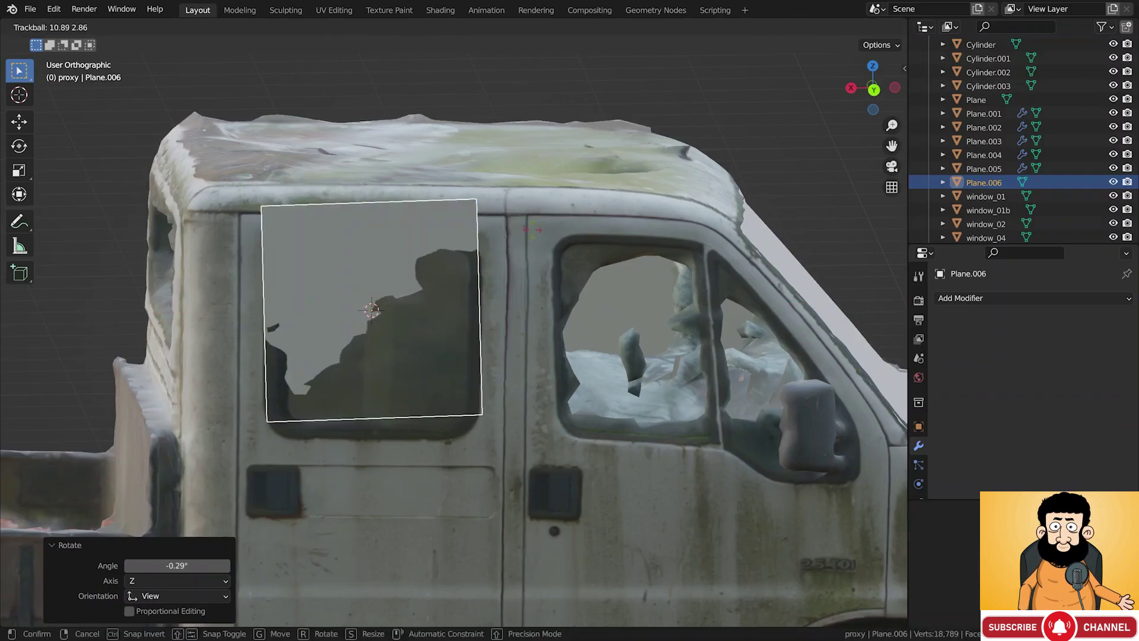
{"action": "left_click", "coordinate": [528, 216]}
{"action": "key", "text": "r"}
{"action": "left_click", "coordinate": [538, 226]}
Move and scale the plane to match the rear side window and correct its tilt
{"action": "key", "text": "g"}
{"action": "left_click", "coordinate": [542, 252]}
{"action": "key", "text": "r"}
{"action": "left_click", "coordinate": [542, 248]}
{"action": "key", "text": "s"}
{"action": "left_click", "coordinate": [528, 256]}
{"action": "key", "text": "r"}
{"action": "key", "text": "r"}
{"action": "left_click", "coordinate": [526, 256]}
Round all four corners of the plane with a vertex bevel about 0.185 m wide in 4 segments
{"action": "key", "text": "Tab"}
{"action": "scroll", "coordinate": [376, 262], "scroll_direction": "up", "scroll_amount": 1}
{"action": "left_click", "coordinate": [255, 474]}
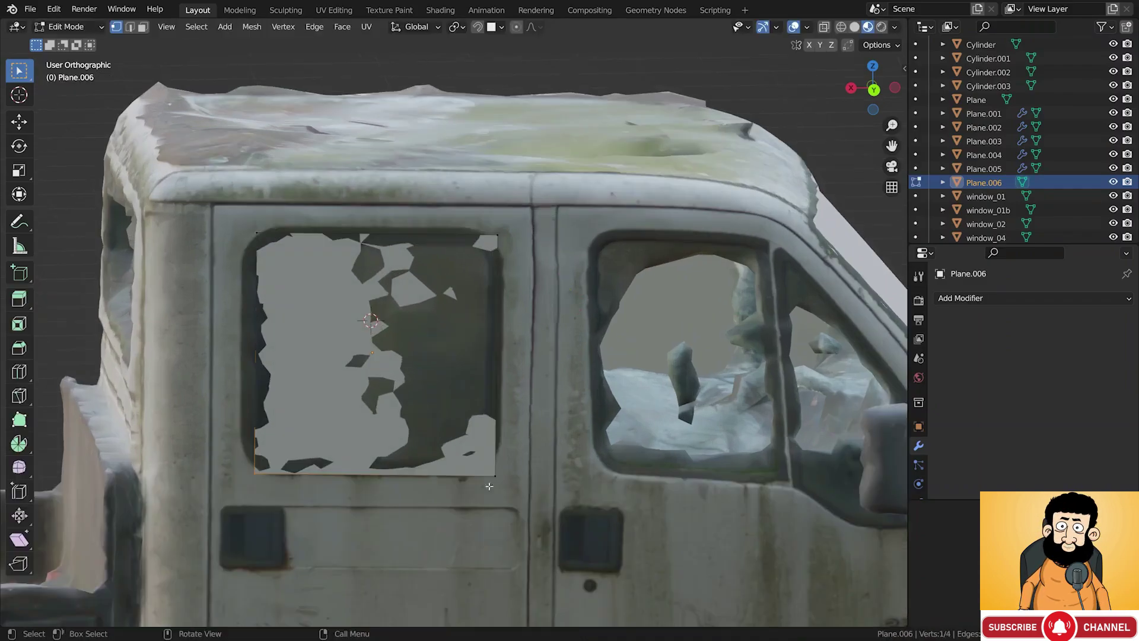
{"action": "key", "text": "a"}
{"action": "key", "text": "ctrl+shift+b"}
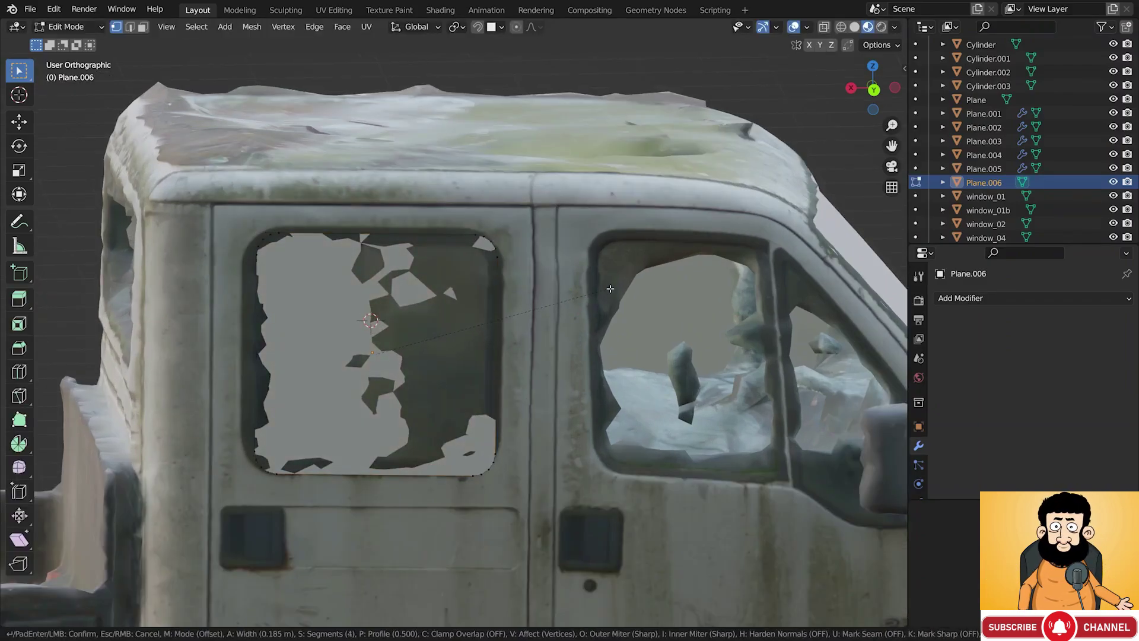
{"action": "left_click", "coordinate": [606, 293]}
Shift the rounded pane, scale it to 0.97 and adjust its height along Z to fit inside the rear window frame
{"action": "key", "text": "g"}
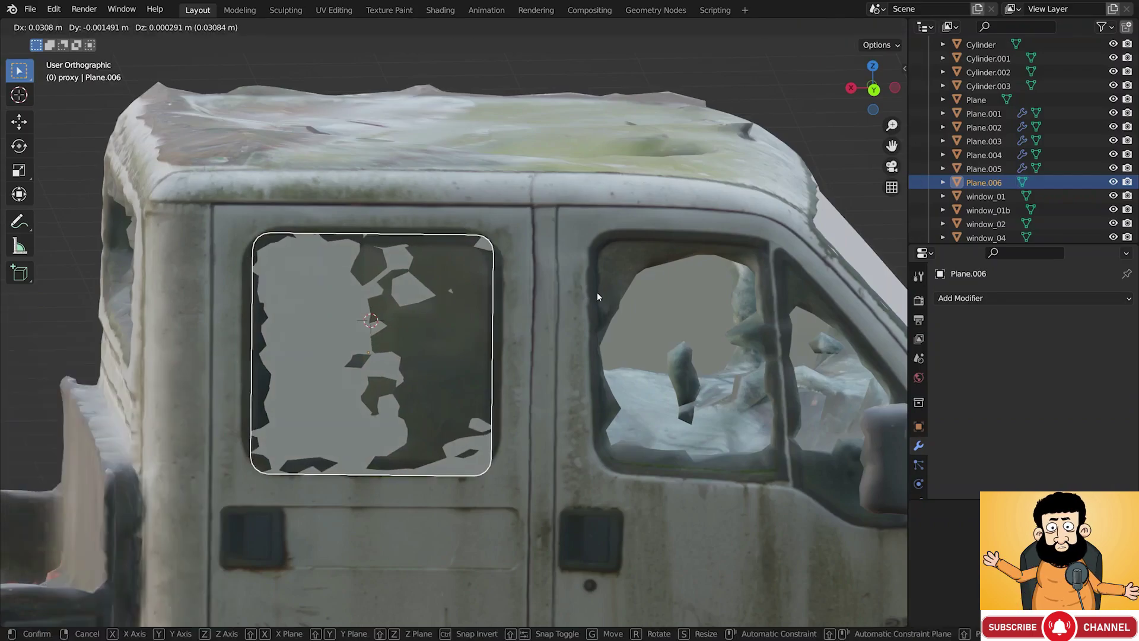
{"action": "left_click", "coordinate": [597, 296]}
{"action": "key", "text": "s"}
{"action": "left_click", "coordinate": [591, 297]}
{"action": "key", "text": "s"}
{"action": "key", "text": "z"}
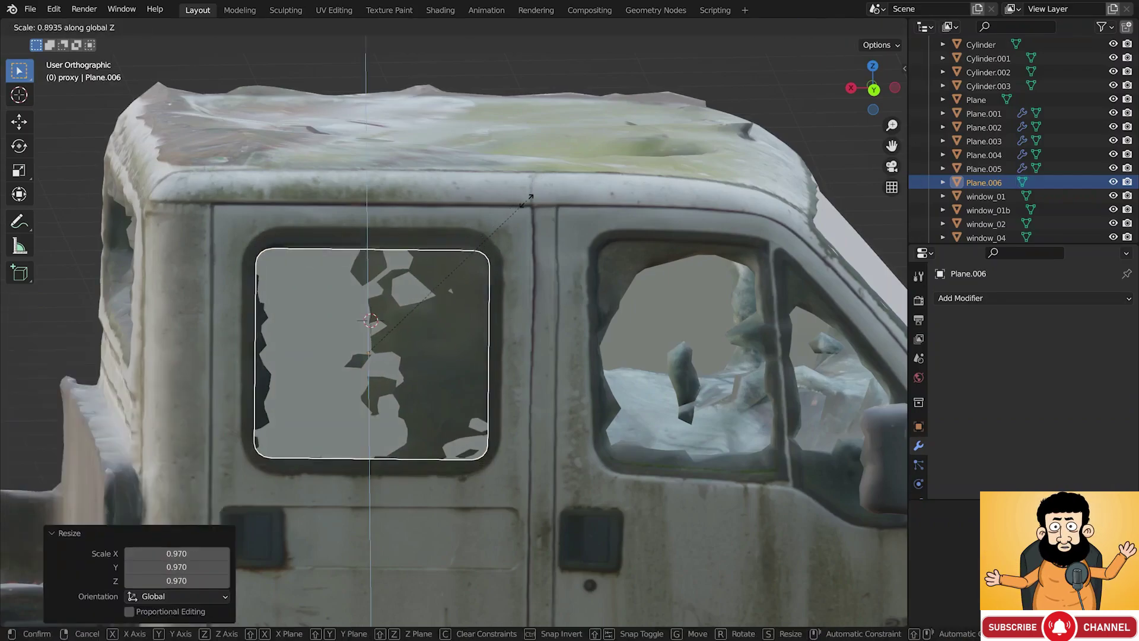
{"action": "left_click", "coordinate": [529, 191]}
{"action": "key", "text": "g"}
{"action": "left_click", "coordinate": [528, 188]}
{"action": "key", "text": "s"}
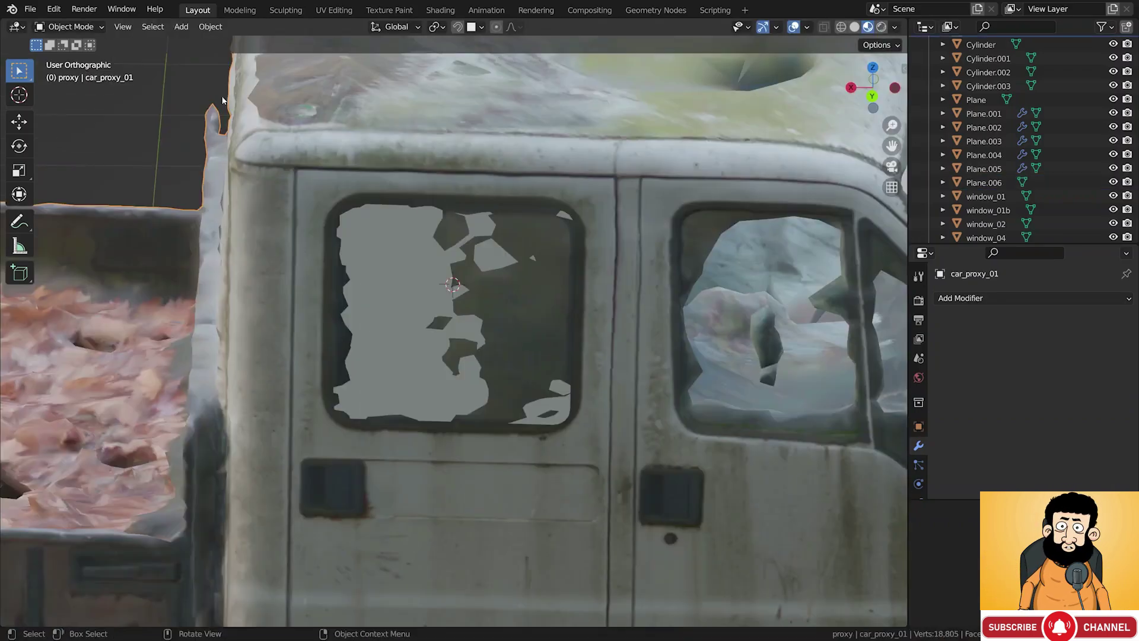
Sculpt car_proxy_01's rear side window surface inward with the SculptDraw brush to expose the pane, and return to Object Mode
{"action": "left_click", "coordinate": [72, 27]}
{"action": "left_click", "coordinate": [78, 71]}
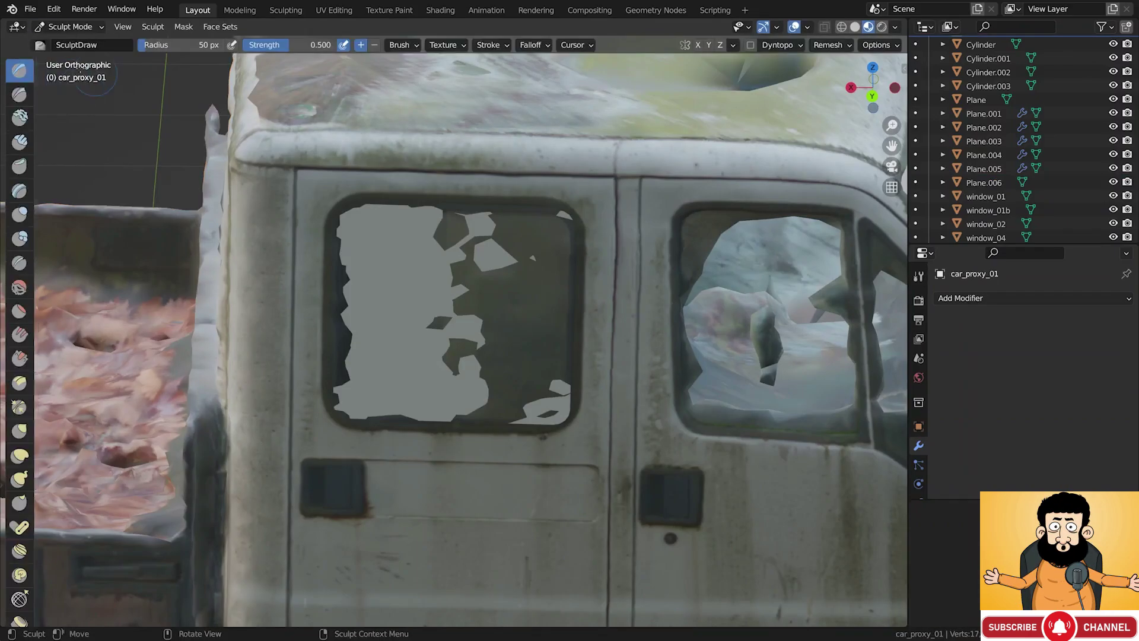
{"action": "left_click", "coordinate": [40, 45]}
{"action": "left_click", "coordinate": [41, 48]}
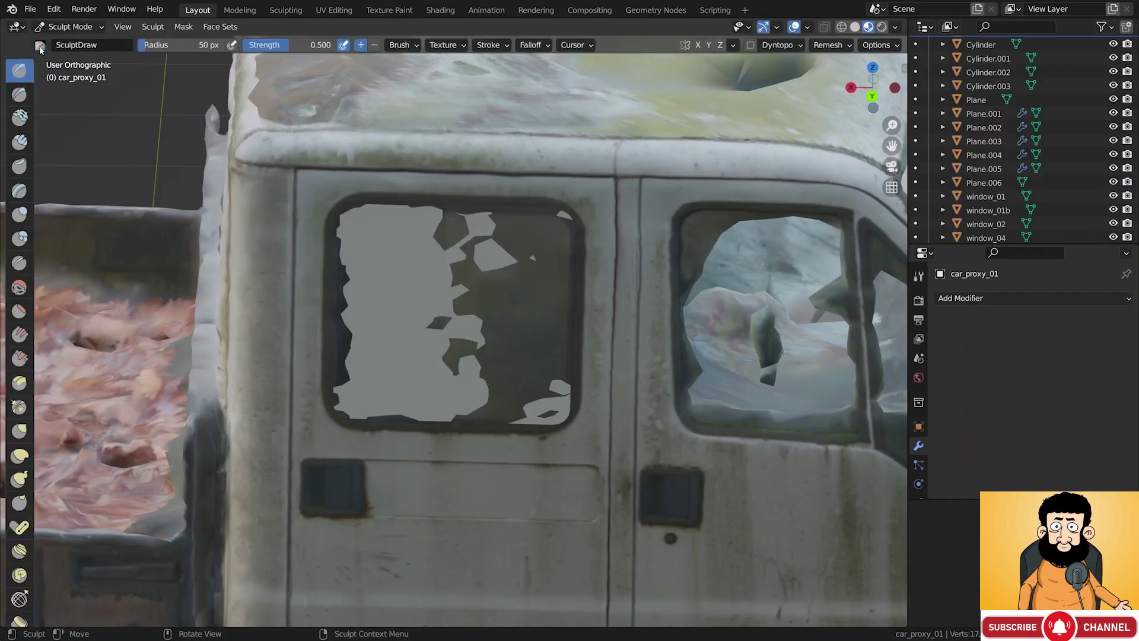
{"action": "left_click_drag", "start_coordinate": [468, 274], "coordinate": [473, 311]}
{"action": "left_click_drag", "start_coordinate": [468, 251], "coordinate": [510, 303]}
{"action": "middle_click_drag", "start_coordinate": [510, 303], "coordinate": [517, 315]}
{"action": "left_click_drag", "start_coordinate": [517, 315], "coordinate": [486, 357]}
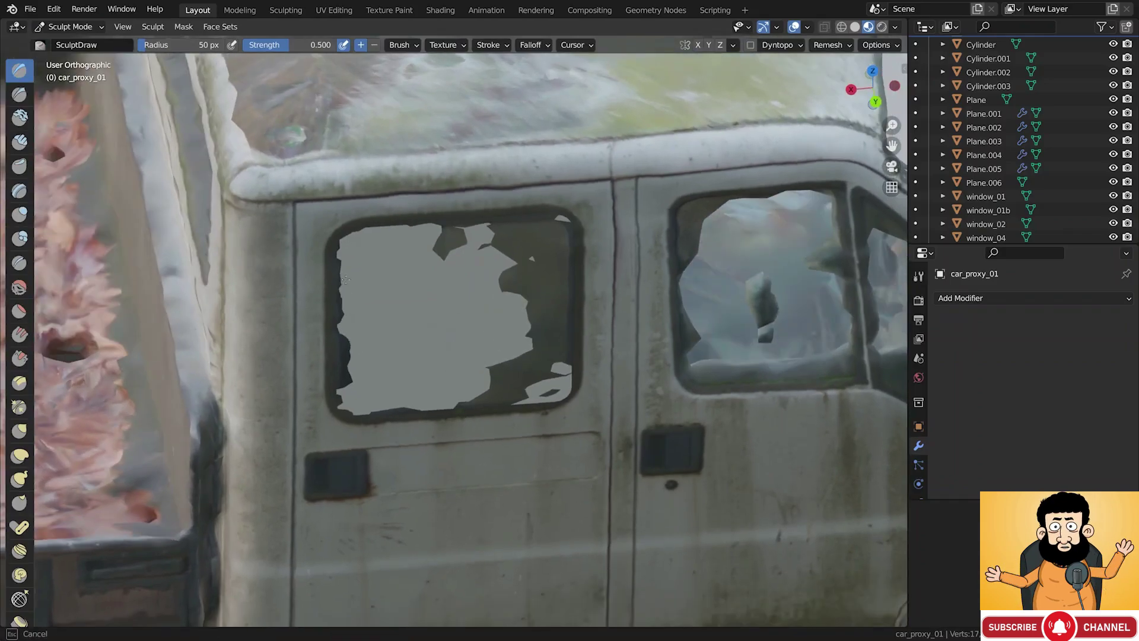
{"action": "mouse_move", "coordinate": [357, 404]}
{"action": "left_mouse_down"}
{"action": "mouse_move", "coordinate": [481, 402]}
{"action": "mouse_move", "coordinate": [553, 385]}
{"action": "mouse_move", "coordinate": [567, 361]}
{"action": "mouse_move", "coordinate": [548, 320]}
{"action": "mouse_move", "coordinate": [436, 251]}
{"action": "left_mouse_up"}
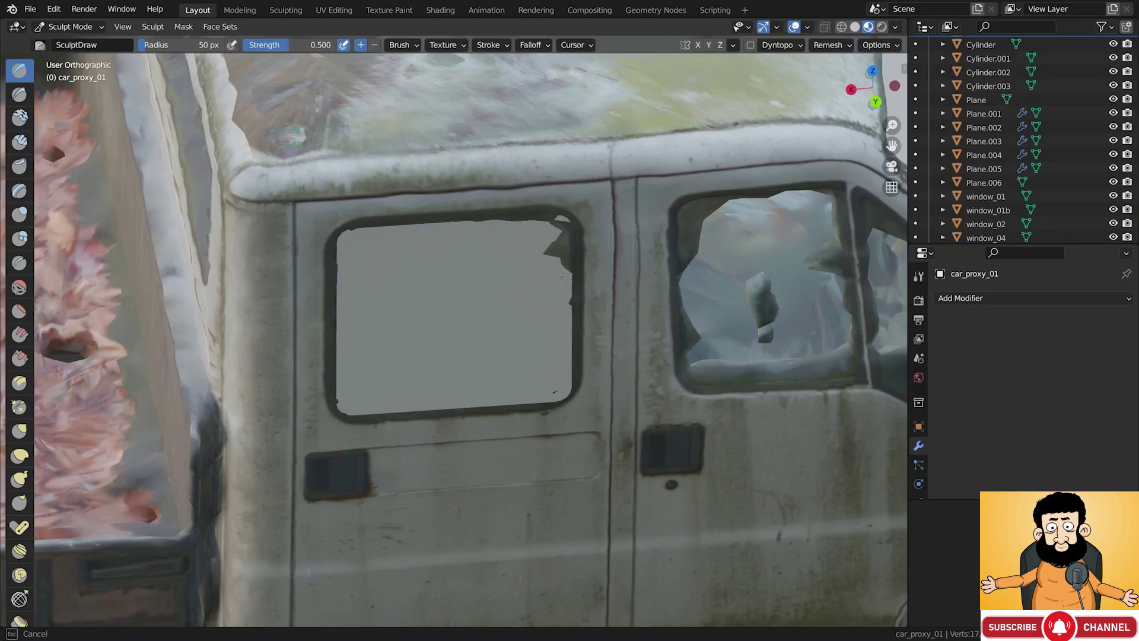
{"action": "left_click_drag", "start_coordinate": [560, 273], "coordinate": [569, 224]}
{"action": "middle_click_drag", "start_coordinate": [475, 268], "coordinate": [125, 84]}
{"action": "left_click", "coordinate": [70, 27]}
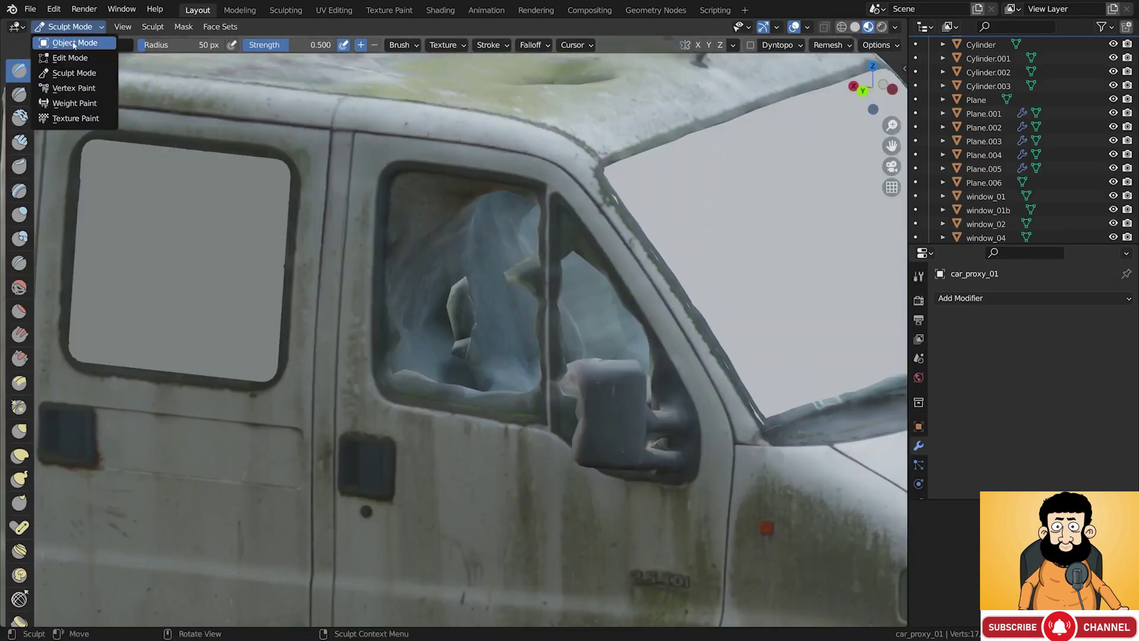
{"action": "left_click", "coordinate": [70, 46]}
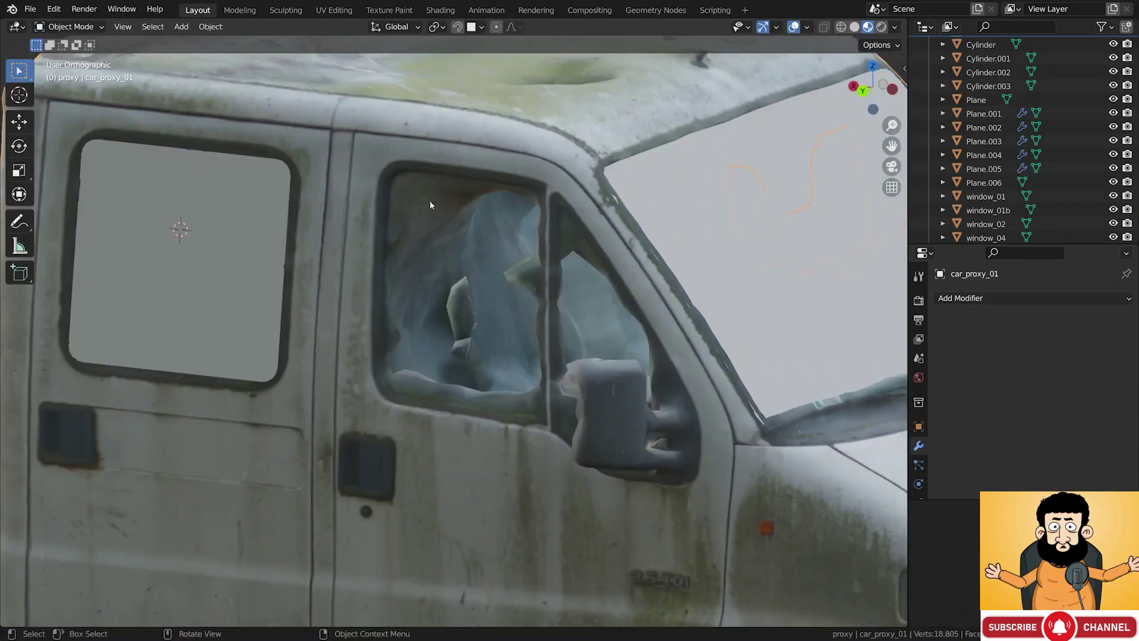
Duplicate window_02 and window_04 and move the copies 6.7649 m along Y toward the van's opposite side
{"action": "scroll", "coordinate": [464, 275], "scroll_direction": "down", "scroll_amount": 3}
{"action": "scroll", "coordinate": [433, 304], "scroll_direction": "up", "scroll_amount": 2}
{"action": "scroll", "coordinate": [405, 311], "scroll_direction": "down", "scroll_amount": 4}
{"action": "middle_click_drag", "start_coordinate": [404, 311], "coordinate": [617, 276]}
{"action": "left_click", "coordinate": [639, 317]}
{"action": "left_click", "coordinate": [636, 315], "text": "shift"}
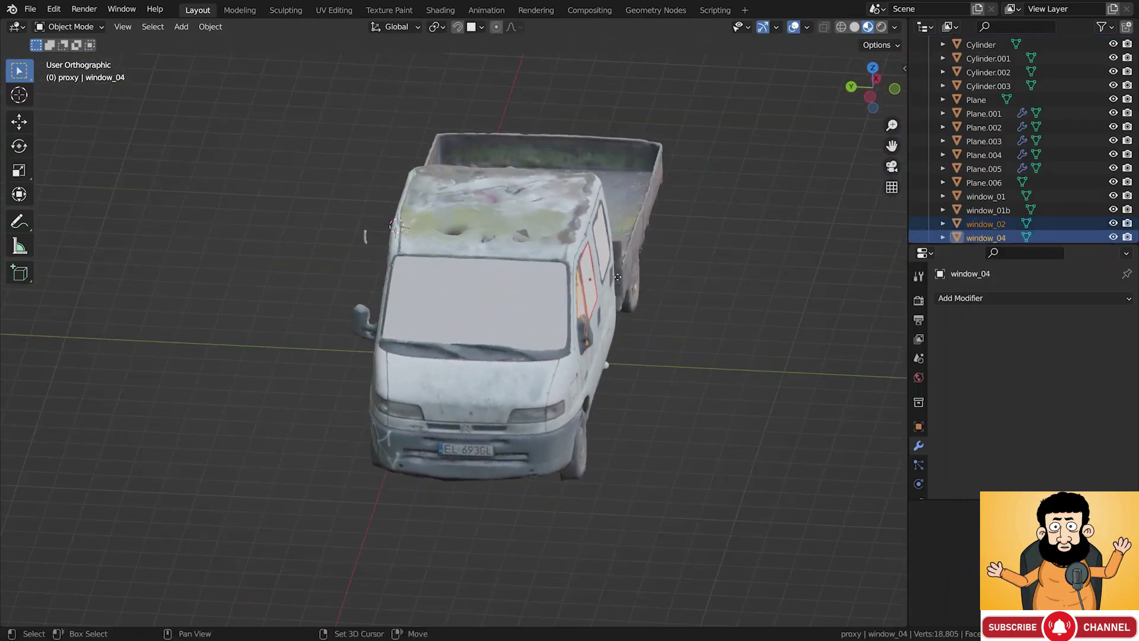
{"action": "key", "text": "shift+d"}
{"action": "key", "text": "y"}
{"action": "left_click", "coordinate": [373, 283]}
Mirror the two copied window panes along the global Y axis
{"action": "middle_click_drag", "start_coordinate": [373, 283], "coordinate": [474, 324]}
{"action": "middle_click_drag", "start_coordinate": [474, 324], "coordinate": [339, 337], "text": "shift"}
{"action": "scroll", "coordinate": [339, 337], "scroll_direction": "up", "scroll_amount": 3}
{"action": "middle_click_drag", "start_coordinate": [325, 398], "coordinate": [479, 332], "text": "shift"}
{"action": "middle_click_drag", "start_coordinate": [480, 333], "coordinate": [457, 346]}
{"action": "key", "text": "g"}
{"action": "key", "text": "x"}
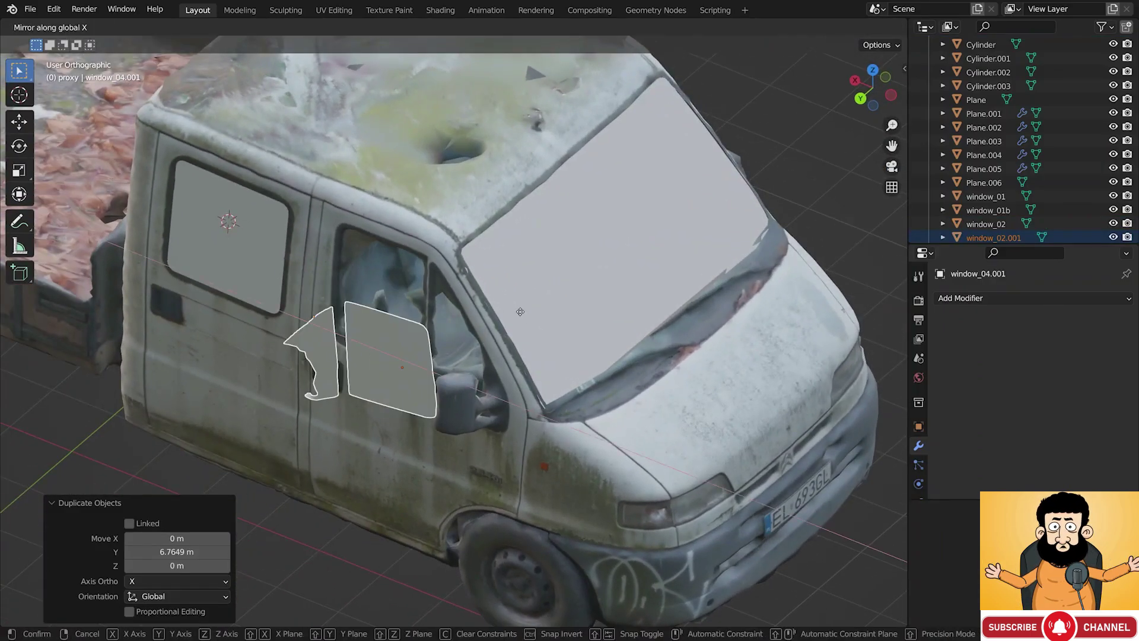
{"action": "key", "text": "y"}
{"action": "left_click", "coordinate": [521, 312]}
Move the mirrored panes with Z locked about -1.27 m along Y into the front door's window openings
{"action": "middle_click_drag", "start_coordinate": [521, 311], "coordinate": [507, 429]}
{"action": "key", "text": "g"}
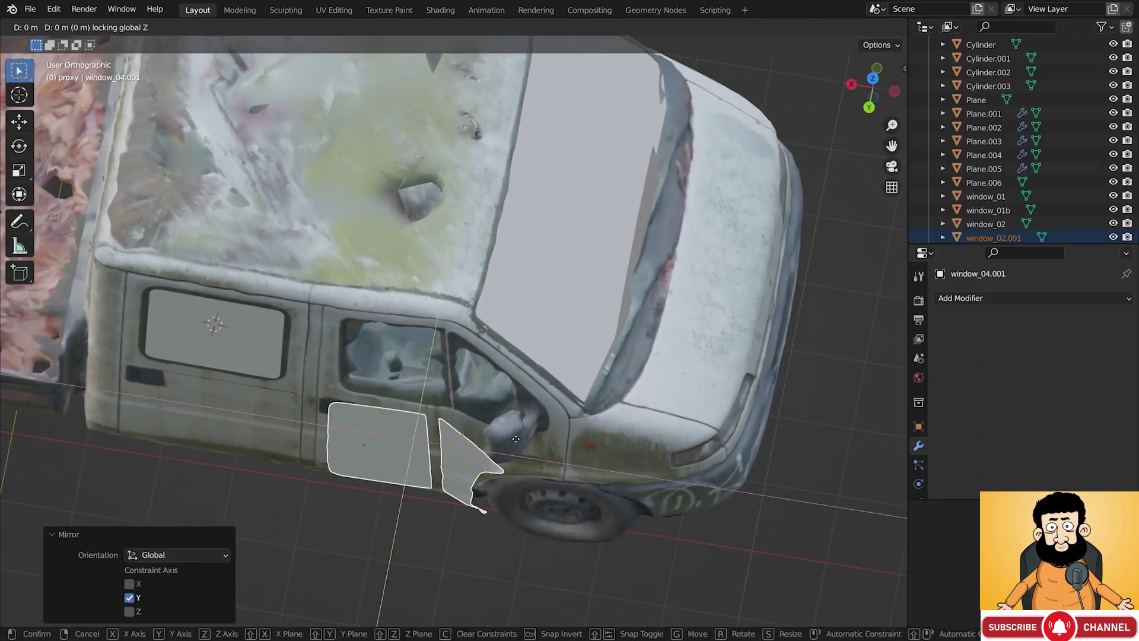
{"action": "key", "text": "Escape"}
{"action": "key", "text": "g"}
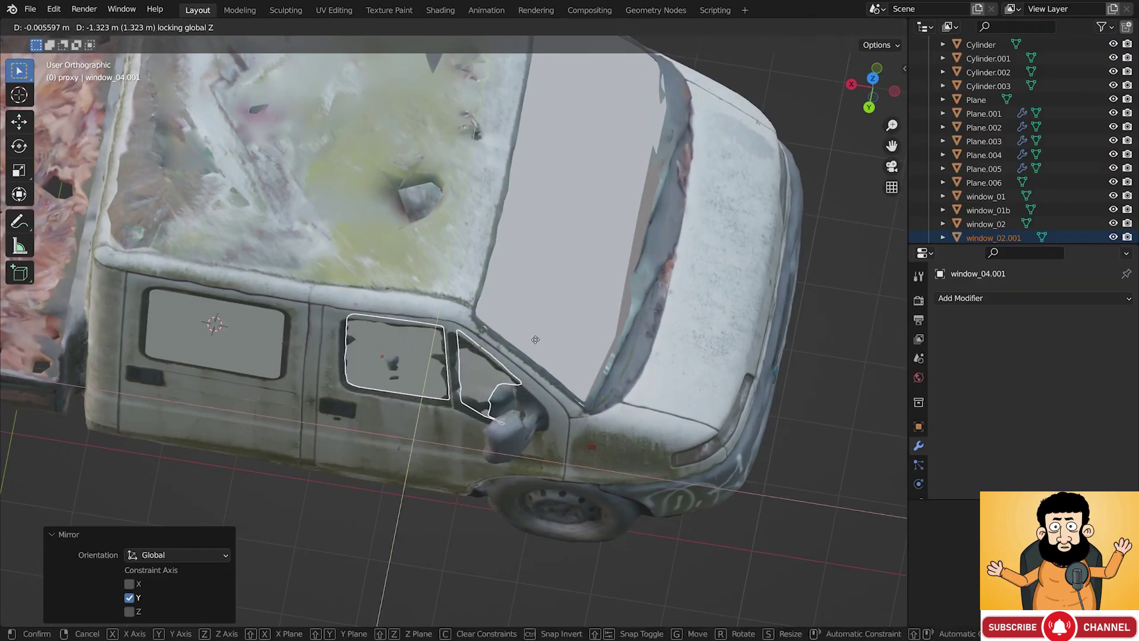
{"action": "left_click", "coordinate": [548, 354]}
{"action": "middle_click_drag", "start_coordinate": [548, 353], "coordinate": [476, 319]}
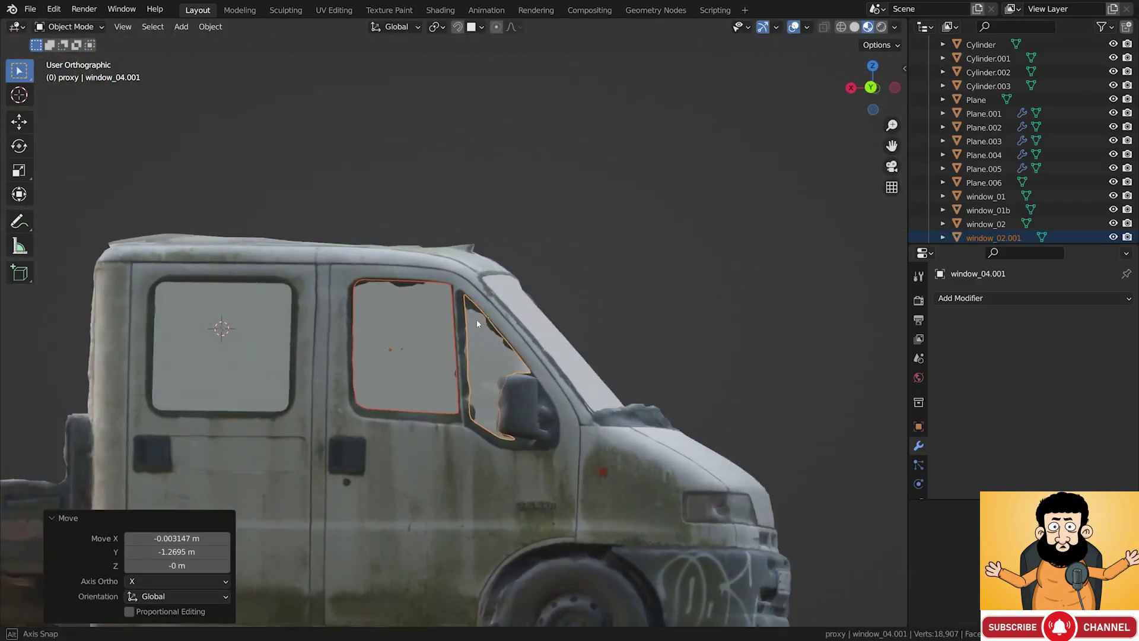
Fine-tune the copied front door pane's height along Z and its horizontal position so it sits within the window frame
{"action": "scroll", "coordinate": [499, 374], "scroll_direction": "up", "scroll_amount": 2}
{"action": "left_click", "coordinate": [500, 374]}
{"action": "middle_click_drag", "start_coordinate": [499, 373], "coordinate": [451, 350]}
{"action": "left_click", "coordinate": [415, 325]}
{"action": "key", "text": "g"}
{"action": "key", "text": "z"}
{"action": "left_click", "coordinate": [417, 333]}
{"action": "key", "text": "g"}
{"action": "key", "text": "shift+z"}
{"action": "left_click", "coordinate": [409, 368]}
{"action": "key", "text": "g"}
{"action": "key", "text": "shift+z"}
{"action": "middle_click_drag", "start_coordinate": [386, 386], "coordinate": [398, 345]}
{"action": "left_click", "coordinate": [447, 413]}
Sculpt car_proxy_01's front door window surface inward with the SculptDraw brush to expose the pane
{"action": "left_click", "coordinate": [395, 344]}
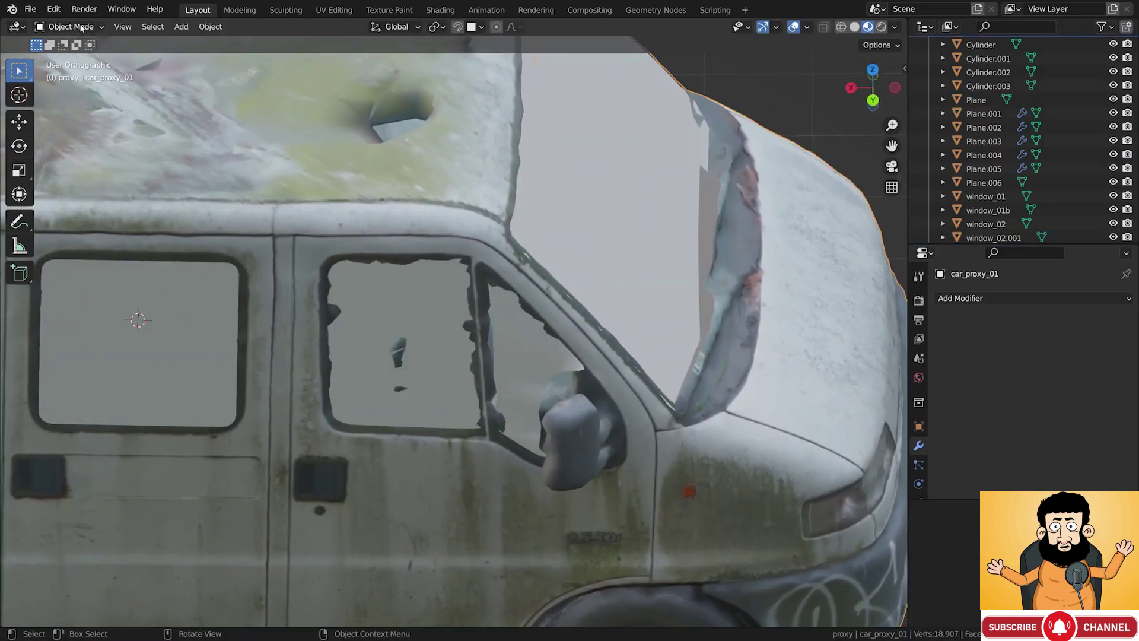
{"action": "left_click", "coordinate": [81, 27]}
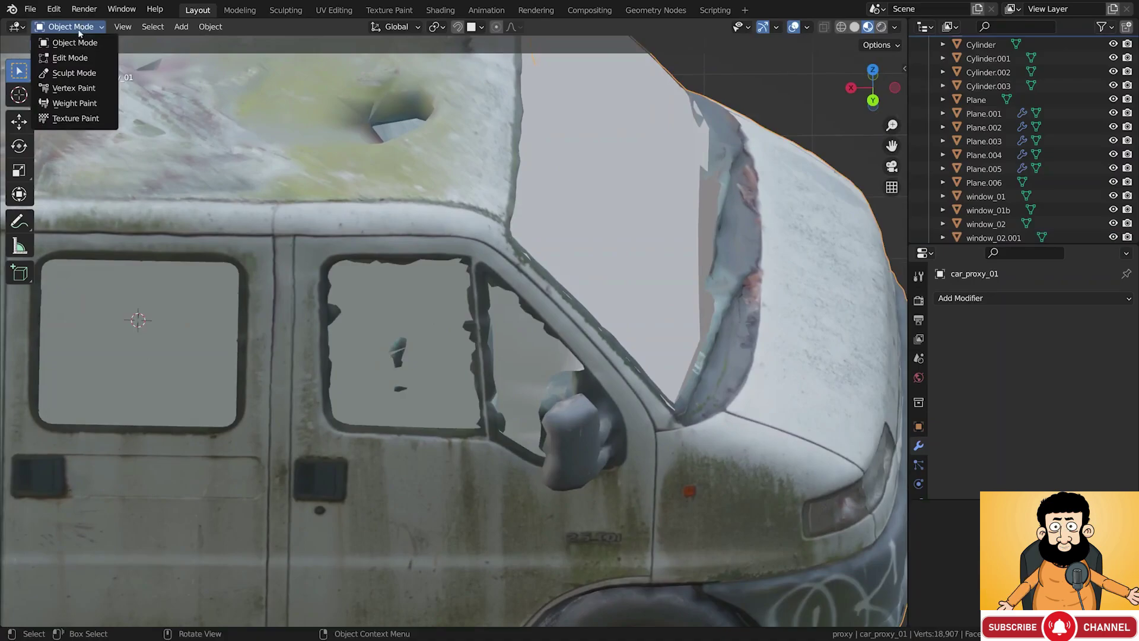
{"action": "left_click", "coordinate": [68, 73]}
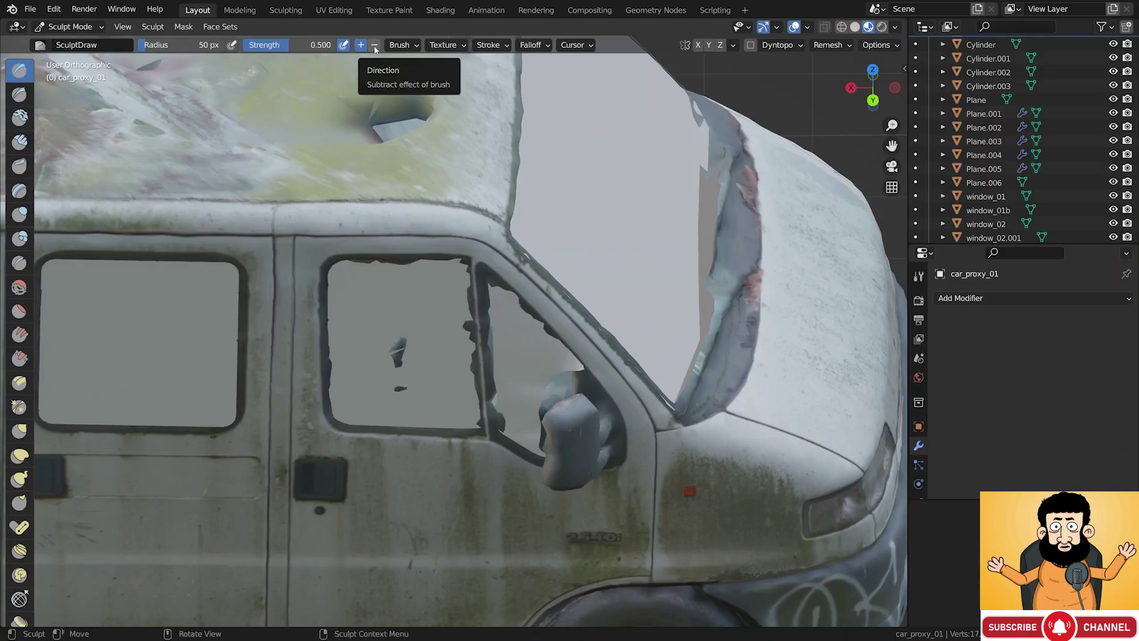
{"action": "left_click_drag", "start_coordinate": [397, 386], "coordinate": [393, 381]}
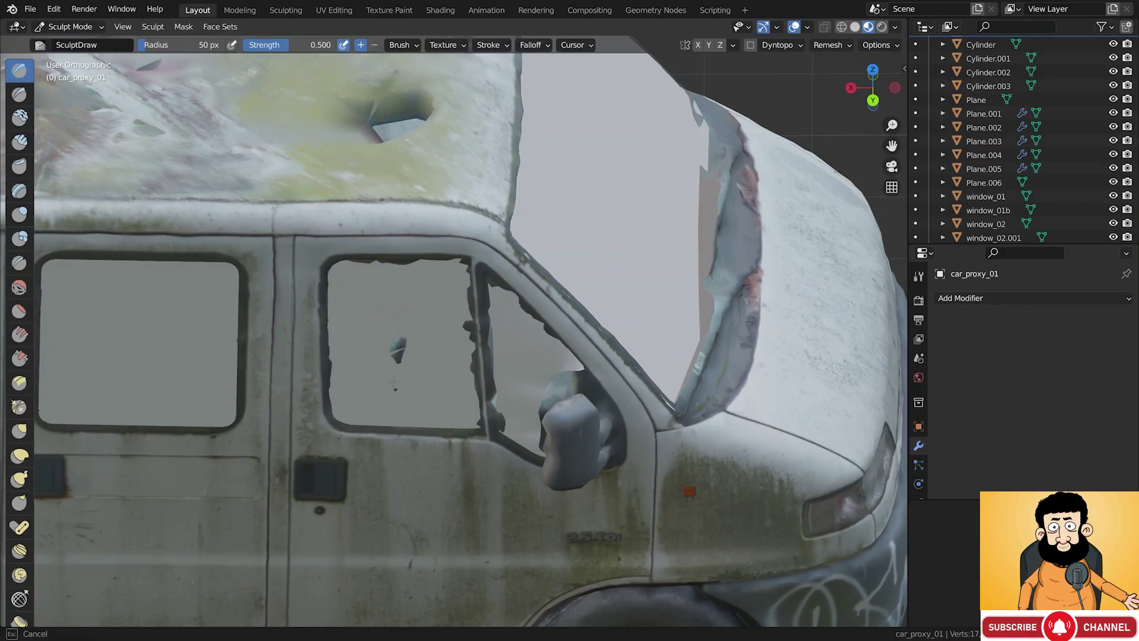
{"action": "left_click_drag", "start_coordinate": [400, 336], "coordinate": [463, 387]}
{"action": "mouse_move", "coordinate": [460, 252]}
{"action": "left_mouse_down"}
{"action": "mouse_move", "coordinate": [365, 260]}
{"action": "mouse_move", "coordinate": [417, 273]}
{"action": "left_mouse_up"}
Clean up the body mesh along the front door window's upper edge and corner with sculpt strokes, and return to Object Mode
{"action": "scroll", "coordinate": [384, 263], "scroll_direction": "up", "scroll_amount": 7}
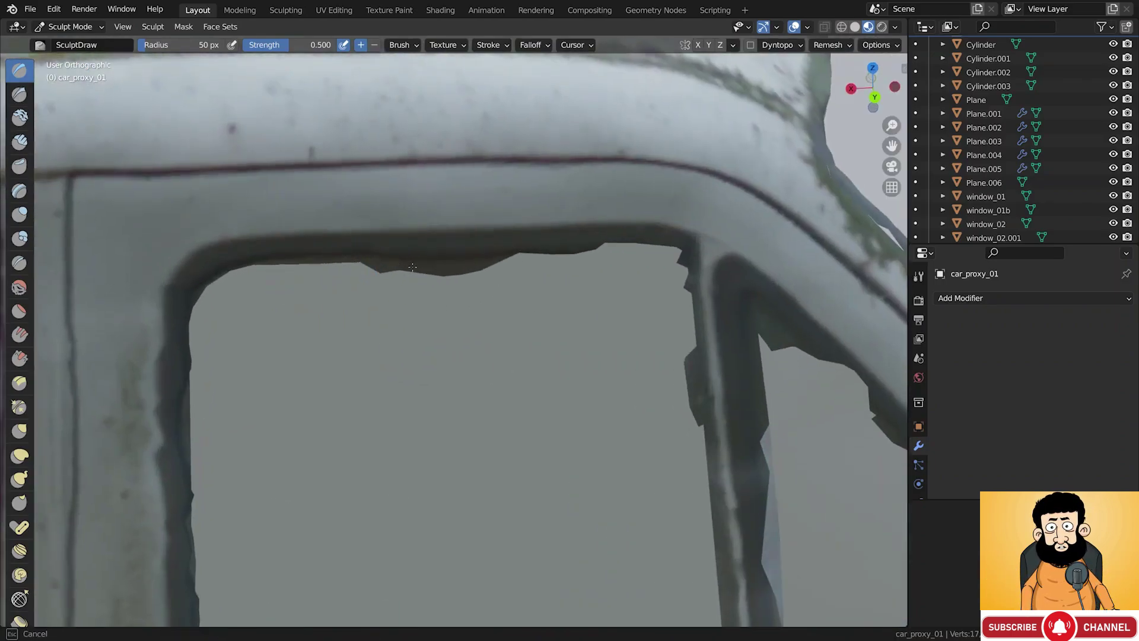
{"action": "middle_click_drag", "start_coordinate": [406, 266], "coordinate": [427, 250]}
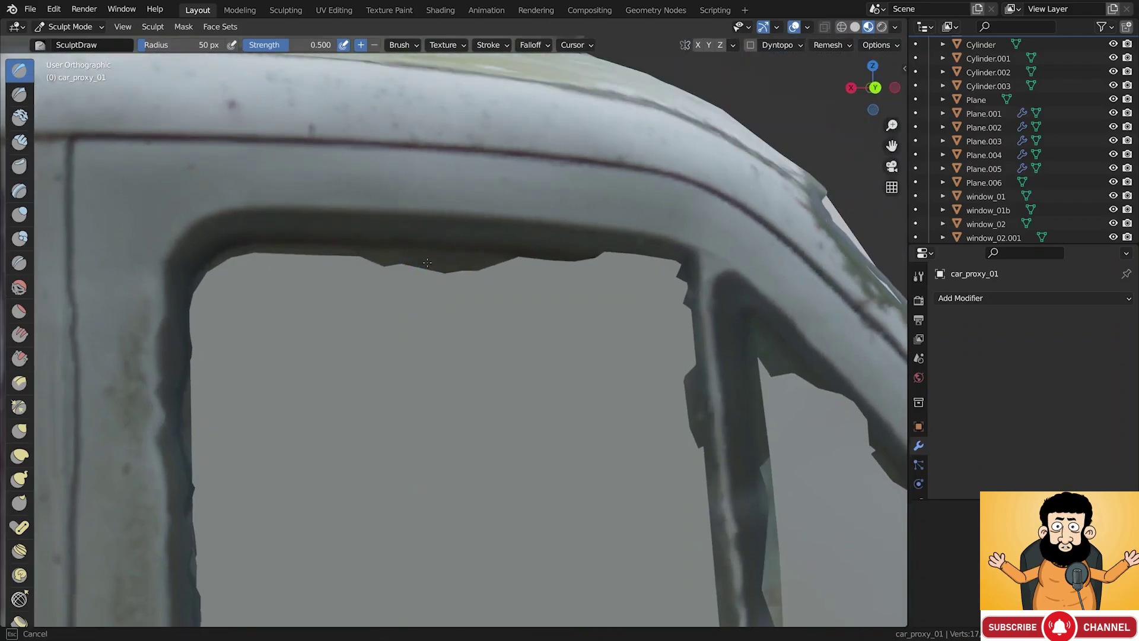
{"action": "mouse_move", "coordinate": [445, 263]}
{"action": "left_mouse_down", "text": "shift"}
{"action": "mouse_move", "coordinate": [381, 256]}
{"action": "mouse_move", "coordinate": [418, 254]}
{"action": "mouse_move", "coordinate": [392, 248]}
{"action": "left_mouse_up", "text": "shift"}
{"action": "scroll", "coordinate": [409, 247], "scroll_direction": "down", "scroll_amount": 2}
{"action": "middle_click_drag", "start_coordinate": [409, 246], "coordinate": [424, 248]}
{"action": "left_click_drag", "start_coordinate": [599, 332], "coordinate": [586, 253], "text": "shift"}
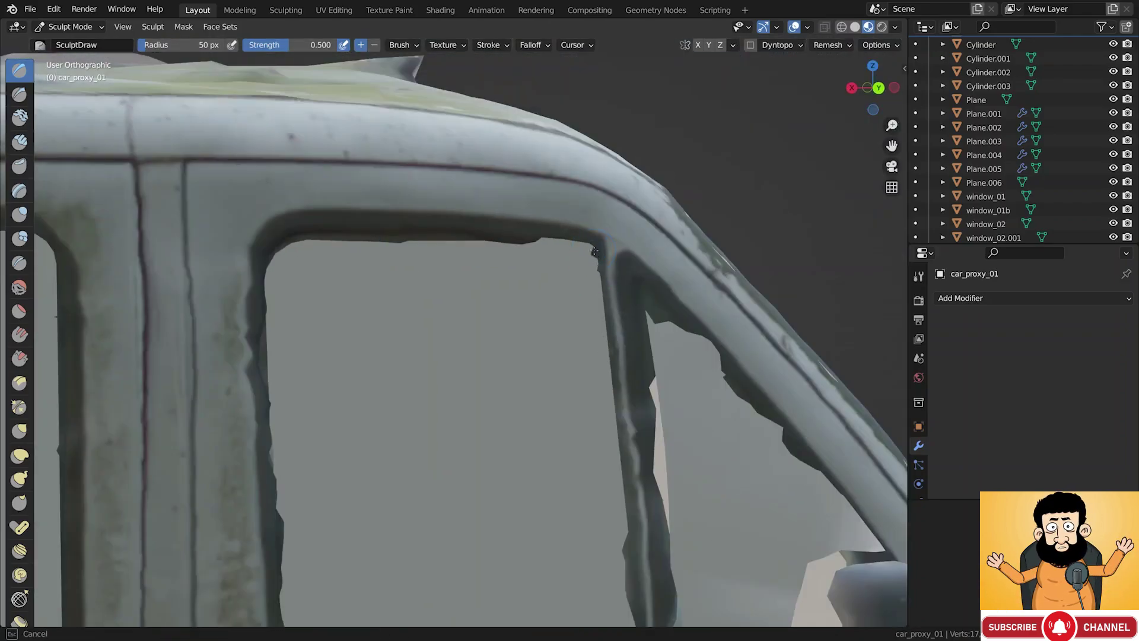
{"action": "left_click_drag", "start_coordinate": [597, 249], "coordinate": [596, 256], "text": "shift"}
{"action": "left_click_drag", "start_coordinate": [366, 327], "coordinate": [366, 285], "text": "shift"}
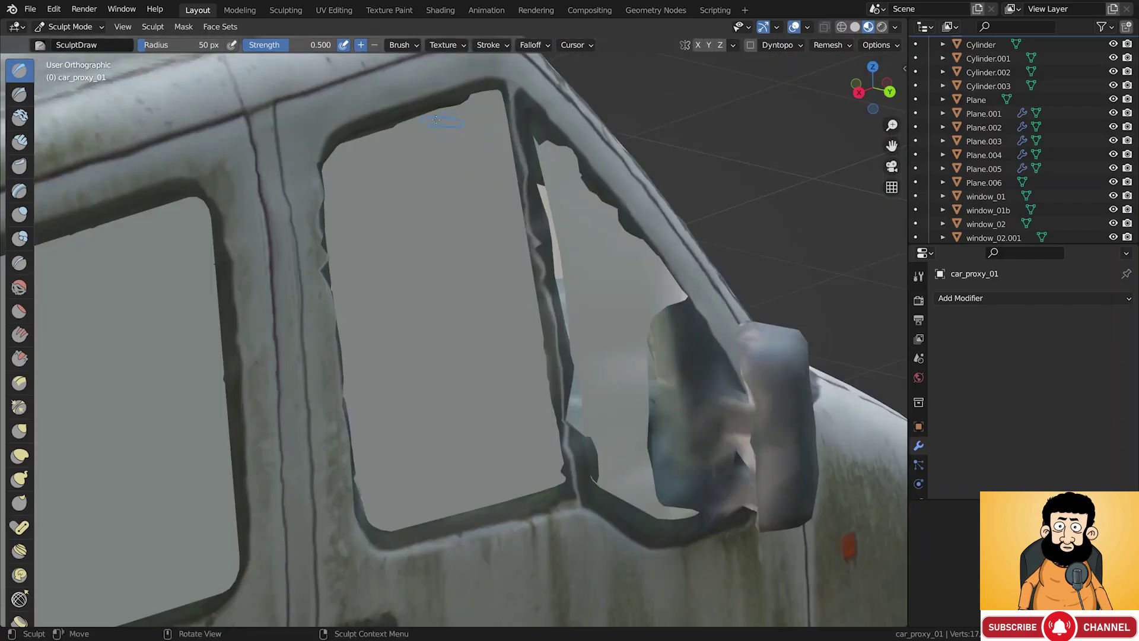
{"action": "left_click", "coordinate": [43, 28]}
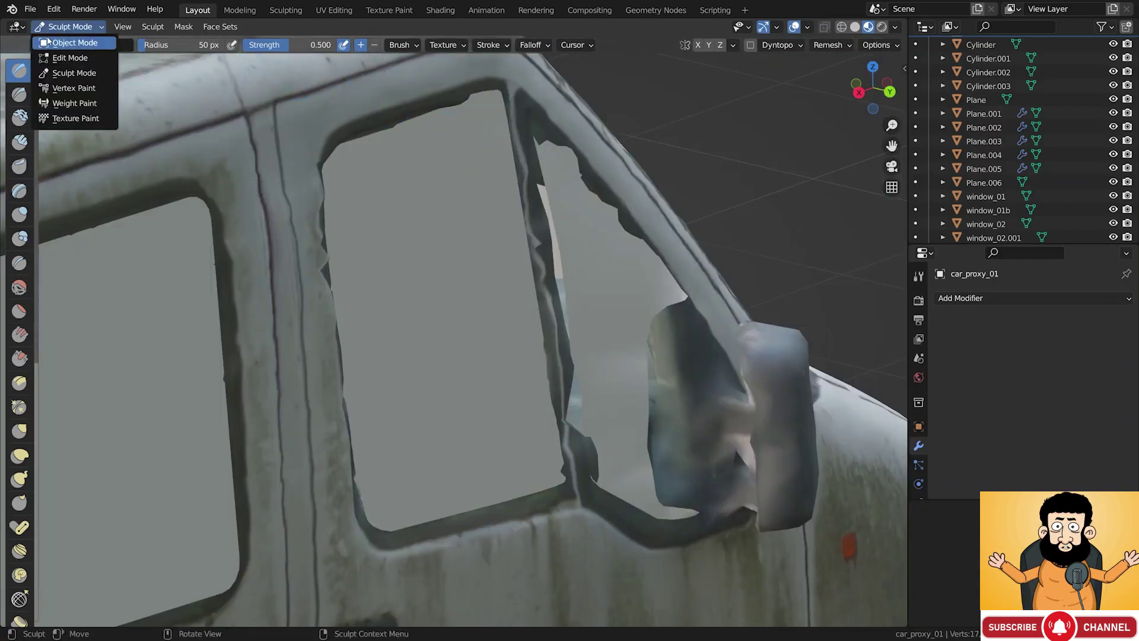
{"action": "left_click", "coordinate": [49, 42]}
Delete the mirrored pane copy in the small quarter window beside the mirror
{"action": "middle_click_drag", "start_coordinate": [415, 367], "coordinate": [564, 393]}
{"action": "left_click", "coordinate": [628, 338]}
{"action": "key", "text": "Delete"}
Add a new plane and delete all of its vertices except one in Edit Mode
{"action": "middle_click_drag", "start_coordinate": [634, 338], "coordinate": [534, 285]}
{"action": "key", "text": "shift+a"}
{"action": "mouse_move", "coordinate": [526, 112]}
{"action": "left_click", "coordinate": [636, 115]}
{"action": "key", "text": "Tab"}
{"action": "key", "text": "ctrl+i"}
{"action": "key", "text": "Delete"}
Turn on snapping and place the remaining vertex at the quarter window's upper corner
{"action": "key", "text": "g"}
{"action": "left_click", "coordinate": [442, 163]}
{"action": "key", "text": "shift+Tab"}
{"action": "scroll", "coordinate": [438, 160], "scroll_direction": "up", "scroll_amount": 3}
{"action": "scroll", "coordinate": [435, 164], "scroll_direction": "down", "scroll_amount": 1}
{"action": "key", "text": "g"}
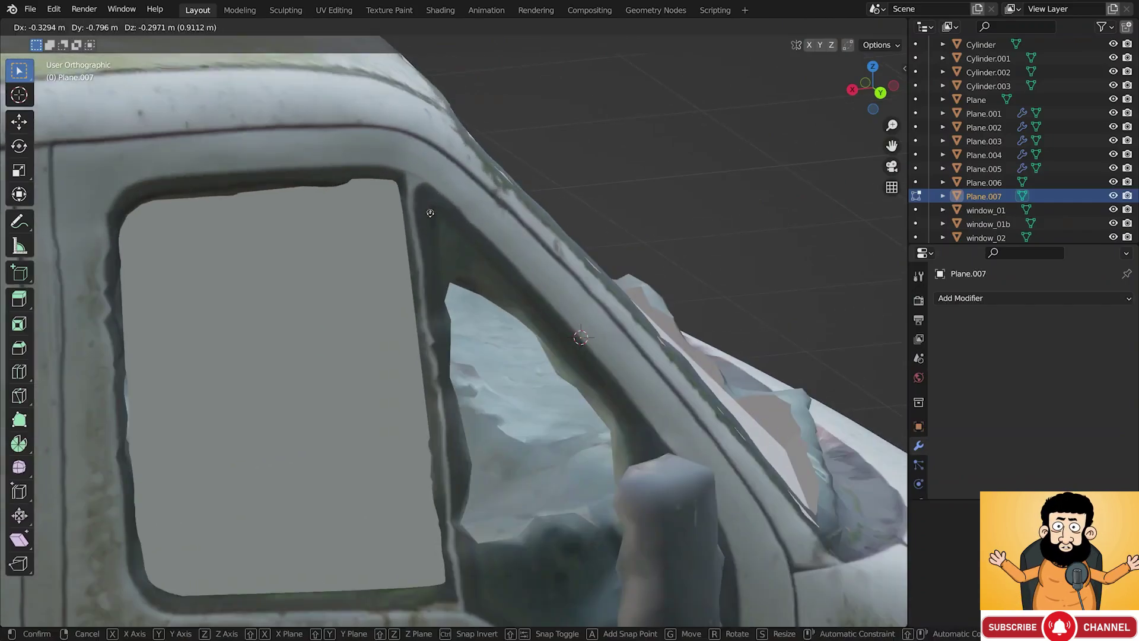
{"action": "left_click", "coordinate": [443, 213]}
Extrude the vertex repeatedly around the quarter window's upper corner and along its sloping edge
{"action": "key", "text": "e"}
{"action": "left_click", "coordinate": [444, 205]}
{"action": "scroll", "coordinate": [442, 200], "scroll_direction": "up", "scroll_amount": 2}
{"action": "scroll", "coordinate": [443, 201], "scroll_direction": "up", "scroll_amount": 1}
{"action": "key", "text": "e"}
{"action": "left_click", "coordinate": [451, 200]}
{"action": "key", "text": "e"}
{"action": "left_click", "coordinate": [467, 216]}
{"action": "key", "text": "e"}
{"action": "left_click", "coordinate": [502, 279]}
{"action": "key", "text": "e"}
{"action": "left_click", "coordinate": [523, 305]}
Continue extruding vertices down the quarter window's front edge behind the mirror and along its lower edge
{"action": "scroll", "coordinate": [528, 314], "scroll_direction": "down", "scroll_amount": 3}
{"action": "middle_click_drag", "start_coordinate": [569, 392], "coordinate": [596, 380]}
{"action": "key", "text": "e"}
{"action": "left_click", "coordinate": [600, 428]}
{"action": "key", "text": "e"}
{"action": "left_click", "coordinate": [599, 501]}
{"action": "key", "text": "e"}
{"action": "left_click", "coordinate": [591, 518]}
{"action": "middle_click_drag", "start_coordinate": [590, 521], "coordinate": [512, 521]}
{"action": "key", "text": "e"}
{"action": "left_click", "coordinate": [579, 522]}
{"action": "key", "text": "e"}
{"action": "left_click", "coordinate": [555, 521]}
{"action": "left_click", "coordinate": [527, 518]}
Extrude the outline around the lower rear corner and up the rear edge, and join its end to the starting vertex
{"action": "key", "text": "e"}
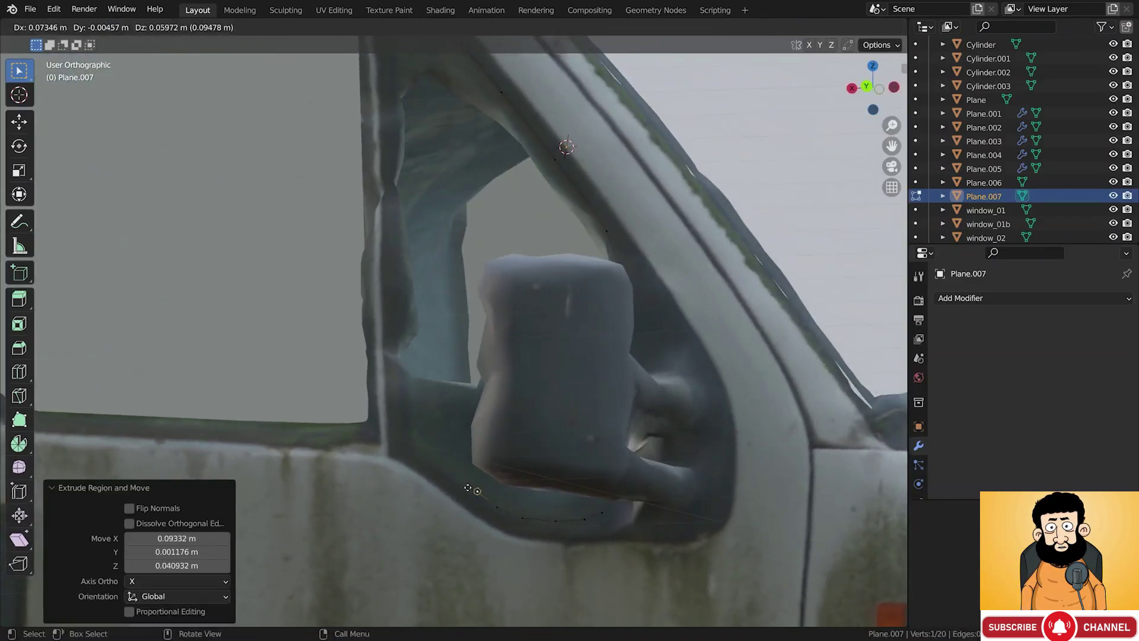
{"action": "left_click", "coordinate": [442, 468]}
{"action": "key", "text": "e"}
{"action": "left_click", "coordinate": [414, 444]}
{"action": "key", "text": "e"}
{"action": "left_click", "coordinate": [411, 402]}
{"action": "middle_click_drag", "start_coordinate": [406, 103], "coordinate": [409, 254], "text": "shift"}
{"action": "key", "text": "e"}
{"action": "left_click", "coordinate": [394, 155]}
{"action": "left_click", "coordinate": [392, 138], "text": "shift"}
{"action": "key", "text": "f"}
Select the whole quarter window outline and fill it with a face
{"action": "left_click_drag", "start_coordinate": [394, 135], "coordinate": [409, 177], "text": "alt"}
{"action": "scroll", "coordinate": [402, 157], "scroll_direction": "down", "scroll_amount": 1}
{"action": "left_click_drag", "start_coordinate": [410, 177], "coordinate": [417, 264], "text": "alt+shift"}
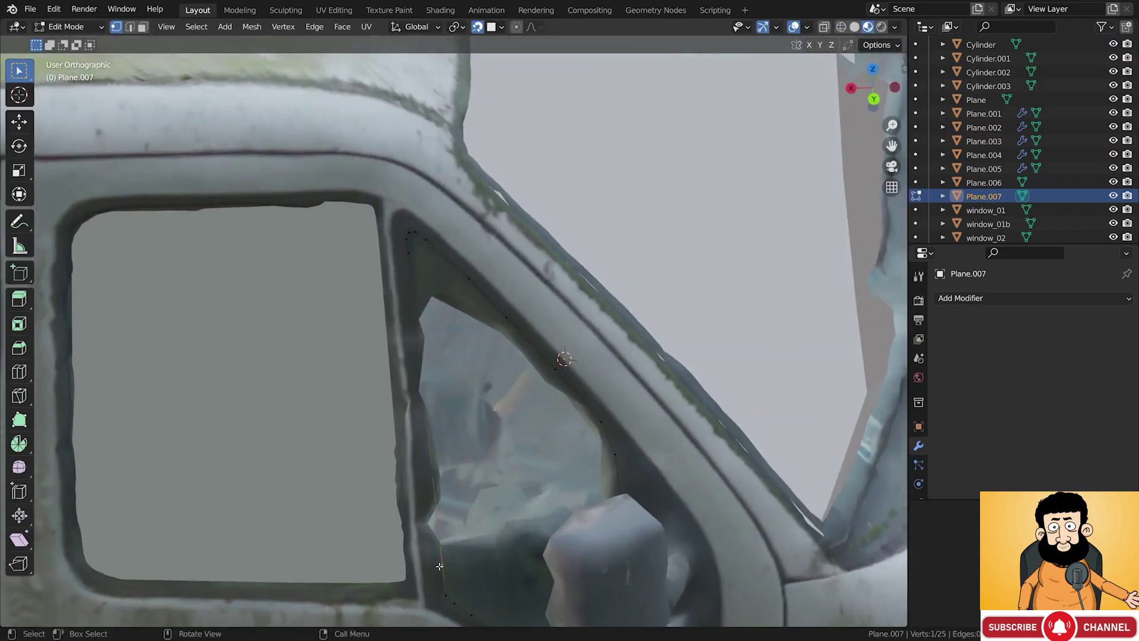
{"action": "key", "text": "a"}
{"action": "middle_click_drag", "start_coordinate": [439, 552], "coordinate": [698, 257]}
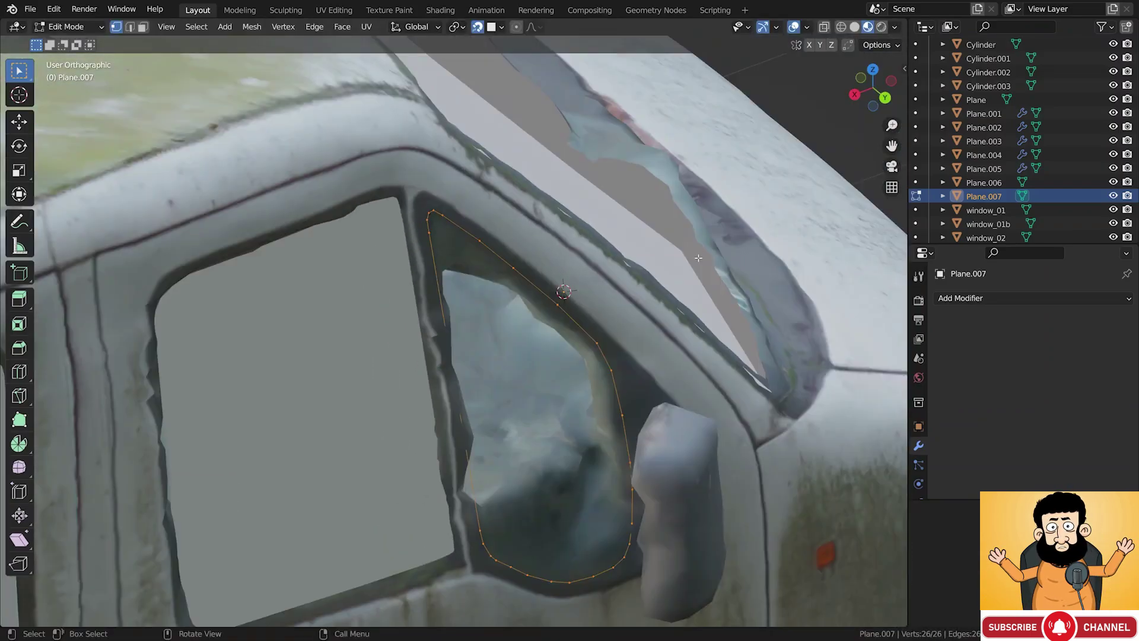
{"action": "key", "text": "f"}
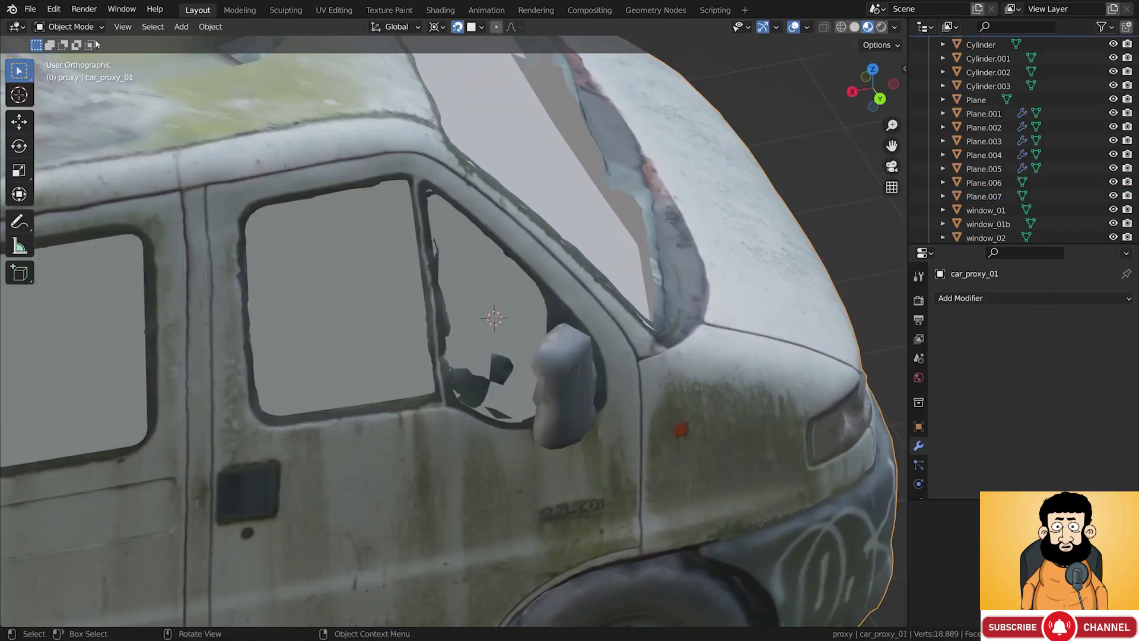
Sculpt car_proxy_01's quarter window surface inward with SculptDraw to expose the new pane, and return to Object Mode
{"action": "left_click", "coordinate": [69, 26]}
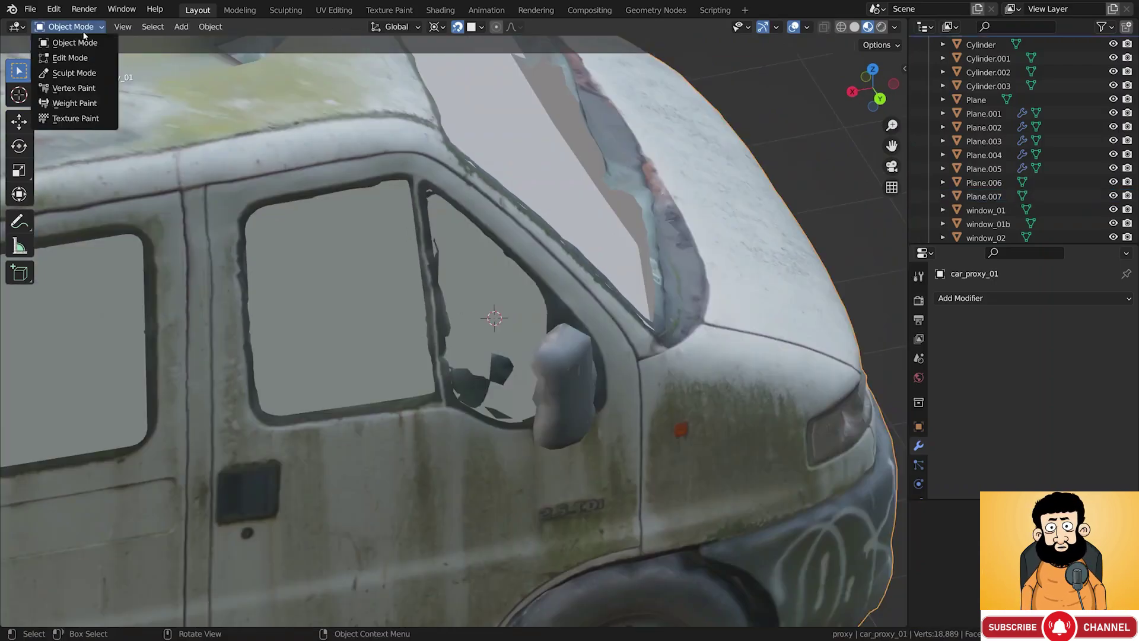
{"action": "left_click", "coordinate": [73, 74]}
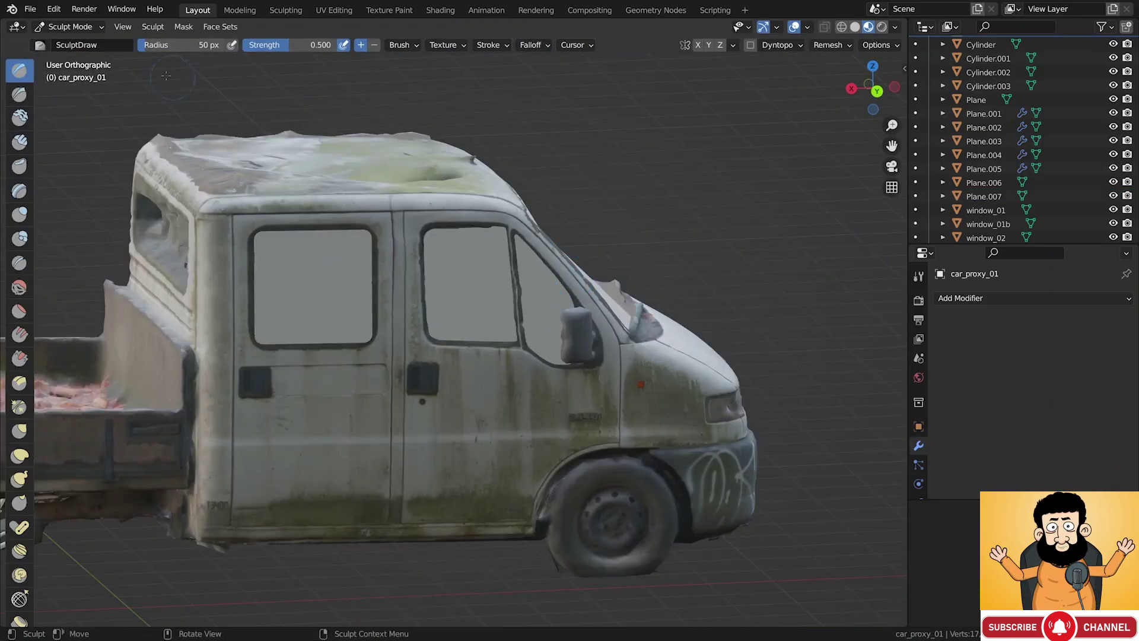
{"action": "left_click", "coordinate": [70, 26]}
{"action": "left_click", "coordinate": [69, 43]}
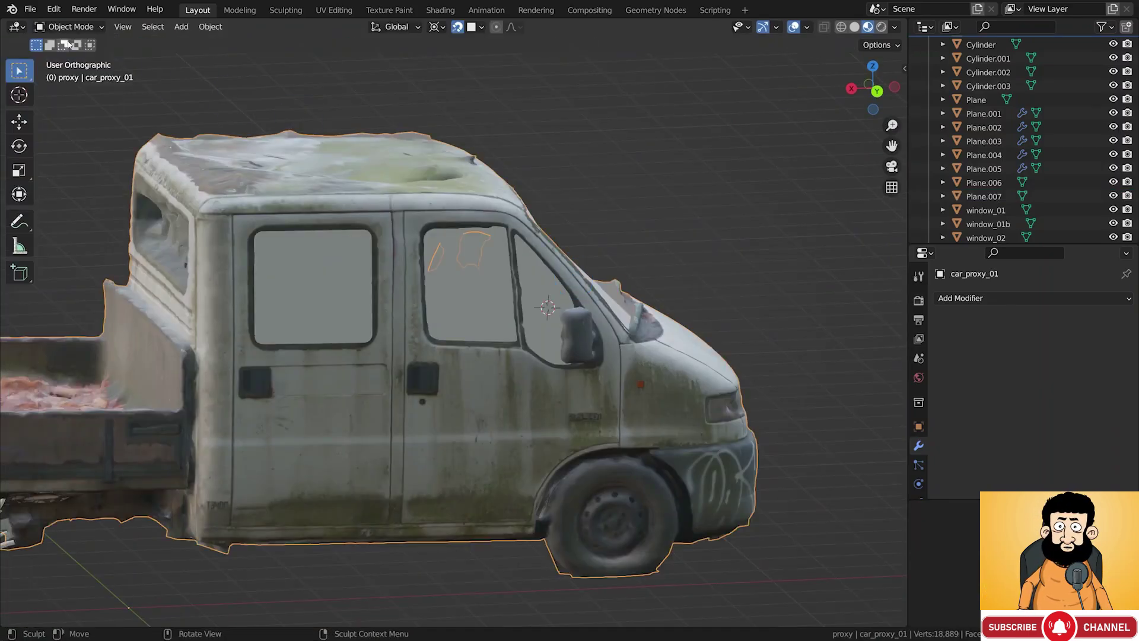
Inspect car_proxy_01's mesh in Edit Mode along the pillar between the front door window and the quarter window
{"action": "middle_click_drag", "start_coordinate": [439, 262], "coordinate": [454, 274]}
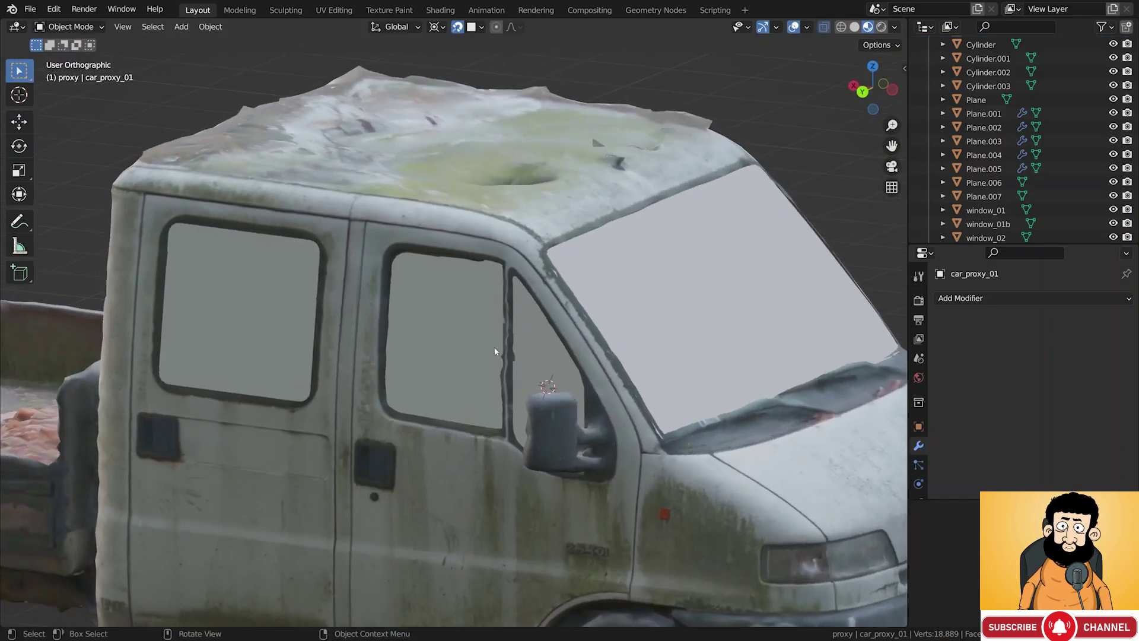
{"action": "scroll", "coordinate": [504, 347], "scroll_direction": "up", "scroll_amount": 6}
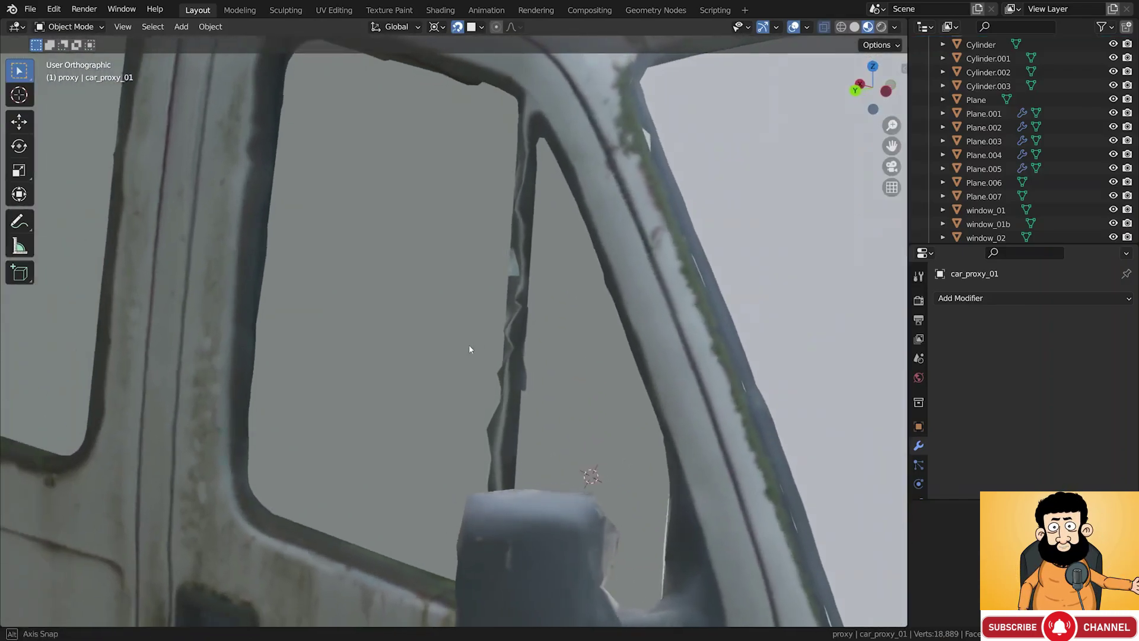
{"action": "key", "text": "Tab"}
{"action": "key", "text": "alt+z"}
{"action": "middle_click_drag", "start_coordinate": [527, 267], "coordinate": [560, 289]}
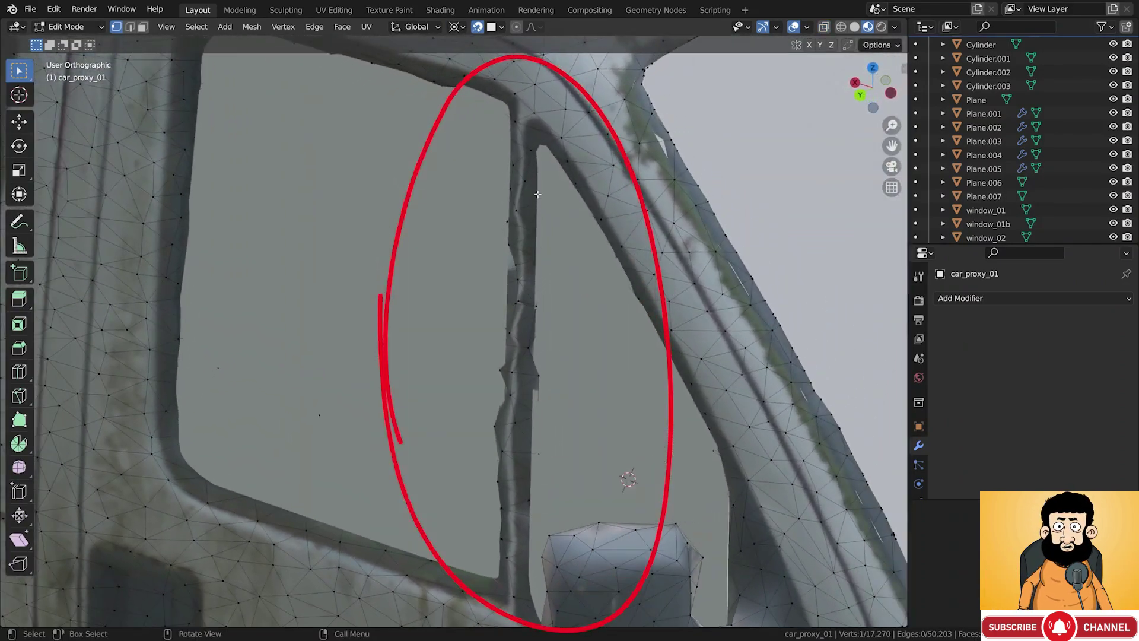
Add a 2 m plane at the window pillar's upper end, rotate it -72.1° about X and scale it down to the pillar's width
{"action": "key", "text": "shift+a"}
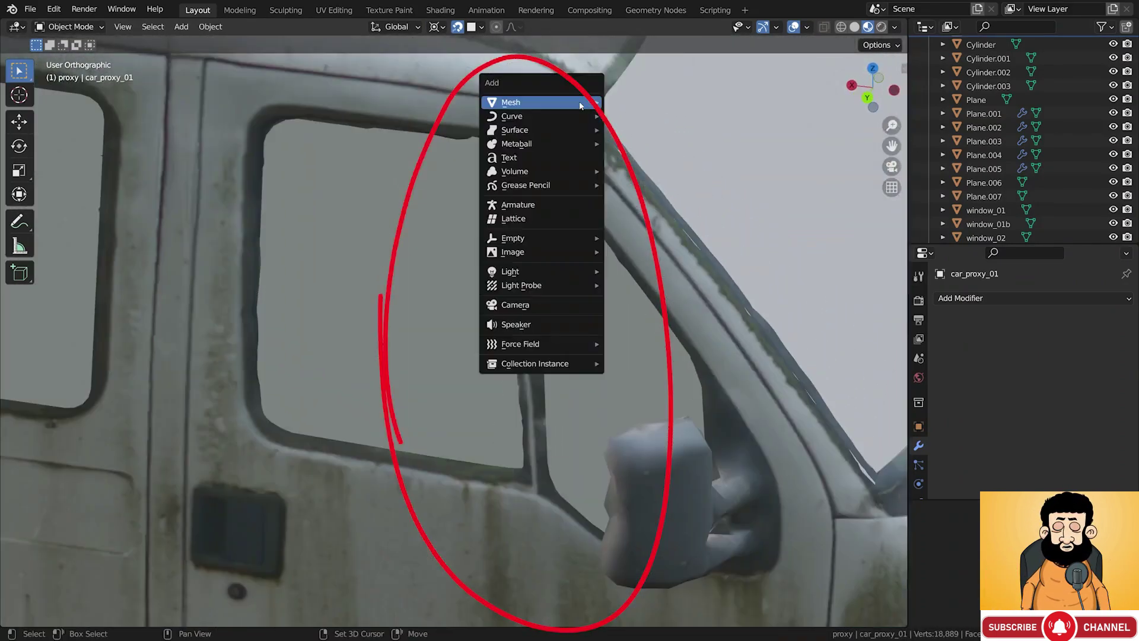
{"action": "mouse_move", "coordinate": [522, 102]}
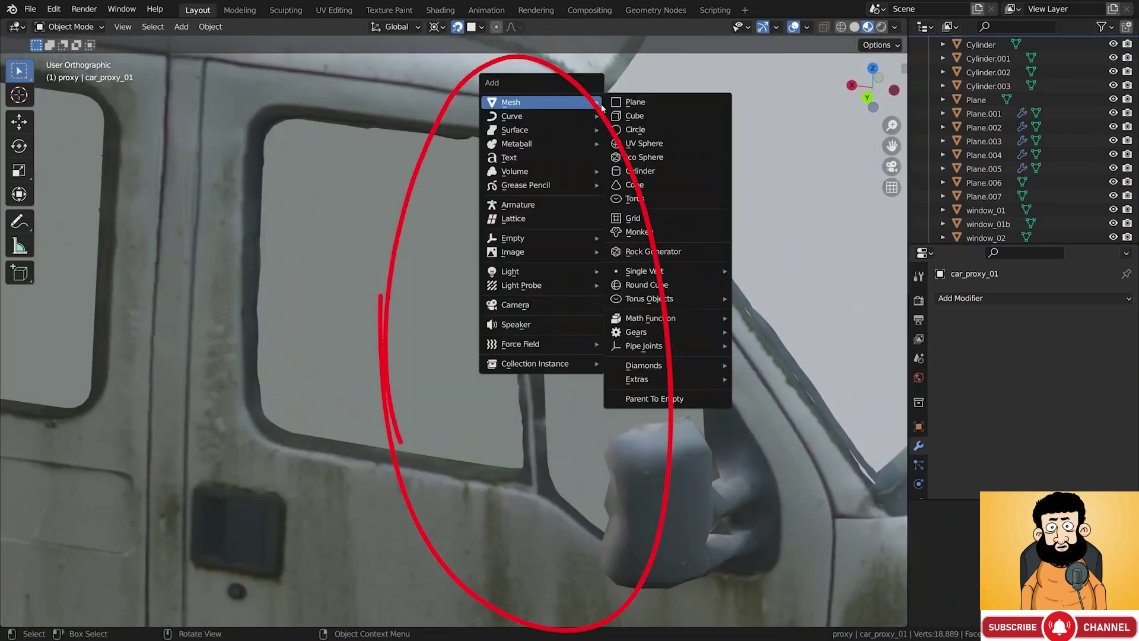
{"action": "left_click", "coordinate": [630, 105]}
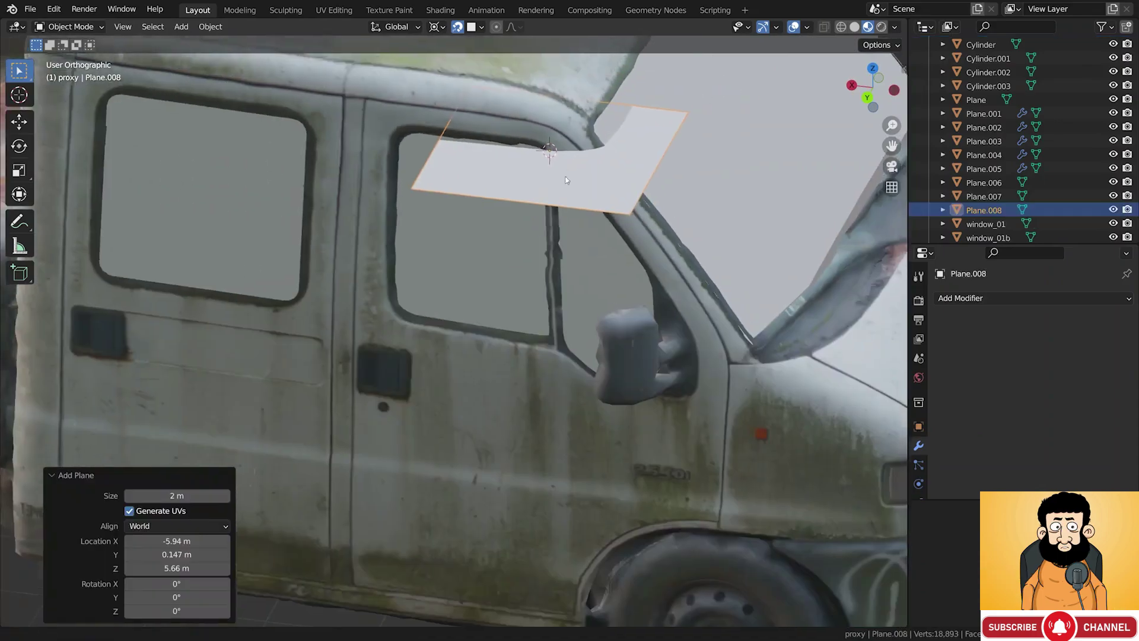
{"action": "middle_click_drag", "start_coordinate": [534, 154], "coordinate": [531, 178]}
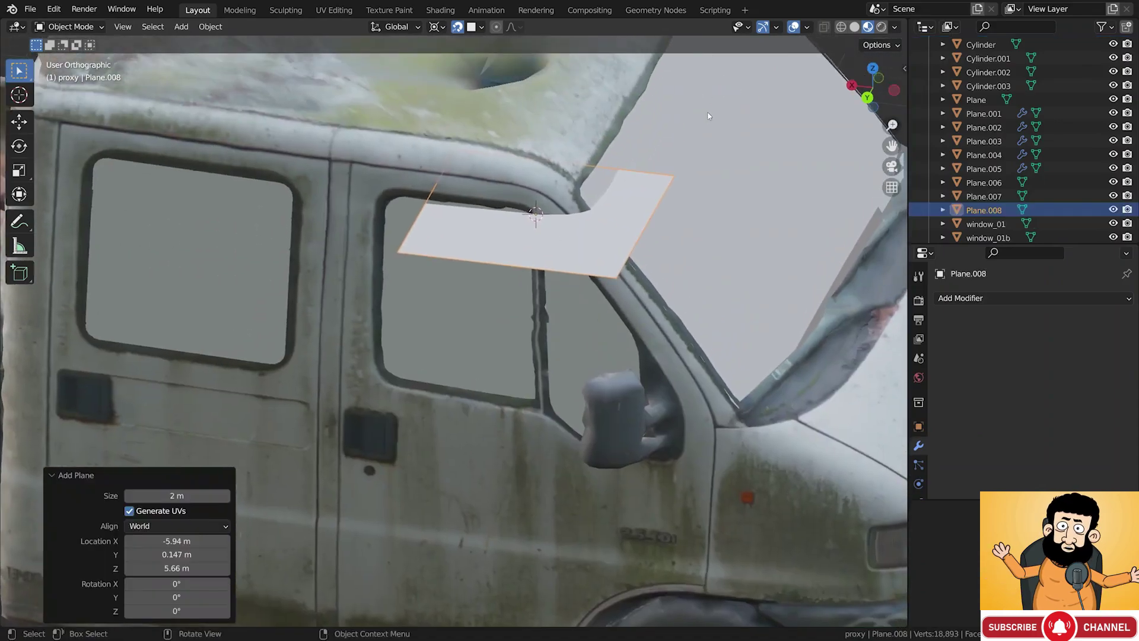
{"action": "key", "text": "r"}
{"action": "key", "text": "x"}
{"action": "left_click", "coordinate": [608, 162]}
{"action": "key", "text": "s"}
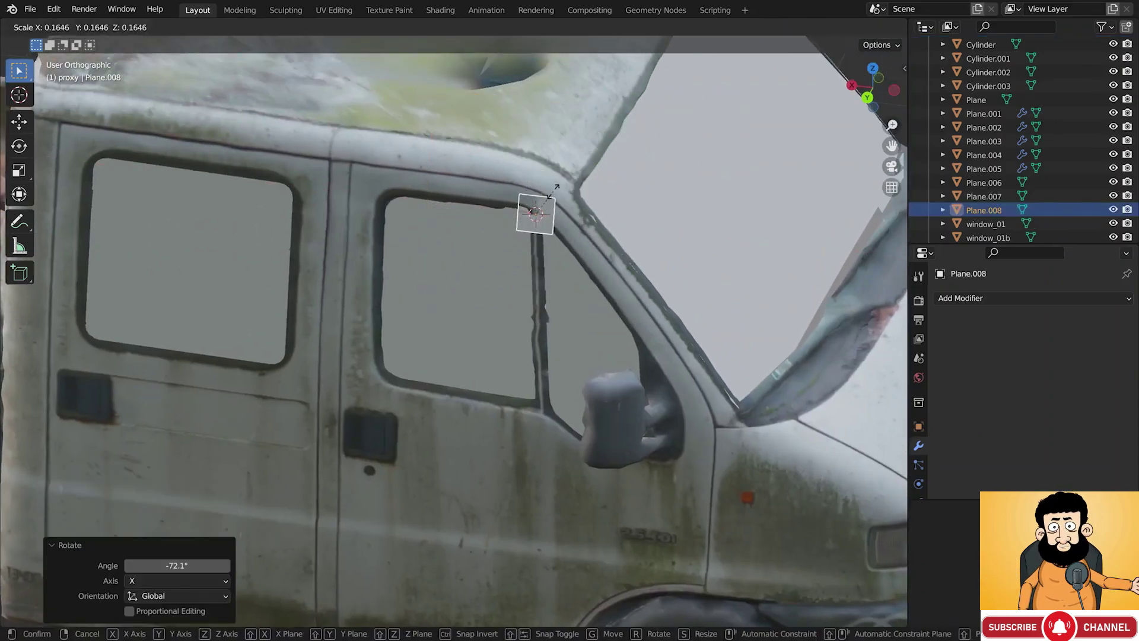
{"action": "left_click", "coordinate": [538, 208]}
Delete all but one of the small plane's vertices and place the remaining one at the pillar's upper rear corner
{"action": "scroll", "coordinate": [539, 208], "scroll_direction": "up", "scroll_amount": 6}
{"action": "key", "text": "Tab"}
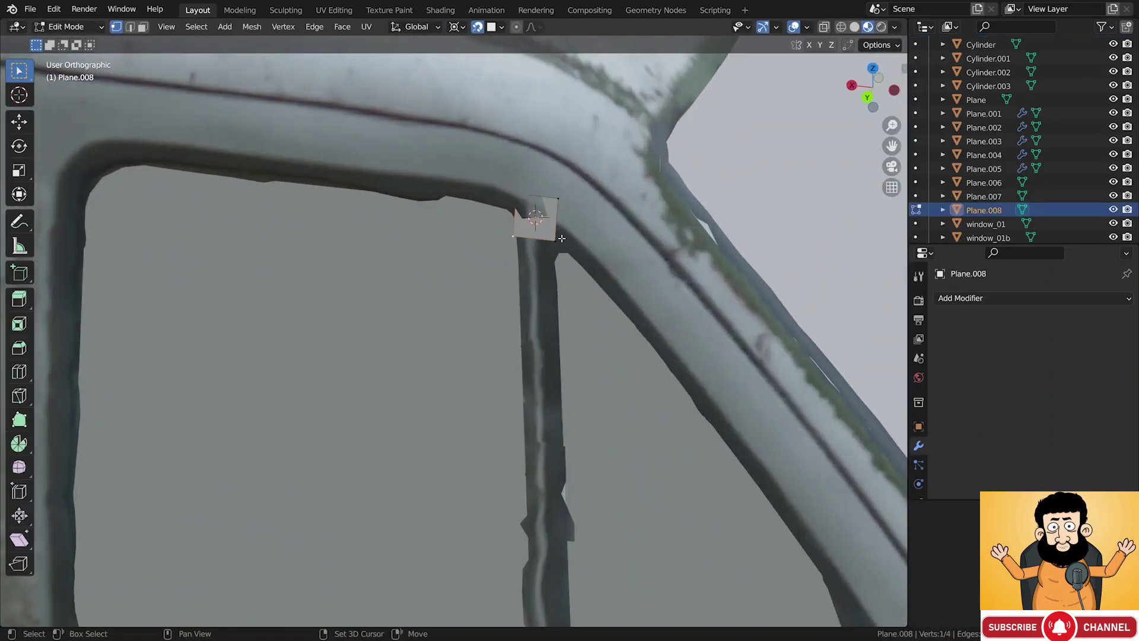
{"action": "key", "text": "x"}
{"action": "left_click", "coordinate": [618, 193]}
{"action": "left_click_drag", "start_coordinate": [505, 187], "coordinate": [538, 205]}
{"action": "key", "text": "g"}
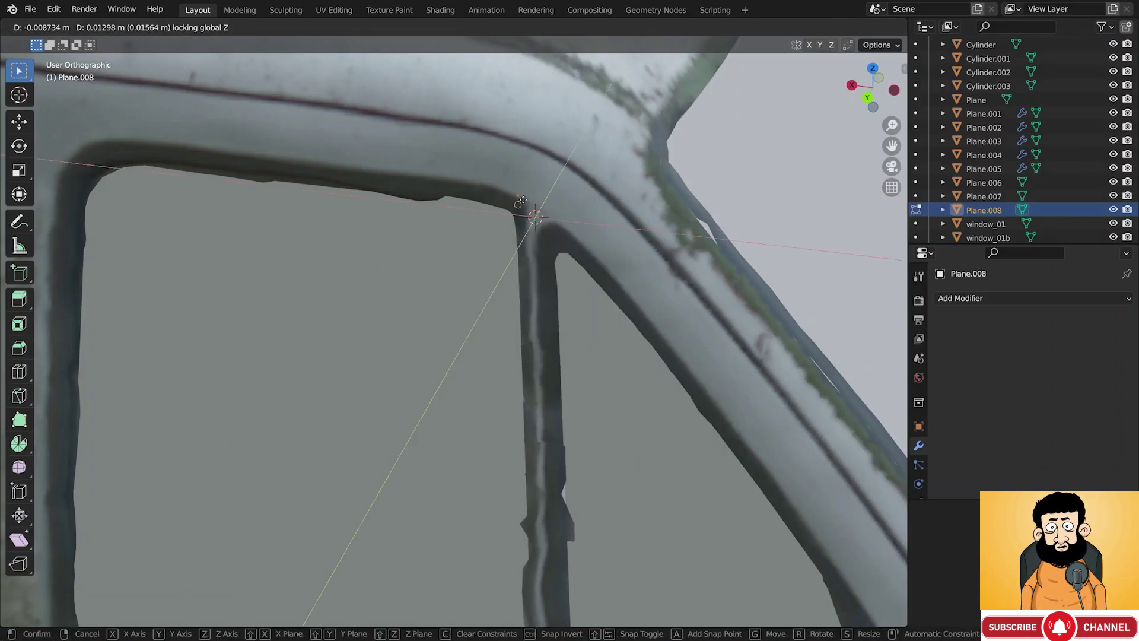
{"action": "left_click", "coordinate": [523, 200]}
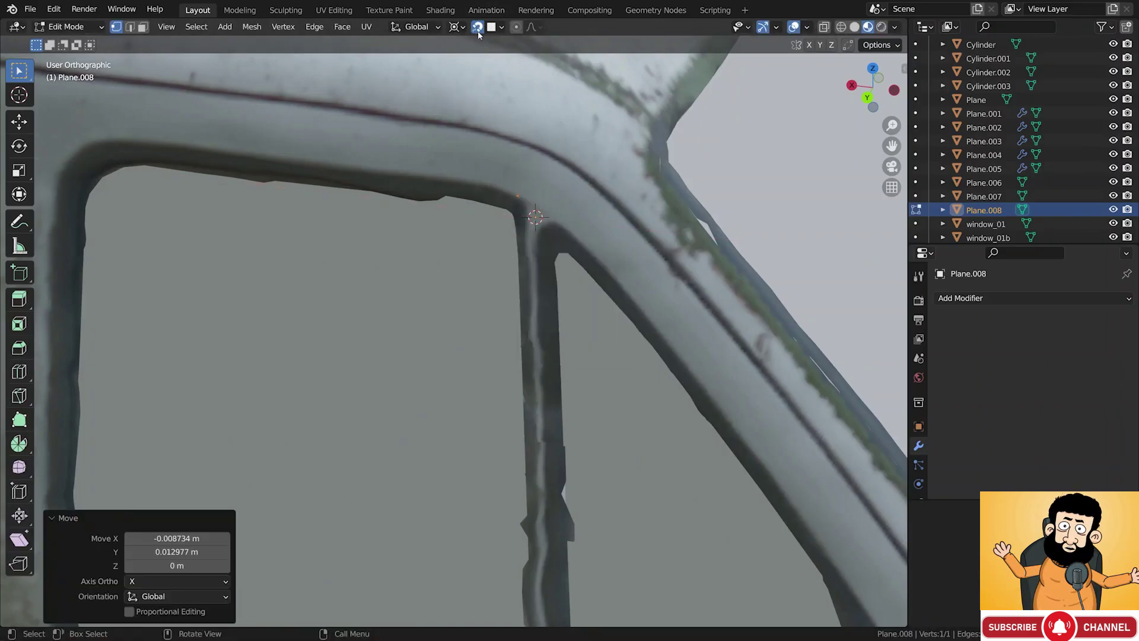
Extrude the vertex twice to set a middle point and a front corner across the pillar's upper end
{"action": "key", "text": "e"}
{"action": "left_click", "coordinate": [528, 204]}
{"action": "key", "text": "g"}
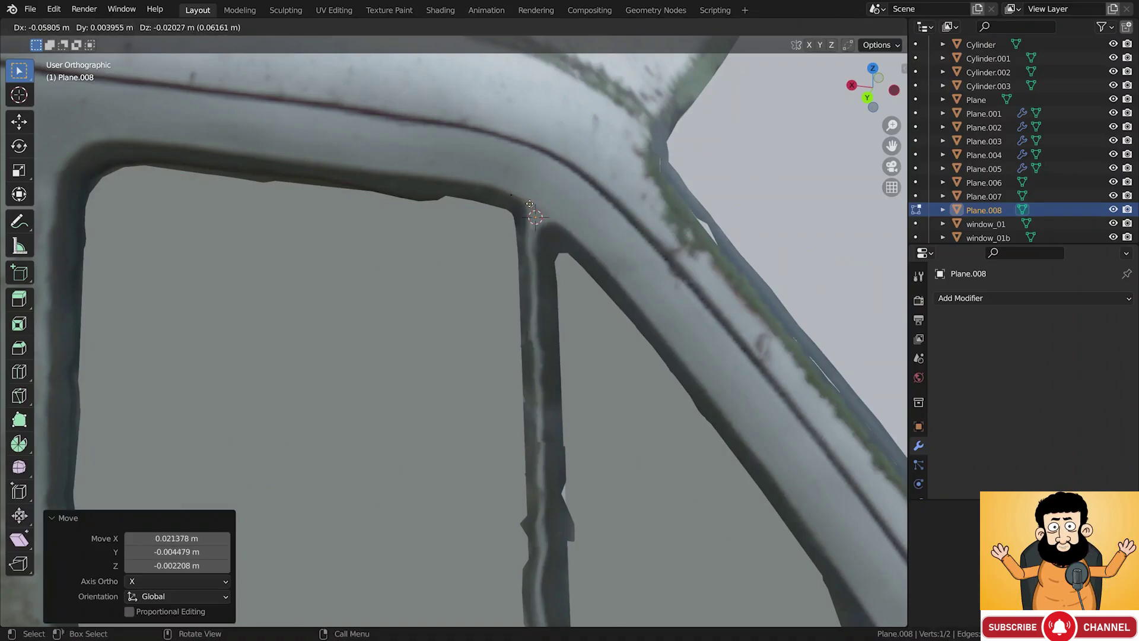
{"action": "left_click", "coordinate": [530, 204]}
{"action": "key", "text": "e"}
{"action": "left_click", "coordinate": [534, 213]}
{"action": "scroll", "coordinate": [568, 216], "scroll_direction": "down", "scroll_amount": 2}
{"action": "middle_click_drag", "start_coordinate": [567, 216], "coordinate": [570, 225]}
Extrude the vertex chain down the pillar's length and lay out its lower end with further points
{"action": "key", "text": "e"}
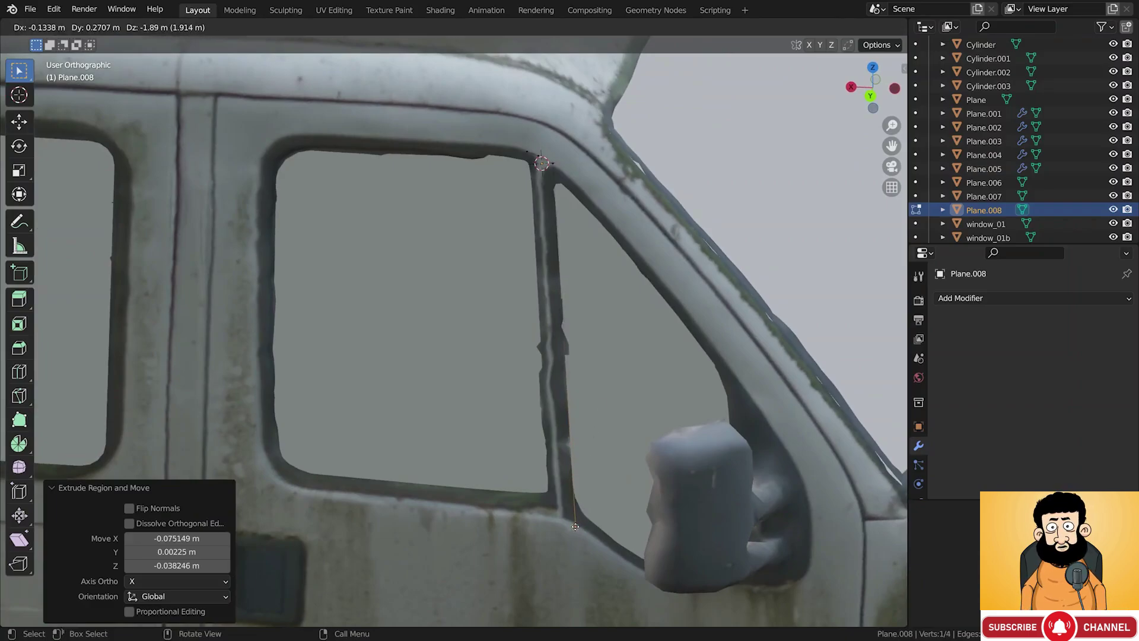
{"action": "left_click", "coordinate": [575, 526]}
{"action": "key", "text": "e"}
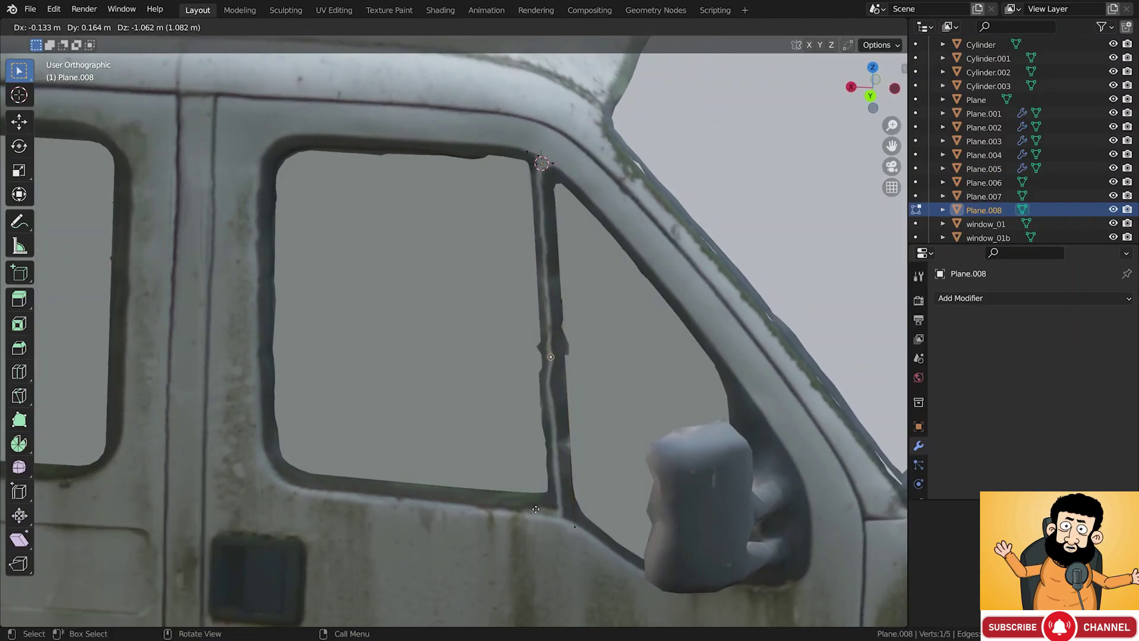
{"action": "left_click", "coordinate": [550, 522]}
{"action": "key", "text": "e"}
{"action": "left_click", "coordinate": [571, 528]}
Select all six pillar vertices and fill the narrow outline with a face
{"action": "key", "text": "a"}
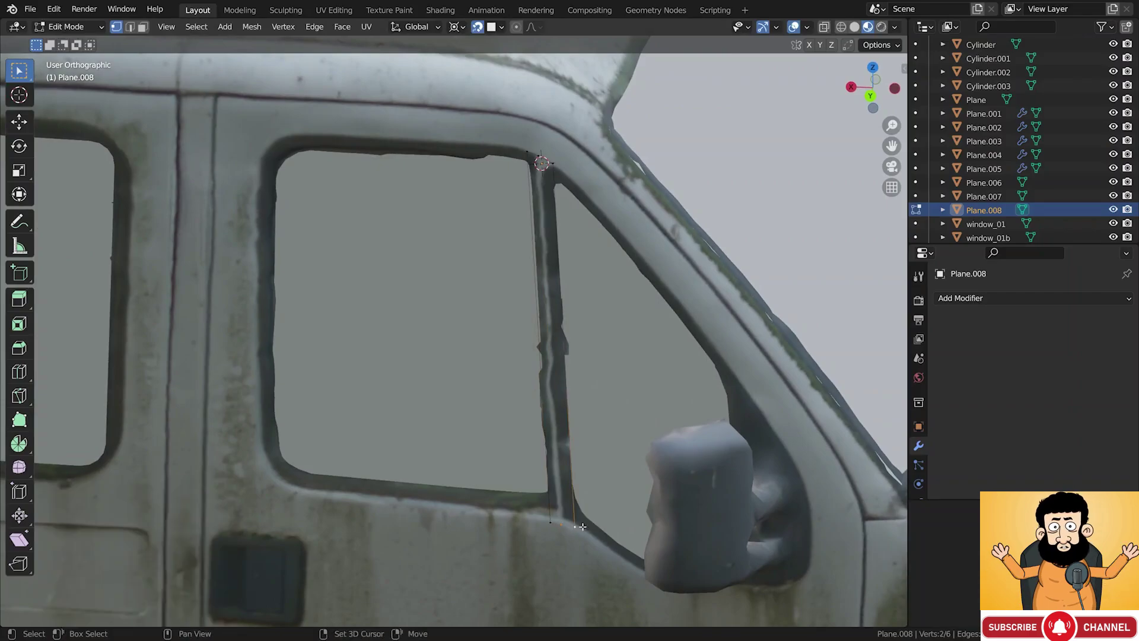
{"action": "middle_click_drag", "start_coordinate": [573, 527], "coordinate": [592, 462]}
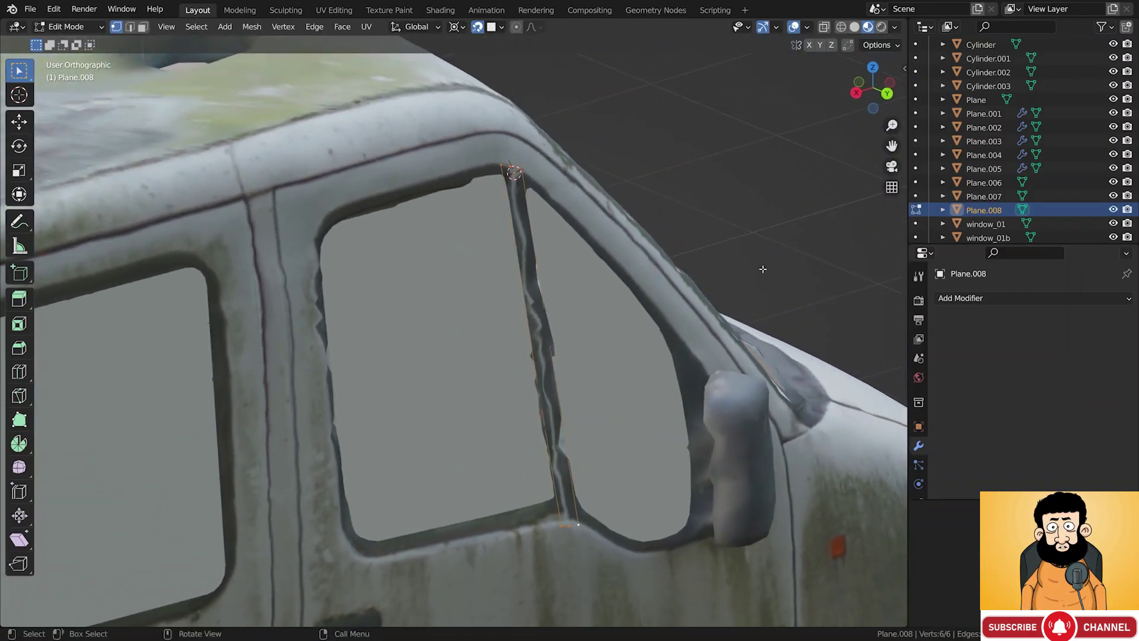
{"action": "key", "text": "f"}
{"action": "middle_click_drag", "start_coordinate": [605, 386], "coordinate": [573, 377]}
{"action": "key", "text": "ctrl+z"}
{"action": "key", "text": "ctrl+z"}
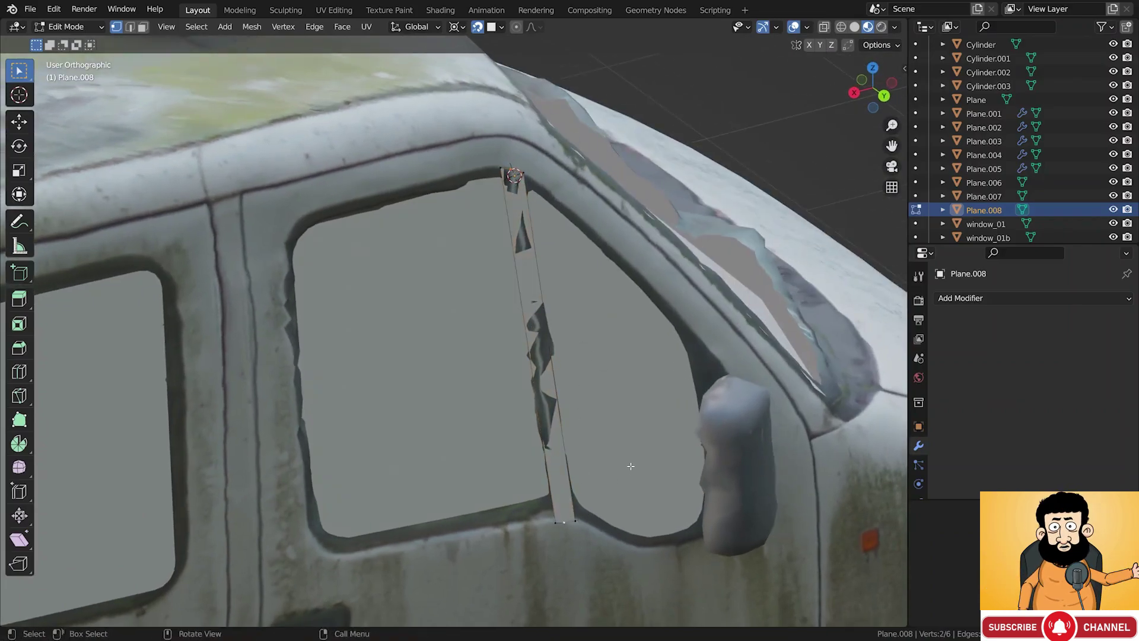
Connect the upper and lower middle vertices with an edge splitting the strip lengthwise, and return to Object Mode
{"action": "key", "text": "k"}
{"action": "key", "text": "Escape"}
{"action": "key", "text": "j"}
{"action": "middle_click_drag", "start_coordinate": [631, 466], "coordinate": [644, 476]}
{"action": "key", "text": "2"}
{"action": "left_click", "coordinate": [537, 356]}
{"action": "middle_click_drag", "start_coordinate": [537, 356], "coordinate": [544, 380]}
{"action": "scroll", "coordinate": [544, 380], "scroll_direction": "up", "scroll_amount": 2}
{"action": "key", "text": "Tab"}
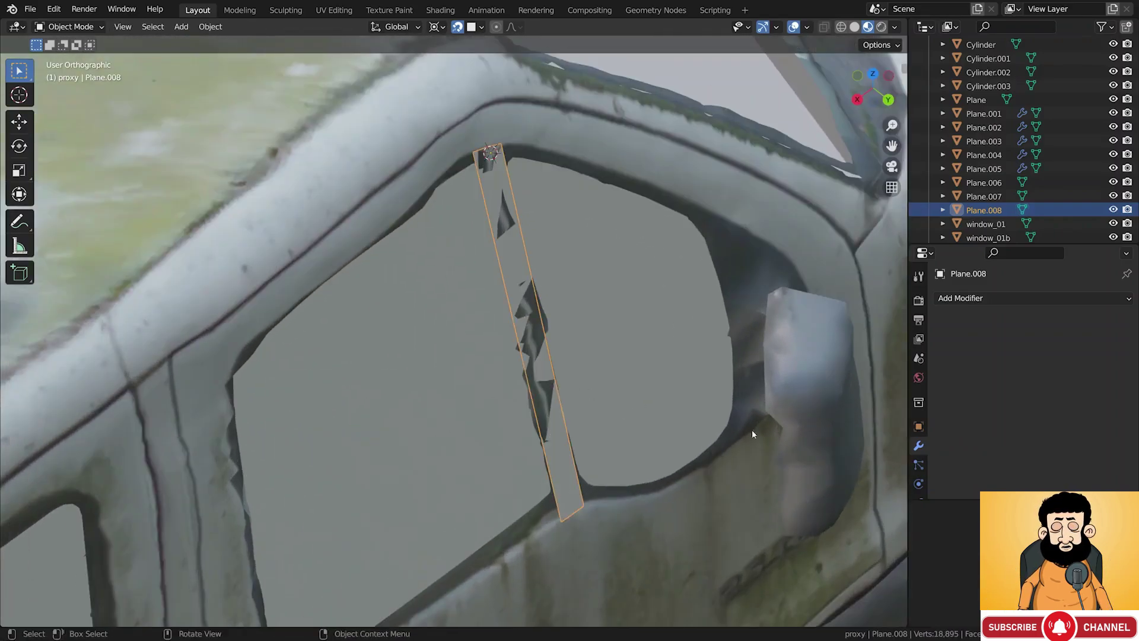
Give Plane.008 a new material with a red base color of H 0.989, S 0.810, V 0.800
{"action": "scroll", "coordinate": [918, 427], "scroll_direction": "down", "scroll_amount": 4}
{"action": "left_click", "coordinate": [919, 470]}
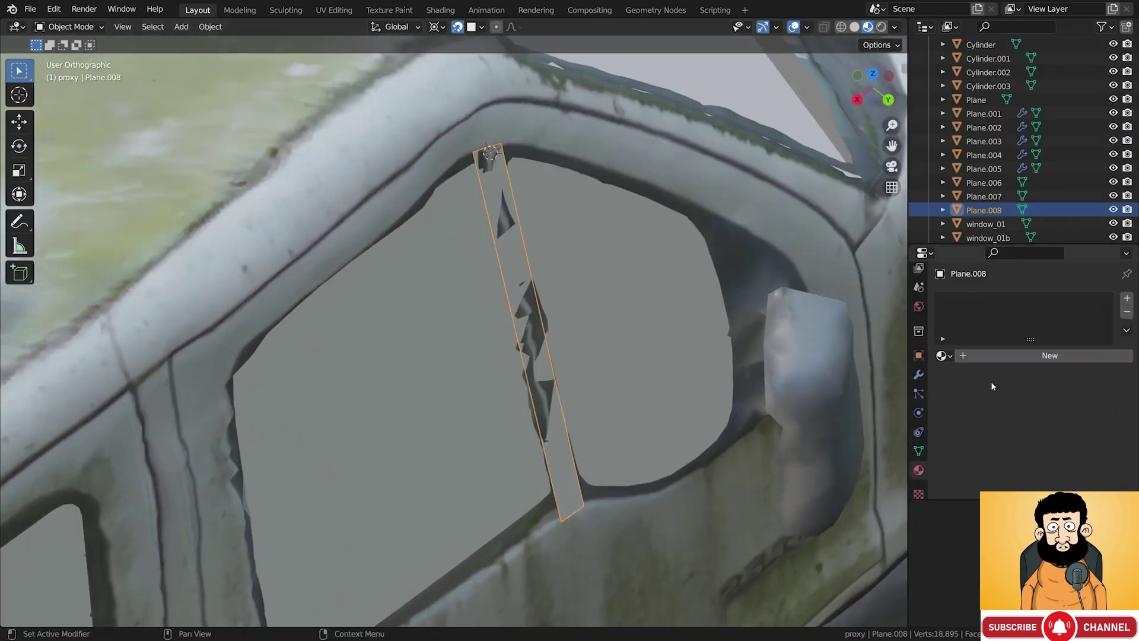
{"action": "left_click", "coordinate": [1010, 357]}
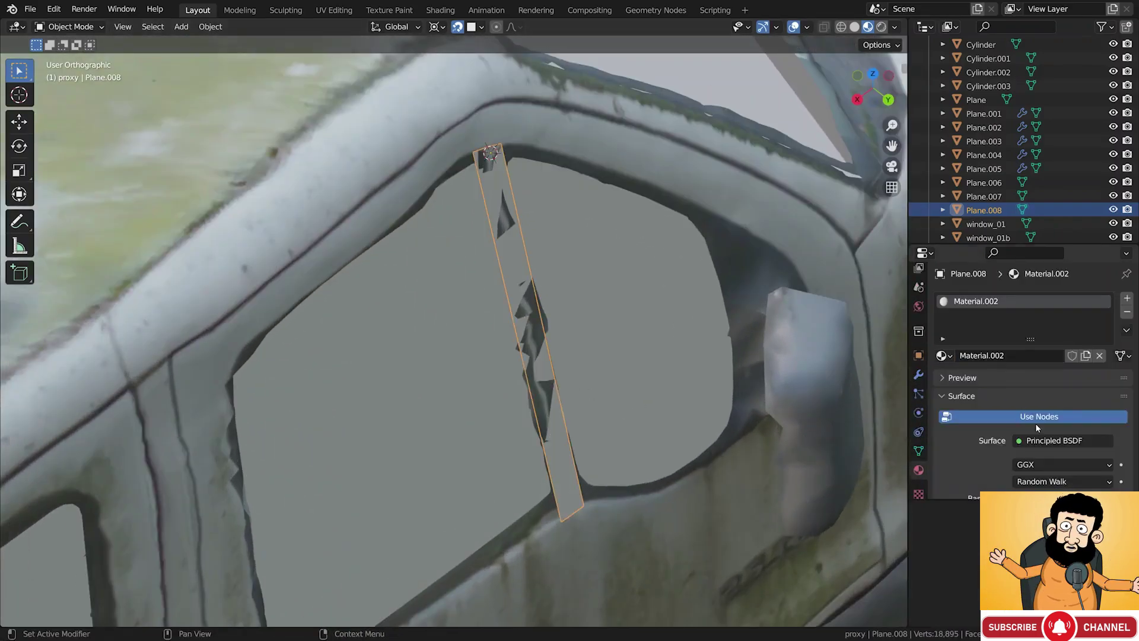
{"action": "scroll", "coordinate": [1037, 421], "scroll_direction": "down", "scroll_amount": 3}
{"action": "scroll", "coordinate": [1039, 420], "scroll_direction": "down", "scroll_amount": 1}
{"action": "left_click", "coordinate": [1045, 411]}
{"action": "left_click_drag", "start_coordinate": [1042, 279], "coordinate": [1046, 289]}
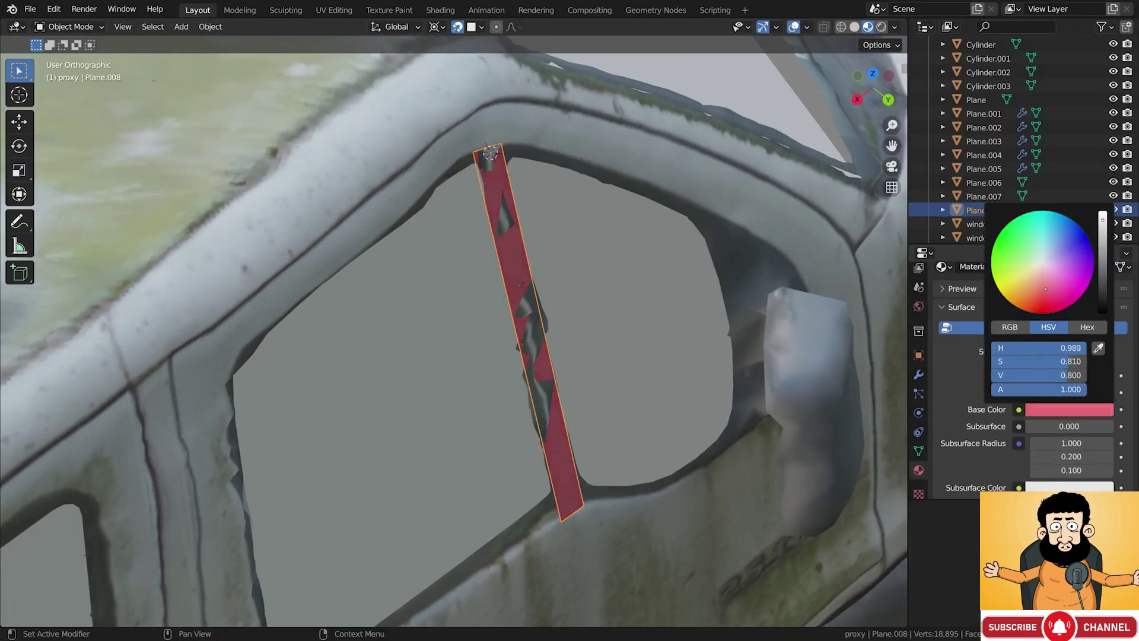
Turn snapping off and move the strip's lengthwise middle edge outward within the XY plane in Edit Mode
{"action": "middle_click_drag", "start_coordinate": [758, 329], "coordinate": [563, 358]}
{"action": "scroll", "coordinate": [563, 358], "scroll_direction": "up", "scroll_amount": 3}
{"action": "key", "text": "Tab"}
{"action": "key", "text": "g"}
{"action": "key", "text": "shift+z"}
{"action": "right_click", "coordinate": [567, 352]}
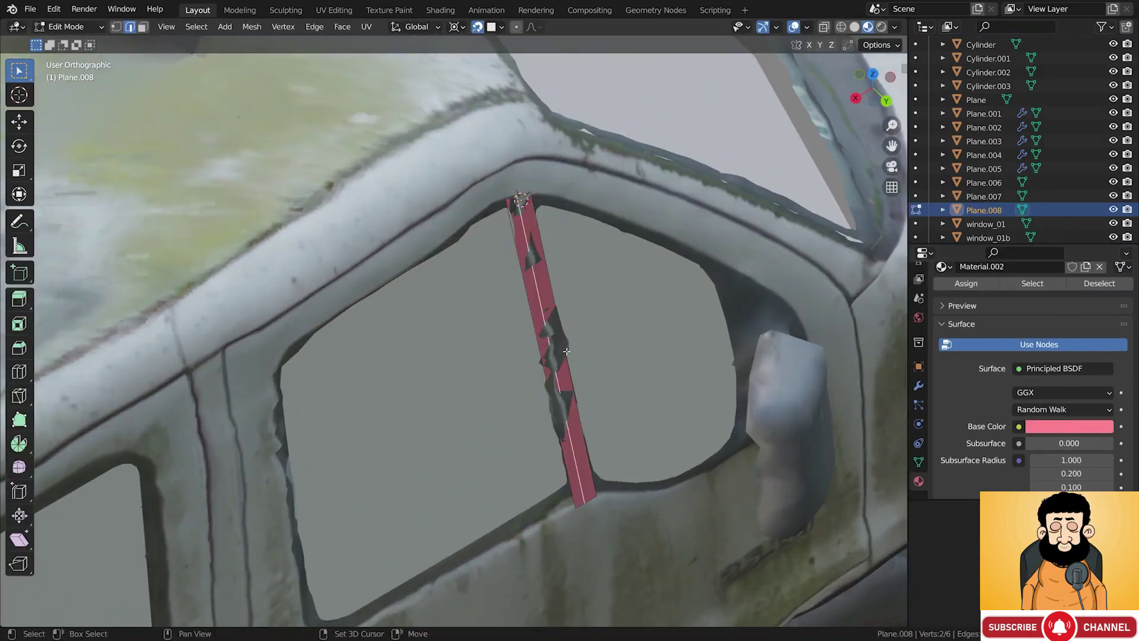
{"action": "left_click", "coordinate": [480, 29]}
{"action": "key", "text": "g"}
{"action": "key", "text": "shift+z"}
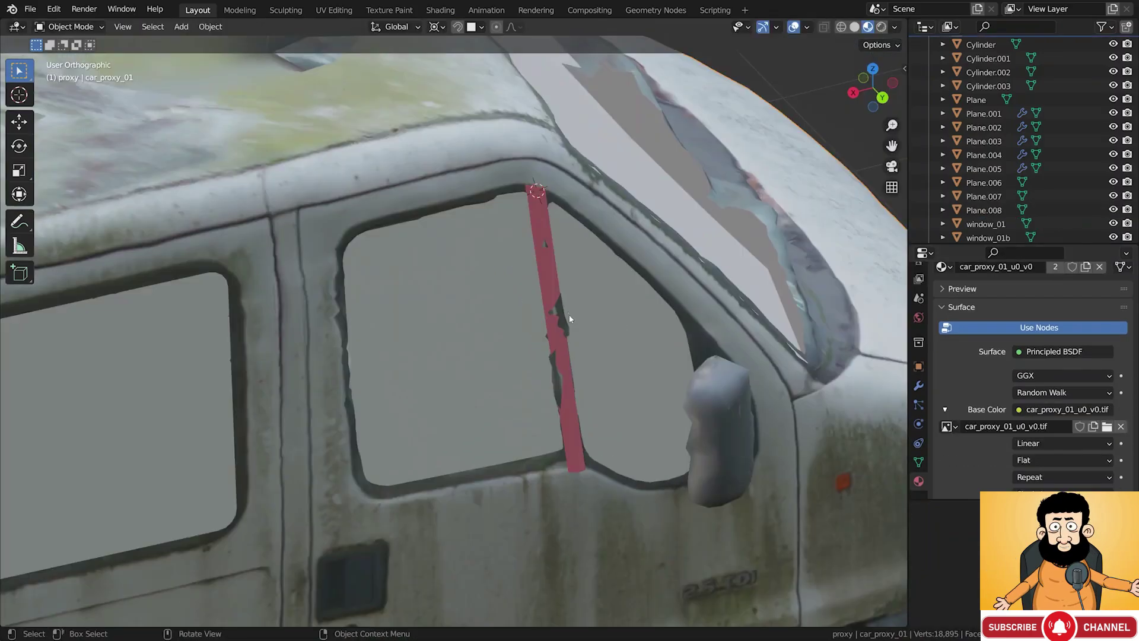
Sculpt car_proxy_01's ragged pillar surface inward behind the red strip with SculptDraw, and return to Object Mode
{"action": "key", "text": "g"}
{"action": "right_click", "coordinate": [540, 266]}
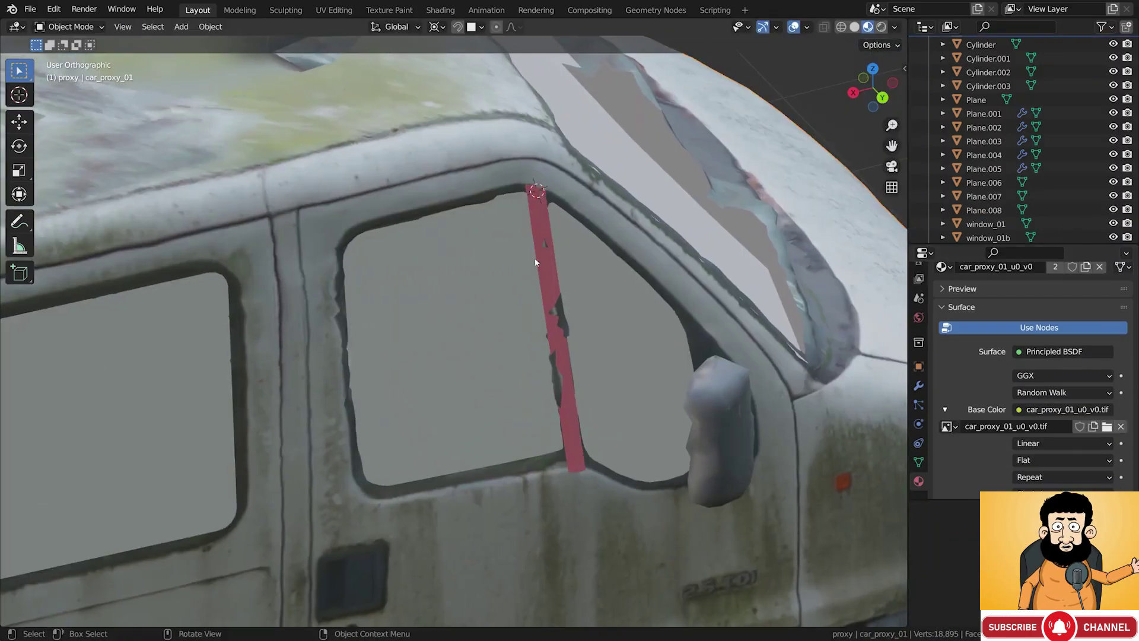
{"action": "left_click", "coordinate": [70, 26]}
{"action": "left_click", "coordinate": [66, 74]}
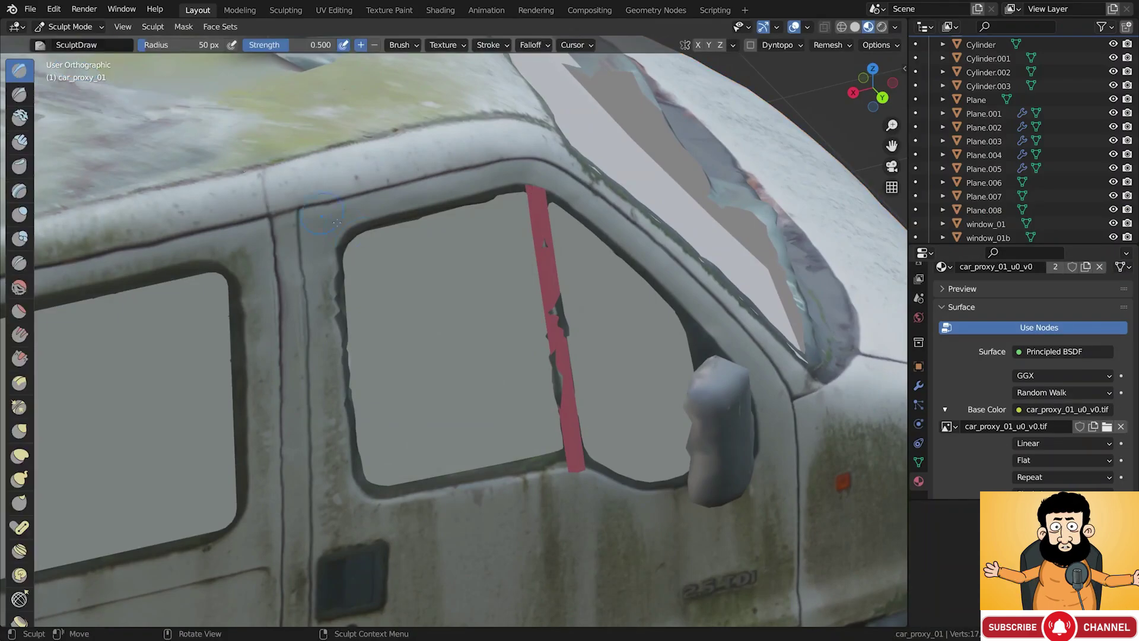
{"action": "left_click_drag", "start_coordinate": [566, 332], "coordinate": [565, 328]}
{"action": "left_click_drag", "start_coordinate": [562, 404], "coordinate": [593, 388]}
{"action": "left_click", "coordinate": [70, 26]}
{"action": "left_click", "coordinate": [71, 40]}
Move the red strip into line with the window pillar and extrude all of its faces by about 0.025 m
{"action": "left_click", "coordinate": [537, 204]}
{"action": "key", "text": "g"}
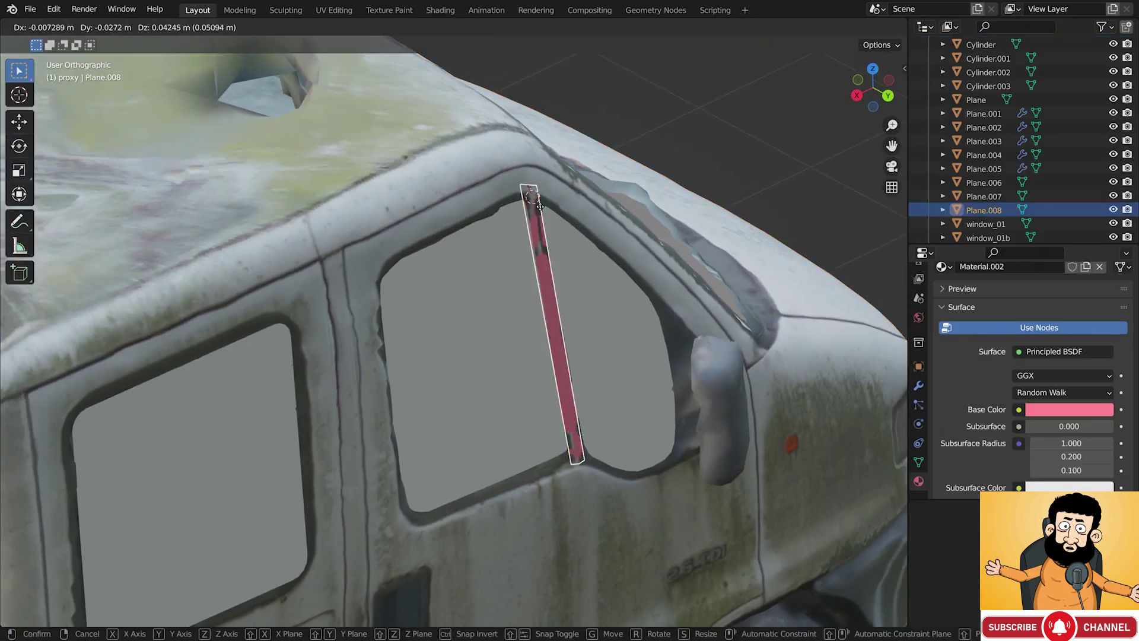
{"action": "left_click", "coordinate": [540, 211]}
{"action": "key", "text": "Tab"}
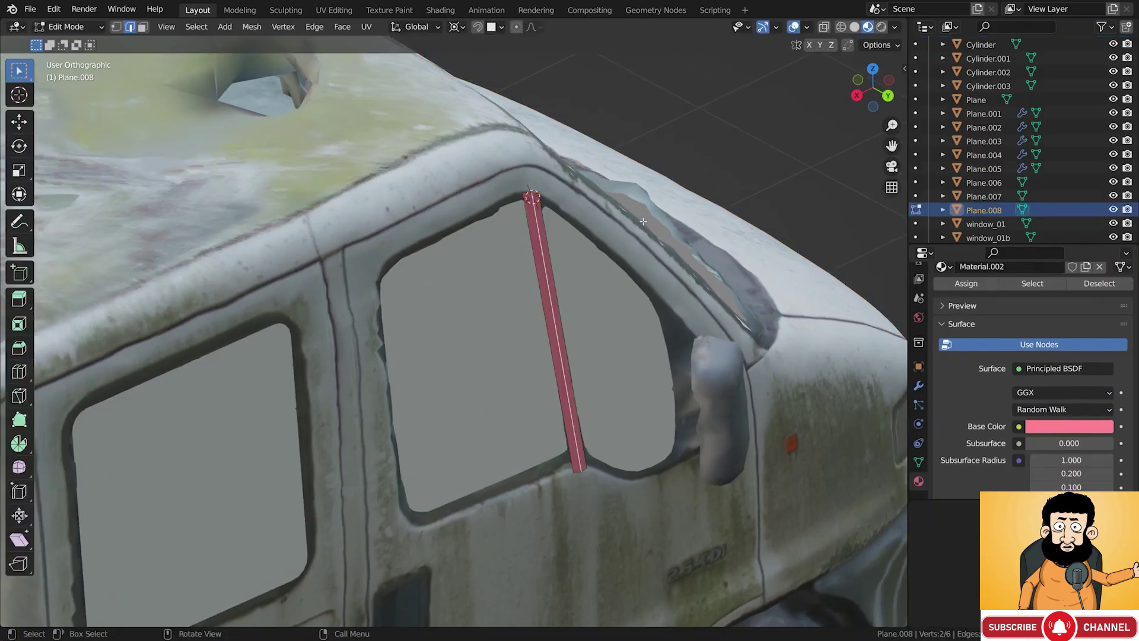
{"action": "key", "text": "a"}
{"action": "middle_click_drag", "start_coordinate": [662, 237], "coordinate": [697, 256]}
{"action": "key", "text": "e"}
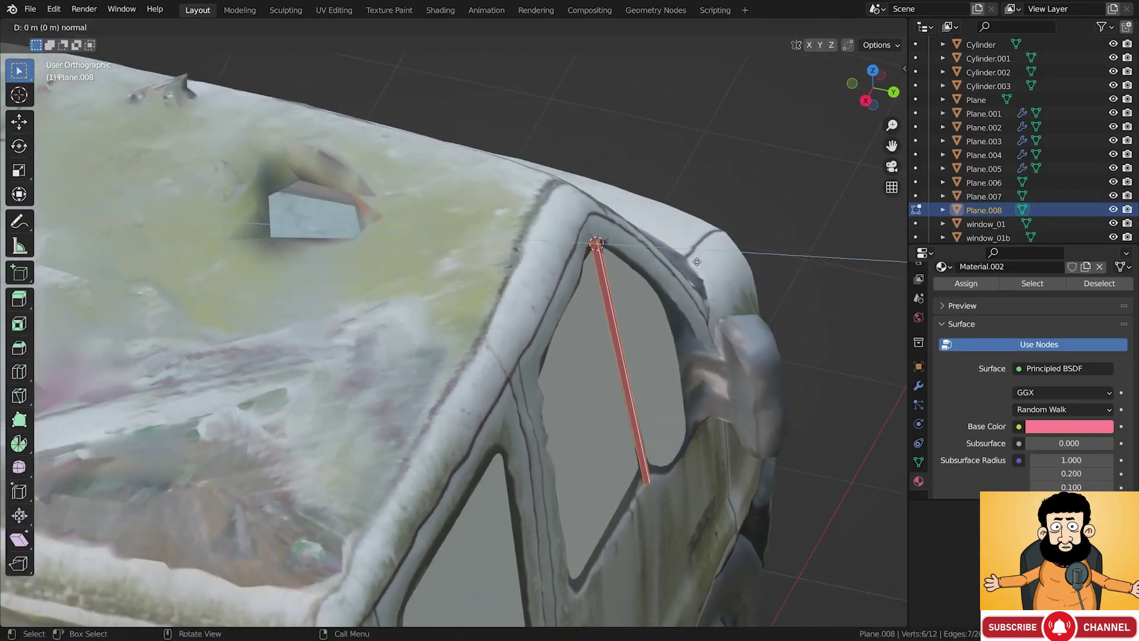
{"action": "left_click", "coordinate": [700, 259]}
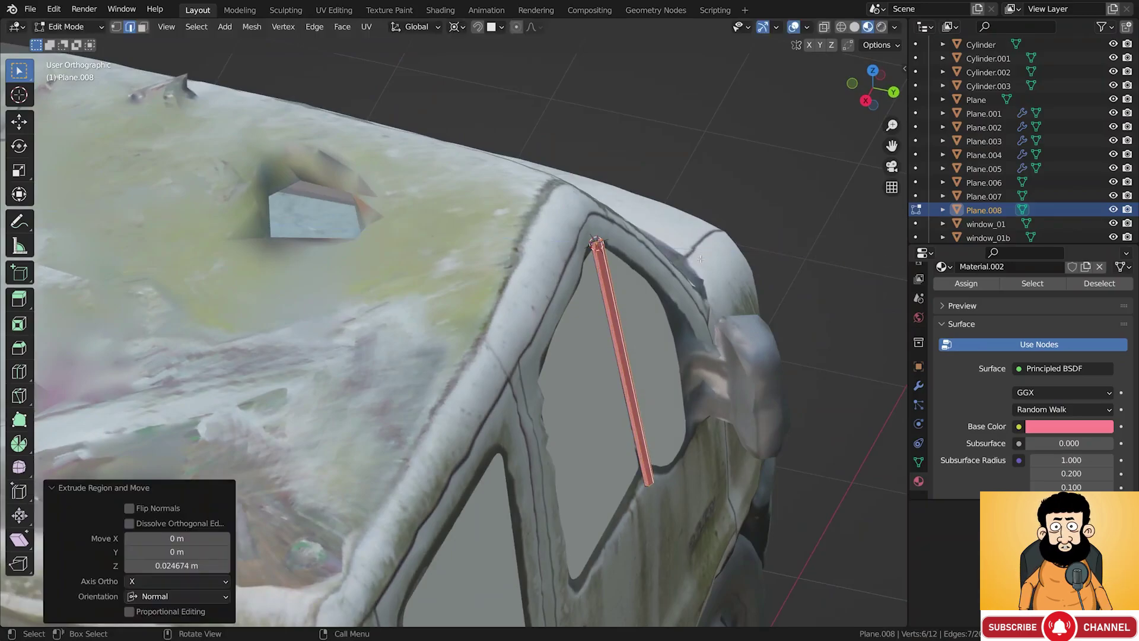
Return to Object Mode and reposition the thickened red strip against the pillar within the XY plane
{"action": "key", "text": "Tab"}
{"action": "key", "text": "g"}
{"action": "key", "text": "y"}
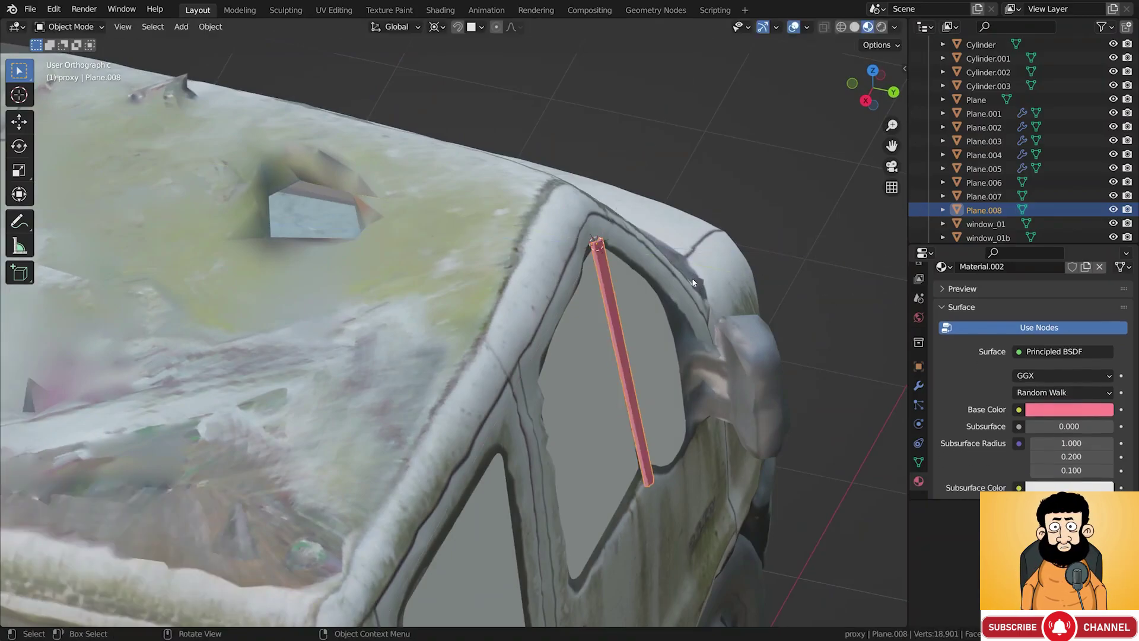
{"action": "middle_click_drag", "start_coordinate": [682, 333], "coordinate": [668, 398]}
{"action": "key", "text": "shift+z"}
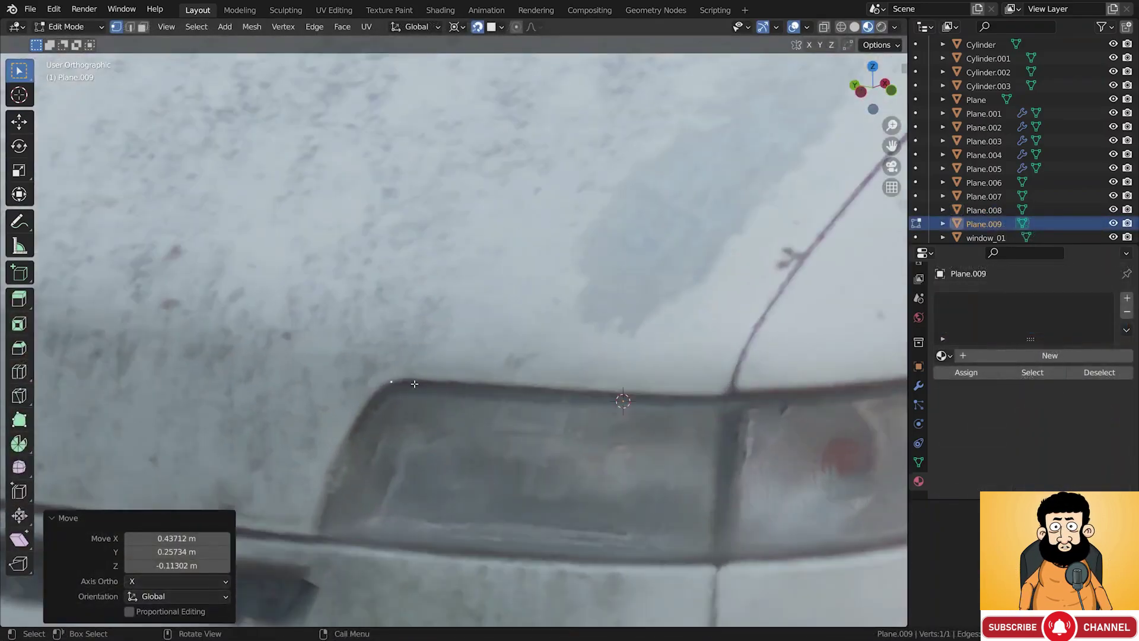
Trace Plane.009's closed vertex outline around the van's headlight, starting at its upper inner corner
{"action": "key", "text": "g"}
{"action": "left_click", "coordinate": [409, 379]}
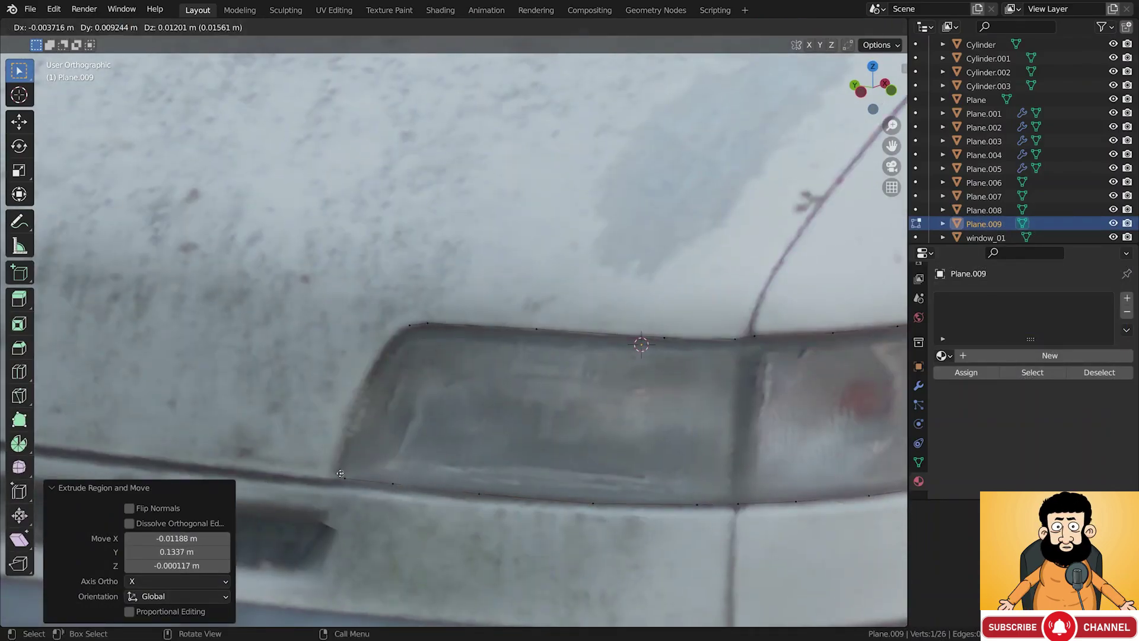
{"action": "left_click", "coordinate": [355, 408]}
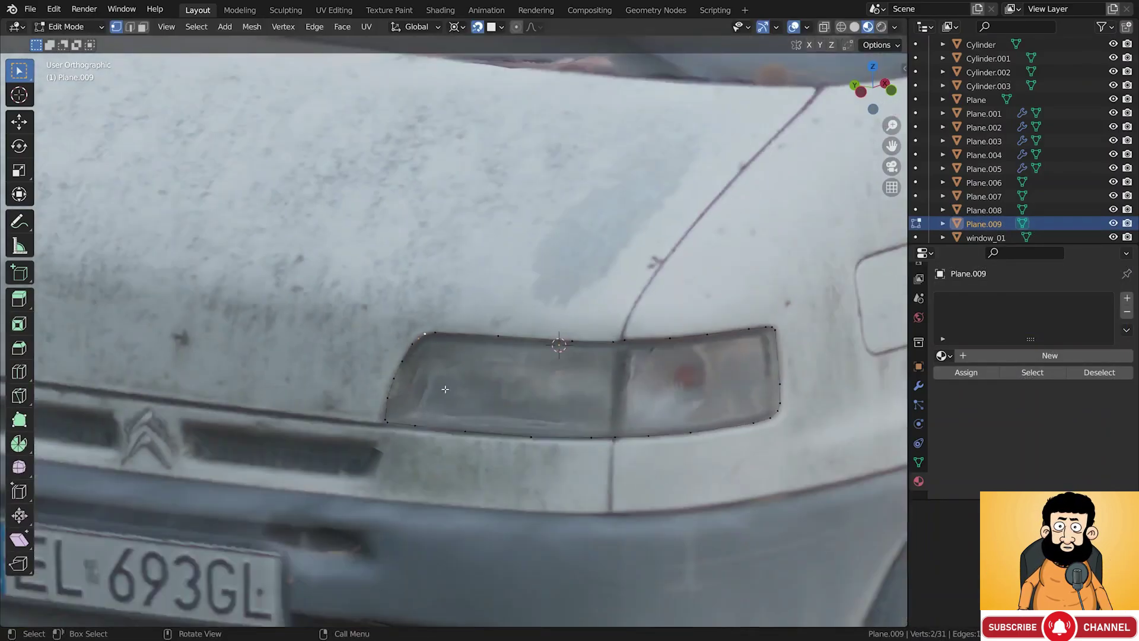
{"action": "scroll", "coordinate": [445, 389], "scroll_direction": "down", "scroll_amount": 2}
{"action": "middle_click_drag", "start_coordinate": [445, 390], "coordinate": [417, 404], "text": "shift"}
{"action": "scroll", "coordinate": [669, 352], "scroll_direction": "up", "scroll_amount": 1}
{"action": "scroll", "coordinate": [641, 378], "scroll_direction": "up", "scroll_amount": 2}
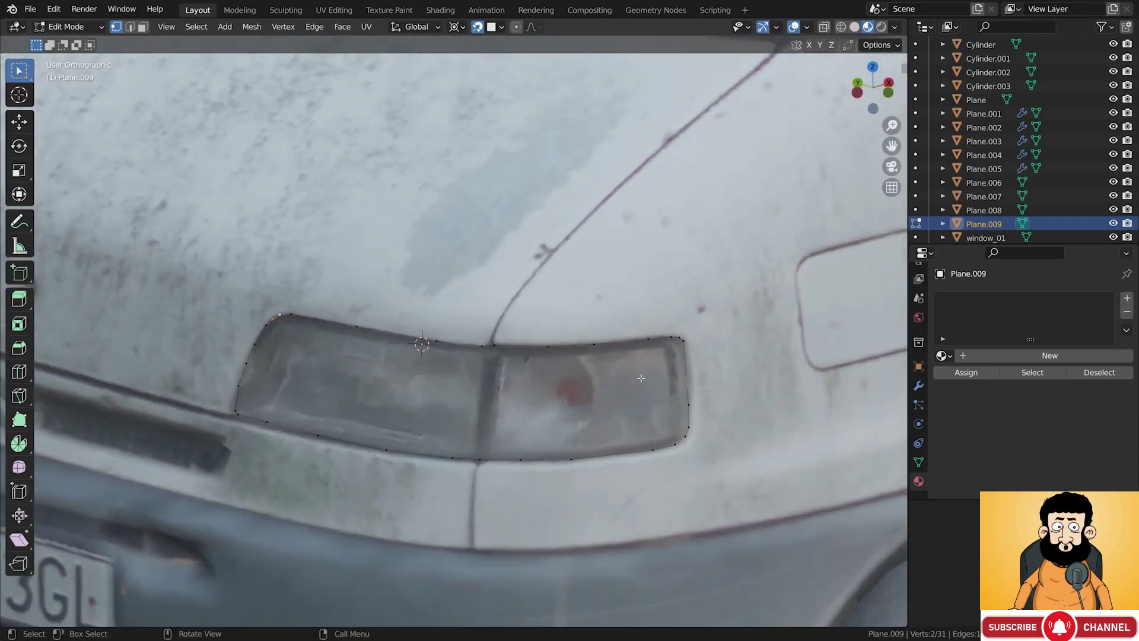
Fill the whole headlight outline with faces, return to Object Mode and shade the new pane smooth
{"action": "key", "text": "a"}
{"action": "key", "text": "alt+f"}
{"action": "middle_click_drag", "start_coordinate": [640, 378], "coordinate": [569, 354]}
{"action": "key", "text": "Tab"}
{"action": "right_click", "coordinate": [731, 274]}
{"action": "left_click", "coordinate": [730, 271]}
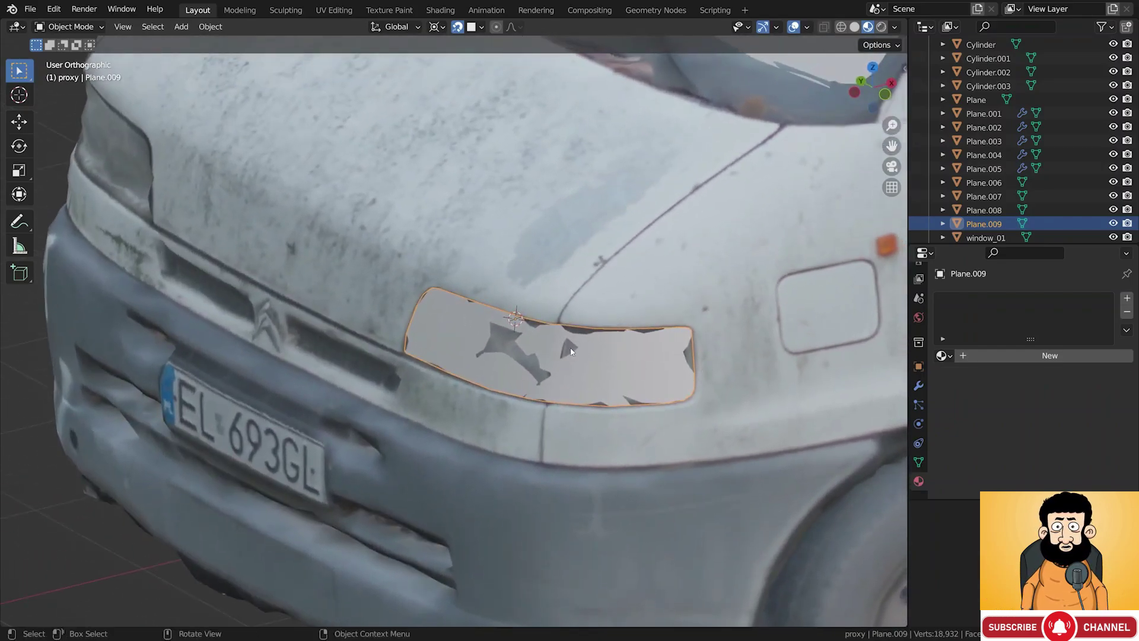
Sculpt car_proxy_01's headlight surface inward with SculptDraw to expose the pane up to its edges
{"action": "left_click", "coordinate": [590, 372]}
{"action": "left_click", "coordinate": [80, 27]}
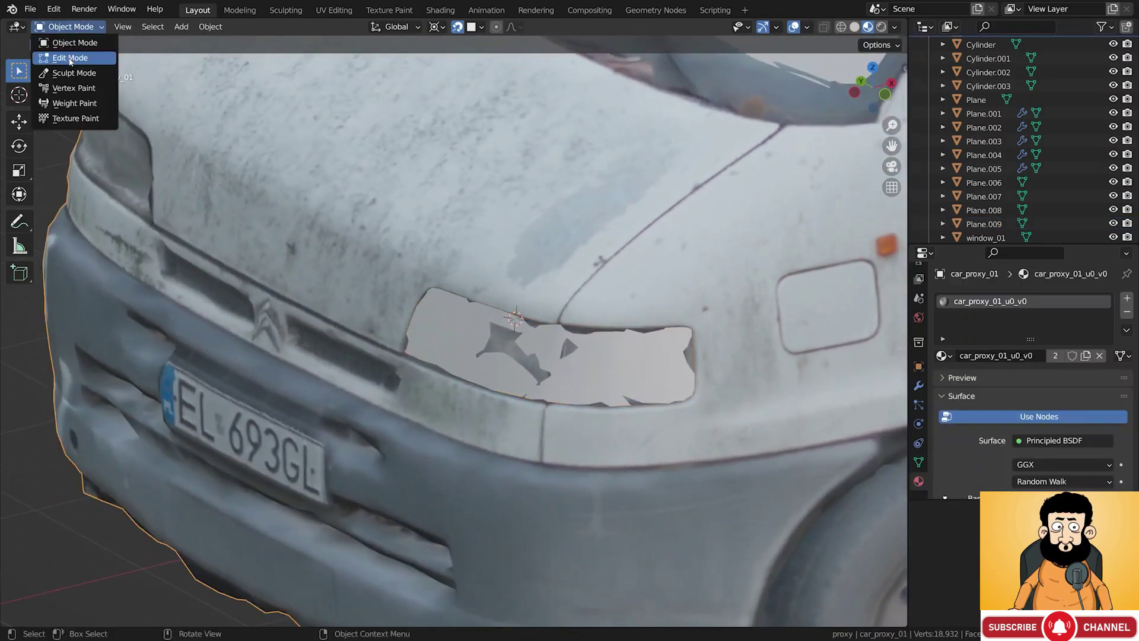
{"action": "left_click", "coordinate": [71, 73]}
{"action": "mouse_move", "coordinate": [475, 346]}
{"action": "left_mouse_down"}
{"action": "mouse_move", "coordinate": [540, 362]}
{"action": "mouse_move", "coordinate": [646, 351]}
{"action": "left_mouse_up"}
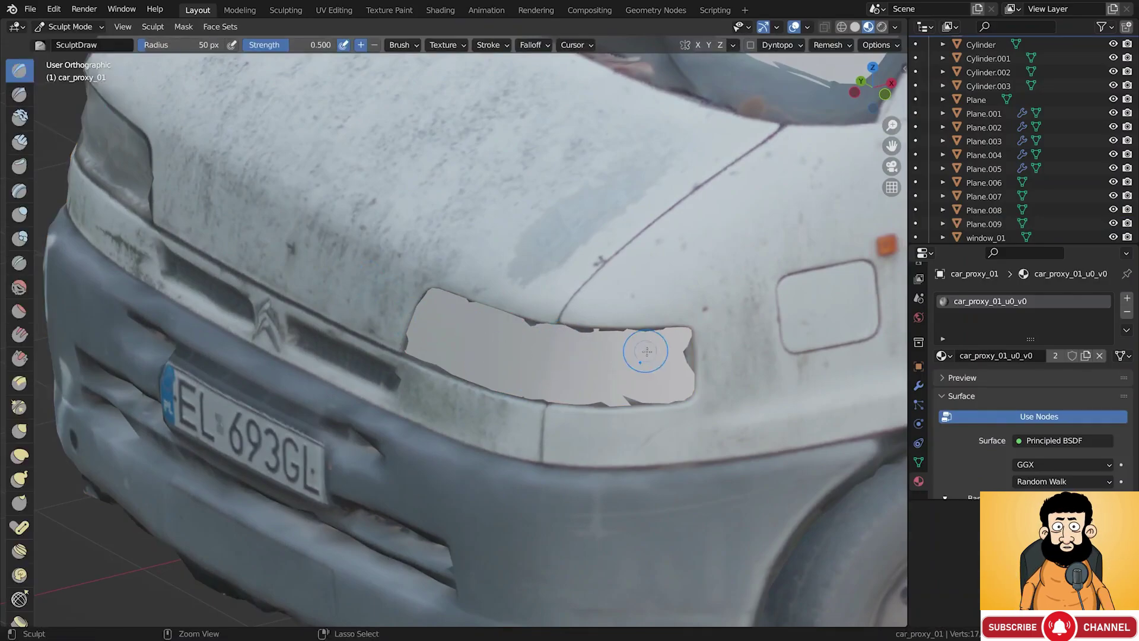
{"action": "scroll", "coordinate": [629, 344], "scroll_direction": "up", "scroll_amount": 6}
{"action": "mouse_move", "coordinate": [626, 386]}
{"action": "middle_mouse_down"}
{"action": "mouse_move", "coordinate": [534, 350]}
{"action": "mouse_move", "coordinate": [582, 342]}
{"action": "middle_mouse_up"}
{"action": "scroll", "coordinate": [583, 342], "scroll_direction": "down", "scroll_amount": 3}
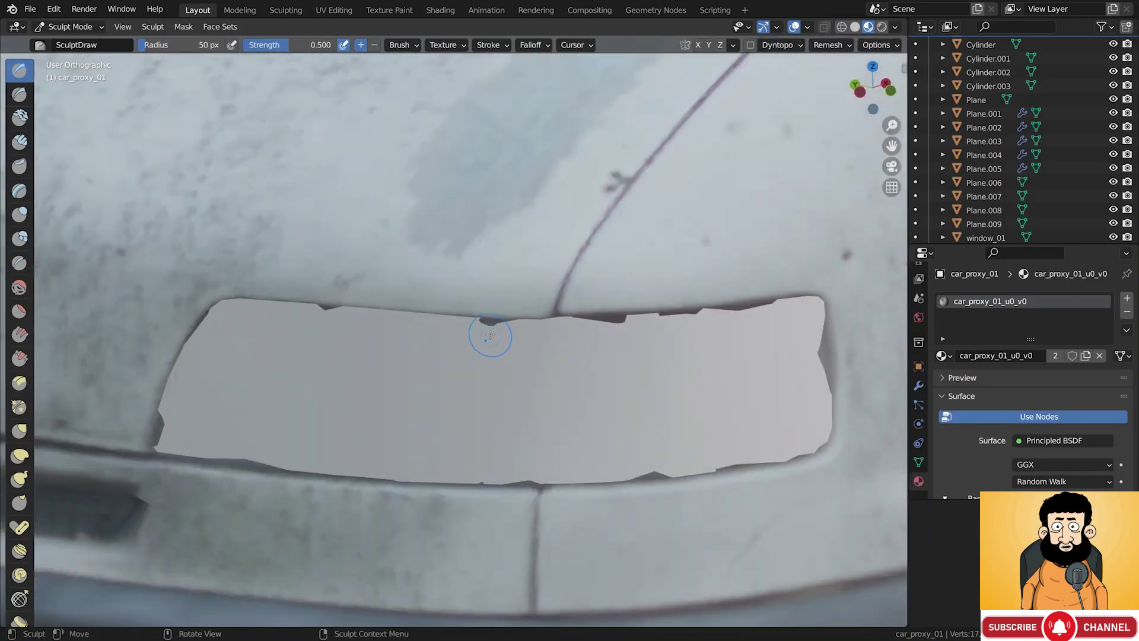
{"action": "scroll", "coordinate": [491, 334], "scroll_direction": "up", "scroll_amount": 4}
{"action": "mouse_move", "coordinate": [491, 334]}
{"action": "middle_mouse_down"}
{"action": "mouse_move", "coordinate": [521, 321]}
{"action": "mouse_move", "coordinate": [499, 313]}
{"action": "mouse_move", "coordinate": [580, 374]}
{"action": "middle_mouse_up"}
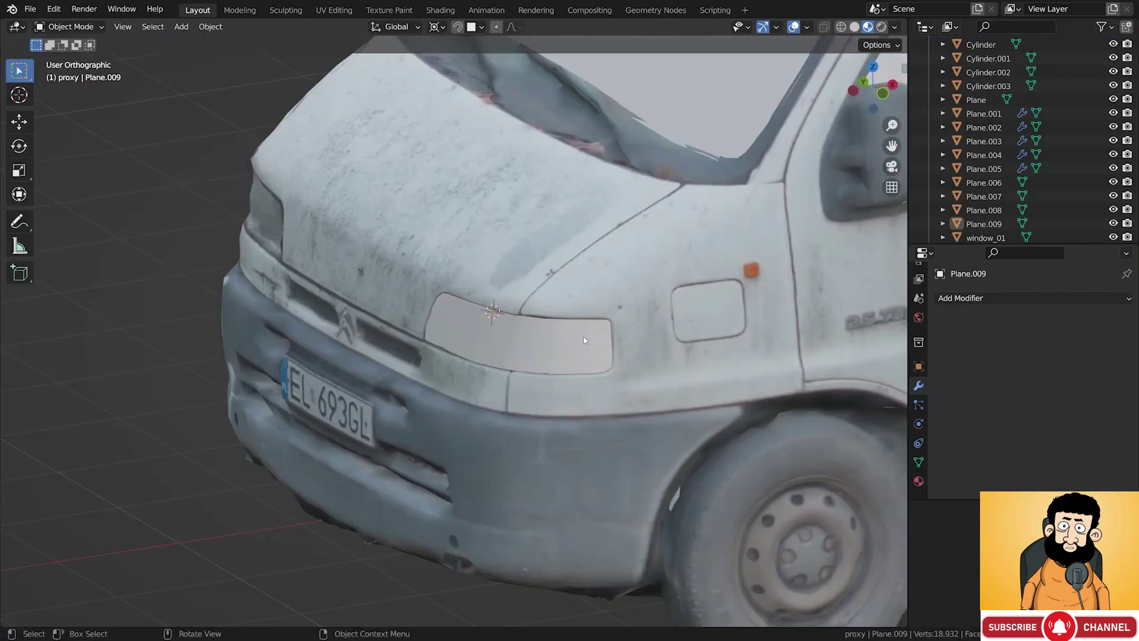
Duplicate the headlight pane Plane.009 and move the copy along the global Y axis to the opposite headlight
{"action": "left_click", "coordinate": [585, 340]}
{"action": "key", "text": "g"}
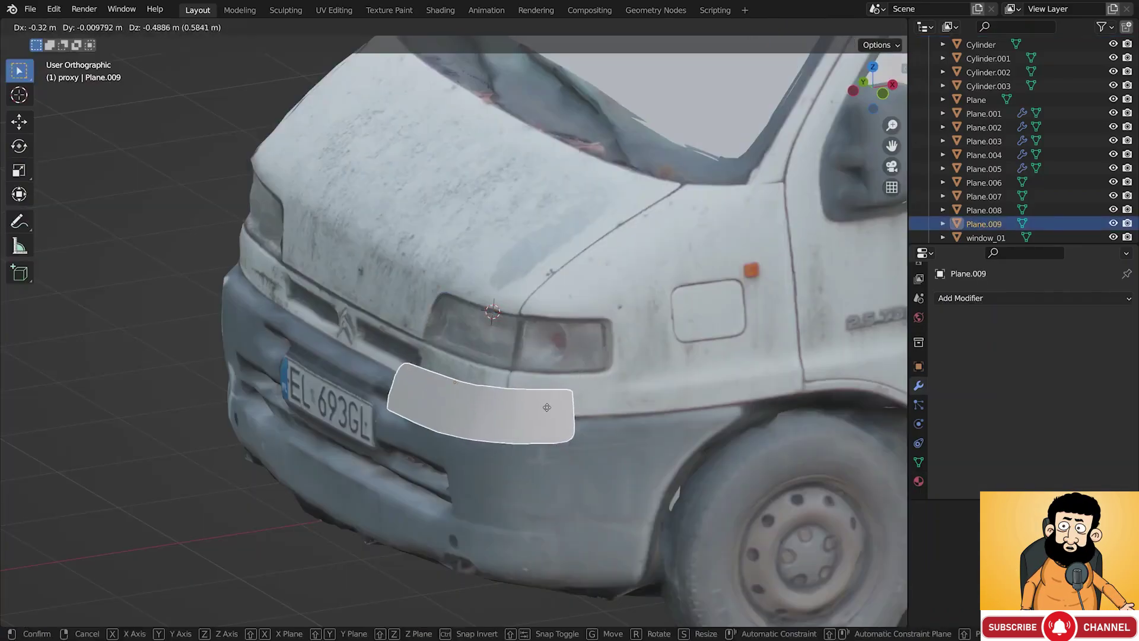
{"action": "key", "text": "Escape"}
{"action": "middle_click_drag", "start_coordinate": [582, 347], "coordinate": [531, 332]}
{"action": "key", "text": "shift+d"}
{"action": "key", "text": "x"}
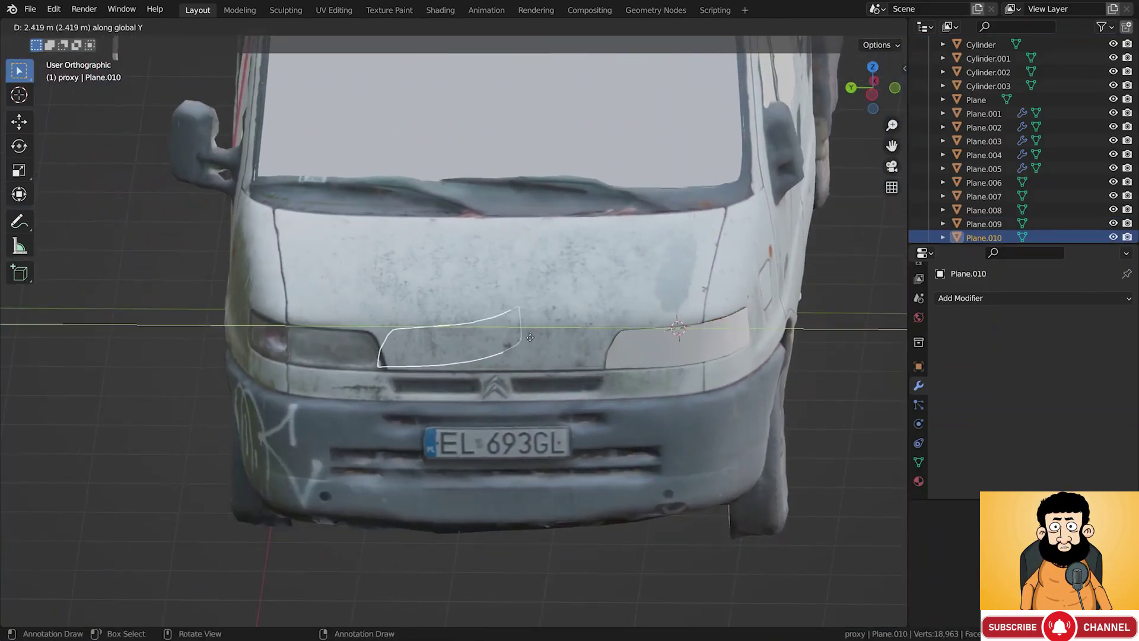
{"action": "left_click", "coordinate": [388, 337]}
Set the copied headlight pane's origin to its geometry
{"action": "middle_click_drag", "start_coordinate": [388, 336], "coordinate": [510, 343]}
{"action": "right_click", "coordinate": [511, 343]}
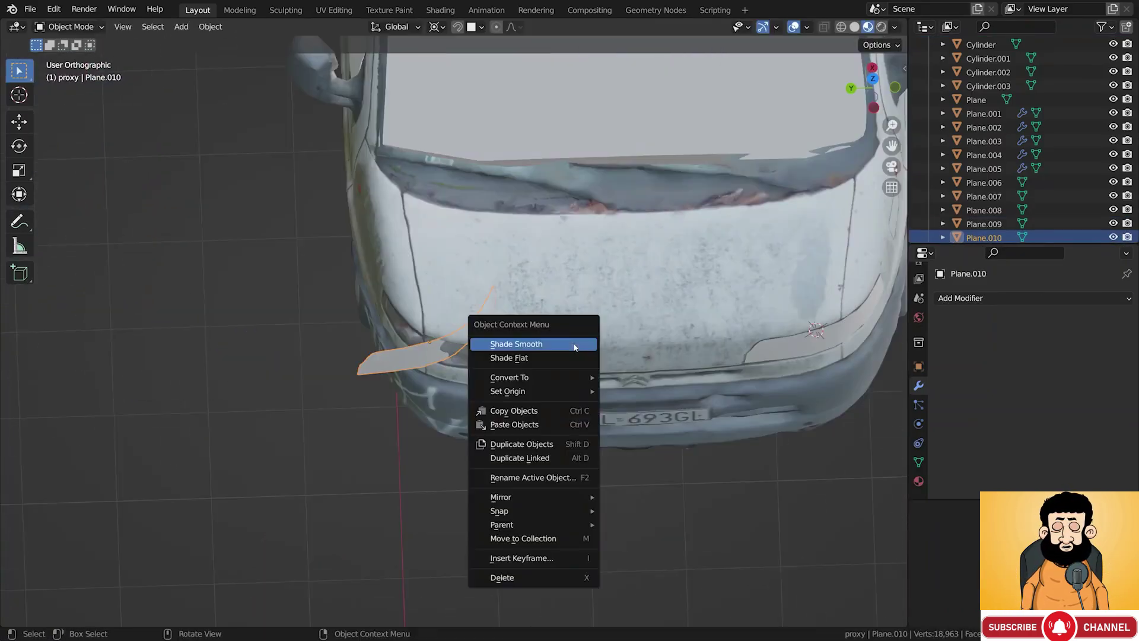
{"action": "mouse_move", "coordinate": [568, 391]}
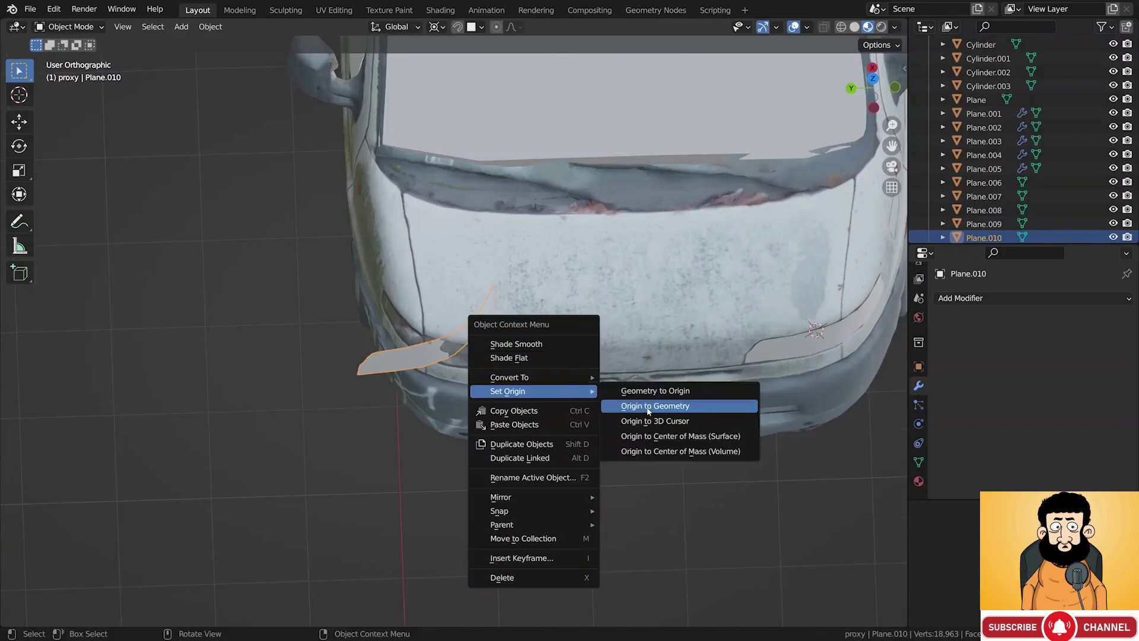
{"action": "left_click", "coordinate": [642, 409]}
Mirror the copied headlight pane's mesh along the global Y axis in Edit Mode
{"action": "key", "text": "Tab"}
{"action": "middle_click_drag", "start_coordinate": [642, 409], "coordinate": [545, 325]}
{"action": "key", "text": "ctrl+m"}
{"action": "key", "text": "x"}
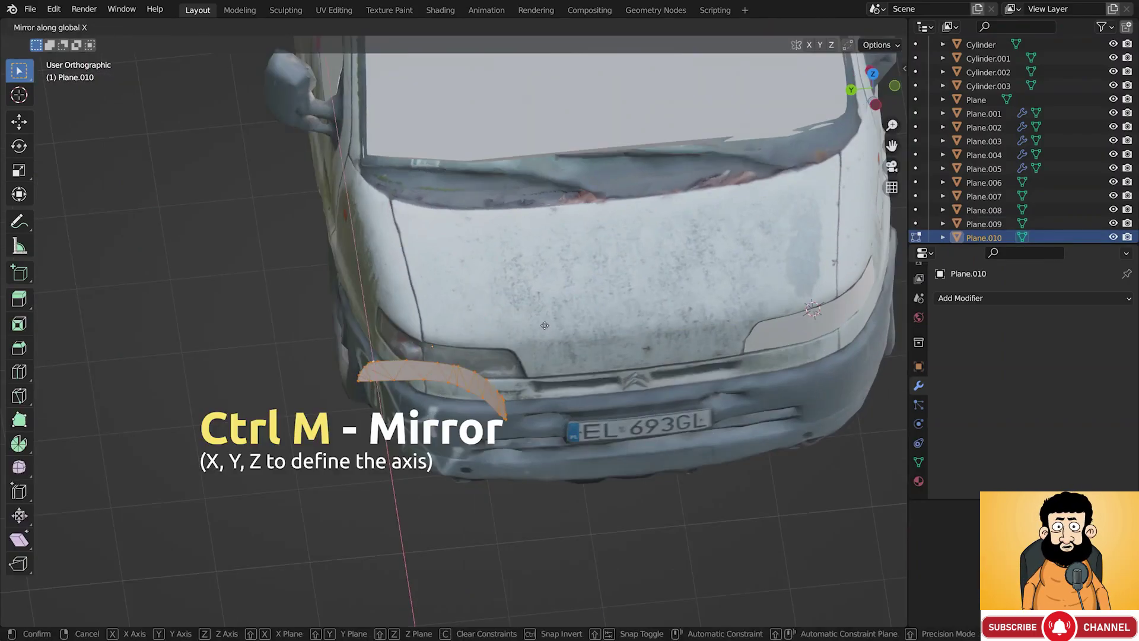
{"action": "key", "text": "y"}
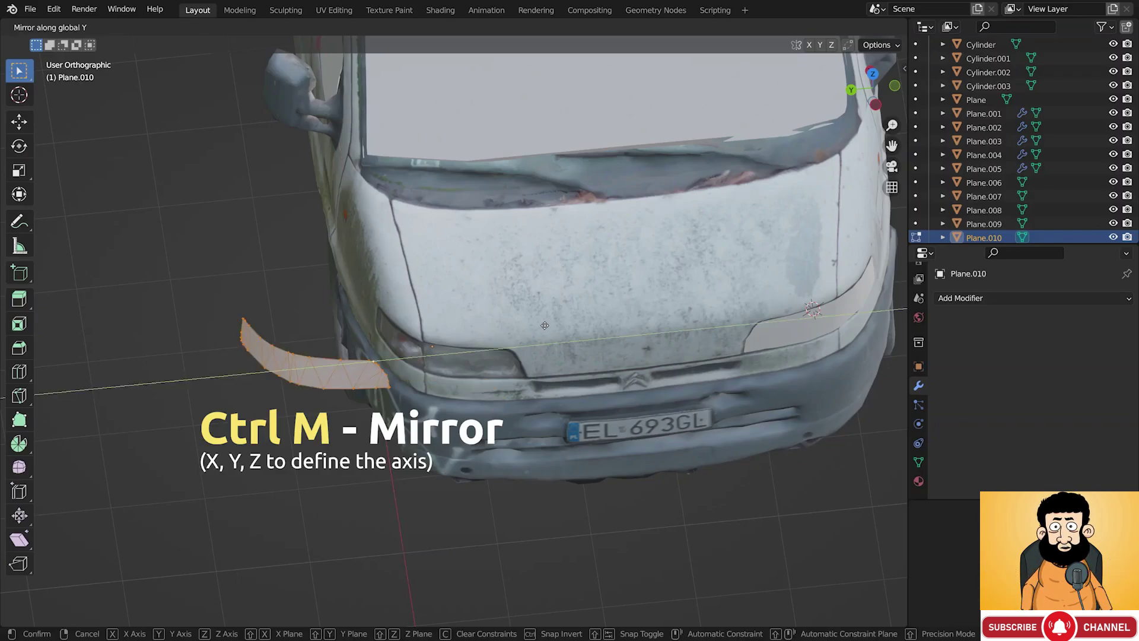
{"action": "key", "text": "Return"}
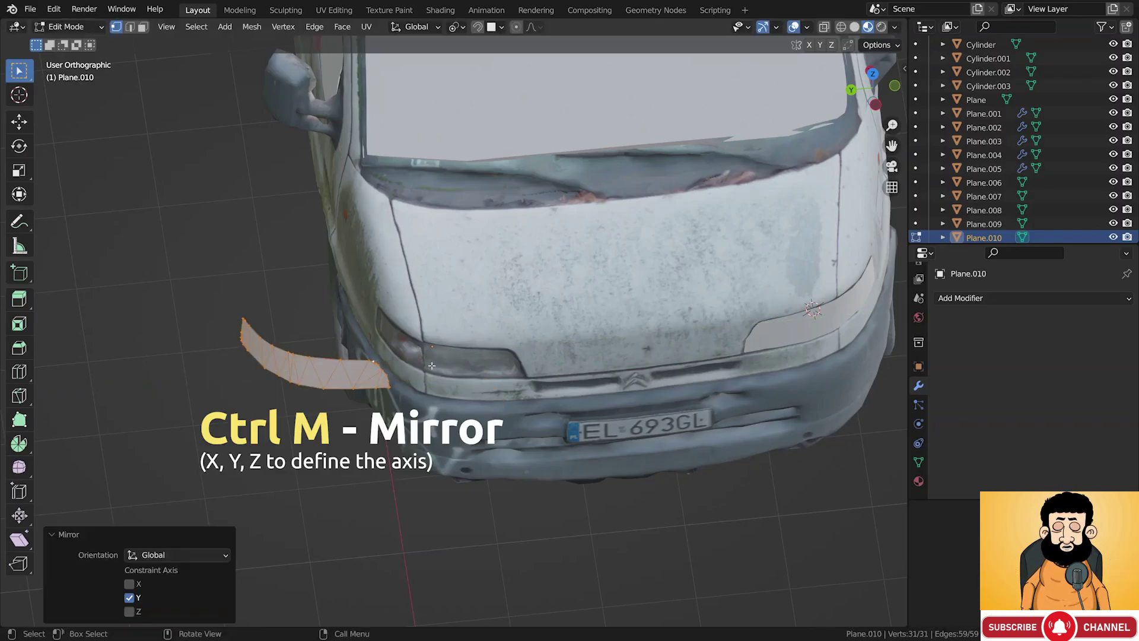
Return to Object Mode and move the mirrored headlight pane along the global Y axis onto the opposite headlight
{"action": "key", "text": "Tab"}
{"action": "key", "text": "g"}
{"action": "key", "text": "y"}
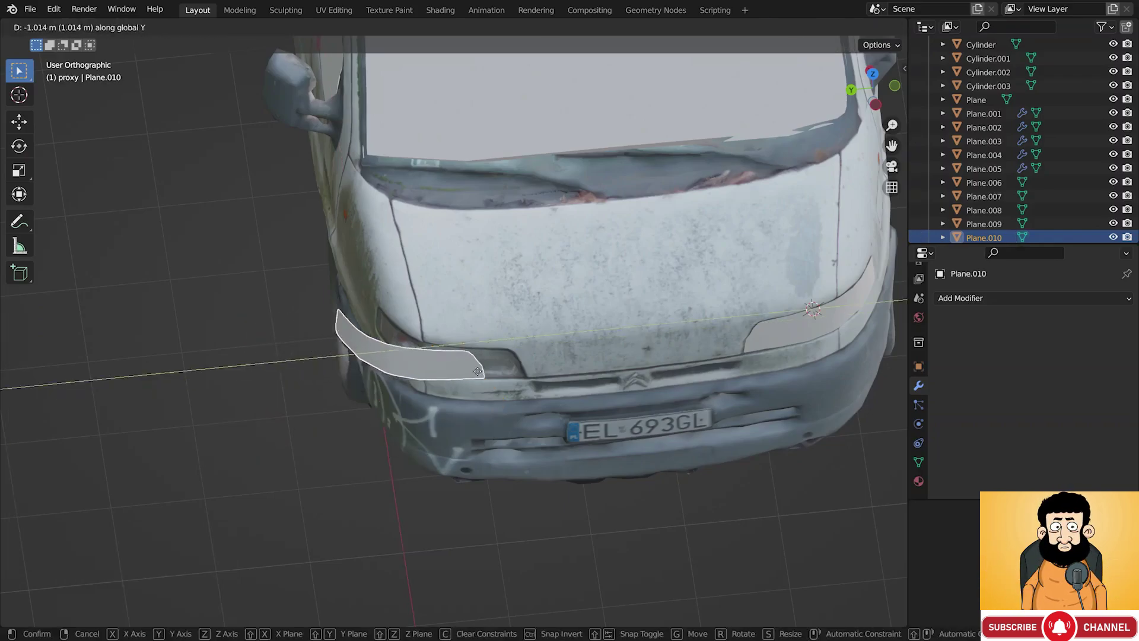
{"action": "left_click", "coordinate": [515, 373]}
Move and rotate the mirrored headlight pane freely so that it fits the headlight's shape and angle
{"action": "middle_click_drag", "start_coordinate": [515, 373], "coordinate": [579, 354]}
{"action": "key", "text": "g"}
{"action": "left_click", "coordinate": [530, 282]}
{"action": "key", "text": "r"}
{"action": "left_click", "coordinate": [610, 304]}
{"action": "key", "text": "r"}
{"action": "left_click", "coordinate": [570, 354]}
Sculpt car_proxy_01's surface inward with SculptDraw where it pokes through the mirrored headlight pane, and return to Object Mode
{"action": "scroll", "coordinate": [451, 359], "scroll_direction": "up", "scroll_amount": 2}
{"action": "left_click", "coordinate": [451, 359]}
{"action": "left_click", "coordinate": [89, 26]}
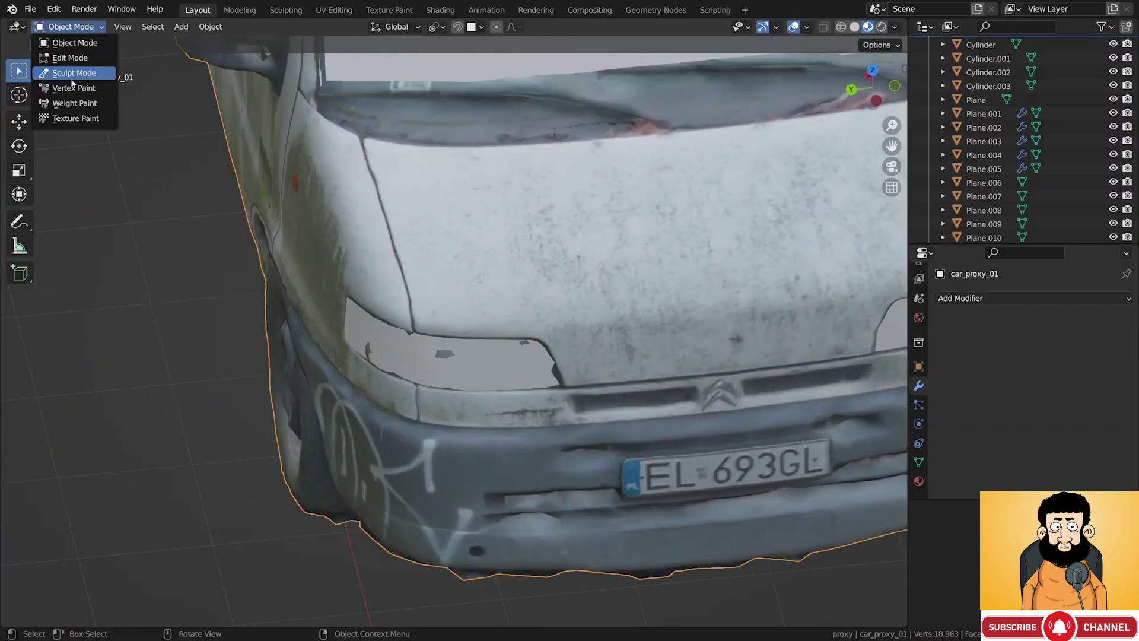
{"action": "left_click", "coordinate": [71, 69]}
{"action": "scroll", "coordinate": [419, 356], "scroll_direction": "up", "scroll_amount": 3}
{"action": "middle_click_drag", "start_coordinate": [363, 315], "coordinate": [332, 359]}
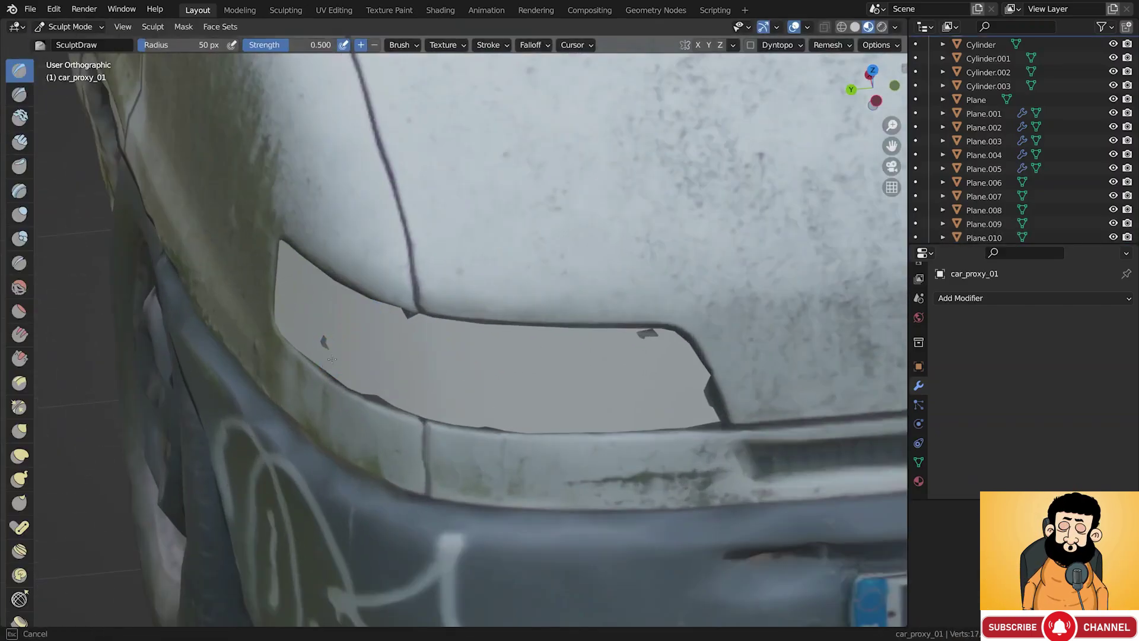
{"action": "left_click_drag", "start_coordinate": [640, 343], "coordinate": [652, 340], "text": "ctrl"}
{"action": "left_click_drag", "start_coordinate": [690, 395], "coordinate": [709, 391], "text": "ctrl"}
{"action": "scroll", "coordinate": [709, 390], "scroll_direction": "down", "scroll_amount": 4}
{"action": "scroll", "coordinate": [426, 389], "scroll_direction": "up", "scroll_amount": 8}
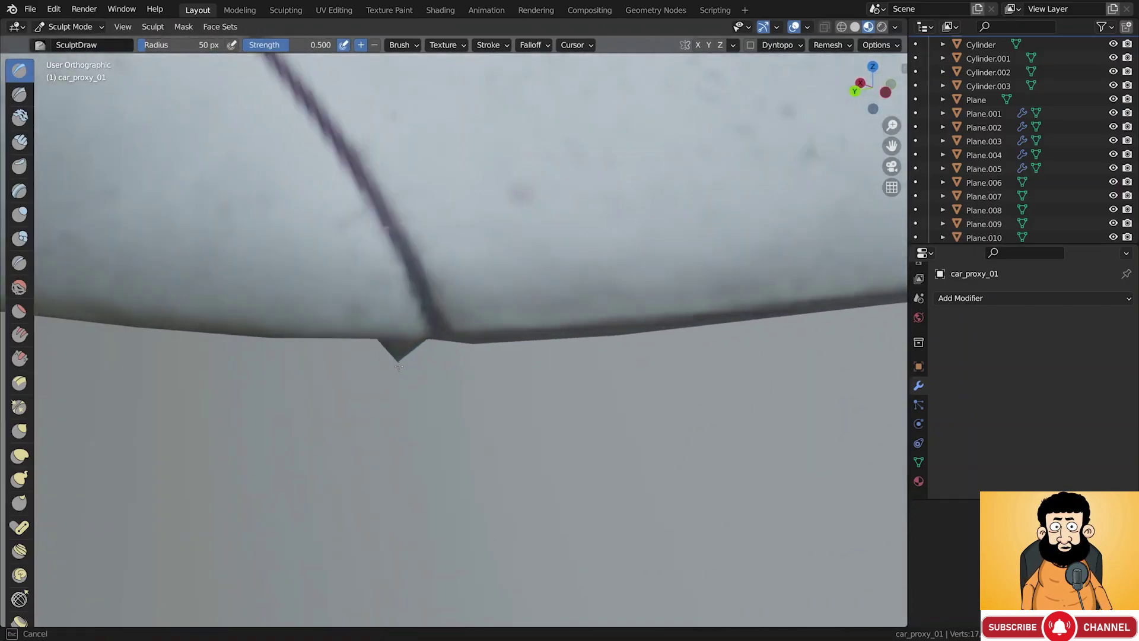
{"action": "key", "text": "Tab"}
{"action": "key", "text": "g"}
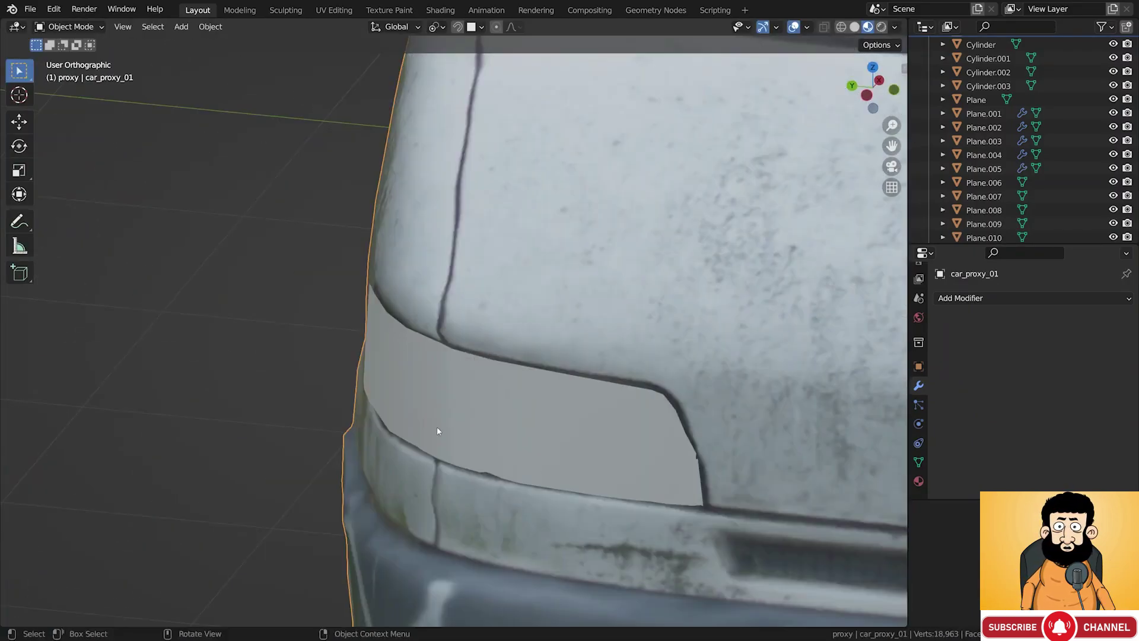
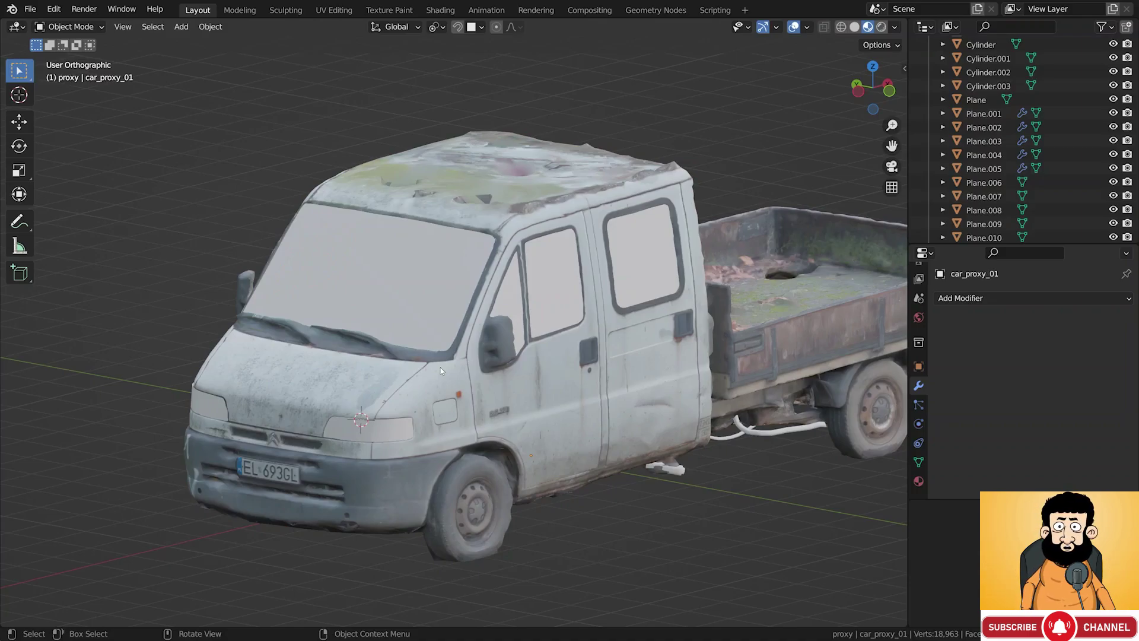
Knife-cut car_proxy_01's mesh along the left edge of the door handle above the keyhole, down to its lower corner
{"action": "middle_click_drag", "start_coordinate": [637, 351], "coordinate": [414, 268]}
{"action": "scroll", "coordinate": [593, 344], "scroll_direction": "up", "scroll_amount": 9}
{"action": "key", "text": "Tab"}
{"action": "scroll", "coordinate": [401, 384], "scroll_direction": "up", "scroll_amount": 1}
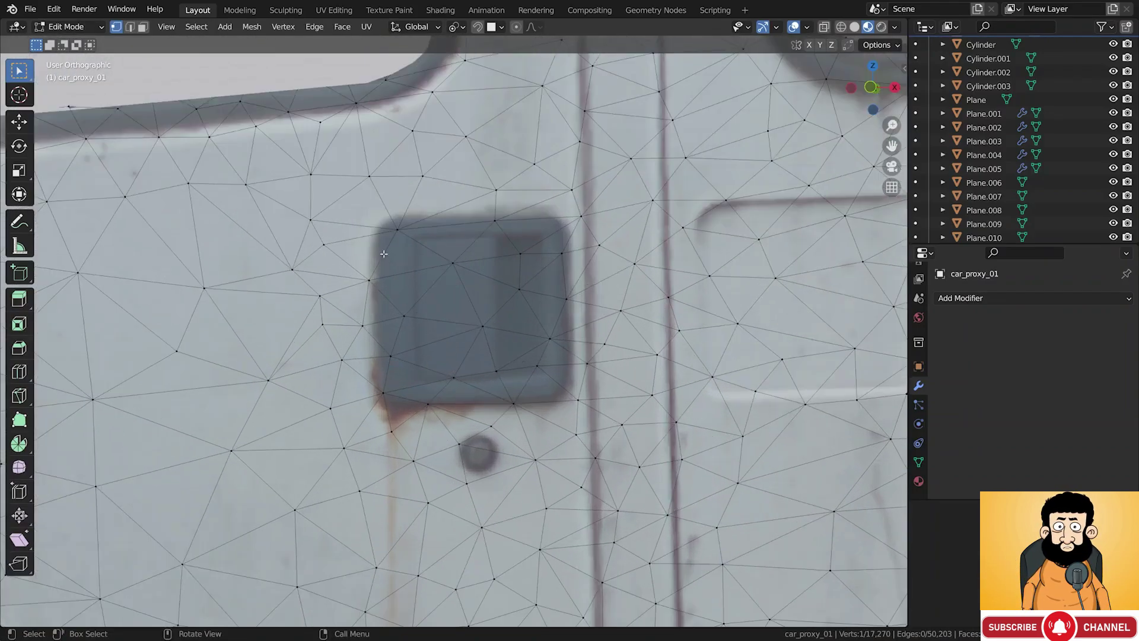
{"action": "scroll", "coordinate": [383, 251], "scroll_direction": "up", "scroll_amount": 2}
{"action": "key", "text": "k"}
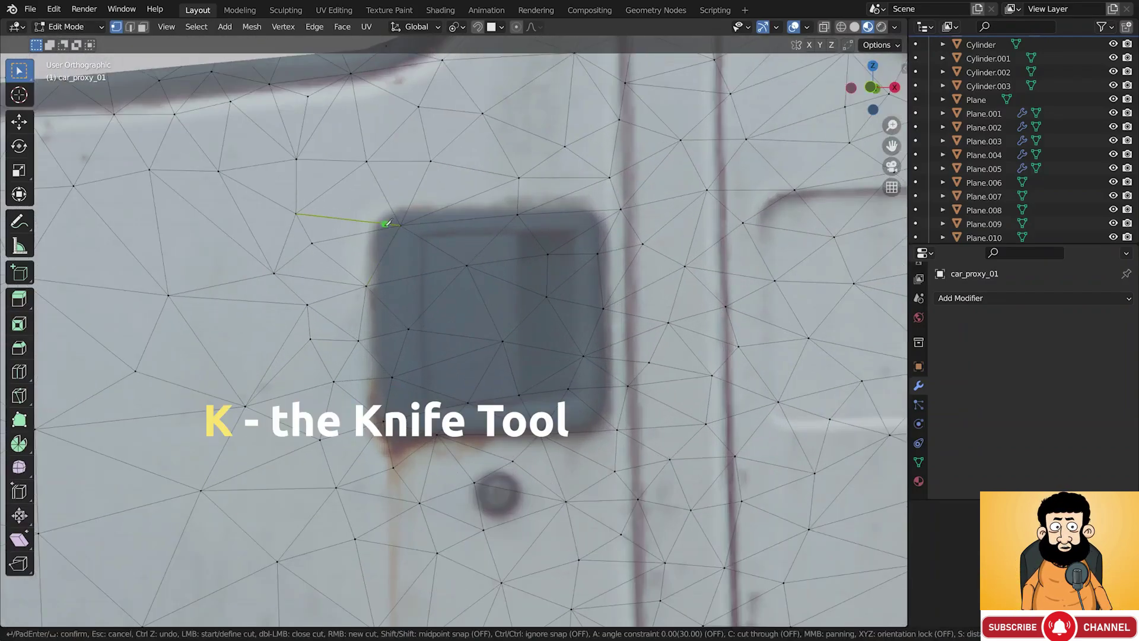
{"action": "left_click", "coordinate": [375, 248]}
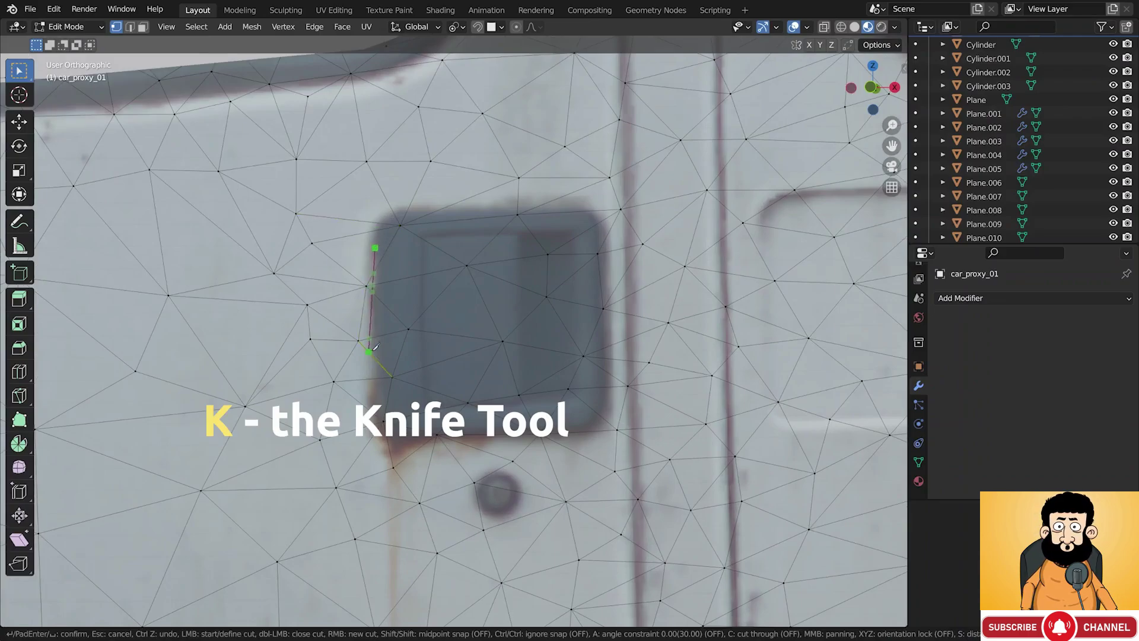
{"action": "left_click", "coordinate": [376, 359]}
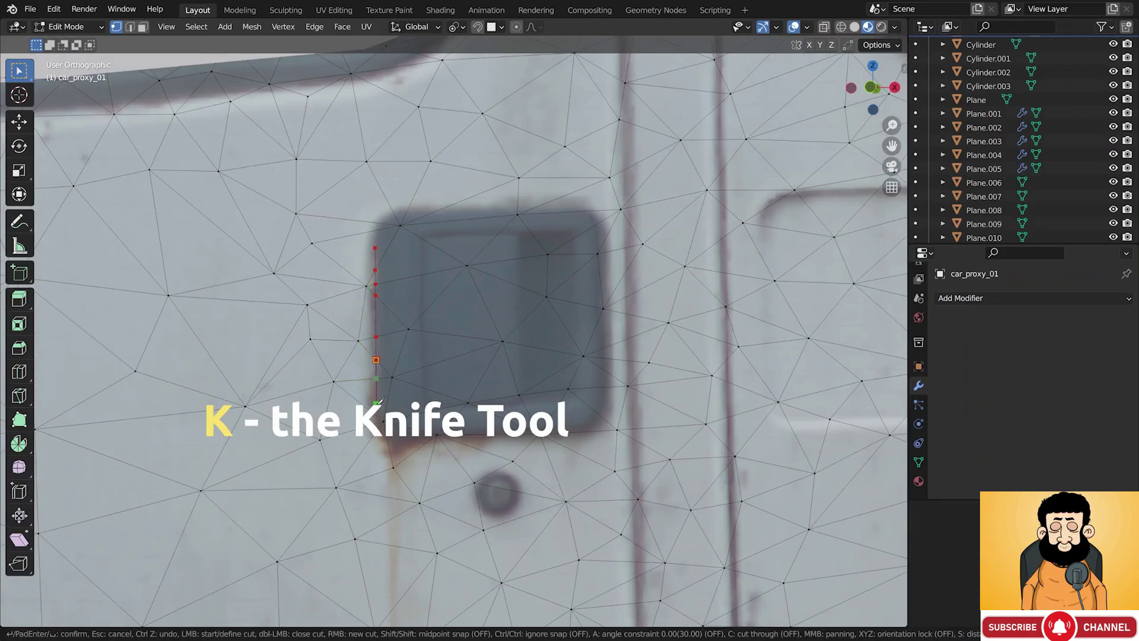
{"action": "left_click", "coordinate": [376, 404]}
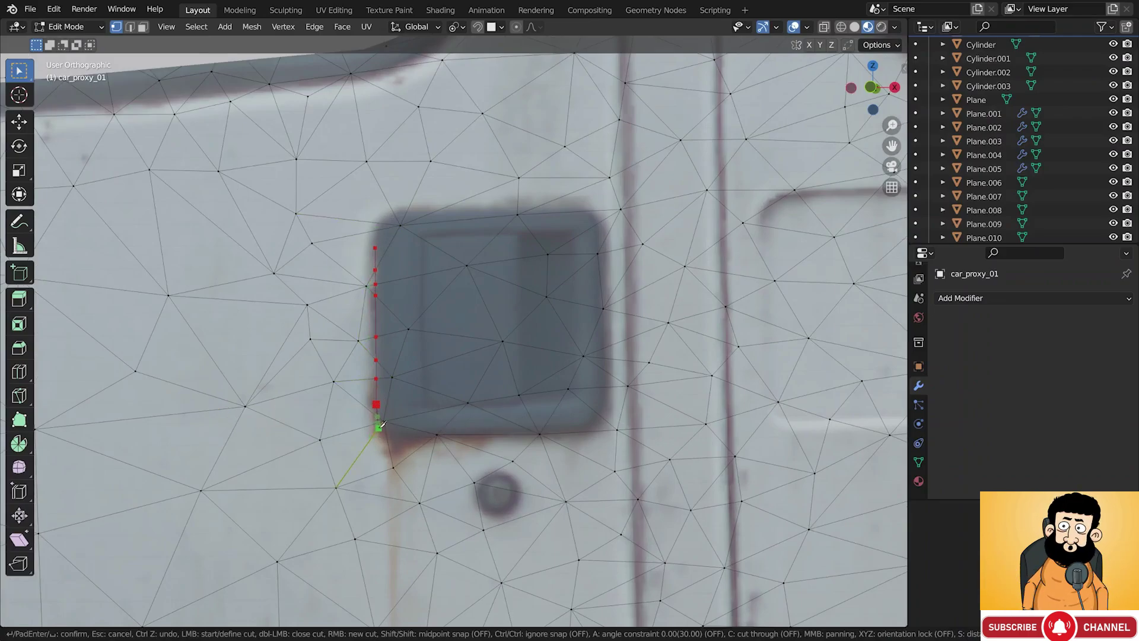
{"action": "left_click", "coordinate": [384, 421]}
{"action": "key", "text": "Return"}
Vertex-slide the lower end vertex of the new cut to fit the outline at the handle's lower-left corner
{"action": "scroll", "coordinate": [385, 423], "scroll_direction": "up", "scroll_amount": 4}
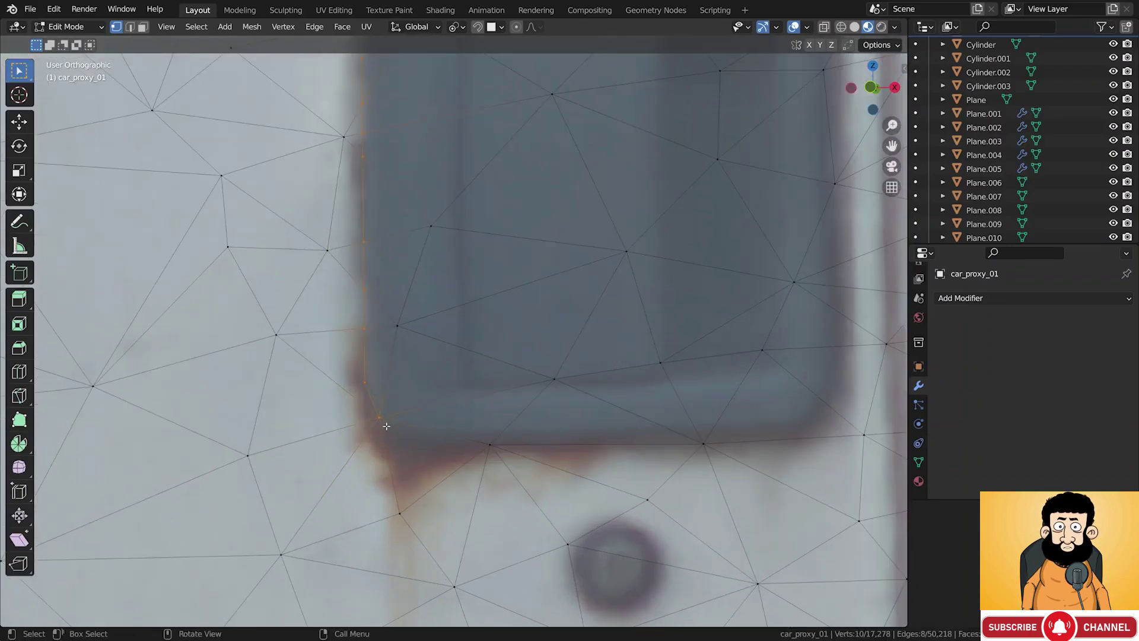
{"action": "left_click", "coordinate": [382, 422]}
{"action": "key", "text": "shift+v"}
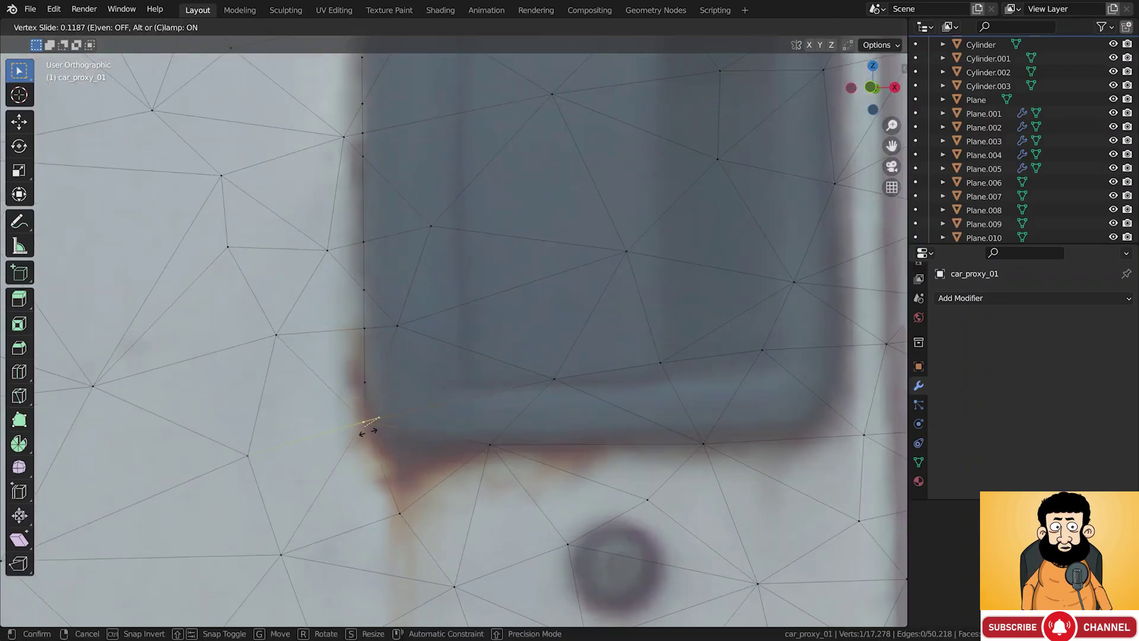
{"action": "left_click", "coordinate": [368, 432]}
{"action": "key", "text": "g"}
{"action": "key", "text": "g"}
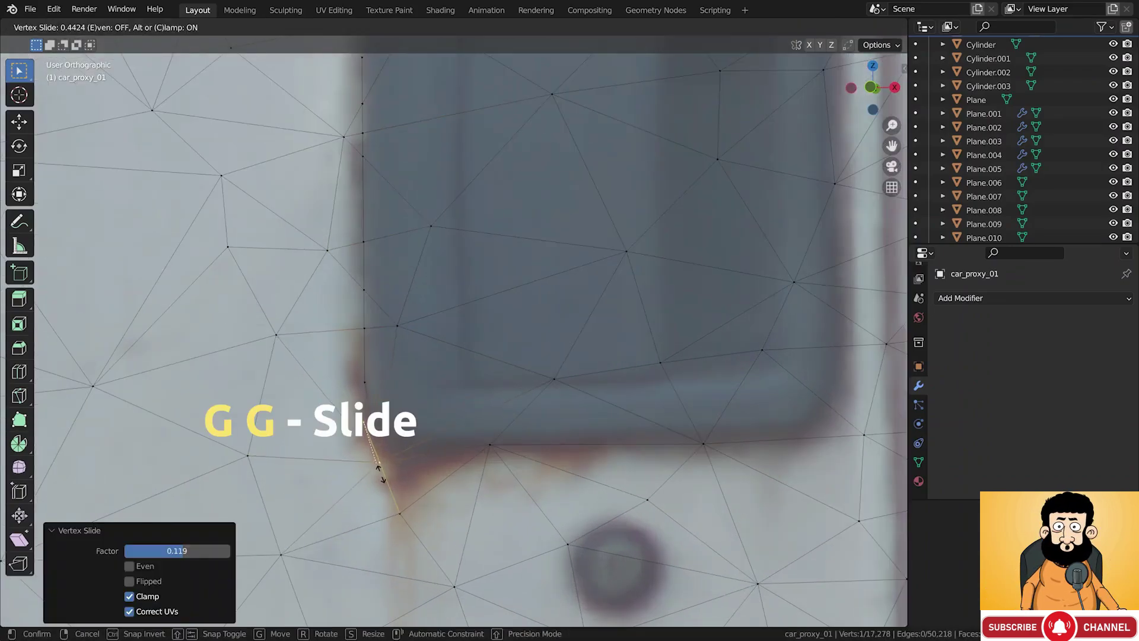
{"action": "left_click", "coordinate": [352, 467]}
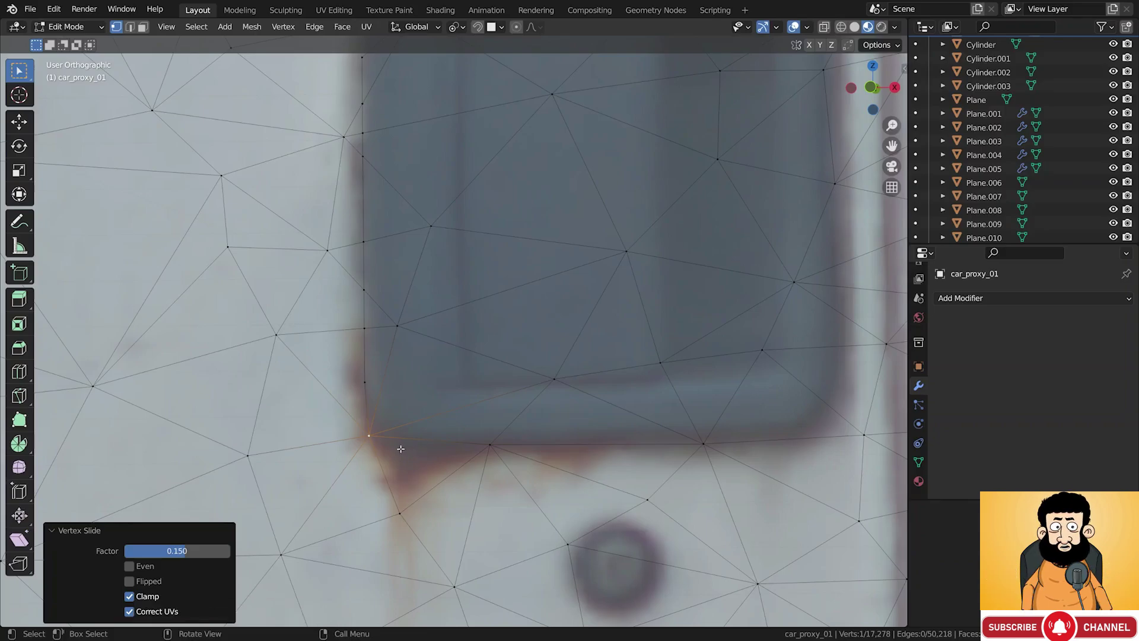
{"action": "scroll", "coordinate": [402, 449], "scroll_direction": "down", "scroll_amount": 2}
{"action": "key", "text": "g"}
{"action": "key", "text": "g"}
{"action": "left_click", "coordinate": [436, 438]}
Knife-cut the rounded lower-left corner of the door handle from the left edge around to the bottom edge
{"action": "key", "text": "k"}
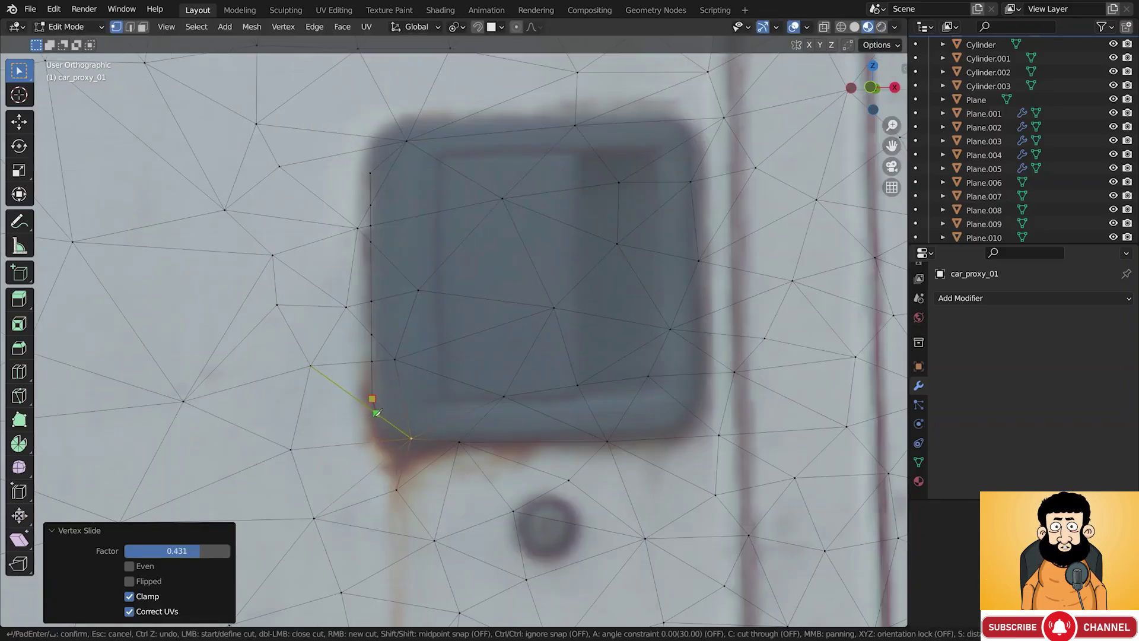
{"action": "left_click", "coordinate": [378, 432]}
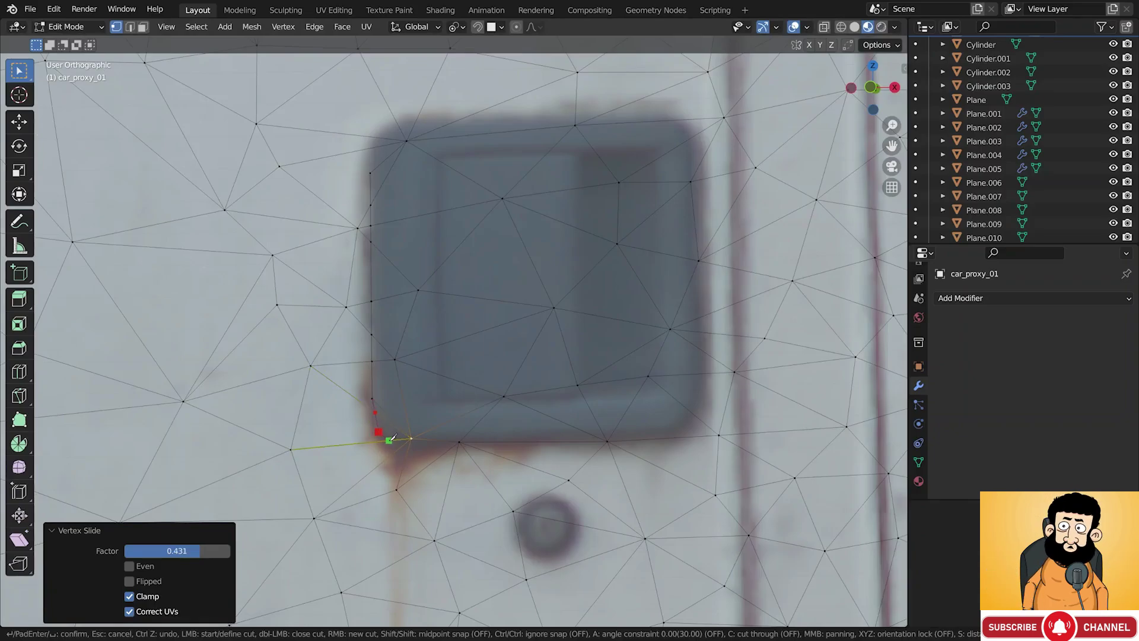
{"action": "left_click", "coordinate": [388, 442]}
{"action": "key", "text": "Return"}
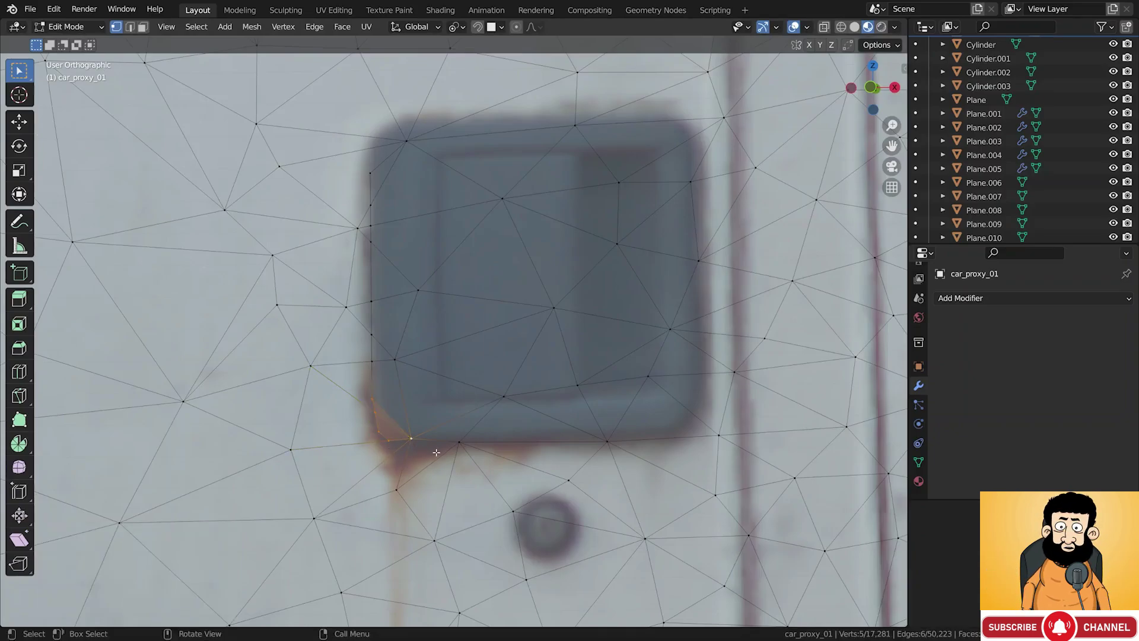
Slide two vertices onto the door handle's bottom edge, by factors of about 0.05 and 0.08
{"action": "left_click", "coordinate": [410, 441]}
{"action": "key", "text": "shift+v"}
{"action": "left_click", "coordinate": [426, 444]}
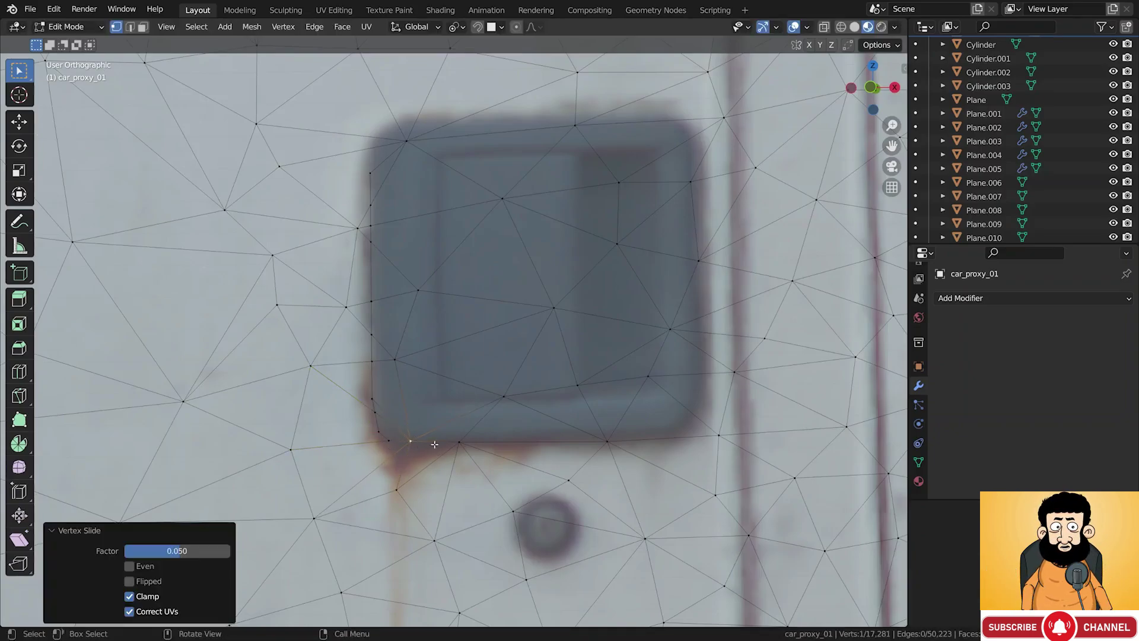
{"action": "left_click", "coordinate": [610, 442]}
{"action": "key", "text": "shift+v"}
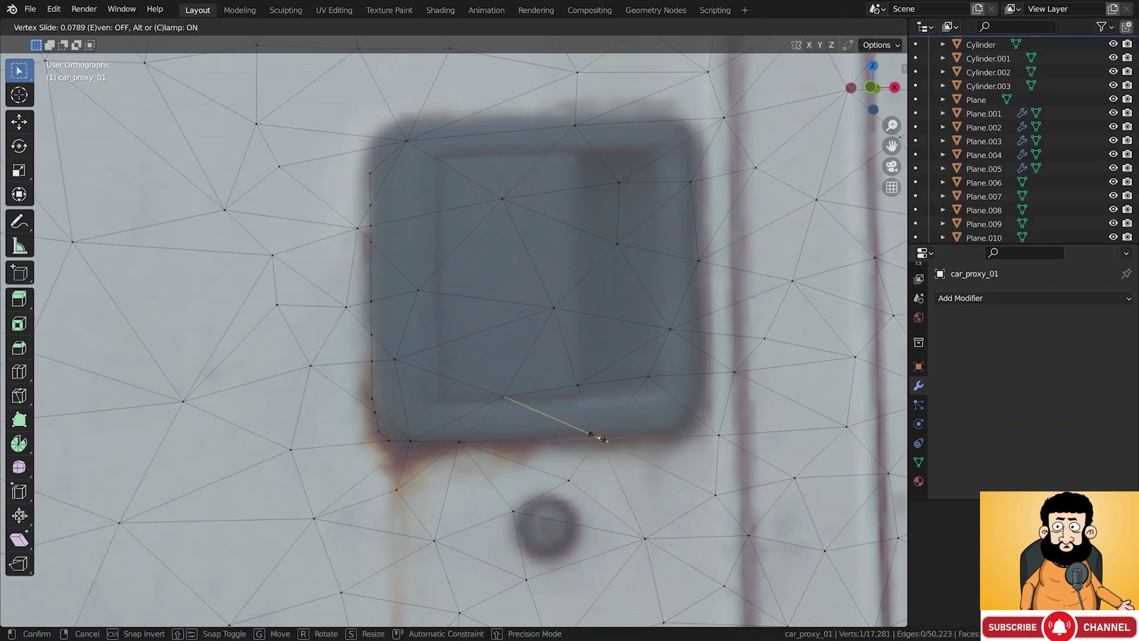
{"action": "left_click", "coordinate": [599, 435]}
Knife-cut around the door handle's rounded lower-right corner and up its right edge
{"action": "key", "text": "k"}
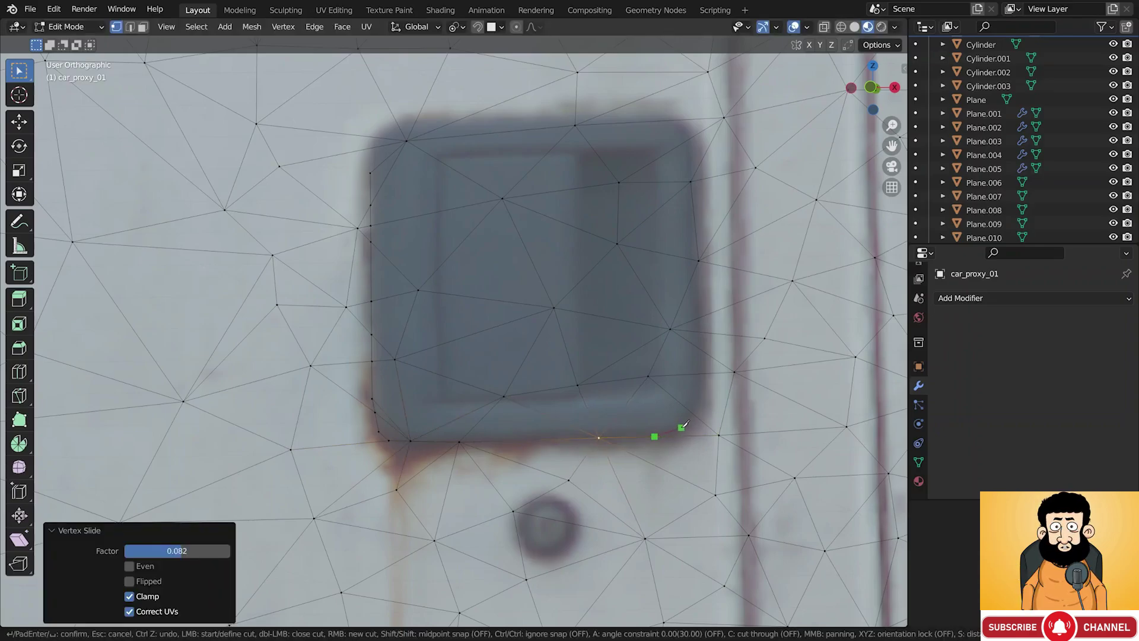
{"action": "left_click", "coordinate": [679, 428]}
{"action": "left_click", "coordinate": [686, 421]}
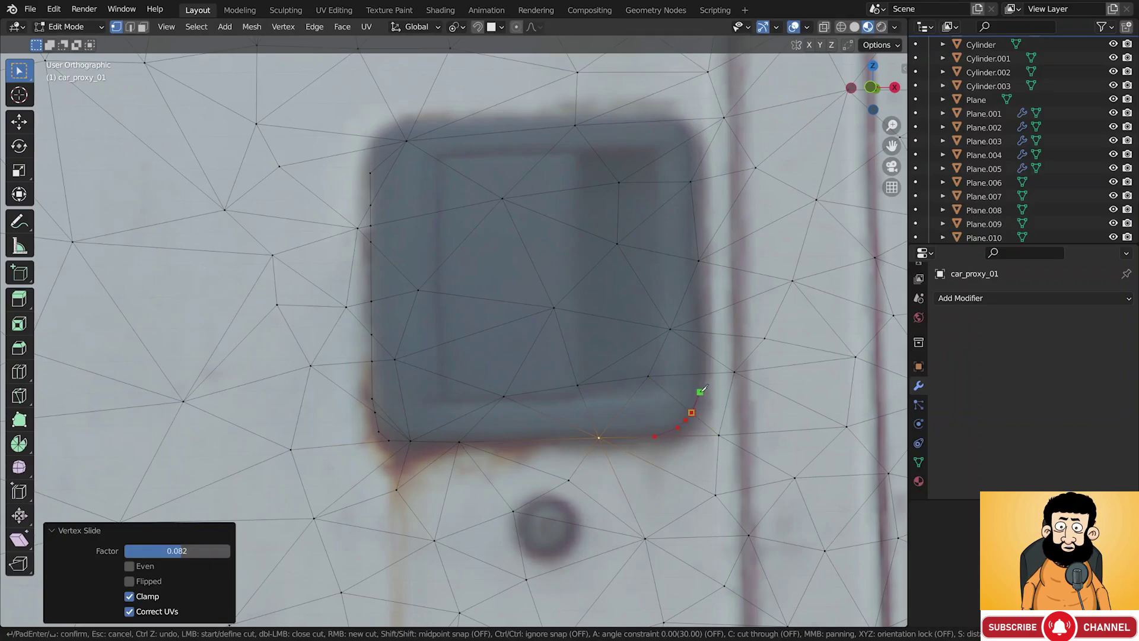
{"action": "left_click", "coordinate": [700, 391]}
{"action": "left_click", "coordinate": [700, 373]}
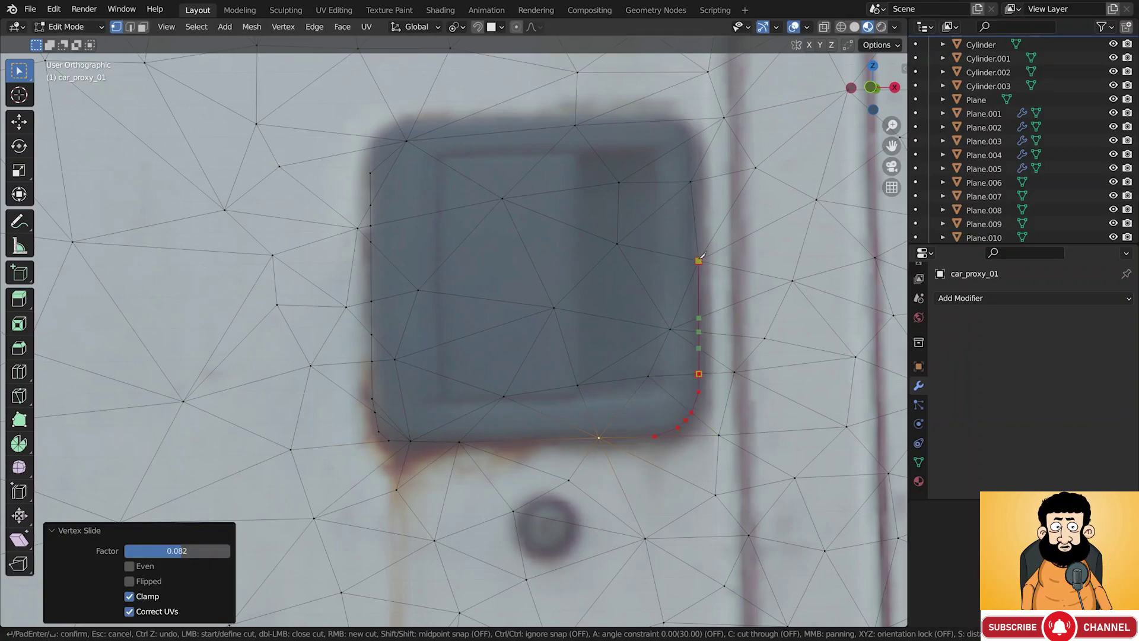
{"action": "key", "text": "Return"}
Slide the two upper vertices on the door handle's right side onto its edge
{"action": "left_click", "coordinate": [699, 260]}
{"action": "key", "text": "g"}
{"action": "key", "text": "g"}
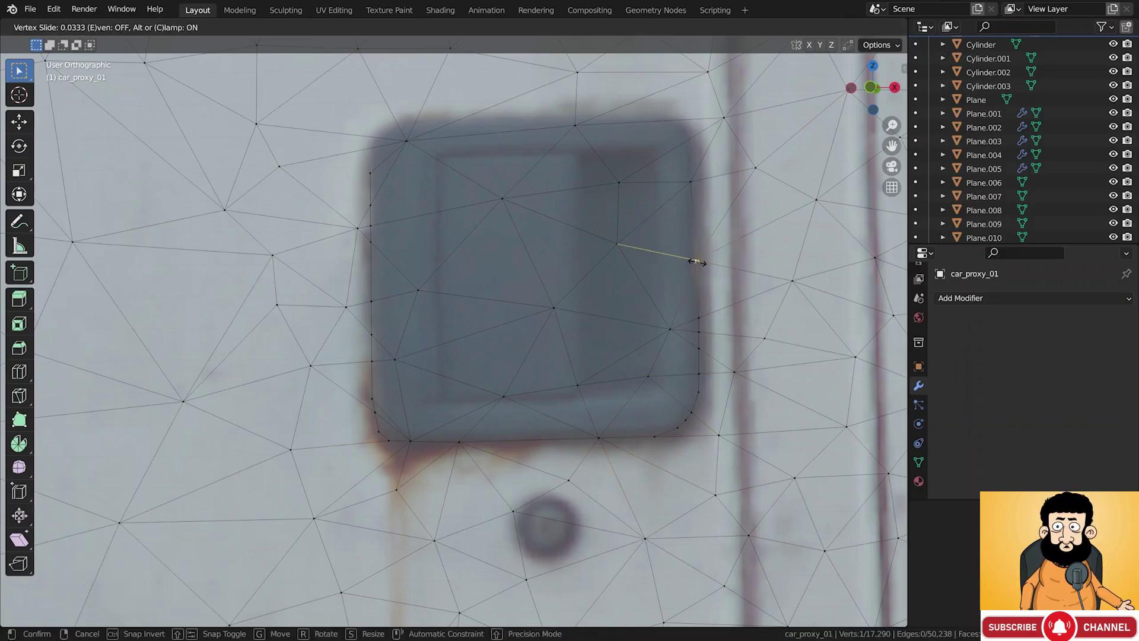
{"action": "left_click", "coordinate": [695, 262]}
{"action": "left_click", "coordinate": [692, 181]}
{"action": "key", "text": "g"}
{"action": "key", "text": "g"}
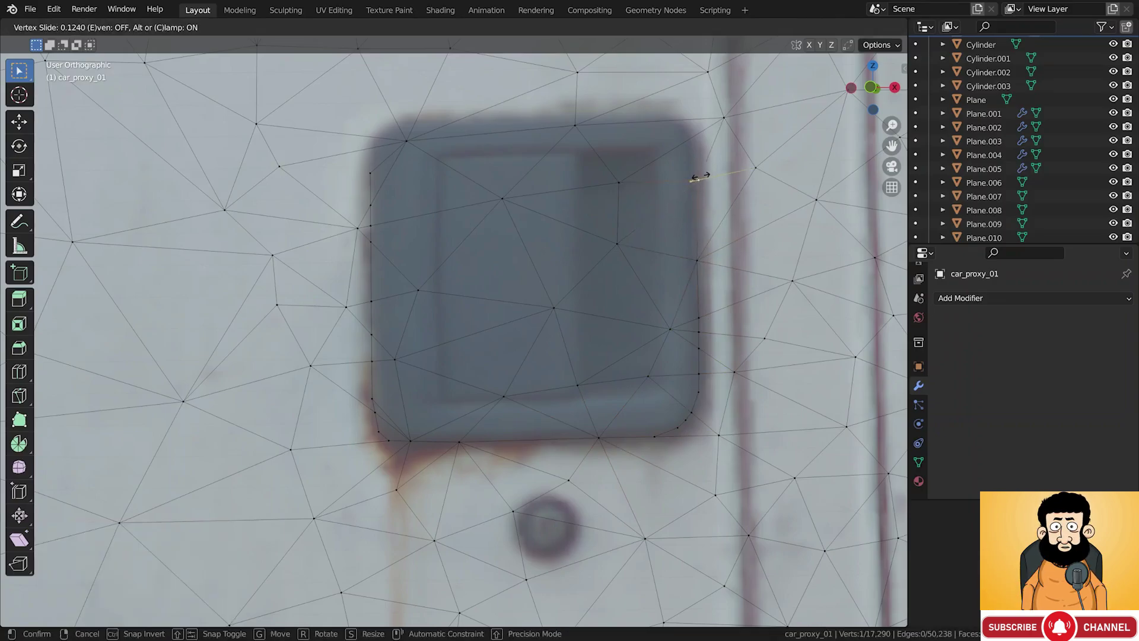
{"action": "left_click", "coordinate": [697, 178]}
Knife-cut the rounded upper-right corner of the door handle from the right edge to the top edge
{"action": "middle_click_drag", "start_coordinate": [697, 178], "coordinate": [717, 255], "text": "shift"}
{"action": "key", "text": "k"}
{"action": "left_click", "coordinate": [715, 229]}
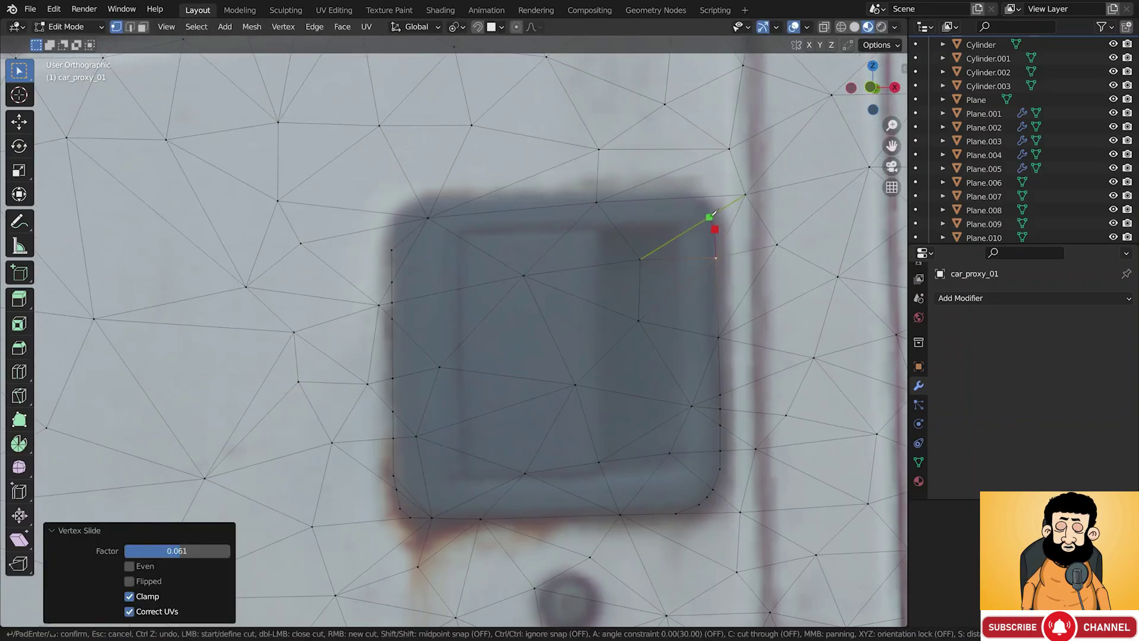
{"action": "left_click", "coordinate": [713, 214]}
{"action": "left_click", "coordinate": [701, 196]}
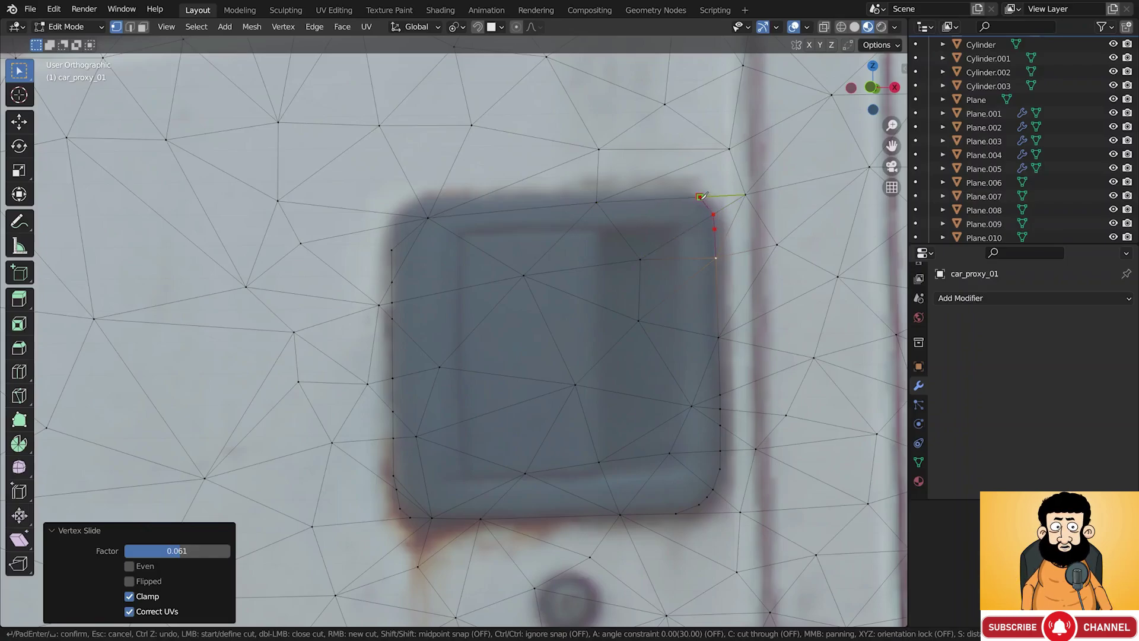
{"action": "key", "text": "Return"}
Slide the vertex near the middle of the door handle's top side up onto its edge
{"action": "left_click", "coordinate": [597, 202]}
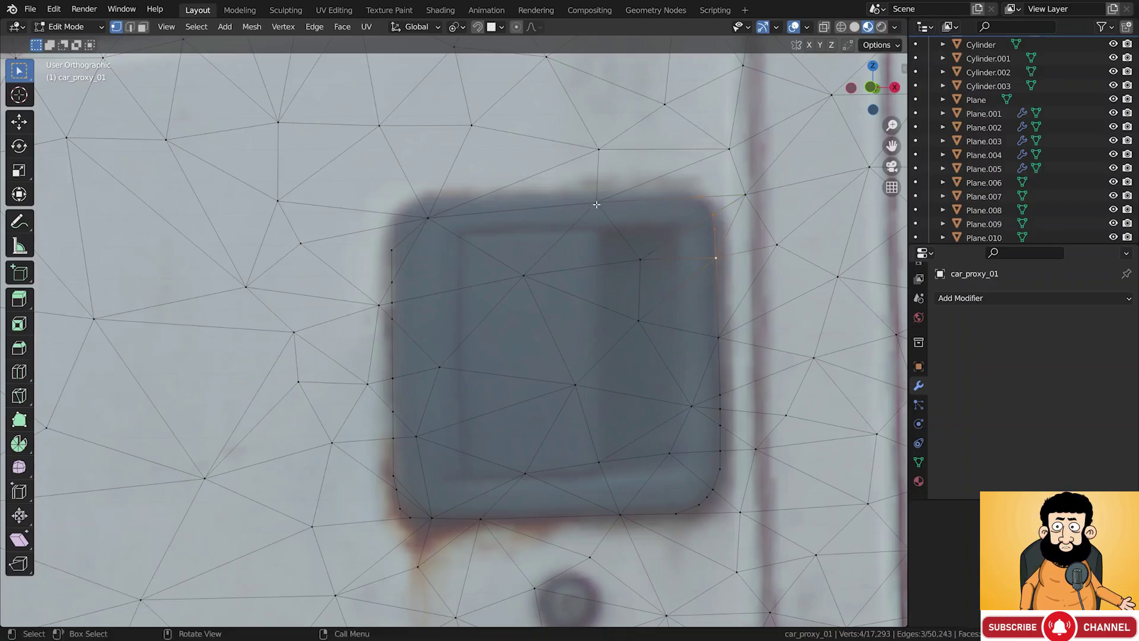
{"action": "key", "text": "g"}
{"action": "key", "text": "g"}
{"action": "left_click", "coordinate": [612, 193]}
Knife-cut around the upper-left corner and along the top edge to close the door handle's outline
{"action": "key", "text": "k"}
{"action": "left_click", "coordinate": [392, 249]}
{"action": "left_click", "coordinate": [408, 206]}
{"action": "left_click", "coordinate": [417, 198]}
{"action": "left_click", "coordinate": [614, 195]}
{"action": "key", "text": "Return"}
Circle-select all faces inside the door handle's outline and separate the selection into its own object
{"action": "scroll", "coordinate": [547, 260], "scroll_direction": "down", "scroll_amount": 1}
{"action": "key", "text": "3"}
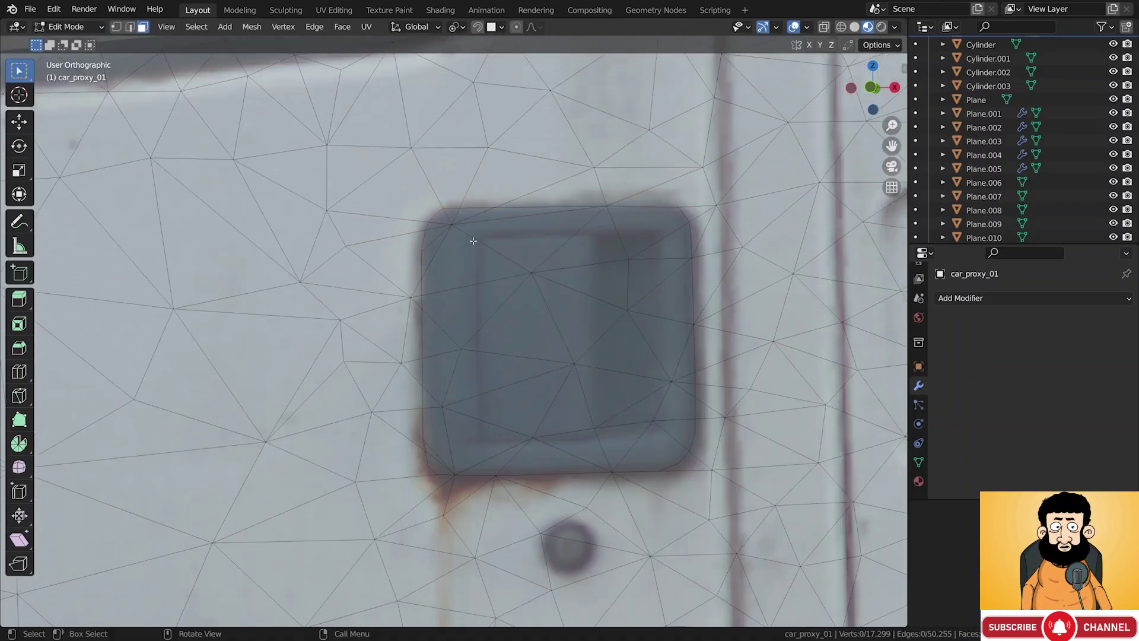
{"action": "key", "text": "c"}
{"action": "mouse_move", "coordinate": [457, 234]}
{"action": "left_mouse_down"}
{"action": "mouse_move", "coordinate": [666, 256]}
{"action": "mouse_move", "coordinate": [663, 405]}
{"action": "mouse_move", "coordinate": [605, 452]}
{"action": "mouse_move", "coordinate": [457, 452]}
{"action": "mouse_move", "coordinate": [510, 422]}
{"action": "mouse_move", "coordinate": [463, 397]}
{"action": "mouse_move", "coordinate": [564, 262]}
{"action": "mouse_move", "coordinate": [629, 289]}
{"action": "left_mouse_up"}
{"action": "right_click", "coordinate": [629, 289]}
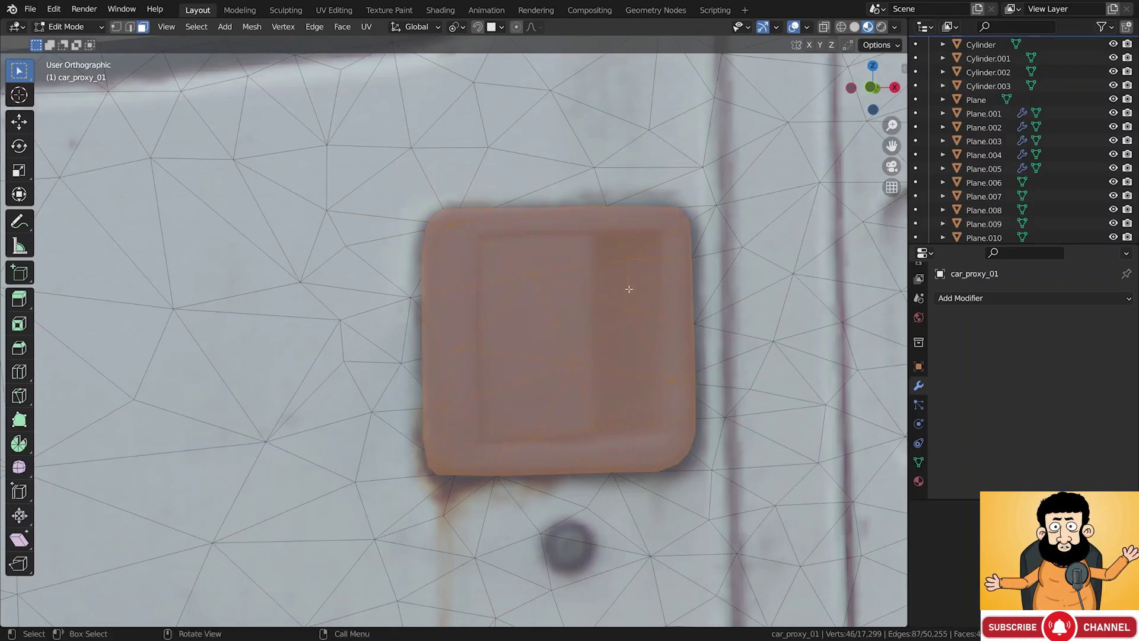
{"action": "key", "text": "p"}
{"action": "left_click", "coordinate": [739, 238]}
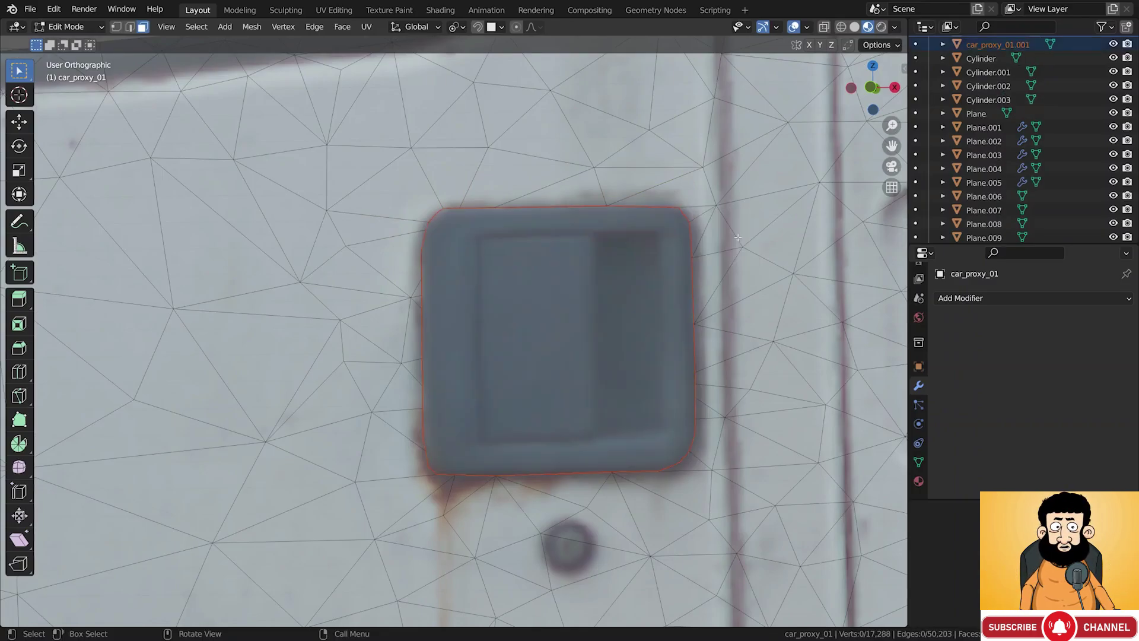
Leave the van body's Edit Mode and open the separated door handle object in Edit Mode
{"action": "key", "text": "Tab"}
{"action": "left_click", "coordinate": [664, 261]}
{"action": "scroll", "coordinate": [601, 325], "scroll_direction": "down", "scroll_amount": 4}
{"action": "middle_click_drag", "start_coordinate": [600, 325], "coordinate": [569, 334]}
{"action": "left_click", "coordinate": [621, 327]}
{"action": "key", "text": "g"}
{"action": "right_click", "coordinate": [609, 327]}
{"action": "key", "text": "Tab"}
{"action": "scroll", "coordinate": [597, 292], "scroll_direction": "up", "scroll_amount": 4}
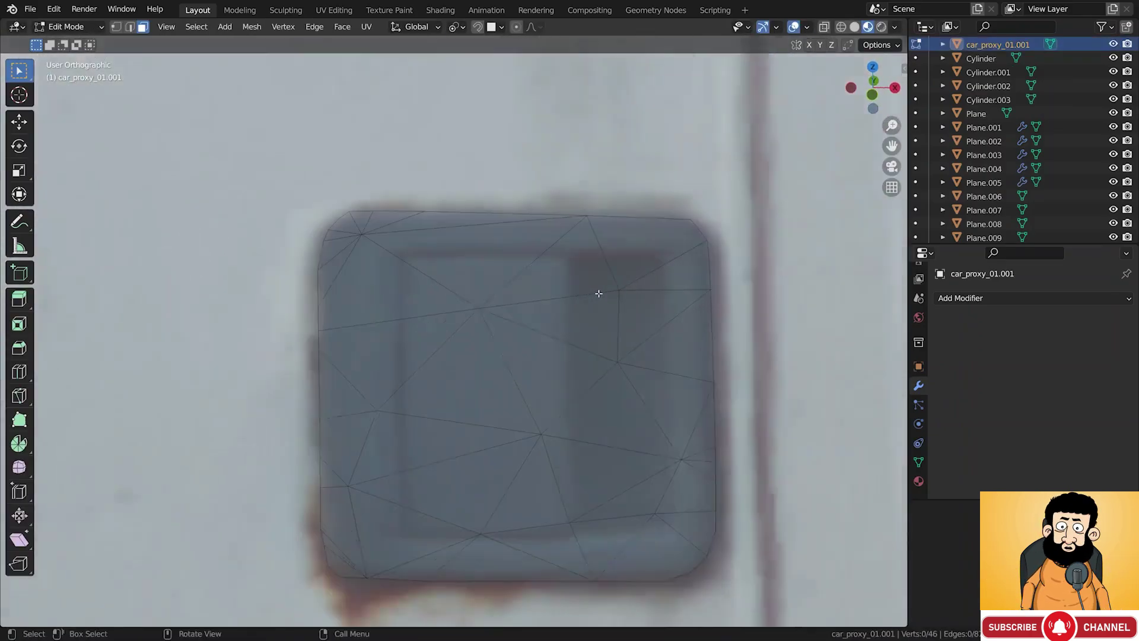
Knife-cut a vertical line down the door handle along the left edge of its dark grip recess
{"action": "key", "text": "k"}
{"action": "left_click", "coordinate": [572, 255]}
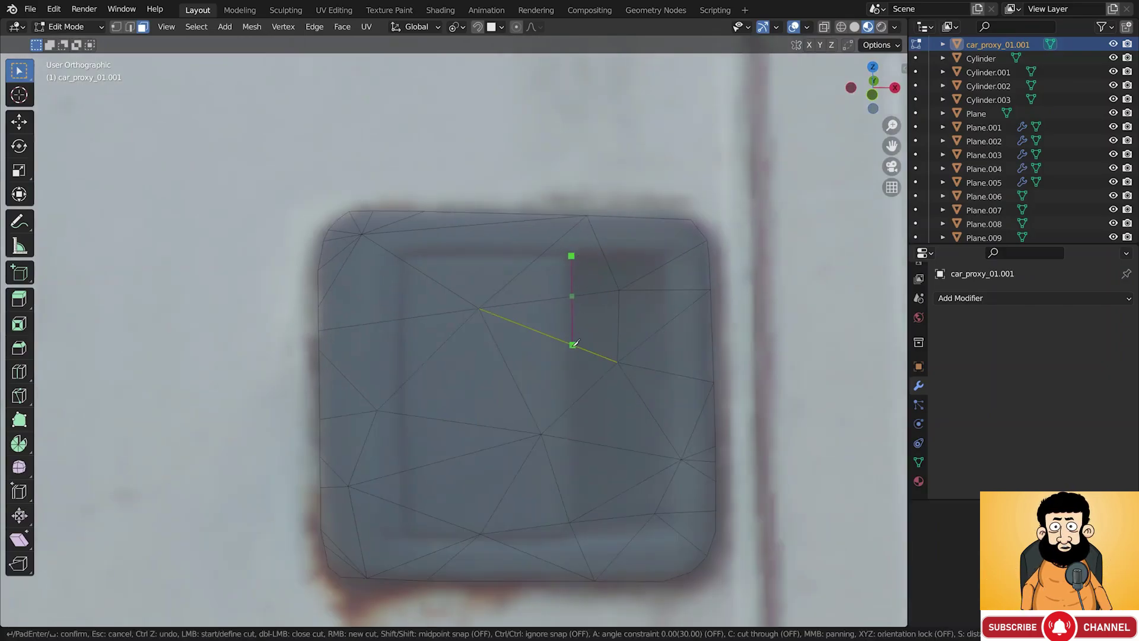
{"action": "left_click", "coordinate": [578, 519]}
{"action": "key", "text": "Return"}
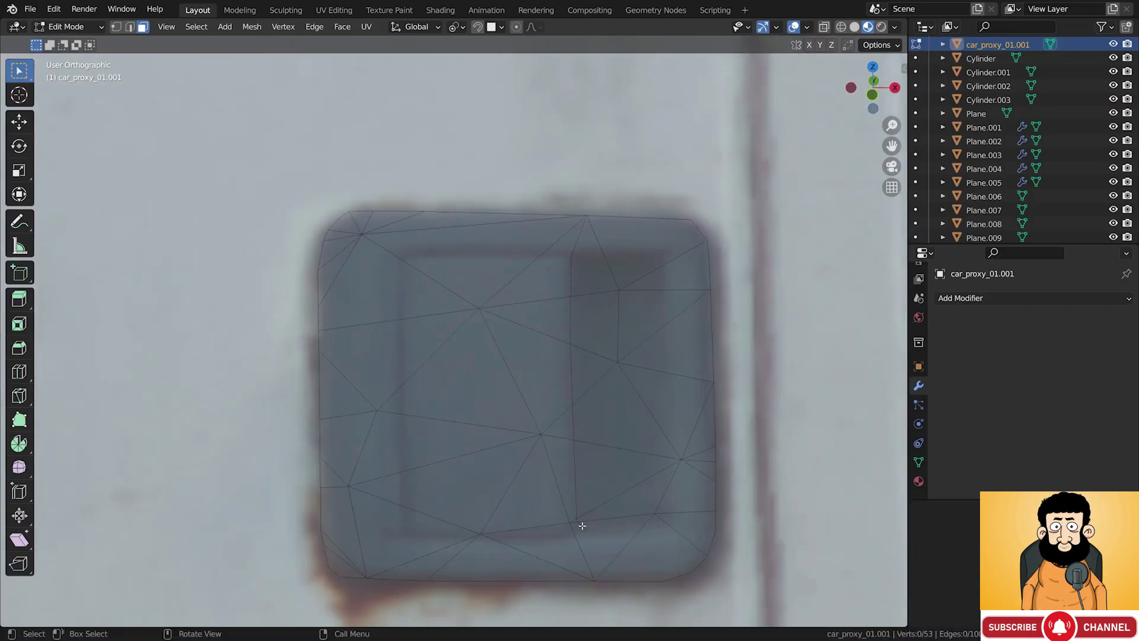
Slide the vertices along the bottom of the door handle's grip recess to line them up with its lower edge
{"action": "key", "text": "1"}
{"action": "left_click", "coordinate": [580, 516]}
{"action": "key", "text": "shift+v"}
{"action": "left_click", "coordinate": [580, 506]}
{"action": "key", "text": "k"}
{"action": "key", "text": "Escape"}
{"action": "left_click", "coordinate": [657, 514]}
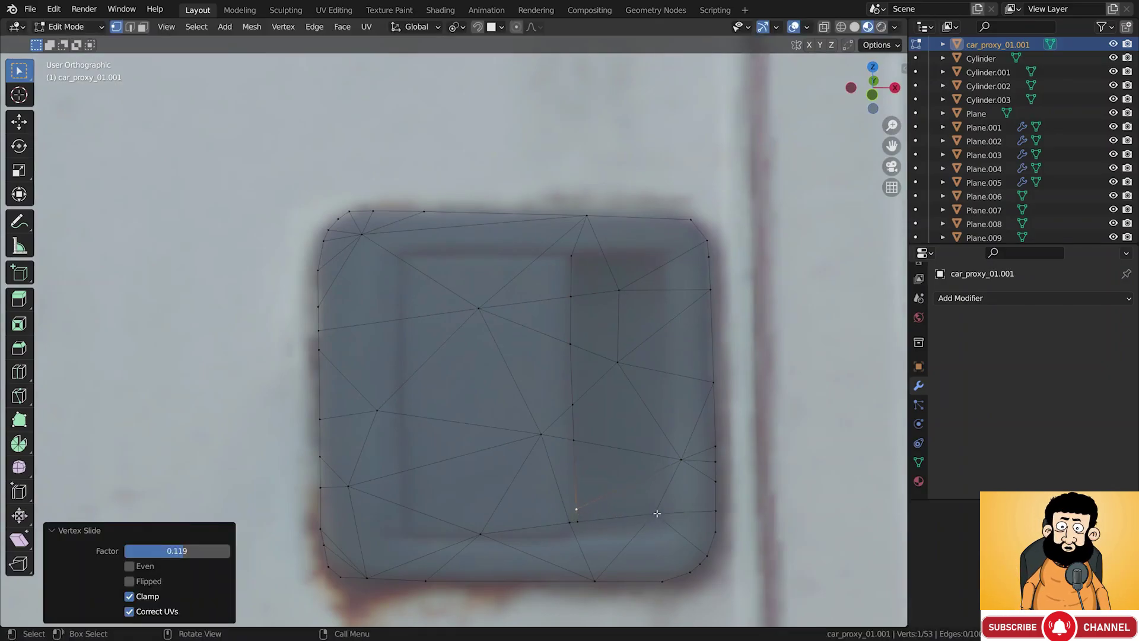
{"action": "key", "text": "g"}
{"action": "key", "text": "g"}
{"action": "left_click", "coordinate": [654, 518]}
Knife-cut up the outer vertical edge of the dark grip recess and across its upper edge to close the outline
{"action": "key", "text": "k"}
{"action": "left_click", "coordinate": [668, 515]}
{"action": "left_click", "coordinate": [667, 457]}
{"action": "left_click", "coordinate": [664, 273]}
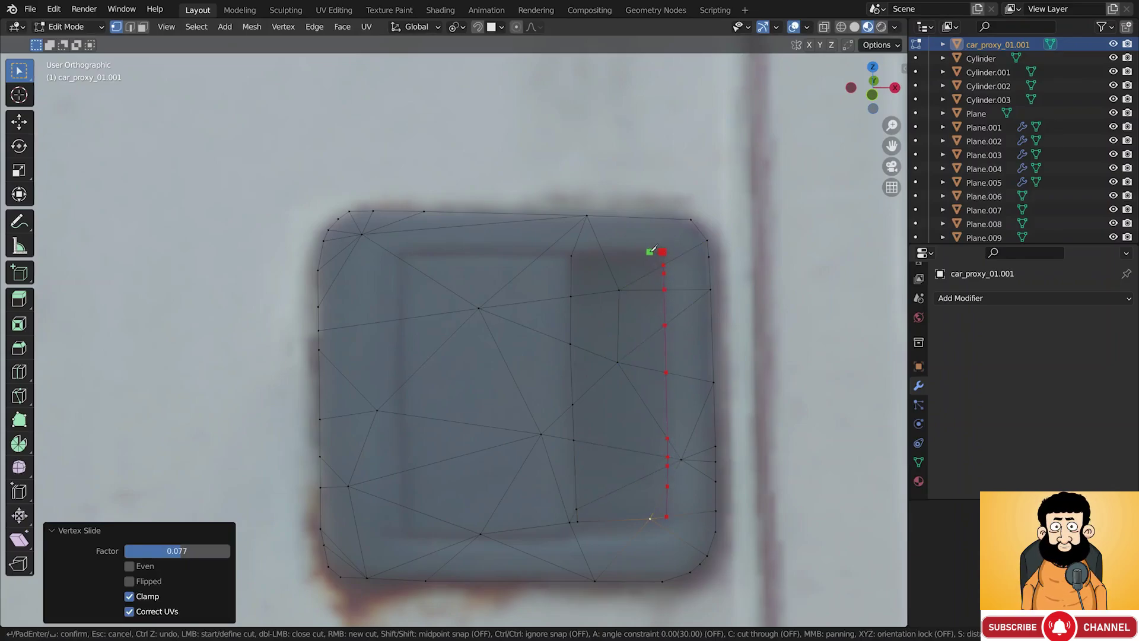
{"action": "key", "text": "Return"}
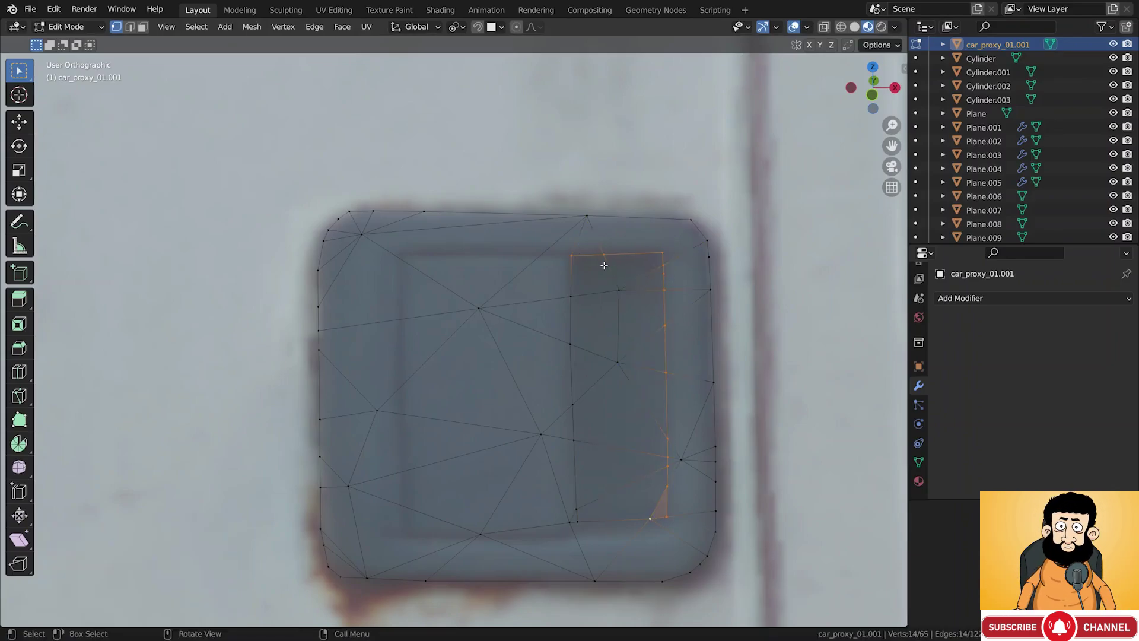
Circle-select all faces inside the grip recess outline and extrude them inward by about 0.03 m
{"action": "key", "text": "3"}
{"action": "left_click", "coordinate": [648, 494]}
{"action": "key", "text": "c"}
{"action": "left_click_drag", "start_coordinate": [650, 496], "coordinate": [611, 288]}
{"action": "key", "text": "Escape"}
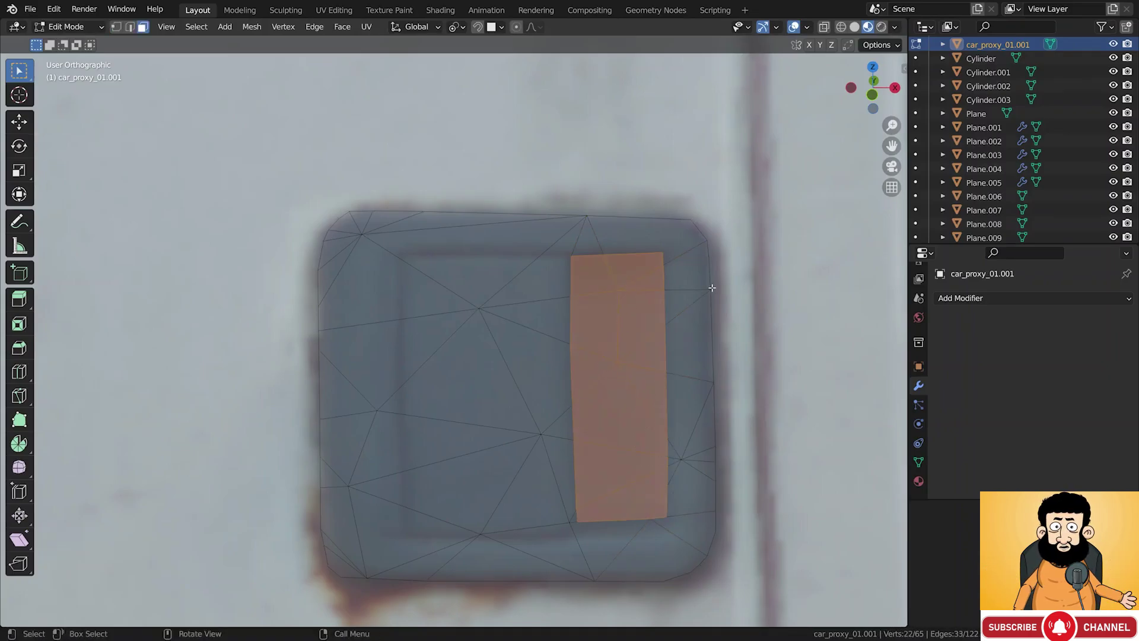
{"action": "scroll", "coordinate": [712, 288], "scroll_direction": "down", "scroll_amount": 4}
{"action": "middle_click_drag", "start_coordinate": [692, 374], "coordinate": [519, 369]}
{"action": "key", "text": "e"}
{"action": "left_click", "coordinate": [753, 387]}
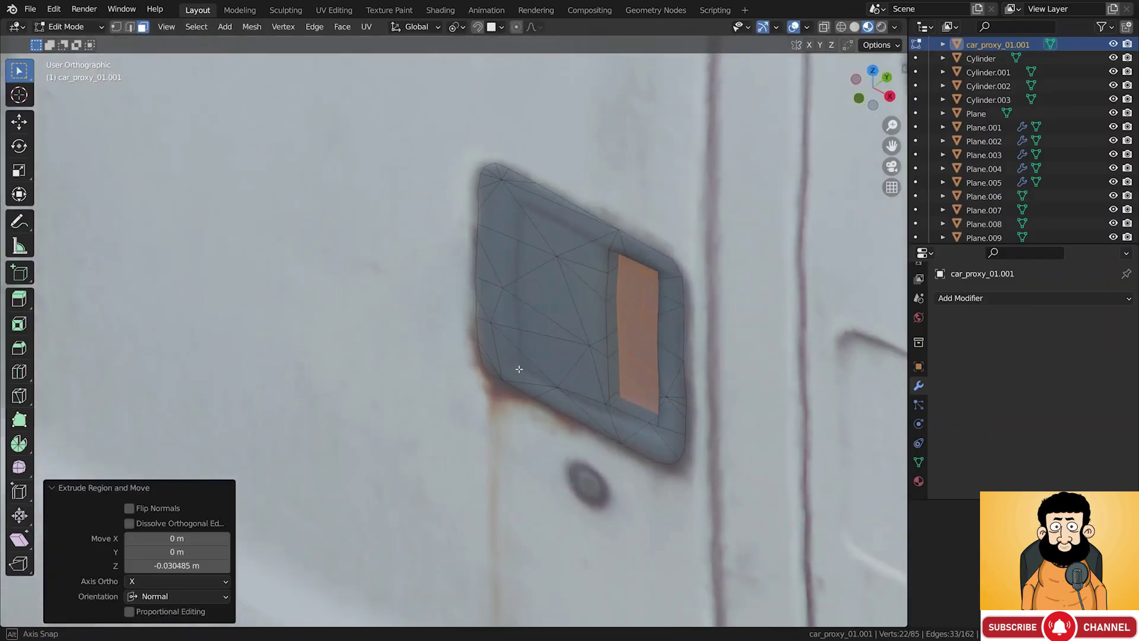
Adjust the position of the extruded grip recess faces and leave the door handle's Edit Mode
{"action": "scroll", "coordinate": [645, 363], "scroll_direction": "down", "scroll_amount": 5}
{"action": "key", "text": "Tab"}
{"action": "middle_click_drag", "start_coordinate": [652, 362], "coordinate": [685, 360]}
{"action": "key", "text": "Tab"}
{"action": "key", "text": "g"}
{"action": "left_click", "coordinate": [708, 402]}
{"action": "scroll", "coordinate": [708, 402], "scroll_direction": "down", "scroll_amount": 4}
{"action": "key", "text": "Tab"}
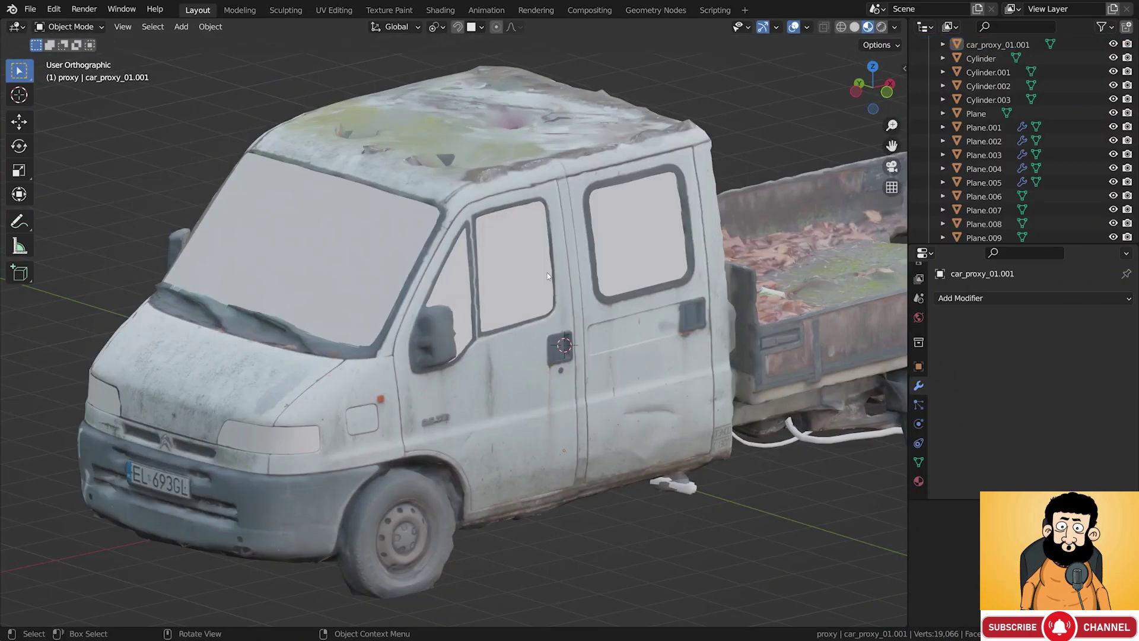
Add a 2 m plane at the centre of the cab roof and raise it about 1.99 m
{"action": "middle_click_drag", "start_coordinate": [544, 283], "coordinate": [533, 358], "text": "shift"}
{"action": "key", "text": "d"}
{"action": "mouse_move", "coordinate": [288, 202]}
{"action": "left_mouse_down"}
{"action": "mouse_move", "coordinate": [458, 264]}
{"action": "mouse_move", "coordinate": [650, 207]}
{"action": "mouse_move", "coordinate": [305, 184]}
{"action": "left_mouse_up"}
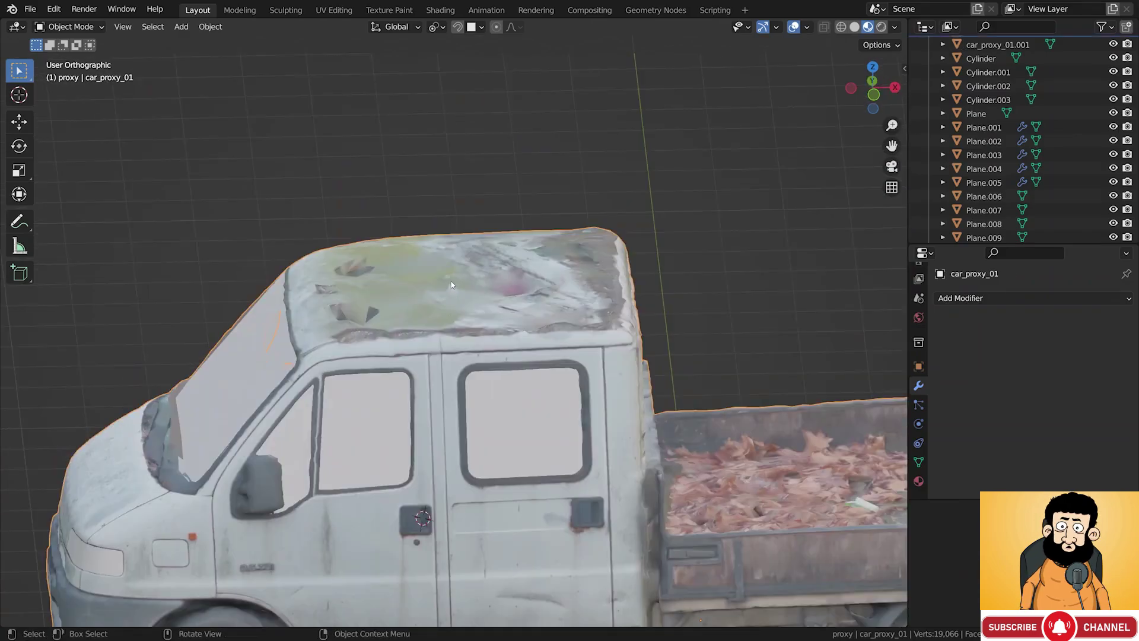
{"action": "middle_click_drag", "start_coordinate": [451, 284], "coordinate": [495, 328]}
{"action": "middle_click_drag", "start_coordinate": [558, 173], "coordinate": [596, 207], "text": "alt"}
{"action": "key", "text": "shift+a"}
{"action": "left_click", "coordinate": [628, 196]}
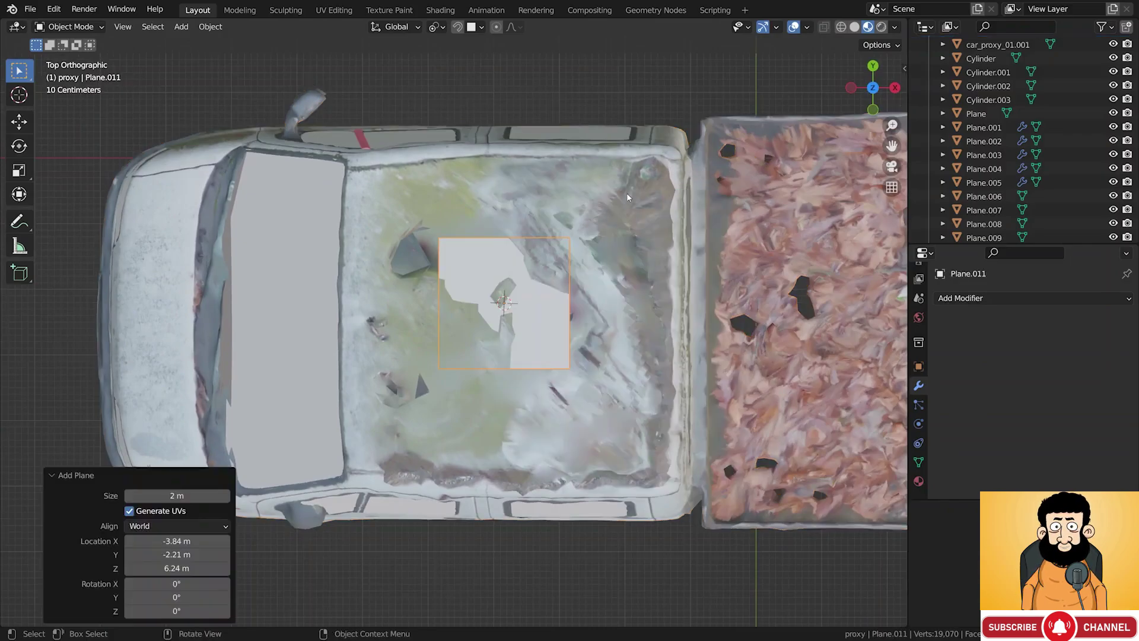
Delete all vertices of the new plane except one corner
{"action": "key", "text": "Tab"}
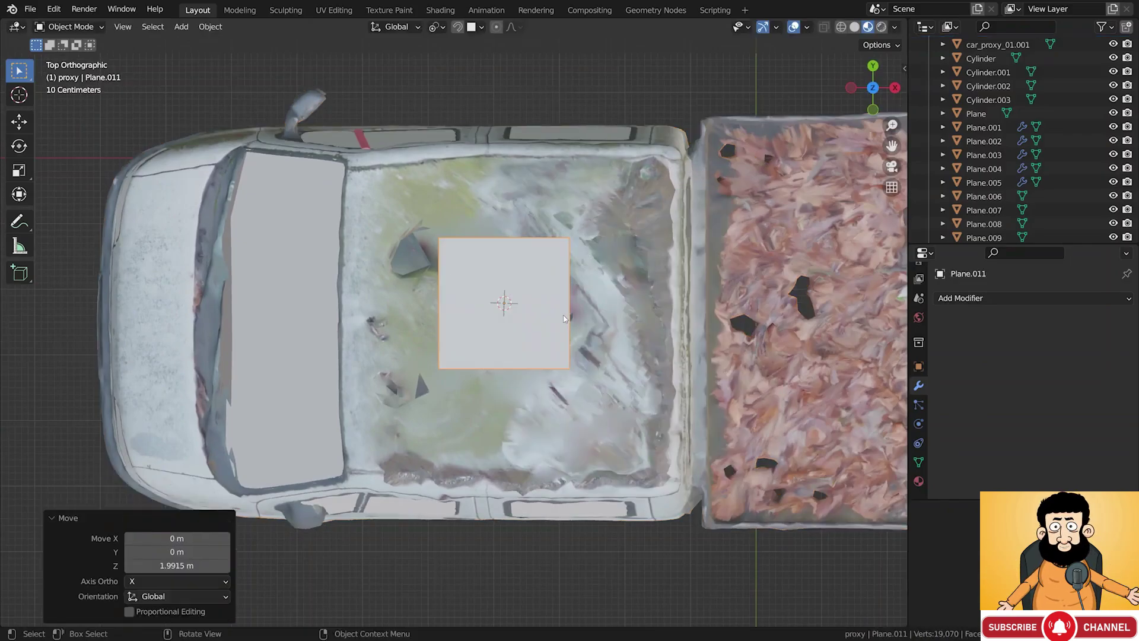
{"action": "key", "text": "ctrl+i"}
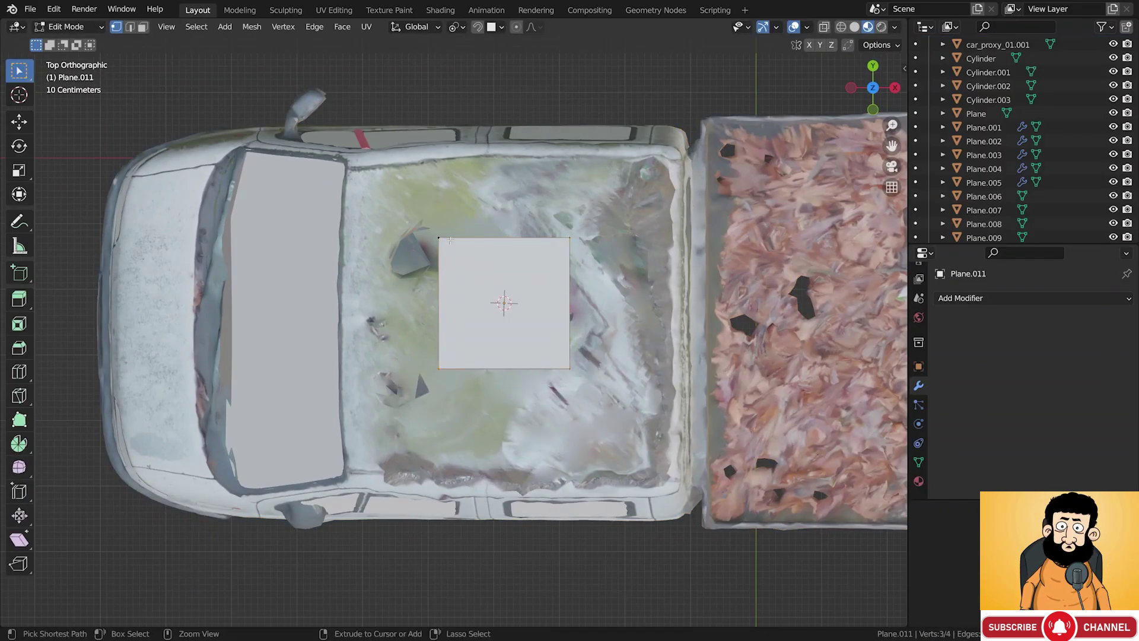
{"action": "key", "text": "x"}
{"action": "left_click", "coordinate": [451, 241]}
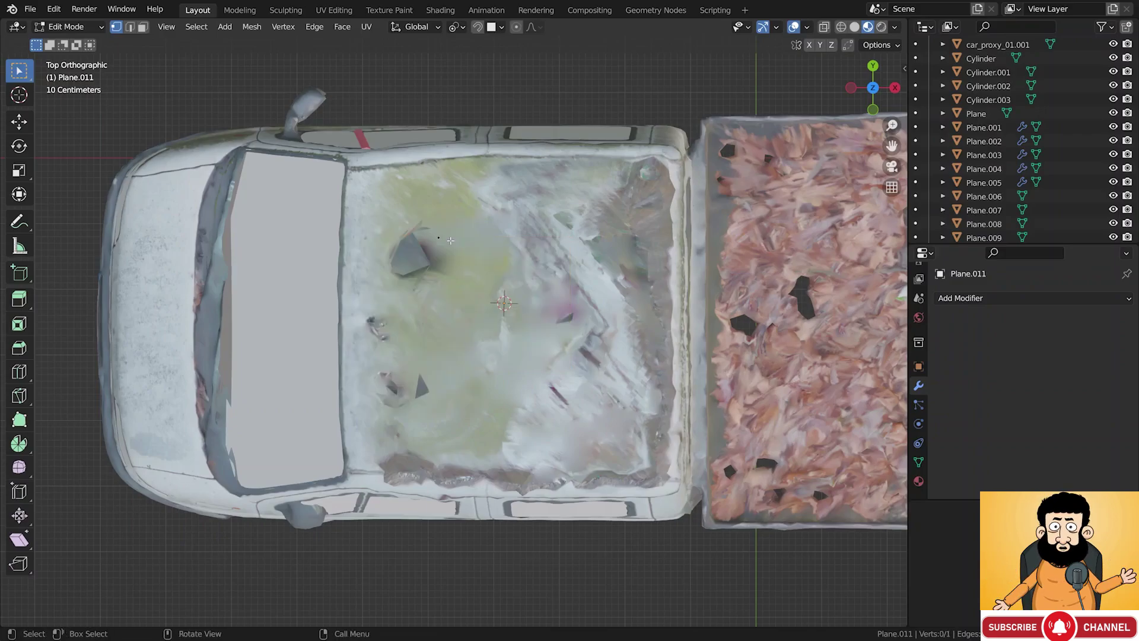
Move the remaining vertex onto the roof's front corner, behind the windshield on the +Y side
{"action": "key", "text": "g"}
{"action": "left_click", "coordinate": [378, 184]}
{"action": "key", "text": "g"}
{"action": "left_click", "coordinate": [373, 174]}
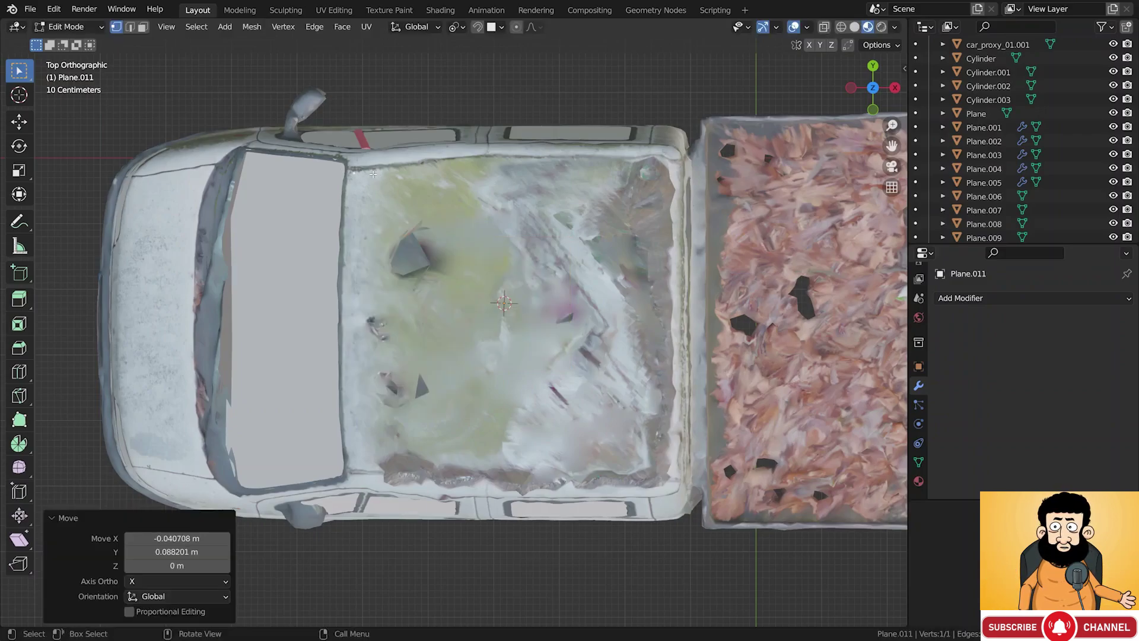
{"action": "key", "text": "g"}
{"action": "left_click", "coordinate": [359, 169]}
{"action": "key", "text": "g"}
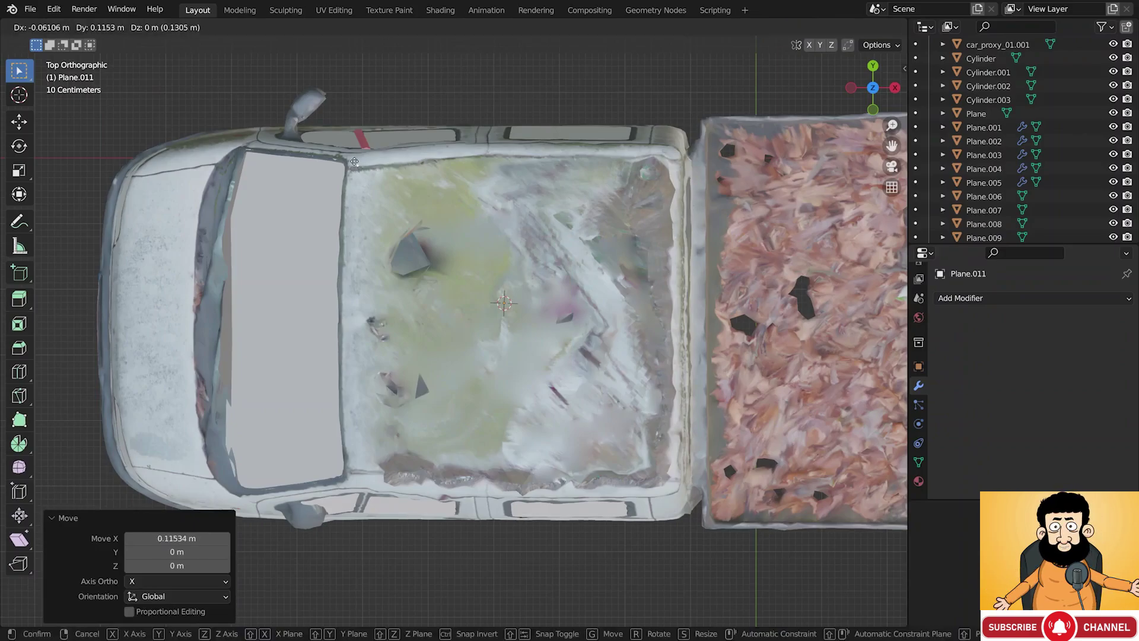
{"action": "left_click", "coordinate": [355, 164]}
Extrude vertices along the roof's +Y side edge and around the rear corner
{"action": "key", "text": "e"}
{"action": "left_click", "coordinate": [397, 160]}
{"action": "key", "text": "e"}
{"action": "left_click", "coordinate": [436, 156]}
{"action": "key", "text": "e"}
{"action": "left_click", "coordinate": [616, 154]}
{"action": "key", "text": "e"}
{"action": "left_click", "coordinate": [699, 160]}
{"action": "key", "text": "e"}
{"action": "left_click", "coordinate": [702, 168]}
Extrude vertices across the roof's rear edge, around the corner and forward along the -Y side
{"action": "key", "text": "e"}
{"action": "left_click", "coordinate": [704, 495]}
{"action": "key", "text": "e"}
{"action": "left_click", "coordinate": [701, 505]}
{"action": "key", "text": "e"}
{"action": "left_click", "coordinate": [694, 511]}
{"action": "key", "text": "e"}
{"action": "left_click", "coordinate": [682, 514]}
{"action": "key", "text": "e"}
{"action": "left_click", "coordinate": [528, 511]}
{"action": "key", "text": "e"}
{"action": "left_click", "coordinate": [410, 500]}
Extrude vertices across the roof's front edge back to the starting corner and align the last one along X
{"action": "key", "text": "e"}
{"action": "left_click", "coordinate": [363, 388]}
{"action": "key", "text": "e"}
{"action": "left_click", "coordinate": [363, 305]}
{"action": "key", "text": "e"}
{"action": "left_click", "coordinate": [364, 232]}
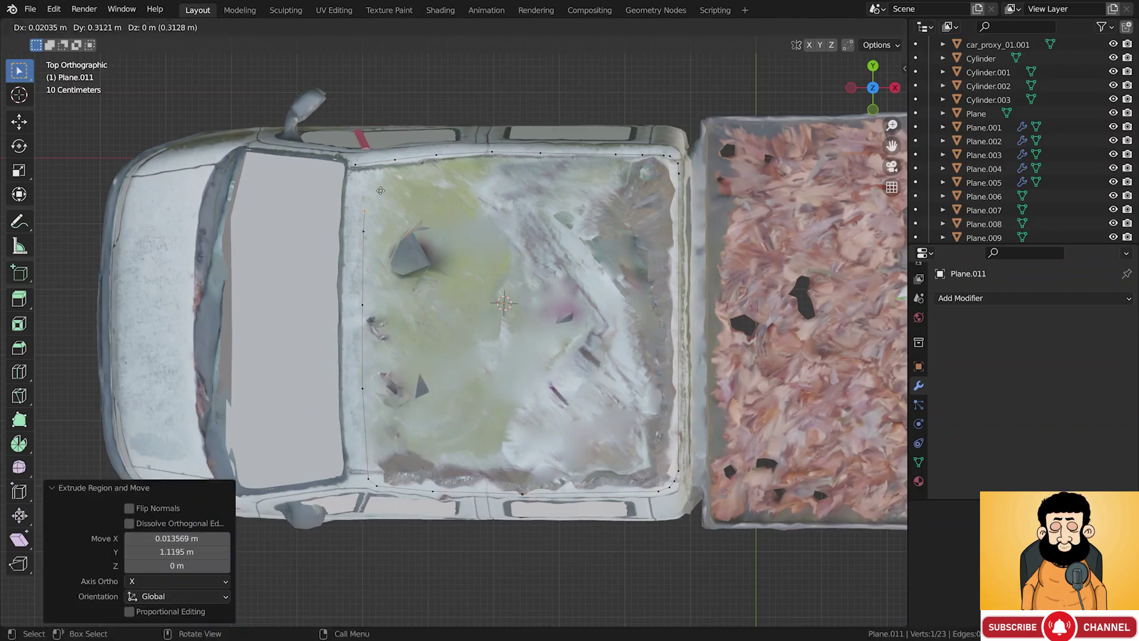
{"action": "key", "text": "e"}
{"action": "left_click", "coordinate": [364, 176]}
{"action": "key", "text": "e"}
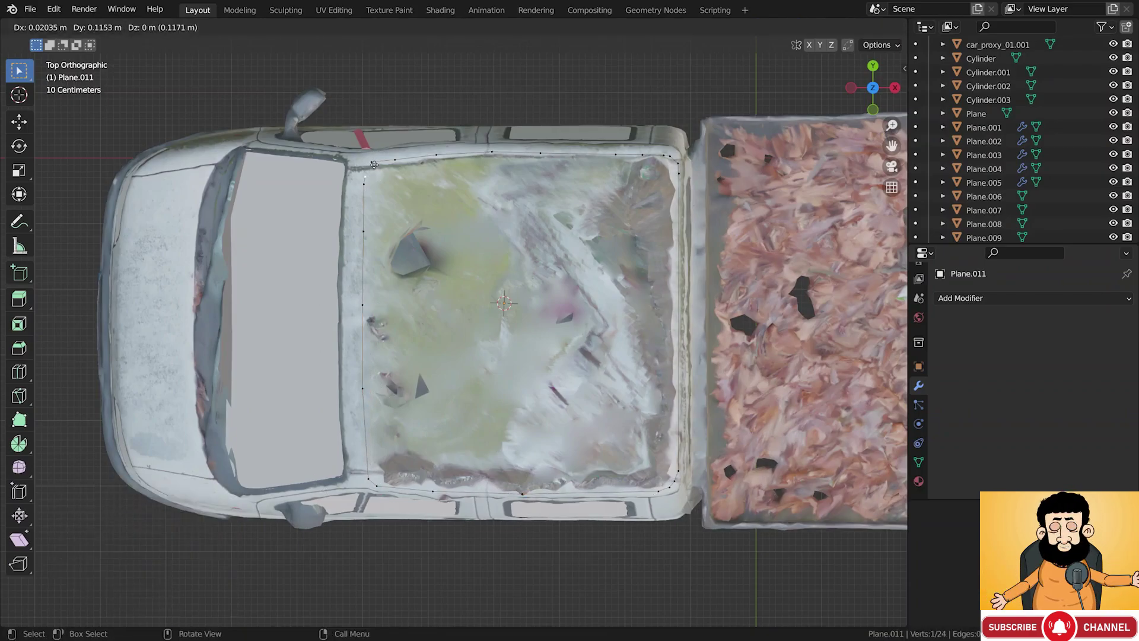
{"action": "left_click", "coordinate": [372, 164]}
{"action": "key", "text": "g"}
{"action": "key", "text": "x"}
{"action": "left_click", "coordinate": [368, 176]}
{"action": "left_click", "coordinate": [375, 164]}
Fill the roof outline with a face and lower it along Z onto the cab roof
{"action": "key", "text": "a"}
{"action": "middle_click_drag", "start_coordinate": [442, 218], "coordinate": [538, 212]}
{"action": "middle_click_drag", "start_coordinate": [670, 232], "coordinate": [588, 264]}
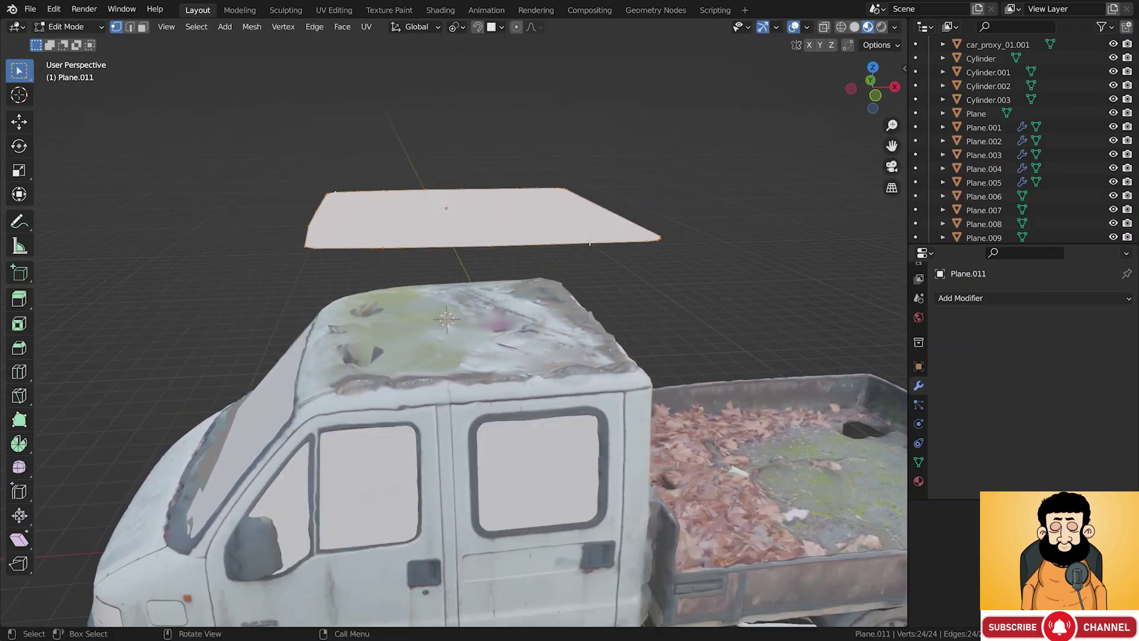
{"action": "key", "text": "g"}
{"action": "key", "text": "z"}
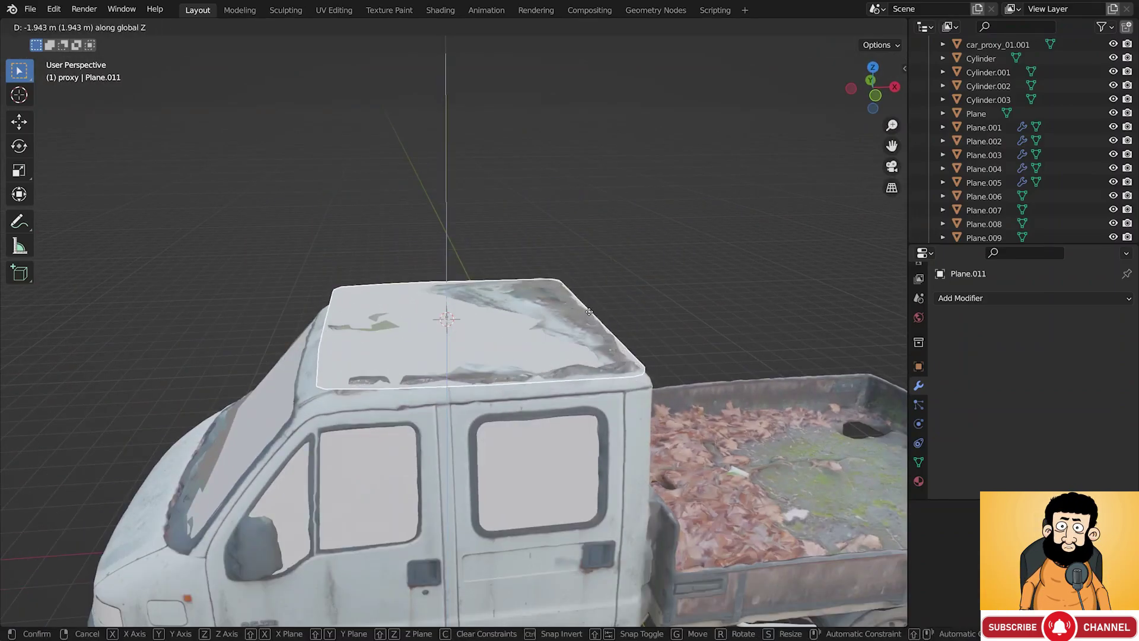
{"action": "left_click", "coordinate": [575, 320]}
Extrude the roof face slightly upward to give the panel thickness and leave Edit Mode
{"action": "key", "text": "Tab"}
{"action": "middle_click_drag", "start_coordinate": [575, 321], "coordinate": [574, 317]}
{"action": "key", "text": "e"}
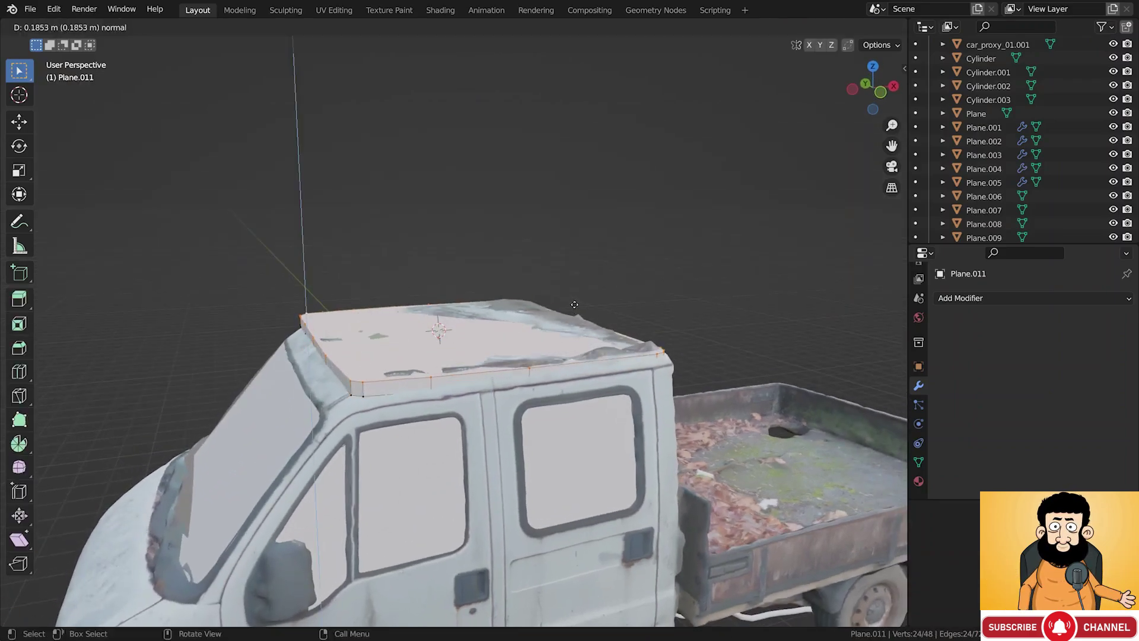
{"action": "left_click", "coordinate": [568, 309]}
{"action": "scroll", "coordinate": [567, 311], "scroll_direction": "down", "scroll_amount": 3}
{"action": "middle_click_drag", "start_coordinate": [562, 313], "coordinate": [522, 318]}
{"action": "key", "text": "Tab"}
Select the scanned van body and switch it to Sculpt Mode
{"action": "left_click", "coordinate": [525, 325]}
{"action": "left_click", "coordinate": [528, 292]}
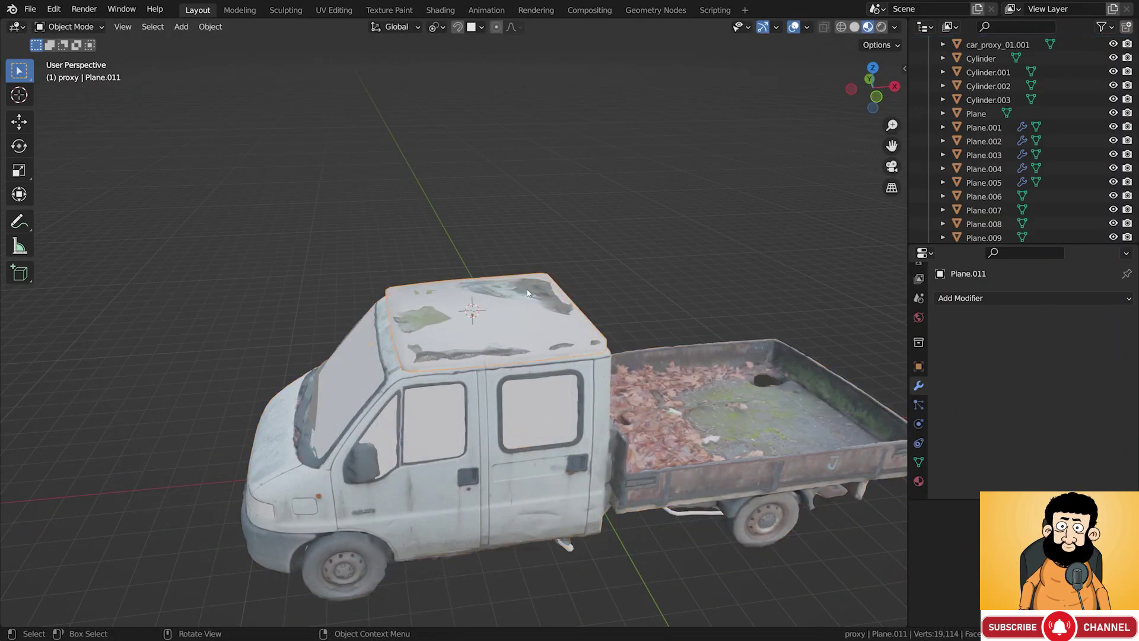
{"action": "left_click", "coordinate": [528, 293]}
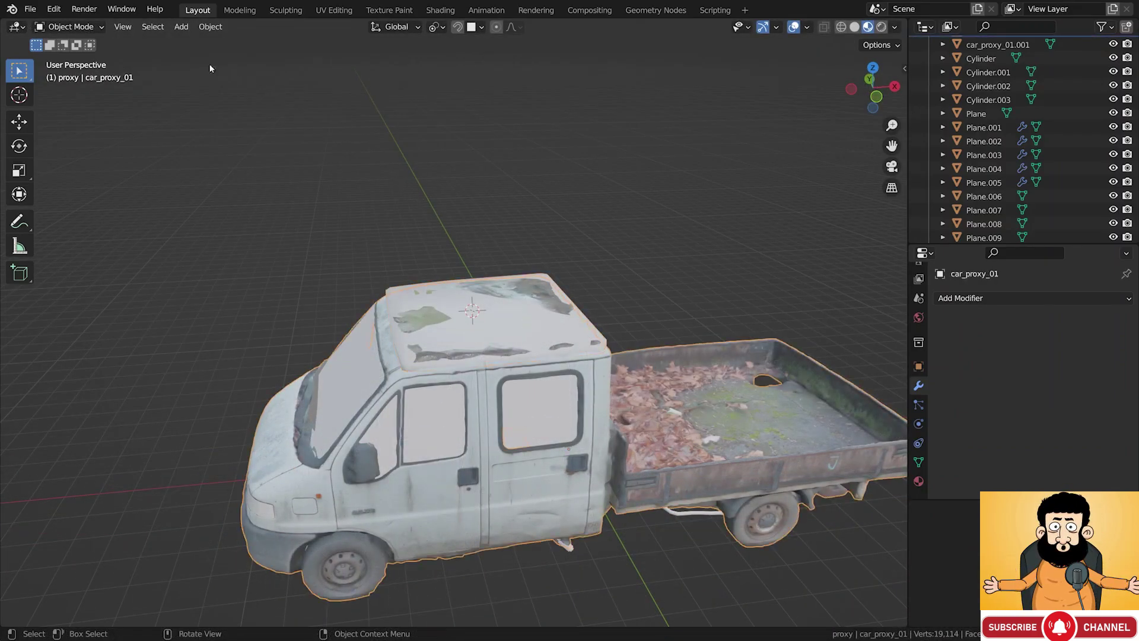
{"action": "left_click", "coordinate": [70, 27]}
{"action": "left_click", "coordinate": [72, 72]}
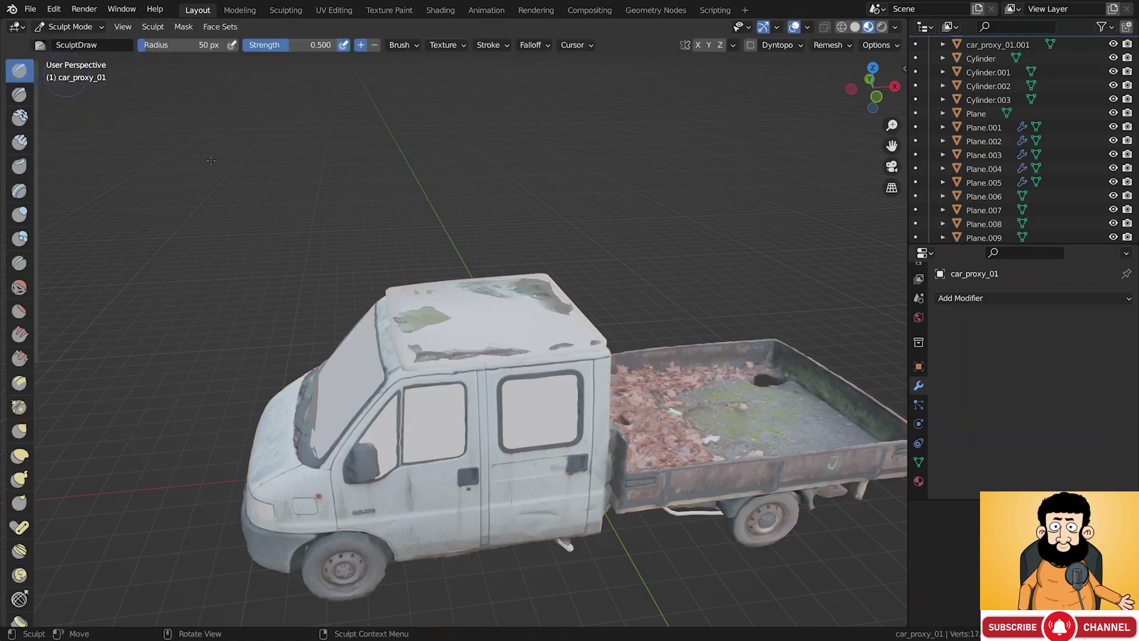
Enlarge the Draw brush to 61 px and push the scanned roof below the new panel along its front and near side
{"action": "scroll", "coordinate": [432, 321], "scroll_direction": "up", "scroll_amount": 2}
{"action": "scroll", "coordinate": [432, 320], "scroll_direction": "up", "scroll_amount": 2}
{"action": "middle_click_drag", "start_coordinate": [432, 321], "coordinate": [442, 339]}
{"action": "mouse_move", "coordinate": [453, 324]}
{"action": "left_mouse_down"}
{"action": "mouse_move", "coordinate": [455, 294]}
{"action": "mouse_move", "coordinate": [366, 294]}
{"action": "mouse_move", "coordinate": [439, 318]}
{"action": "mouse_move", "coordinate": [419, 277]}
{"action": "mouse_move", "coordinate": [373, 310]}
{"action": "left_mouse_up"}
{"action": "key", "text": "bracketright"}
{"action": "key", "text": "bracketright"}
{"action": "mouse_move", "coordinate": [404, 263]}
{"action": "left_mouse_down"}
{"action": "mouse_move", "coordinate": [420, 232]}
{"action": "mouse_move", "coordinate": [369, 314]}
{"action": "left_mouse_up"}
{"action": "middle_click_drag", "start_coordinate": [368, 314], "coordinate": [407, 401]}
{"action": "mouse_move", "coordinate": [407, 402]}
{"action": "left_mouse_down"}
{"action": "mouse_move", "coordinate": [454, 423]}
{"action": "mouse_move", "coordinate": [502, 418]}
{"action": "mouse_move", "coordinate": [525, 393]}
{"action": "mouse_move", "coordinate": [626, 386]}
{"action": "left_mouse_up"}
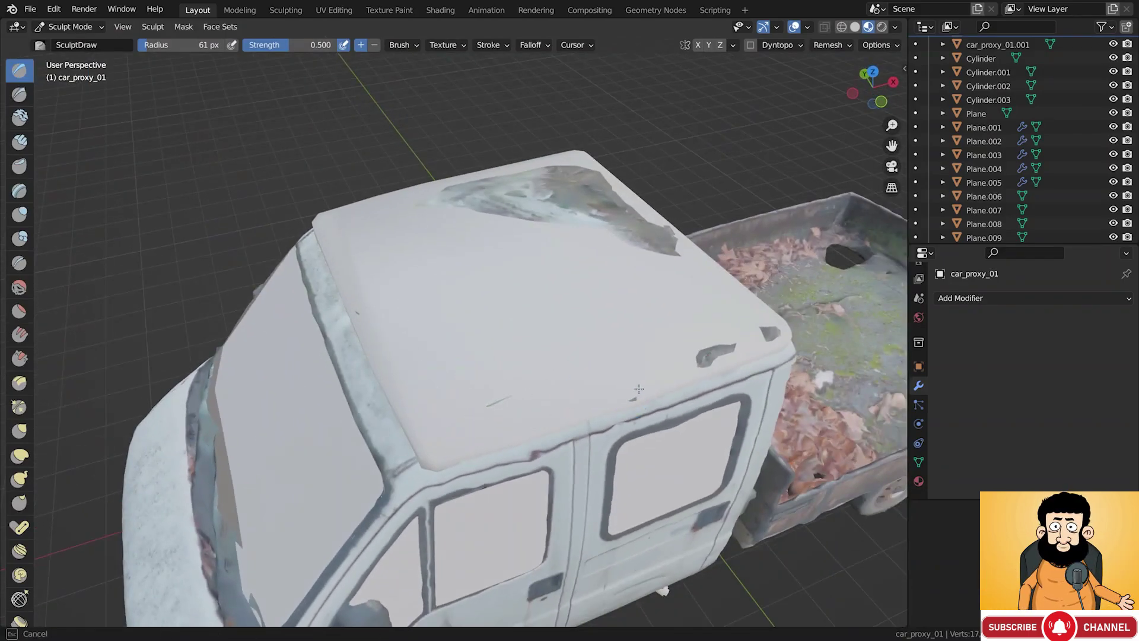
Sculpt down the remaining patches of scanned roof that poke through the middle and rear of the new panel
{"action": "middle_click_drag", "start_coordinate": [637, 394], "coordinate": [595, 374]}
{"action": "left_click_drag", "start_coordinate": [595, 374], "coordinate": [552, 332]}
{"action": "middle_click_drag", "start_coordinate": [552, 332], "coordinate": [548, 351]}
{"action": "mouse_move", "coordinate": [547, 350]}
{"action": "left_mouse_down"}
{"action": "mouse_move", "coordinate": [555, 300]}
{"action": "mouse_move", "coordinate": [451, 359]}
{"action": "mouse_move", "coordinate": [391, 264]}
{"action": "mouse_move", "coordinate": [502, 329]}
{"action": "left_mouse_up"}
{"action": "scroll", "coordinate": [502, 328], "scroll_direction": "down", "scroll_amount": 3}
{"action": "middle_click_drag", "start_coordinate": [500, 326], "coordinate": [486, 293]}
{"action": "scroll", "coordinate": [478, 323], "scroll_direction": "up", "scroll_amount": 5}
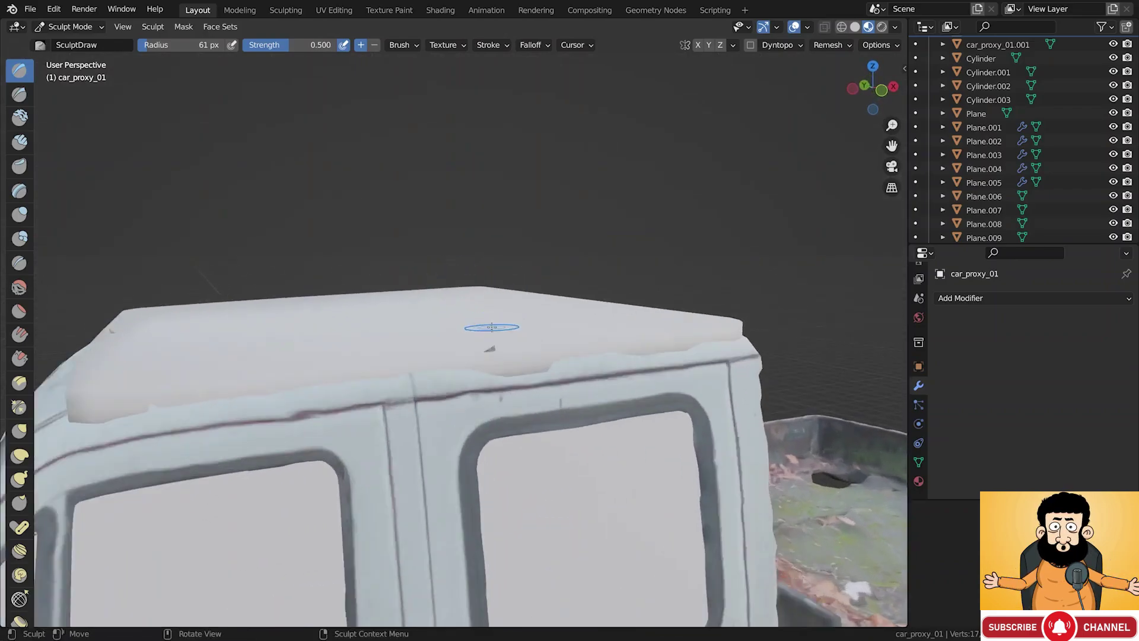
{"action": "middle_click_drag", "start_coordinate": [496, 394], "coordinate": [489, 387]}
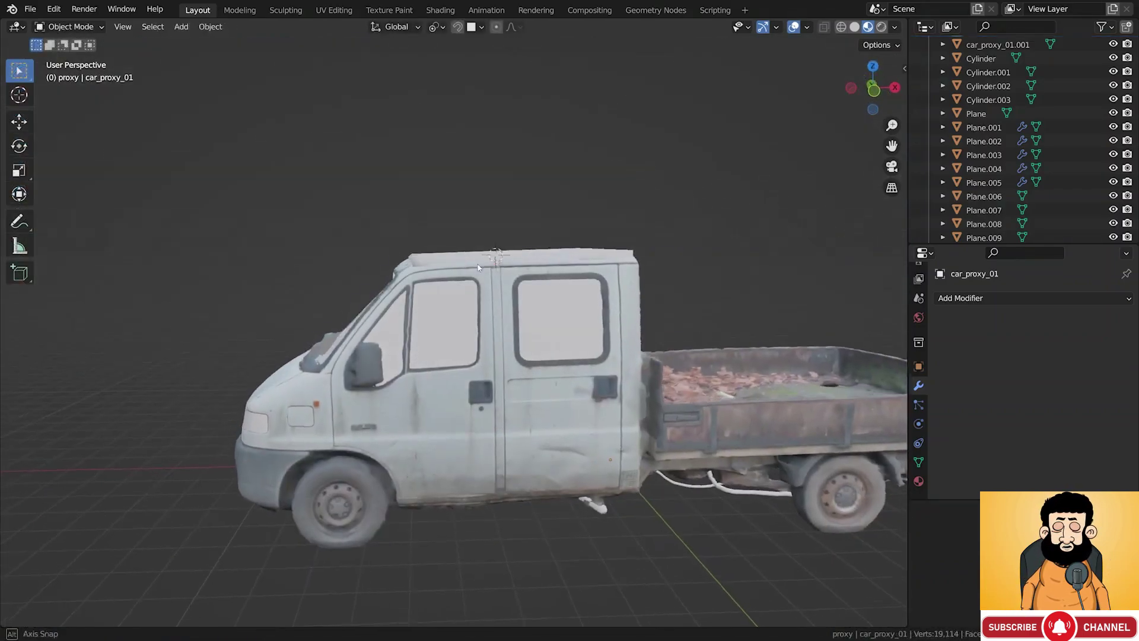
Shift the roof panel's upper face along X in Edit Mode, then return to Object Mode
{"action": "scroll", "coordinate": [478, 267], "scroll_direction": "up", "scroll_amount": 5}
{"action": "left_click", "coordinate": [478, 261]}
{"action": "key", "text": "Tab"}
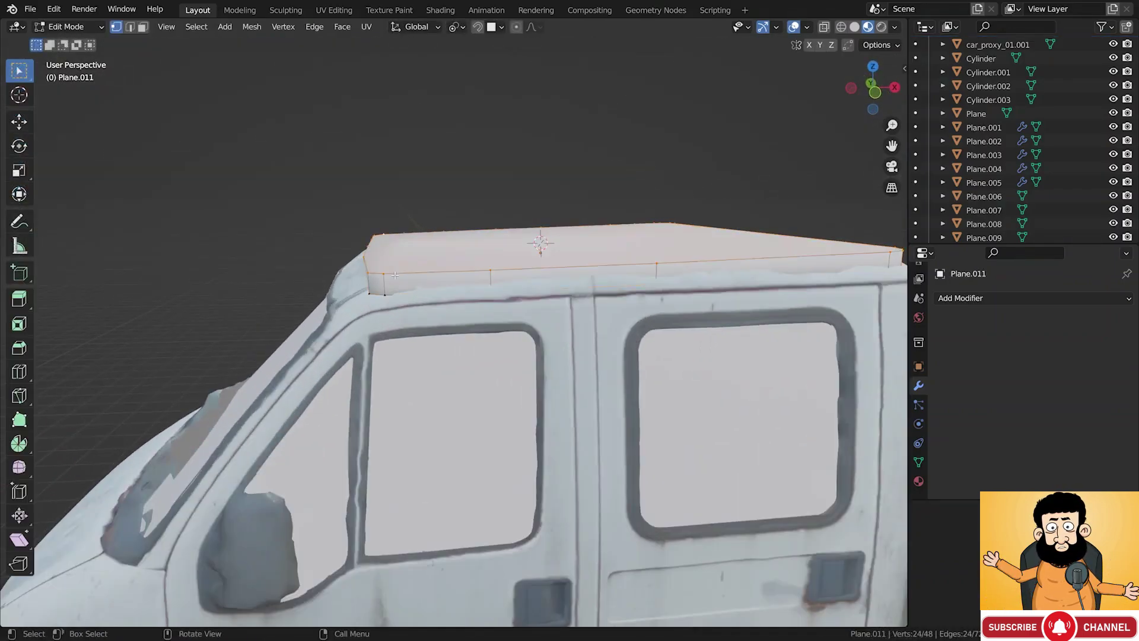
{"action": "middle_click_drag", "start_coordinate": [478, 261], "coordinate": [475, 184]}
{"action": "key", "text": "g"}
{"action": "key", "text": "x"}
{"action": "left_click", "coordinate": [471, 187]}
{"action": "middle_click_drag", "start_coordinate": [449, 222], "coordinate": [377, 189]}
{"action": "key", "text": "Tab"}
{"action": "key", "text": "alt+a"}
Fit a new plane over the cab's rear window and stretch it along Y to the window's width
{"action": "left_click_drag", "start_coordinate": [437, 235], "coordinate": [645, 225], "text": "alt"}
{"action": "scroll", "coordinate": [475, 234], "scroll_direction": "up", "scroll_amount": 3}
{"action": "scroll", "coordinate": [645, 229], "scroll_direction": "down", "scroll_amount": 6}
{"action": "left_click_drag", "start_coordinate": [563, 233], "coordinate": [439, 225], "text": "alt"}
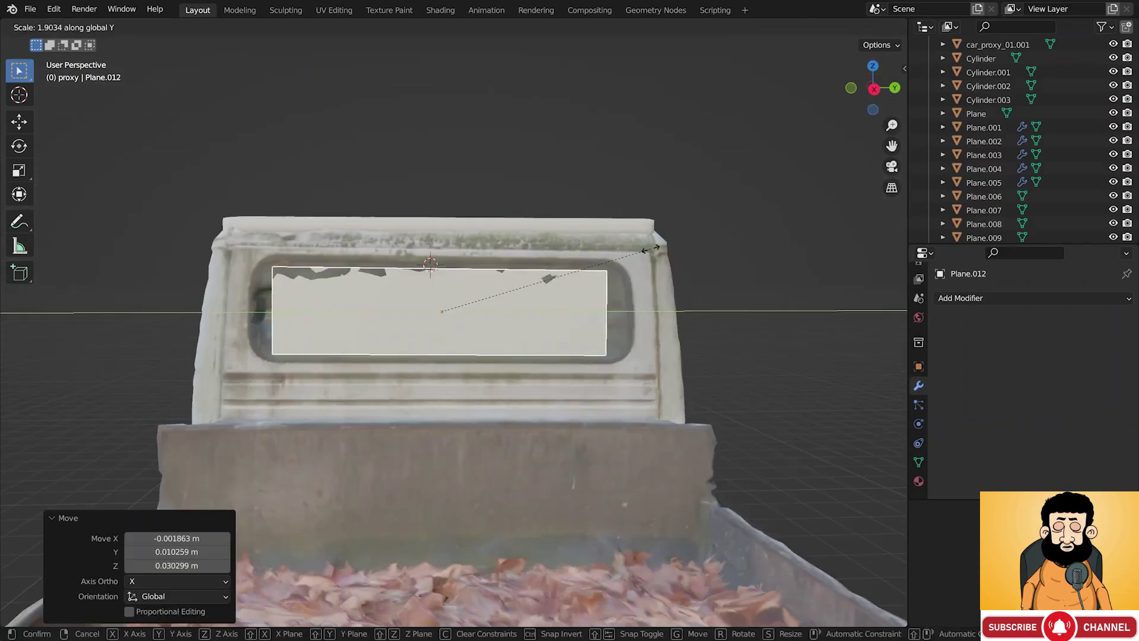
{"action": "left_click", "coordinate": [653, 248]}
Apply the rear window plane's scale and round its four corners with a vertex bevel
{"action": "key", "text": "ctrl+a"}
{"action": "left_click", "coordinate": [652, 261]}
{"action": "key", "text": "Tab"}
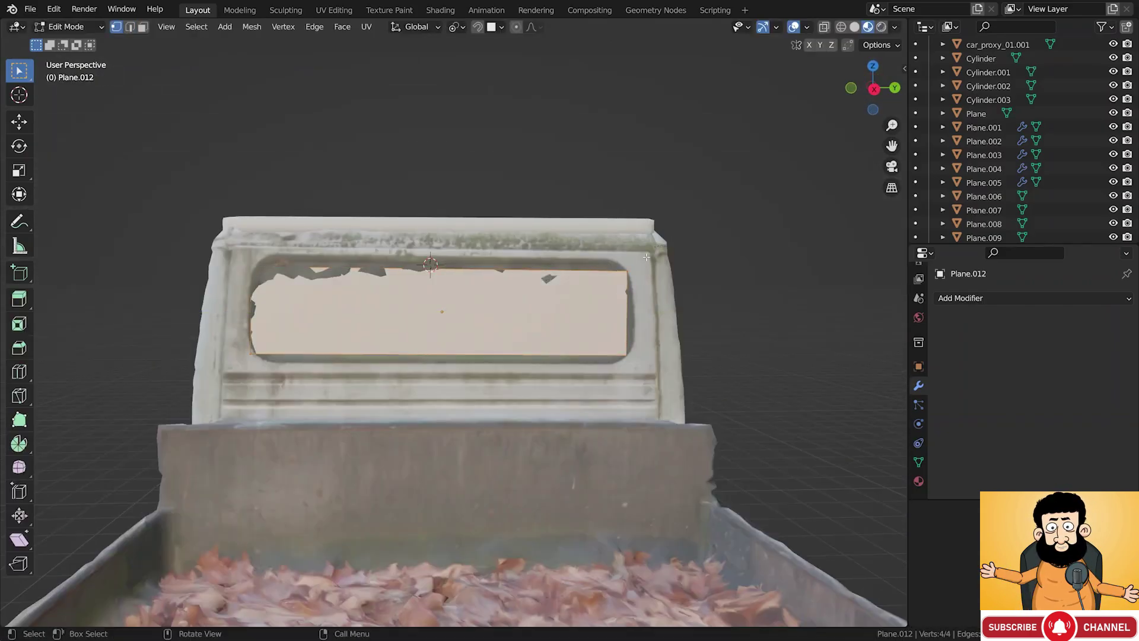
{"action": "key", "text": "ctrl+shift+b"}
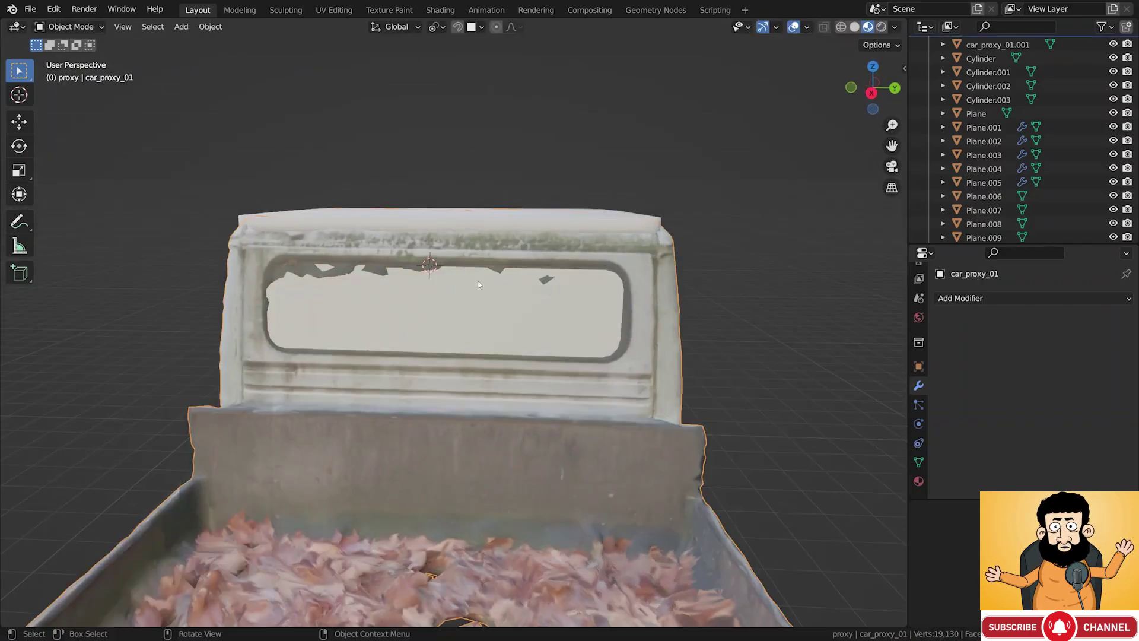
Sculpt the van body inward around the rear window's upper edge so it sits behind the new pane
{"action": "left_click", "coordinate": [68, 27]}
{"action": "left_click", "coordinate": [76, 73]}
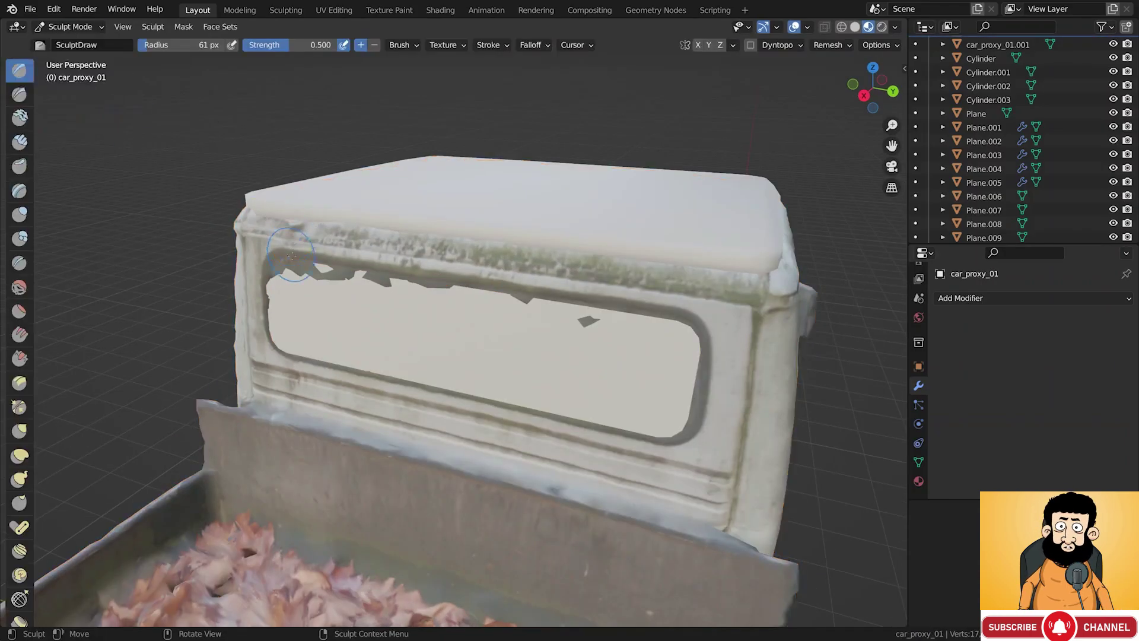
{"action": "scroll", "coordinate": [310, 262], "scroll_direction": "up", "scroll_amount": 3}
{"action": "mouse_move", "coordinate": [310, 262]}
{"action": "left_mouse_down"}
{"action": "mouse_move", "coordinate": [249, 283]}
{"action": "mouse_move", "coordinate": [293, 252]}
{"action": "left_mouse_up"}
{"action": "middle_click_drag", "start_coordinate": [293, 252], "coordinate": [299, 221]}
{"action": "mouse_move", "coordinate": [339, 274]}
{"action": "left_mouse_down", "text": "shift"}
{"action": "mouse_move", "coordinate": [502, 271]}
{"action": "mouse_move", "coordinate": [483, 269]}
{"action": "left_mouse_up", "text": "shift"}
{"action": "left_click_drag", "start_coordinate": [484, 269], "coordinate": [471, 267], "text": "shift"}
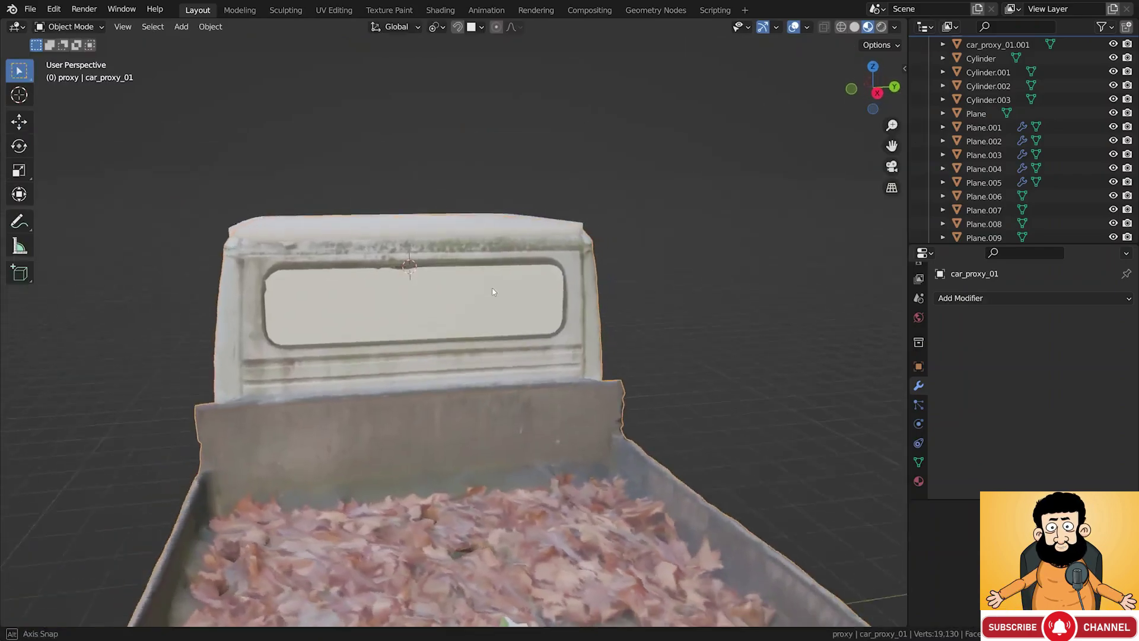
Rename the rear window plane as window_06
{"action": "middle_click_drag", "start_coordinate": [474, 273], "coordinate": [565, 364]}
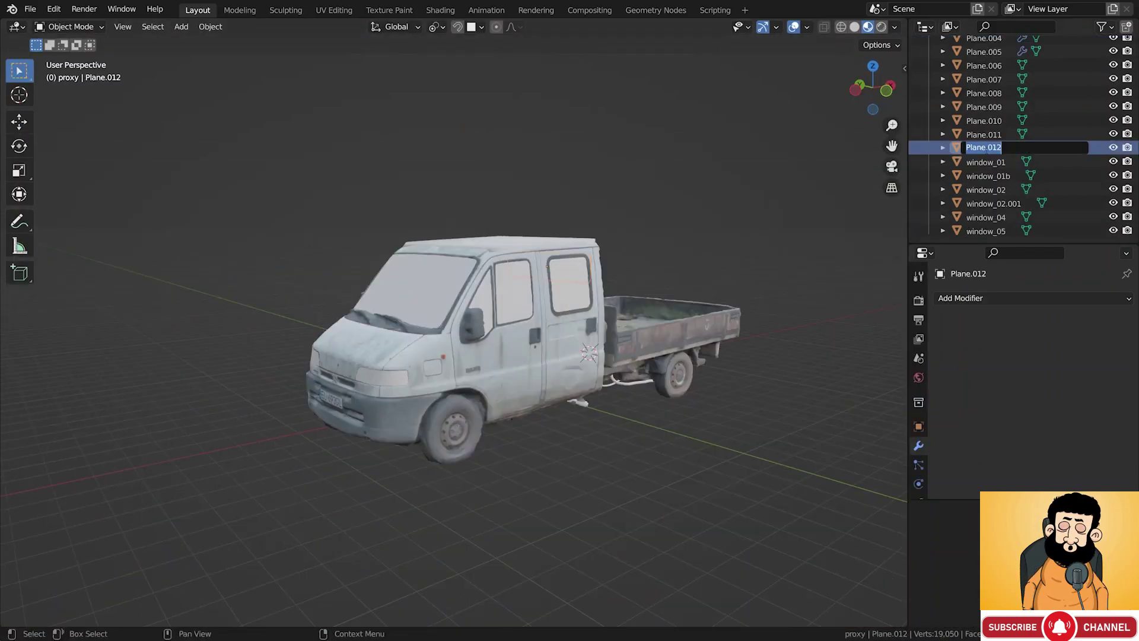
{"action": "type", "text": "window_06"}
{"action": "key", "text": "Return"}
{"action": "scroll", "coordinate": [988, 161], "scroll_direction": "up", "scroll_amount": 3}
Temporarily move the objects from Plane through Plane.011 to check which parts they are, and select only Plane
{"action": "left_click", "coordinate": [990, 170]}
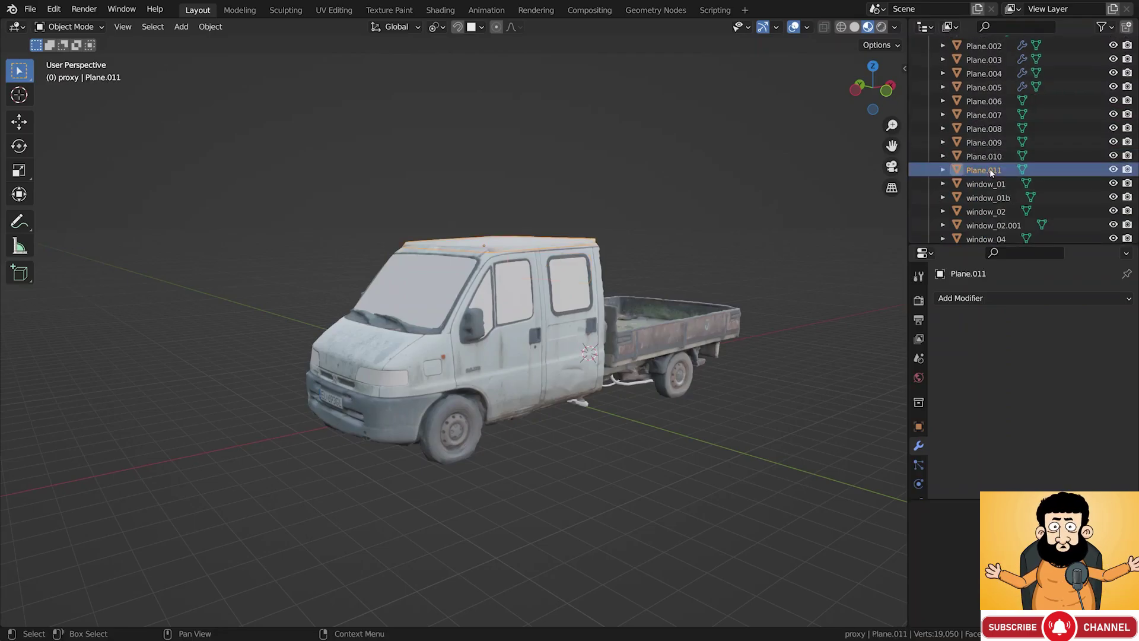
{"action": "scroll", "coordinate": [988, 149], "scroll_direction": "up", "scroll_amount": 5}
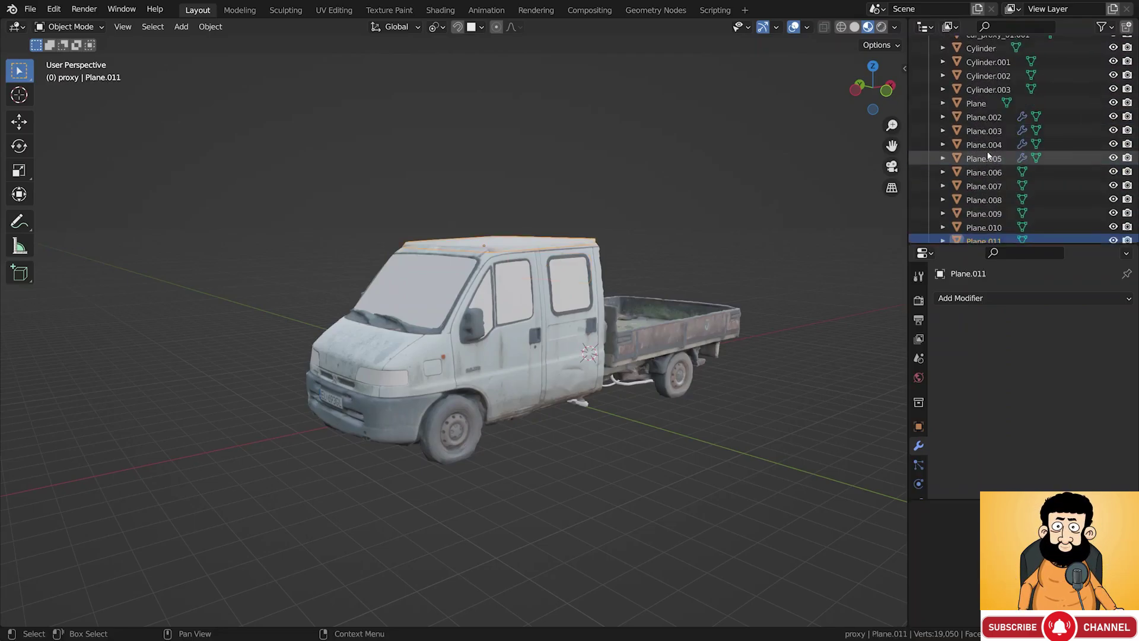
{"action": "left_click", "coordinate": [973, 121], "text": "shift"}
{"action": "key", "text": "g"}
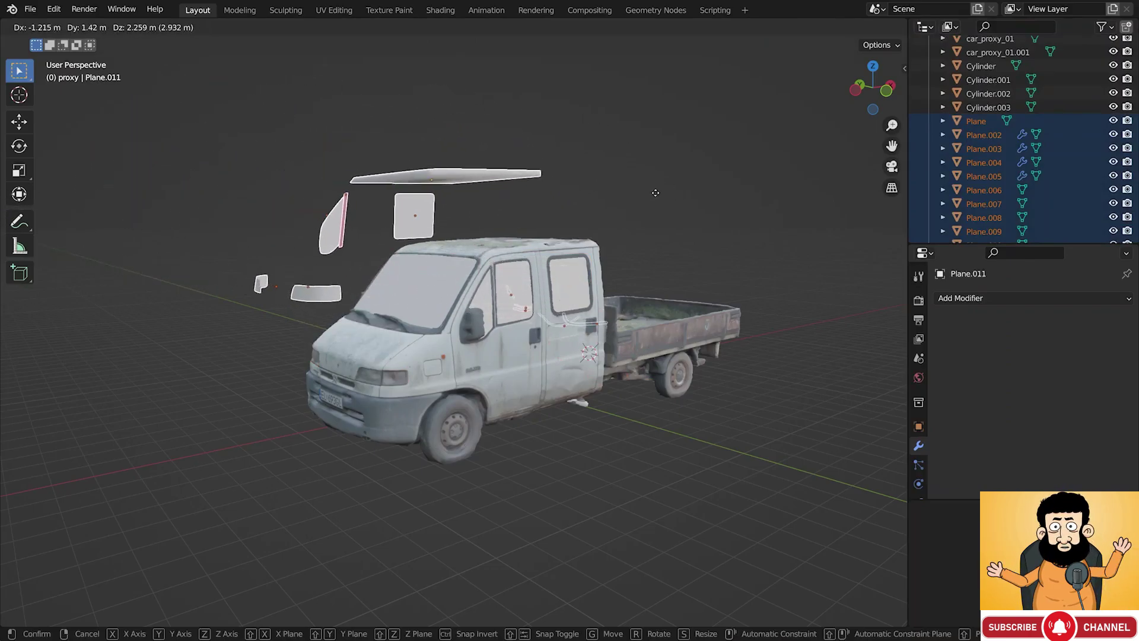
{"action": "right_click", "coordinate": [656, 195]}
{"action": "left_click", "coordinate": [989, 117]}
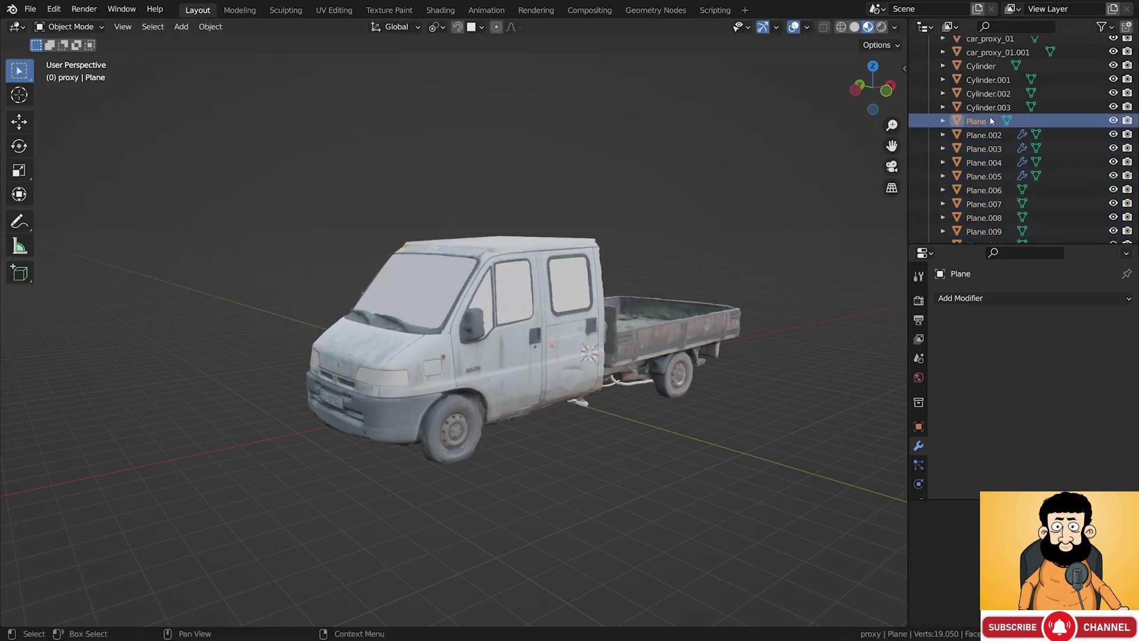
Select the objects of the proxy collection one after another, from car_proxy_01 to window_01, to check which part each one is
{"action": "scroll", "coordinate": [989, 116], "scroll_direction": "up", "scroll_amount": 2}
{"action": "left_click", "coordinate": [986, 145]}
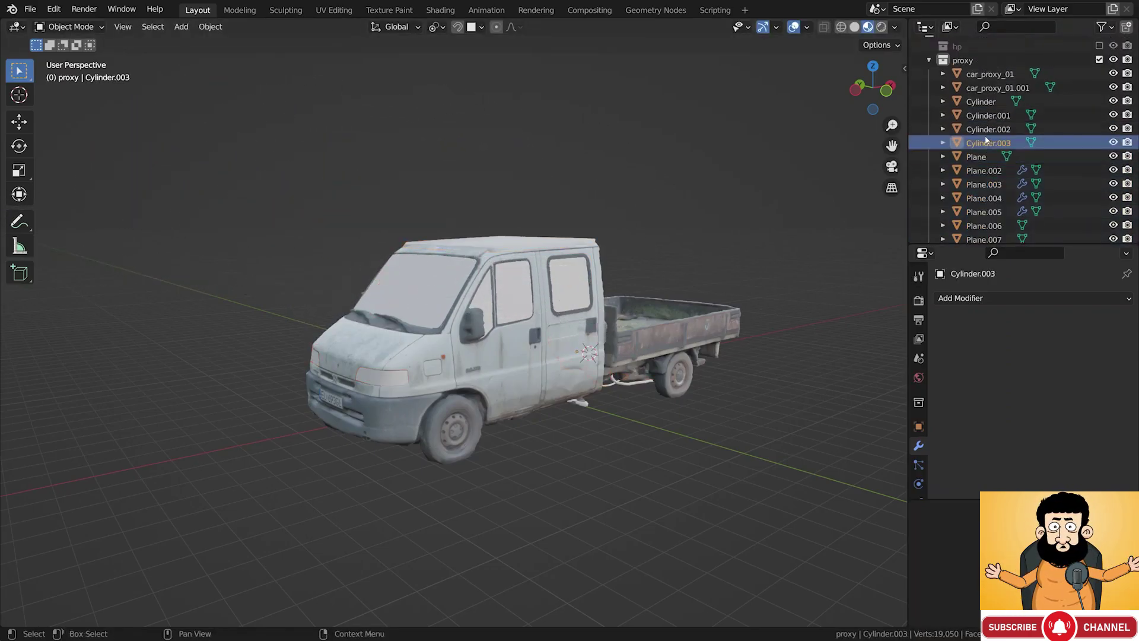
{"action": "left_click", "coordinate": [984, 131]}
{"action": "left_click", "coordinate": [986, 117]}
{"action": "left_click", "coordinate": [982, 102]}
{"action": "left_click", "coordinate": [994, 88]}
{"action": "left_click", "coordinate": [989, 74]}
{"action": "left_click", "coordinate": [990, 88]}
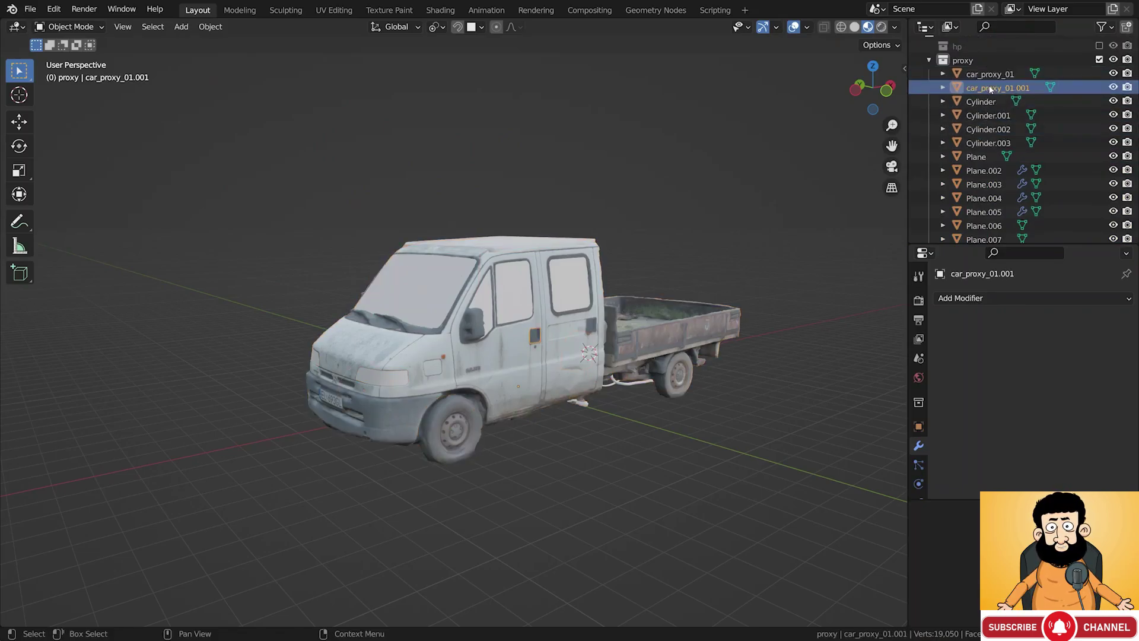
{"action": "left_click", "coordinate": [987, 104]}
{"action": "left_click", "coordinate": [987, 129]}
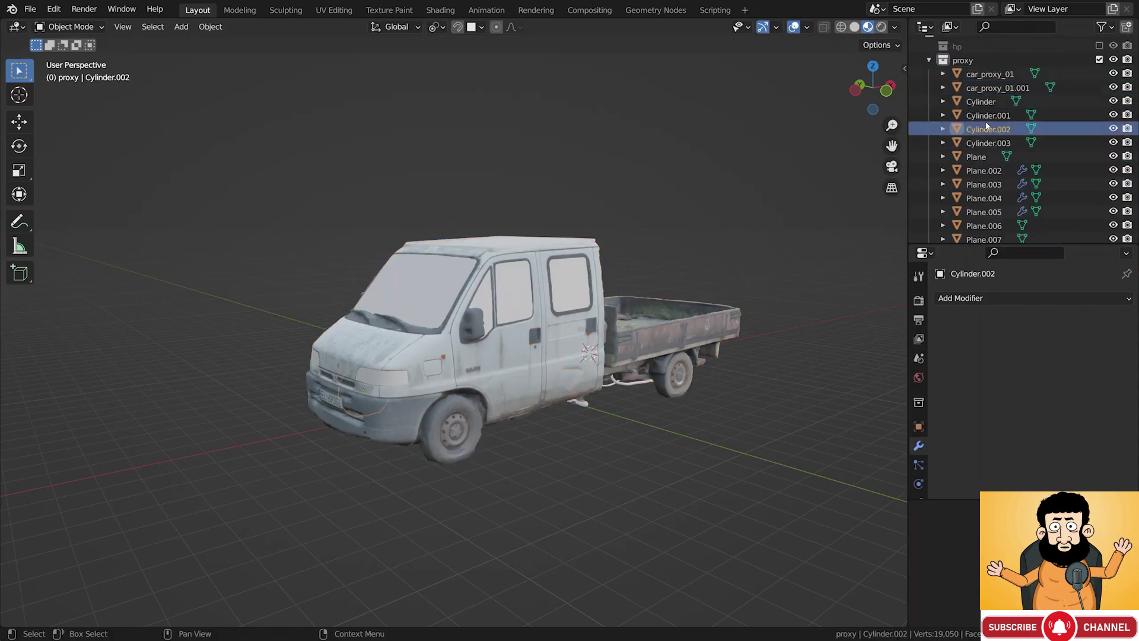
{"action": "left_click", "coordinate": [985, 143]}
{"action": "left_click", "coordinate": [984, 156]}
{"action": "left_click", "coordinate": [983, 171]}
{"action": "left_click", "coordinate": [984, 226]}
{"action": "scroll", "coordinate": [992, 204], "scroll_direction": "down", "scroll_amount": 3}
{"action": "left_click", "coordinate": [992, 204]}
{"action": "left_click", "coordinate": [988, 217]}
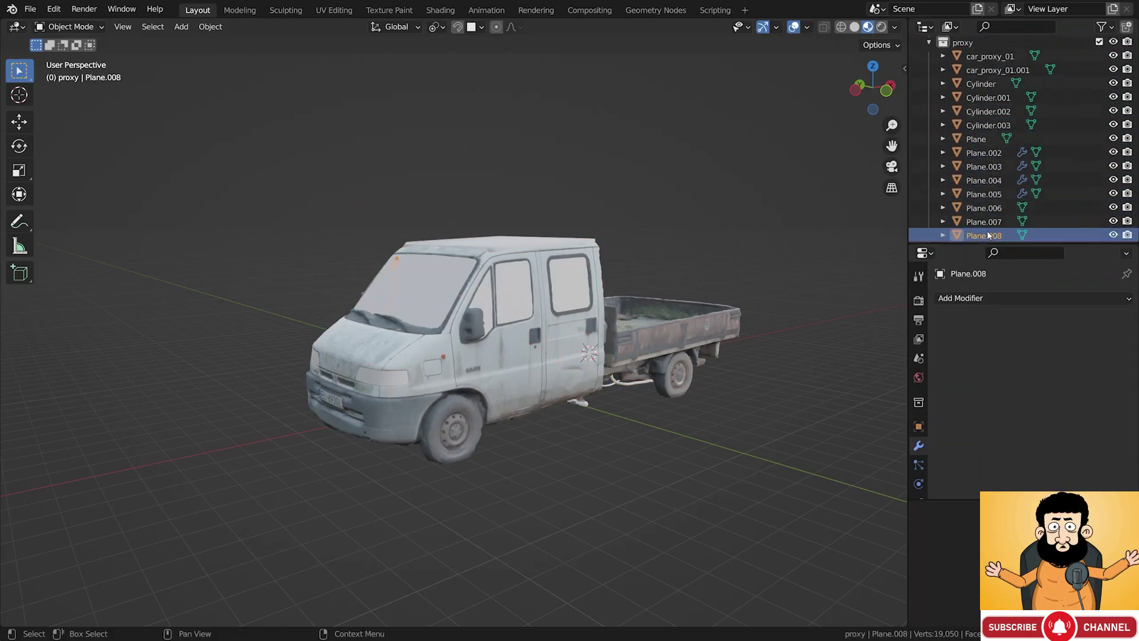
{"action": "left_click", "coordinate": [985, 232]}
{"action": "scroll", "coordinate": [985, 226], "scroll_direction": "down", "scroll_amount": 3}
{"action": "left_click", "coordinate": [984, 210]}
{"action": "left_click", "coordinate": [984, 227]}
{"action": "left_click", "coordinate": [985, 237]}
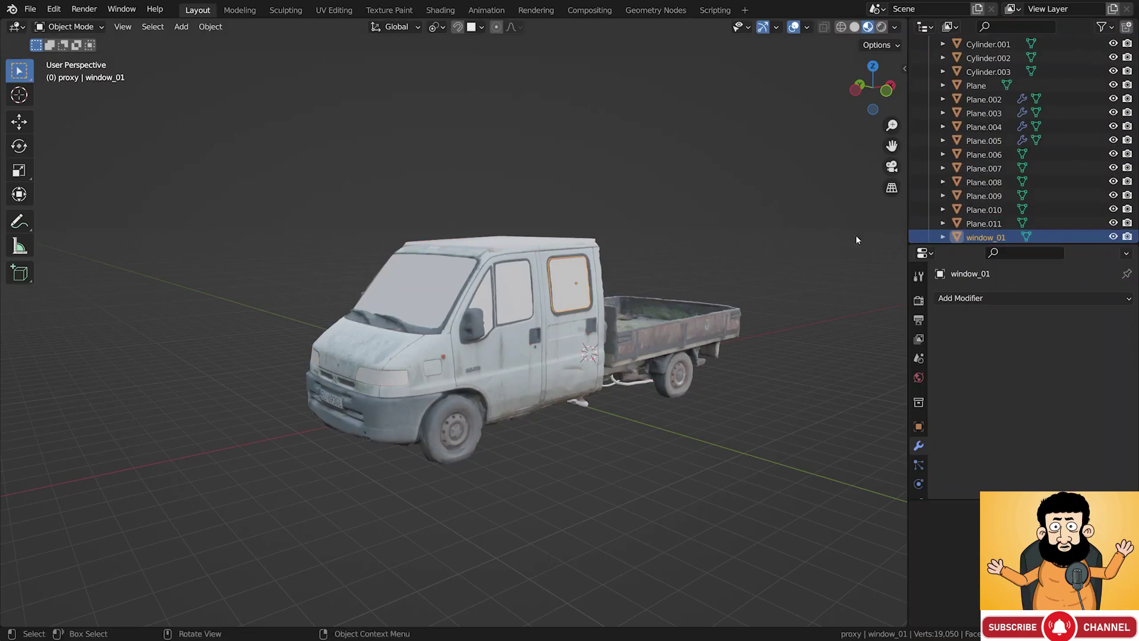
Save the file and inspect the proxy van's mesh with the wireframe display switched on temporarily
{"action": "key", "text": "ctrl+s"}
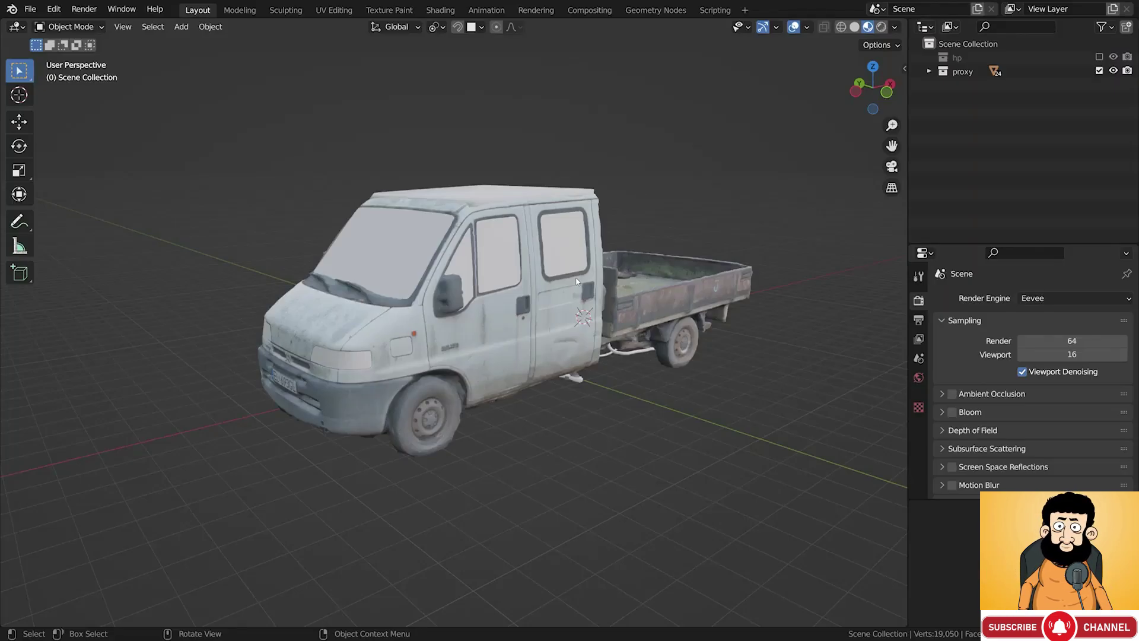
{"action": "key", "text": "shift+w"}
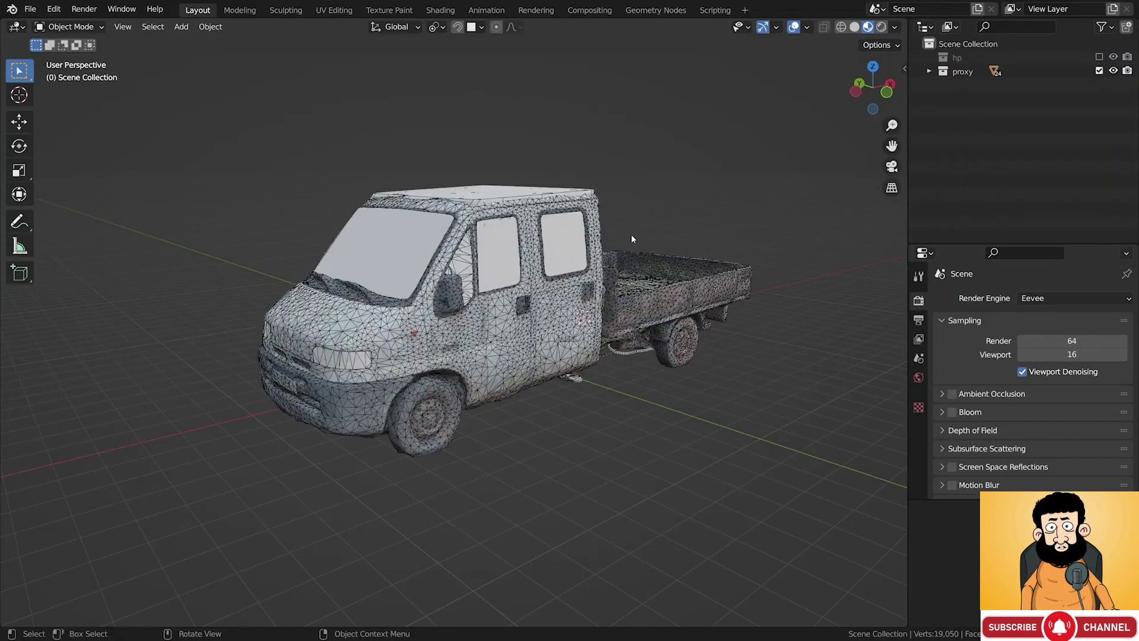
{"action": "middle_click_drag", "start_coordinate": [638, 259], "coordinate": [635, 264]}
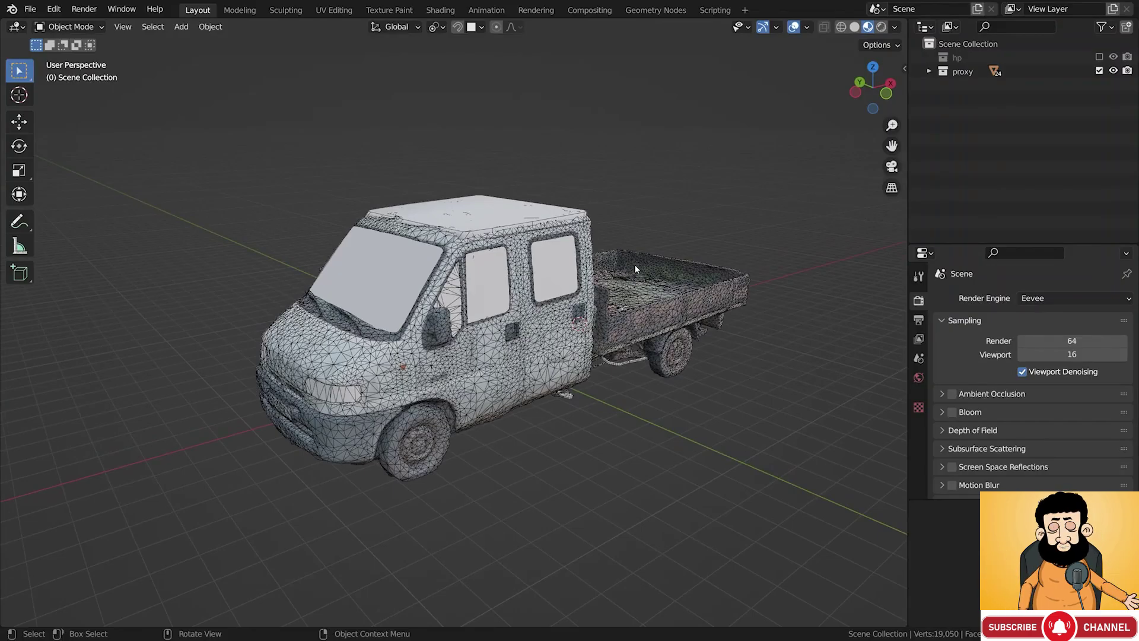
{"action": "key", "text": "shift+w"}
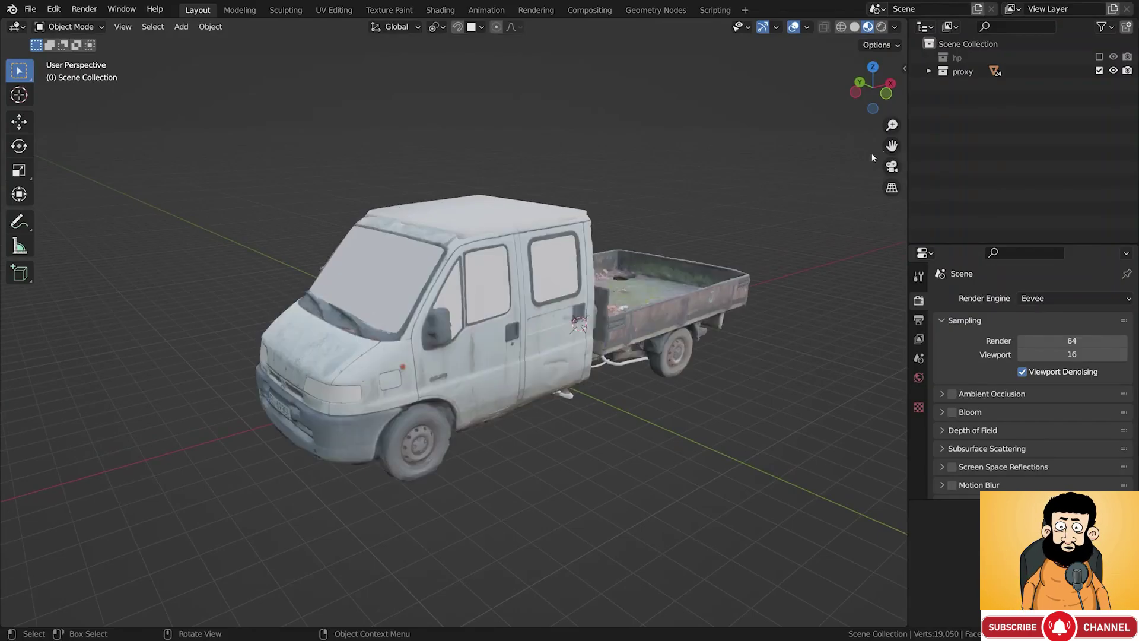
Exclude the proxy collection, enable the hp collection instead and select car_highpoly_01
{"action": "left_click", "coordinate": [1099, 70]}
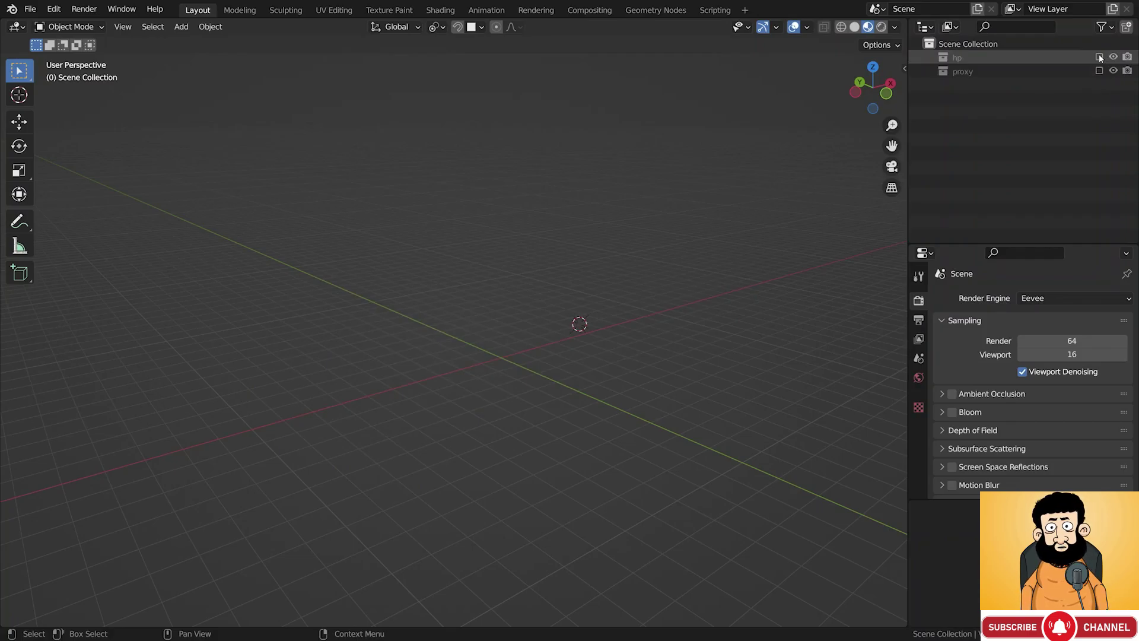
{"action": "left_click", "coordinate": [1099, 56]}
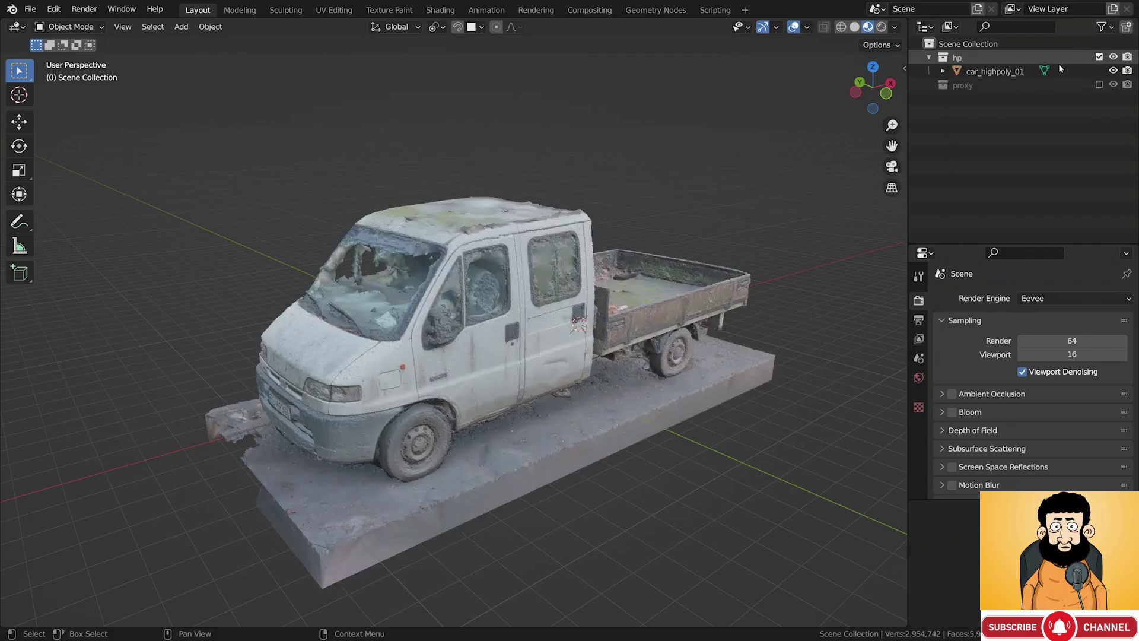
{"action": "left_click", "coordinate": [1016, 73]}
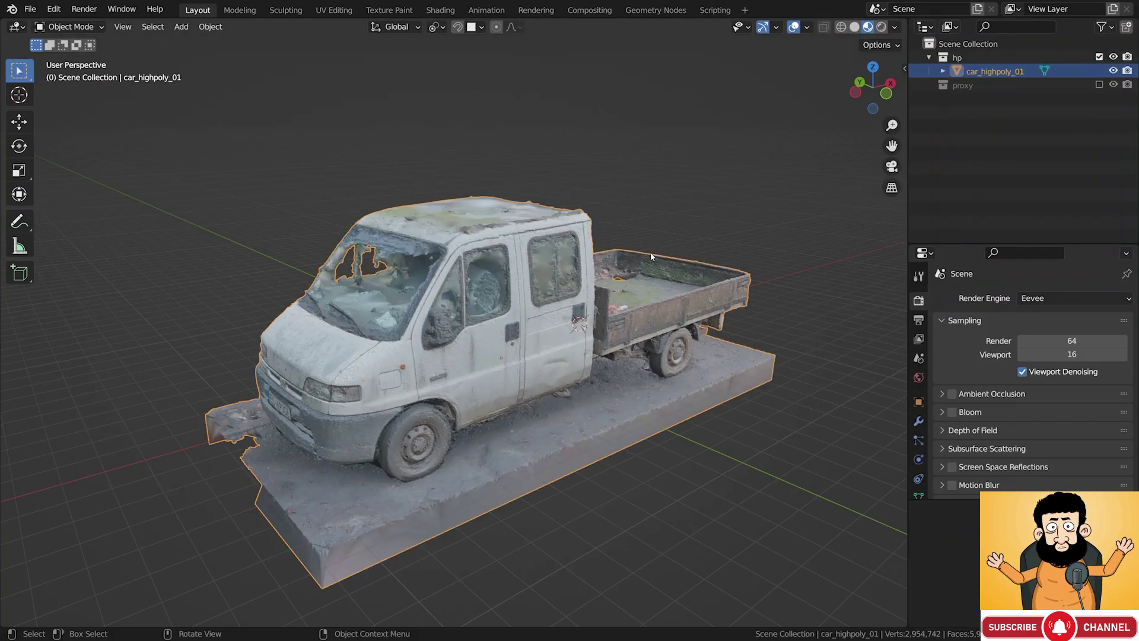
Examine the mesh density of car_highpoly_01 around the door handle with the wireframe display
{"action": "key", "text": "shift+z"}
{"action": "scroll", "coordinate": [564, 277], "scroll_direction": "up", "scroll_amount": 2}
{"action": "middle_click_drag", "start_coordinate": [564, 273], "coordinate": [515, 351]}
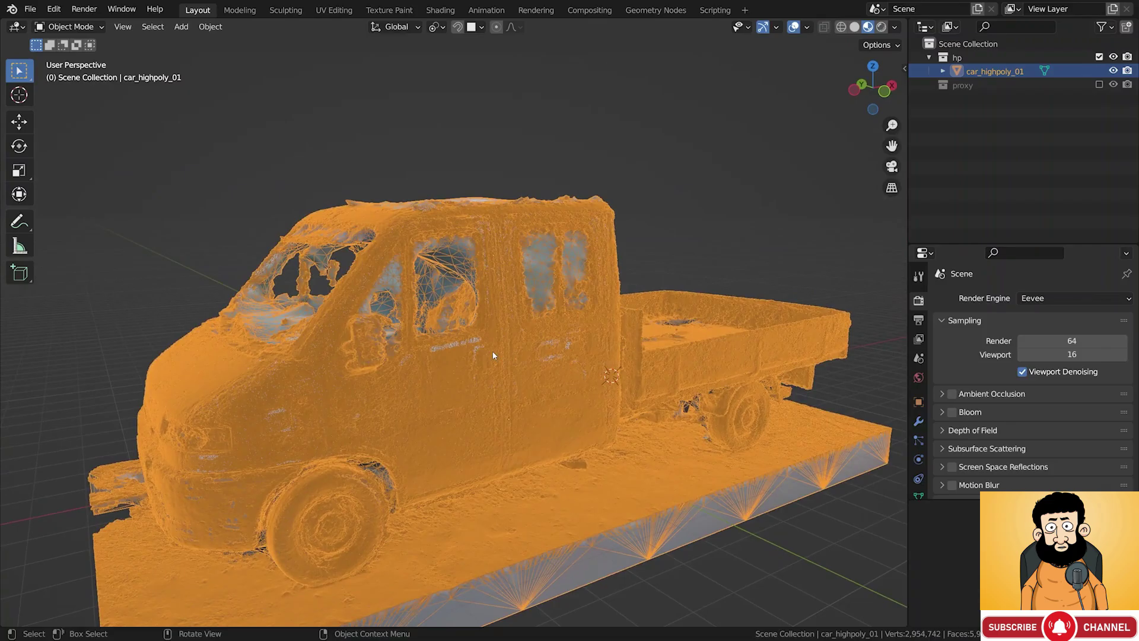
{"action": "scroll", "coordinate": [493, 355], "scroll_direction": "up", "scroll_amount": 10}
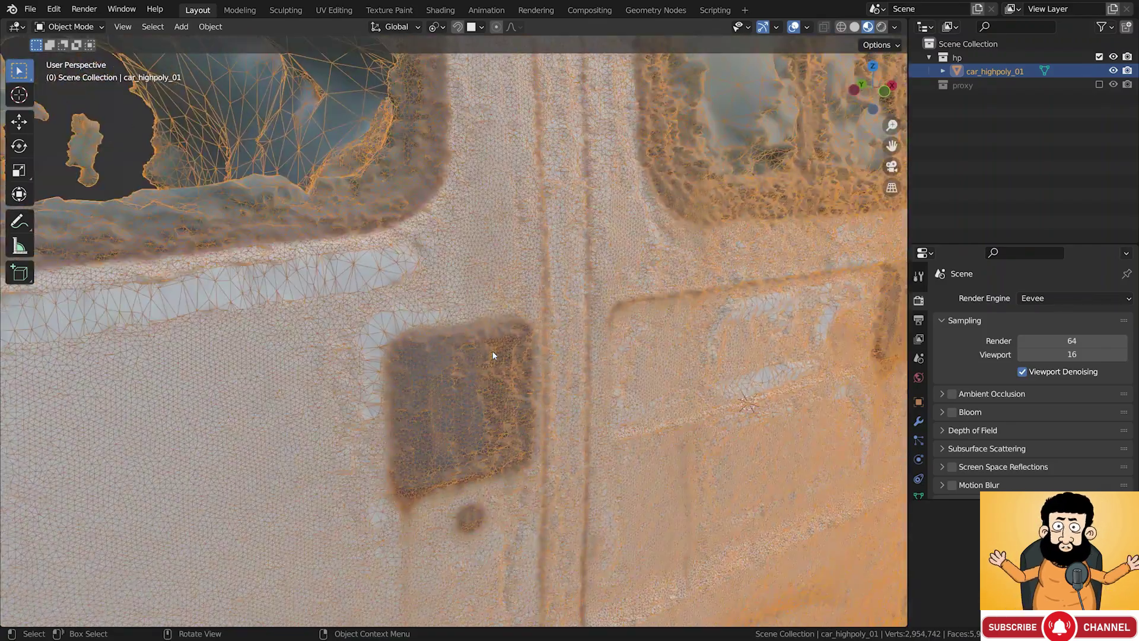
{"action": "scroll", "coordinate": [492, 355], "scroll_direction": "down", "scroll_amount": 10}
{"action": "key", "text": "shift+z"}
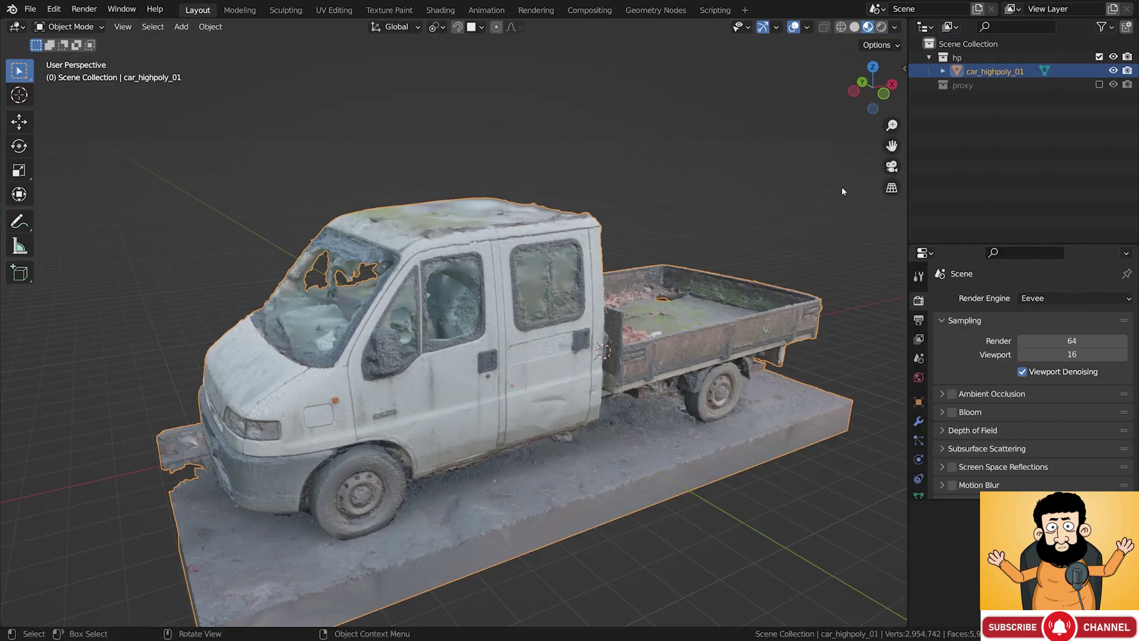
Copy car_highpoly_01 and paste it as a duplicate object in the scene
{"action": "right_click", "coordinate": [1005, 73]}
{"action": "left_click", "coordinate": [976, 72]}
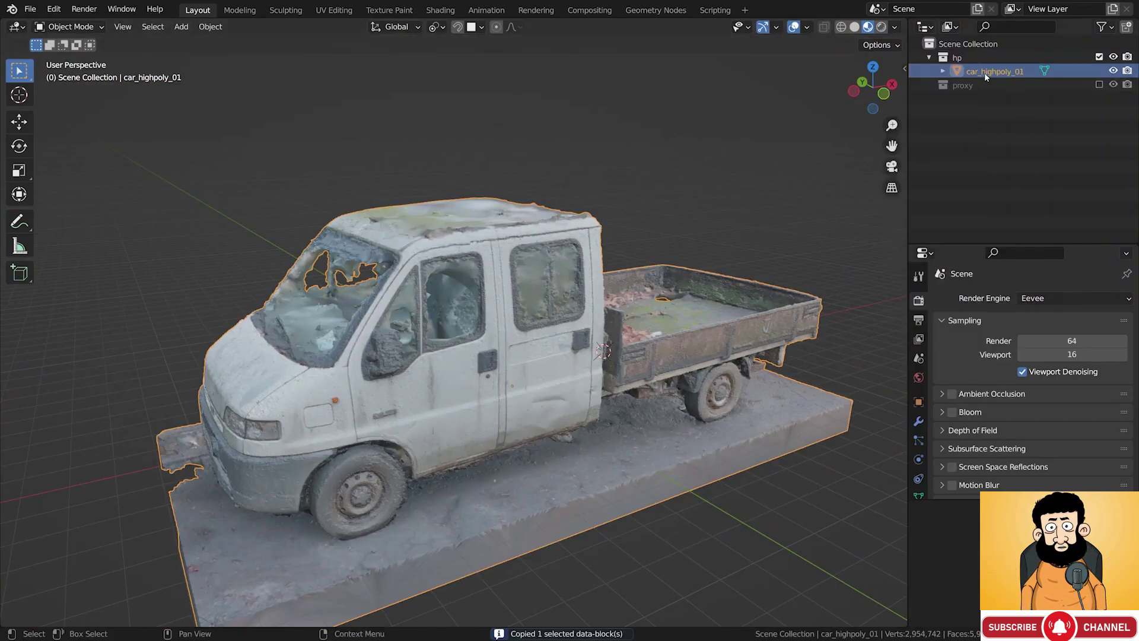
{"action": "right_click", "coordinate": [984, 73]}
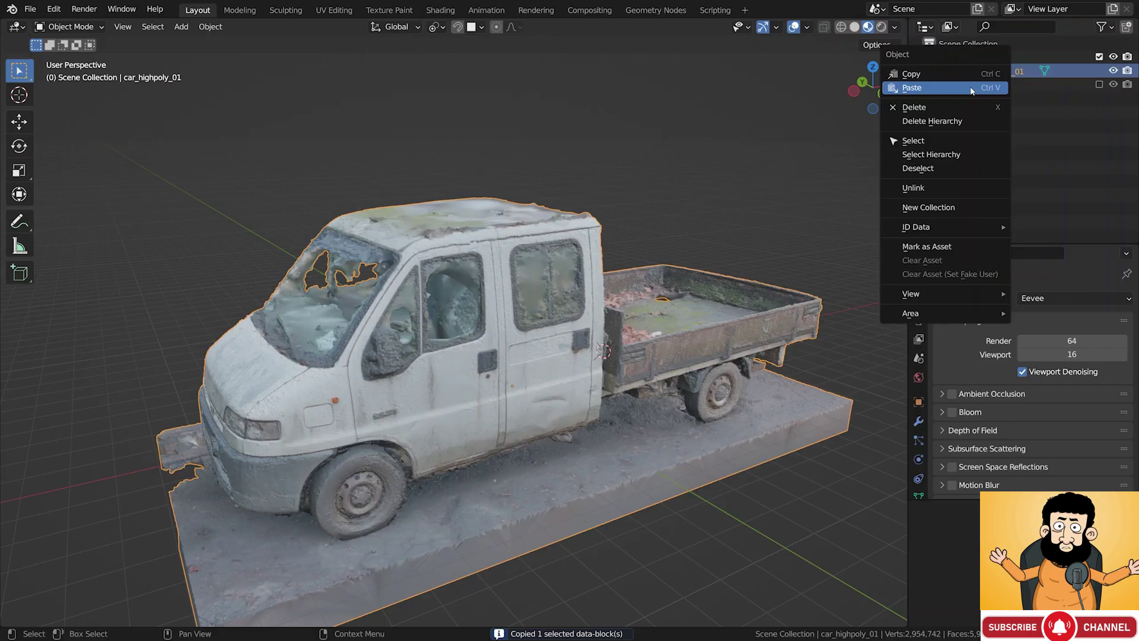
{"action": "left_click", "coordinate": [971, 88]}
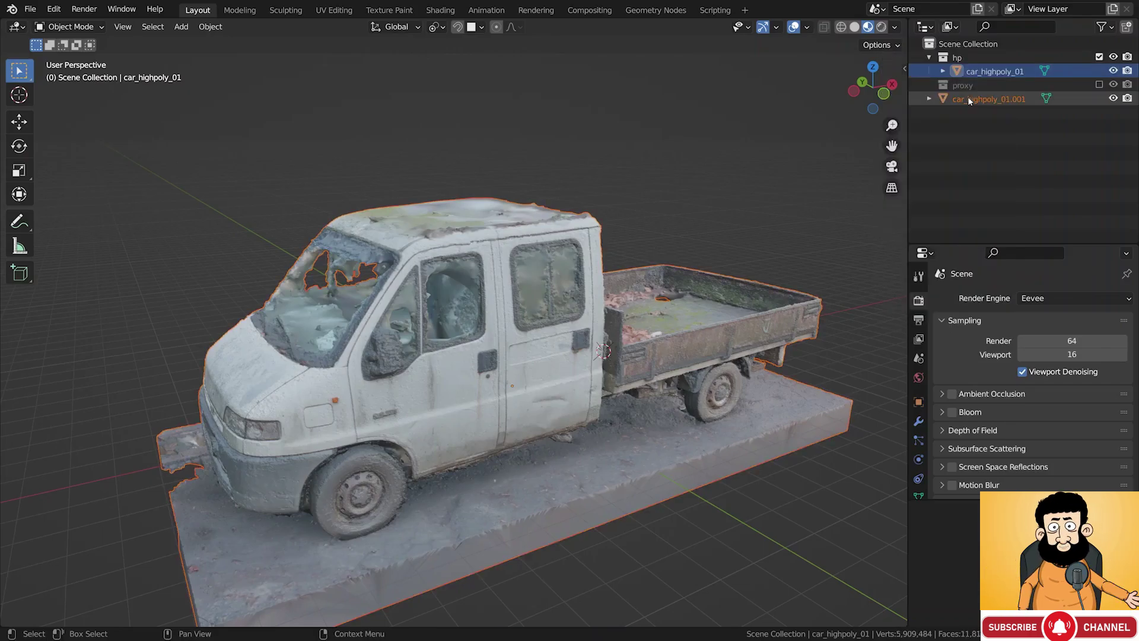
Create a collection named hp_sculpt and move the duplicated high-poly car into it
{"action": "left_click", "coordinate": [970, 99]}
{"action": "right_click", "coordinate": [974, 98]}
{"action": "left_click", "coordinate": [976, 115]}
{"action": "double_click", "coordinate": [972, 98]}
{"action": "type", "text": "hp_sculpt"}
{"action": "key", "text": "Return"}
{"action": "left_click_drag", "start_coordinate": [990, 112], "coordinate": [969, 74]}
{"action": "left_click", "coordinate": [969, 100]}
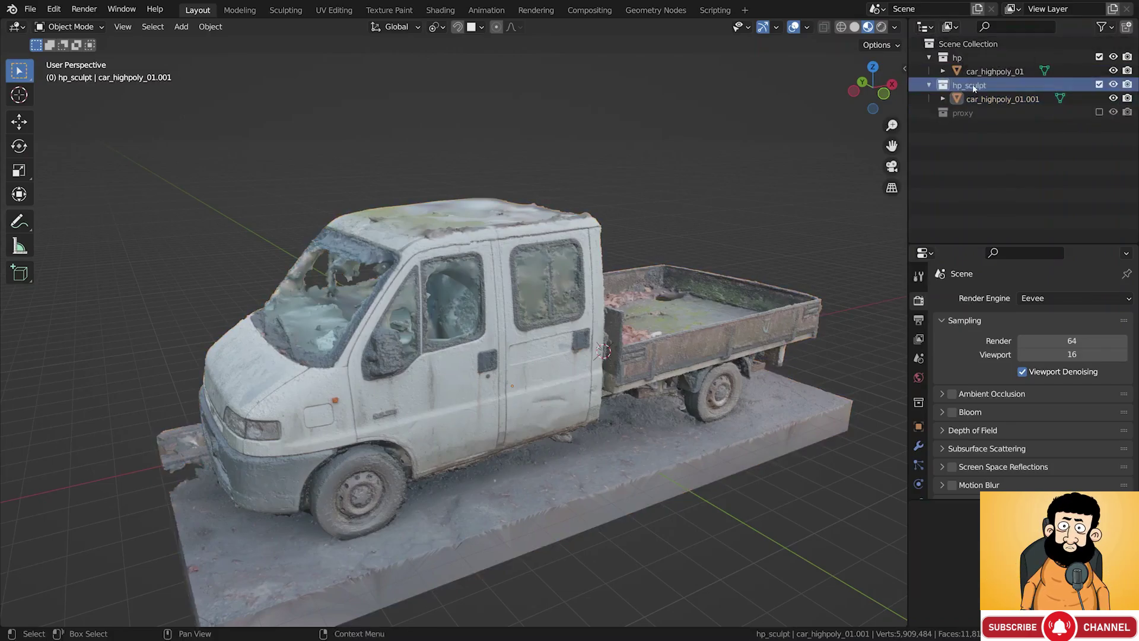
Exclude the hp collection, select the car copy in hp_sculpt and switch it to Sculpt Mode
{"action": "left_click", "coordinate": [1099, 57]}
{"action": "left_click", "coordinate": [1020, 85]}
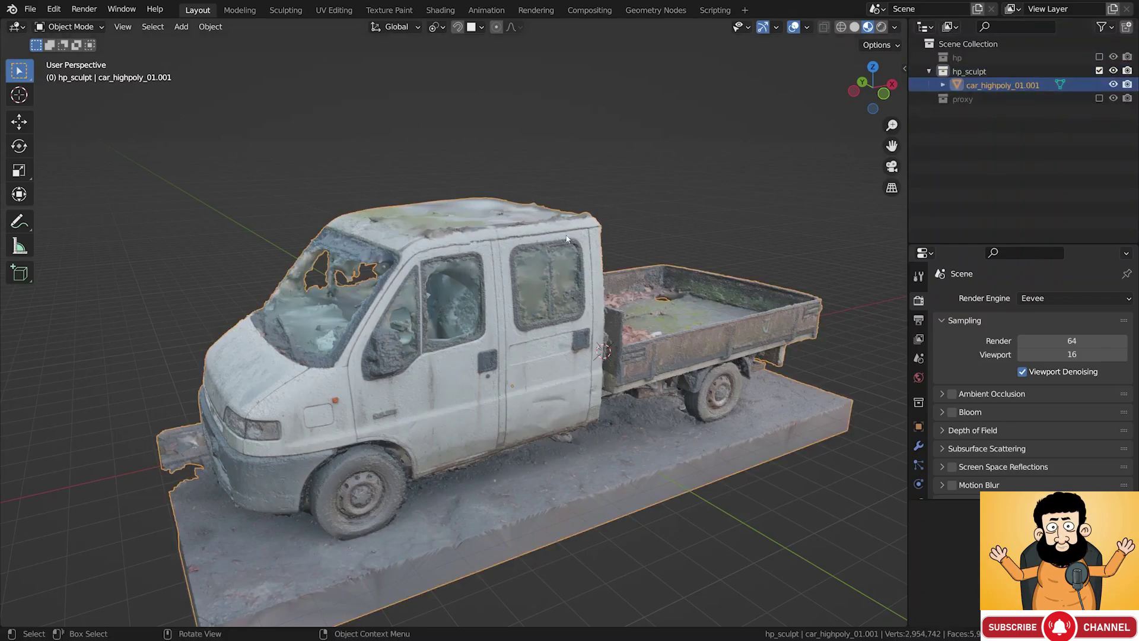
{"action": "left_click", "coordinate": [78, 26]}
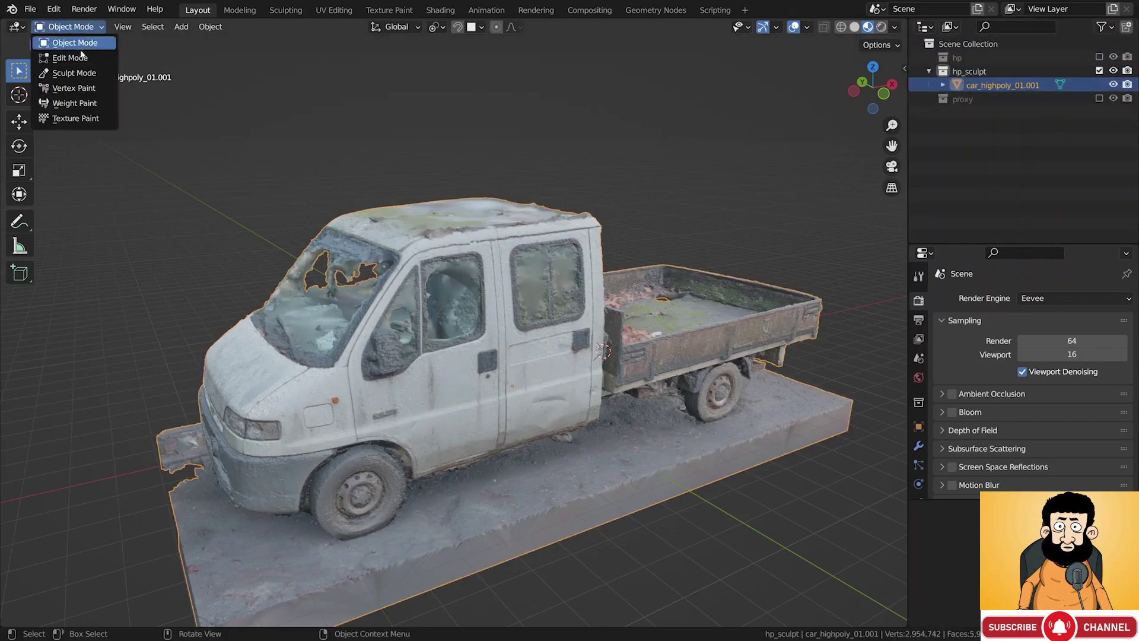
{"action": "left_click", "coordinate": [103, 74]}
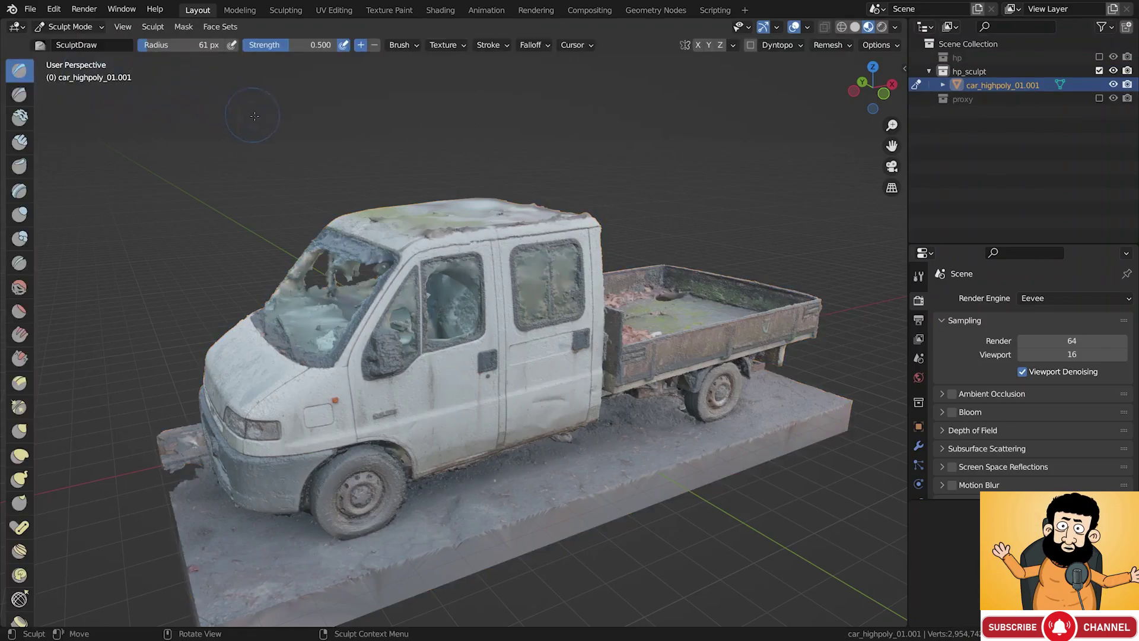
Set the viewport to Solid shading with Material color, comparing it with Vertex color and keeping Specular Lighting enabled
{"action": "left_click", "coordinate": [856, 28]}
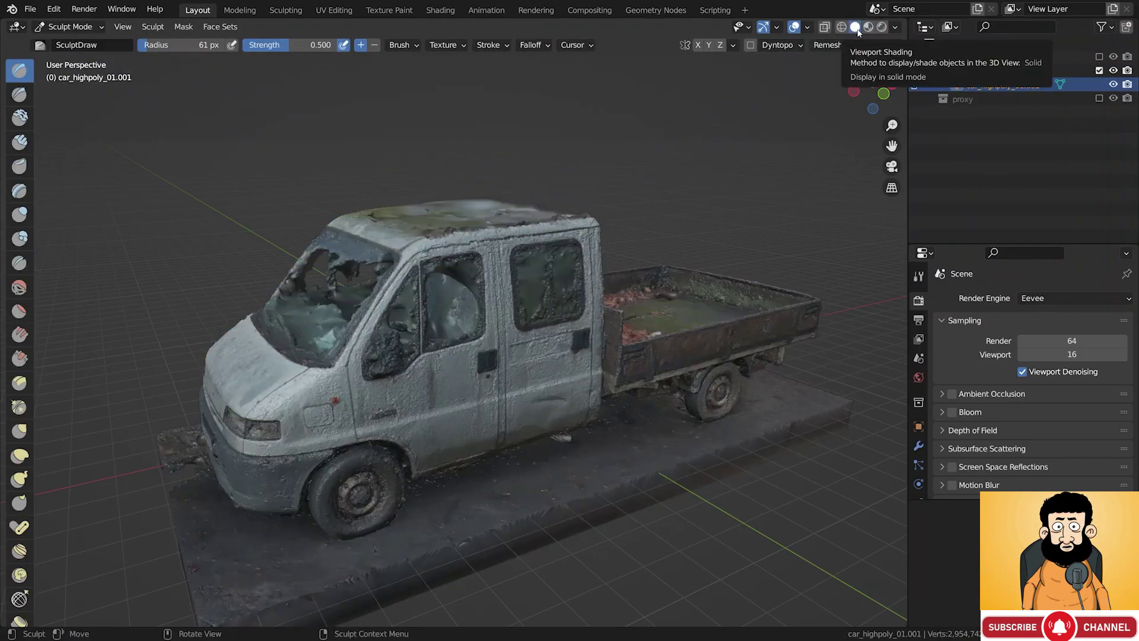
{"action": "left_click", "coordinate": [895, 27]}
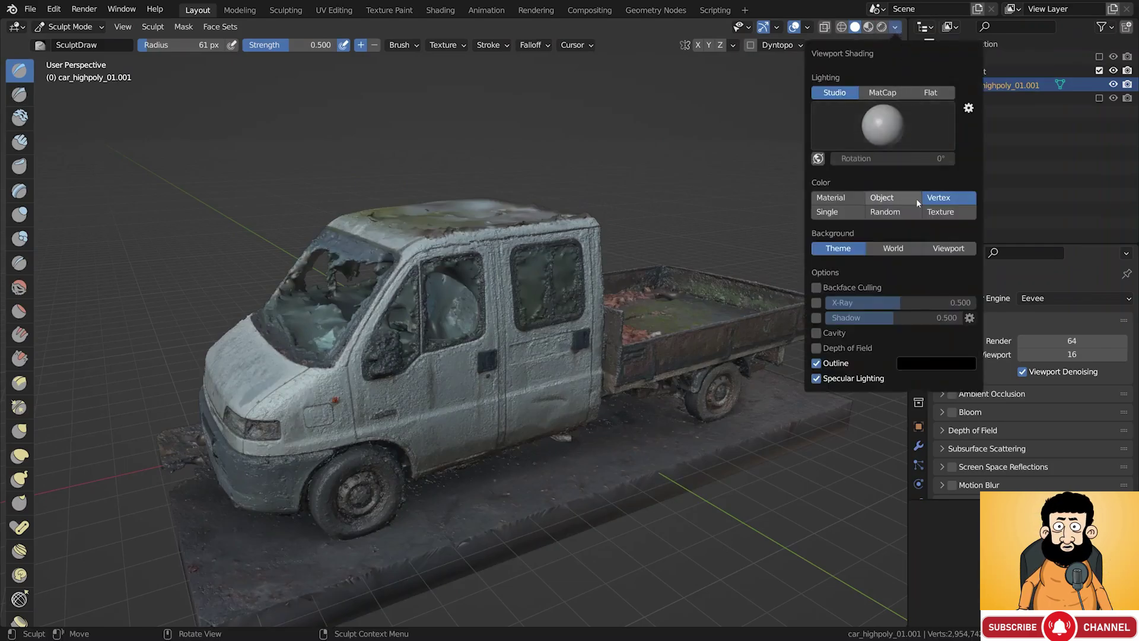
{"action": "left_click", "coordinate": [856, 197]}
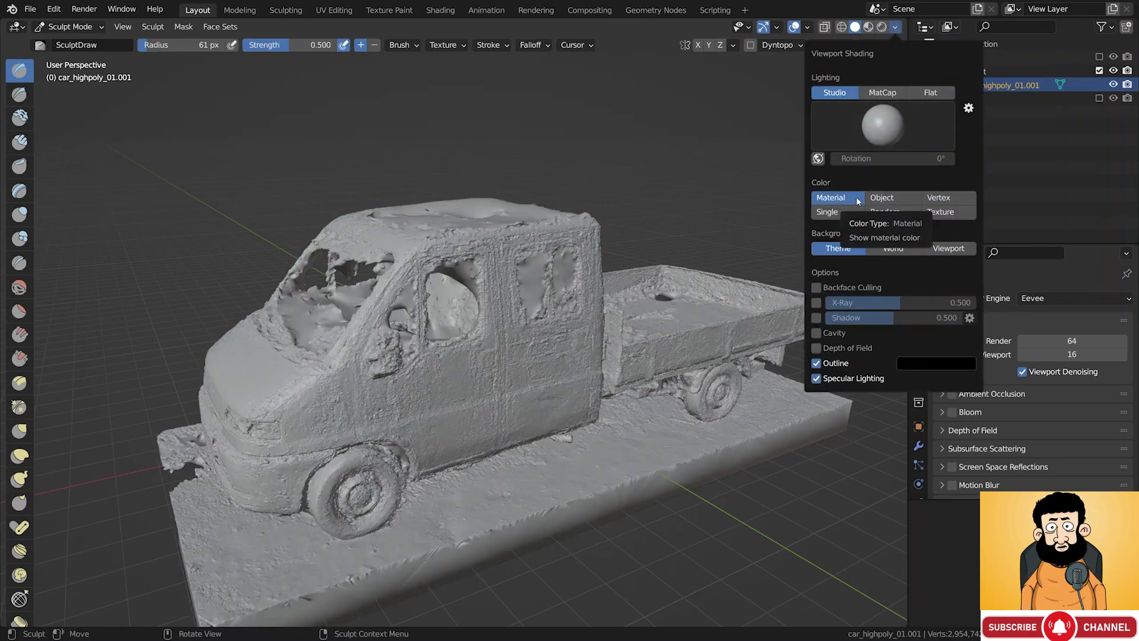
{"action": "left_click", "coordinate": [932, 198]}
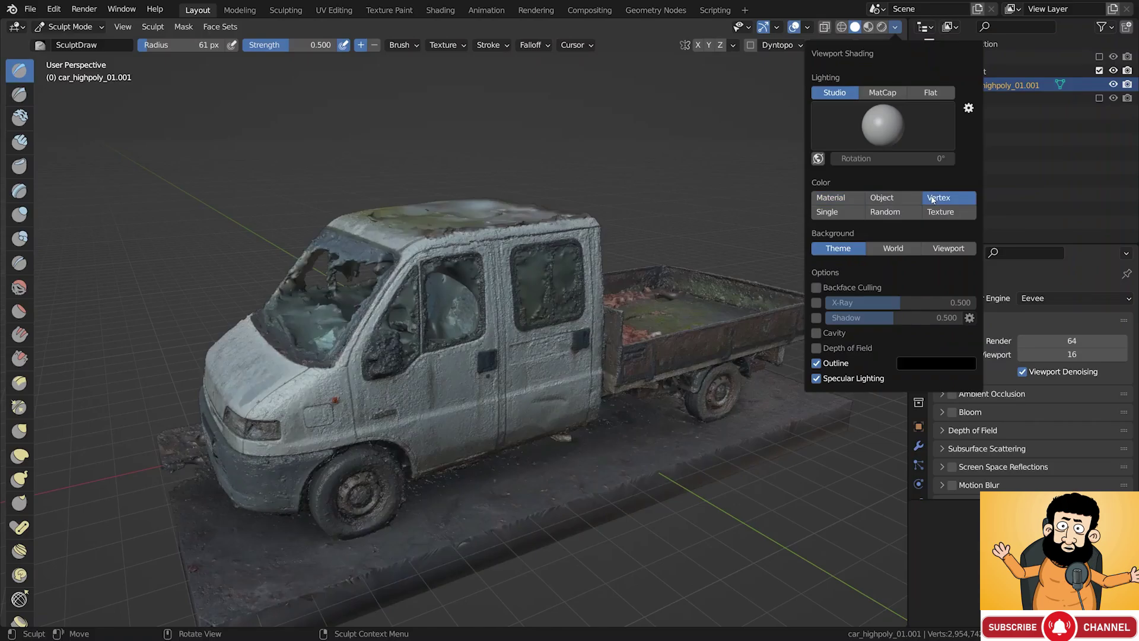
{"action": "left_click", "coordinate": [848, 198]}
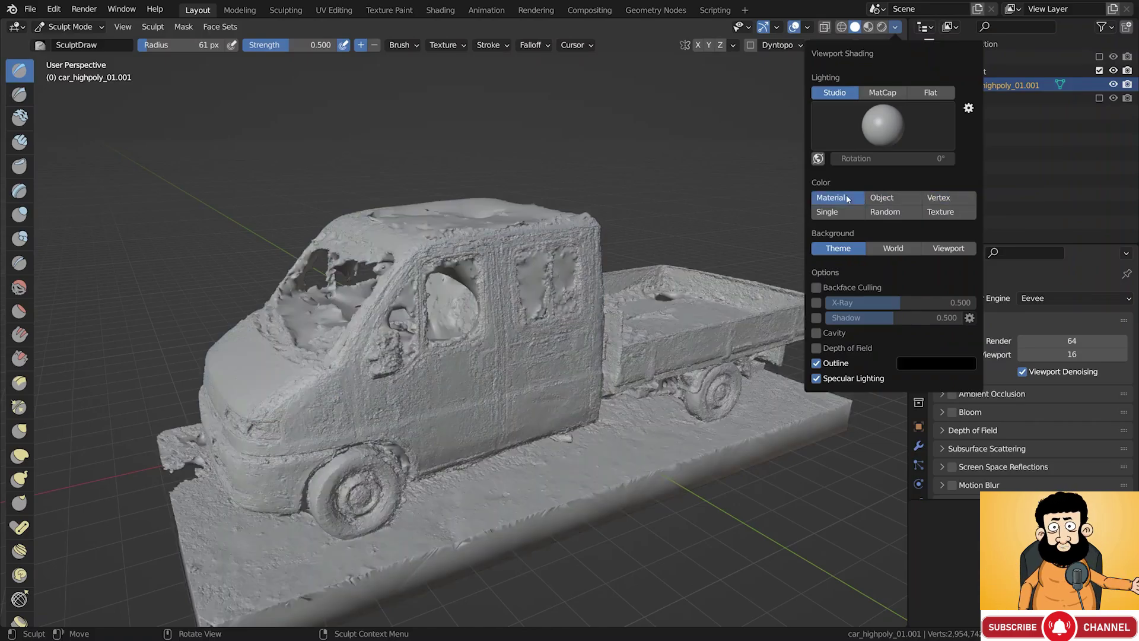
{"action": "left_click", "coordinate": [851, 379]}
{"action": "left_click", "coordinate": [851, 377]}
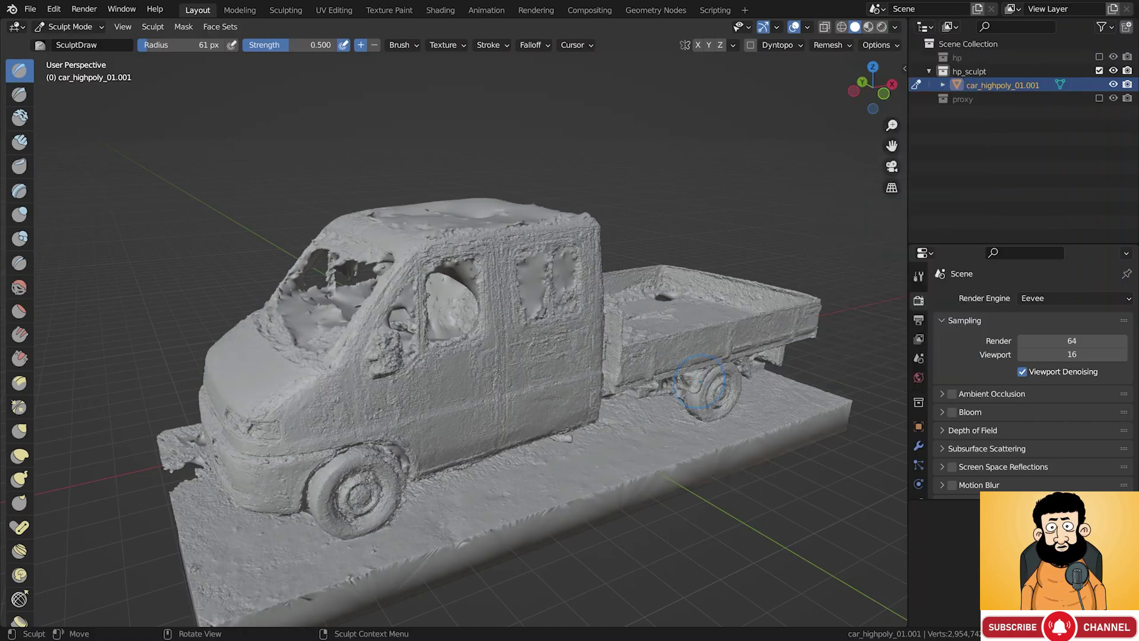
Expand the toolbar to show tool names and smooth the rough front fender above the wheel arch with the Flatten brush at 61 px radius and 0.500 strength
{"action": "left_click_drag", "start_coordinate": [34, 93], "coordinate": [113, 94]}
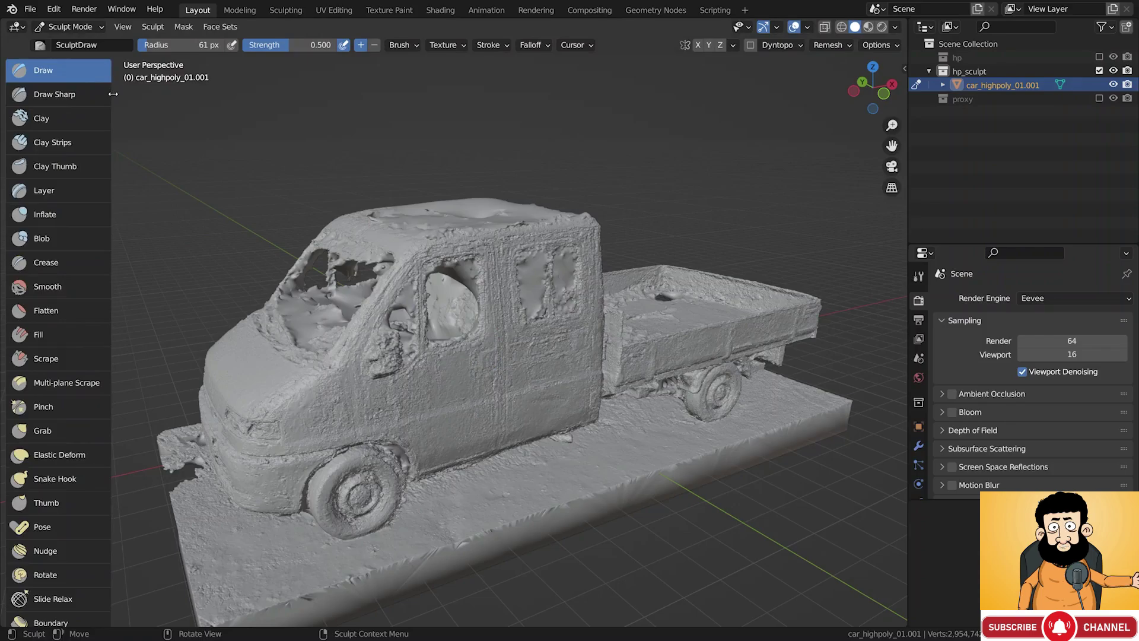
{"action": "left_click", "coordinate": [57, 312]}
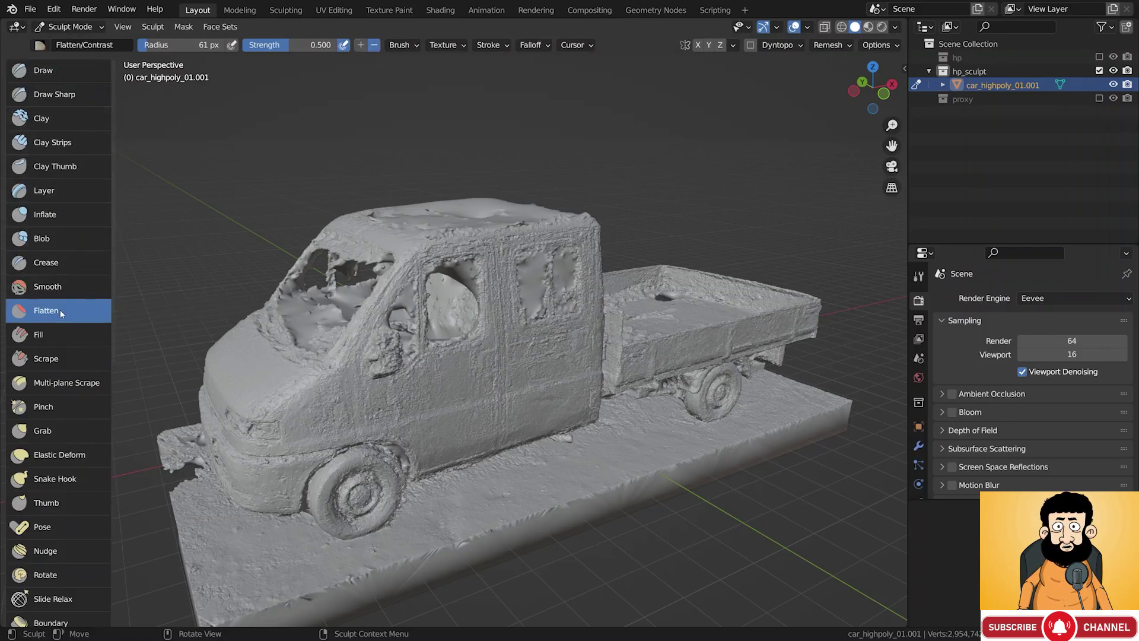
{"action": "scroll", "coordinate": [332, 418], "scroll_direction": "up", "scroll_amount": 5}
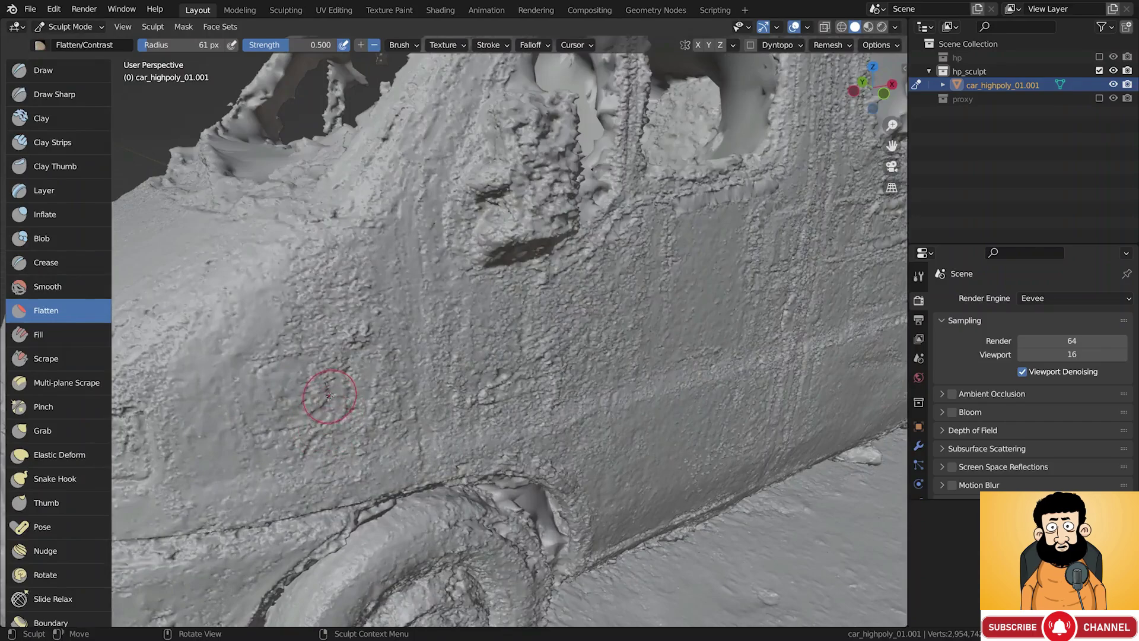
{"action": "scroll", "coordinate": [329, 396], "scroll_direction": "down", "scroll_amount": 5}
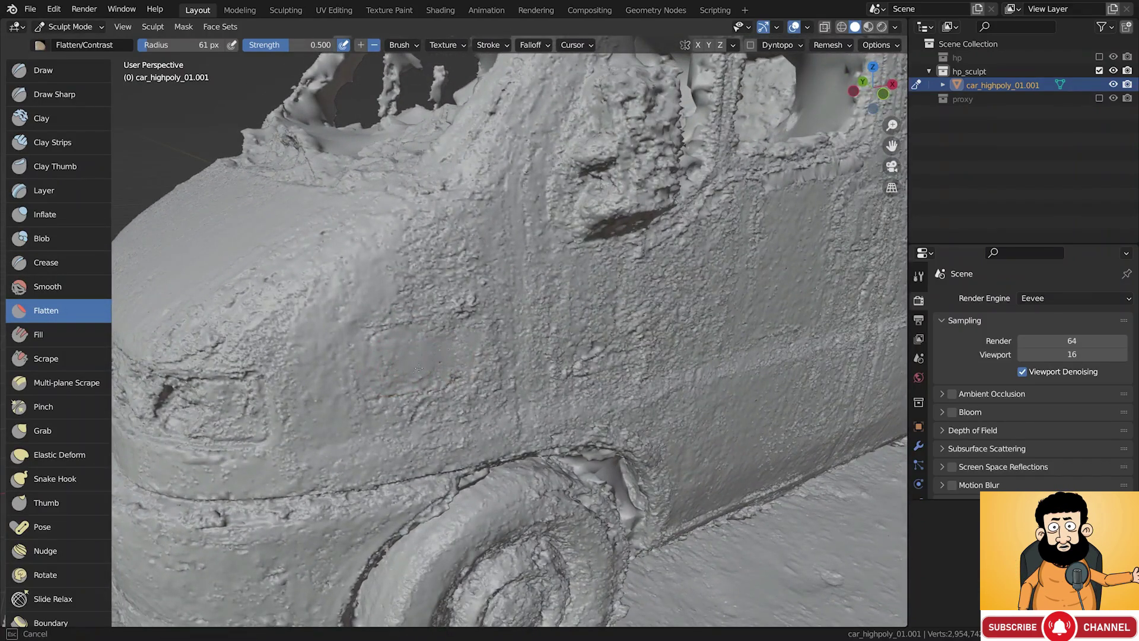
{"action": "mouse_move", "coordinate": [409, 306]}
{"action": "left_mouse_down"}
{"action": "mouse_move", "coordinate": [444, 379]}
{"action": "mouse_move", "coordinate": [394, 368]}
{"action": "mouse_move", "coordinate": [398, 387]}
{"action": "mouse_move", "coordinate": [429, 318]}
{"action": "left_mouse_up"}
{"action": "scroll", "coordinate": [395, 369], "scroll_direction": "down", "scroll_amount": 2}
{"action": "mouse_move", "coordinate": [347, 374]}
{"action": "left_mouse_down"}
{"action": "mouse_move", "coordinate": [377, 372]}
{"action": "mouse_move", "coordinate": [363, 396]}
{"action": "left_mouse_up"}
{"action": "mouse_move", "coordinate": [373, 400]}
{"action": "left_mouse_down", "text": "alt"}
{"action": "mouse_move", "coordinate": [426, 392]}
{"action": "mouse_move", "coordinate": [382, 375]}
{"action": "mouse_move", "coordinate": [368, 386]}
{"action": "mouse_move", "coordinate": [452, 321]}
{"action": "left_mouse_up", "text": "alt"}
{"action": "scroll", "coordinate": [426, 392], "scroll_direction": "down", "scroll_amount": 2}
{"action": "scroll", "coordinate": [381, 375], "scroll_direction": "up", "scroll_amount": 2}
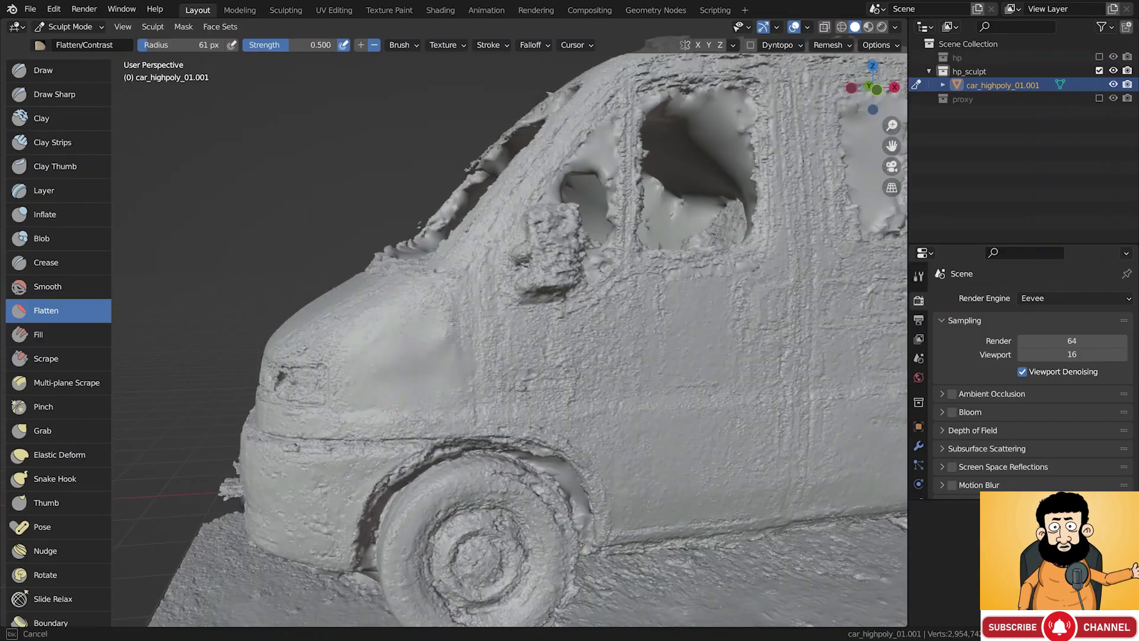
{"action": "left_click_drag", "start_coordinate": [453, 381], "coordinate": [466, 391], "text": "alt"}
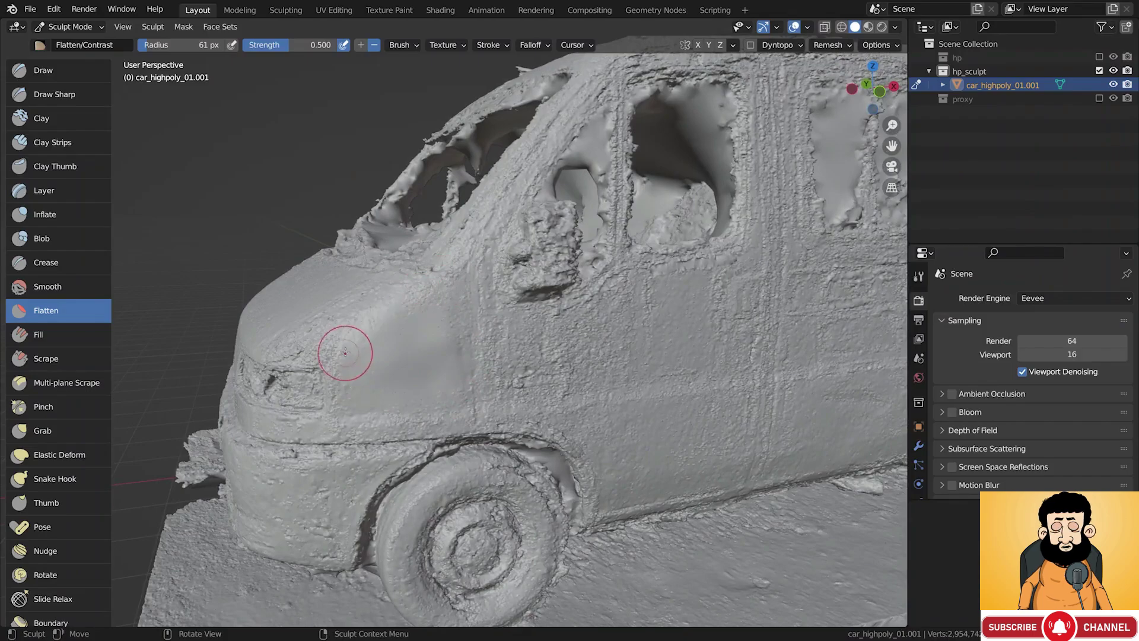
{"action": "left_click_drag", "start_coordinate": [354, 338], "coordinate": [477, 253]}
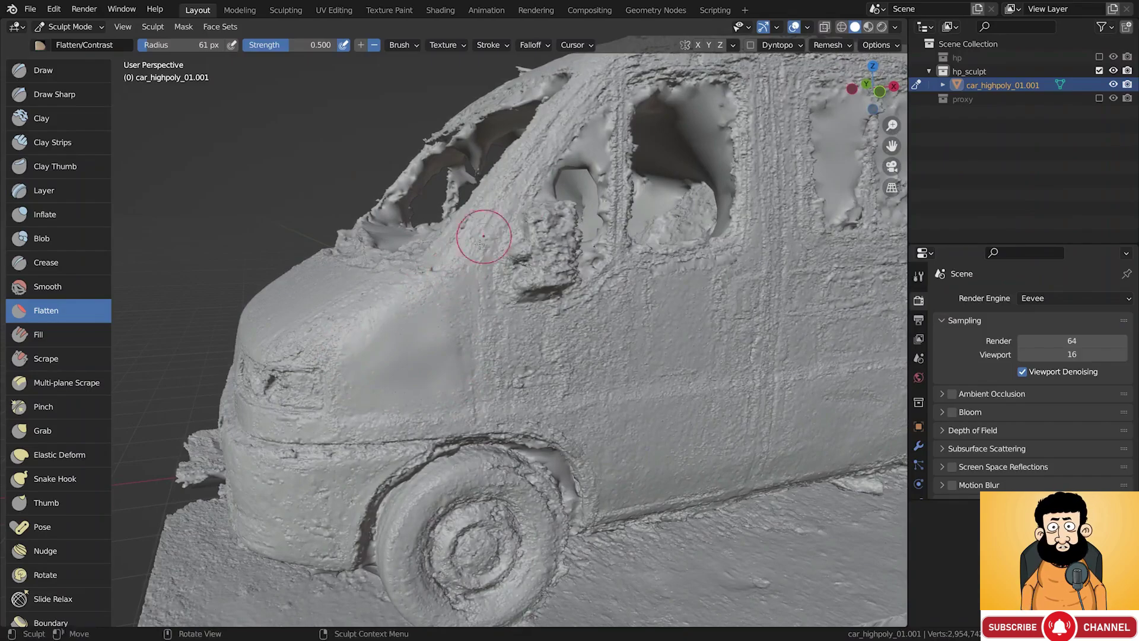
Flatten the remaining bumps on the lower front fender down to the panel edge above the wheel arch
{"action": "middle_click_drag", "start_coordinate": [471, 262], "coordinate": [398, 303]}
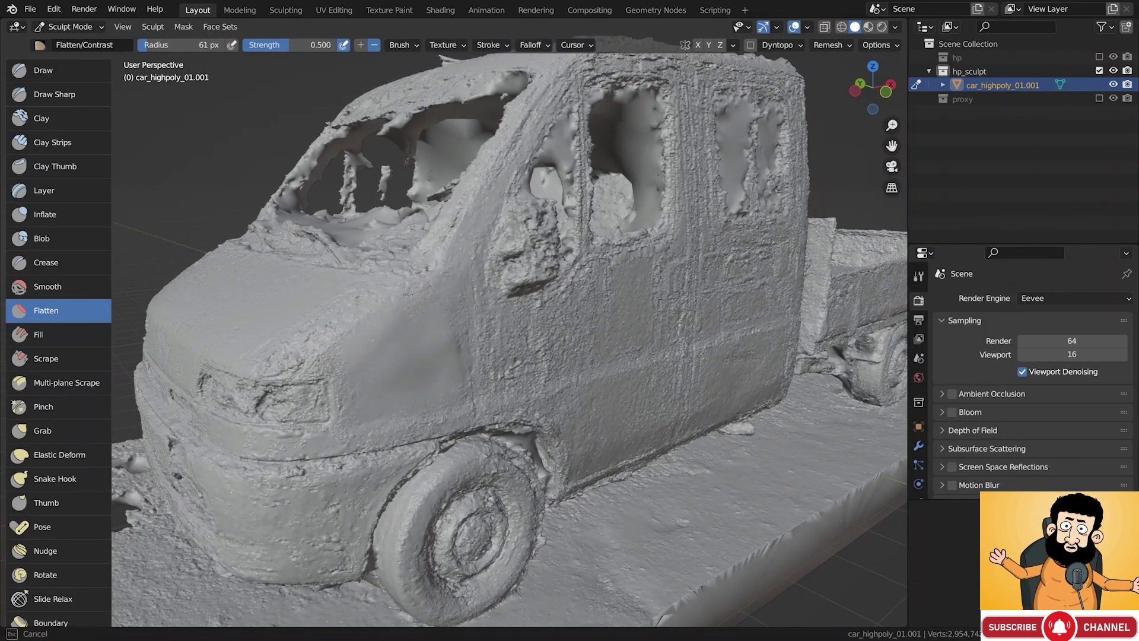
{"action": "middle_click_drag", "start_coordinate": [356, 339], "coordinate": [457, 427]}
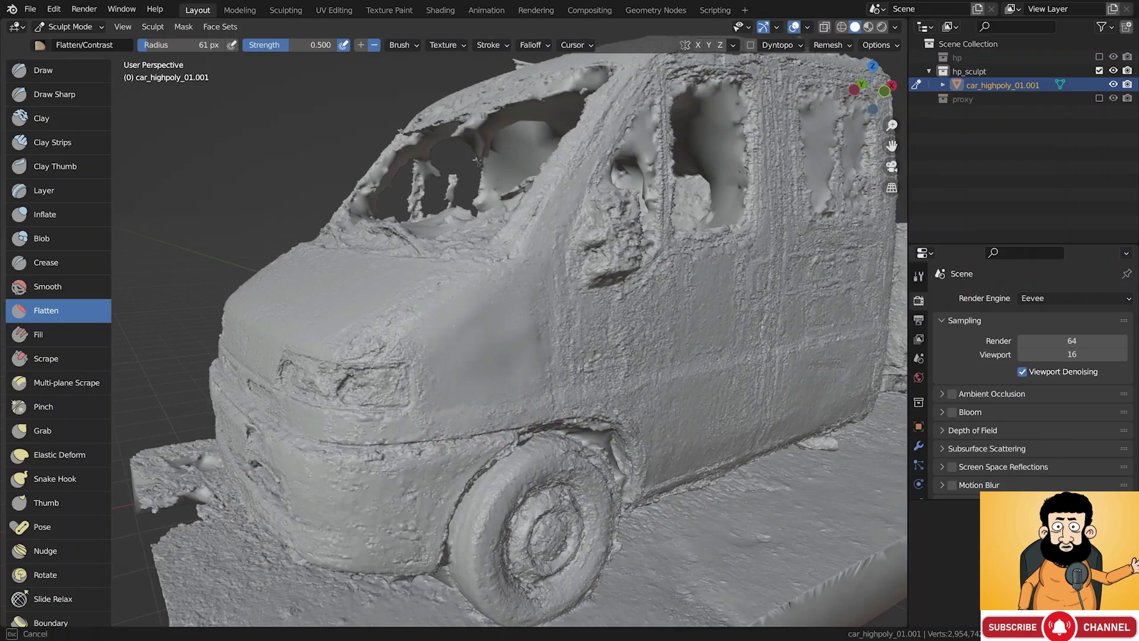
{"action": "scroll", "coordinate": [520, 414], "scroll_direction": "up", "scroll_amount": 6}
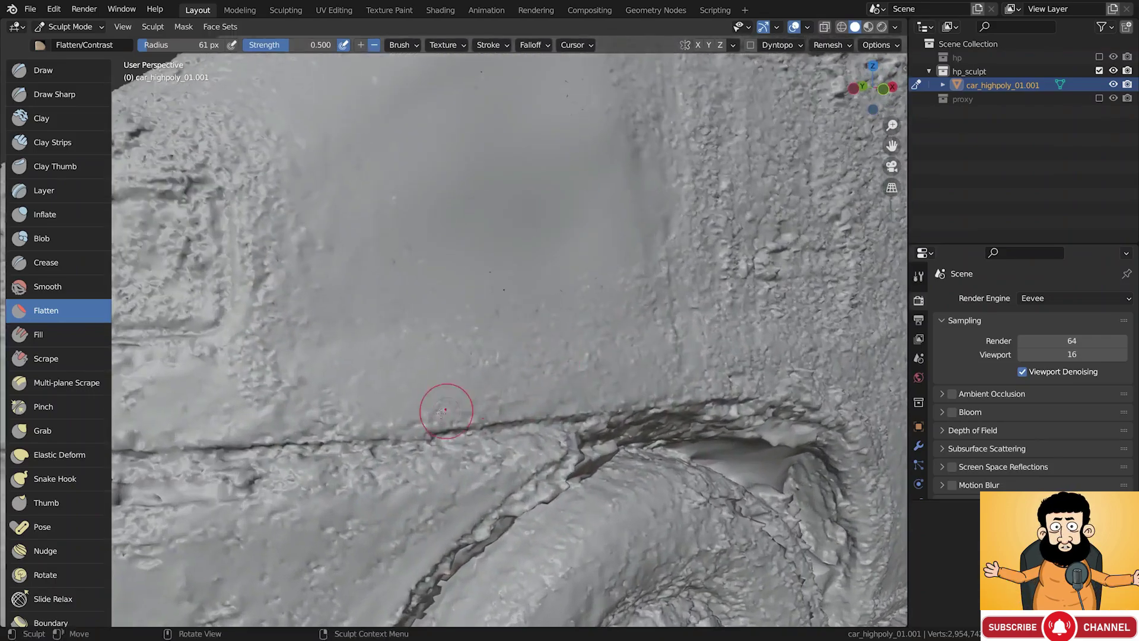
{"action": "left_click_drag", "start_coordinate": [522, 396], "coordinate": [378, 415]}
{"action": "left_click_drag", "start_coordinate": [640, 368], "coordinate": [501, 407]}
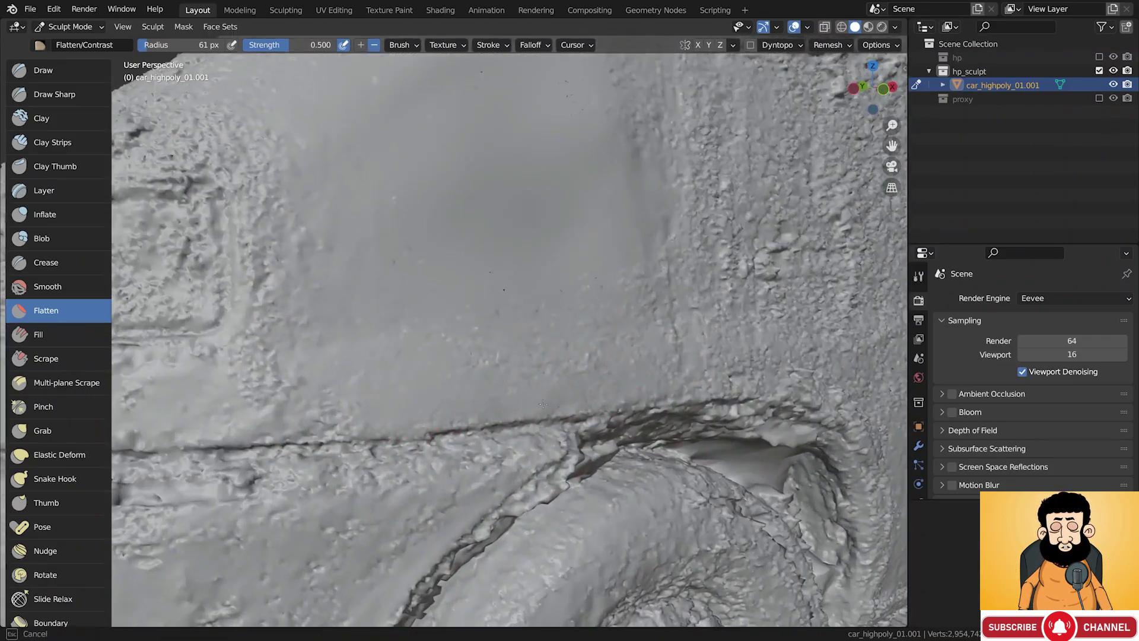
{"action": "left_click_drag", "start_coordinate": [640, 351], "coordinate": [624, 373], "text": "ctrl+alt"}
{"action": "mouse_move", "coordinate": [749, 351]}
{"action": "left_mouse_down", "text": "alt"}
{"action": "mouse_move", "coordinate": [548, 385]}
{"action": "mouse_move", "coordinate": [557, 321]}
{"action": "left_mouse_up", "text": "alt"}
{"action": "left_click_drag", "start_coordinate": [492, 345], "coordinate": [493, 351]}
{"action": "left_click_drag", "start_coordinate": [662, 392], "coordinate": [380, 315]}
{"action": "left_click_drag", "start_coordinate": [365, 308], "coordinate": [486, 262]}
{"action": "left_click_drag", "start_coordinate": [502, 254], "coordinate": [423, 364], "text": "alt+shift"}
Smooth the rough front door panel between the side mirror and the front wheel with the Flatten brush
{"action": "mouse_move", "coordinate": [460, 243]}
{"action": "left_mouse_down", "text": "ctrl+alt"}
{"action": "mouse_move", "coordinate": [457, 301]}
{"action": "mouse_move", "coordinate": [457, 275]}
{"action": "mouse_move", "coordinate": [490, 324]}
{"action": "left_mouse_up", "text": "ctrl+alt"}
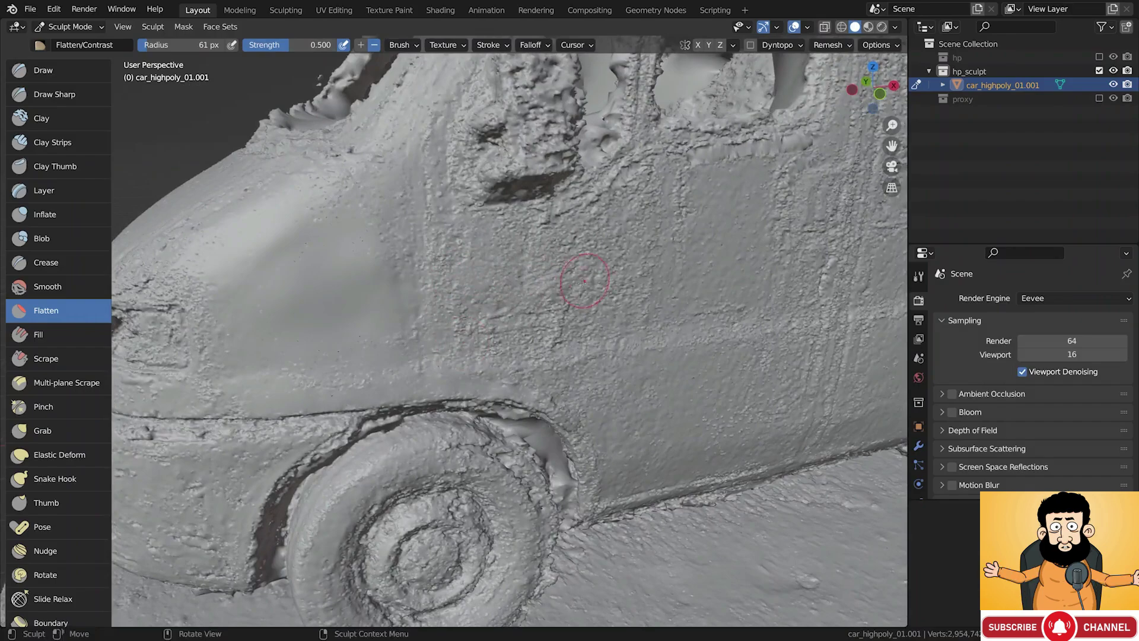
{"action": "left_click_drag", "start_coordinate": [505, 267], "coordinate": [501, 315], "text": "ctrl+alt"}
{"action": "left_click_drag", "start_coordinate": [579, 303], "coordinate": [513, 299]}
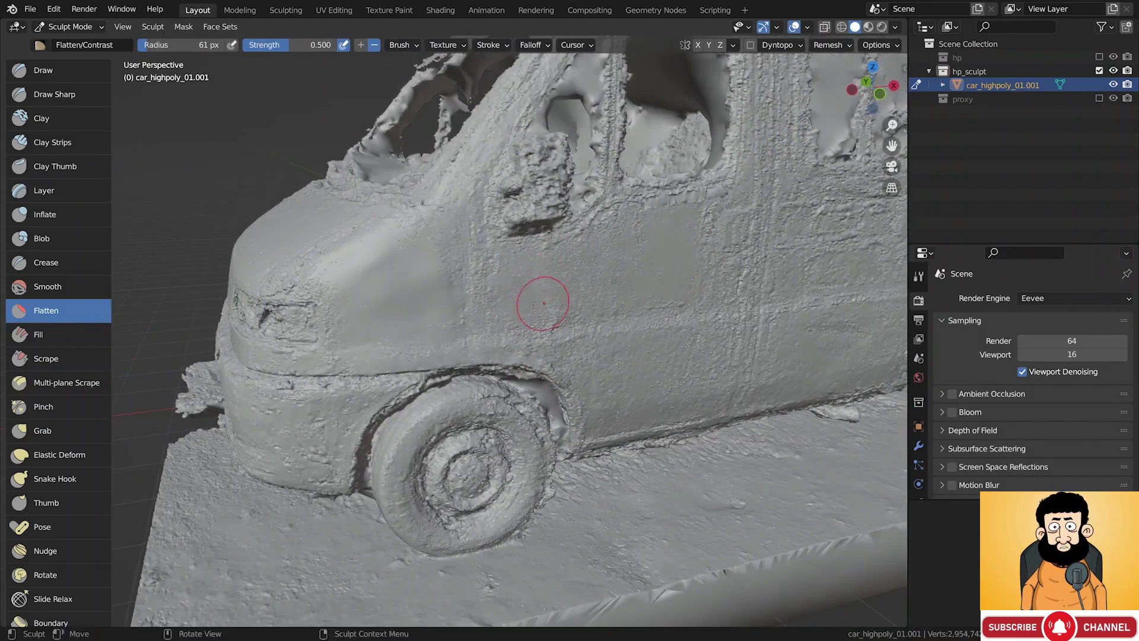
{"action": "left_click_drag", "start_coordinate": [581, 320], "coordinate": [569, 345], "text": "alt"}
{"action": "left_click_drag", "start_coordinate": [563, 342], "coordinate": [555, 286], "text": "ctrl+alt"}
{"action": "mouse_move", "coordinate": [673, 299]}
{"action": "left_mouse_down", "text": "alt+shift"}
{"action": "mouse_move", "coordinate": [610, 313]}
{"action": "mouse_move", "coordinate": [573, 344]}
{"action": "left_mouse_up", "text": "alt+shift"}
{"action": "left_click_drag", "start_coordinate": [558, 345], "coordinate": [547, 318], "text": "alt"}
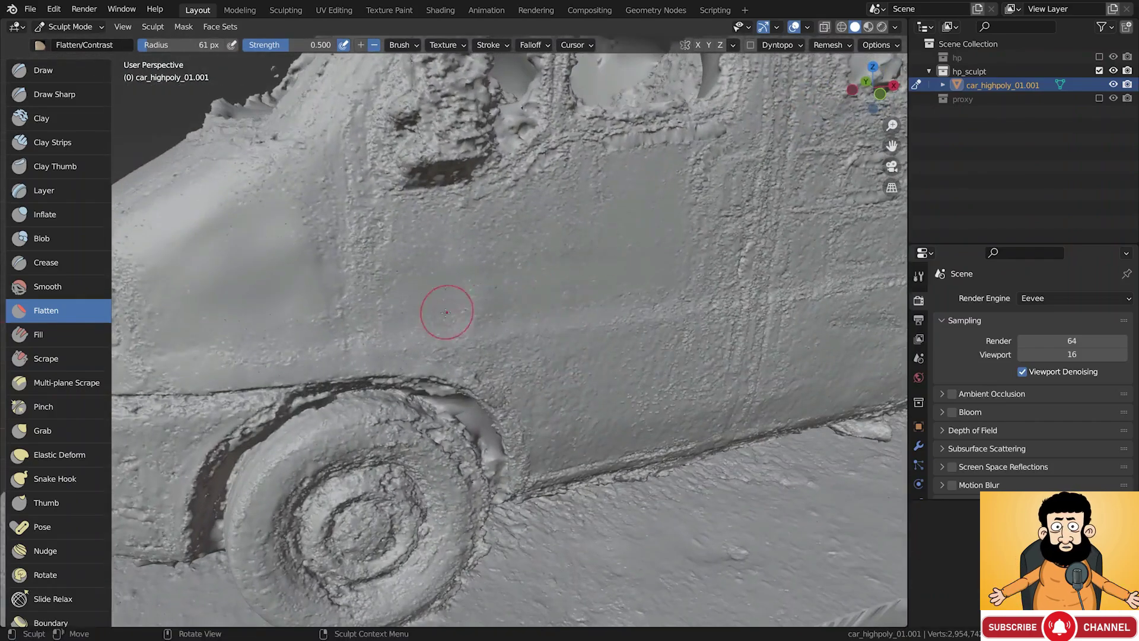
Flatten the upper strip of the front door directly beneath the side window
{"action": "left_click_drag", "start_coordinate": [564, 204], "coordinate": [570, 230], "text": "alt"}
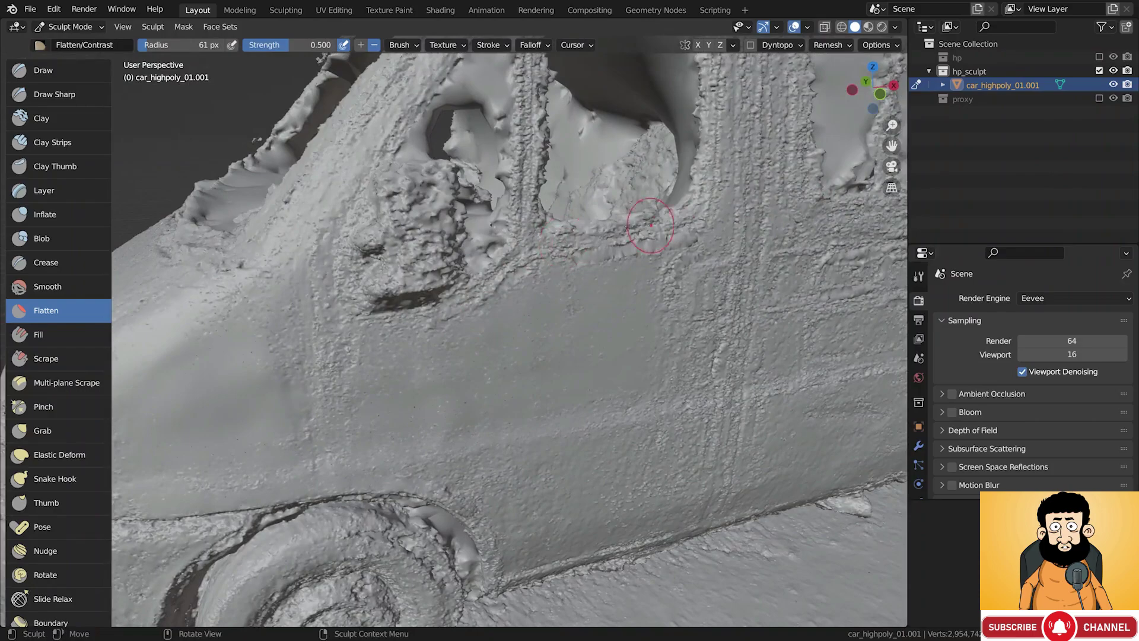
{"action": "left_click_drag", "start_coordinate": [663, 233], "coordinate": [490, 300], "text": "alt"}
{"action": "left_click_drag", "start_coordinate": [488, 427], "coordinate": [533, 349], "text": "alt"}
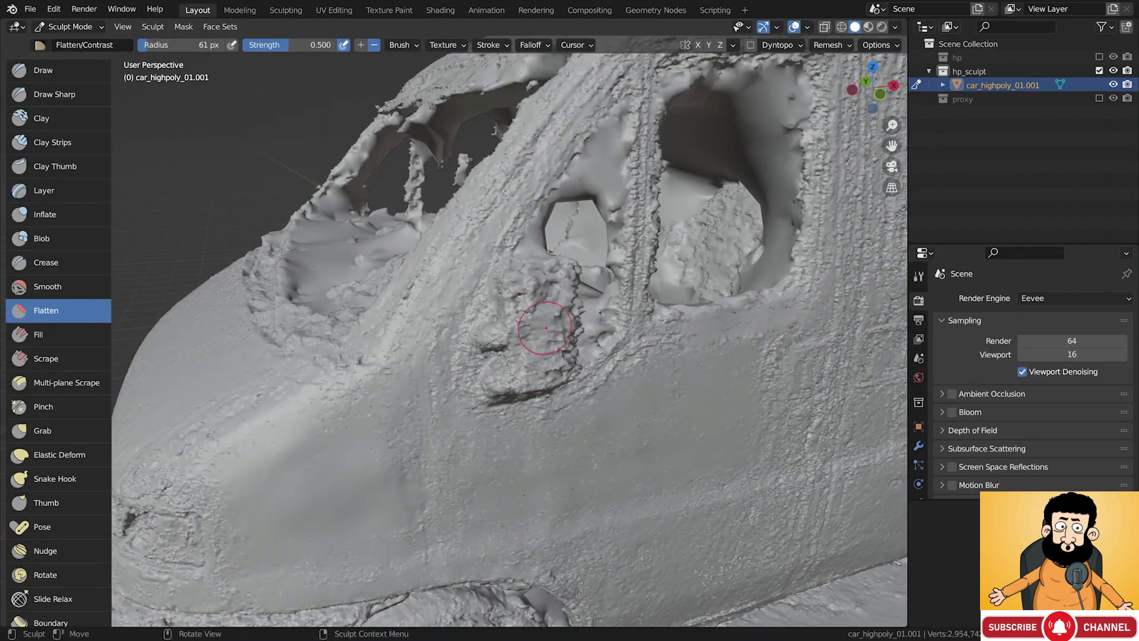
Flatten the lumpy side mirror housing from the outer, front and rear sides into cleaner planes
{"action": "mouse_move", "coordinate": [544, 287]}
{"action": "left_mouse_down", "text": "alt"}
{"action": "mouse_move", "coordinate": [500, 322]}
{"action": "mouse_move", "coordinate": [536, 350]}
{"action": "mouse_move", "coordinate": [538, 330]}
{"action": "mouse_move", "coordinate": [582, 315]}
{"action": "left_mouse_up", "text": "alt"}
{"action": "left_click_drag", "start_coordinate": [588, 270], "coordinate": [554, 305], "text": "alt"}
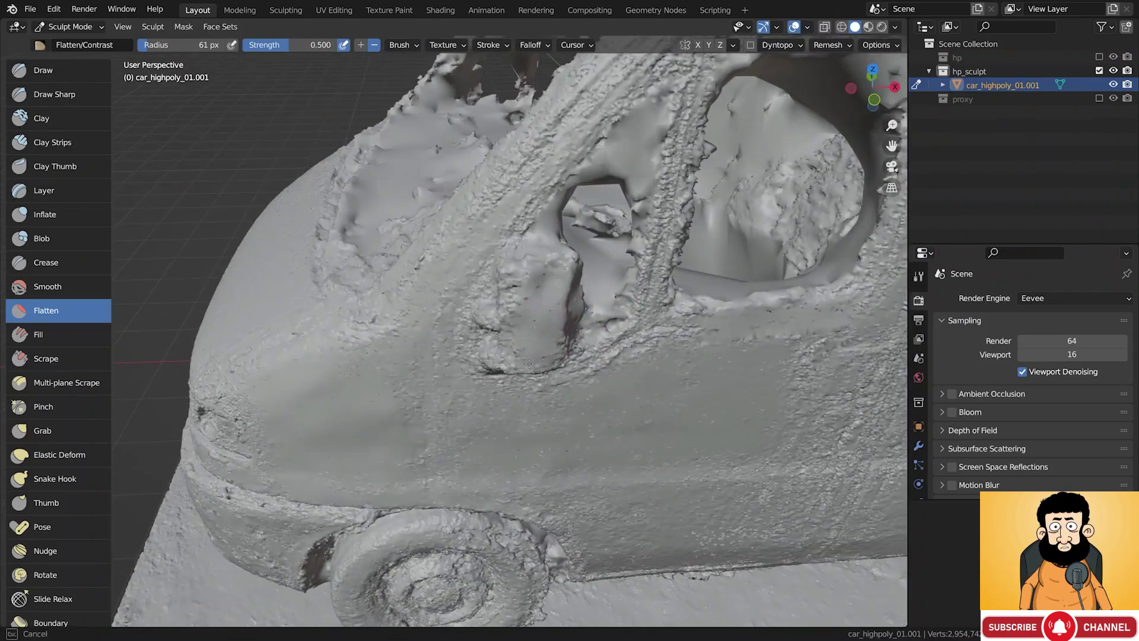
{"action": "left_click_drag", "start_coordinate": [527, 363], "coordinate": [547, 298], "text": "alt"}
{"action": "mouse_move", "coordinate": [534, 256]}
{"action": "left_mouse_down", "text": "alt"}
{"action": "mouse_move", "coordinate": [544, 274]}
{"action": "mouse_move", "coordinate": [532, 338]}
{"action": "mouse_move", "coordinate": [519, 313]}
{"action": "mouse_move", "coordinate": [517, 325]}
{"action": "left_mouse_up", "text": "alt"}
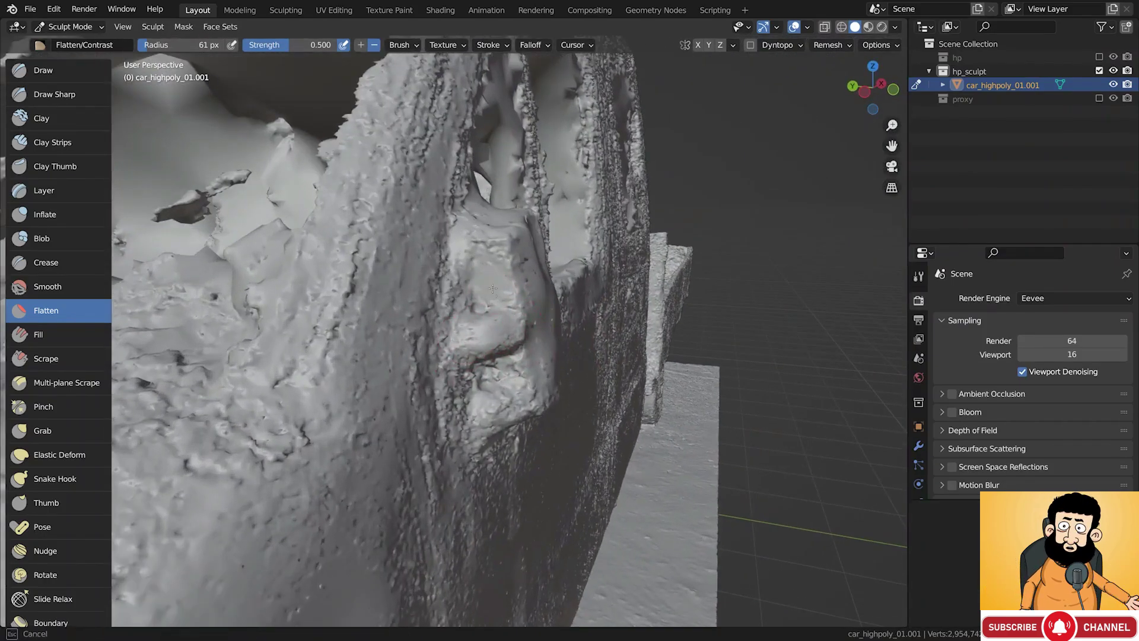
{"action": "left_click_drag", "start_coordinate": [489, 272], "coordinate": [465, 287], "text": "alt"}
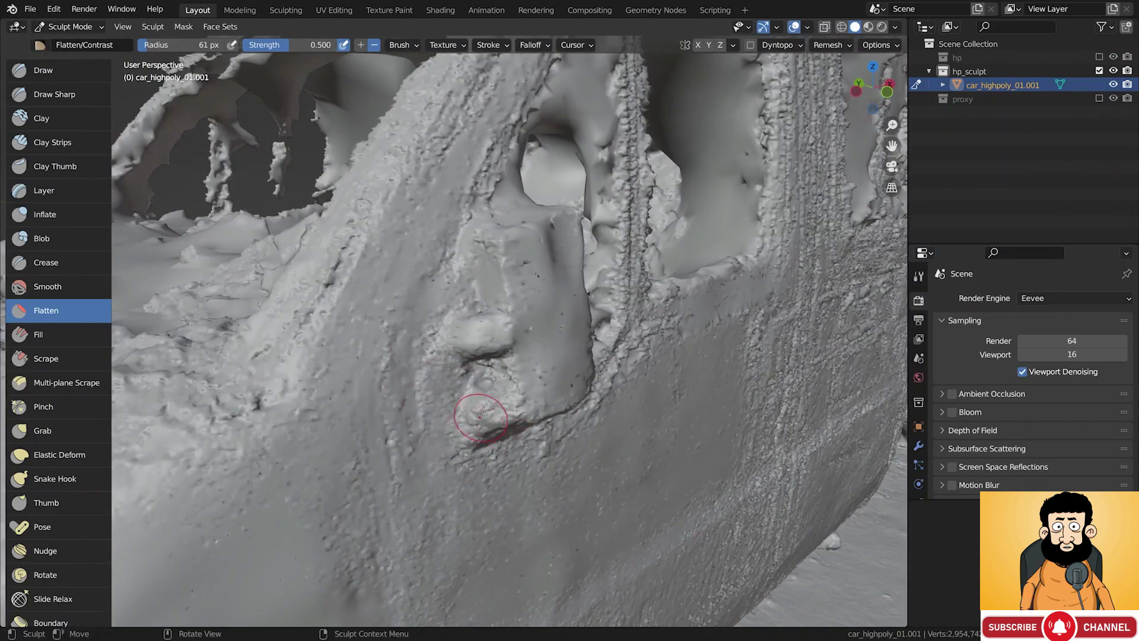
{"action": "mouse_move", "coordinate": [504, 419]}
{"action": "left_mouse_down", "text": "alt"}
{"action": "mouse_move", "coordinate": [484, 371]}
{"action": "mouse_move", "coordinate": [570, 313]}
{"action": "left_mouse_up", "text": "alt"}
{"action": "middle_click_drag", "start_coordinate": [557, 351], "coordinate": [506, 357]}
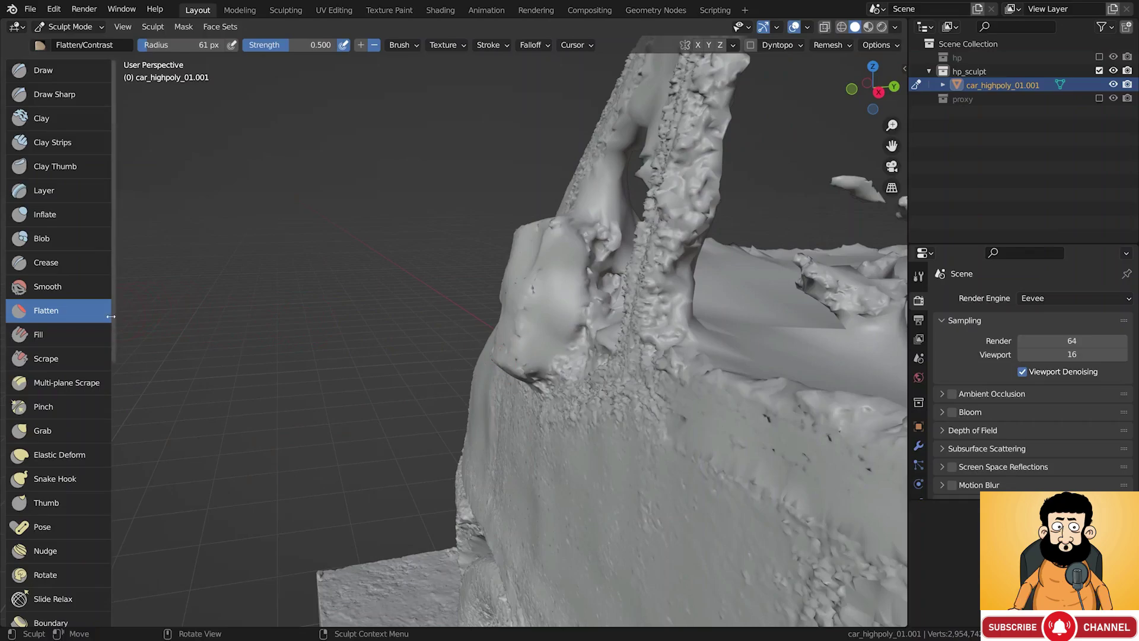
Switch to the Scrape brush at 61 px radius and 0.700 strength and even out the side mirror housing
{"action": "left_click", "coordinate": [46, 358]}
{"action": "mouse_move", "coordinate": [575, 277]}
{"action": "middle_mouse_down"}
{"action": "mouse_move", "coordinate": [574, 311]}
{"action": "mouse_move", "coordinate": [552, 317]}
{"action": "mouse_move", "coordinate": [599, 306]}
{"action": "middle_mouse_up"}
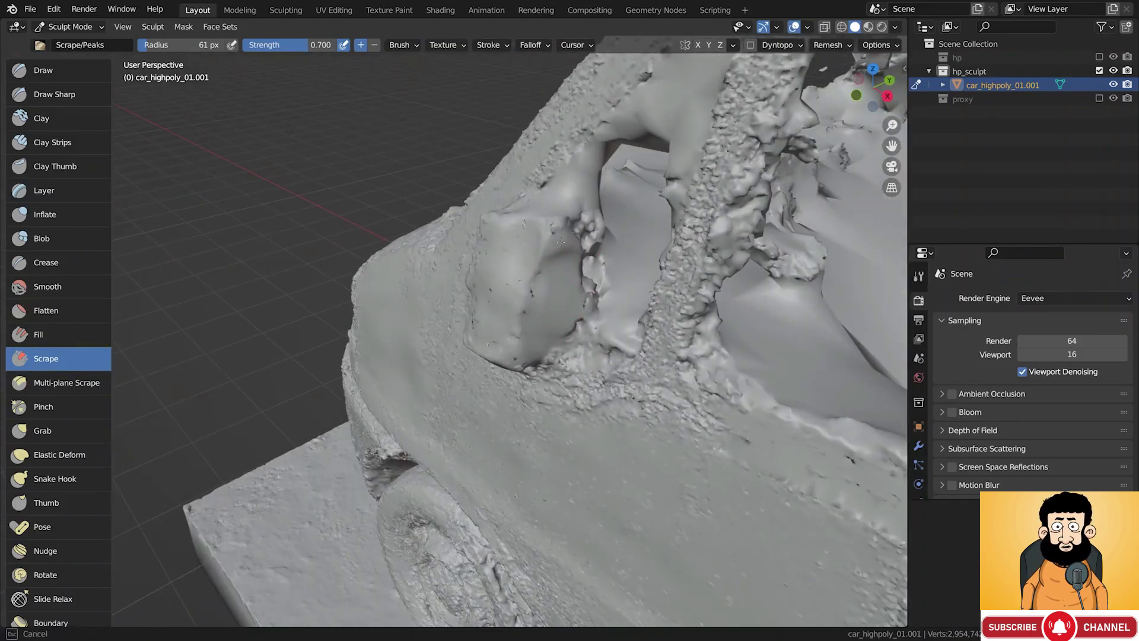
{"action": "mouse_move", "coordinate": [561, 237]}
{"action": "middle_mouse_down"}
{"action": "mouse_move", "coordinate": [546, 356]}
{"action": "mouse_move", "coordinate": [559, 374]}
{"action": "mouse_move", "coordinate": [467, 309]}
{"action": "middle_mouse_up"}
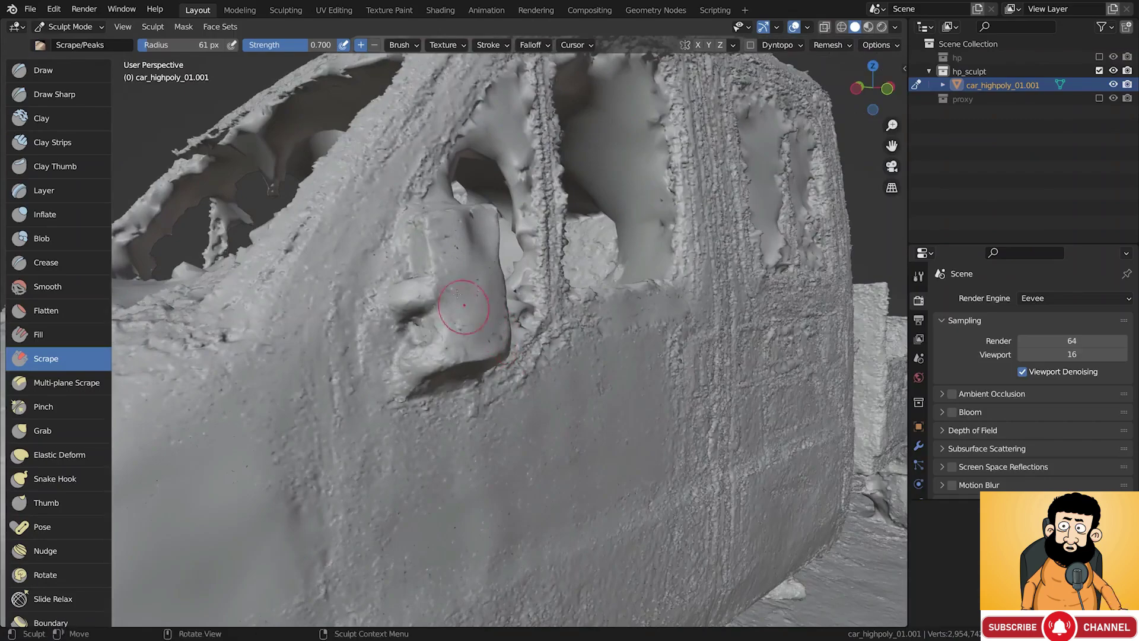
{"action": "mouse_move", "coordinate": [466, 239]}
{"action": "middle_mouse_down"}
{"action": "mouse_move", "coordinate": [479, 272]}
{"action": "mouse_move", "coordinate": [454, 232]}
{"action": "mouse_move", "coordinate": [470, 204]}
{"action": "mouse_move", "coordinate": [369, 215]}
{"action": "mouse_move", "coordinate": [465, 216]}
{"action": "mouse_move", "coordinate": [483, 203]}
{"action": "mouse_move", "coordinate": [564, 226]}
{"action": "mouse_move", "coordinate": [483, 216]}
{"action": "mouse_move", "coordinate": [551, 246]}
{"action": "mouse_move", "coordinate": [452, 254]}
{"action": "middle_mouse_up"}
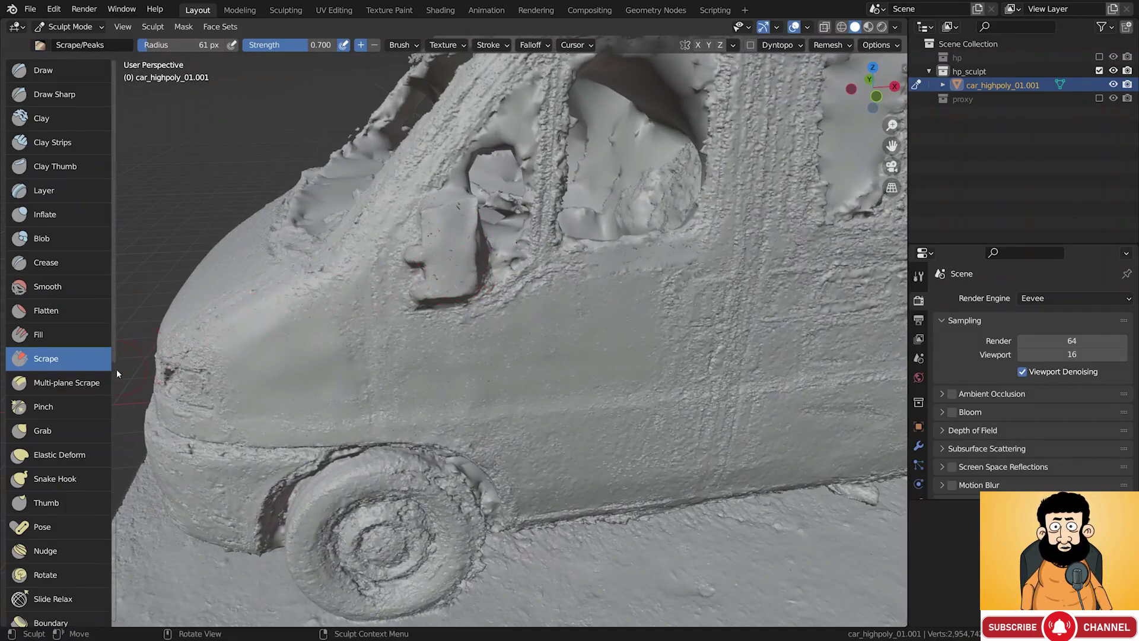
Return to the Flatten brush at 0.500 strength and smooth the door surface just below the side mirror
{"action": "left_click", "coordinate": [66, 313]}
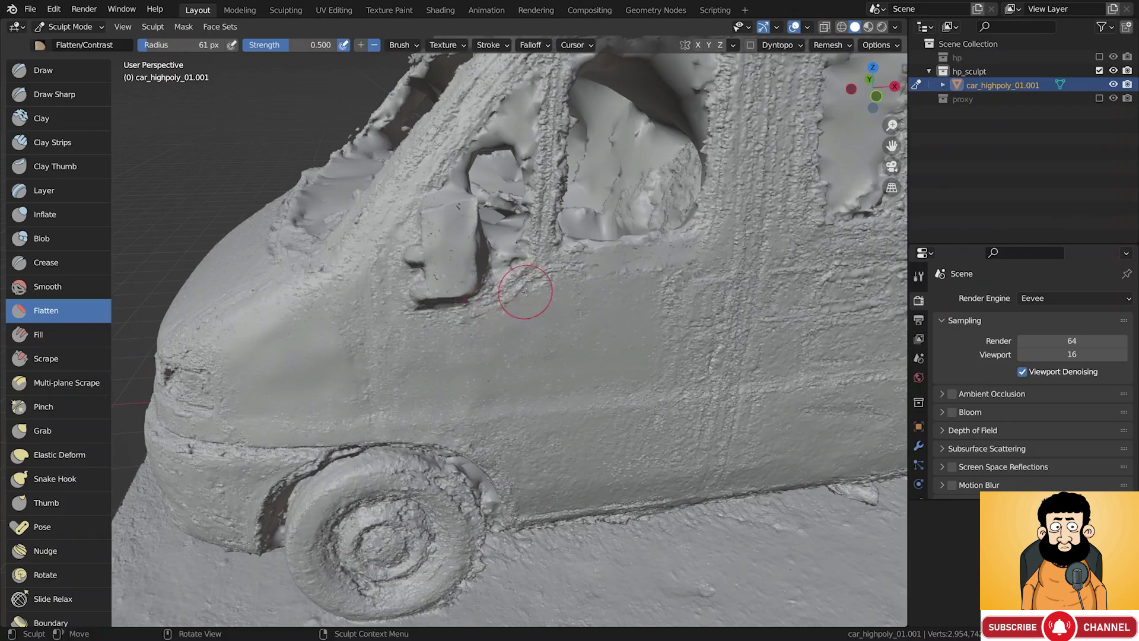
{"action": "middle_click_drag", "start_coordinate": [522, 295], "coordinate": [482, 306], "text": "ctrl"}
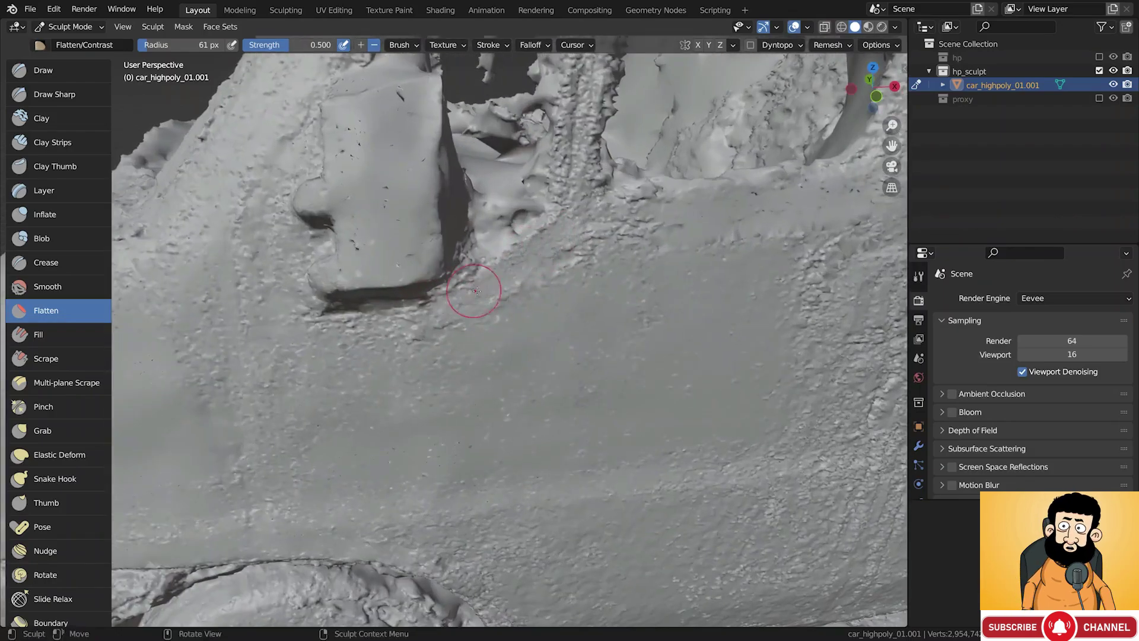
{"action": "scroll", "coordinate": [394, 344], "scroll_direction": "down", "scroll_amount": 4}
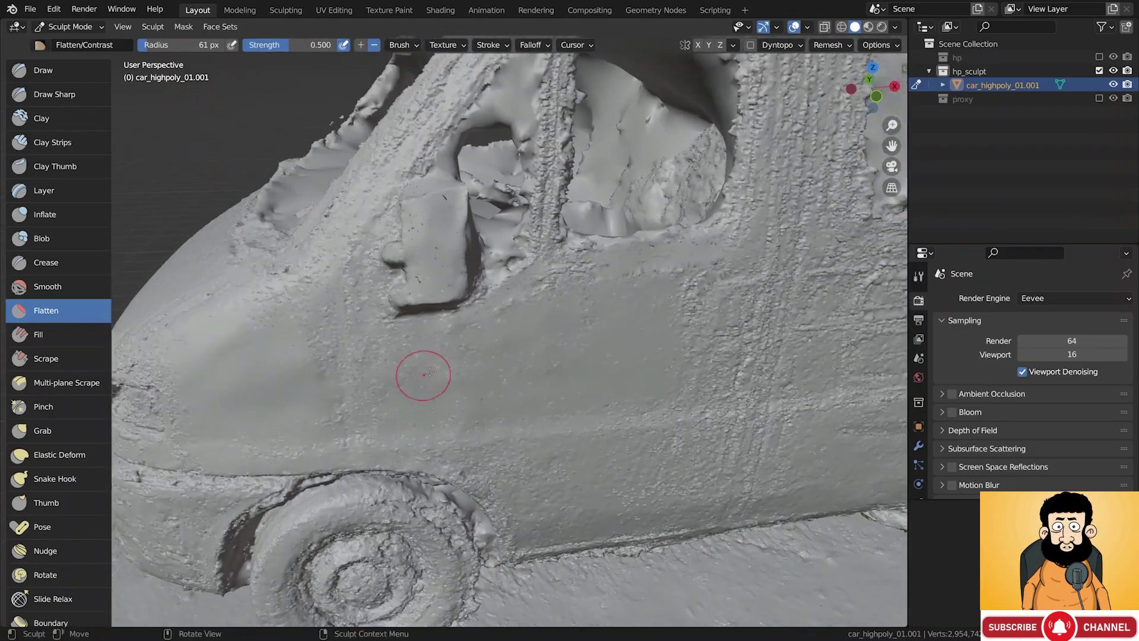
Flatten the sill along the lower edge of the cab behind the front wheel
{"action": "middle_click_drag", "start_coordinate": [401, 388], "coordinate": [525, 392]}
{"action": "scroll", "coordinate": [524, 392], "scroll_direction": "up", "scroll_amount": 3}
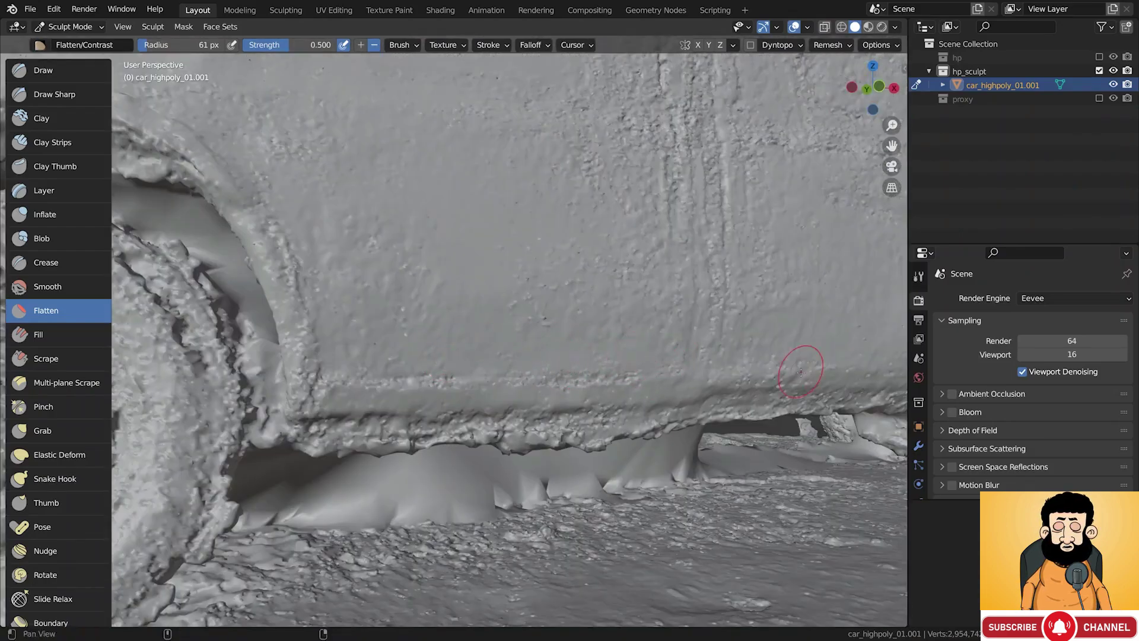
{"action": "middle_click_drag", "start_coordinate": [797, 363], "coordinate": [570, 366], "text": "shift"}
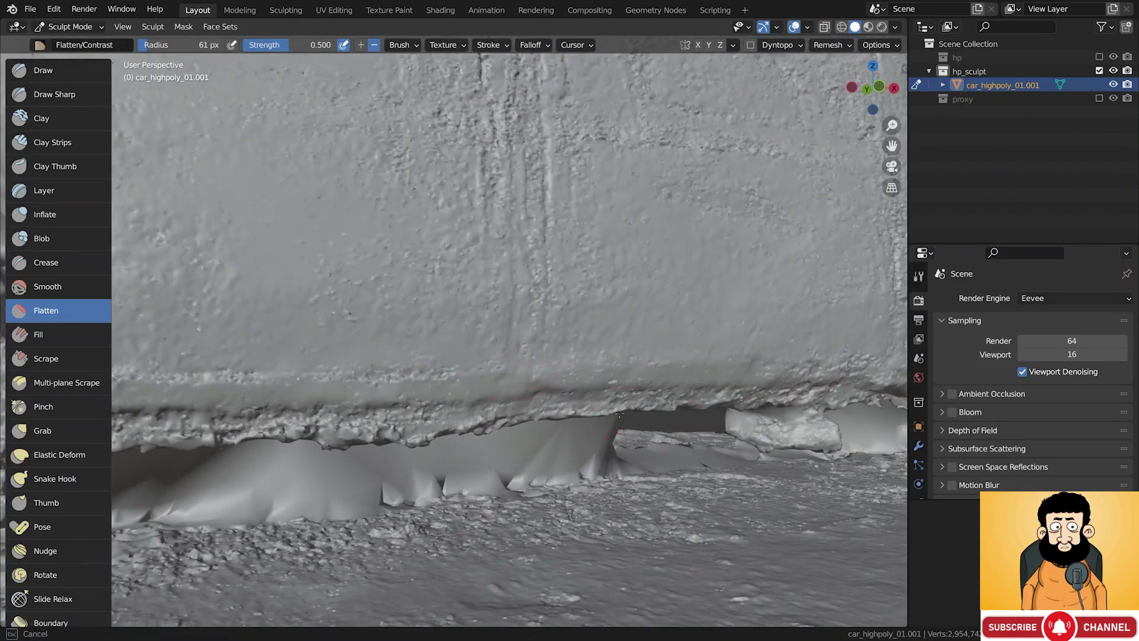
{"action": "scroll", "coordinate": [410, 424], "scroll_direction": "down", "scroll_amount": 4}
{"action": "middle_click_drag", "start_coordinate": [412, 399], "coordinate": [447, 413]}
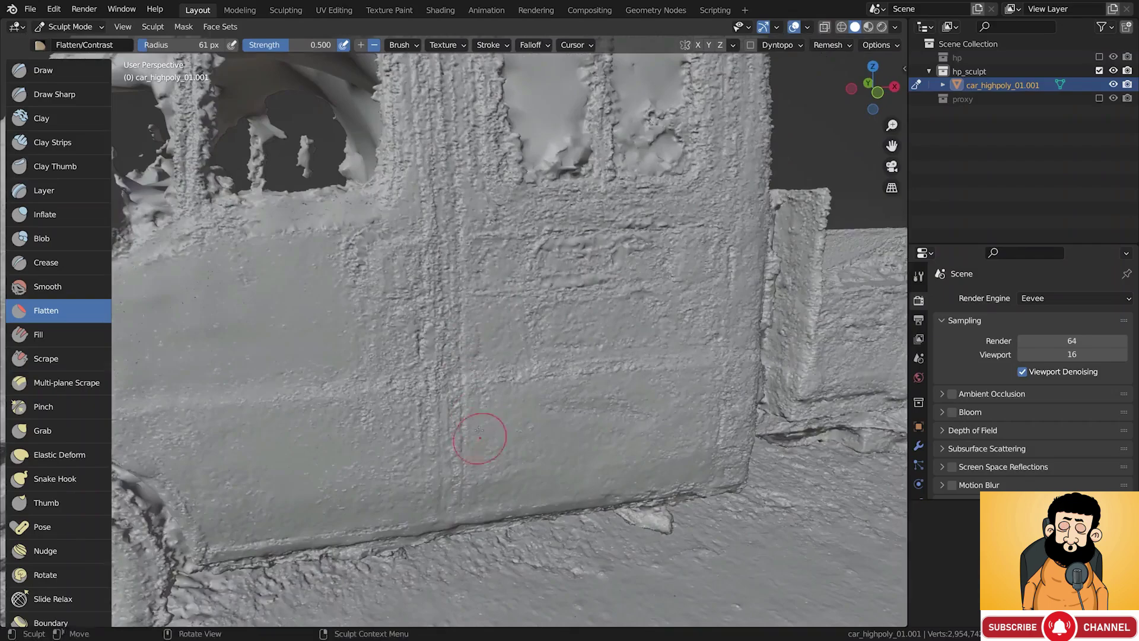
Flatten the door's upper rear corner and the pillar between the front door window and the rear side windows
{"action": "scroll", "coordinate": [451, 407], "scroll_direction": "up", "scroll_amount": 4}
{"action": "middle_click_drag", "start_coordinate": [395, 348], "coordinate": [395, 347]}
{"action": "scroll", "coordinate": [343, 420], "scroll_direction": "down", "scroll_amount": 4}
{"action": "middle_click_drag", "start_coordinate": [348, 376], "coordinate": [374, 356]}
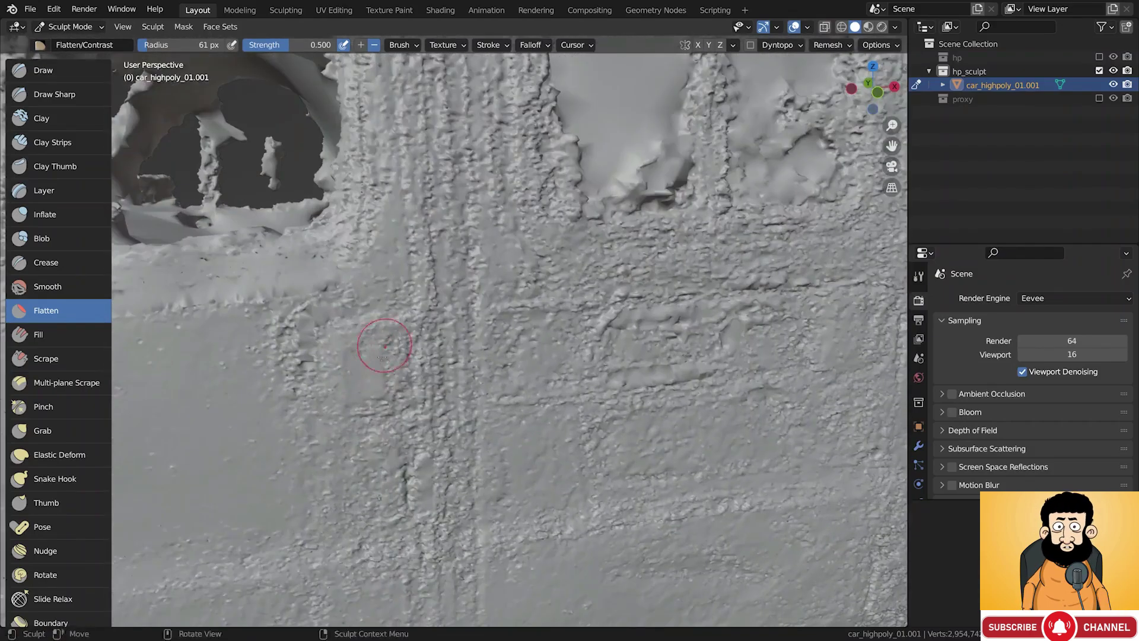
{"action": "scroll", "coordinate": [328, 383], "scroll_direction": "up", "scroll_amount": 2}
{"action": "scroll", "coordinate": [328, 382], "scroll_direction": "down", "scroll_amount": 3}
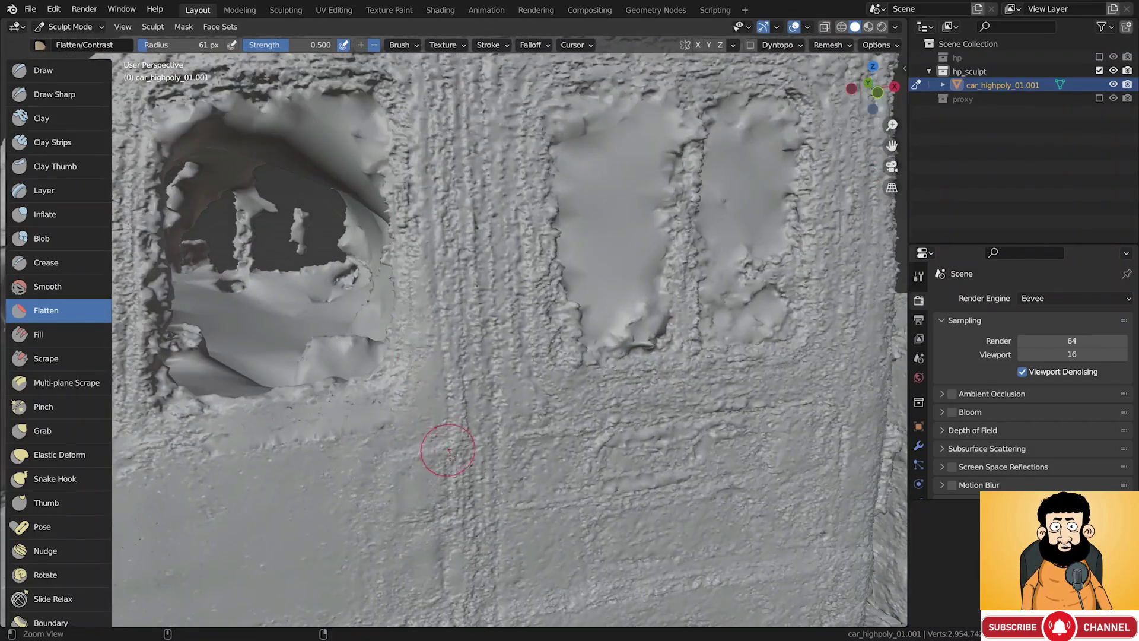
{"action": "scroll", "coordinate": [445, 452], "scroll_direction": "up", "scroll_amount": 5}
{"action": "scroll", "coordinate": [385, 451], "scroll_direction": "down", "scroll_amount": 2}
{"action": "scroll", "coordinate": [356, 551], "scroll_direction": "down", "scroll_amount": 1}
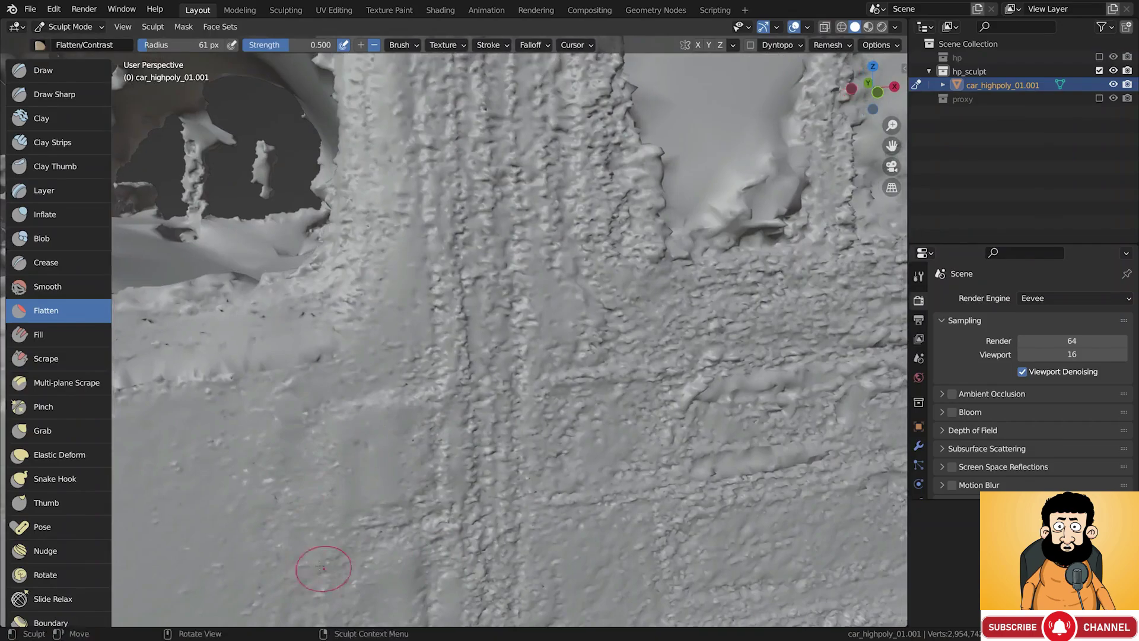
Smooth the strip beneath the rear side windows and the cab's vertical rear edge with the Flatten brush
{"action": "scroll", "coordinate": [487, 511], "scroll_direction": "down", "scroll_amount": 3}
{"action": "middle_click_drag", "start_coordinate": [636, 390], "coordinate": [490, 459], "text": "shift"}
{"action": "middle_click_drag", "start_coordinate": [429, 478], "coordinate": [443, 351], "text": "shift"}
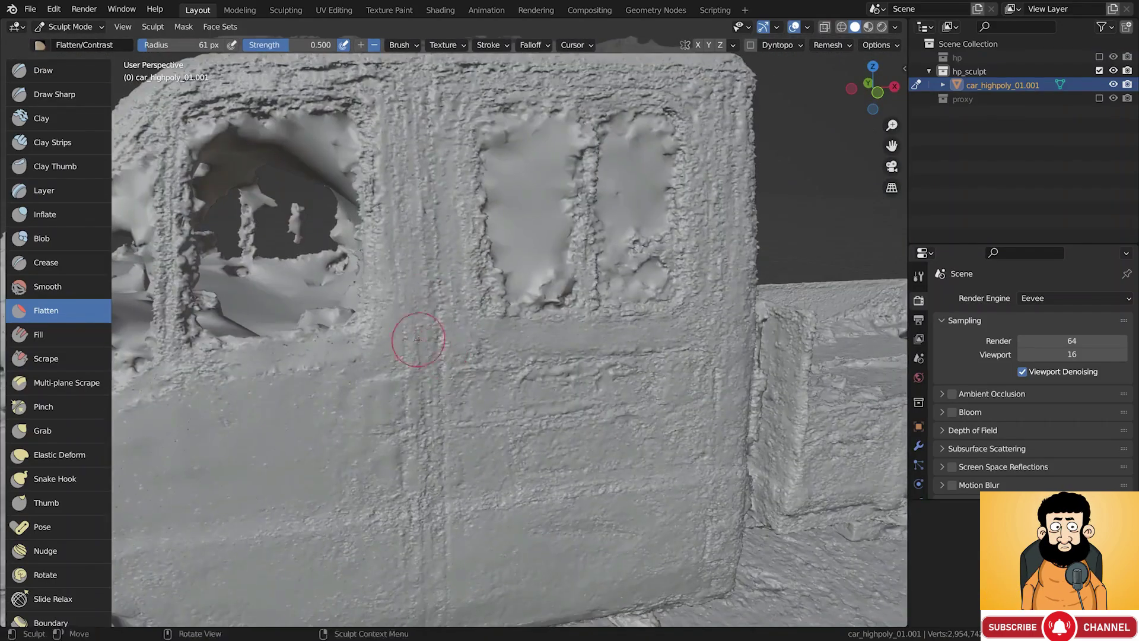
{"action": "middle_click_drag", "start_coordinate": [715, 298], "coordinate": [623, 347], "text": "shift"}
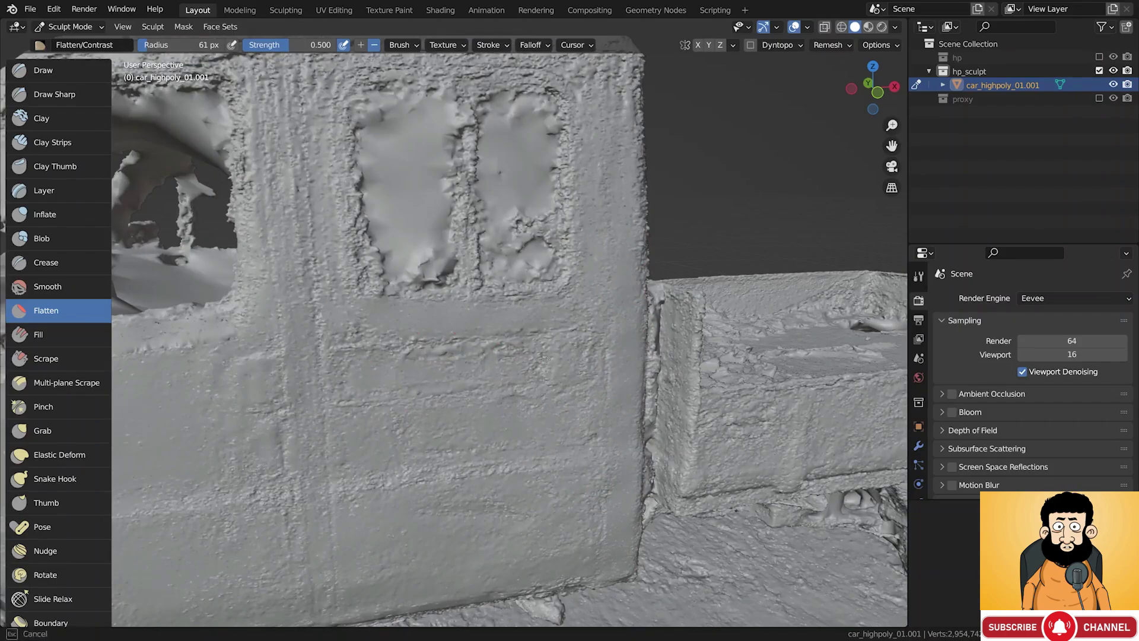
Flatten the rough cab side panels between the horizontal ridges below the rear side windows
{"action": "scroll", "coordinate": [383, 497], "scroll_direction": "up", "scroll_amount": 5}
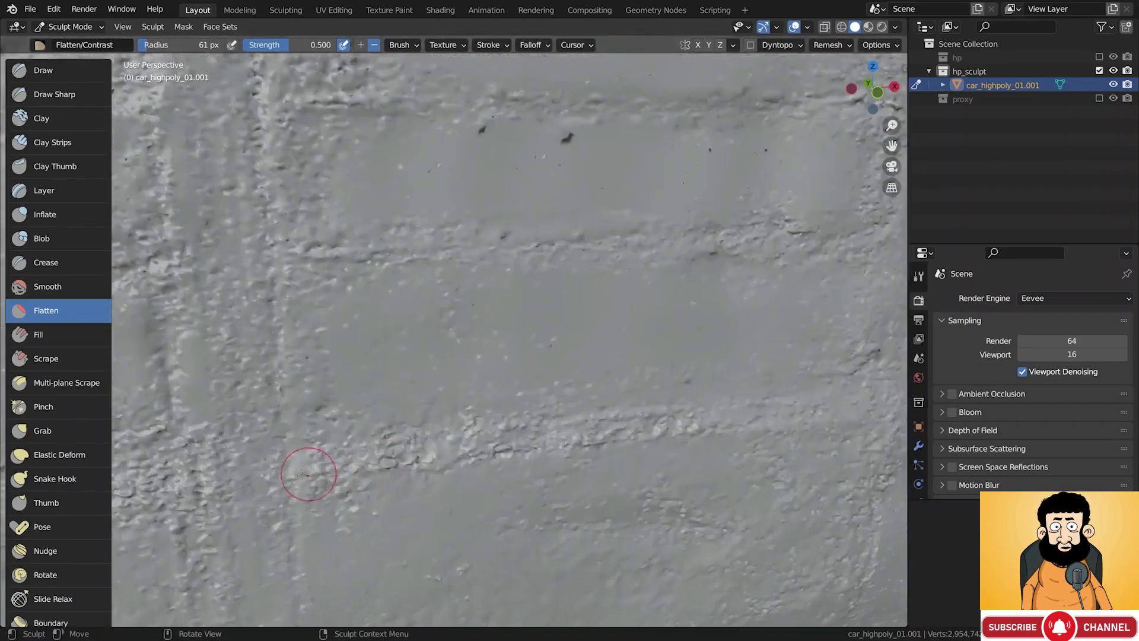
{"action": "scroll", "coordinate": [410, 440], "scroll_direction": "down", "scroll_amount": 4}
{"action": "mouse_move", "coordinate": [380, 454]}
{"action": "middle_mouse_down", "text": "shift"}
{"action": "mouse_move", "coordinate": [804, 439]}
{"action": "mouse_move", "coordinate": [461, 463]}
{"action": "middle_mouse_up", "text": "shift"}
{"action": "scroll", "coordinate": [471, 459], "scroll_direction": "up", "scroll_amount": 2}
{"action": "scroll", "coordinate": [558, 454], "scroll_direction": "down", "scroll_amount": 7}
{"action": "scroll", "coordinate": [543, 410], "scroll_direction": "up", "scroll_amount": 4}
Flatten the band above the side windows and the upper part of the windshield pillar
{"action": "mouse_move", "coordinate": [433, 210]}
{"action": "left_mouse_down"}
{"action": "mouse_move", "coordinate": [673, 220]}
{"action": "mouse_move", "coordinate": [280, 216]}
{"action": "mouse_move", "coordinate": [457, 237]}
{"action": "left_mouse_up"}
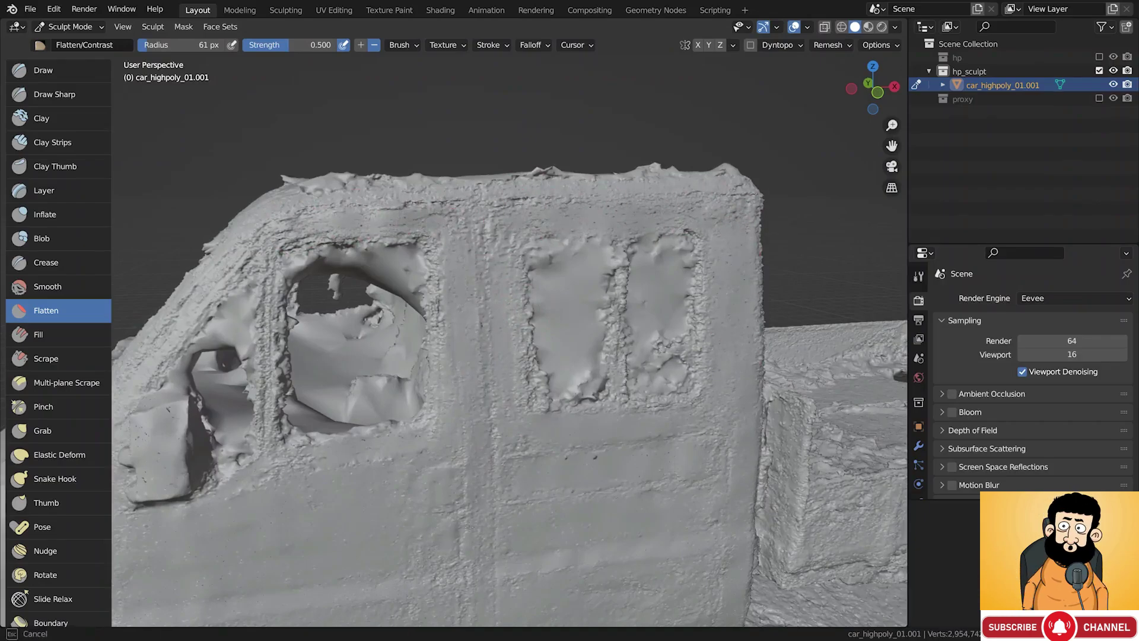
{"action": "middle_click_drag", "start_coordinate": [433, 279], "coordinate": [452, 412]}
{"action": "left_click_drag", "start_coordinate": [392, 350], "coordinate": [423, 297]}
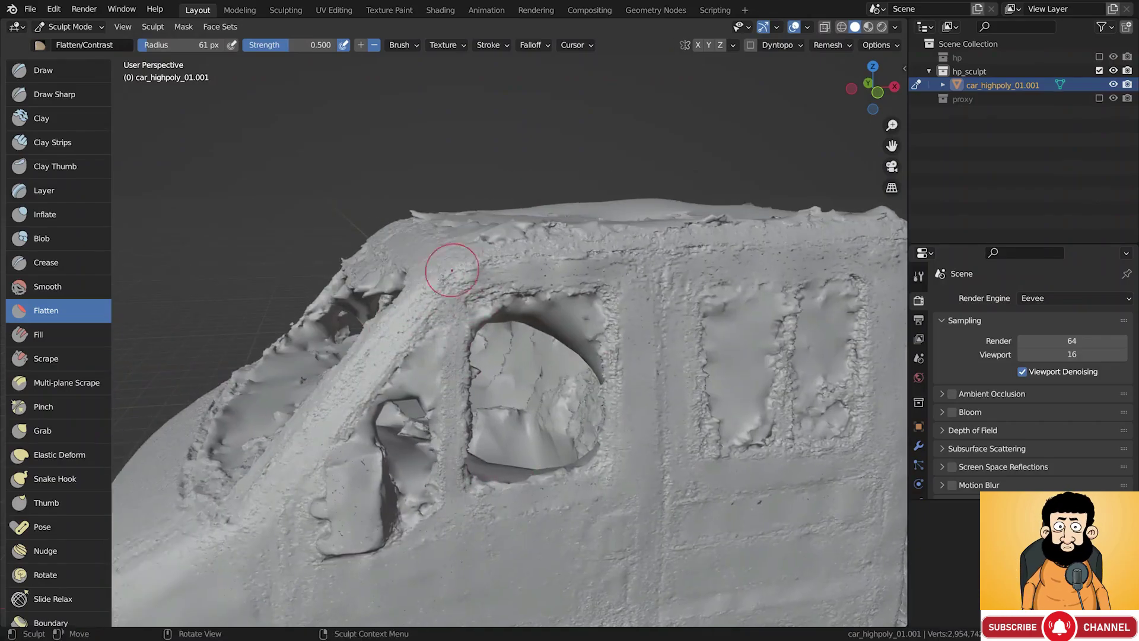
{"action": "left_click_drag", "start_coordinate": [428, 335], "coordinate": [451, 349]}
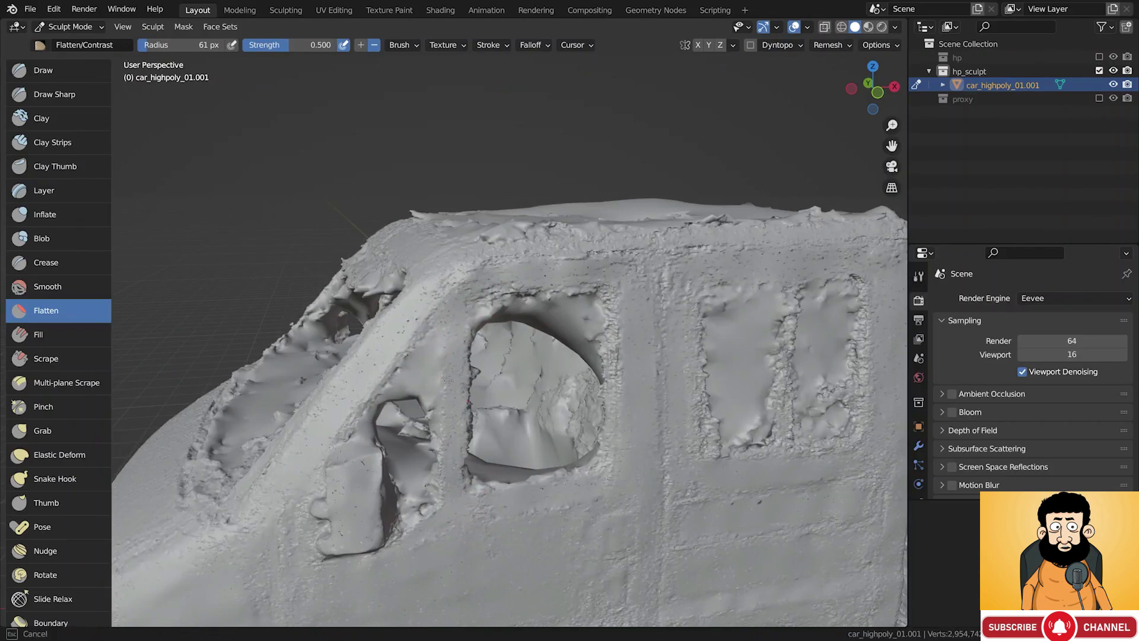
Smooth the base of the windshield pillar, the hood and the area around the headlight with the Flatten brush
{"action": "middle_click_drag", "start_coordinate": [424, 514], "coordinate": [455, 444]}
{"action": "left_click_drag", "start_coordinate": [455, 445], "coordinate": [528, 395]}
{"action": "left_click_drag", "start_coordinate": [429, 485], "coordinate": [444, 500]}
{"action": "mouse_move", "coordinate": [444, 499]}
{"action": "left_mouse_down", "text": "alt"}
{"action": "mouse_move", "coordinate": [469, 454]}
{"action": "mouse_move", "coordinate": [444, 518]}
{"action": "mouse_move", "coordinate": [502, 456]}
{"action": "left_mouse_up", "text": "alt"}
{"action": "mouse_move", "coordinate": [397, 404]}
{"action": "left_mouse_down"}
{"action": "mouse_move", "coordinate": [439, 409]}
{"action": "mouse_move", "coordinate": [350, 420]}
{"action": "left_mouse_up"}
{"action": "mouse_move", "coordinate": [528, 426]}
{"action": "left_mouse_down"}
{"action": "mouse_move", "coordinate": [527, 408]}
{"action": "mouse_move", "coordinate": [548, 415]}
{"action": "mouse_move", "coordinate": [499, 416]}
{"action": "left_mouse_up"}
{"action": "middle_click_drag", "start_coordinate": [579, 367], "coordinate": [513, 356]}
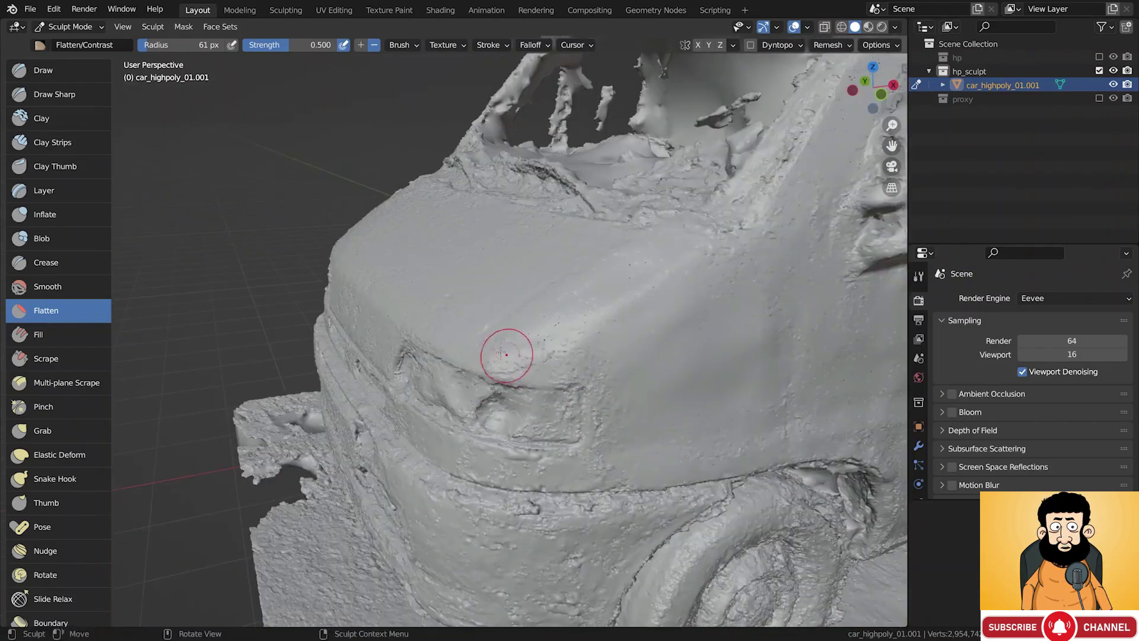
Flatten the band below the headlight and the rough upper lip and corner of the front bumper
{"action": "mouse_move", "coordinate": [554, 458]}
{"action": "middle_mouse_down"}
{"action": "mouse_move", "coordinate": [603, 451]}
{"action": "mouse_move", "coordinate": [522, 453]}
{"action": "middle_mouse_up"}
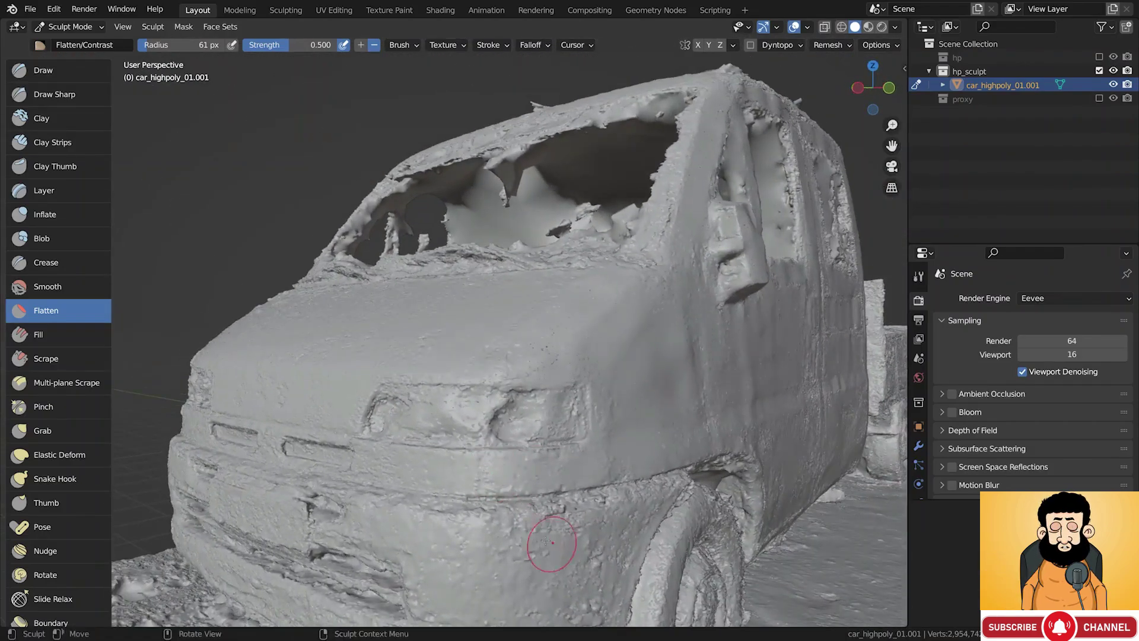
{"action": "scroll", "coordinate": [589, 420], "scroll_direction": "up", "scroll_amount": 3}
{"action": "scroll", "coordinate": [659, 423], "scroll_direction": "up", "scroll_amount": 5}
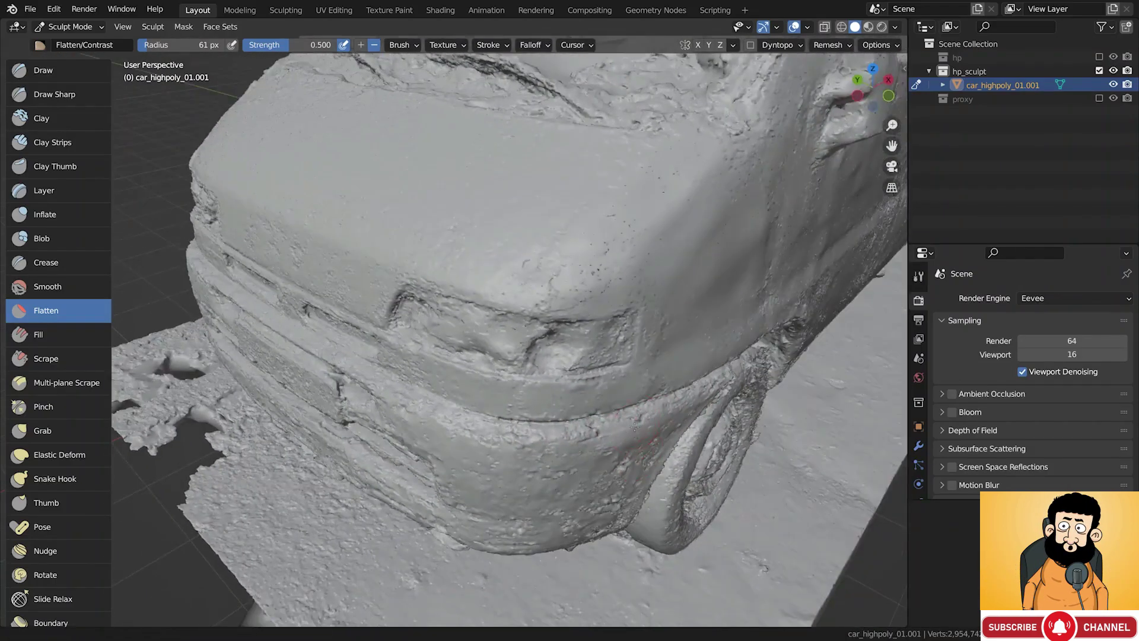
{"action": "middle_click_drag", "start_coordinate": [568, 422], "coordinate": [445, 415]}
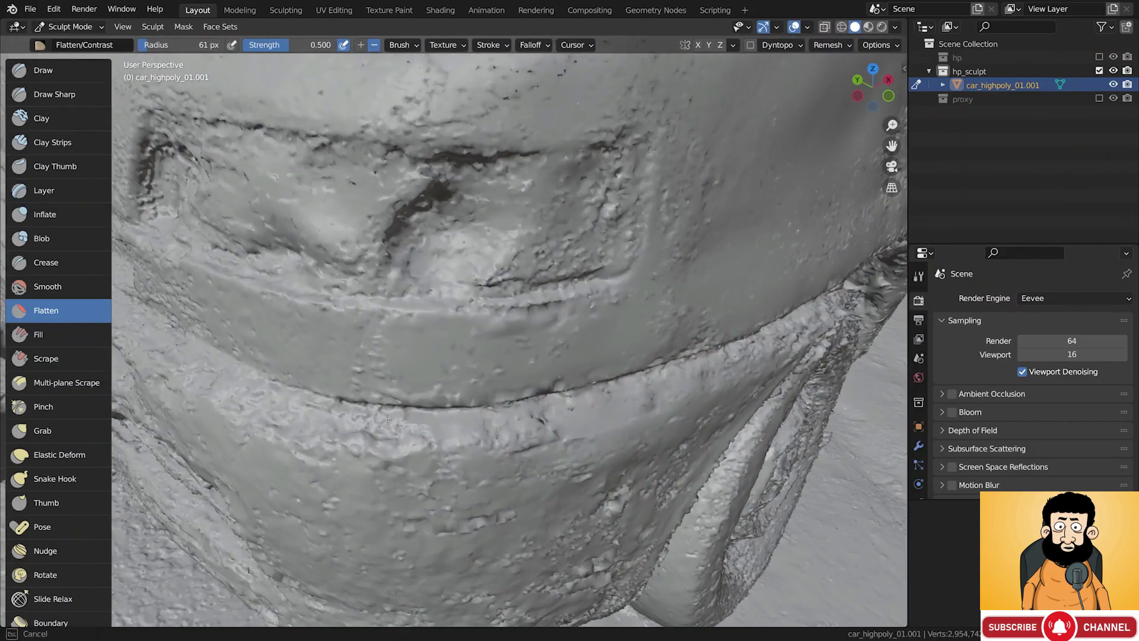
{"action": "mouse_move", "coordinate": [307, 407]}
{"action": "left_mouse_down"}
{"action": "mouse_move", "coordinate": [356, 404]}
{"action": "mouse_move", "coordinate": [463, 439]}
{"action": "left_mouse_up"}
{"action": "left_click_drag", "start_coordinate": [476, 446], "coordinate": [327, 345]}
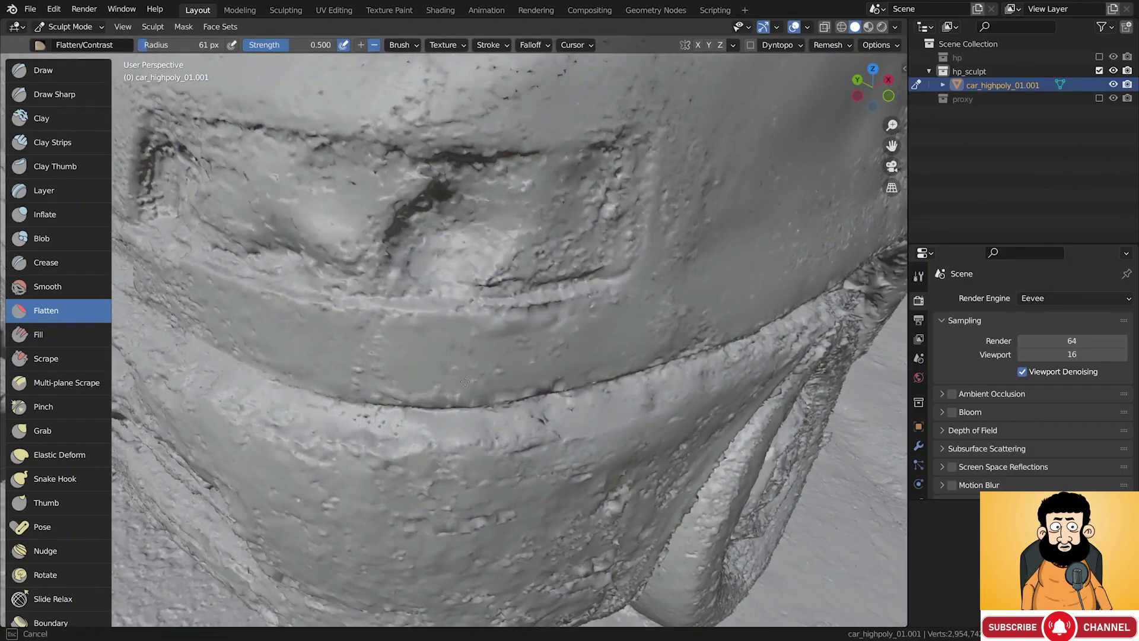
{"action": "scroll", "coordinate": [475, 409], "scroll_direction": "down", "scroll_amount": 6}
{"action": "middle_click_drag", "start_coordinate": [521, 508], "coordinate": [542, 431]}
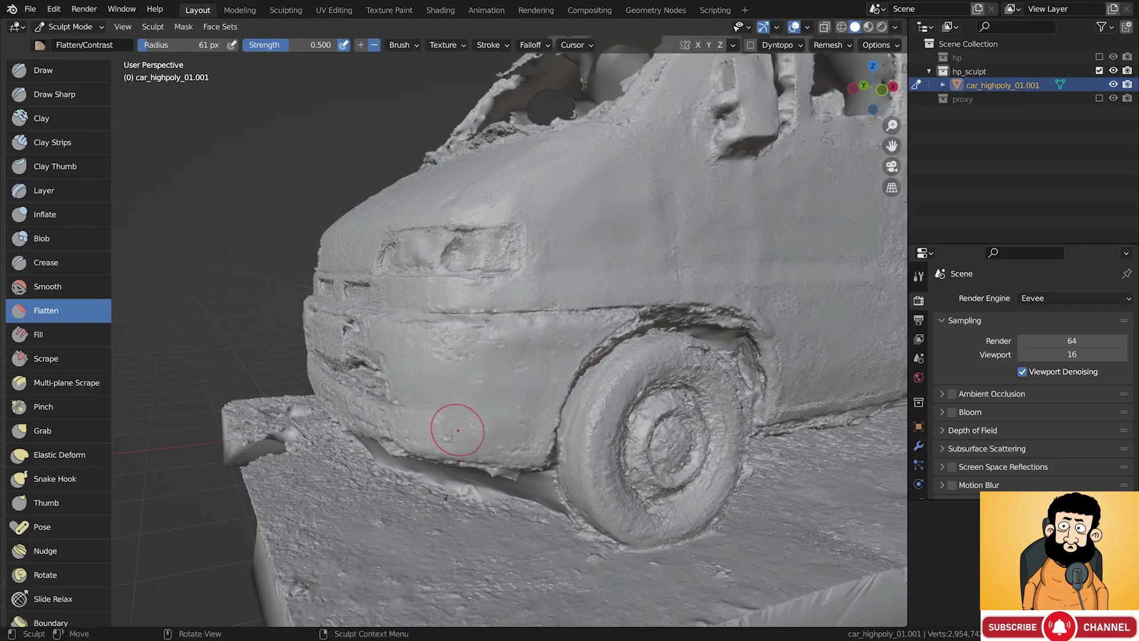
Smooth the sidewall of the front tire with the Flatten brush
{"action": "mouse_move", "coordinate": [697, 494]}
{"action": "left_mouse_down", "text": "alt"}
{"action": "mouse_move", "coordinate": [629, 472]}
{"action": "mouse_move", "coordinate": [624, 483]}
{"action": "left_mouse_up", "text": "alt"}
{"action": "left_click_drag", "start_coordinate": [674, 512], "coordinate": [687, 476]}
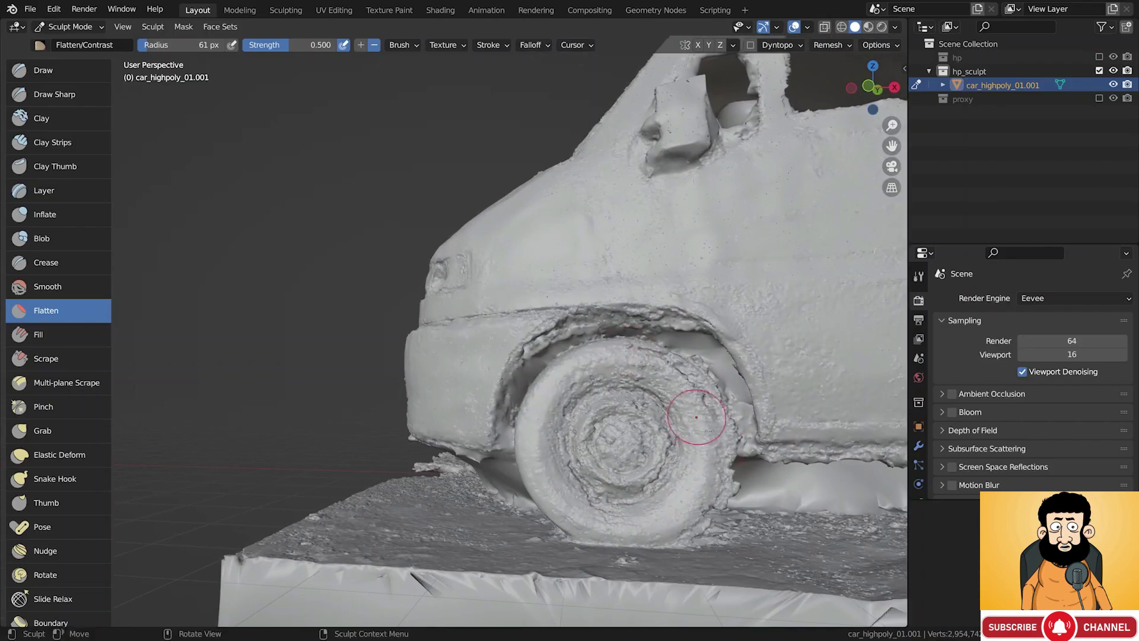
{"action": "left_click_drag", "start_coordinate": [696, 419], "coordinate": [681, 466]}
{"action": "scroll", "coordinate": [537, 360], "scroll_direction": "up", "scroll_amount": 3}
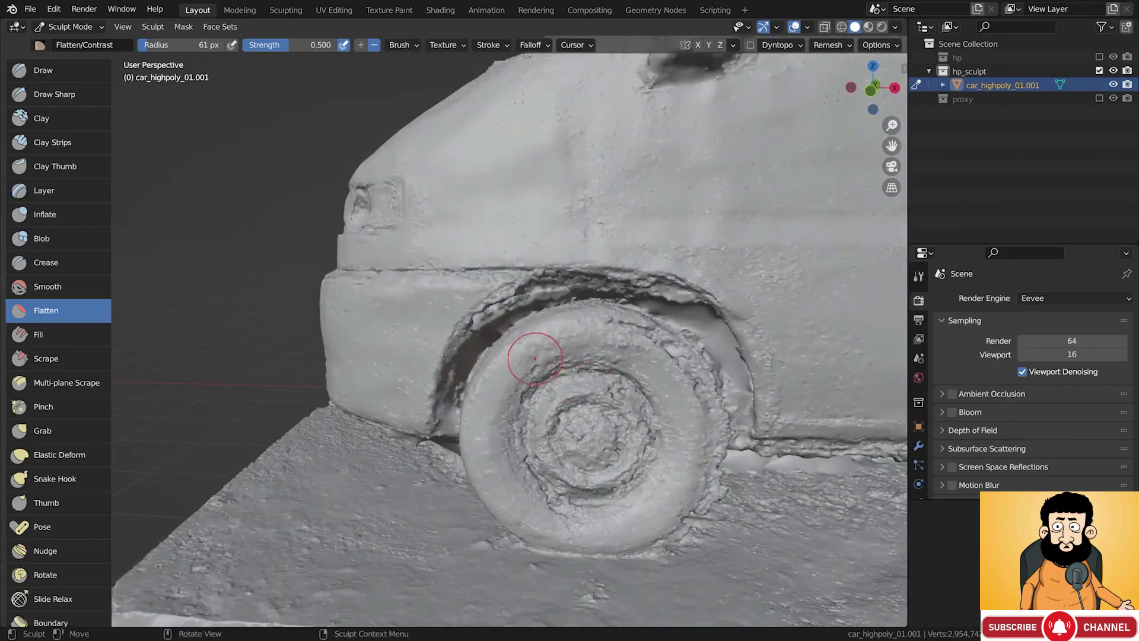
{"action": "middle_click_drag", "start_coordinate": [647, 369], "coordinate": [497, 363]}
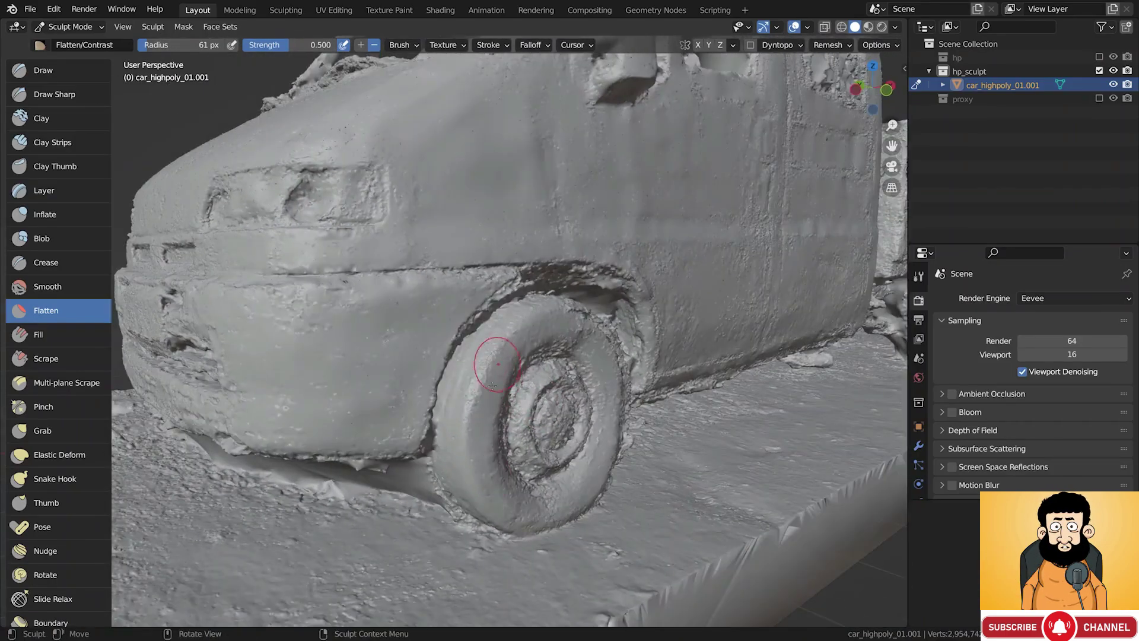
{"action": "middle_click_drag", "start_coordinate": [521, 487], "coordinate": [522, 492]}
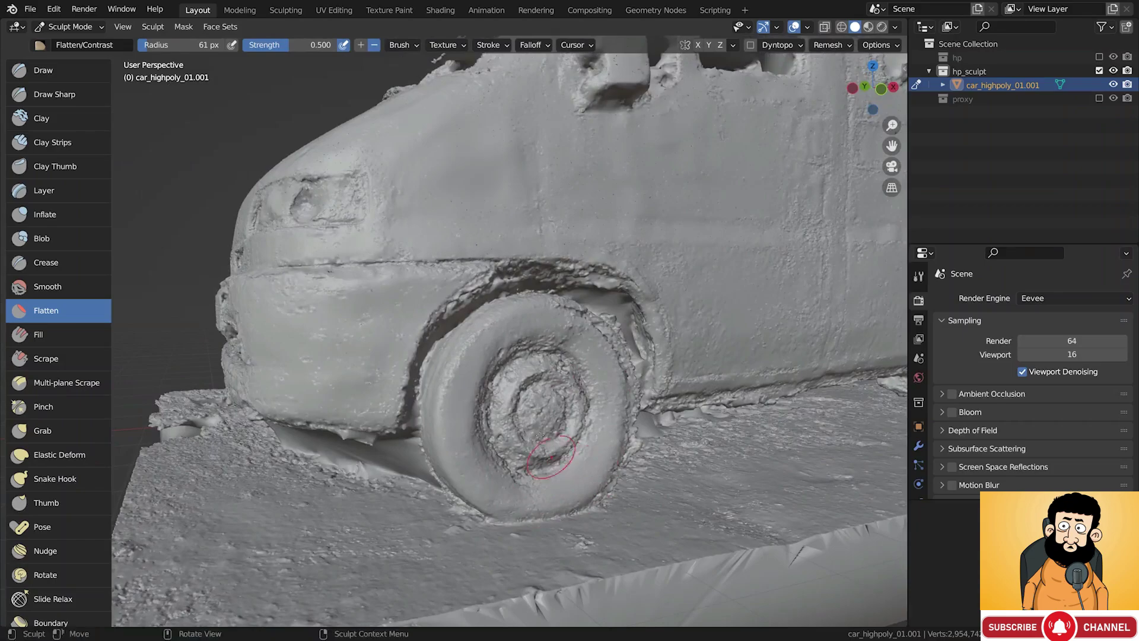
Flatten the front wheel's rim and the rounded hub at its center
{"action": "scroll", "coordinate": [542, 432], "scroll_direction": "up", "scroll_amount": 3}
{"action": "middle_click_drag", "start_coordinate": [542, 431], "coordinate": [561, 447]}
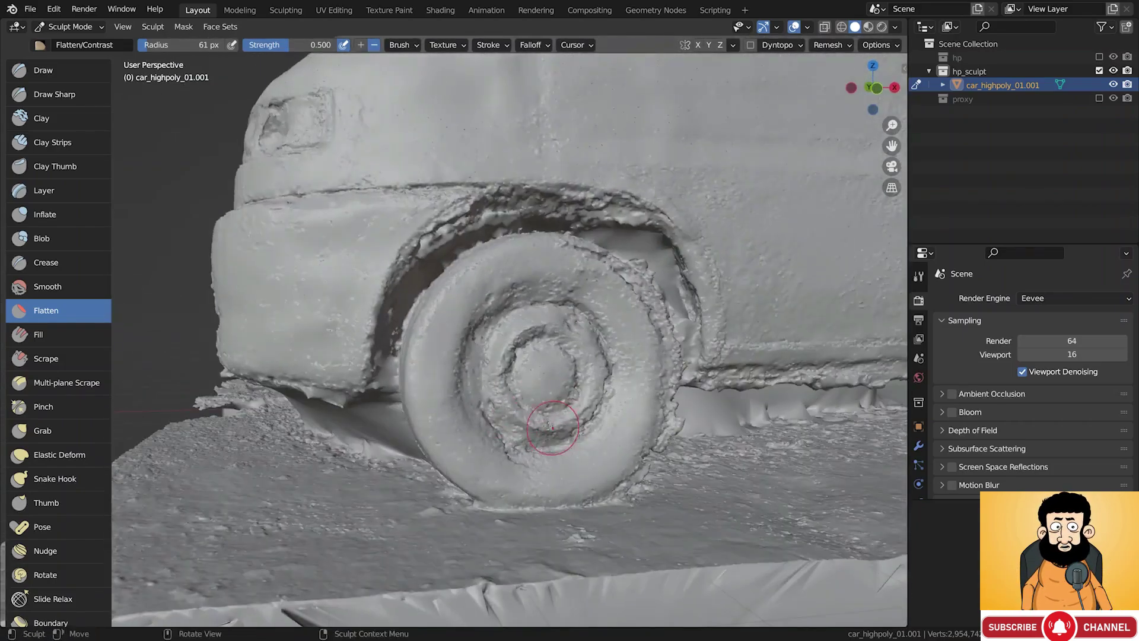
{"action": "scroll", "coordinate": [549, 404], "scroll_direction": "up", "scroll_amount": 3}
{"action": "middle_click_drag", "start_coordinate": [549, 404], "coordinate": [579, 390]}
{"action": "mouse_move", "coordinate": [575, 279]}
{"action": "middle_mouse_down"}
{"action": "mouse_move", "coordinate": [465, 368]}
{"action": "mouse_move", "coordinate": [515, 442]}
{"action": "mouse_move", "coordinate": [550, 408]}
{"action": "middle_mouse_up"}
{"action": "scroll", "coordinate": [515, 442], "scroll_direction": "down", "scroll_amount": 2}
Flatten the cargo bed's side board between the vertical ribs and along its lower ledge
{"action": "mouse_move", "coordinate": [664, 384]}
{"action": "middle_mouse_down"}
{"action": "mouse_move", "coordinate": [661, 417]}
{"action": "mouse_move", "coordinate": [427, 430]}
{"action": "middle_mouse_up"}
{"action": "left_click_drag", "start_coordinate": [368, 451], "coordinate": [659, 432]}
{"action": "scroll", "coordinate": [690, 302], "scroll_direction": "down", "scroll_amount": 1}
{"action": "middle_click_drag", "start_coordinate": [738, 476], "coordinate": [678, 449], "text": "shift"}
{"action": "middle_click_drag", "start_coordinate": [678, 449], "coordinate": [666, 442]}
{"action": "left_click_drag", "start_coordinate": [666, 442], "coordinate": [670, 427]}
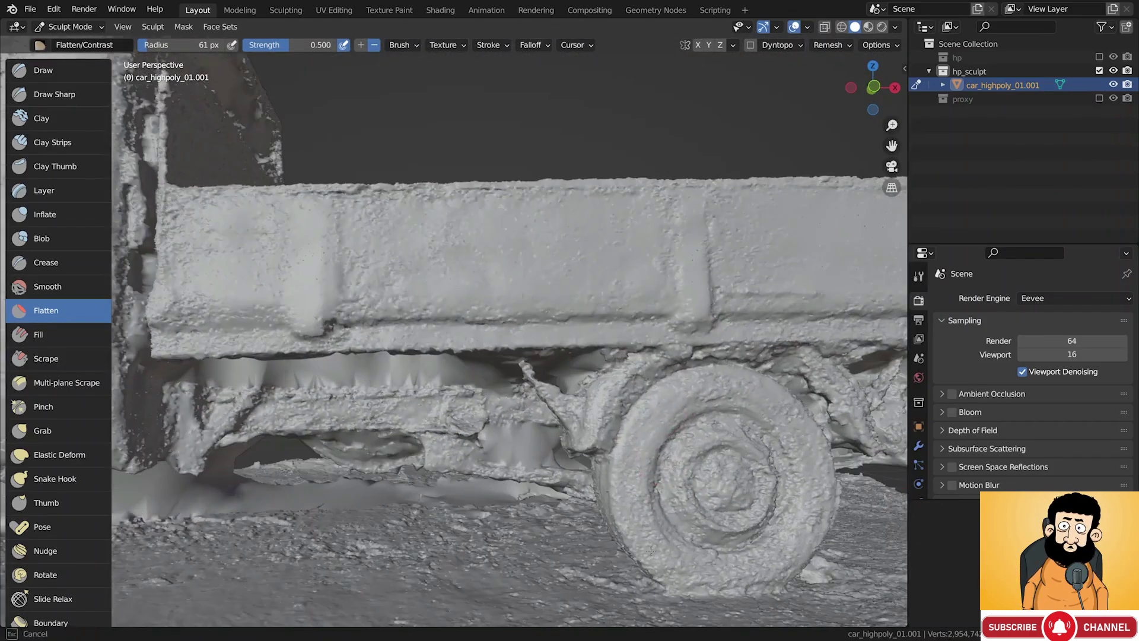
Smooth the rear wheel's tire sidewall, rim and hub with the Flatten brush
{"action": "middle_click_drag", "start_coordinate": [637, 528], "coordinate": [682, 539]}
{"action": "mouse_move", "coordinate": [718, 415]}
{"action": "middle_mouse_down"}
{"action": "mouse_move", "coordinate": [738, 501]}
{"action": "mouse_move", "coordinate": [744, 461]}
{"action": "mouse_move", "coordinate": [803, 534]}
{"action": "middle_mouse_up"}
{"action": "middle_click_drag", "start_coordinate": [799, 463], "coordinate": [765, 456]}
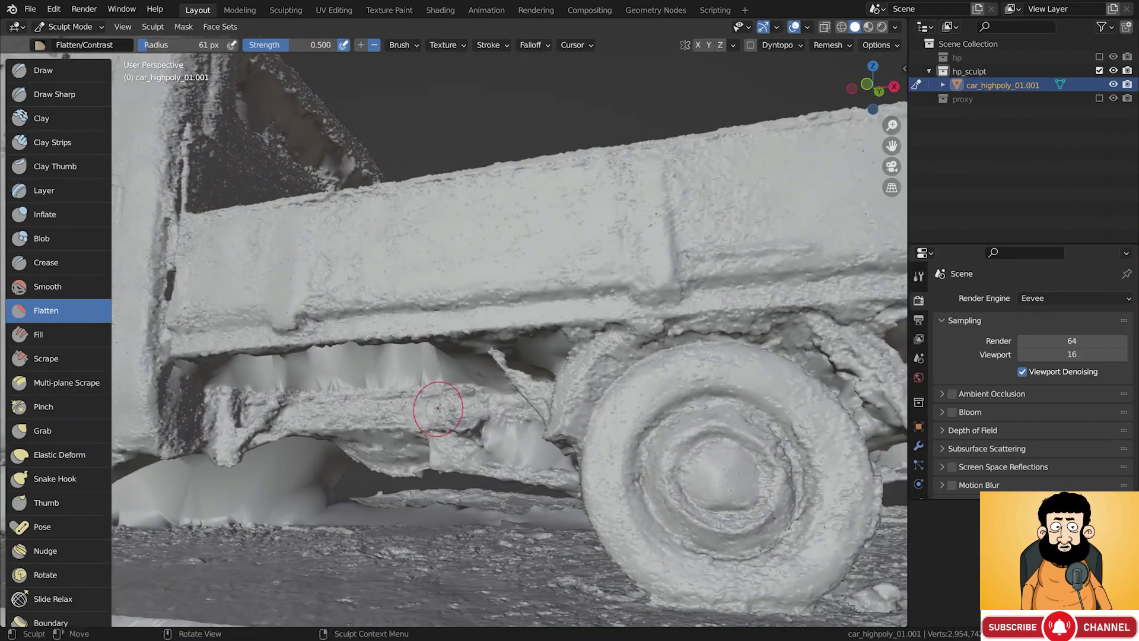
Flatten the main tailgate panel and the ledge beneath it at the back of the cargo bed
{"action": "mouse_move", "coordinate": [368, 424]}
{"action": "middle_mouse_down"}
{"action": "mouse_move", "coordinate": [432, 415]}
{"action": "mouse_move", "coordinate": [399, 443]}
{"action": "middle_mouse_up"}
{"action": "scroll", "coordinate": [399, 443], "scroll_direction": "up", "scroll_amount": 6}
{"action": "middle_click_drag", "start_coordinate": [452, 408], "coordinate": [494, 350]}
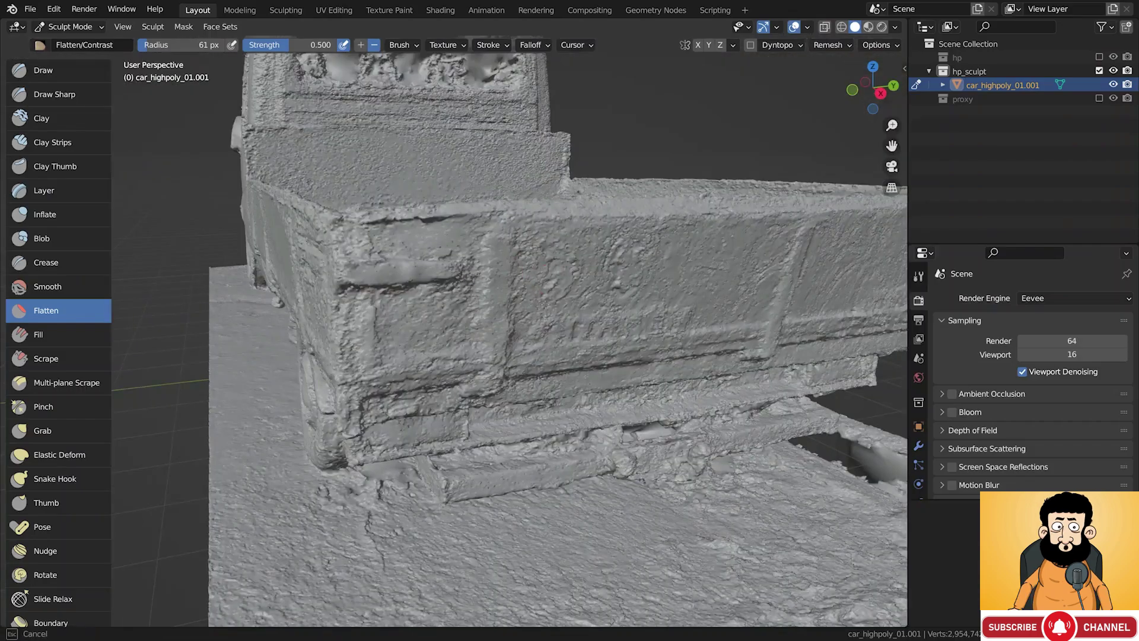
{"action": "middle_click_drag", "start_coordinate": [552, 271], "coordinate": [570, 279]}
{"action": "middle_click_drag", "start_coordinate": [649, 310], "coordinate": [649, 381]}
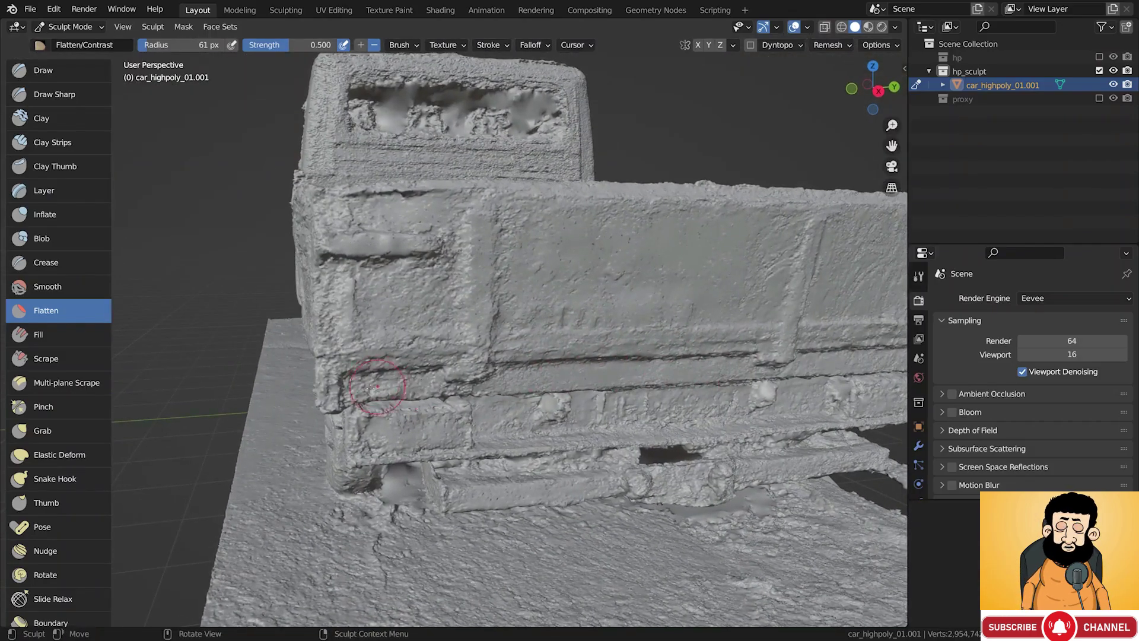
Smooth the corner section of the tailgate, including its recessed panel and the adjoining vertical rib
{"action": "middle_click_drag", "start_coordinate": [611, 338], "coordinate": [307, 309]}
{"action": "mouse_move", "coordinate": [250, 323]}
{"action": "left_mouse_down"}
{"action": "mouse_move", "coordinate": [172, 292]}
{"action": "mouse_move", "coordinate": [168, 305]}
{"action": "mouse_move", "coordinate": [161, 277]}
{"action": "left_mouse_up"}
{"action": "scroll", "coordinate": [167, 316], "scroll_direction": "up", "scroll_amount": 3}
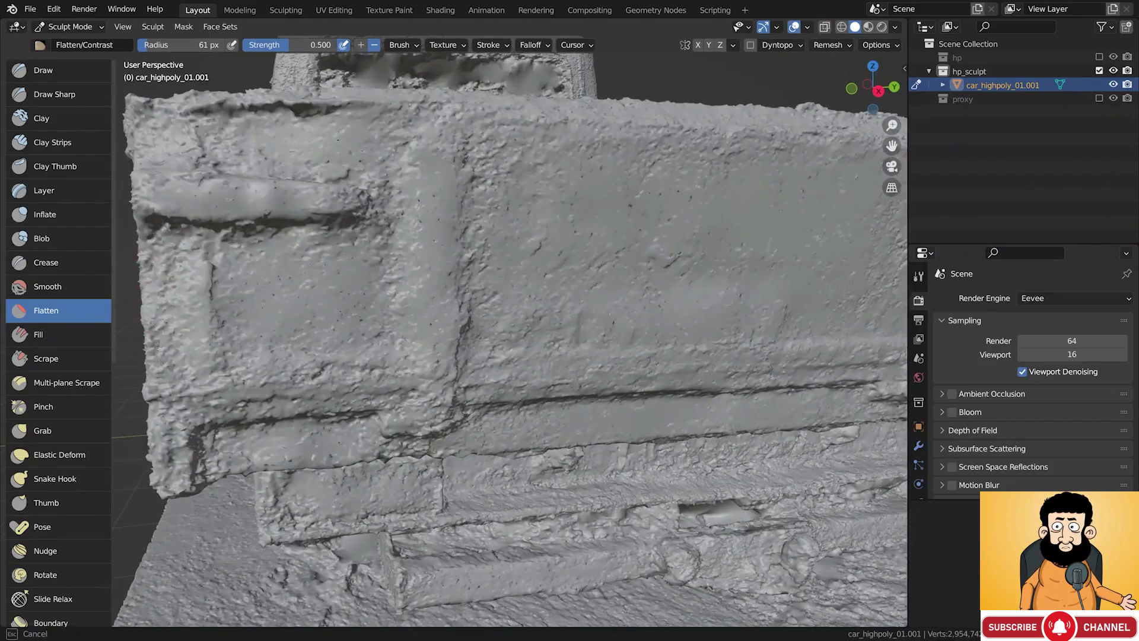
{"action": "mouse_move", "coordinate": [157, 351]}
{"action": "middle_mouse_down"}
{"action": "mouse_move", "coordinate": [241, 280]}
{"action": "mouse_move", "coordinate": [349, 264]}
{"action": "mouse_move", "coordinate": [527, 359]}
{"action": "middle_mouse_up"}
Flatten the cab's back wall around the rear window and the vertical rear edge on the opposite side
{"action": "mouse_move", "coordinate": [547, 414]}
{"action": "left_mouse_down"}
{"action": "mouse_move", "coordinate": [623, 399]}
{"action": "mouse_move", "coordinate": [460, 353]}
{"action": "mouse_move", "coordinate": [533, 375]}
{"action": "mouse_move", "coordinate": [547, 344]}
{"action": "mouse_move", "coordinate": [426, 368]}
{"action": "mouse_move", "coordinate": [582, 319]}
{"action": "left_mouse_up"}
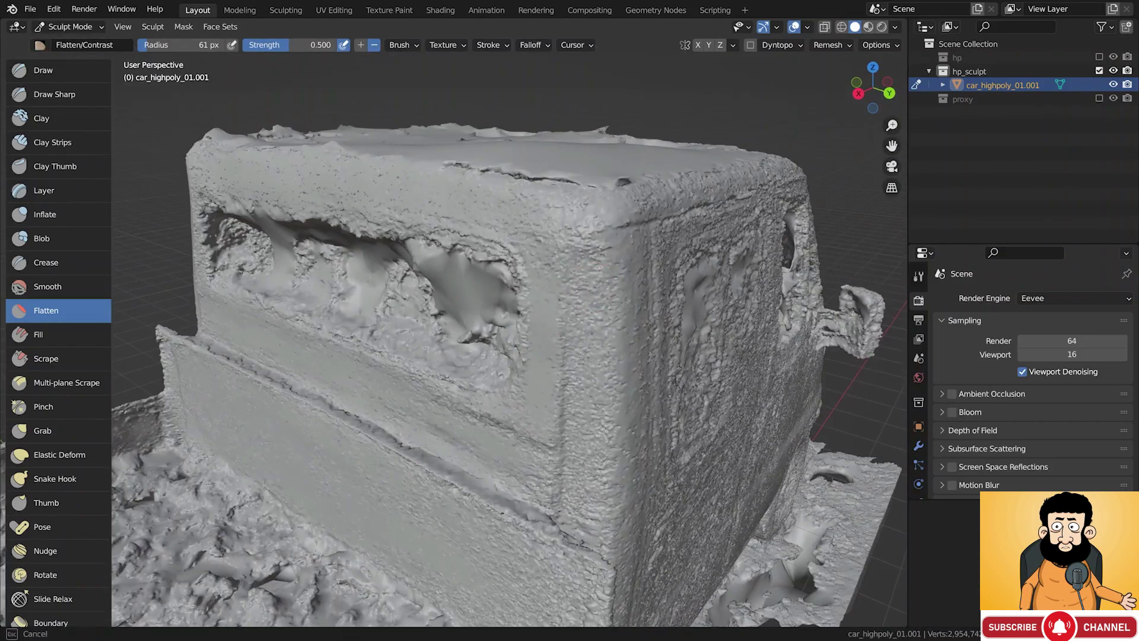
{"action": "left_click_drag", "start_coordinate": [605, 527], "coordinate": [614, 451]}
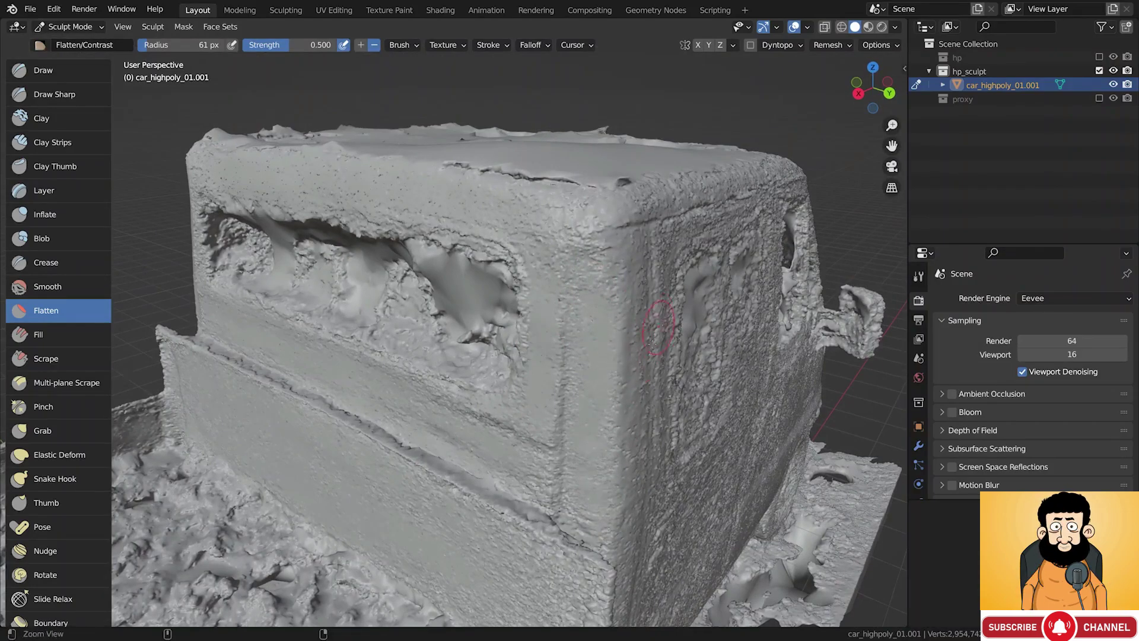
{"action": "left_click_drag", "start_coordinate": [657, 322], "coordinate": [634, 344], "text": "alt"}
{"action": "scroll", "coordinate": [594, 260], "scroll_direction": "down", "scroll_amount": 2}
{"action": "mouse_move", "coordinate": [593, 259]}
{"action": "left_mouse_down"}
{"action": "mouse_move", "coordinate": [748, 211]}
{"action": "mouse_move", "coordinate": [471, 173]}
{"action": "left_mouse_up"}
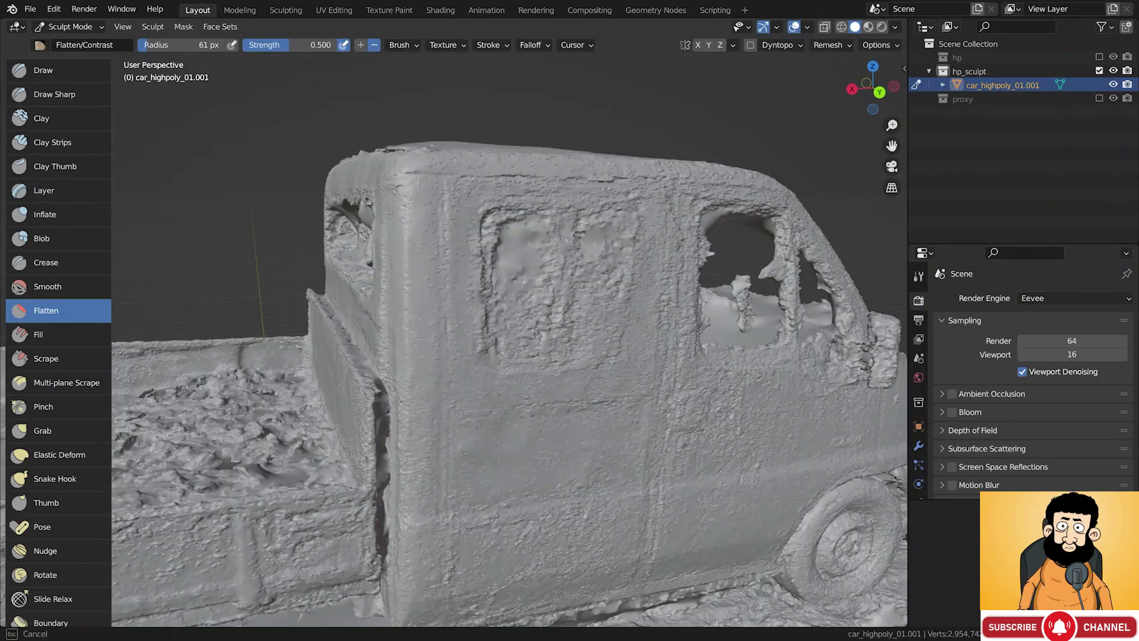
Flatten the opposite cab side's panels below the rear side window and the post behind the front door
{"action": "scroll", "coordinate": [417, 374], "scroll_direction": "up", "scroll_amount": 3}
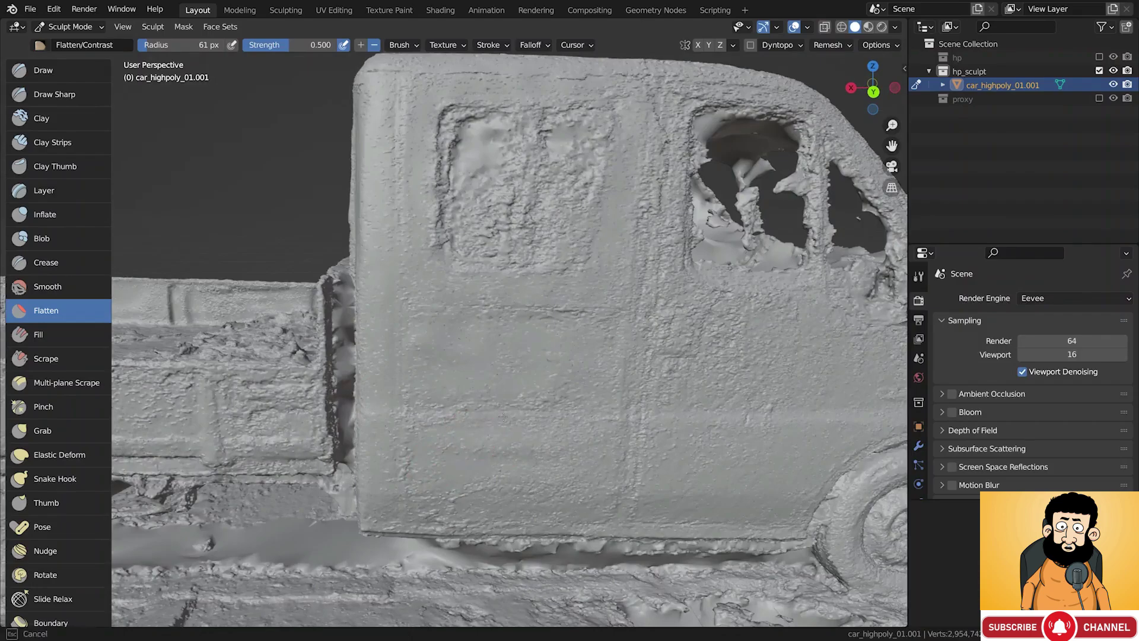
{"action": "left_click_drag", "start_coordinate": [670, 422], "coordinate": [603, 464], "text": "alt"}
{"action": "middle_click_drag", "start_coordinate": [604, 465], "coordinate": [505, 449], "text": "shift"}
{"action": "left_click_drag", "start_coordinate": [618, 402], "coordinate": [522, 350]}
{"action": "scroll", "coordinate": [457, 315], "scroll_direction": "up", "scroll_amount": 2}
{"action": "mouse_move", "coordinate": [472, 297]}
{"action": "left_mouse_down"}
{"action": "mouse_move", "coordinate": [427, 466]}
{"action": "mouse_move", "coordinate": [381, 433]}
{"action": "mouse_move", "coordinate": [424, 517]}
{"action": "left_mouse_up"}
Smooth the pillar between the opposite side's windows and the band along the roof edge above them
{"action": "scroll", "coordinate": [441, 502], "scroll_direction": "down", "scroll_amount": 3}
{"action": "scroll", "coordinate": [465, 345], "scroll_direction": "up", "scroll_amount": 3}
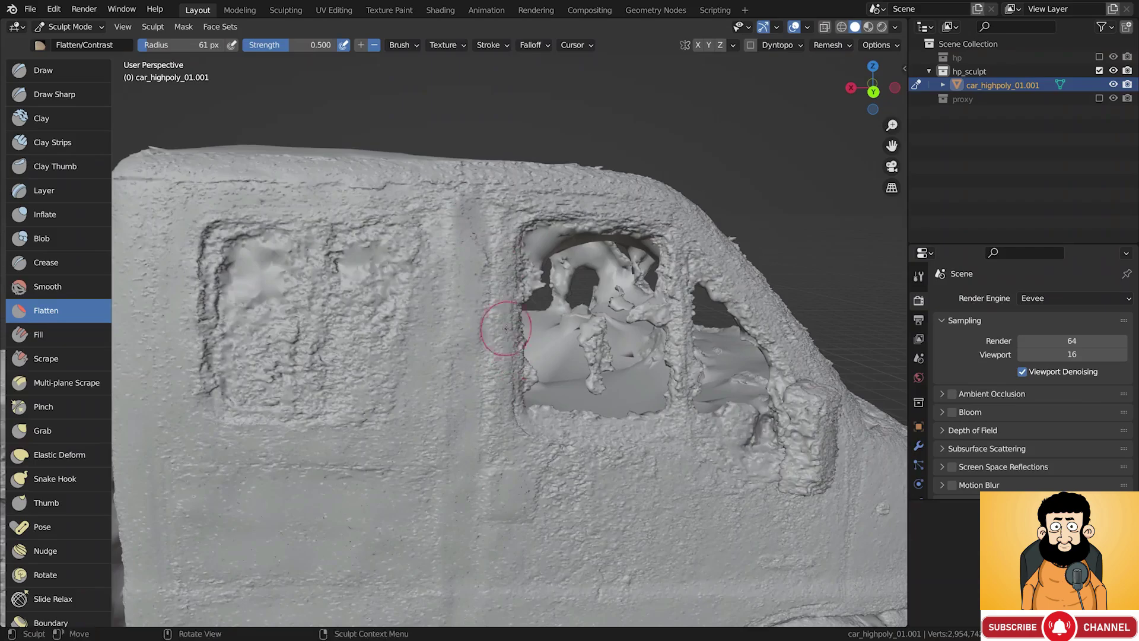
{"action": "mouse_move", "coordinate": [501, 170]}
{"action": "middle_mouse_down"}
{"action": "mouse_move", "coordinate": [432, 160]}
{"action": "mouse_move", "coordinate": [689, 163]}
{"action": "mouse_move", "coordinate": [554, 326]}
{"action": "mouse_move", "coordinate": [598, 185]}
{"action": "mouse_move", "coordinate": [718, 397]}
{"action": "middle_mouse_up"}
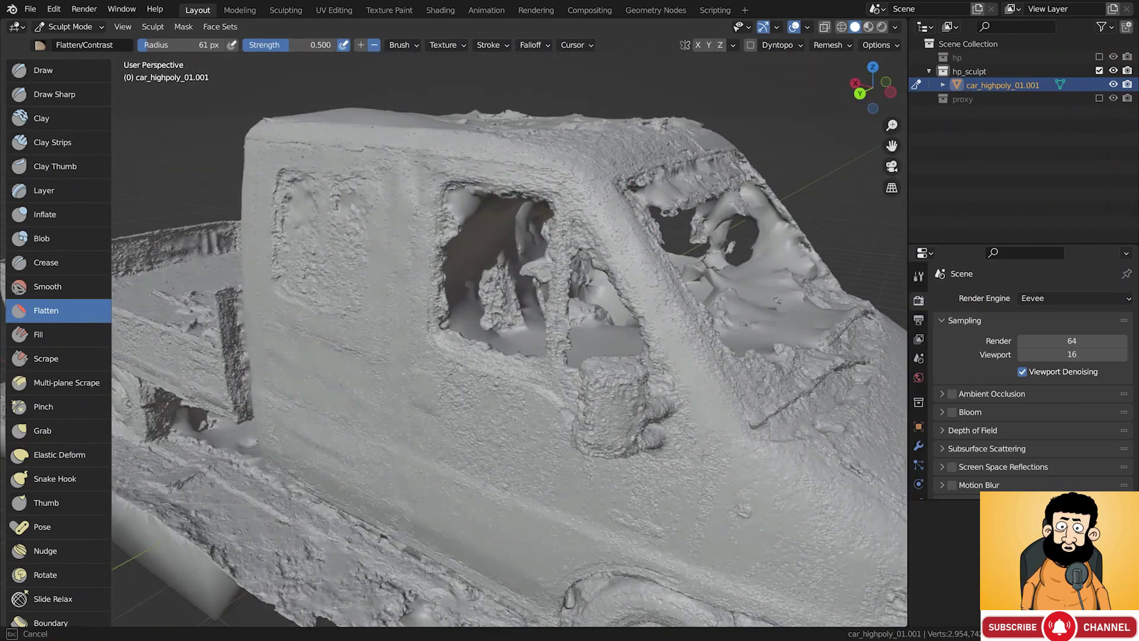
{"action": "mouse_move", "coordinate": [607, 414]}
{"action": "middle_mouse_down"}
{"action": "mouse_move", "coordinate": [593, 380]}
{"action": "mouse_move", "coordinate": [597, 393]}
{"action": "middle_mouse_up"}
Flatten the opposite side's windshield pillar, side mirror and front door panel
{"action": "scroll", "coordinate": [590, 432], "scroll_direction": "up", "scroll_amount": 3}
{"action": "left_click_drag", "start_coordinate": [590, 432], "coordinate": [586, 382], "text": "ctrl+alt"}
{"action": "left_click_drag", "start_coordinate": [586, 380], "coordinate": [575, 418]}
{"action": "mouse_move", "coordinate": [676, 469]}
{"action": "left_mouse_down", "text": "alt"}
{"action": "mouse_move", "coordinate": [616, 410]}
{"action": "mouse_move", "coordinate": [597, 368]}
{"action": "left_mouse_up", "text": "alt"}
{"action": "left_click_drag", "start_coordinate": [657, 341], "coordinate": [635, 347], "text": "alt"}
{"action": "mouse_move", "coordinate": [710, 307]}
{"action": "left_mouse_down", "text": "alt"}
{"action": "mouse_move", "coordinate": [687, 283]}
{"action": "mouse_move", "coordinate": [720, 255]}
{"action": "mouse_move", "coordinate": [637, 293]}
{"action": "mouse_move", "coordinate": [612, 338]}
{"action": "left_mouse_up", "text": "alt"}
{"action": "left_click_drag", "start_coordinate": [681, 330], "coordinate": [510, 143], "text": "alt"}
Smooth the opposite side's front fender, front wheel and bumper corner with the Flatten brush
{"action": "scroll", "coordinate": [623, 234], "scroll_direction": "up", "scroll_amount": 3}
{"action": "scroll", "coordinate": [580, 176], "scroll_direction": "down", "scroll_amount": 3}
{"action": "scroll", "coordinate": [763, 331], "scroll_direction": "down", "scroll_amount": 2}
{"action": "mouse_move", "coordinate": [763, 331]}
{"action": "left_mouse_down", "text": "alt"}
{"action": "mouse_move", "coordinate": [691, 343]}
{"action": "mouse_move", "coordinate": [687, 407]}
{"action": "mouse_move", "coordinate": [506, 334]}
{"action": "mouse_move", "coordinate": [500, 267]}
{"action": "mouse_move", "coordinate": [601, 313]}
{"action": "left_mouse_up", "text": "alt"}
{"action": "middle_click_drag", "start_coordinate": [605, 313], "coordinate": [537, 305]}
{"action": "left_click_drag", "start_coordinate": [594, 291], "coordinate": [598, 294]}
{"action": "left_click_drag", "start_coordinate": [711, 299], "coordinate": [700, 303]}
{"action": "middle_click_drag", "start_coordinate": [682, 301], "coordinate": [736, 299]}
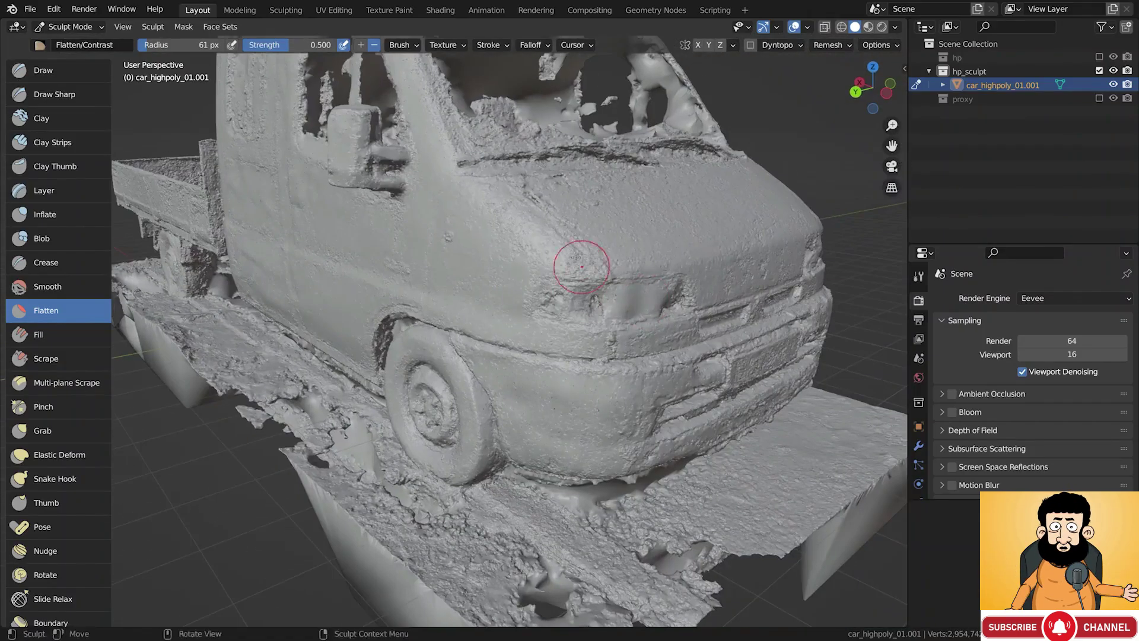
Flatten the hood, the area around the opposite headlight and the front panel between the headlights
{"action": "left_click_drag", "start_coordinate": [617, 279], "coordinate": [569, 255]}
{"action": "middle_click_drag", "start_coordinate": [548, 207], "coordinate": [544, 251]}
{"action": "left_click_drag", "start_coordinate": [544, 252], "coordinate": [525, 270]}
{"action": "middle_click_drag", "start_coordinate": [525, 279], "coordinate": [537, 237]}
{"action": "mouse_move", "coordinate": [504, 297]}
{"action": "left_mouse_down"}
{"action": "mouse_move", "coordinate": [415, 338]}
{"action": "mouse_move", "coordinate": [522, 300]}
{"action": "mouse_move", "coordinate": [486, 320]}
{"action": "mouse_move", "coordinate": [586, 391]}
{"action": "mouse_move", "coordinate": [534, 362]}
{"action": "mouse_move", "coordinate": [415, 387]}
{"action": "mouse_move", "coordinate": [427, 275]}
{"action": "mouse_move", "coordinate": [514, 335]}
{"action": "mouse_move", "coordinate": [525, 403]}
{"action": "left_mouse_up"}
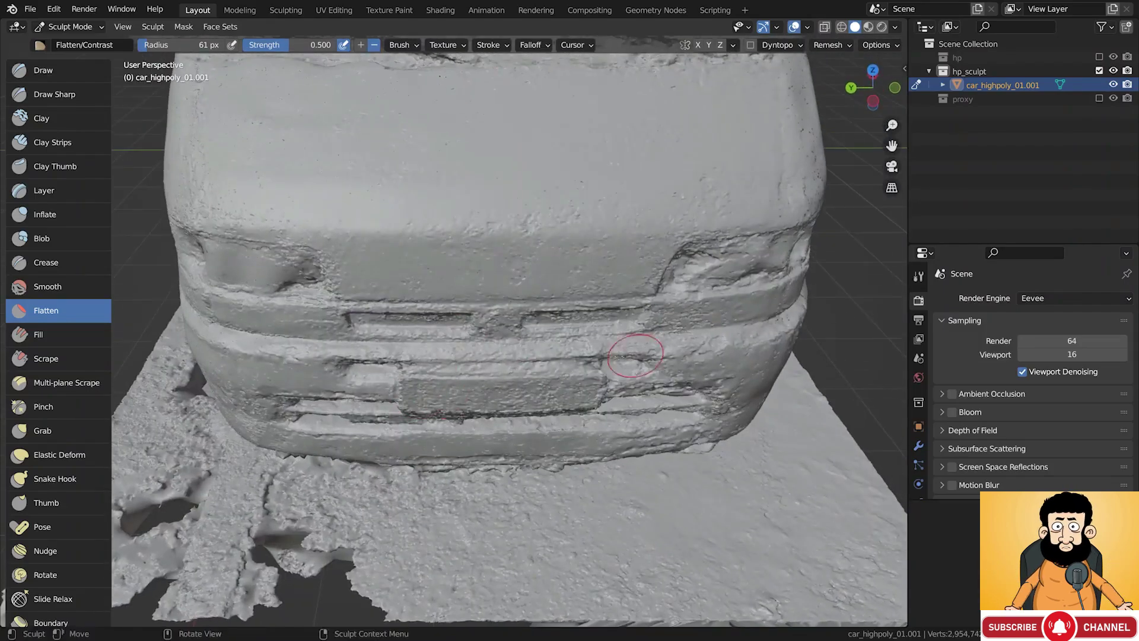
Smooth the horizontal strips of the front bumper around the license plate area
{"action": "left_click_drag", "start_coordinate": [651, 351], "coordinate": [600, 279], "text": "alt"}
{"action": "left_click_drag", "start_coordinate": [600, 279], "coordinate": [570, 332], "text": "ctrl+alt"}
{"action": "mouse_move", "coordinate": [492, 311]}
{"action": "left_mouse_down"}
{"action": "mouse_move", "coordinate": [513, 254]}
{"action": "mouse_move", "coordinate": [732, 375]}
{"action": "mouse_move", "coordinate": [706, 376]}
{"action": "mouse_move", "coordinate": [682, 332]}
{"action": "mouse_move", "coordinate": [579, 325]}
{"action": "mouse_move", "coordinate": [610, 301]}
{"action": "mouse_move", "coordinate": [534, 218]}
{"action": "mouse_move", "coordinate": [715, 185]}
{"action": "left_mouse_up"}
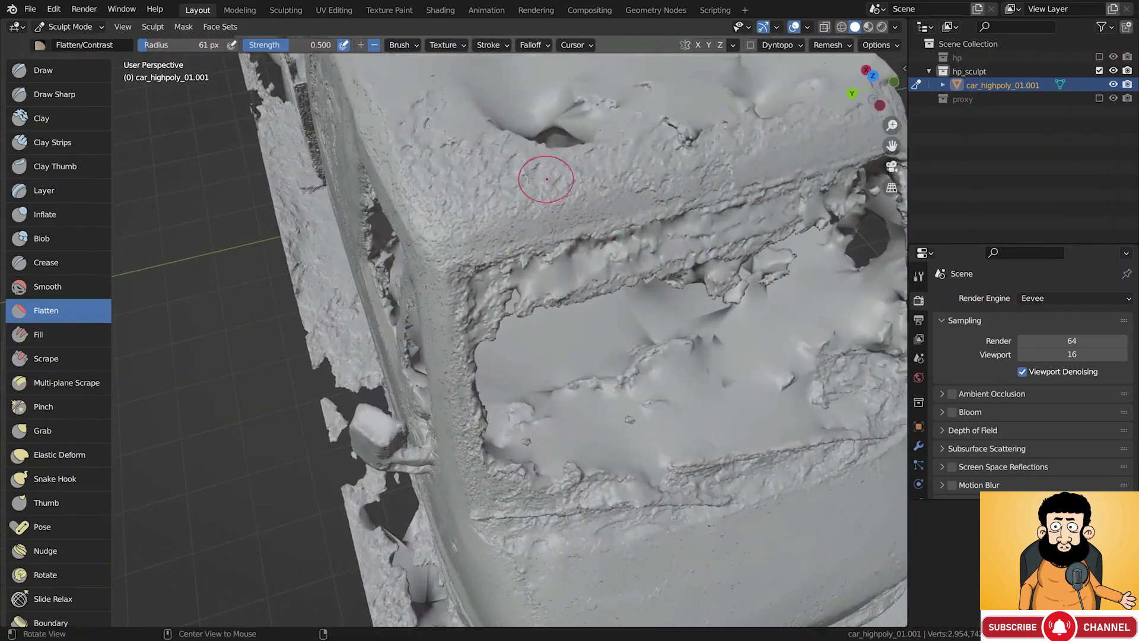
Flatten the front edge of the roof above the windshield
{"action": "left_click_drag", "start_coordinate": [564, 178], "coordinate": [432, 204], "text": "alt"}
{"action": "left_click_drag", "start_coordinate": [667, 110], "coordinate": [669, 132], "text": "alt+shift"}
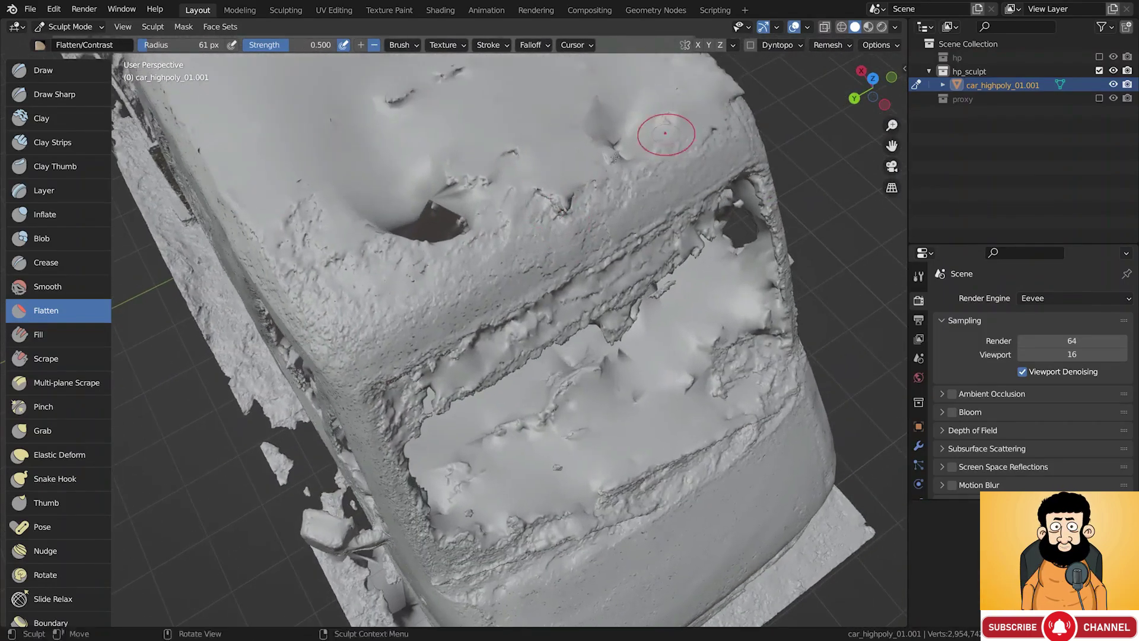
{"action": "mouse_move", "coordinate": [483, 259]}
{"action": "left_mouse_down", "text": "alt"}
{"action": "mouse_move", "coordinate": [570, 224]}
{"action": "mouse_move", "coordinate": [603, 261]}
{"action": "left_mouse_up", "text": "alt"}
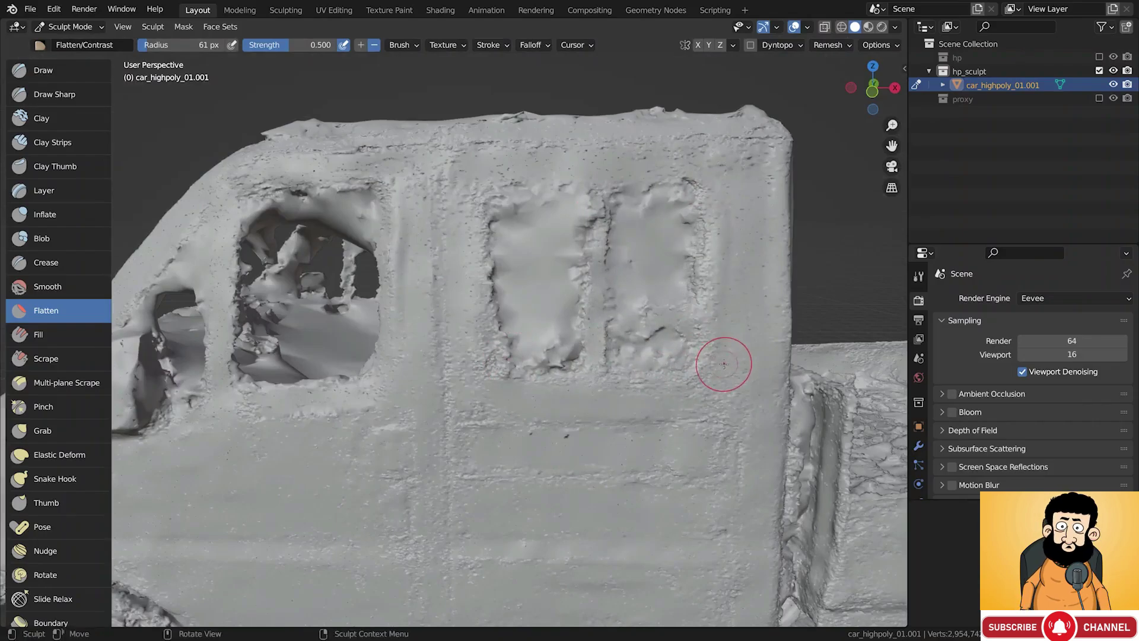
Flatten the rough frame and the narrow divider around the two rear side windows
{"action": "scroll", "coordinate": [712, 332], "scroll_direction": "down", "scroll_amount": 5}
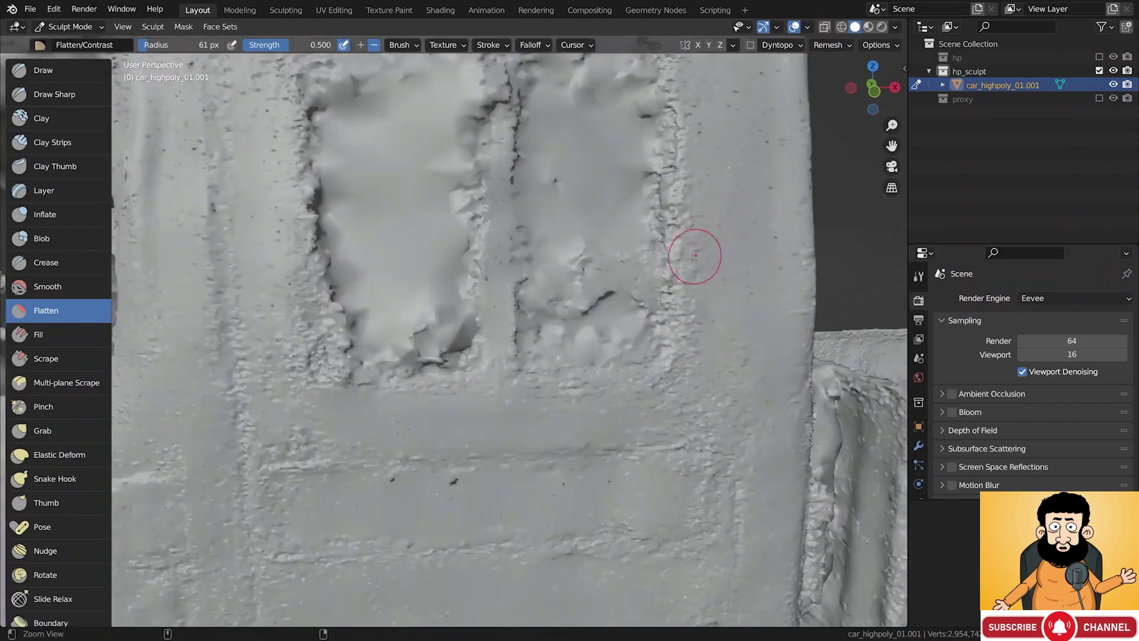
{"action": "scroll", "coordinate": [696, 244], "scroll_direction": "up", "scroll_amount": 4}
{"action": "scroll", "coordinate": [661, 285], "scroll_direction": "up", "scroll_amount": 3}
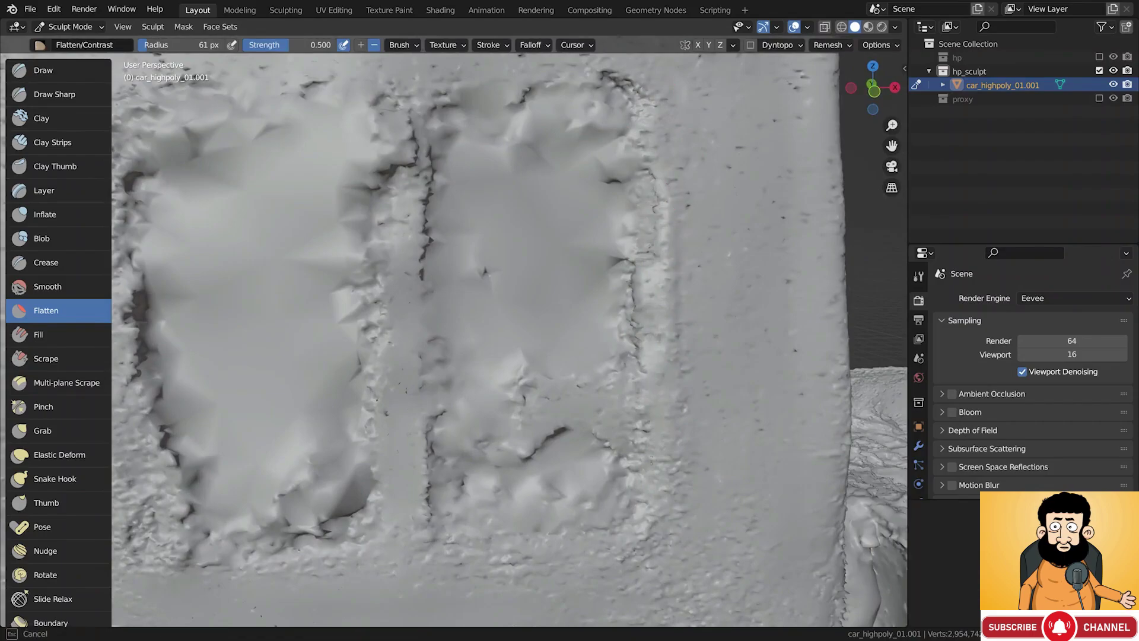
{"action": "scroll", "coordinate": [552, 333], "scroll_direction": "down", "scroll_amount": 4}
{"action": "mouse_move", "coordinate": [575, 356]}
{"action": "middle_mouse_down"}
{"action": "mouse_move", "coordinate": [575, 463]}
{"action": "mouse_move", "coordinate": [590, 457]}
{"action": "middle_mouse_up"}
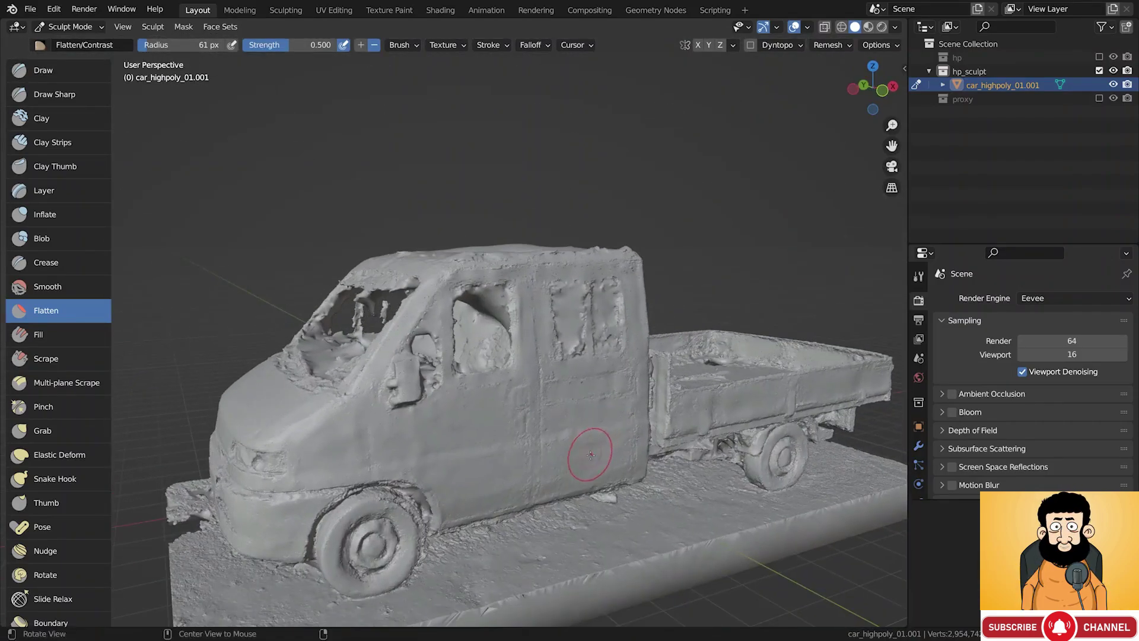
{"action": "middle_click_drag", "start_coordinate": [471, 376], "coordinate": [521, 330]}
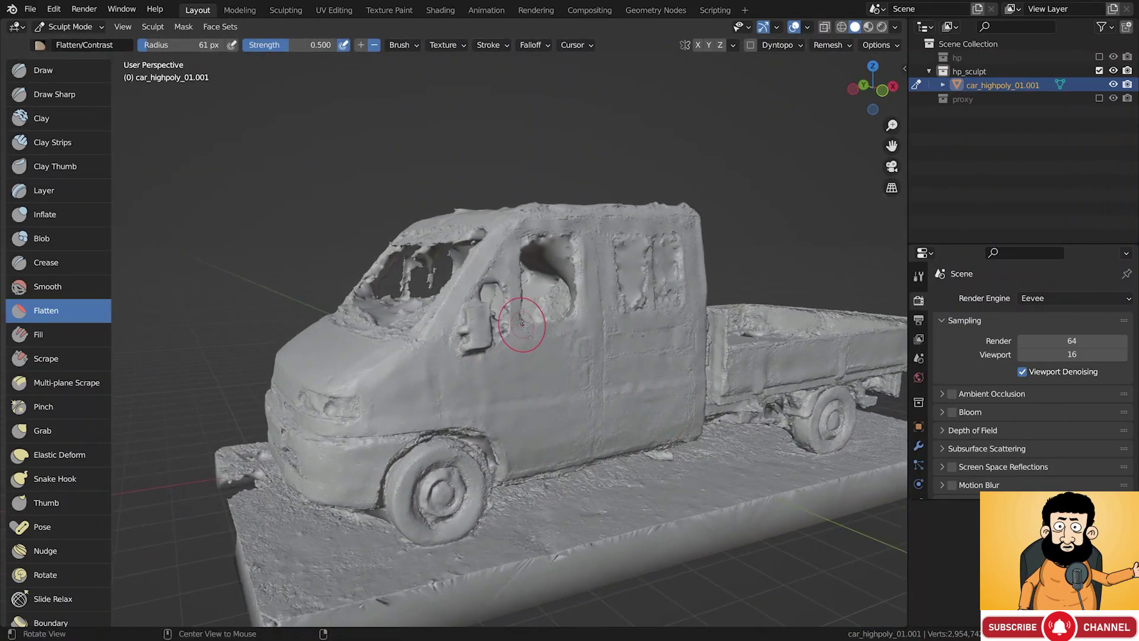
Switch the sculpted van from Sculpt Mode back to Object Mode
{"action": "left_click", "coordinate": [42, 26]}
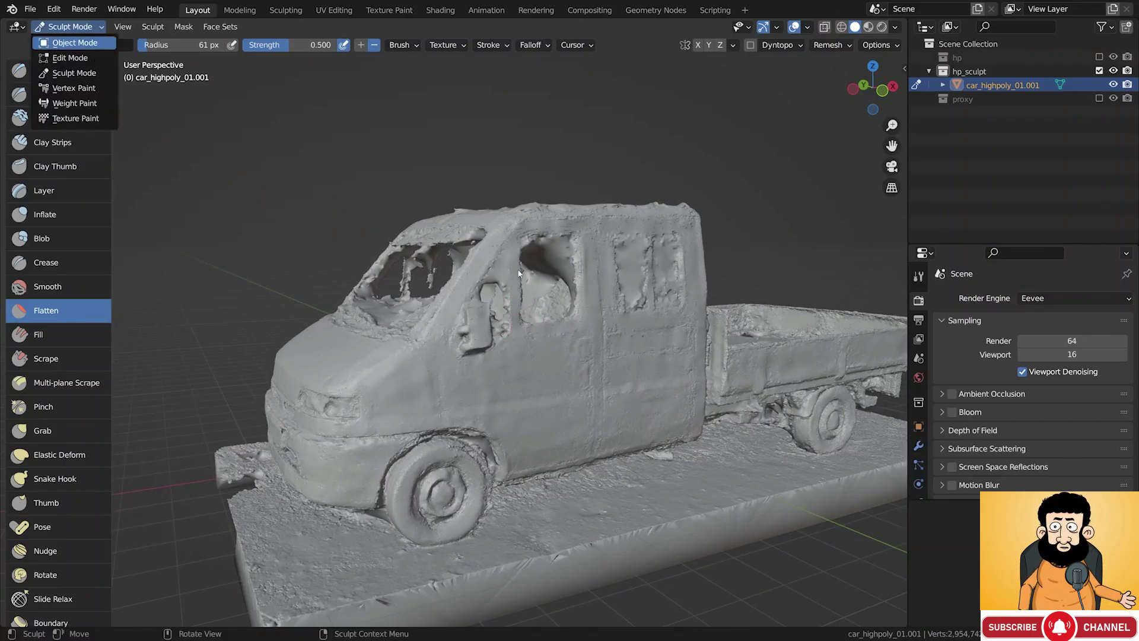
{"action": "key", "text": "Return"}
{"action": "mouse_move", "coordinate": [521, 279]}
{"action": "middle_mouse_down"}
{"action": "mouse_move", "coordinate": [537, 311]}
{"action": "mouse_move", "coordinate": [622, 290]}
{"action": "mouse_move", "coordinate": [640, 305]}
{"action": "mouse_move", "coordinate": [603, 339]}
{"action": "mouse_move", "coordinate": [604, 289]}
{"action": "middle_mouse_up"}
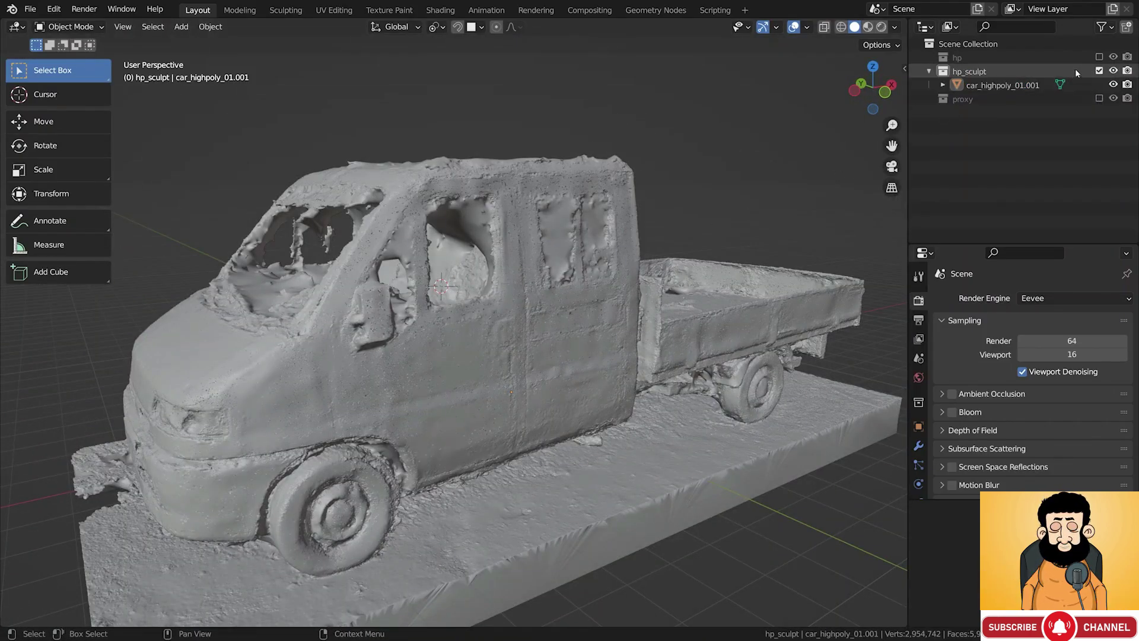
Compare the hp and hp_sculpt collections by enabling one at a time, ending on hp_sculpt with its van selected
{"action": "left_click", "coordinate": [1098, 71]}
{"action": "left_click", "coordinate": [1099, 57]}
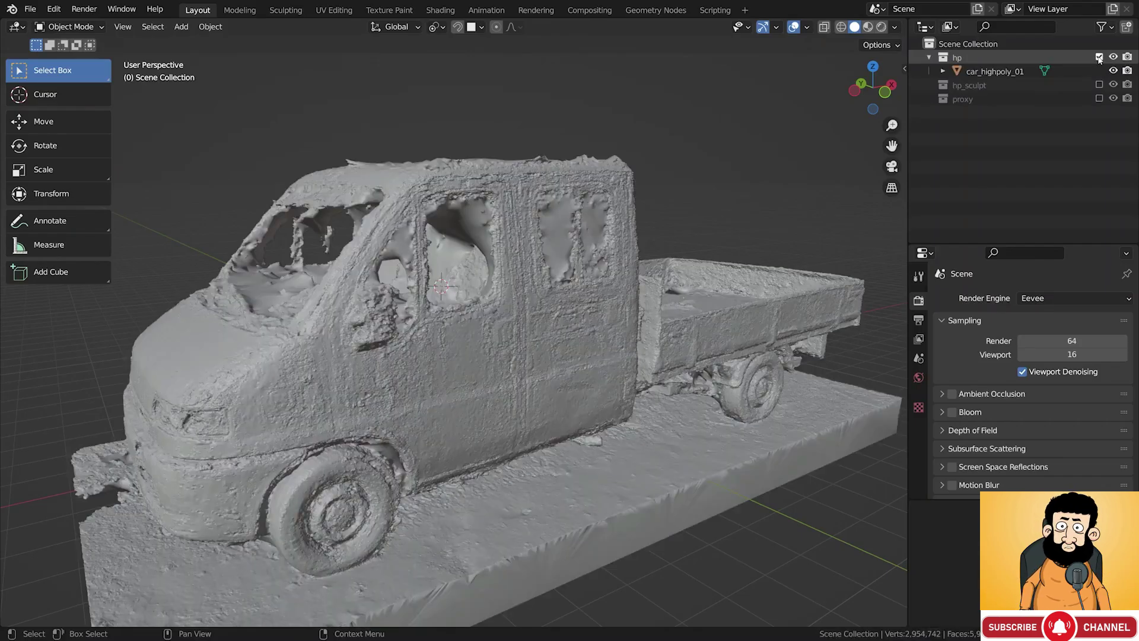
{"action": "left_click", "coordinate": [1098, 57]}
{"action": "left_click", "coordinate": [1099, 71]}
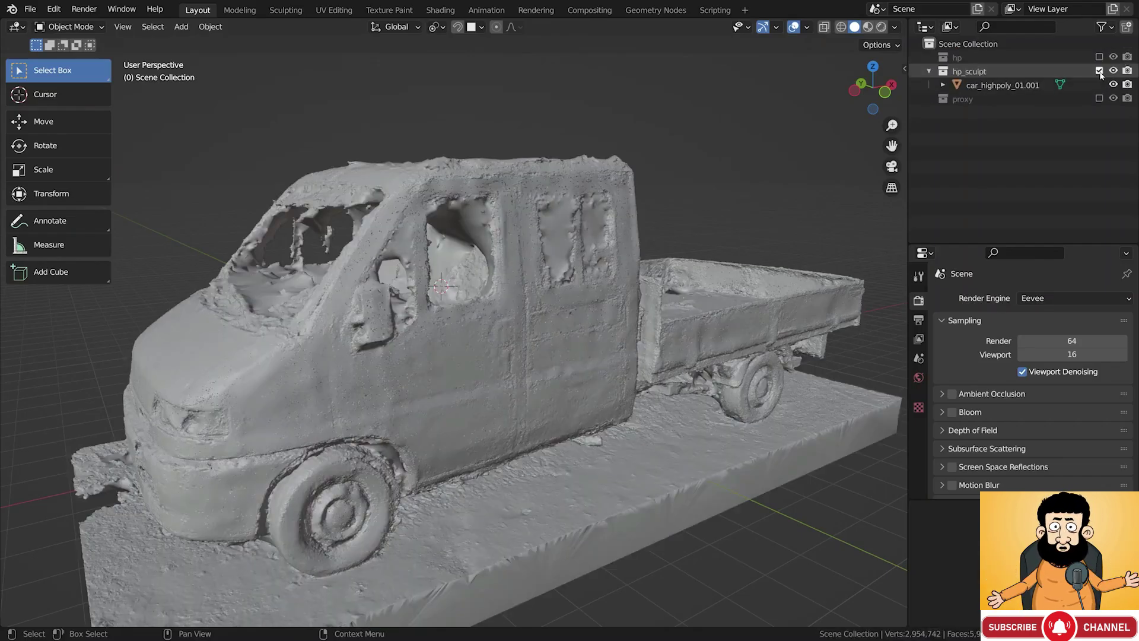
{"action": "left_click", "coordinate": [770, 282]}
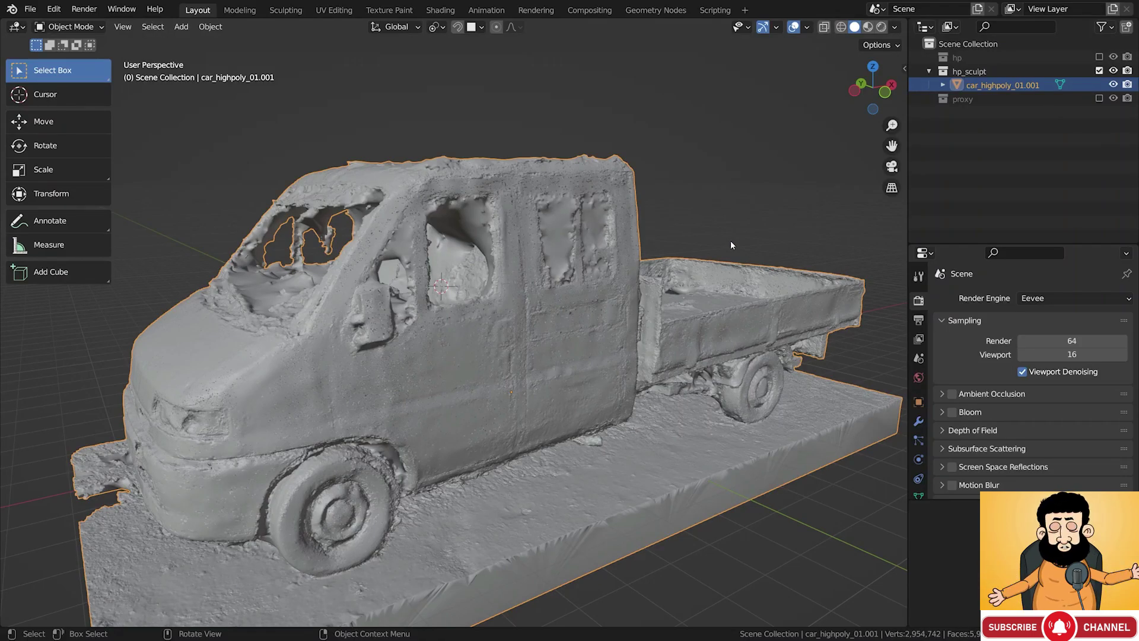
Apply smooth shading to the sculpted high-poly van
{"action": "scroll", "coordinate": [596, 289], "scroll_direction": "down", "scroll_amount": 2}
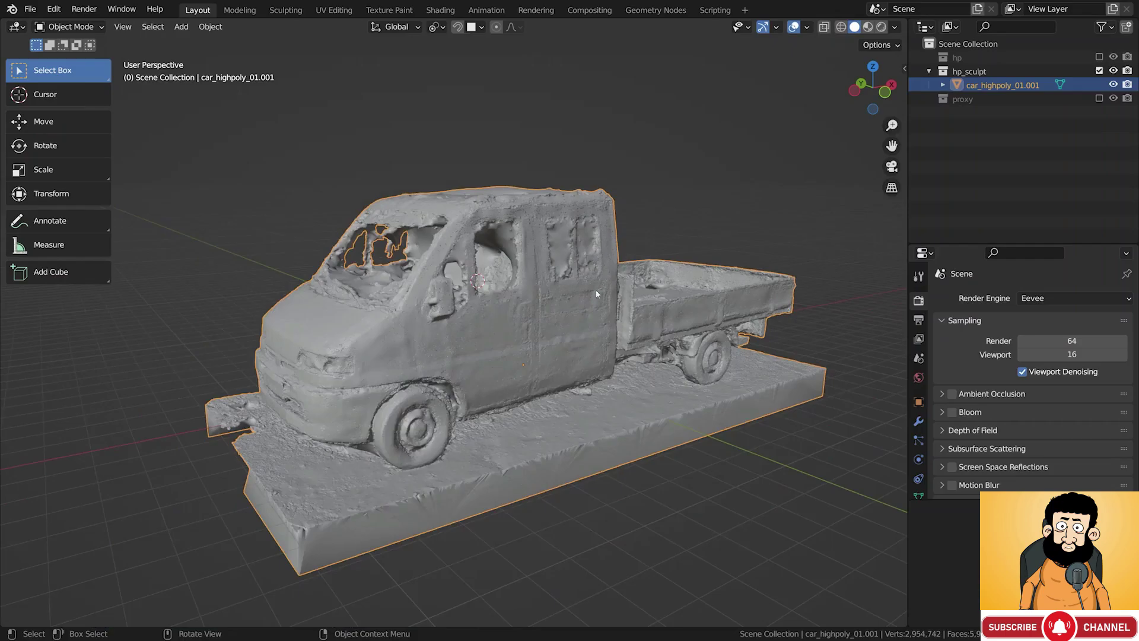
{"action": "right_click", "coordinate": [597, 288]}
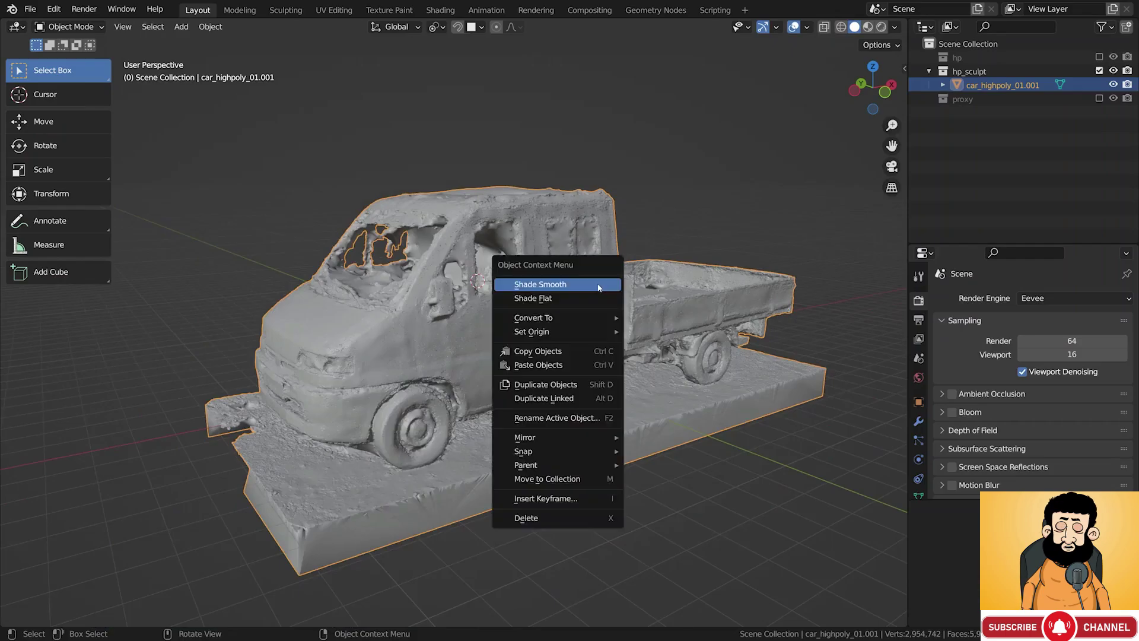
{"action": "left_click", "coordinate": [566, 286]}
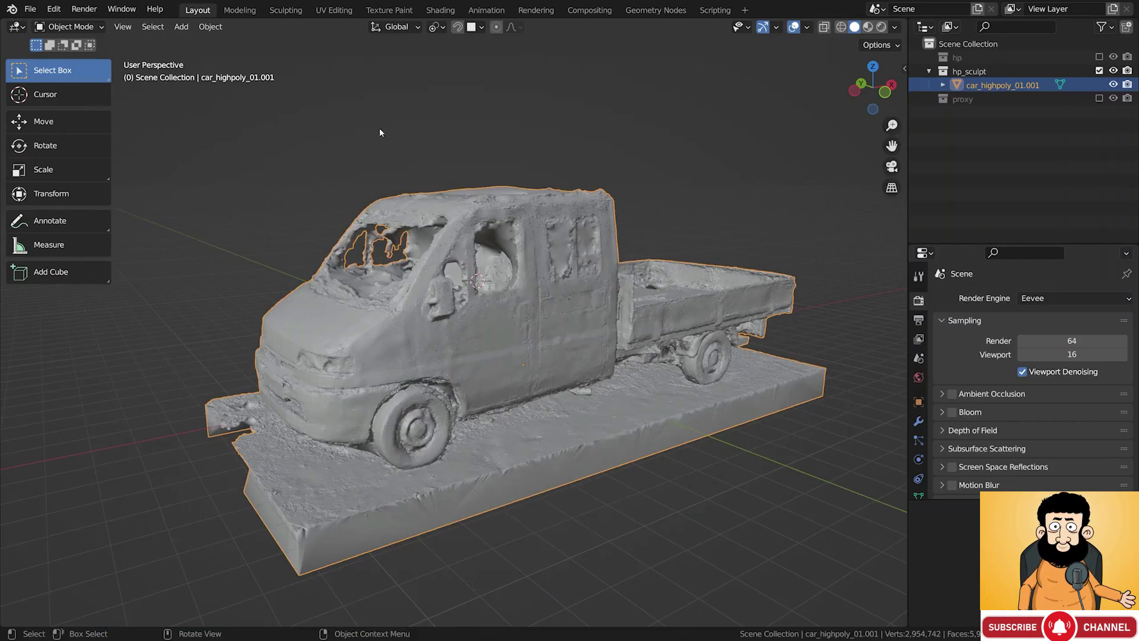
Start a Wavefront OBJ export and create and enter a new folder named 03_for_baking inside the export folder
{"action": "left_click", "coordinate": [30, 9]}
{"action": "mouse_move", "coordinate": [93, 211]}
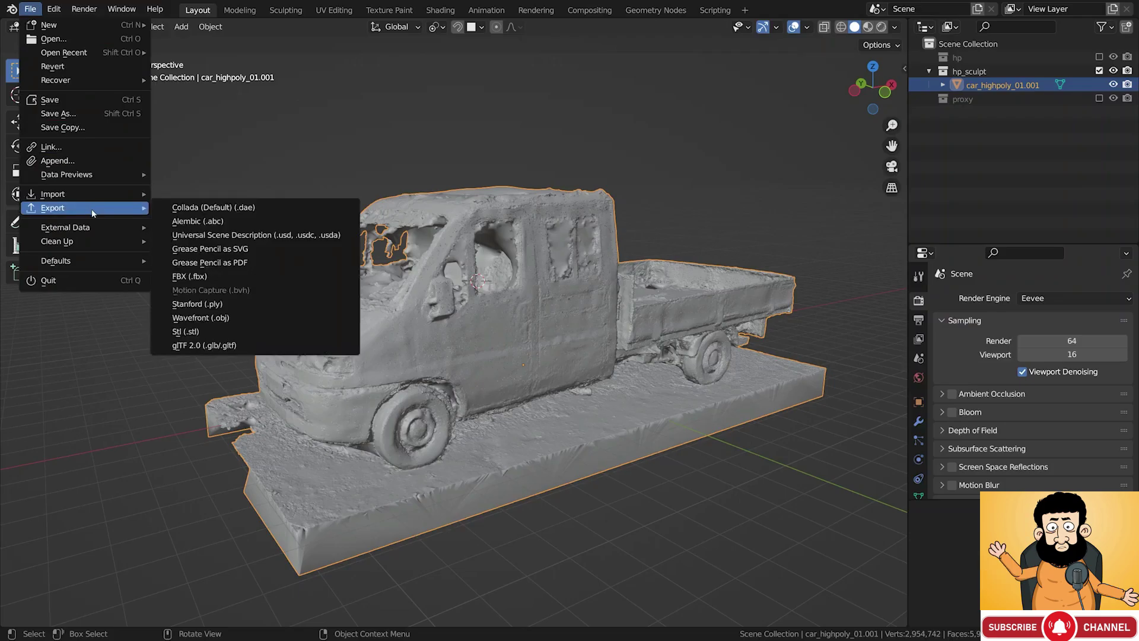
{"action": "left_click", "coordinate": [267, 318]}
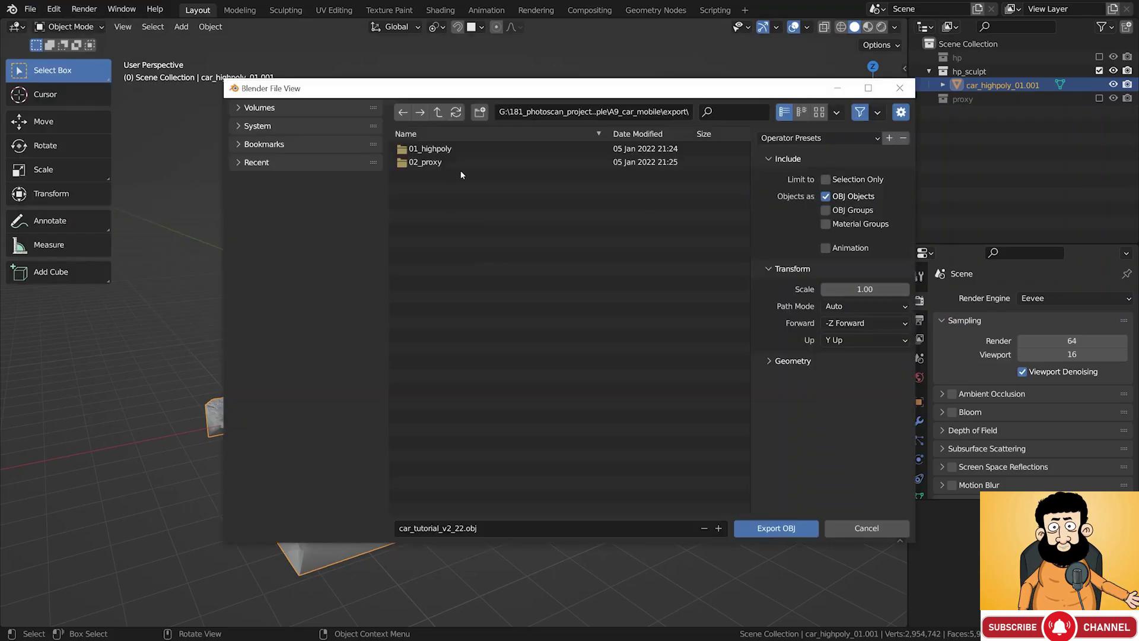
{"action": "left_click", "coordinate": [480, 112]}
{"action": "type", "text": "03_for_baking"}
{"action": "key", "text": "Return"}
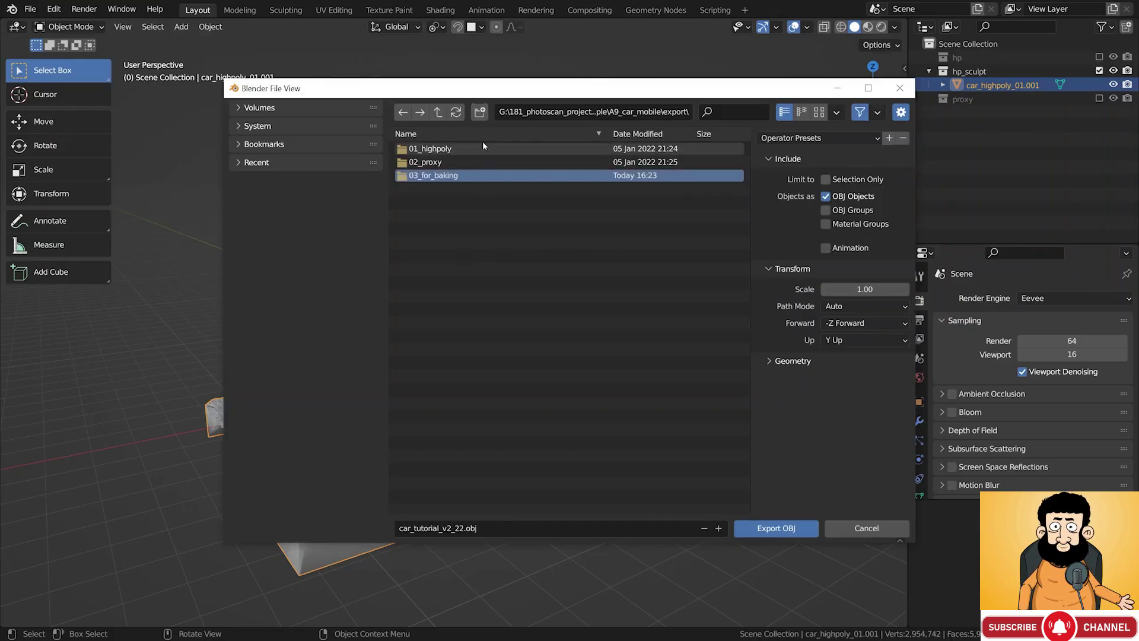
{"action": "left_click", "coordinate": [468, 176]}
Export only the selected van as hp_sculpted_01.obj, with -X as the forward axis and Z as the up axis
{"action": "left_click", "coordinate": [457, 528]}
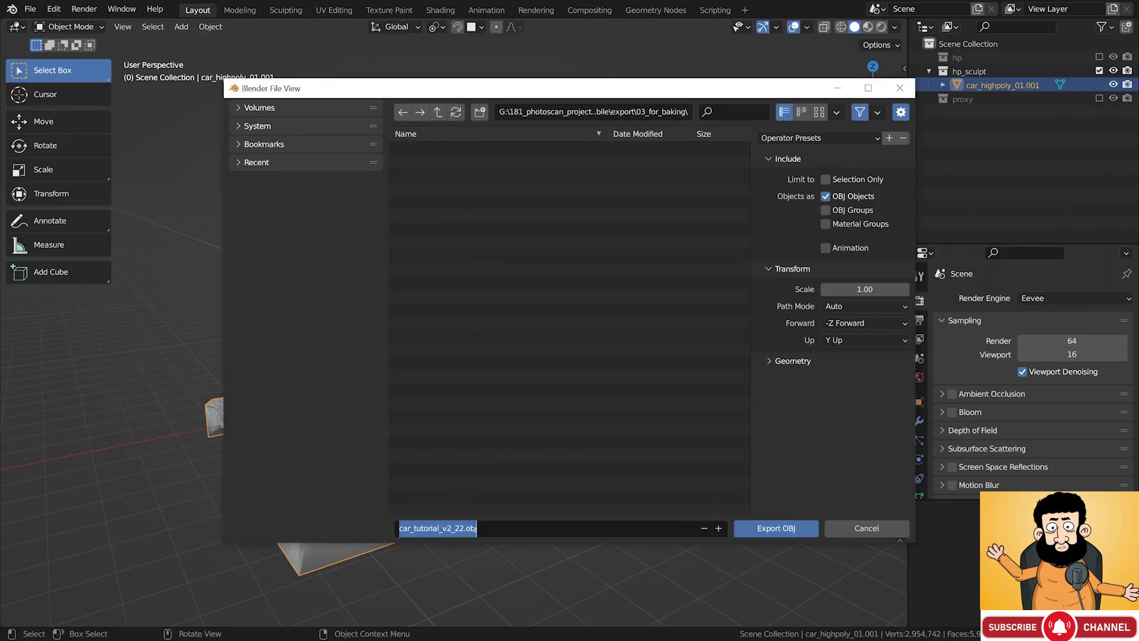
{"action": "type", "text": "hp_sculpted_01"}
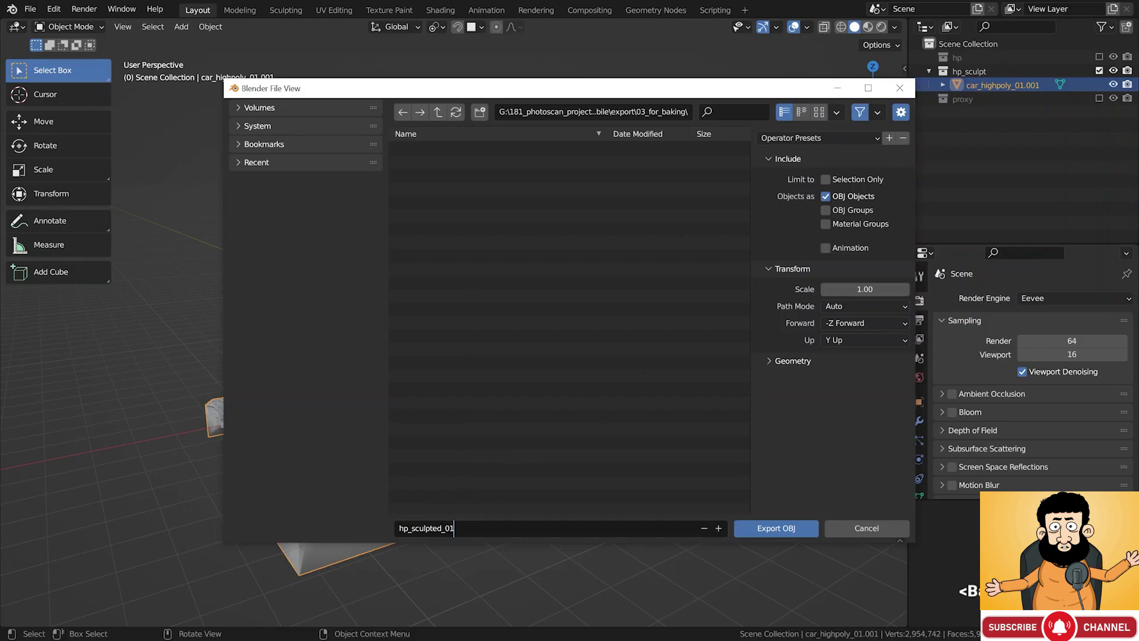
{"action": "left_click", "coordinate": [825, 180]}
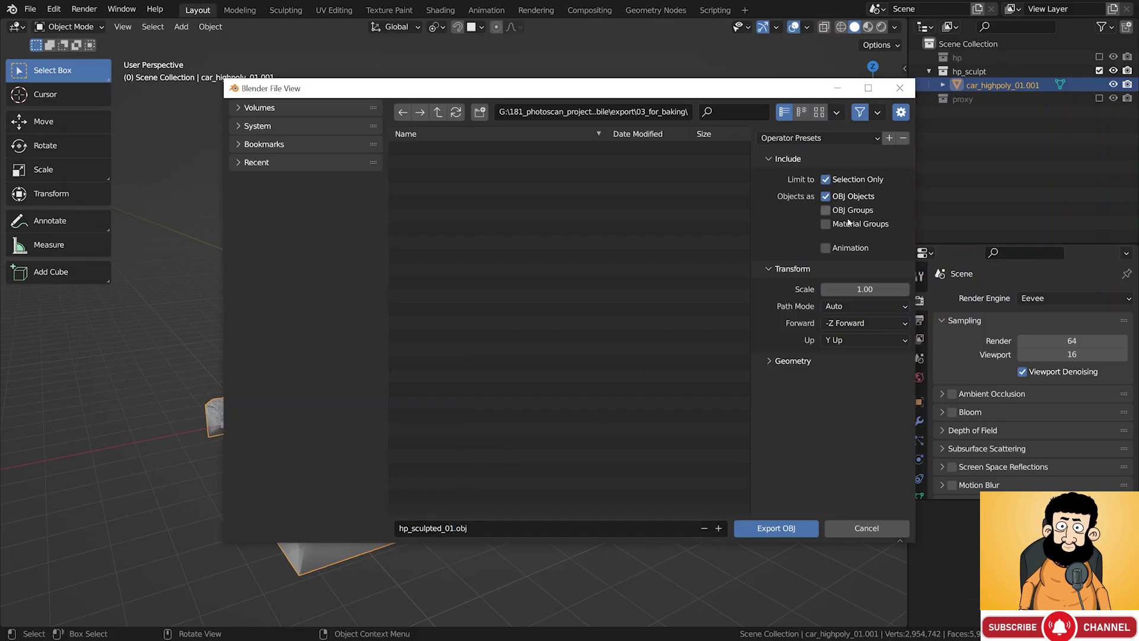
{"action": "left_click", "coordinate": [865, 321]}
{"action": "left_click", "coordinate": [866, 383]}
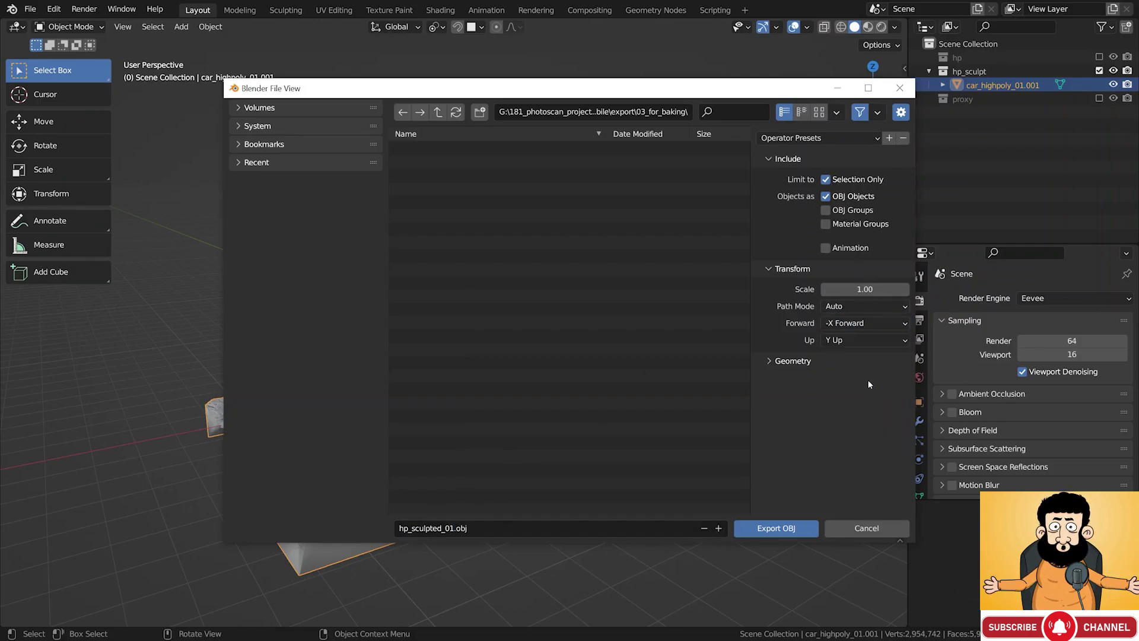
{"action": "left_click", "coordinate": [859, 340]}
{"action": "left_click", "coordinate": [855, 377]}
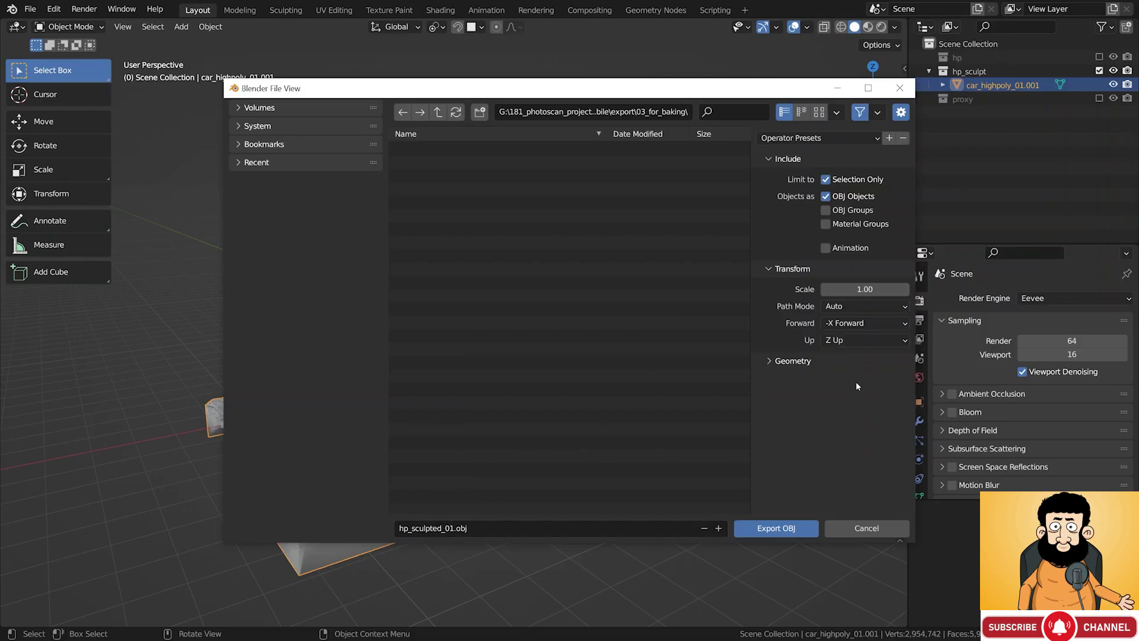
{"action": "left_click", "coordinate": [825, 365]}
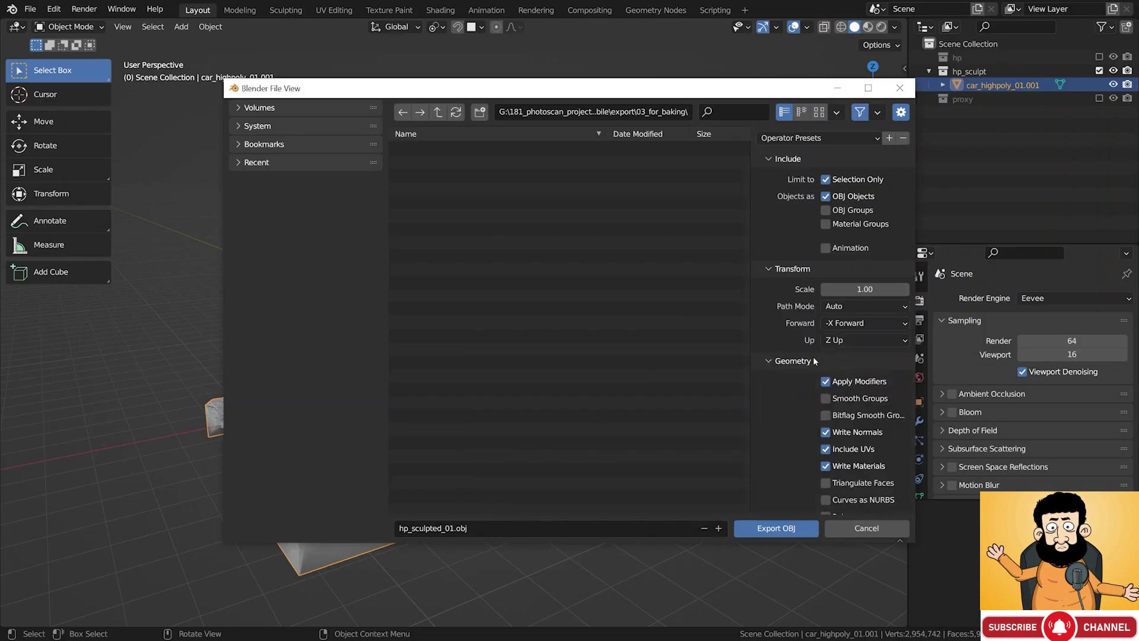
{"action": "left_click", "coordinate": [806, 362]}
{"action": "left_click", "coordinate": [776, 527]}
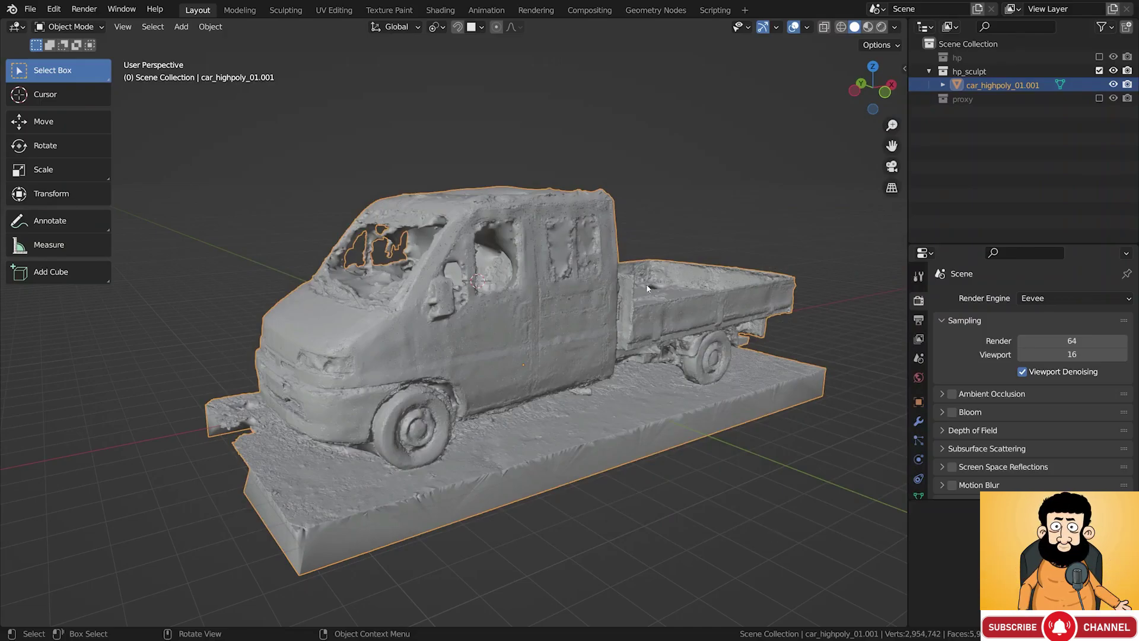
Disable the hp_sculpt collection, enable the proxy collection, and test whether the proxy's side window panes are separate objects
{"action": "left_click", "coordinate": [1099, 70]}
{"action": "left_click", "coordinate": [1099, 85]}
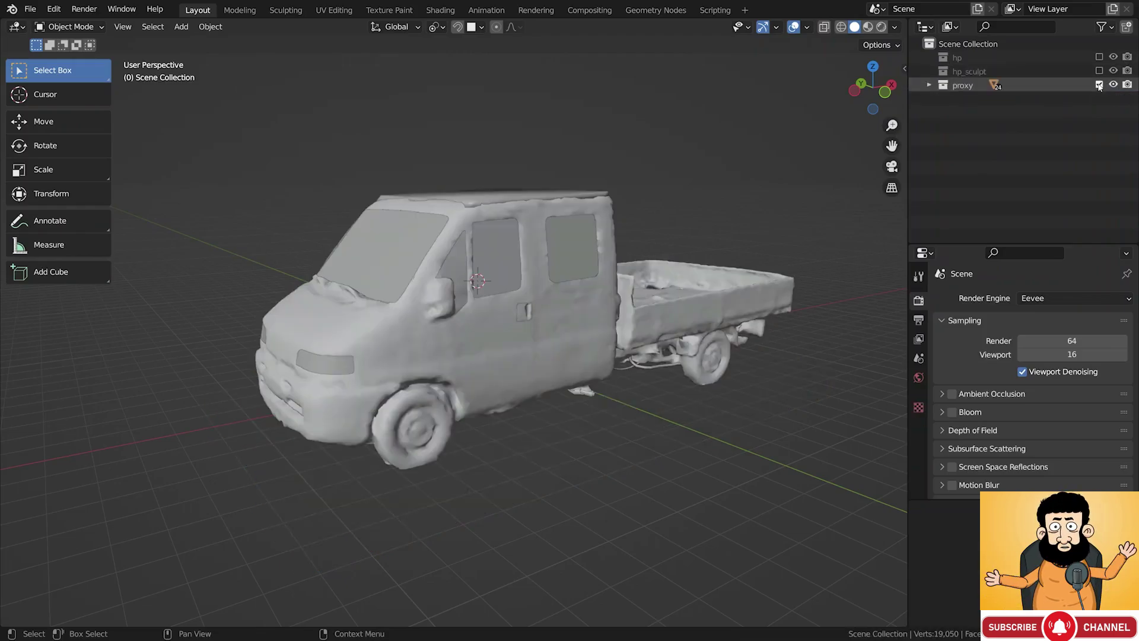
{"action": "left_click", "coordinate": [585, 252]}
{"action": "key", "text": "g"}
{"action": "right_click", "coordinate": [593, 258]}
{"action": "left_click", "coordinate": [506, 262]}
{"action": "key", "text": "g"}
{"action": "right_click", "coordinate": [512, 279]}
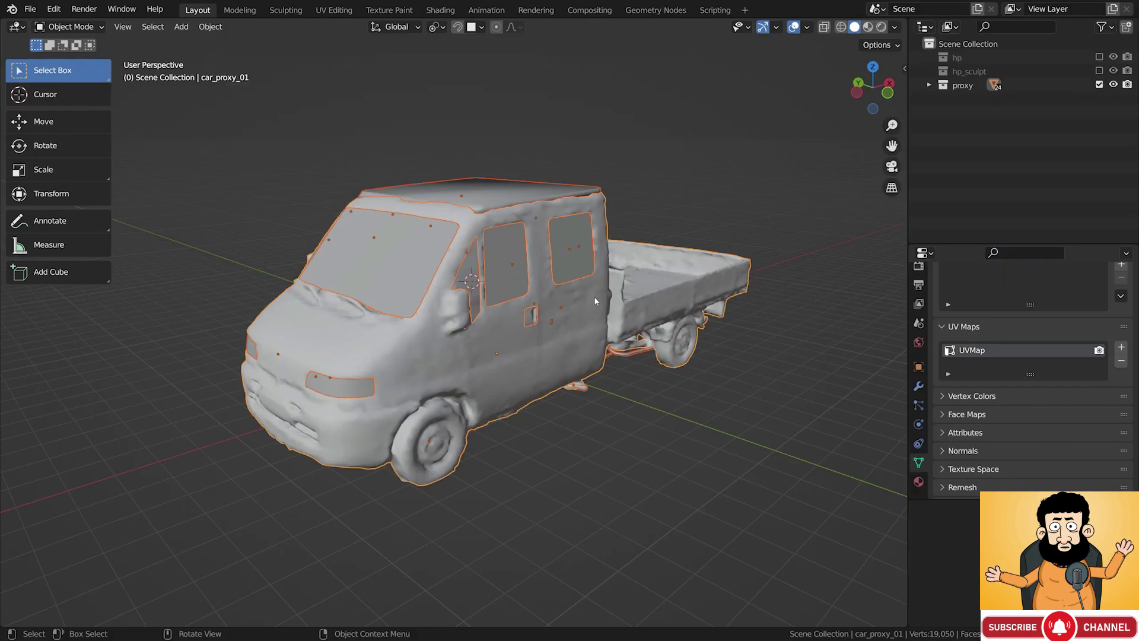
Duplicate the proxy collection with its objects and disable the original proxy collection
{"action": "right_click", "coordinate": [967, 87]}
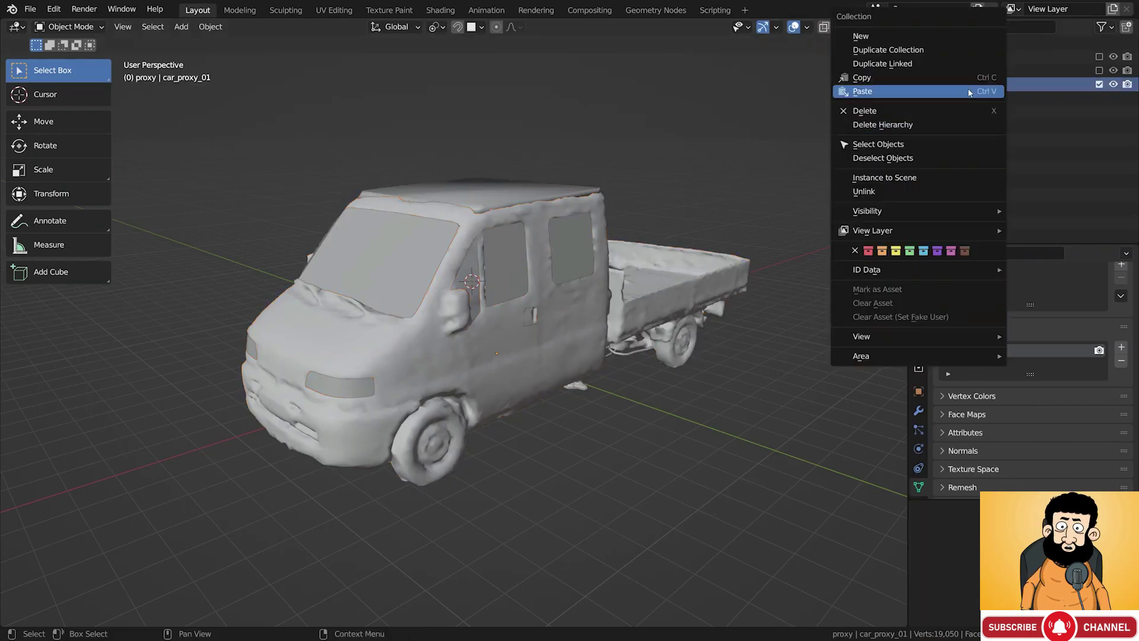
{"action": "left_click", "coordinate": [979, 56]}
{"action": "left_click", "coordinate": [1099, 85]}
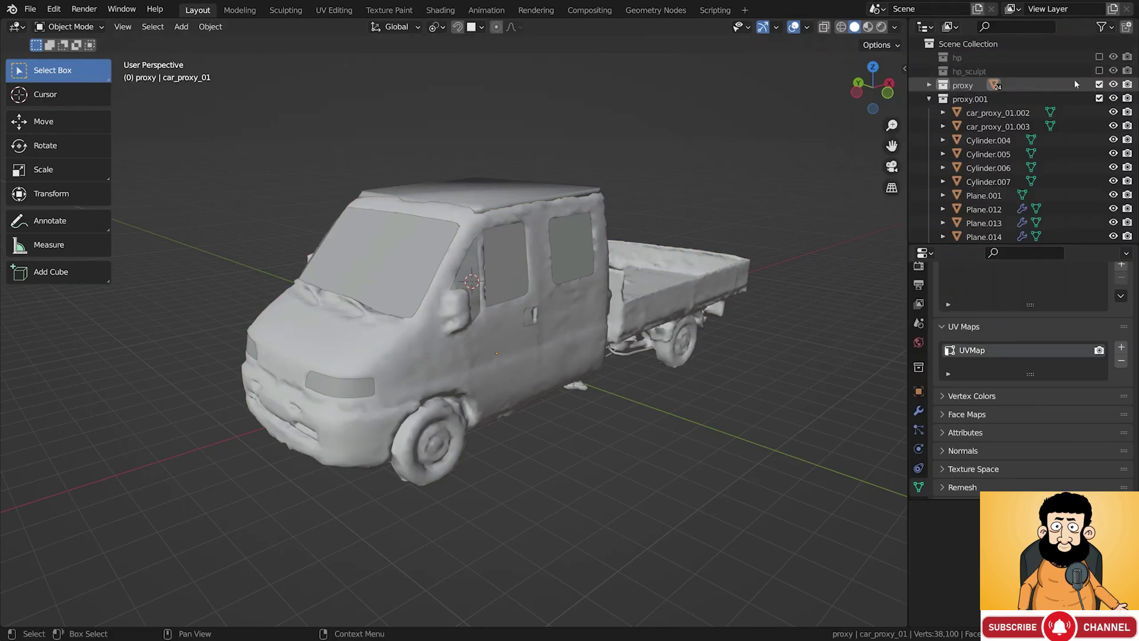
Rename the duplicated proxy collection for_export
{"action": "double_click", "coordinate": [989, 102]}
{"action": "type", "text": "for_export"}
{"action": "key", "text": "Return"}
Join all the van parts in the for_export collection into car_proxy_01.002 and shade the result smooth
{"action": "left_click", "coordinate": [983, 116]}
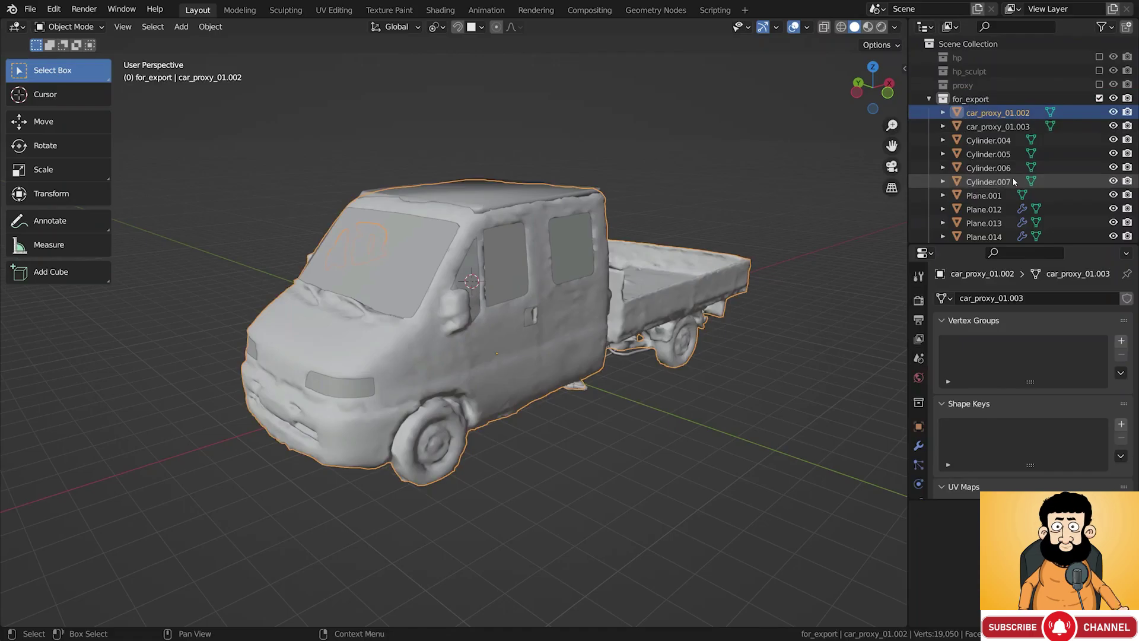
{"action": "left_click_drag", "start_coordinate": [823, 138], "coordinate": [190, 540]}
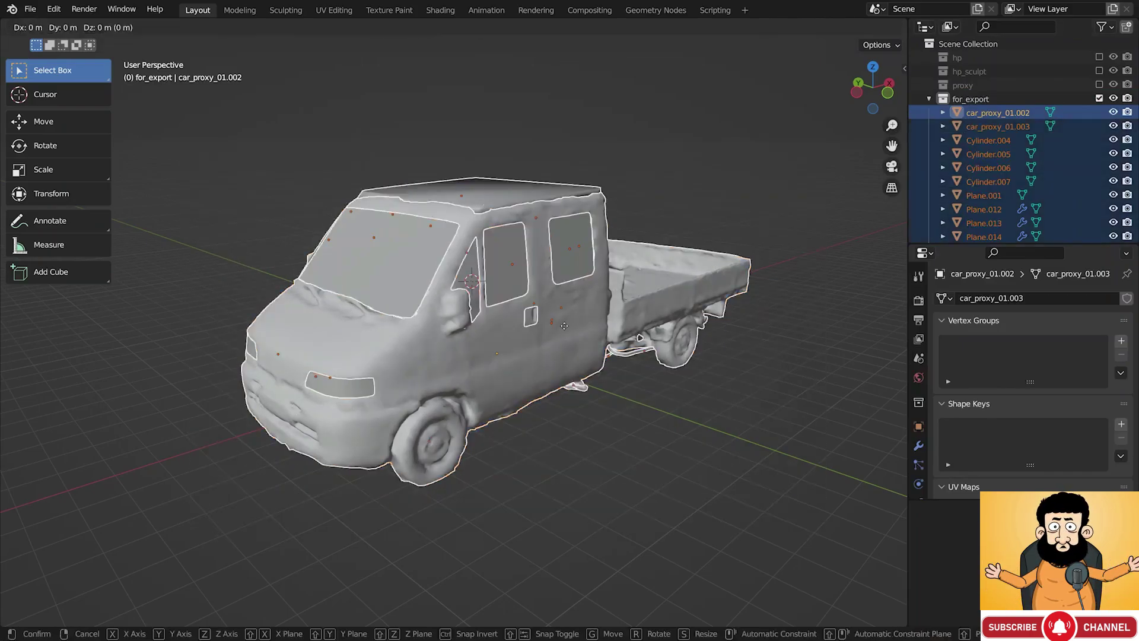
{"action": "key", "text": "g"}
{"action": "right_click", "coordinate": [535, 300]}
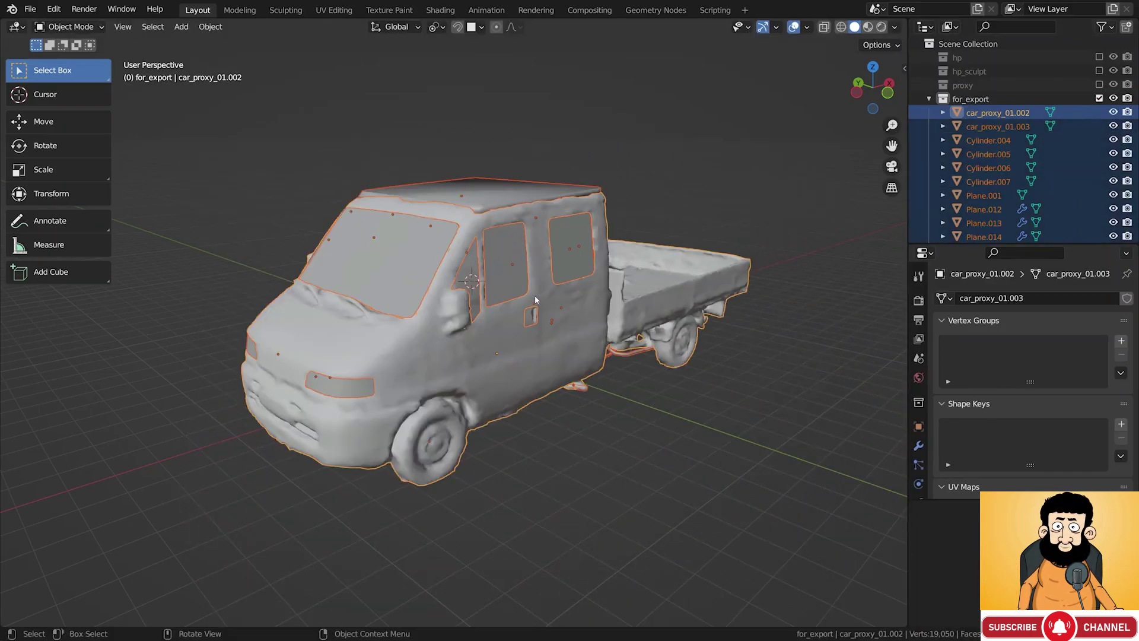
{"action": "right_click", "coordinate": [653, 241]}
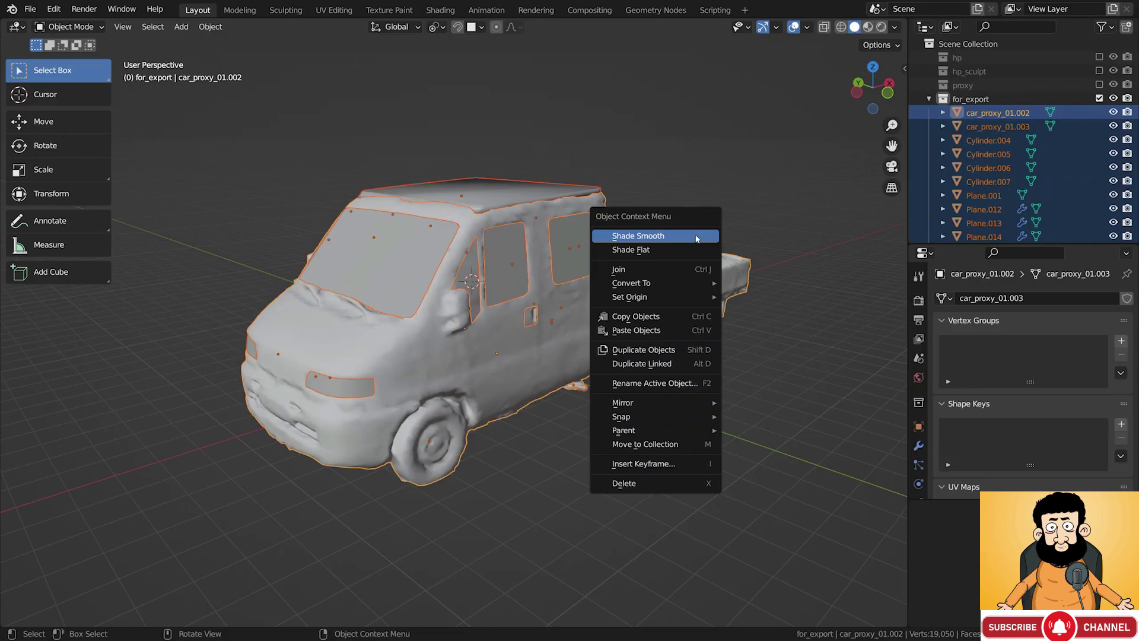
{"action": "left_click", "coordinate": [685, 273]}
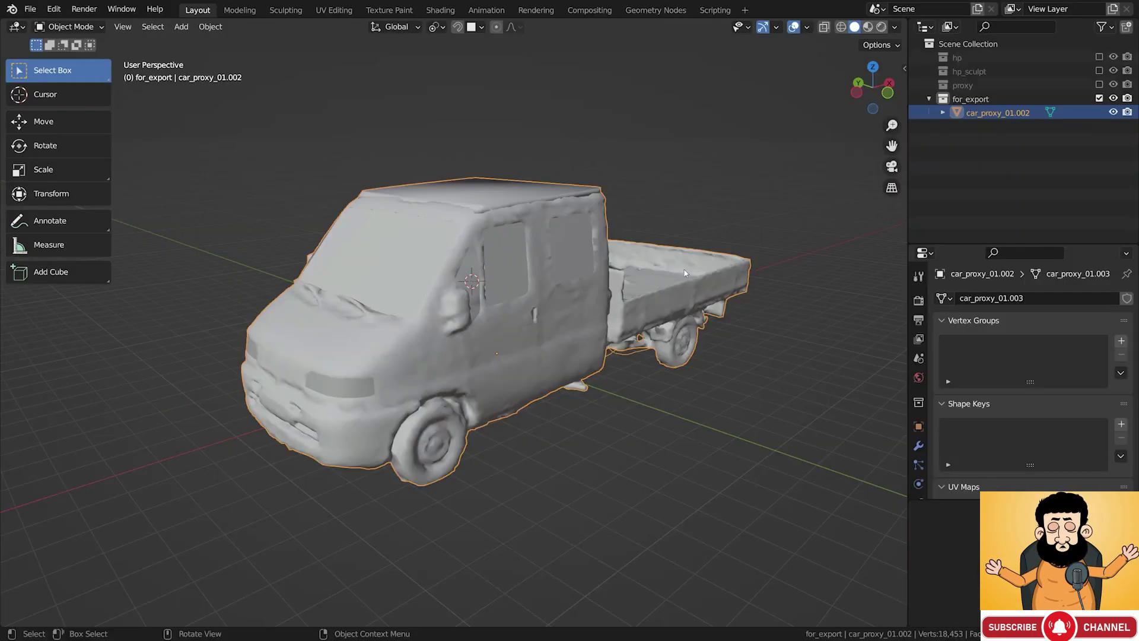
{"action": "right_click", "coordinate": [686, 273]}
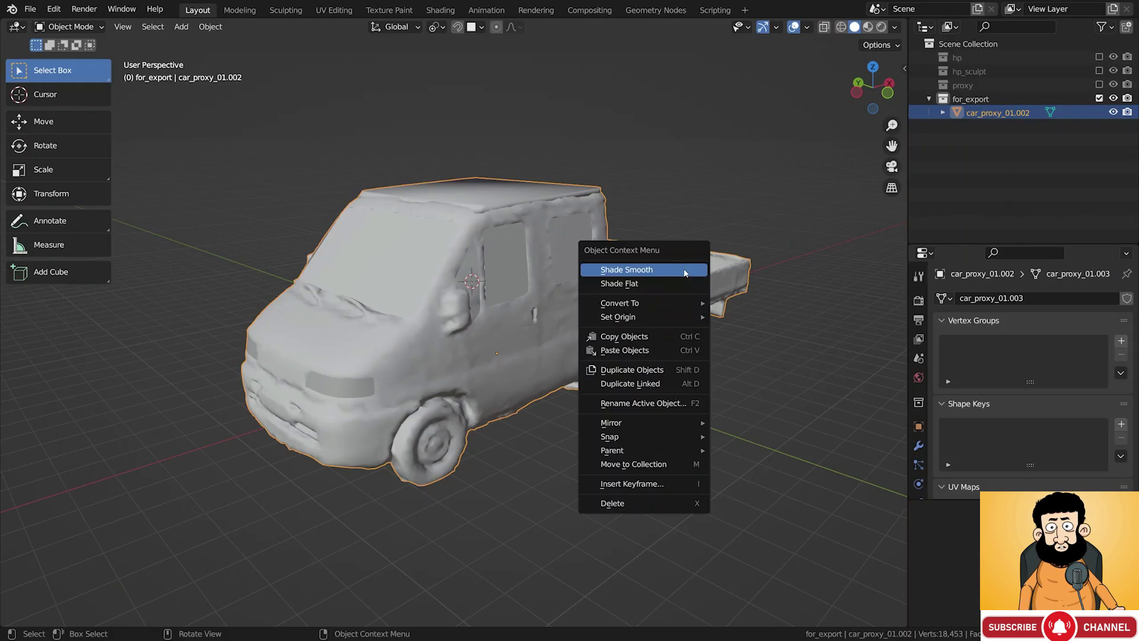
{"action": "left_click", "coordinate": [685, 270]}
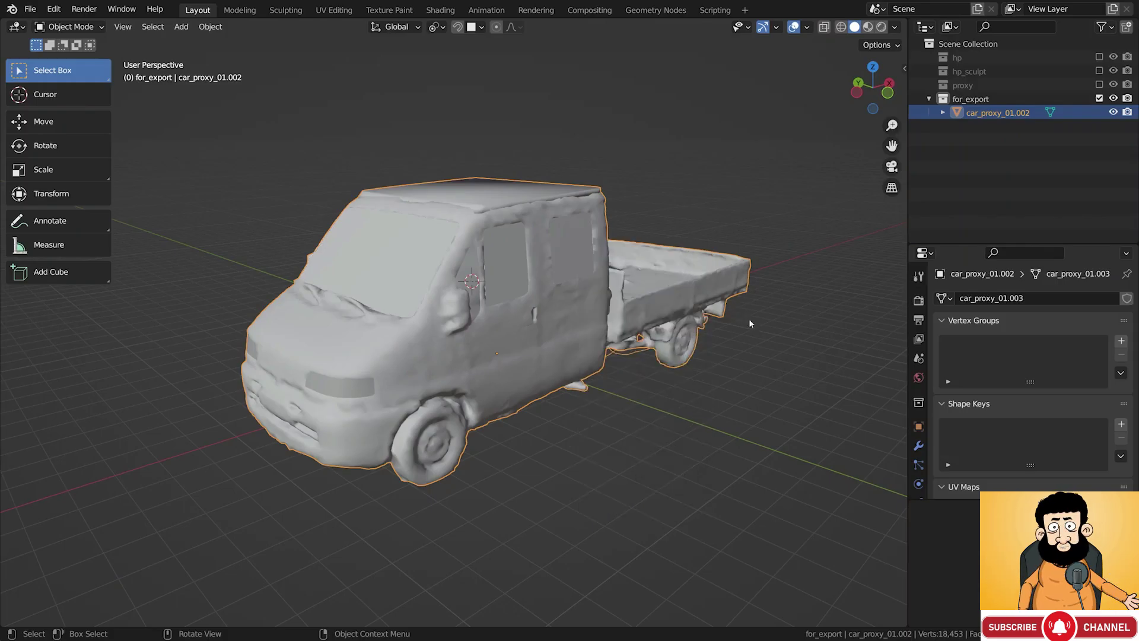
Delete the UvCoordinatesAndMapping UV map from the joined proxy van, keeping only UVMap
{"action": "scroll", "coordinate": [921, 457], "scroll_direction": "down", "scroll_amount": 2}
{"action": "scroll", "coordinate": [994, 453], "scroll_direction": "down", "scroll_amount": 3}
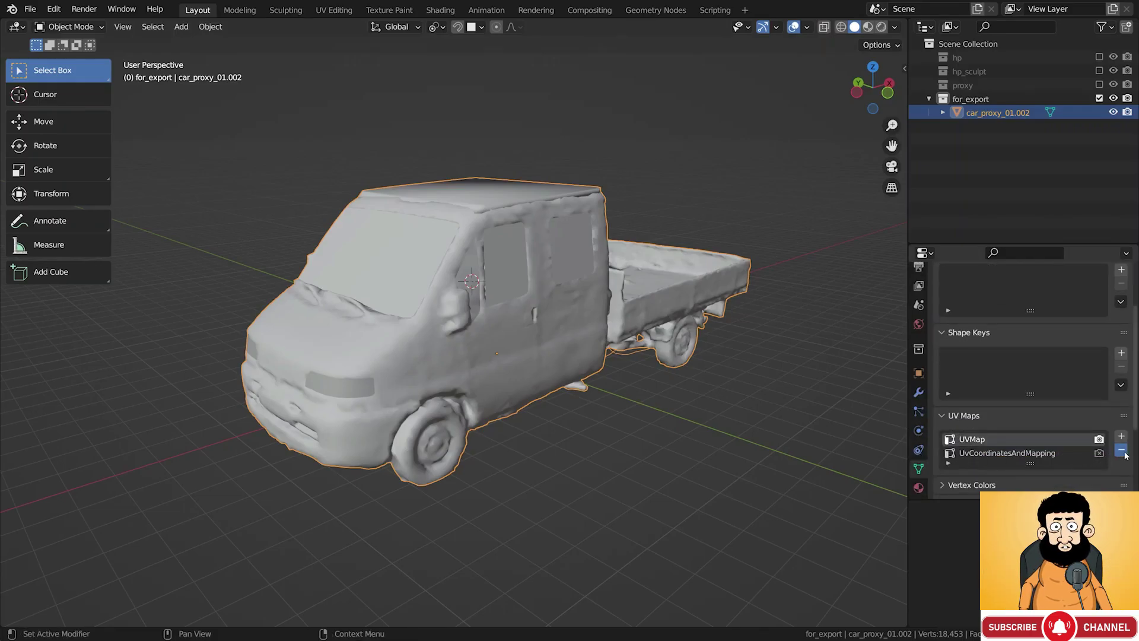
{"action": "left_click", "coordinate": [1074, 453]}
{"action": "left_click", "coordinate": [1121, 452]}
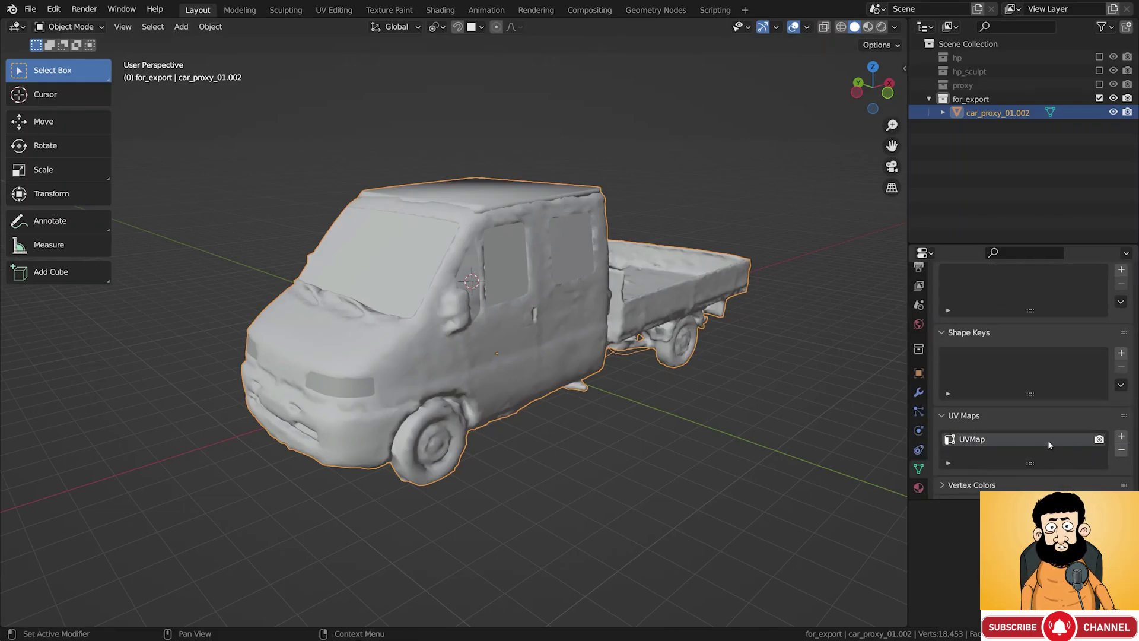
Unwrap all faces of the joined proxy van in Edit Mode using Smart UV Project with a 66° angle limit and 0.000 island margin
{"action": "key", "text": "Tab"}
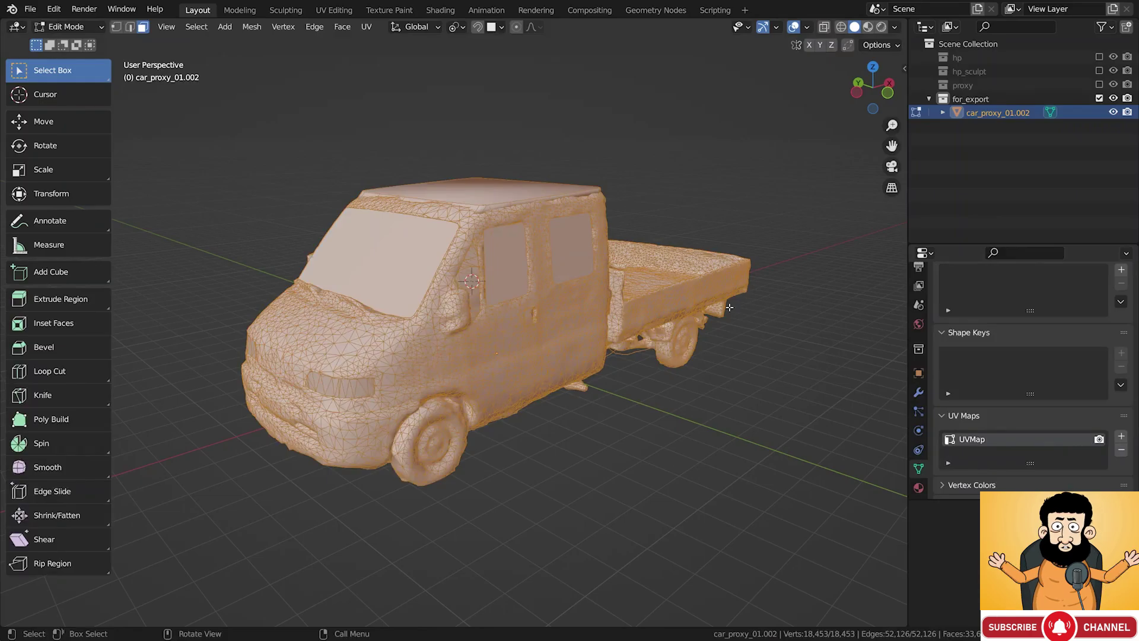
{"action": "key", "text": "u"}
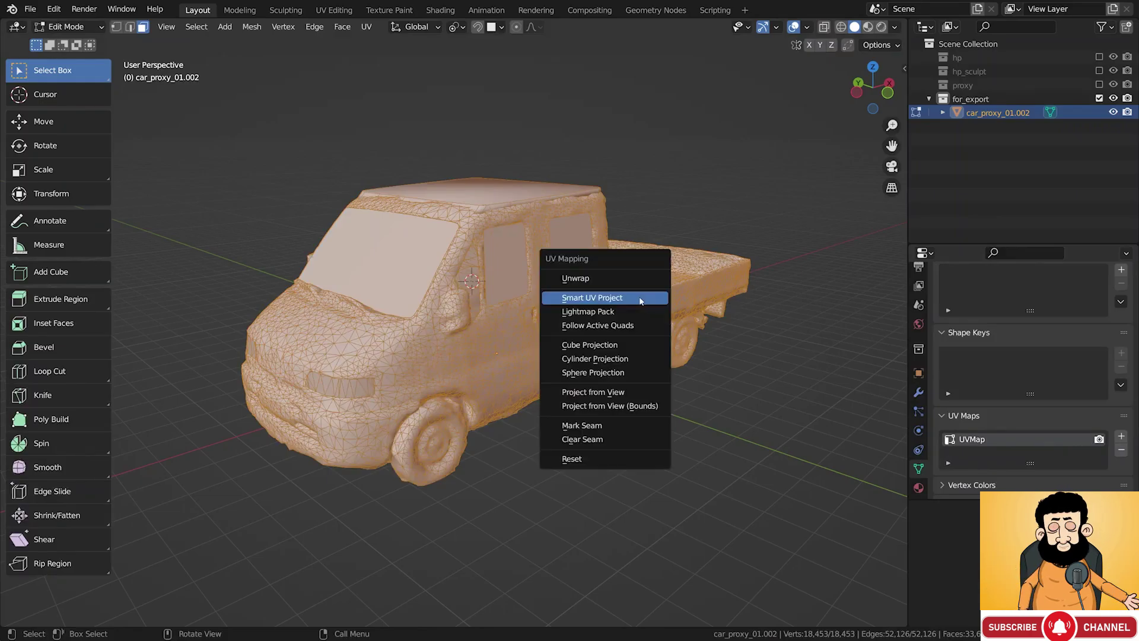
{"action": "left_click", "coordinate": [641, 298]}
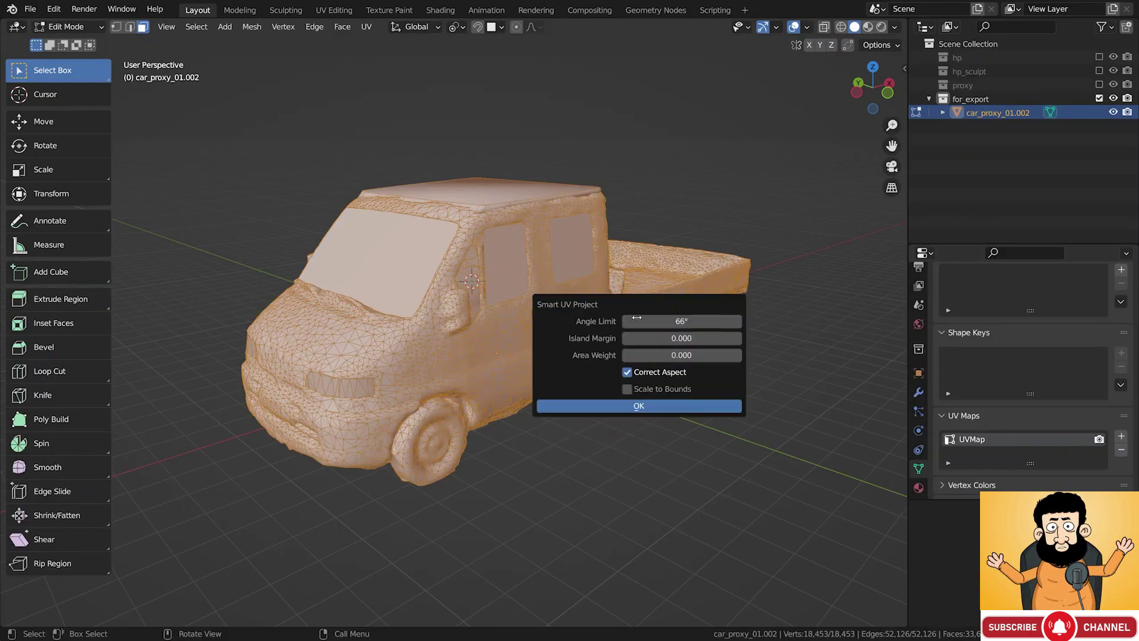
{"action": "left_click", "coordinate": [617, 405]}
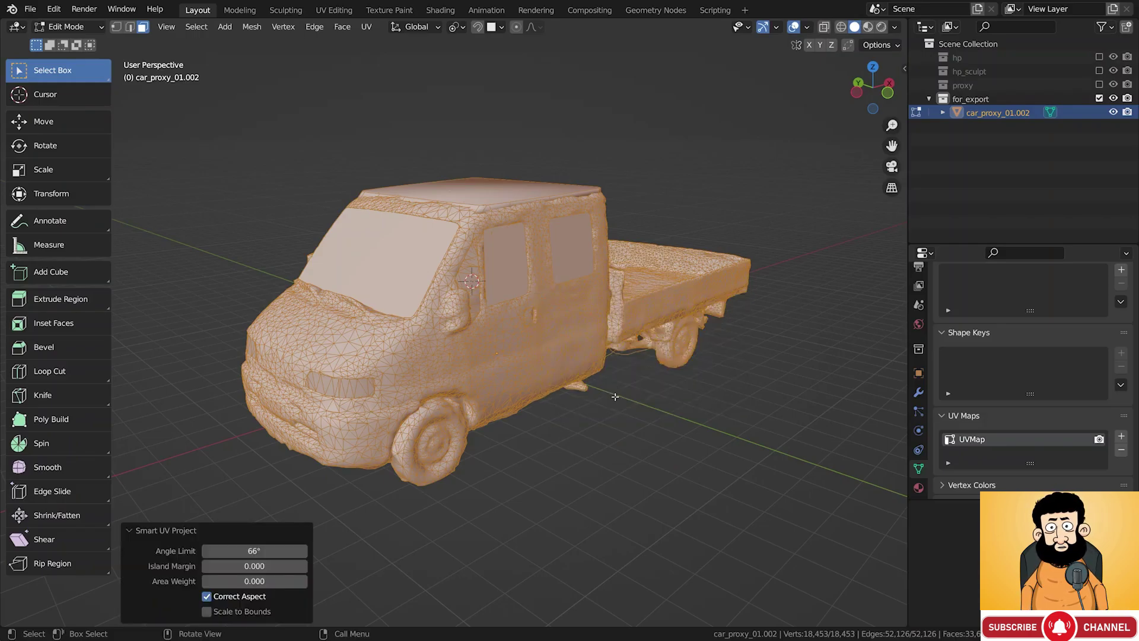
Delete the Col vertex color layer from the truck mesh
{"action": "scroll", "coordinate": [999, 476], "scroll_direction": "down", "scroll_amount": 2}
{"action": "left_click", "coordinate": [972, 449]}
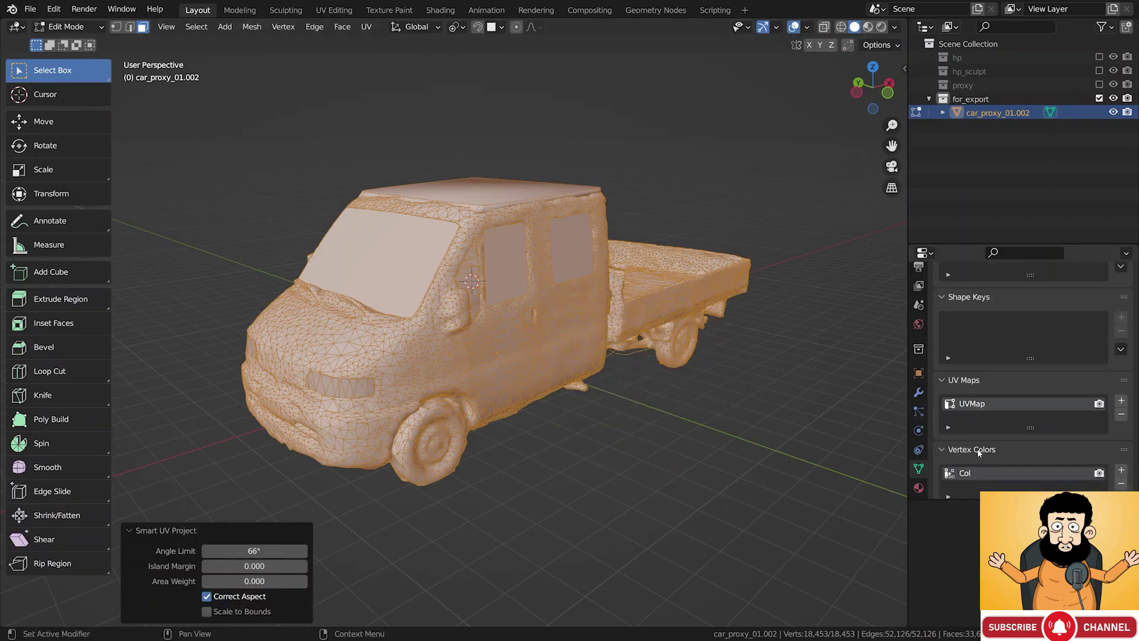
{"action": "scroll", "coordinate": [1009, 451], "scroll_direction": "down", "scroll_amount": 2}
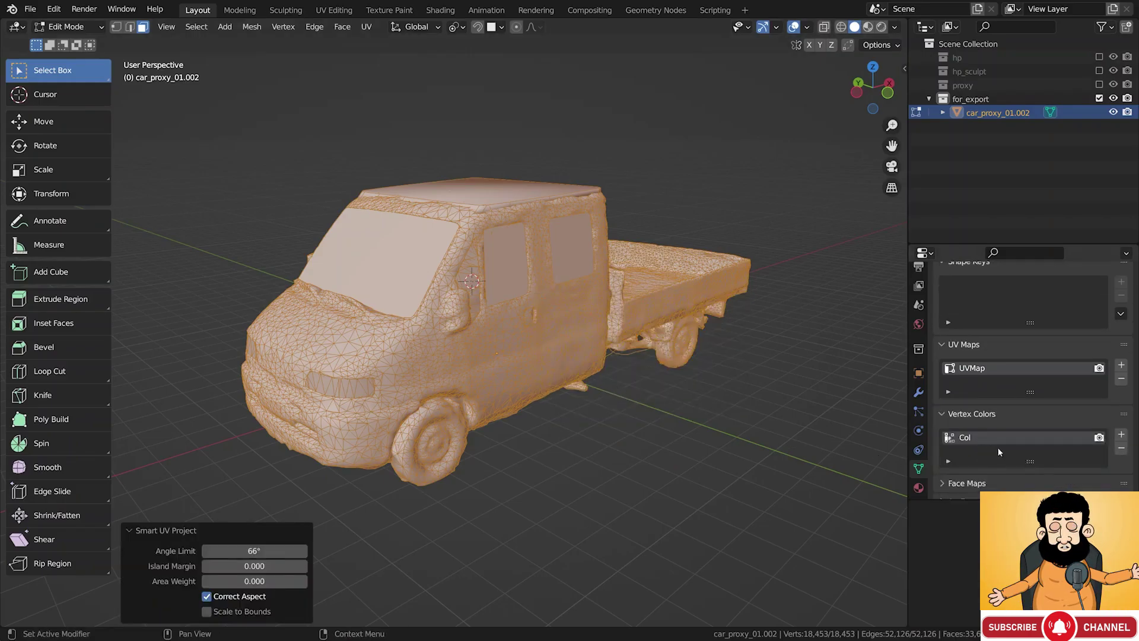
{"action": "left_click", "coordinate": [1119, 450]}
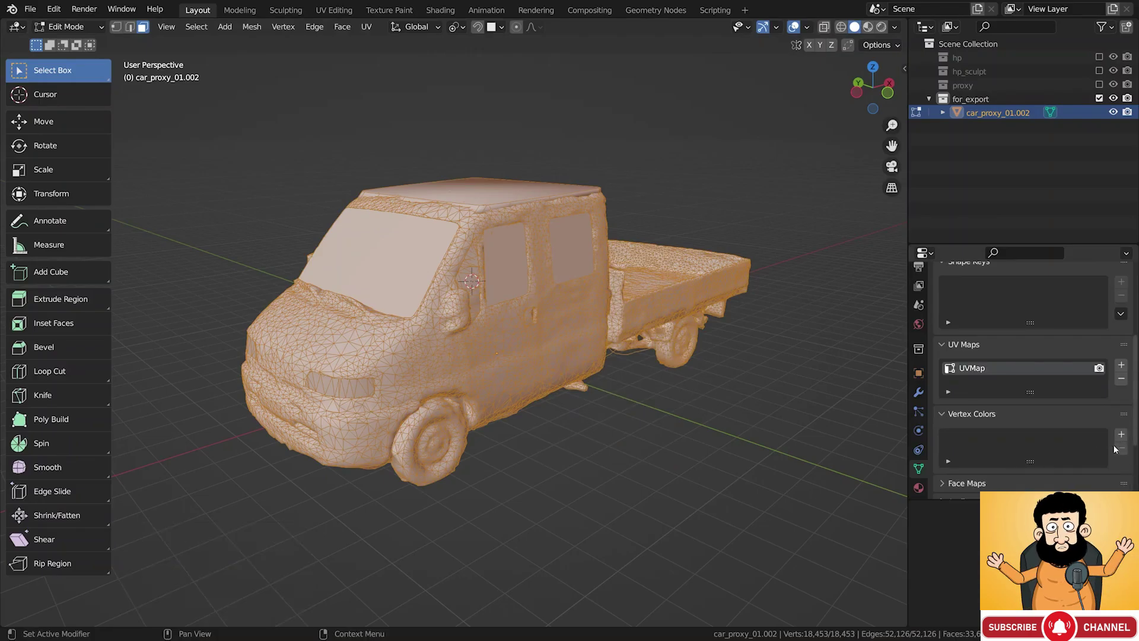
Switch the truck to Object Mode and turn on the Face Orientation overlay
{"action": "key", "text": "Tab"}
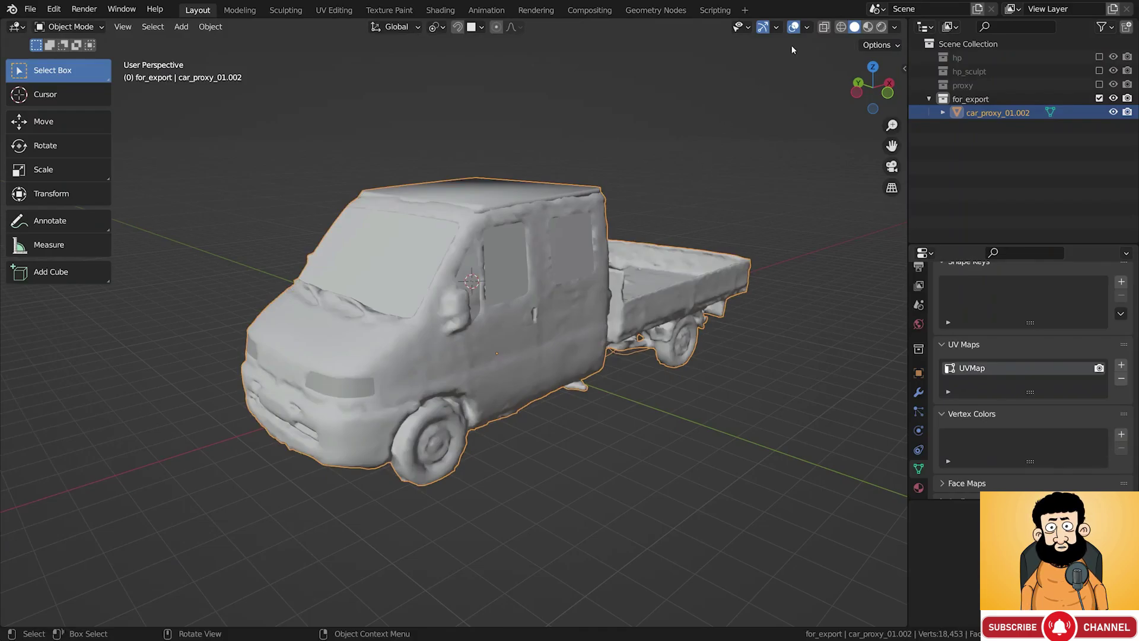
{"action": "left_click", "coordinate": [806, 28]}
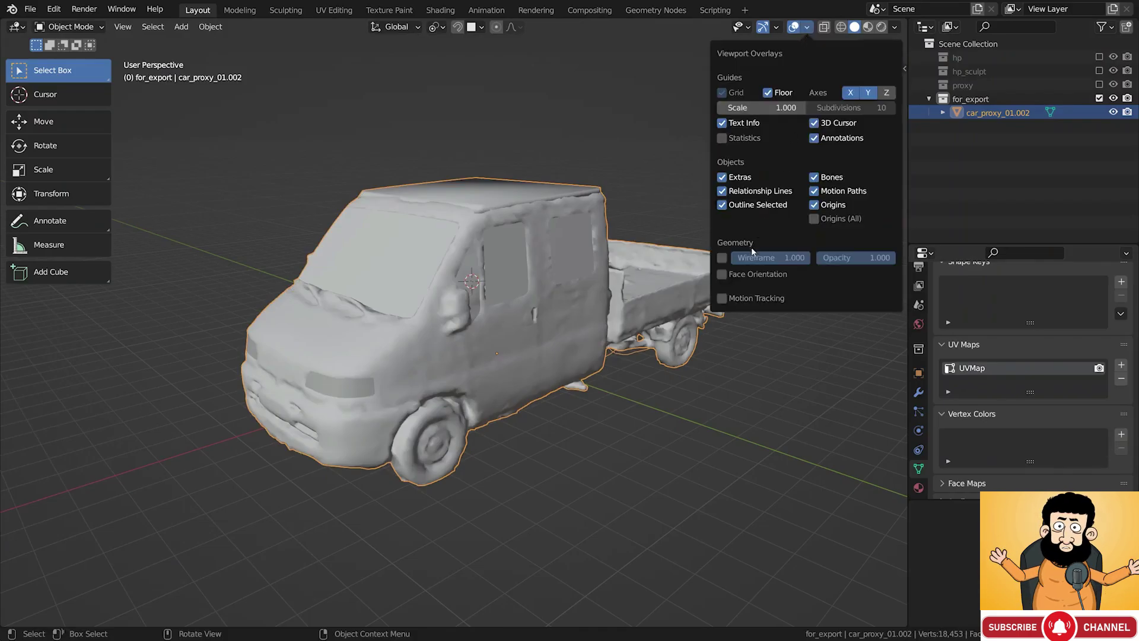
{"action": "left_click", "coordinate": [746, 275]}
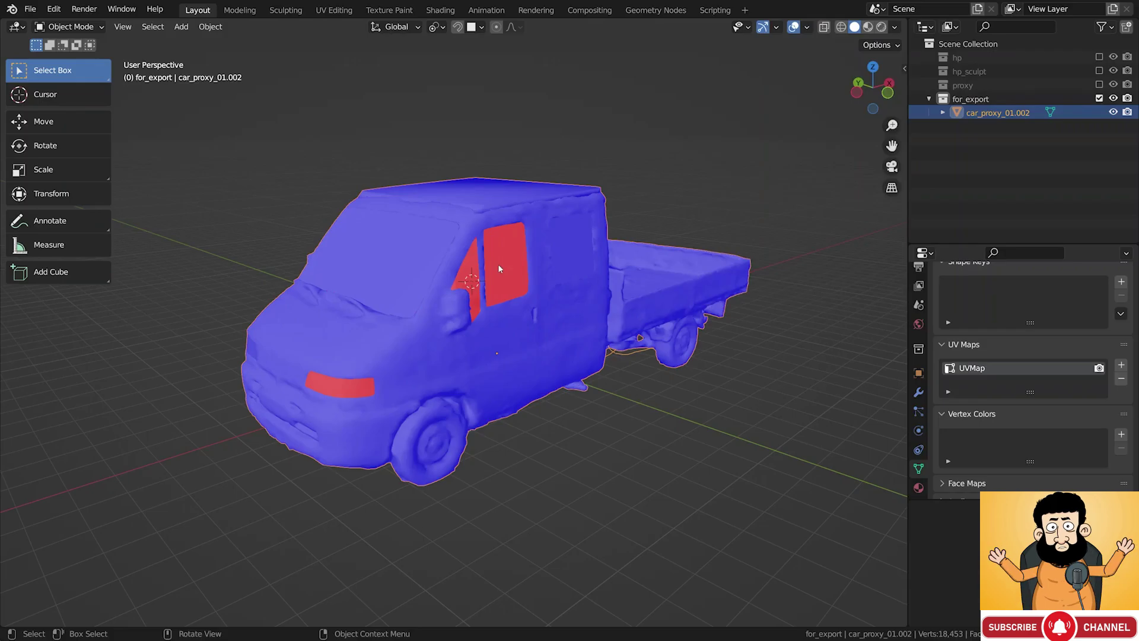
In Edit Mode, flip the normals of the reversed front door window face
{"action": "key", "text": "Tab"}
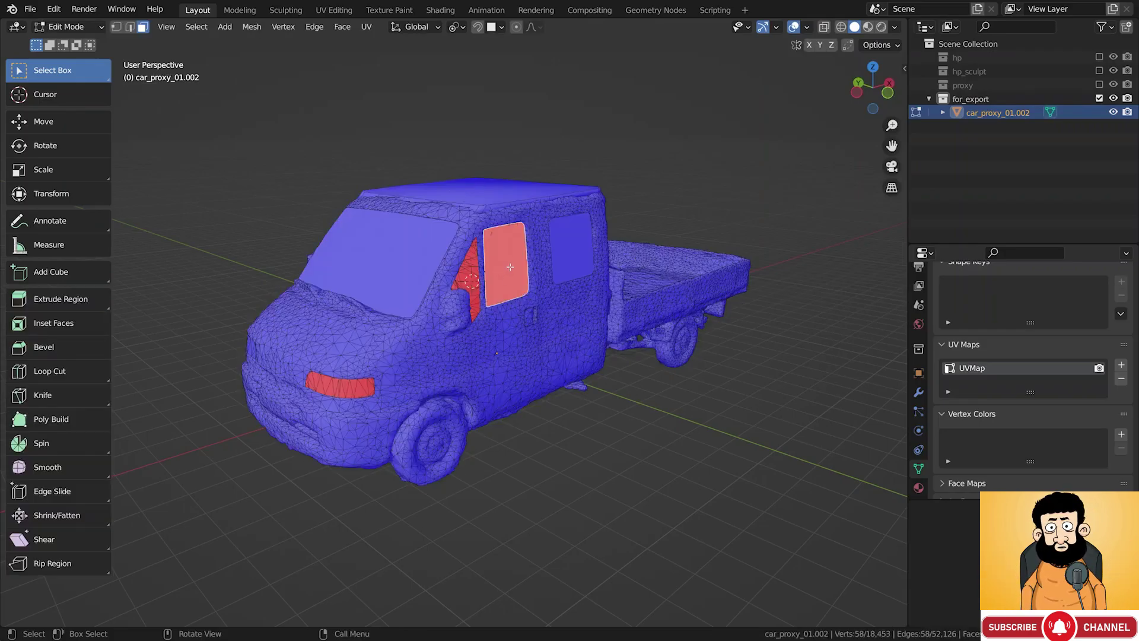
{"action": "key", "text": "F3"}
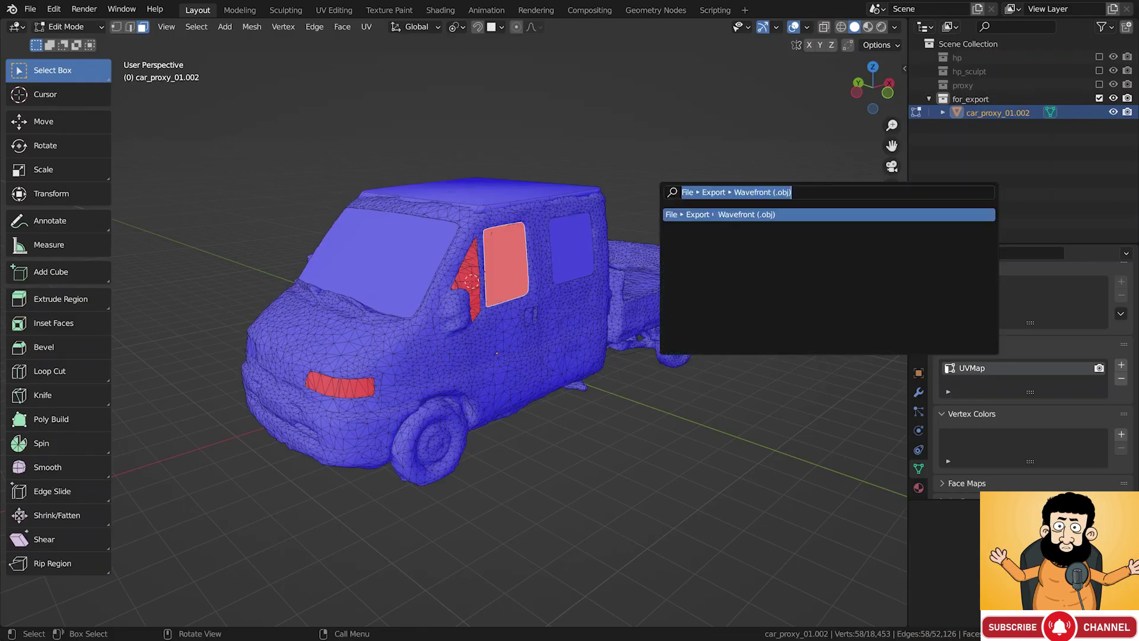
{"action": "type", "text": "flip"}
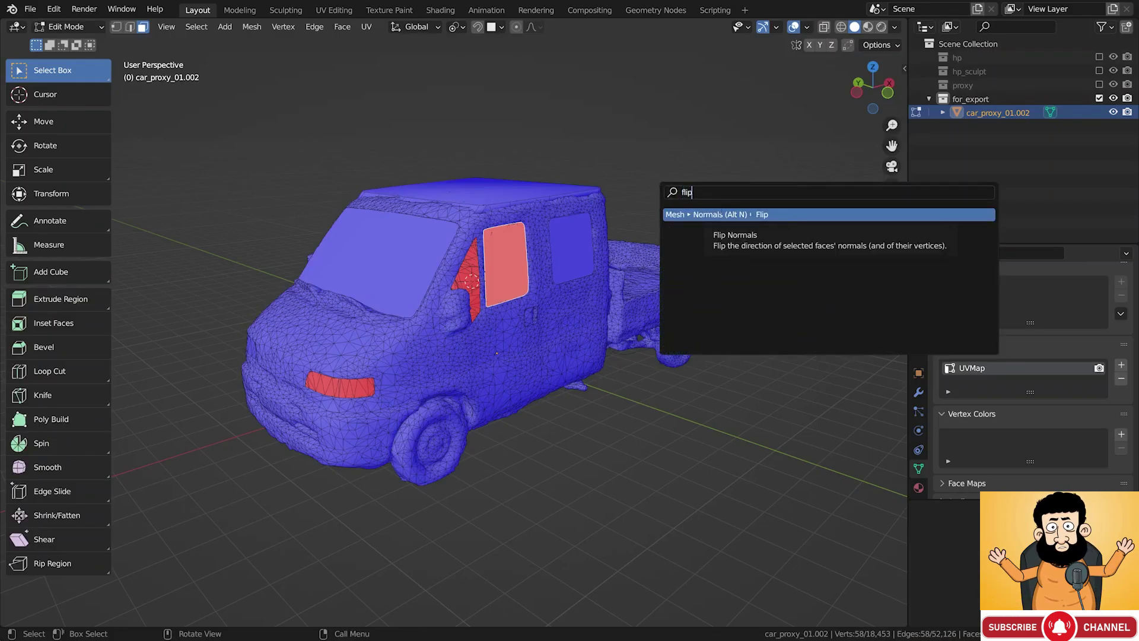
{"action": "key", "text": "Return"}
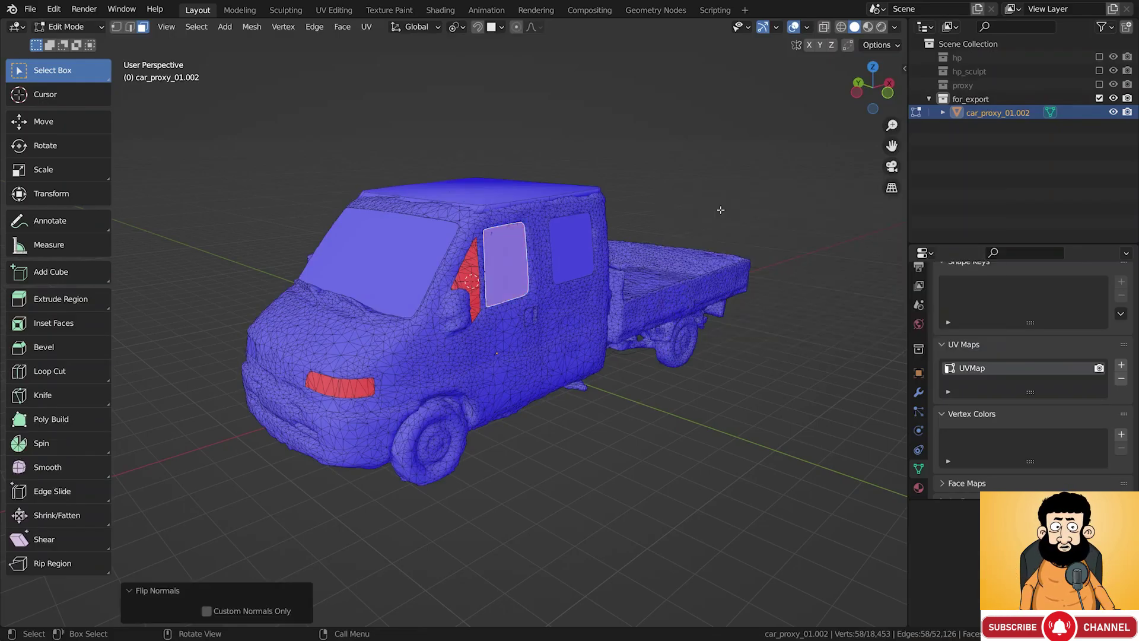
Select all linked faces of the small triangular window behind the side mirror and flip their normals
{"action": "left_click", "coordinate": [467, 277]}
{"action": "key", "text": "l"}
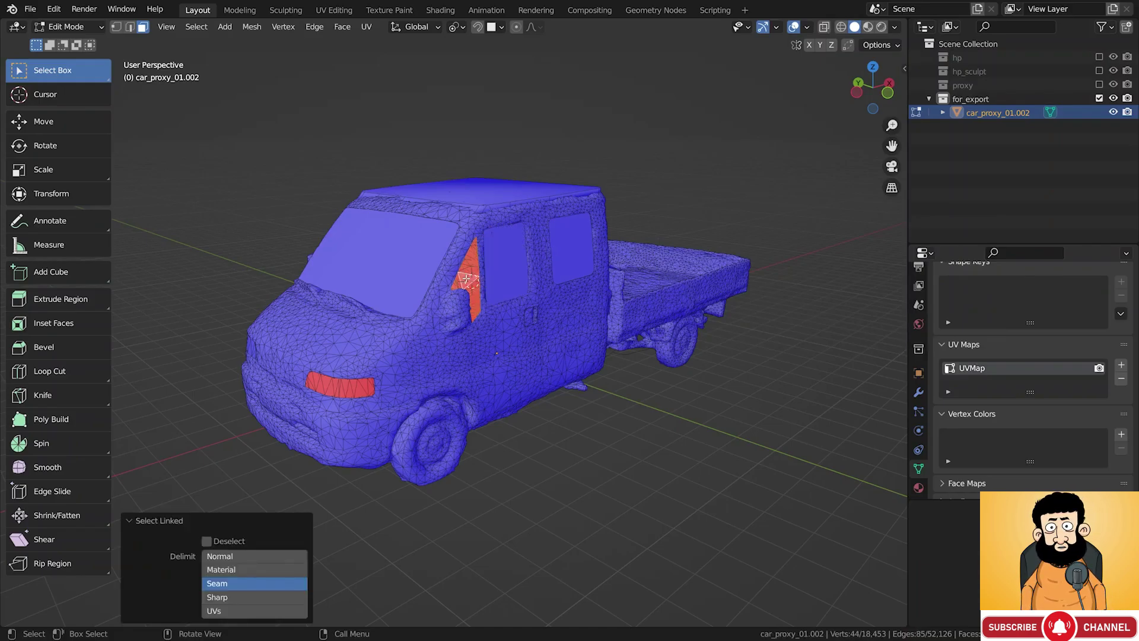
{"action": "key", "text": "F3"}
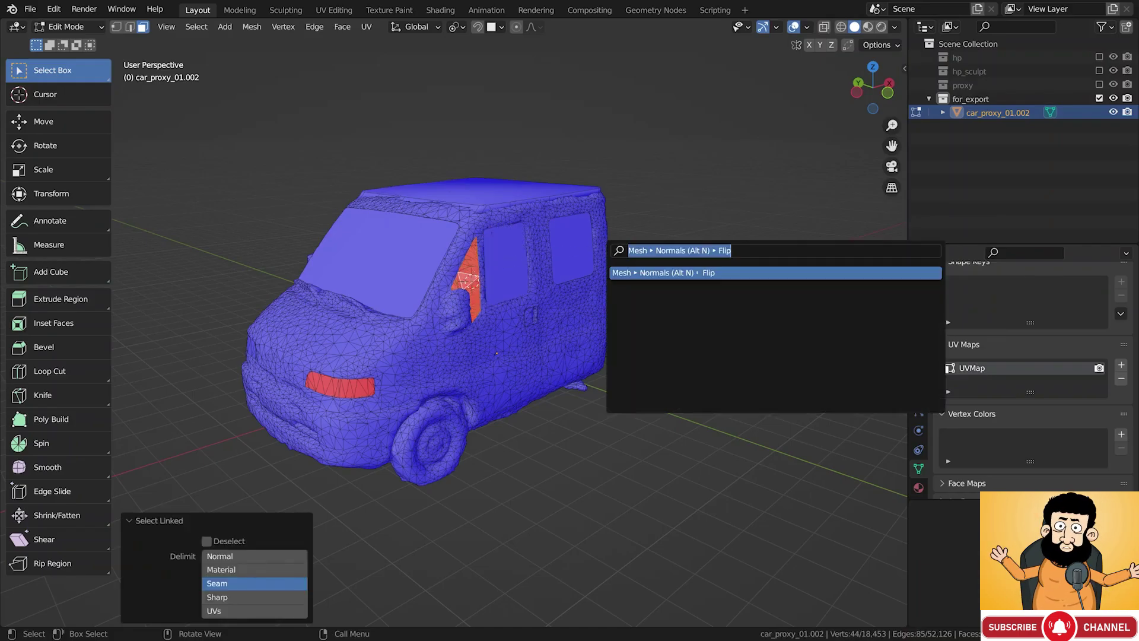
{"action": "key", "text": "Return"}
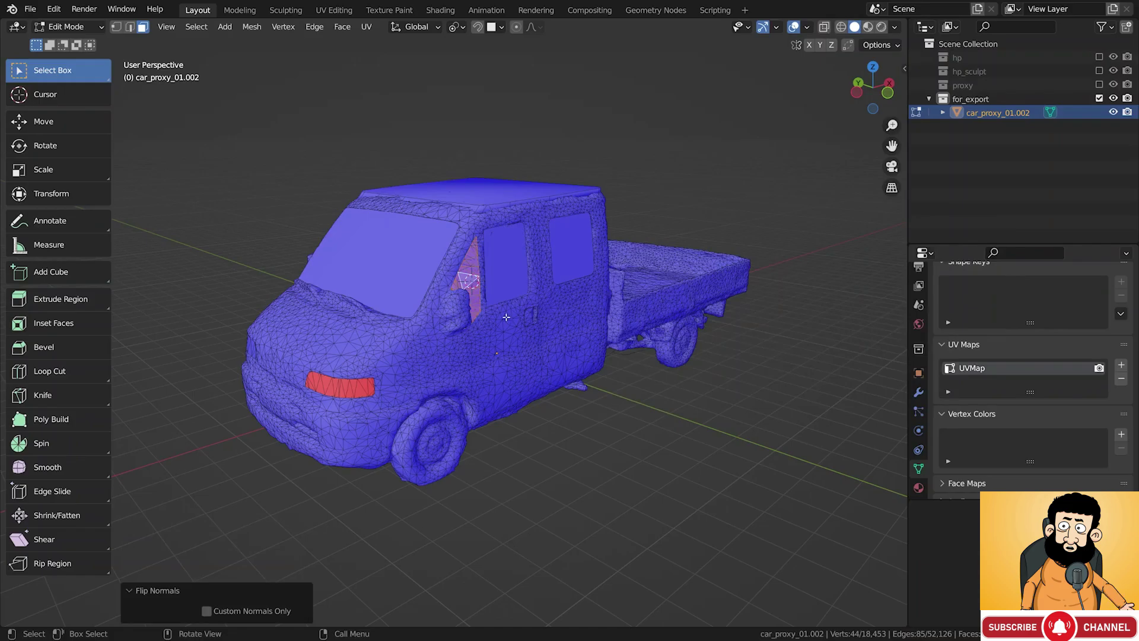
Select all linked faces of the reversed headlight and flip their normals
{"action": "left_click", "coordinate": [353, 390]}
{"action": "scroll", "coordinate": [354, 390], "scroll_direction": "up", "scroll_amount": 2}
{"action": "key", "text": "l"}
{"action": "key", "text": "F3"}
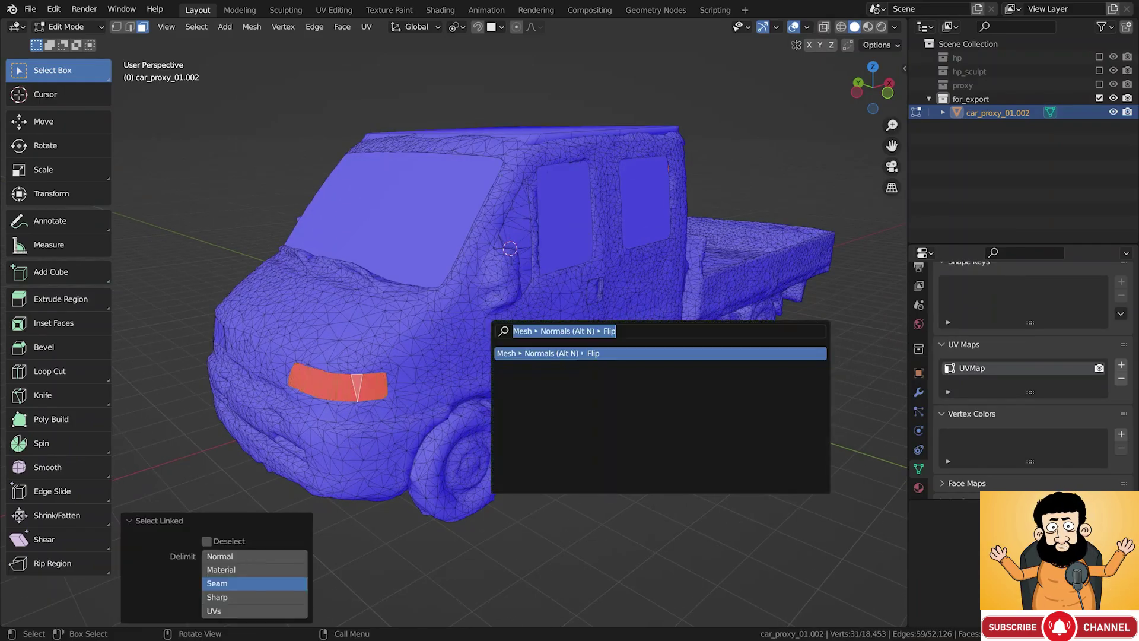
{"action": "key", "text": "Return"}
Flip the normals of the triangular window beside the mirror on the truck's opposite side
{"action": "middle_click_drag", "start_coordinate": [510, 330], "coordinate": [641, 356]}
{"action": "left_click", "coordinate": [406, 291]}
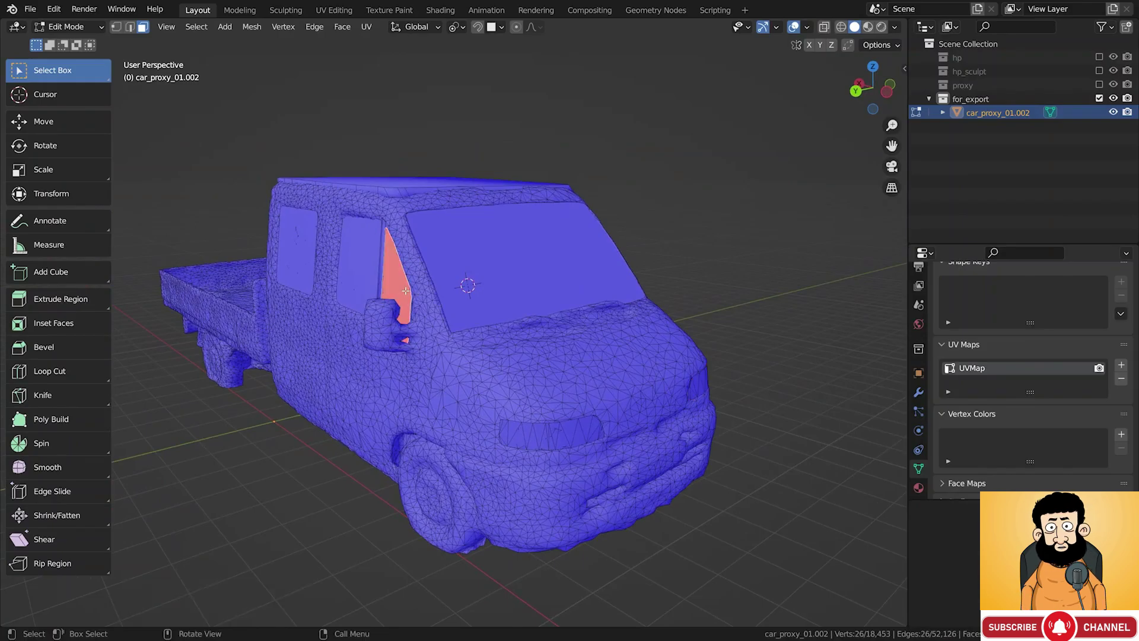
{"action": "key", "text": "ctrl+l"}
{"action": "key", "text": "F3"}
{"action": "key", "text": "Return"}
Return the truck to Object Mode and turn off the Face Orientation overlay
{"action": "middle_click_drag", "start_coordinate": [542, 285], "coordinate": [534, 317]}
{"action": "key", "text": "Tab"}
{"action": "left_click", "coordinate": [807, 27]}
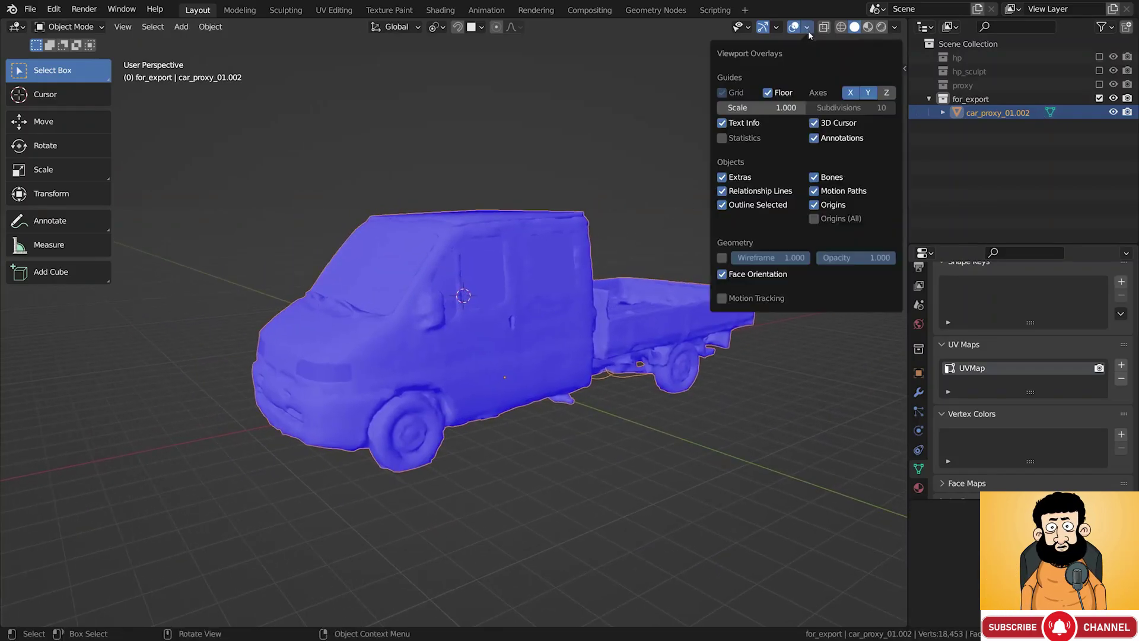
{"action": "left_click", "coordinate": [741, 274]}
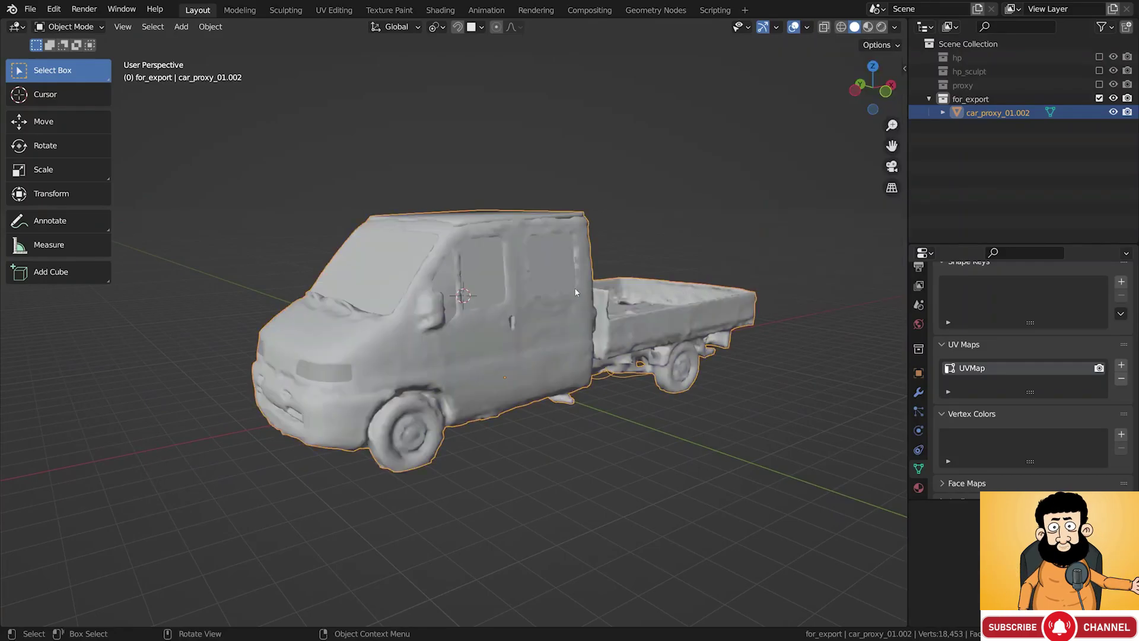
Export the selected truck as a Wavefront OBJ over lp_01.obj, with Selection Only and Triangulate Faces enabled
{"action": "key", "text": "F3"}
{"action": "type", "text": "export ob"}
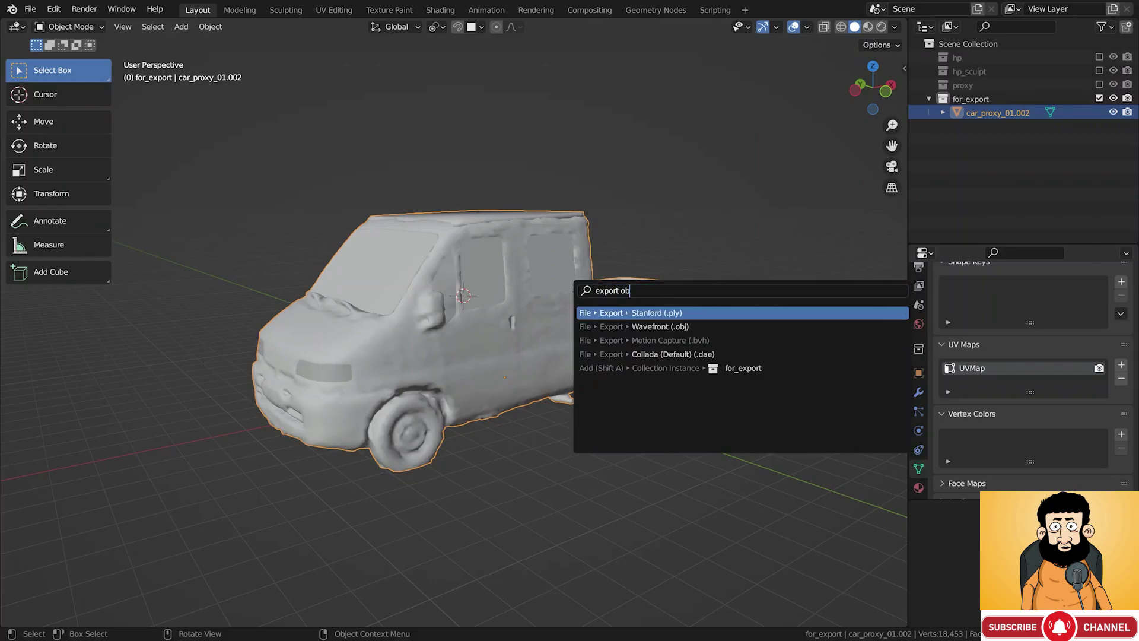
{"action": "key", "text": "Down"}
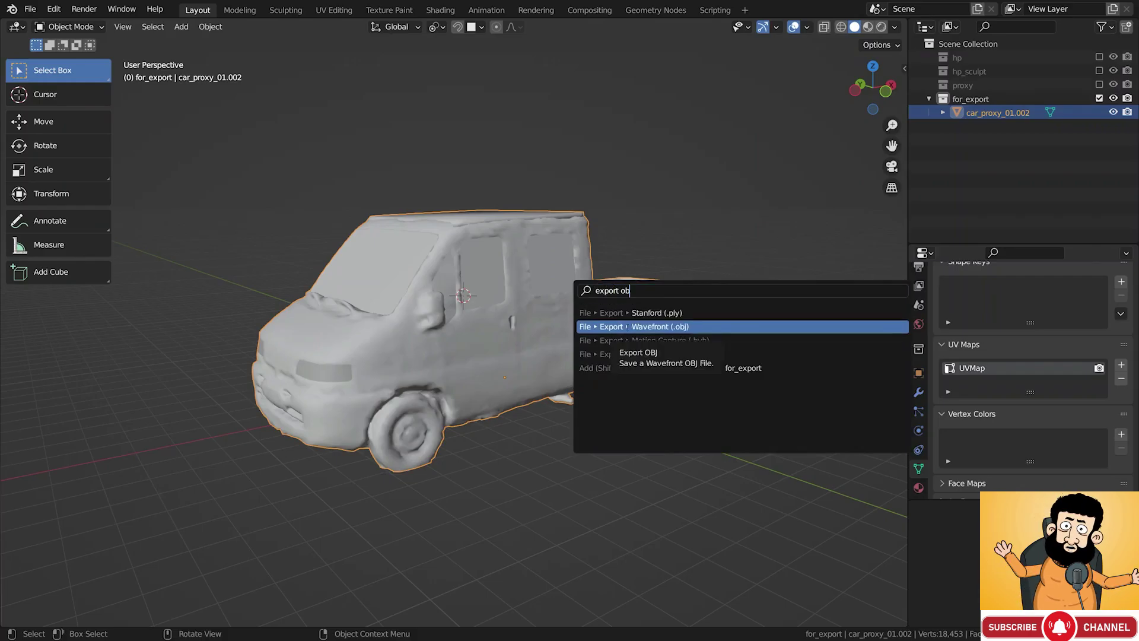
{"action": "key", "text": "Return"}
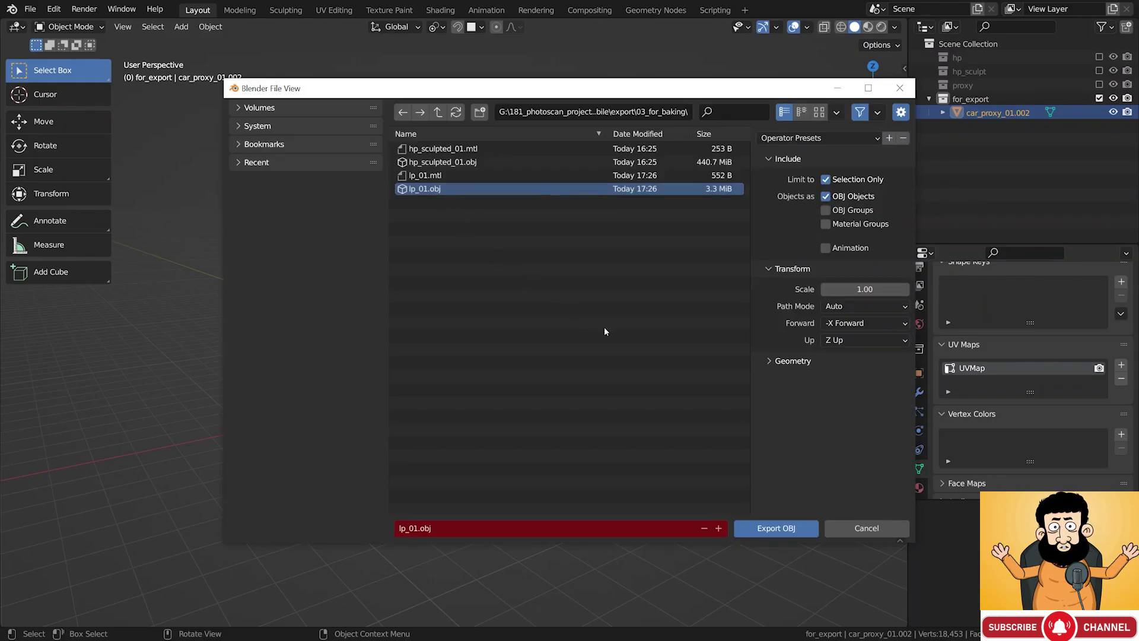
{"action": "left_click", "coordinate": [763, 360]}
{"action": "scroll", "coordinate": [830, 436], "scroll_direction": "down", "scroll_amount": 1}
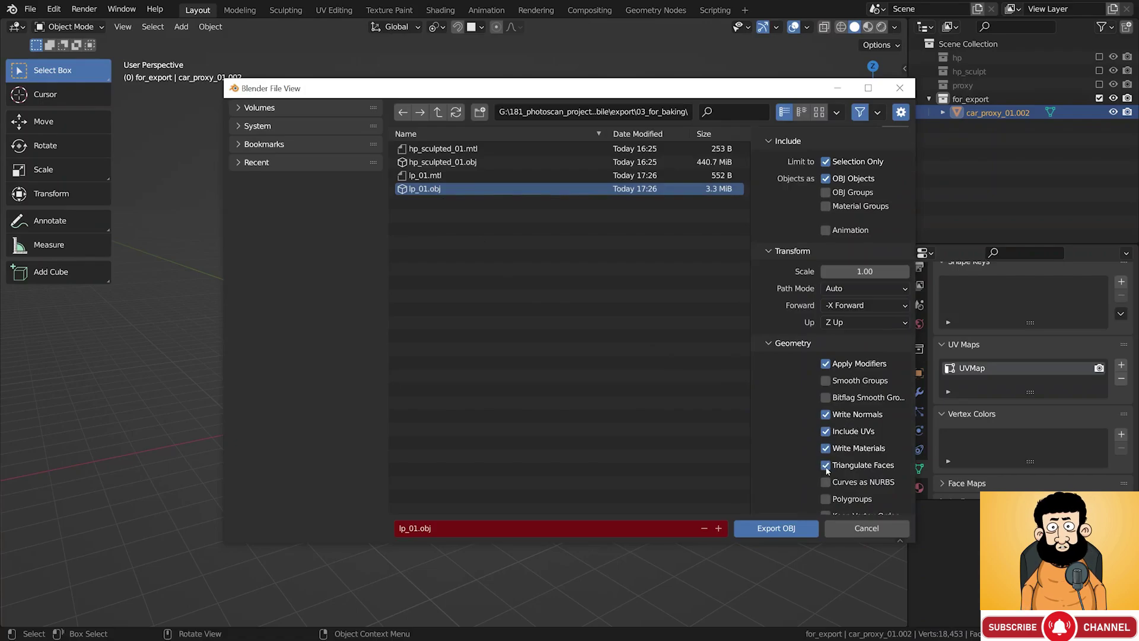
{"action": "left_click", "coordinate": [787, 528]}
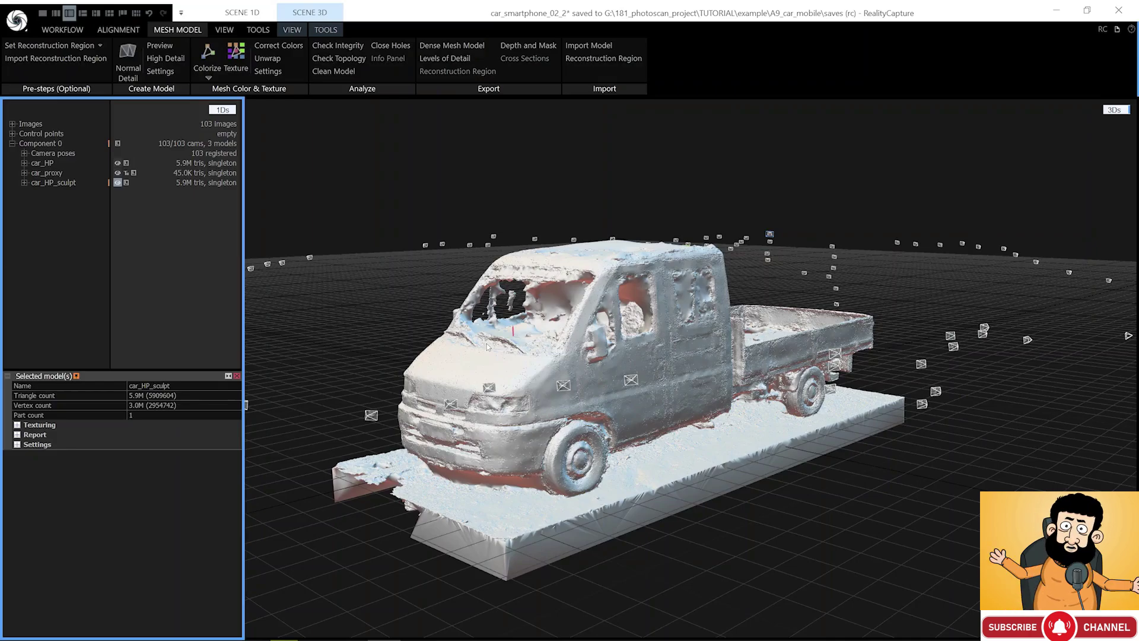
Switch to RealityCapture and import the exported low-poly truck model, declining the cleanup of its non-manifold edges
{"action": "left_click", "coordinate": [576, 47]}
{"action": "left_click", "coordinate": [380, 196]}
{"action": "double_click", "coordinate": [382, 197]}
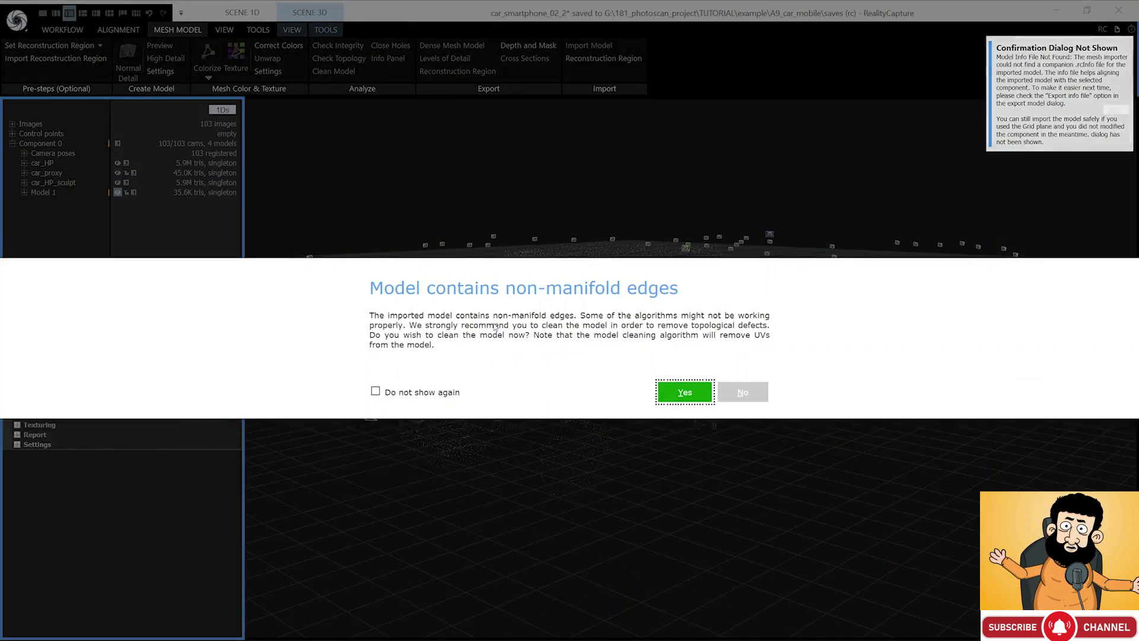
{"action": "left_click", "coordinate": [750, 395]}
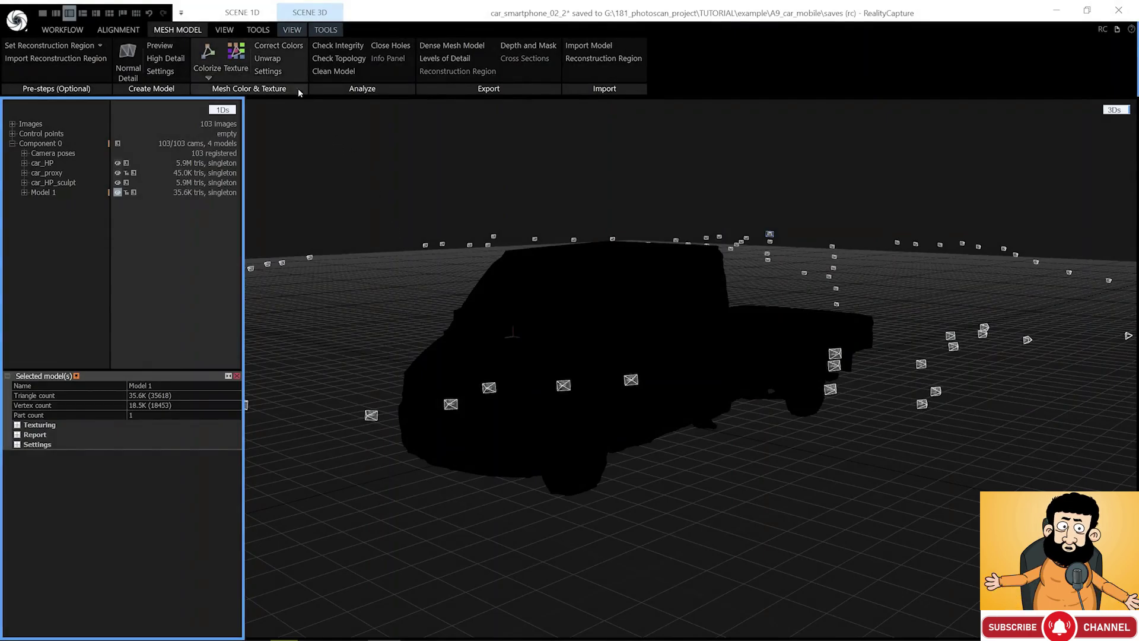
Set up the unwrap of the imported model with a maximal texture count of 1 and a maximal texture resolution of 2048 x 2048
{"action": "left_click", "coordinate": [270, 59]}
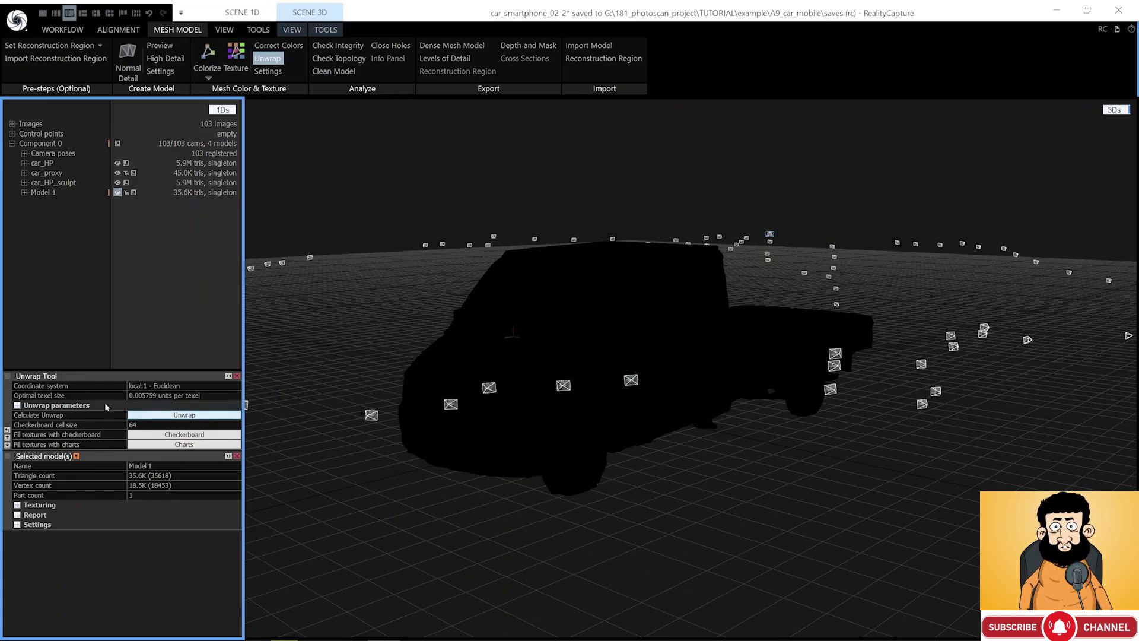
{"action": "left_click", "coordinate": [17, 405]}
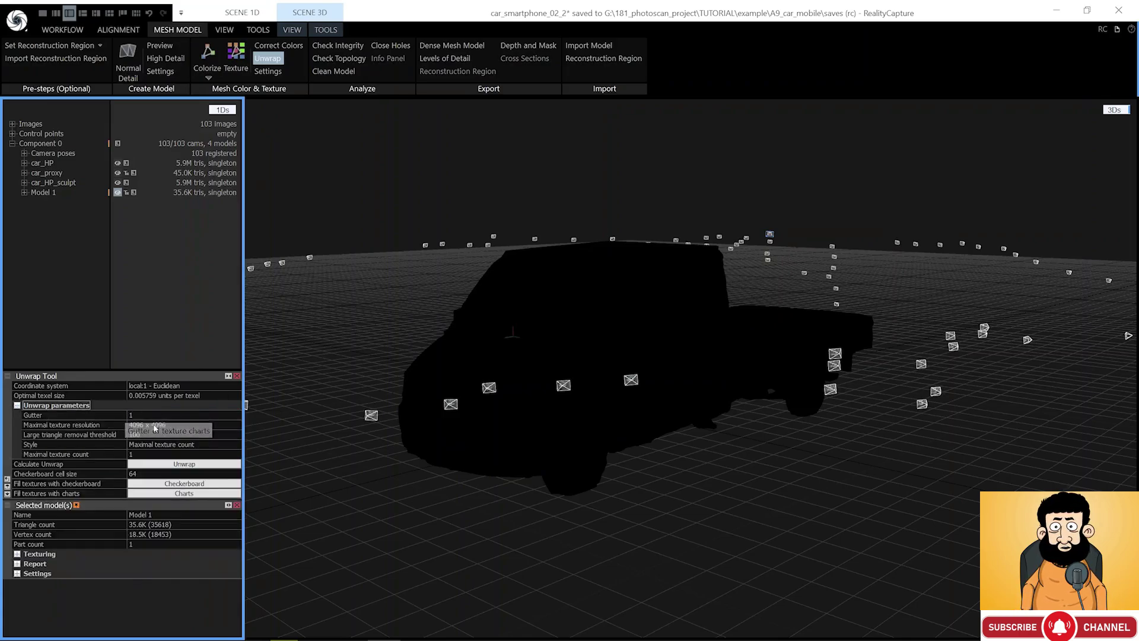
{"action": "left_click", "coordinate": [131, 455]}
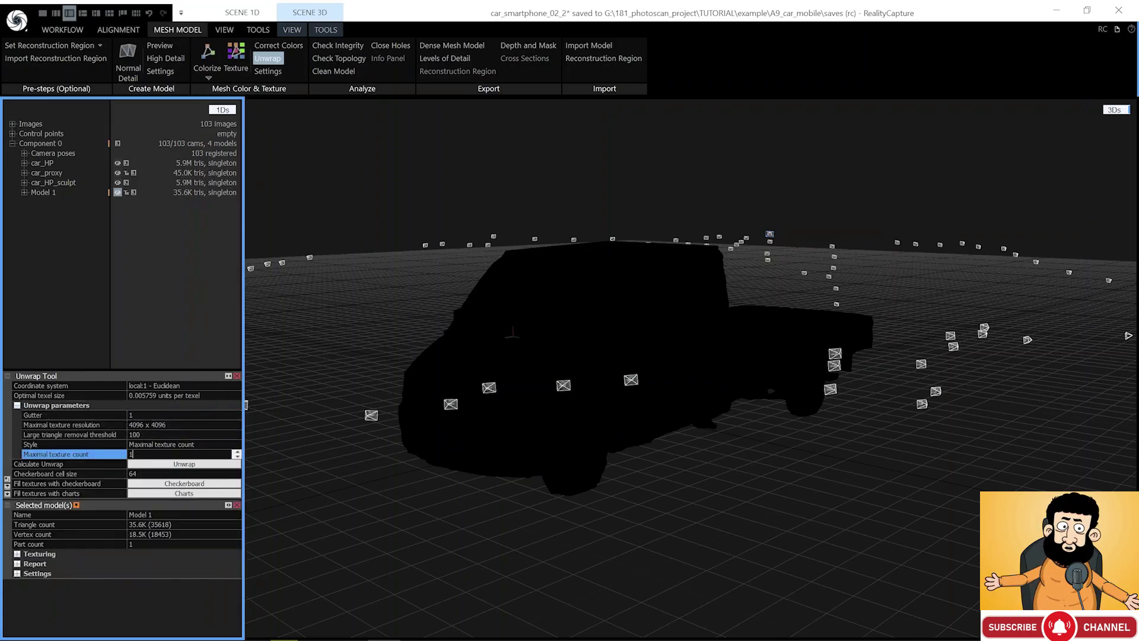
{"action": "left_click", "coordinate": [162, 424]}
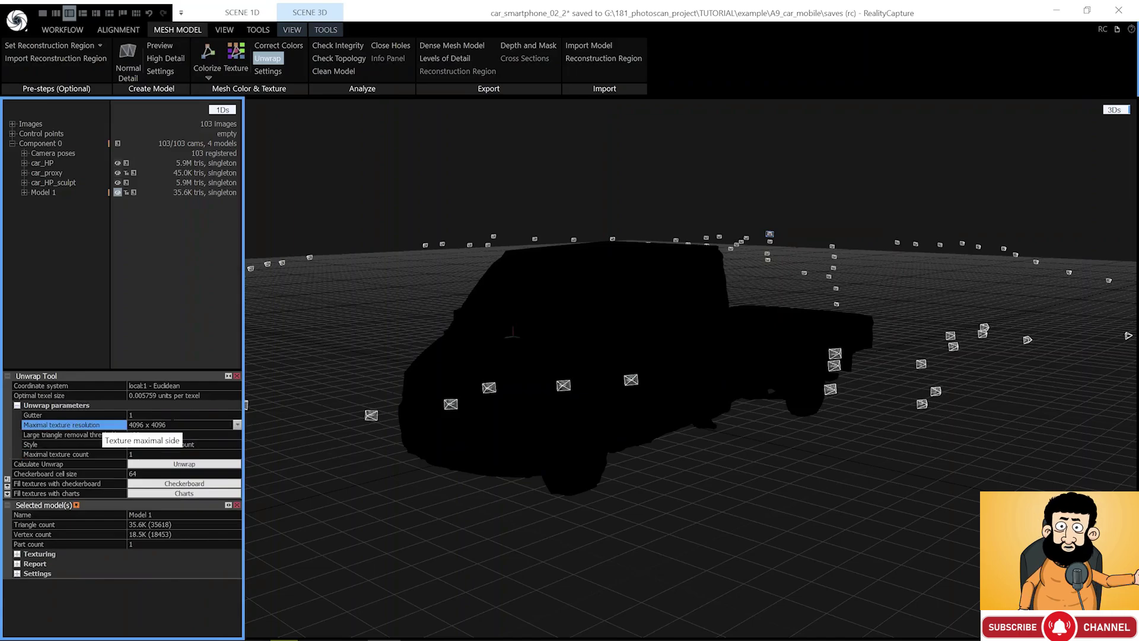
{"action": "left_click", "coordinate": [162, 423]}
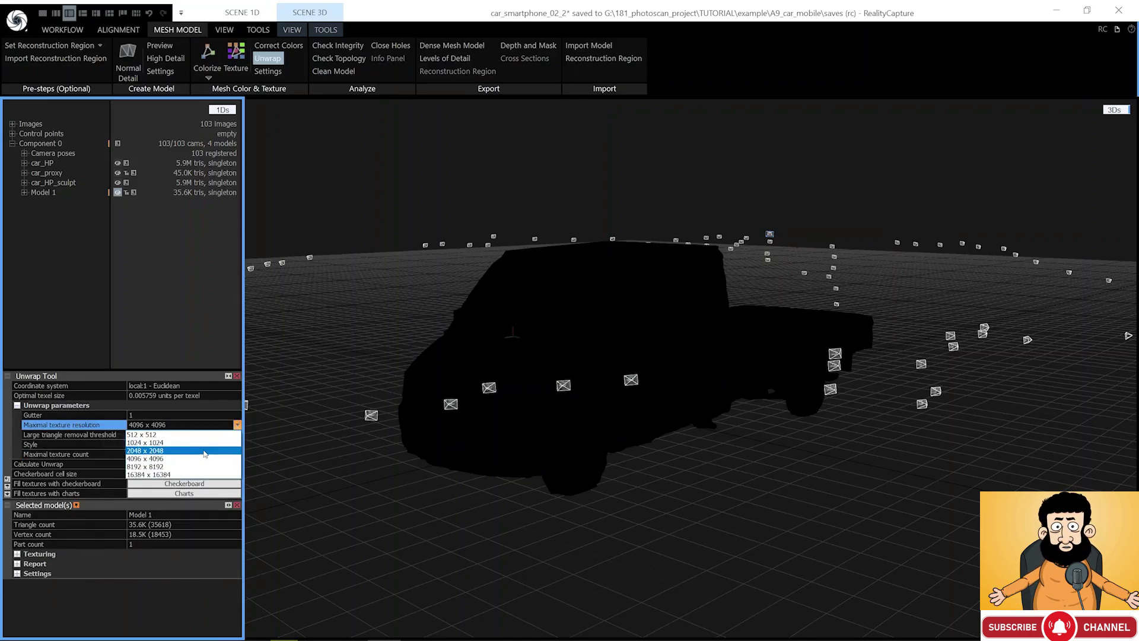
{"action": "left_click", "coordinate": [188, 442]}
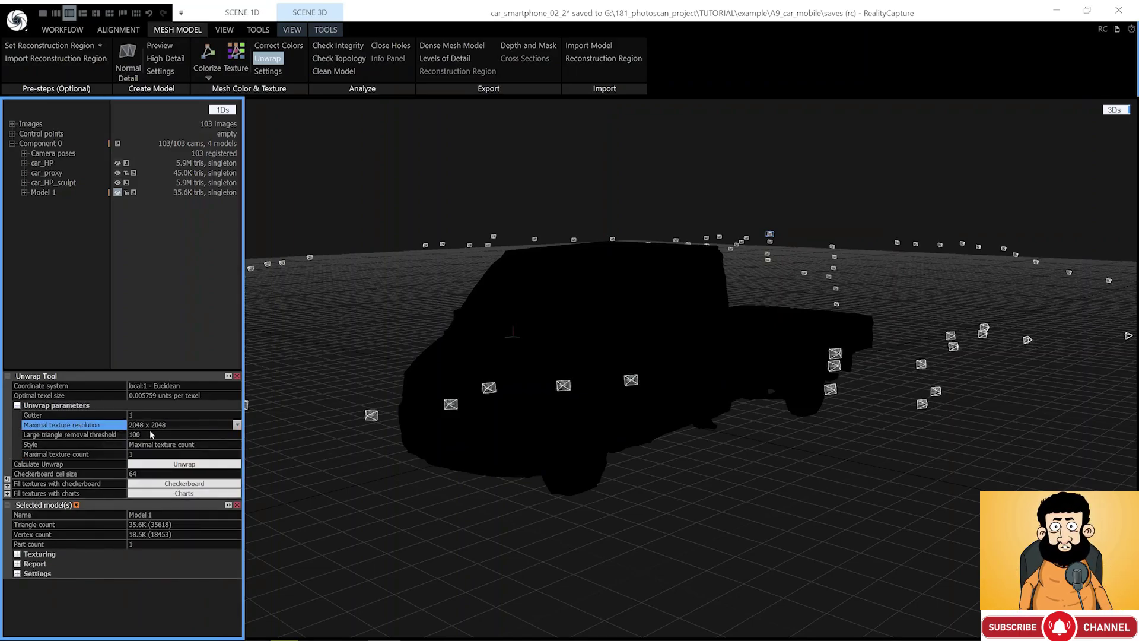
Calculate the unwrap of the imported model, accepting the loss of its current texturing, and close the Unwrap tool
{"action": "left_click", "coordinate": [190, 464]}
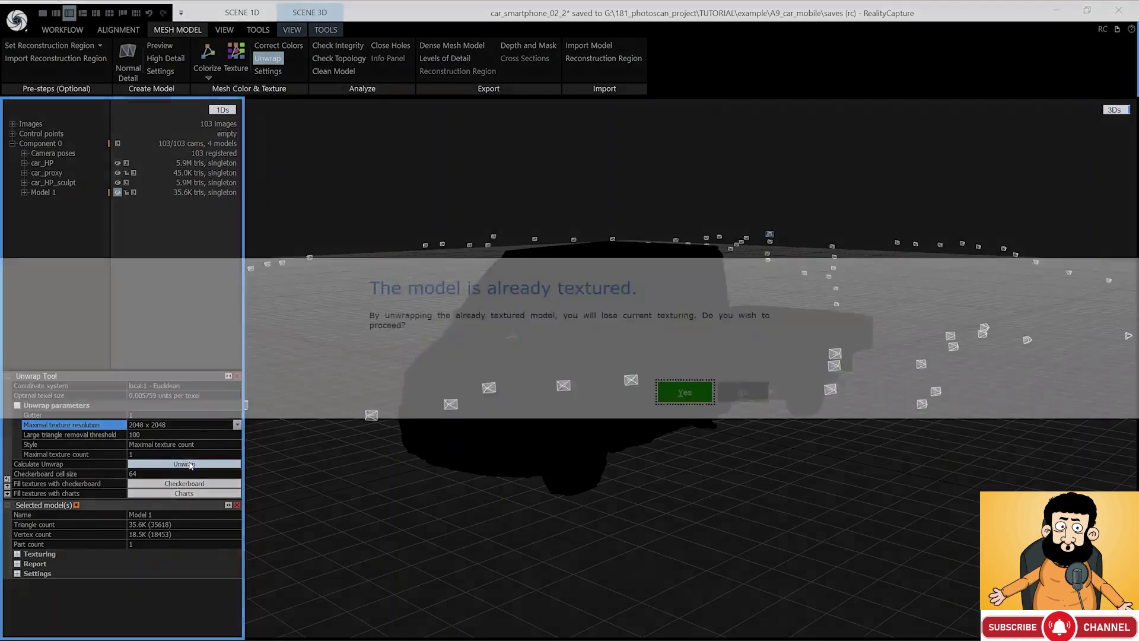
{"action": "left_click", "coordinate": [679, 392]}
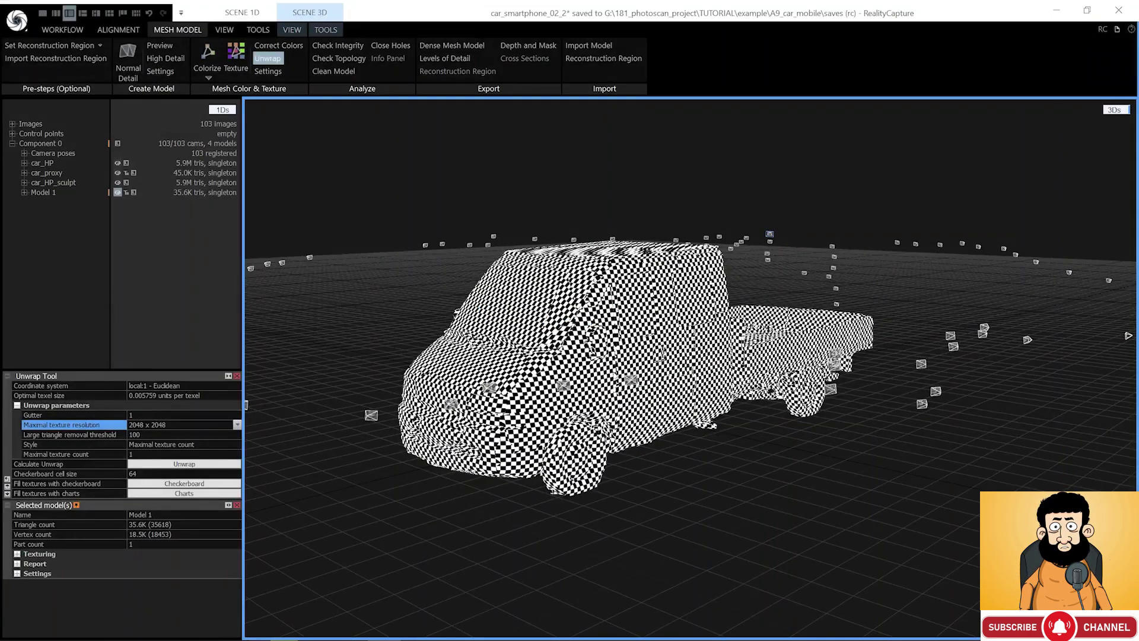
{"action": "left_click", "coordinate": [267, 59]}
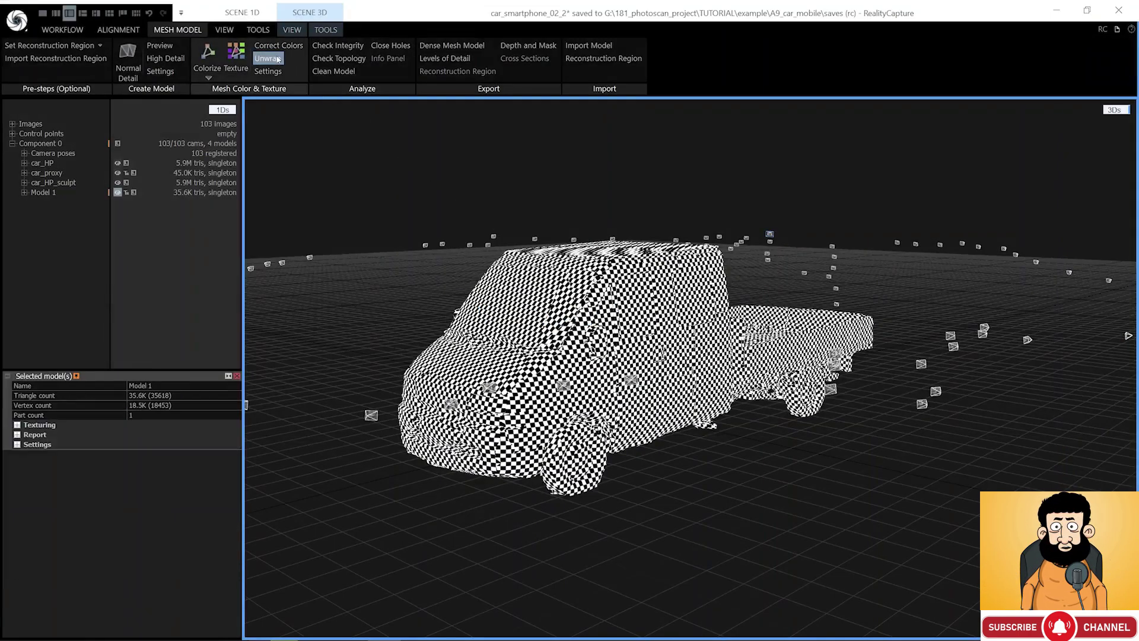
Check the image downscale values for coloring and texturing in the Color and Texture Settings
{"action": "left_click", "coordinate": [268, 72]}
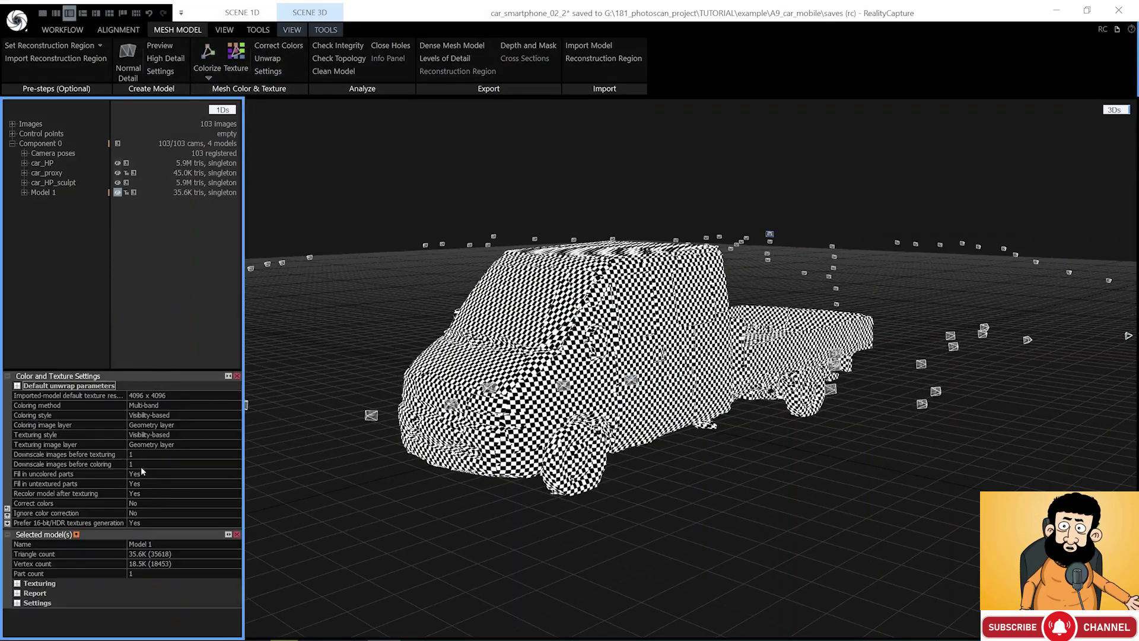
{"action": "left_click", "coordinate": [132, 465]}
{"action": "left_click", "coordinate": [140, 455]}
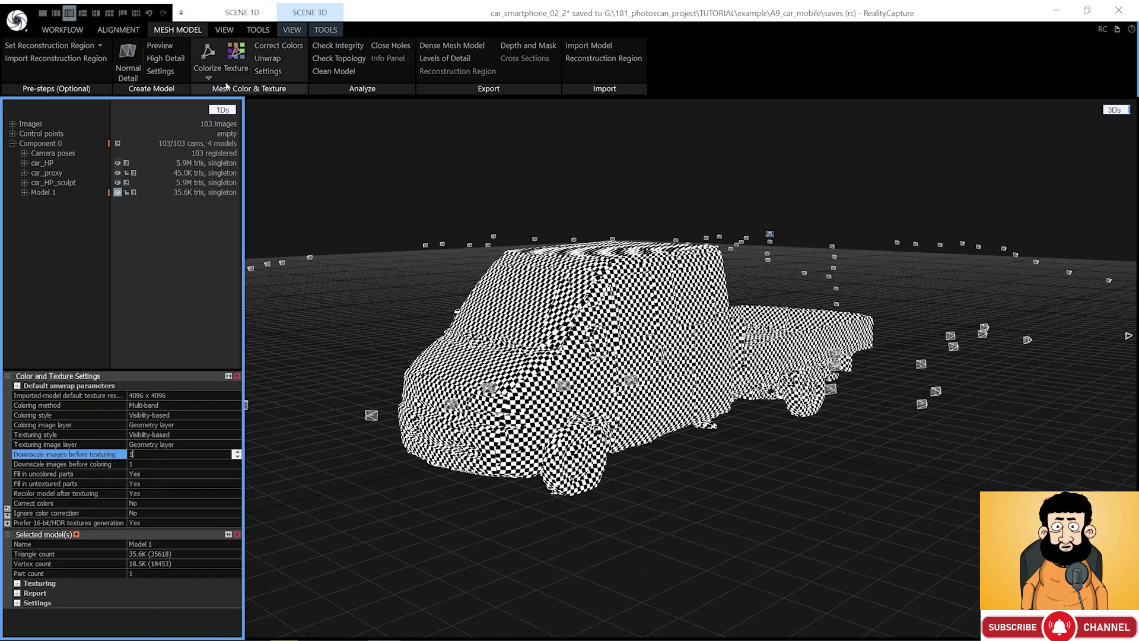
Calculate the texture of the imported low-poly model and inspect the textured truck from several sides
{"action": "left_click", "coordinate": [232, 62]}
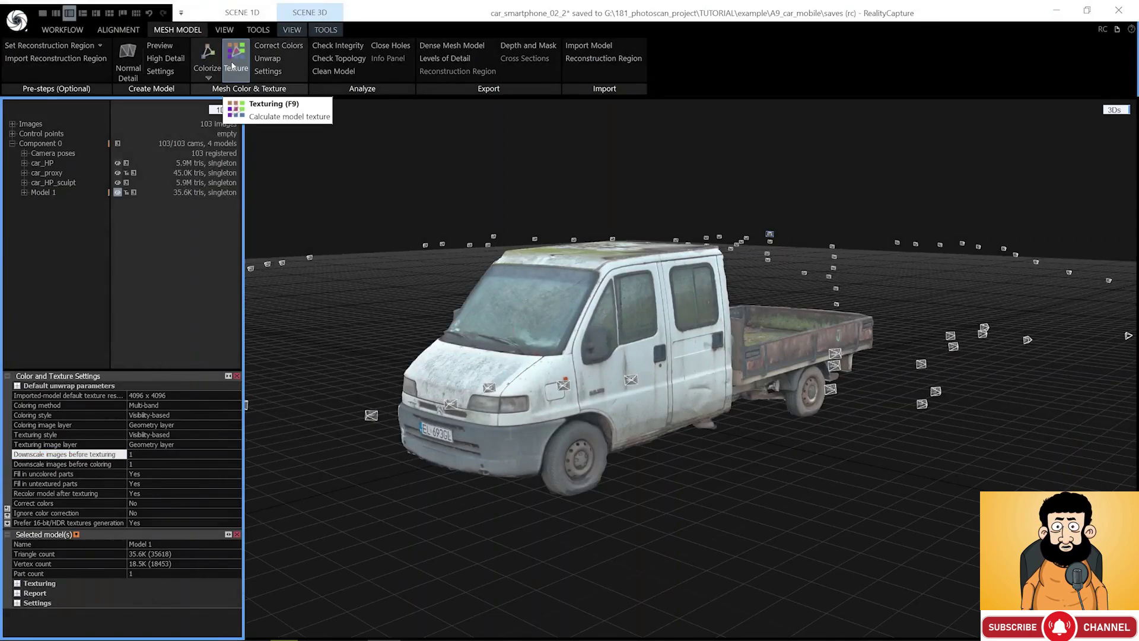
{"action": "scroll", "coordinate": [629, 324], "scroll_direction": "up", "scroll_amount": 5}
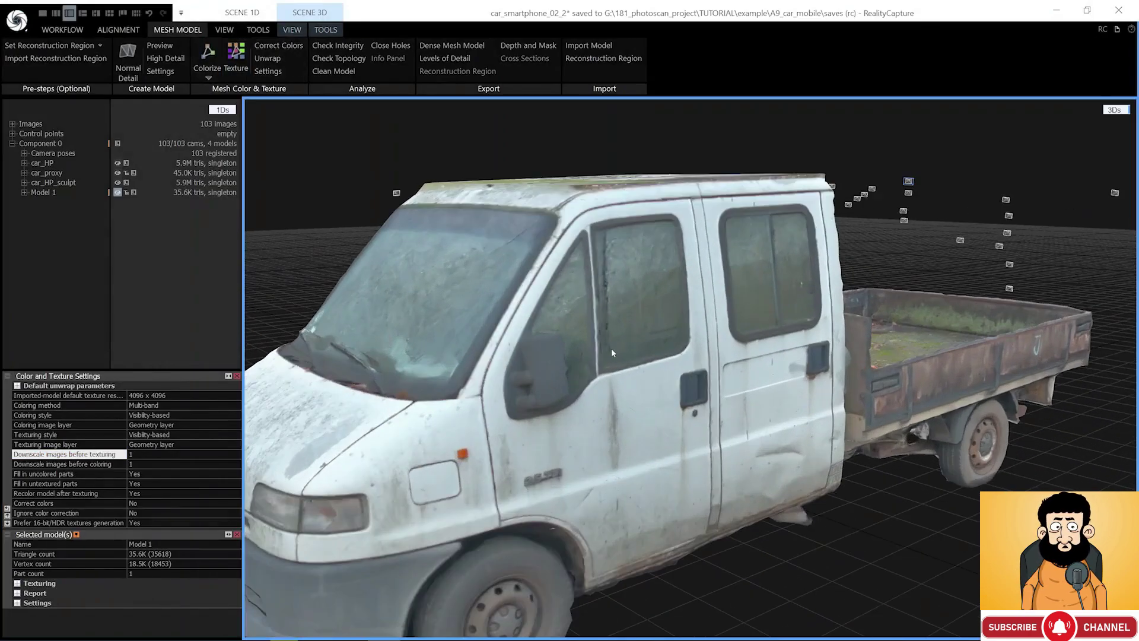
{"action": "left_click_drag", "start_coordinate": [612, 348], "coordinate": [1029, 437]}
{"action": "scroll", "coordinate": [622, 407], "scroll_direction": "down", "scroll_amount": 3}
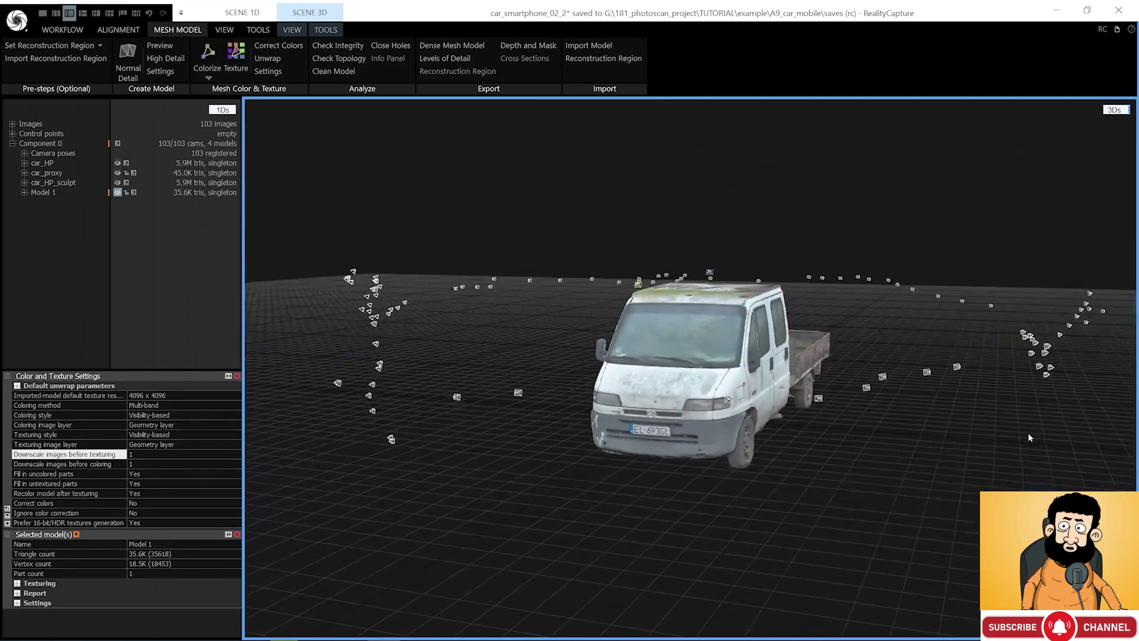
{"action": "scroll", "coordinate": [707, 401], "scroll_direction": "up", "scroll_amount": 5}
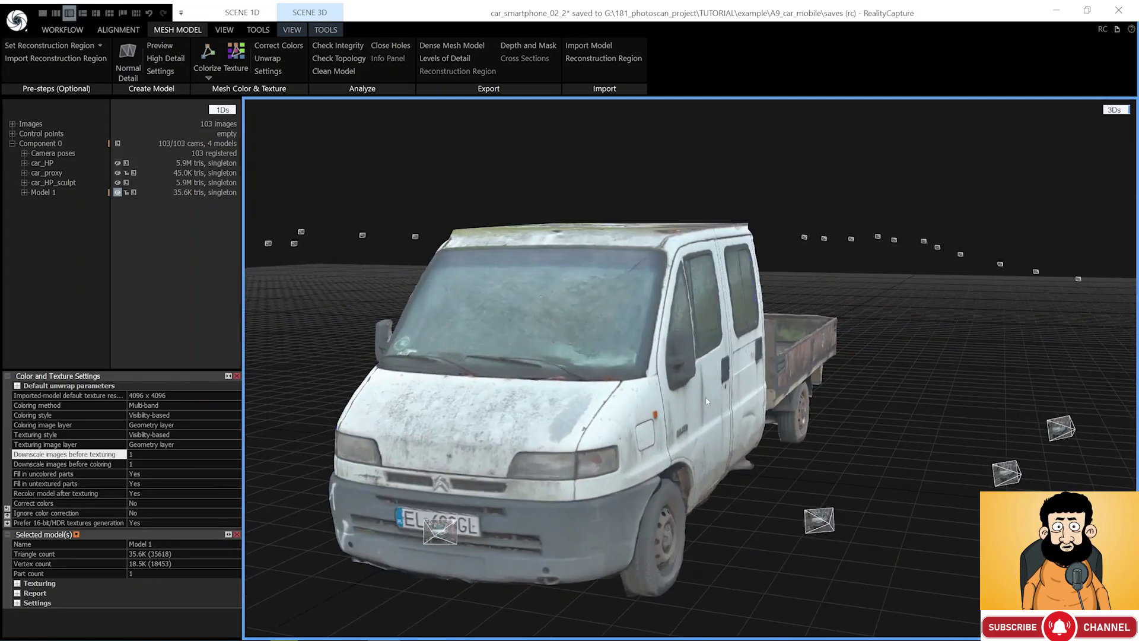
Rename the newly textured low-poly model to car_LP
{"action": "left_click", "coordinate": [53, 193]}
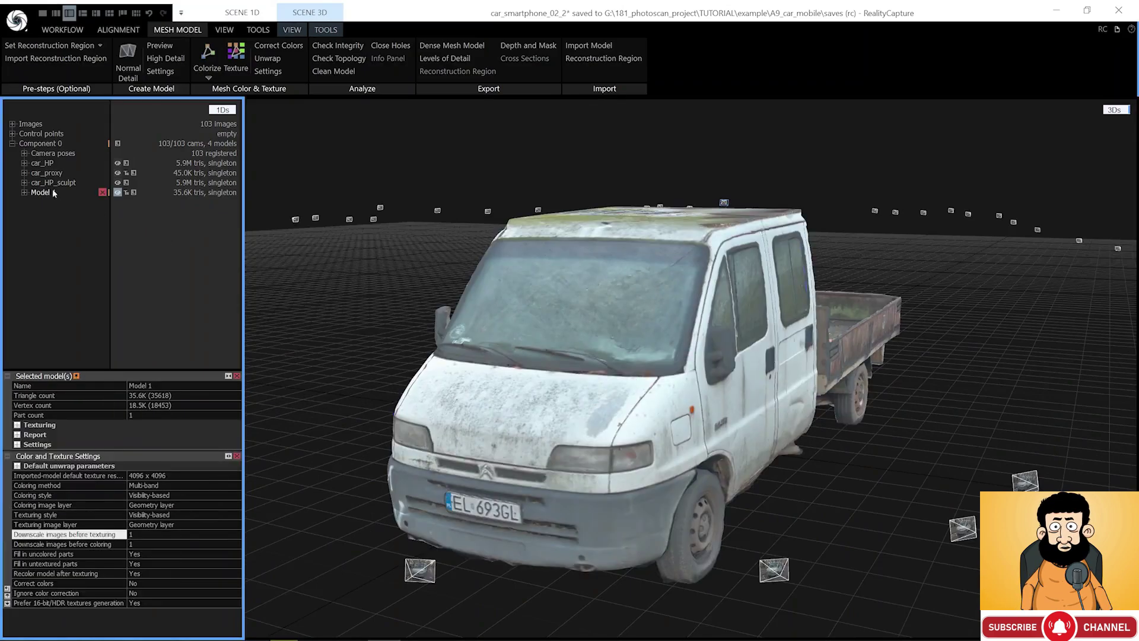
{"action": "left_click", "coordinate": [146, 386]}
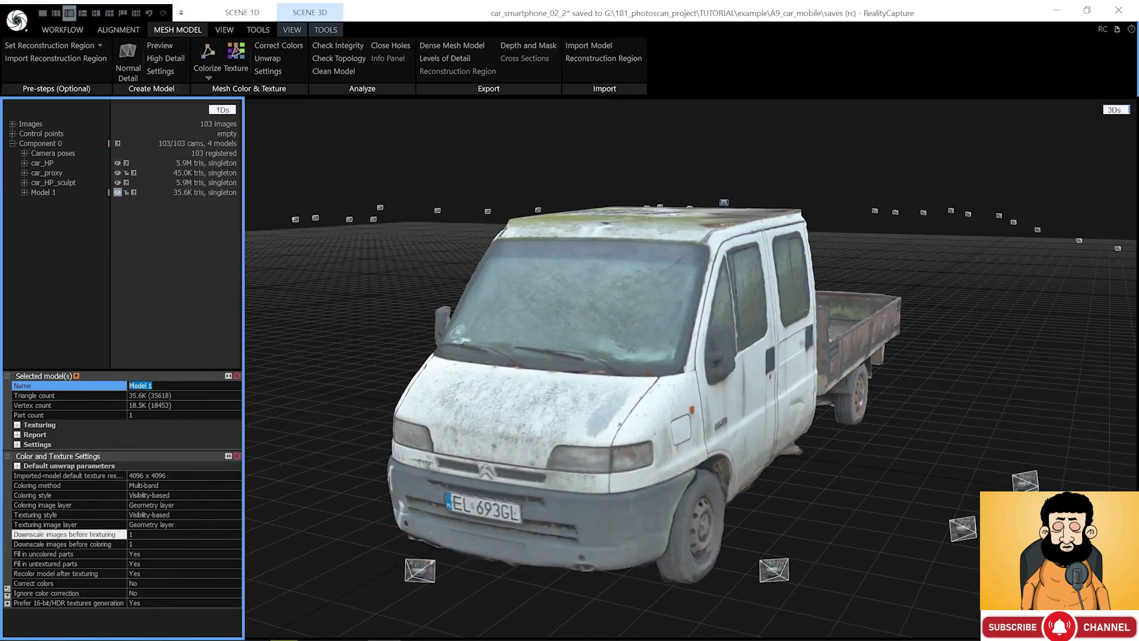
{"action": "type", "text": "car_LP"}
{"action": "key", "text": "Return"}
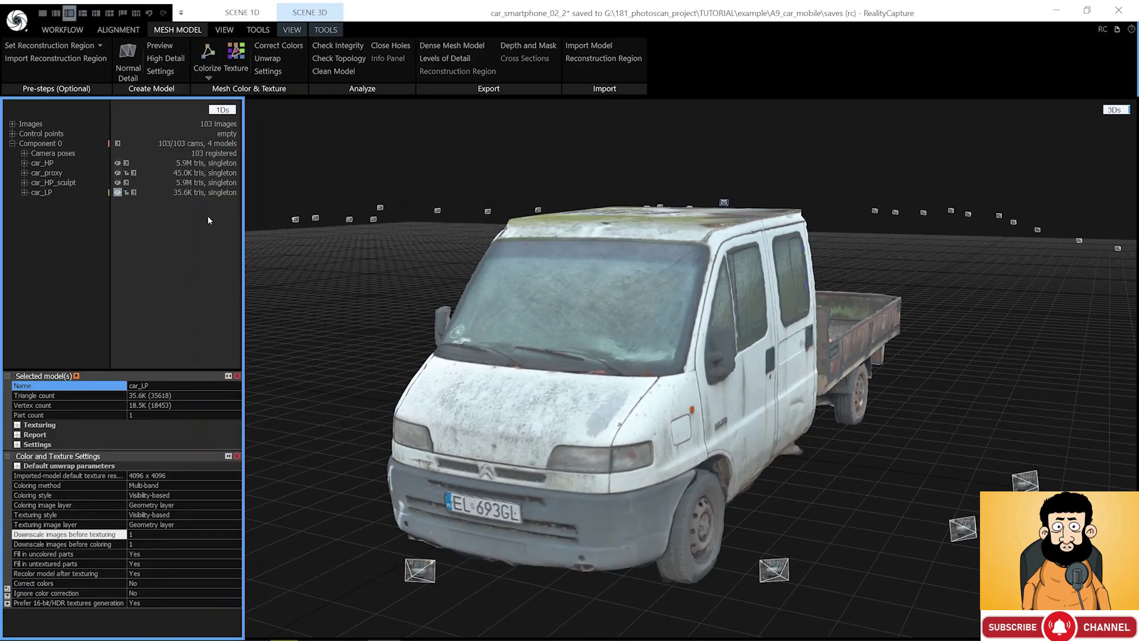
Set up a texture reprojection onto car_LP with car_HP_sculpt as the source model
{"action": "left_click", "coordinate": [326, 29]}
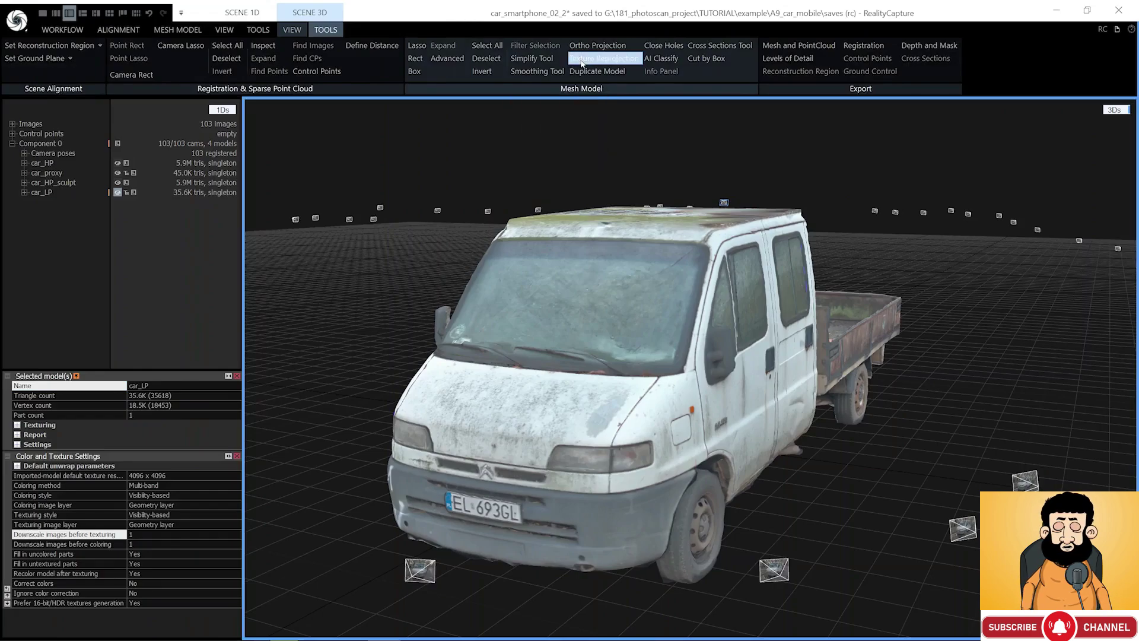
{"action": "left_click", "coordinate": [582, 60]}
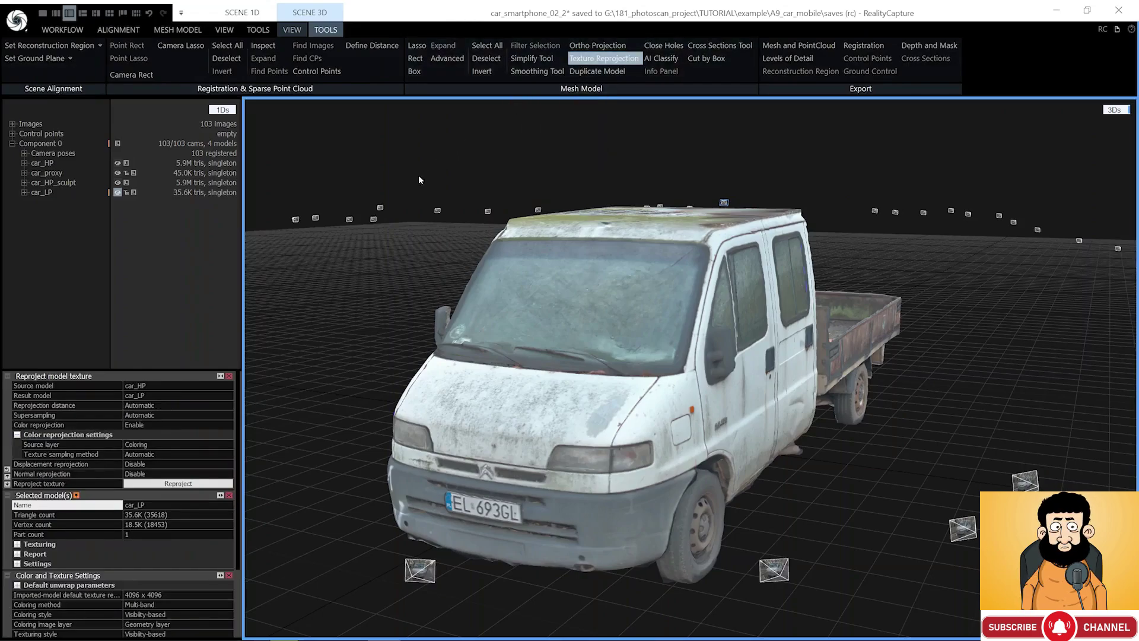
{"action": "left_click", "coordinate": [229, 386]}
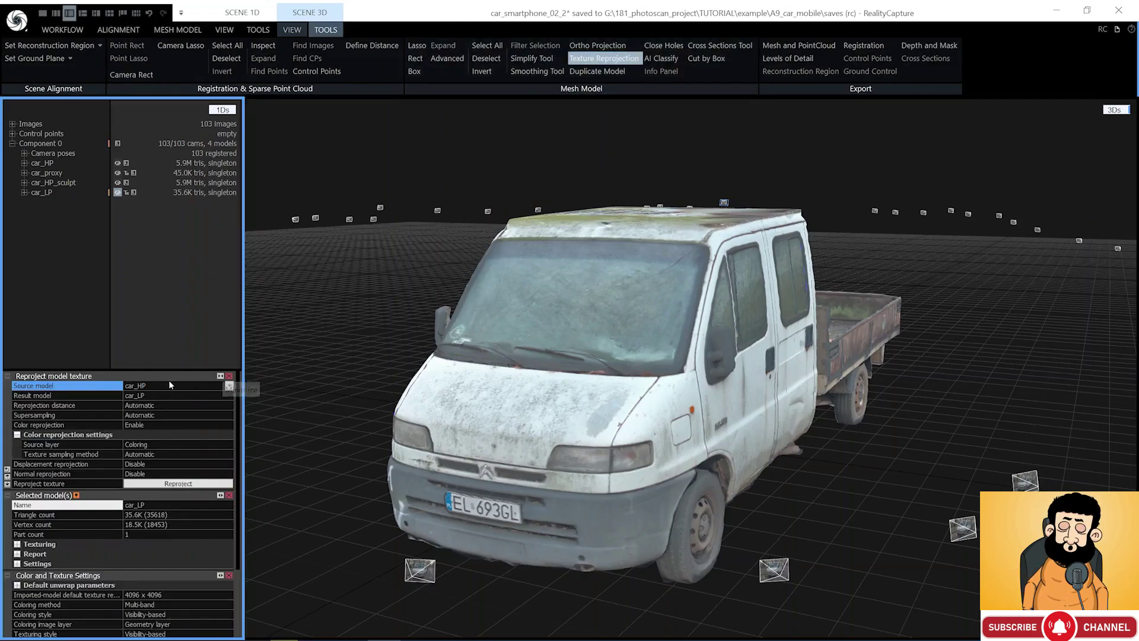
{"action": "left_click", "coordinate": [231, 385]}
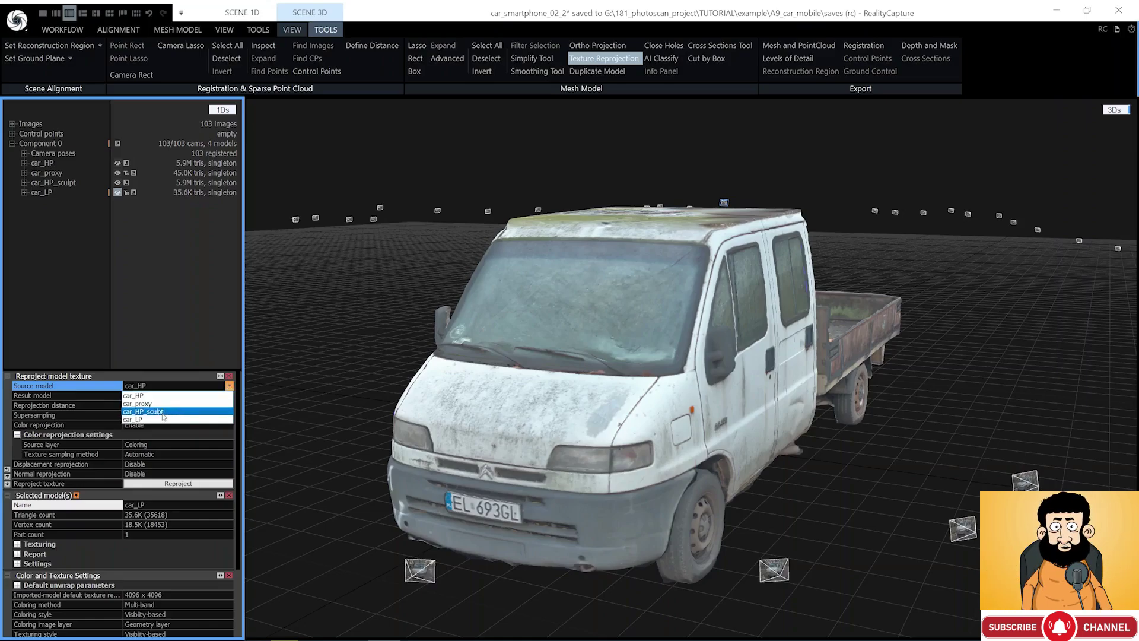
{"action": "left_click", "coordinate": [163, 412]}
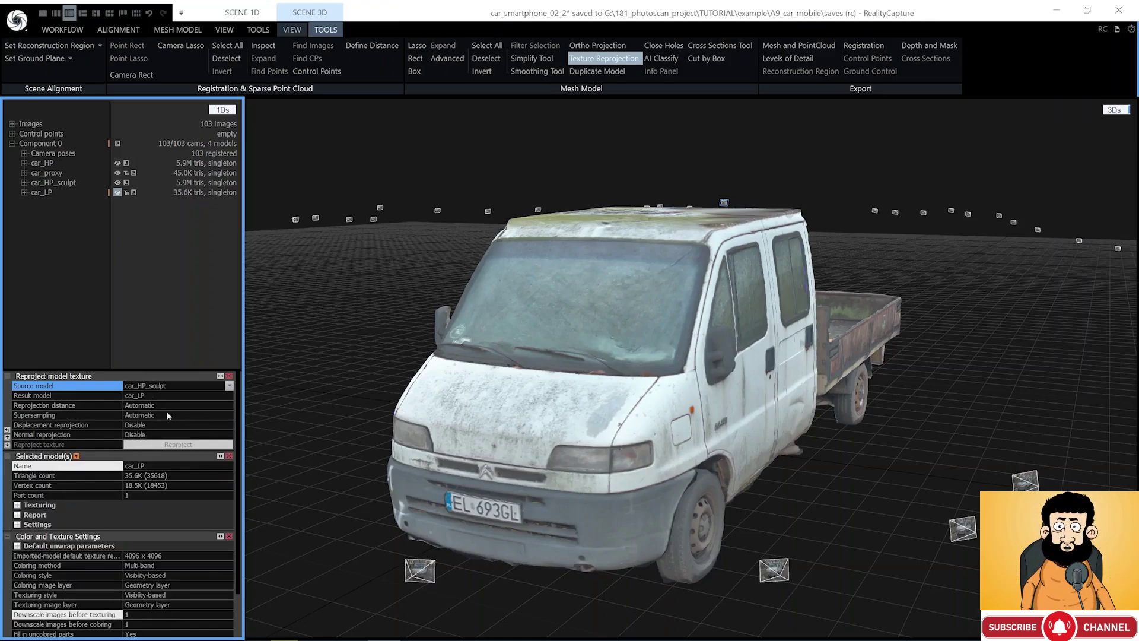
Enable normal reprojection and reproject the normals from car_HP_sculpt onto car_LP
{"action": "left_click", "coordinate": [163, 438]}
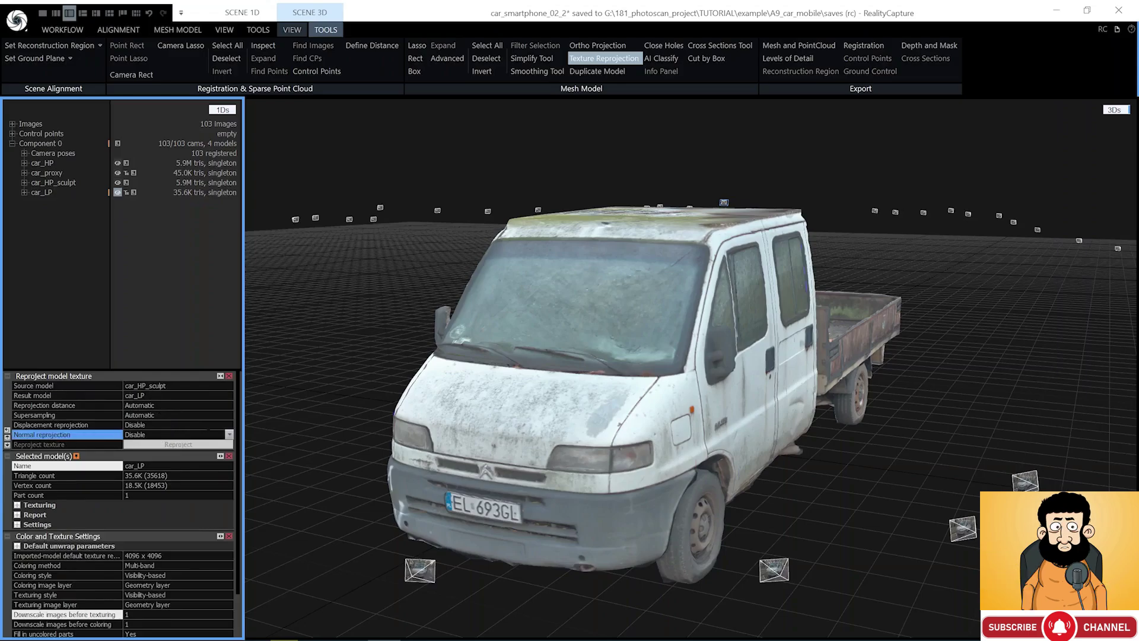
{"action": "left_click", "coordinate": [229, 434]}
{"action": "left_click", "coordinate": [211, 449]}
{"action": "left_click", "coordinate": [203, 455]}
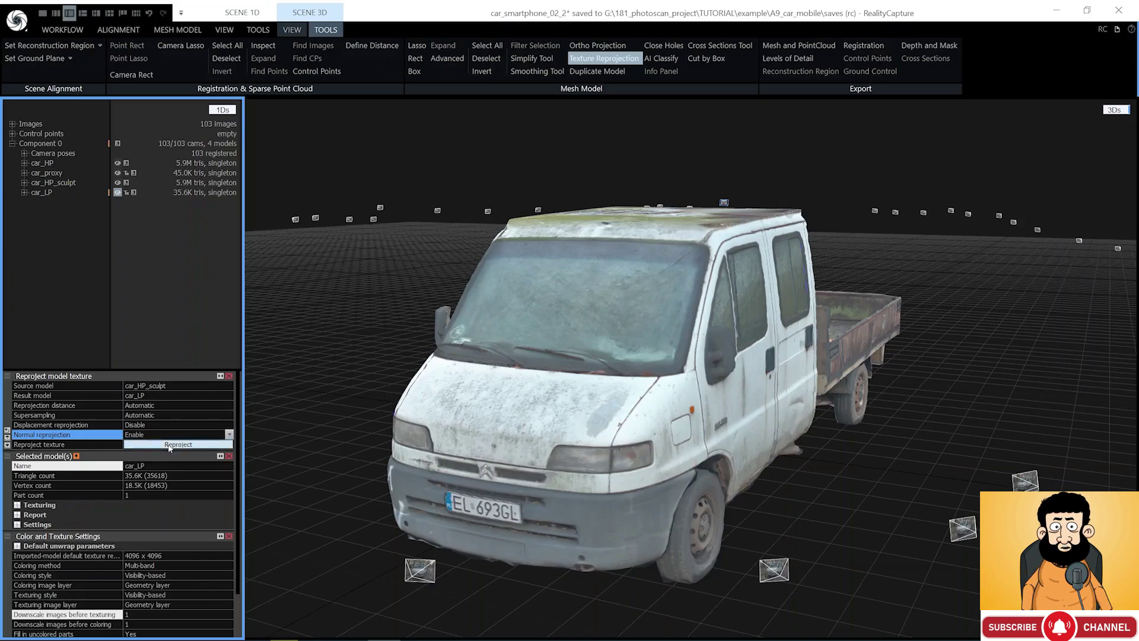
{"action": "left_click", "coordinate": [178, 444]}
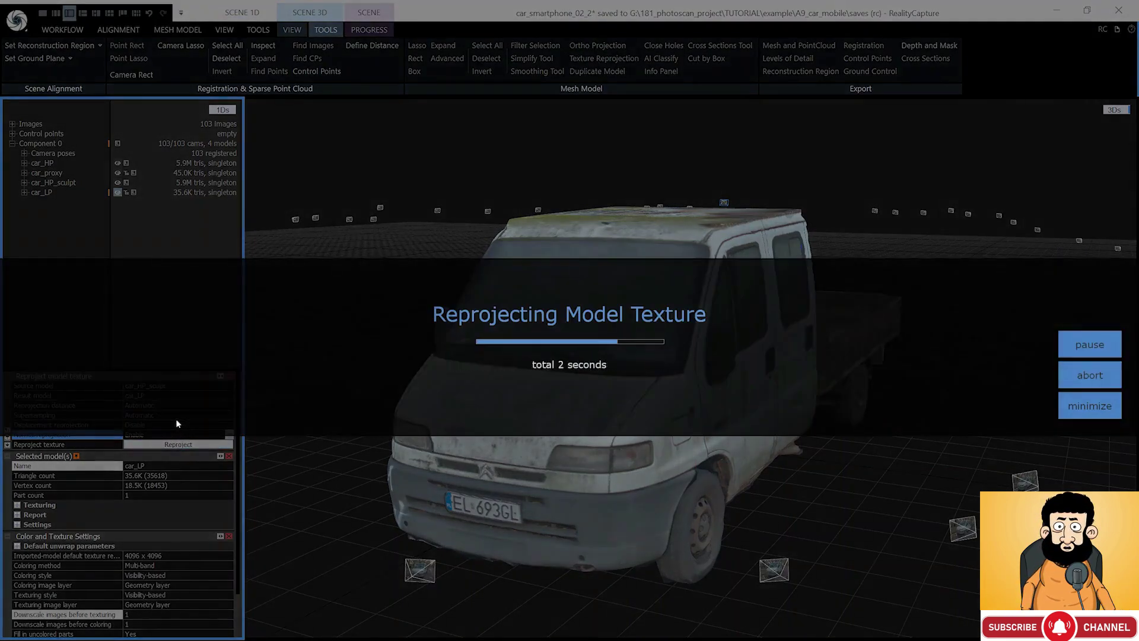
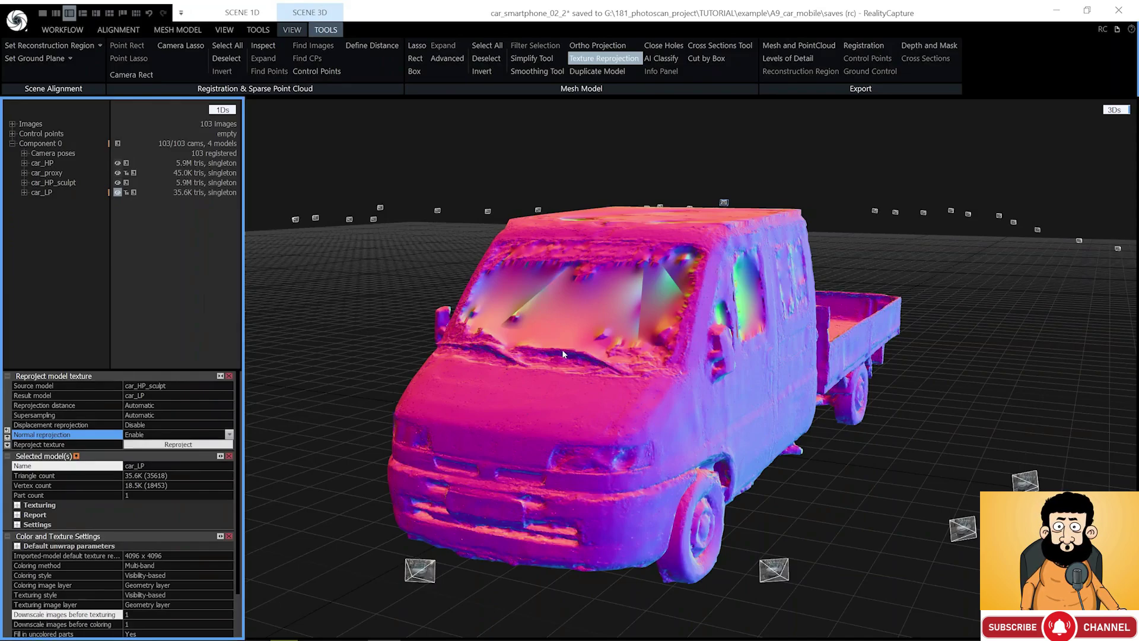
Compare the color and normal texture layers of car_LP on the truck, ending with the color layer displayed
{"action": "mouse_move", "coordinate": [64, 196]}
{"action": "left_click", "coordinate": [25, 193]}
{"action": "left_click", "coordinate": [37, 213]}
{"action": "left_click", "coordinate": [80, 224]}
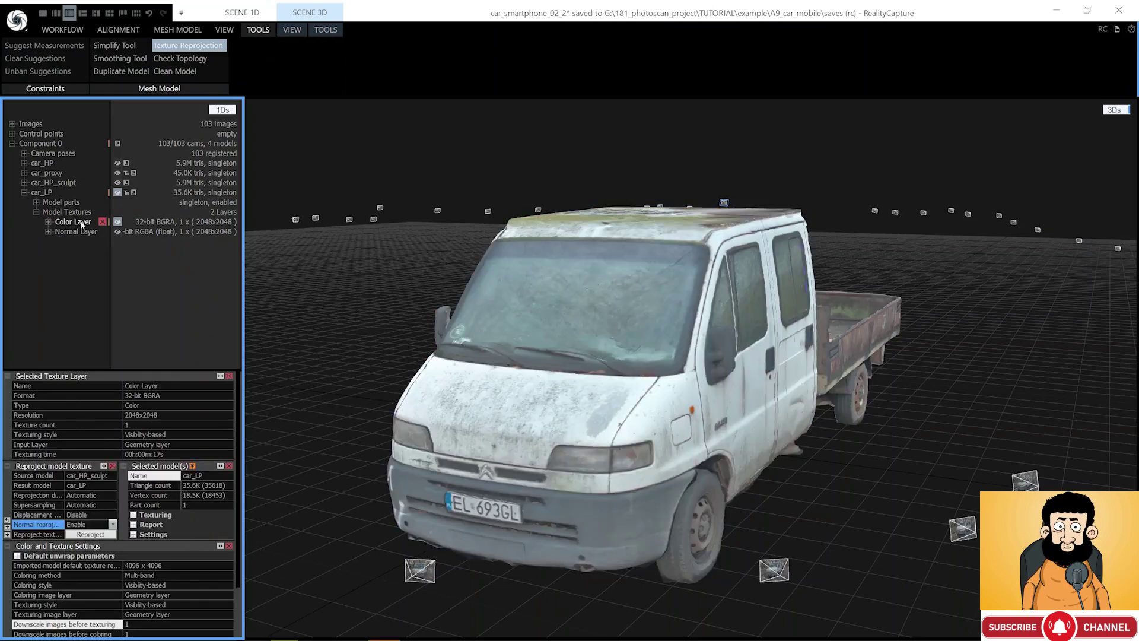
{"action": "left_click", "coordinate": [77, 233]}
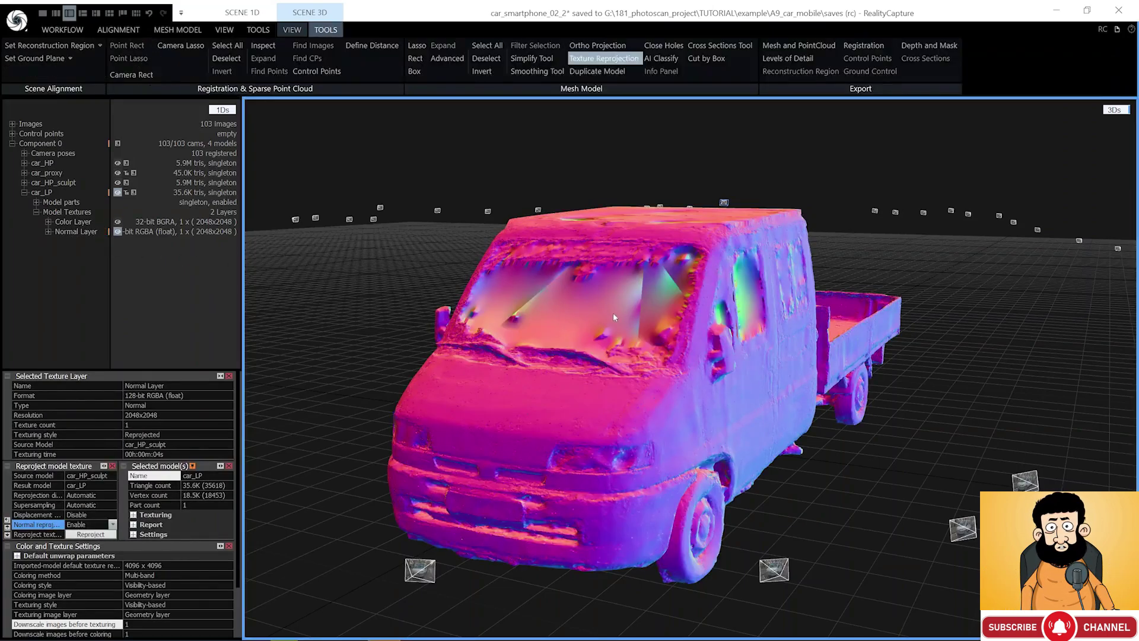
{"action": "mouse_move", "coordinate": [613, 312]}
{"action": "left_mouse_down"}
{"action": "mouse_move", "coordinate": [556, 334]}
{"action": "mouse_move", "coordinate": [617, 327]}
{"action": "mouse_move", "coordinate": [599, 323]}
{"action": "left_mouse_up"}
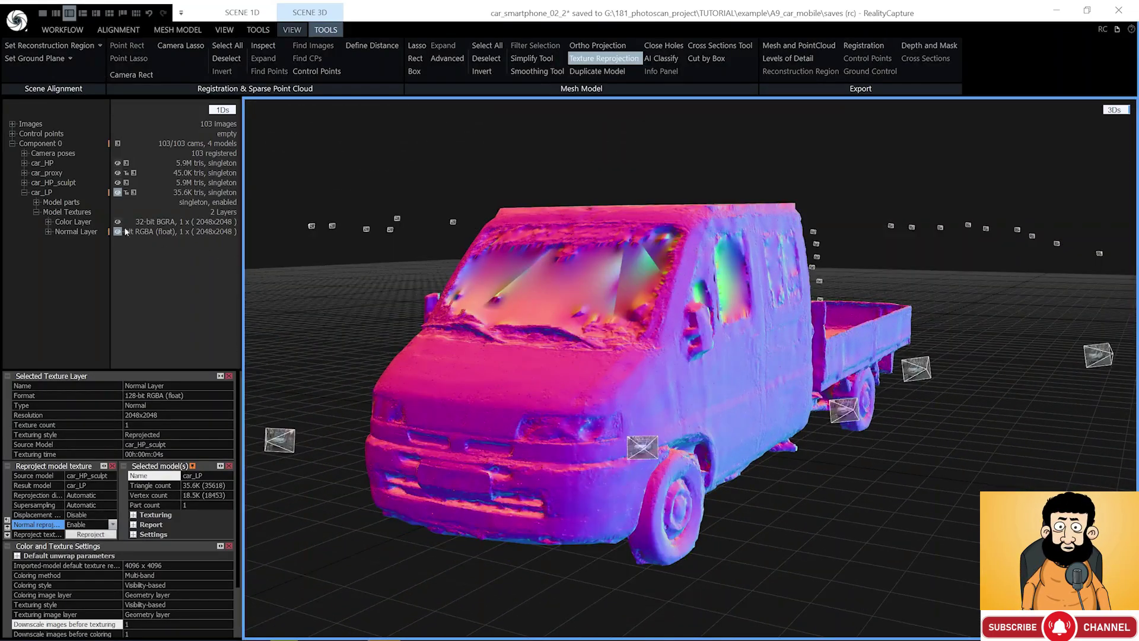
{"action": "left_click", "coordinate": [88, 223]}
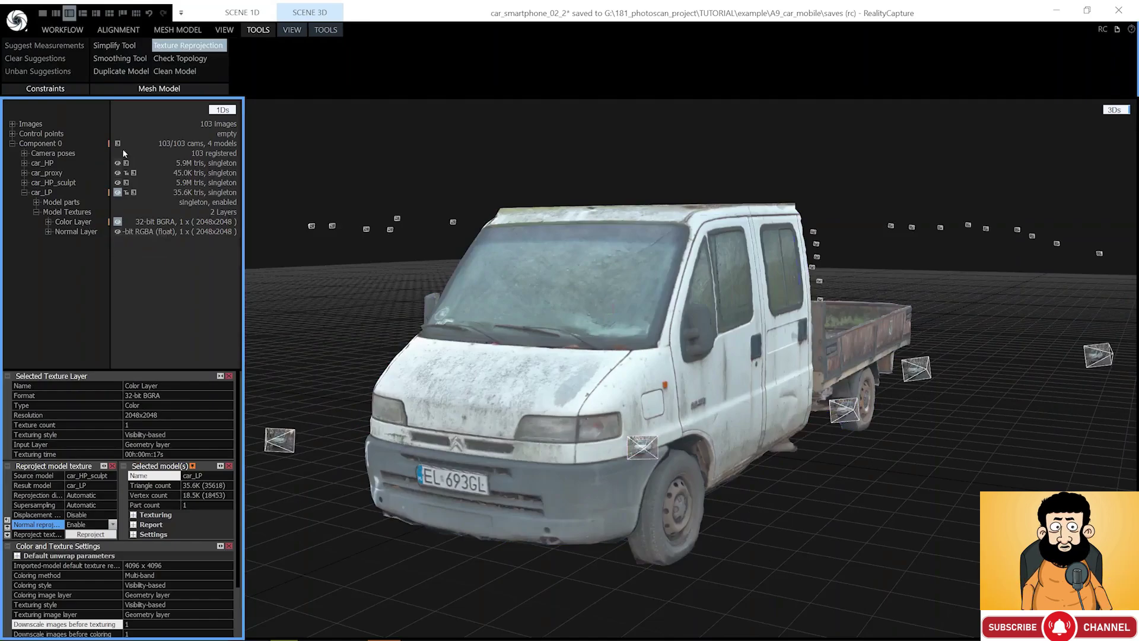
Close the Texture Reprojection tool and the remaining property and settings panels, and save the project
{"action": "left_click", "coordinate": [172, 48]}
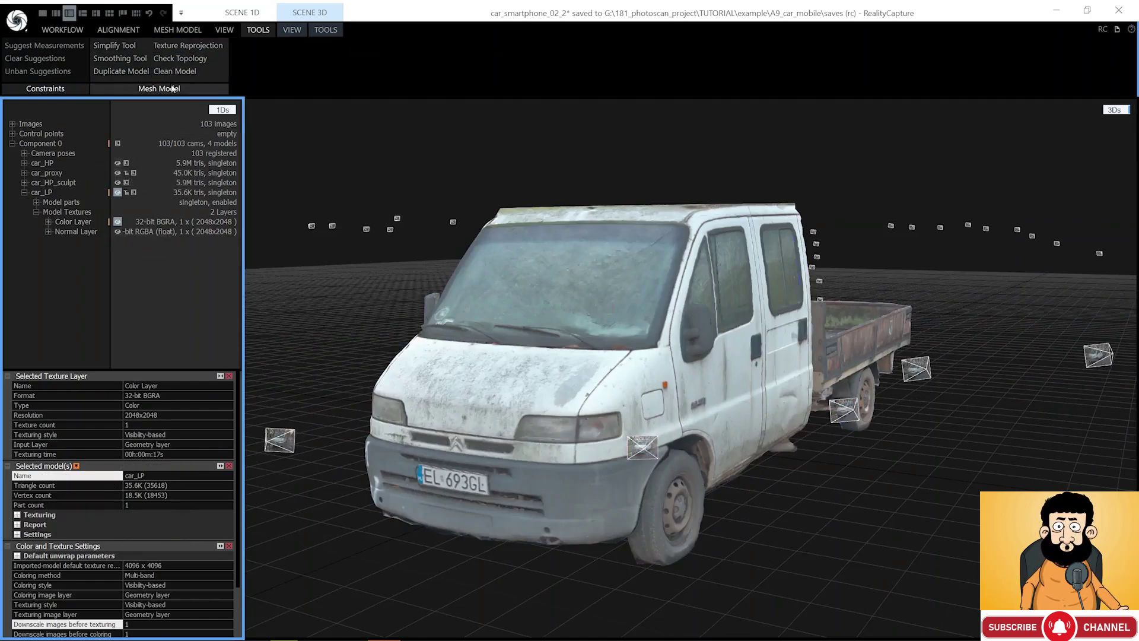
{"action": "left_click", "coordinate": [229, 376]}
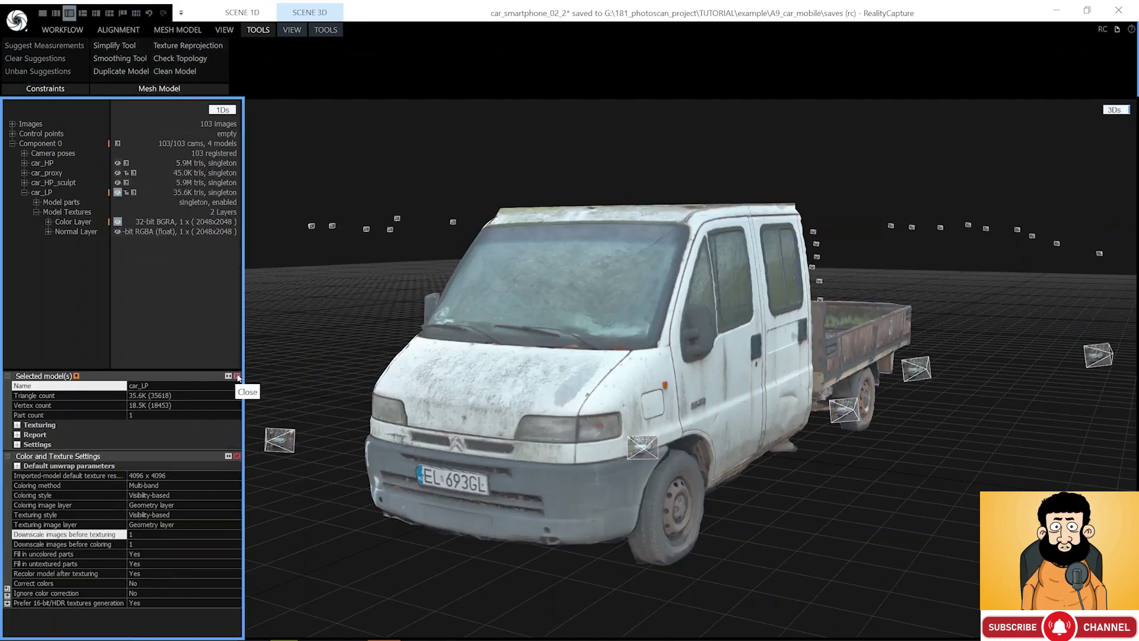
{"action": "left_click", "coordinate": [237, 376]}
{"action": "left_click", "coordinate": [237, 376]}
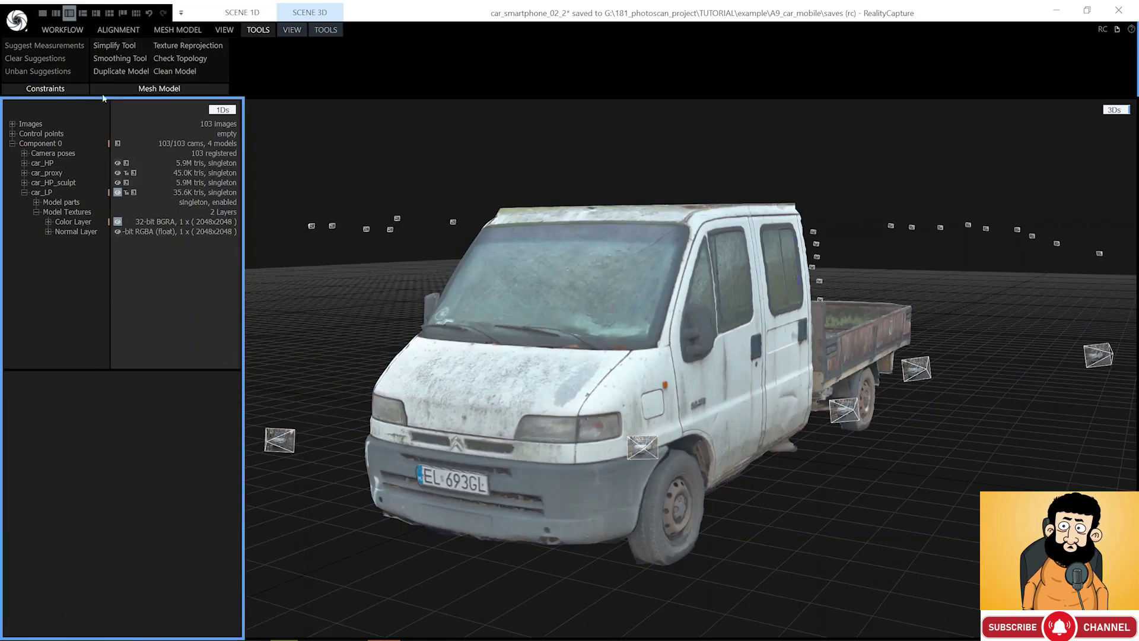
{"action": "left_click", "coordinate": [62, 30]}
{"action": "key", "text": "ctrl+s"}
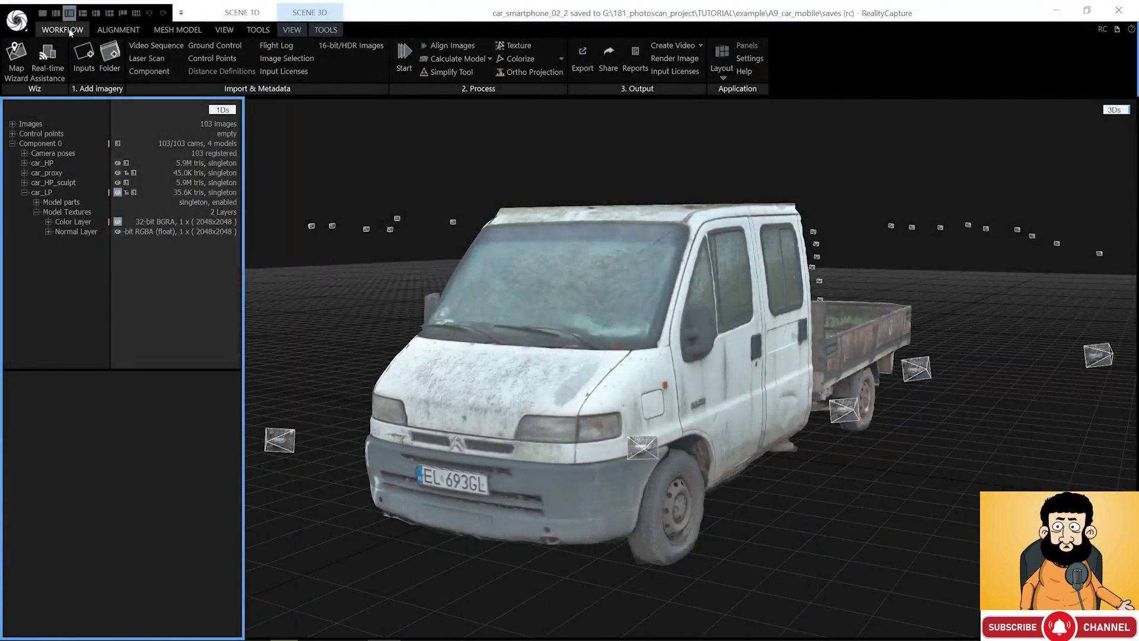
Start an FBX export of the model and create and open a folder named 04_baked in the export directory
{"action": "left_click", "coordinate": [577, 55]}
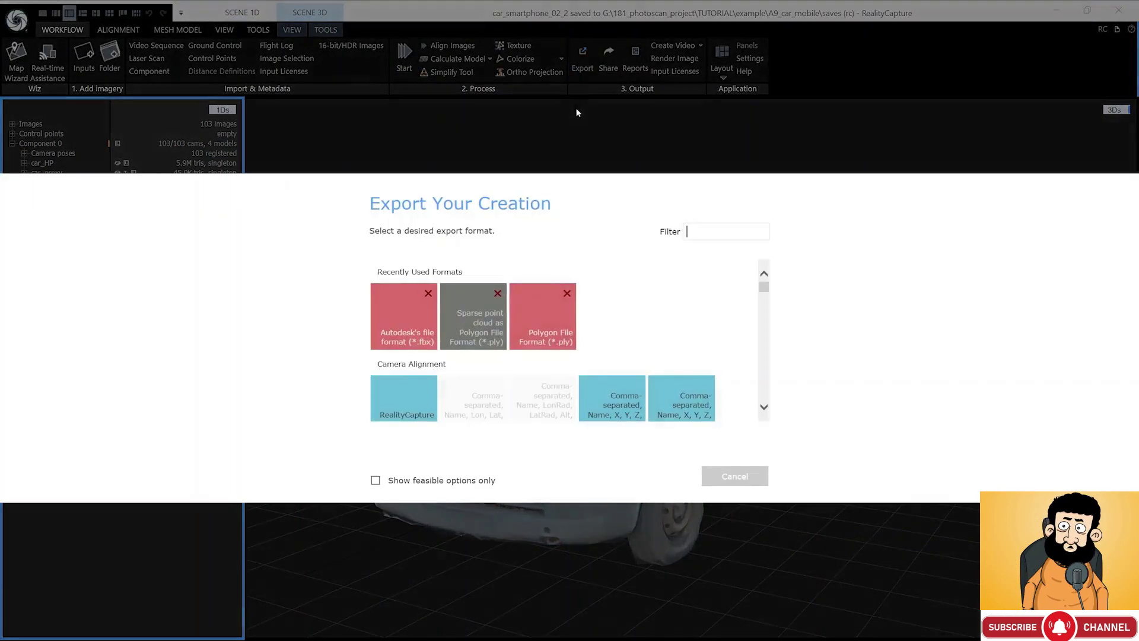
{"action": "left_click", "coordinate": [417, 331]}
{"action": "key", "text": "ctrl+shift+n"}
{"action": "type", "text": "04_b"}
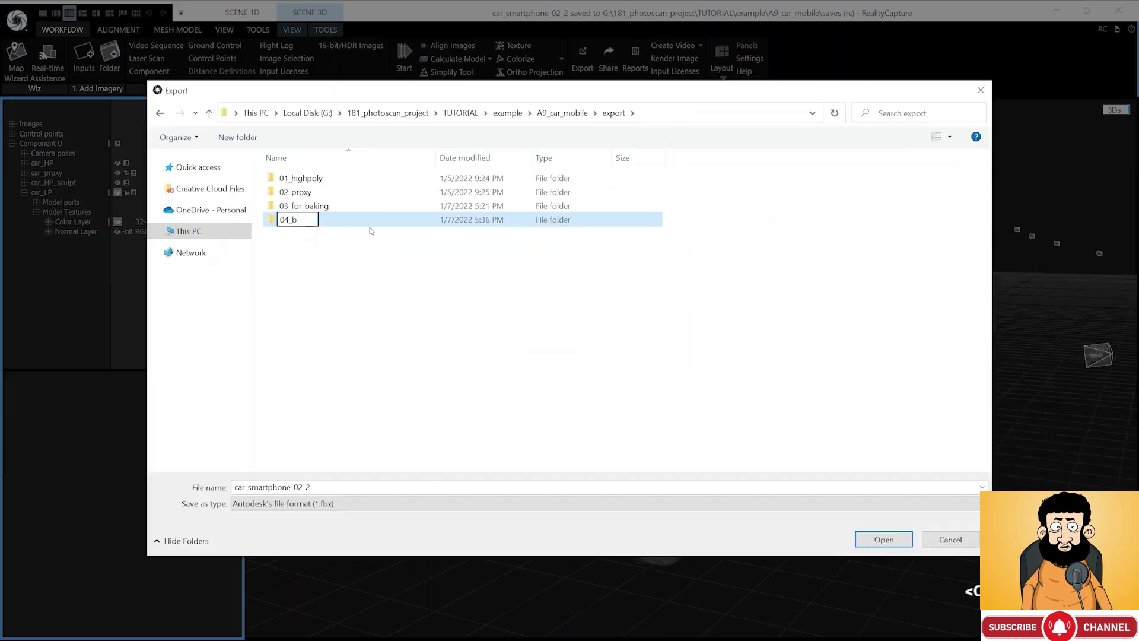
{"action": "type", "text": "aked"}
{"action": "key", "text": "Return"}
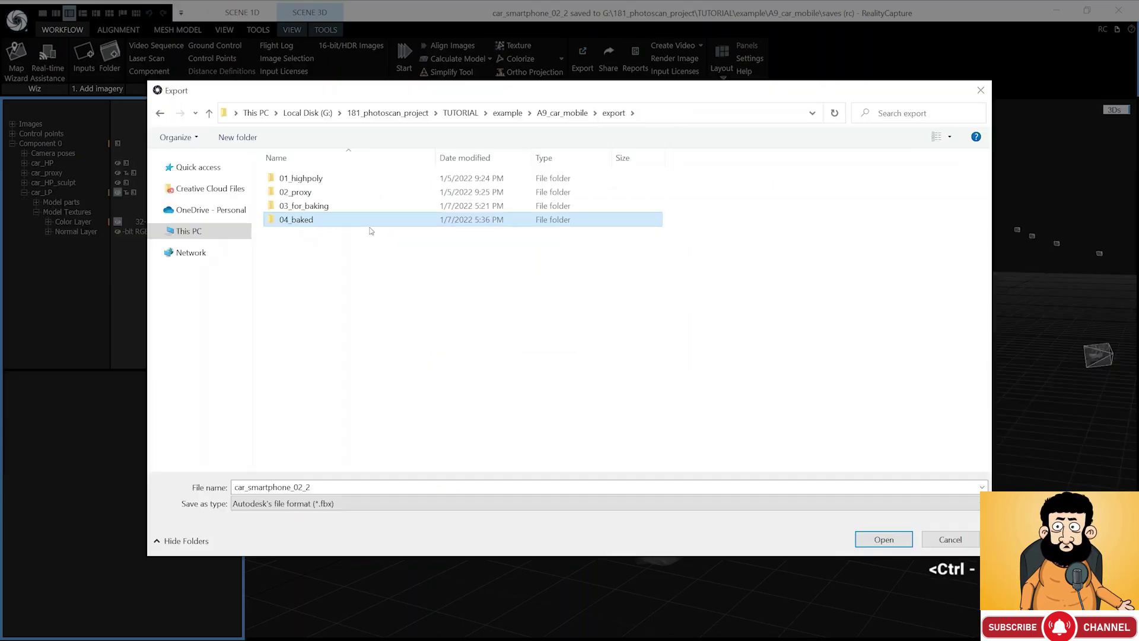
{"action": "double_click", "coordinate": [326, 223]}
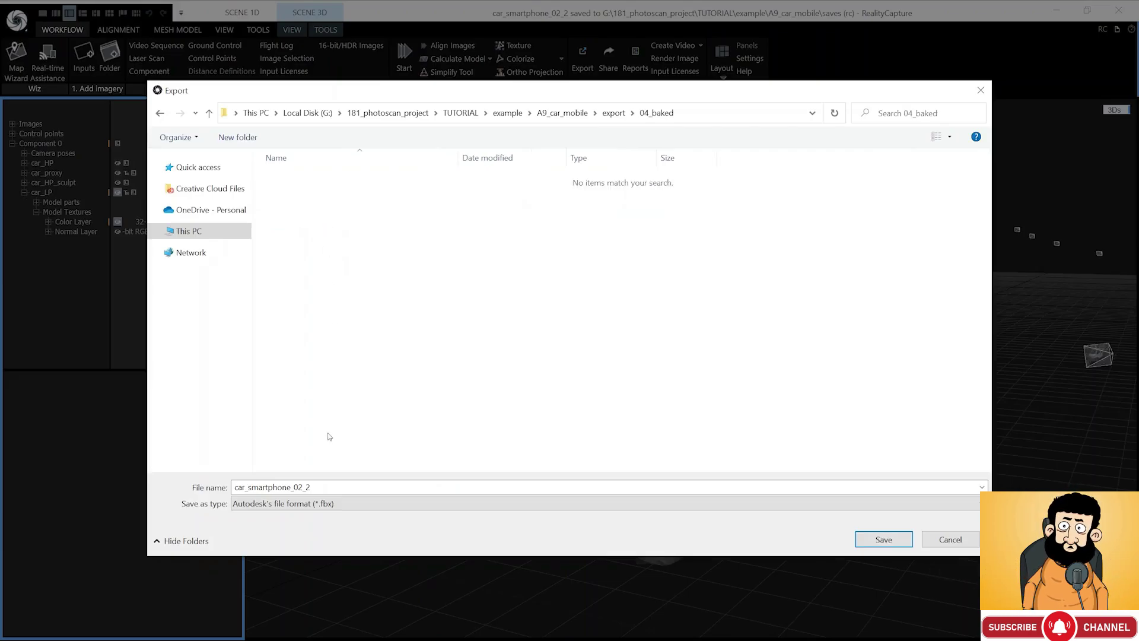
Name the FBX file car_baked_01 and save it in the 04_baked folder, continuing to the model export settings
{"action": "left_click", "coordinate": [328, 486]}
{"action": "type", "text": "c"}
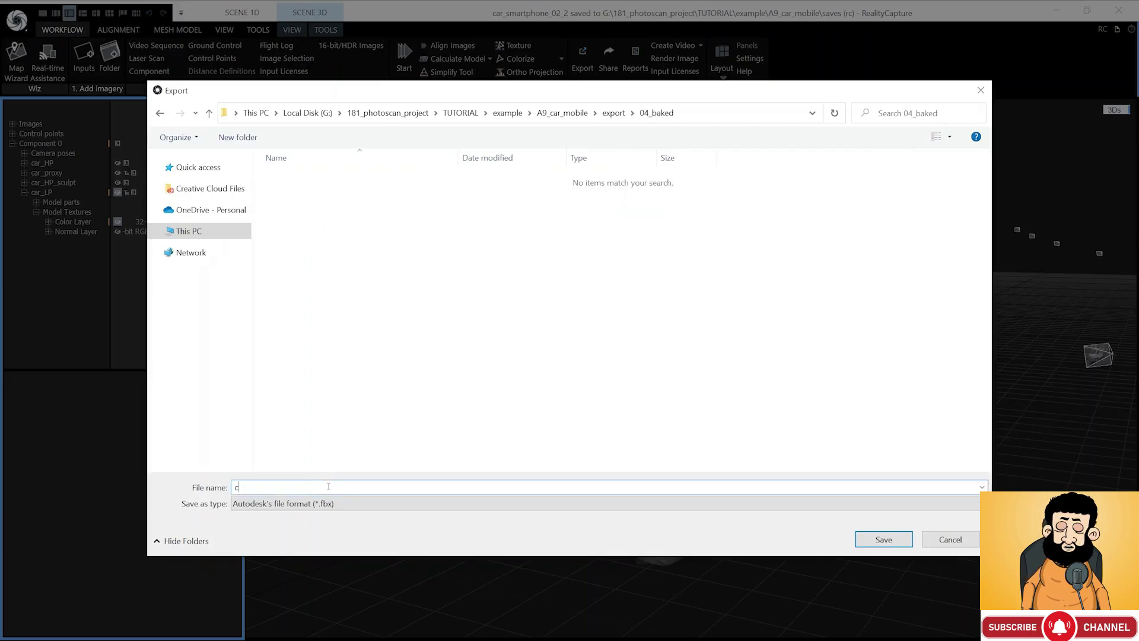
{"action": "type", "text": "ar_baked_01"}
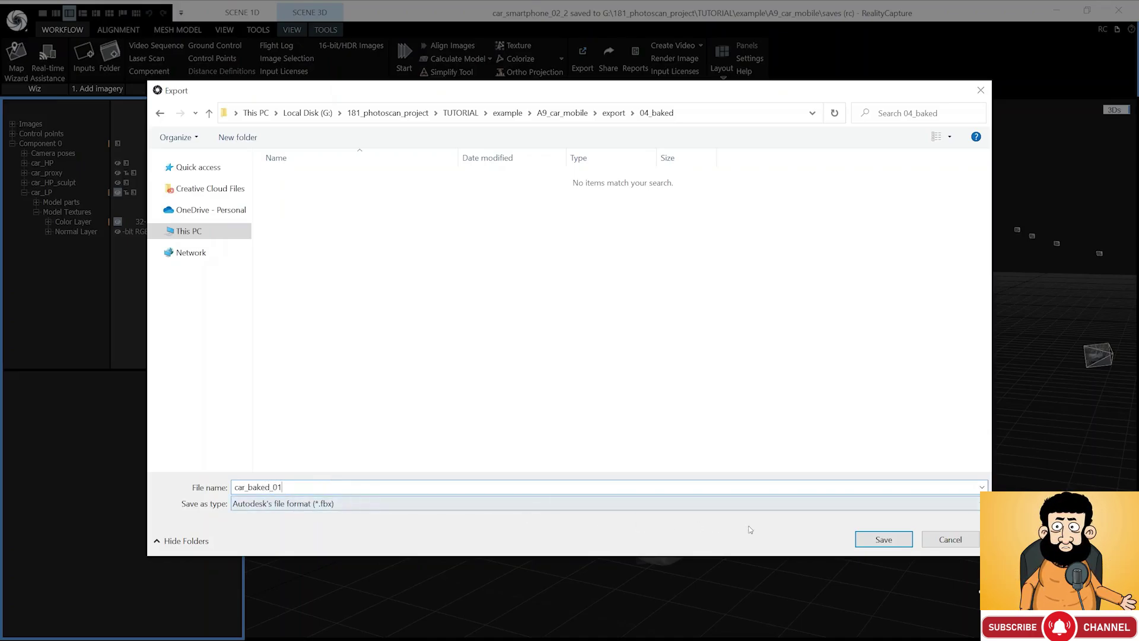
{"action": "left_click", "coordinate": [884, 538]}
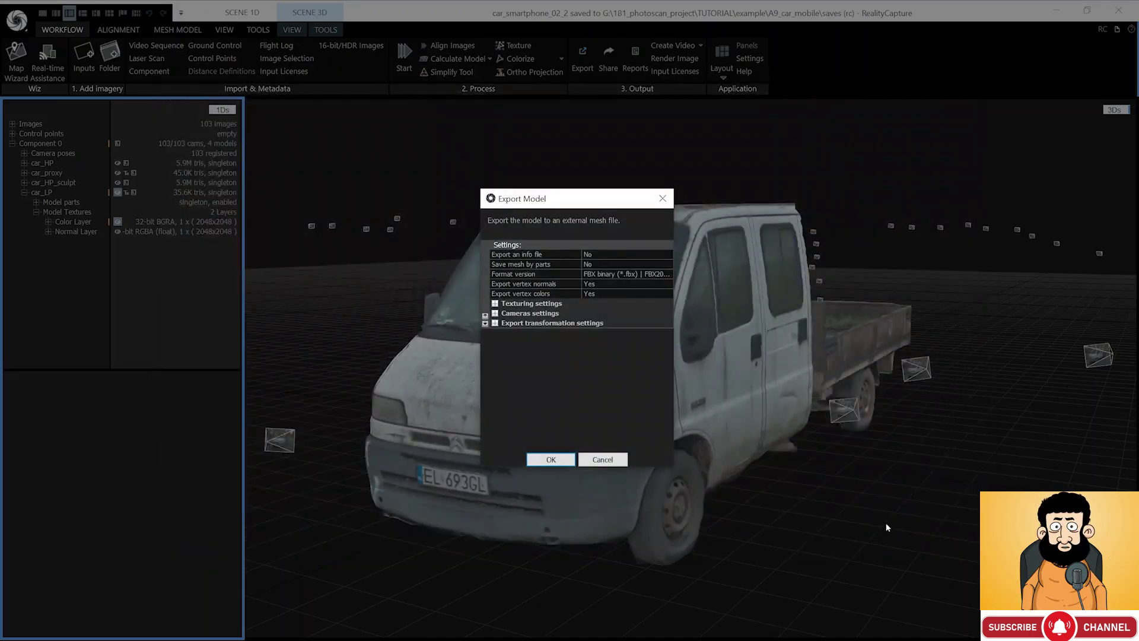
Set the exported textures' maximal side to 2048 and show the color and normal layer export options
{"action": "left_click", "coordinate": [503, 305]}
{"action": "left_click", "coordinate": [638, 354]}
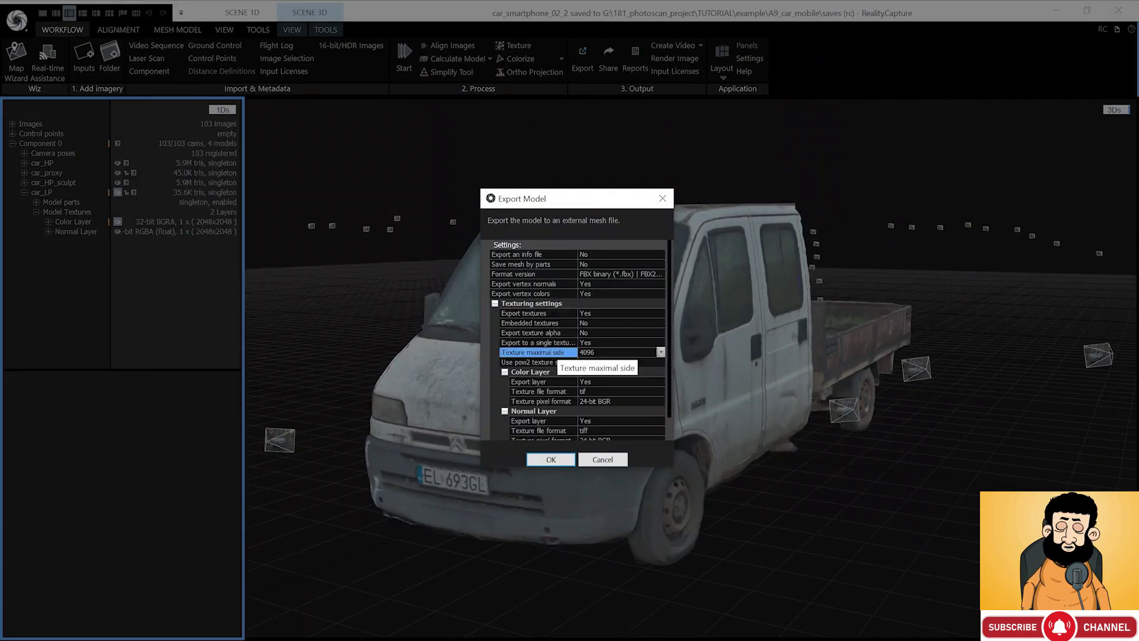
{"action": "left_click", "coordinate": [660, 352]}
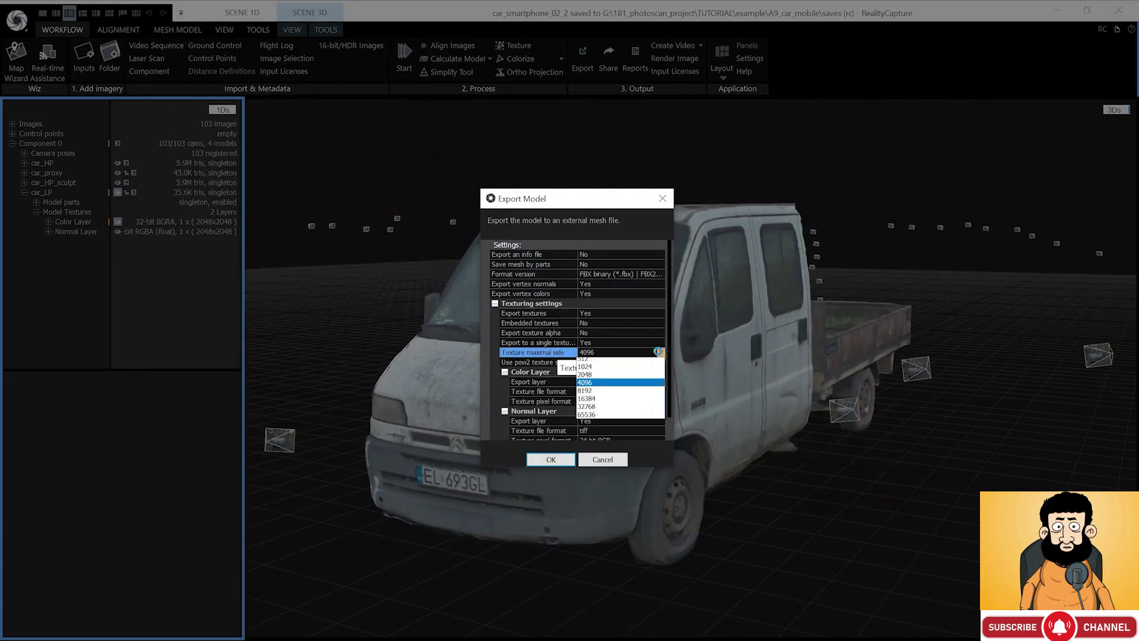
{"action": "left_click", "coordinate": [636, 378]}
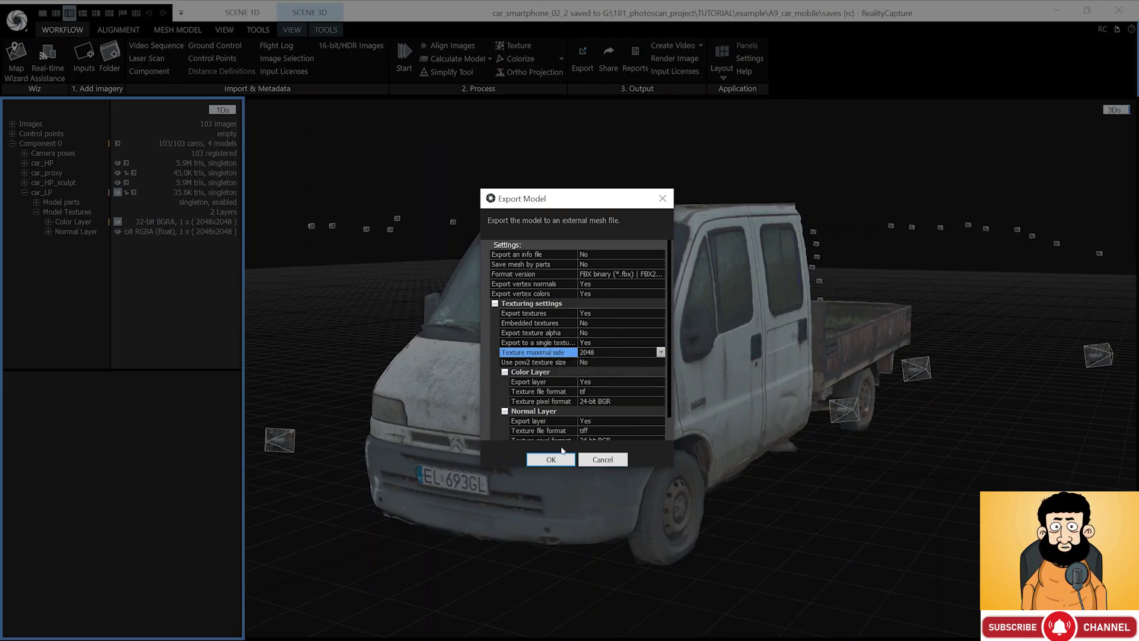
{"action": "scroll", "coordinate": [586, 398], "scroll_direction": "down", "scroll_amount": 2}
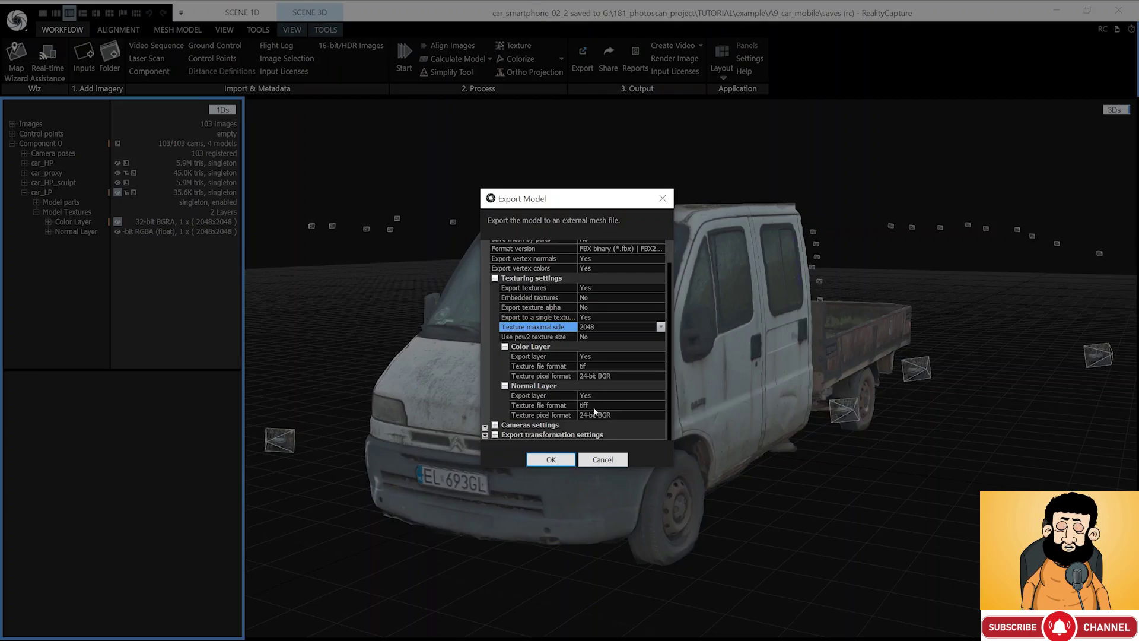
Run the configured FBX export, switch to Blender and exclude the for_export collection from the view layer
{"action": "left_click", "coordinate": [557, 458]}
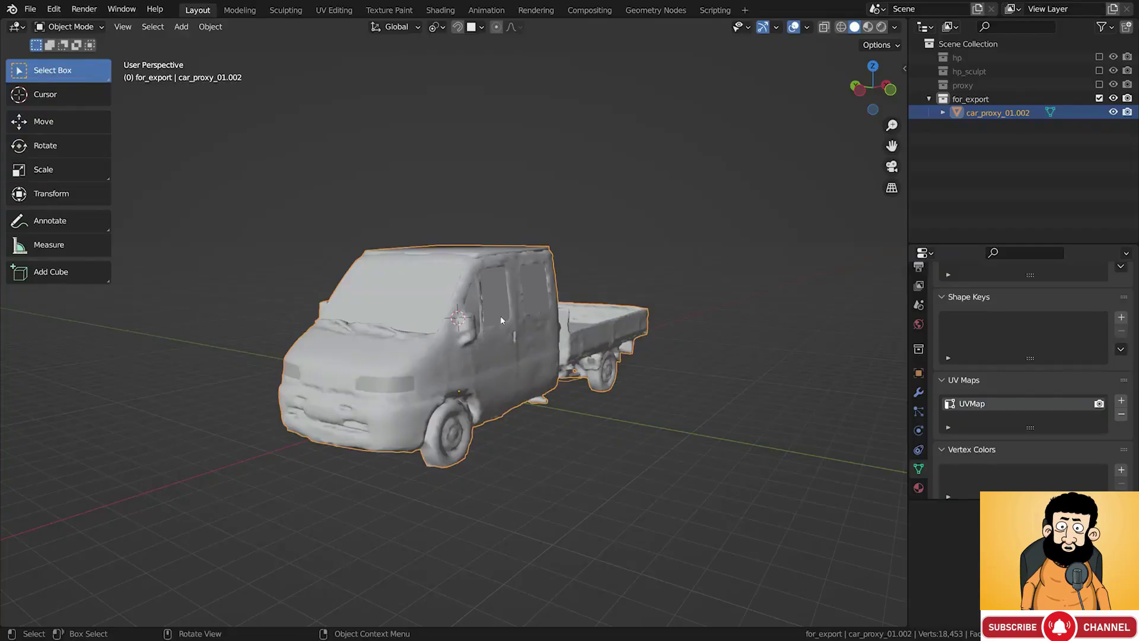
{"action": "left_click", "coordinate": [987, 100]}
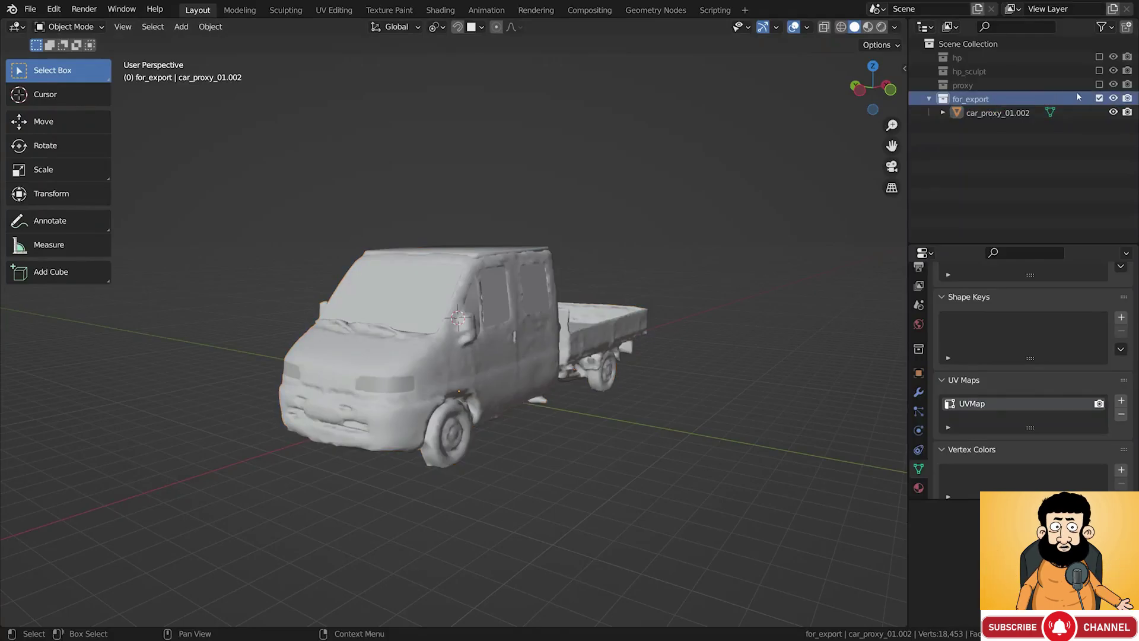
{"action": "left_click", "coordinate": [1099, 99]}
Create a new collection named baked in the scene
{"action": "right_click", "coordinate": [1050, 127]}
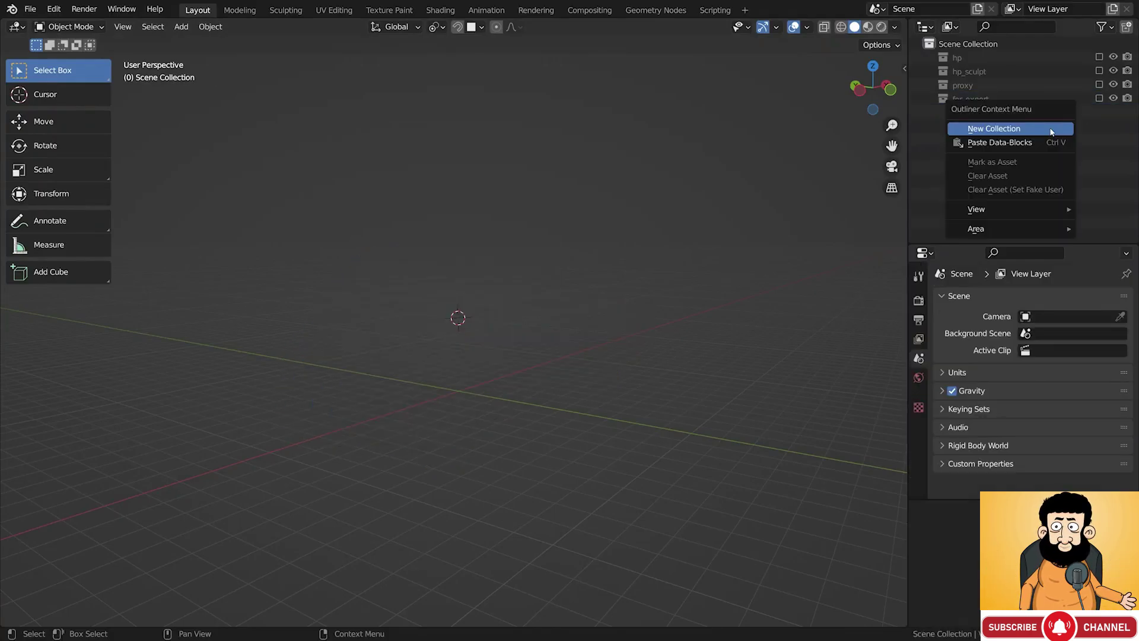
{"action": "left_click", "coordinate": [1052, 129]}
{"action": "double_click", "coordinate": [996, 112]}
{"action": "type", "text": "baked"}
{"action": "key", "text": "Return"}
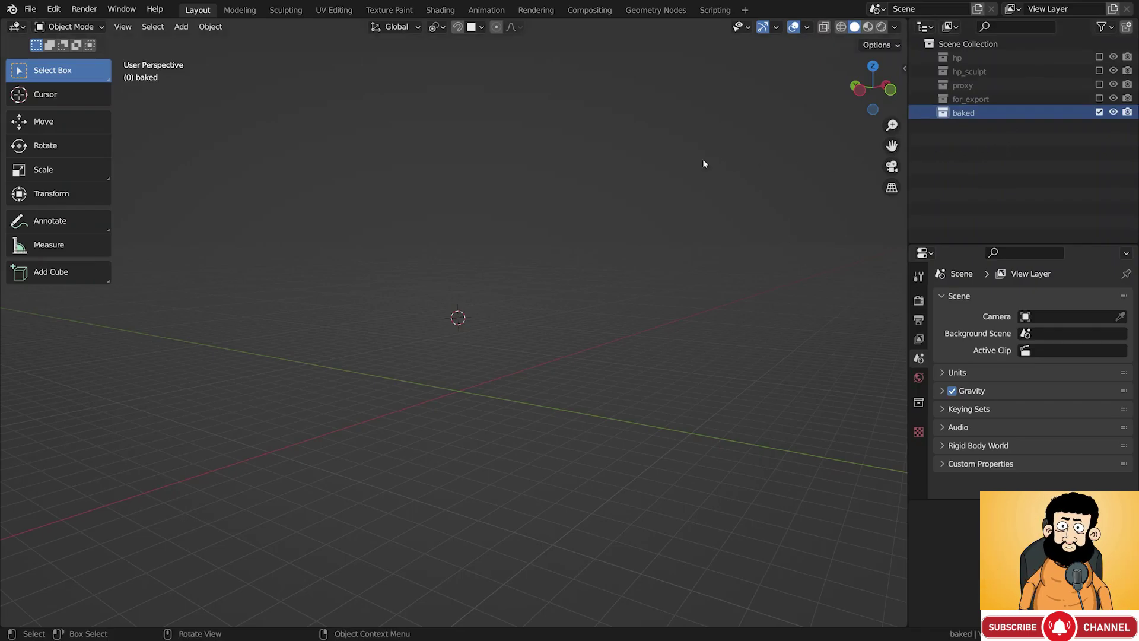
Import car_baked_01.fbx from the 04_baked folder into the baked collection
{"action": "left_click", "coordinate": [30, 9]}
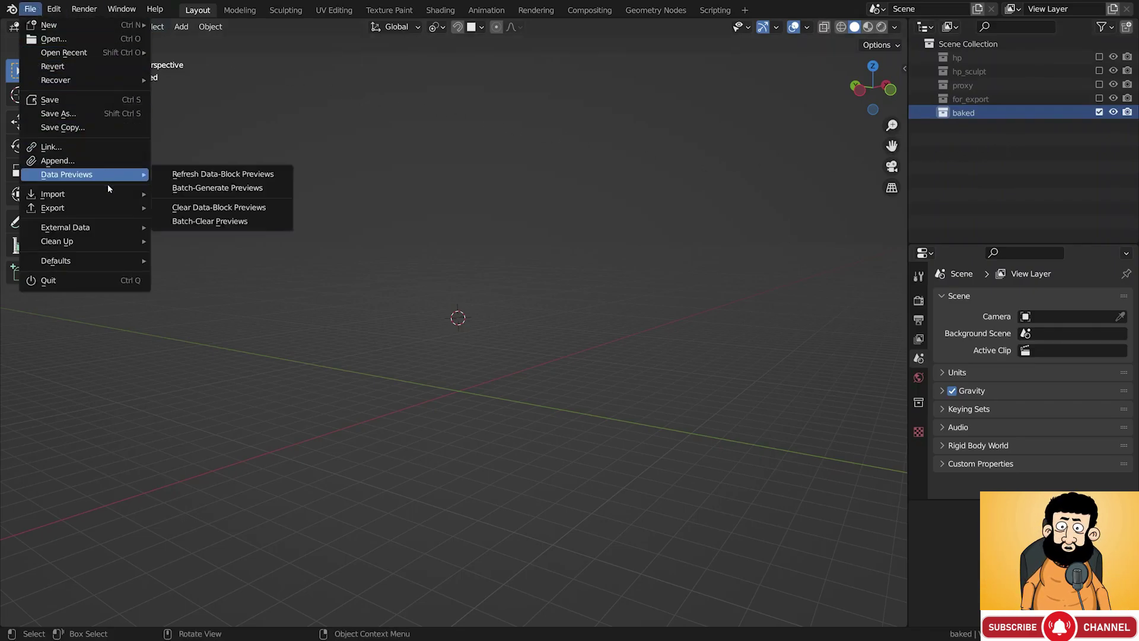
{"action": "mouse_move", "coordinate": [99, 193]}
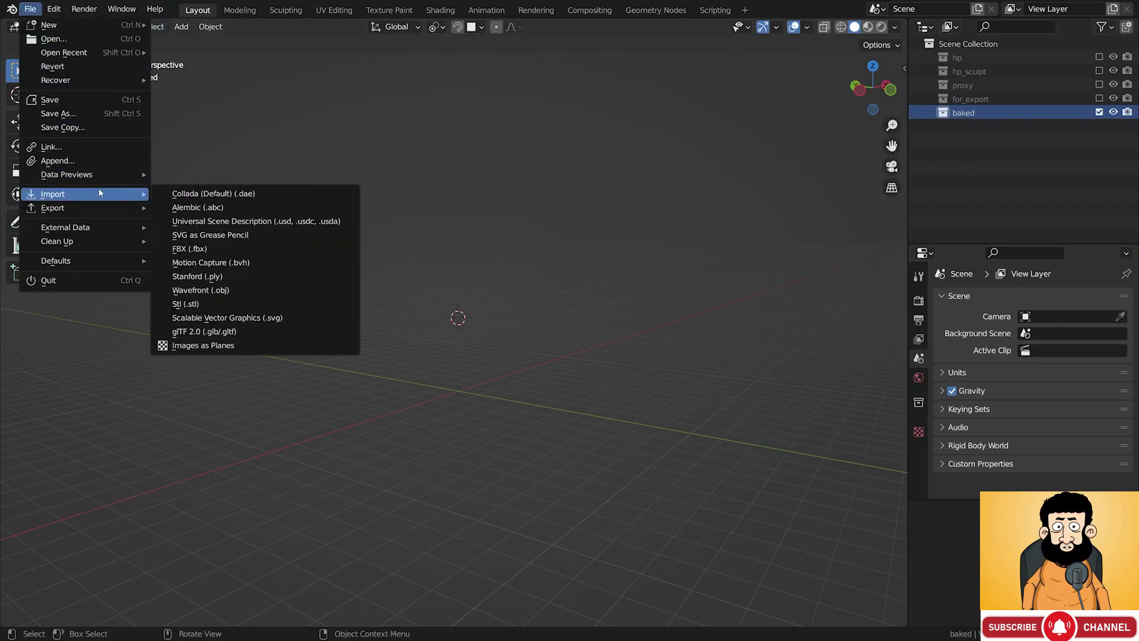
{"action": "left_click", "coordinate": [244, 249]}
{"action": "double_click", "coordinate": [429, 188]}
{"action": "left_click", "coordinate": [445, 149]}
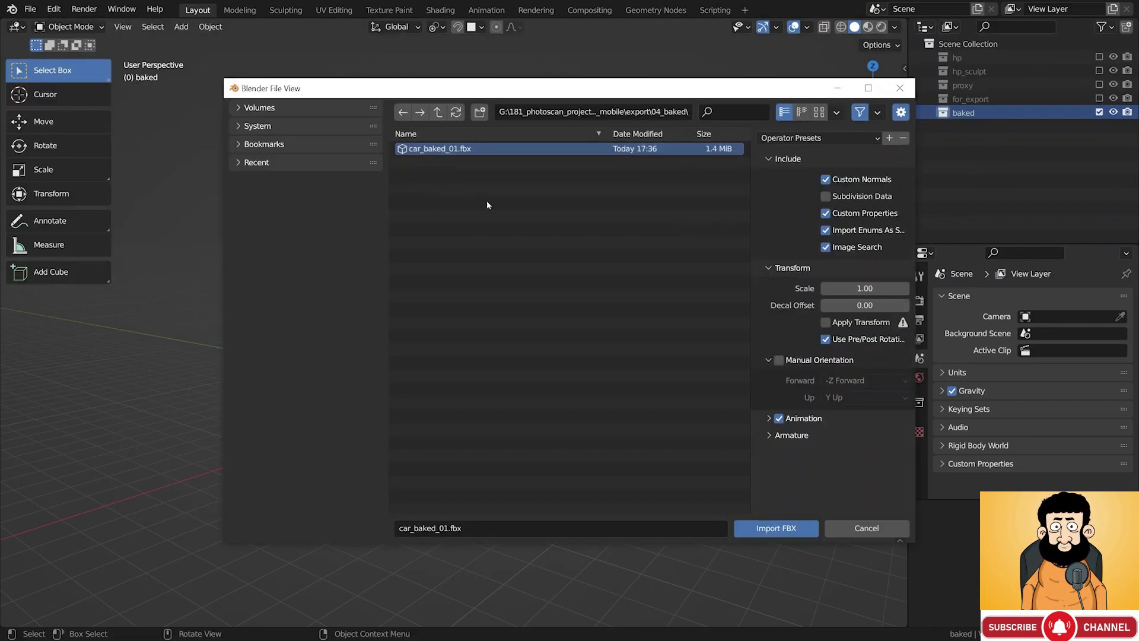
{"action": "left_click", "coordinate": [772, 528]}
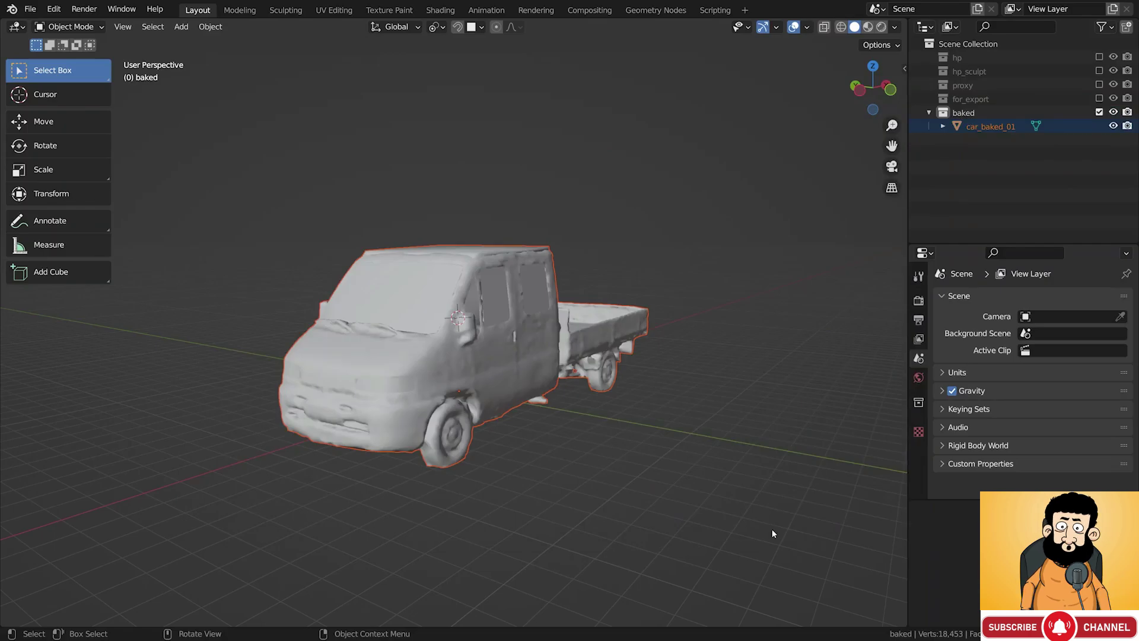
Select the imported truck and display it with Material Preview shading, comparing it briefly with solid shading
{"action": "left_click", "coordinate": [552, 360]}
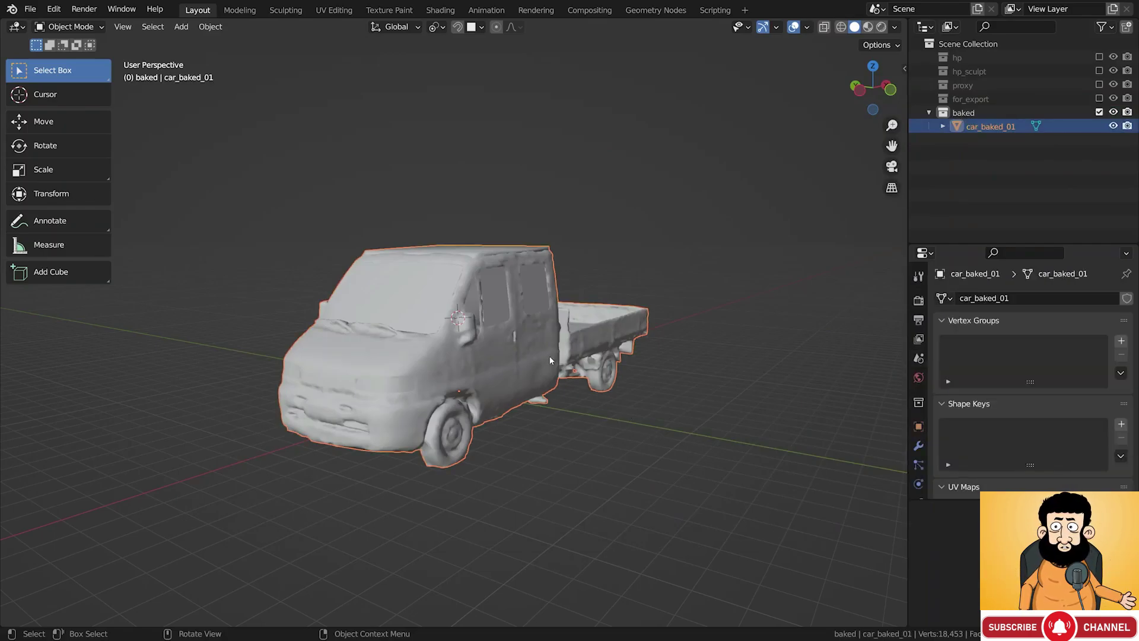
{"action": "left_click", "coordinate": [869, 27]}
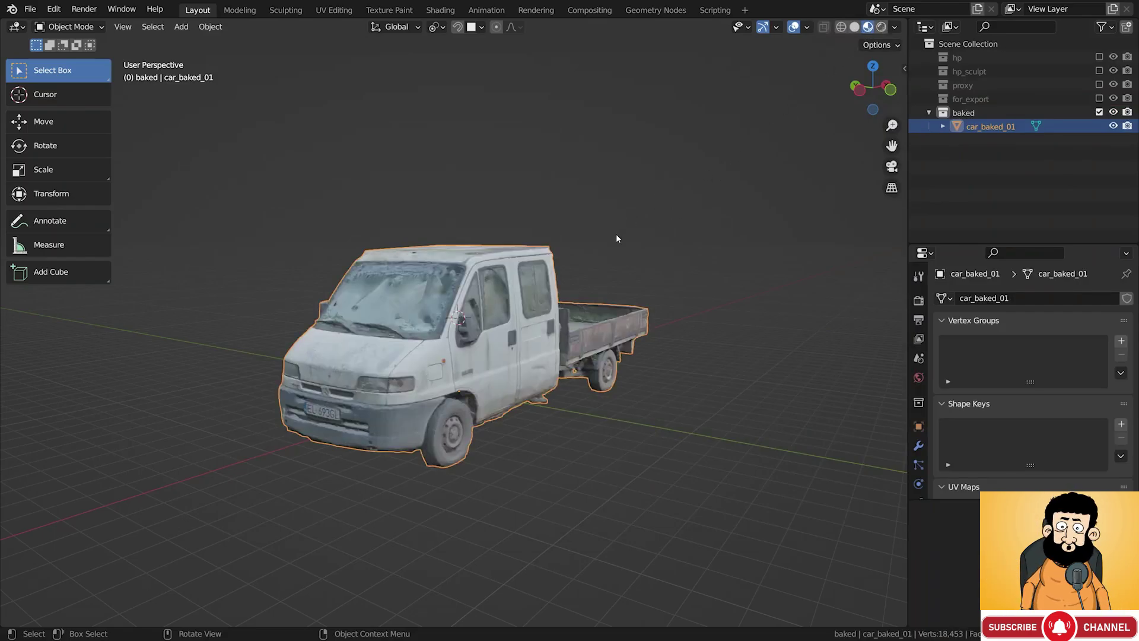
{"action": "scroll", "coordinate": [481, 342], "scroll_direction": "up", "scroll_amount": 2}
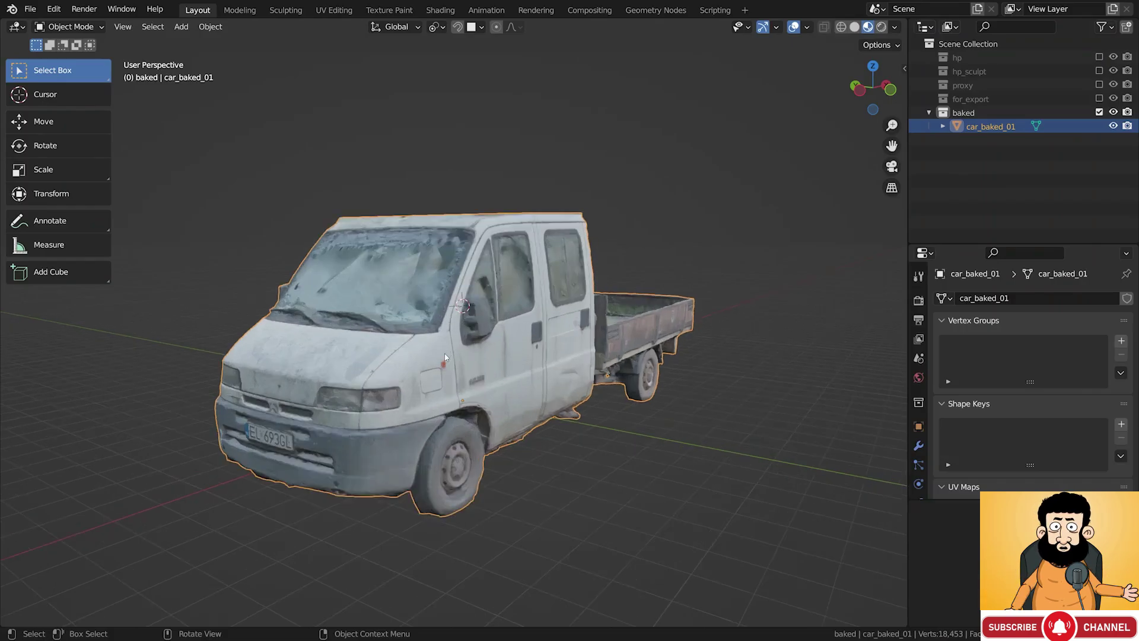
{"action": "middle_click_drag", "start_coordinate": [458, 346], "coordinate": [393, 364]}
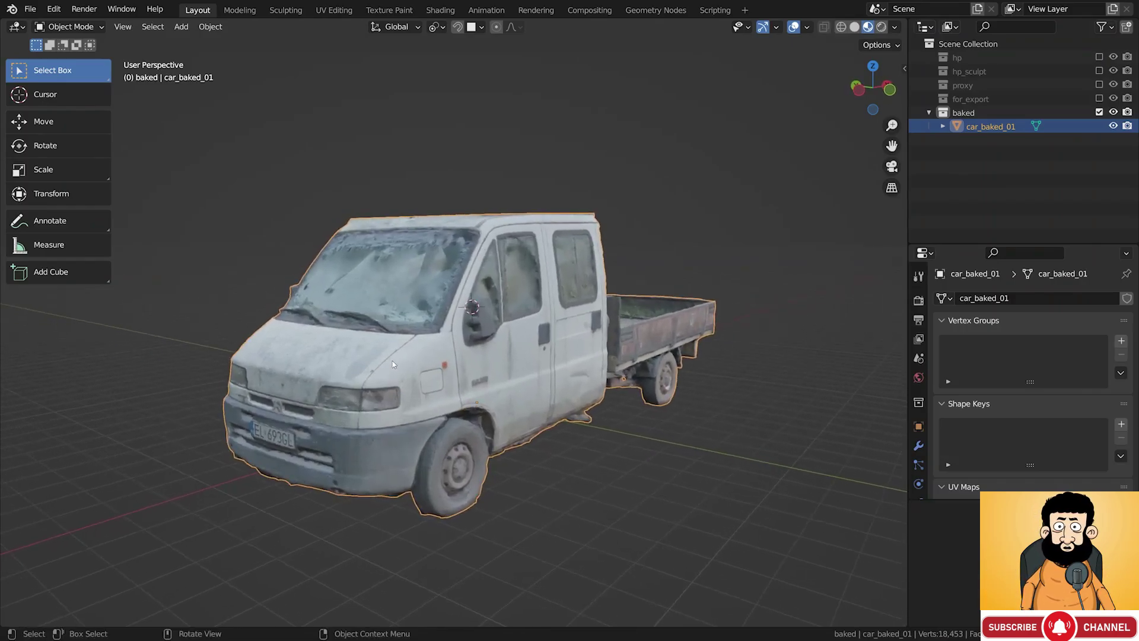
{"action": "left_click", "coordinate": [854, 28]}
{"action": "left_click", "coordinate": [868, 30]}
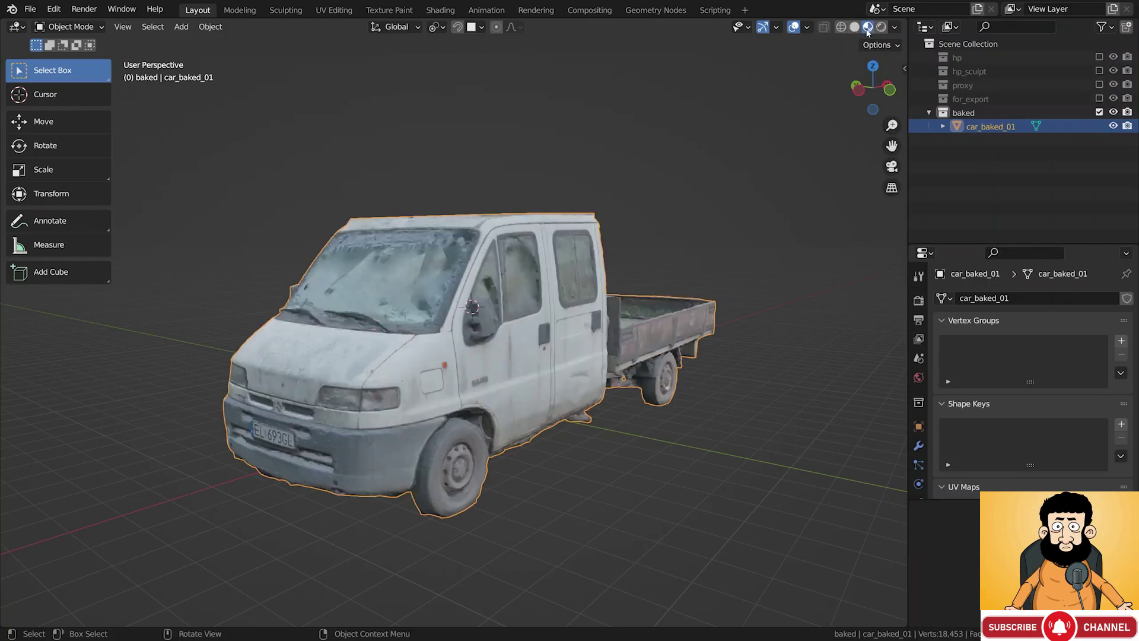
Split the 3D viewport horizontally, turn the upper area into a Shader Editor and hide its sidebar
{"action": "left_click_drag", "start_coordinate": [903, 23], "coordinate": [846, 248]}
{"action": "left_click", "coordinate": [16, 27]}
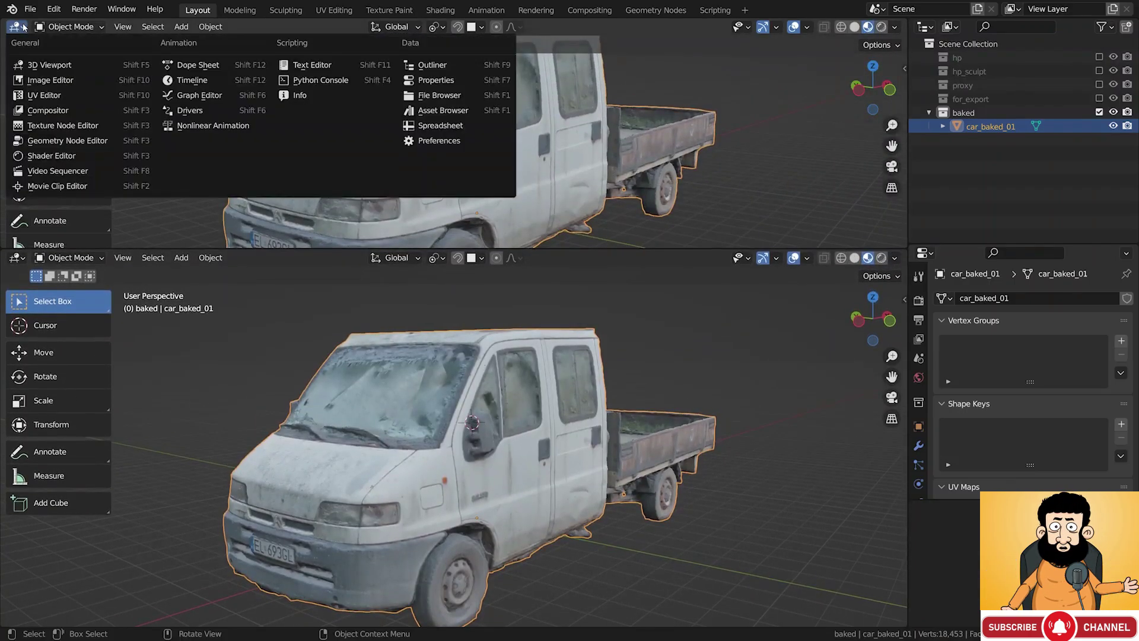
{"action": "left_click", "coordinate": [52, 155]}
{"action": "key", "text": "n"}
Enlarge the Shader Editor area and frame the diffuse texture and Principled BSDF nodes
{"action": "scroll", "coordinate": [380, 130], "scroll_direction": "up", "scroll_amount": 5}
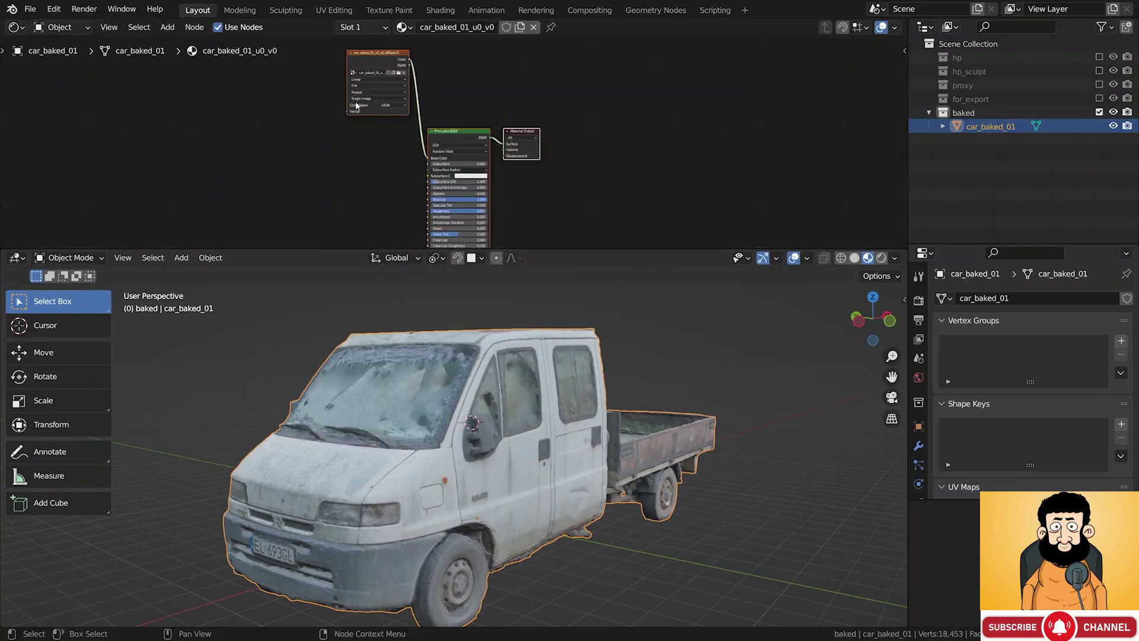
{"action": "middle_click_drag", "start_coordinate": [382, 96], "coordinate": [422, 105]}
{"action": "left_click_drag", "start_coordinate": [449, 249], "coordinate": [454, 355]}
{"action": "scroll", "coordinate": [493, 487], "scroll_direction": "down", "scroll_amount": 1}
{"action": "scroll", "coordinate": [493, 487], "scroll_direction": "down", "scroll_amount": 1}
{"action": "middle_click_drag", "start_coordinate": [457, 99], "coordinate": [441, 51]}
{"action": "left_click_drag", "start_coordinate": [442, 51], "coordinate": [449, 187]}
{"action": "scroll", "coordinate": [448, 220], "scroll_direction": "up", "scroll_amount": 4}
{"action": "middle_click_drag", "start_coordinate": [446, 229], "coordinate": [445, 149]}
{"action": "scroll", "coordinate": [445, 148], "scroll_direction": "up", "scroll_amount": 2}
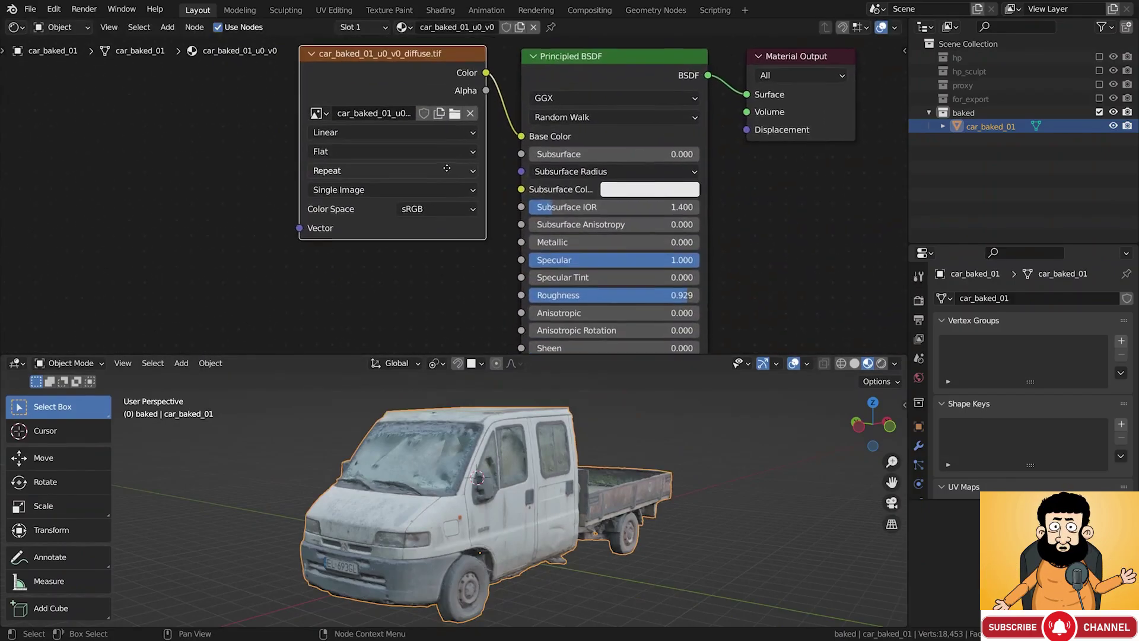
Disconnect the diffuse texture from Base Color to compare the truck without it, and reconnect it
{"action": "left_click_drag", "start_coordinate": [518, 159], "coordinate": [505, 171]}
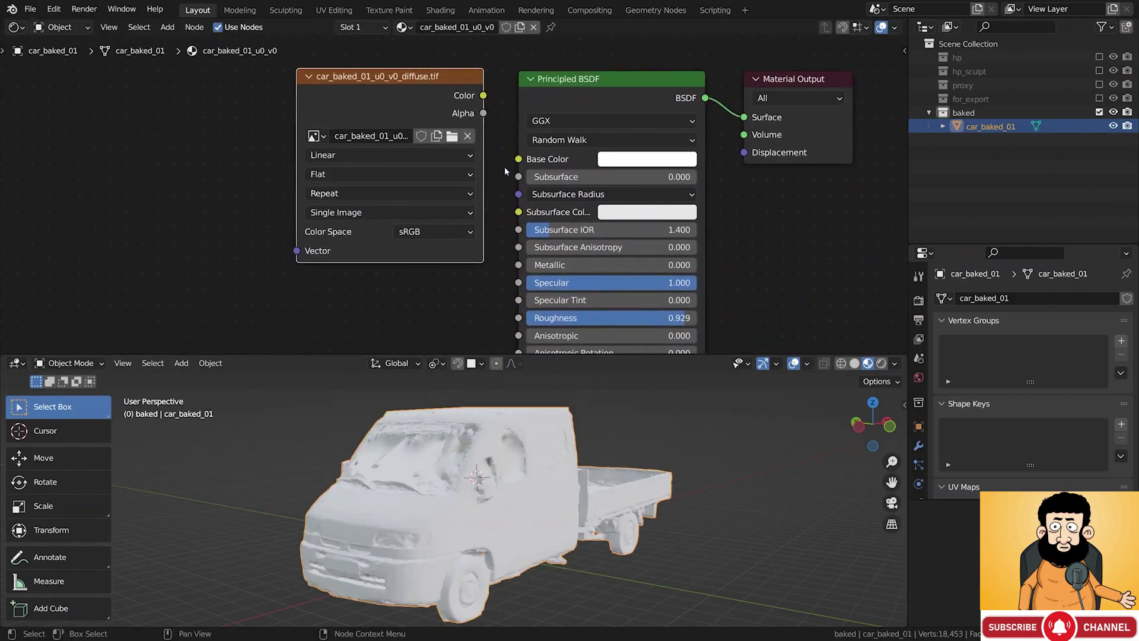
{"action": "left_click_drag", "start_coordinate": [484, 95], "coordinate": [518, 159]}
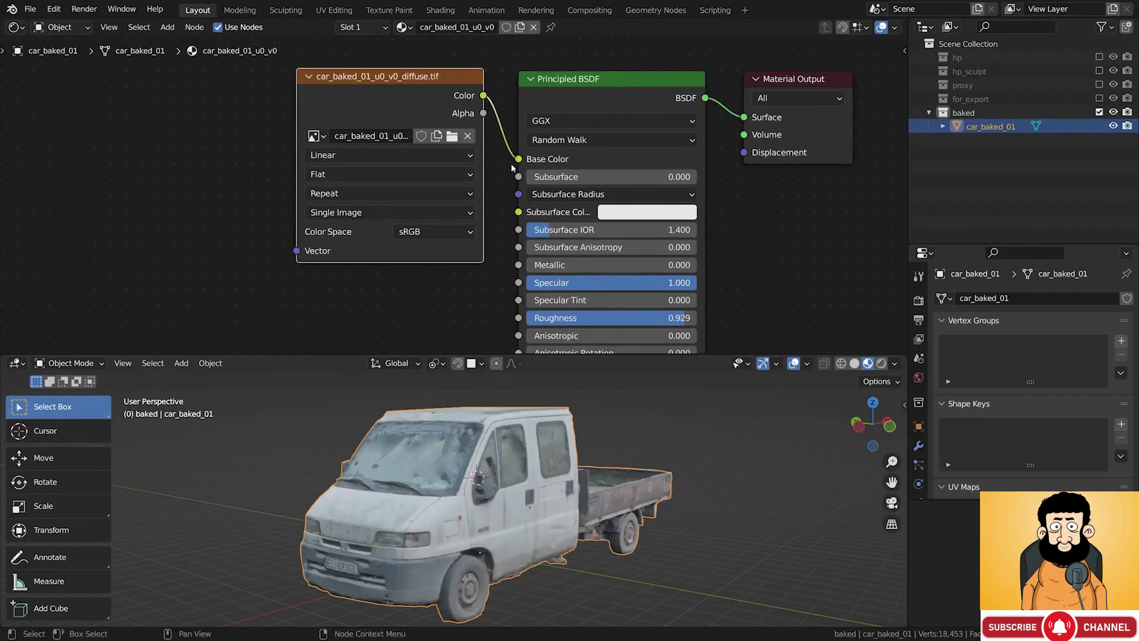
Unlink the Normal/Map node from the Principled BSDF's Normal input to compare the shading, and link it again
{"action": "middle_click_drag", "start_coordinate": [514, 261], "coordinate": [425, 349]}
{"action": "left_click_drag", "start_coordinate": [425, 349], "coordinate": [404, 98]}
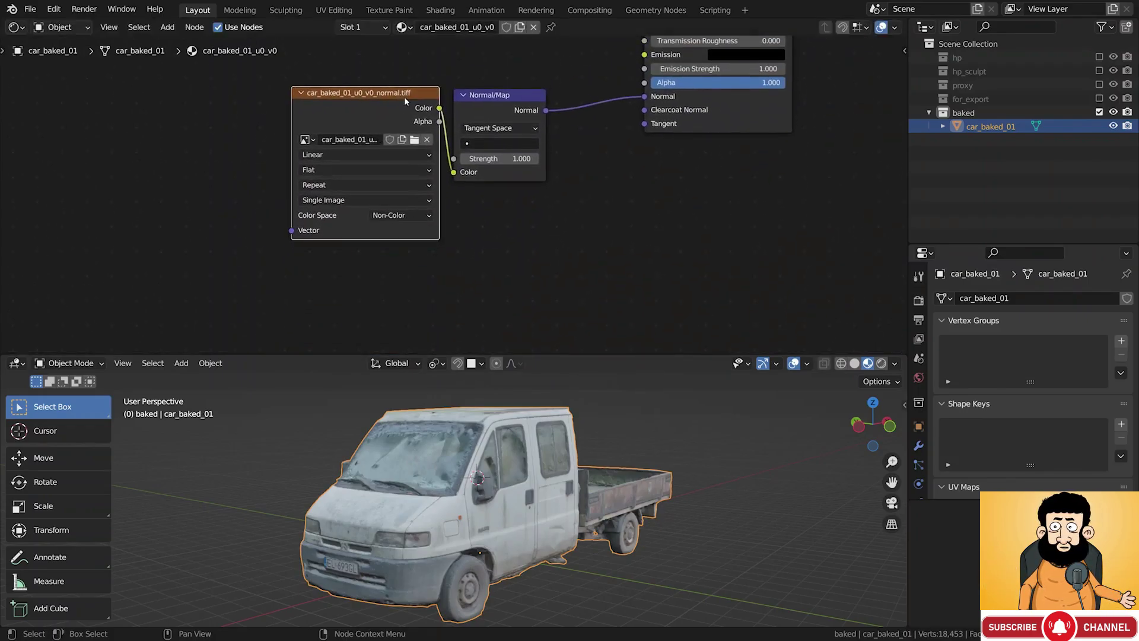
{"action": "scroll", "coordinate": [404, 97], "scroll_direction": "up", "scroll_amount": 2}
{"action": "scroll", "coordinate": [404, 97], "scroll_direction": "up", "scroll_amount": 1}
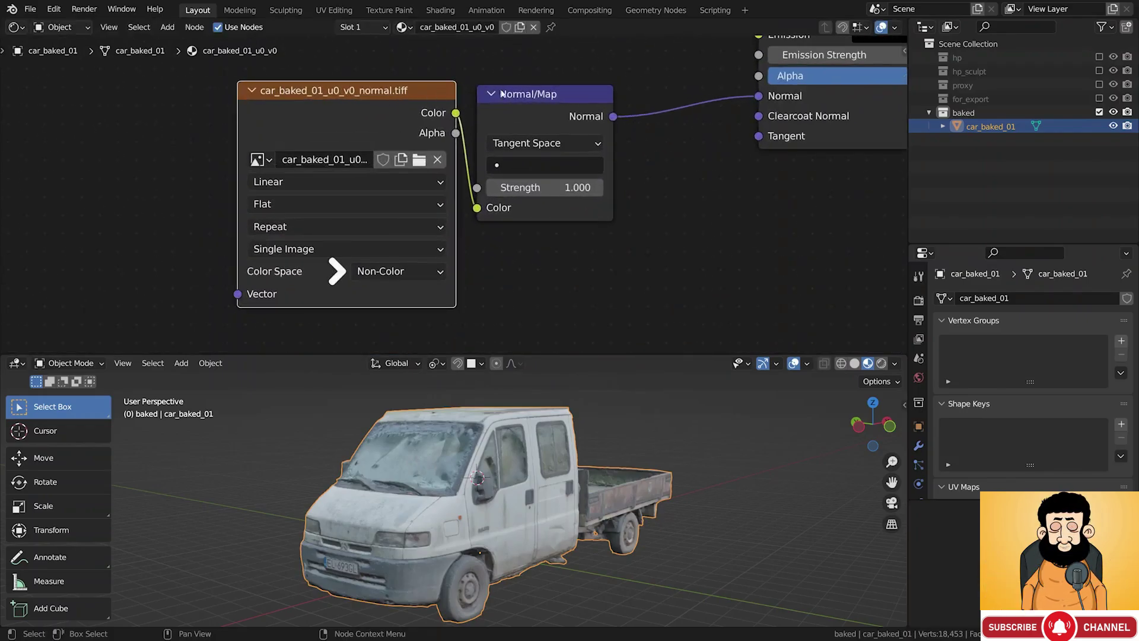
{"action": "left_click_drag", "start_coordinate": [757, 96], "coordinate": [732, 136]}
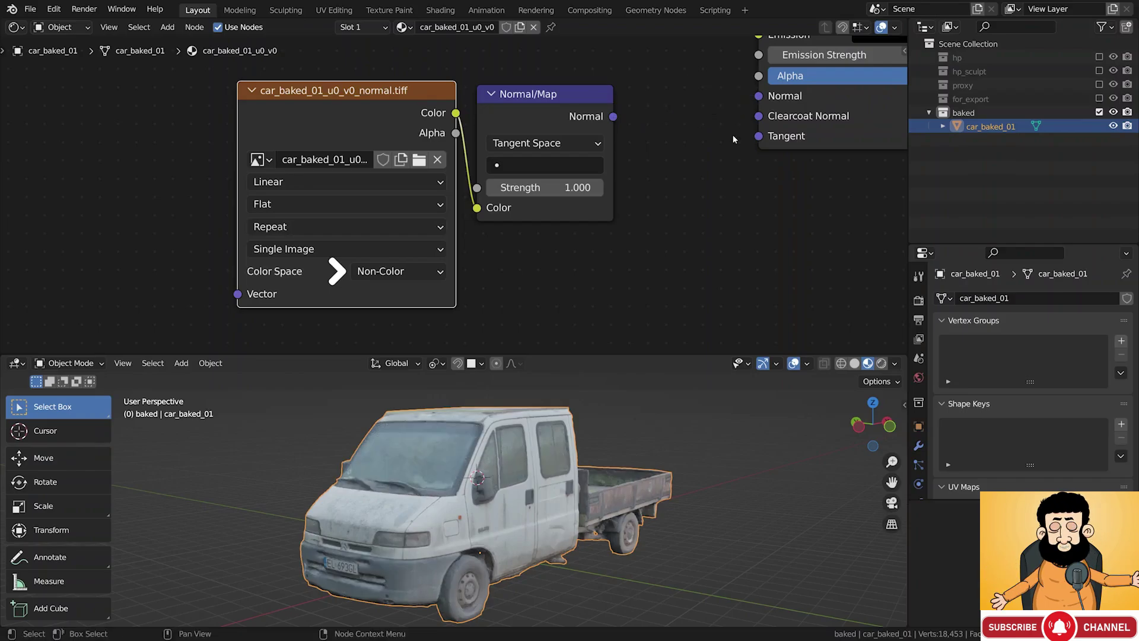
{"action": "left_click_drag", "start_coordinate": [613, 116], "coordinate": [759, 97]}
{"action": "mouse_move", "coordinate": [545, 187]}
{"action": "left_mouse_down"}
{"action": "mouse_move", "coordinate": [516, 187]}
{"action": "mouse_move", "coordinate": [557, 187]}
{"action": "mouse_move", "coordinate": [540, 187]}
{"action": "left_mouse_up"}
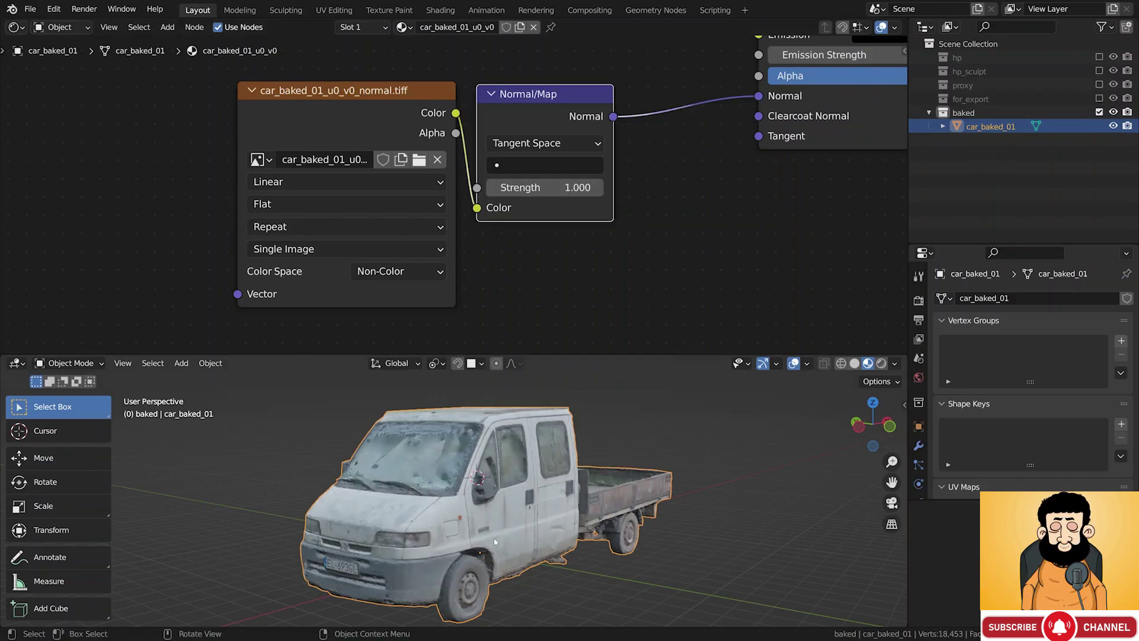
Examine the truck's surface up to the cargo bed at close range, comparing it with the normal map unlinked and relinked
{"action": "scroll", "coordinate": [424, 520], "scroll_direction": "up", "scroll_amount": 6}
{"action": "scroll", "coordinate": [422, 521], "scroll_direction": "down", "scroll_amount": 3}
{"action": "middle_click_drag", "start_coordinate": [422, 521], "coordinate": [469, 478]}
{"action": "scroll", "coordinate": [457, 497], "scroll_direction": "down", "scroll_amount": 2}
{"action": "scroll", "coordinate": [701, 489], "scroll_direction": "up", "scroll_amount": 5}
{"action": "scroll", "coordinate": [701, 488], "scroll_direction": "up", "scroll_amount": 1}
{"action": "middle_click_drag", "start_coordinate": [701, 488], "coordinate": [618, 511]}
{"action": "left_click_drag", "start_coordinate": [758, 95], "coordinate": [732, 121]}
{"action": "left_click_drag", "start_coordinate": [614, 116], "coordinate": [754, 103]}
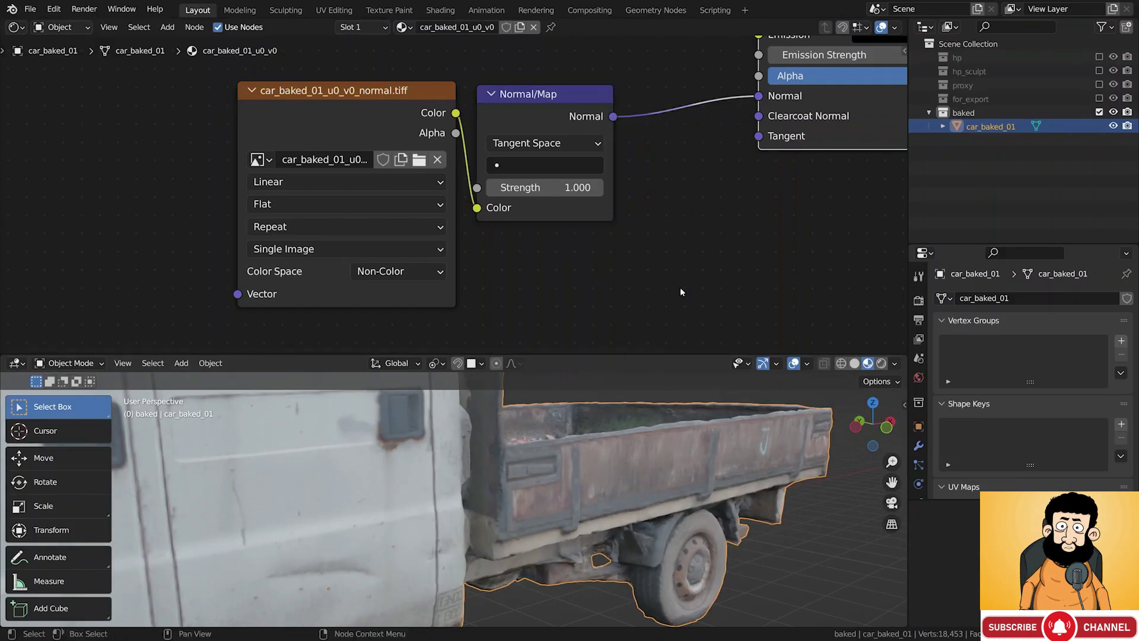
Shrink the Shader Editor area to enlarge the 3D viewport, with the whole truck and the normal map nodes framed
{"action": "scroll", "coordinate": [555, 490], "scroll_direction": "down", "scroll_amount": 4}
{"action": "mouse_move", "coordinate": [554, 490]}
{"action": "left_mouse_down", "text": "alt+shift"}
{"action": "mouse_move", "coordinate": [595, 498]}
{"action": "mouse_move", "coordinate": [539, 496]}
{"action": "left_mouse_up", "text": "alt+shift"}
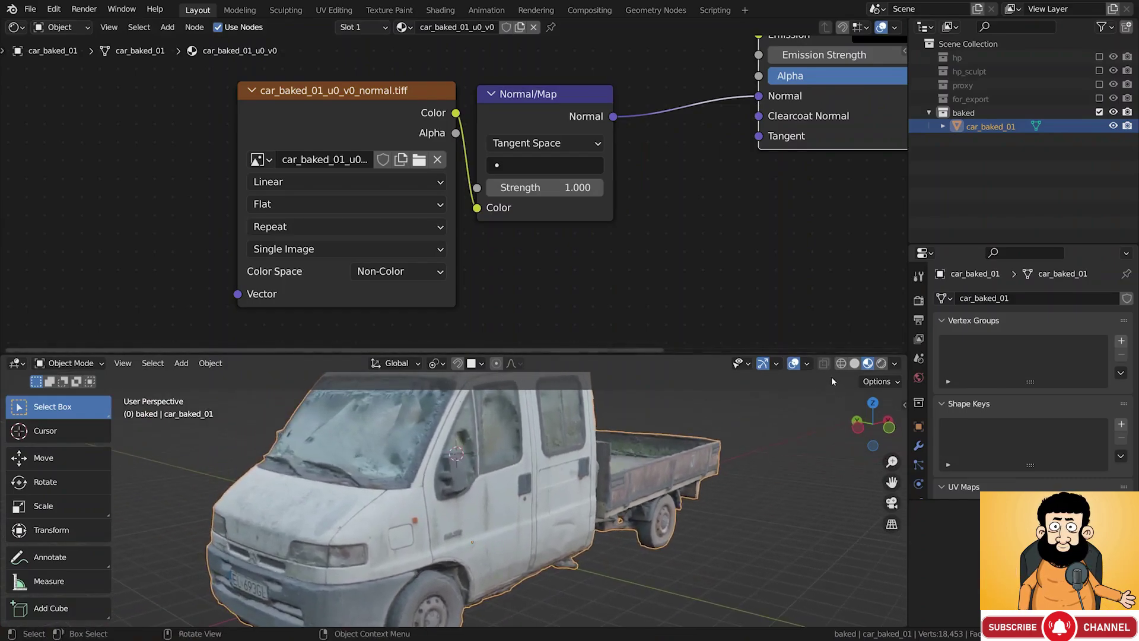
{"action": "left_click_drag", "start_coordinate": [819, 354], "coordinate": [819, 176]}
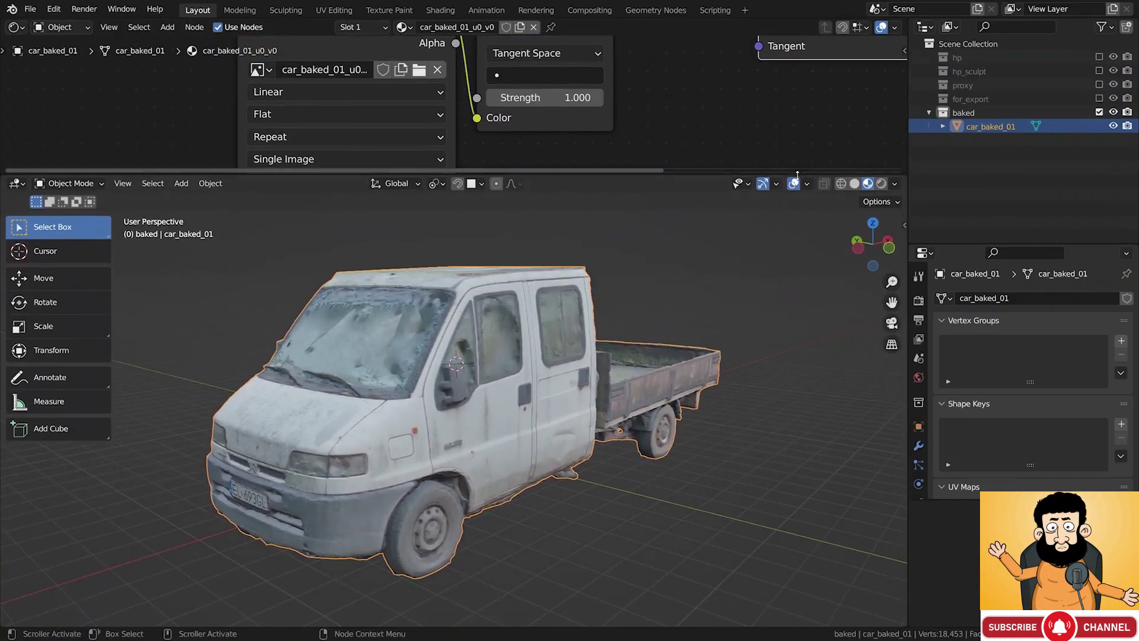
{"action": "scroll", "coordinate": [599, 89], "scroll_direction": "down", "scroll_amount": 3}
{"action": "middle_click_drag", "start_coordinate": [599, 83], "coordinate": [527, 91]}
In face select mode, select only the windshield and the near side's three windows as linked faces delimited by seam
{"action": "key", "text": "Tab"}
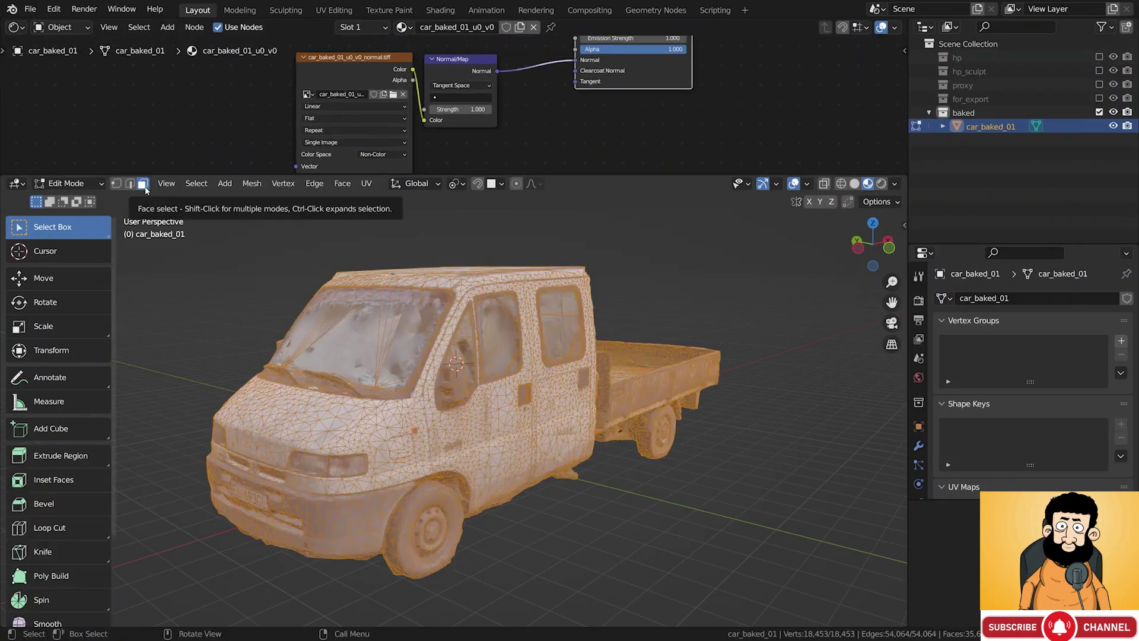
{"action": "key", "text": "alt+a"}
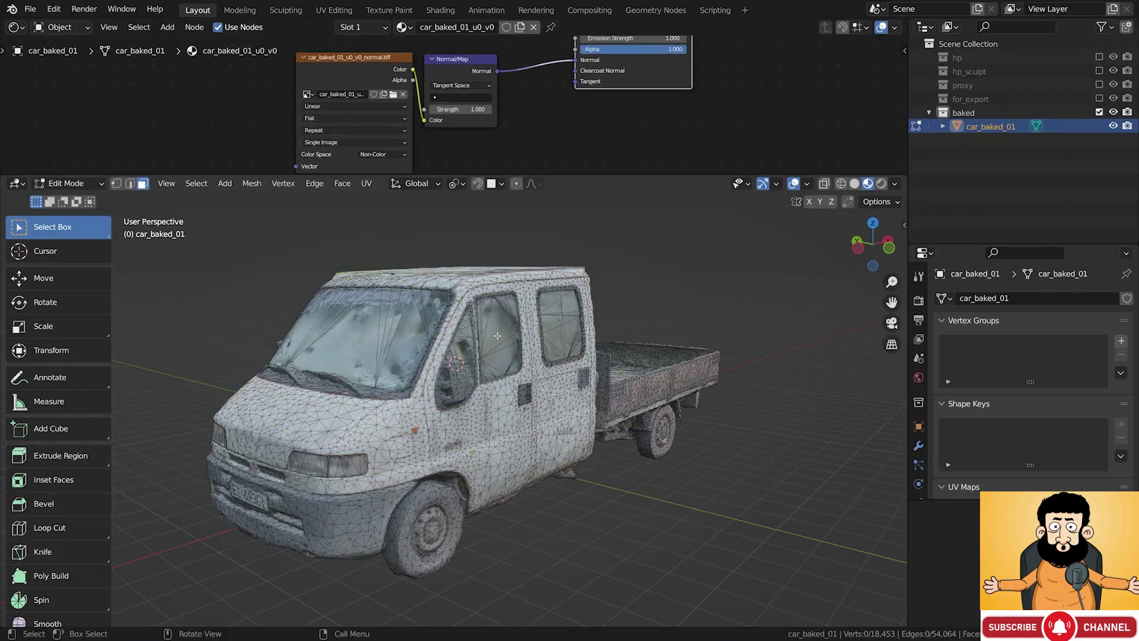
{"action": "key", "text": "l"}
{"action": "key", "text": "l"}
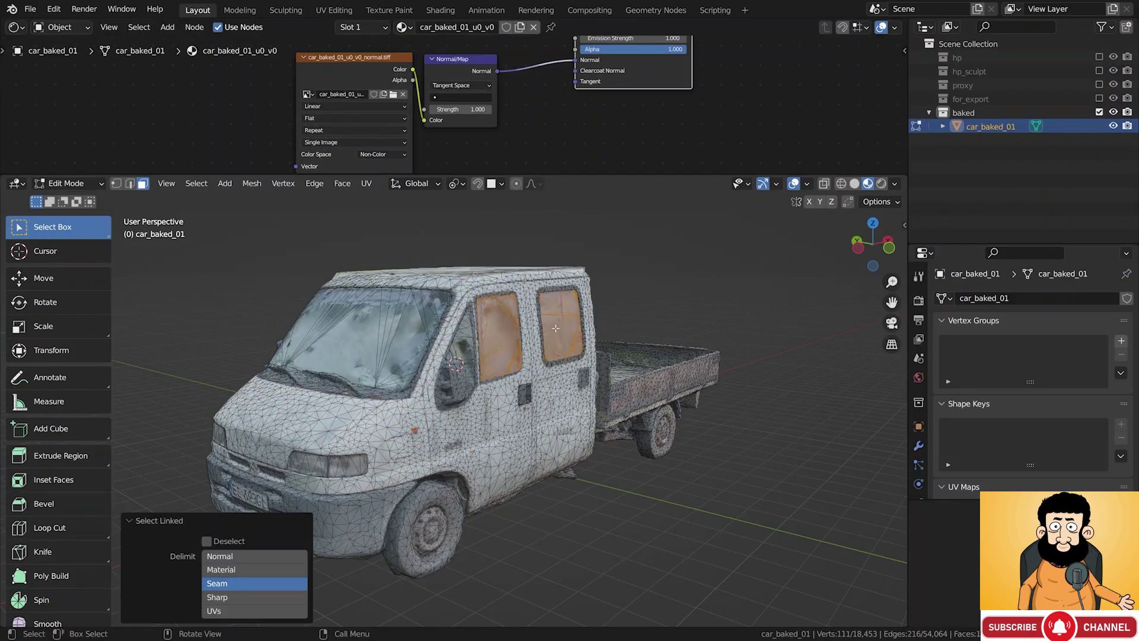
{"action": "key", "text": "l"}
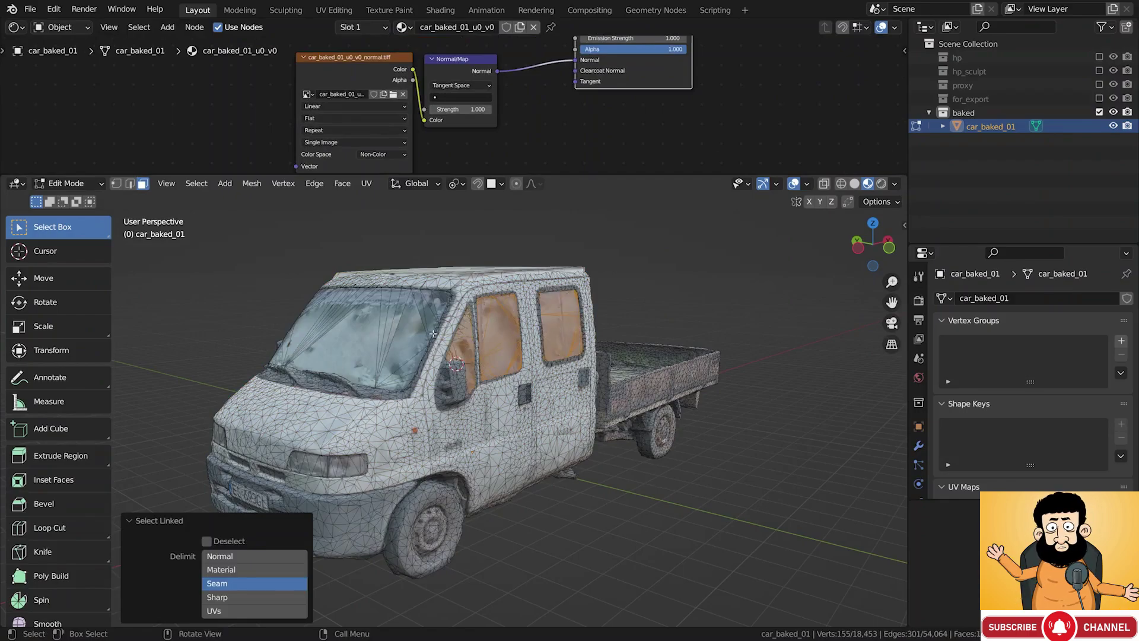
{"action": "key", "text": "l"}
Add the three windows on the opposite side of the cab to the face selection
{"action": "middle_click_drag", "start_coordinate": [410, 329], "coordinate": [566, 372]}
{"action": "key", "text": "l"}
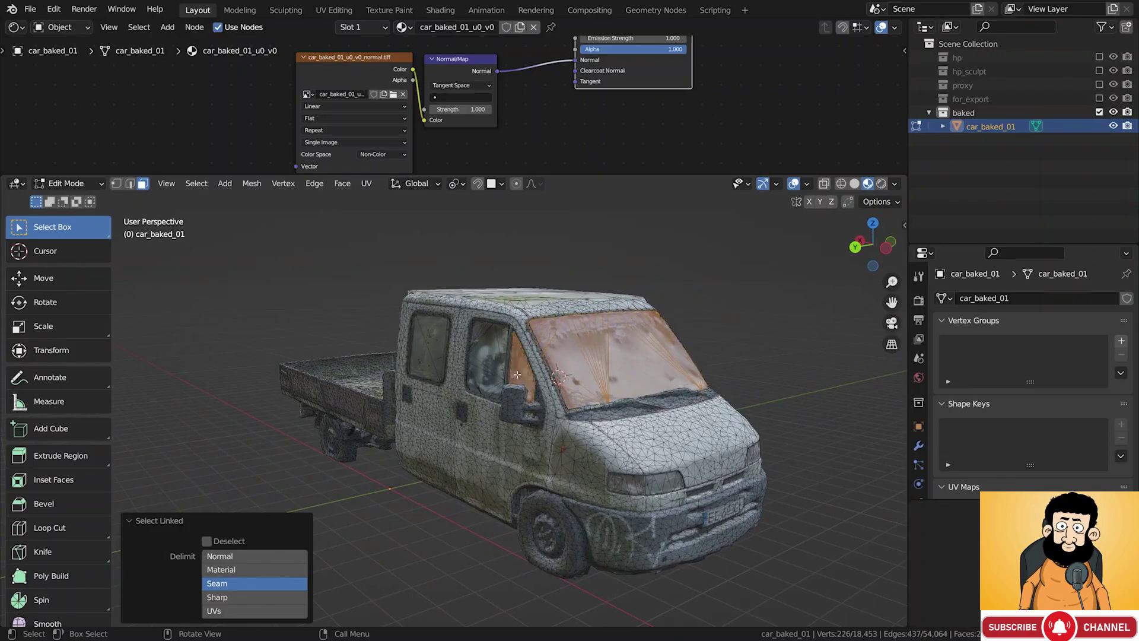
{"action": "key", "text": "l"}
{"action": "key", "text": "l"}
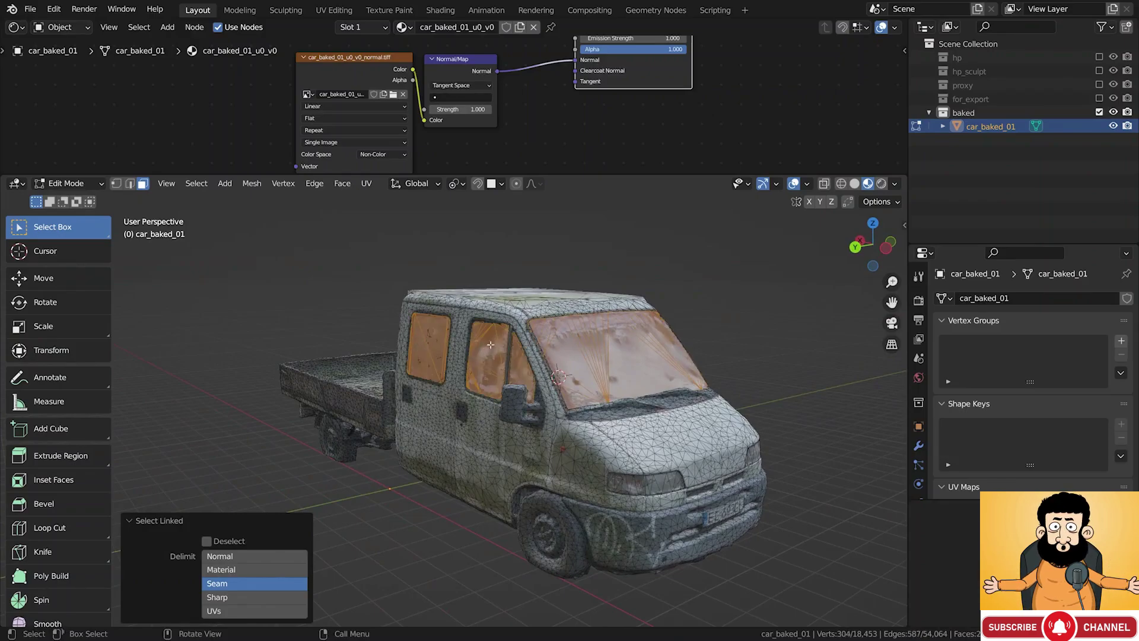
Separate the selected window faces into their own object and make that object active in Object Mode
{"action": "right_click", "coordinate": [655, 311]}
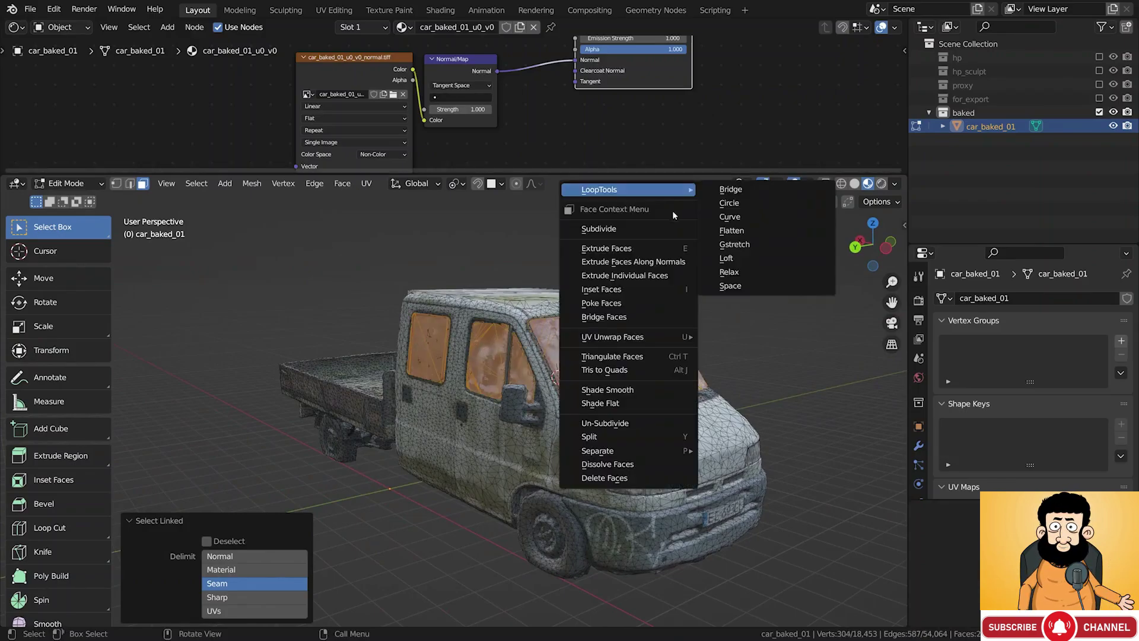
{"action": "mouse_move", "coordinate": [652, 450]}
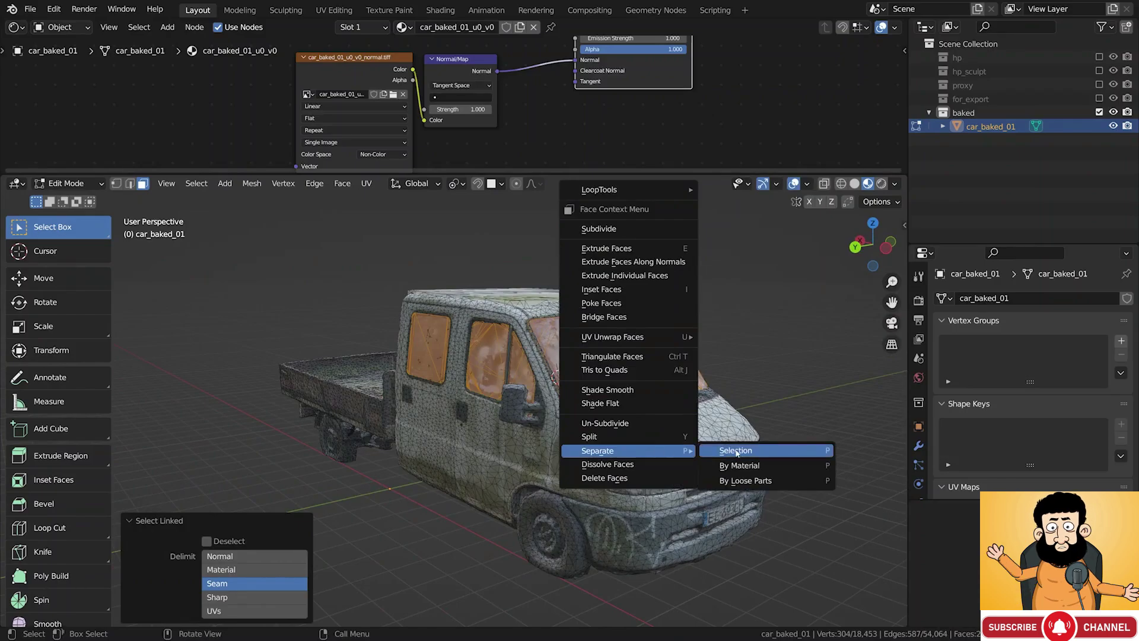
{"action": "left_click", "coordinate": [759, 450]}
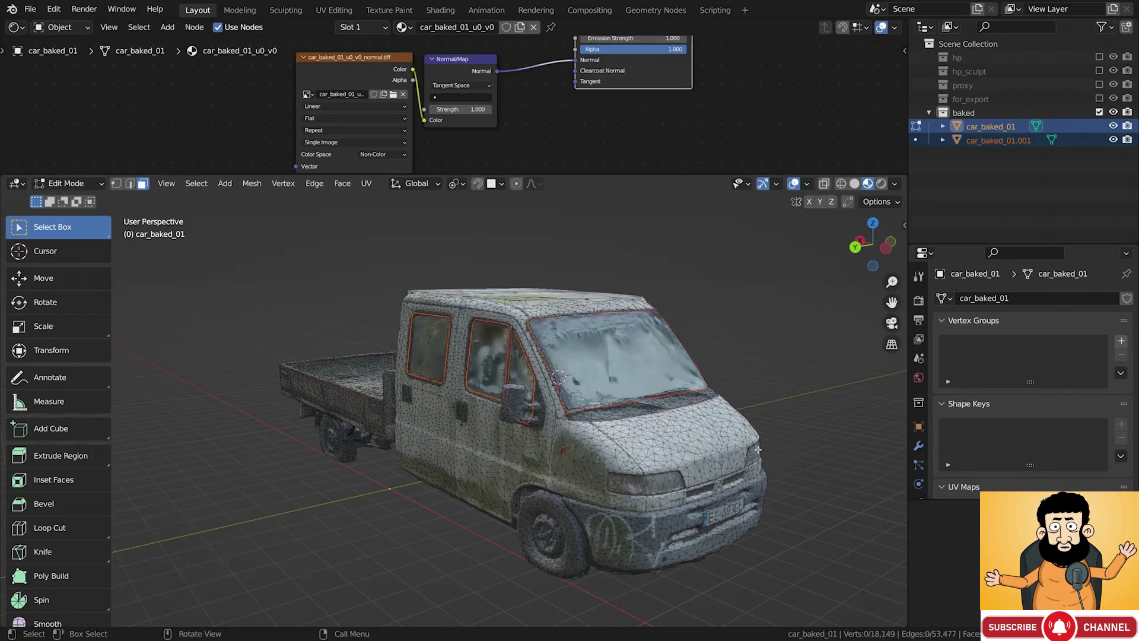
{"action": "key", "text": "Tab"}
{"action": "key", "text": "g"}
{"action": "key", "text": "Escape"}
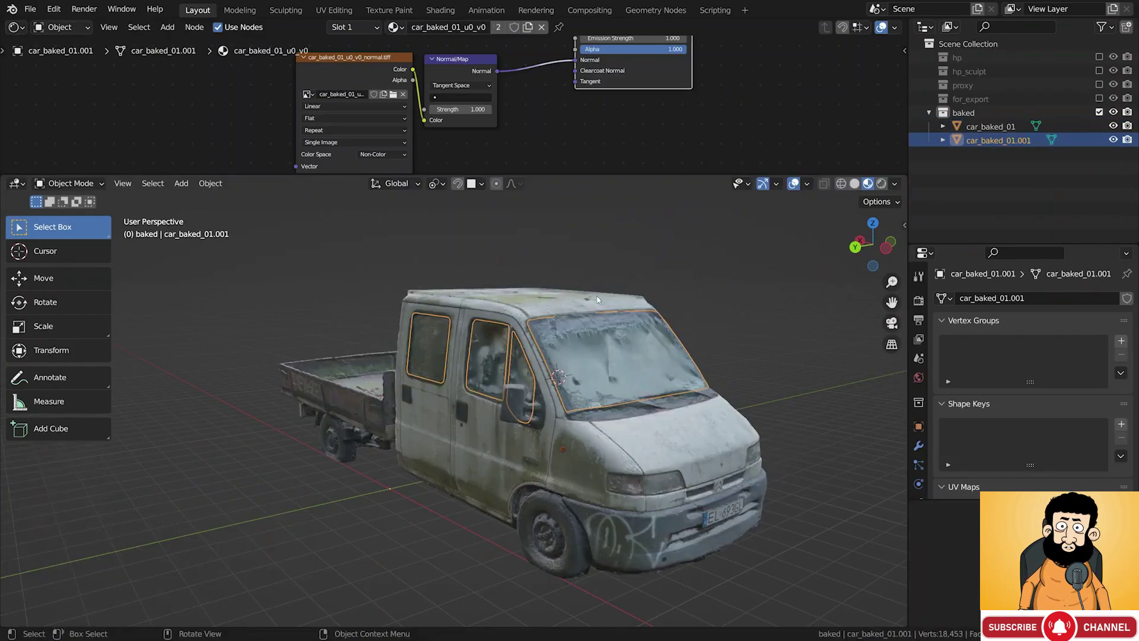
Hide the separated windows and select the linked surface remaining in the rear side window opening of the truck body
{"action": "key", "text": "h"}
{"action": "middle_click_drag", "start_coordinate": [621, 328], "coordinate": [717, 329]}
{"action": "left_click", "coordinate": [751, 362]}
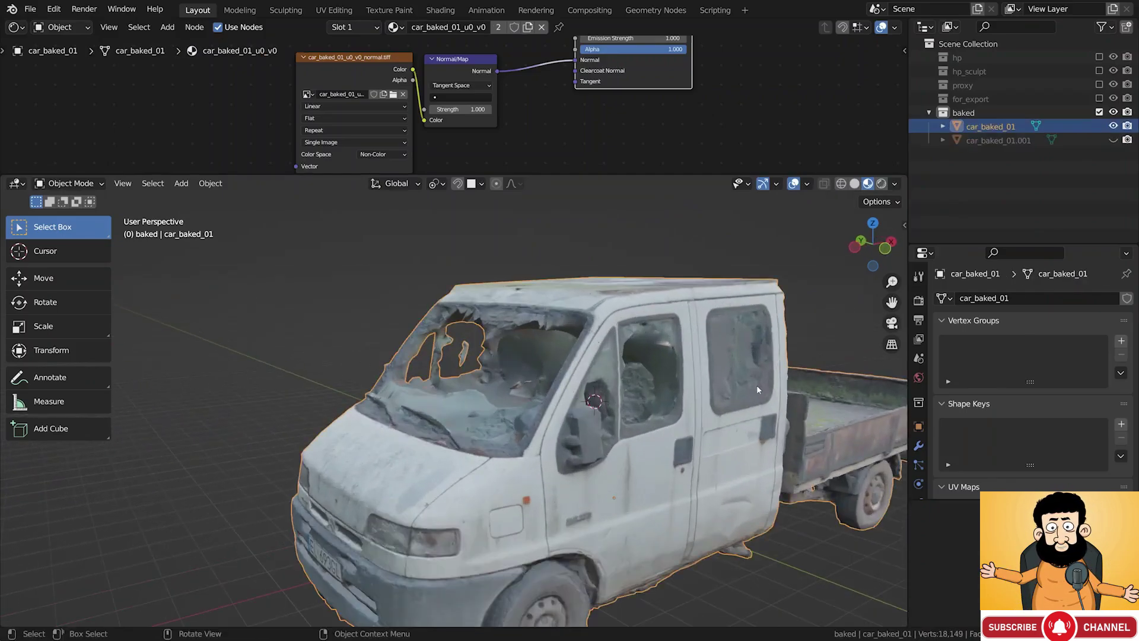
{"action": "key", "text": "Tab"}
{"action": "key", "text": "l"}
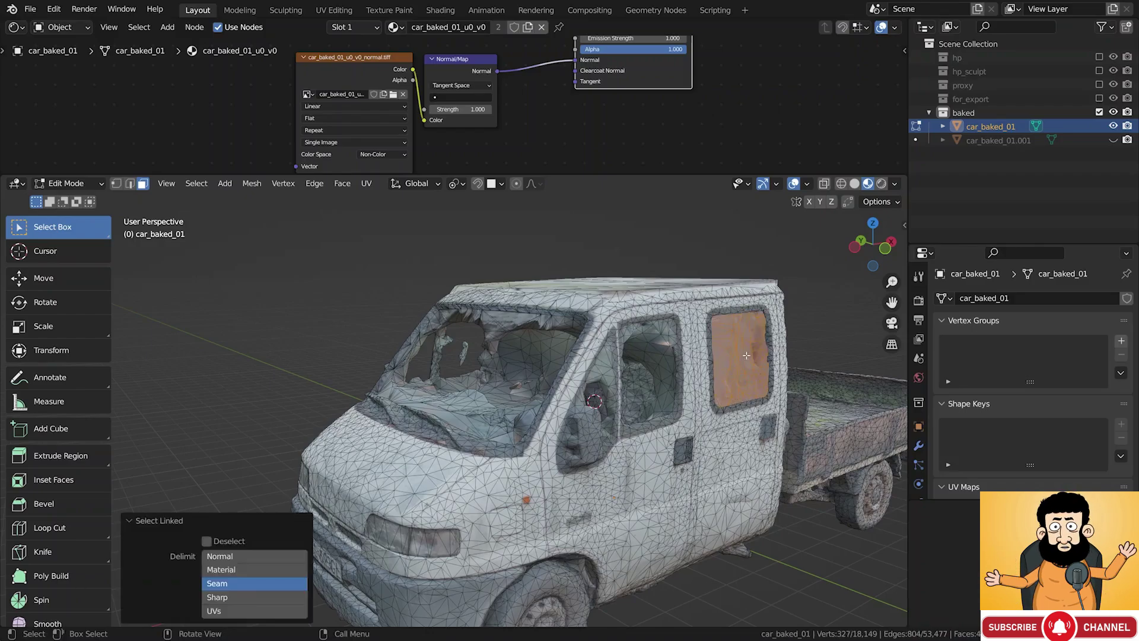
{"action": "key", "text": "g"}
{"action": "key", "text": "y"}
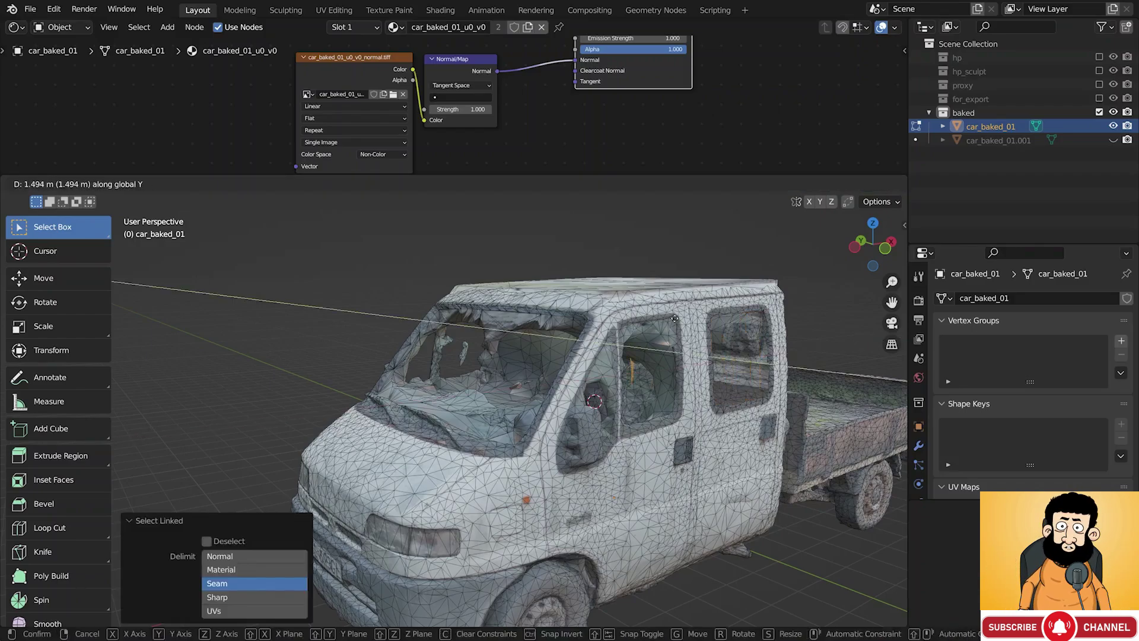
{"action": "right_click", "coordinate": [819, 312]}
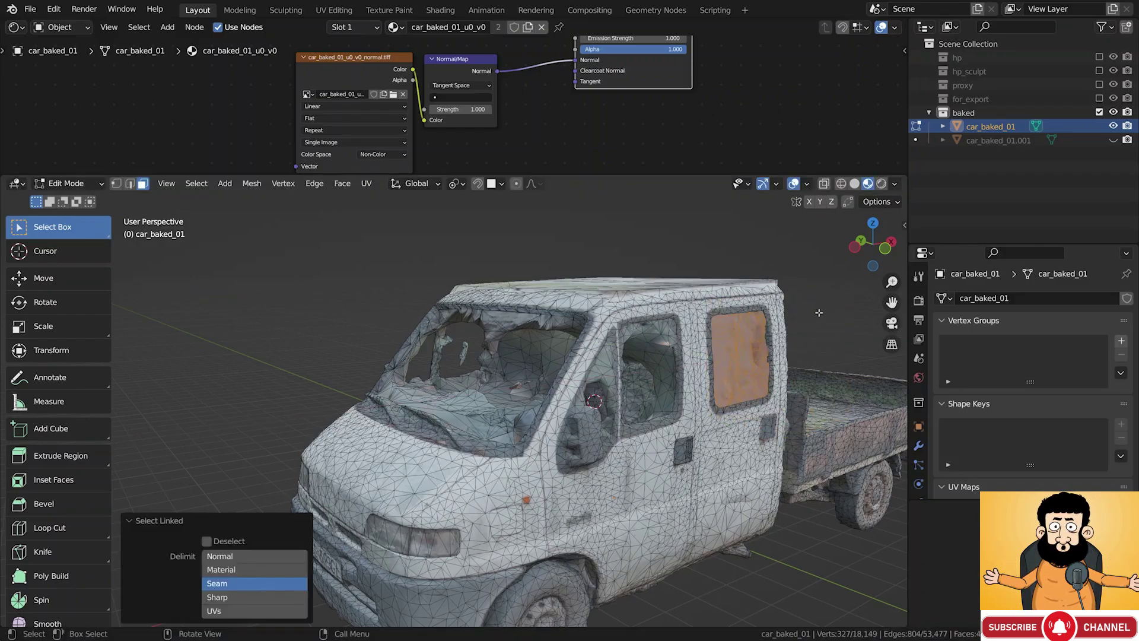
Separate the selected rear side window surface into its own object and return to Object Mode with nothing selected
{"action": "key", "text": "p"}
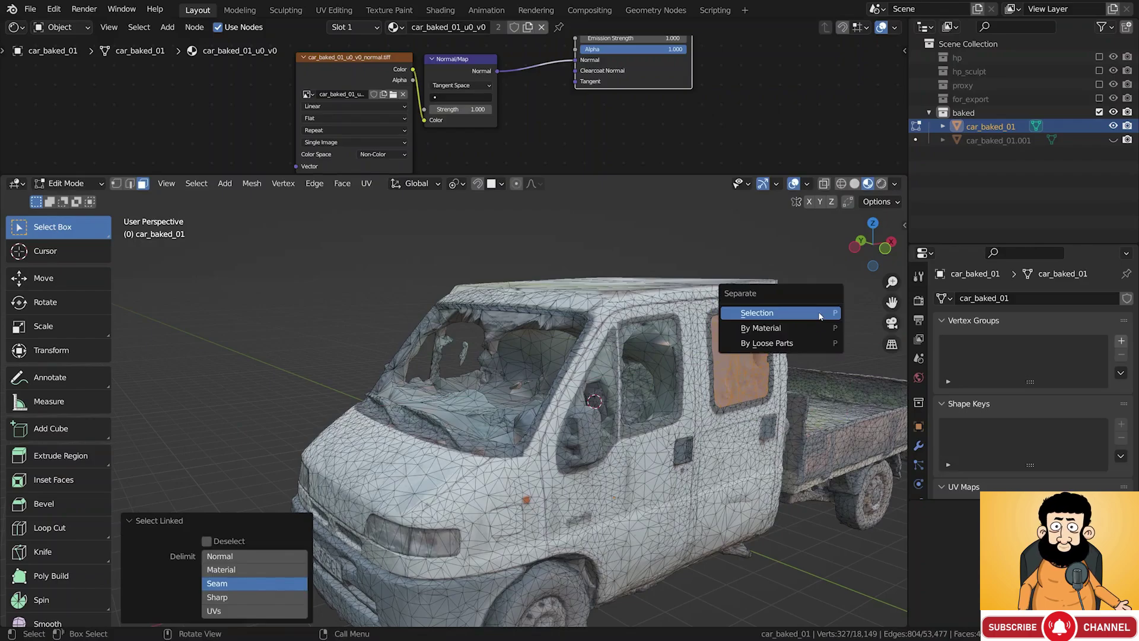
{"action": "left_click", "coordinate": [819, 316]}
{"action": "middle_click_drag", "start_coordinate": [819, 316], "coordinate": [751, 303], "text": "shift"}
{"action": "key", "text": "Tab"}
{"action": "key", "text": "alt+a"}
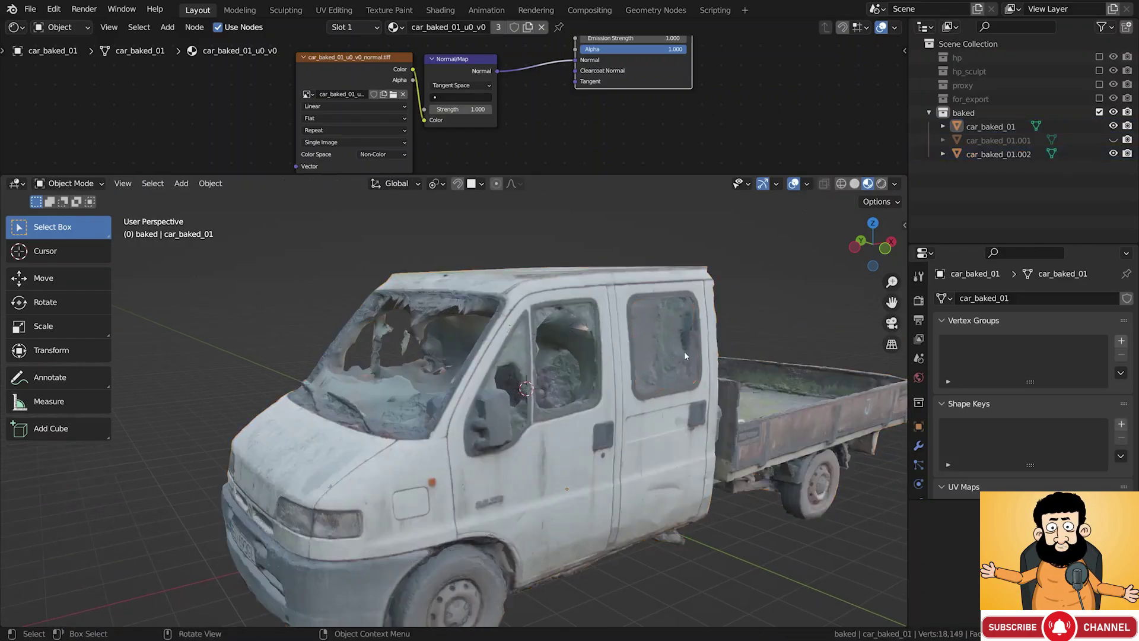
Unhide the separated windows object and select it, with the whole truck in view
{"action": "key", "text": "alt+h"}
{"action": "middle_click_drag", "start_coordinate": [674, 368], "coordinate": [645, 350], "text": "shift"}
{"action": "left_click", "coordinate": [641, 342]}
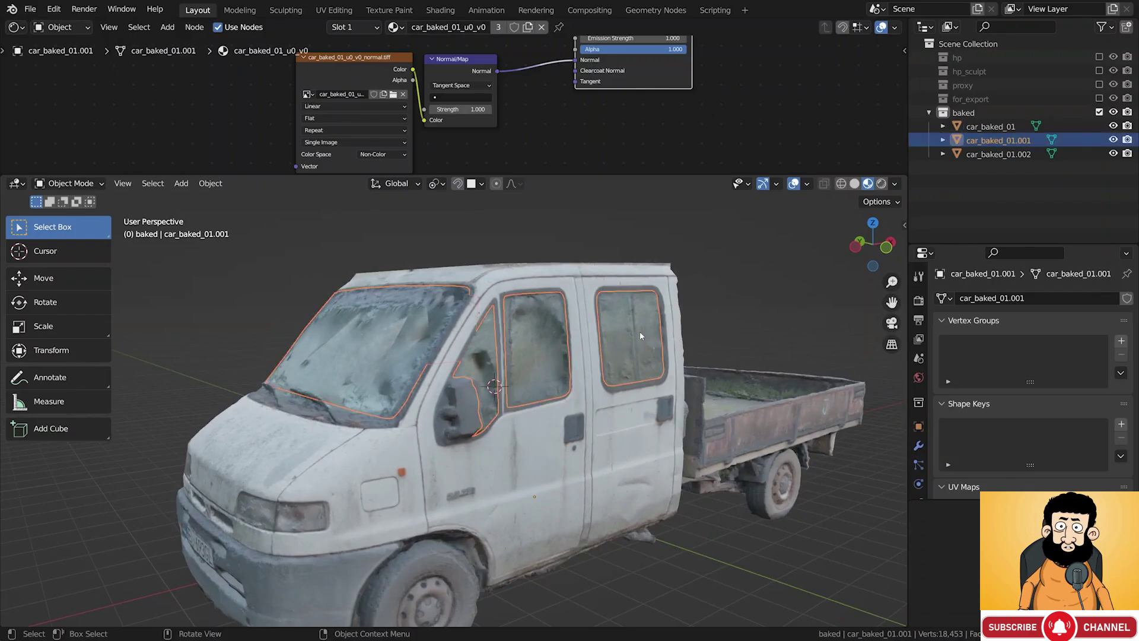
{"action": "key", "text": "KP_Decimal"}
{"action": "scroll", "coordinate": [919, 452], "scroll_direction": "down", "scroll_amount": 3}
Give the windows object its own copy of the truck material and name the copy glass
{"action": "left_click", "coordinate": [919, 474]}
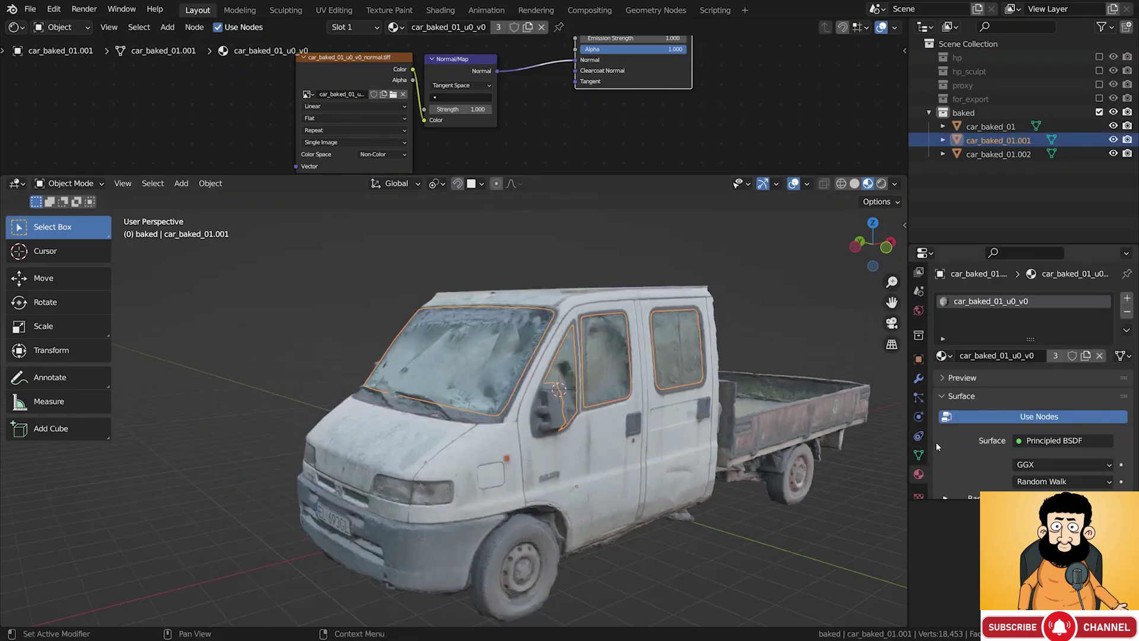
{"action": "left_click", "coordinate": [1085, 356]}
{"action": "double_click", "coordinate": [1035, 302]}
{"action": "type", "text": "glass"}
{"action": "key", "text": "Return"}
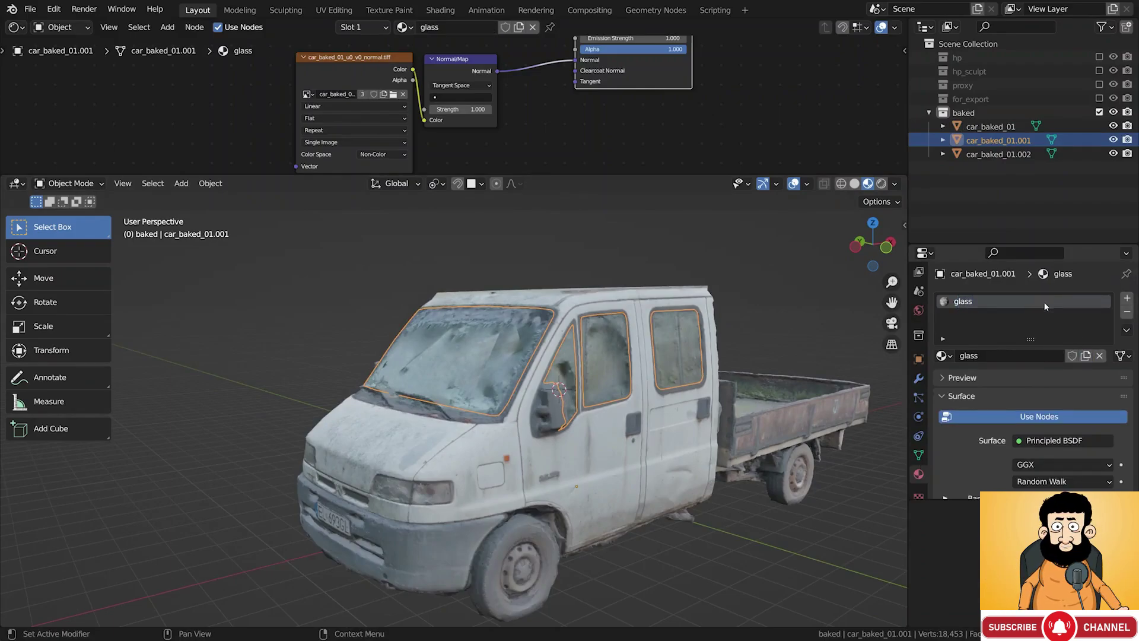
Enlarge the Shader Editor, set the glass material's blend mode to Alpha Blend and enable backface culling
{"action": "scroll", "coordinate": [1043, 398], "scroll_direction": "down", "scroll_amount": 1}
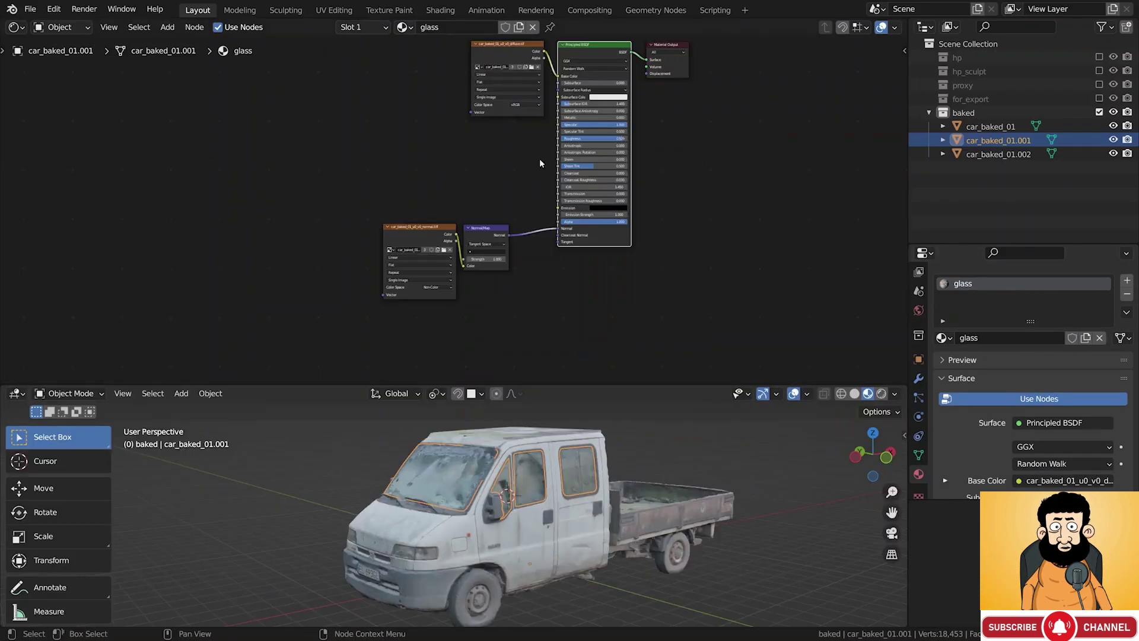
{"action": "middle_click_drag", "start_coordinate": [540, 163], "coordinate": [488, 211]}
{"action": "scroll", "coordinate": [488, 192], "scroll_direction": "up", "scroll_amount": 3}
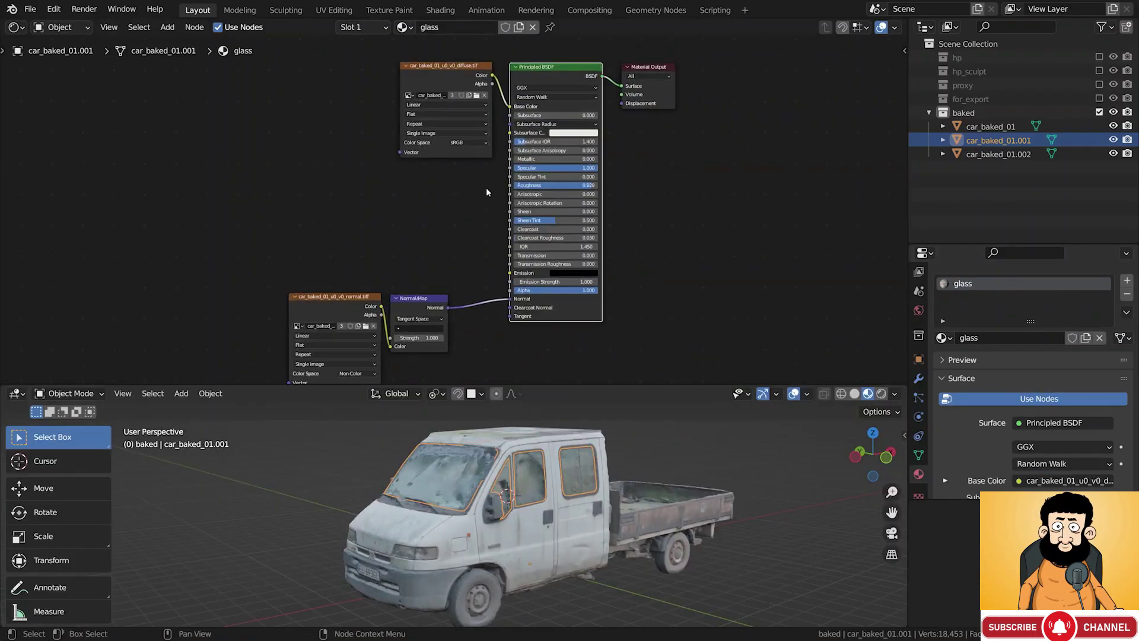
{"action": "scroll", "coordinate": [523, 274], "scroll_direction": "up", "scroll_amount": 6}
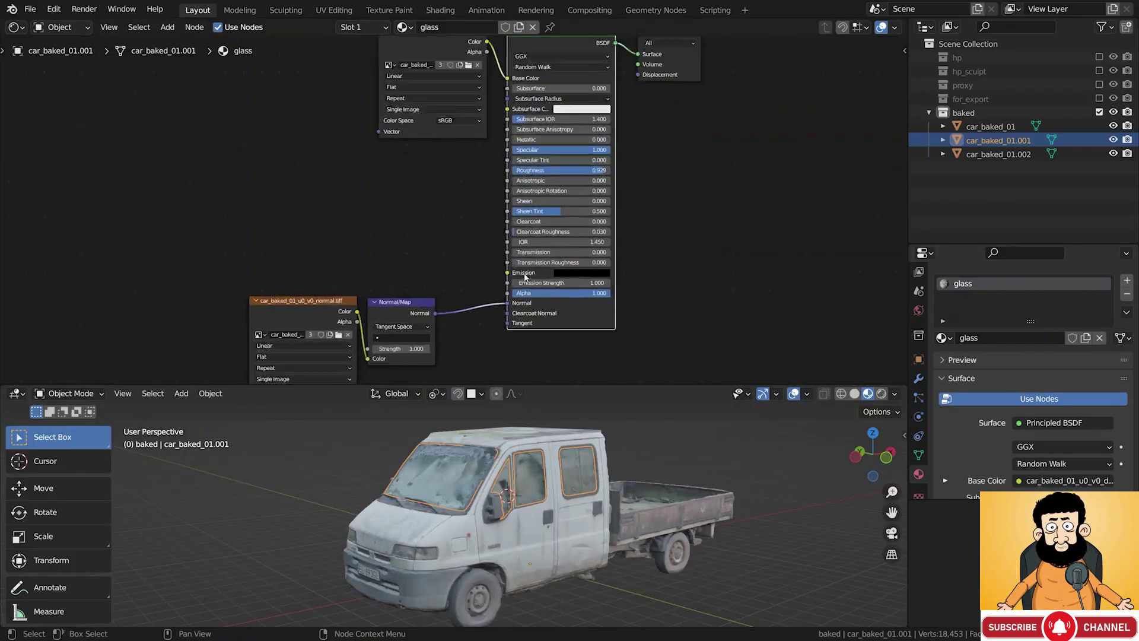
{"action": "mouse_move", "coordinate": [619, 285]}
{"action": "left_mouse_down"}
{"action": "mouse_move", "coordinate": [432, 284]}
{"action": "mouse_move", "coordinate": [637, 284]}
{"action": "left_mouse_up"}
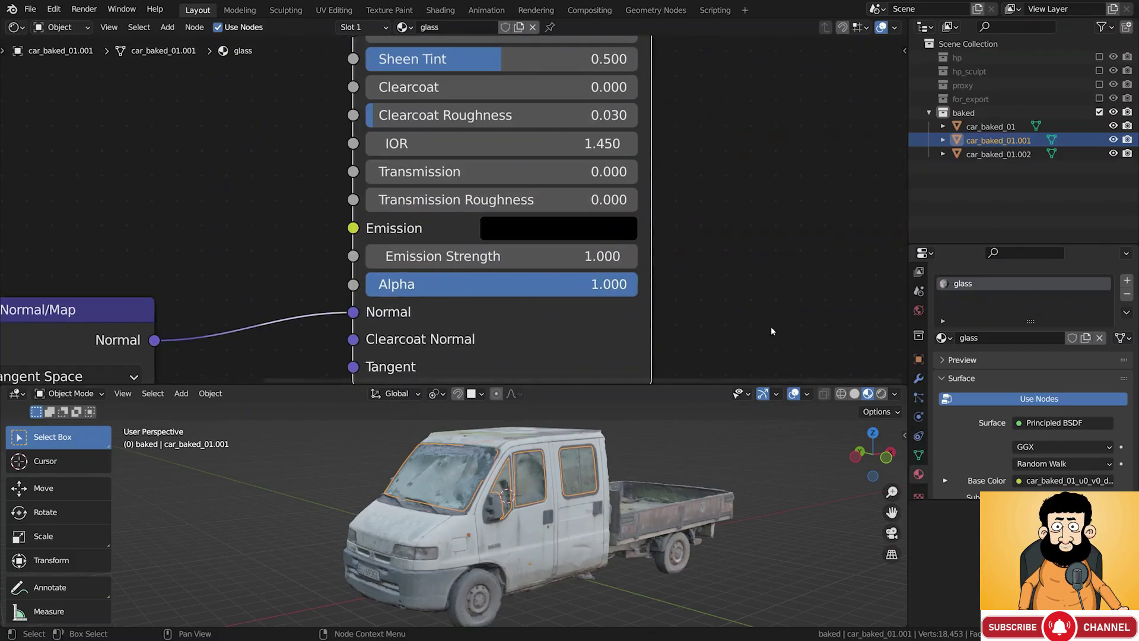
{"action": "scroll", "coordinate": [981, 426], "scroll_direction": "down", "scroll_amount": 15}
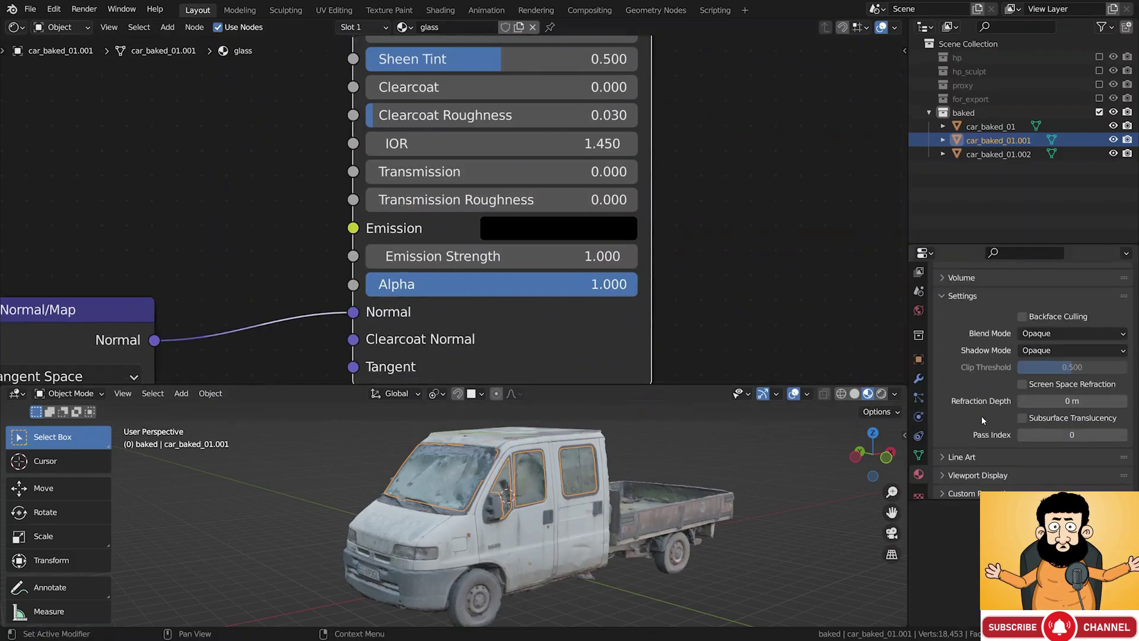
{"action": "left_click", "coordinate": [1046, 334]}
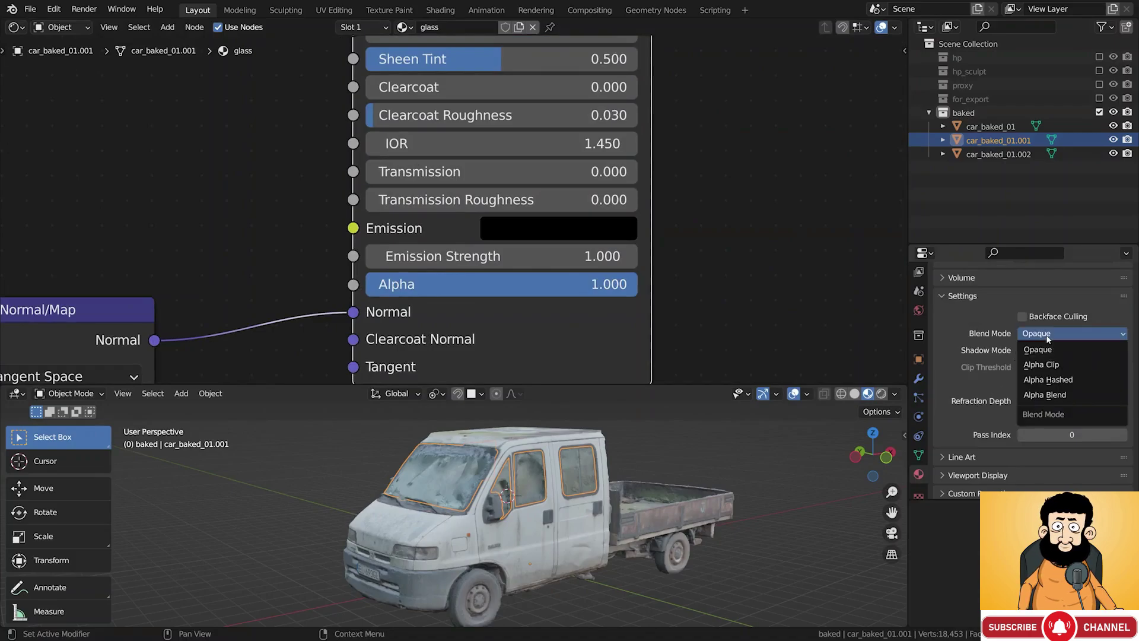
{"action": "left_click", "coordinate": [1044, 396]}
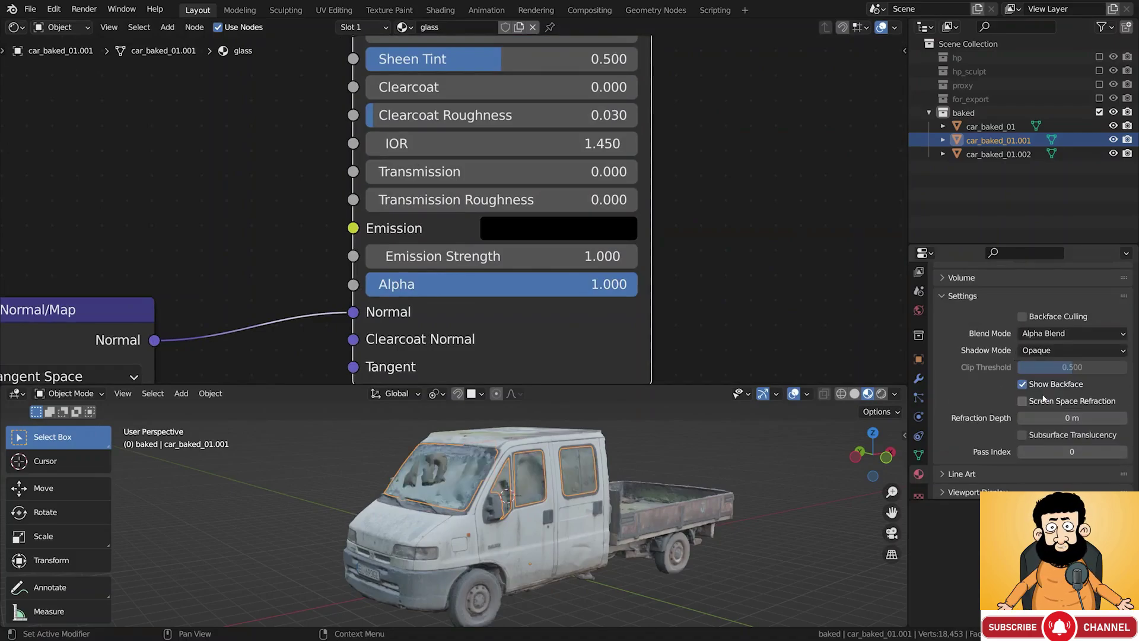
{"action": "left_click", "coordinate": [1022, 318]}
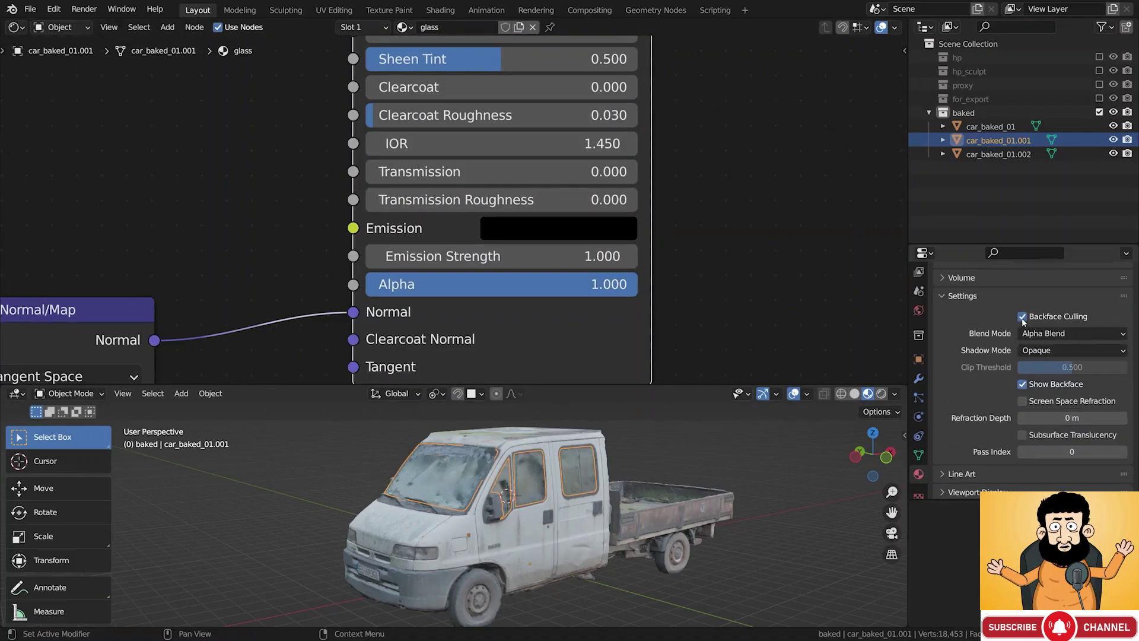
{"action": "left_click", "coordinate": [1021, 318]}
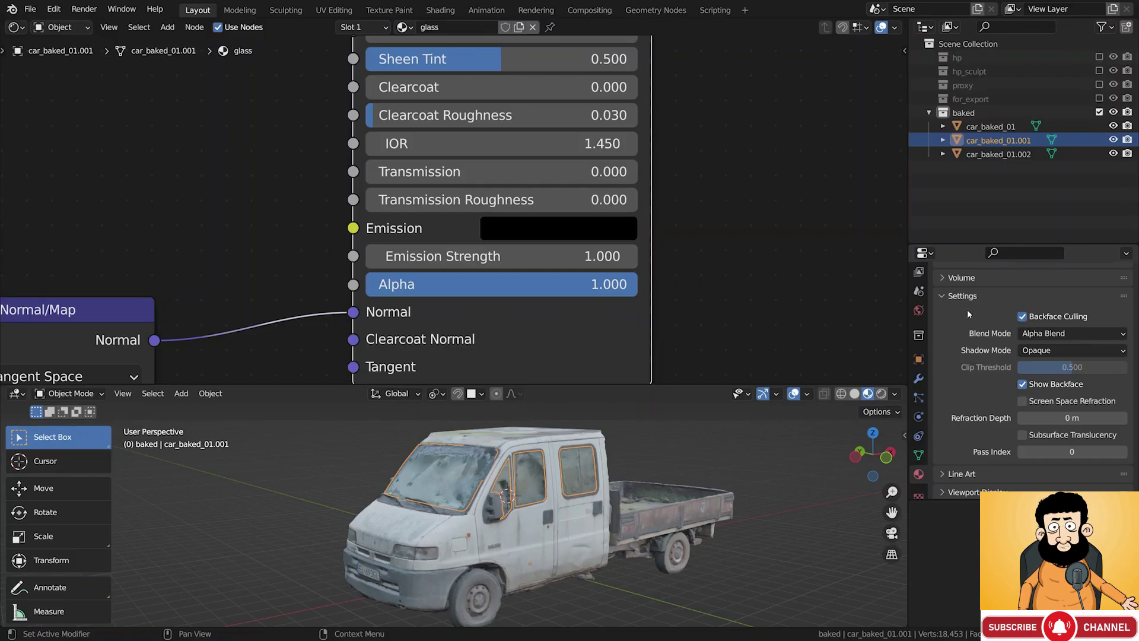
Lower the glass material's Alpha to about 0.192 and its Roughness to about 0.124
{"action": "left_click_drag", "start_coordinate": [617, 284], "coordinate": [419, 285]}
{"action": "middle_click_drag", "start_coordinate": [513, 37], "coordinate": [536, 260]}
{"action": "left_click_drag", "start_coordinate": [632, 177], "coordinate": [389, 177]}
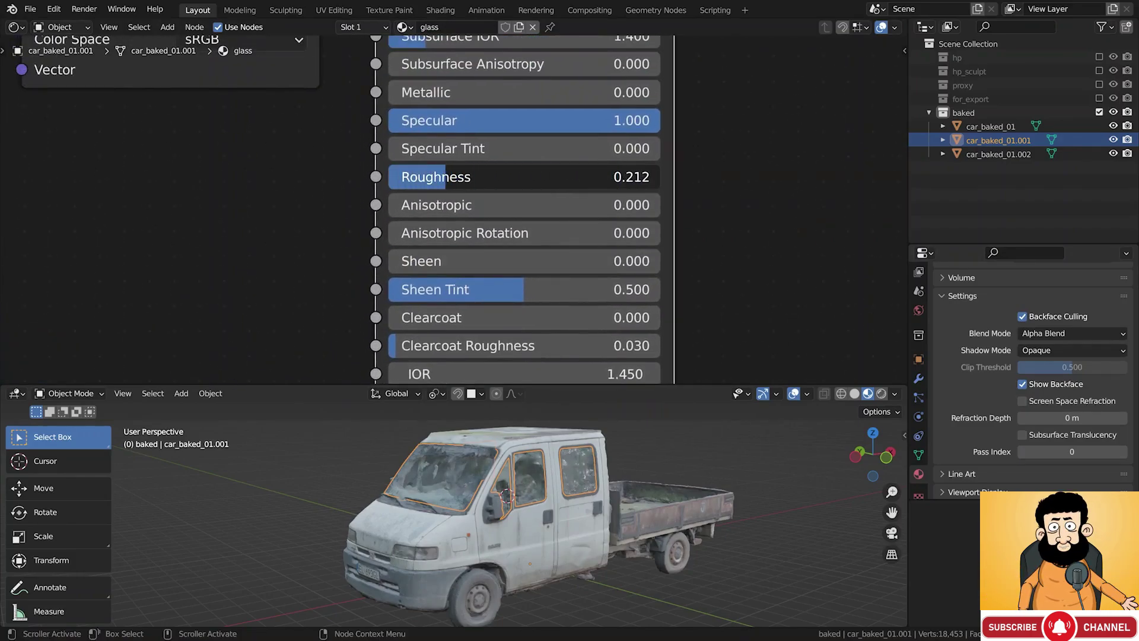
{"action": "middle_click_drag", "start_coordinate": [422, 148], "coordinate": [467, 233]}
{"action": "left_click_drag", "start_coordinate": [659, 205], "coordinate": [705, 205]}
Rotate the viewport's HDRI lighting to judge the reflections on the truck's windows
{"action": "mouse_move", "coordinate": [502, 496]}
{"action": "middle_mouse_down"}
{"action": "mouse_move", "coordinate": [463, 489]}
{"action": "mouse_move", "coordinate": [497, 500]}
{"action": "middle_mouse_up"}
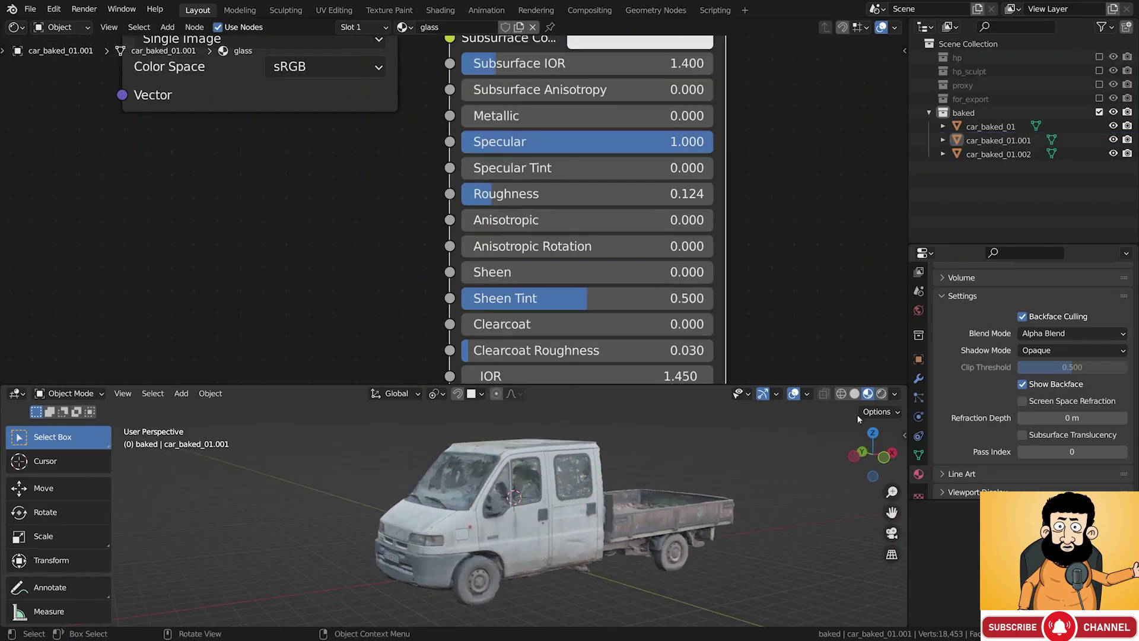
{"action": "left_click", "coordinate": [894, 394]}
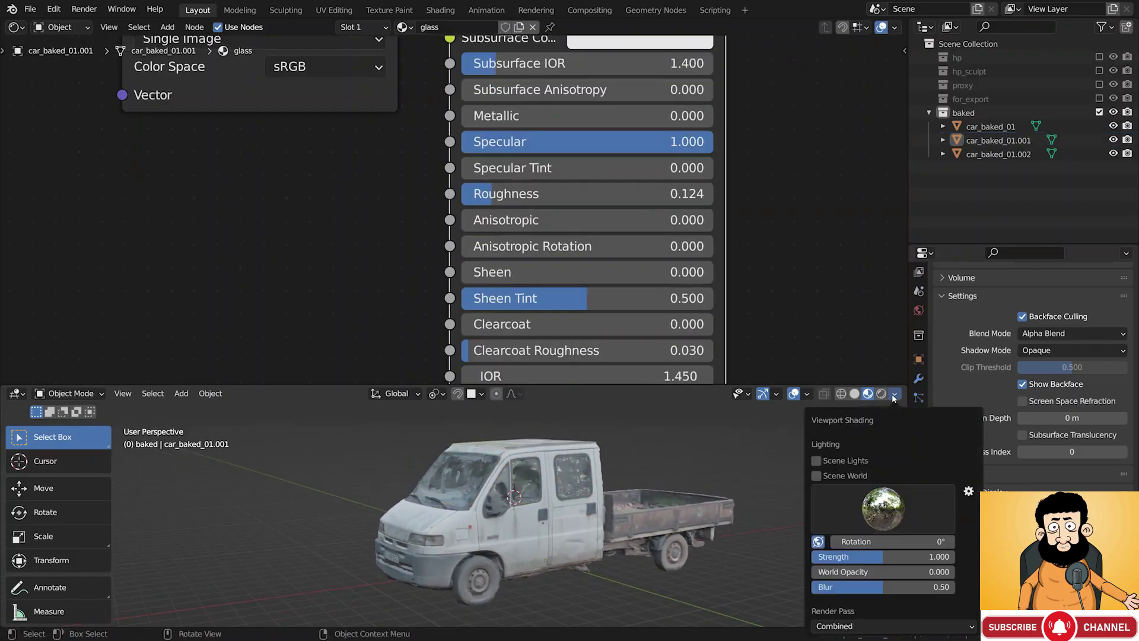
{"action": "left_click_drag", "start_coordinate": [873, 536], "coordinate": [914, 541]}
{"action": "mouse_move", "coordinate": [505, 505]}
{"action": "middle_mouse_down"}
{"action": "mouse_move", "coordinate": [463, 504]}
{"action": "mouse_move", "coordinate": [569, 501]}
{"action": "mouse_move", "coordinate": [482, 504]}
{"action": "mouse_move", "coordinate": [512, 497]}
{"action": "mouse_move", "coordinate": [510, 476]}
{"action": "mouse_move", "coordinate": [507, 490]}
{"action": "middle_mouse_up"}
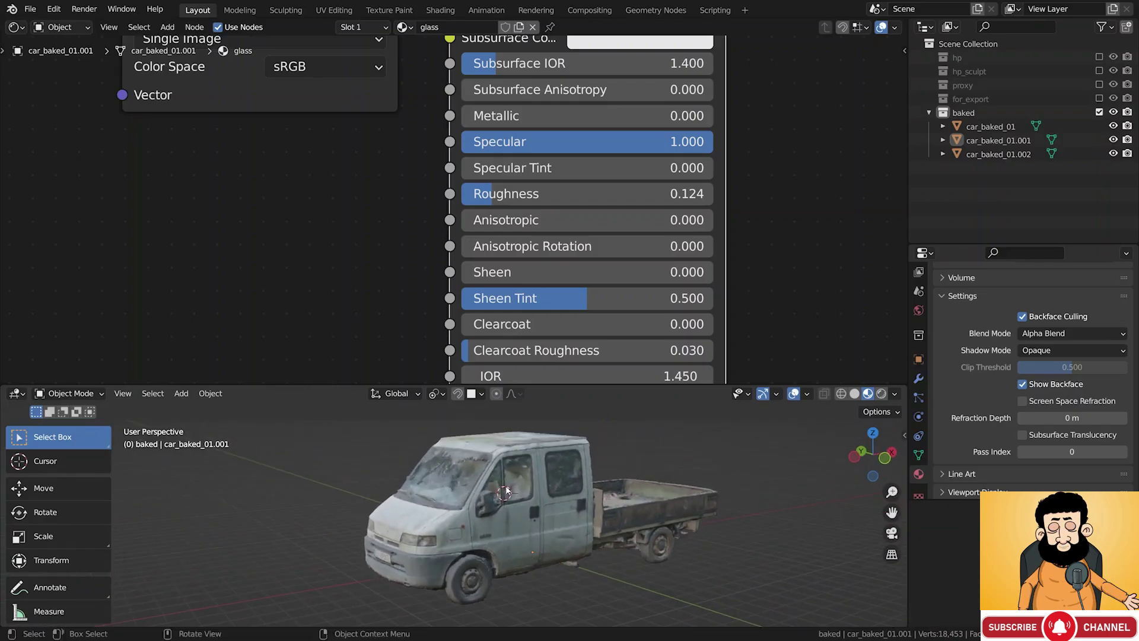
Fine-tune the glass material's Alpha and inspect the cab's window transparency up close
{"action": "scroll", "coordinate": [516, 312], "scroll_direction": "up", "scroll_amount": 1}
{"action": "scroll", "coordinate": [513, 305], "scroll_direction": "down", "scroll_amount": 3}
{"action": "middle_click_drag", "start_coordinate": [539, 356], "coordinate": [557, 212]}
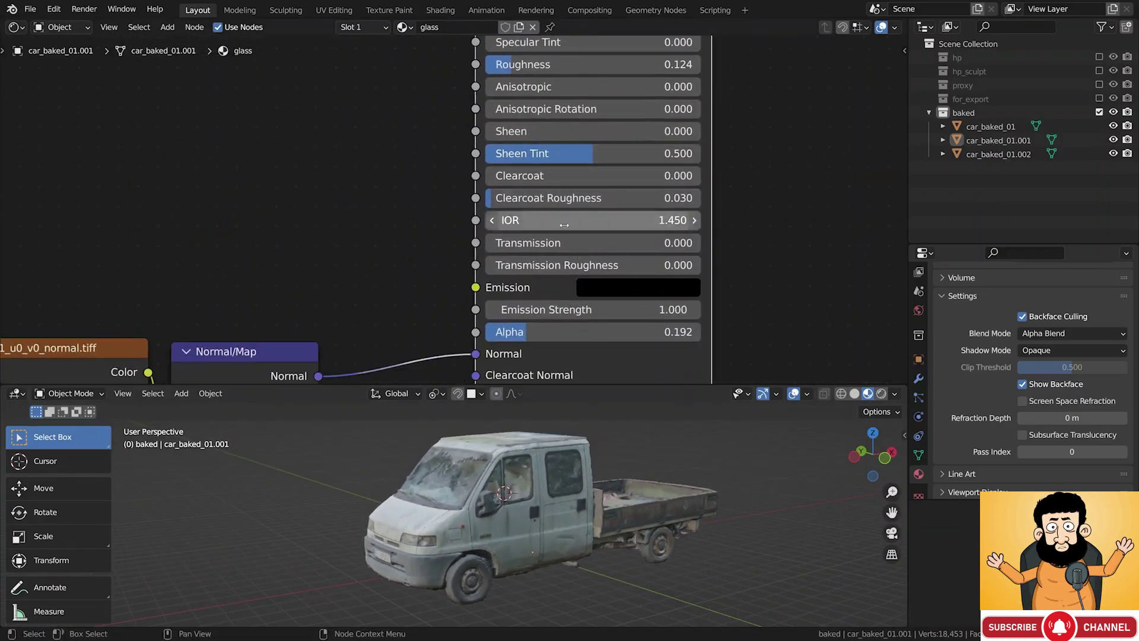
{"action": "scroll", "coordinate": [563, 332], "scroll_direction": "up", "scroll_amount": 3}
{"action": "scroll", "coordinate": [556, 300], "scroll_direction": "up", "scroll_amount": 1}
{"action": "middle_click_drag", "start_coordinate": [556, 300], "coordinate": [574, 256]}
{"action": "mouse_move", "coordinate": [574, 261]}
{"action": "left_mouse_down"}
{"action": "mouse_move", "coordinate": [825, 261]}
{"action": "mouse_move", "coordinate": [521, 261]}
{"action": "mouse_move", "coordinate": [582, 261]}
{"action": "left_mouse_up"}
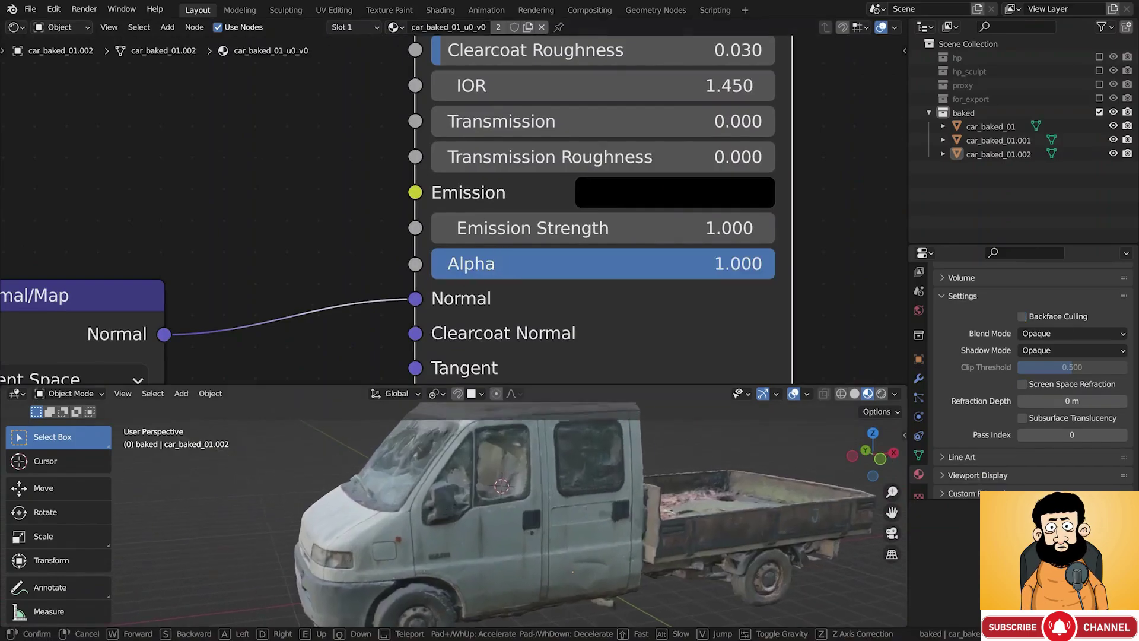
{"action": "key", "text": "w"}
{"action": "key", "text": "s"}
{"action": "key", "text": "w"}
{"action": "key", "text": "w"}
{"action": "key", "text": "Escape"}
{"action": "middle_click_drag", "start_coordinate": [464, 518], "coordinate": [578, 461]}
In the truck material, add a ColorRamp node and route the diffuse texture's color through it into the Principled BSDF Roughness
{"action": "scroll", "coordinate": [531, 262], "scroll_direction": "down", "scroll_amount": 12}
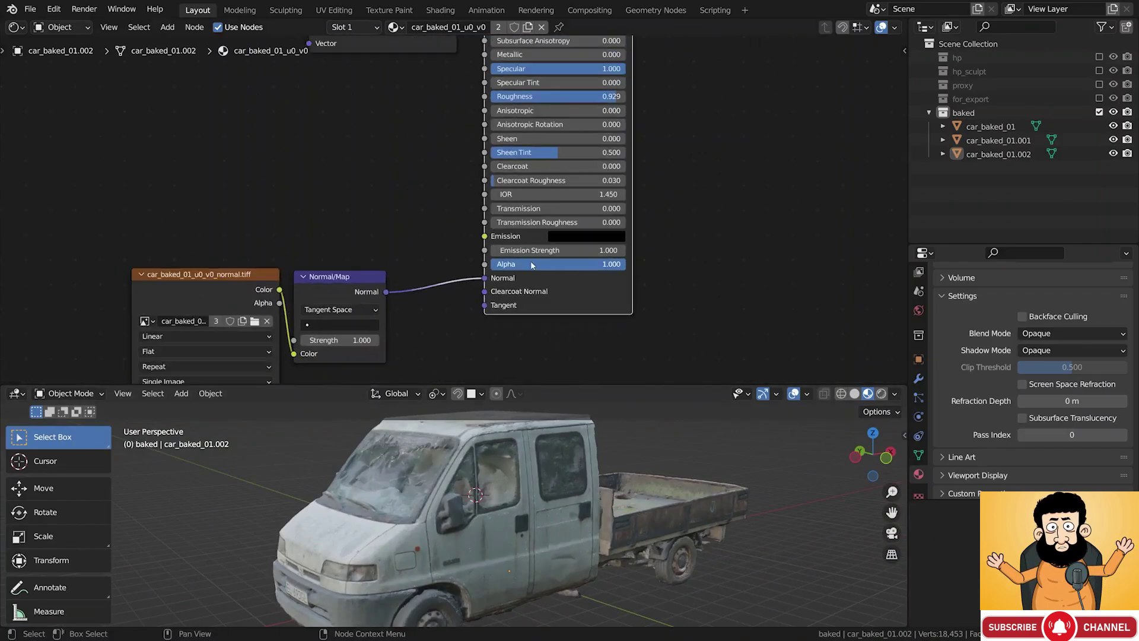
{"action": "middle_click_drag", "start_coordinate": [421, 146], "coordinate": [552, 287]}
{"action": "scroll", "coordinate": [553, 273], "scroll_direction": "down", "scroll_amount": 4}
{"action": "left_click_drag", "start_coordinate": [515, 108], "coordinate": [296, 85]}
{"action": "key", "text": "shift+a"}
{"action": "mouse_move", "coordinate": [437, 181]}
{"action": "mouse_move", "coordinate": [376, 205]}
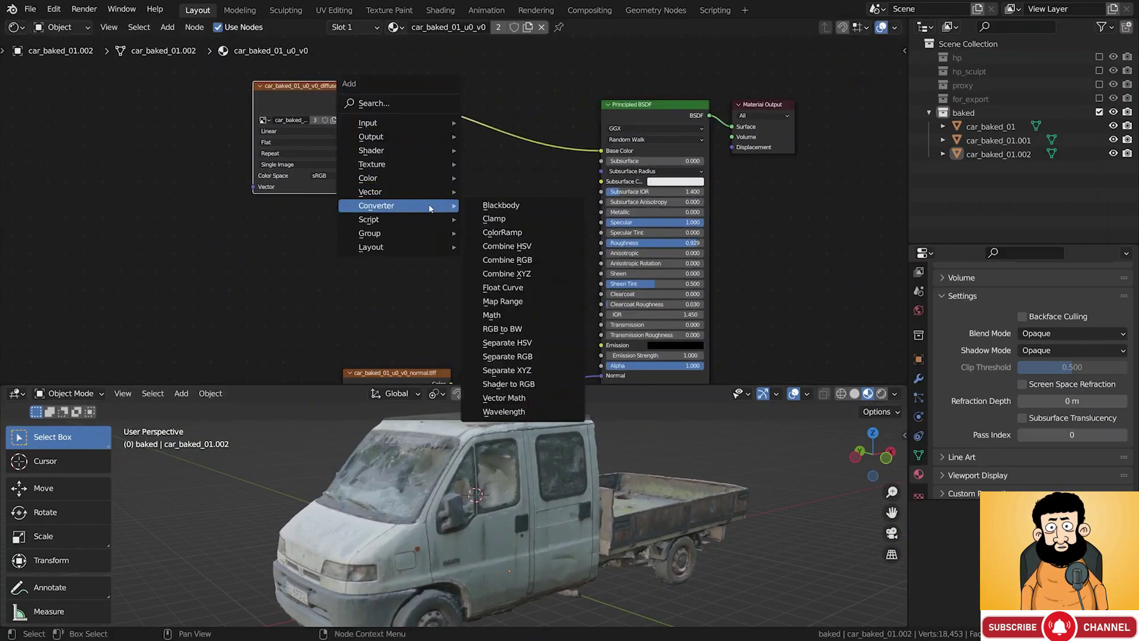
{"action": "left_click", "coordinate": [505, 218]}
{"action": "left_click", "coordinate": [436, 171]}
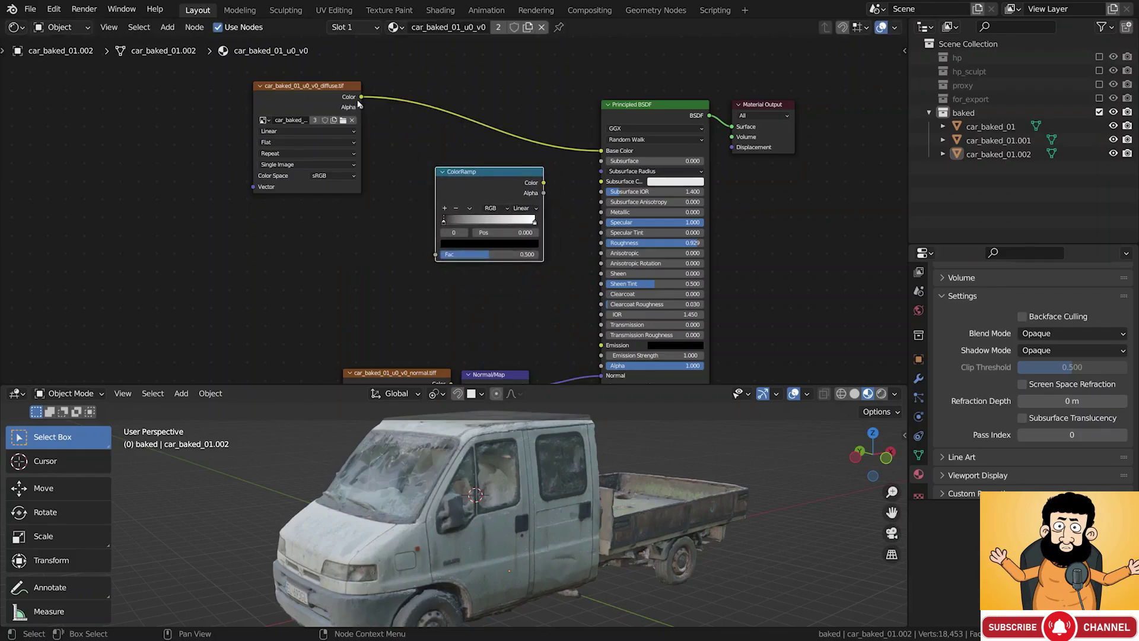
{"action": "left_click_drag", "start_coordinate": [361, 97], "coordinate": [436, 254]}
{"action": "left_click_drag", "start_coordinate": [543, 182], "coordinate": [601, 243]}
Reverse the ColorRamp from white to black and place its black stop at position 0.147
{"action": "mouse_move", "coordinate": [466, 222]}
{"action": "left_mouse_down"}
{"action": "mouse_move", "coordinate": [525, 227]}
{"action": "mouse_move", "coordinate": [396, 249]}
{"action": "left_mouse_up"}
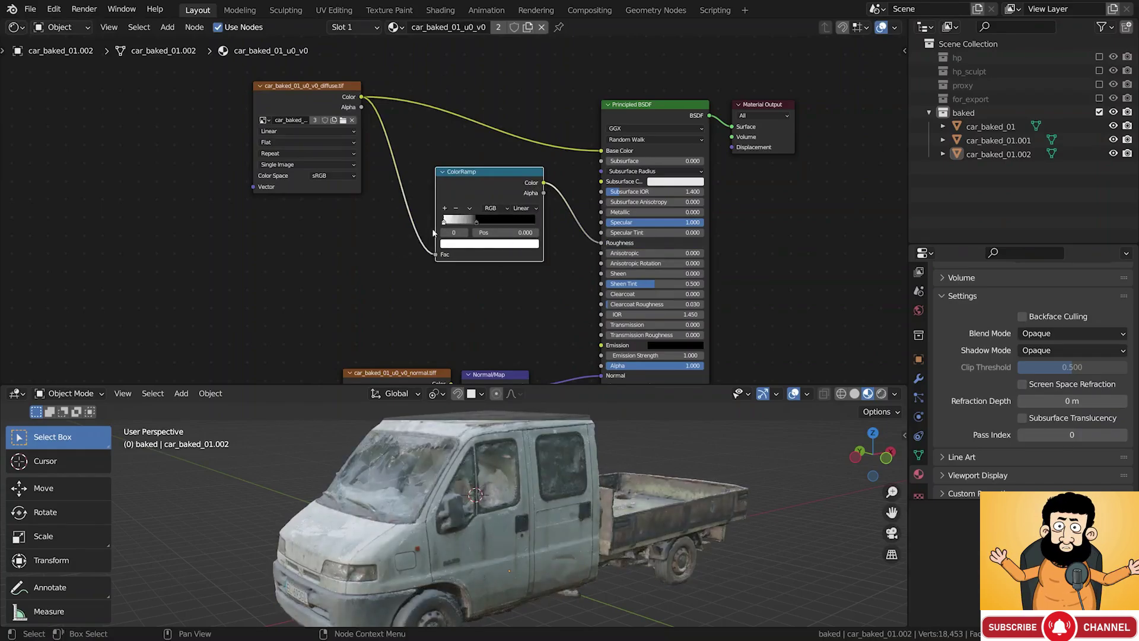
{"action": "scroll", "coordinate": [432, 231], "scroll_direction": "up", "scroll_amount": 4}
{"action": "left_click_drag", "start_coordinate": [486, 223], "coordinate": [445, 250]}
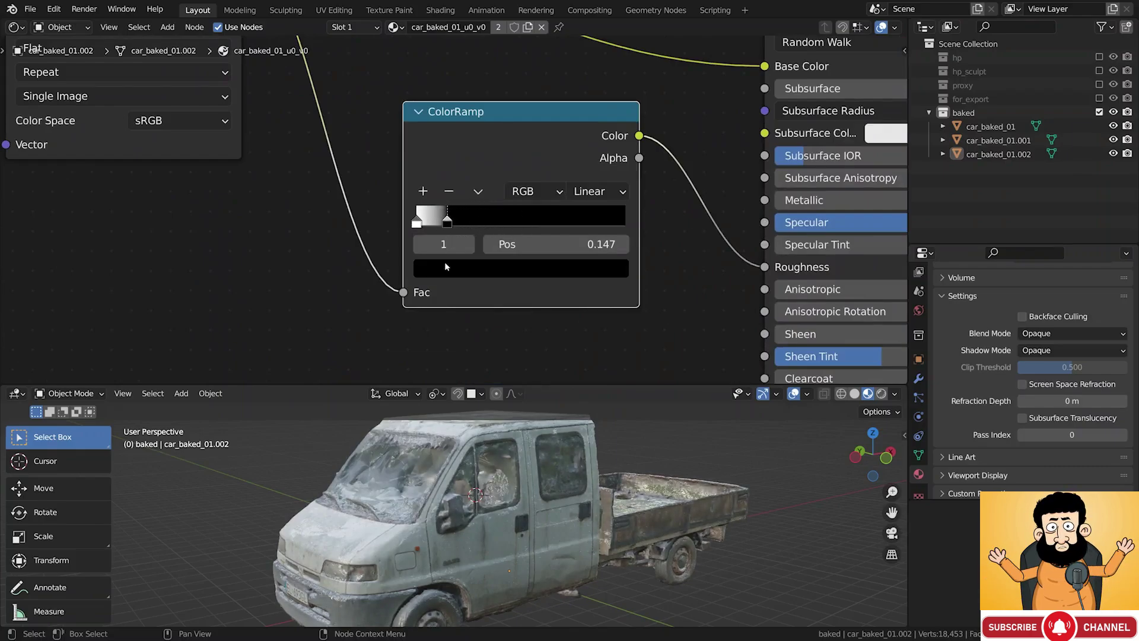
With the 3D viewport enlarged, set the ColorRamp's black stop to position 1.000 and lighten its color to dark grey
{"action": "left_click_drag", "start_coordinate": [473, 383], "coordinate": [488, 256]}
{"action": "middle_click_drag", "start_coordinate": [419, 409], "coordinate": [448, 454]}
{"action": "scroll", "coordinate": [467, 209], "scroll_direction": "up", "scroll_amount": 2}
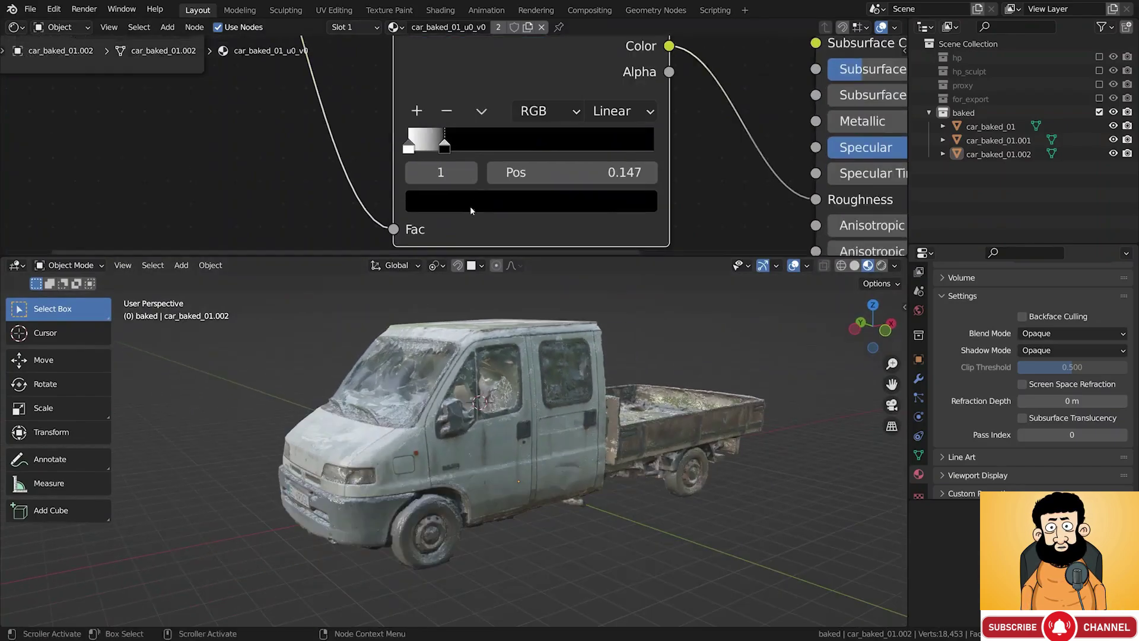
{"action": "left_click_drag", "start_coordinate": [446, 135], "coordinate": [684, 159]}
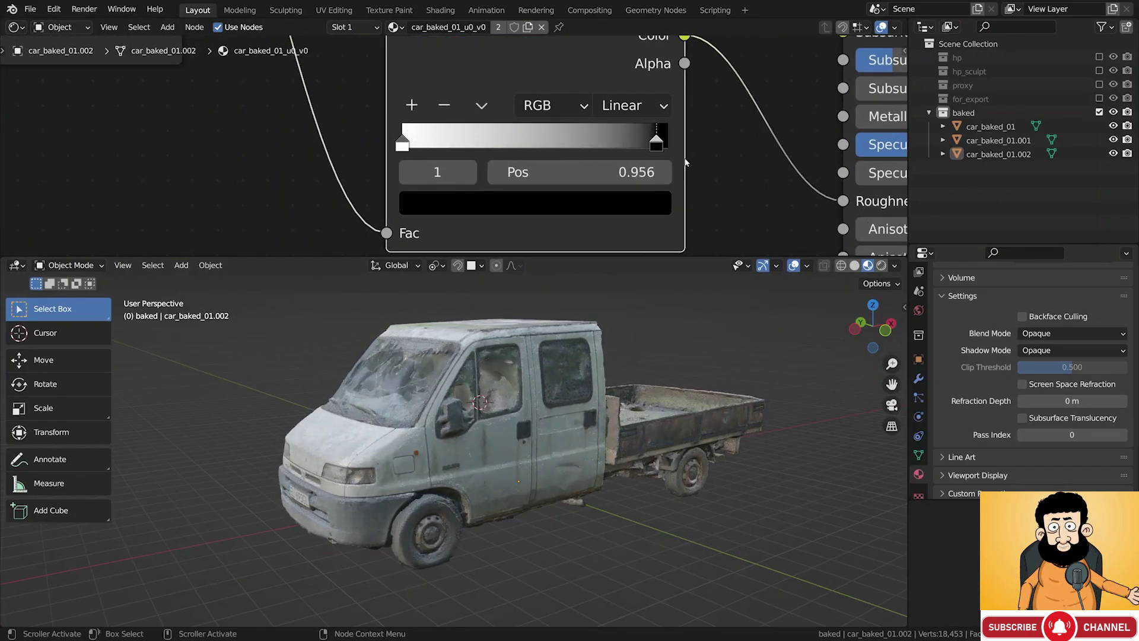
{"action": "mouse_move", "coordinate": [494, 439]}
{"action": "middle_mouse_down"}
{"action": "mouse_move", "coordinate": [545, 446]}
{"action": "mouse_move", "coordinate": [480, 448]}
{"action": "mouse_move", "coordinate": [504, 445]}
{"action": "middle_mouse_up"}
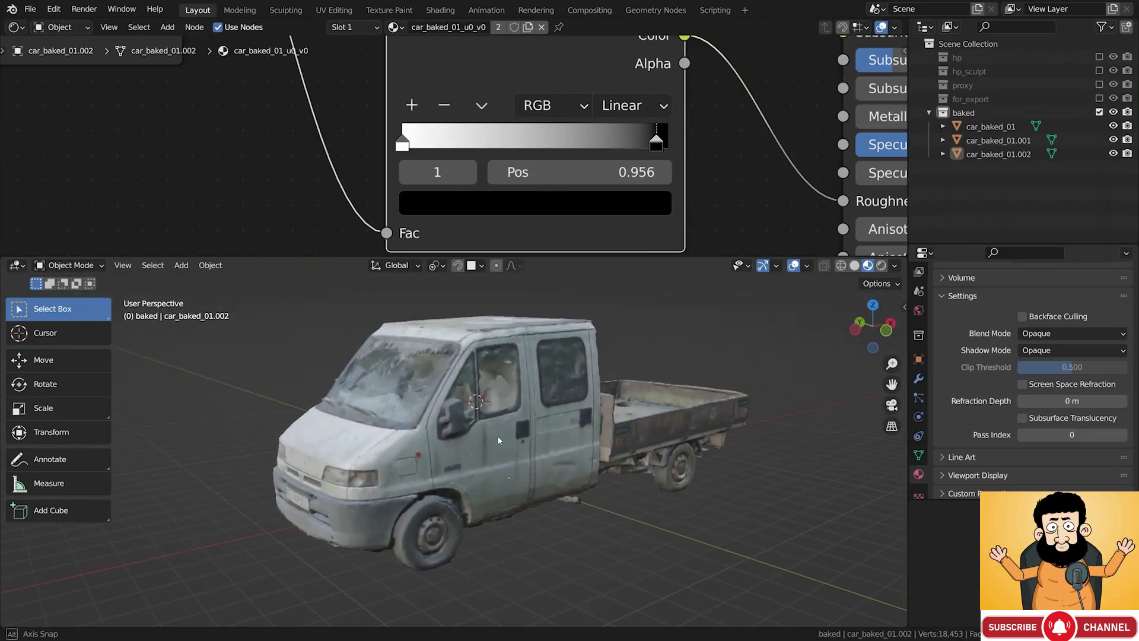
{"action": "left_click_drag", "start_coordinate": [658, 134], "coordinate": [682, 144]}
{"action": "middle_click_drag", "start_coordinate": [522, 323], "coordinate": [531, 334]}
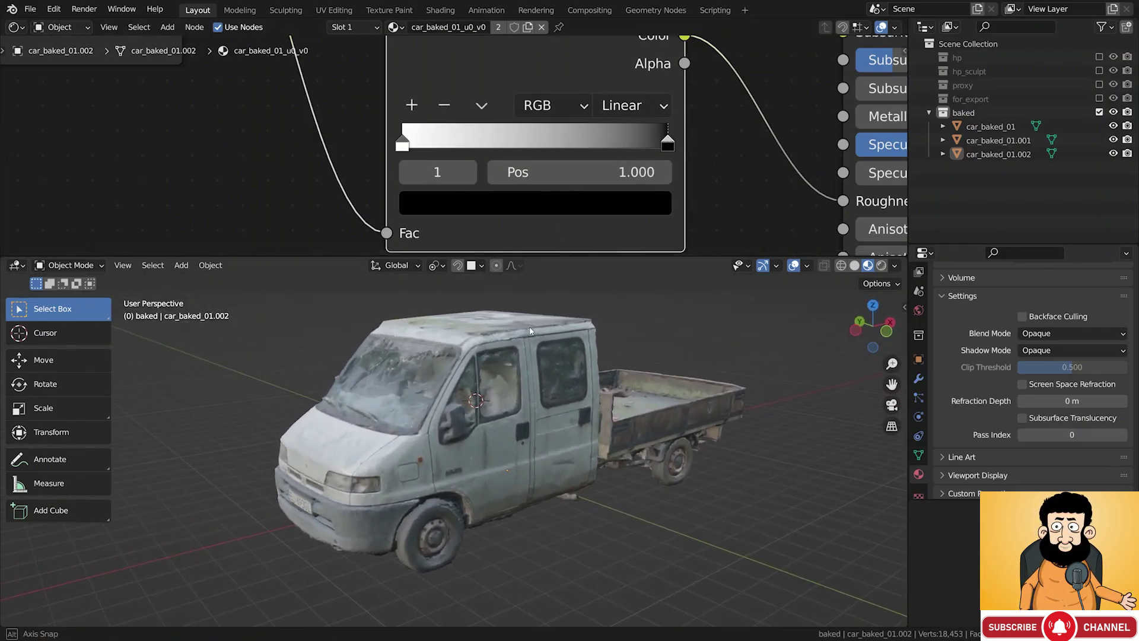
{"action": "left_click", "coordinate": [575, 196]}
{"action": "left_click_drag", "start_coordinate": [615, 349], "coordinate": [613, 403]}
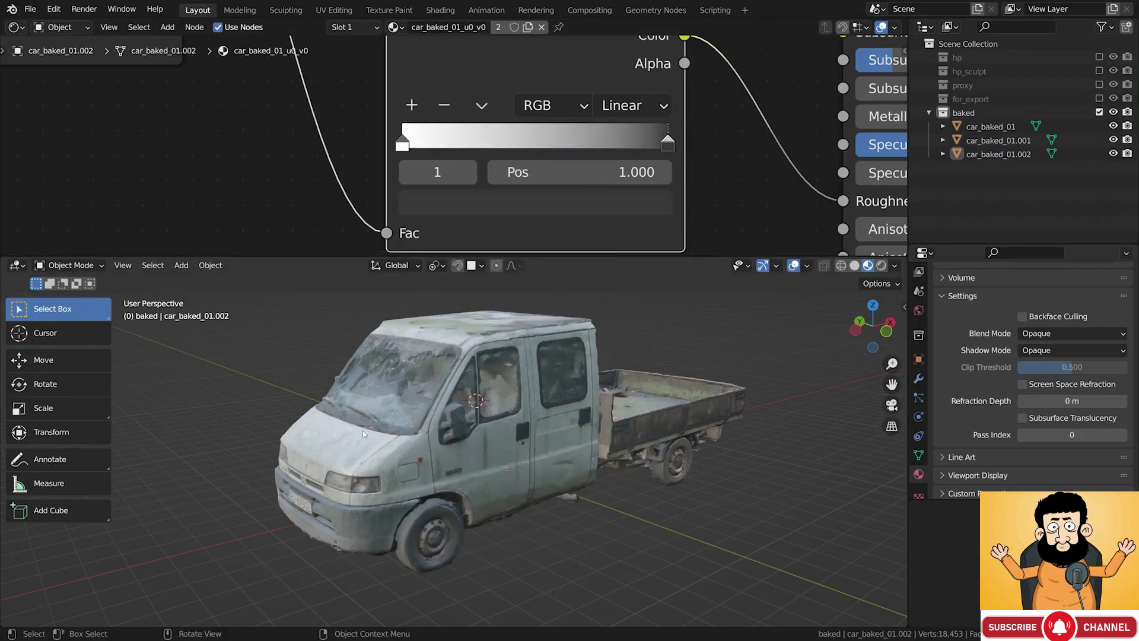
Separate both headlights from the truck body mesh into their own object
{"action": "left_click", "coordinate": [417, 382]}
{"action": "scroll", "coordinate": [368, 485], "scroll_direction": "up", "scroll_amount": 3}
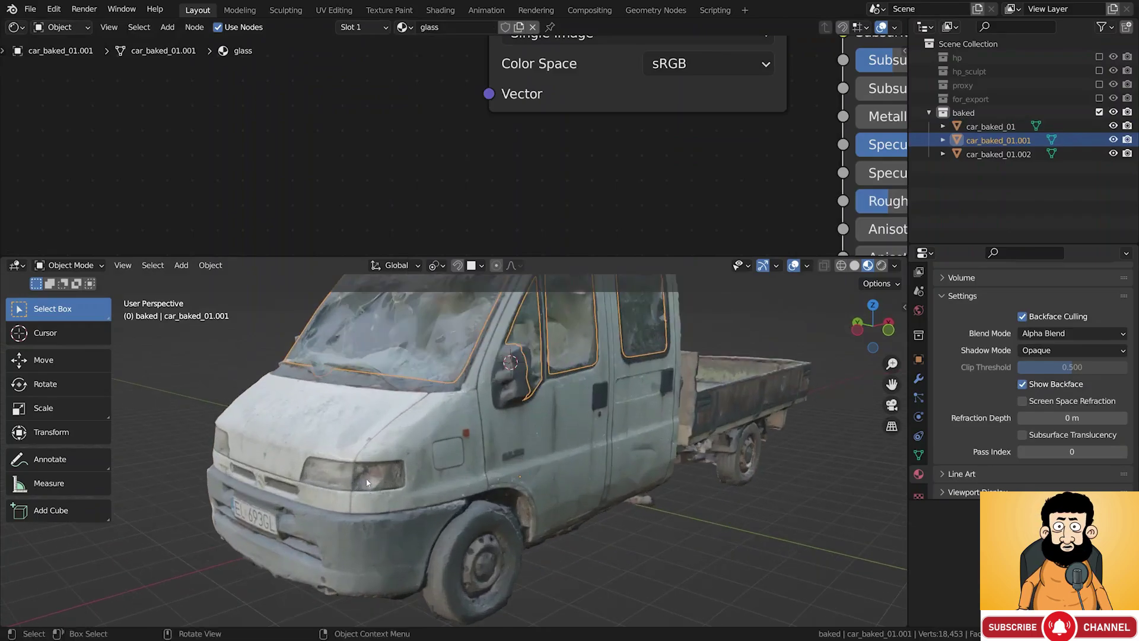
{"action": "left_click", "coordinate": [368, 485]}
{"action": "key", "text": "g"}
{"action": "right_click", "coordinate": [373, 482]}
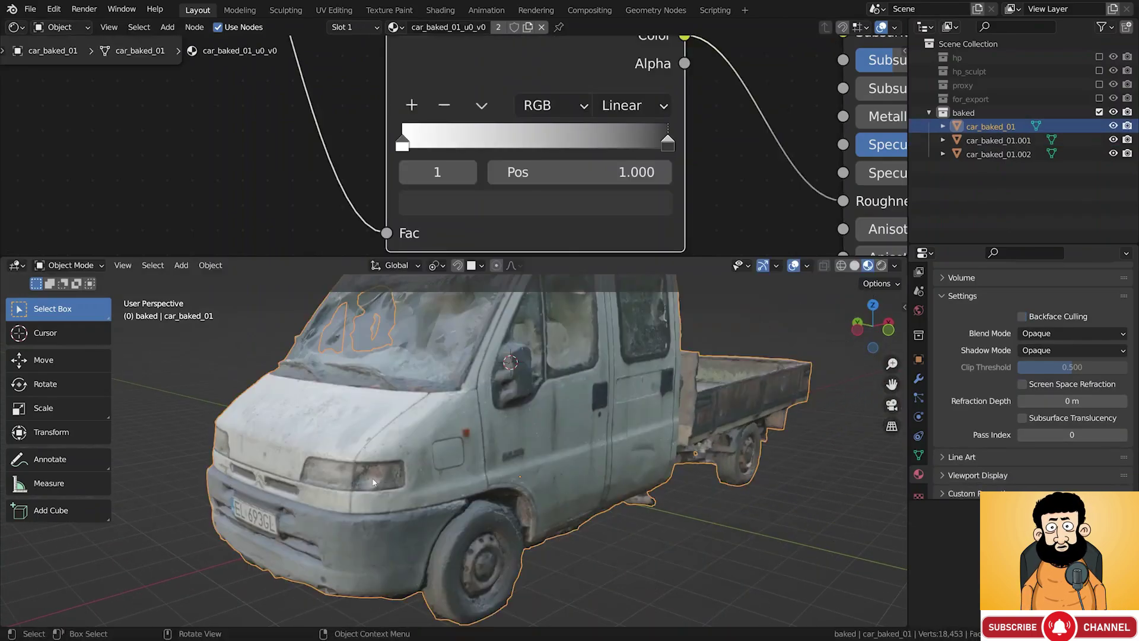
{"action": "key", "text": "Tab"}
{"action": "key", "text": "l"}
{"action": "middle_click_drag", "start_coordinate": [262, 457], "coordinate": [305, 444]}
{"action": "key", "text": "l"}
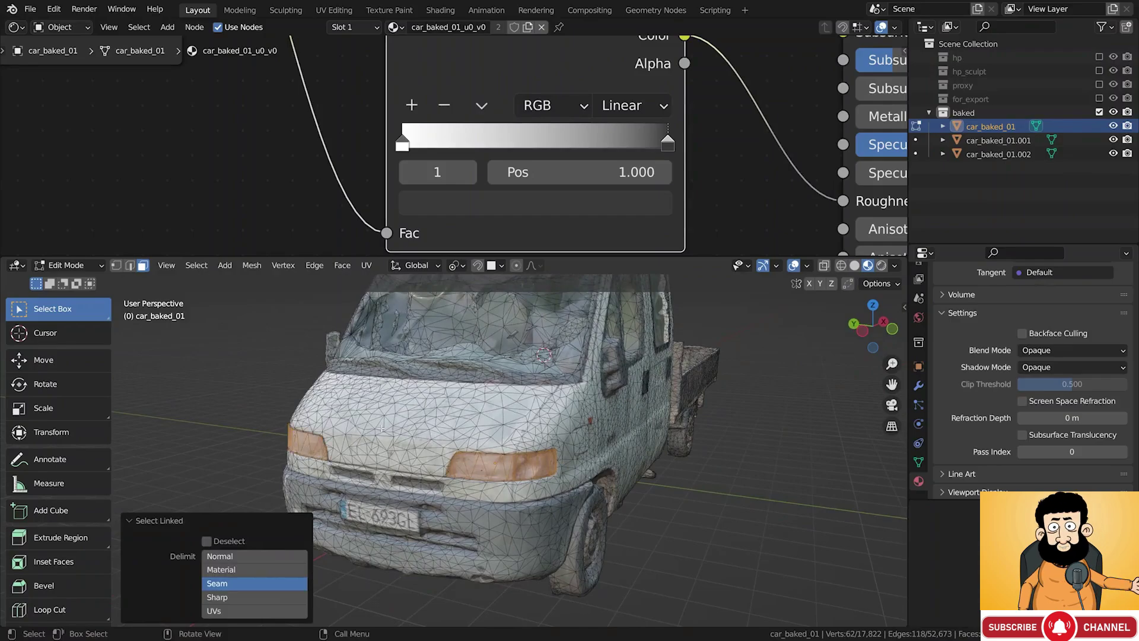
{"action": "key", "text": "p"}
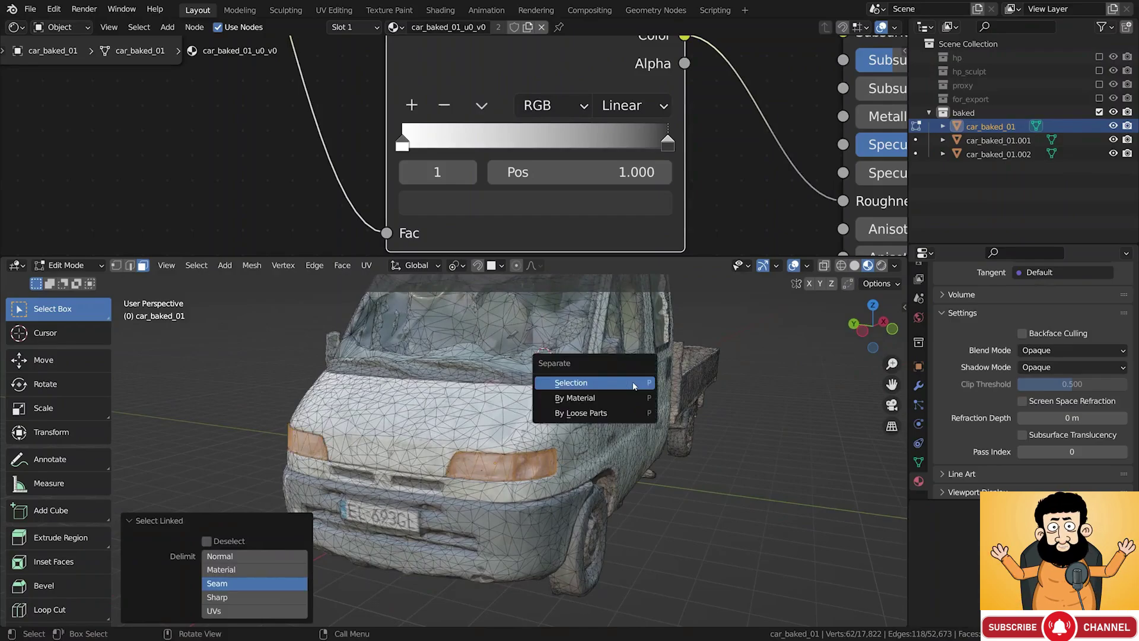
{"action": "left_click", "coordinate": [633, 383]}
{"action": "key", "text": "Tab"}
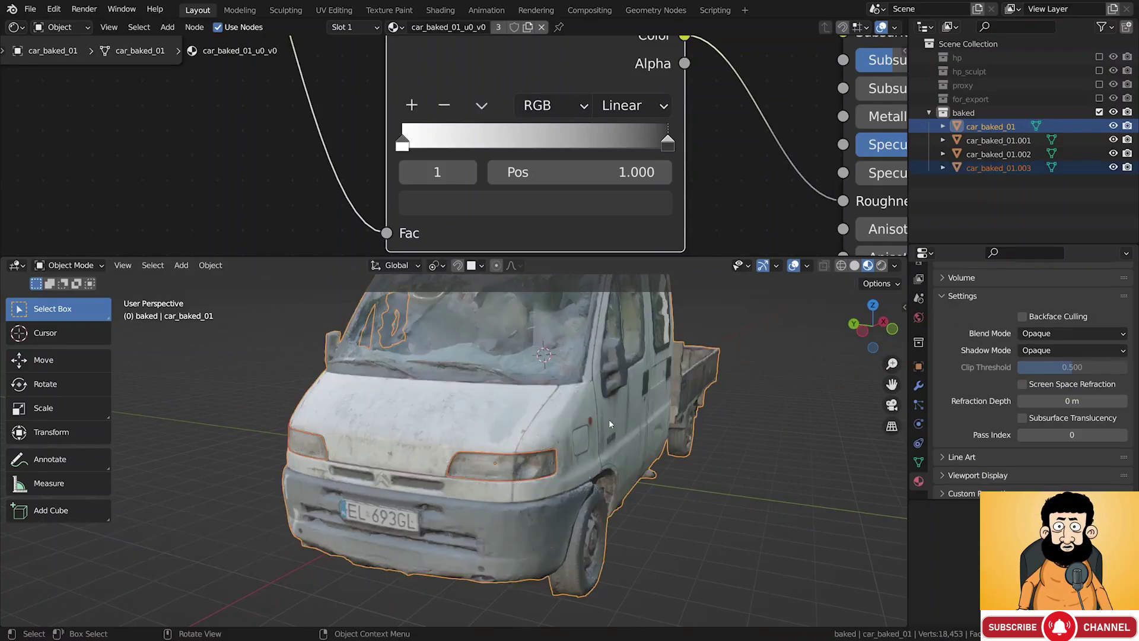
Assign the existing glass material to the separated headlights
{"action": "left_click", "coordinate": [543, 467]}
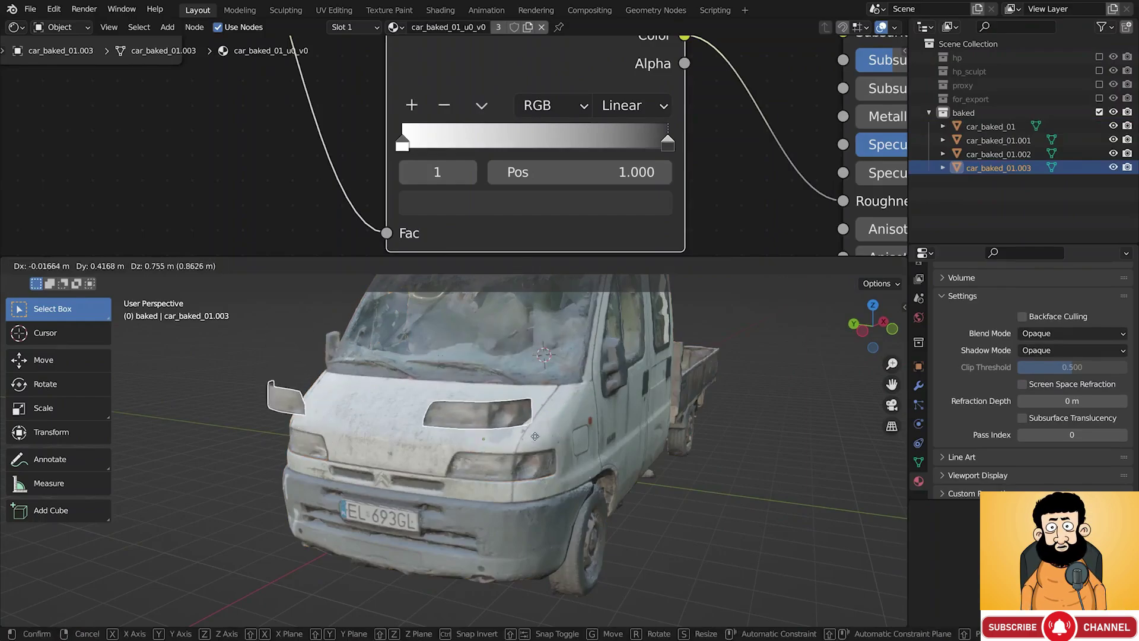
{"action": "scroll", "coordinate": [1009, 356], "scroll_direction": "up", "scroll_amount": 15}
{"action": "scroll", "coordinate": [1002, 336], "scroll_direction": "up", "scroll_amount": 5}
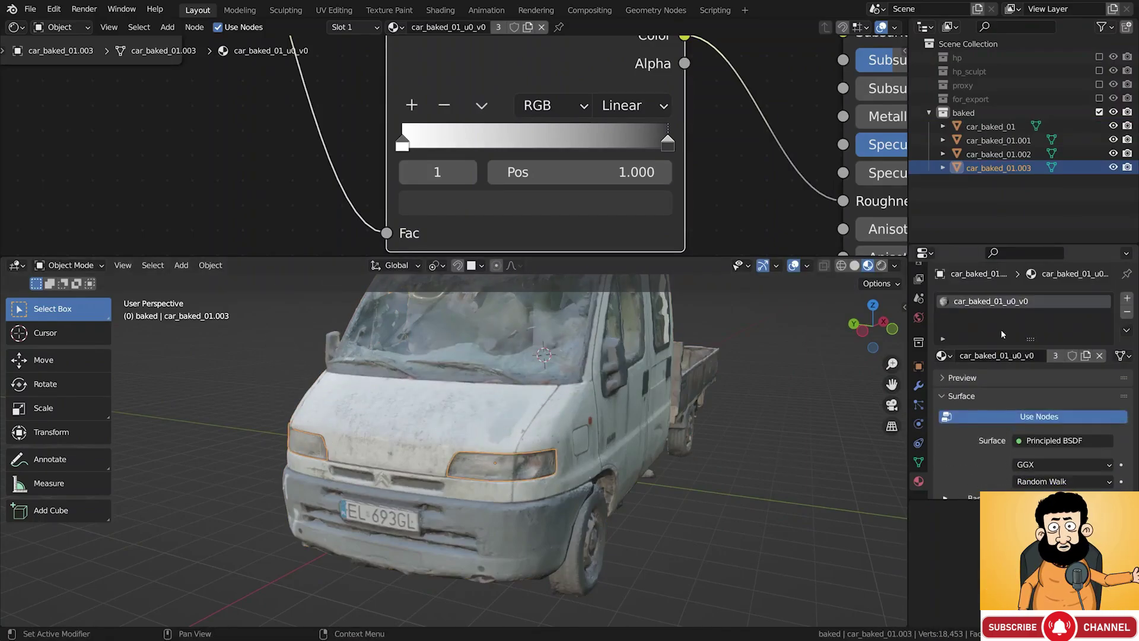
{"action": "left_click", "coordinate": [943, 355]}
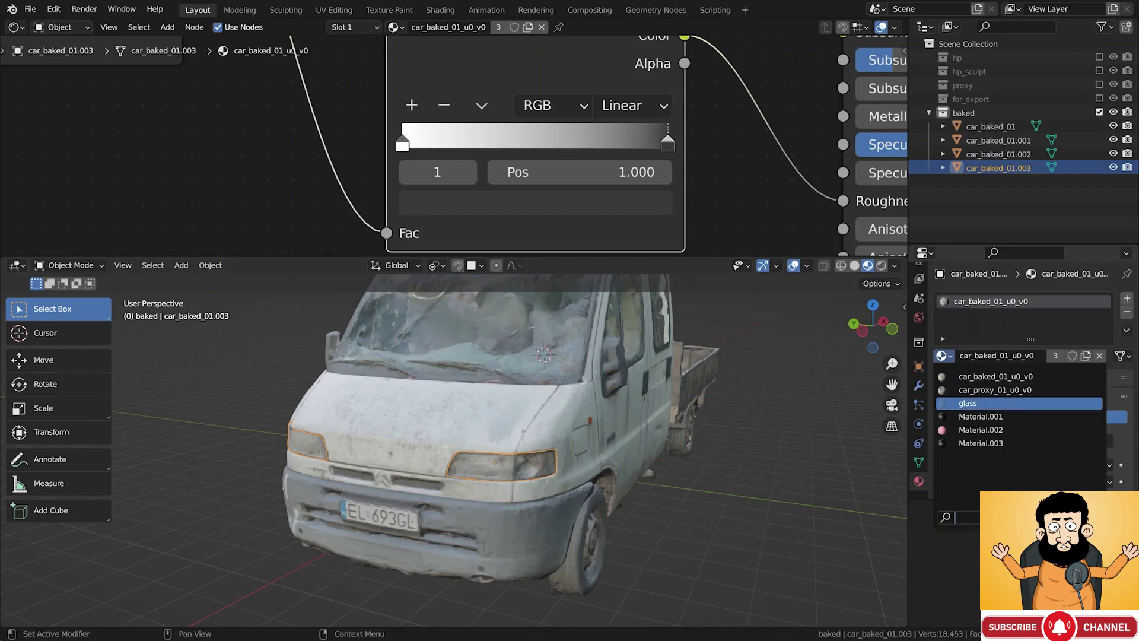
{"action": "left_click", "coordinate": [971, 404]}
Select the truck body, inspect the texture on its cab roof, and save the file
{"action": "middle_click_drag", "start_coordinate": [621, 467], "coordinate": [524, 471]}
{"action": "scroll", "coordinate": [474, 442], "scroll_direction": "up", "scroll_amount": 4}
{"action": "key", "text": "alt+a"}
{"action": "left_click", "coordinate": [552, 380]}
{"action": "key", "text": "alt+a"}
{"action": "middle_click_drag", "start_coordinate": [596, 260], "coordinate": [556, 231]}
{"action": "middle_click_drag", "start_coordinate": [515, 386], "coordinate": [506, 362]}
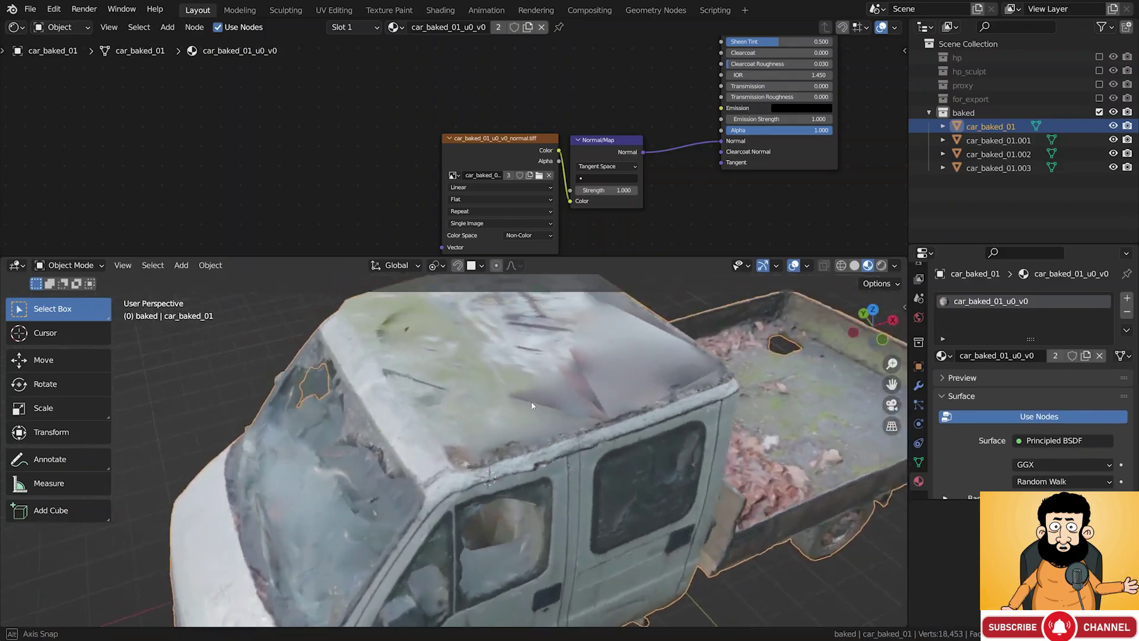
{"action": "scroll", "coordinate": [486, 359], "scroll_direction": "down", "scroll_amount": 2}
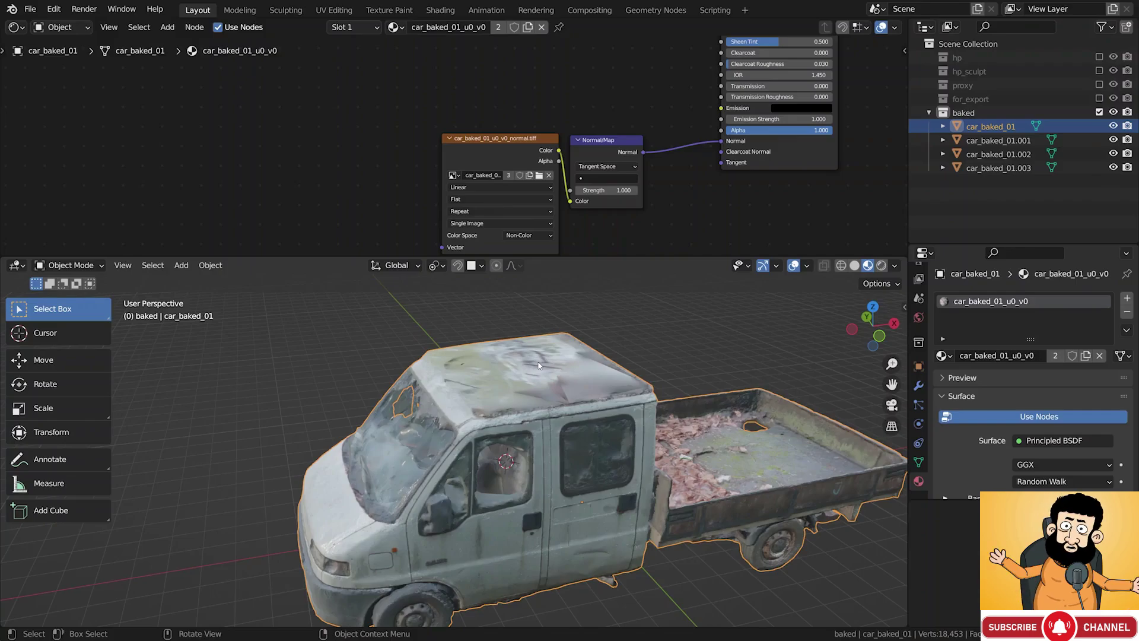
{"action": "middle_click_drag", "start_coordinate": [539, 366], "coordinate": [535, 370]}
{"action": "key", "text": "ctrl+s"}
Make the body's diffuse image node active and switch to Texture Paint with the Clone brush
{"action": "scroll", "coordinate": [607, 156], "scroll_direction": "down", "scroll_amount": 3}
{"action": "middle_click_drag", "start_coordinate": [587, 95], "coordinate": [588, 207]}
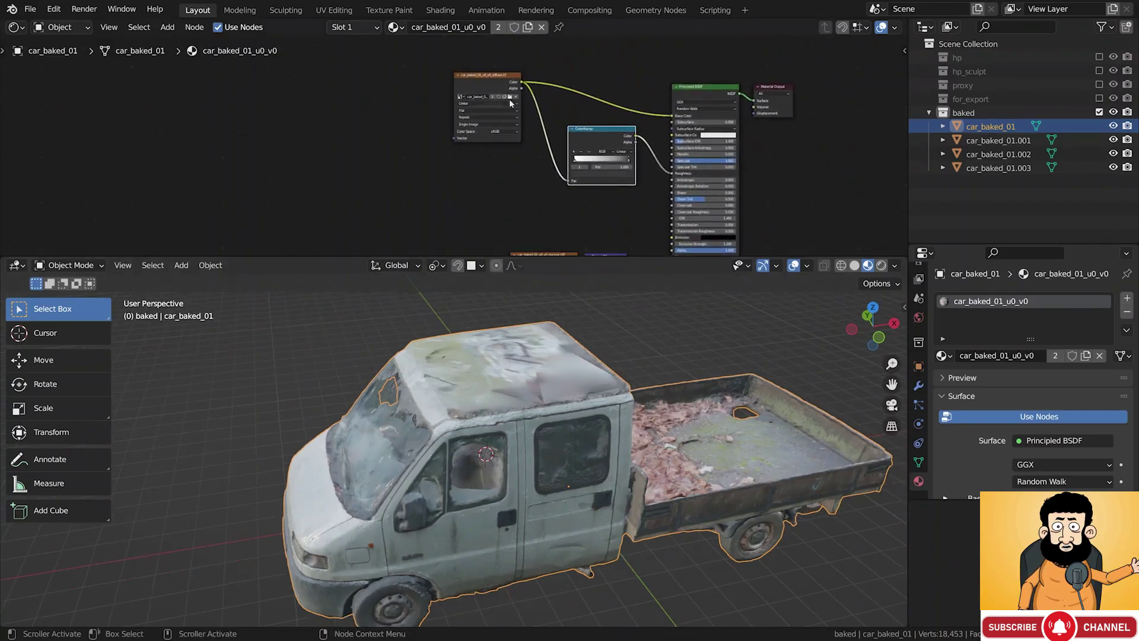
{"action": "scroll", "coordinate": [524, 112], "scroll_direction": "up", "scroll_amount": 4}
{"action": "left_click", "coordinate": [484, 73]}
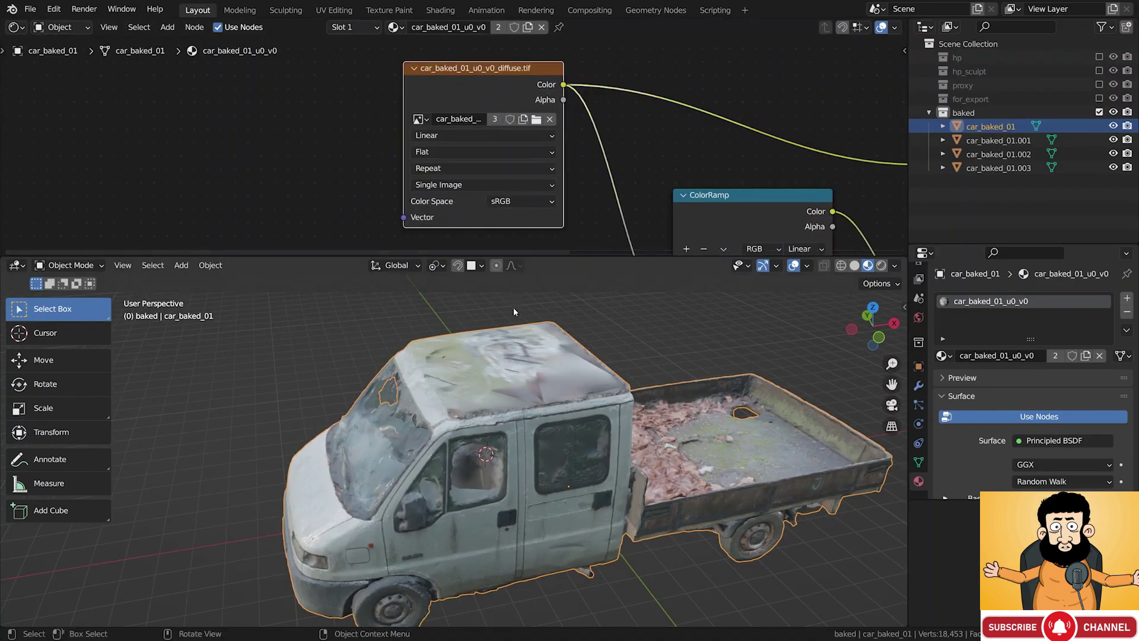
{"action": "middle_click_drag", "start_coordinate": [513, 309], "coordinate": [506, 356]}
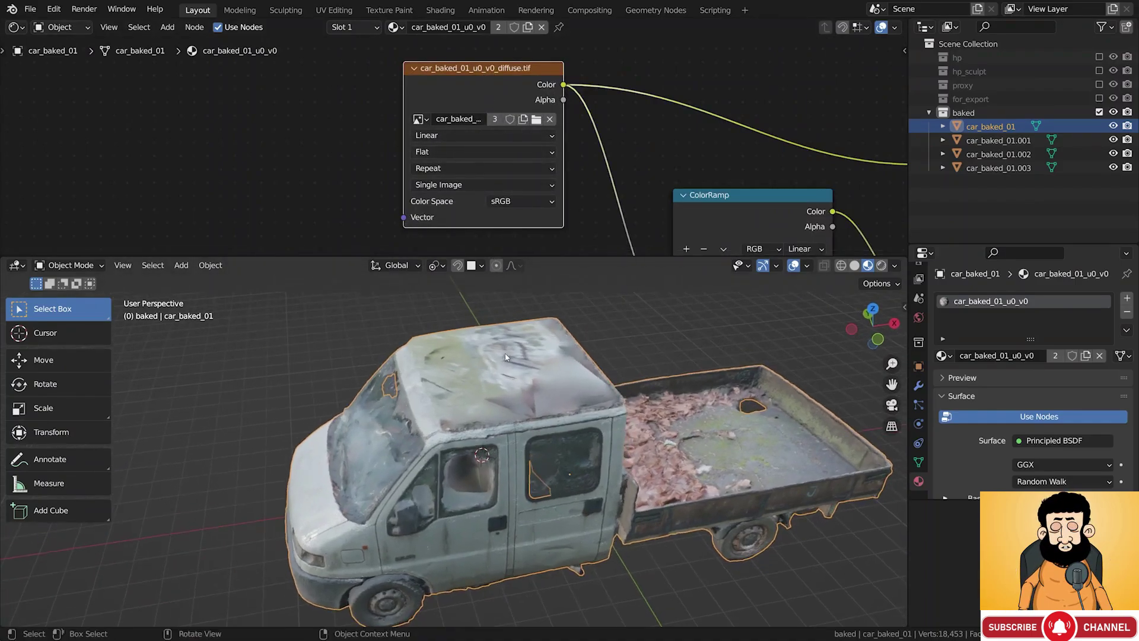
{"action": "scroll", "coordinate": [506, 356], "scroll_direction": "up", "scroll_amount": 2}
{"action": "left_click", "coordinate": [70, 266]}
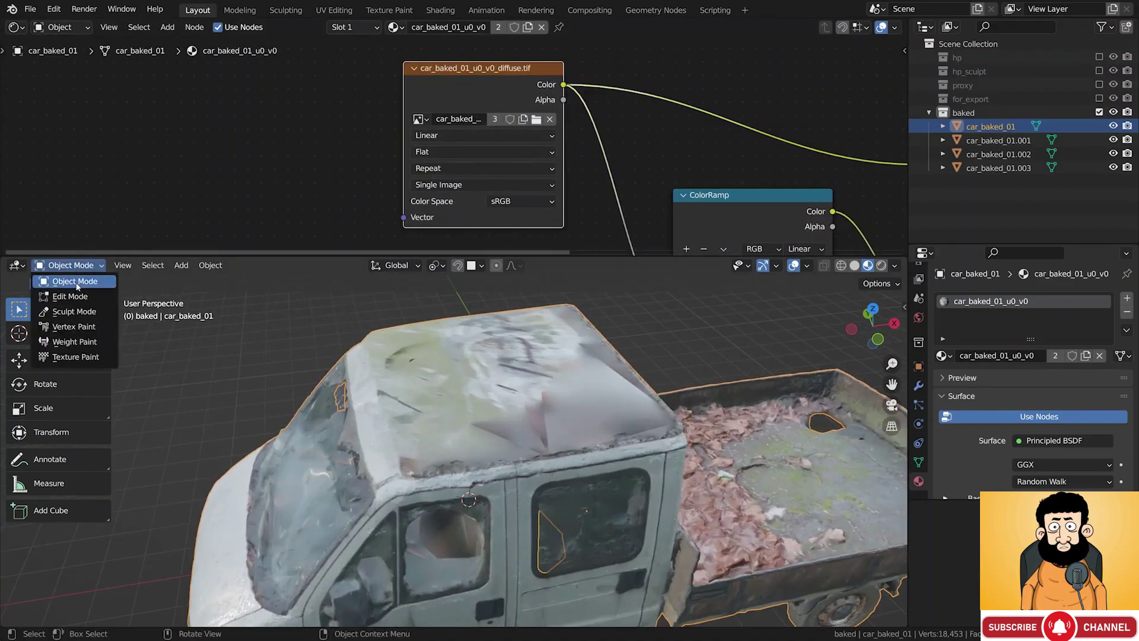
{"action": "left_click", "coordinate": [66, 356]}
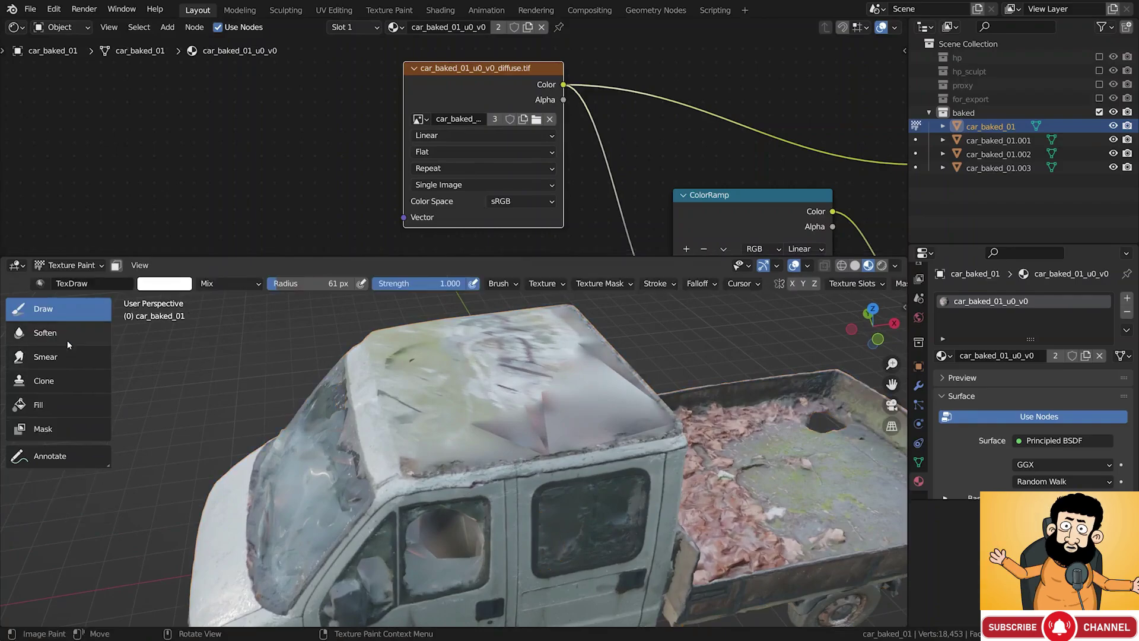
{"action": "left_click", "coordinate": [92, 383]}
Clone texture from several spots on the truck bed over the smeared rear part of the cab roof
{"action": "middle_click_drag", "start_coordinate": [407, 409], "coordinate": [597, 463]}
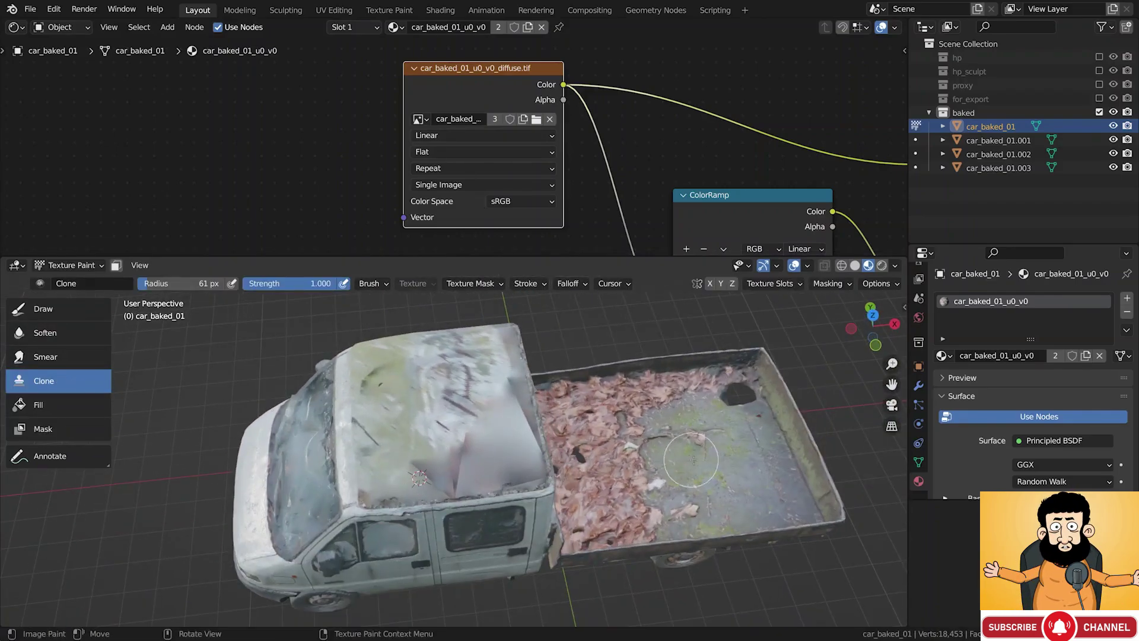
{"action": "right_click_drag", "start_coordinate": [720, 468], "coordinate": [728, 463], "text": "shift"}
{"action": "left_click_drag", "start_coordinate": [439, 455], "coordinate": [457, 476]}
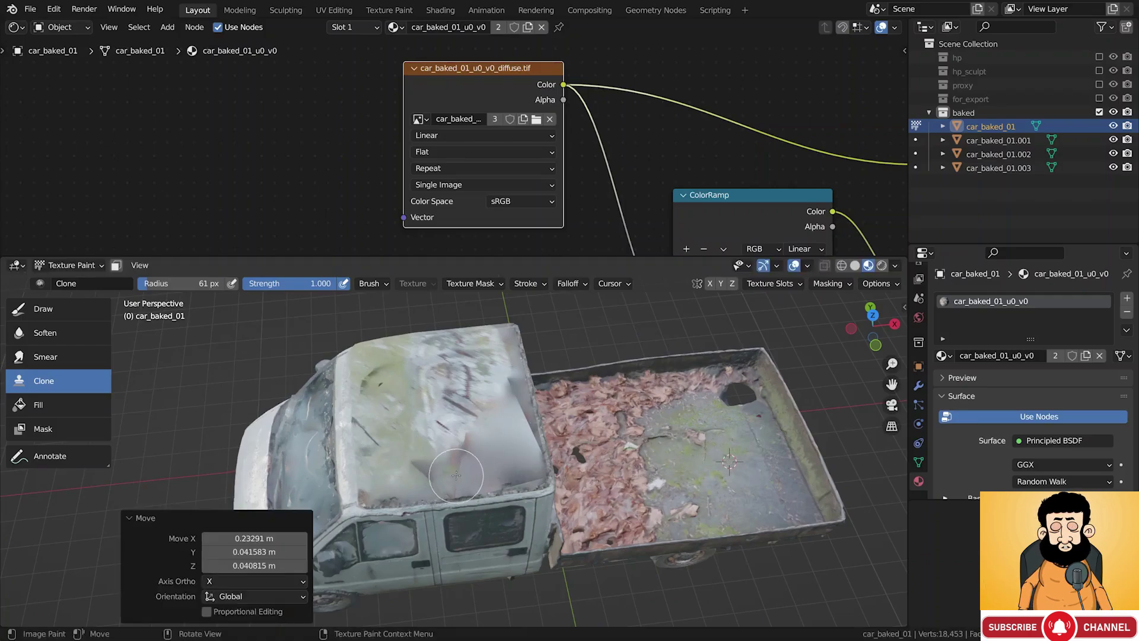
{"action": "right_click", "coordinate": [761, 491], "text": "shift"}
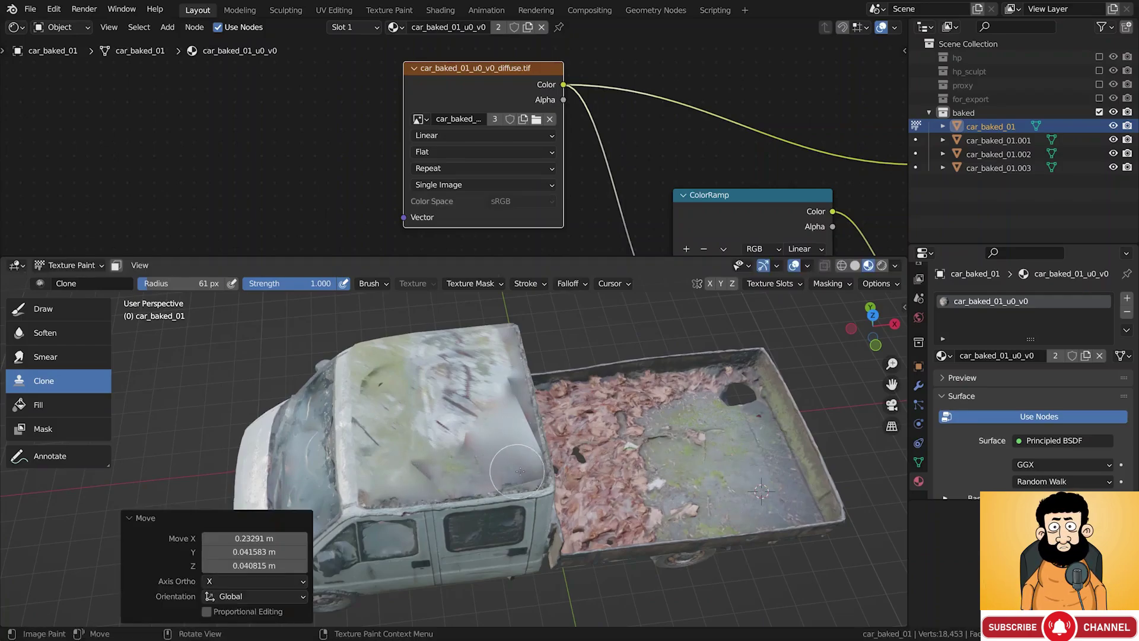
{"action": "right_click", "coordinate": [689, 396], "text": "shift"}
{"action": "left_click_drag", "start_coordinate": [533, 430], "coordinate": [515, 389]}
{"action": "right_click", "coordinate": [653, 408], "text": "shift"}
{"action": "middle_click_drag", "start_coordinate": [523, 405], "coordinate": [507, 464]}
Clone paint texture from the hood over the marks on the cab roof, with another sample taken from the bed
{"action": "right_click", "coordinate": [355, 513], "text": "shift"}
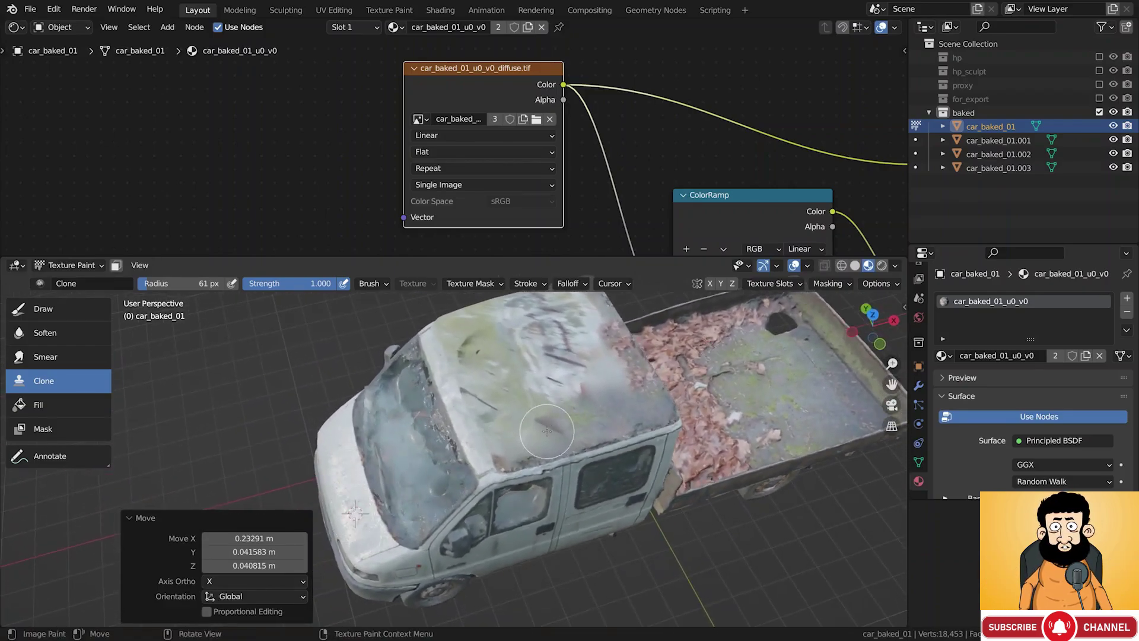
{"action": "left_click_drag", "start_coordinate": [500, 422], "coordinate": [490, 400]}
{"action": "middle_click_drag", "start_coordinate": [490, 399], "coordinate": [487, 410]}
{"action": "left_click_drag", "start_coordinate": [481, 387], "coordinate": [463, 331]}
{"action": "right_click", "coordinate": [827, 394], "text": "shift"}
{"action": "mouse_move", "coordinate": [500, 397]}
{"action": "middle_mouse_down"}
{"action": "mouse_move", "coordinate": [516, 455]}
{"action": "mouse_move", "coordinate": [500, 480]}
{"action": "middle_mouse_up"}
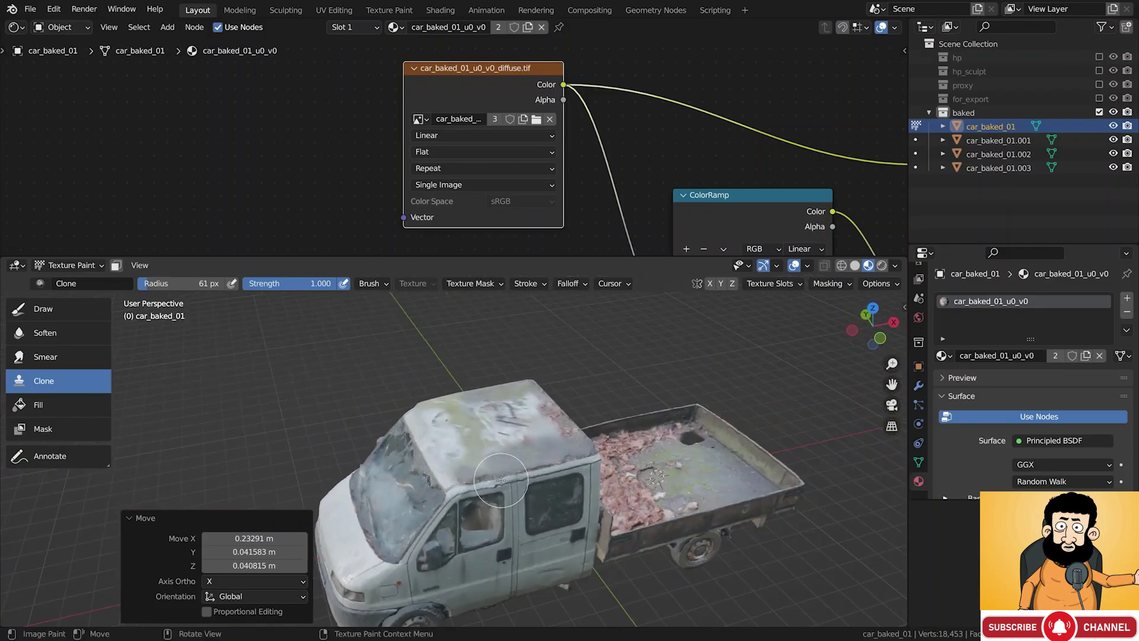
Leave Texture Paint and duplicate the whole body mesh in Edit Mode, offset about -0.82 m, 5.48 m and 3.92 m in X, Y and Z
{"action": "left_click", "coordinate": [68, 265]}
{"action": "left_click", "coordinate": [57, 276]}
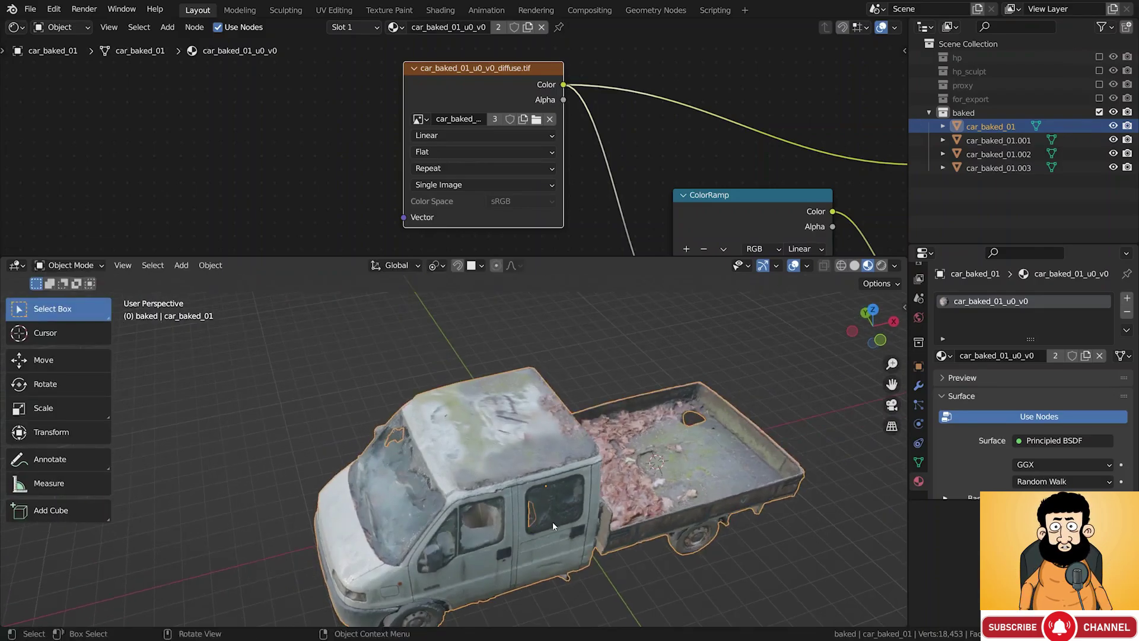
{"action": "key", "text": "Tab"}
{"action": "middle_click_drag", "start_coordinate": [553, 521], "coordinate": [543, 494]}
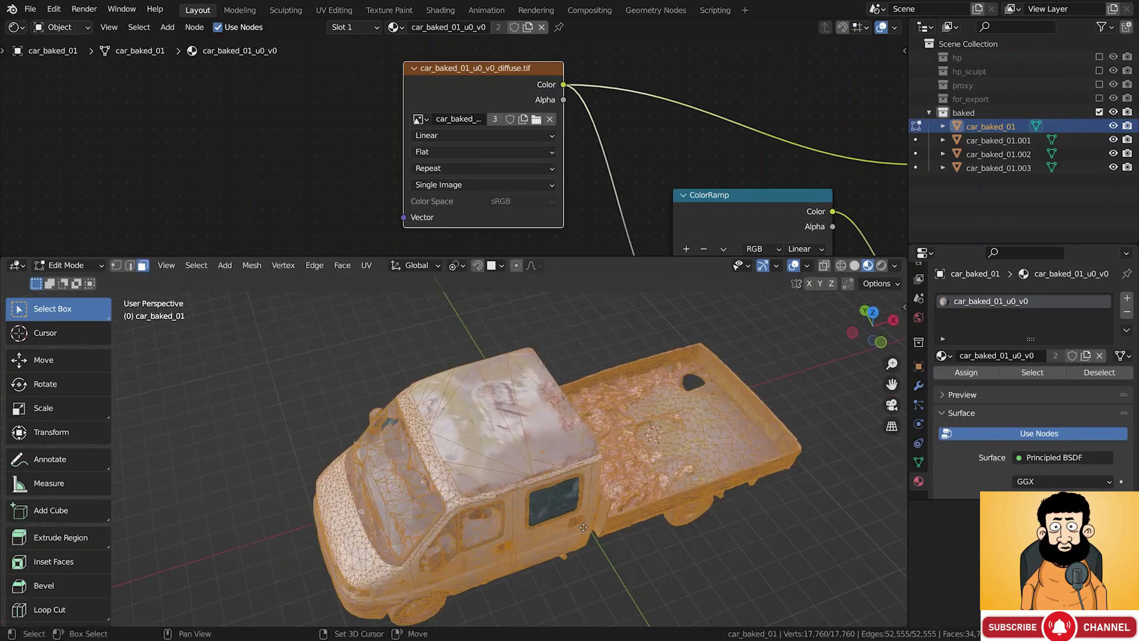
{"action": "key", "text": "shift+d"}
{"action": "left_click", "coordinate": [535, 369]}
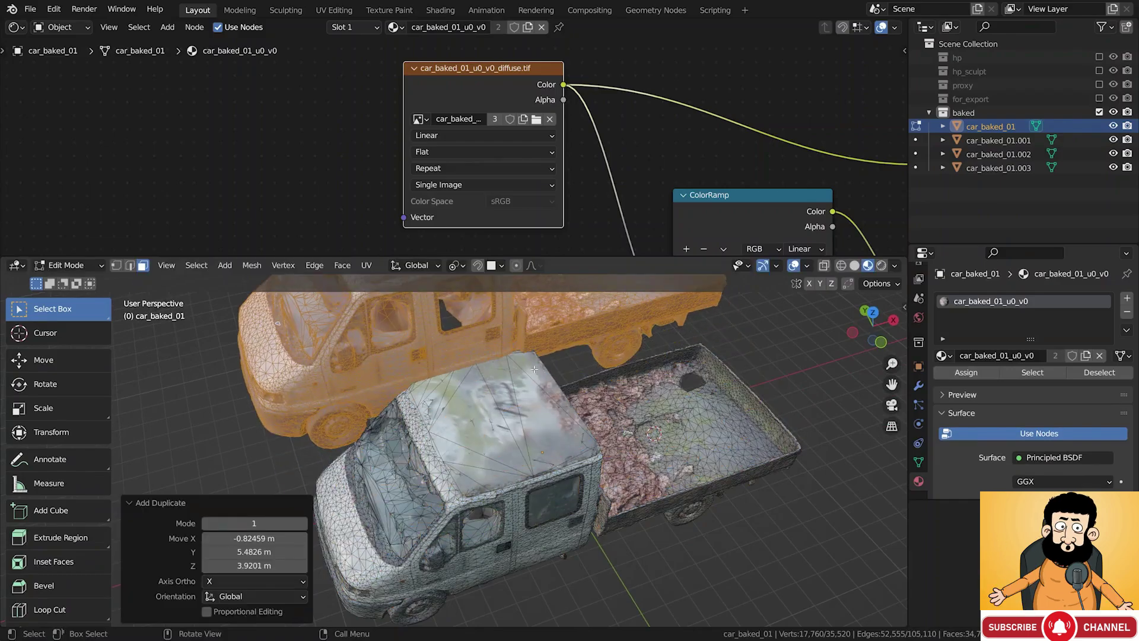
With the 3D viewport enlarged, freely rotate the duplicate truck to expose its side and scale it up by about 1.563
{"action": "left_click_drag", "start_coordinate": [536, 256], "coordinate": [536, 82]}
{"action": "middle_click_drag", "start_coordinate": [534, 237], "coordinate": [587, 293], "text": "shift"}
{"action": "key", "text": "r"}
{"action": "key", "text": "r"}
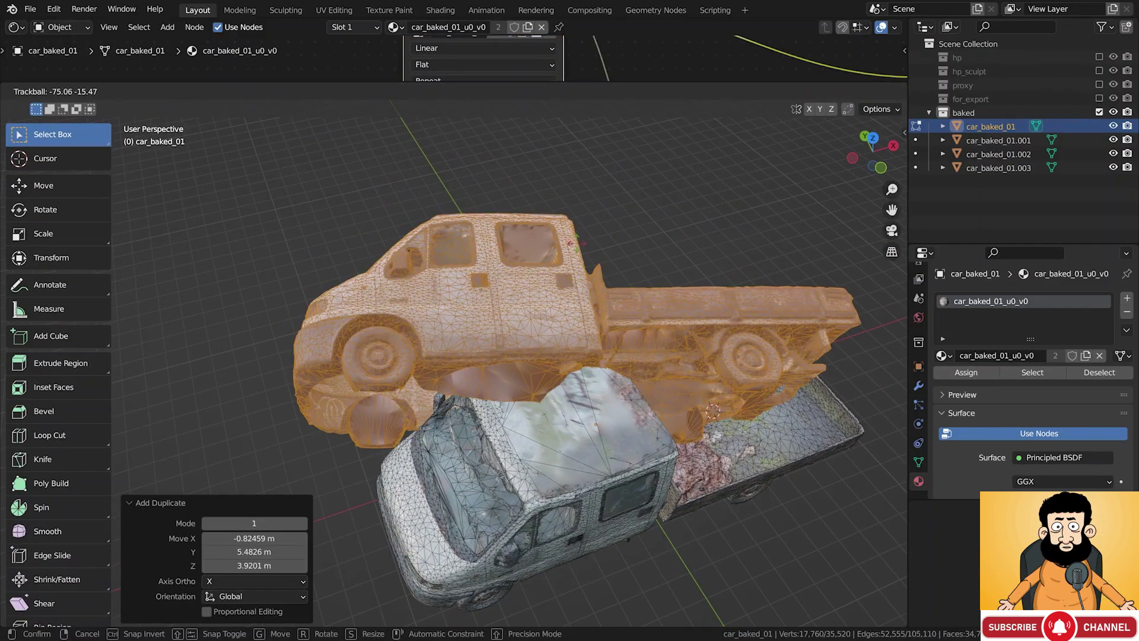
{"action": "left_click", "coordinate": [583, 249]}
{"action": "key", "text": "s"}
{"action": "left_click", "coordinate": [682, 237]}
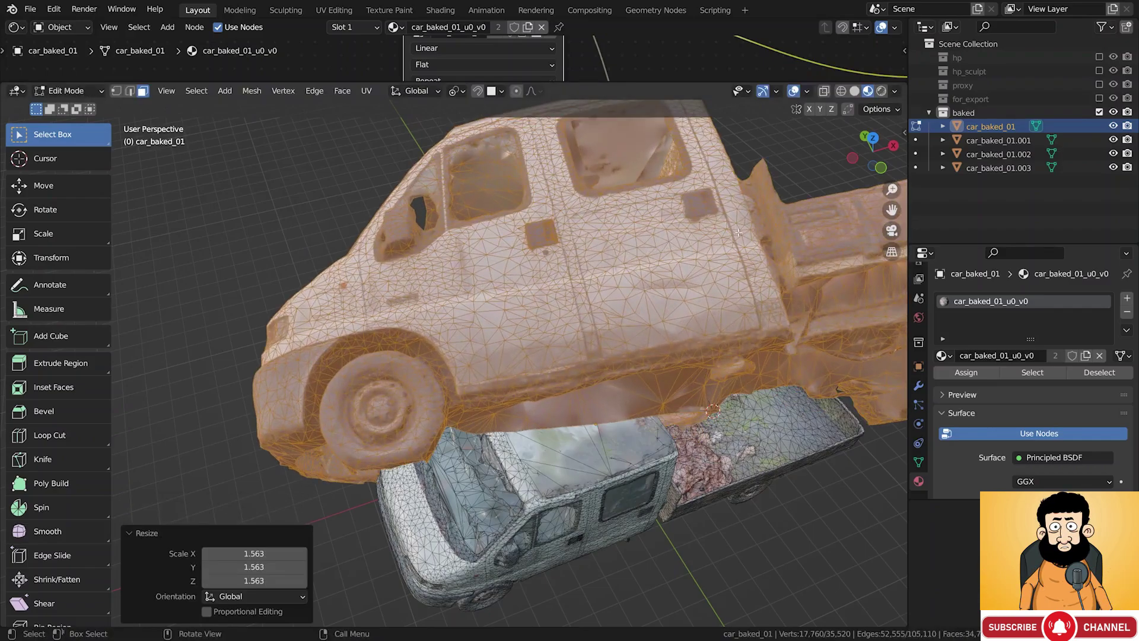
Rotate the duplicate truck again and move it horizontally about -0.43 m in X and 5.51 m in Y, clear of the original
{"action": "key", "text": "r"}
{"action": "key", "text": "r"}
{"action": "left_click", "coordinate": [750, 231]}
{"action": "key", "text": "g"}
{"action": "key", "text": "shift+z"}
{"action": "left_click", "coordinate": [682, 149]}
Fine-tune the duplicate truck's rotation so its doors face the view, and return to Object Mode
{"action": "middle_click_drag", "start_coordinate": [644, 326], "coordinate": [611, 336]}
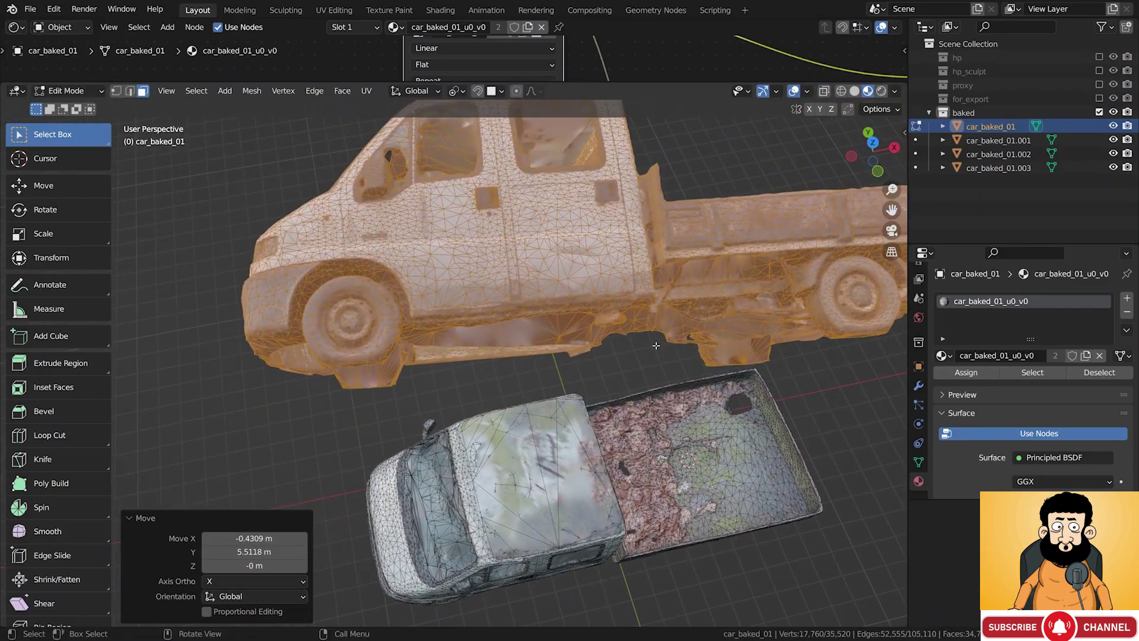
{"action": "key", "text": "Tab"}
{"action": "key", "text": "Tab"}
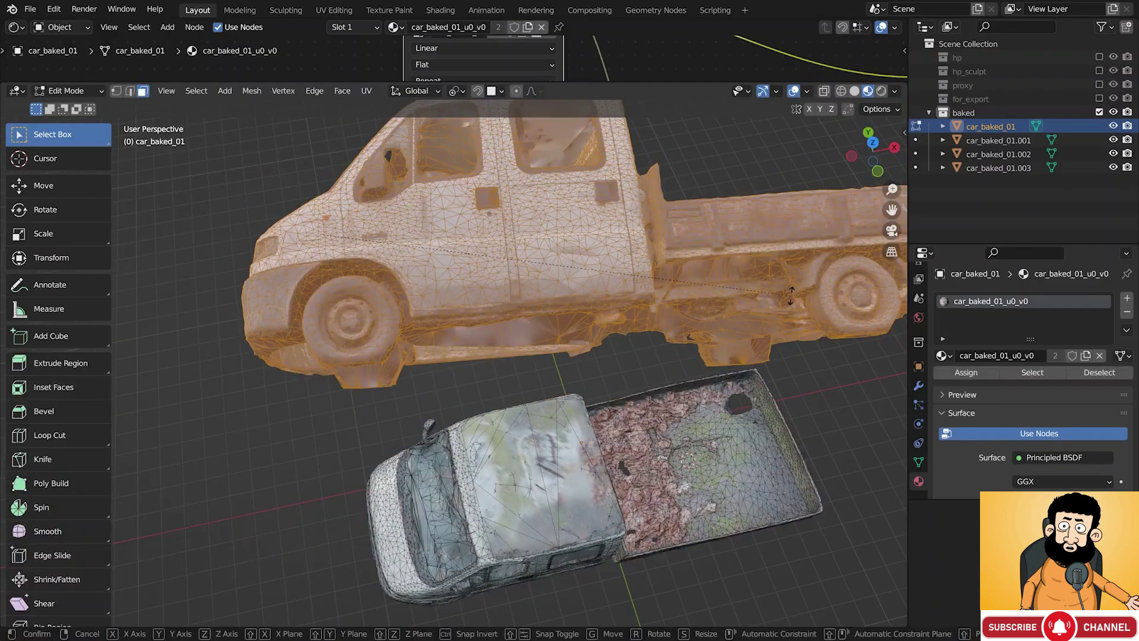
{"action": "key", "text": "r"}
{"action": "left_click", "coordinate": [551, 213]}
{"action": "key", "text": "Tab"}
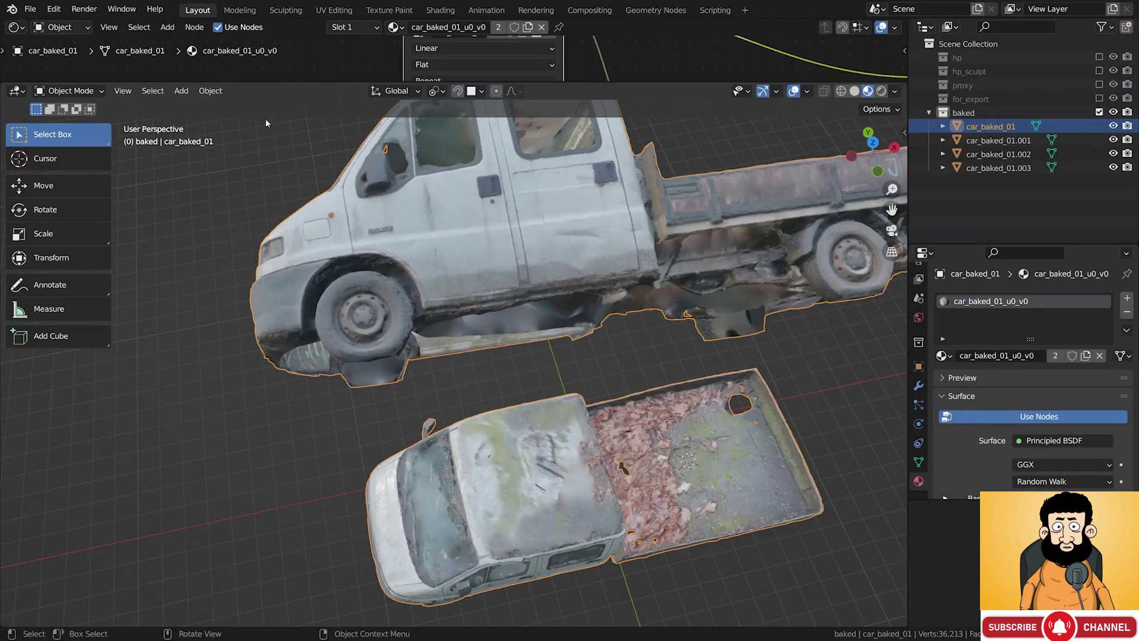
In Texture Paint, clone the clean paint of the duplicate's front door over the original truck's cab roof
{"action": "left_click", "coordinate": [88, 95]}
{"action": "left_click", "coordinate": [89, 186]}
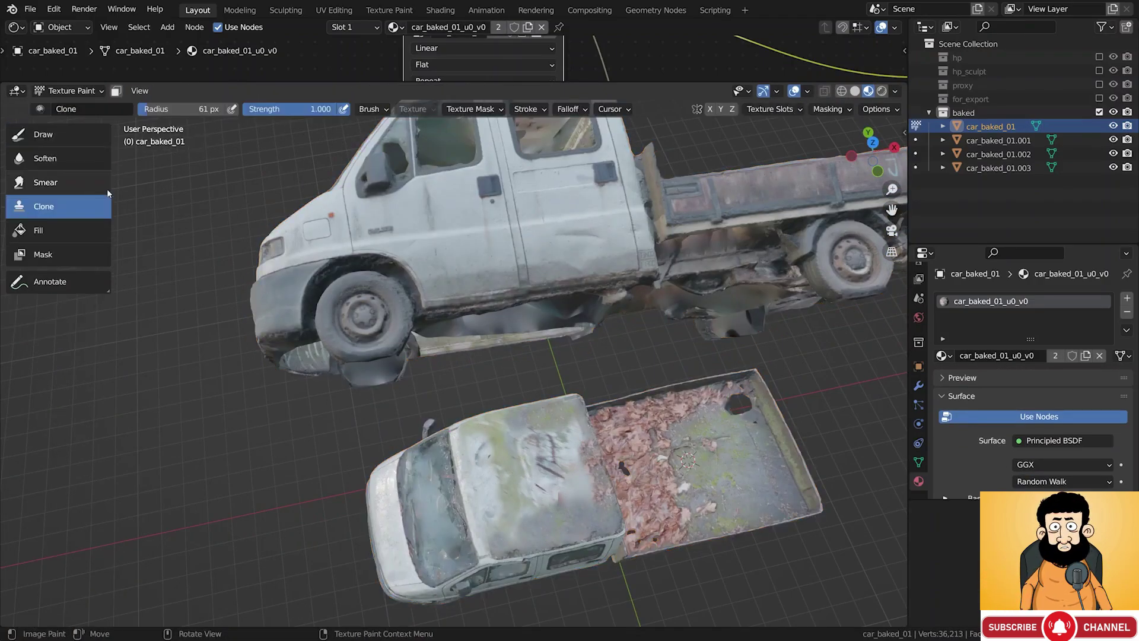
{"action": "right_click", "coordinate": [447, 238], "text": "shift"}
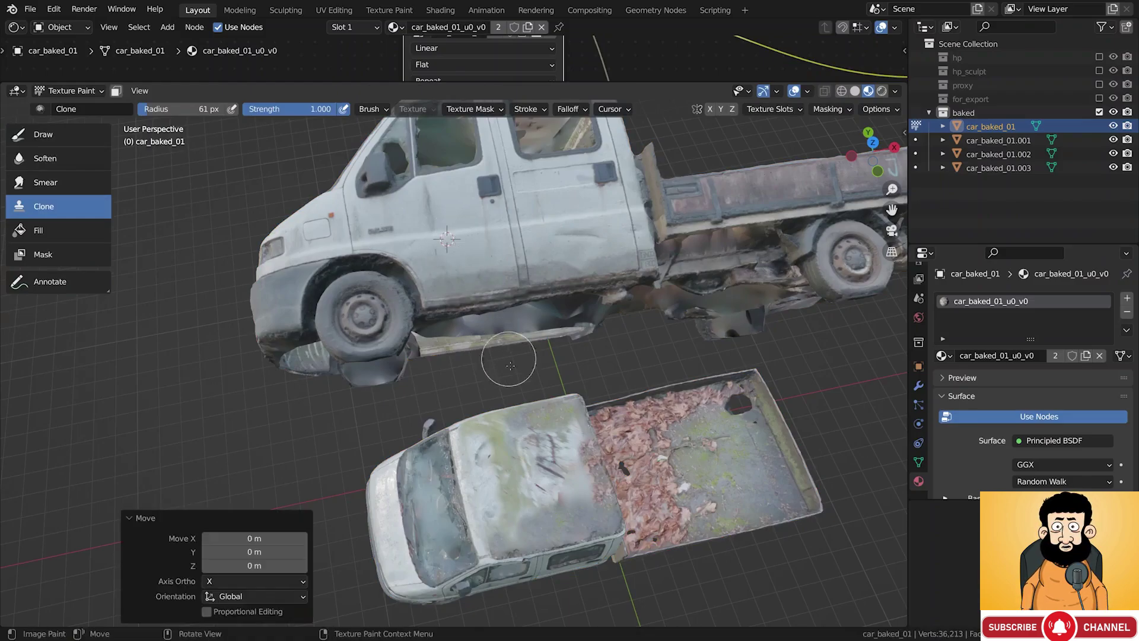
{"action": "left_click_drag", "start_coordinate": [580, 391], "coordinate": [517, 483], "text": "alt"}
Clone further clean paint from the duplicate's rear door and lower side panels over the rest of the cab roof
{"action": "right_click", "coordinate": [617, 240], "text": "shift"}
{"action": "left_click_drag", "start_coordinate": [594, 485], "coordinate": [514, 458]}
{"action": "right_click", "coordinate": [626, 212], "text": "shift"}
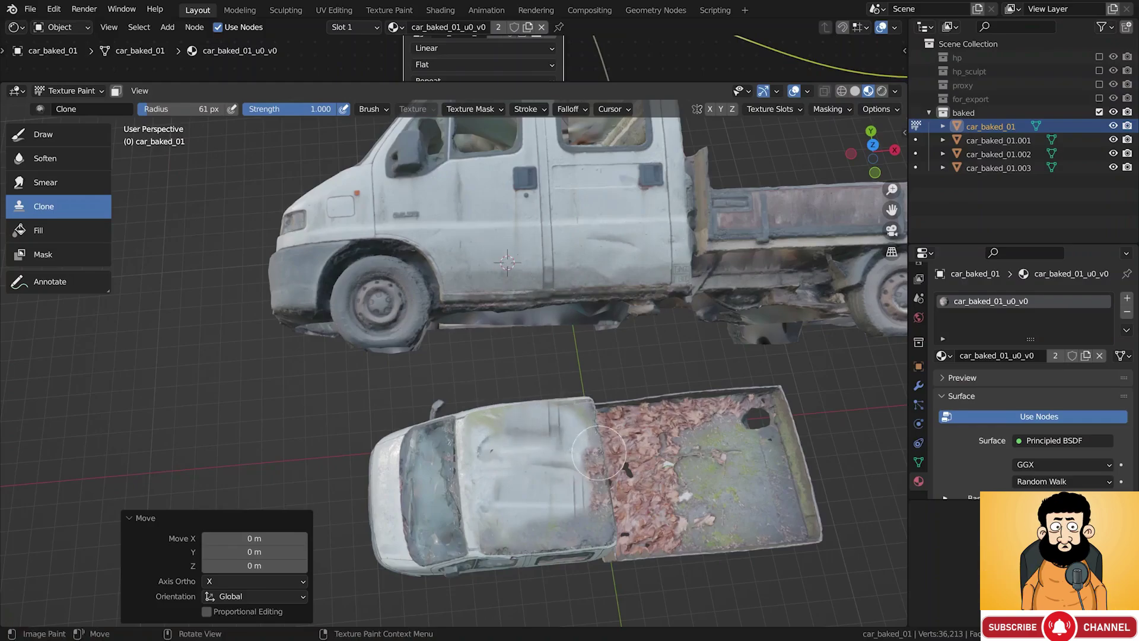
{"action": "mouse_move", "coordinate": [587, 459]}
{"action": "middle_mouse_down"}
{"action": "mouse_move", "coordinate": [584, 418]}
{"action": "mouse_move", "coordinate": [494, 460]}
{"action": "middle_mouse_up"}
{"action": "left_click", "coordinate": [422, 215], "text": "ctrl"}
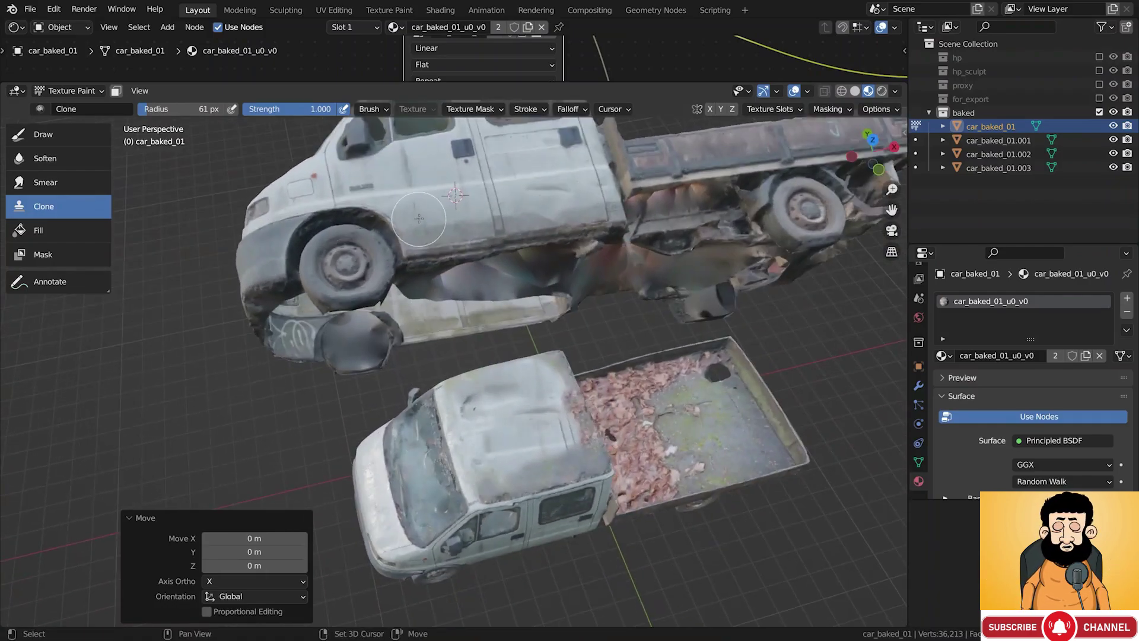
{"action": "middle_click_drag", "start_coordinate": [464, 410], "coordinate": [546, 416]}
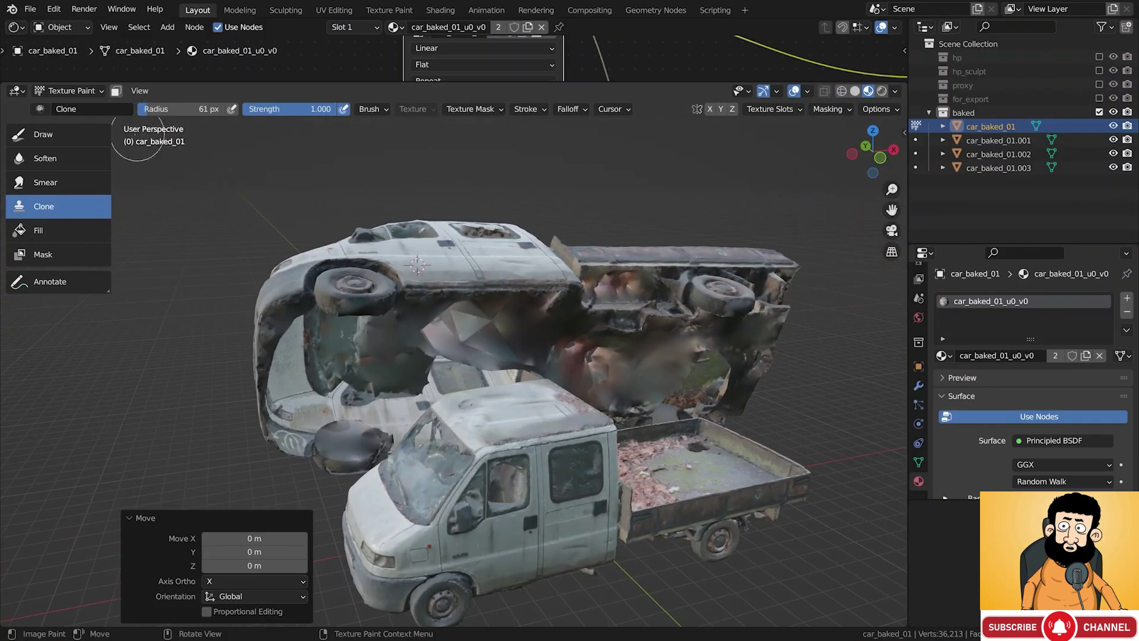
Leave Texture Paint, delete the duplicate truck's geometry in Edit Mode, and return to Object Mode
{"action": "left_click", "coordinate": [90, 91]}
{"action": "left_click", "coordinate": [94, 108]}
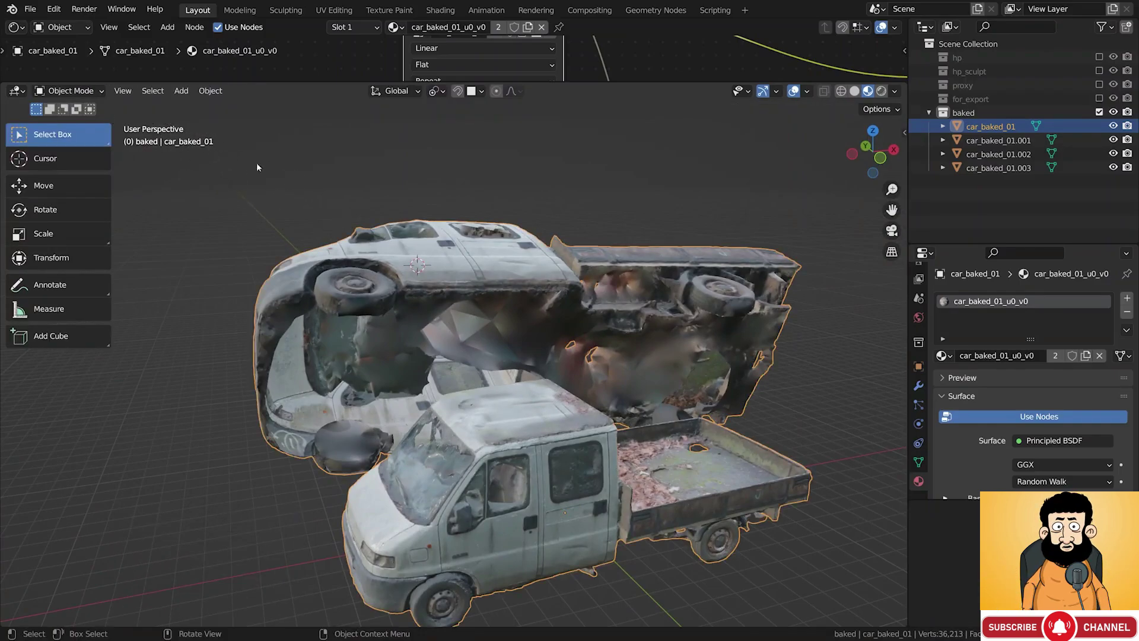
{"action": "key", "text": "Tab"}
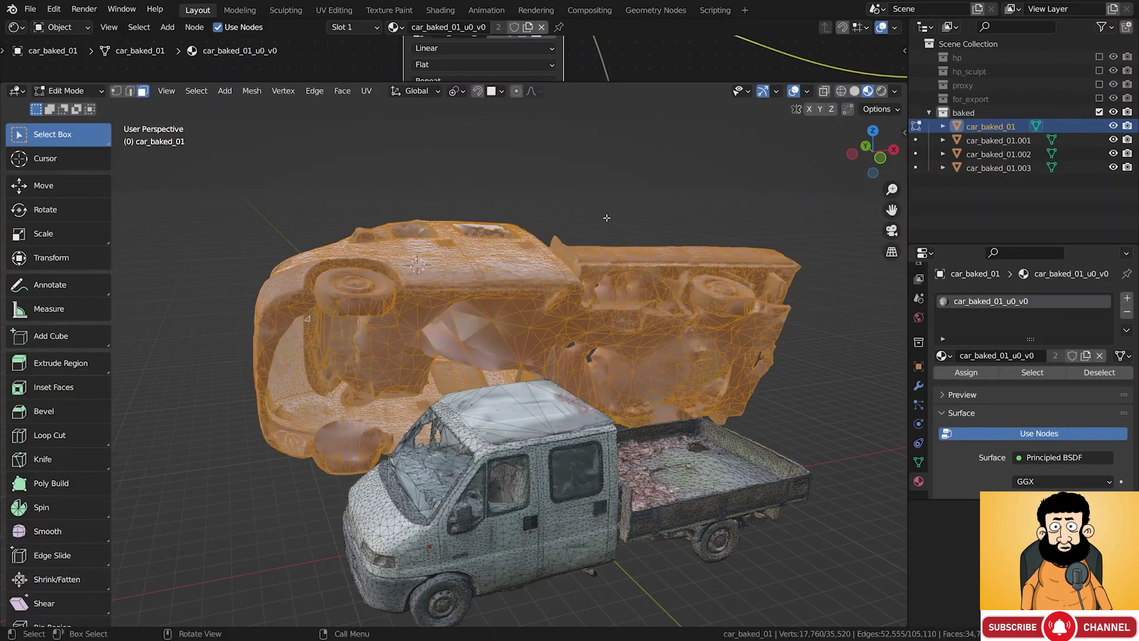
{"action": "key", "text": "x"}
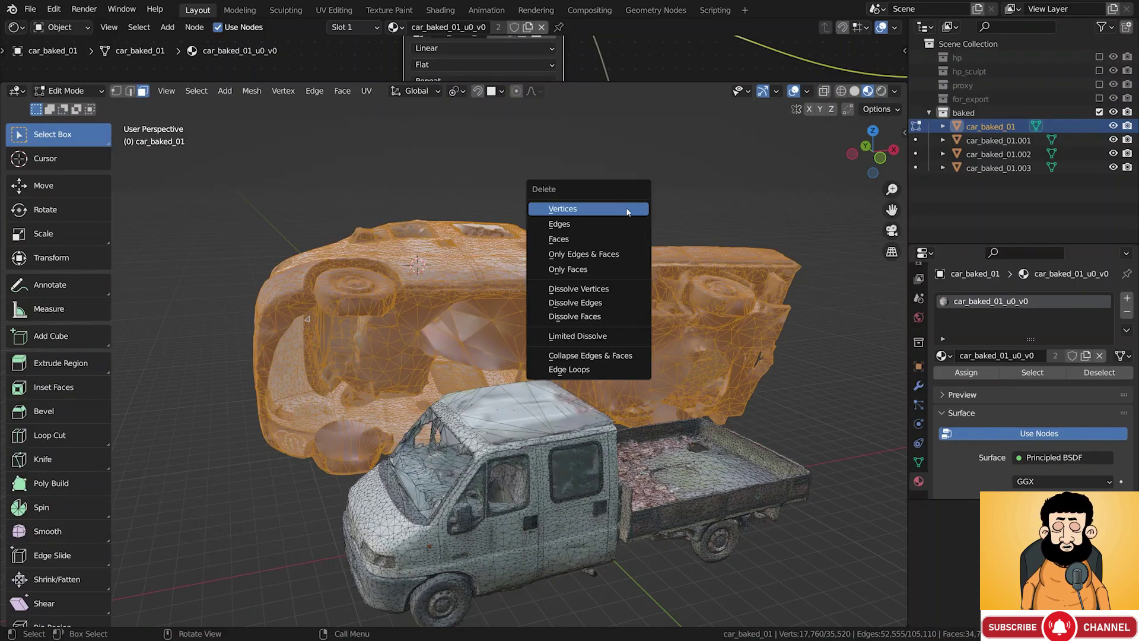
{"action": "left_click", "coordinate": [628, 208]}
{"action": "key", "text": "Tab"}
{"action": "middle_click_drag", "start_coordinate": [610, 493], "coordinate": [541, 428]}
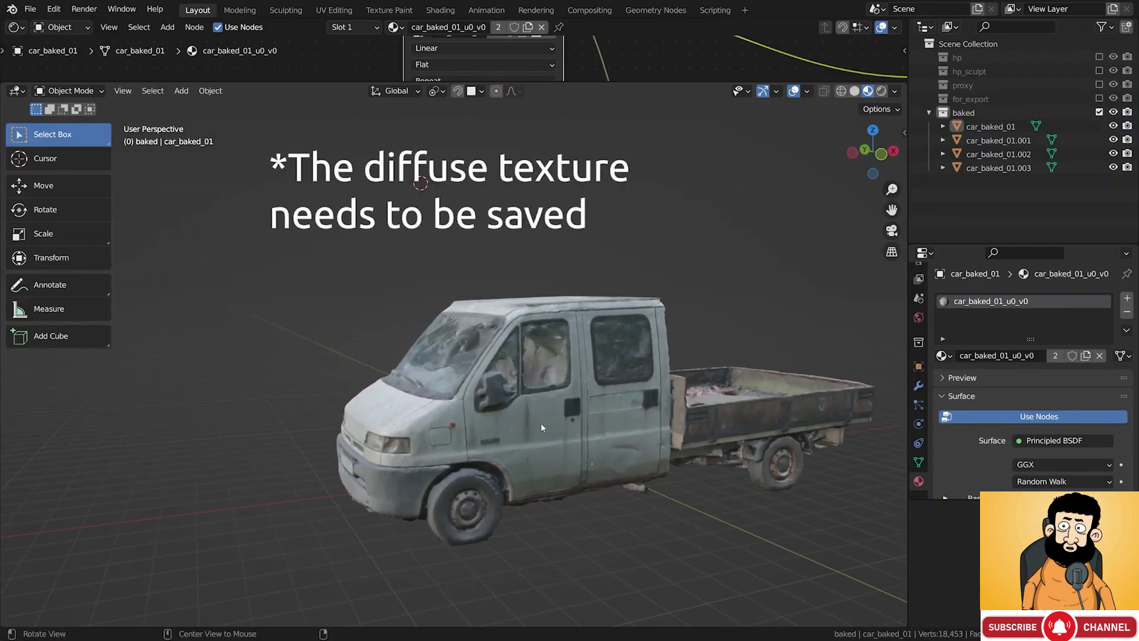
{"action": "left_click", "coordinate": [552, 387]}
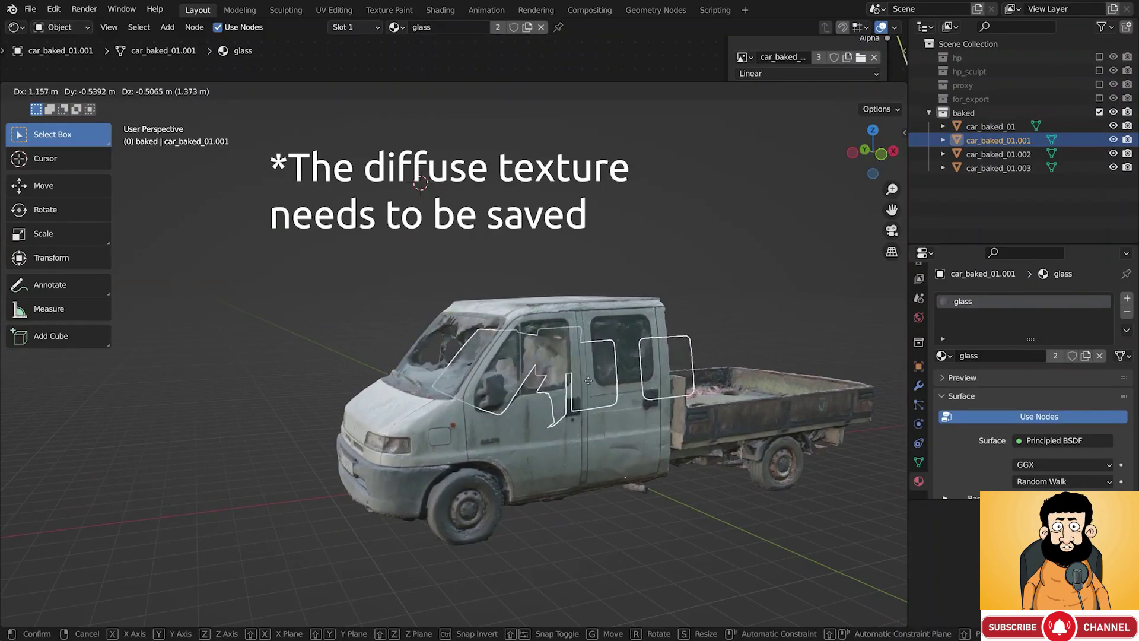
{"action": "middle_click_drag", "start_coordinate": [549, 385], "coordinate": [516, 312]}
{"action": "key", "text": "alt+a"}
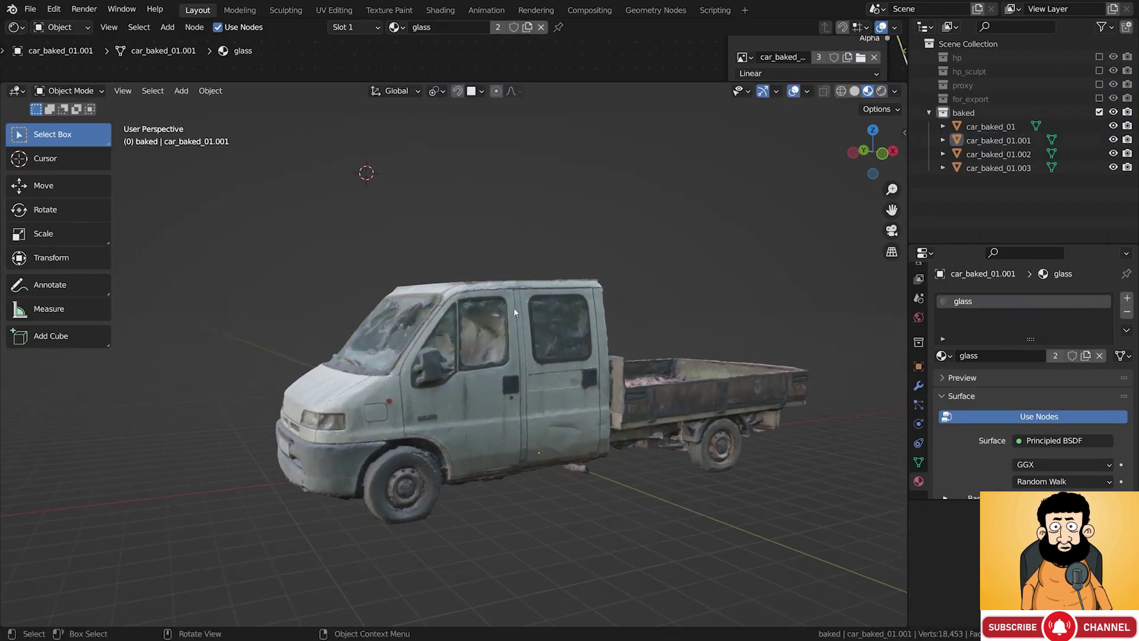
Enlarge the Shader Editor and try adjusting the truck body material's Alpha
{"action": "left_click", "coordinate": [617, 334]}
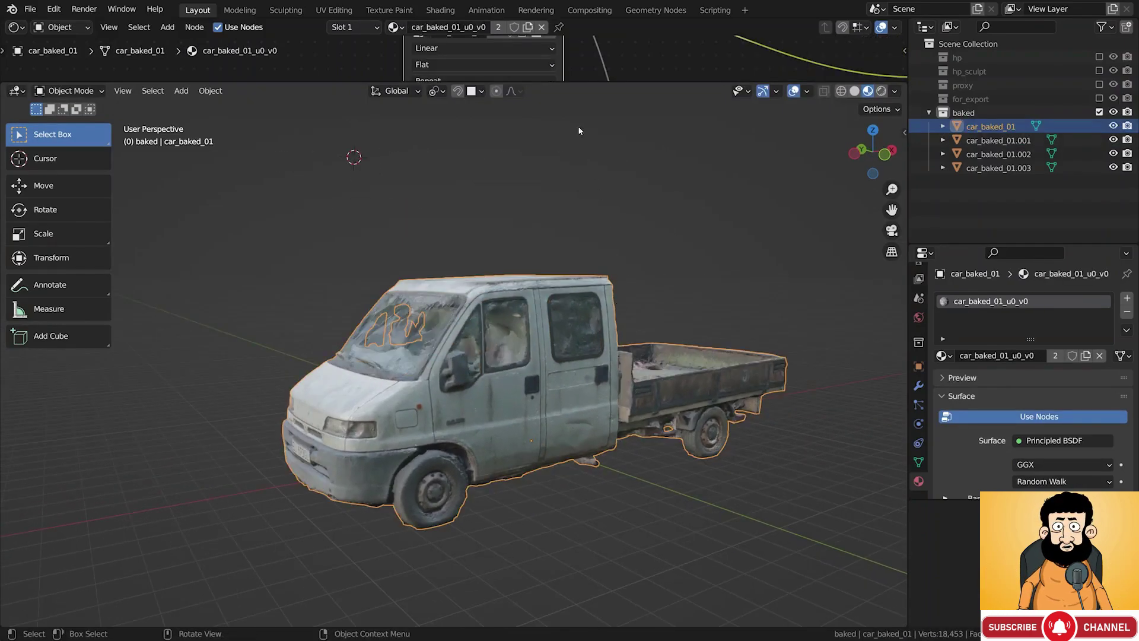
{"action": "left_click_drag", "start_coordinate": [567, 82], "coordinate": [556, 301]}
{"action": "scroll", "coordinate": [567, 232], "scroll_direction": "down", "scroll_amount": 3}
{"action": "middle_click_drag", "start_coordinate": [628, 246], "coordinate": [498, 108]}
{"action": "middle_click_drag", "start_coordinate": [805, 263], "coordinate": [715, 201]}
{"action": "scroll", "coordinate": [727, 219], "scroll_direction": "up", "scroll_amount": 5}
{"action": "mouse_move", "coordinate": [748, 232]}
{"action": "left_mouse_down"}
{"action": "mouse_move", "coordinate": [600, 232]}
{"action": "mouse_move", "coordinate": [763, 232]}
{"action": "left_mouse_up"}
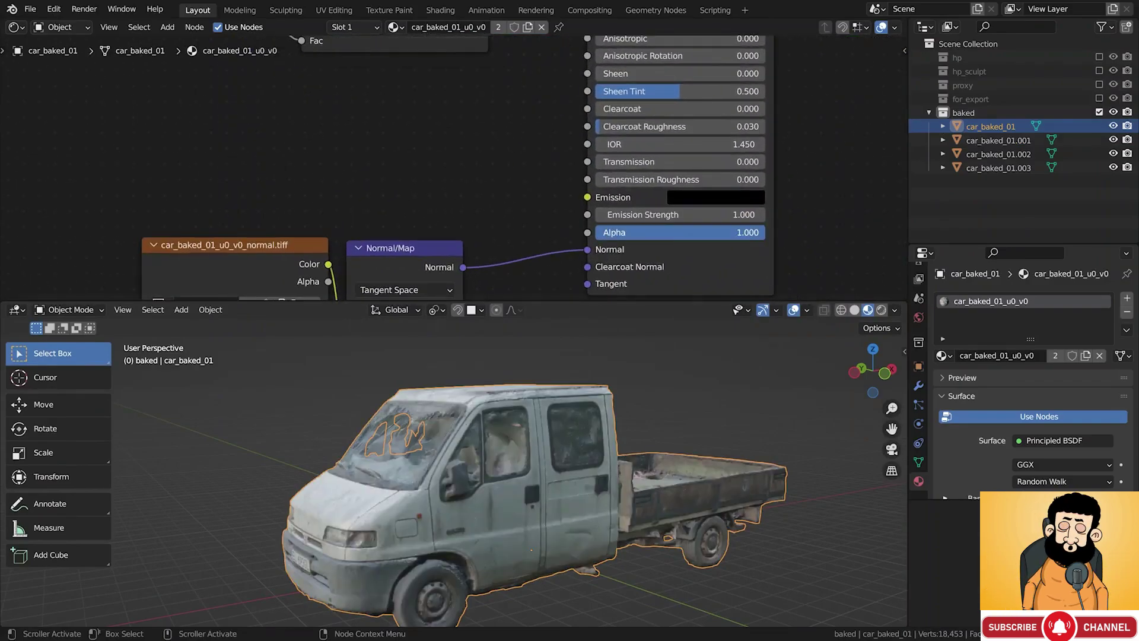
Lower the glass material's Alpha slightly and check the windows on the deselected truck
{"action": "left_click", "coordinate": [426, 423]}
{"action": "mouse_move", "coordinate": [647, 232]}
{"action": "left_mouse_down"}
{"action": "mouse_move", "coordinate": [611, 232]}
{"action": "mouse_move", "coordinate": [714, 232]}
{"action": "mouse_move", "coordinate": [636, 232]}
{"action": "left_mouse_up"}
{"action": "scroll", "coordinate": [551, 156], "scroll_direction": "down", "scroll_amount": 3}
{"action": "middle_click_drag", "start_coordinate": [554, 159], "coordinate": [589, 256]}
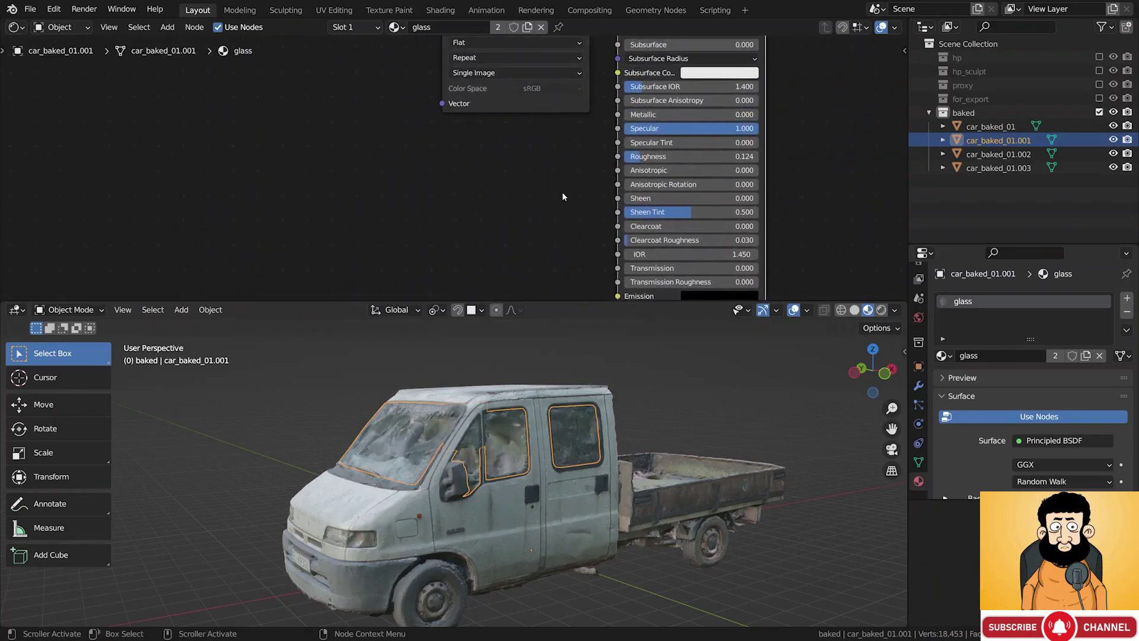
{"action": "scroll", "coordinate": [561, 181], "scroll_direction": "up", "scroll_amount": 1}
{"action": "left_click", "coordinate": [547, 365]}
{"action": "middle_click_drag", "start_coordinate": [547, 365], "coordinate": [497, 428]}
{"action": "scroll", "coordinate": [501, 248], "scroll_direction": "down", "scroll_amount": 1}
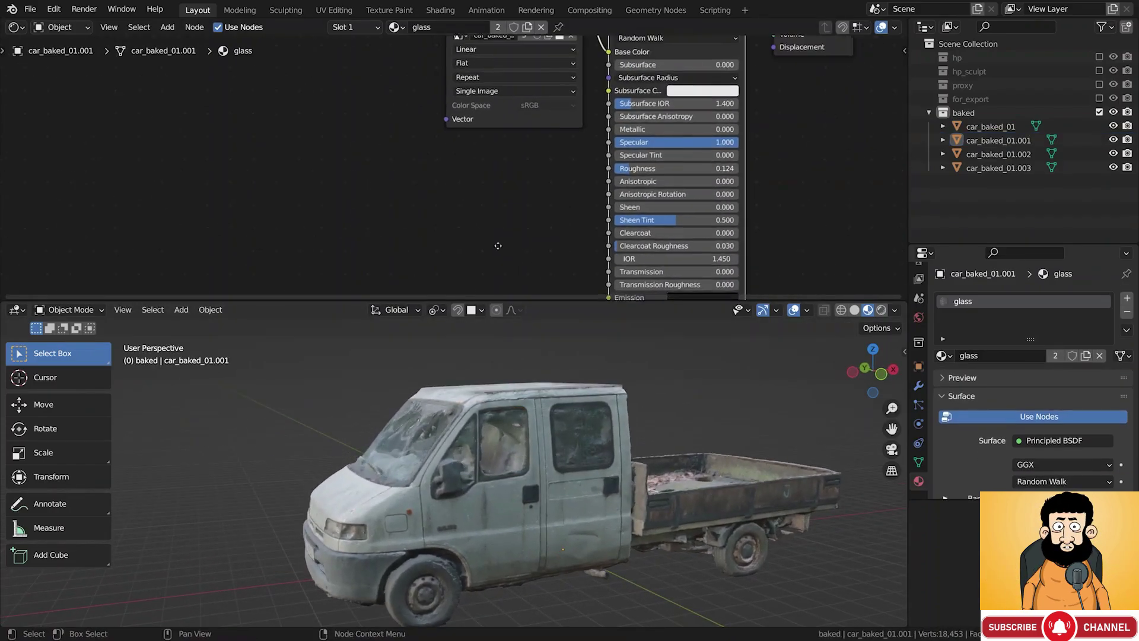
Lower the Normal Map strength of the glass material to about 0.15
{"action": "middle_click_drag", "start_coordinate": [500, 248], "coordinate": [536, 62]}
{"action": "scroll", "coordinate": [516, 196], "scroll_direction": "up", "scroll_amount": 2}
{"action": "scroll", "coordinate": [528, 229], "scroll_direction": "up", "scroll_amount": 1}
{"action": "mouse_move", "coordinate": [522, 208]}
{"action": "left_mouse_down"}
{"action": "mouse_move", "coordinate": [478, 207]}
{"action": "mouse_move", "coordinate": [525, 207]}
{"action": "mouse_move", "coordinate": [500, 208]}
{"action": "left_mouse_up"}
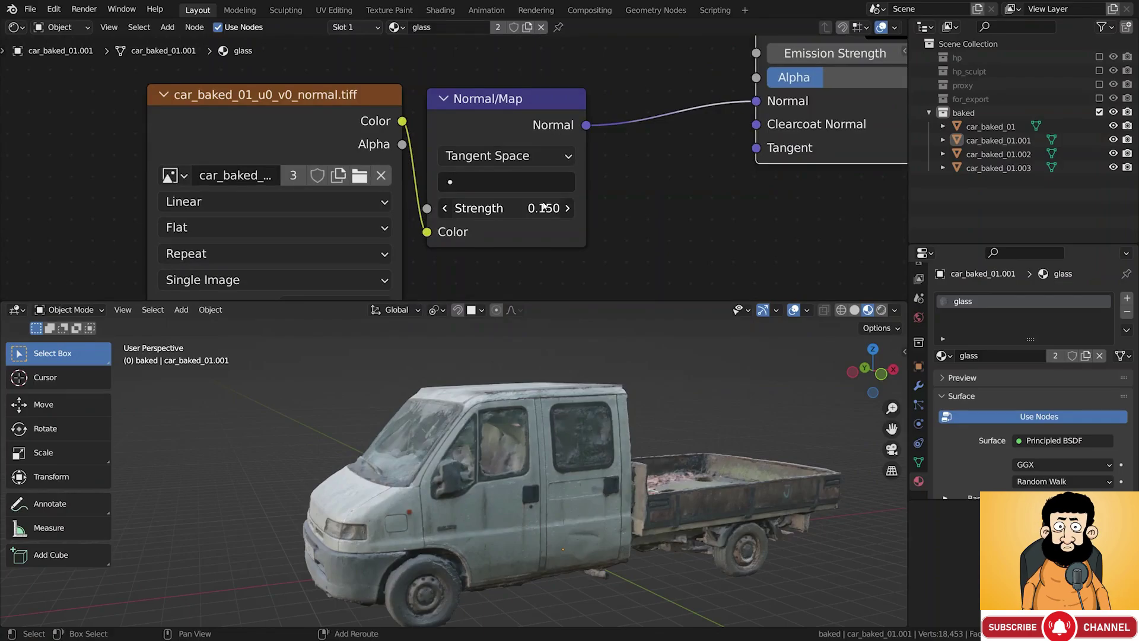
Insert an RGB Curves node between the diffuse texture and the Base Color of the glass material
{"action": "scroll", "coordinate": [544, 206], "scroll_direction": "down", "scroll_amount": 4}
{"action": "left_click_drag", "start_coordinate": [561, 119], "coordinate": [347, 119]}
{"action": "scroll", "coordinate": [415, 154], "scroll_direction": "up", "scroll_amount": 3}
{"action": "key", "text": "shift+a"}
{"action": "mouse_move", "coordinate": [479, 187]}
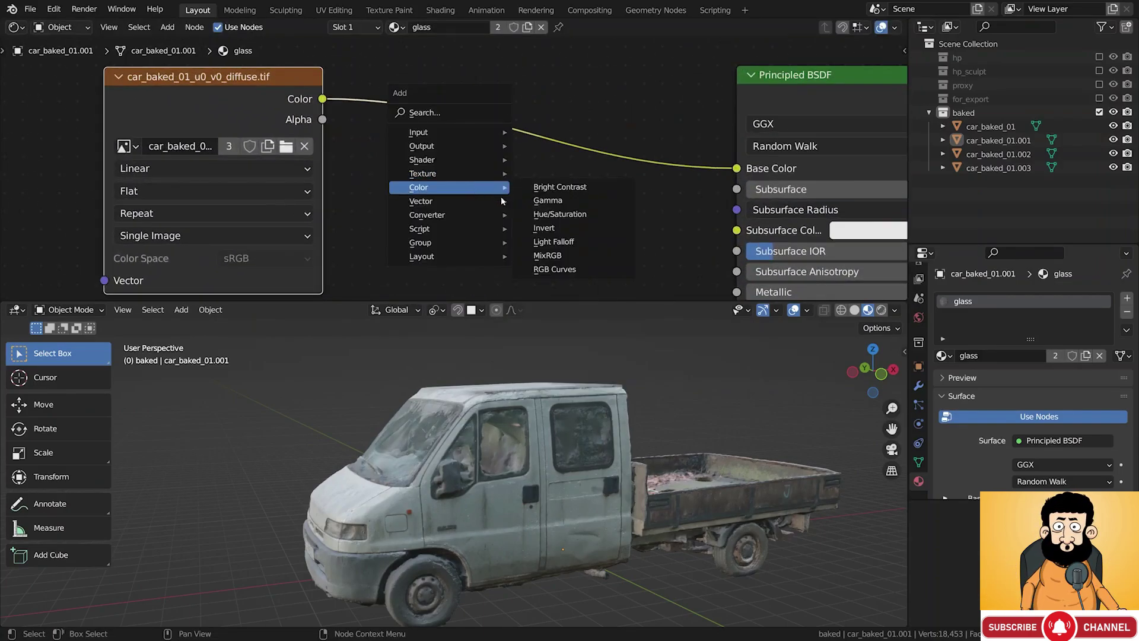
{"action": "left_click", "coordinate": [547, 269]}
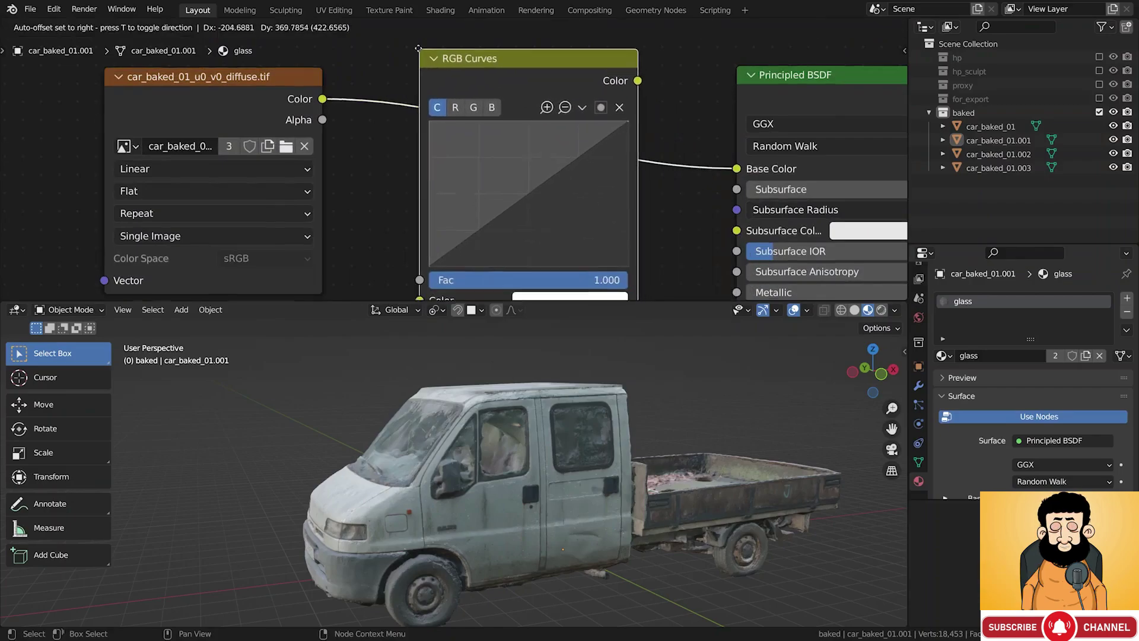
{"action": "left_click", "coordinate": [446, 86]}
Raise the midtones of the glass RGB curve and place its lower point at about X 0.10, Y 0.18
{"action": "left_click_drag", "start_coordinate": [512, 178], "coordinate": [498, 159]}
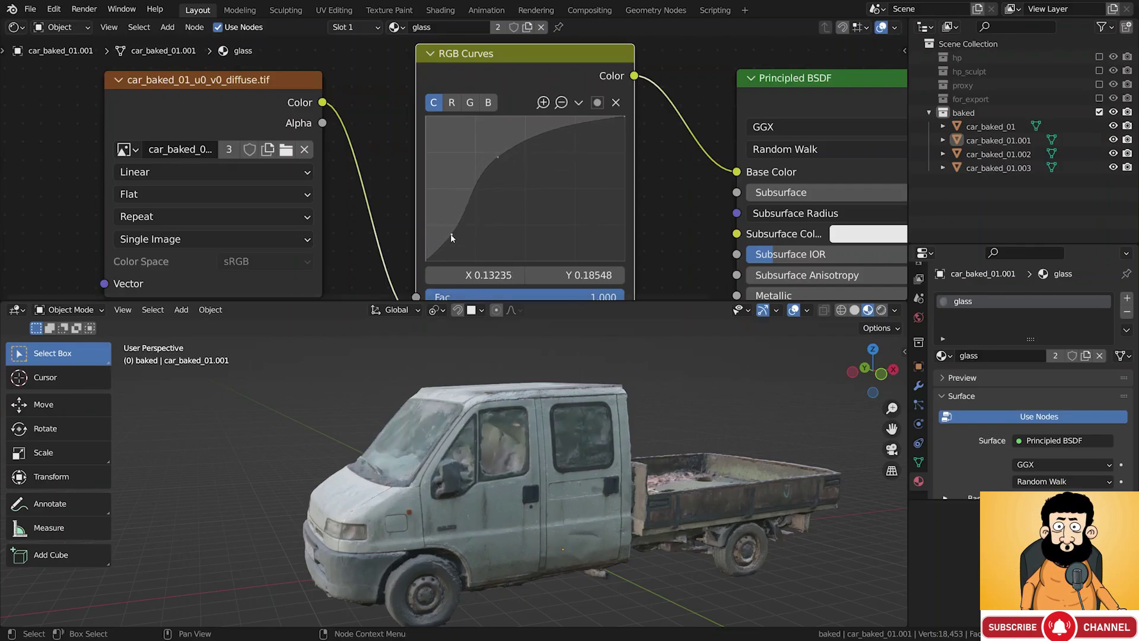
{"action": "left_click_drag", "start_coordinate": [451, 234], "coordinate": [442, 234]}
{"action": "scroll", "coordinate": [446, 234], "scroll_direction": "up", "scroll_amount": 3}
{"action": "scroll", "coordinate": [448, 237], "scroll_direction": "down", "scroll_amount": 1}
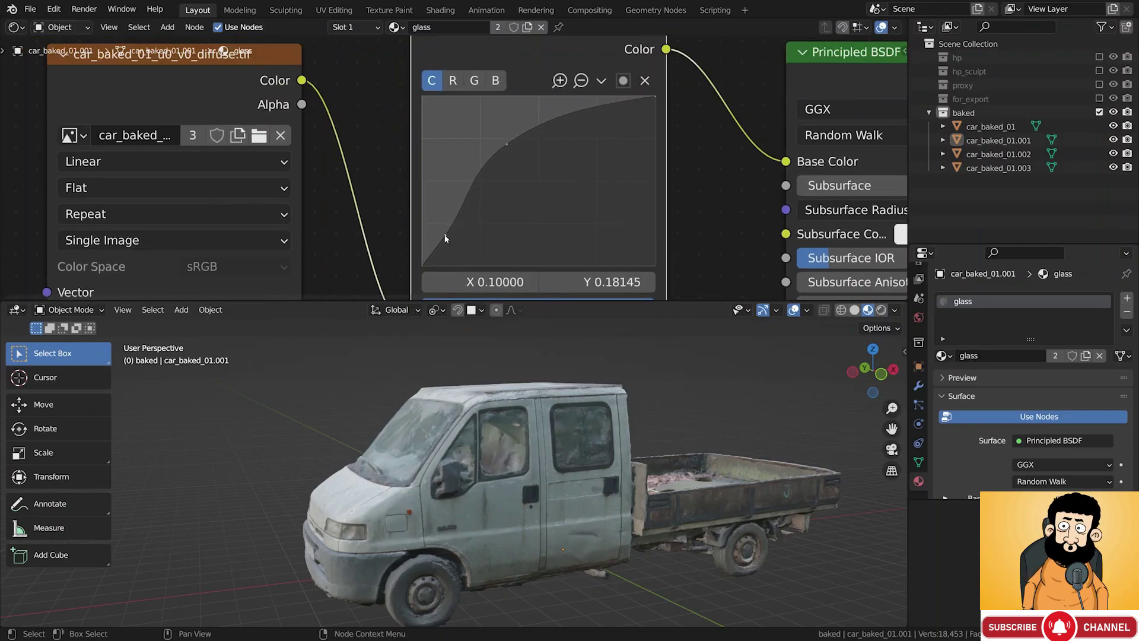
Maximize the 3D viewport and rotate the environment lighting to check the reflections on the truck and its glass
{"action": "left_click", "coordinate": [476, 405]}
{"action": "scroll", "coordinate": [476, 407], "scroll_direction": "down", "scroll_amount": 2}
{"action": "key", "text": "alt+a"}
{"action": "middle_click_drag", "start_coordinate": [477, 406], "coordinate": [517, 406]}
{"action": "key", "text": "ctrl+space"}
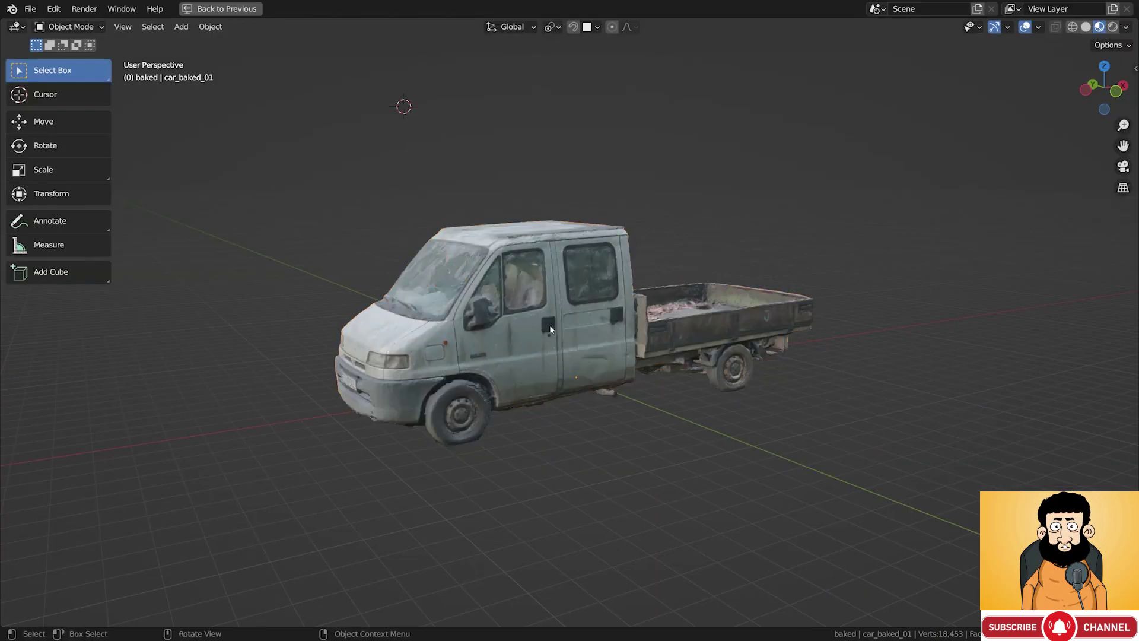
{"action": "scroll", "coordinate": [528, 307], "scroll_direction": "up", "scroll_amount": 2}
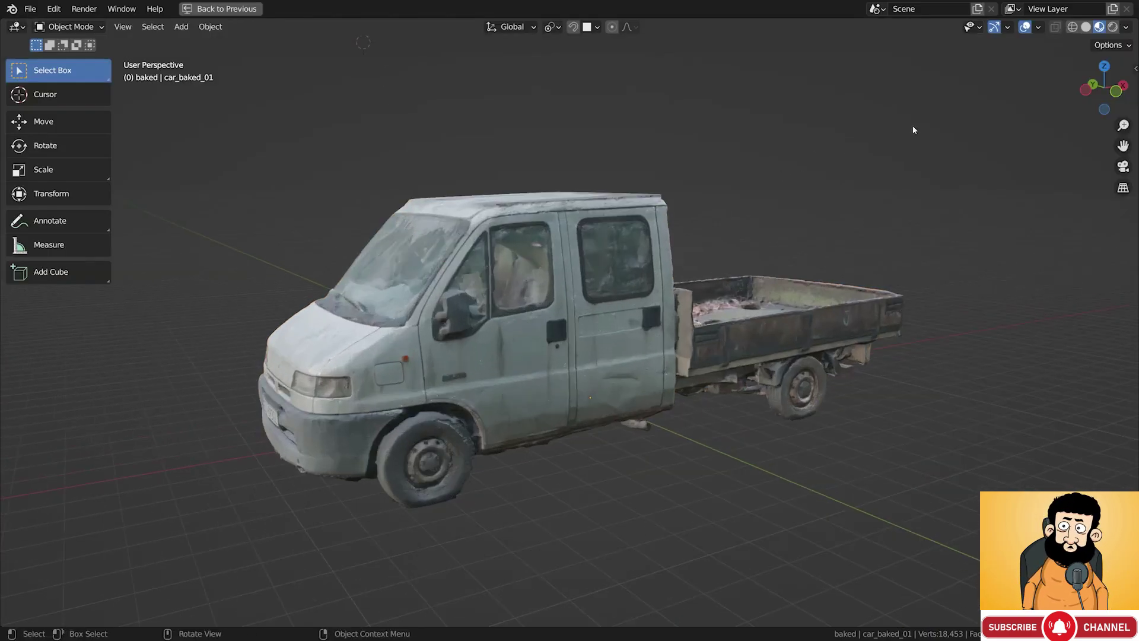
{"action": "left_click", "coordinate": [1126, 26]}
{"action": "mouse_move", "coordinate": [1057, 174]}
{"action": "left_mouse_down"}
{"action": "mouse_move", "coordinate": [1121, 174]}
{"action": "mouse_move", "coordinate": [1111, 174]}
{"action": "left_mouse_up"}
{"action": "mouse_move", "coordinate": [599, 285]}
{"action": "middle_mouse_down"}
{"action": "mouse_move", "coordinate": [543, 304]}
{"action": "mouse_move", "coordinate": [550, 294]}
{"action": "middle_mouse_up"}
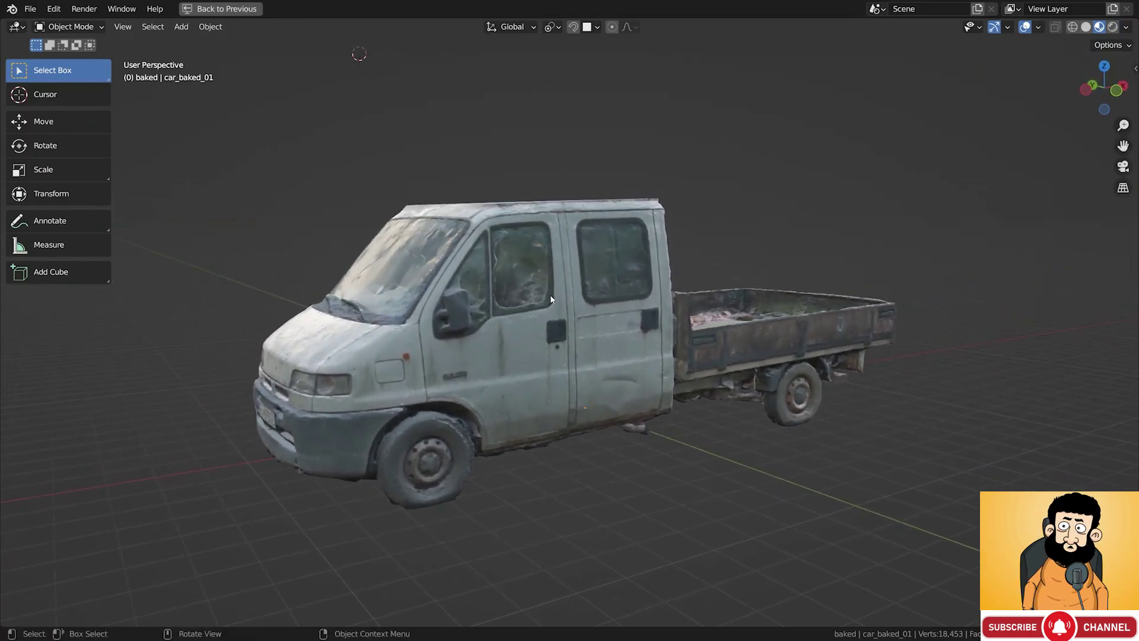
Restore the split layout and set the truck body material's Normal Map strength to 1
{"action": "left_click", "coordinate": [636, 336]}
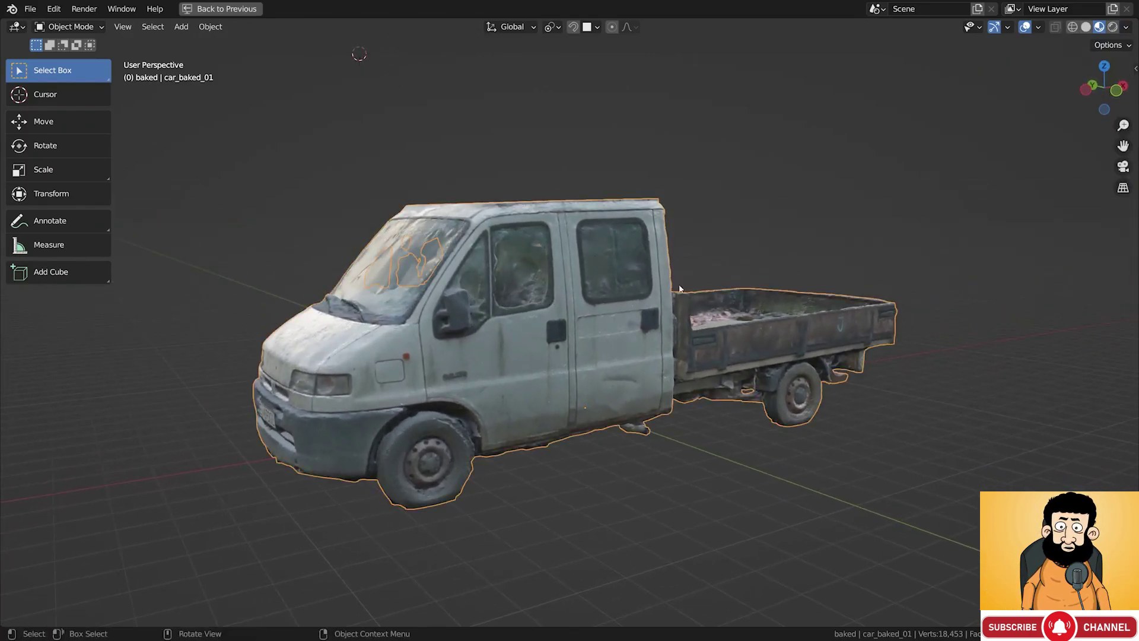
{"action": "key", "text": "ctrl+space"}
{"action": "scroll", "coordinate": [699, 218], "scroll_direction": "down", "scroll_amount": 3}
{"action": "middle_click_drag", "start_coordinate": [703, 228], "coordinate": [665, 42]}
{"action": "scroll", "coordinate": [573, 225], "scroll_direction": "up", "scroll_amount": 10}
{"action": "left_click_drag", "start_coordinate": [582, 187], "coordinate": [523, 186], "text": "shift"}
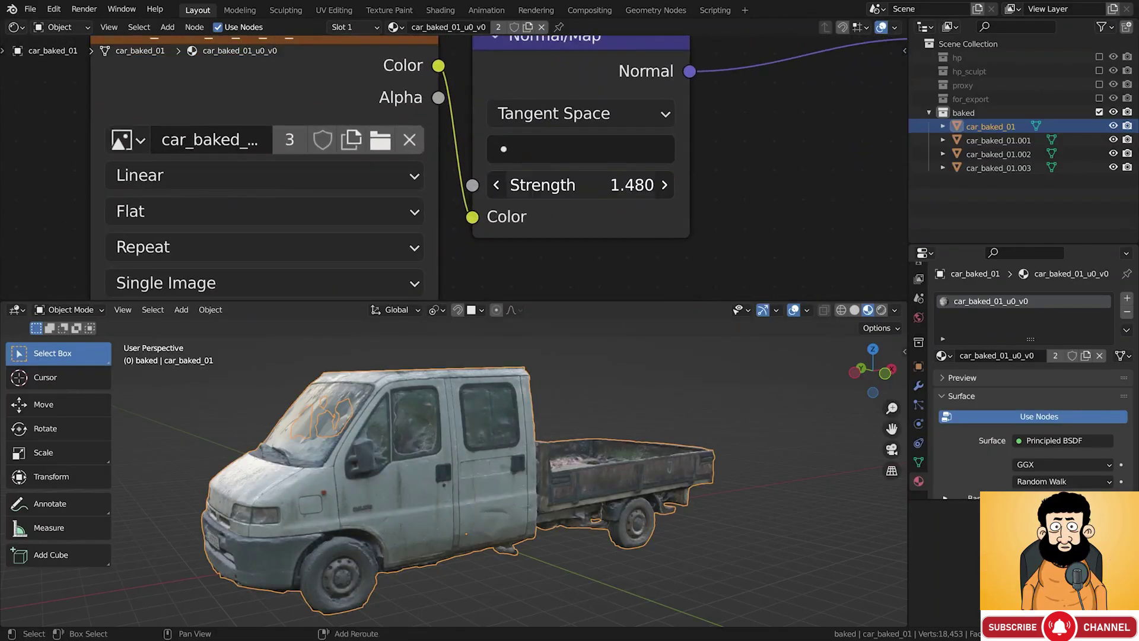
{"action": "left_click_drag", "start_coordinate": [632, 186], "coordinate": [522, 186]}
{"action": "double_click", "coordinate": [593, 187]}
{"action": "type", "text": "1"}
{"action": "key", "text": "Return"}
{"action": "left_click", "coordinate": [583, 390]}
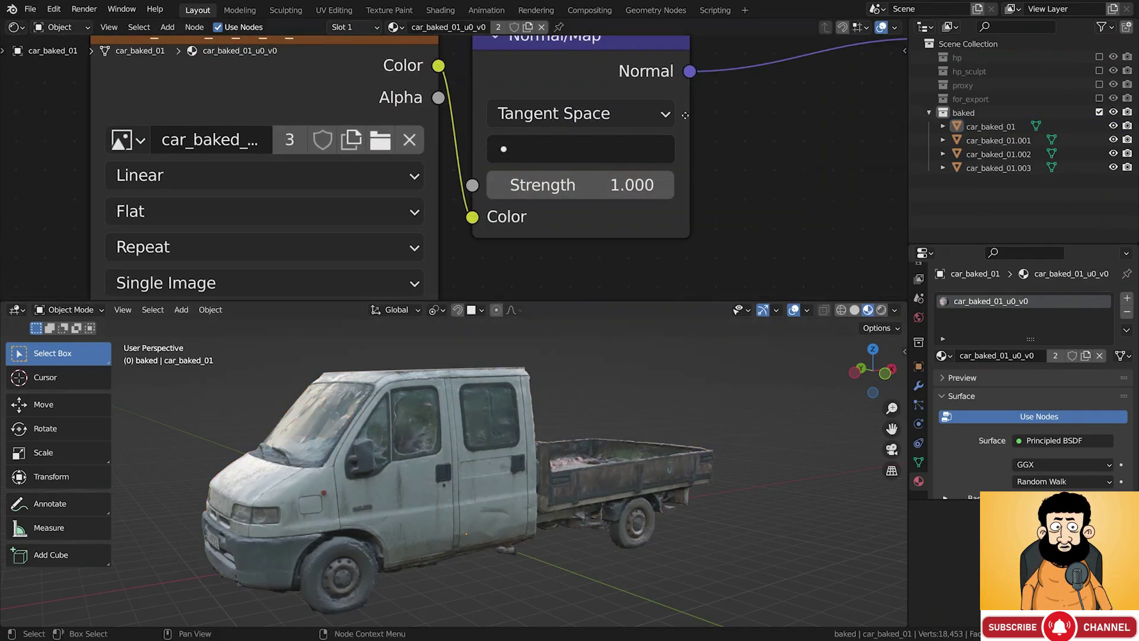
Lower the Specular value of the truck body material to about 0.5
{"action": "middle_click_drag", "start_coordinate": [684, 115], "coordinate": [551, 261]}
{"action": "middle_click_drag", "start_coordinate": [670, 134], "coordinate": [554, 229]}
{"action": "middle_click_drag", "start_coordinate": [679, 110], "coordinate": [543, 255]}
{"action": "middle_click_drag", "start_coordinate": [647, 152], "coordinate": [620, 234]}
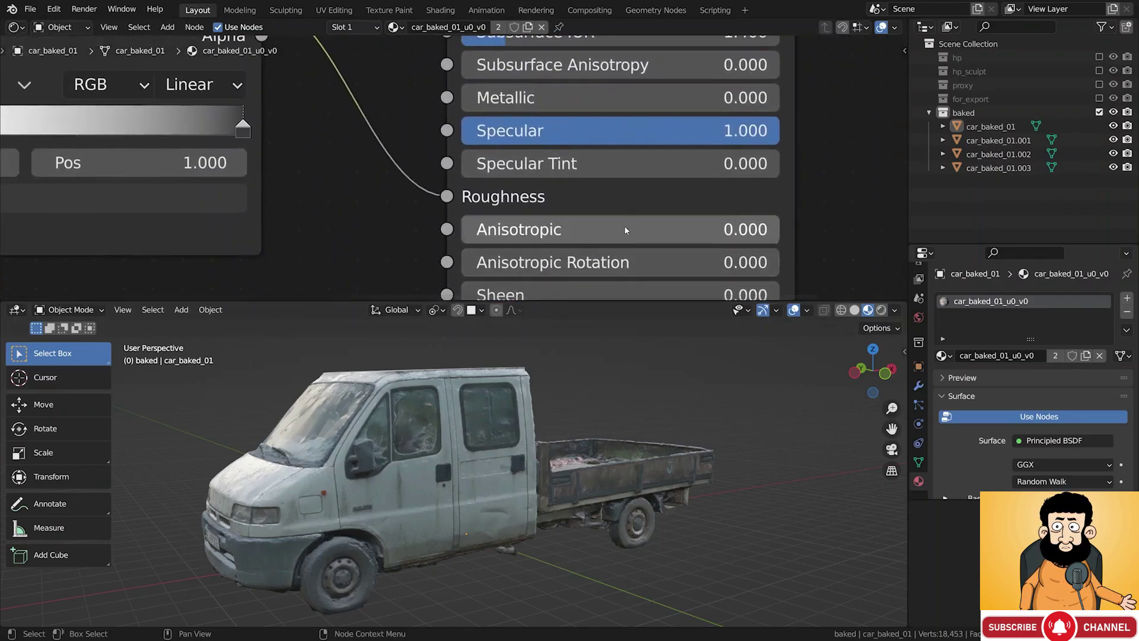
{"action": "mouse_move", "coordinate": [497, 130]}
{"action": "left_mouse_down"}
{"action": "mouse_move", "coordinate": [249, 130]}
{"action": "mouse_move", "coordinate": [779, 131]}
{"action": "mouse_move", "coordinate": [461, 130]}
{"action": "mouse_move", "coordinate": [777, 130]}
{"action": "mouse_move", "coordinate": [685, 131]}
{"action": "left_mouse_up"}
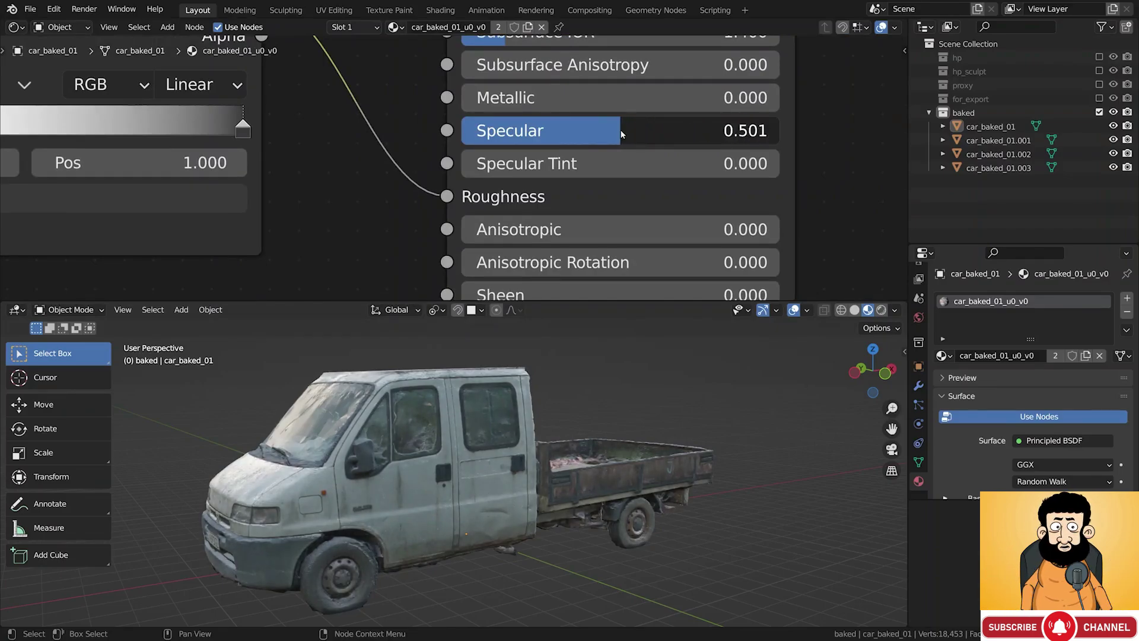
Maximize the 3D viewport, switch its lighting to the street HDRI and adjust the lighting rotation
{"action": "middle_click_drag", "start_coordinate": [561, 356], "coordinate": [534, 403]}
{"action": "key", "text": "ctrl+space"}
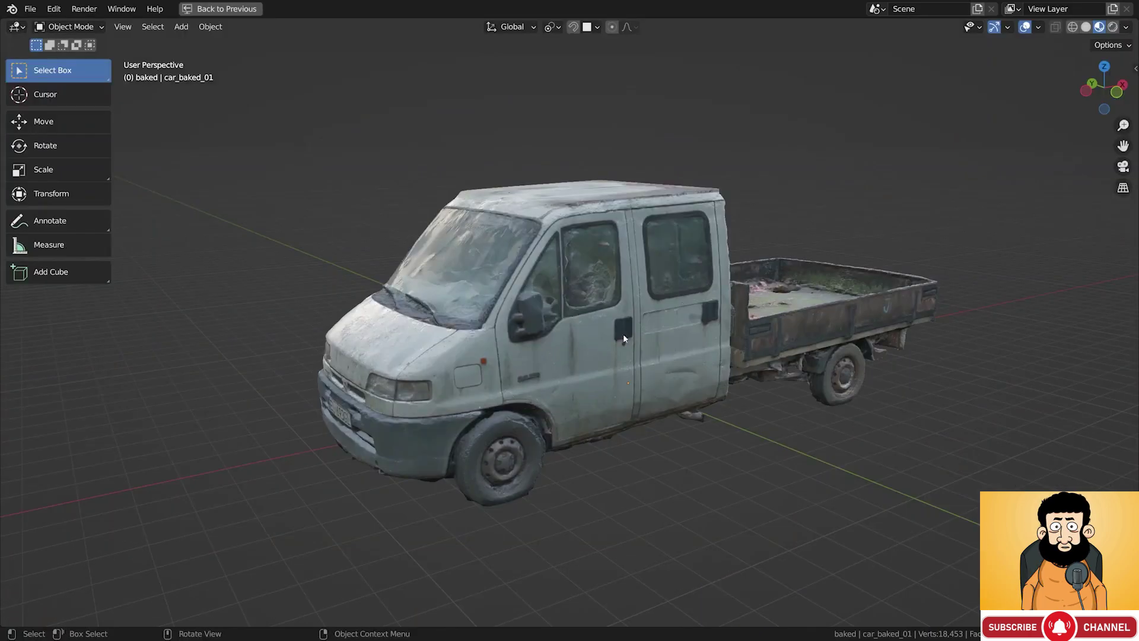
{"action": "left_click", "coordinate": [1125, 27]}
{"action": "left_click", "coordinate": [1034, 142]}
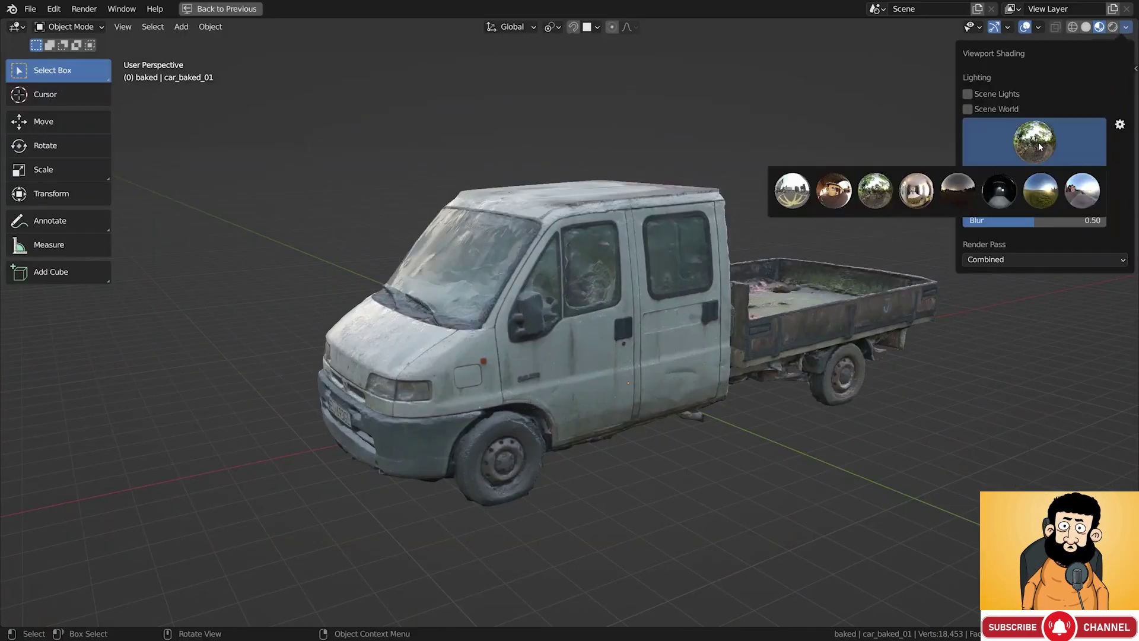
{"action": "left_click", "coordinate": [1076, 190]}
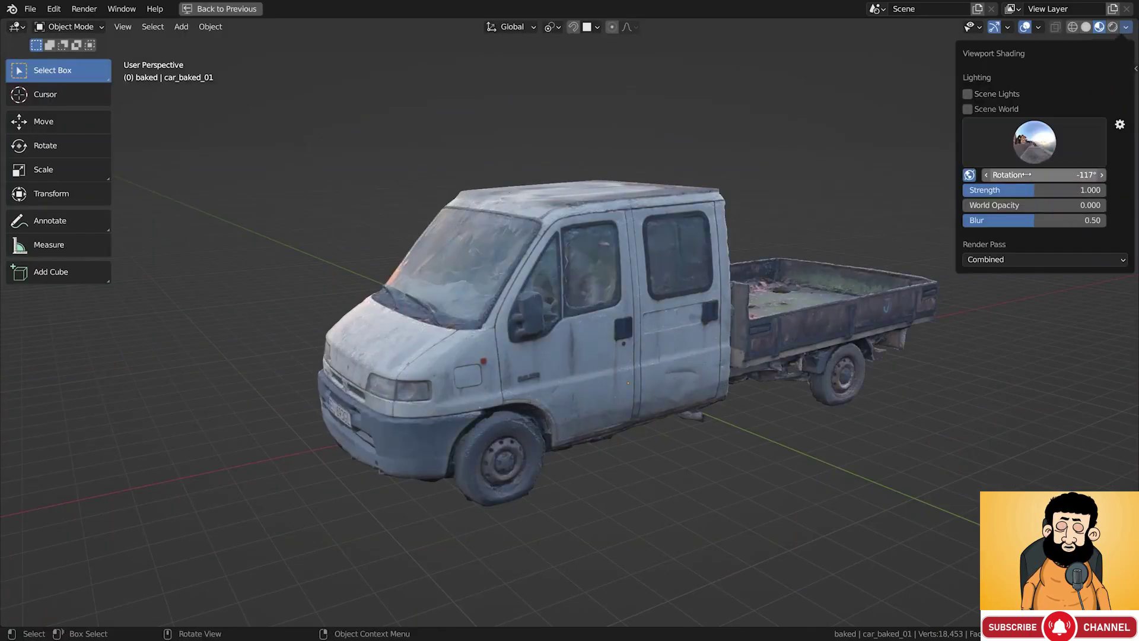
{"action": "mouse_move", "coordinate": [1045, 175]}
{"action": "left_mouse_down"}
{"action": "mouse_move", "coordinate": [1130, 175]}
{"action": "mouse_move", "coordinate": [1050, 174]}
{"action": "left_mouse_up"}
Examine the texture detail on the truck's front door, fender and headlight up close
{"action": "mouse_move", "coordinate": [618, 336]}
{"action": "middle_mouse_down"}
{"action": "mouse_move", "coordinate": [718, 339]}
{"action": "mouse_move", "coordinate": [916, 314]}
{"action": "mouse_move", "coordinate": [674, 343]}
{"action": "middle_mouse_up"}
{"action": "middle_click_drag", "start_coordinate": [486, 347], "coordinate": [864, 217], "text": "shift"}
{"action": "middle_click_drag", "start_coordinate": [461, 325], "coordinate": [560, 270], "text": "shift"}
{"action": "scroll", "coordinate": [536, 344], "scroll_direction": "up", "scroll_amount": 2}
{"action": "middle_click_drag", "start_coordinate": [535, 344], "coordinate": [623, 300], "text": "ctrl"}
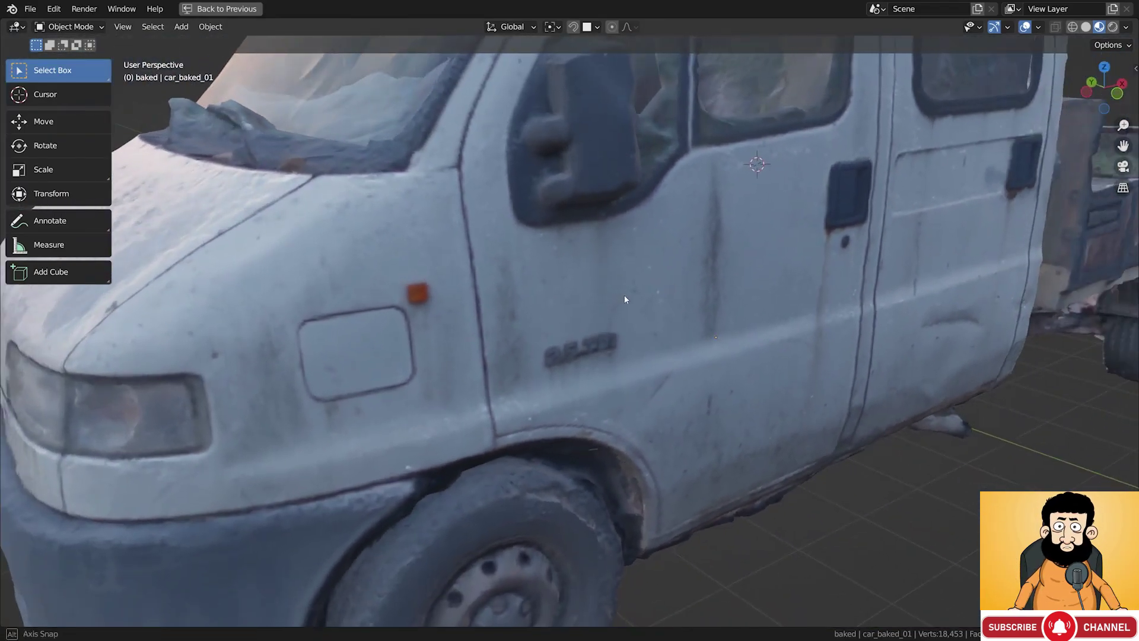
{"action": "middle_click_drag", "start_coordinate": [662, 250], "coordinate": [699, 290]}
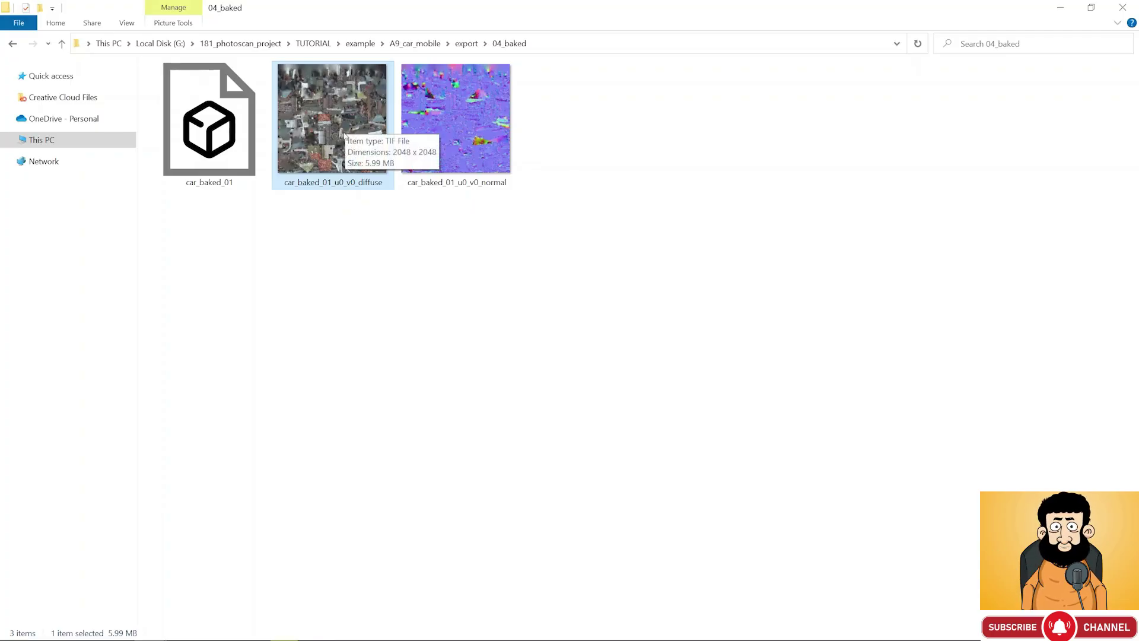
Open the car_baked_01_u0_v0_diffuse image in the photo viewer, examine the licence plate and graffiti detail, and close it
{"action": "double_click", "coordinate": [344, 135]}
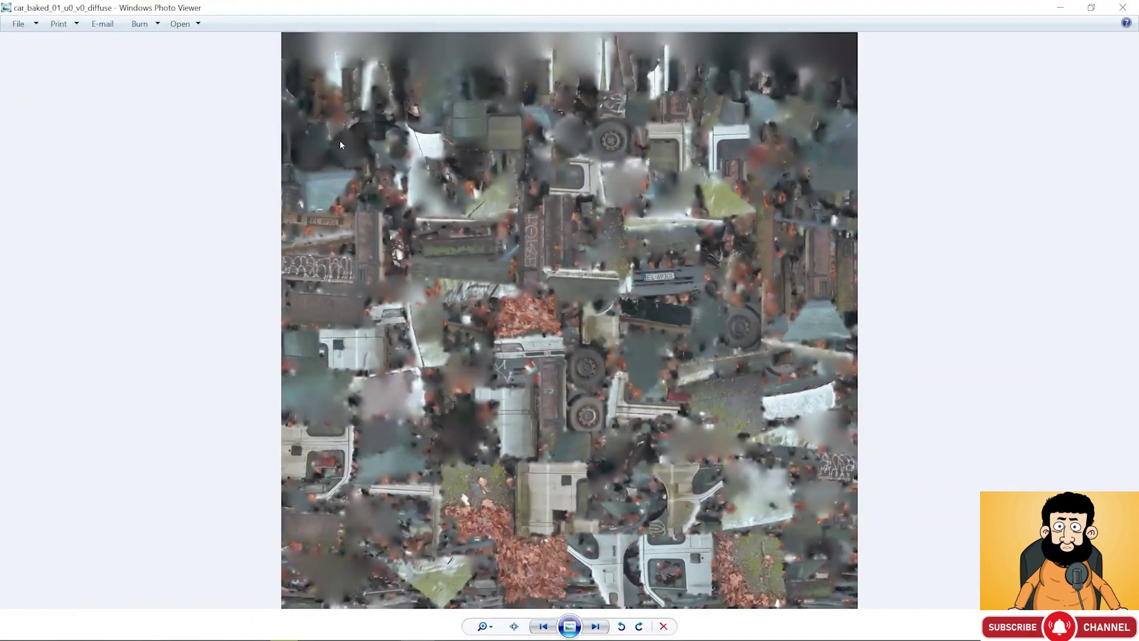
{"action": "scroll", "coordinate": [658, 276], "scroll_direction": "up", "scroll_amount": 10}
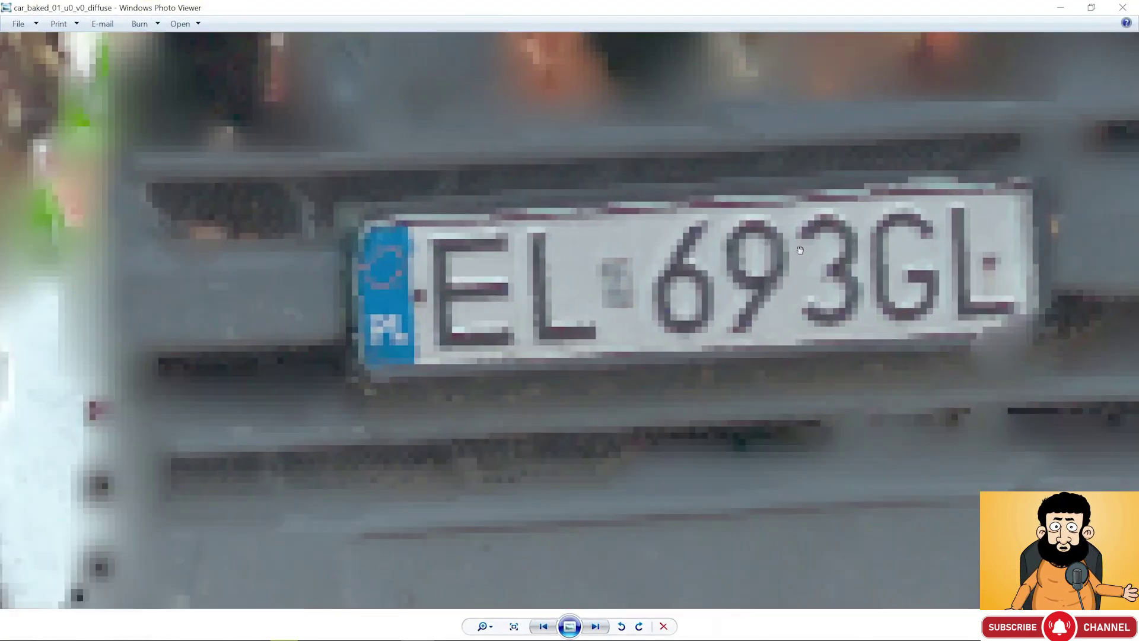
{"action": "scroll", "coordinate": [799, 250], "scroll_direction": "down", "scroll_amount": 10}
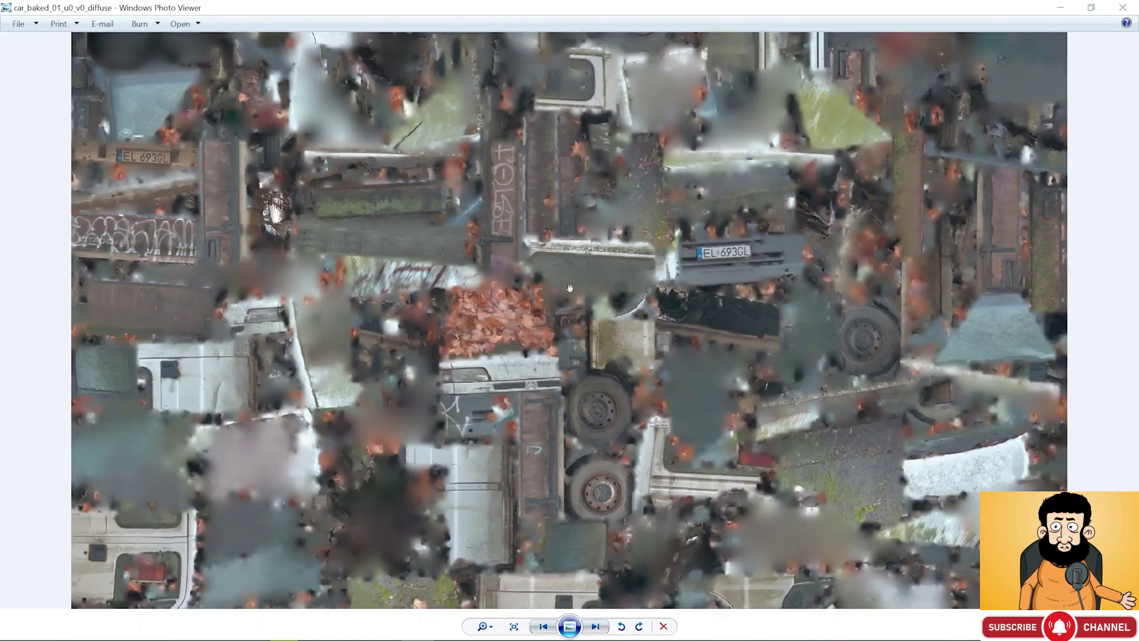
{"action": "scroll", "coordinate": [112, 234], "scroll_direction": "up", "scroll_amount": 5}
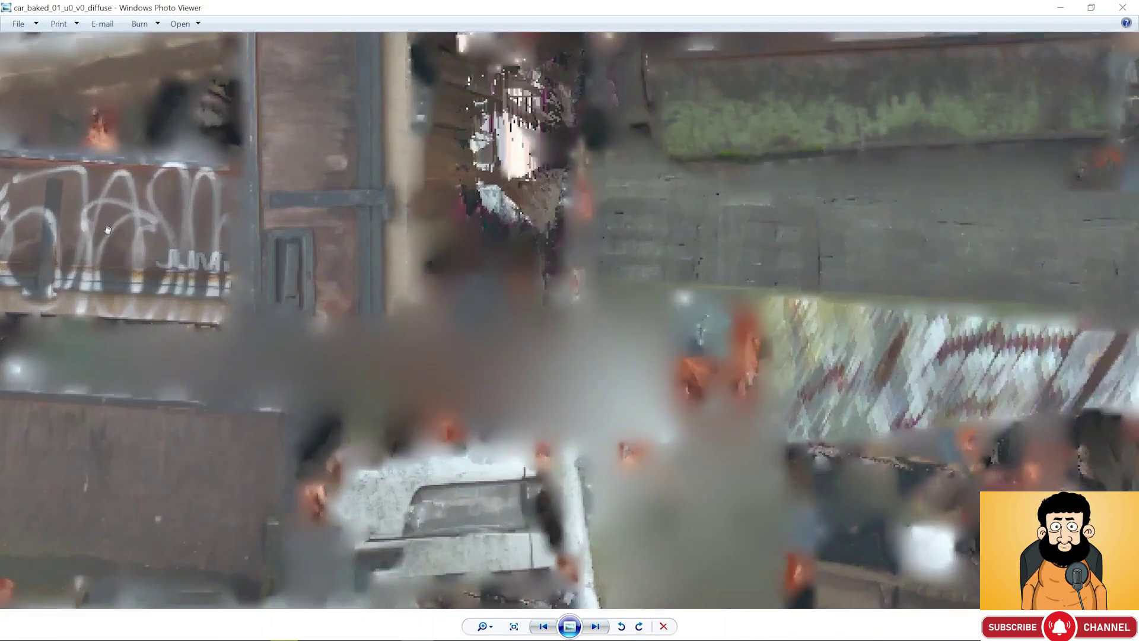
{"action": "scroll", "coordinate": [108, 229], "scroll_direction": "up", "scroll_amount": 4}
{"action": "scroll", "coordinate": [326, 292], "scroll_direction": "down", "scroll_amount": 10}
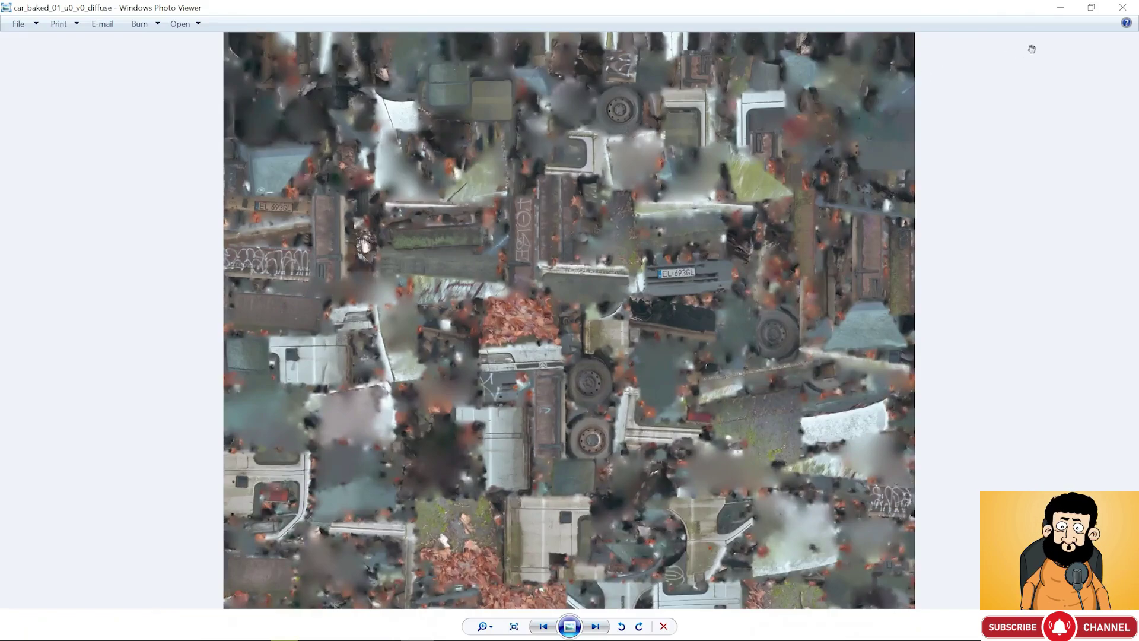
{"action": "left_click", "coordinate": [1123, 7]}
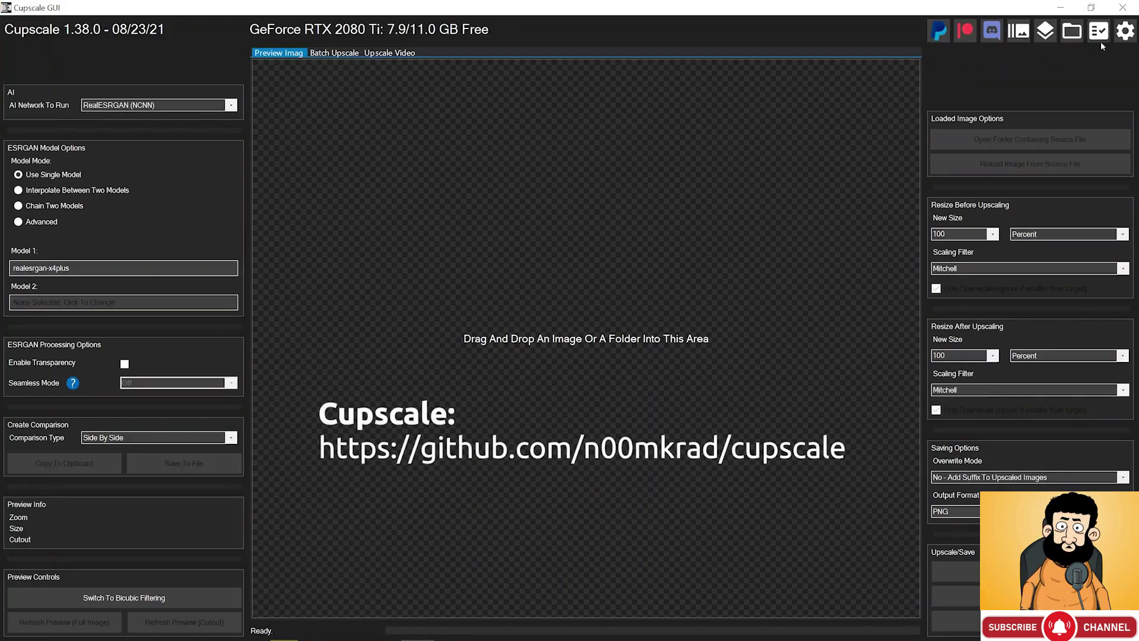
Review Cupscale's general settings, AI settings and embedded Python runtime resource options, and close the settings window
{"action": "left_click", "coordinate": [1125, 31]}
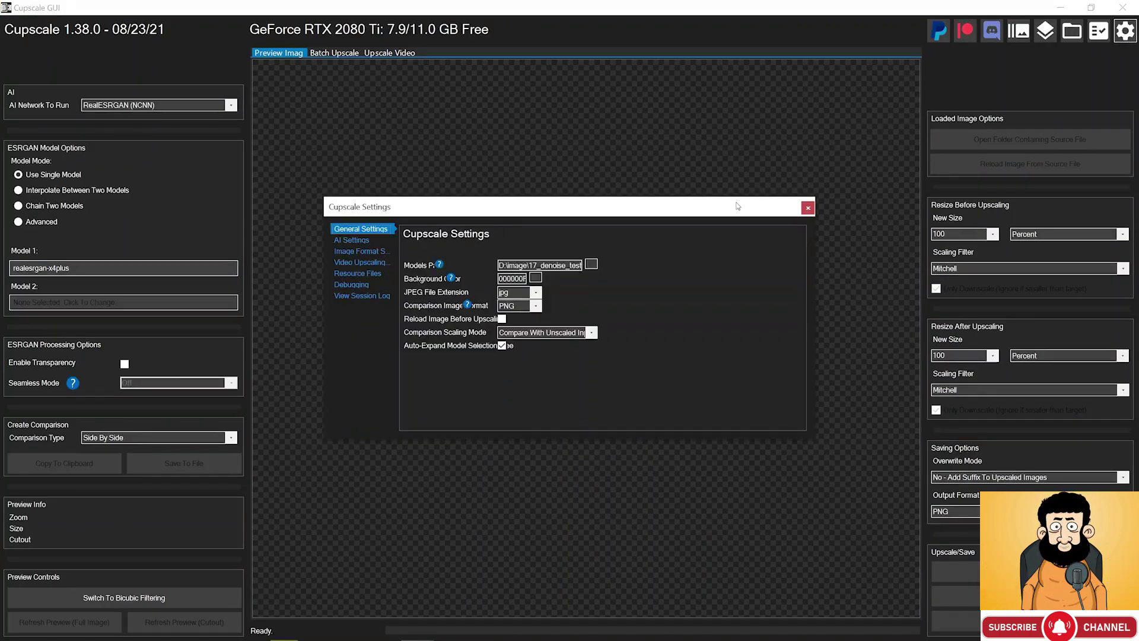
{"action": "left_click", "coordinate": [537, 306]}
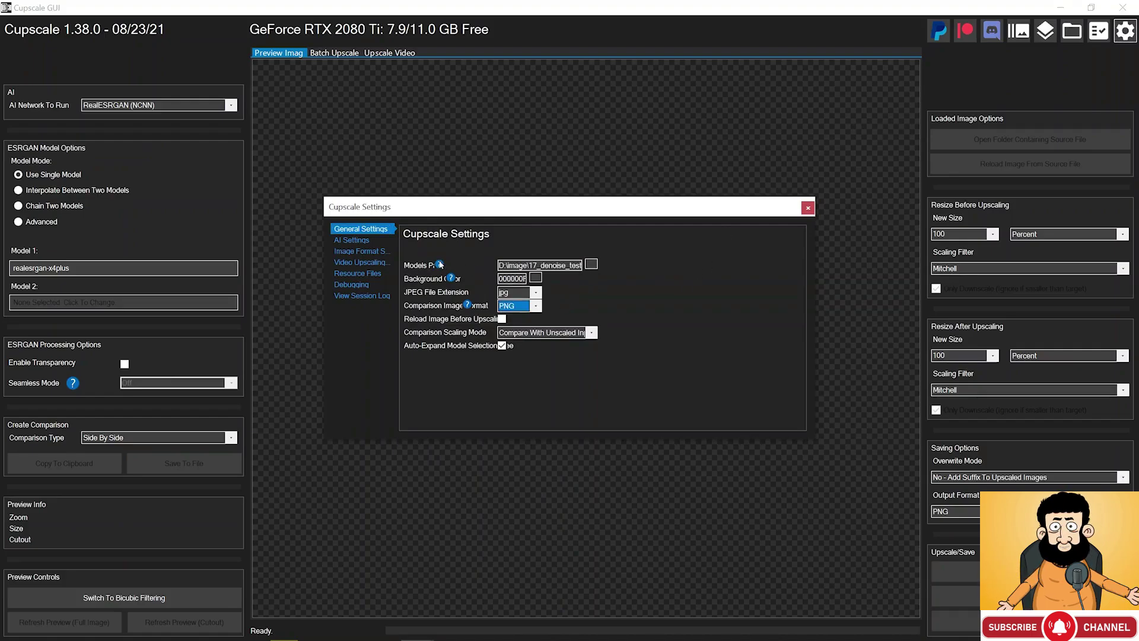
{"action": "mouse_move", "coordinate": [440, 265]}
{"action": "left_click", "coordinate": [363, 242]}
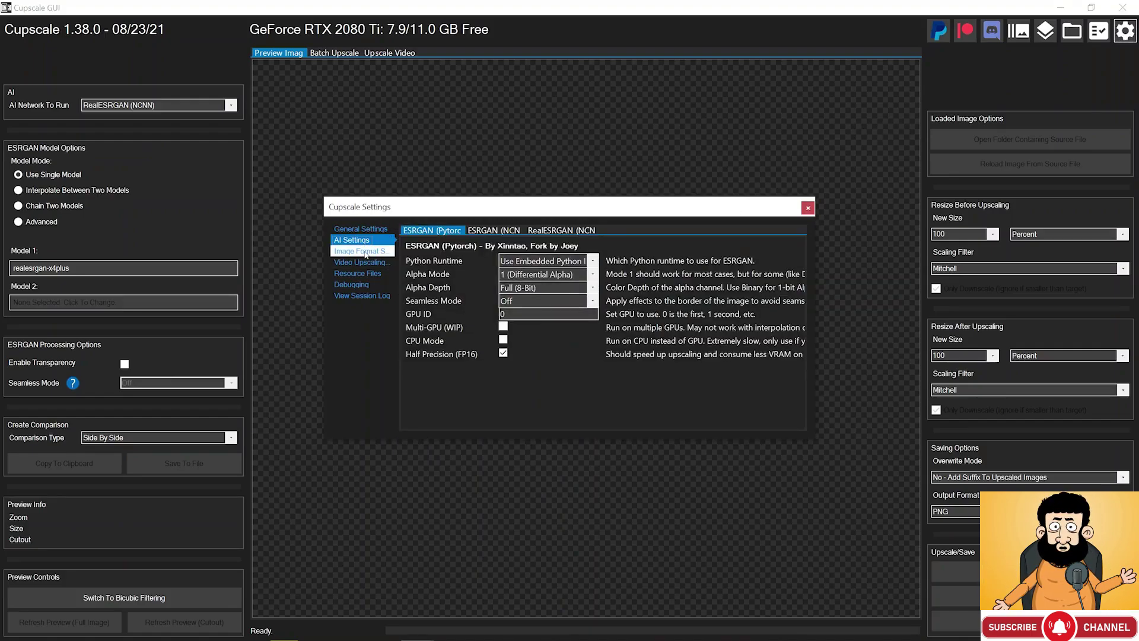
{"action": "left_click", "coordinate": [369, 274]}
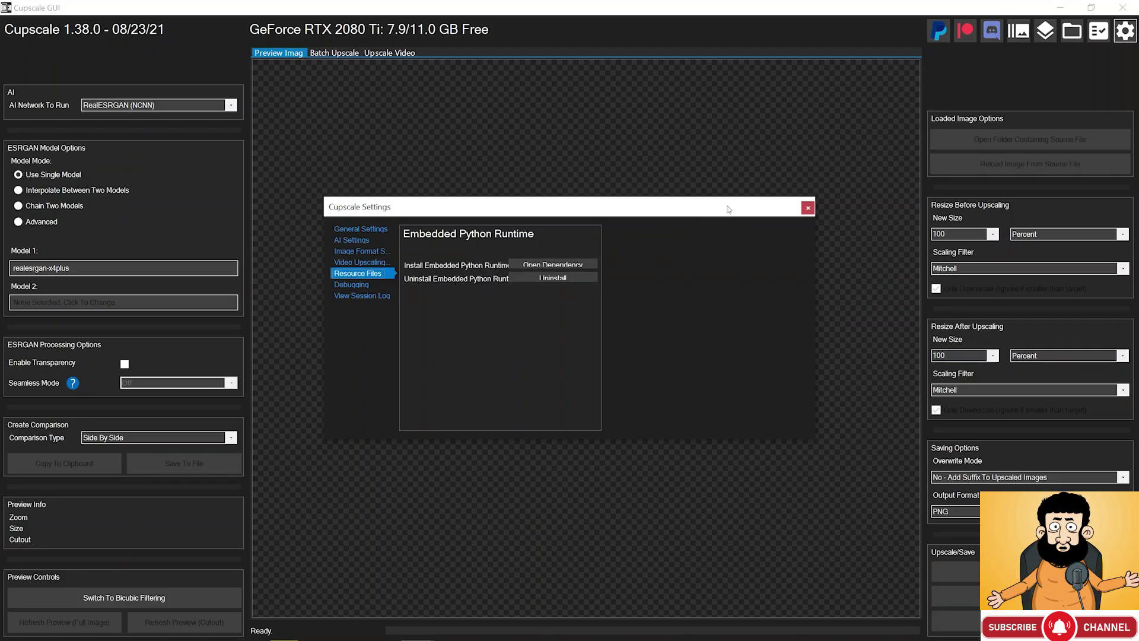
{"action": "left_click", "coordinate": [808, 208]}
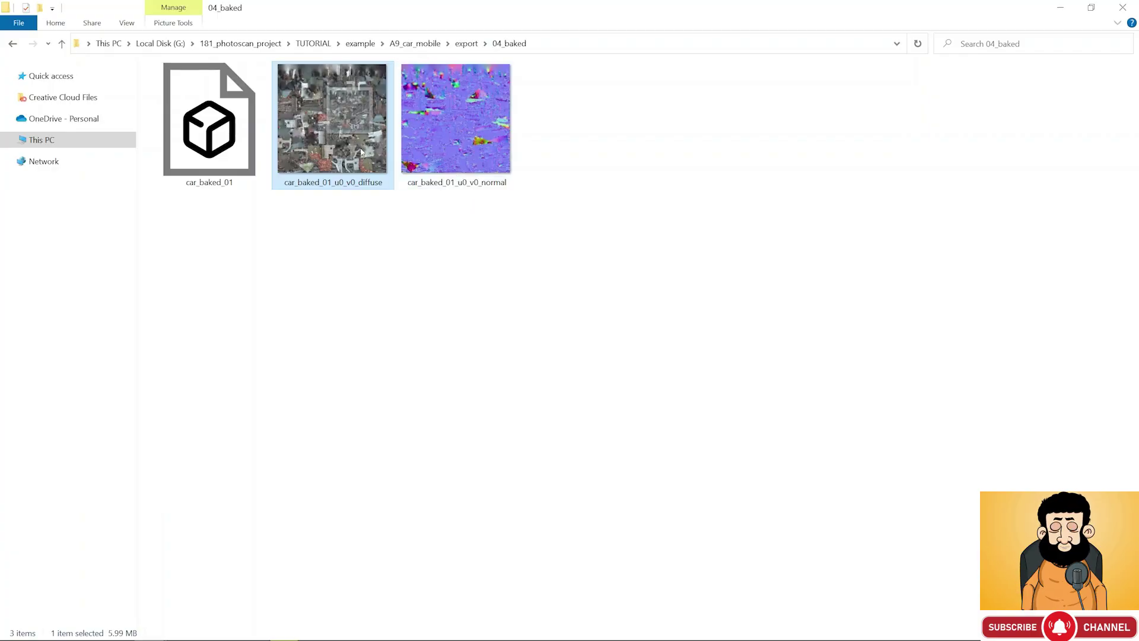
Load the car_baked_01_u0_v0_diffuse image from the 04_baked folder into Cupscale's preview and examine the CITROËN lettering up close
{"action": "left_click_drag", "start_coordinate": [363, 152], "coordinate": [488, 589]}
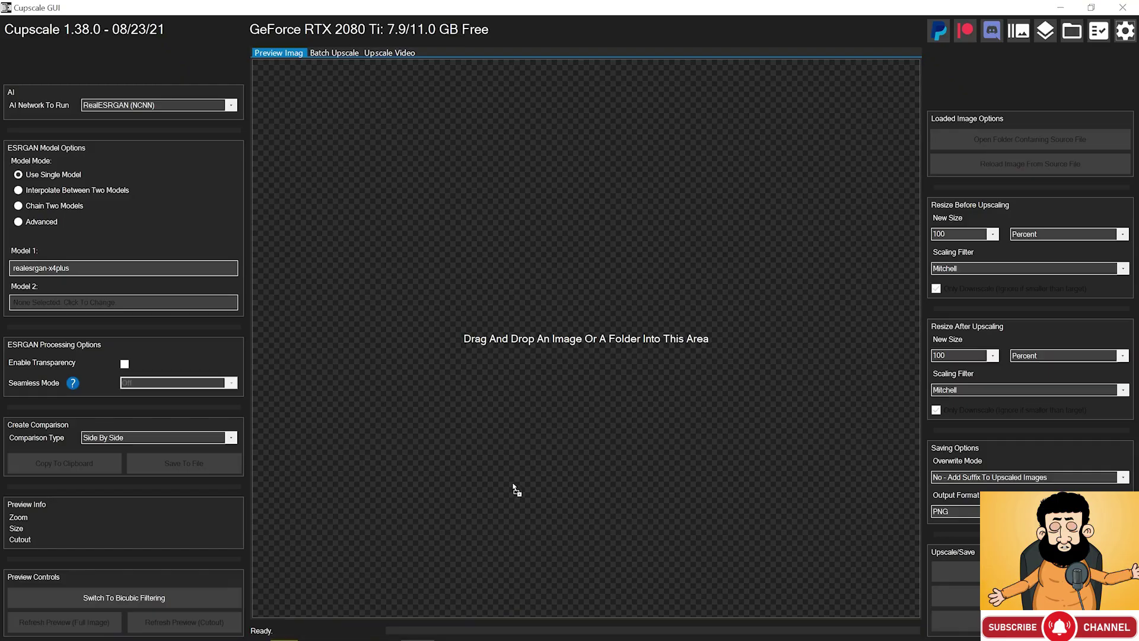
{"action": "left_click_drag", "start_coordinate": [516, 488], "coordinate": [546, 331]}
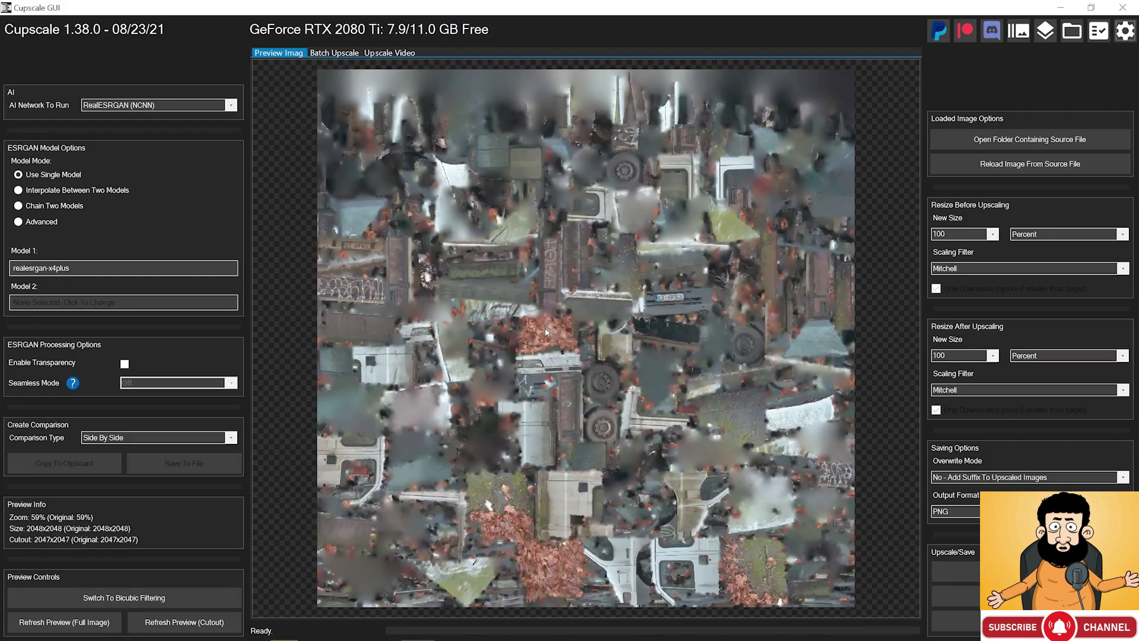
{"action": "scroll", "coordinate": [558, 388], "scroll_direction": "up", "scroll_amount": 4}
{"action": "left_click_drag", "start_coordinate": [559, 388], "coordinate": [714, 220]}
{"action": "scroll", "coordinate": [422, 225], "scroll_direction": "down", "scroll_amount": 2}
{"action": "left_click_drag", "start_coordinate": [528, 145], "coordinate": [538, 337]}
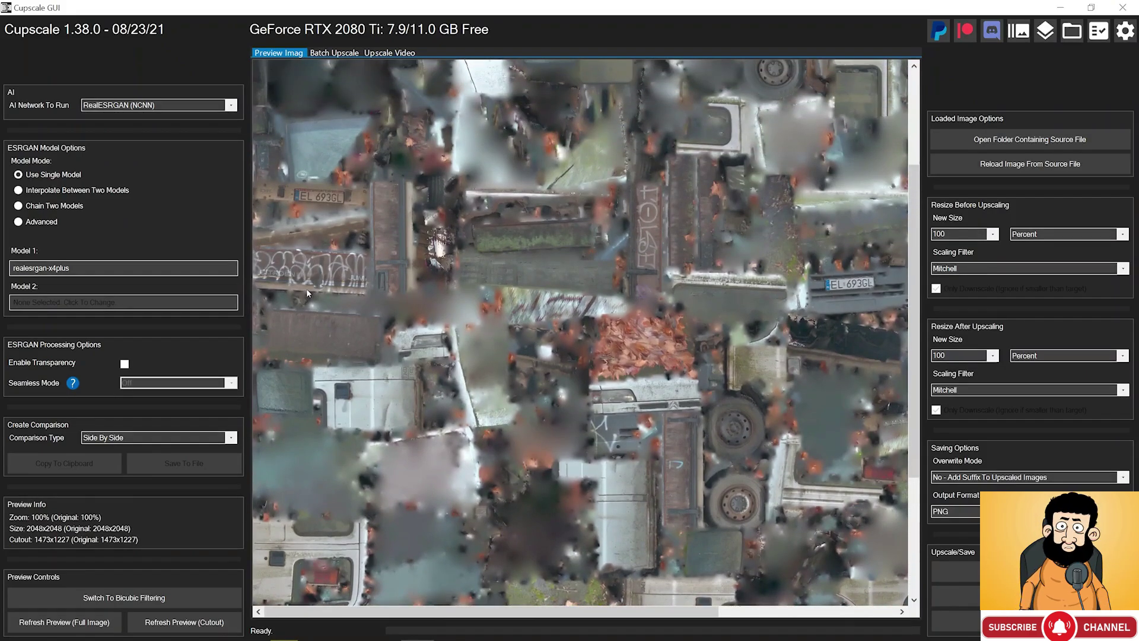
{"action": "scroll", "coordinate": [307, 289], "scroll_direction": "up", "scroll_amount": 6}
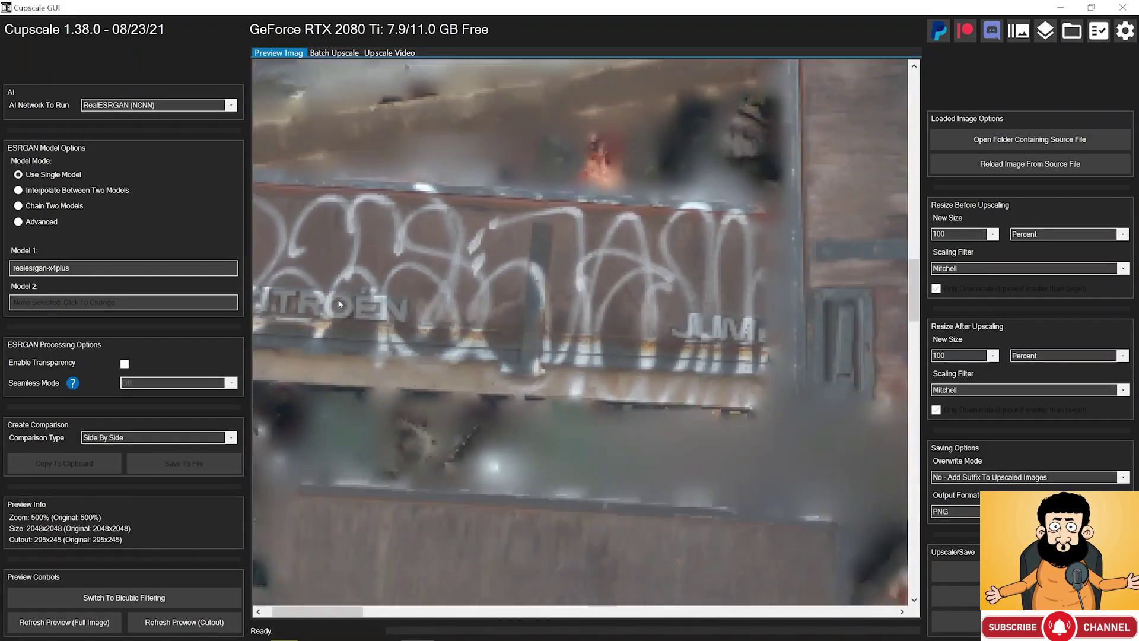
{"action": "scroll", "coordinate": [302, 320], "scroll_direction": "up", "scroll_amount": 5}
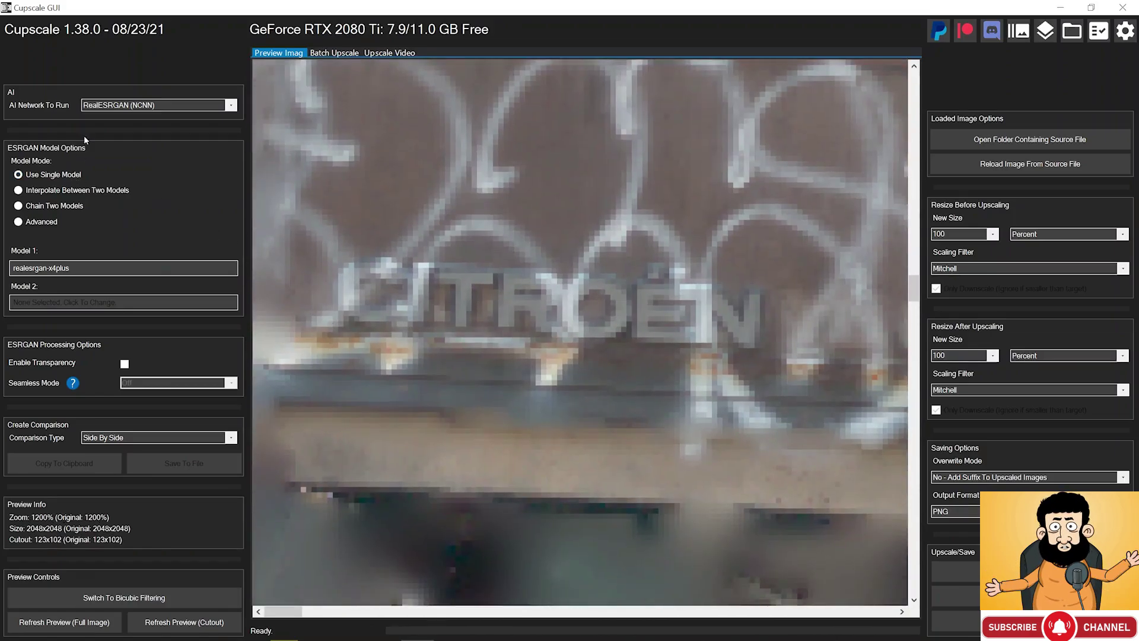
Keep the RealESRGAN (NCNN) network with the realesrgan-x4plus model and generate an upscaled preview of the full image
{"action": "left_click", "coordinate": [102, 106]}
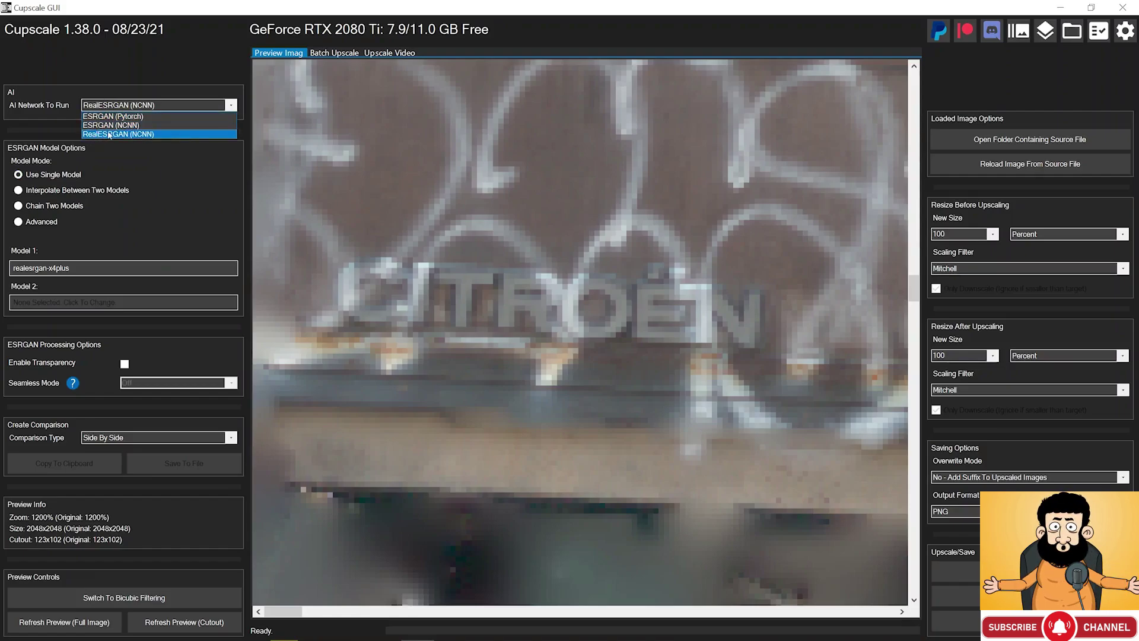
{"action": "left_click", "coordinate": [106, 135]}
{"action": "left_click", "coordinate": [70, 269]}
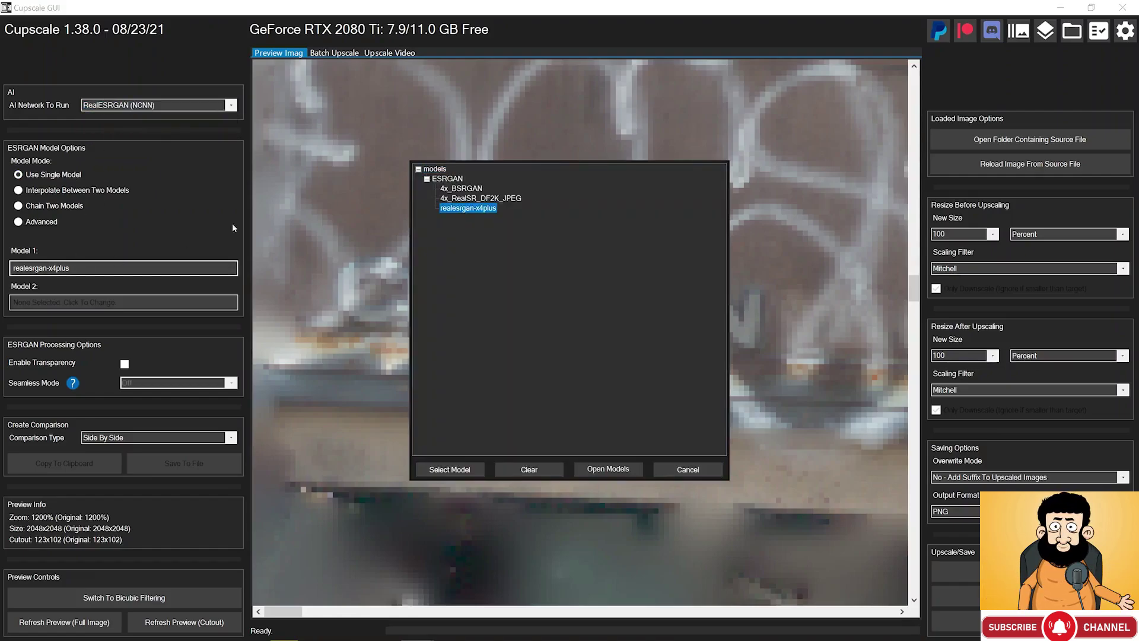
{"action": "left_click", "coordinate": [686, 469]}
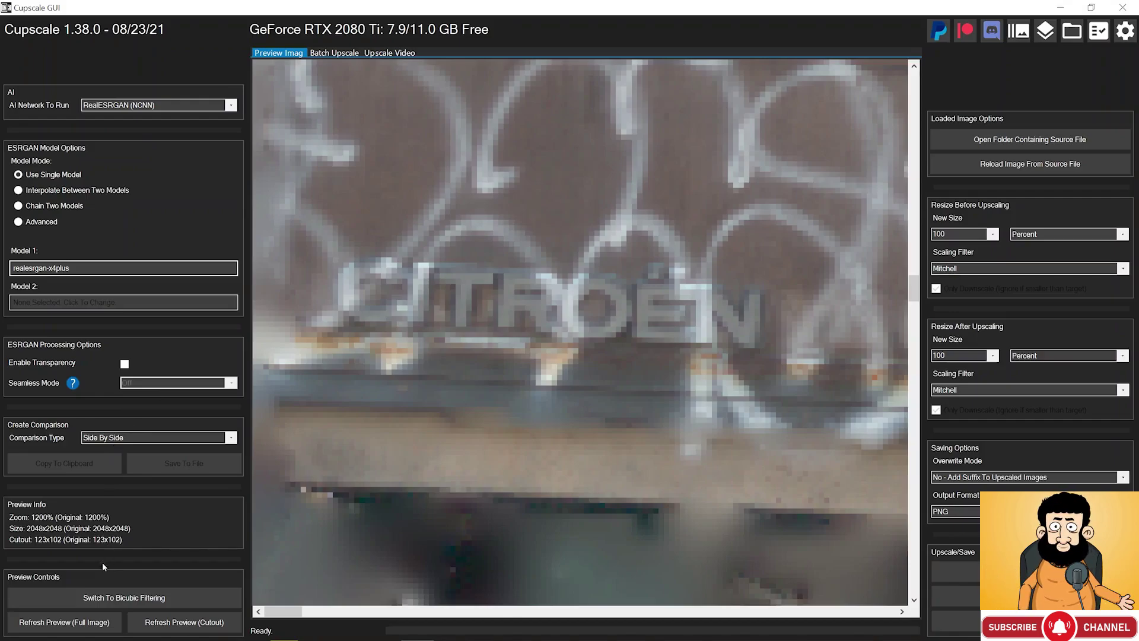
{"action": "left_click", "coordinate": [87, 623]}
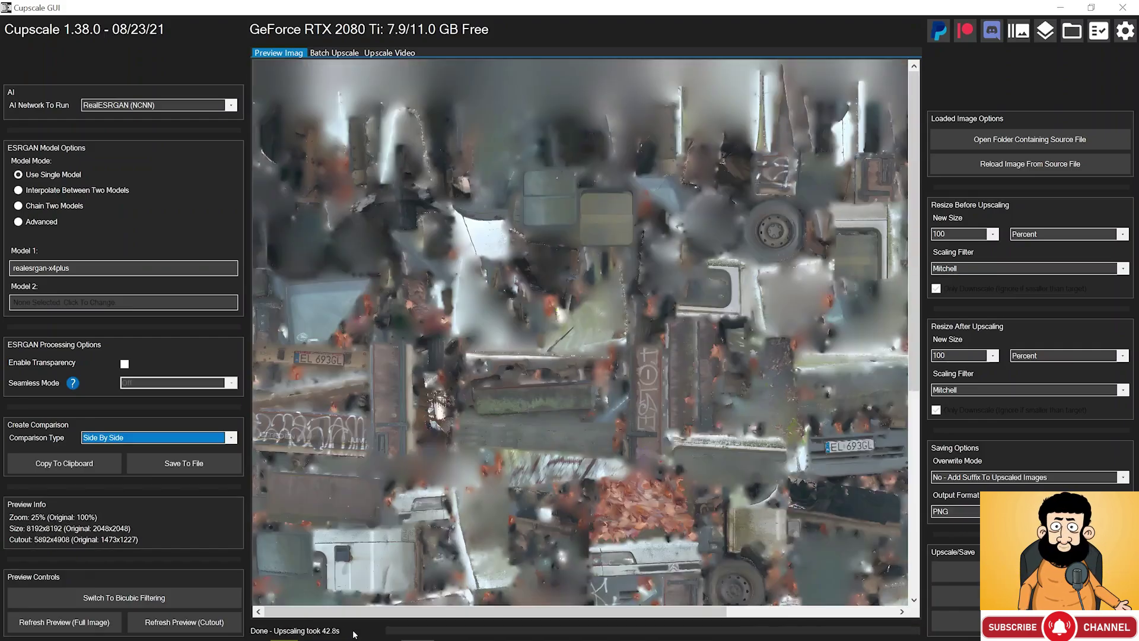
Compare the CITROËN lettering and surrounding graffiti in the upscaled preview with the original texture
{"action": "scroll", "coordinate": [362, 404], "scroll_direction": "up", "scroll_amount": 10}
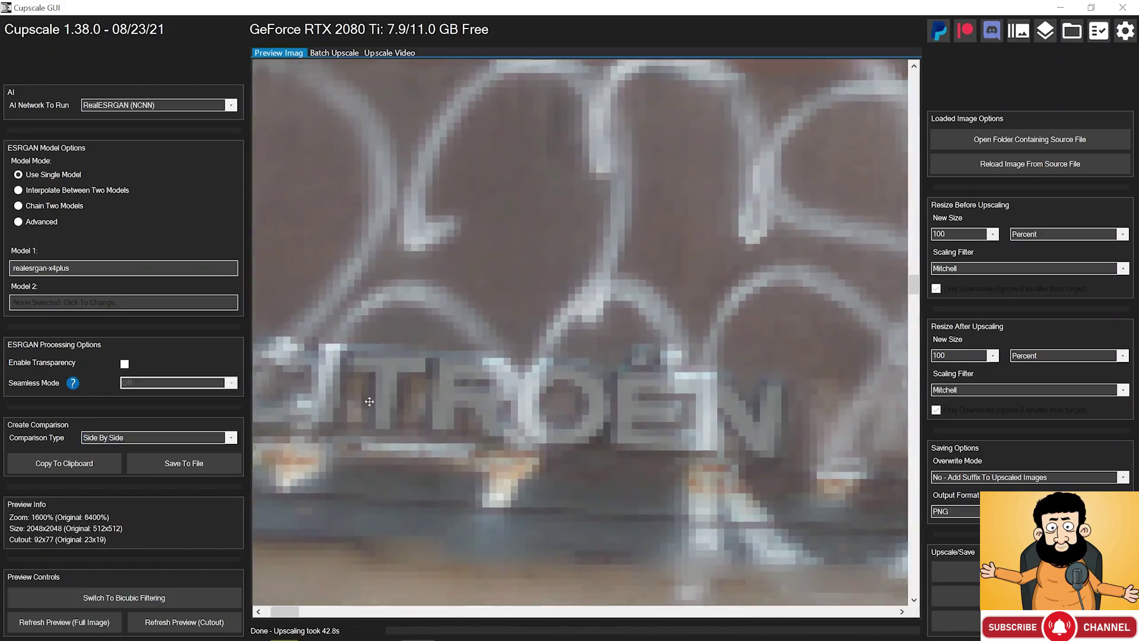
{"action": "left_click_drag", "start_coordinate": [363, 405], "coordinate": [475, 361]}
{"action": "scroll", "coordinate": [568, 410], "scroll_direction": "up", "scroll_amount": 1}
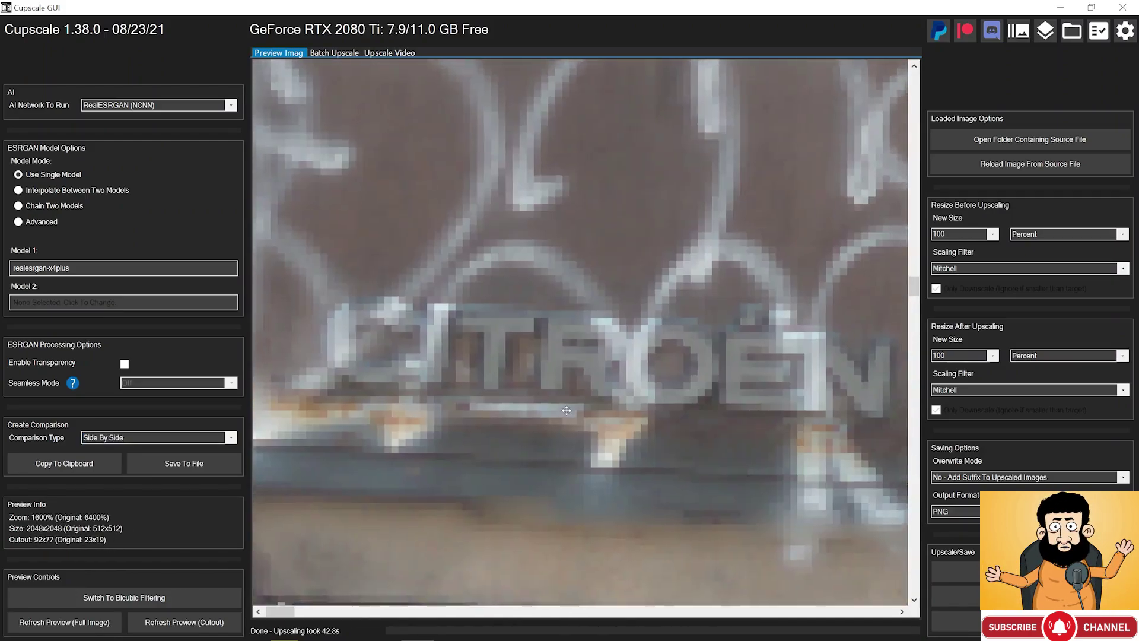
{"action": "left_click_drag", "start_coordinate": [569, 410], "coordinate": [523, 417]}
{"action": "scroll", "coordinate": [509, 410], "scroll_direction": "up", "scroll_amount": 2}
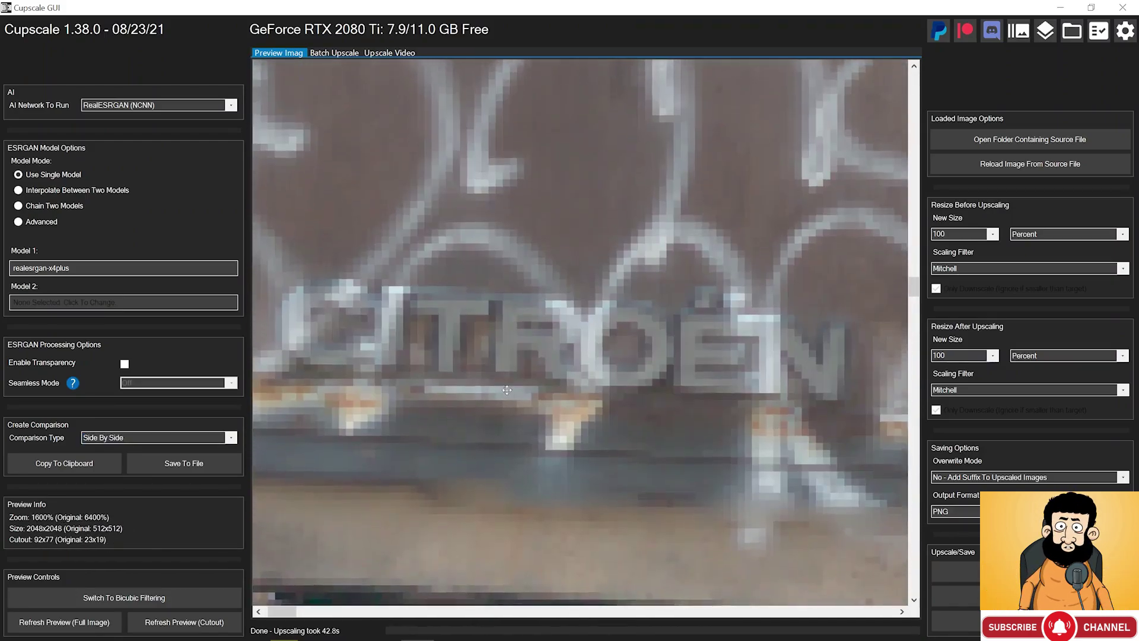
{"action": "left_click", "coordinate": [507, 386]}
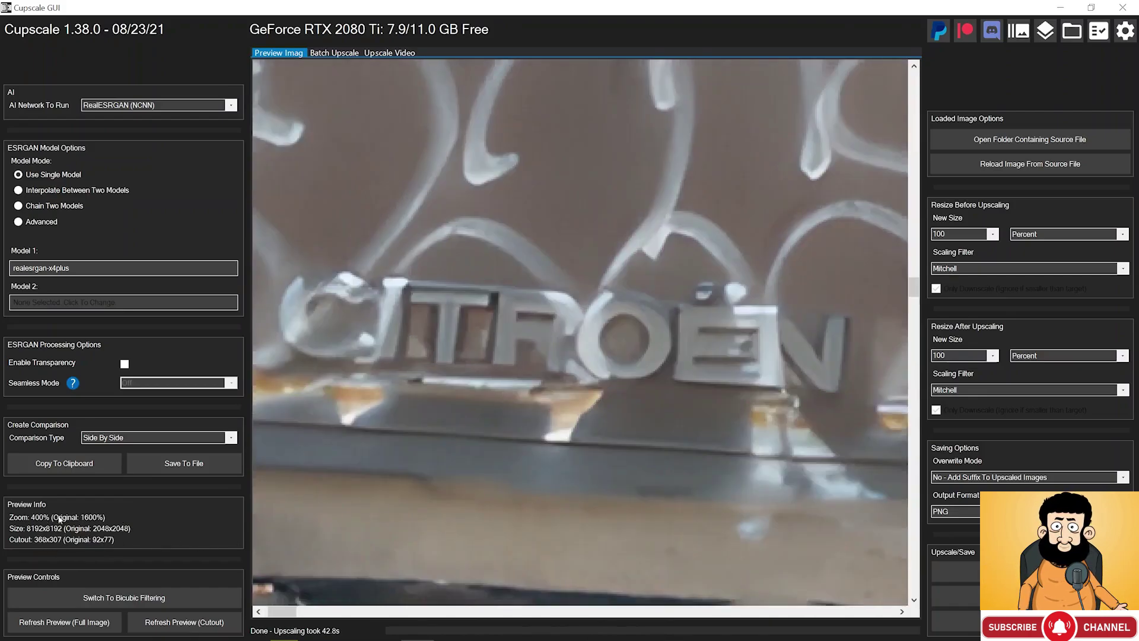
{"action": "scroll", "coordinate": [379, 464], "scroll_direction": "down", "scroll_amount": 1}
{"action": "scroll", "coordinate": [572, 392], "scroll_direction": "down", "scroll_amount": 1}
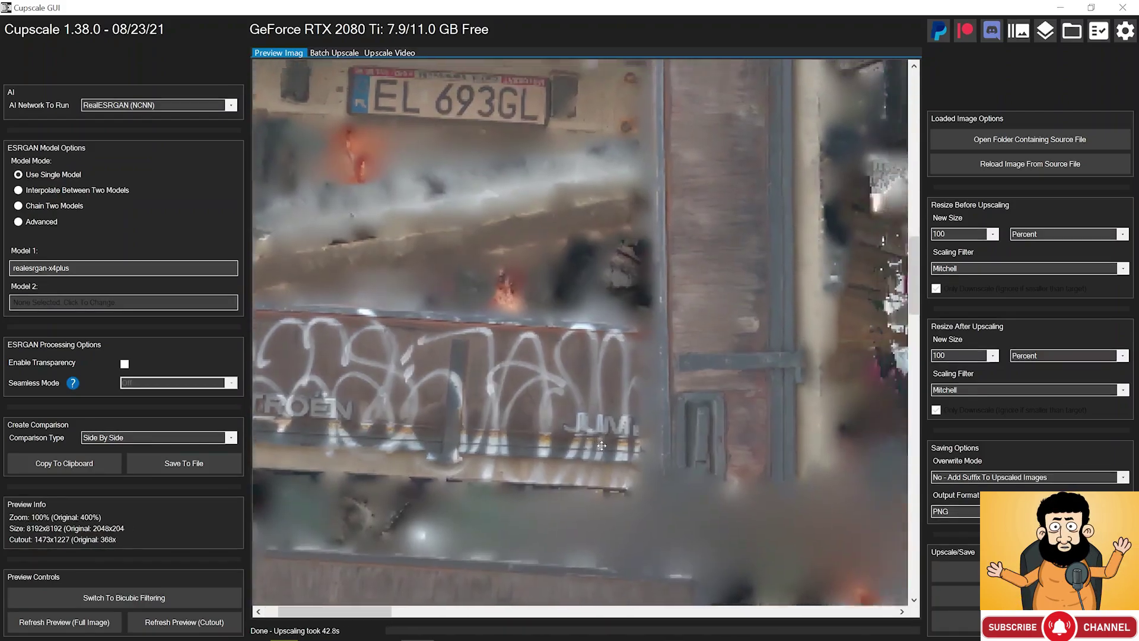
Examine the upscaled licence plate, side graffiti, wheel, leaves and front grille badge against the original detail
{"action": "scroll", "coordinate": [543, 365], "scroll_direction": "up", "scroll_amount": 5}
{"action": "left_click", "coordinate": [530, 285]}
{"action": "left_click", "coordinate": [635, 270]}
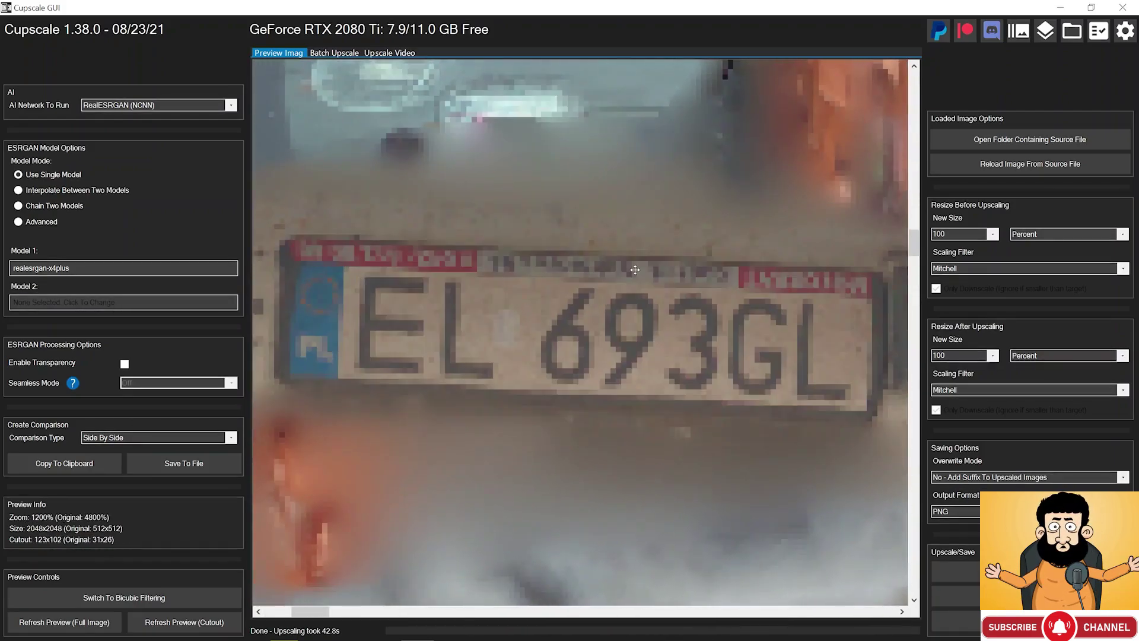
{"action": "scroll", "coordinate": [614, 286], "scroll_direction": "down", "scroll_amount": 6}
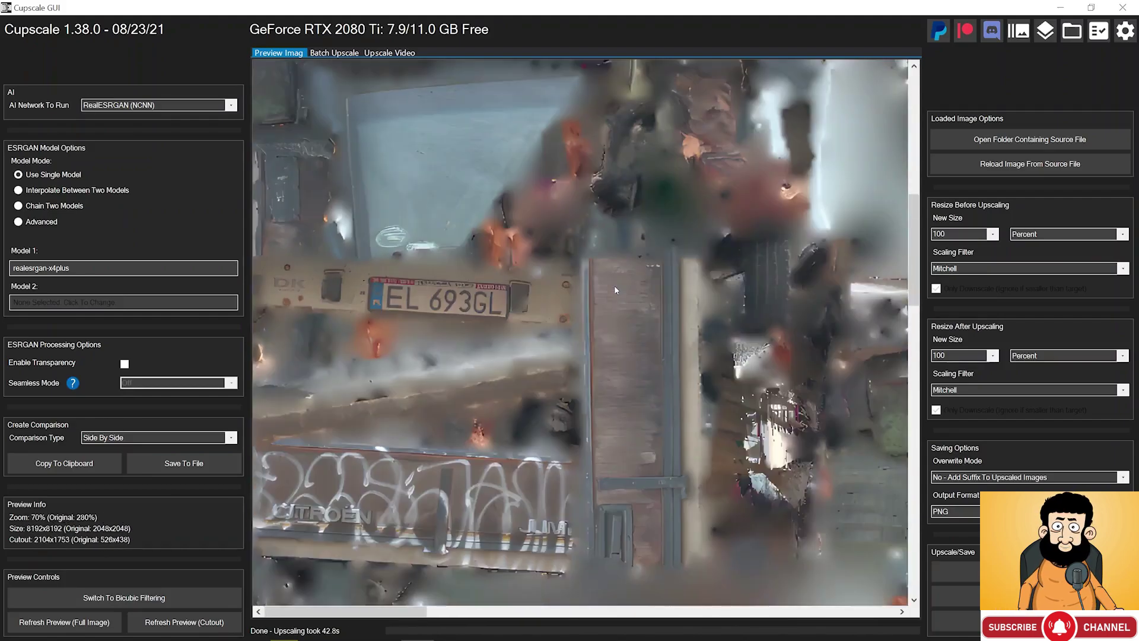
{"action": "scroll", "coordinate": [742, 338], "scroll_direction": "up", "scroll_amount": 8}
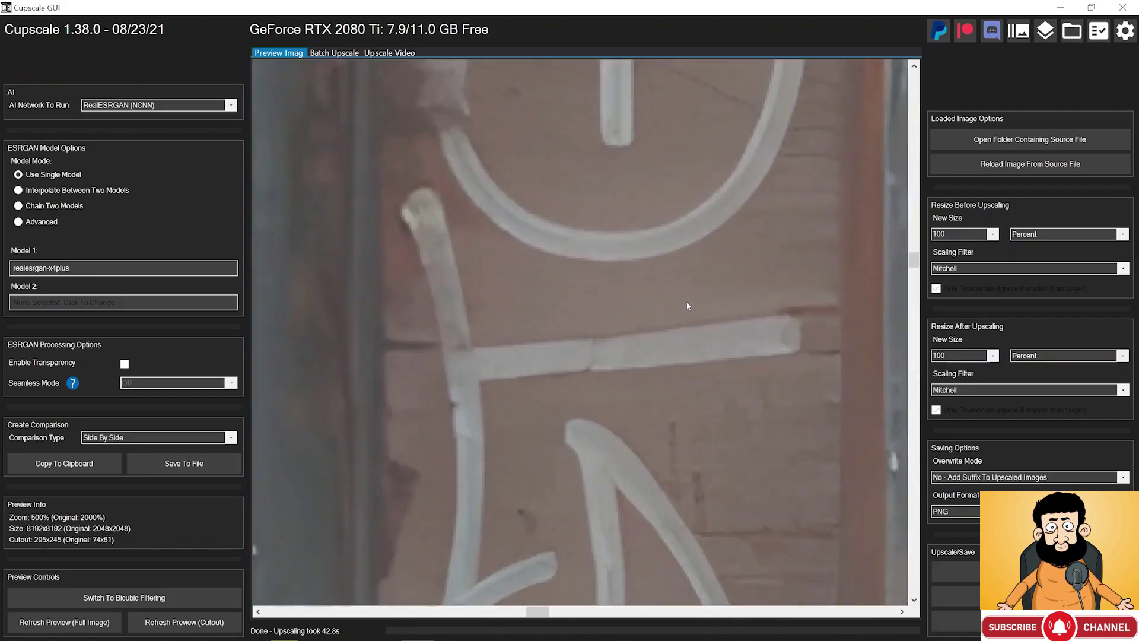
{"action": "scroll", "coordinate": [615, 427], "scroll_direction": "down", "scroll_amount": 6}
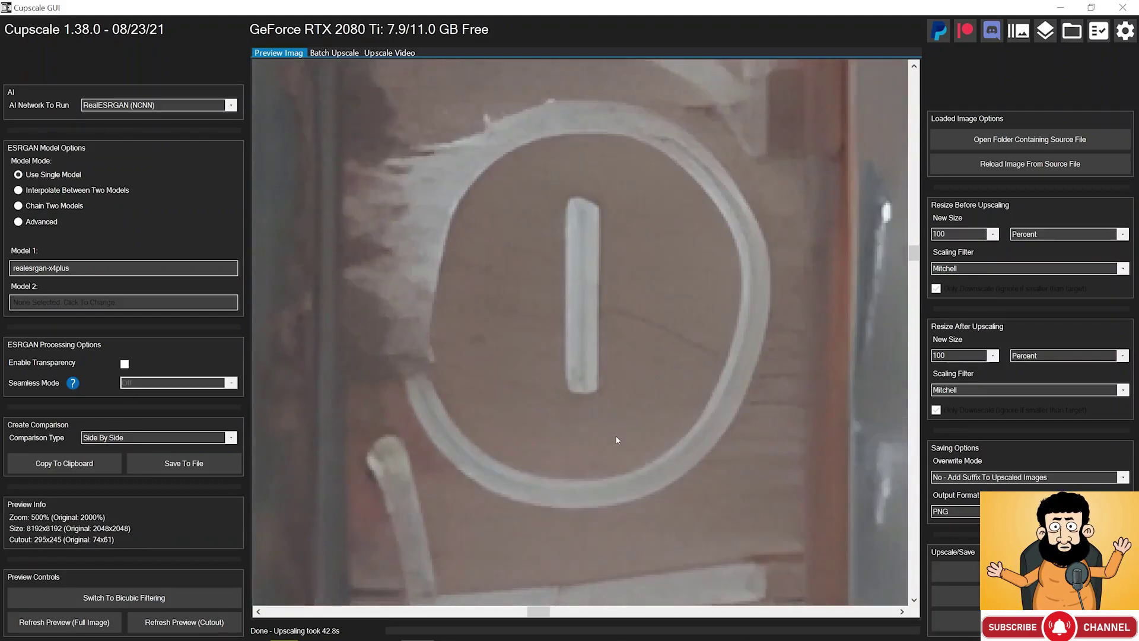
{"action": "scroll", "coordinate": [750, 225], "scroll_direction": "up", "scroll_amount": 10}
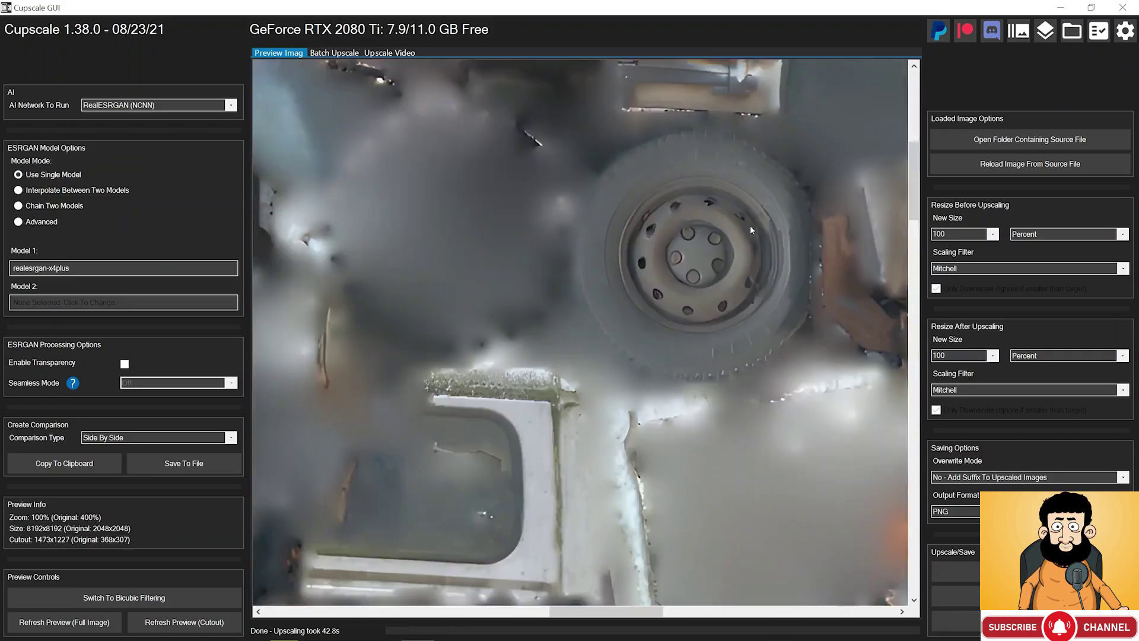
{"action": "left_click", "coordinate": [658, 293]}
{"action": "scroll", "coordinate": [634, 305], "scroll_direction": "down", "scroll_amount": 6}
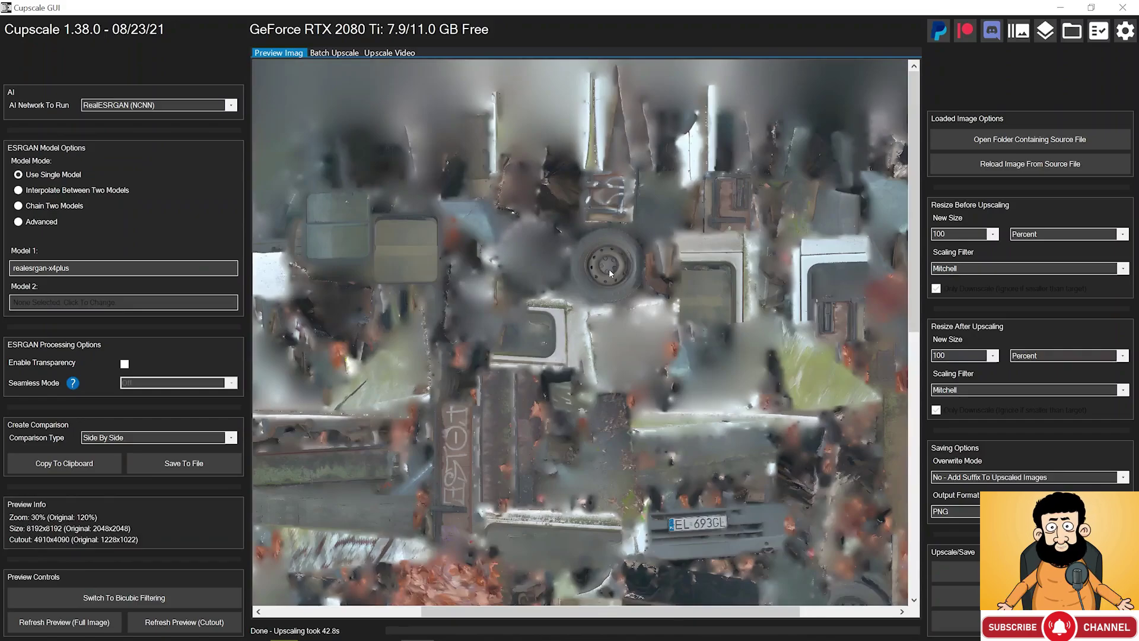
{"action": "scroll", "coordinate": [677, 574], "scroll_direction": "up", "scroll_amount": 4}
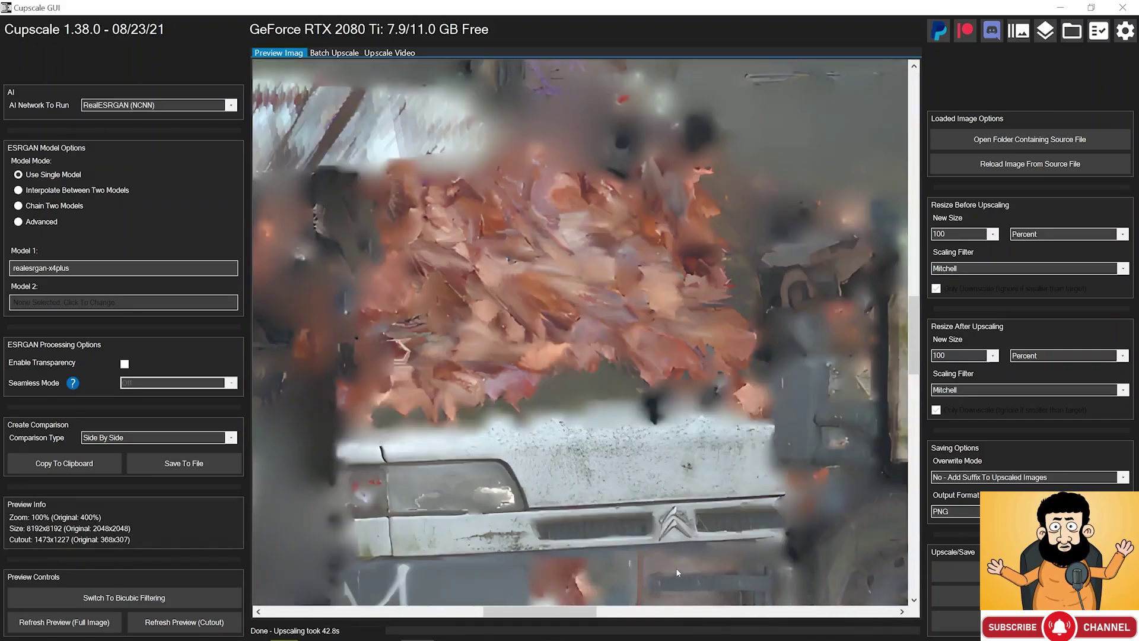
{"action": "scroll", "coordinate": [677, 575], "scroll_direction": "up", "scroll_amount": 3}
{"action": "scroll", "coordinate": [607, 479], "scroll_direction": "up", "scroll_amount": 3}
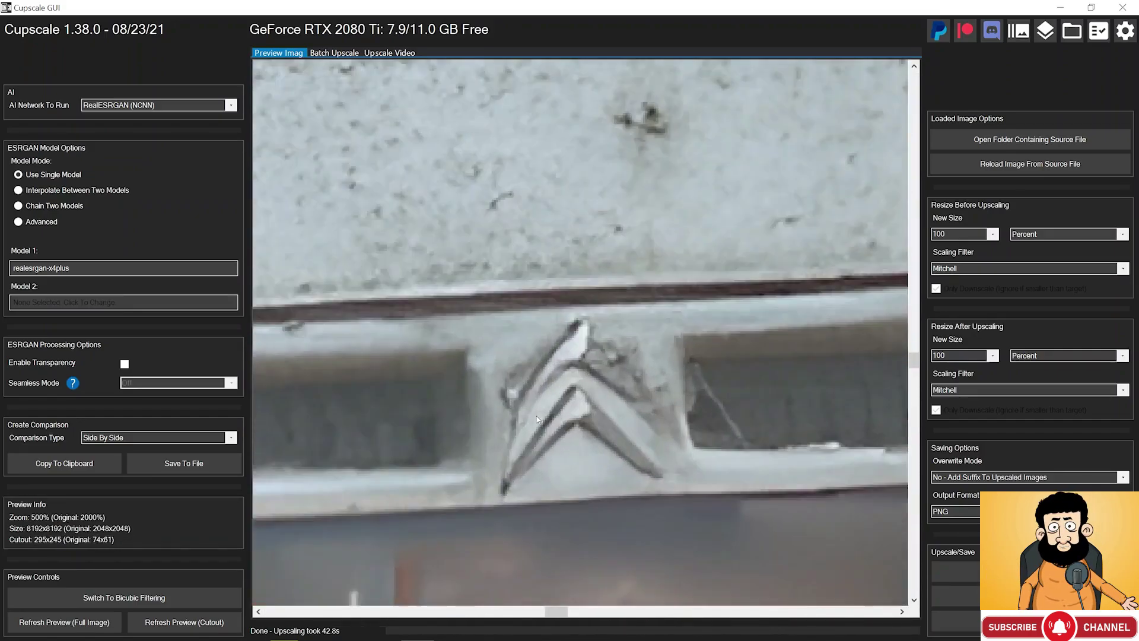
{"action": "scroll", "coordinate": [531, 395], "scroll_direction": "down", "scroll_amount": 8}
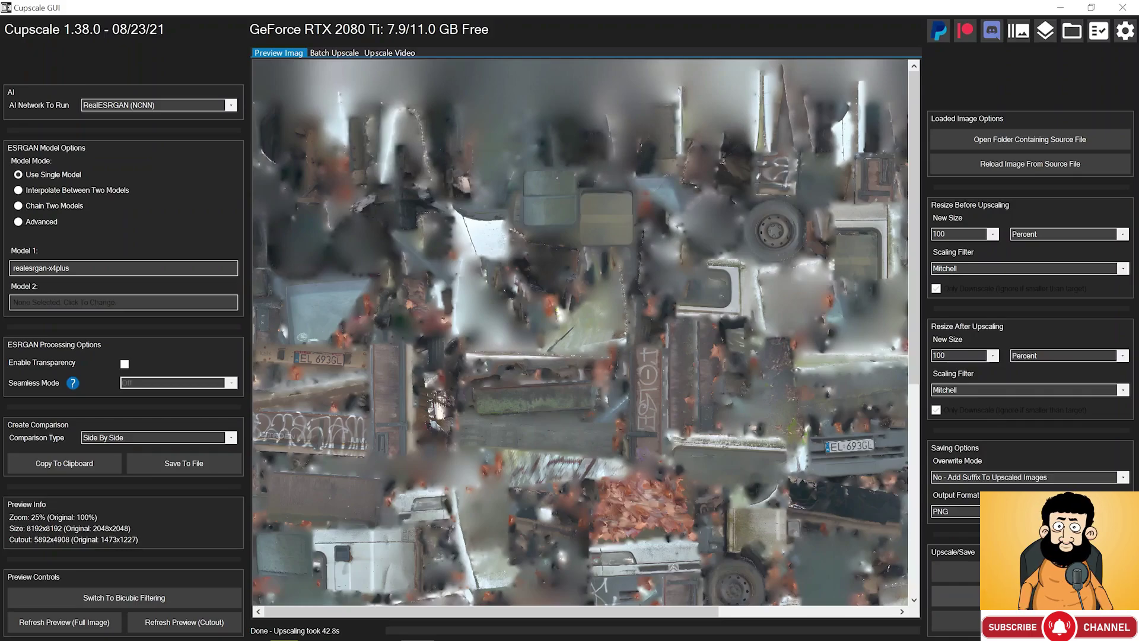
Upscale and save the diffuse texture as a PNG beside the original, and check the new file's name suffix in the 04_baked folder
{"action": "left_click", "coordinate": [955, 595]}
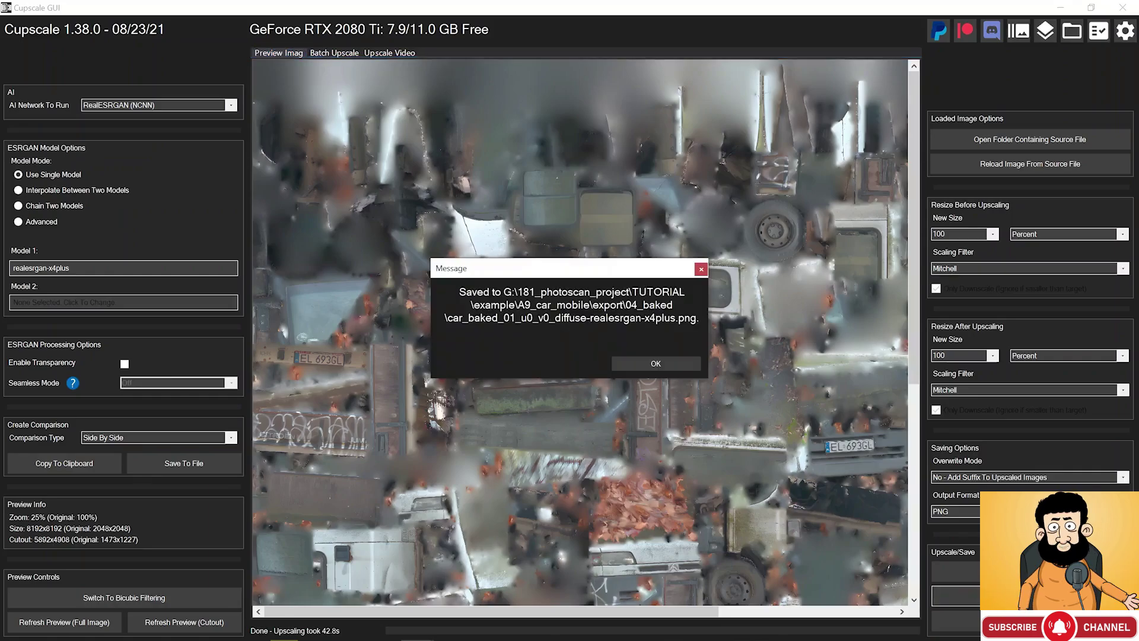
{"action": "left_click", "coordinate": [676, 366]}
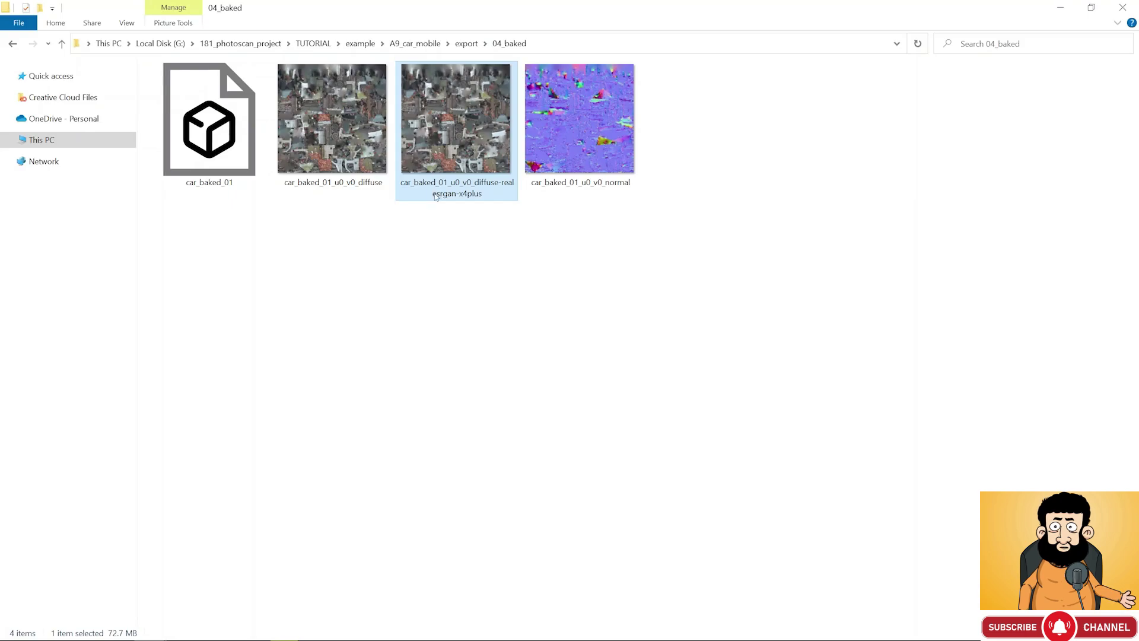
{"action": "key", "text": "F2"}
{"action": "mouse_move", "coordinate": [429, 193]}
{"action": "left_mouse_down"}
{"action": "mouse_move", "coordinate": [489, 195]}
{"action": "mouse_move", "coordinate": [422, 198]}
{"action": "left_mouse_up"}
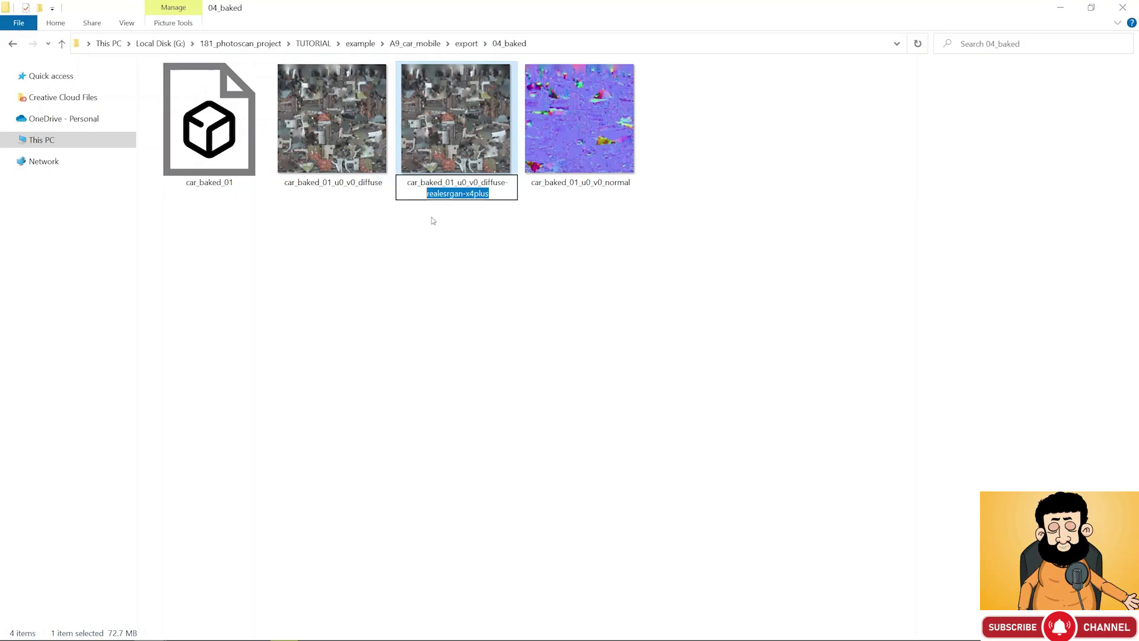
{"action": "left_click", "coordinate": [375, 152]}
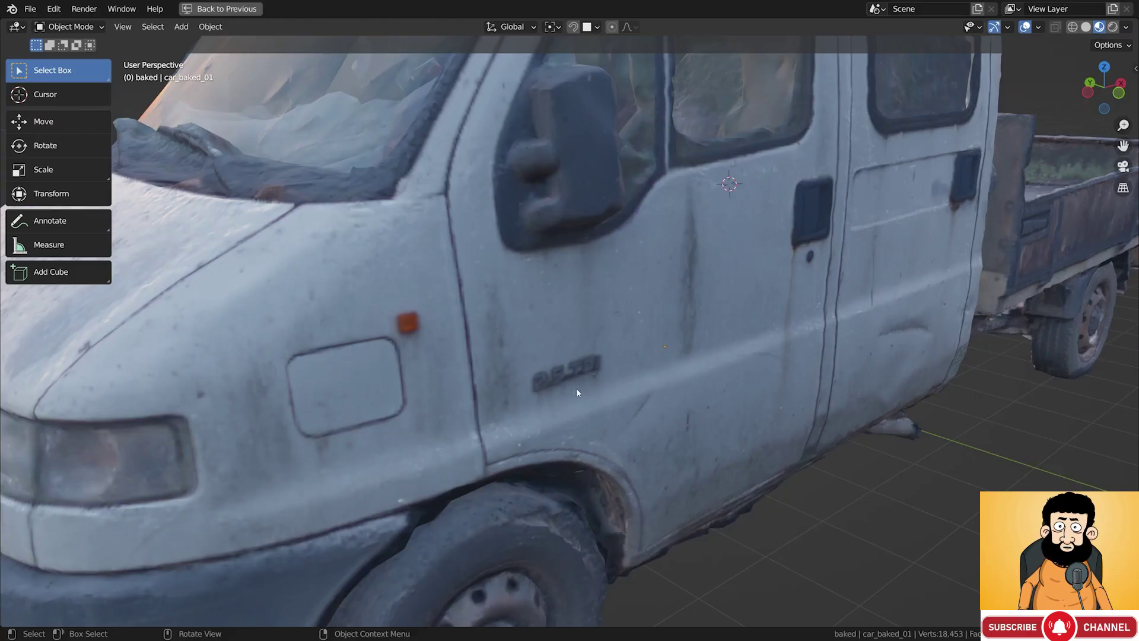
Load car_baked_01_u0_v0_diffuse-realesrgan-x4plus.png into the body material's diffuse image texture node
{"action": "key", "text": "ctrl+space"}
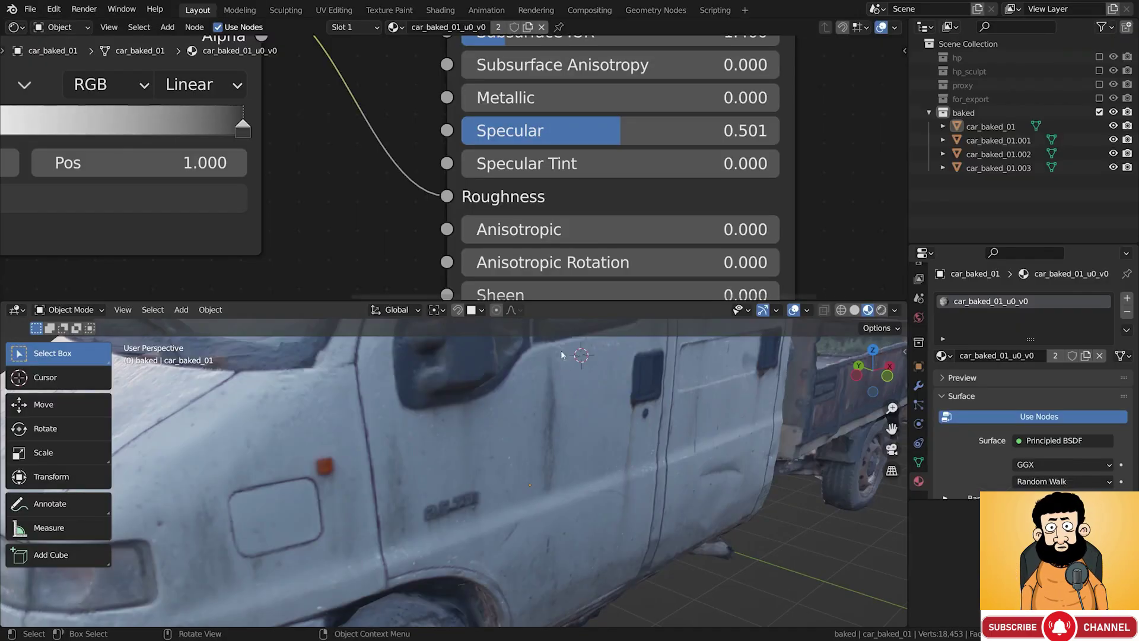
{"action": "left_click_drag", "start_coordinate": [551, 302], "coordinate": [524, 156]}
{"action": "scroll", "coordinate": [489, 111], "scroll_direction": "down", "scroll_amount": 15}
{"action": "middle_click_drag", "start_coordinate": [392, 80], "coordinate": [473, 142]}
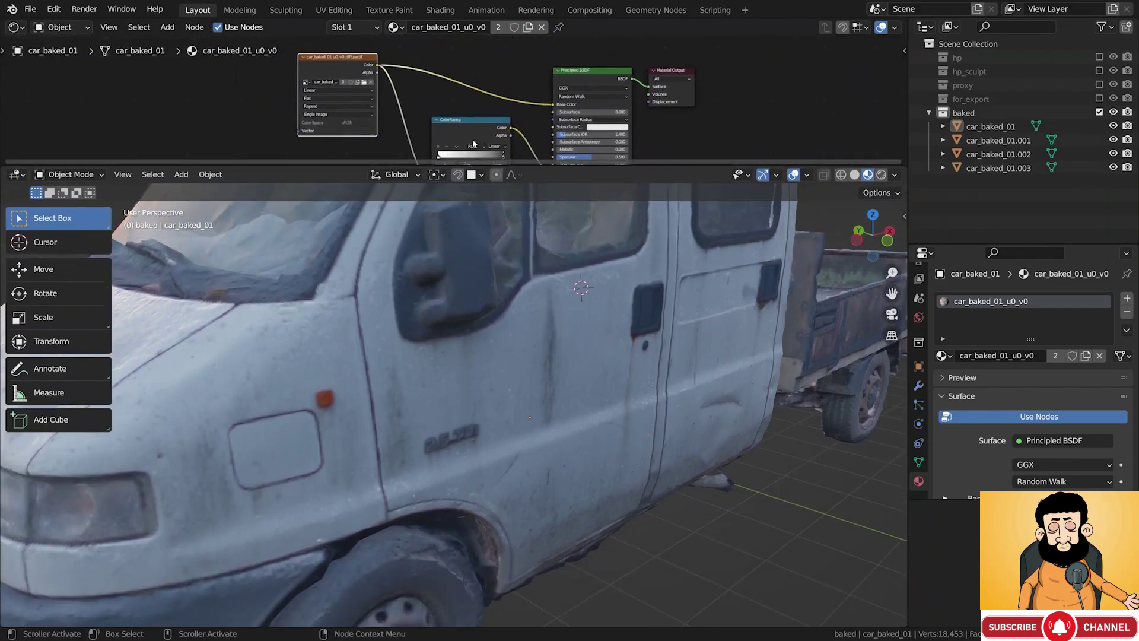
{"action": "scroll", "coordinate": [307, 64], "scroll_direction": "up", "scroll_amount": 3}
{"action": "scroll", "coordinate": [372, 89], "scroll_direction": "up", "scroll_amount": 5}
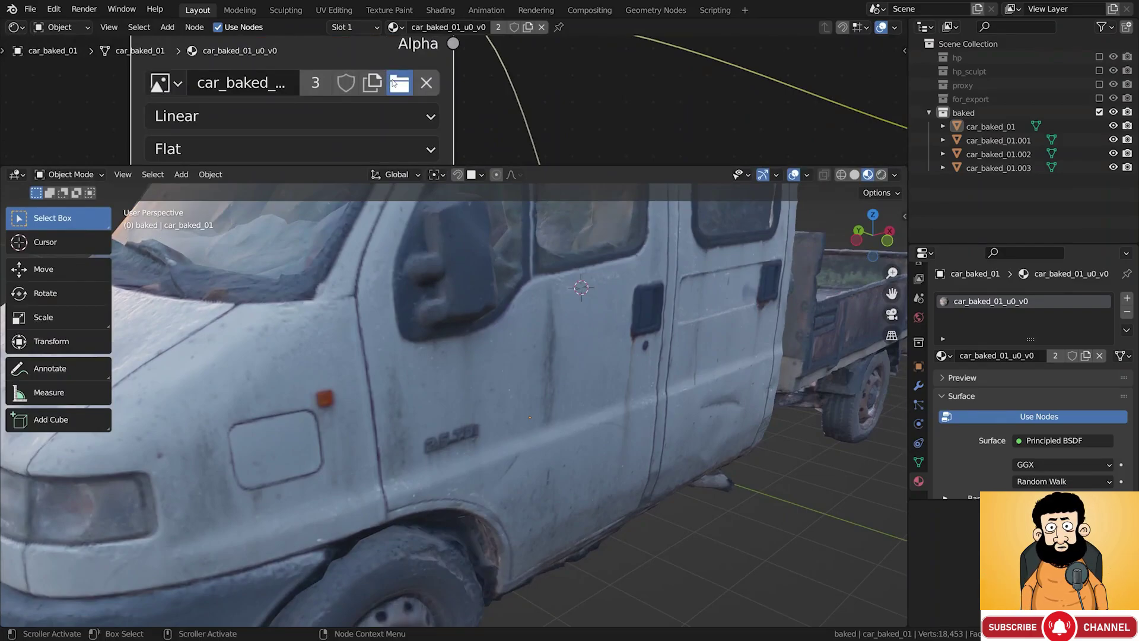
{"action": "left_click", "coordinate": [399, 83]}
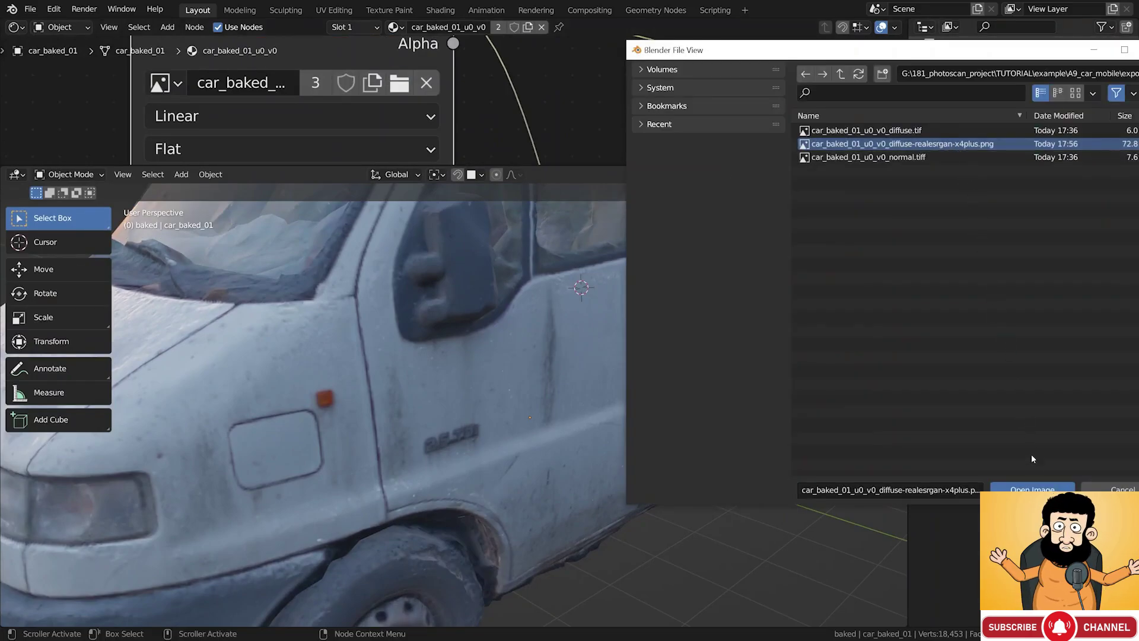
{"action": "left_click", "coordinate": [1032, 491]}
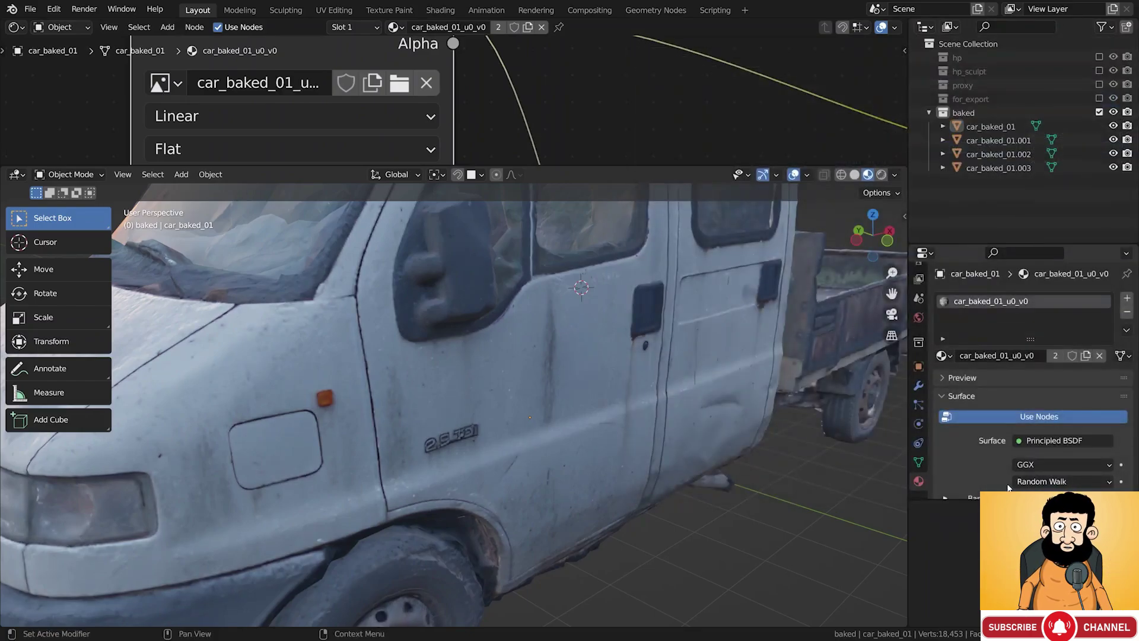
Compare the engine badge on the front door and the licence plate with the original and upscaled textures
{"action": "mouse_move", "coordinate": [456, 444]}
{"action": "middle_mouse_down", "text": "ctrl"}
{"action": "mouse_move", "coordinate": [412, 449]}
{"action": "mouse_move", "coordinate": [426, 441]}
{"action": "middle_mouse_up", "text": "ctrl"}
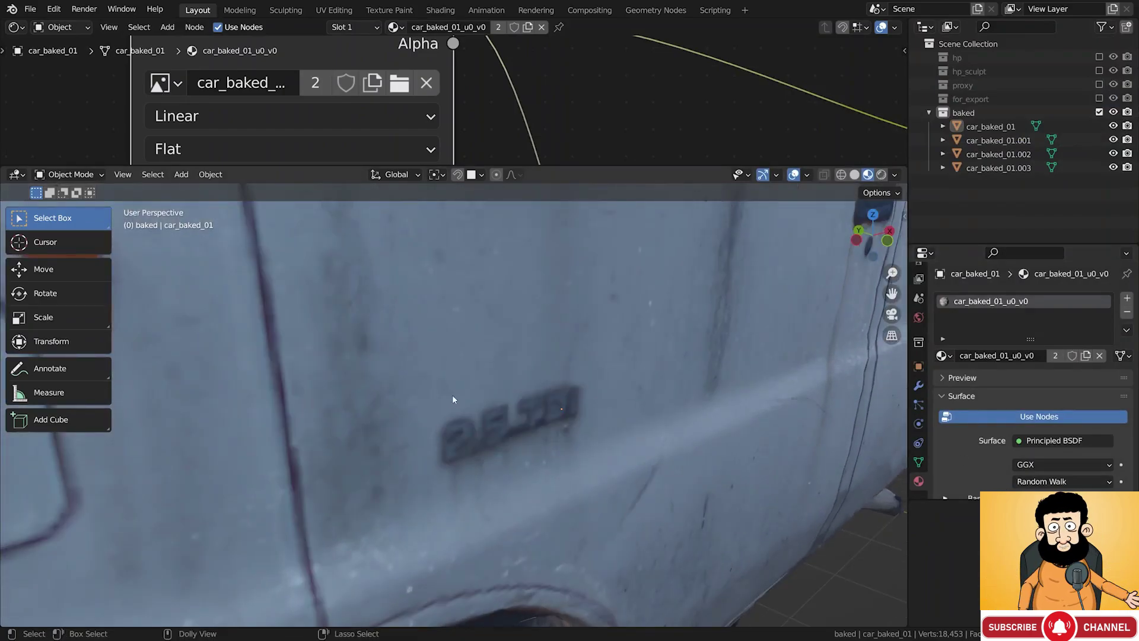
{"action": "key", "text": "ctrl+shift+z"}
{"action": "scroll", "coordinate": [501, 390], "scroll_direction": "down", "scroll_amount": 6}
{"action": "middle_click_drag", "start_coordinate": [403, 362], "coordinate": [422, 395], "text": "shift"}
{"action": "scroll", "coordinate": [427, 395], "scroll_direction": "up", "scroll_amount": 4}
{"action": "key", "text": "ctrl+shift+z"}
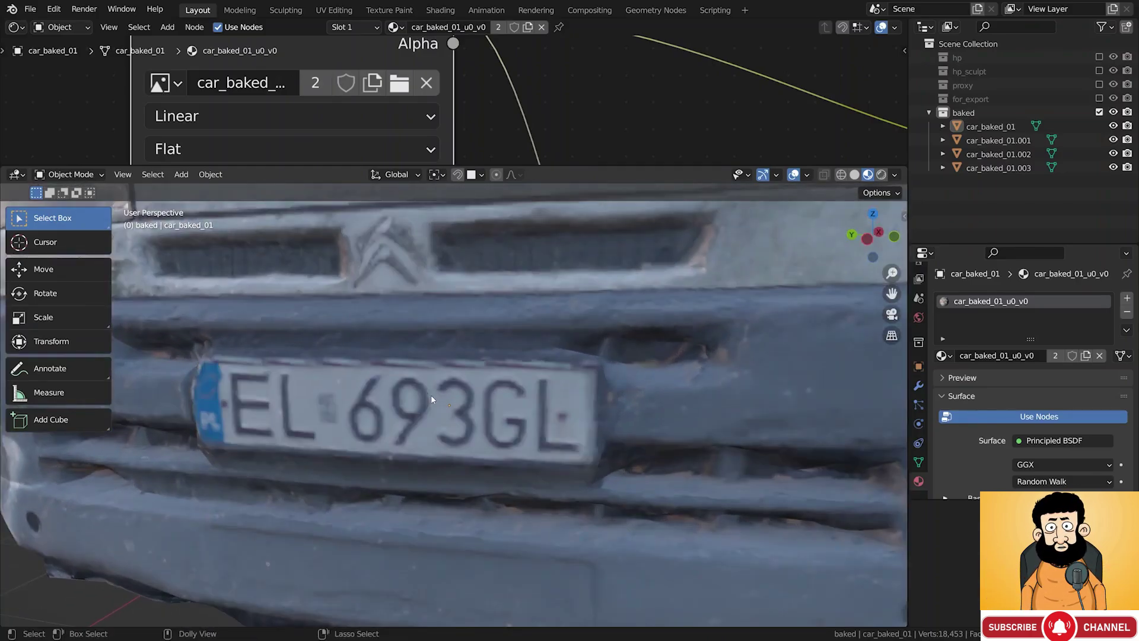
{"action": "scroll", "coordinate": [431, 394], "scroll_direction": "down", "scroll_amount": 3}
{"action": "key", "text": "ctrl+z"}
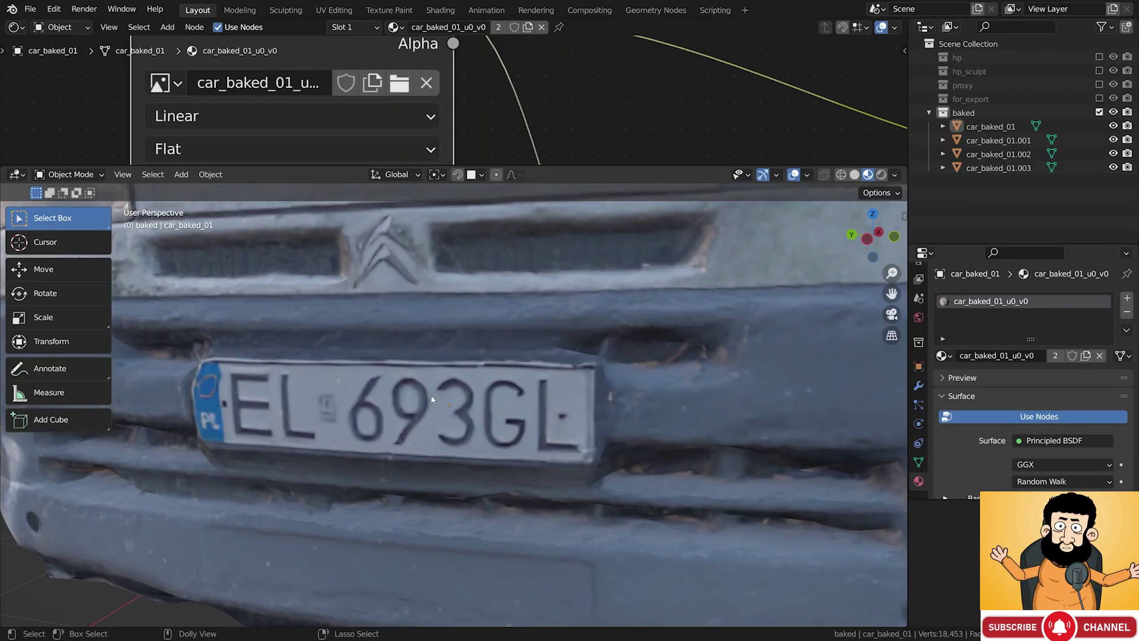
Compare the rear door handle and the rust below it with the original and upscaled textures
{"action": "scroll", "coordinate": [431, 394], "scroll_direction": "down", "scroll_amount": 4}
{"action": "mouse_move", "coordinate": [431, 394]}
{"action": "middle_mouse_down"}
{"action": "mouse_move", "coordinate": [429, 376]}
{"action": "mouse_move", "coordinate": [388, 469]}
{"action": "mouse_move", "coordinate": [526, 384]}
{"action": "mouse_move", "coordinate": [611, 405]}
{"action": "mouse_move", "coordinate": [606, 395]}
{"action": "mouse_move", "coordinate": [457, 396]}
{"action": "mouse_move", "coordinate": [440, 371]}
{"action": "mouse_move", "coordinate": [451, 351]}
{"action": "middle_mouse_up"}
{"action": "key", "text": "ctrl+shift+z"}
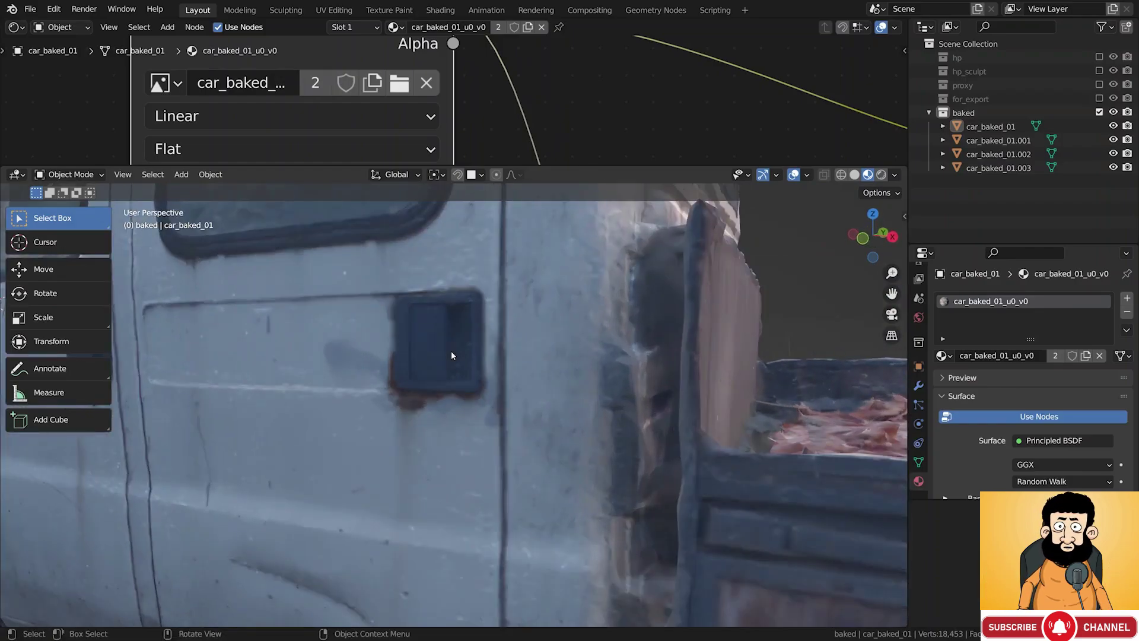
{"action": "scroll", "coordinate": [450, 350], "scroll_direction": "up", "scroll_amount": 2}
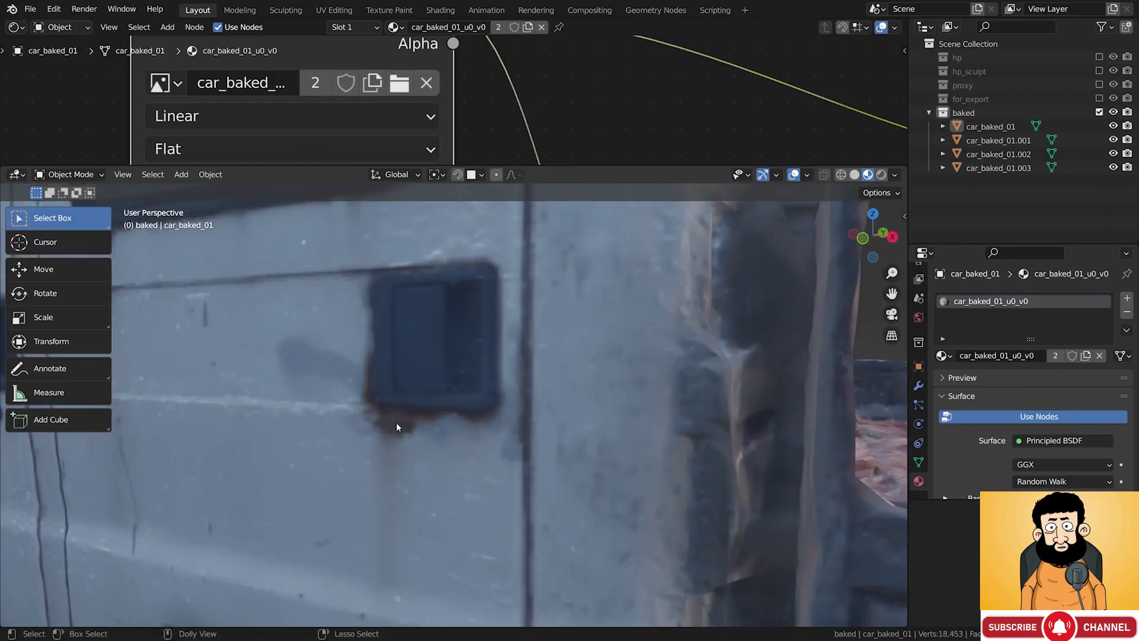
{"action": "key", "text": "ctrl+z"}
{"action": "scroll", "coordinate": [397, 422], "scroll_direction": "up", "scroll_amount": 2}
{"action": "middle_click_drag", "start_coordinate": [404, 422], "coordinate": [505, 408]}
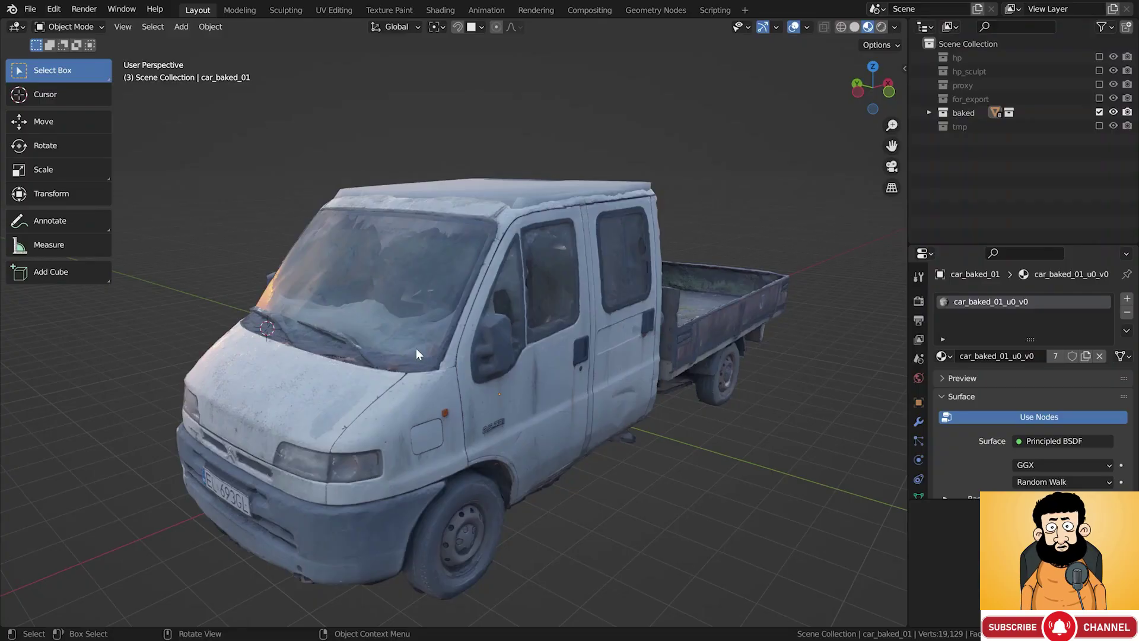
Select the linked flat roof geometry of car_baked_01 and circle its front and rear corners with annotations
{"action": "left_click", "coordinate": [519, 197]}
{"action": "middle_click_drag", "start_coordinate": [517, 197], "coordinate": [518, 192]}
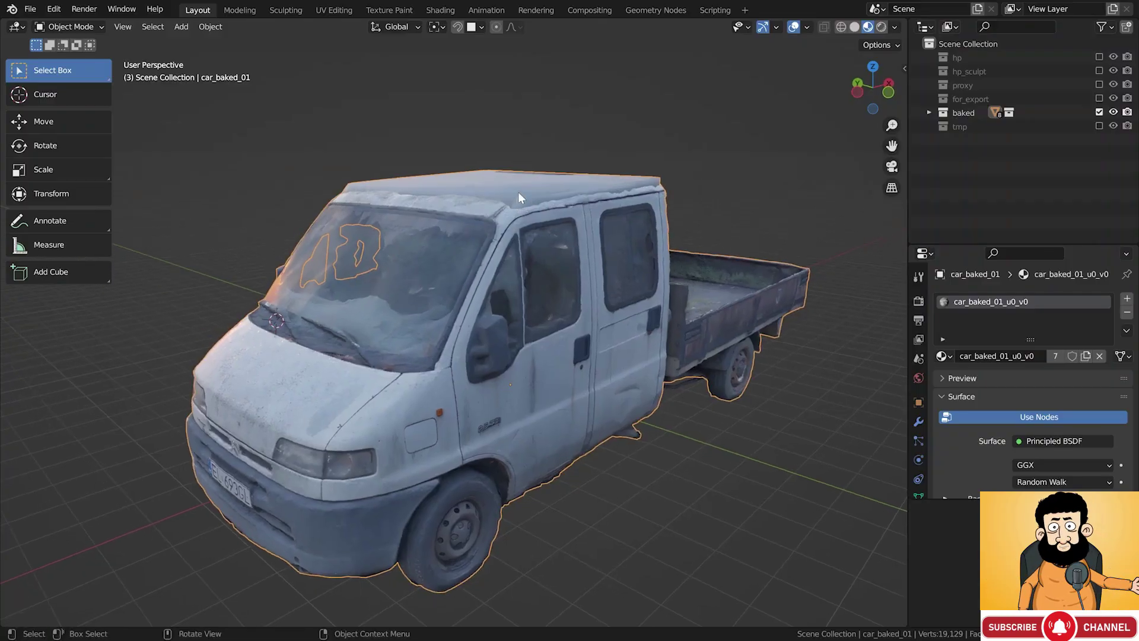
{"action": "key", "text": "Tab"}
{"action": "key", "text": "l"}
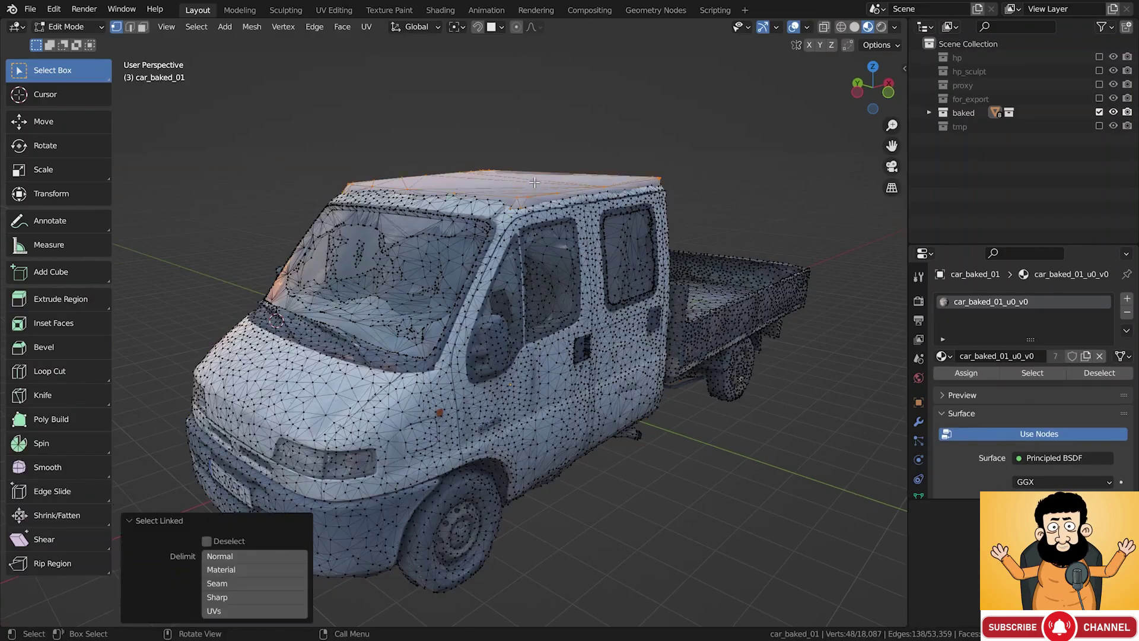
{"action": "scroll", "coordinate": [527, 192], "scroll_direction": "up", "scroll_amount": 4}
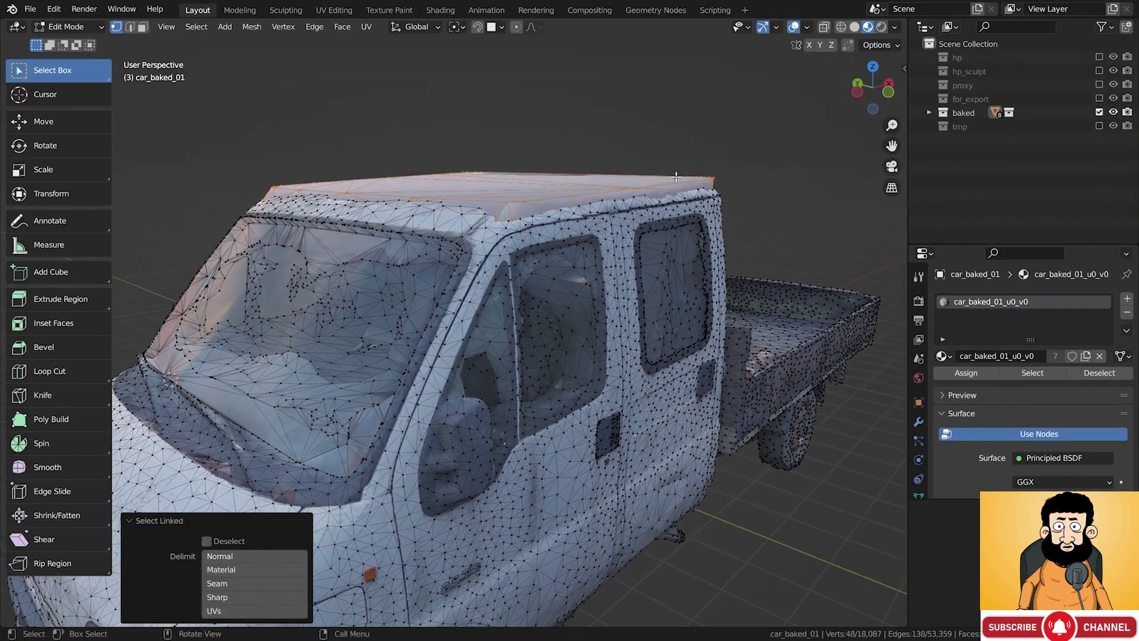
{"action": "left_click_drag", "start_coordinate": [729, 190], "coordinate": [709, 178]}
{"action": "left_click_drag", "start_coordinate": [253, 190], "coordinate": [259, 179]}
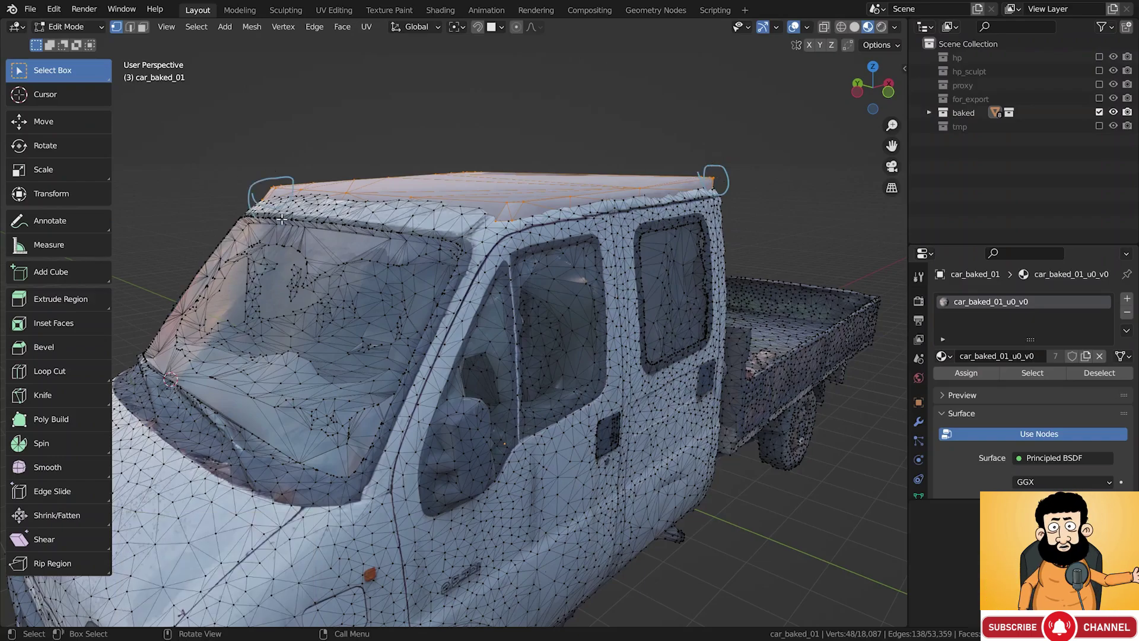
{"action": "key", "text": "Tab"}
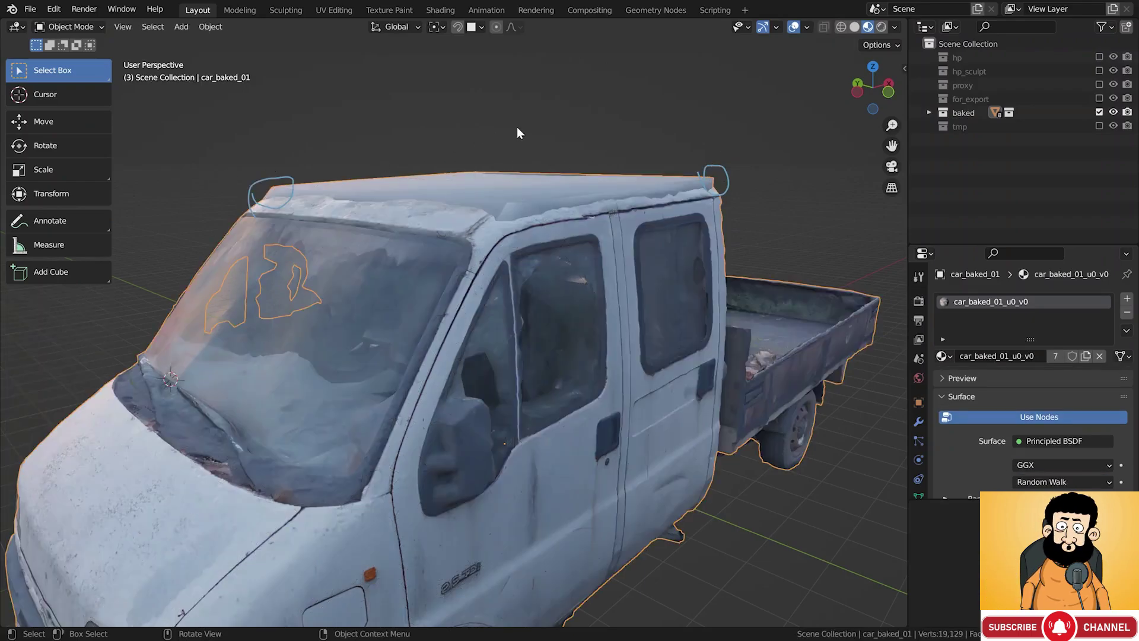
Examine the truck's roof silhouette in solid view with Flat lighting, and return to Studio lighting and Material Preview
{"action": "left_click", "coordinate": [855, 28]}
{"action": "left_click", "coordinate": [895, 28]}
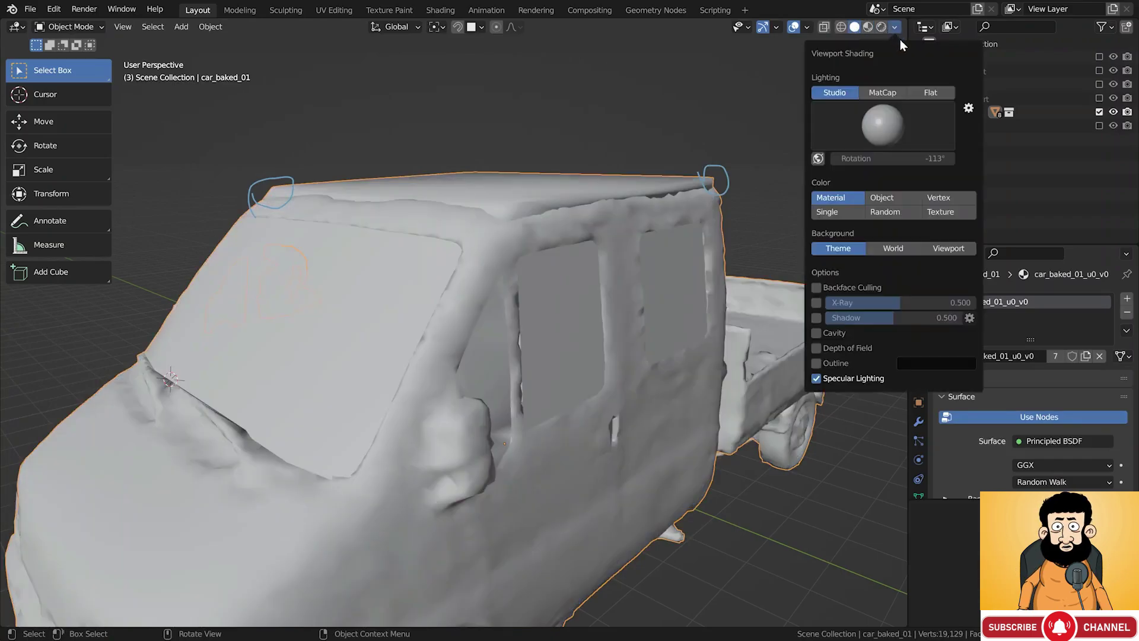
{"action": "left_click", "coordinate": [929, 93]}
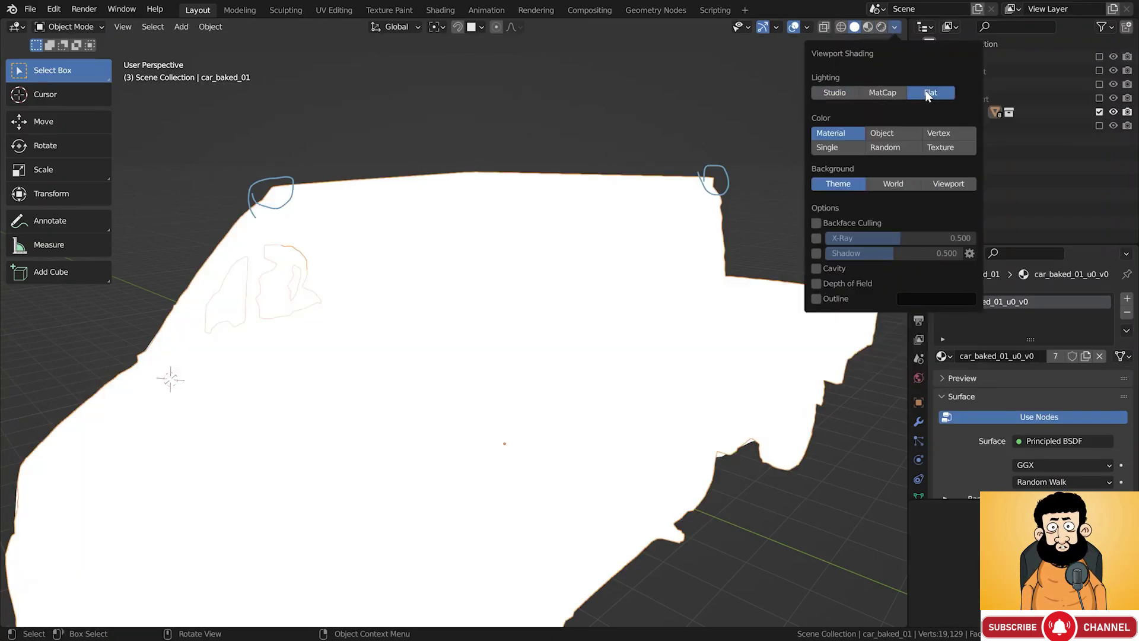
{"action": "middle_click_drag", "start_coordinate": [712, 189], "coordinate": [743, 183]}
{"action": "middle_click_drag", "start_coordinate": [387, 186], "coordinate": [538, 209]}
{"action": "scroll", "coordinate": [533, 205], "scroll_direction": "down", "scroll_amount": 3}
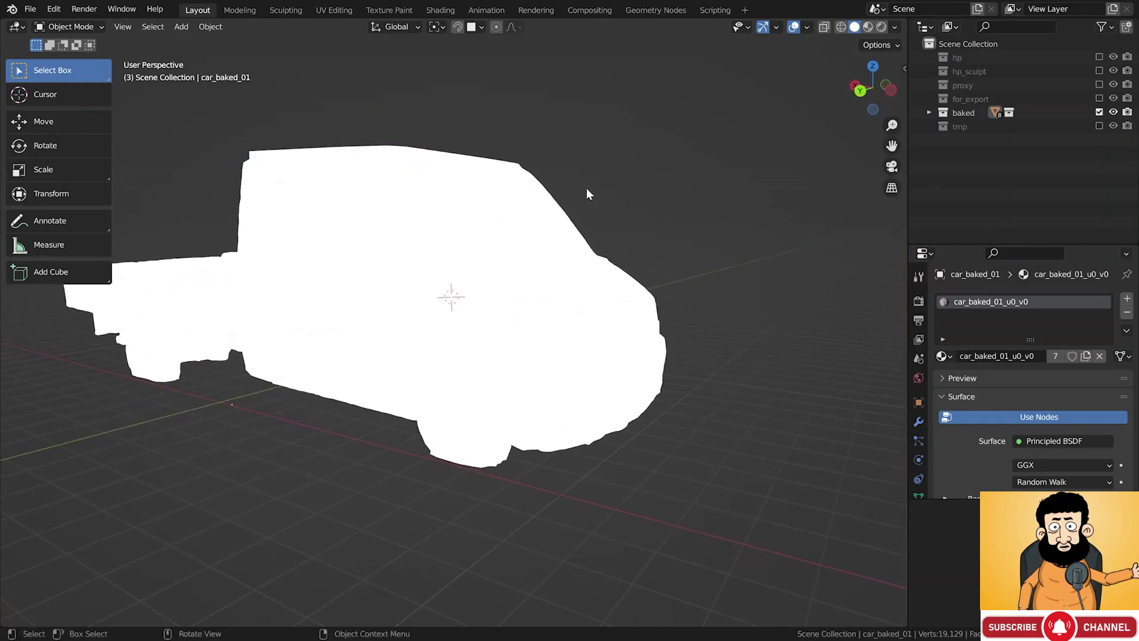
{"action": "left_click", "coordinate": [895, 27]}
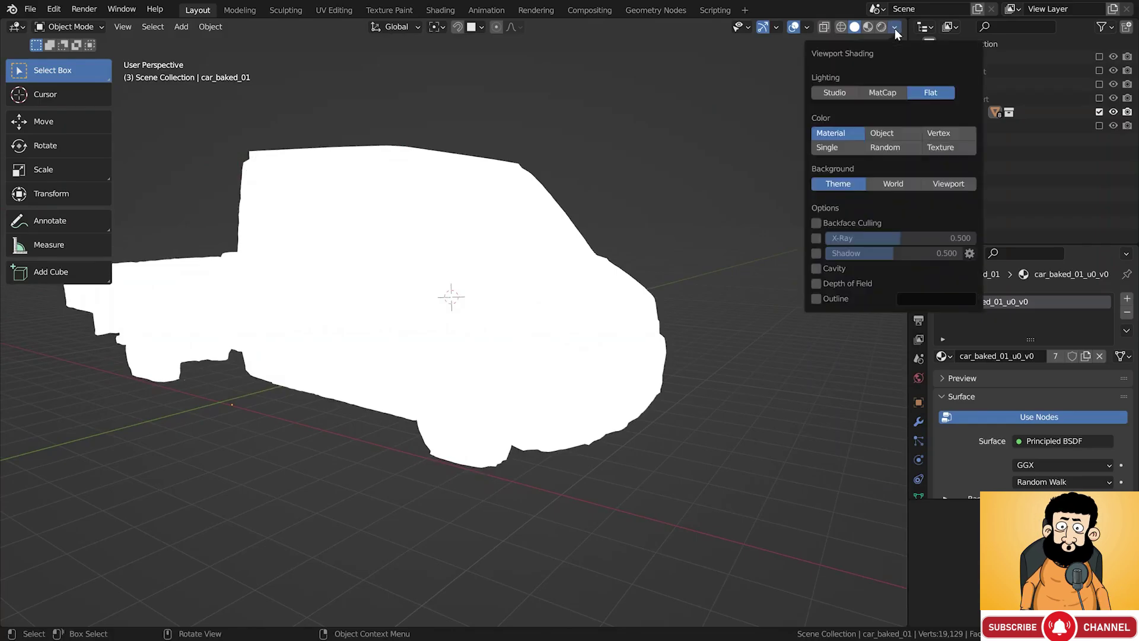
{"action": "left_click", "coordinate": [835, 93]}
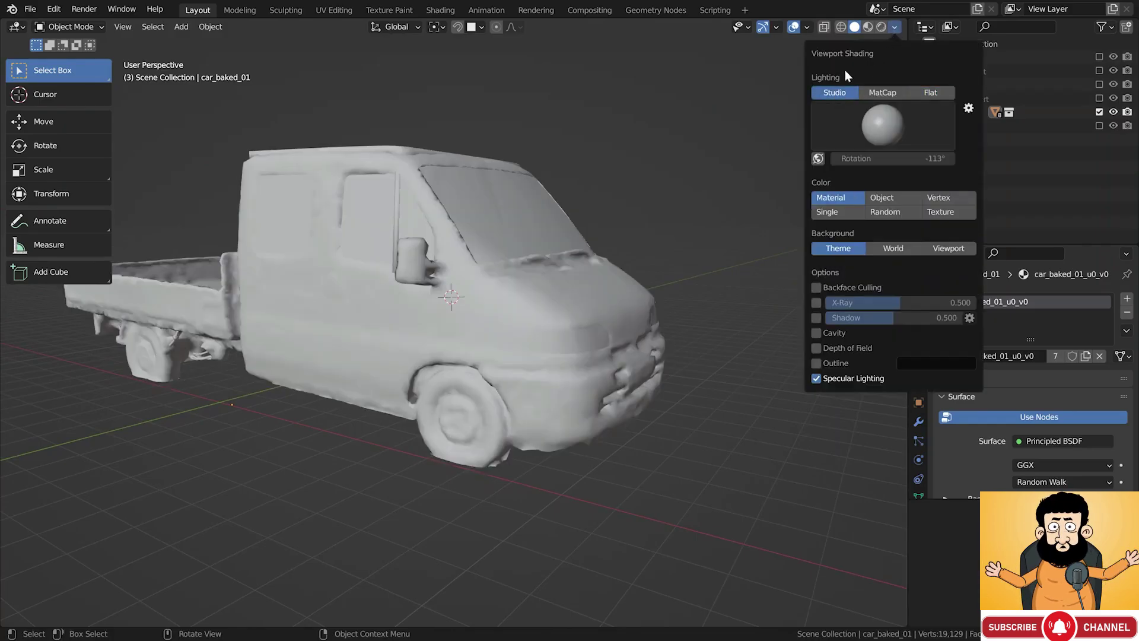
{"action": "left_click", "coordinate": [869, 27]}
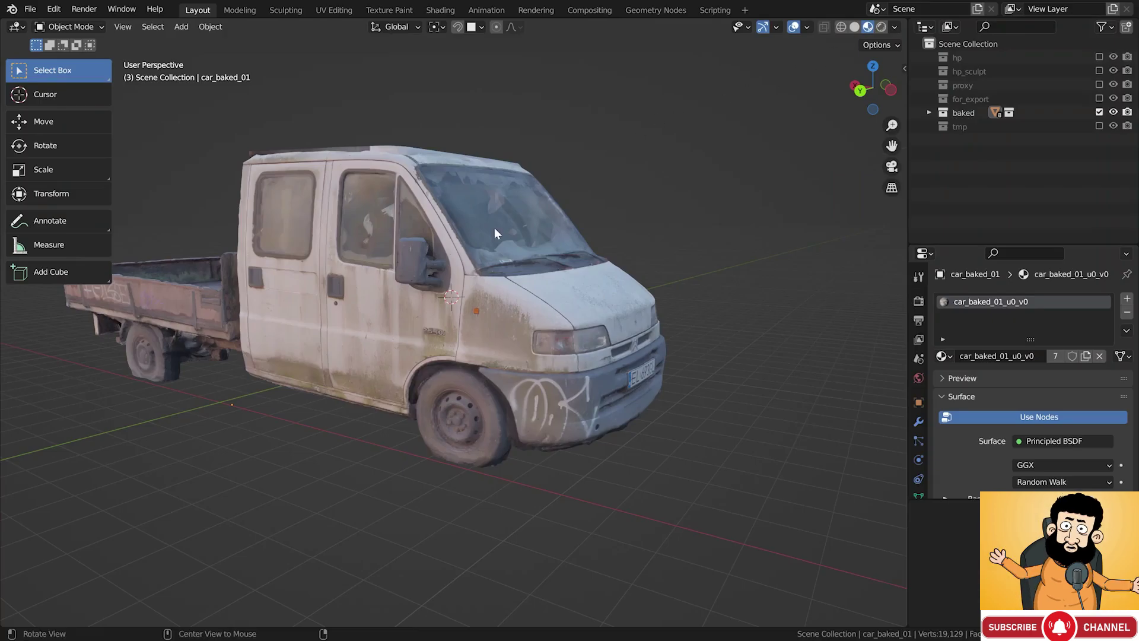
Delete the faces of the selected flat roof piece from car_baked_01
{"action": "middle_click_drag", "start_coordinate": [493, 227], "coordinate": [485, 233]}
{"action": "key", "text": "Tab"}
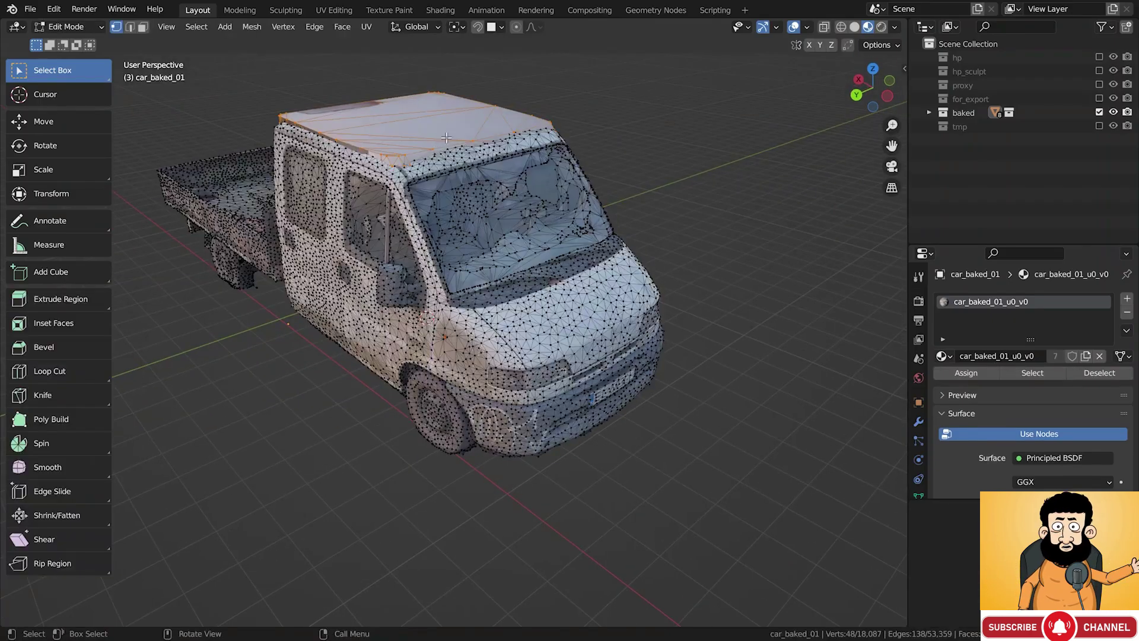
{"action": "key", "text": "x"}
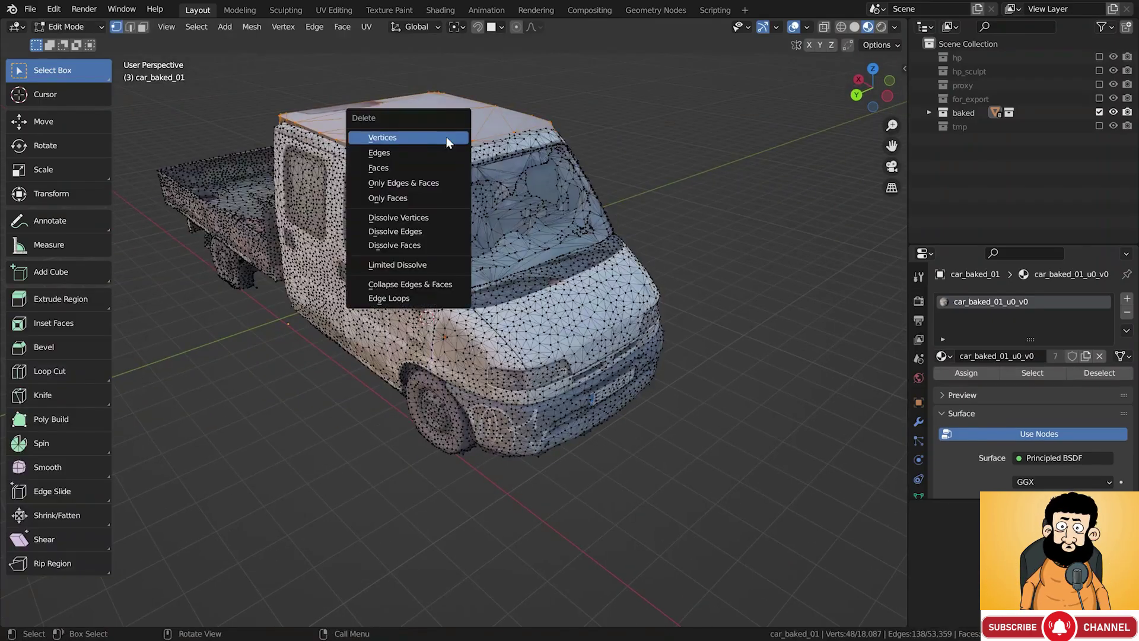
{"action": "left_click", "coordinate": [421, 168]}
{"action": "middle_click_drag", "start_coordinate": [421, 178], "coordinate": [356, 178]}
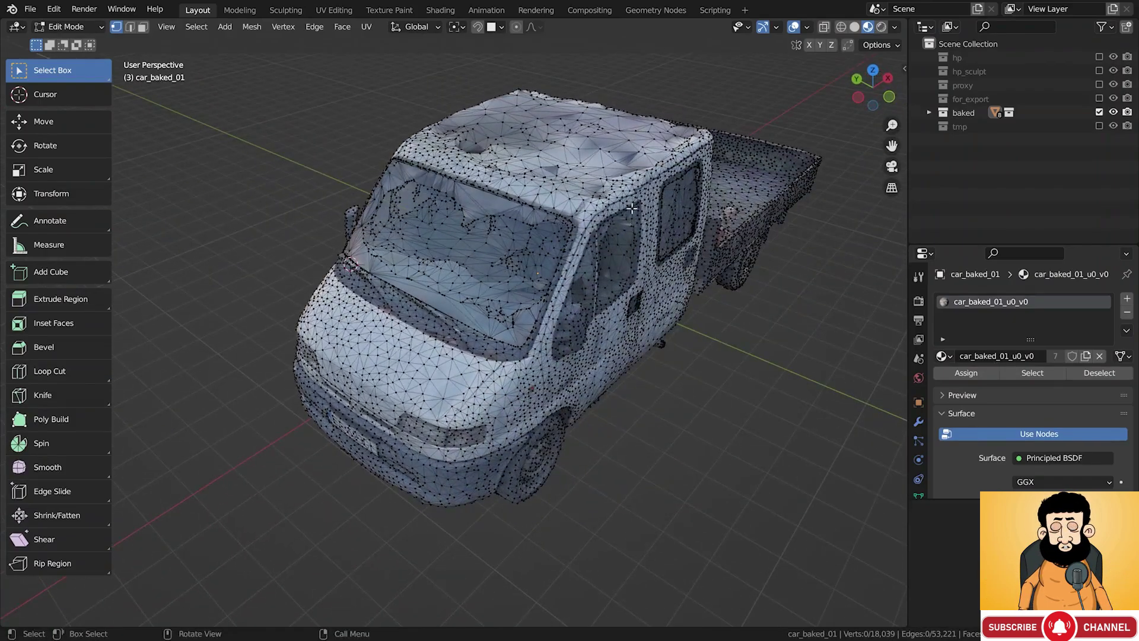
{"action": "scroll", "coordinate": [596, 197], "scroll_direction": "up", "scroll_amount": 4}
{"action": "scroll", "coordinate": [595, 197], "scroll_direction": "down", "scroll_amount": 3}
{"action": "key", "text": "Tab"}
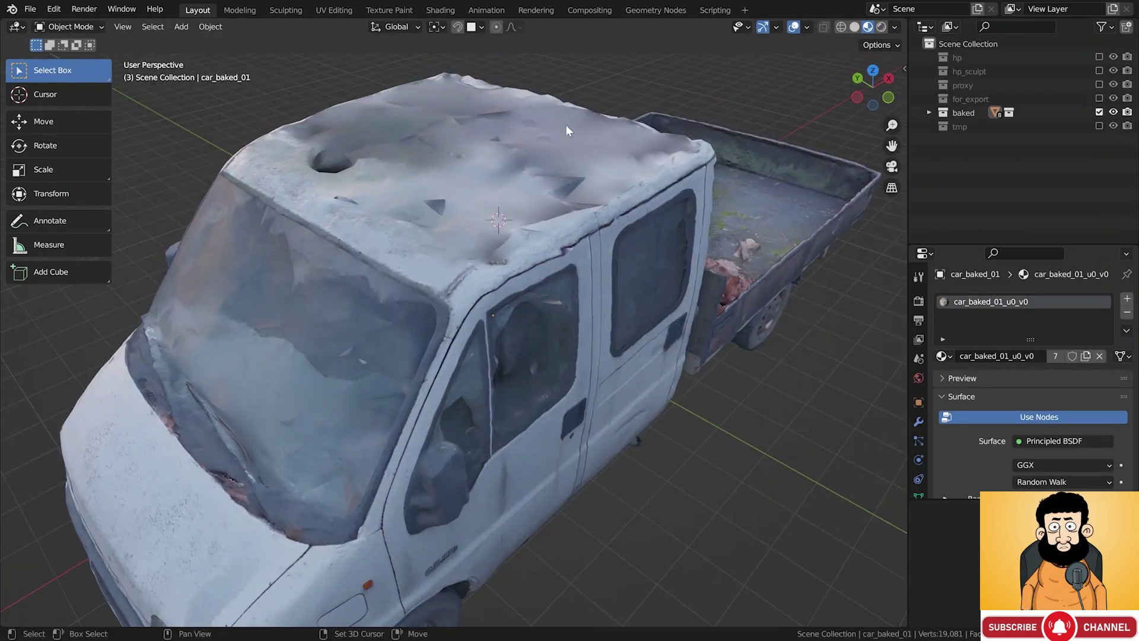
Add a plane at the 3D cursor on the cab roof and delete three of its vertices, keeping one
{"action": "key", "text": "shift+a"}
{"action": "mouse_move", "coordinate": [585, 120]}
{"action": "left_click", "coordinate": [621, 120]}
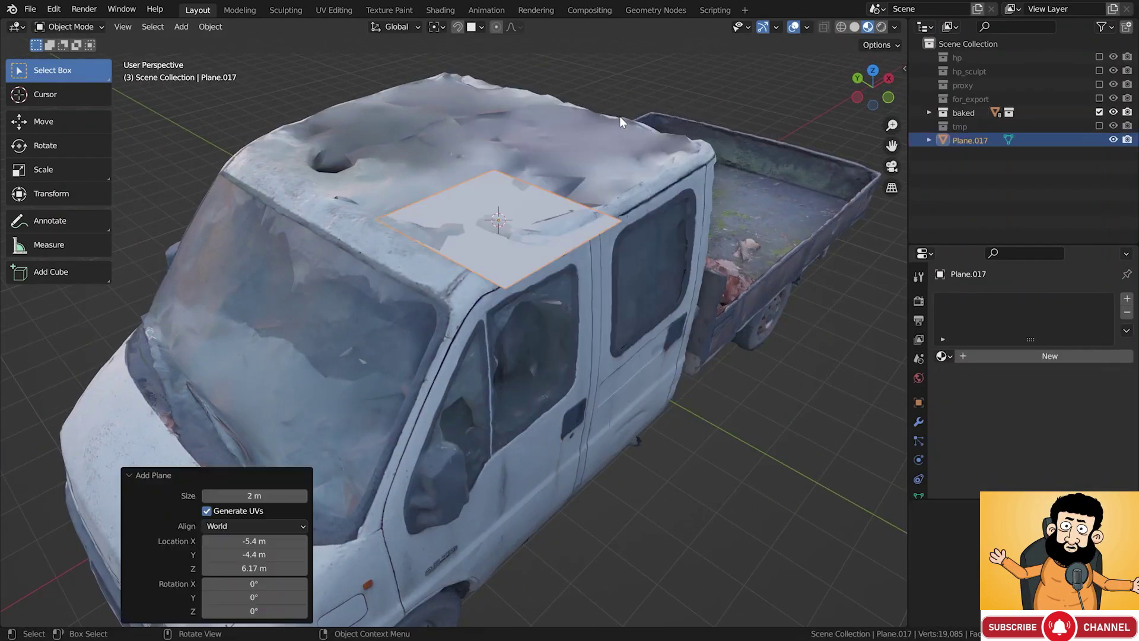
{"action": "key", "text": "Tab"}
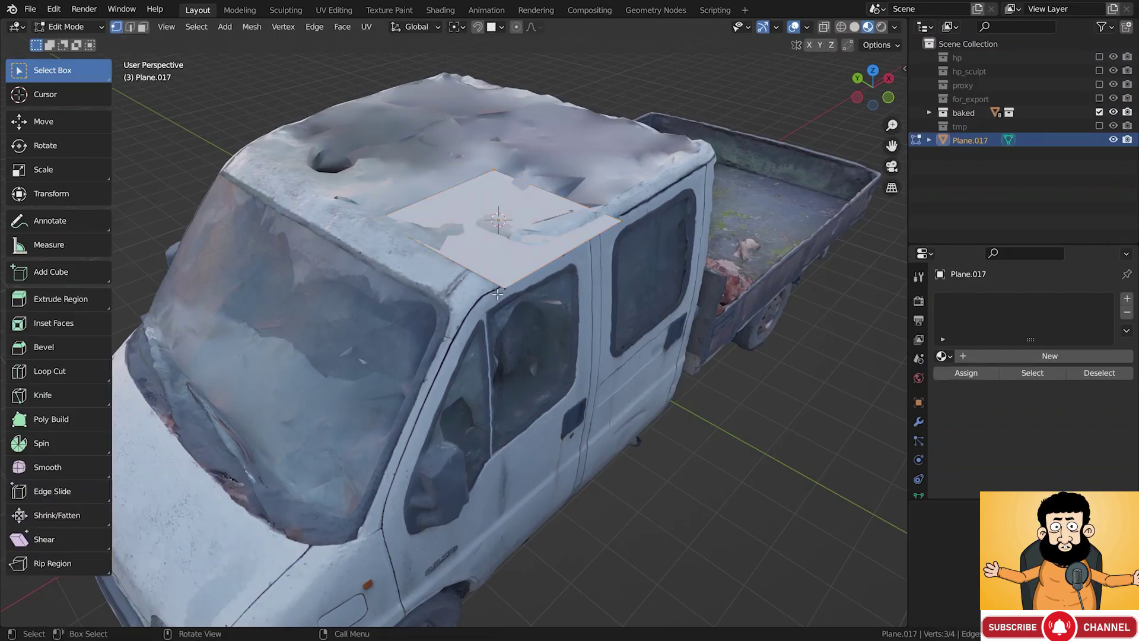
{"action": "key", "text": "x"}
{"action": "left_click", "coordinate": [491, 266]}
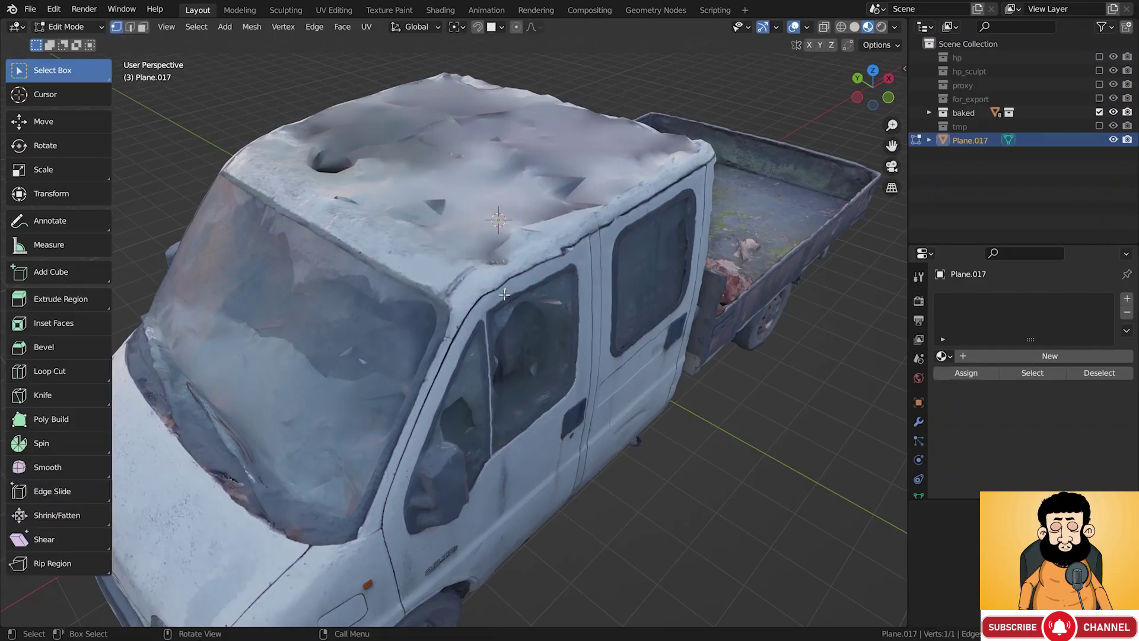
{"action": "middle_click_drag", "start_coordinate": [505, 293], "coordinate": [502, 295]}
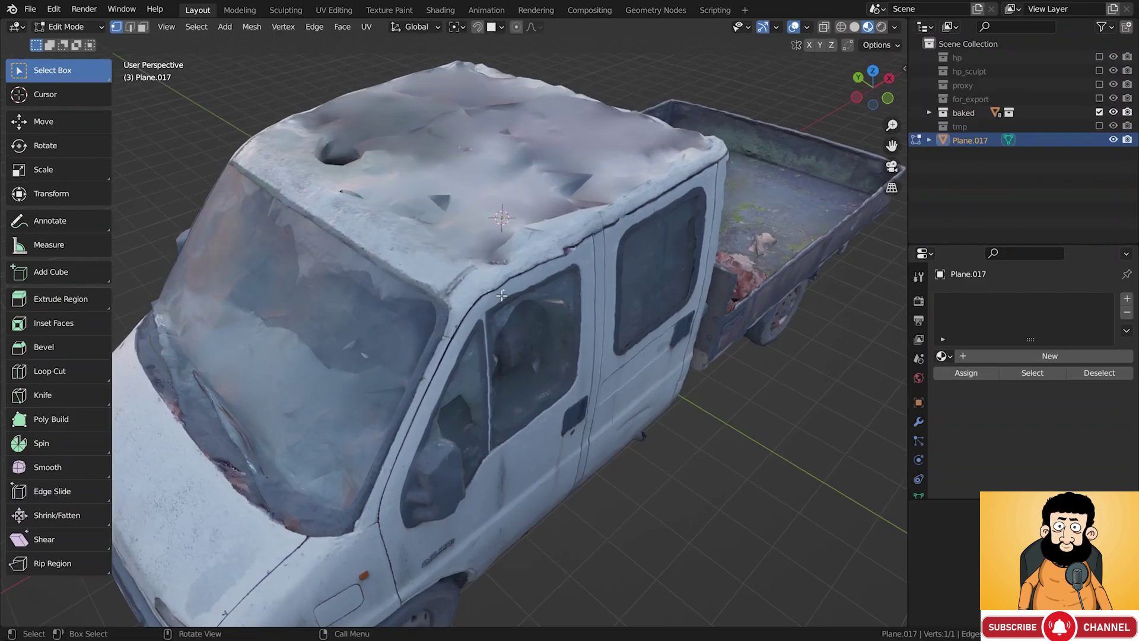
Turn on snapping to faces and move the single vertex onto the cab roof's front left corner
{"action": "left_click", "coordinate": [477, 26]}
{"action": "left_click", "coordinate": [498, 26]}
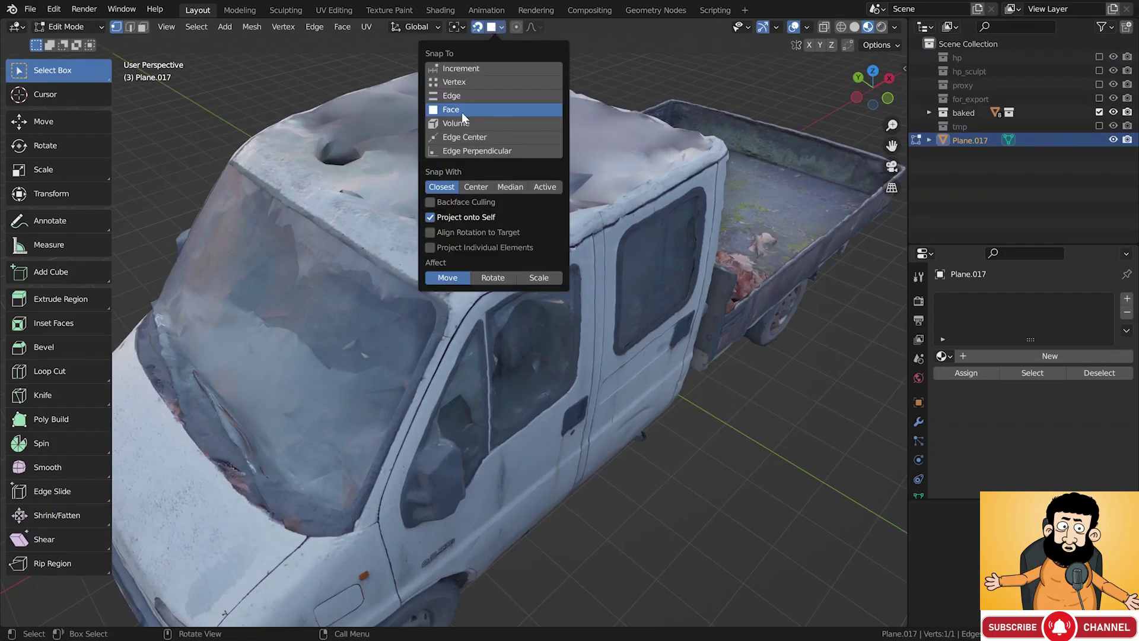
{"action": "middle_click_drag", "start_coordinate": [568, 165], "coordinate": [531, 213]}
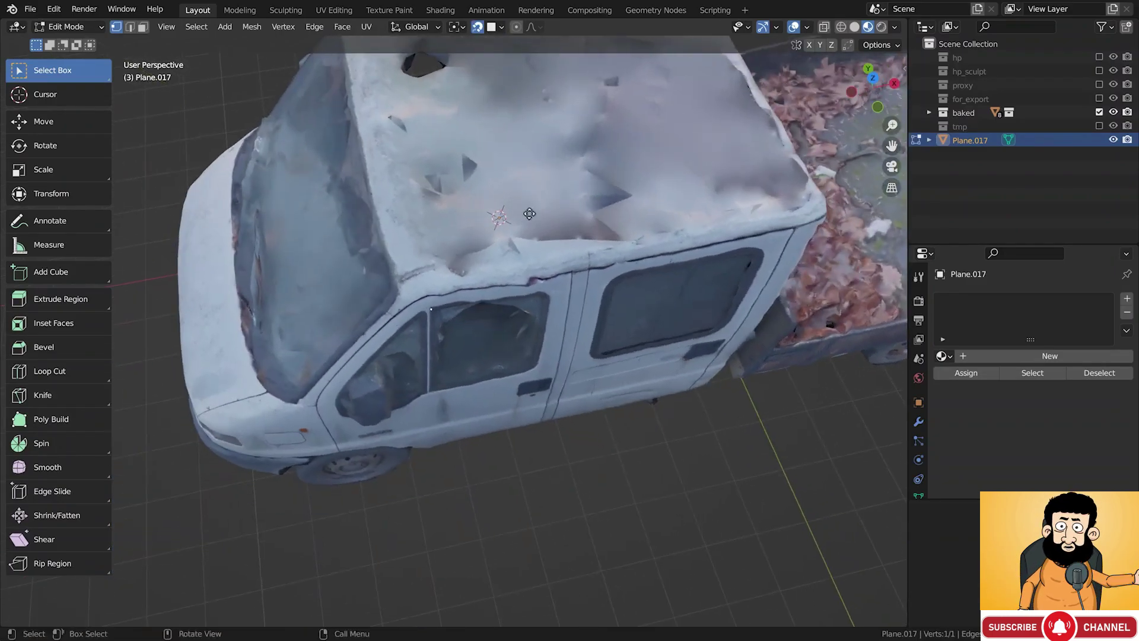
{"action": "key", "text": "g"}
{"action": "left_click", "coordinate": [428, 272]}
{"action": "middle_click_drag", "start_coordinate": [427, 272], "coordinate": [373, 323]}
Extrude the vertex repeatedly along the roof's left edge above the doors, up to the rear of the cab
{"action": "key", "text": "e"}
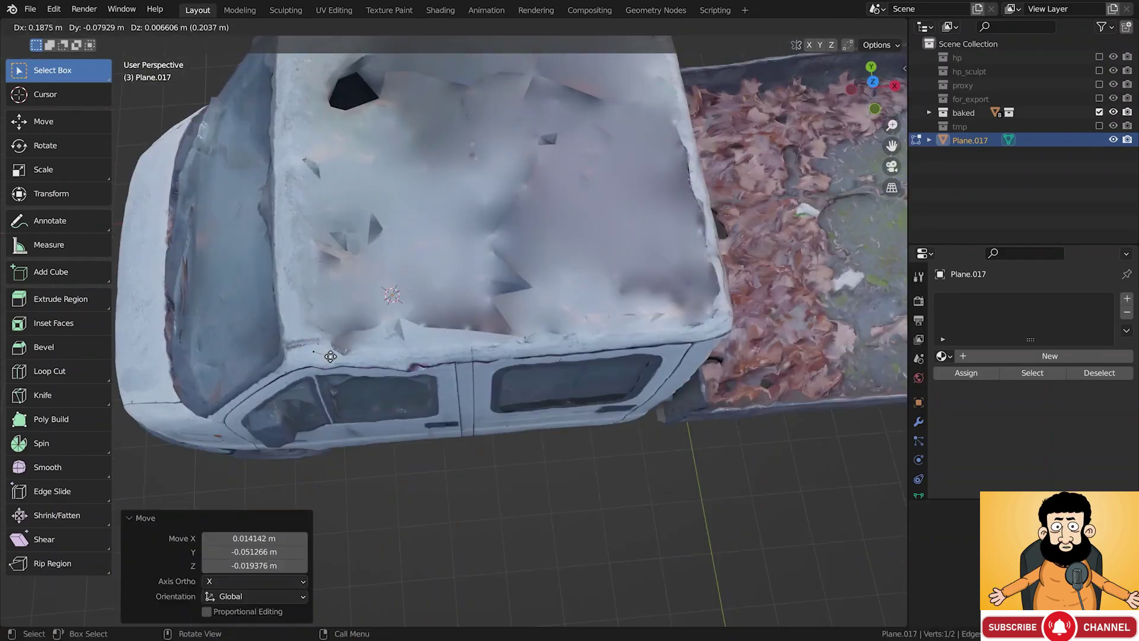
{"action": "left_click", "coordinate": [331, 357]}
{"action": "key", "text": "e"}
{"action": "left_click", "coordinate": [344, 358]}
{"action": "key", "text": "e"}
{"action": "left_click", "coordinate": [428, 352]}
{"action": "key", "text": "e"}
{"action": "left_click", "coordinate": [508, 348]}
{"action": "key", "text": "e"}
{"action": "left_click", "coordinate": [573, 344]}
{"action": "key", "text": "e"}
{"action": "left_click", "coordinate": [643, 338]}
{"action": "key", "text": "g"}
{"action": "left_click", "coordinate": [651, 337]}
{"action": "key", "text": "e"}
{"action": "left_click", "coordinate": [695, 332]}
Extend the vertex chain around the roof's rear left corner and onto the rear edge
{"action": "middle_click_drag", "start_coordinate": [695, 332], "coordinate": [383, 375], "text": "shift"}
{"action": "scroll", "coordinate": [383, 374], "scroll_direction": "up", "scroll_amount": 1}
{"action": "key", "text": "e"}
{"action": "left_click", "coordinate": [432, 369]}
{"action": "key", "text": "e"}
{"action": "left_click", "coordinate": [459, 321]}
{"action": "key", "text": "e"}
{"action": "left_click", "coordinate": [477, 158]}
Continue extruding vertices along the roof's rear edge beside the cargo bed and around the far rear corner
{"action": "middle_click_drag", "start_coordinate": [478, 158], "coordinate": [442, 468], "text": "shift"}
{"action": "key", "text": "e"}
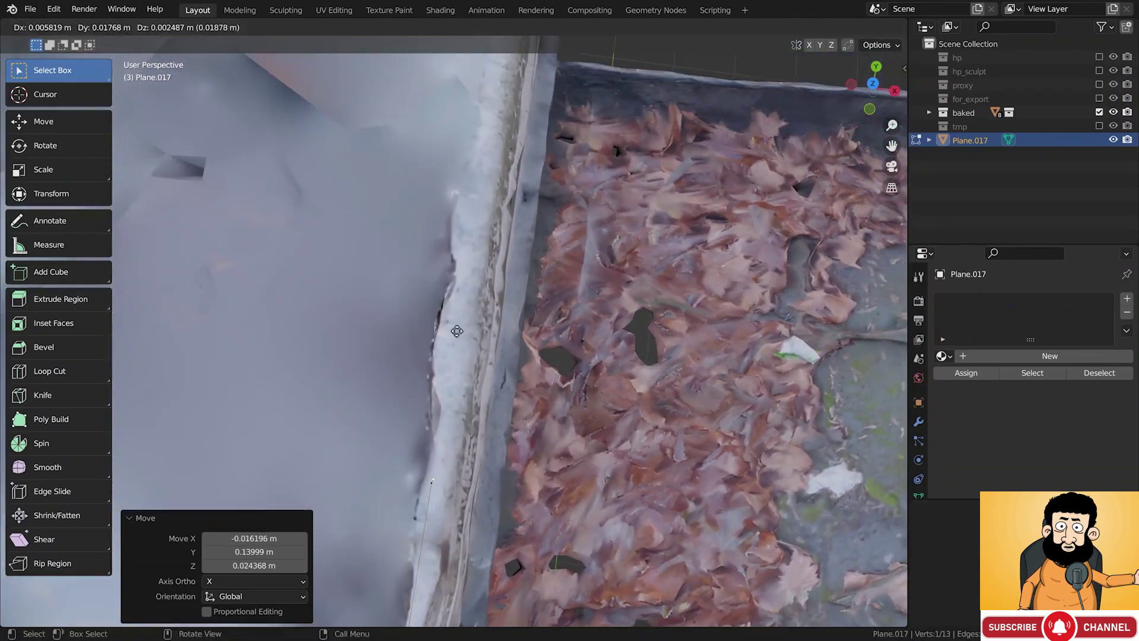
{"action": "left_click", "coordinate": [461, 212]}
{"action": "scroll", "coordinate": [460, 212], "scroll_direction": "down", "scroll_amount": 3}
{"action": "key", "text": "e"}
{"action": "left_click", "coordinate": [478, 251]}
{"action": "middle_click_drag", "start_coordinate": [479, 251], "coordinate": [470, 333], "text": "shift"}
{"action": "key", "text": "e"}
{"action": "left_click", "coordinate": [480, 255]}
{"action": "left_click_drag", "start_coordinate": [480, 255], "coordinate": [487, 270], "text": "alt"}
{"action": "key", "text": "e"}
{"action": "left_click", "coordinate": [489, 216]}
{"action": "key", "text": "e"}
{"action": "left_click", "coordinate": [476, 210]}
Extrude further vertices along the roof's right edge towards the windscreen
{"action": "left_click_drag", "start_coordinate": [470, 208], "coordinate": [623, 260], "text": "alt+shift"}
{"action": "key", "text": "e"}
{"action": "left_click", "coordinate": [523, 253]}
{"action": "key", "text": "e"}
{"action": "left_click", "coordinate": [411, 241]}
{"action": "key", "text": "e"}
{"action": "left_click", "coordinate": [379, 240]}
{"action": "key", "text": "e"}
{"action": "left_click", "coordinate": [318, 239]}
{"action": "key", "text": "e"}
{"action": "left_click", "coordinate": [256, 243]}
Extrude the vertex chain along the roof's front edge above the windscreen, back to the corner where the outline began
{"action": "middle_click_drag", "start_coordinate": [249, 252], "coordinate": [425, 87], "text": "shift"}
{"action": "key", "text": "e"}
{"action": "left_click", "coordinate": [415, 148]}
{"action": "key", "text": "e"}
{"action": "left_click", "coordinate": [407, 262]}
{"action": "key", "text": "e"}
{"action": "left_click", "coordinate": [400, 363]}
{"action": "key", "text": "e"}
{"action": "left_click", "coordinate": [397, 419]}
{"action": "key", "text": "e"}
{"action": "left_click", "coordinate": [394, 446]}
{"action": "key", "text": "e"}
{"action": "left_click", "coordinate": [395, 477]}
Nudge the two end vertices together at the roof's front corner and fill the whole outline with faces
{"action": "left_click", "coordinate": [396, 490], "text": "shift"}
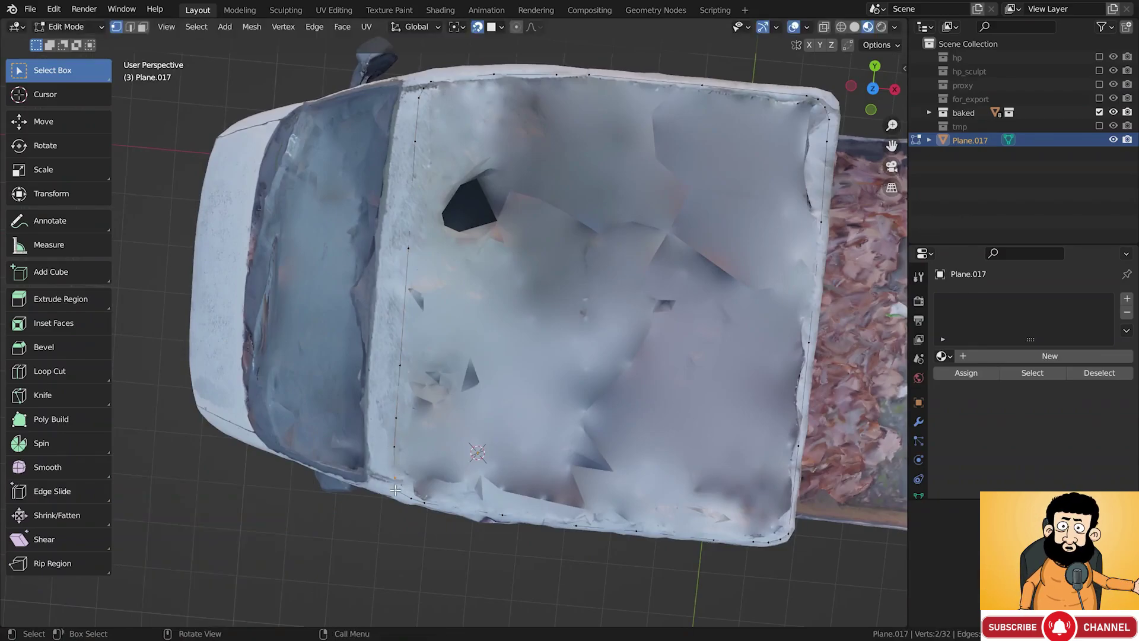
{"action": "key", "text": "g"}
{"action": "left_click", "coordinate": [402, 491]}
{"action": "key", "text": "a"}
{"action": "middle_click_drag", "start_coordinate": [606, 462], "coordinate": [549, 324], "text": "shift"}
{"action": "key", "text": "alt+f"}
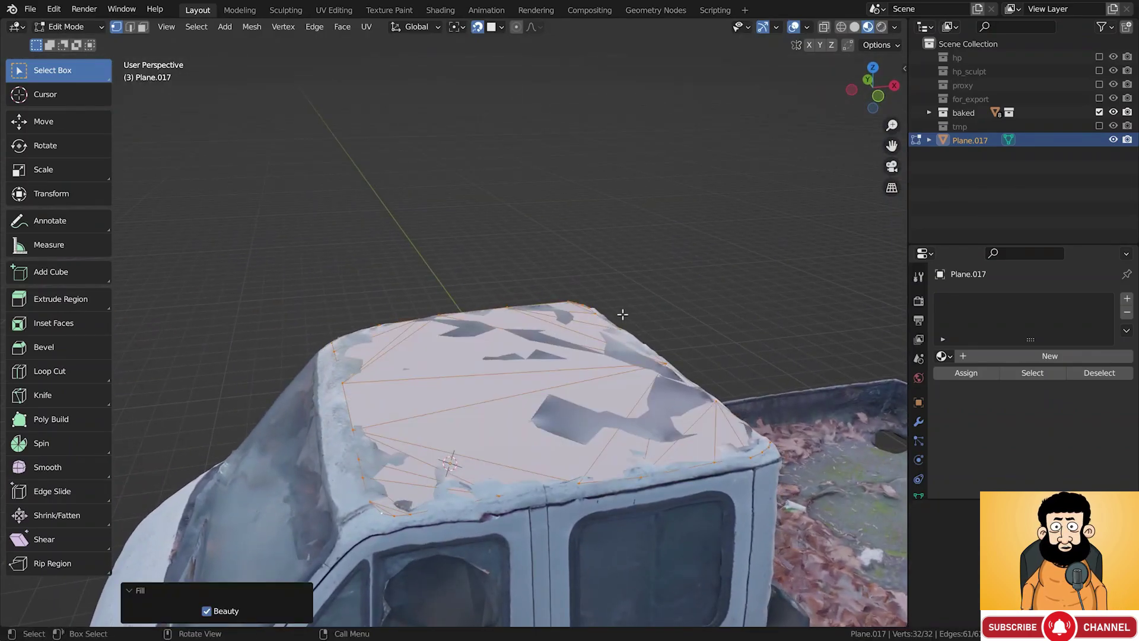
Extrude the filled roof faces slightly along their normal and scale the new faces to about 0.983
{"action": "middle_click_drag", "start_coordinate": [650, 316], "coordinate": [685, 288]}
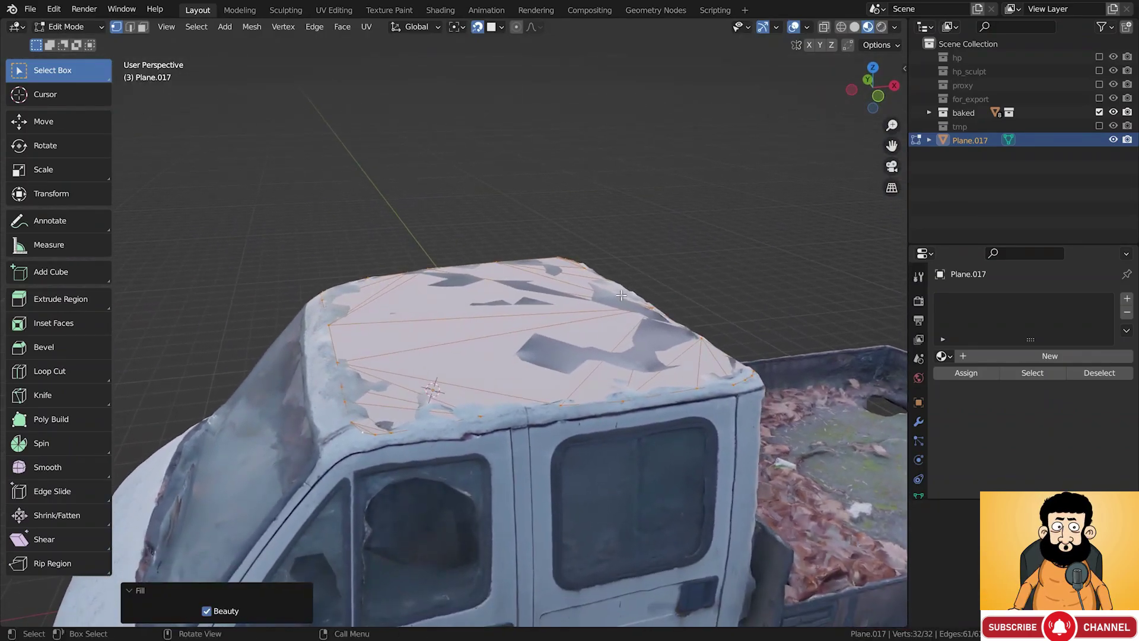
{"action": "key", "text": "g"}
{"action": "key", "text": "z"}
{"action": "key", "text": "z"}
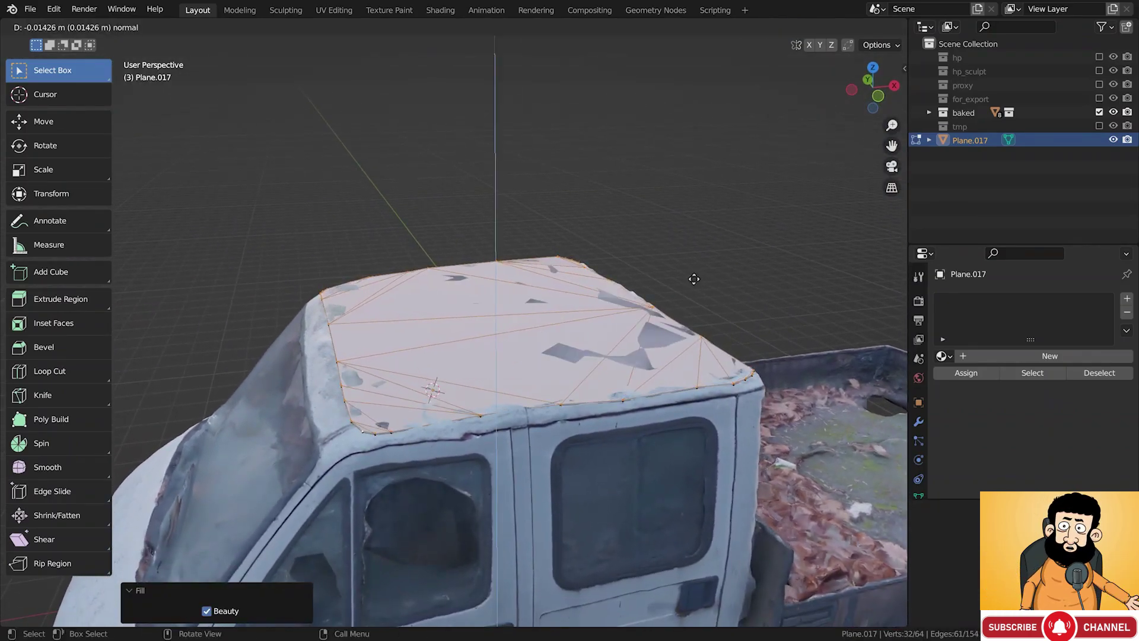
{"action": "left_click", "coordinate": [692, 278]}
{"action": "key", "text": "s"}
{"action": "left_click", "coordinate": [704, 255]}
Raise the extruded roof faces along global Z until they cover the damaged scan surface, and return to Object Mode
{"action": "key", "text": "g"}
{"action": "key", "text": "z"}
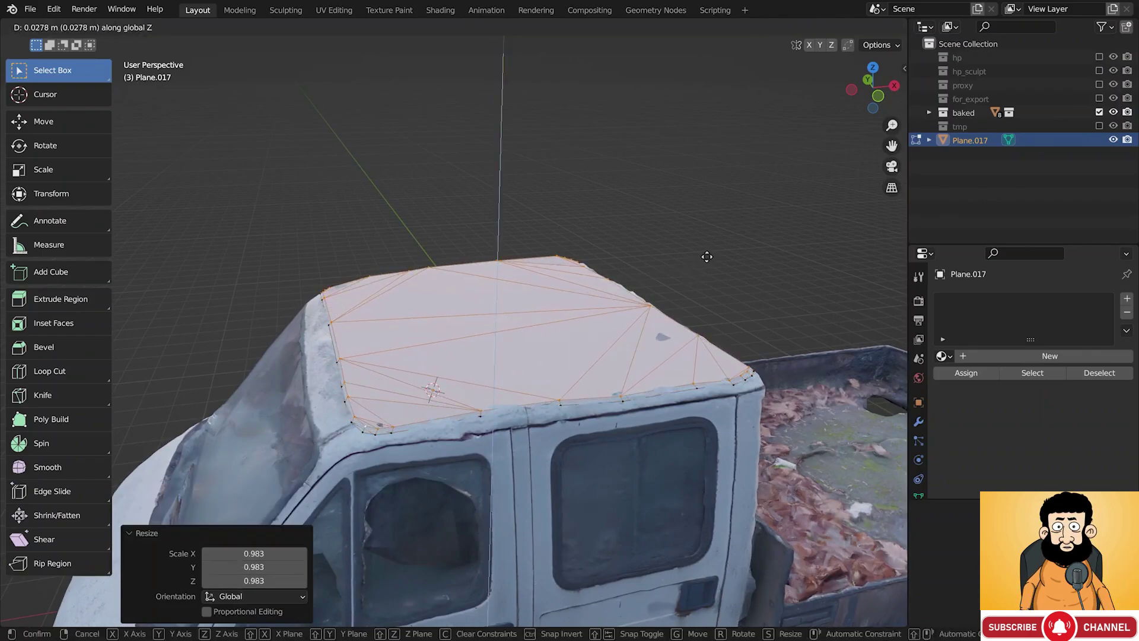
{"action": "left_click", "coordinate": [667, 273]}
{"action": "middle_click_drag", "start_coordinate": [667, 273], "coordinate": [647, 315]}
{"action": "key", "text": "g"}
{"action": "key", "text": "z"}
{"action": "left_click", "coordinate": [674, 270]}
{"action": "key", "text": "Tab"}
{"action": "scroll", "coordinate": [666, 286], "scroll_direction": "down", "scroll_amount": 2}
{"action": "scroll", "coordinate": [652, 336], "scroll_direction": "up", "scroll_amount": 2}
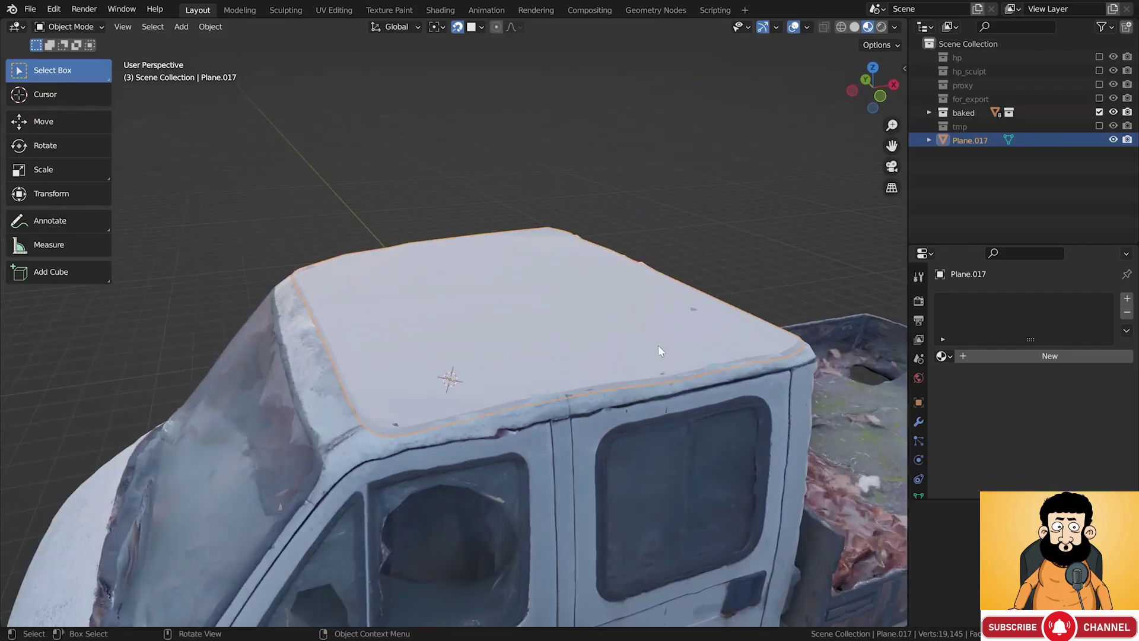
{"action": "left_click", "coordinate": [797, 396]}
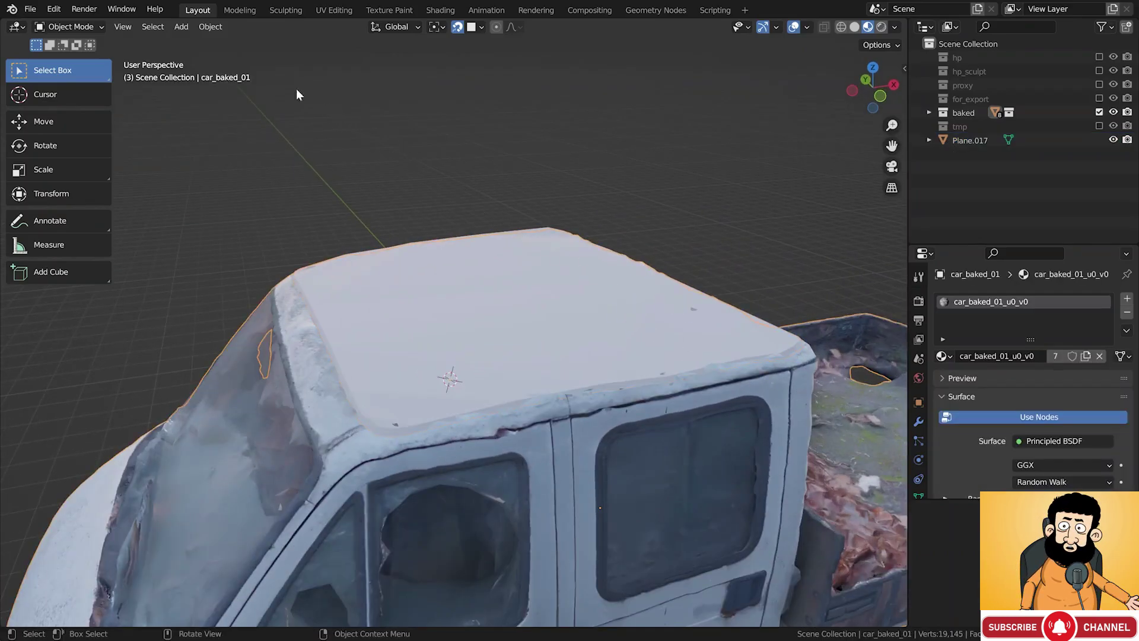
{"action": "left_click", "coordinate": [40, 26]}
{"action": "left_click", "coordinate": [70, 72]}
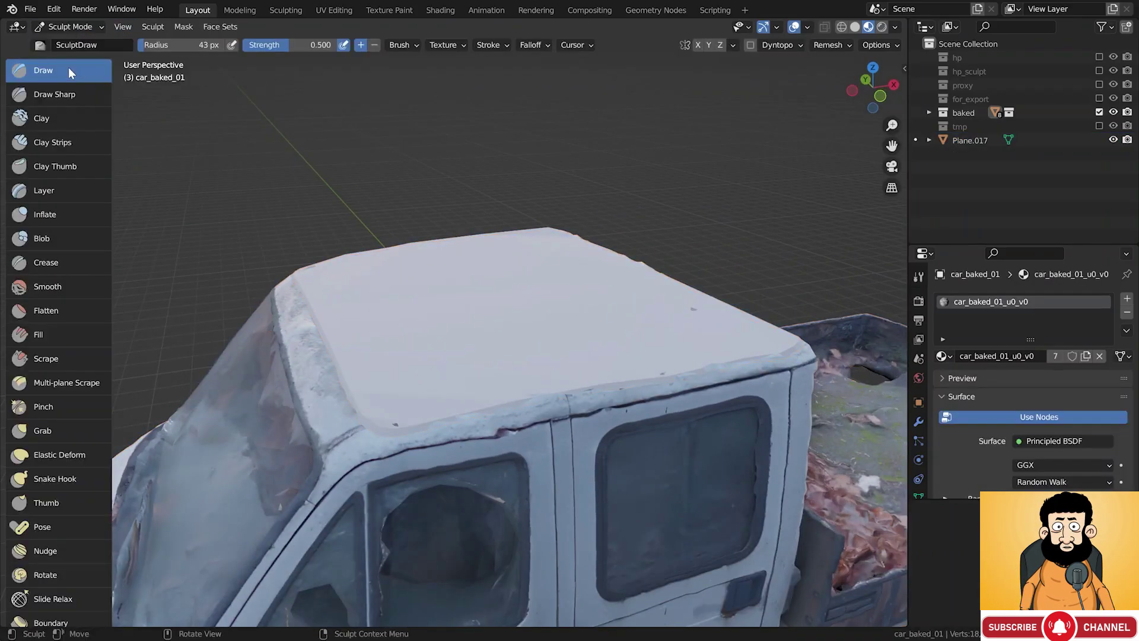
{"action": "scroll", "coordinate": [389, 411], "scroll_direction": "up", "scroll_amount": 5}
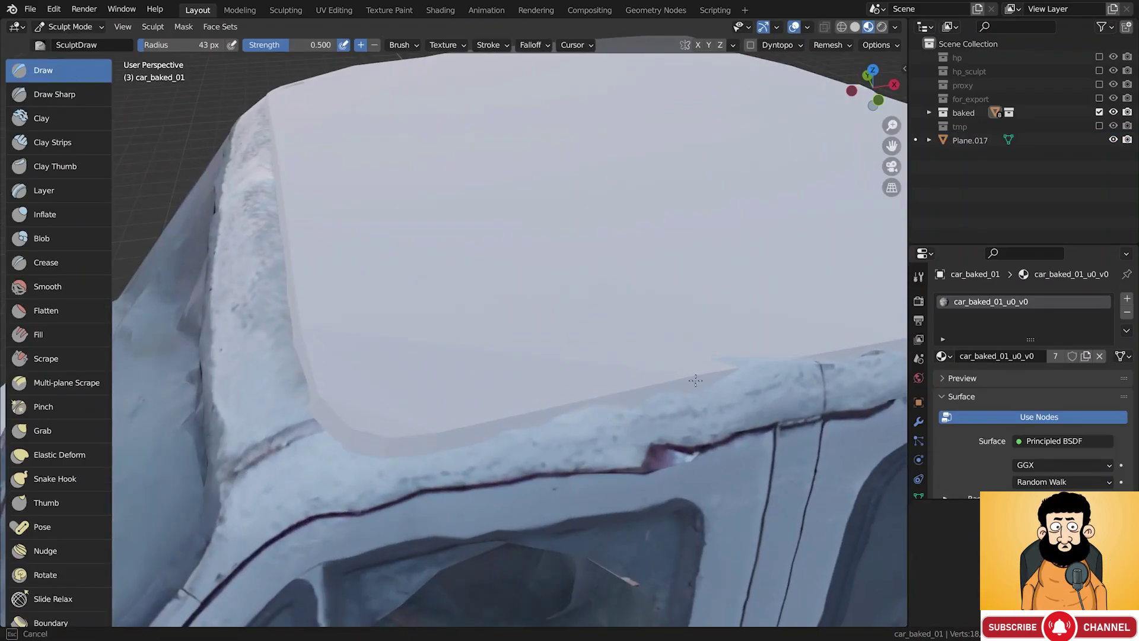
{"action": "scroll", "coordinate": [651, 386], "scroll_direction": "down", "scroll_amount": 3}
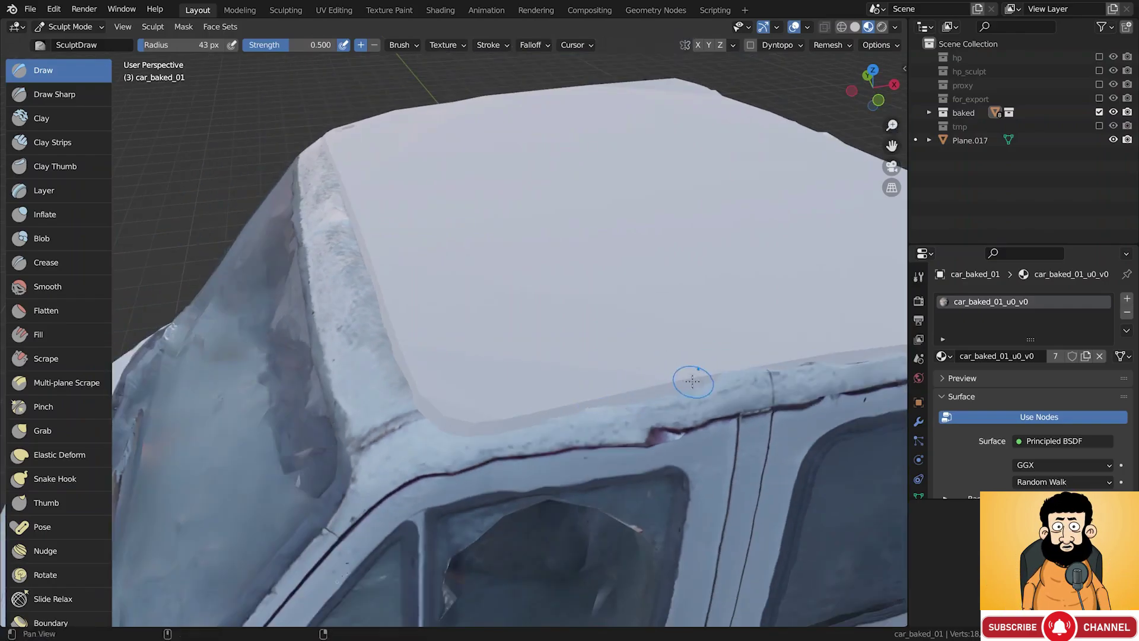
{"action": "middle_click_drag", "start_coordinate": [694, 385], "coordinate": [520, 384], "text": "shift"}
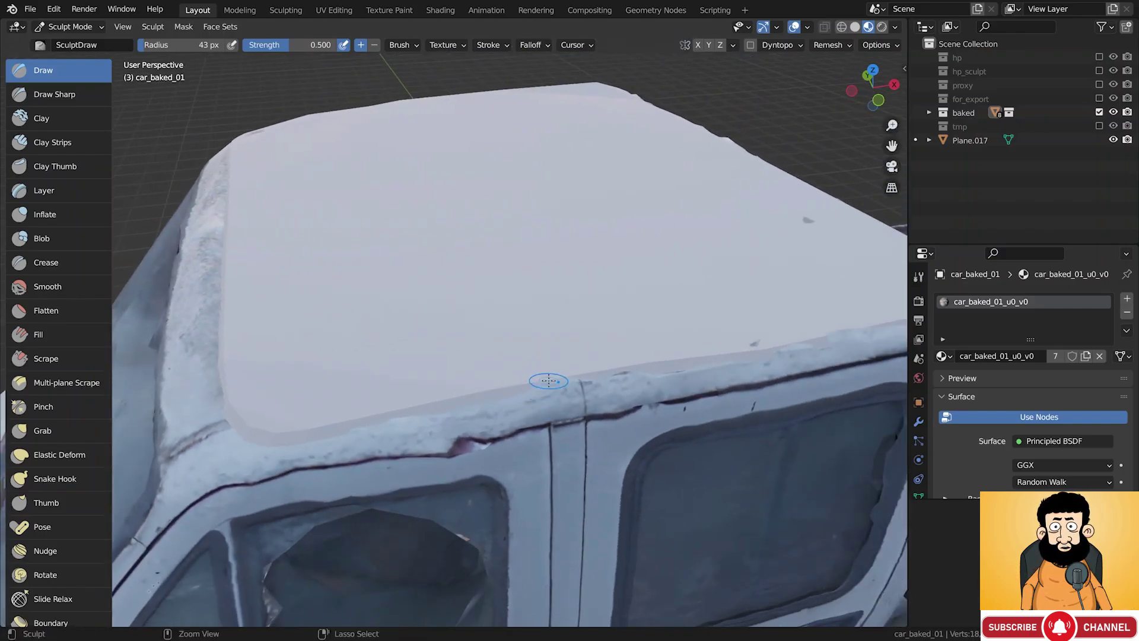
{"action": "middle_click_drag", "start_coordinate": [558, 381], "coordinate": [433, 381]}
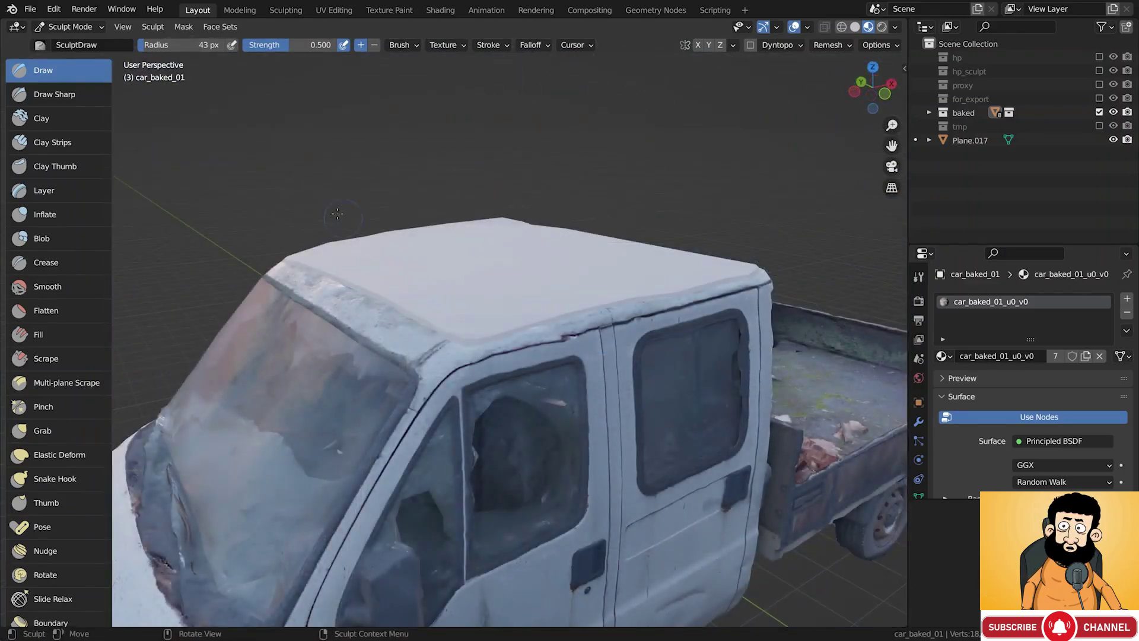
{"action": "left_click", "coordinate": [70, 27]}
{"action": "left_click", "coordinate": [68, 39]}
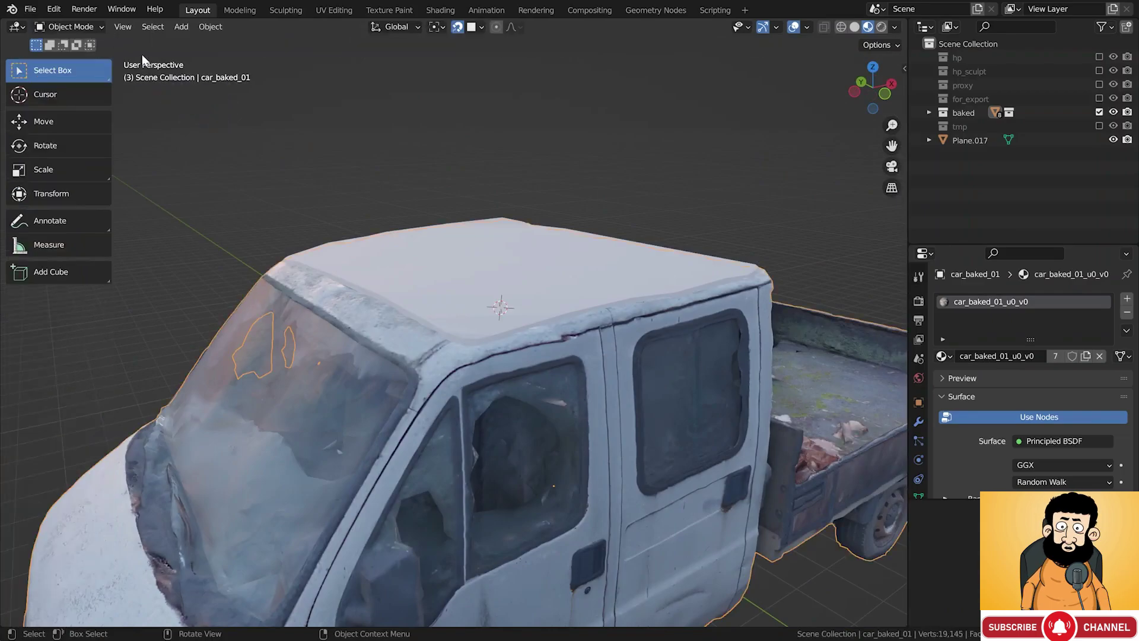
Select the new roof object, split the 3D viewport horizontally, and turn the upper area into a UV Editor
{"action": "left_click", "coordinate": [457, 264]}
{"action": "scroll", "coordinate": [468, 264], "scroll_direction": "down", "scroll_amount": 5}
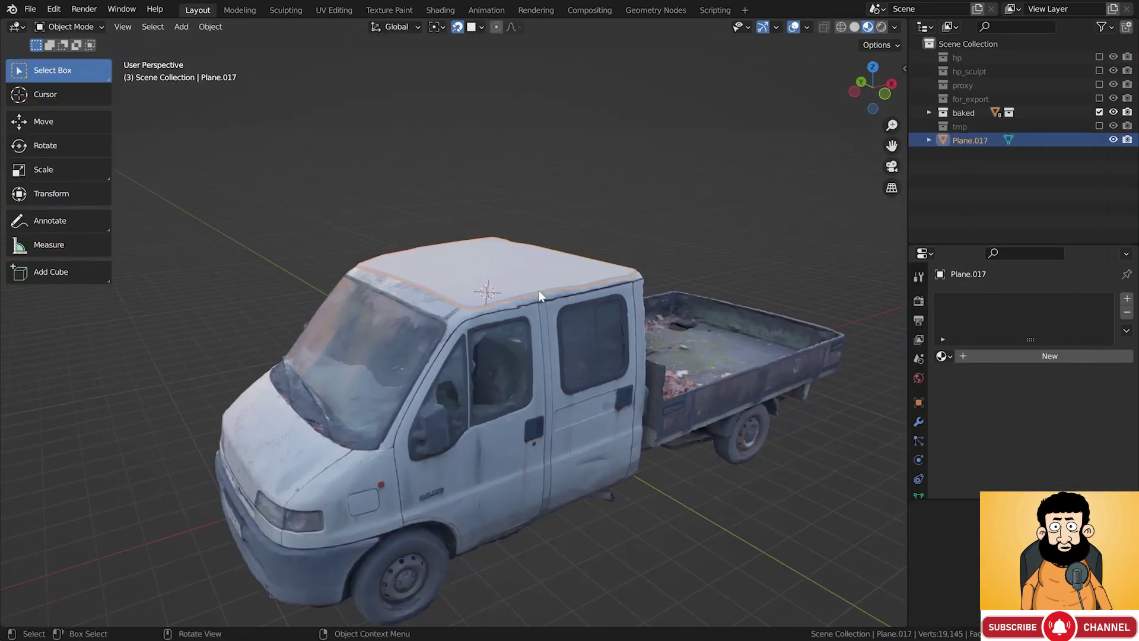
{"action": "left_click_drag", "start_coordinate": [909, 22], "coordinate": [876, 255]}
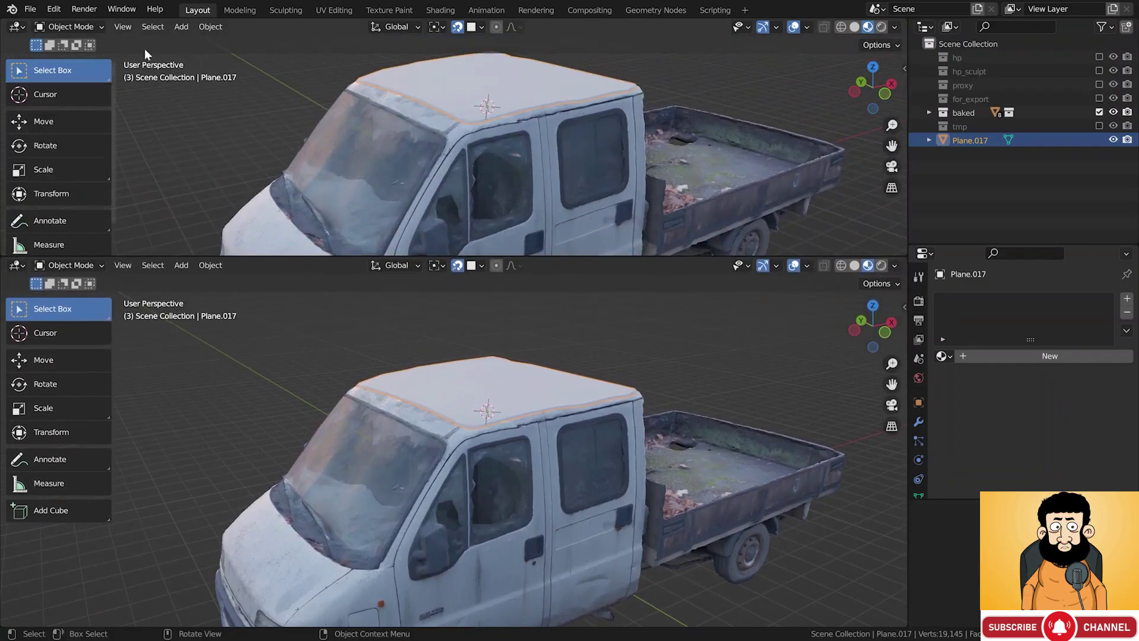
{"action": "left_click", "coordinate": [17, 27]}
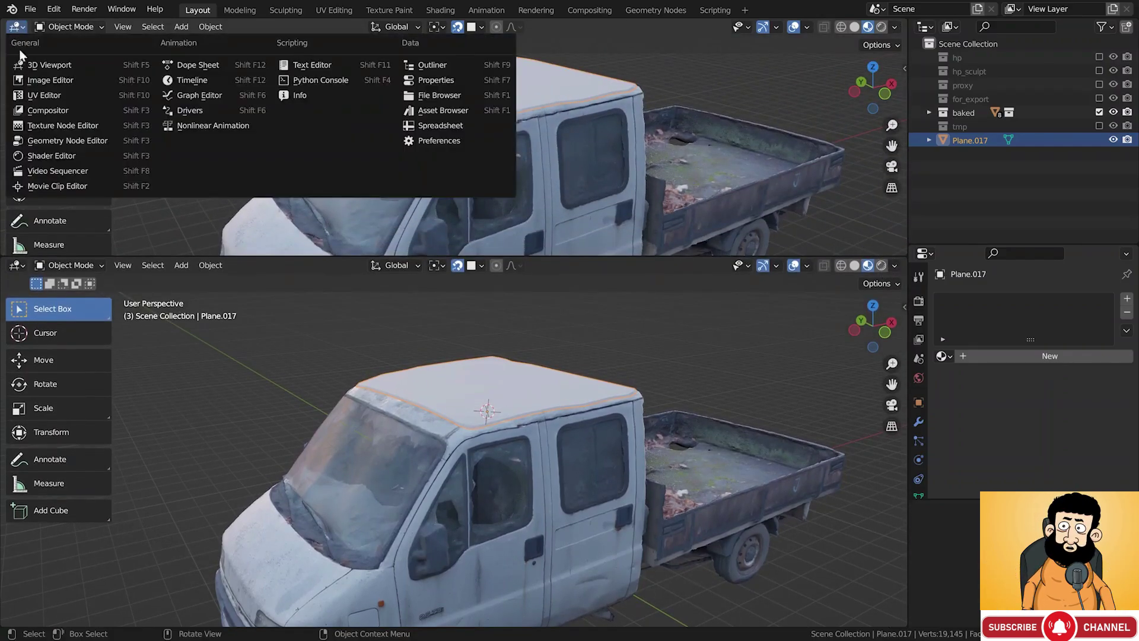
{"action": "left_click", "coordinate": [46, 96]}
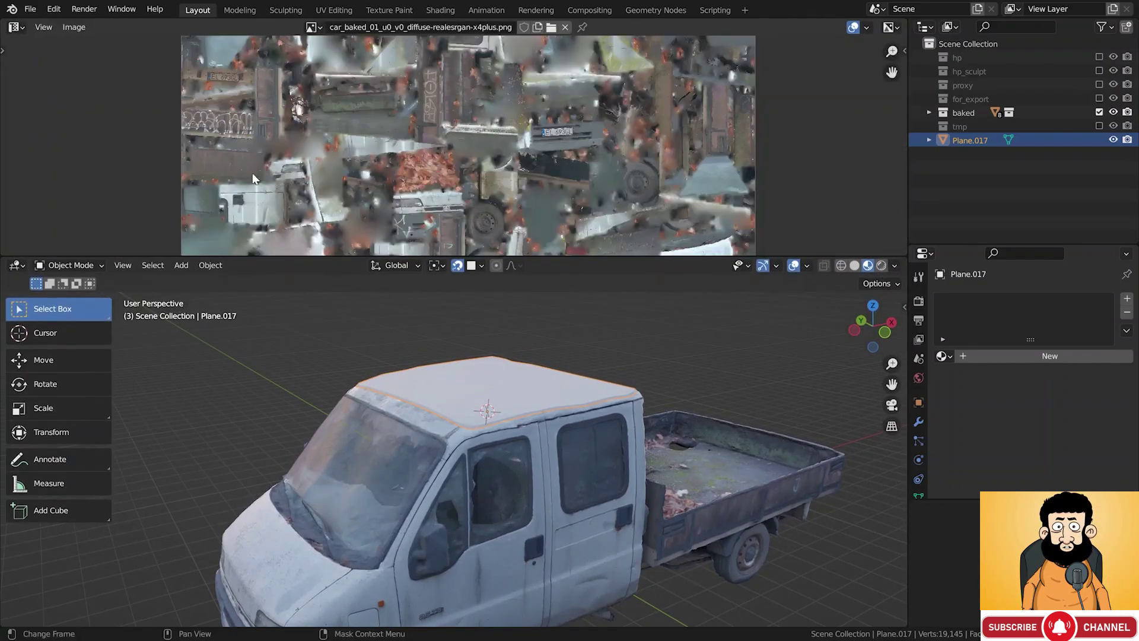
Unwrap only the roof's selected top faces with Smart UV Project at a 66° angle limit and select the resulting UVs
{"action": "key", "text": "Tab"}
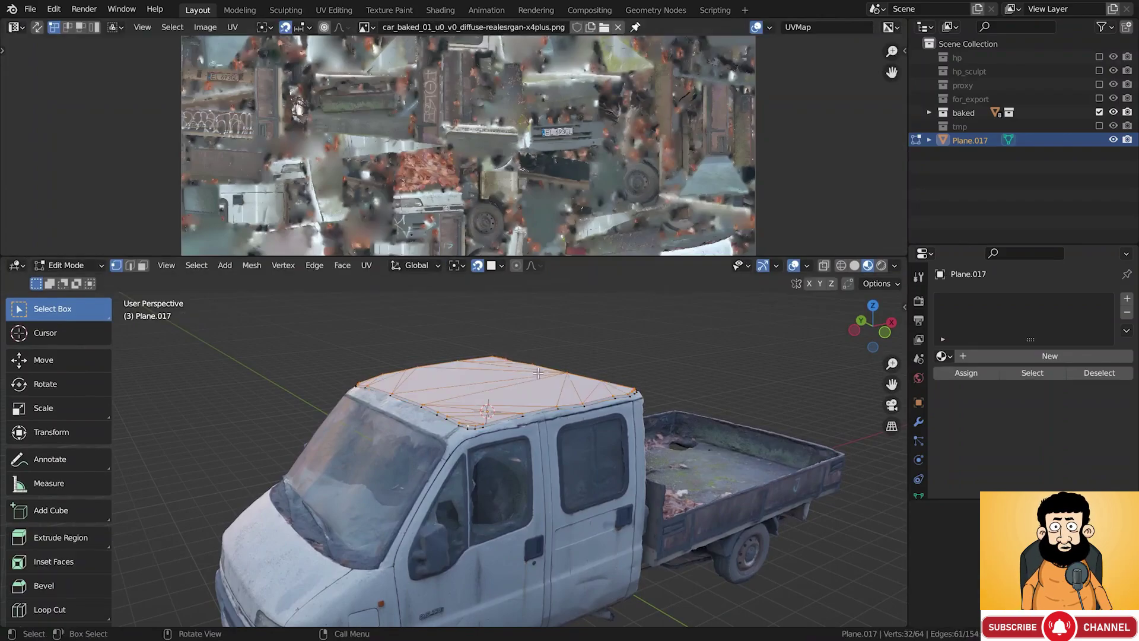
{"action": "key", "text": "u"}
{"action": "left_click", "coordinate": [533, 389]}
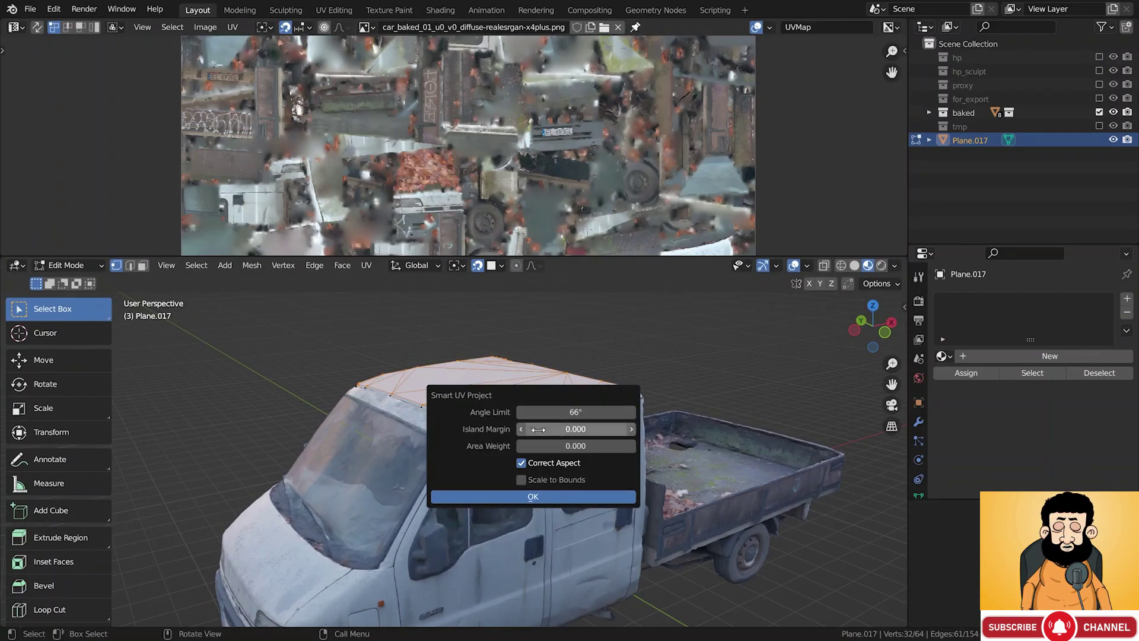
{"action": "left_click", "coordinate": [534, 496]}
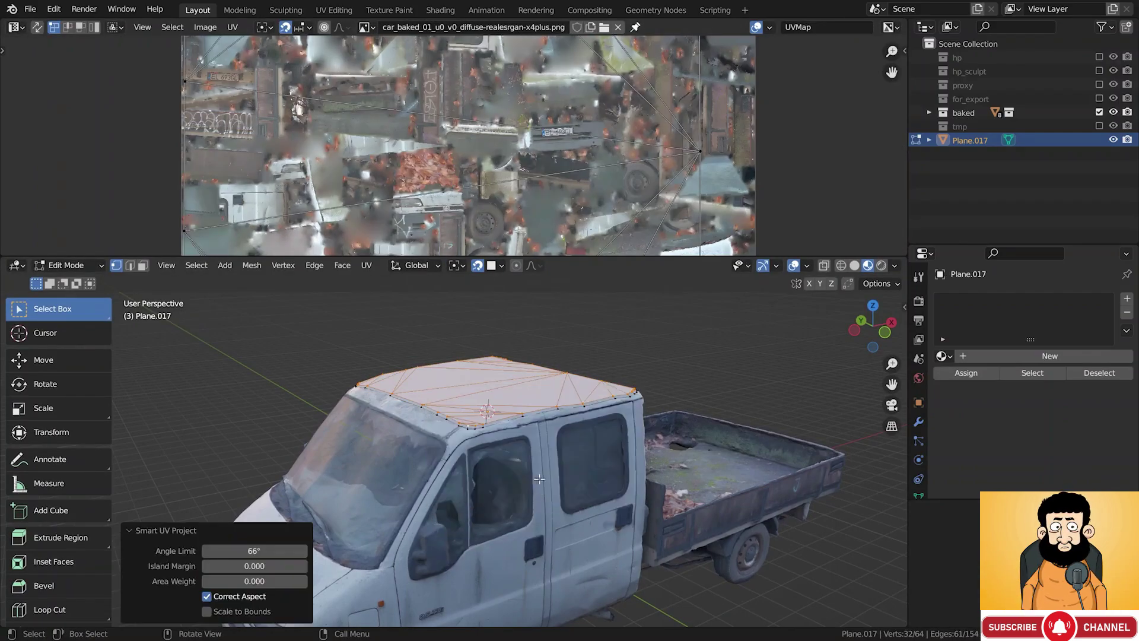
{"action": "scroll", "coordinate": [451, 148], "scroll_direction": "down", "scroll_amount": 5}
{"action": "key", "text": "a"}
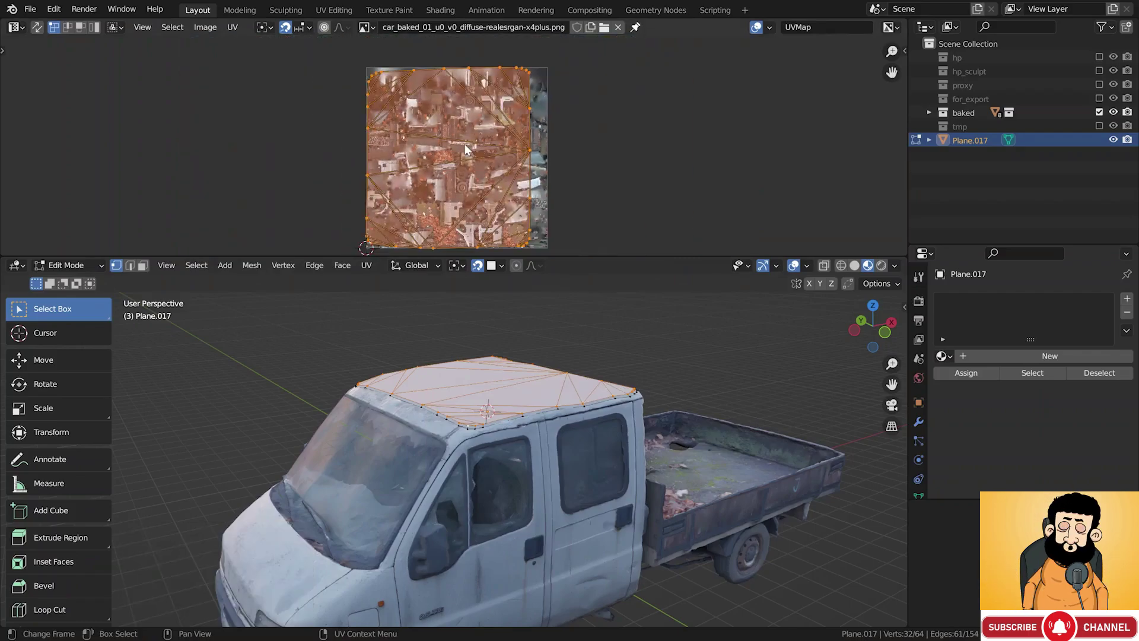
Select the entire roof mesh and unwrap it with Smart UV Project at a 66° angle limit and 0.000 island margin
{"action": "scroll", "coordinate": [487, 409], "scroll_direction": "up", "scroll_amount": 5}
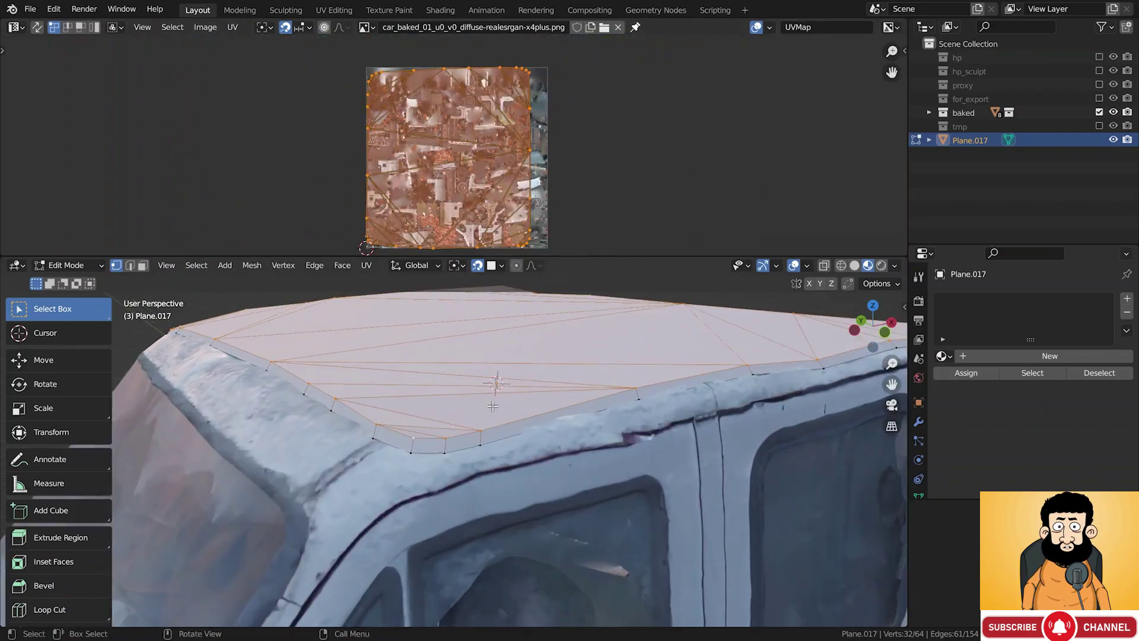
{"action": "key", "text": "u"}
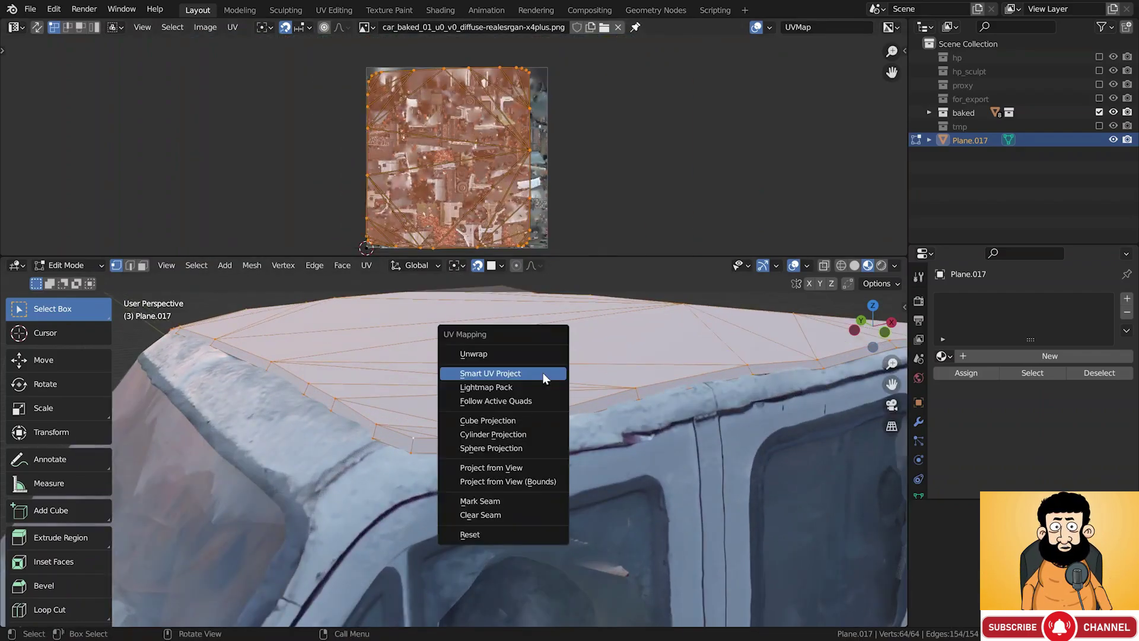
{"action": "left_click", "coordinate": [544, 378]}
{"action": "left_click", "coordinate": [542, 482]}
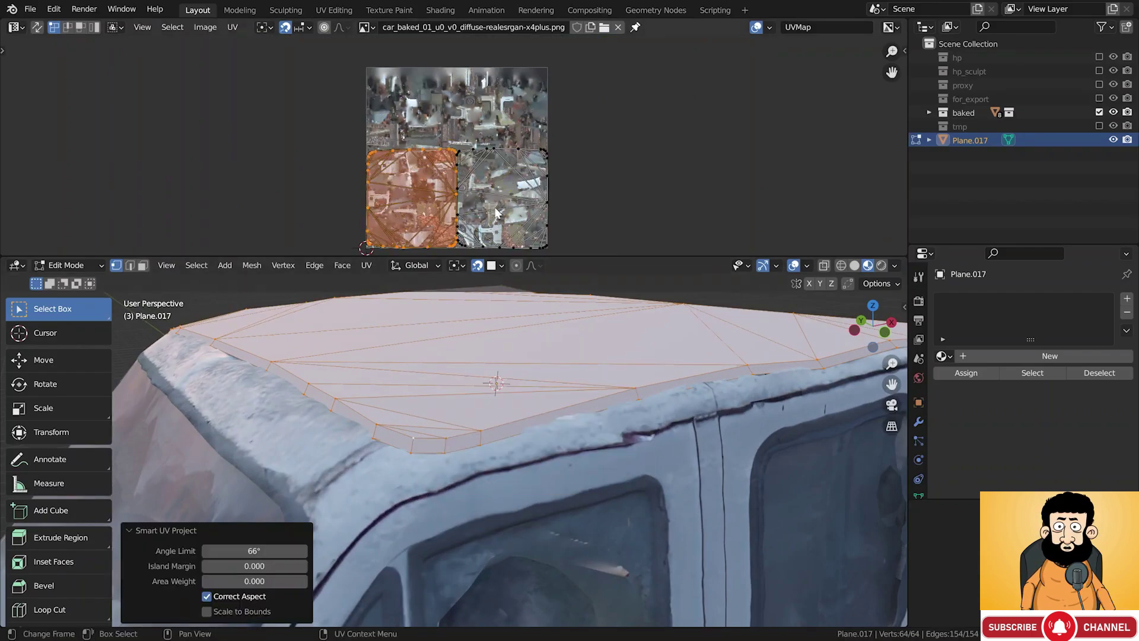
Scale both roof UV islands down to about 0.22 of their size
{"action": "key", "text": "s"}
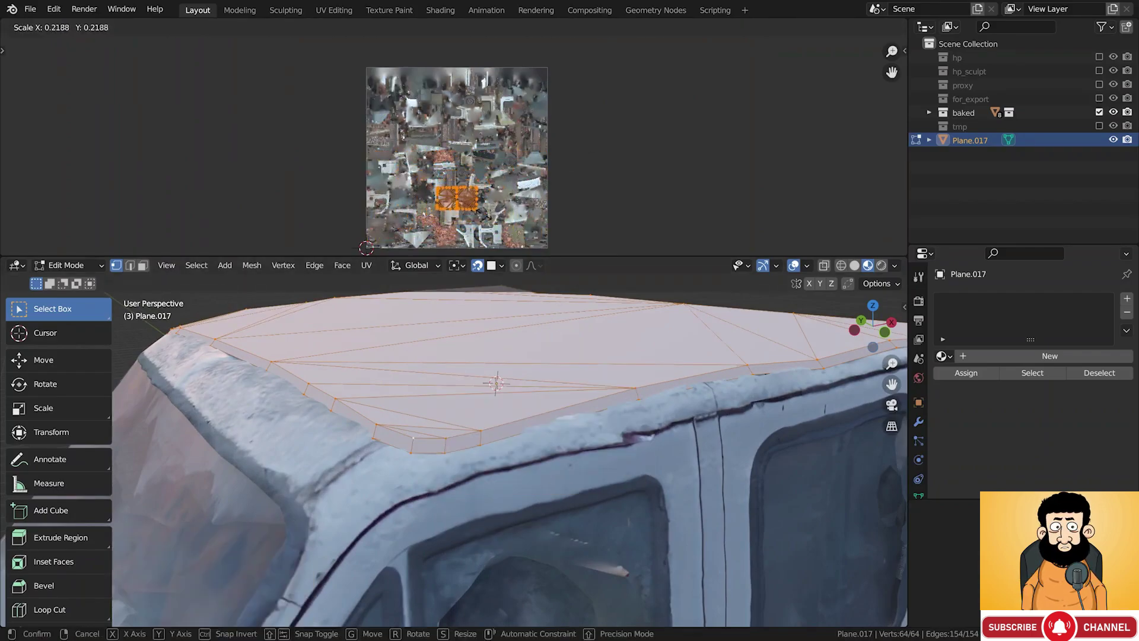
{"action": "left_click", "coordinate": [479, 212]}
{"action": "key", "text": "KP_Decimal"}
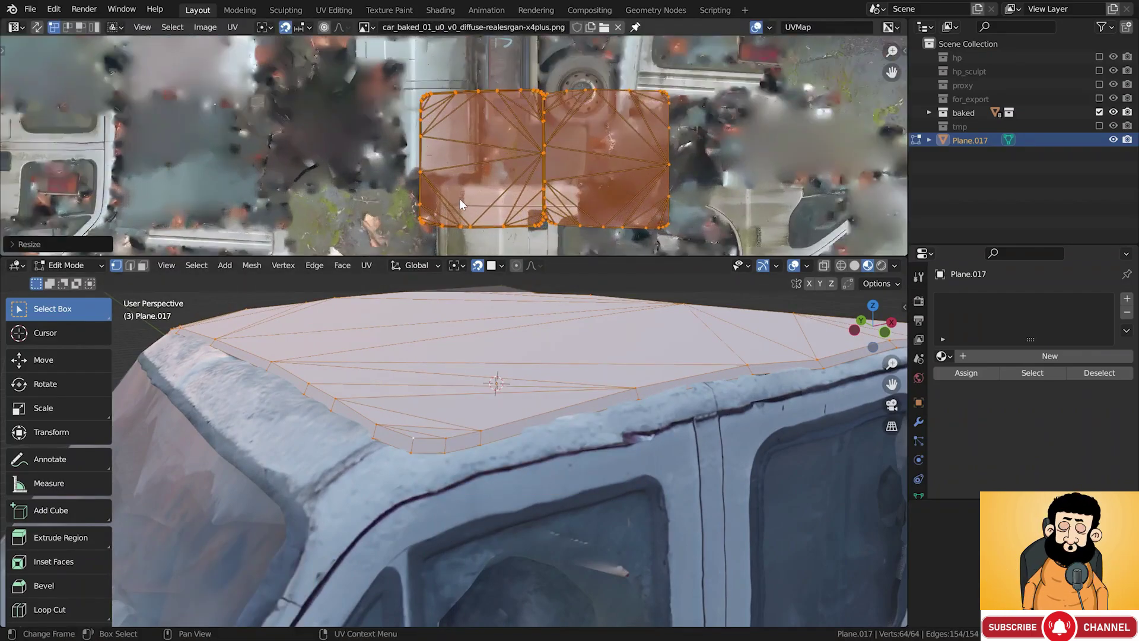
{"action": "scroll", "coordinate": [536, 105], "scroll_direction": "up", "scroll_amount": 5}
{"action": "scroll", "coordinate": [593, 125], "scroll_direction": "down", "scroll_amount": 8}
Shrink the roof UV islands to about half and move them down over the light painted body panel in the texture
{"action": "key", "text": "s"}
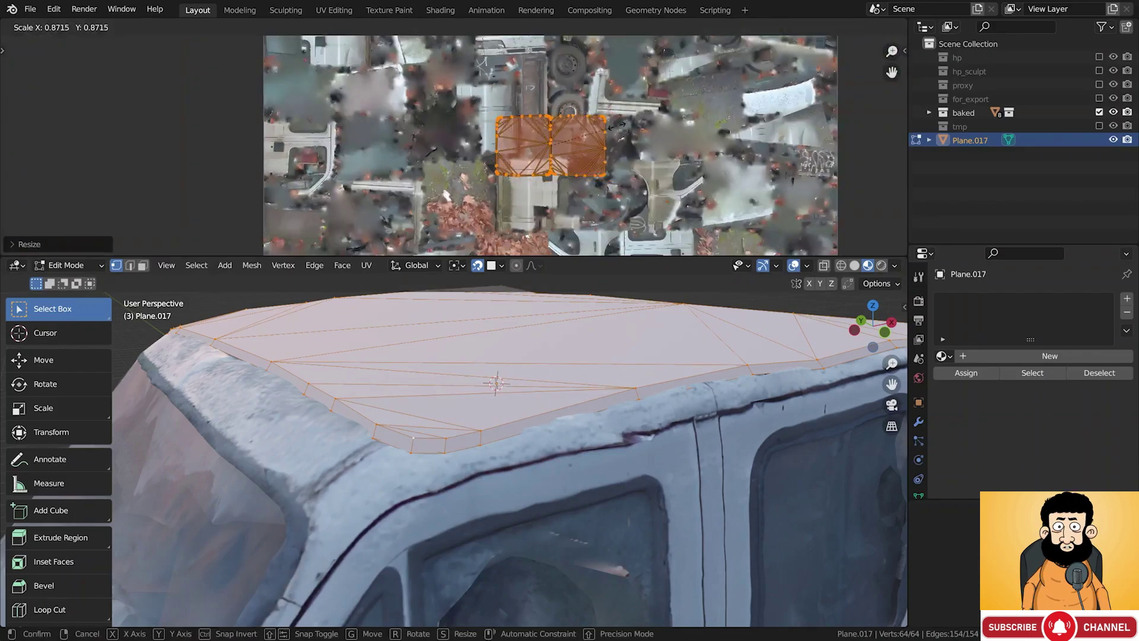
{"action": "left_click", "coordinate": [586, 145]}
{"action": "key", "text": "g"}
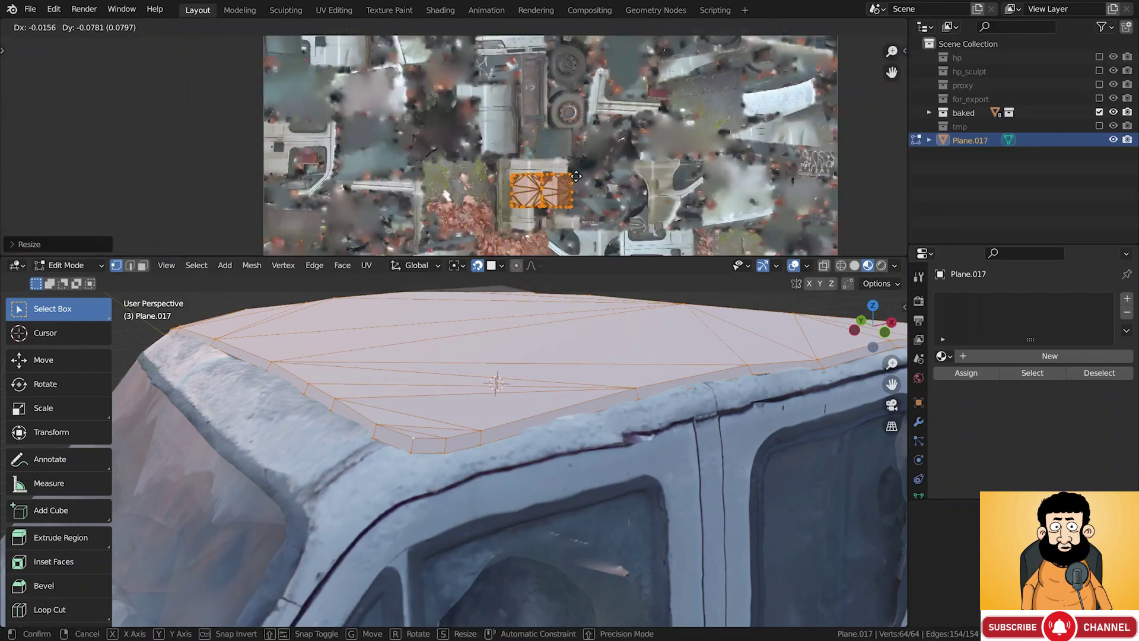
{"action": "left_click", "coordinate": [575, 177]}
{"action": "key", "text": "Tab"}
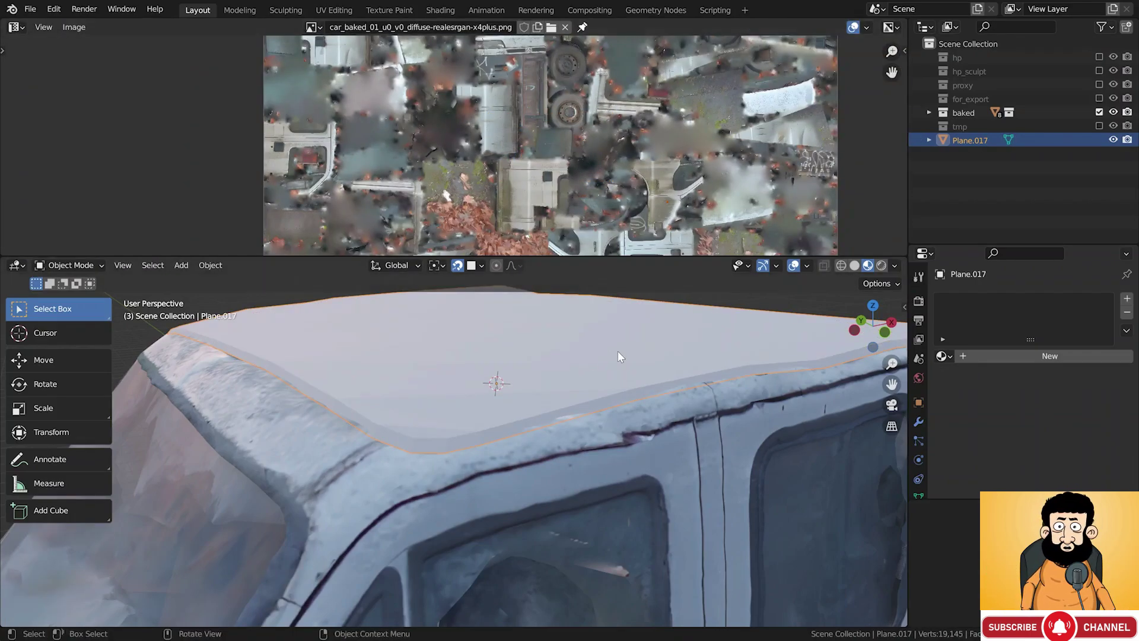
Make car_baked_01 active alongside the selected roof and copy its material to the selected object
{"action": "left_click", "coordinate": [687, 400]}
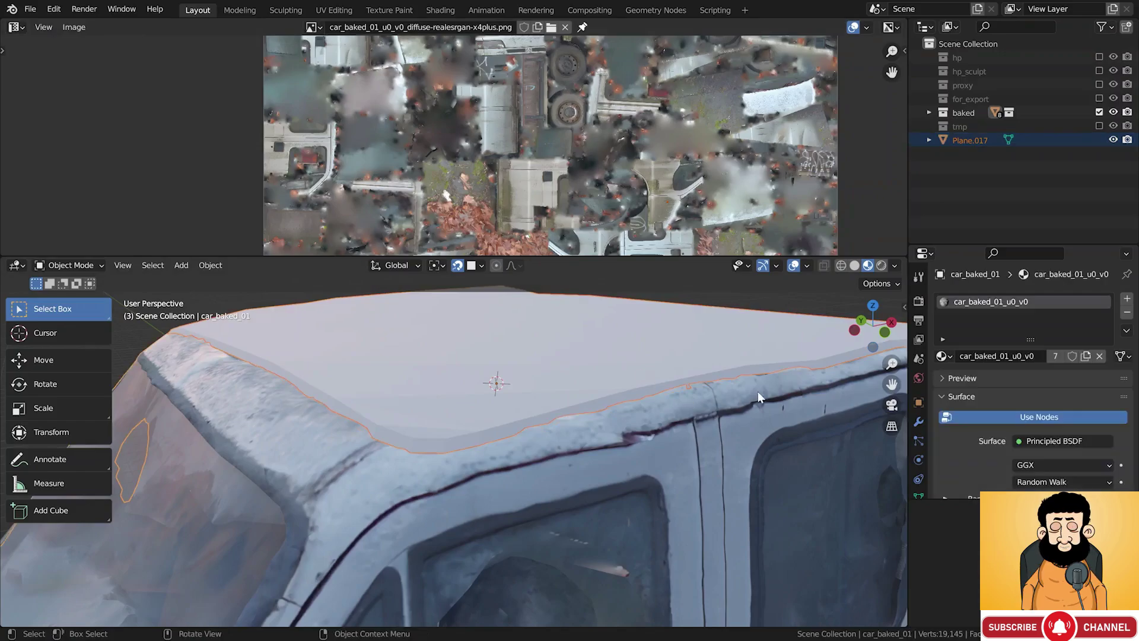
{"action": "left_click", "coordinate": [1127, 331]}
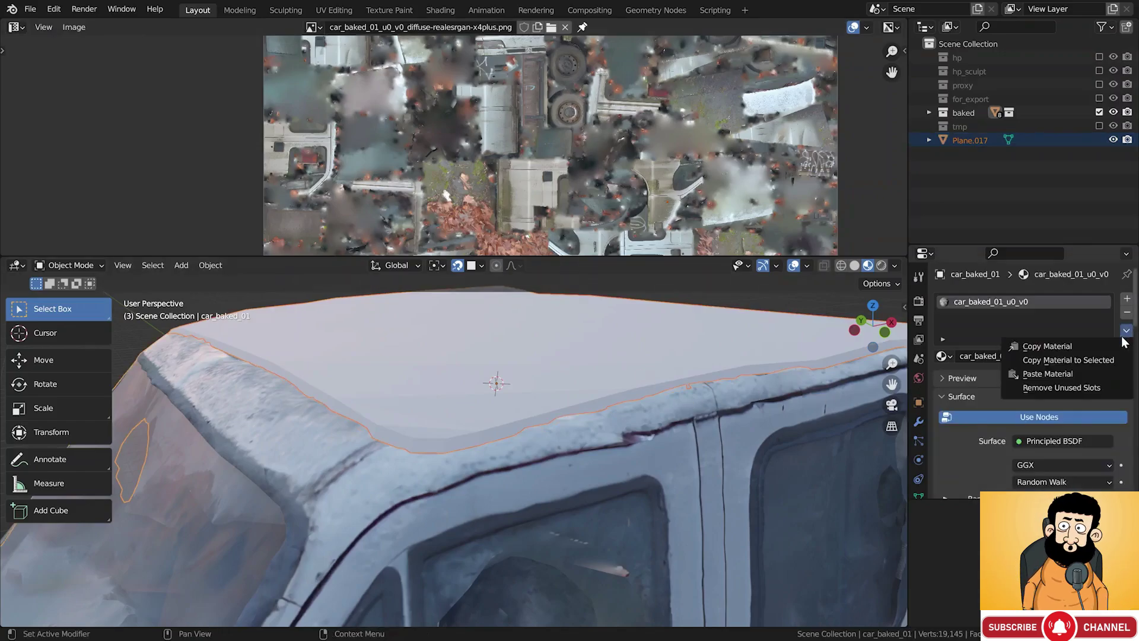
{"action": "left_click", "coordinate": [1068, 360]}
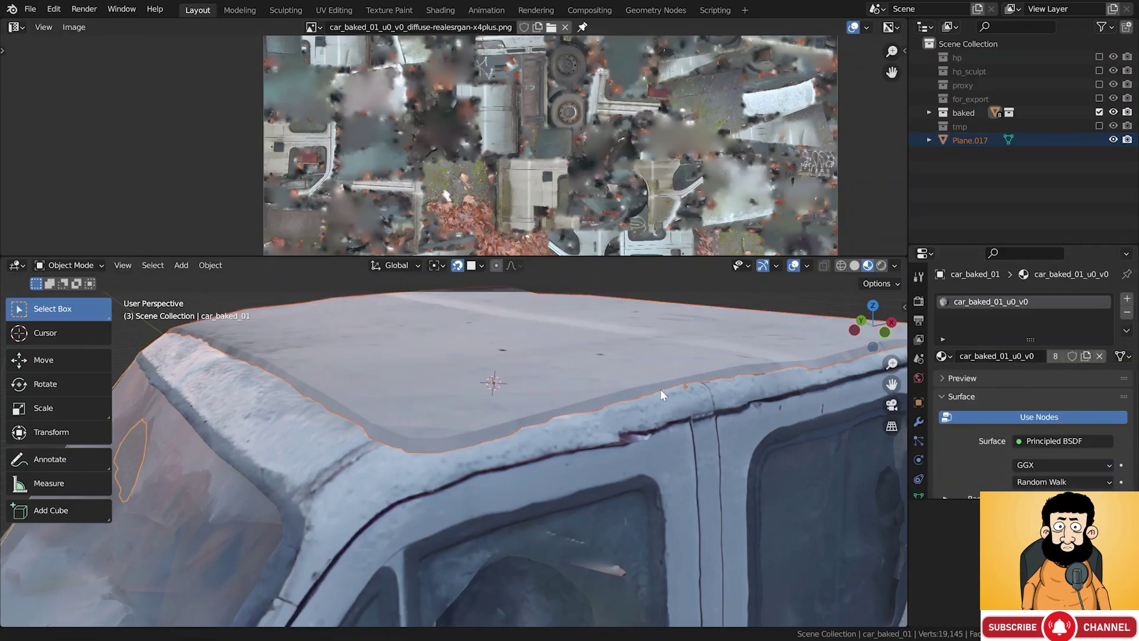
Examine how the textured roof blends with the truck's cab, both close up and from a distance
{"action": "scroll", "coordinate": [594, 403], "scroll_direction": "down", "scroll_amount": 6}
{"action": "scroll", "coordinate": [583, 399], "scroll_direction": "down", "scroll_amount": 2}
{"action": "left_click", "coordinate": [592, 399]}
{"action": "mouse_move", "coordinate": [592, 400]}
{"action": "middle_mouse_down"}
{"action": "mouse_move", "coordinate": [573, 457]}
{"action": "mouse_move", "coordinate": [572, 406]}
{"action": "mouse_move", "coordinate": [592, 397]}
{"action": "middle_mouse_up"}
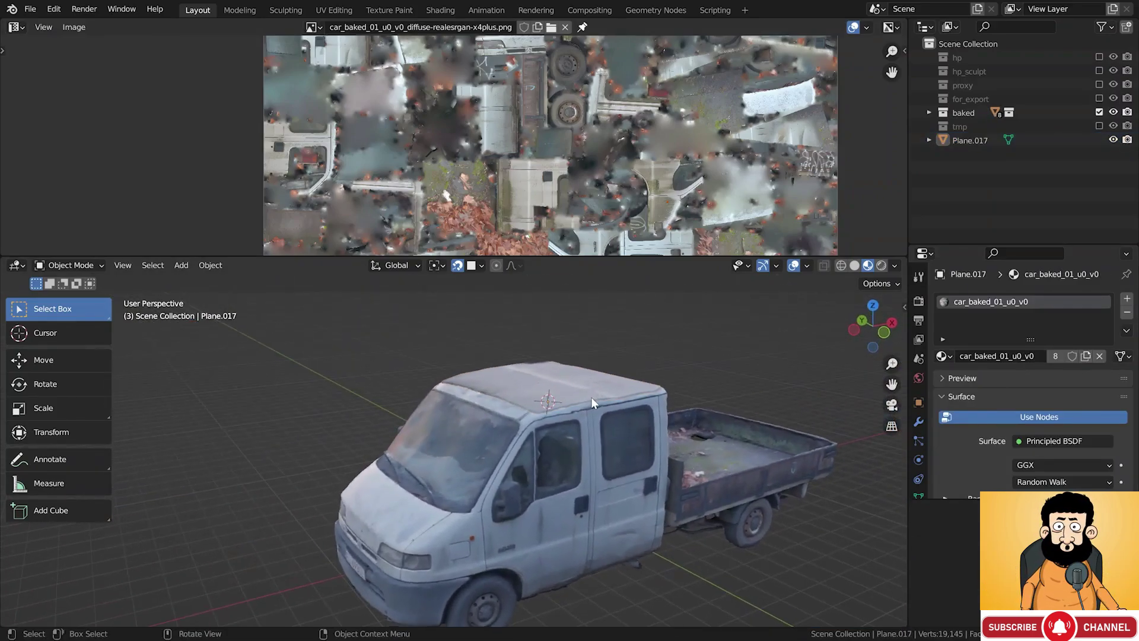
{"action": "scroll", "coordinate": [588, 390], "scroll_direction": "up", "scroll_amount": 5}
{"action": "right_click", "coordinate": [676, 361]}
{"action": "left_click", "coordinate": [678, 358]}
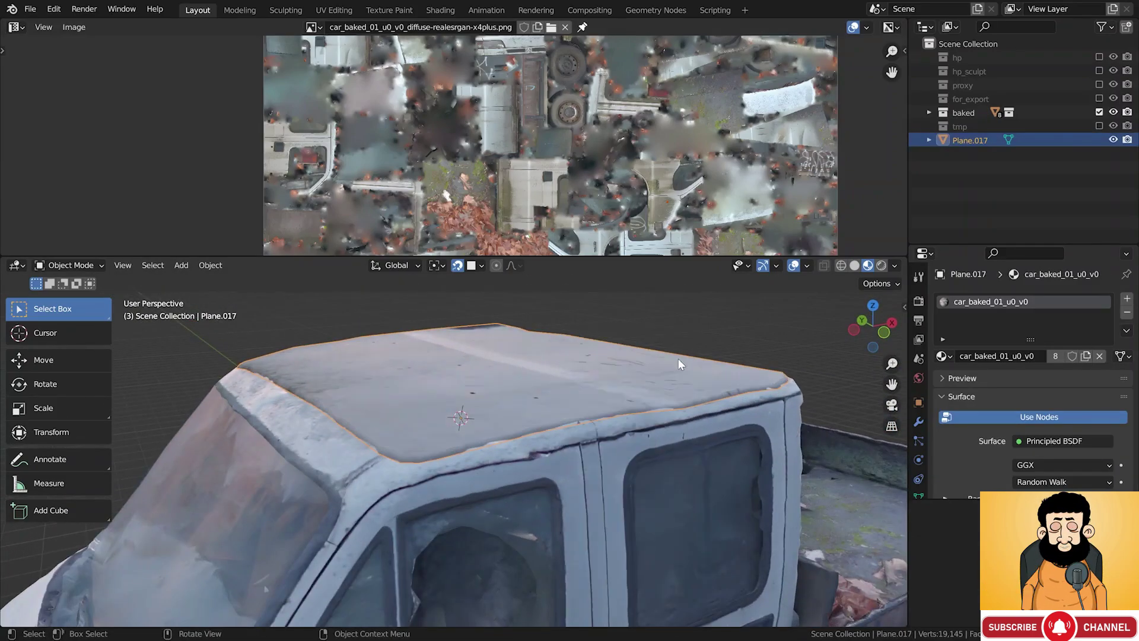
{"action": "scroll", "coordinate": [678, 358], "scroll_direction": "down", "scroll_amount": 6}
{"action": "left_click", "coordinate": [678, 358]}
{"action": "middle_click_drag", "start_coordinate": [678, 359], "coordinate": [662, 386]}
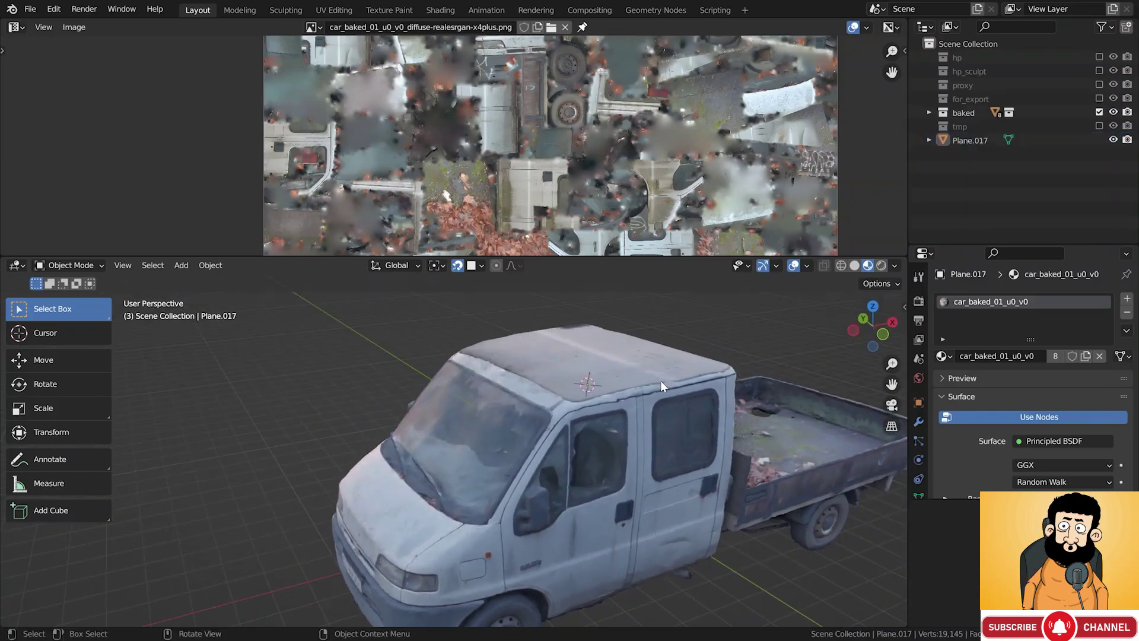
Move the roof's two UV islands up onto the pale body panel beside the wheels in the diffuse texture
{"action": "key", "text": "Tab"}
{"action": "key", "text": "g"}
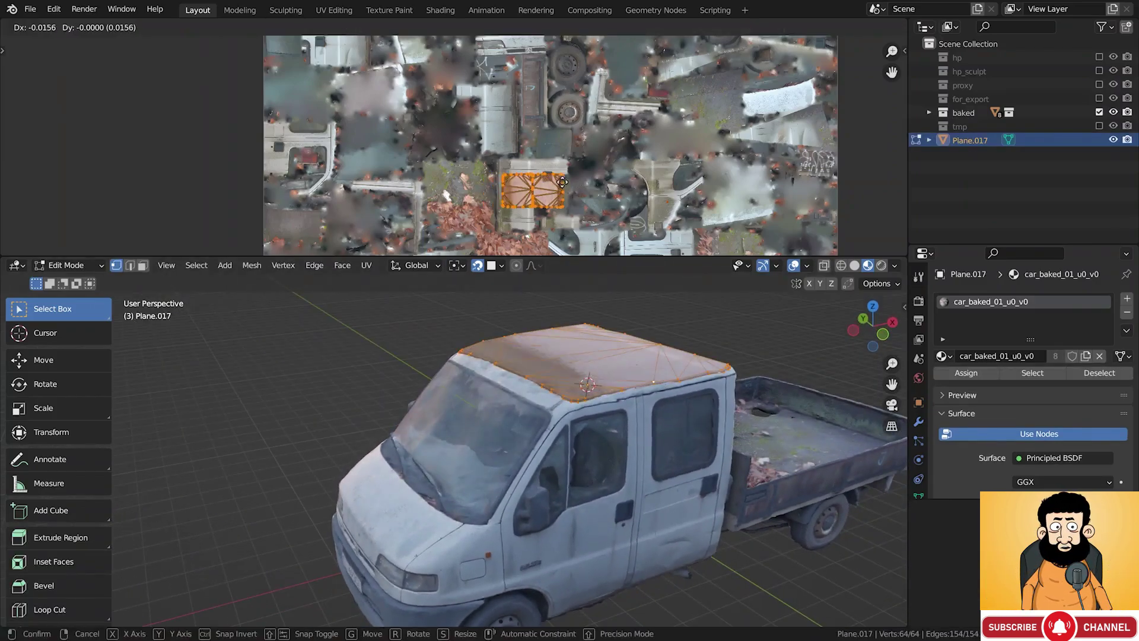
{"action": "left_click", "coordinate": [562, 172]}
{"action": "key", "text": "g"}
{"action": "scroll", "coordinate": [534, 149], "scroll_direction": "up", "scroll_amount": 2}
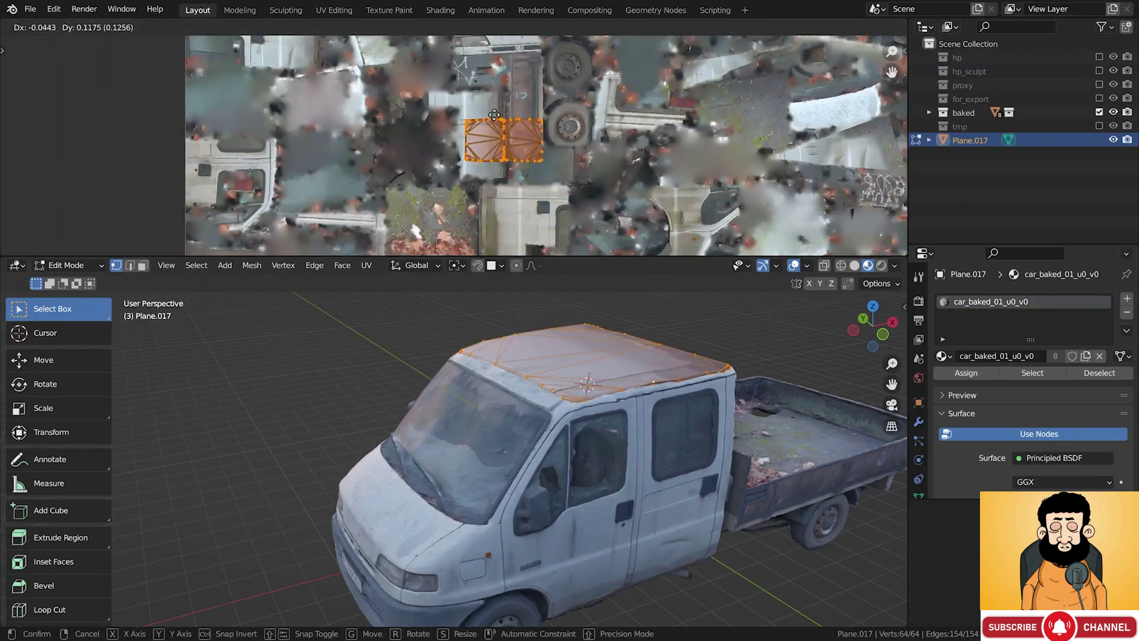
{"action": "left_click", "coordinate": [495, 117]}
Place one roof UV island above the other along the pale panel and slightly enlarge the lower island
{"action": "scroll", "coordinate": [500, 121], "scroll_direction": "up", "scroll_amount": 2}
{"action": "key", "text": "alt+a"}
{"action": "key", "text": "l"}
{"action": "key", "text": "g"}
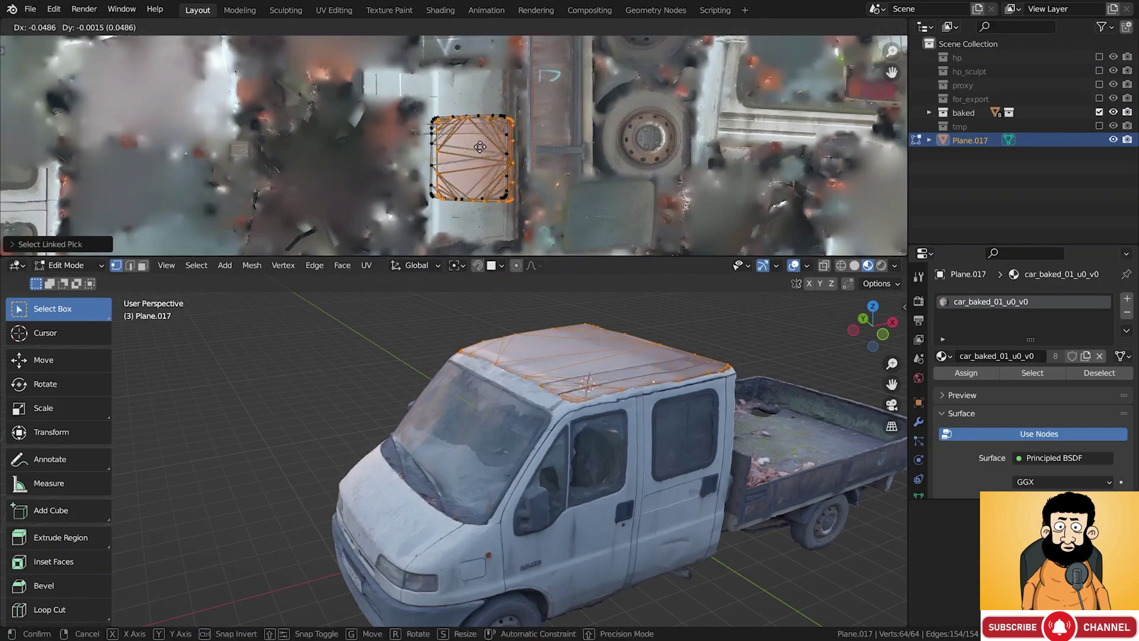
{"action": "left_click", "coordinate": [470, 47]}
{"action": "left_click_drag", "start_coordinate": [407, 107], "coordinate": [539, 209]}
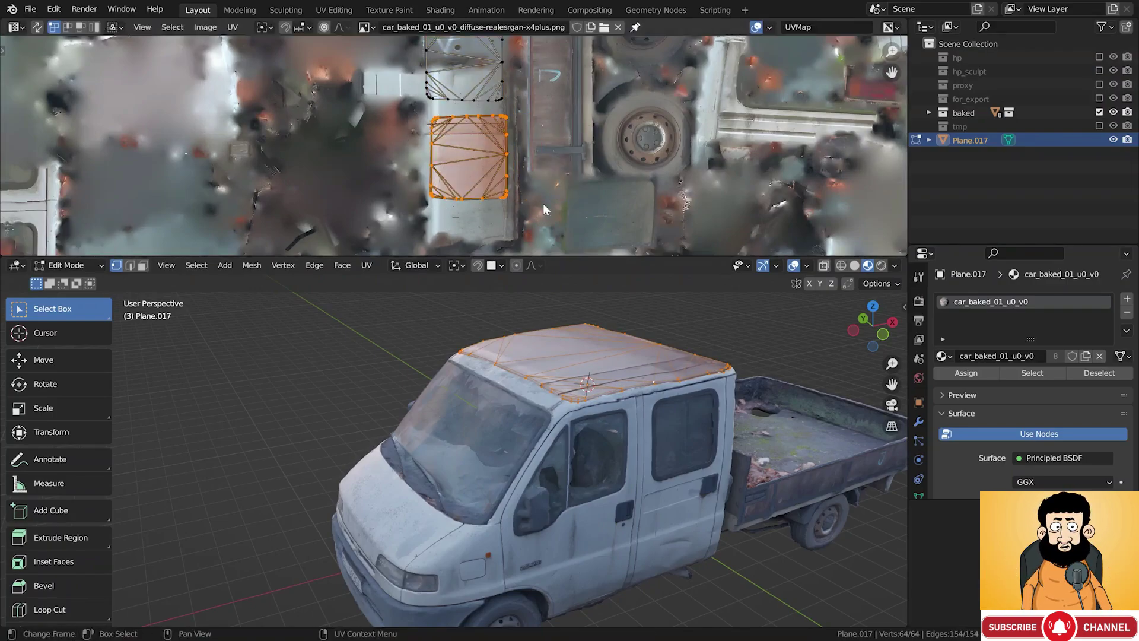
{"action": "key", "text": "s"}
{"action": "left_click", "coordinate": [546, 157]}
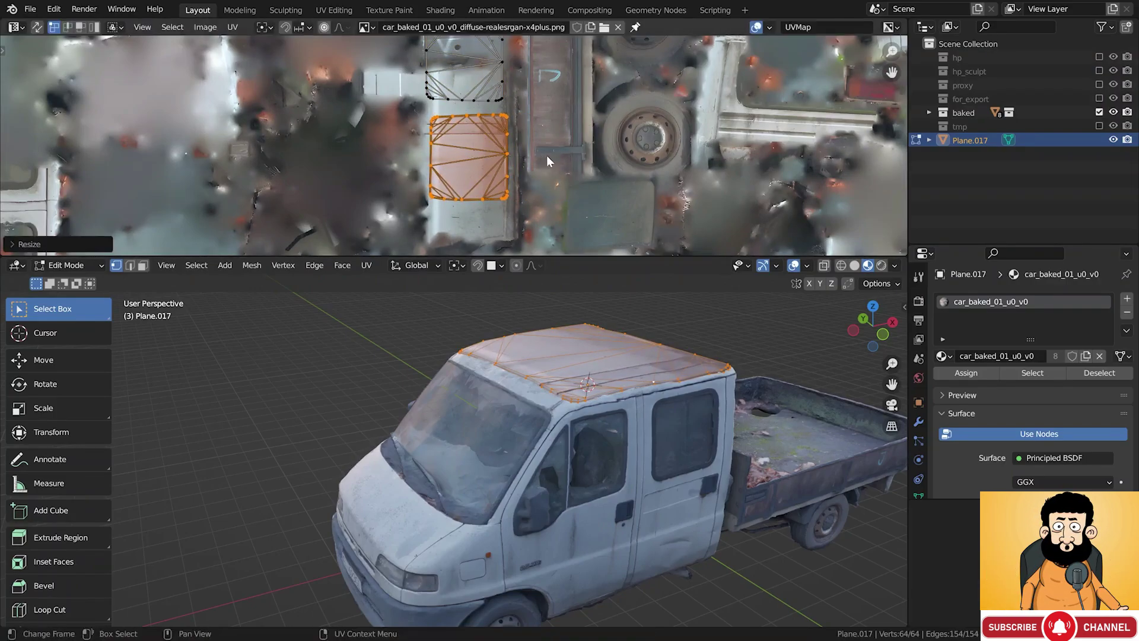
{"action": "key", "text": "Tab"}
Examine the retextured roof and the whole truck from several angles in an enlarged 3D view
{"action": "middle_click_drag", "start_coordinate": [572, 342], "coordinate": [603, 422]}
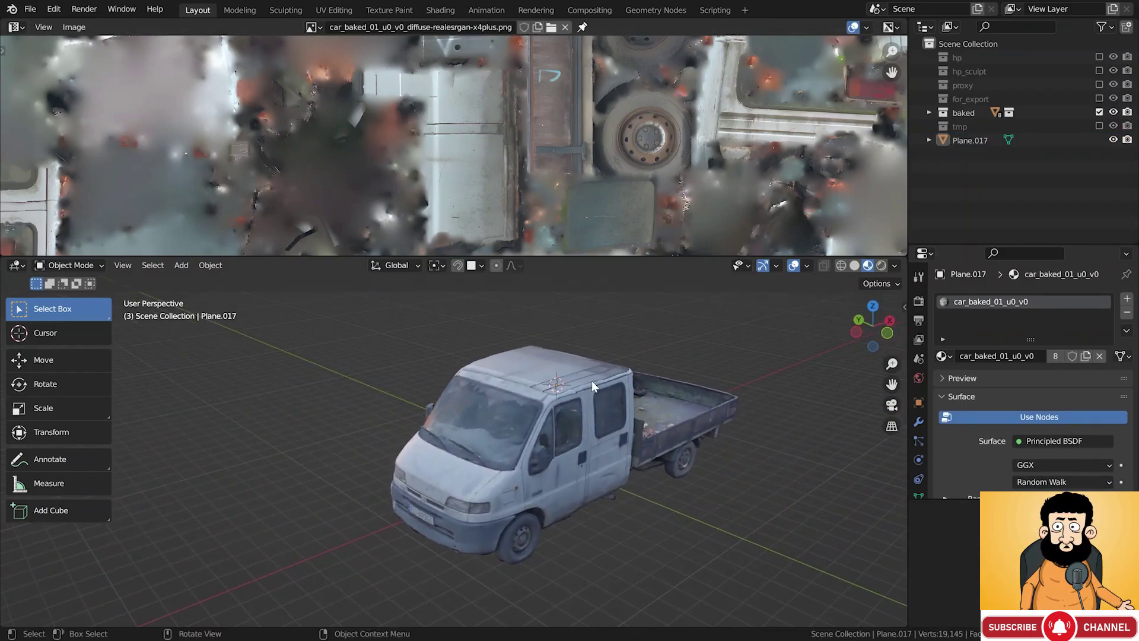
{"action": "key", "text": "ctrl+space"}
{"action": "middle_click_drag", "start_coordinate": [592, 380], "coordinate": [635, 372]}
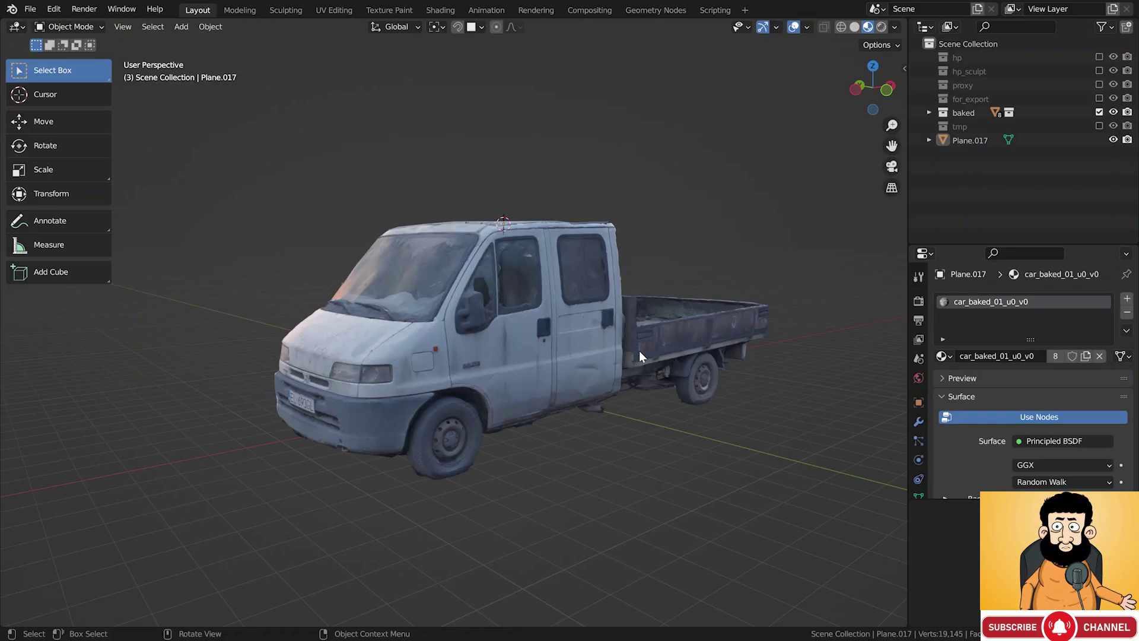
{"action": "scroll", "coordinate": [645, 368], "scroll_direction": "up", "scroll_amount": 8}
{"action": "middle_click_drag", "start_coordinate": [643, 395], "coordinate": [620, 393]}
{"action": "scroll", "coordinate": [381, 390], "scroll_direction": "down", "scroll_amount": 5}
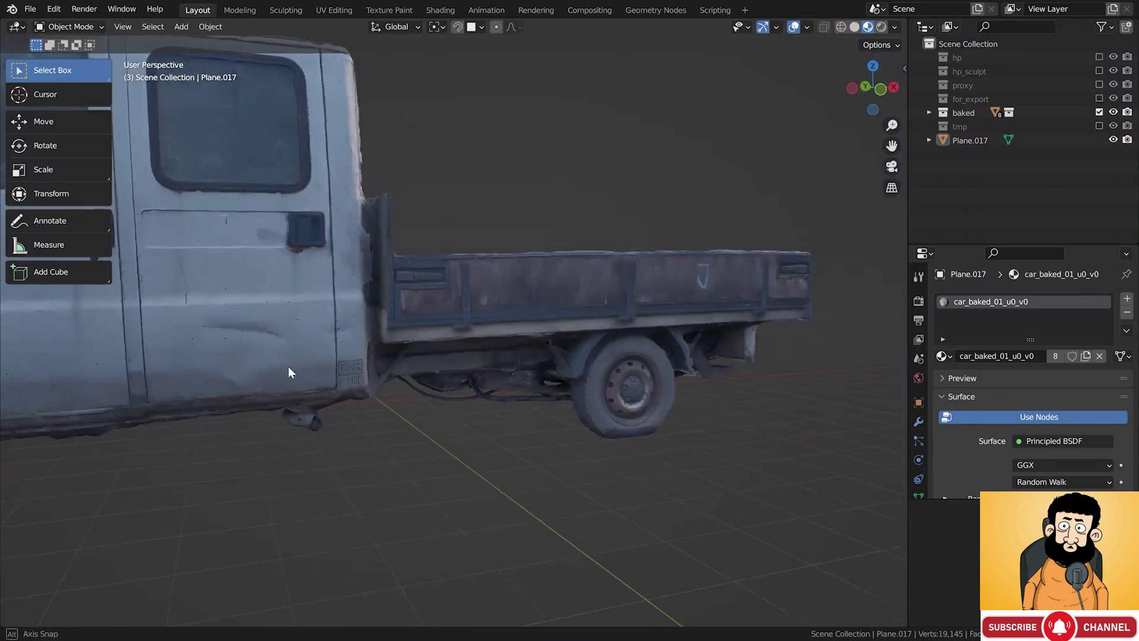
{"action": "middle_click_drag", "start_coordinate": [284, 366], "coordinate": [342, 373]}
{"action": "scroll", "coordinate": [341, 372], "scroll_direction": "down", "scroll_amount": 2}
{"action": "middle_click_drag", "start_coordinate": [230, 360], "coordinate": [567, 369]}
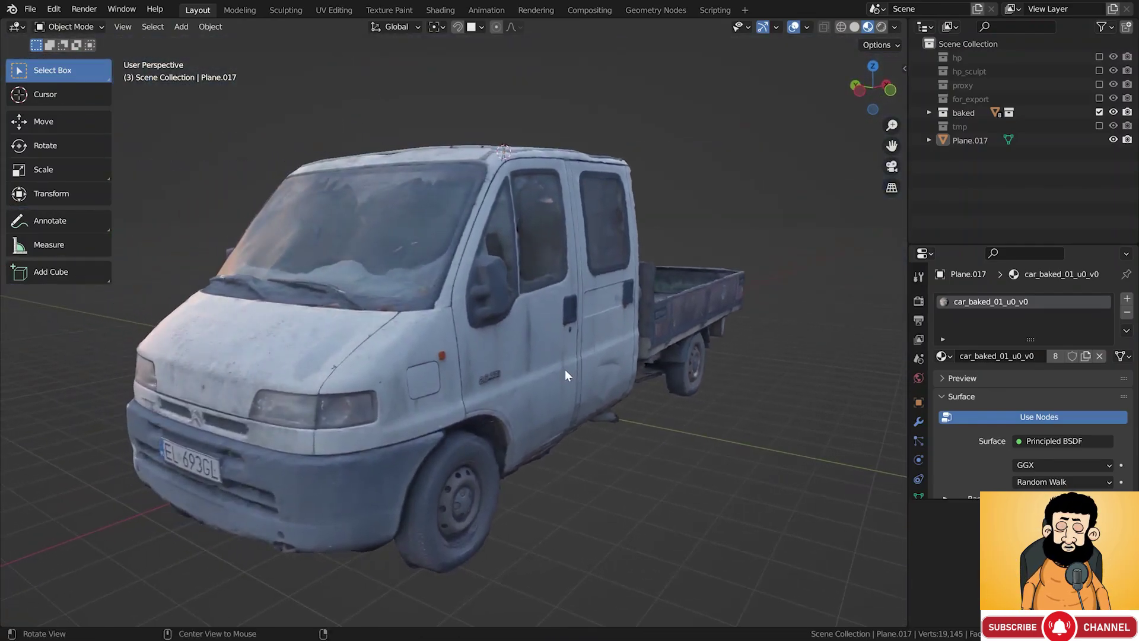
{"action": "left_click", "coordinate": [403, 224]}
{"action": "middle_click_drag", "start_coordinate": [402, 225], "coordinate": [427, 275]}
Keep the preview environment's rotation at -113° and switch the viewport lighting to the warm interior HDRI
{"action": "left_click", "coordinate": [894, 26]}
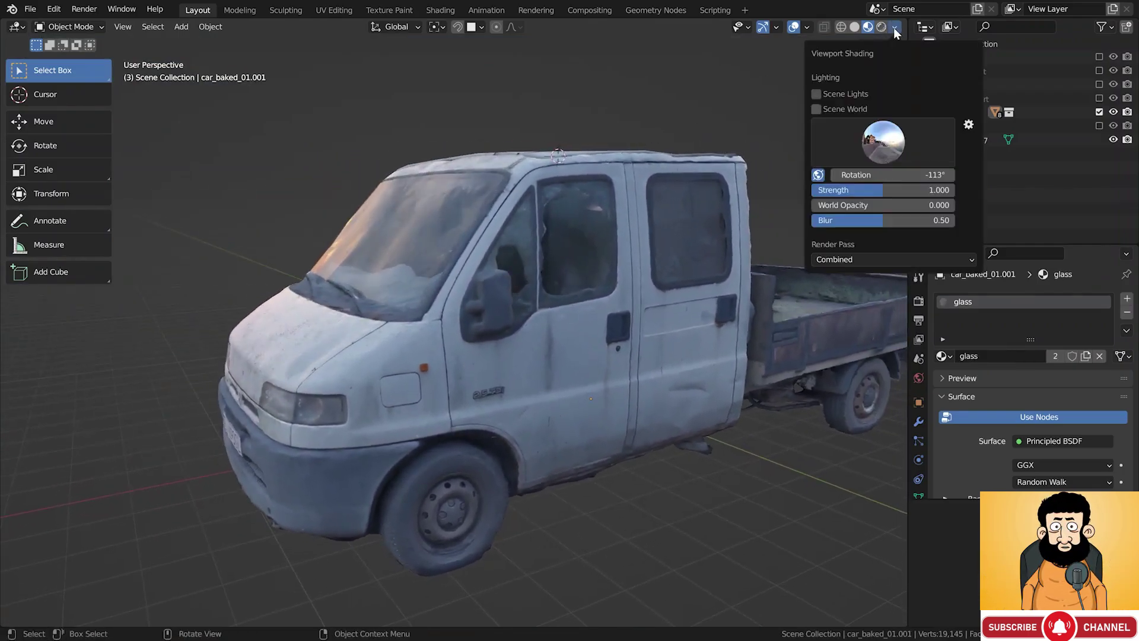
{"action": "left_click_drag", "start_coordinate": [890, 175], "coordinate": [961, 174]}
{"action": "type", "text": "-113"}
{"action": "key", "text": "Return"}
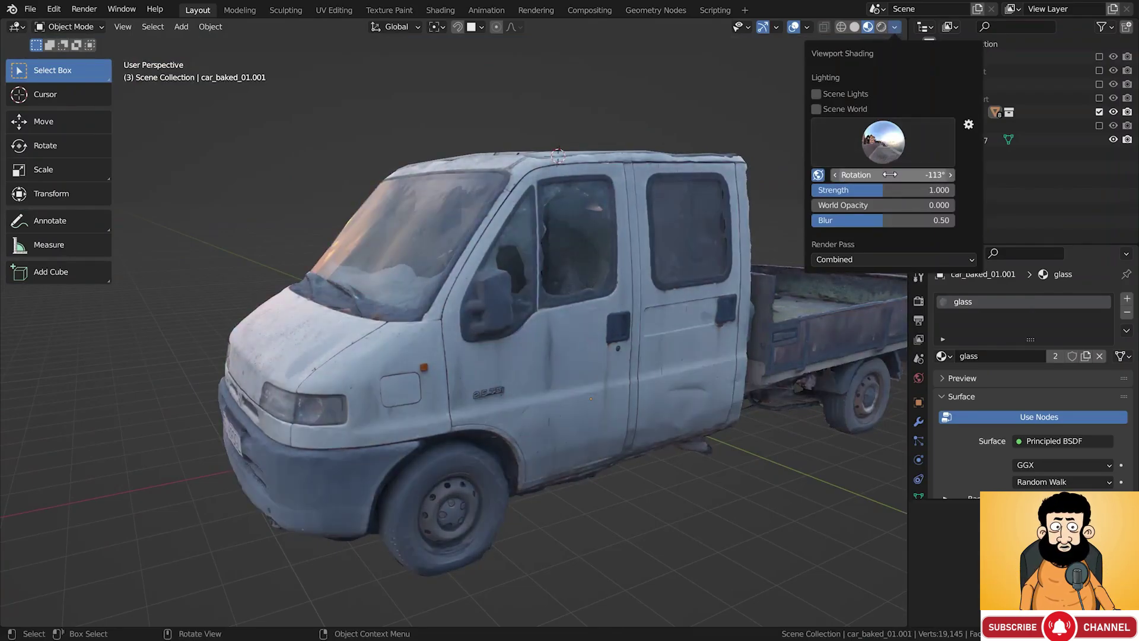
{"action": "left_click", "coordinate": [881, 158]}
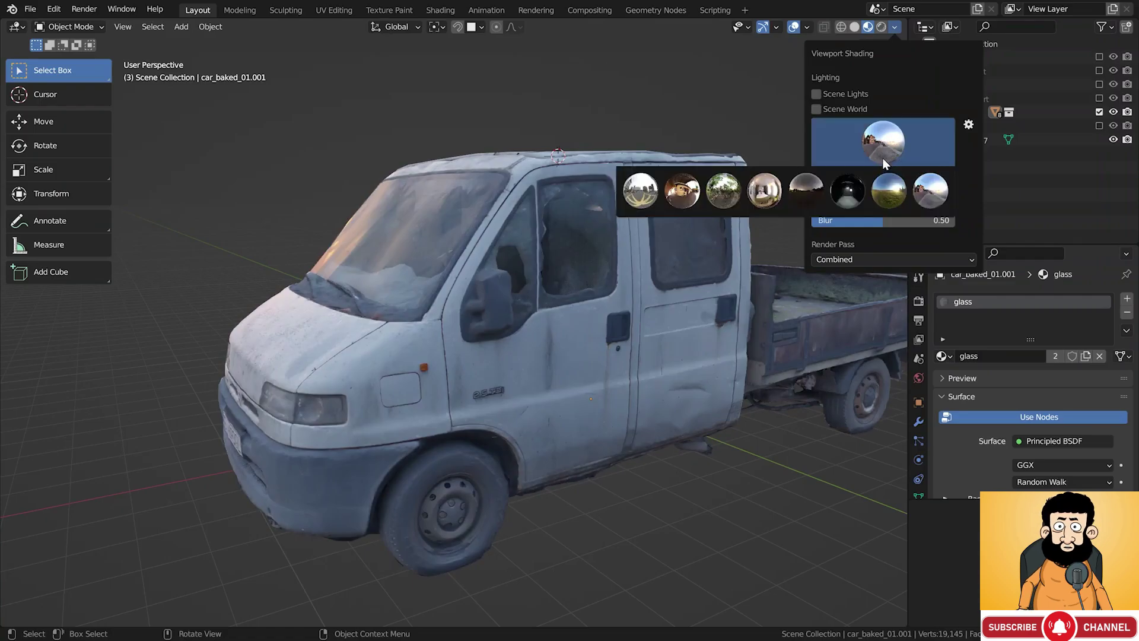
{"action": "left_click", "coordinate": [678, 190]}
Examine the truck under the warm interior lighting from the front and the rear
{"action": "scroll", "coordinate": [571, 296], "scroll_direction": "down", "scroll_amount": 3}
{"action": "left_click_drag", "start_coordinate": [571, 295], "coordinate": [493, 290], "text": "alt"}
{"action": "middle_click_drag", "start_coordinate": [492, 293], "coordinate": [526, 310]}
{"action": "scroll", "coordinate": [528, 309], "scroll_direction": "down", "scroll_amount": 1}
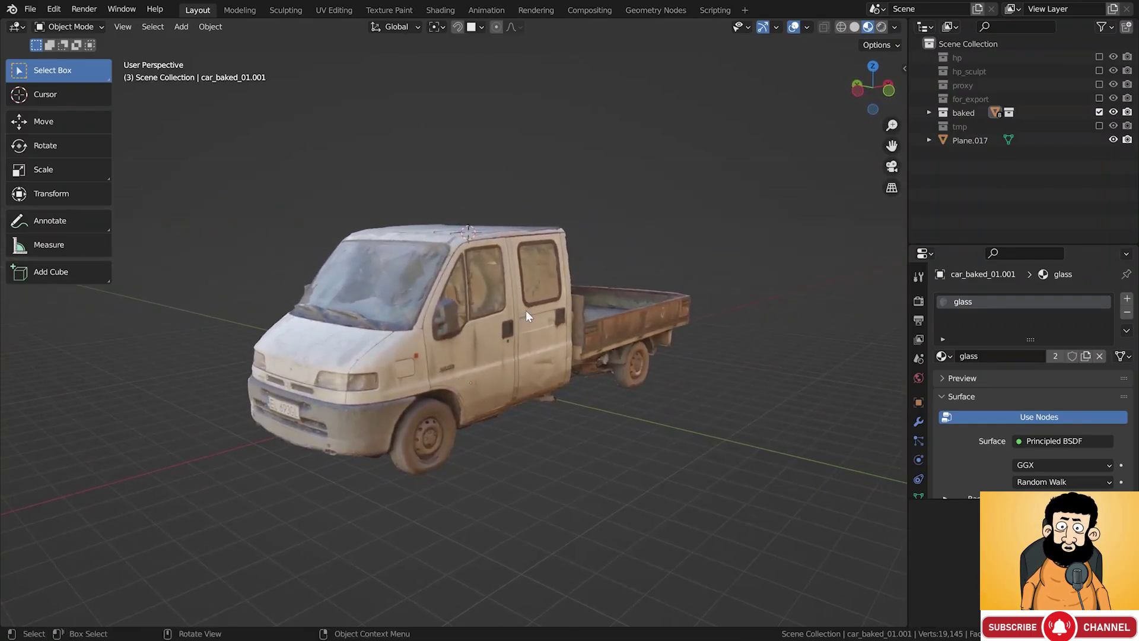
{"action": "middle_click_drag", "start_coordinate": [461, 250], "coordinate": [454, 386]}
{"action": "scroll", "coordinate": [454, 387], "scroll_direction": "down", "scroll_amount": 4}
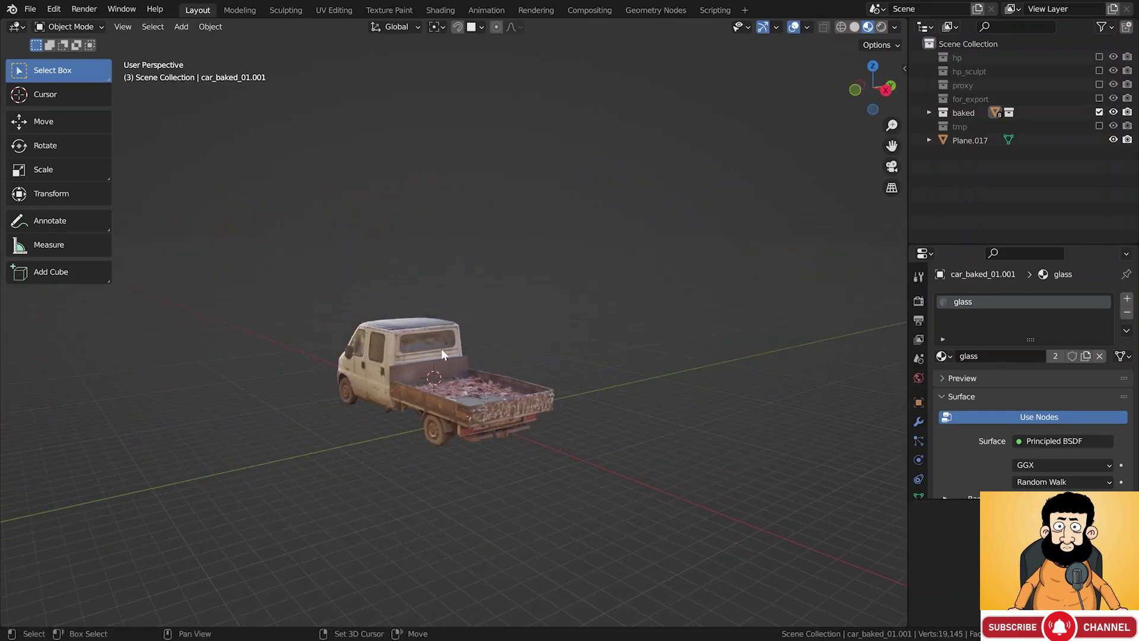
Add a ground plane, scale it about 24.2 times and lower it about 2.91 m along Z to the truck's wheels
{"action": "key", "text": "shift+a"}
{"action": "mouse_move", "coordinate": [453, 198]}
{"action": "left_click", "coordinate": [492, 200]}
{"action": "key", "text": "s"}
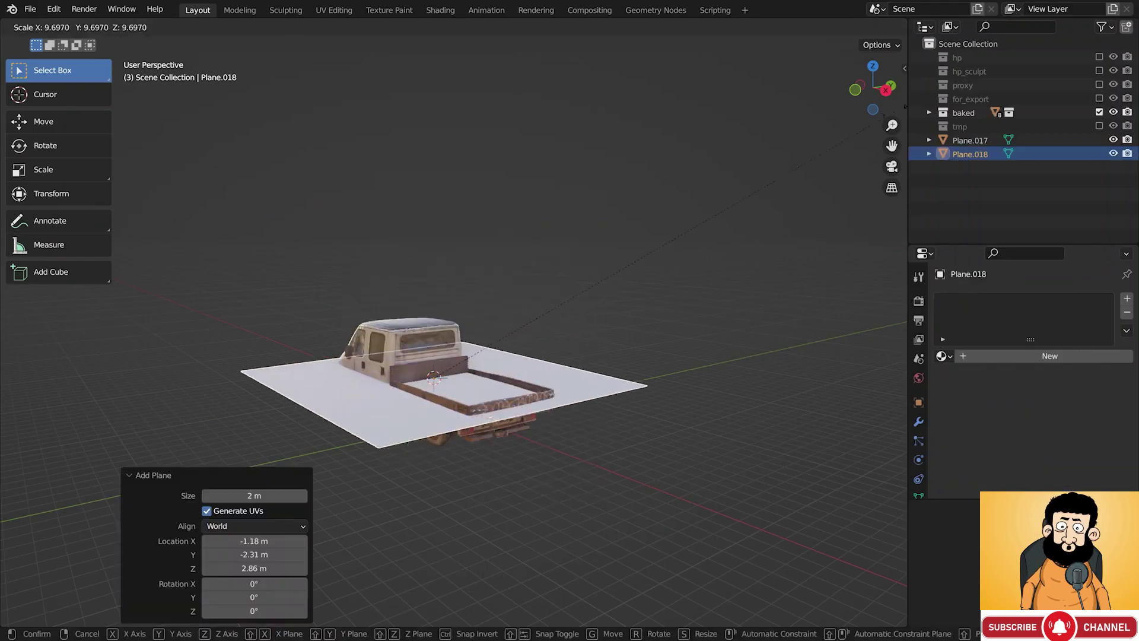
{"action": "left_click", "coordinate": [635, 255]}
{"action": "key", "text": "g"}
{"action": "key", "text": "z"}
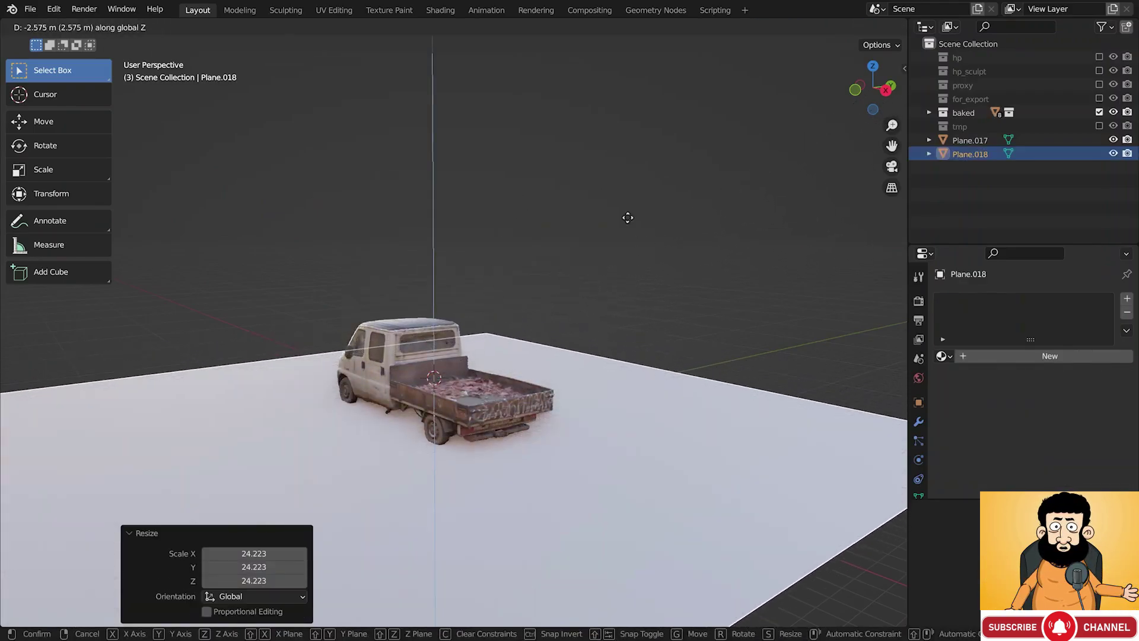
{"action": "left_click", "coordinate": [599, 282]}
{"action": "middle_click_drag", "start_coordinate": [421, 392], "coordinate": [592, 361]}
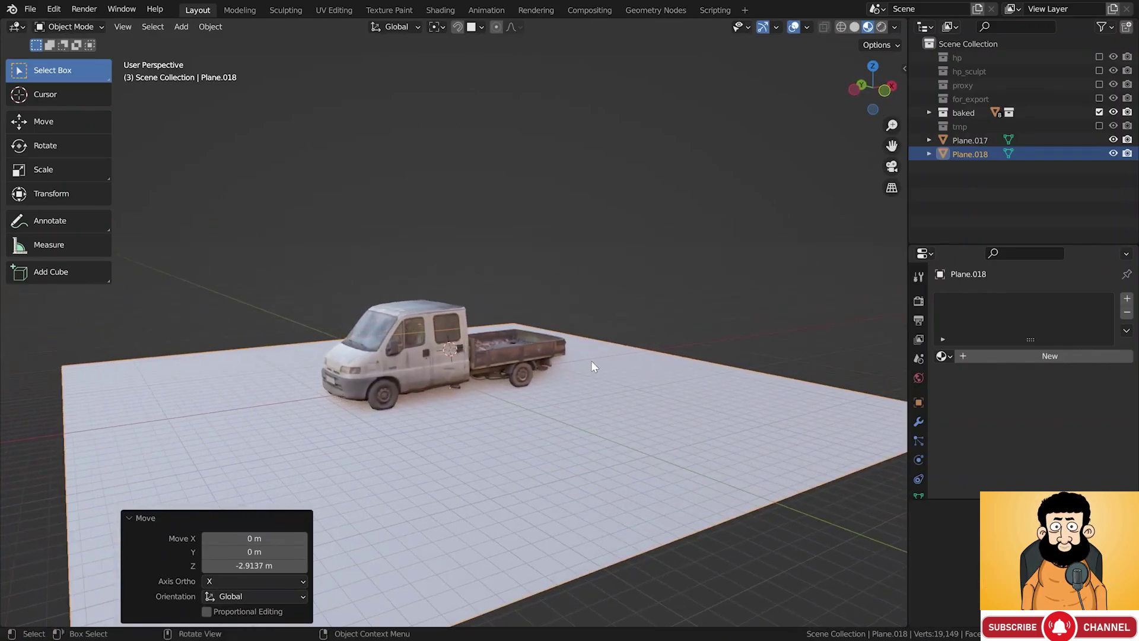
Give the ground plane a new material with dark brown base color (H 0.111, S 0.614, V 0.103) and specular about 0.073
{"action": "left_click", "coordinate": [966, 356]}
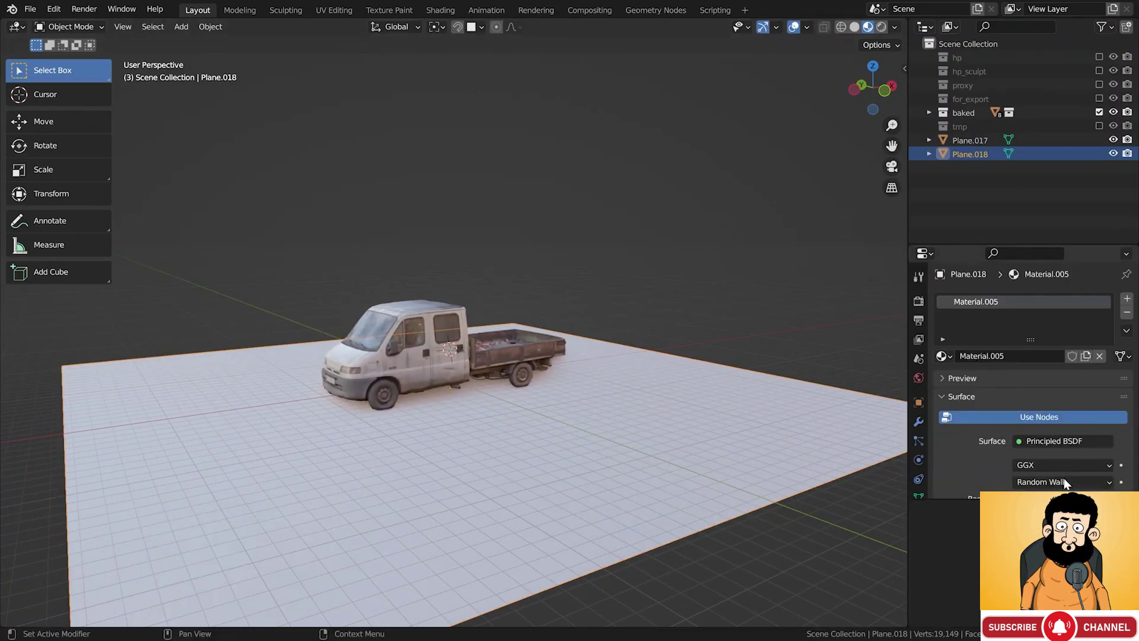
{"action": "scroll", "coordinate": [971, 465], "scroll_direction": "down", "scroll_amount": 2}
{"action": "left_click", "coordinate": [1068, 463]}
{"action": "left_click", "coordinate": [1034, 330]}
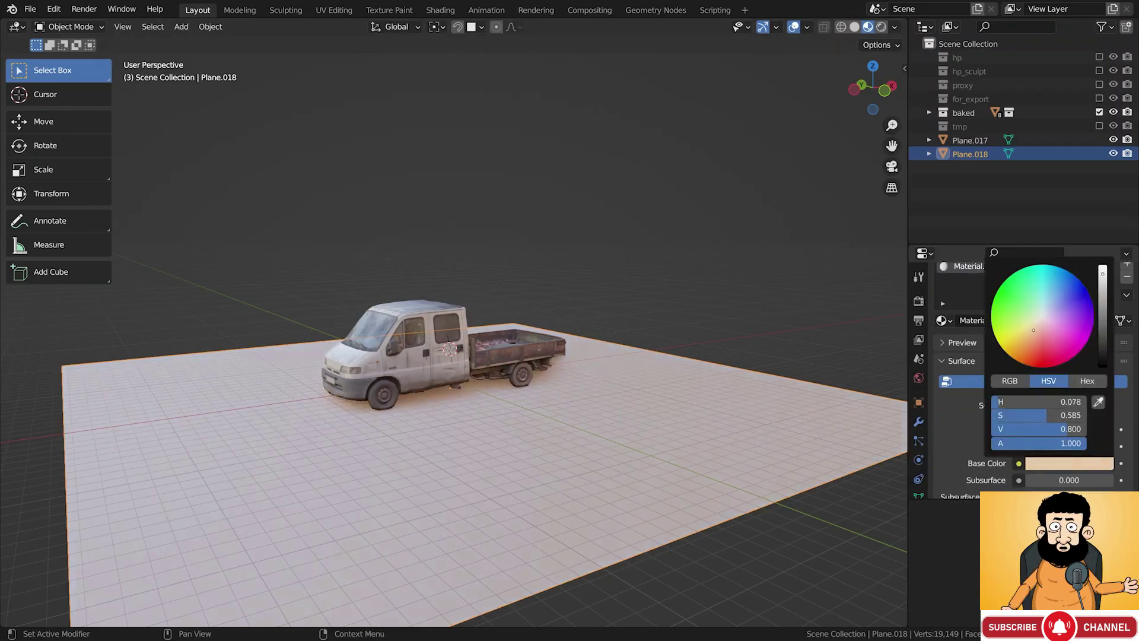
{"action": "left_click_drag", "start_coordinate": [1102, 274], "coordinate": [1103, 333]}
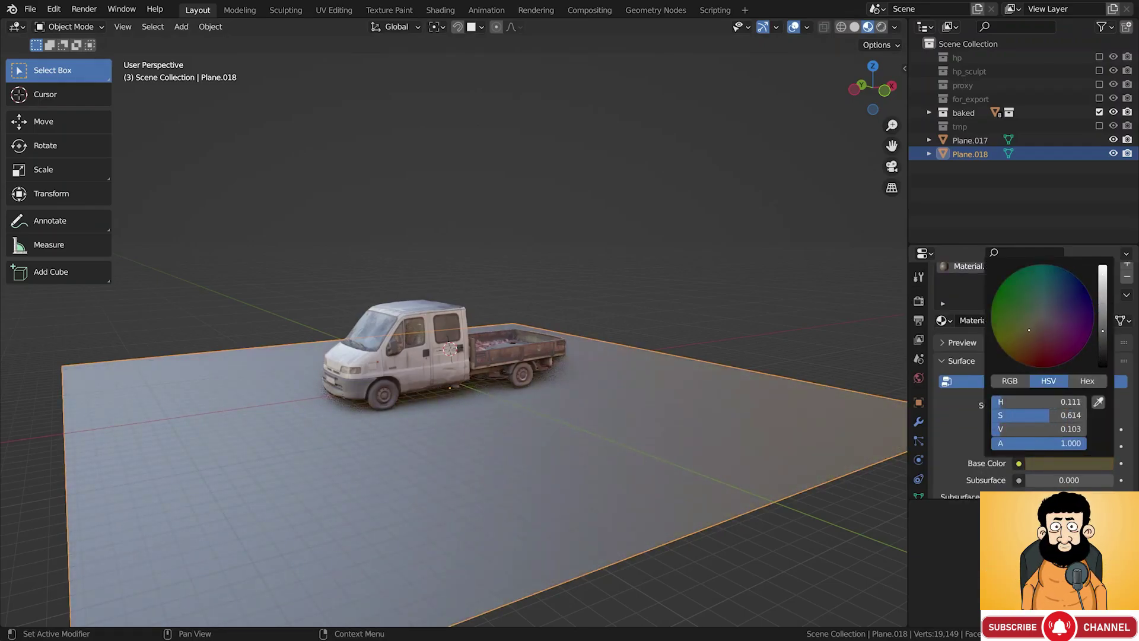
{"action": "scroll", "coordinate": [964, 439], "scroll_direction": "down", "scroll_amount": 5}
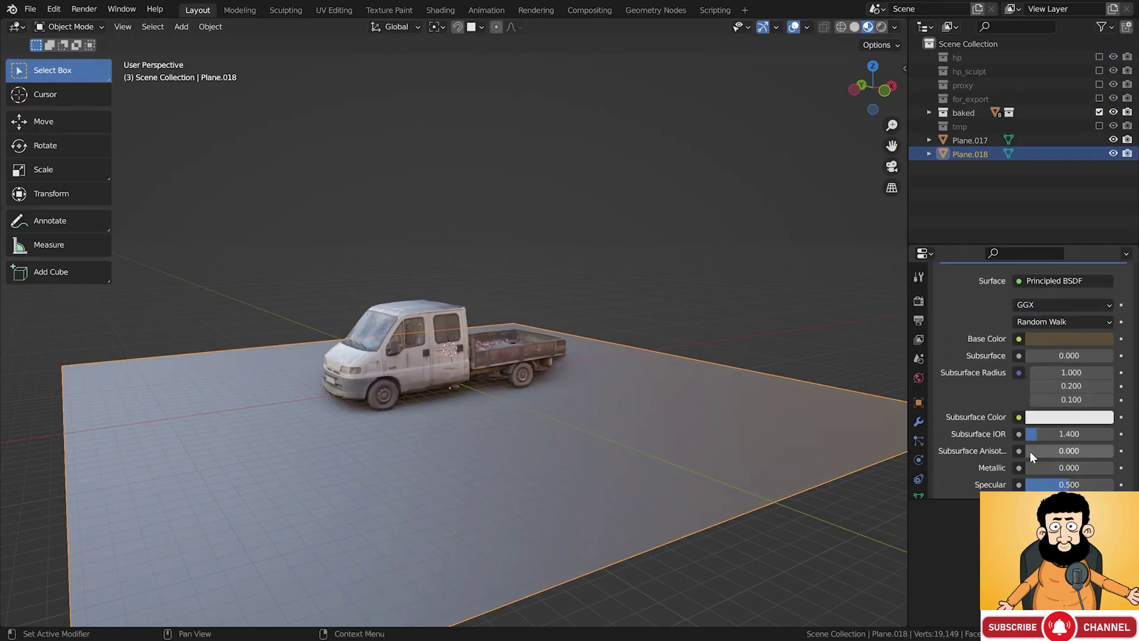
{"action": "left_click_drag", "start_coordinate": [1069, 485], "coordinate": [1036, 485]}
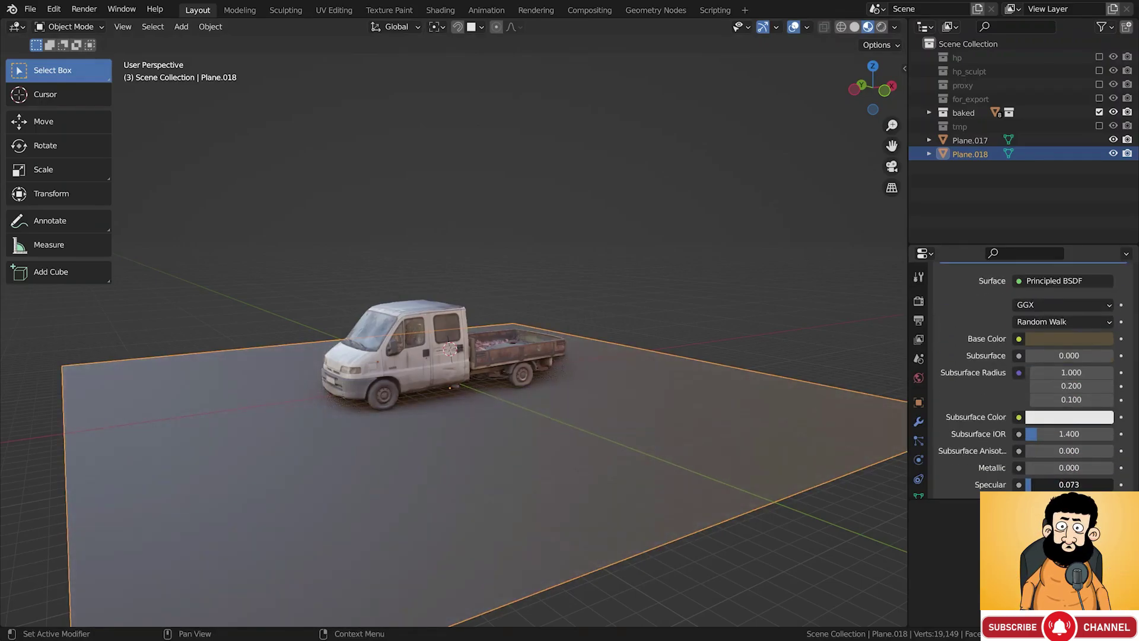
{"action": "key", "text": "alt+a"}
Examine the truck standing on the dark ground plane from closer up
{"action": "left_click_drag", "start_coordinate": [465, 353], "coordinate": [481, 354], "text": "alt"}
{"action": "scroll", "coordinate": [415, 363], "scroll_direction": "up", "scroll_amount": 2}
{"action": "left_click_drag", "start_coordinate": [386, 379], "coordinate": [377, 365], "text": "alt"}
{"action": "middle_click_drag", "start_coordinate": [377, 365], "coordinate": [445, 380]}
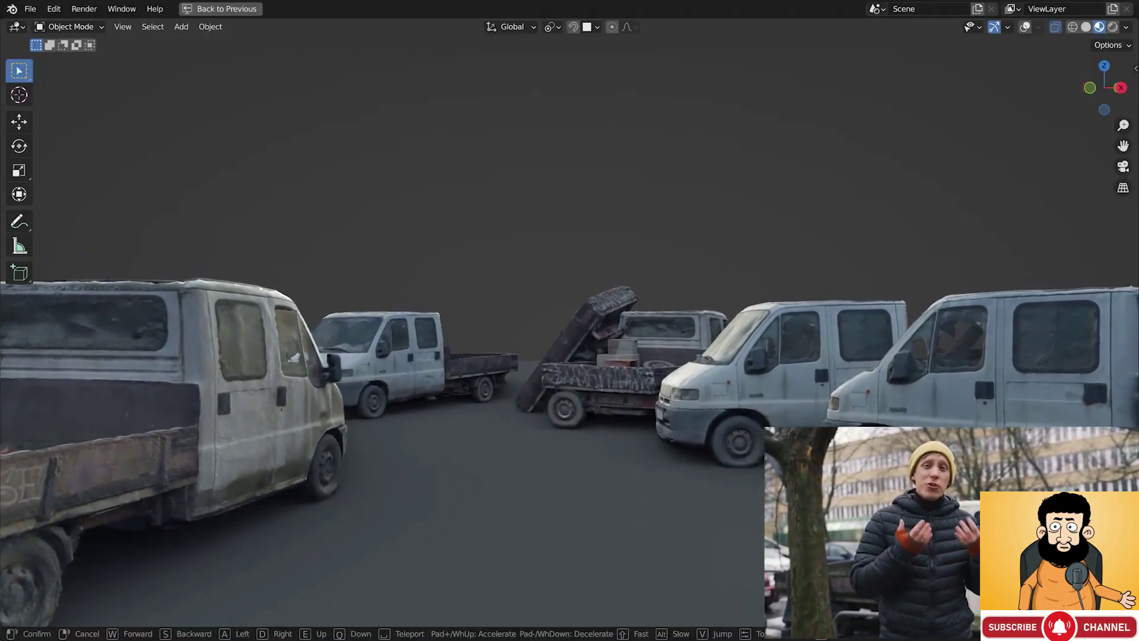
Walk through the scene of parked, broken and overturned truck variants, examining them up close and from above
{"action": "key", "text": "w"}
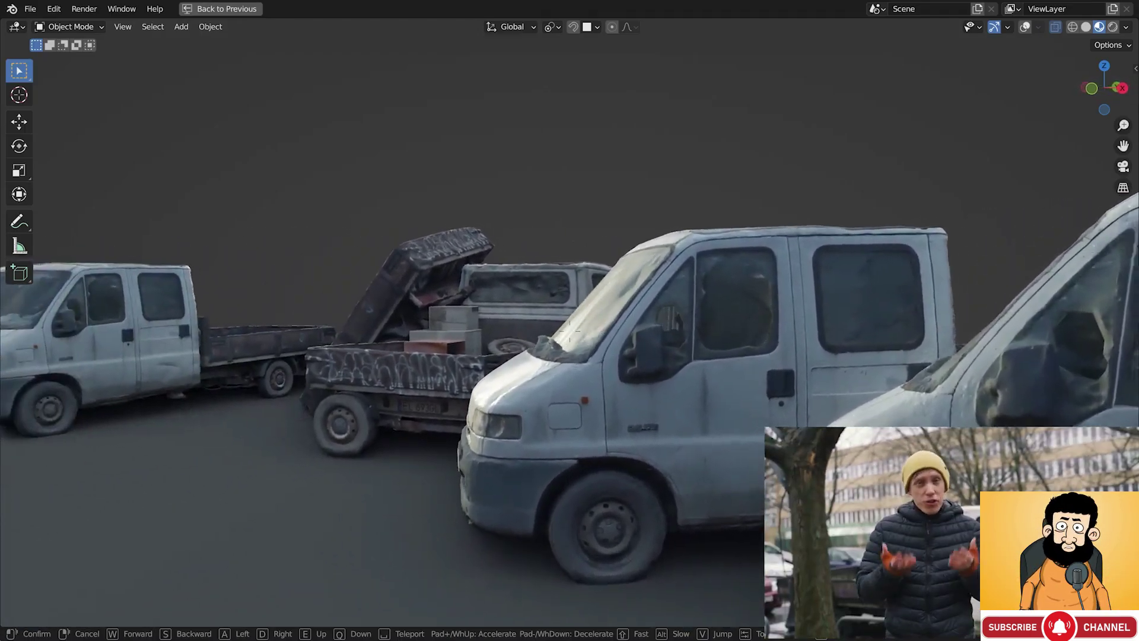
{"action": "key", "text": "s"}
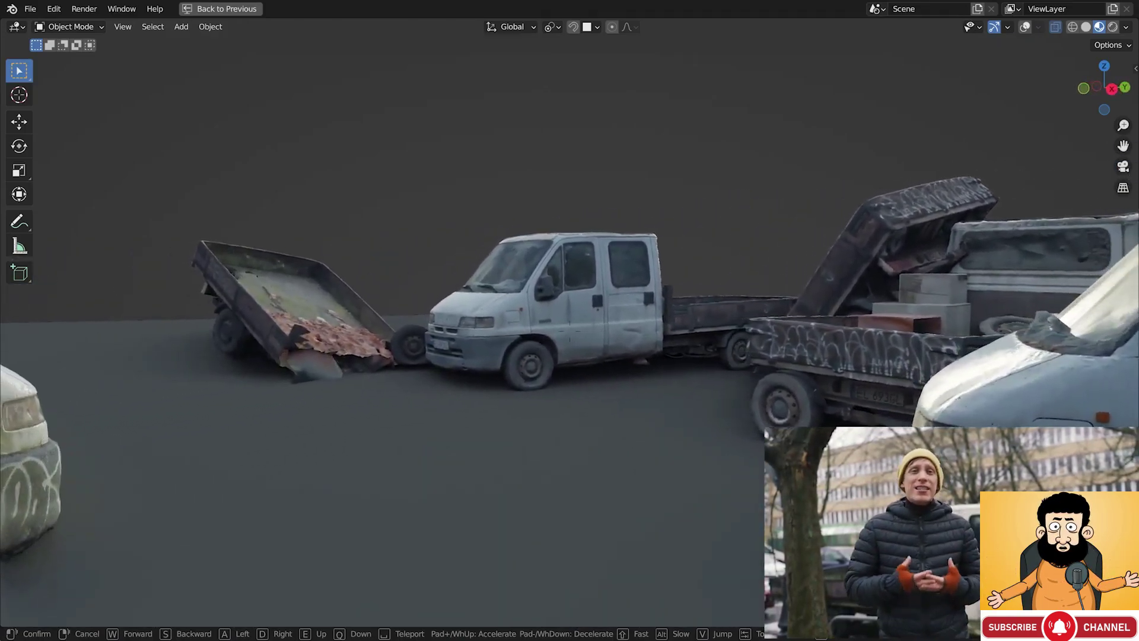
{"action": "key", "text": "w"}
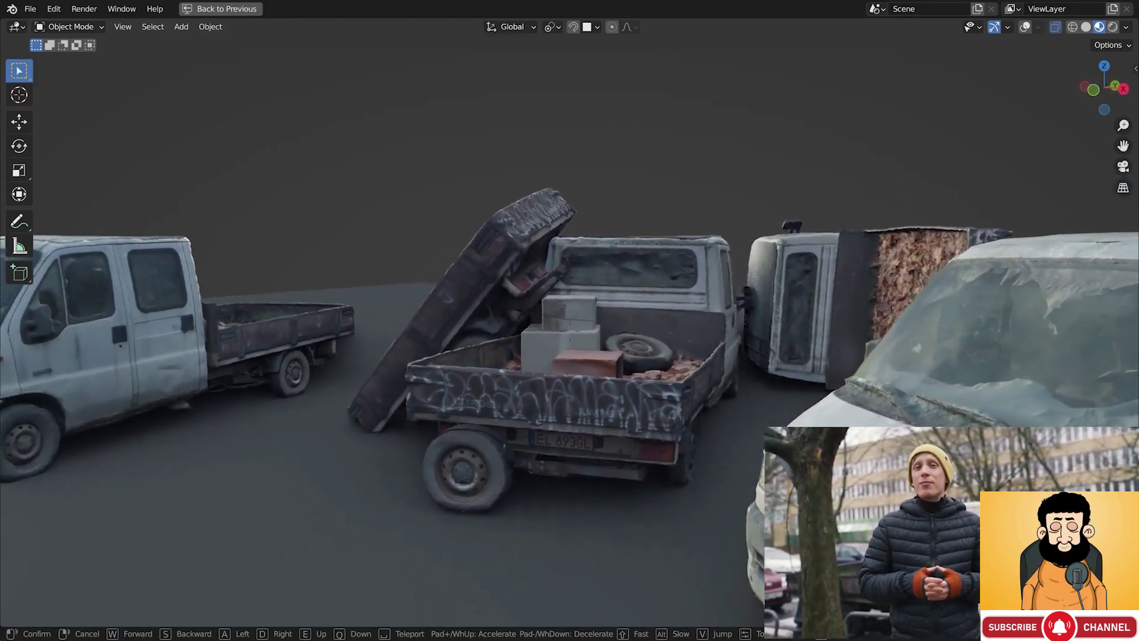
{"action": "key", "text": "s"}
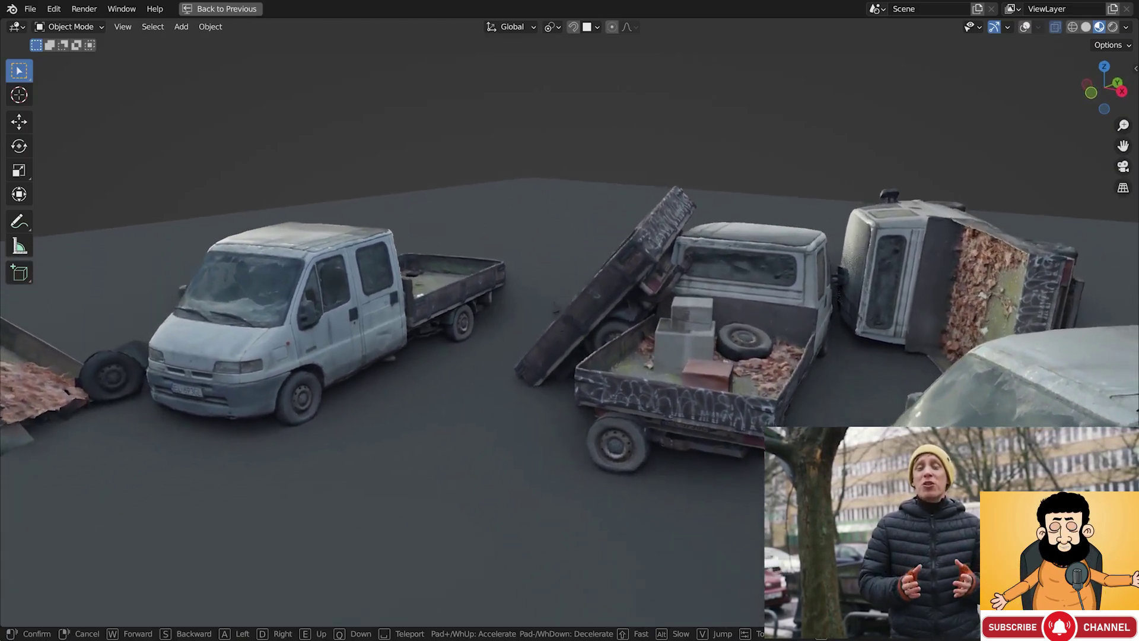
{"action": "key", "text": "s"}
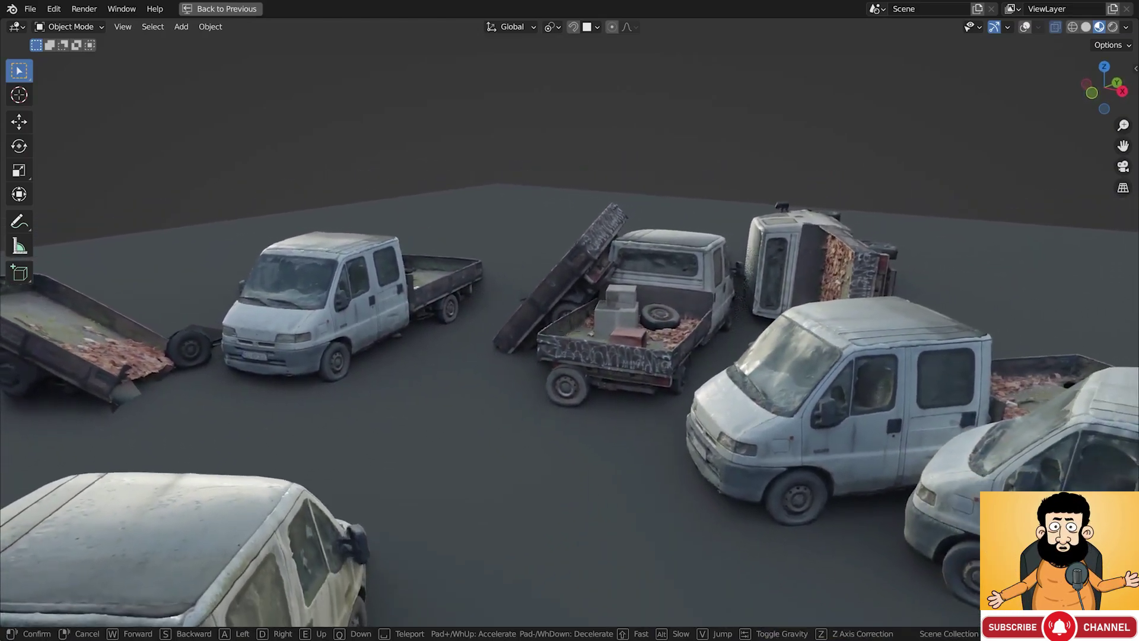
{"action": "key", "text": "s"}
{"action": "key", "text": "s"}
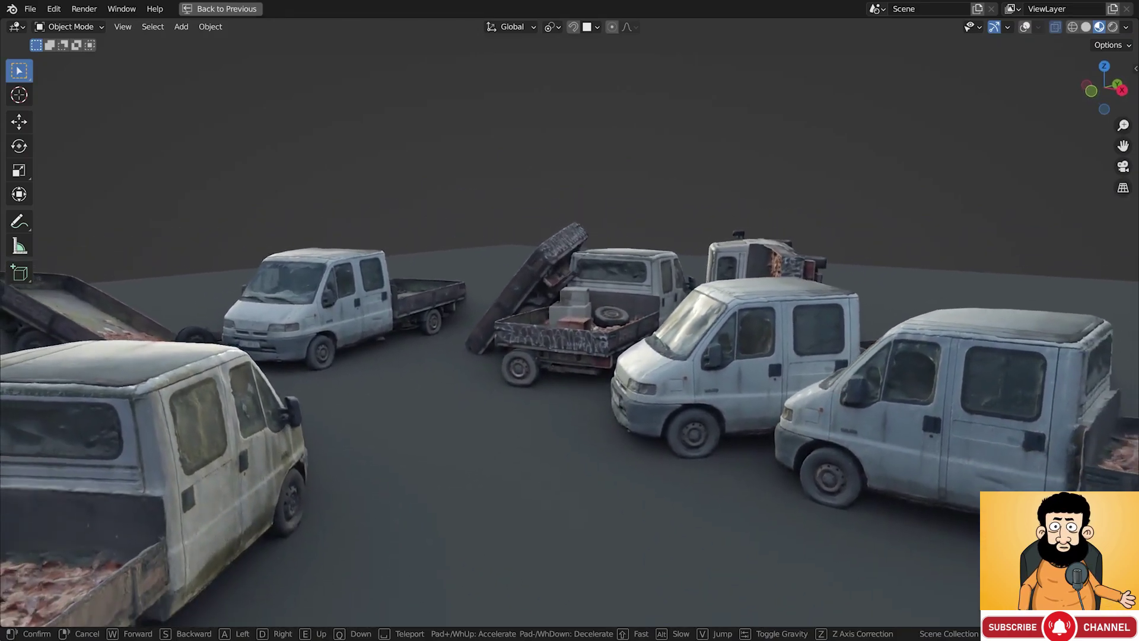
{"action": "key", "text": "q"}
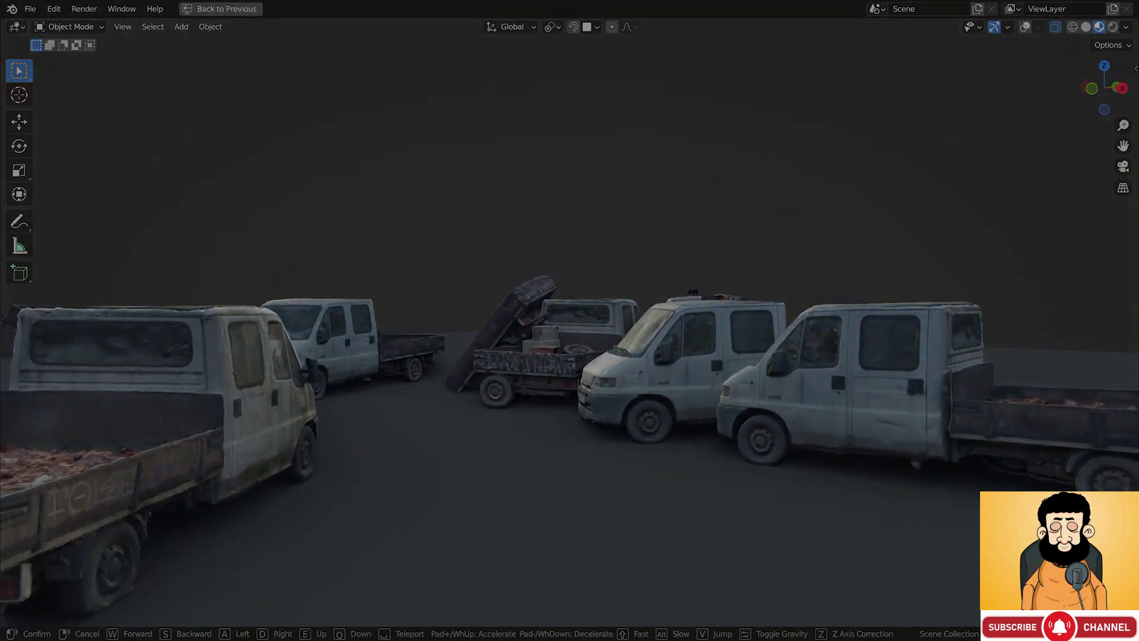